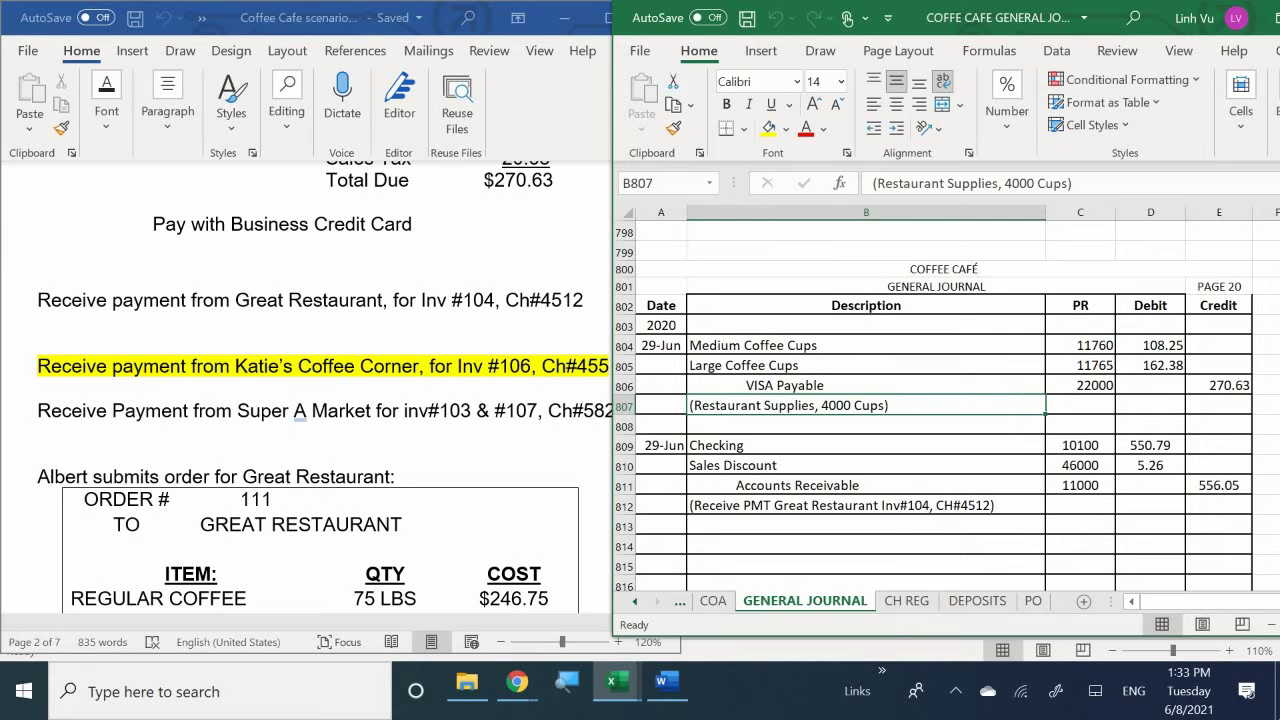
Review the latest general journal entries and the highlighted Katie's Coffee Corner payment in the Word scenario document.
{"action": "scroll", "coordinate": [828, 420], "scroll_direction": "down", "scroll_amount": 2}
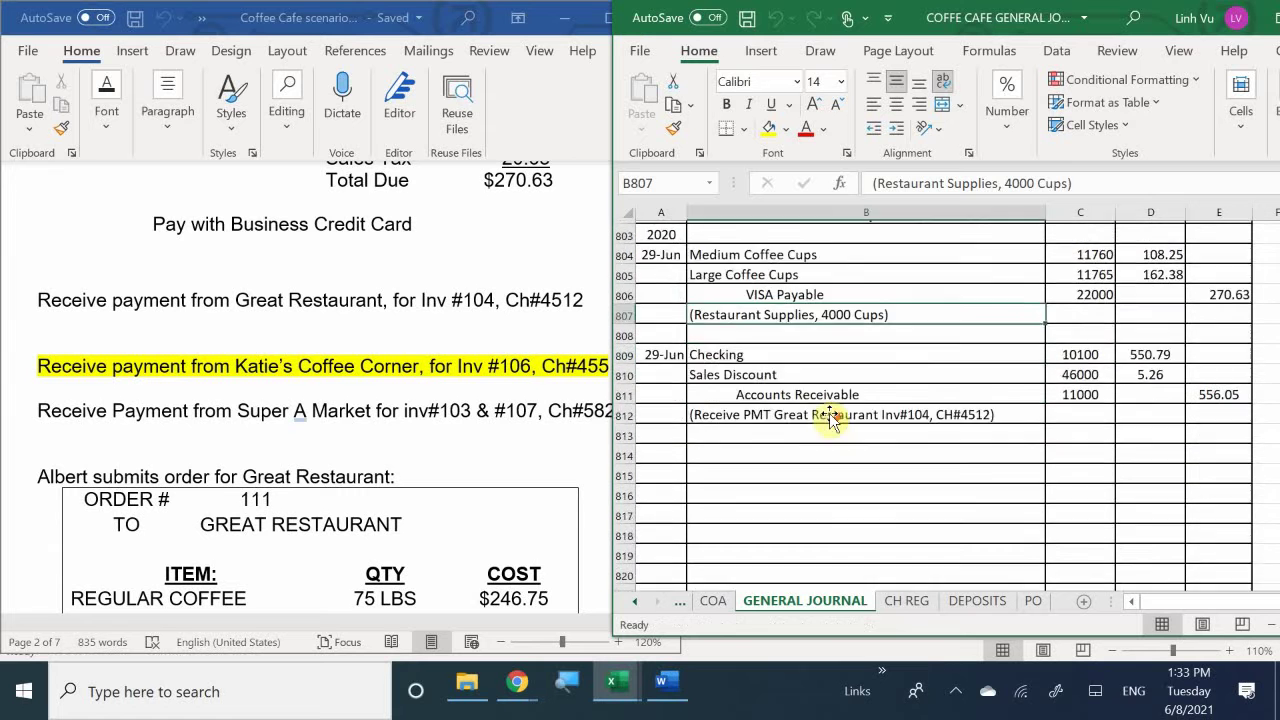
{"action": "scroll", "coordinate": [830, 413], "scroll_direction": "down", "scroll_amount": 1}
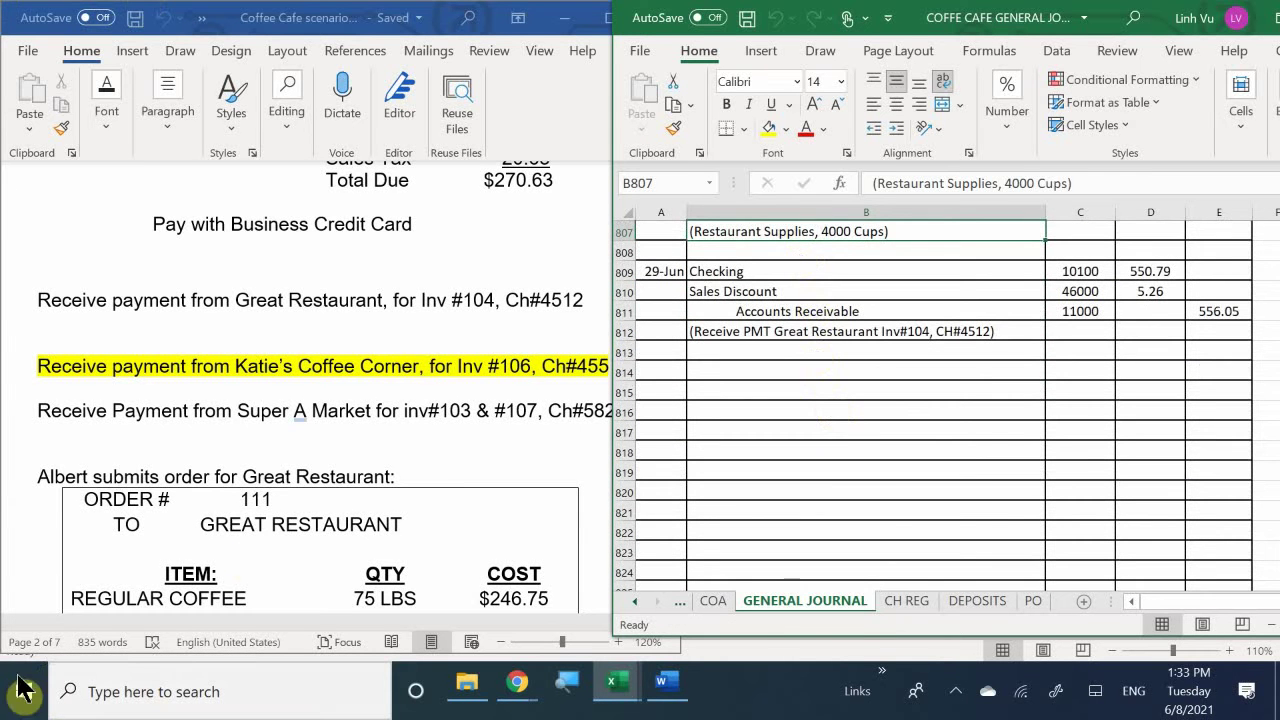
{"action": "left_click", "coordinate": [268, 615]}
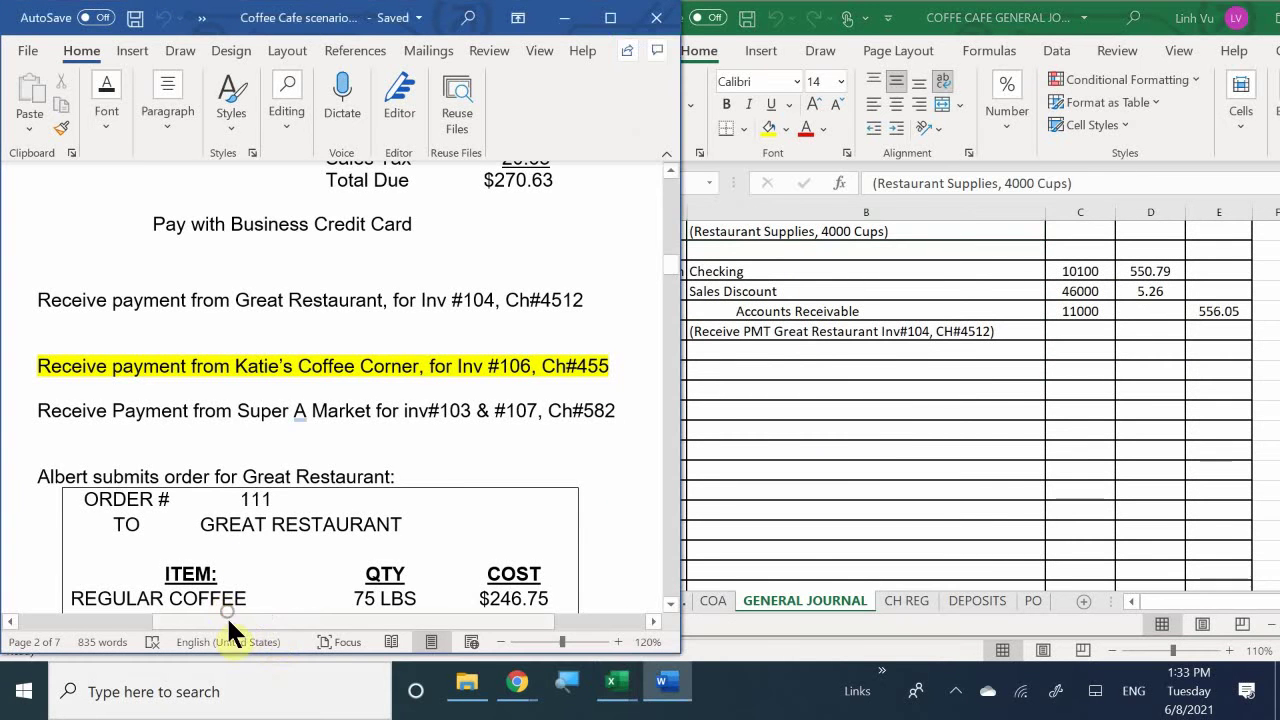
{"action": "left_click_drag", "start_coordinate": [214, 614], "coordinate": [326, 706]}
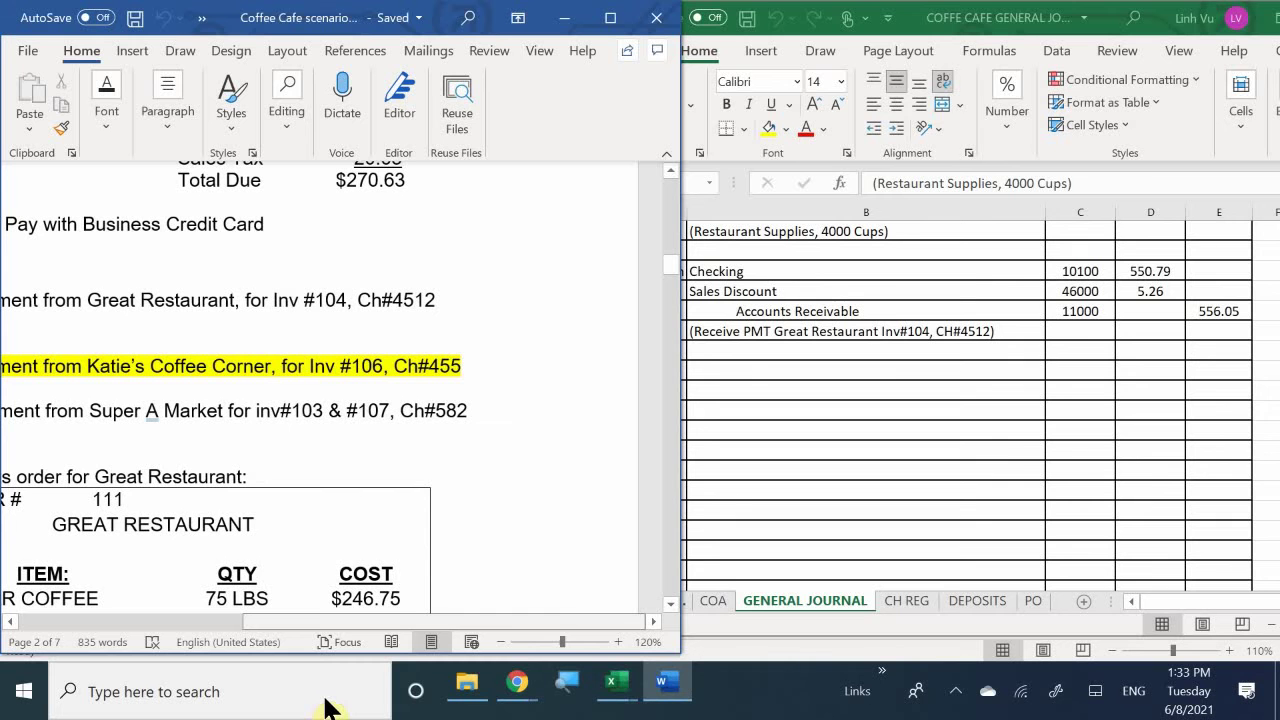
{"action": "left_click_drag", "start_coordinate": [326, 706], "coordinate": [229, 691]}
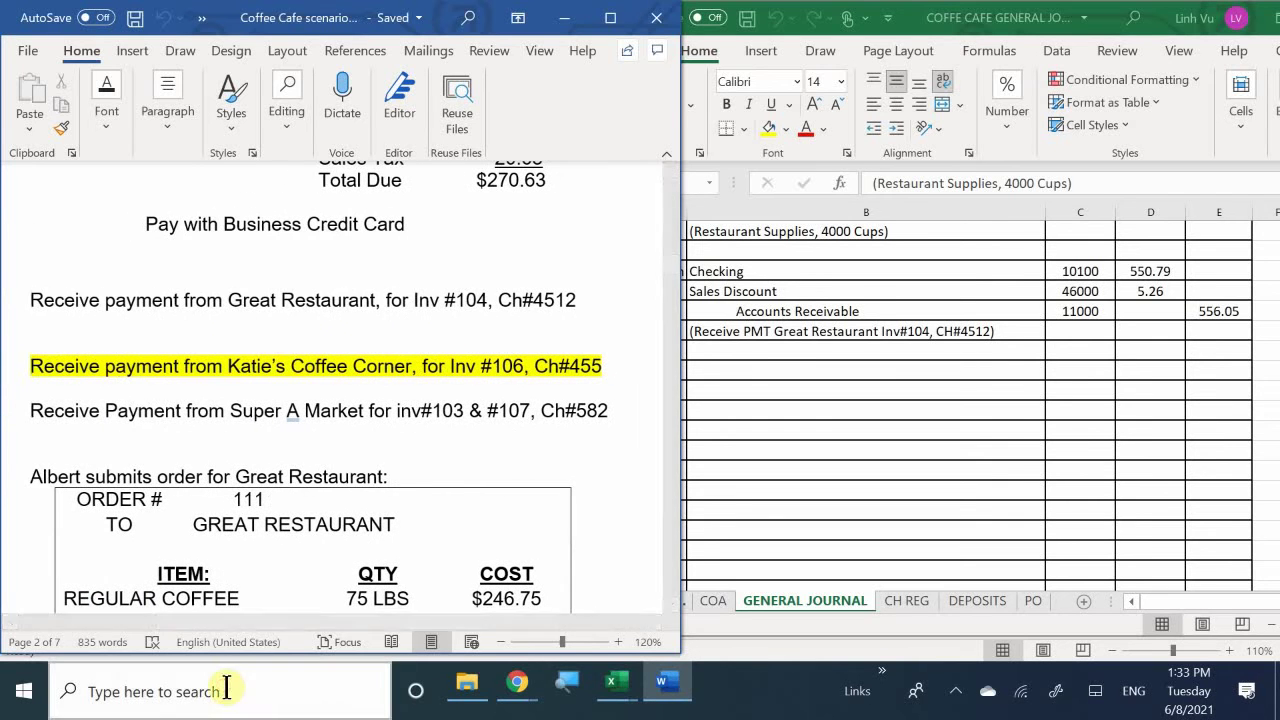
{"action": "left_click", "coordinate": [778, 381]}
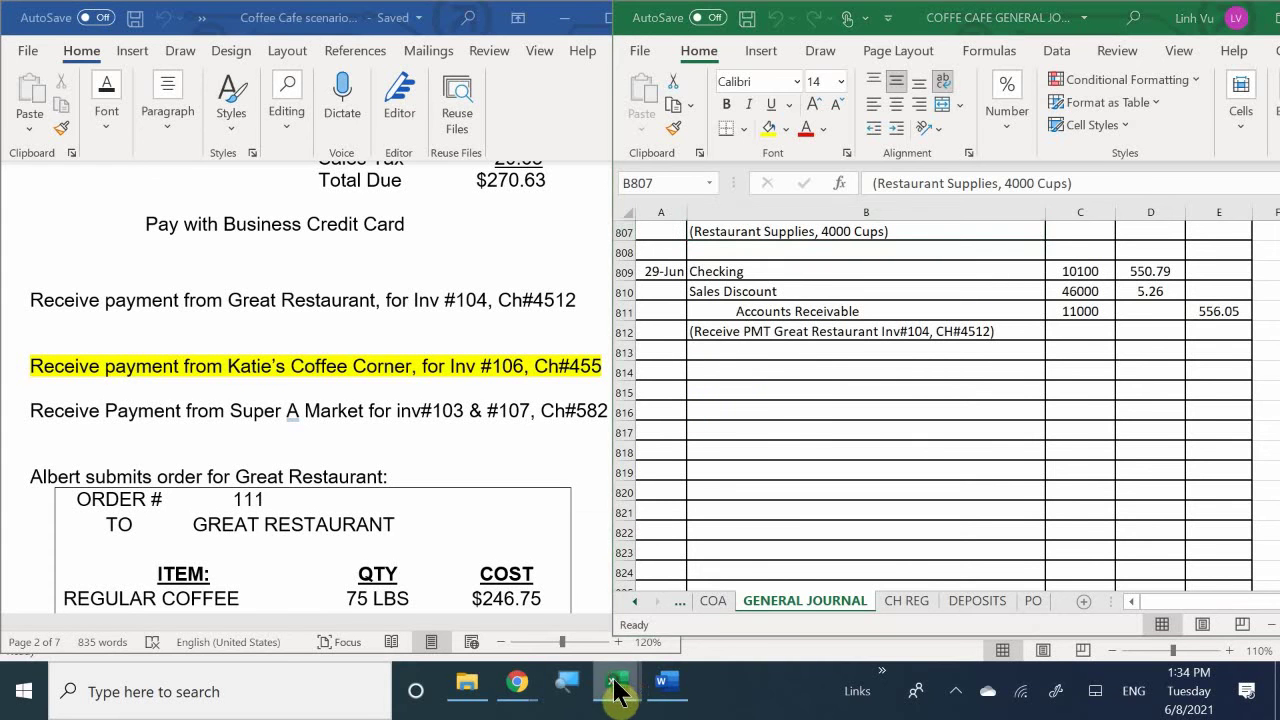
{"action": "mouse_move", "coordinate": [609, 686]}
{"action": "left_click", "coordinate": [592, 615]}
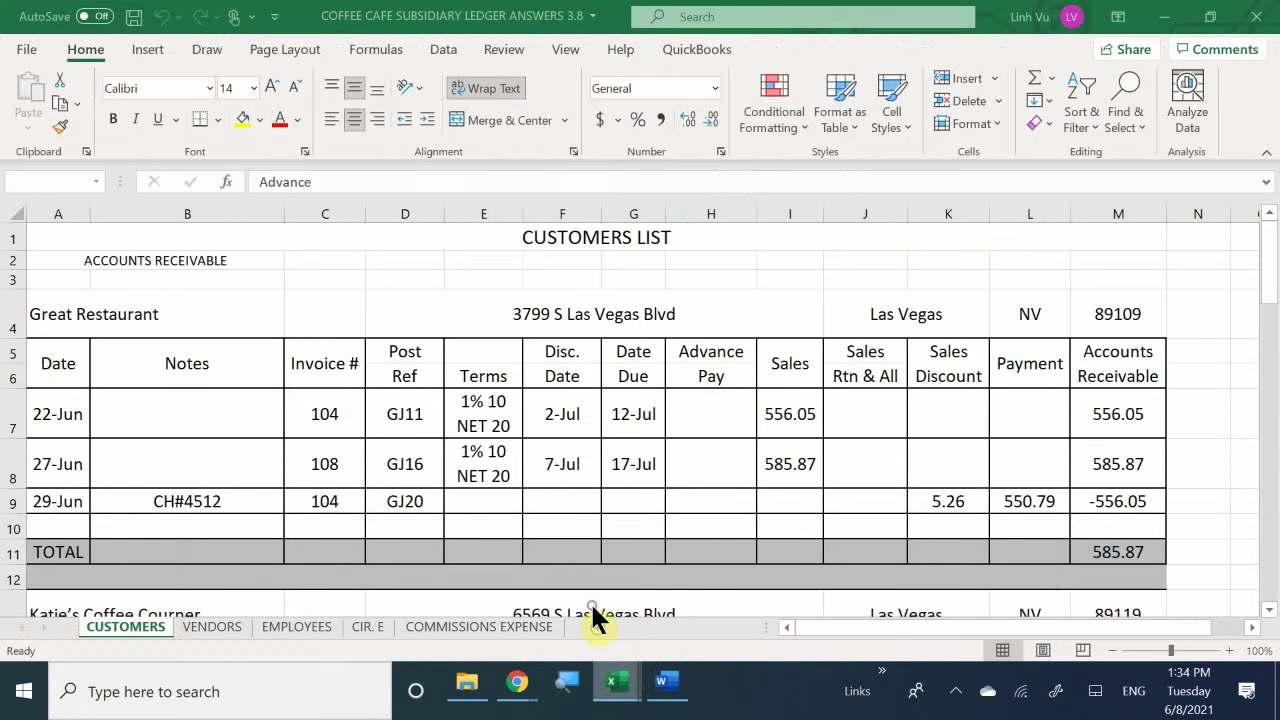
{"action": "left_click", "coordinate": [955, 692]}
{"action": "left_click", "coordinate": [952, 692]}
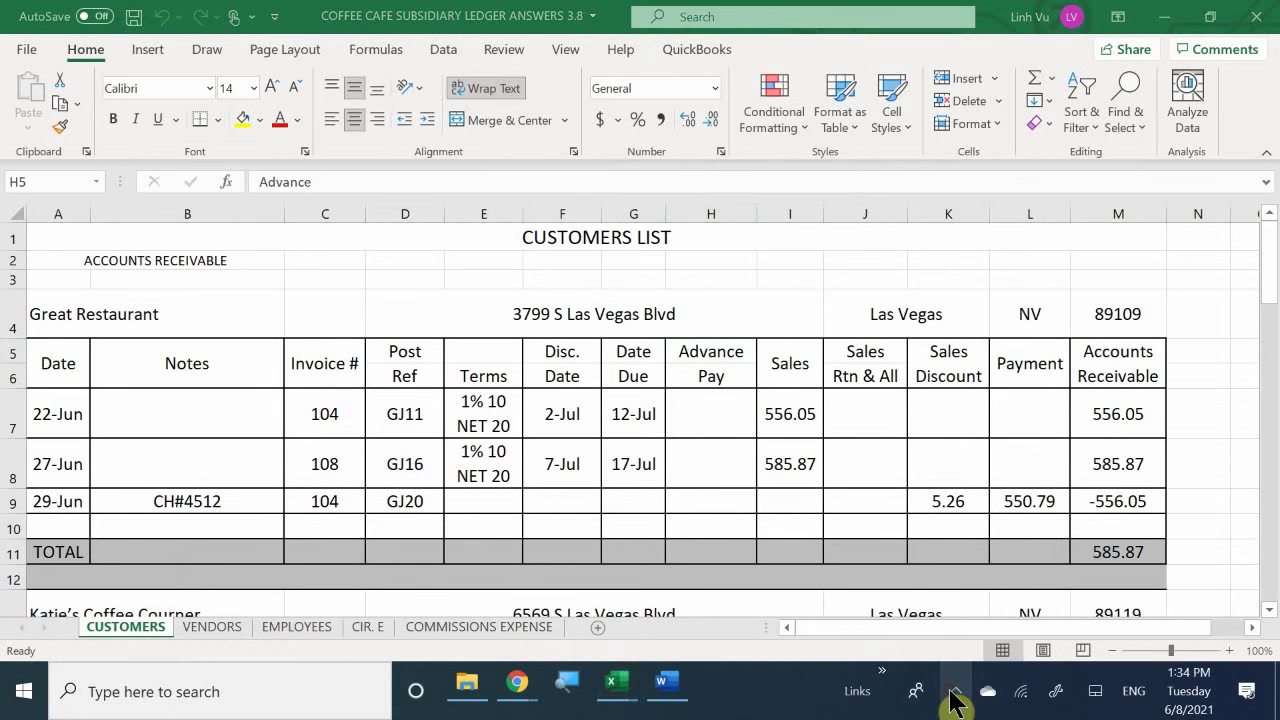
{"action": "left_click", "coordinate": [116, 624]}
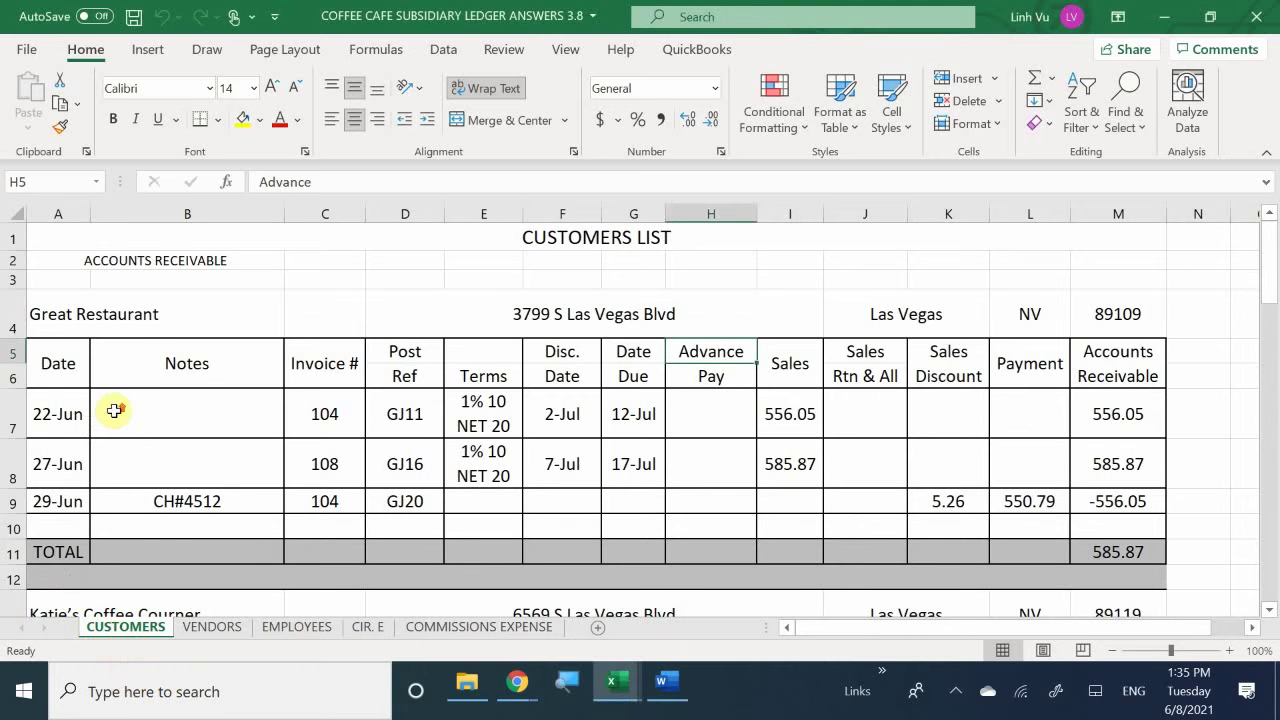
{"action": "scroll", "coordinate": [123, 338], "scroll_direction": "down", "scroll_amount": 2}
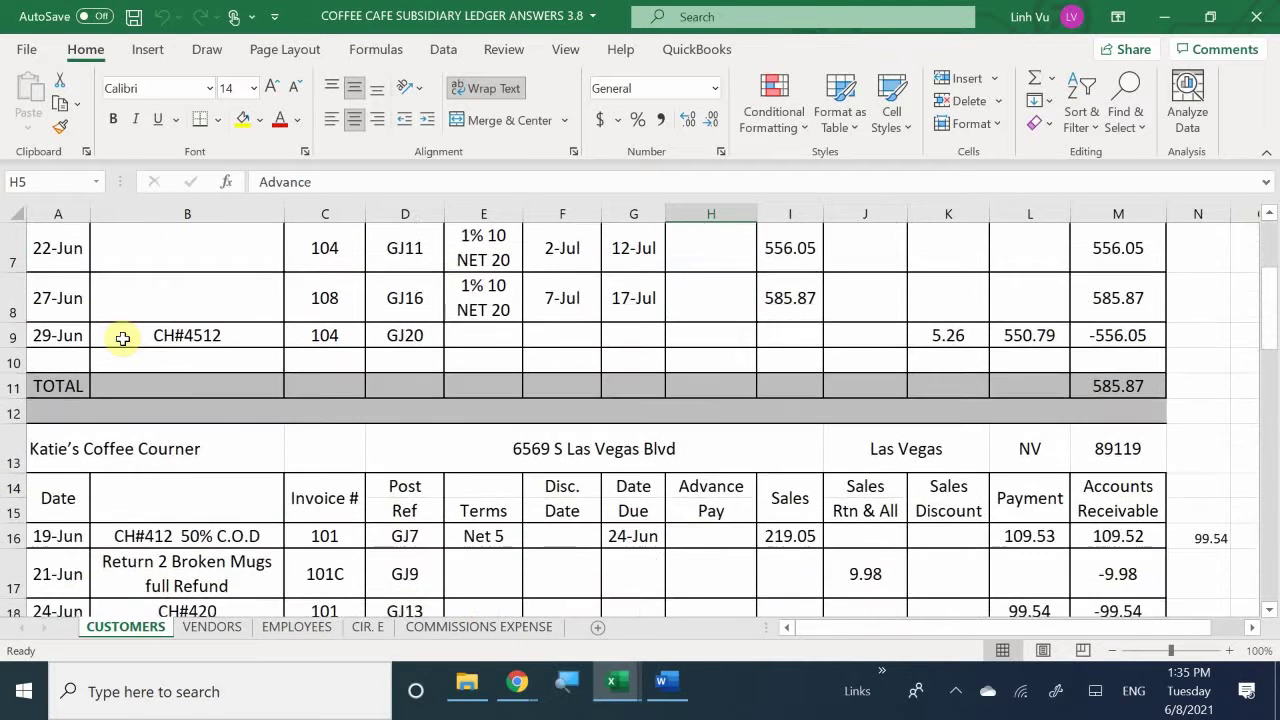
{"action": "scroll", "coordinate": [123, 338], "scroll_direction": "up", "scroll_amount": 2}
{"action": "scroll", "coordinate": [123, 338], "scroll_direction": "down", "scroll_amount": 1}
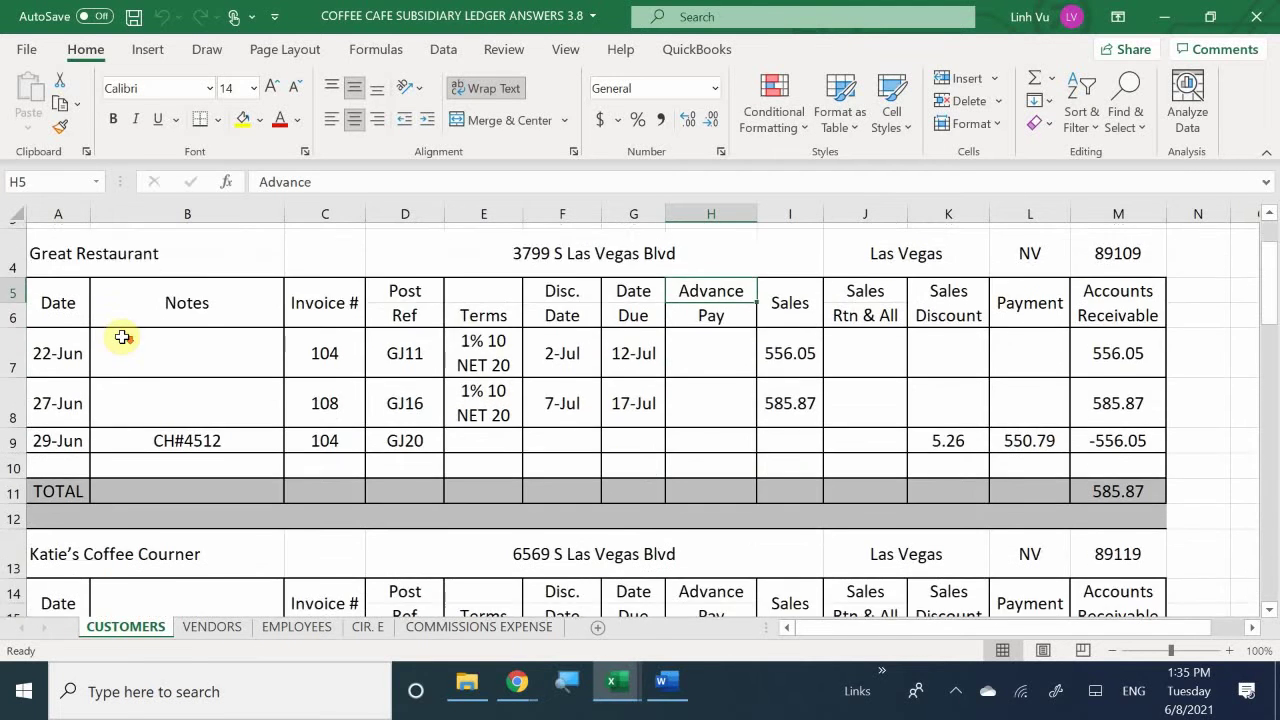
{"action": "scroll", "coordinate": [123, 338], "scroll_direction": "down", "scroll_amount": 3}
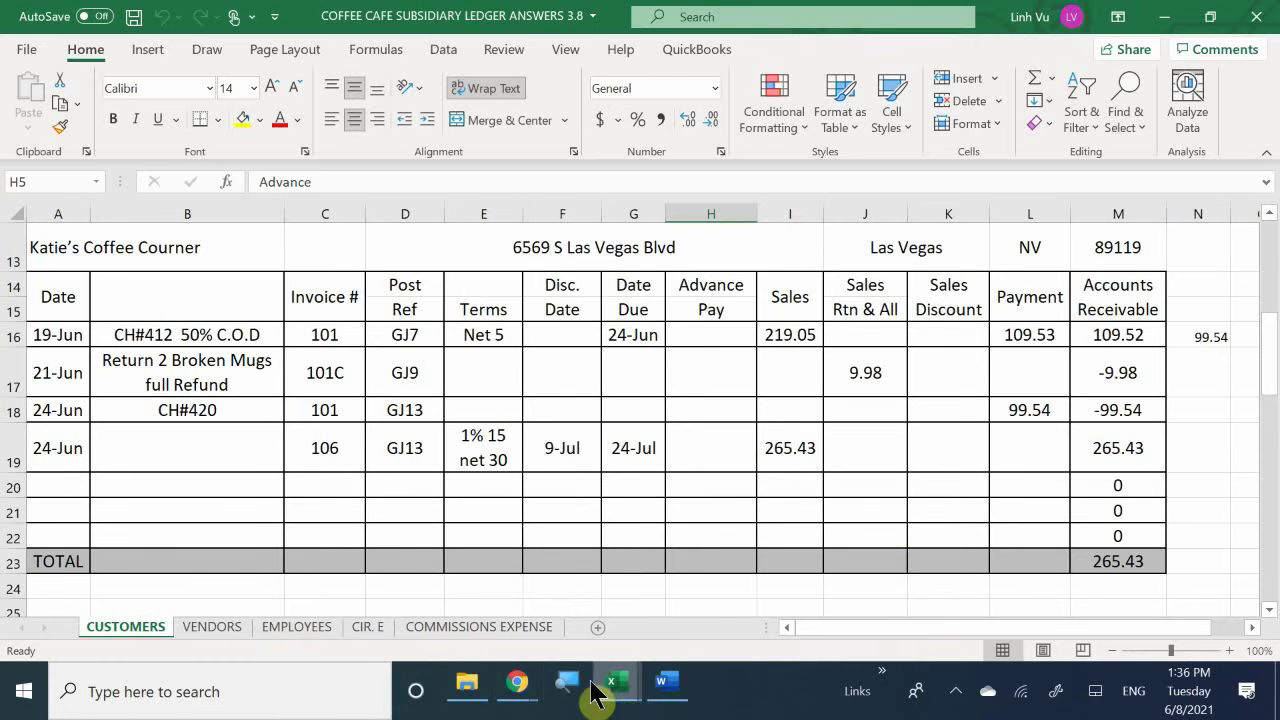
Return to the general journal workbook and enter the date 6/29 in cell A814 for the new entry.
{"action": "mouse_move", "coordinate": [615, 684]}
{"action": "left_click", "coordinate": [310, 627]}
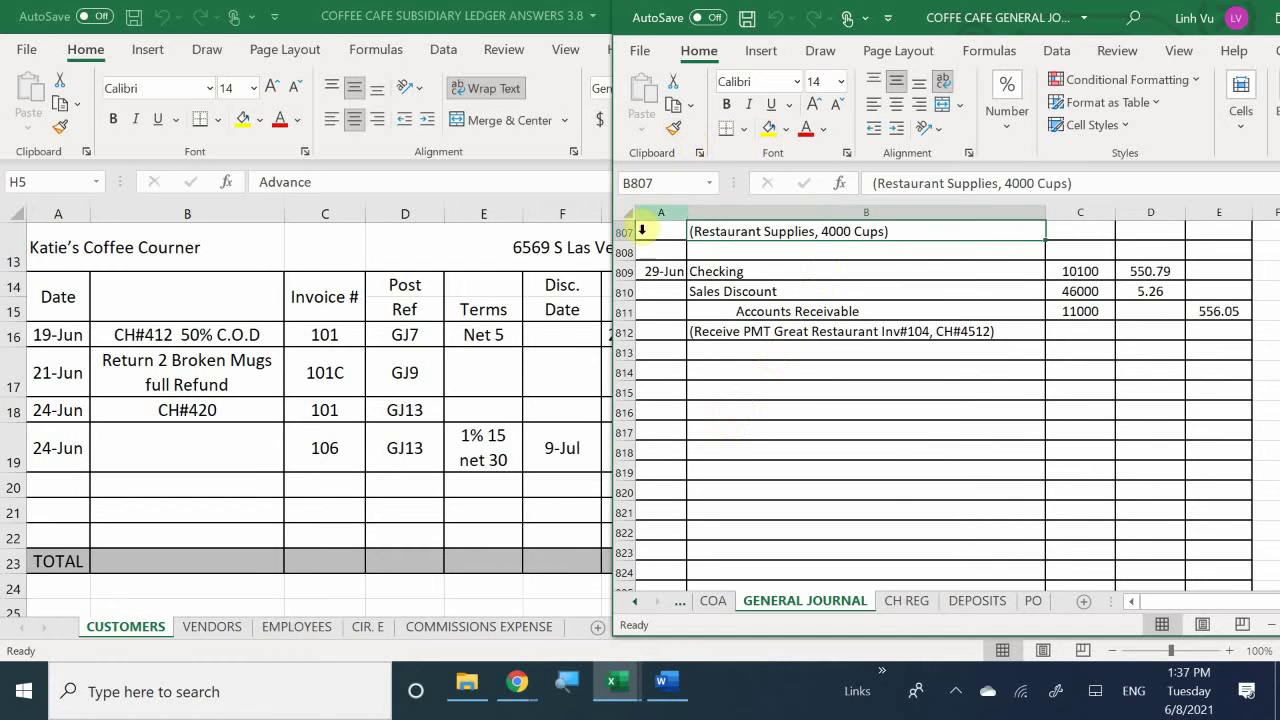
{"action": "left_click", "coordinate": [660, 370]}
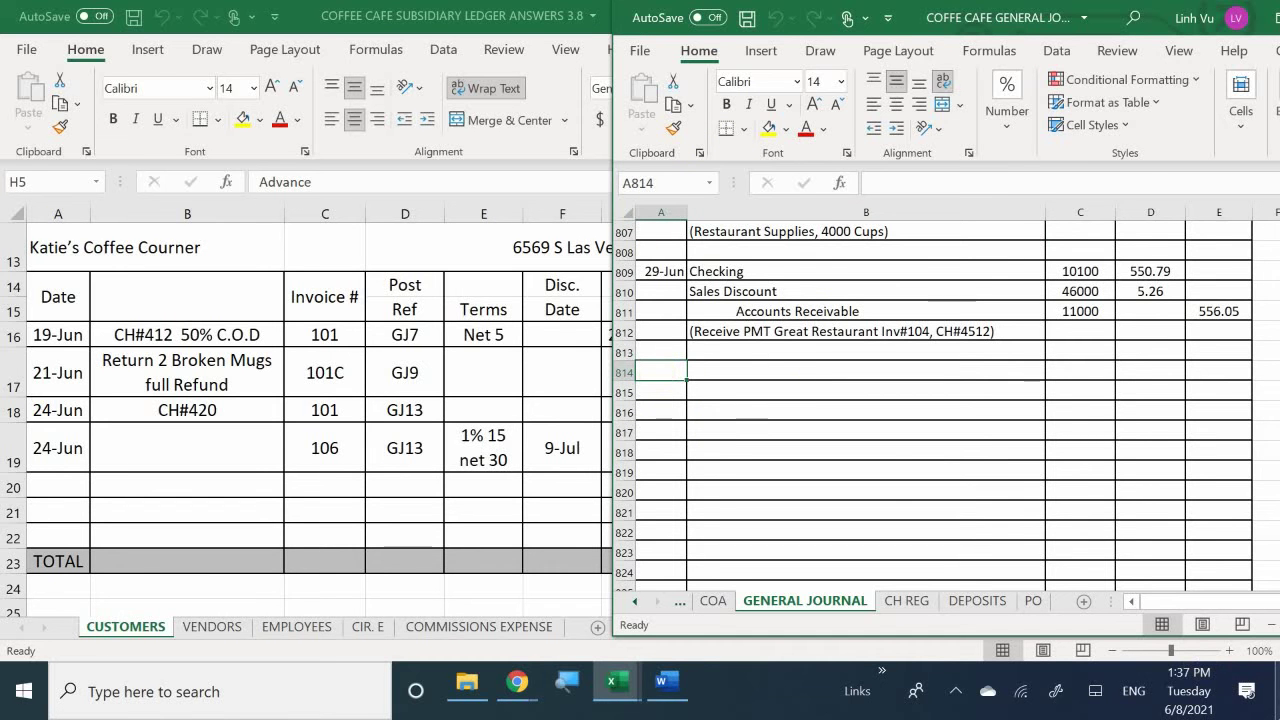
{"action": "key", "text": "F2"}
{"action": "type", "text": "6/29"}
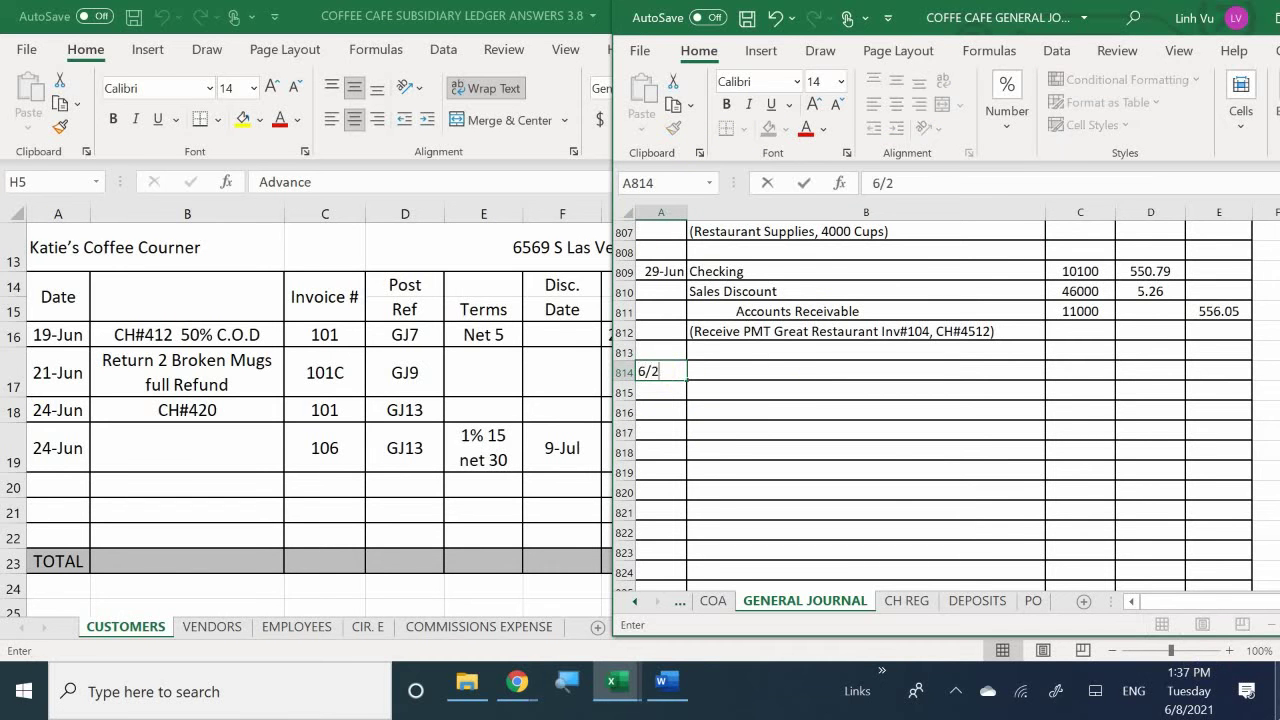
{"action": "key", "text": "ctrl+Return"}
{"action": "key", "text": "Tab"}
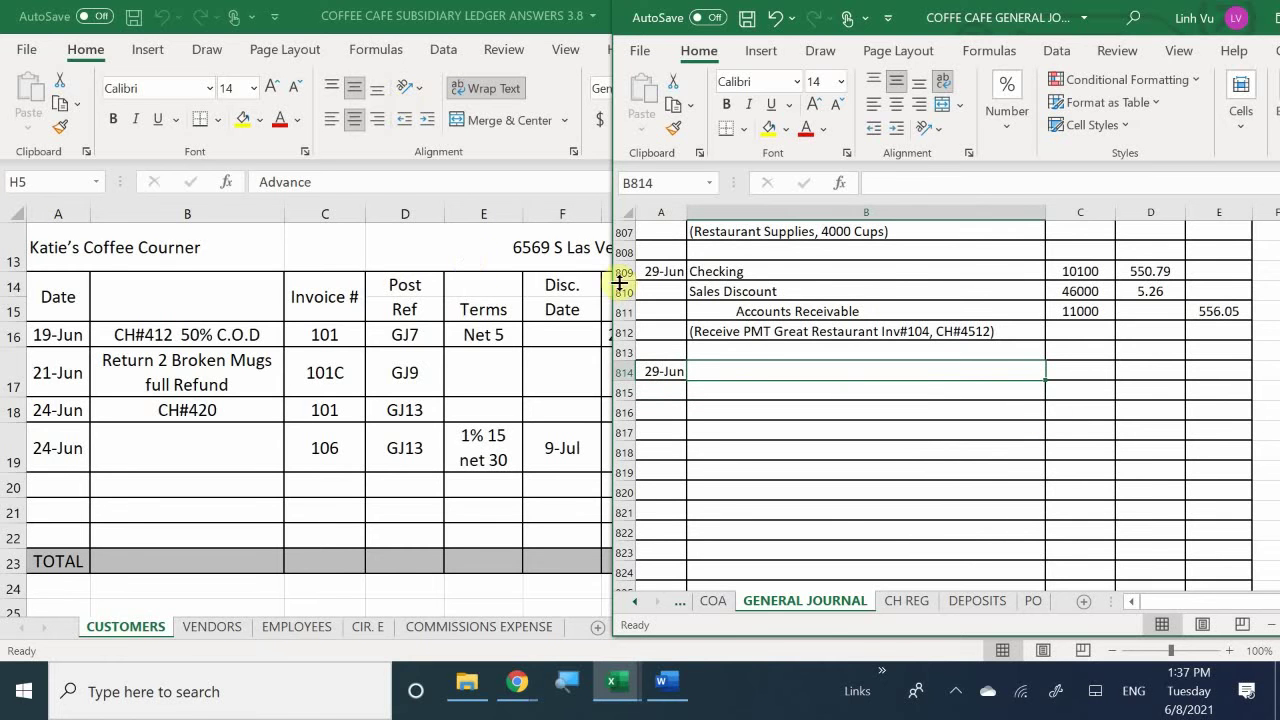
Copy the Checking, Sales Discount and Accounts Receivable lines with their PR numbers from B809:C811 to B814.
{"action": "left_click", "coordinate": [785, 272]}
{"action": "left_click_drag", "start_coordinate": [785, 272], "coordinate": [789, 299]}
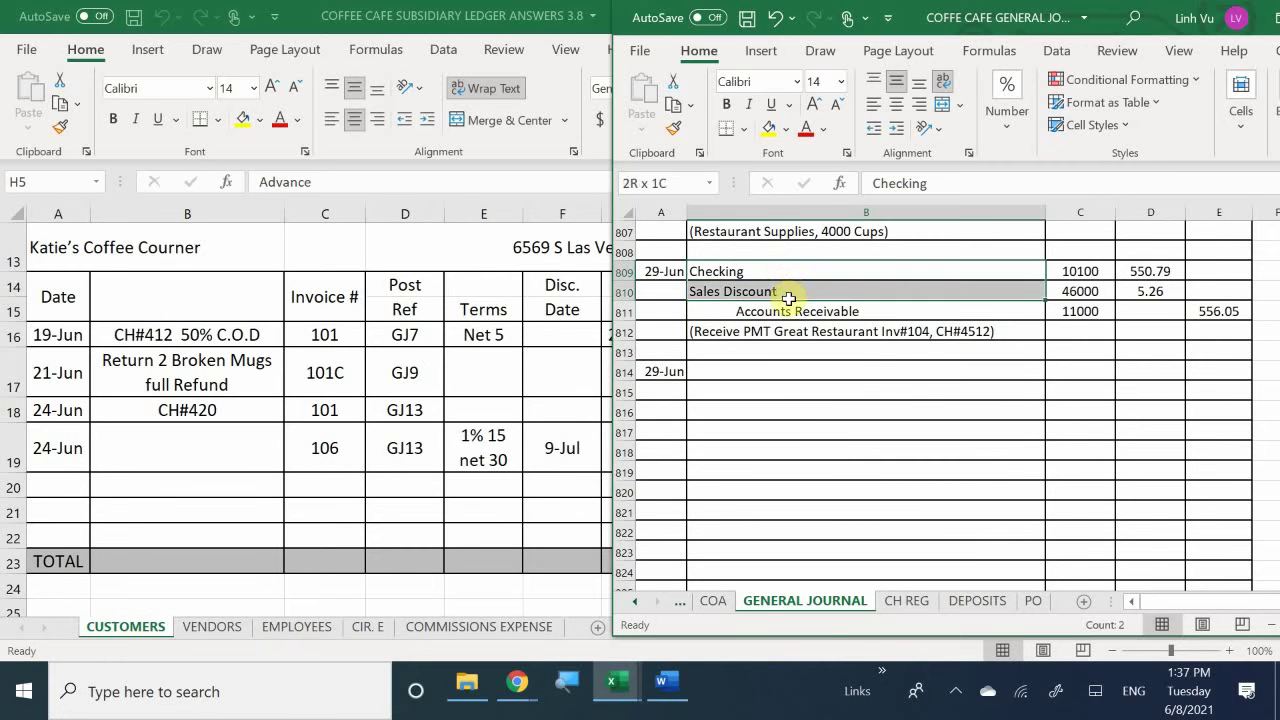
{"action": "left_click", "coordinate": [908, 414]}
{"action": "left_click_drag", "start_coordinate": [976, 270], "coordinate": [1074, 316]}
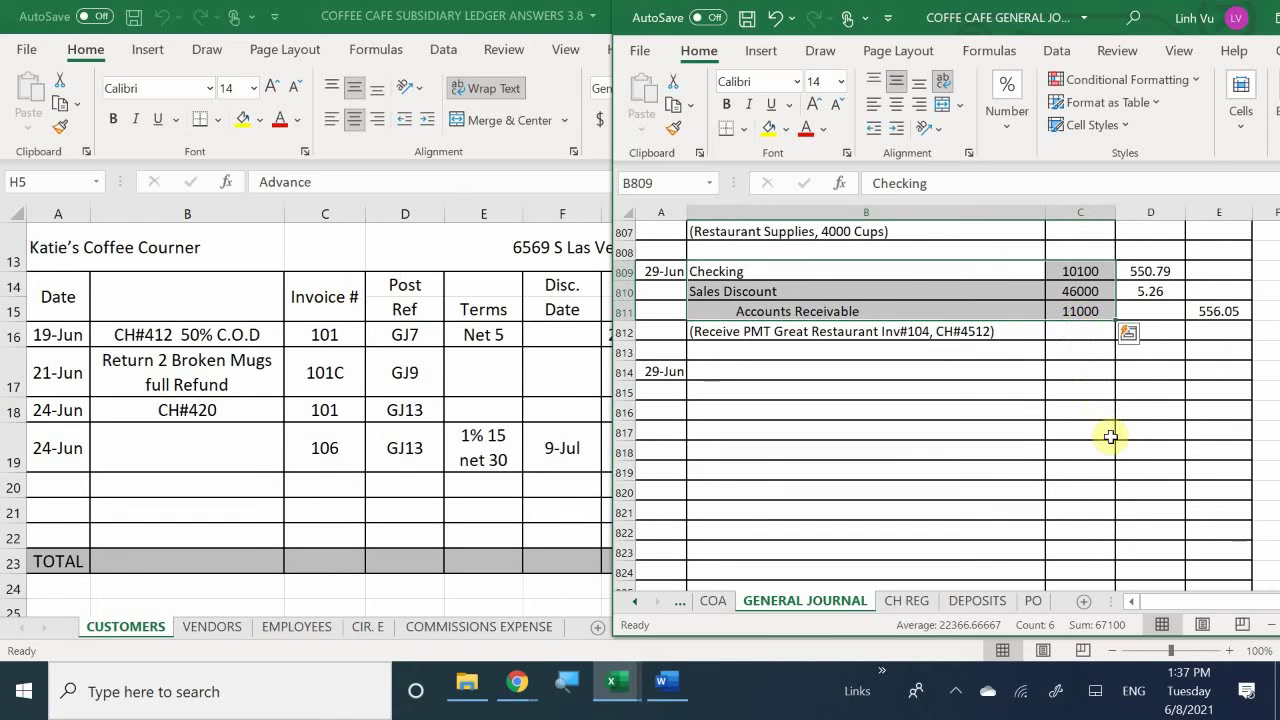
{"action": "key", "text": "ctrl+c"}
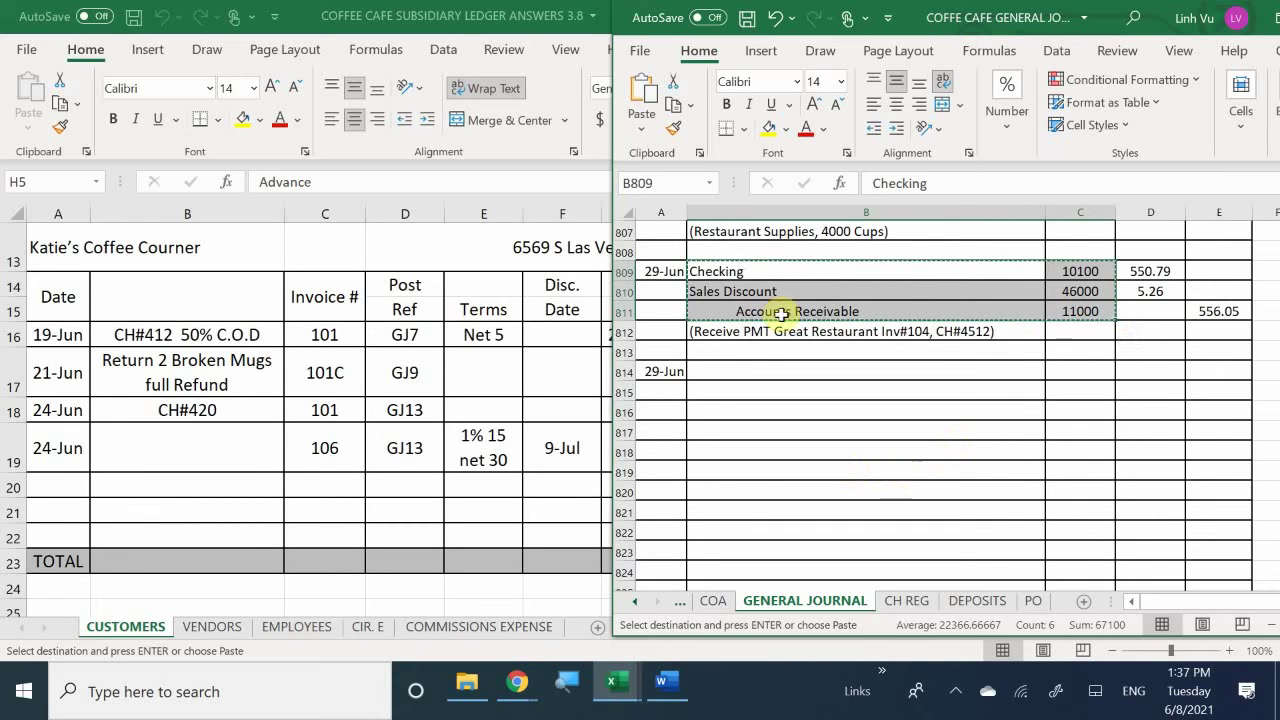
{"action": "left_click", "coordinate": [725, 373]}
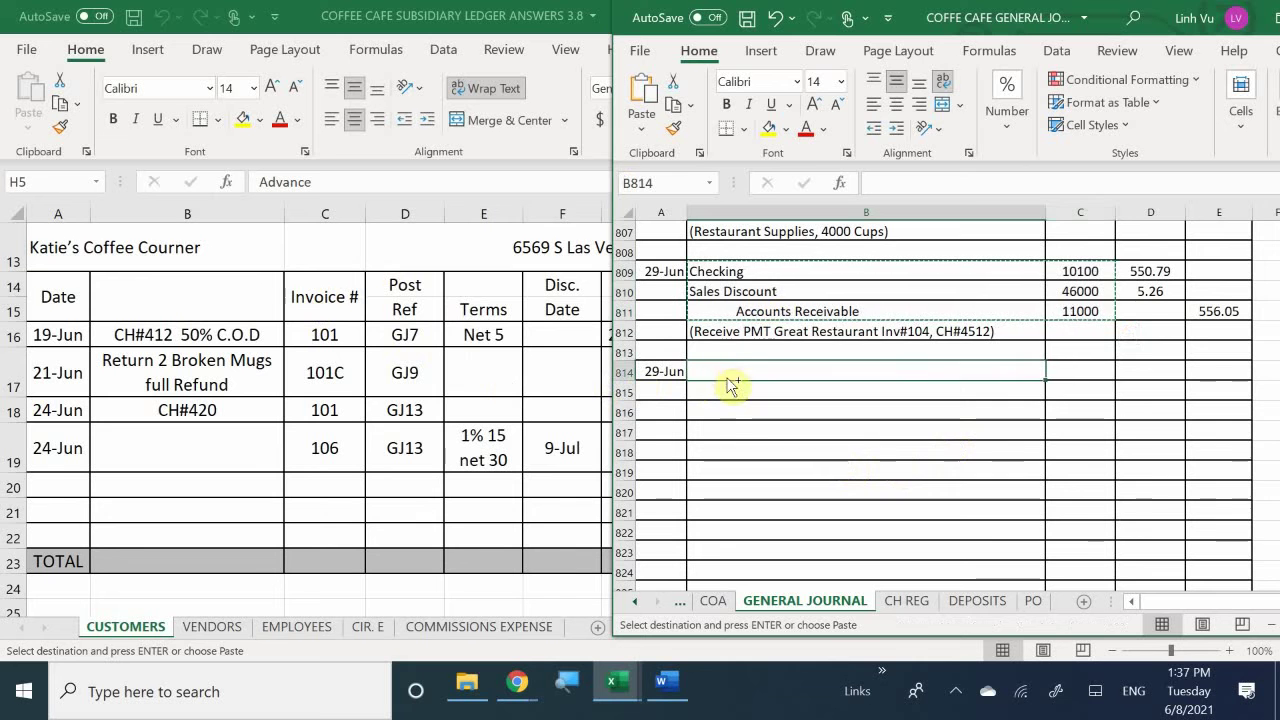
{"action": "key", "text": "ctrl+v"}
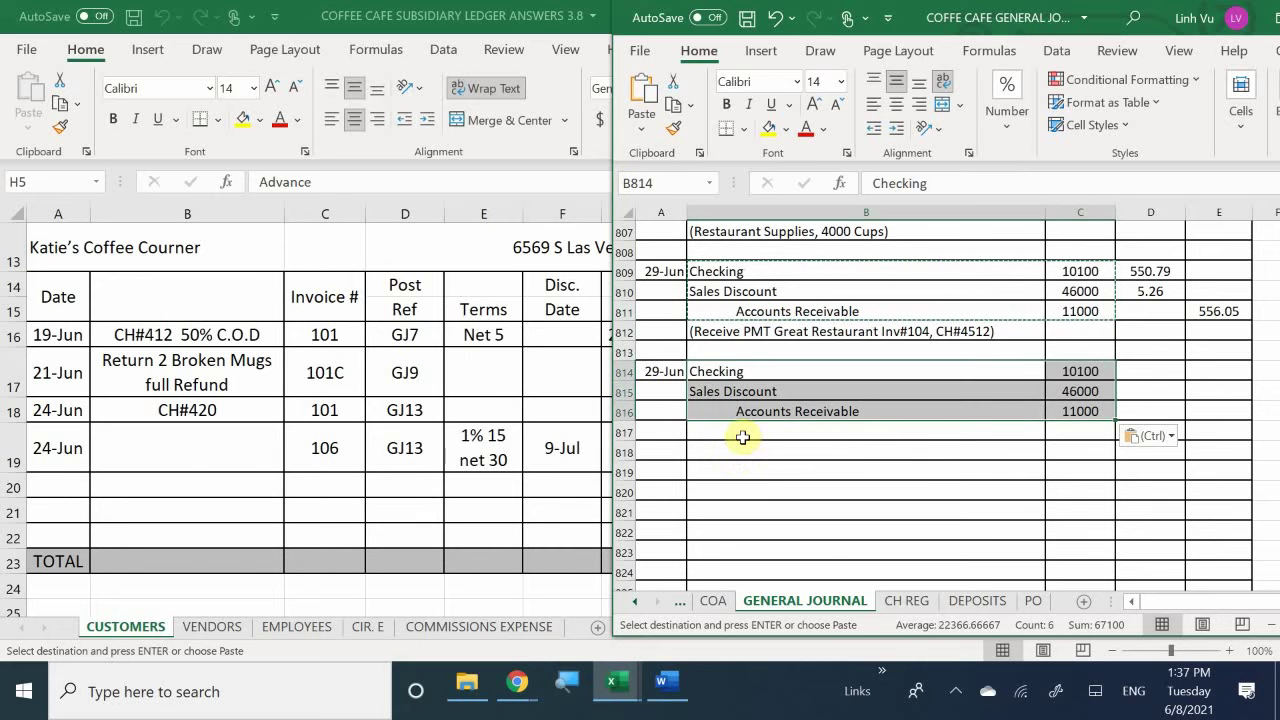
Select B817 in the general journal and check the highlighted Katie's Coffee Corner payment in the Word scenario document.
{"action": "left_click", "coordinate": [727, 436]}
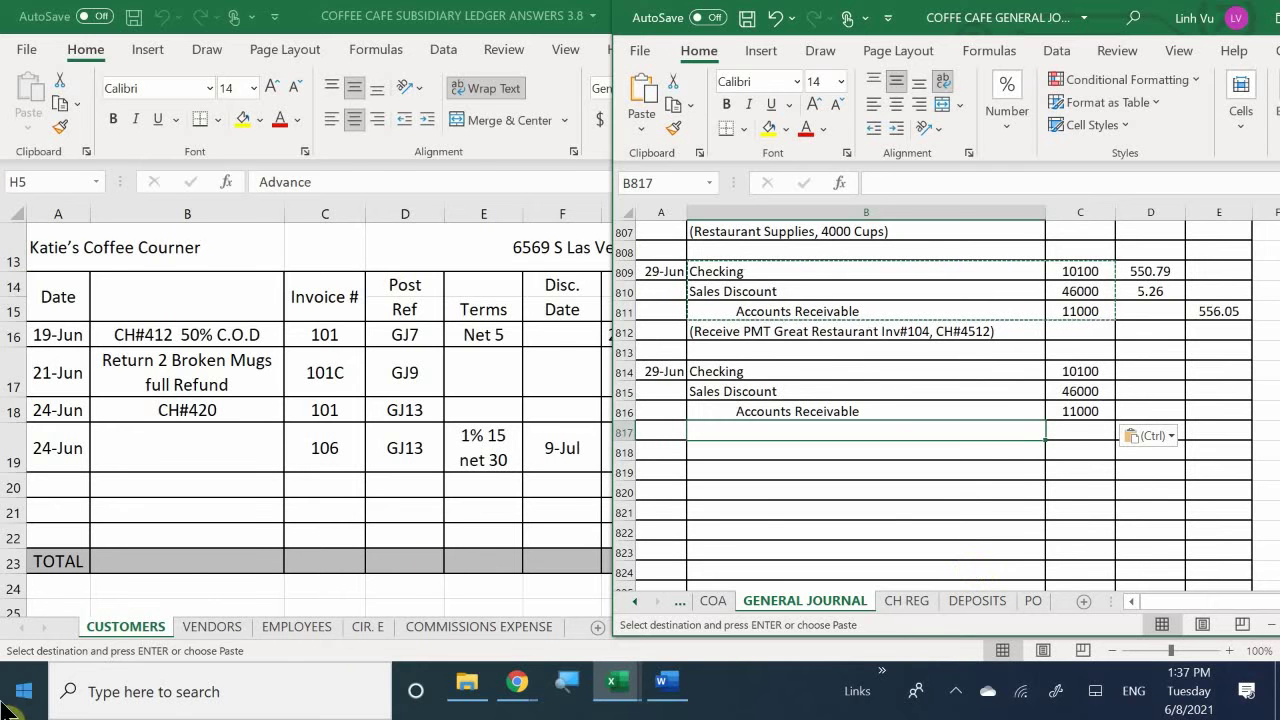
{"action": "left_click", "coordinate": [661, 681]}
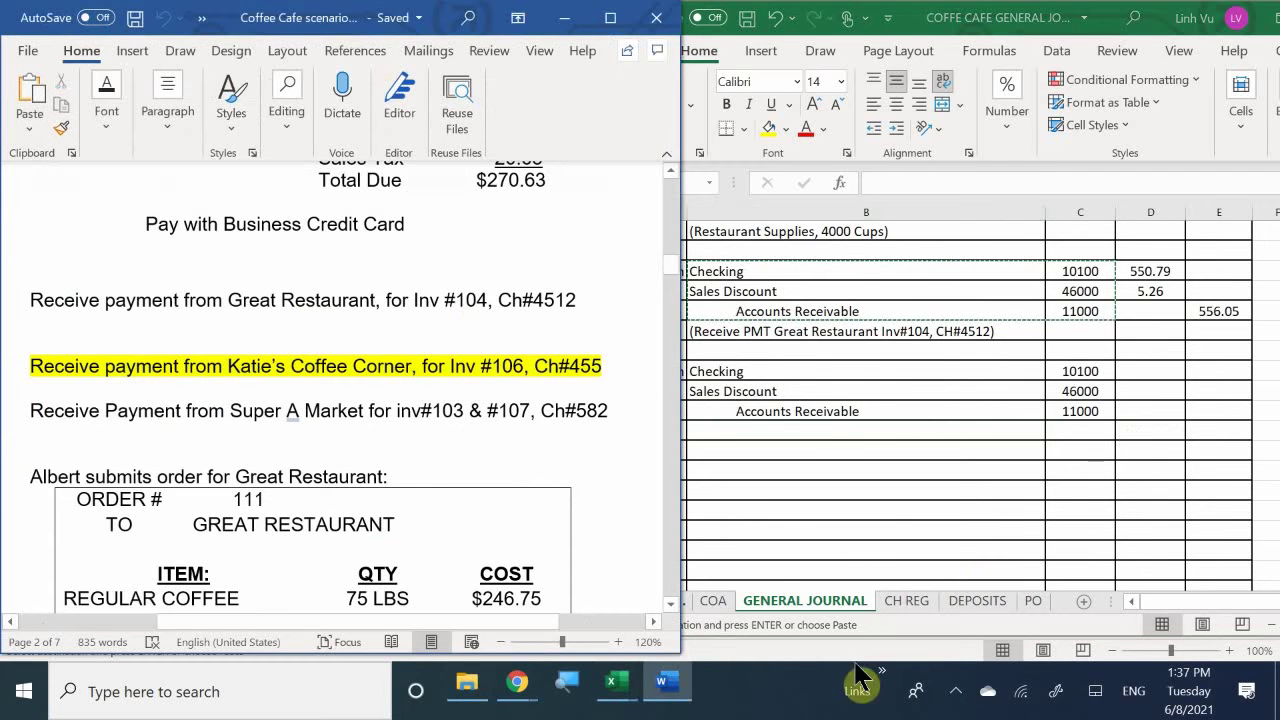
{"action": "left_click", "coordinate": [730, 428]}
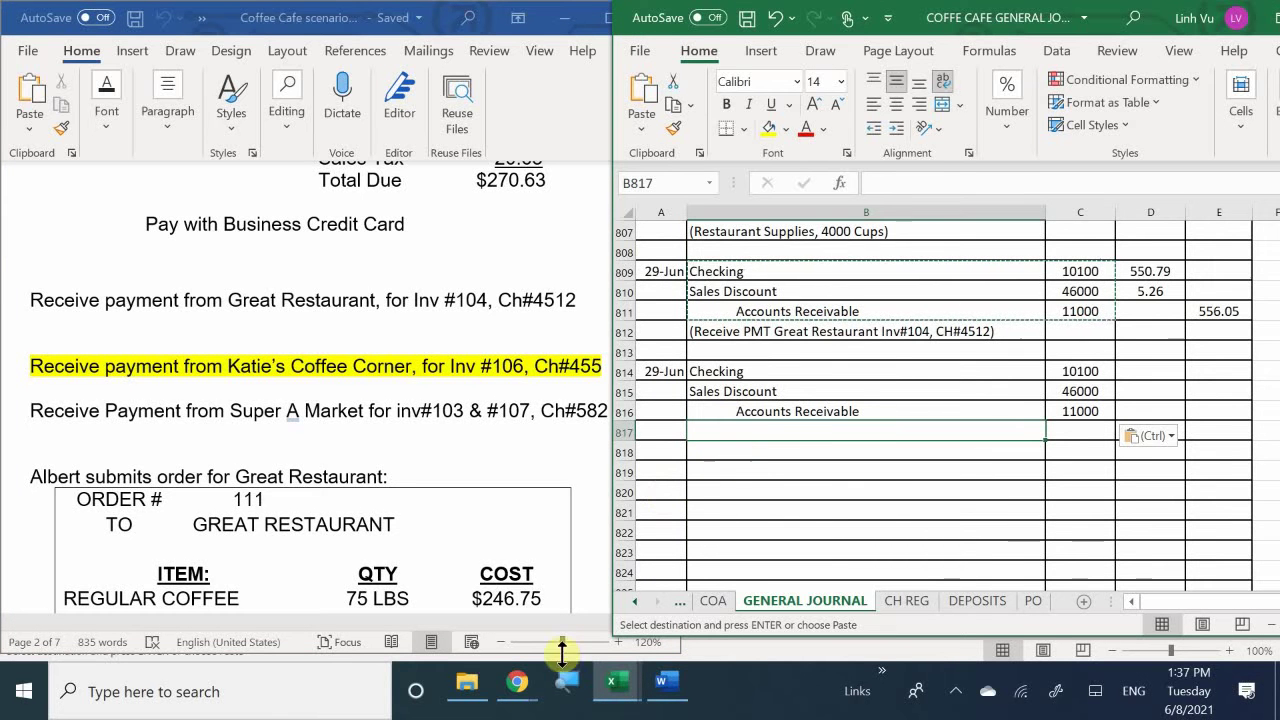
{"action": "mouse_move", "coordinate": [614, 686]}
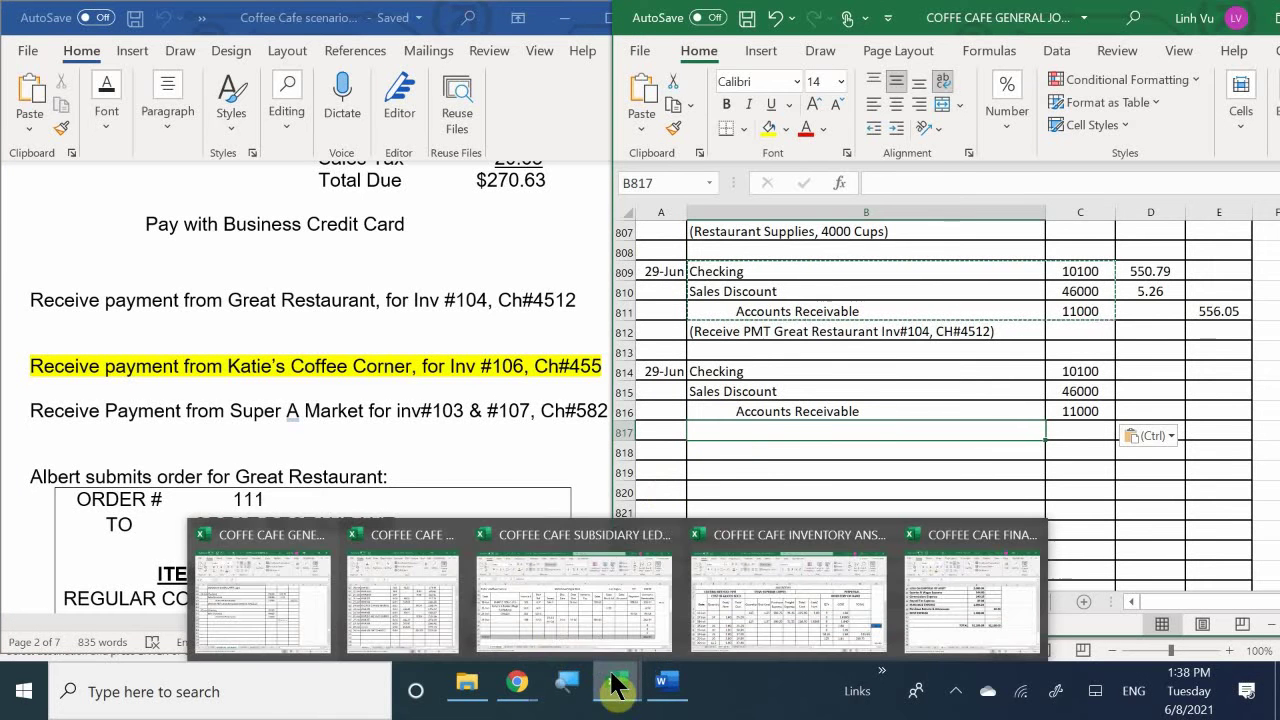
{"action": "left_click", "coordinate": [569, 602]}
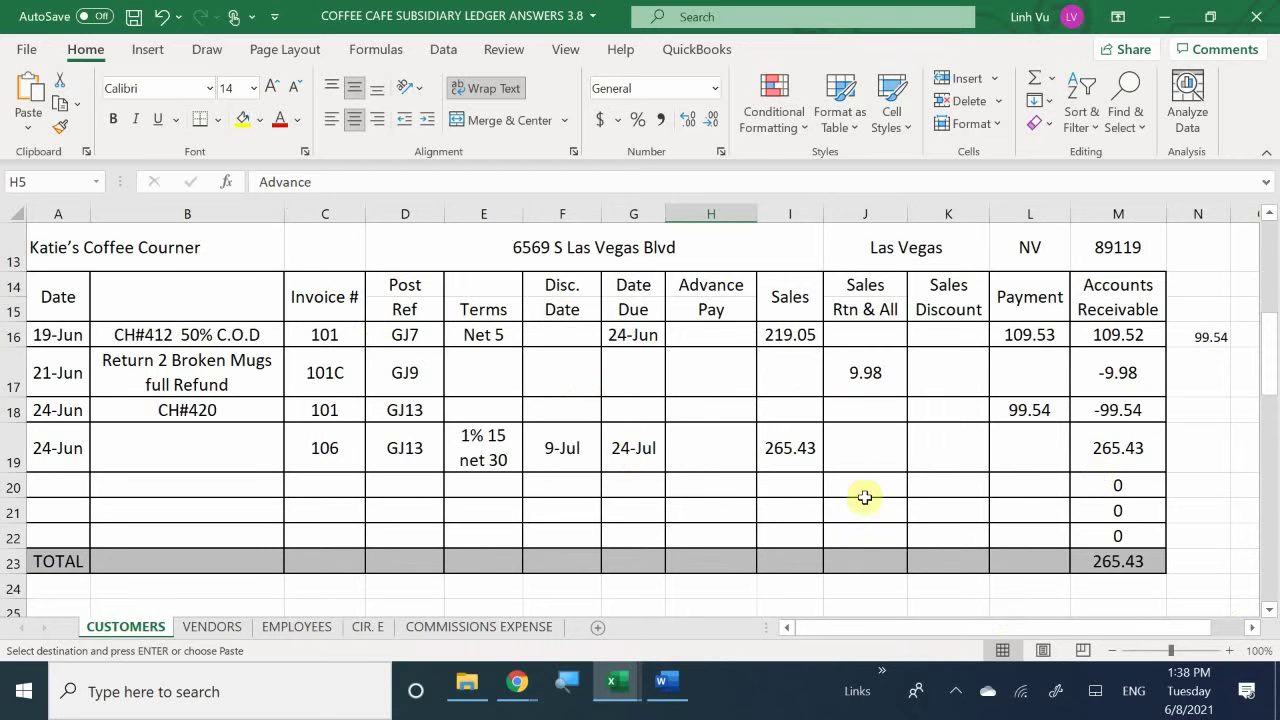
{"action": "left_click", "coordinate": [864, 497]}
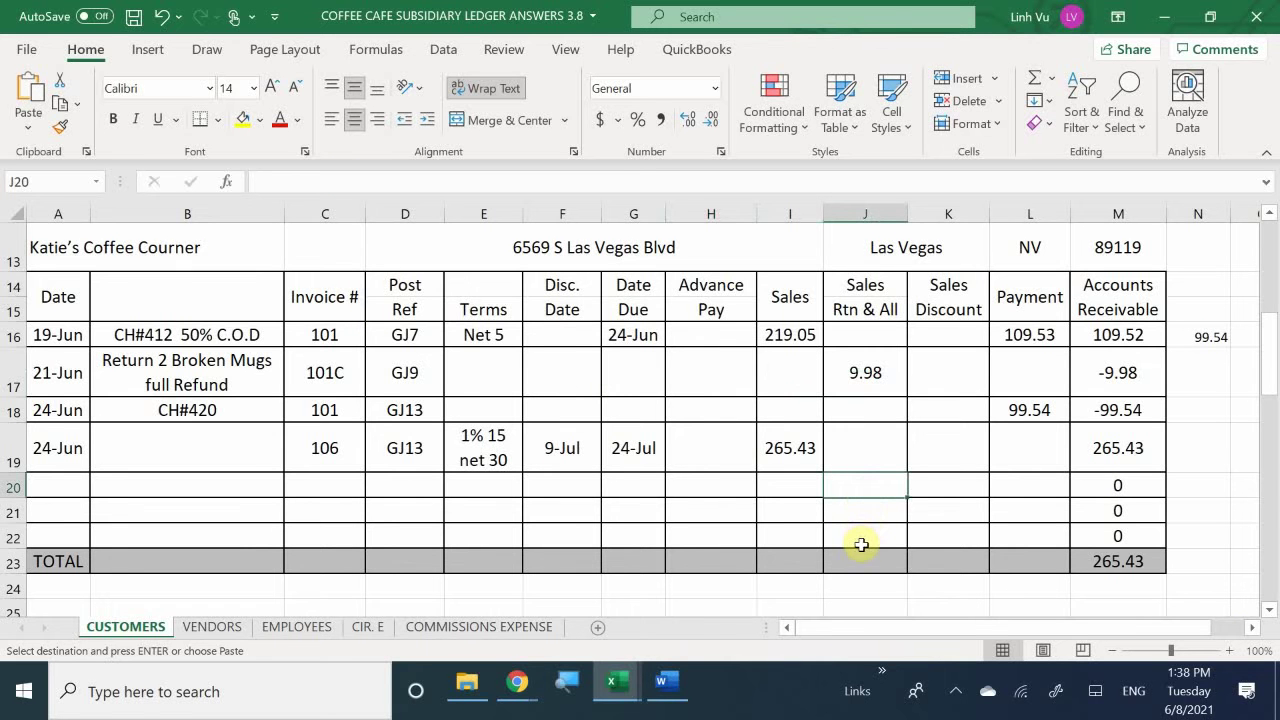
{"action": "left_click", "coordinate": [940, 508]}
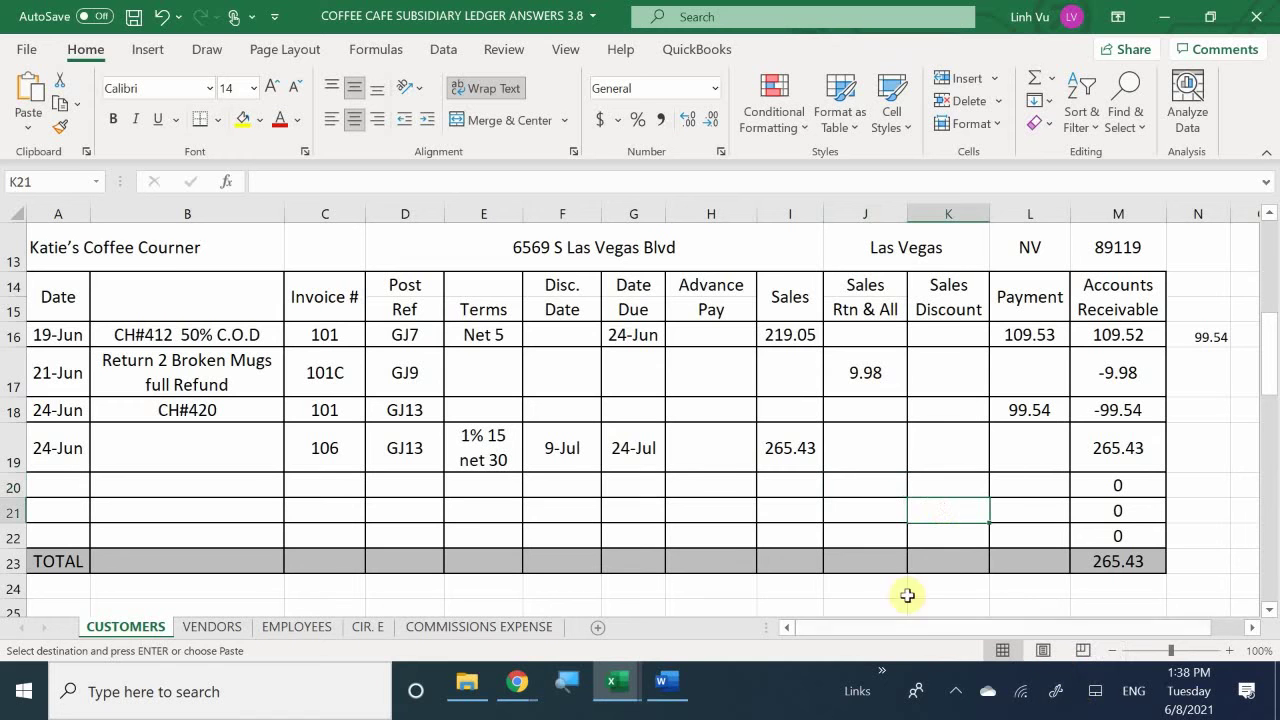
{"action": "left_click", "coordinate": [931, 489]}
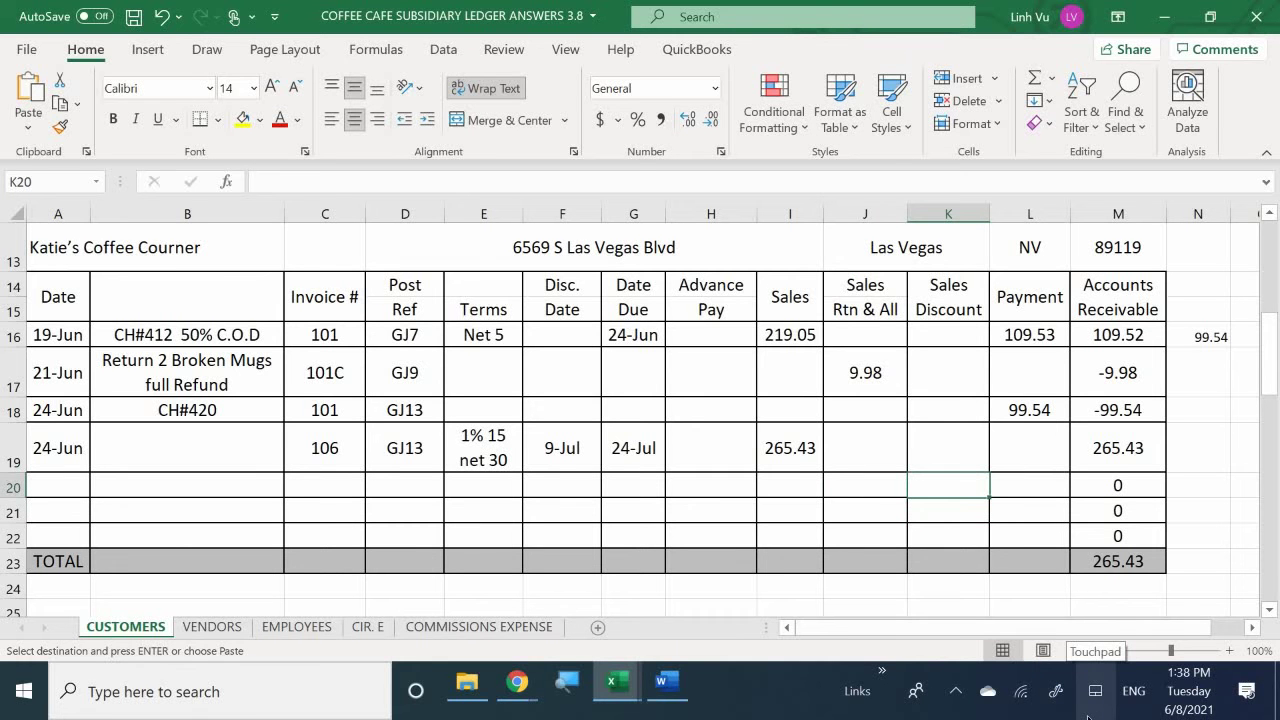
{"action": "type", "text": "=rou"}
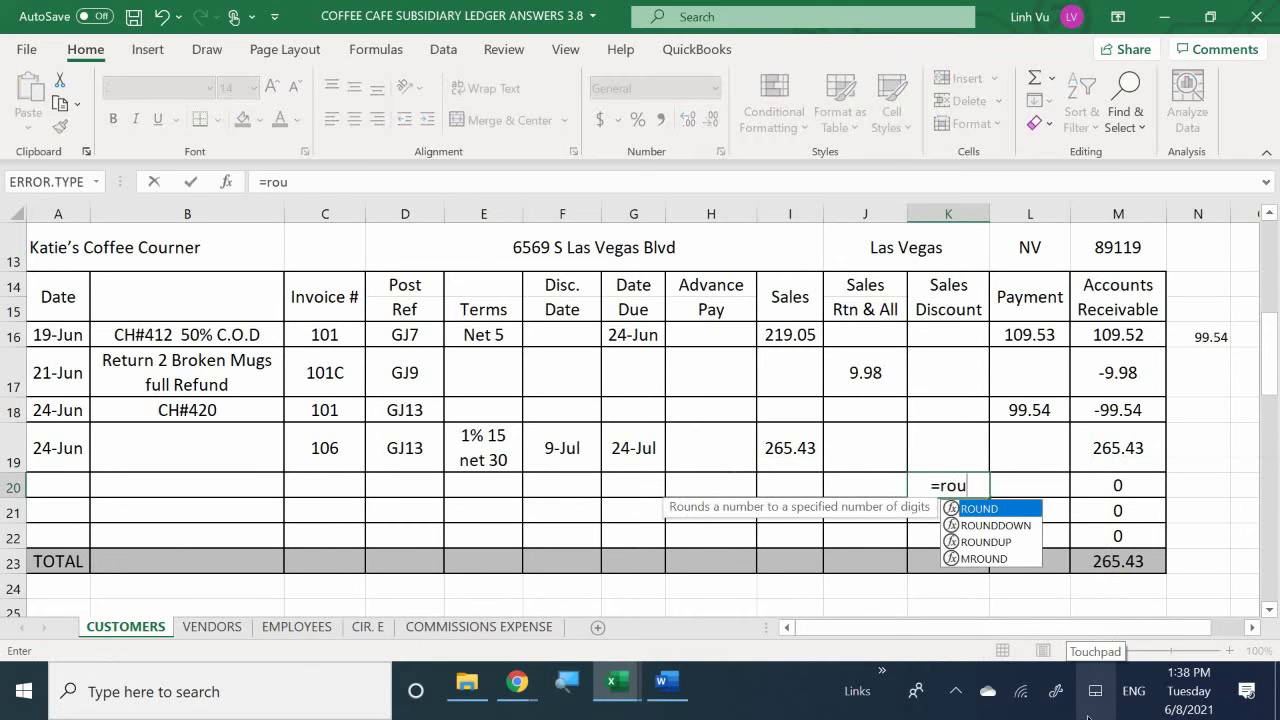
{"action": "type", "text": "nd"}
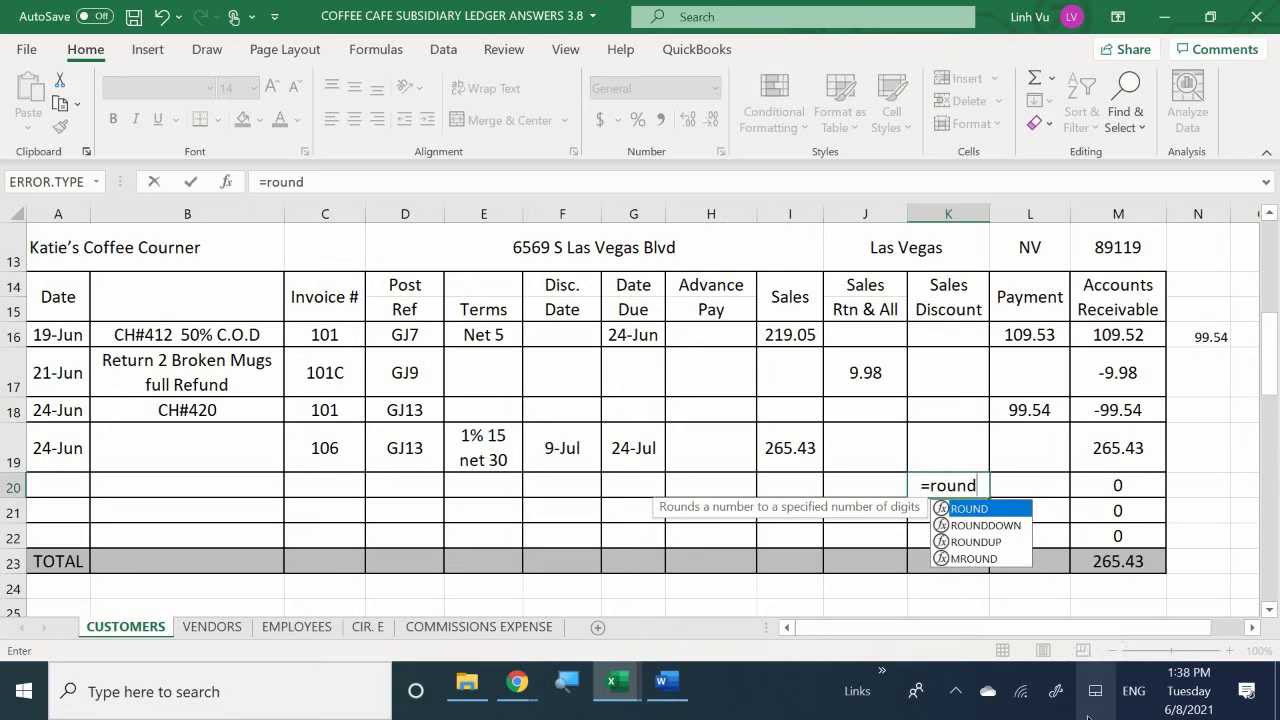
{"action": "type", "text": "("}
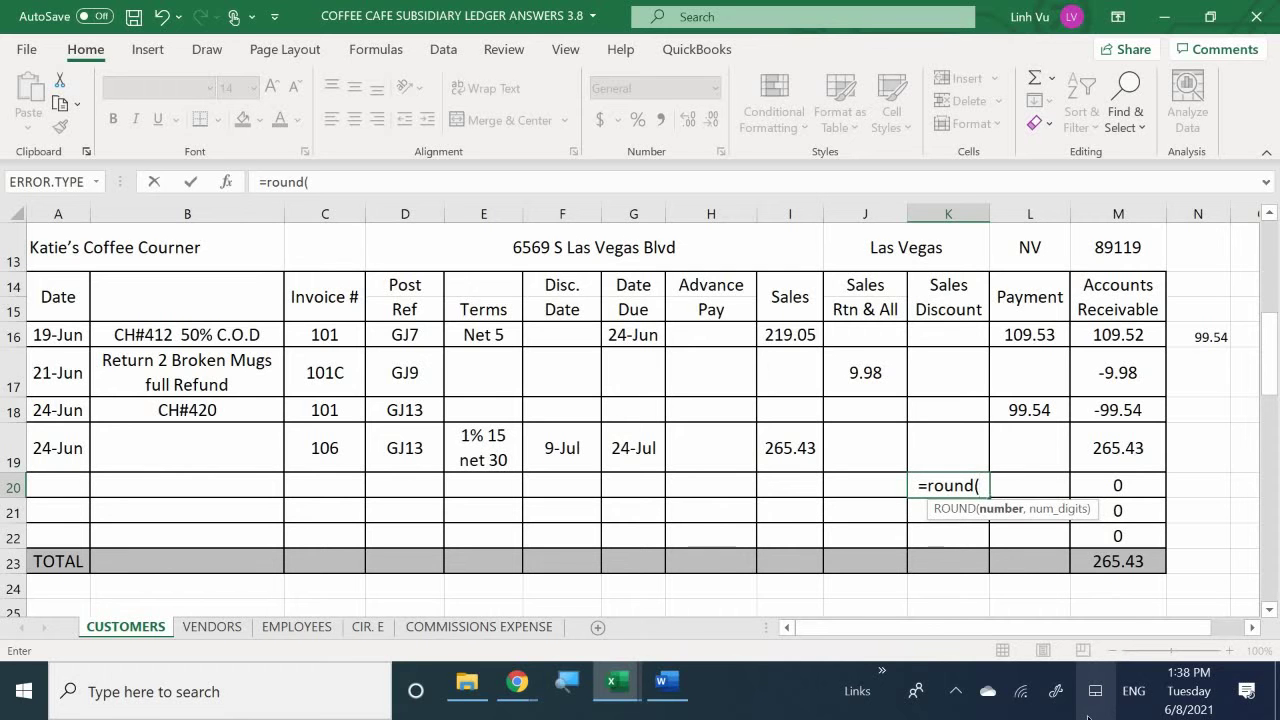
{"action": "type", "text": "235"}
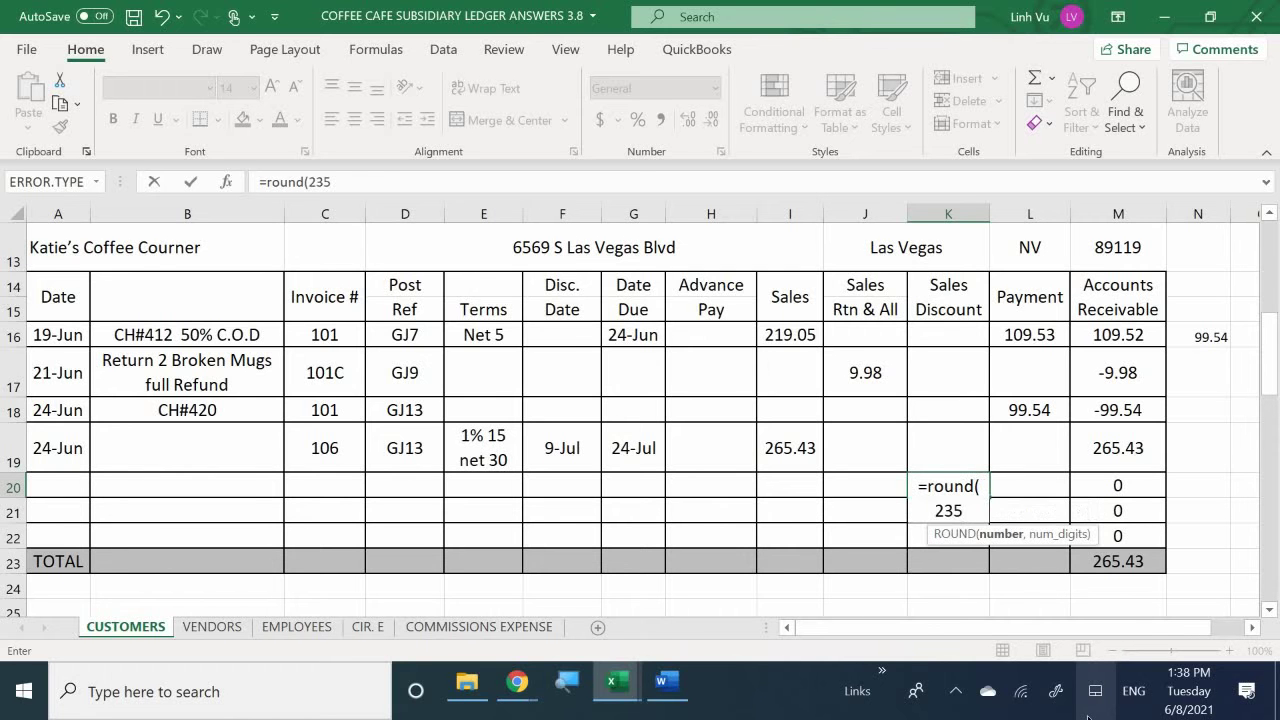
{"action": "type", "text": ".43*.01"}
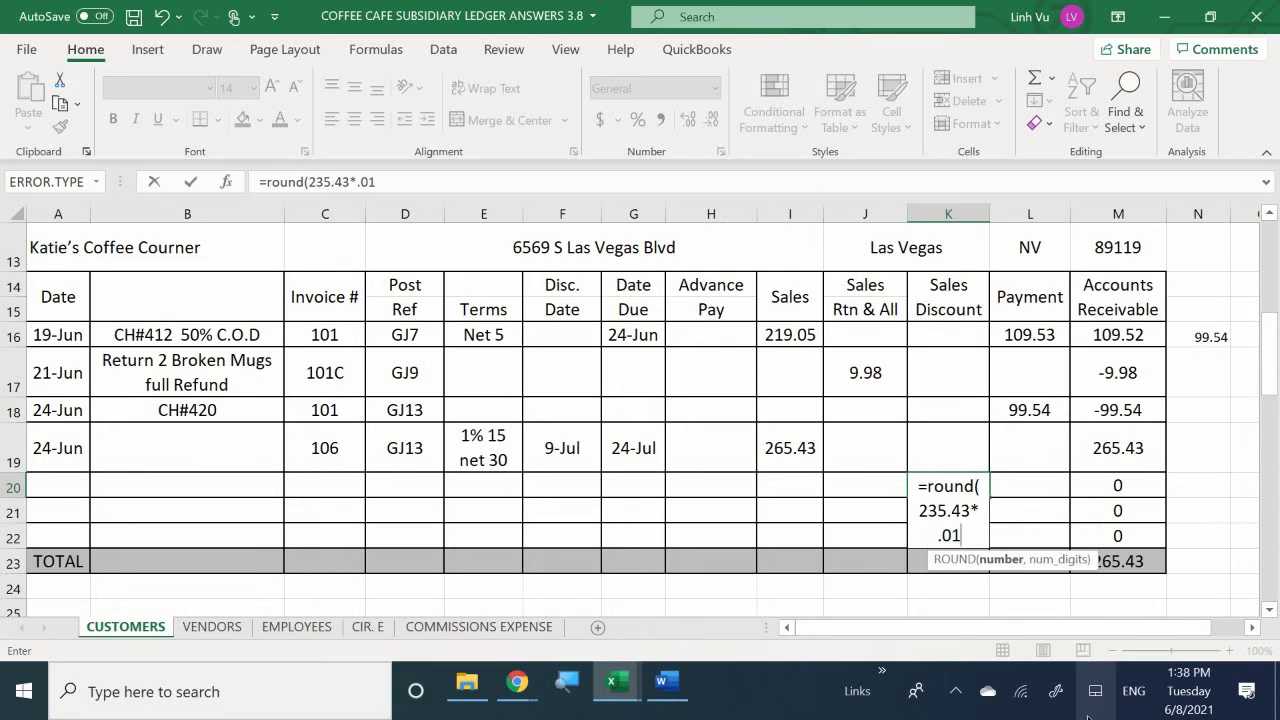
{"action": "type", "text": ",2"}
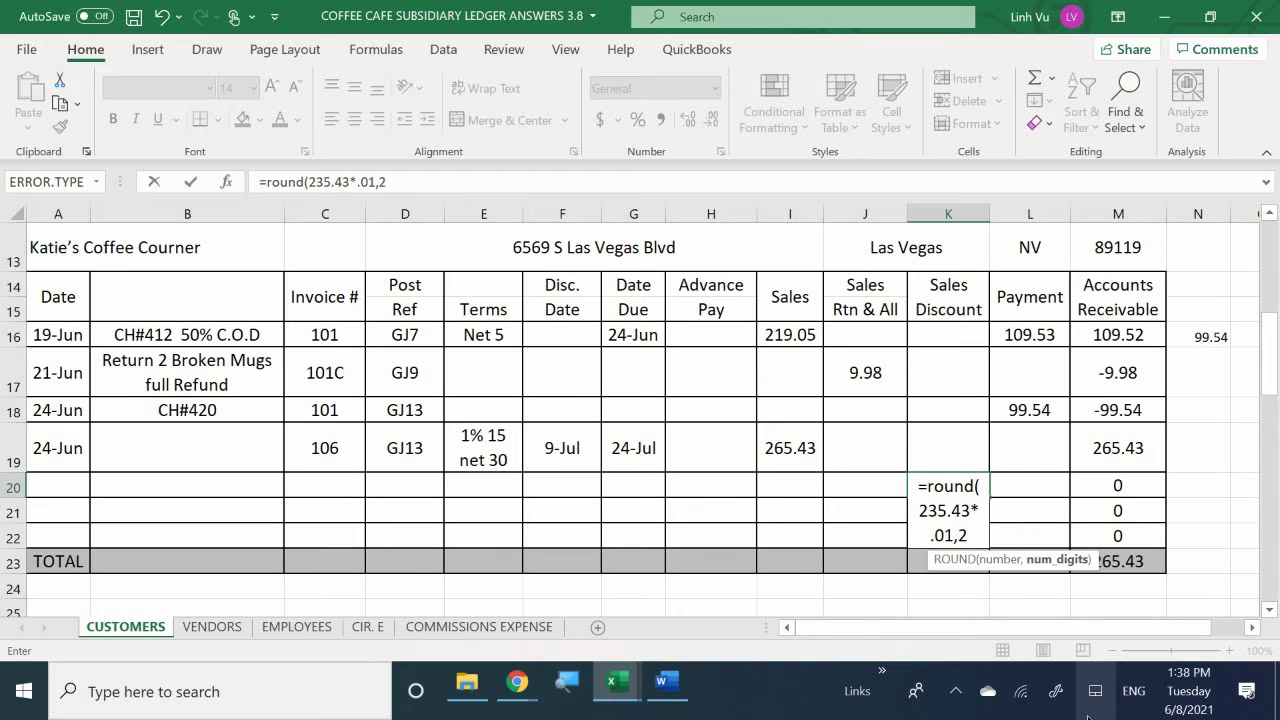
{"action": "key", "text": "Return"}
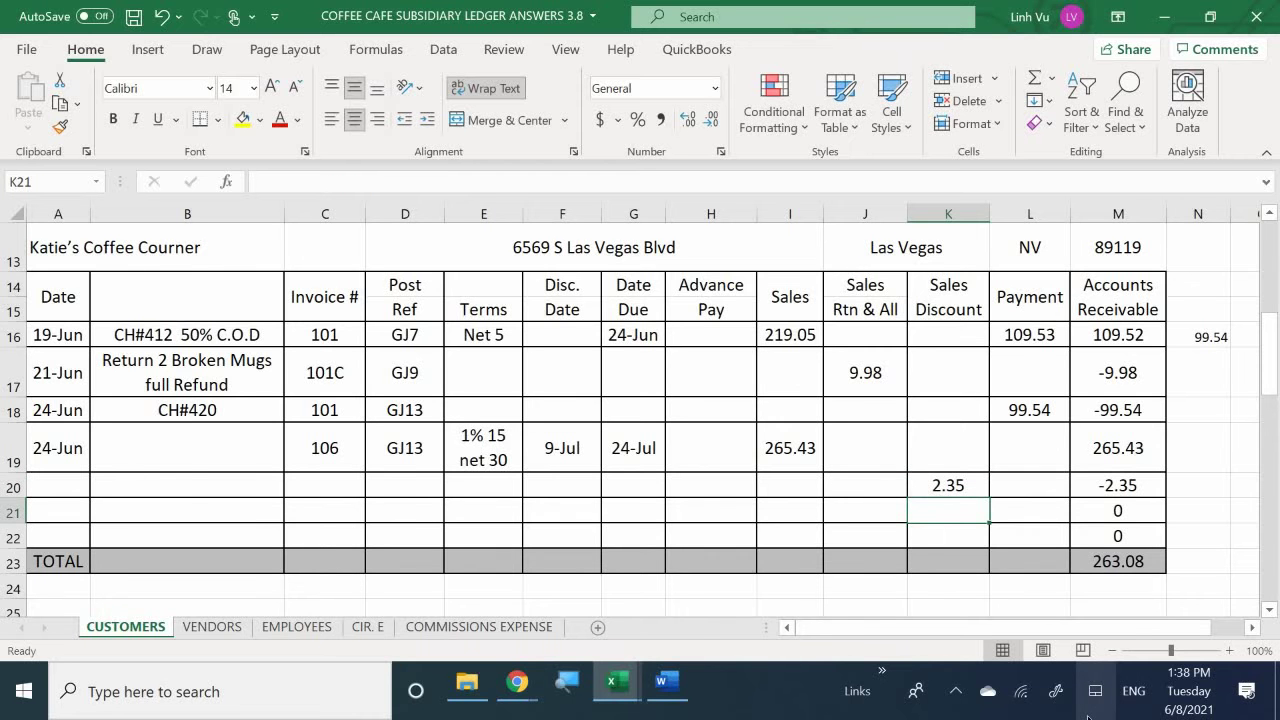
Calculate the Payment in L20 as invoice 106's sales amount minus the sales discount with the formula =I19-K20.
{"action": "key", "text": "Right"}
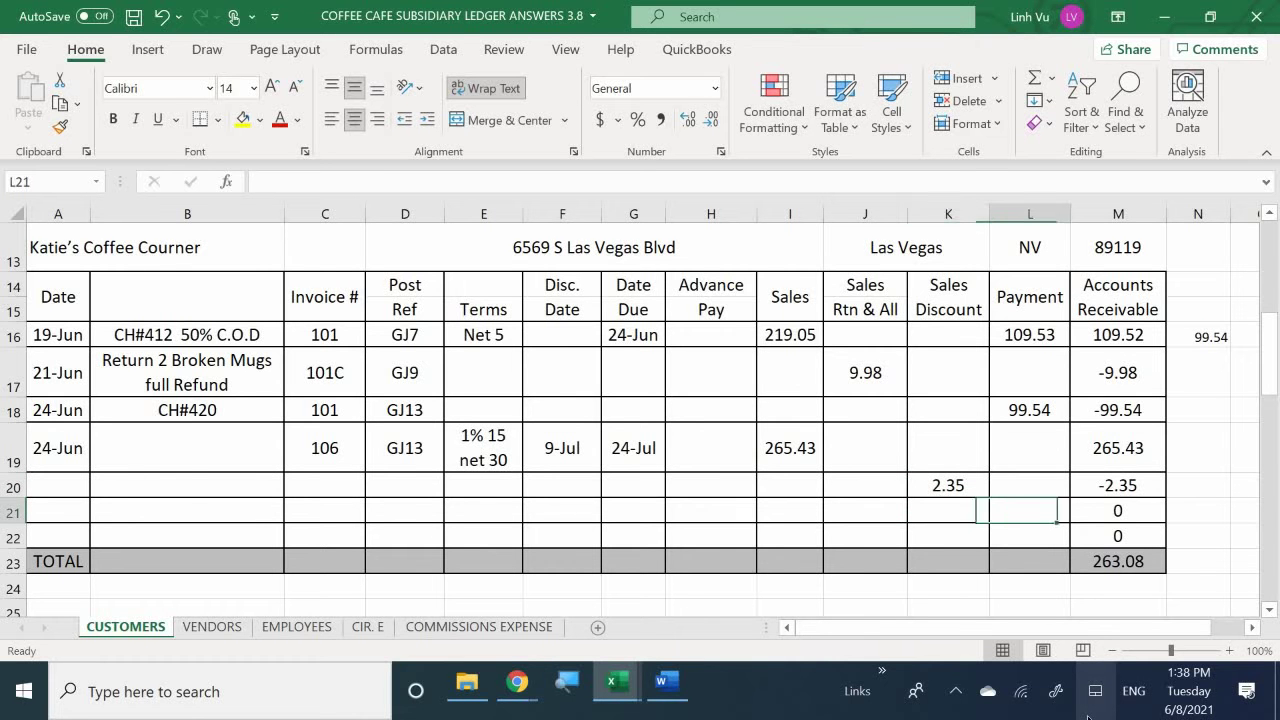
{"action": "key", "text": "Up"}
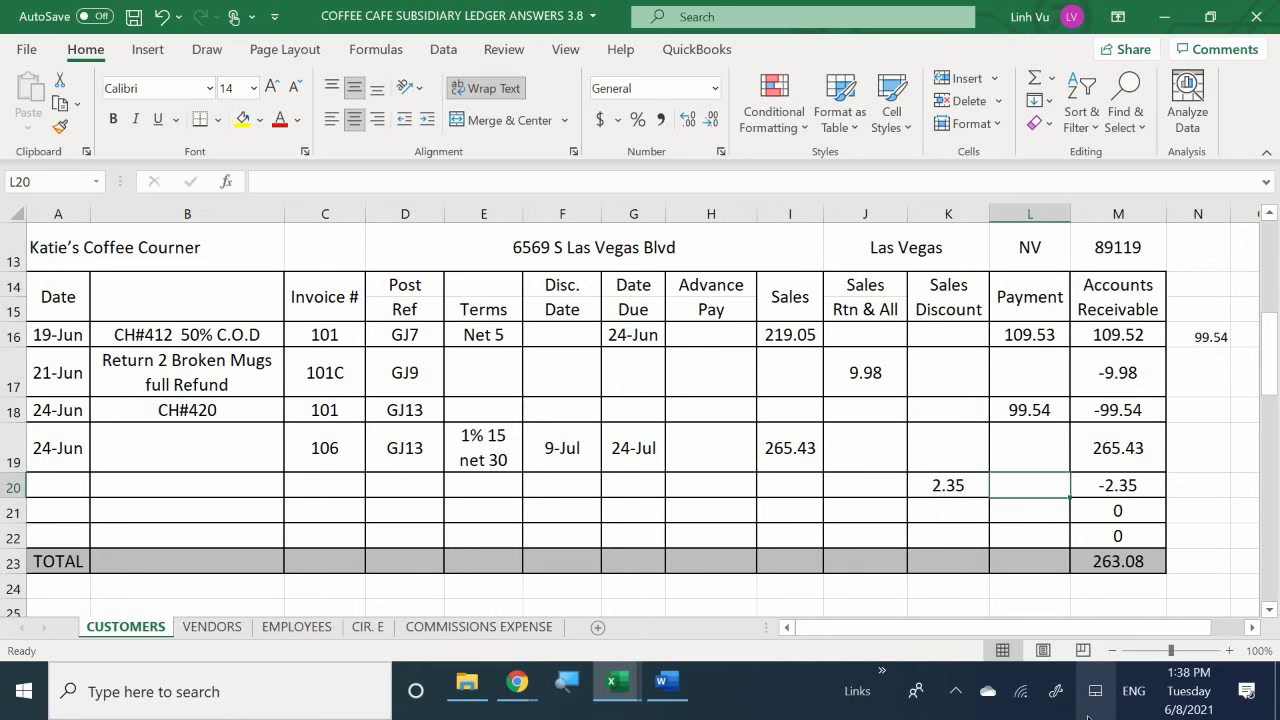
{"action": "type", "text": "="}
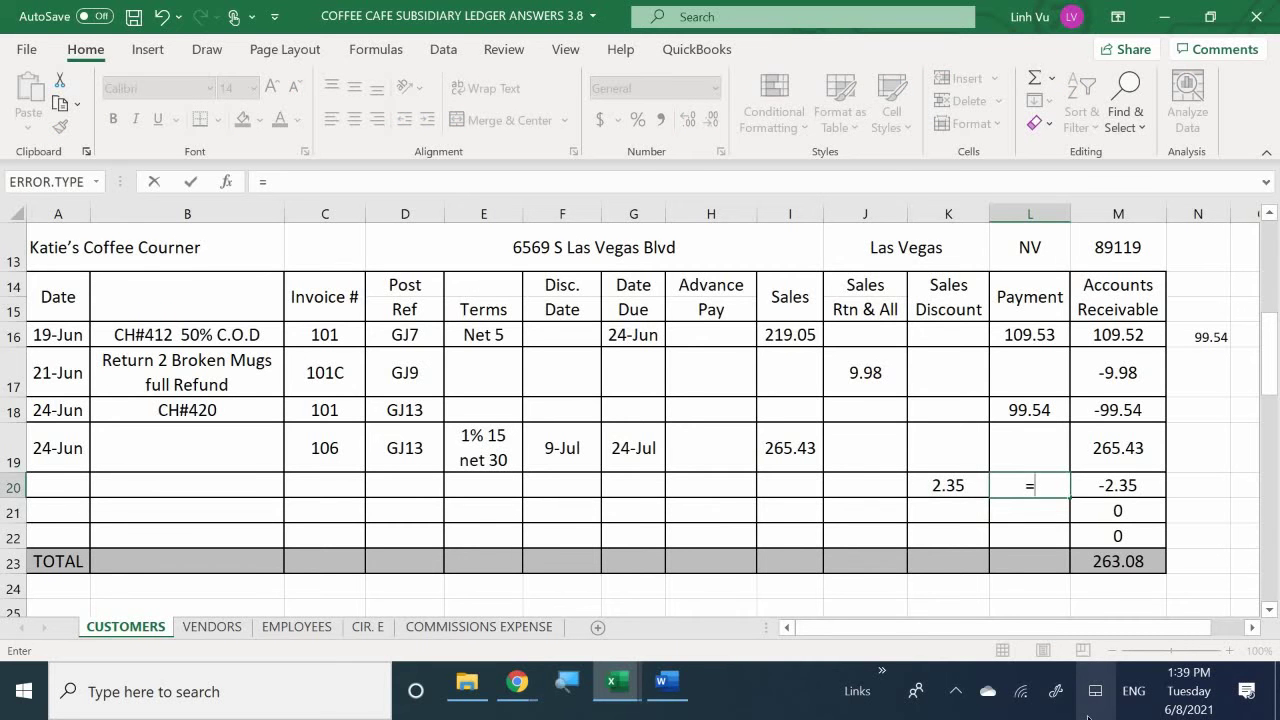
{"action": "key", "text": "Up"}
{"action": "key", "text": "Left"}
{"action": "key", "text": "Left"}
{"action": "key", "text": "Left"}
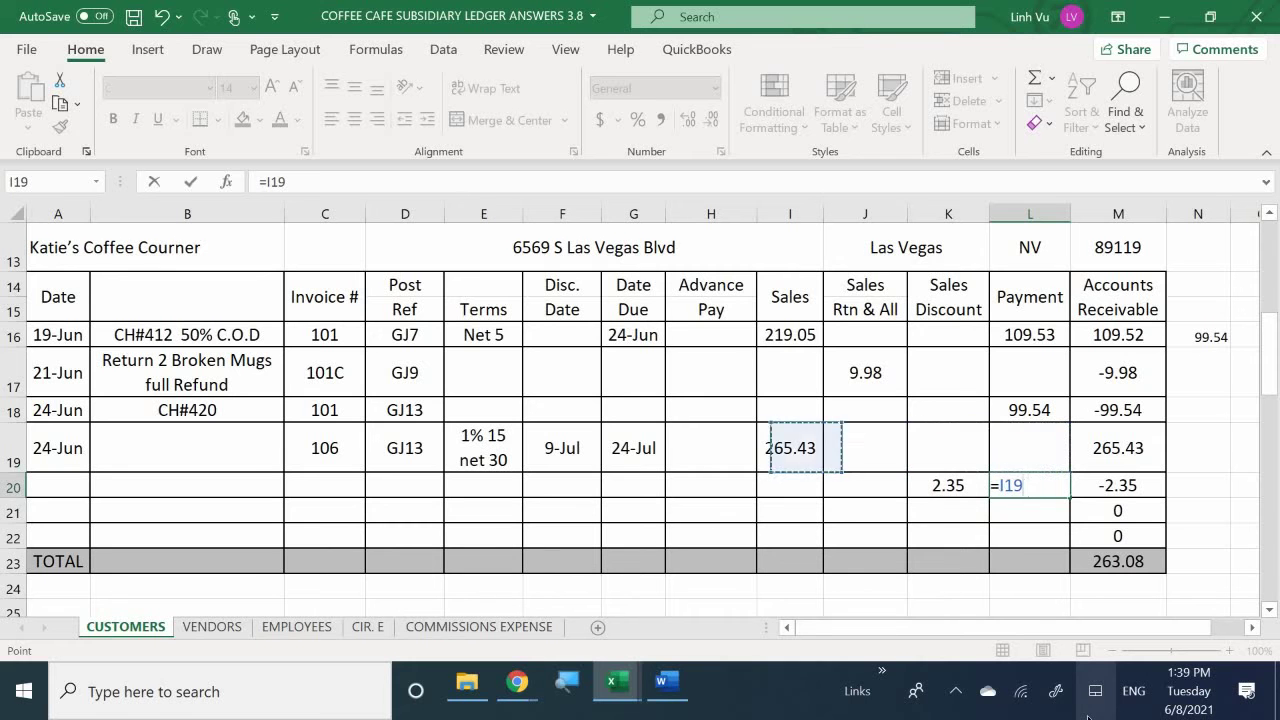
{"action": "type", "text": "-"}
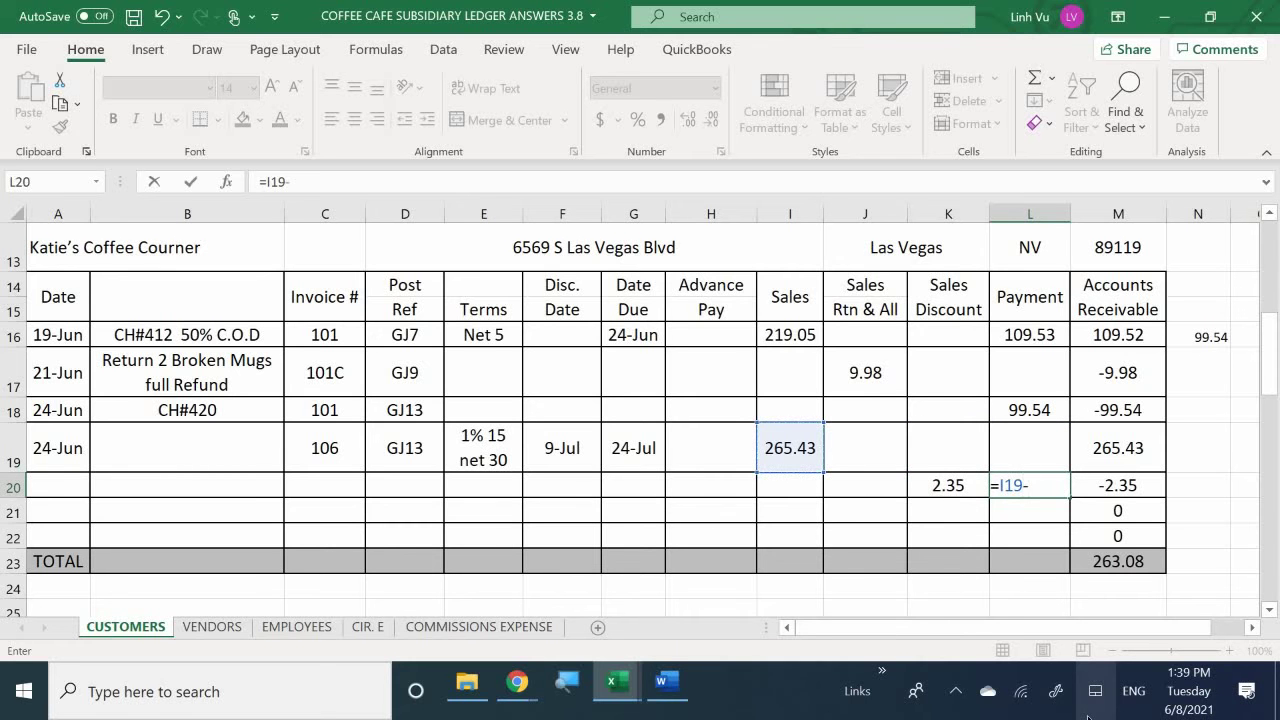
{"action": "key", "text": "Left"}
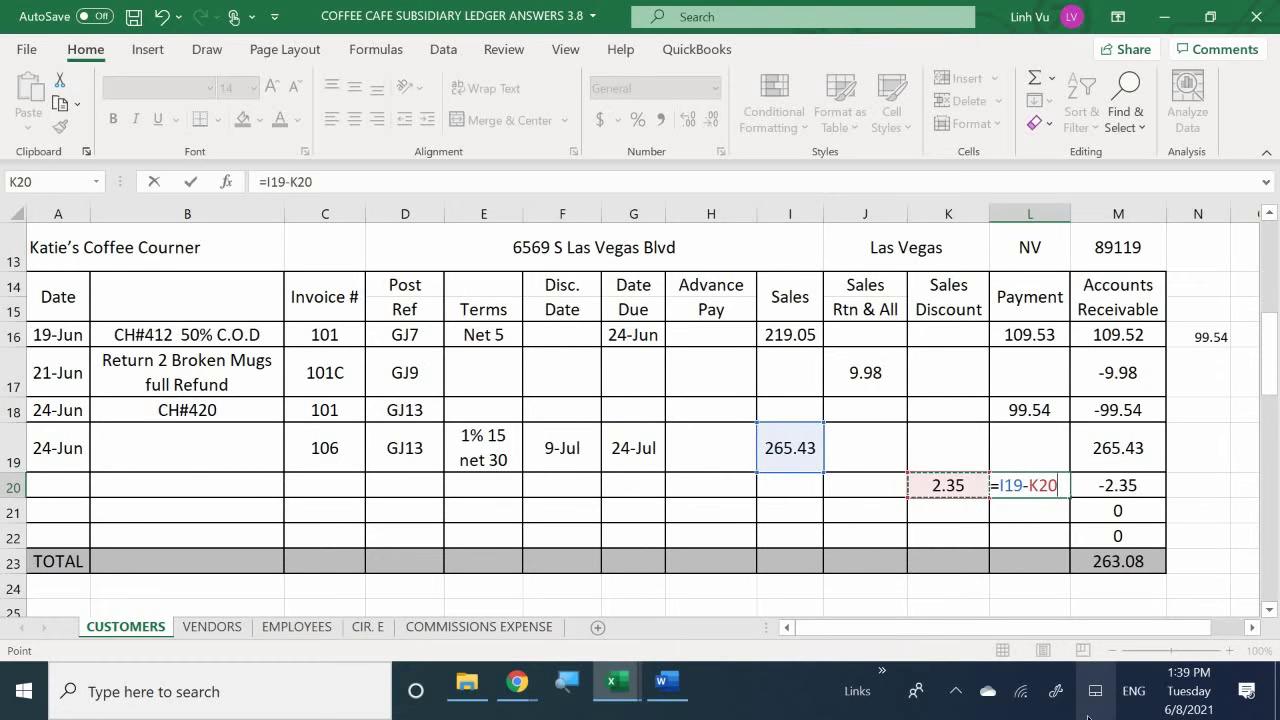
{"action": "key", "text": "Return"}
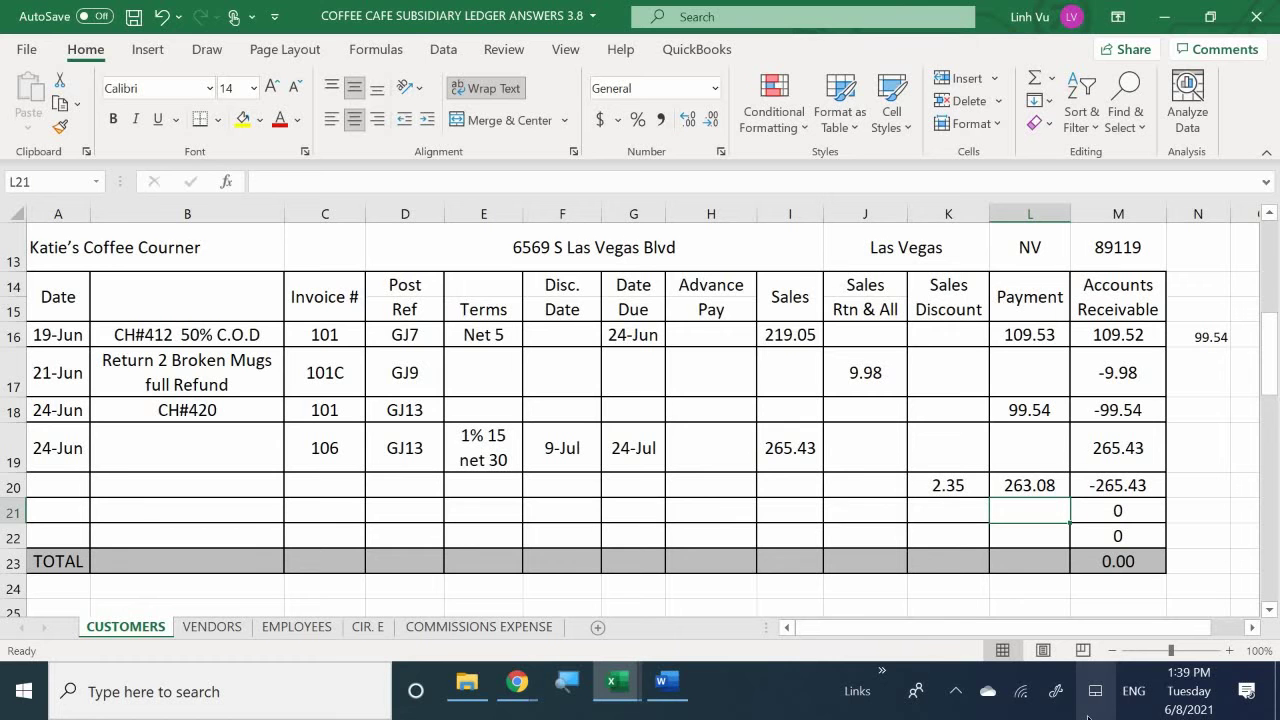
Re-enter the formula =I19-K20 in the Payment cell L20.
{"action": "key", "text": "Up"}
{"action": "type", "text": "="}
{"action": "key", "text": "Up"}
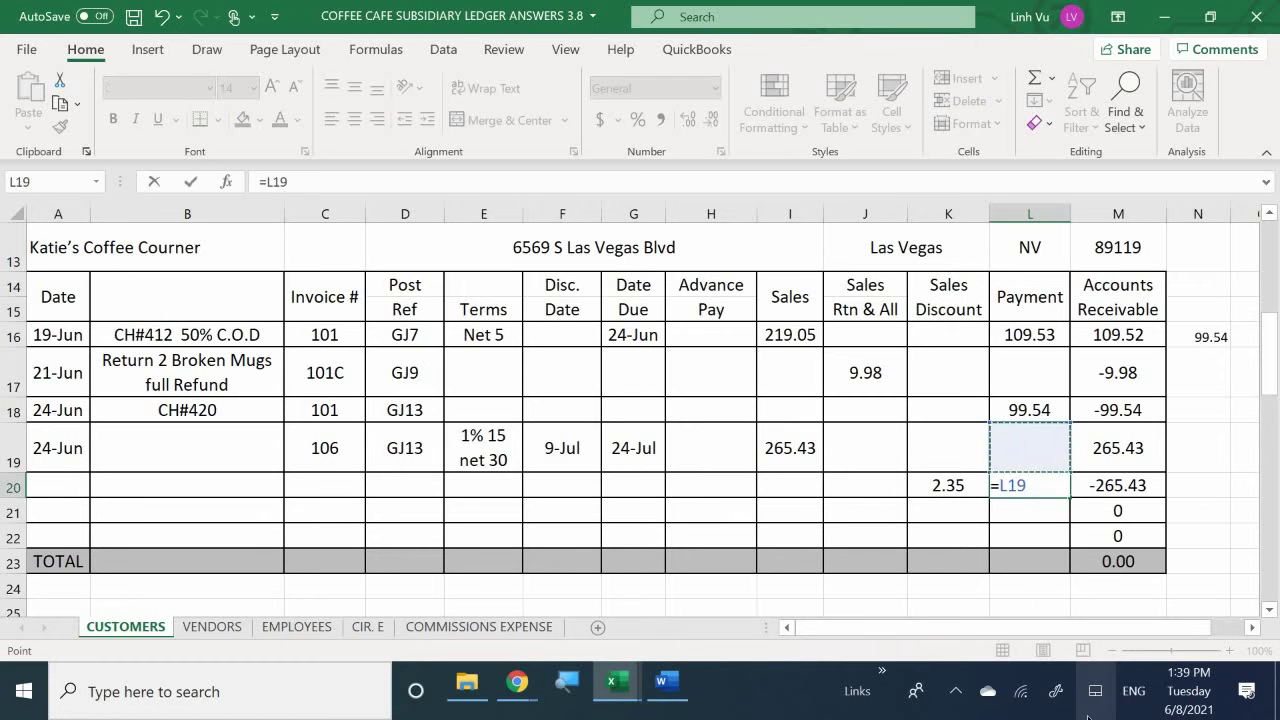
{"action": "key", "text": "Left"}
{"action": "key", "text": "Left"}
{"action": "key", "text": "Left"}
{"action": "type", "text": "-"}
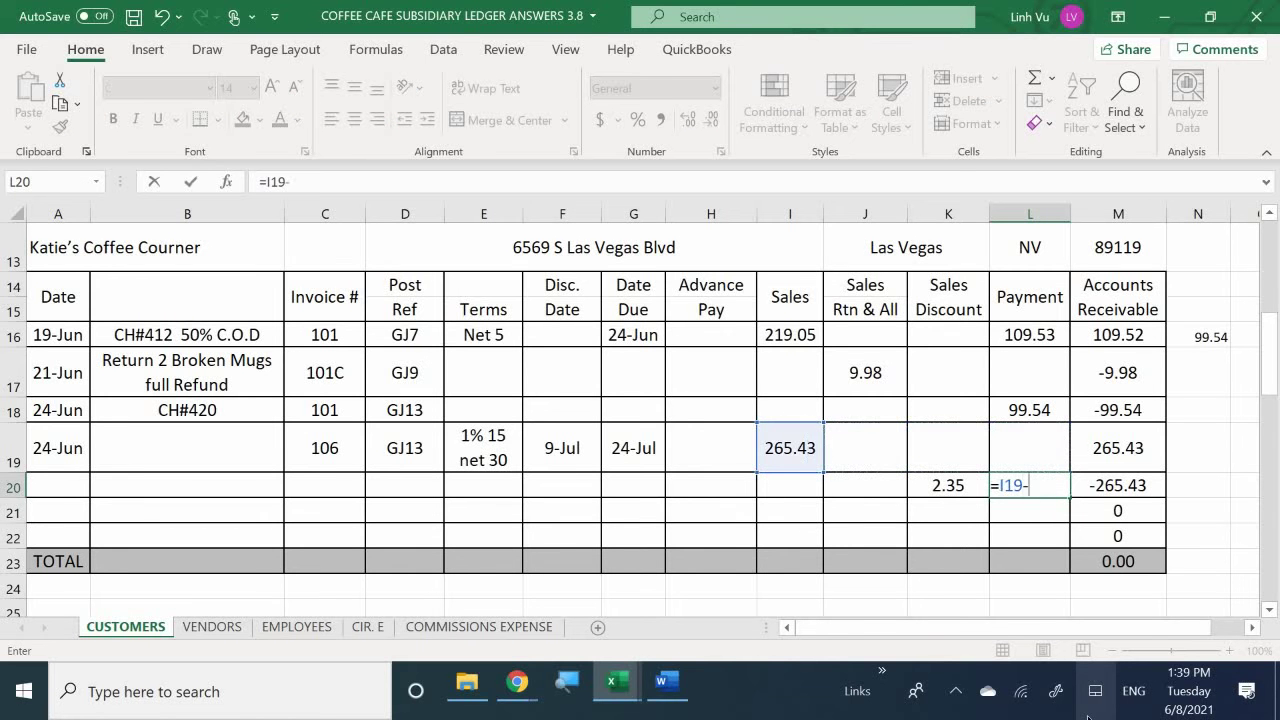
{"action": "key", "text": "Left"}
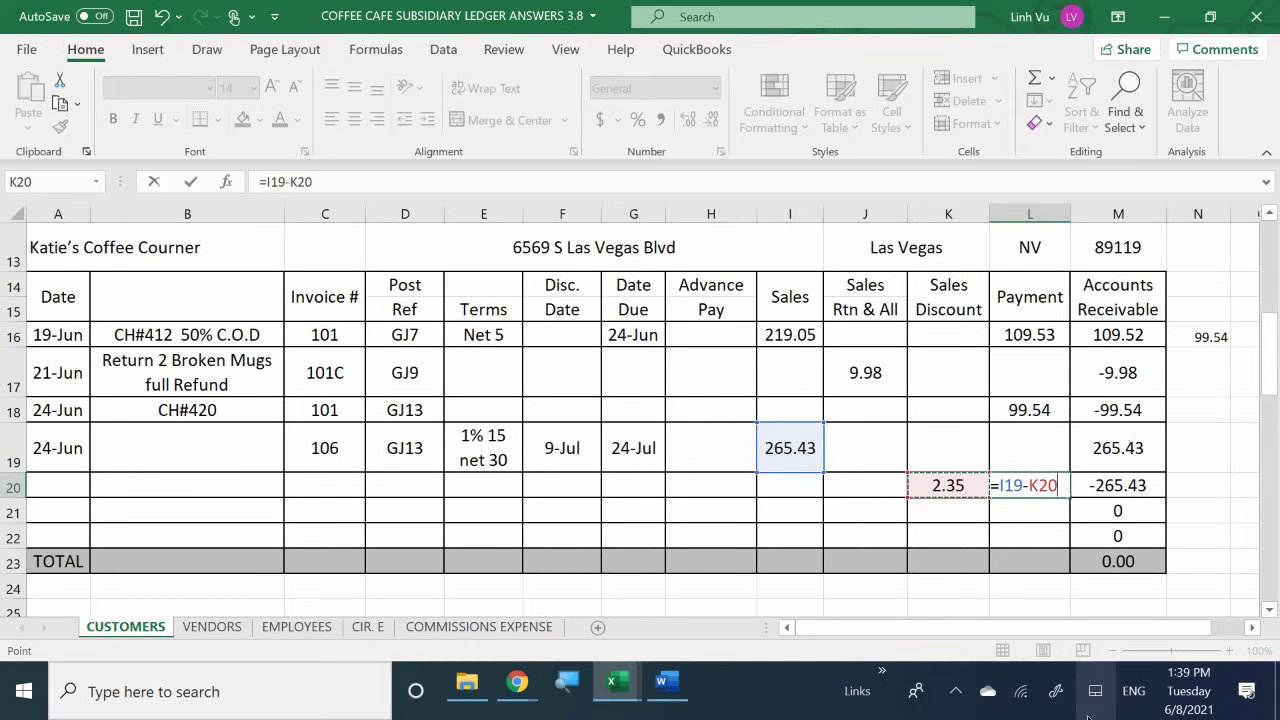
{"action": "key", "text": "Return"}
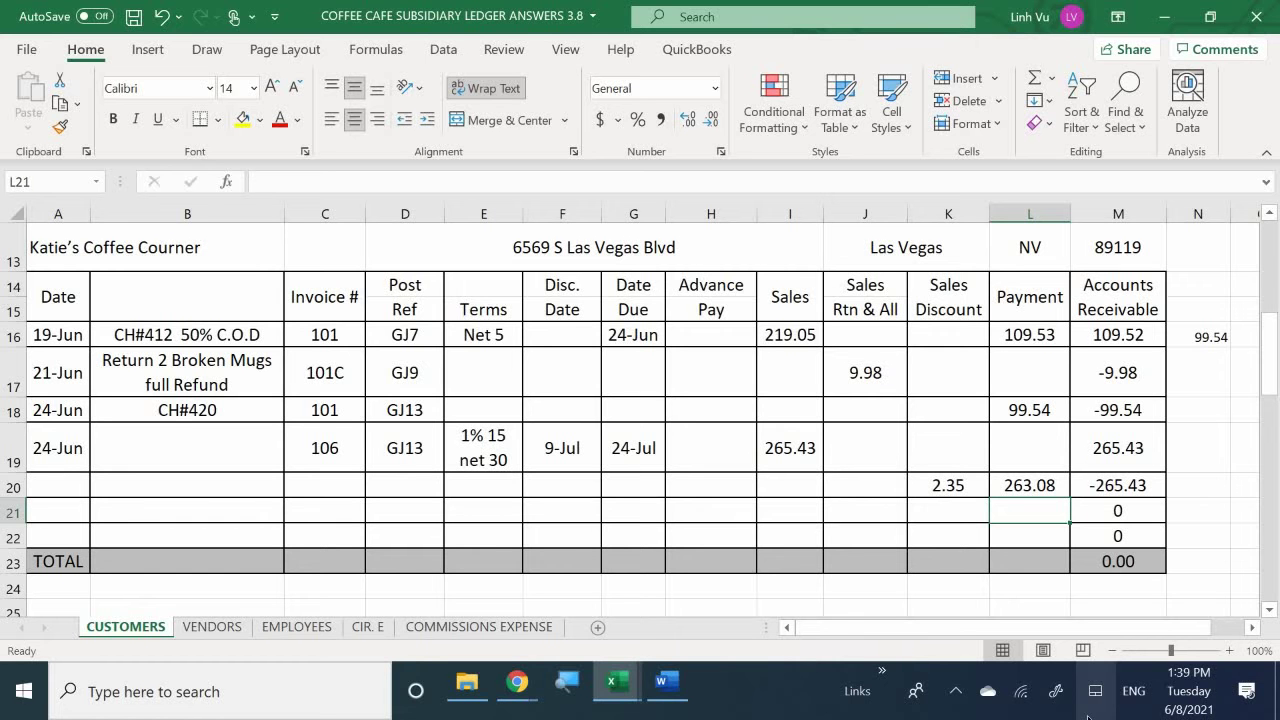
Enter the date 6/29 in A20 and the description PMT CH#455 in B20 for the payment row.
{"action": "left_click", "coordinate": [52, 485]}
{"action": "type", "text": "6/2"}
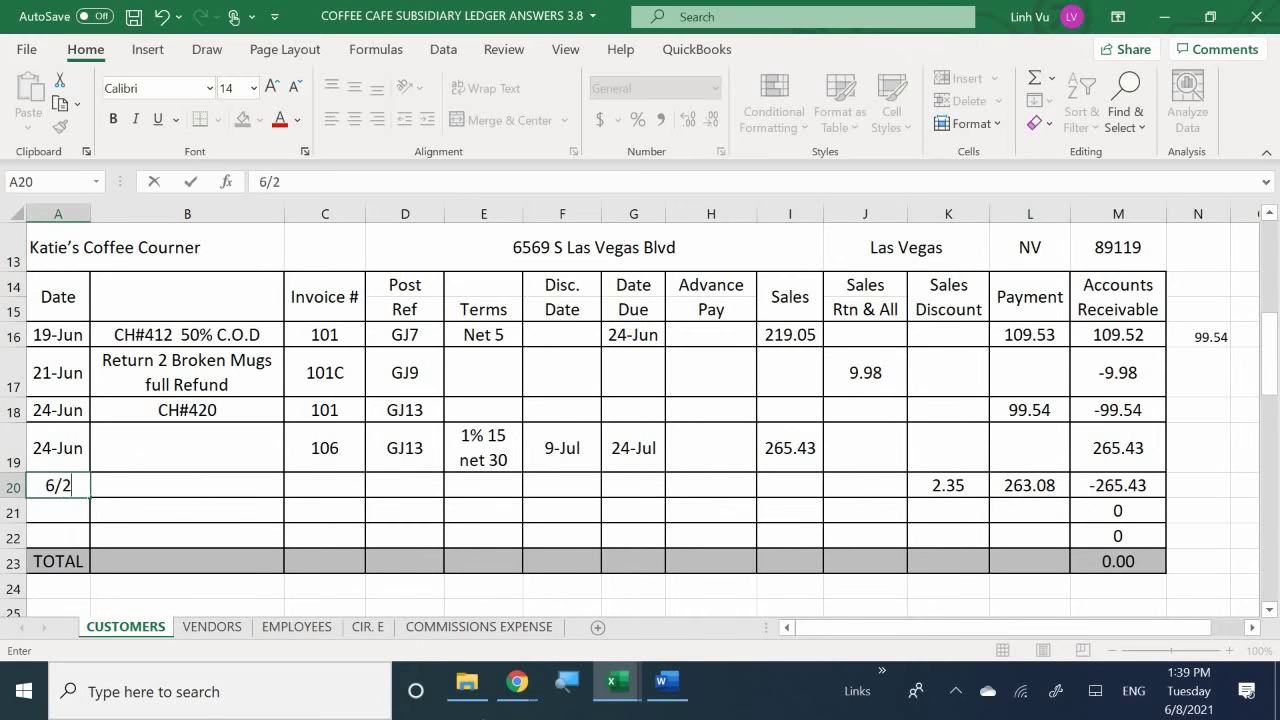
{"action": "type", "text": "9"}
{"action": "key", "text": "Return"}
{"action": "left_click", "coordinate": [187, 485]}
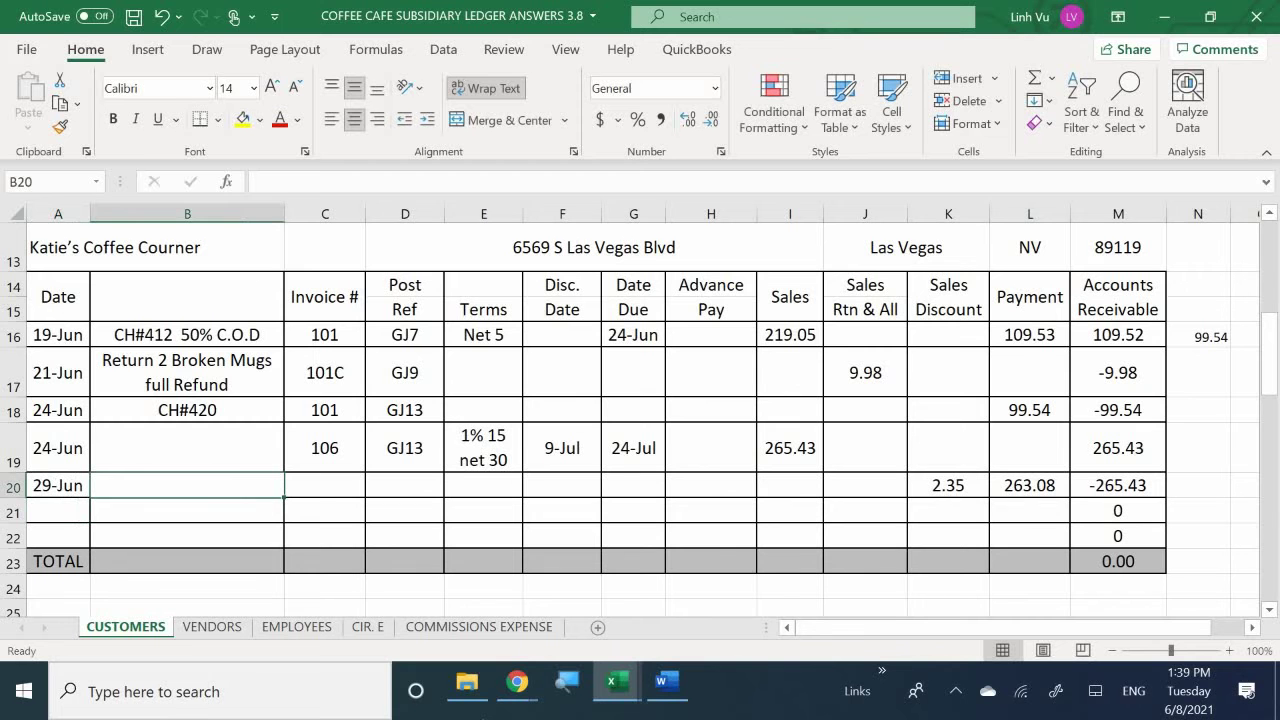
{"action": "type", "text": "PM"}
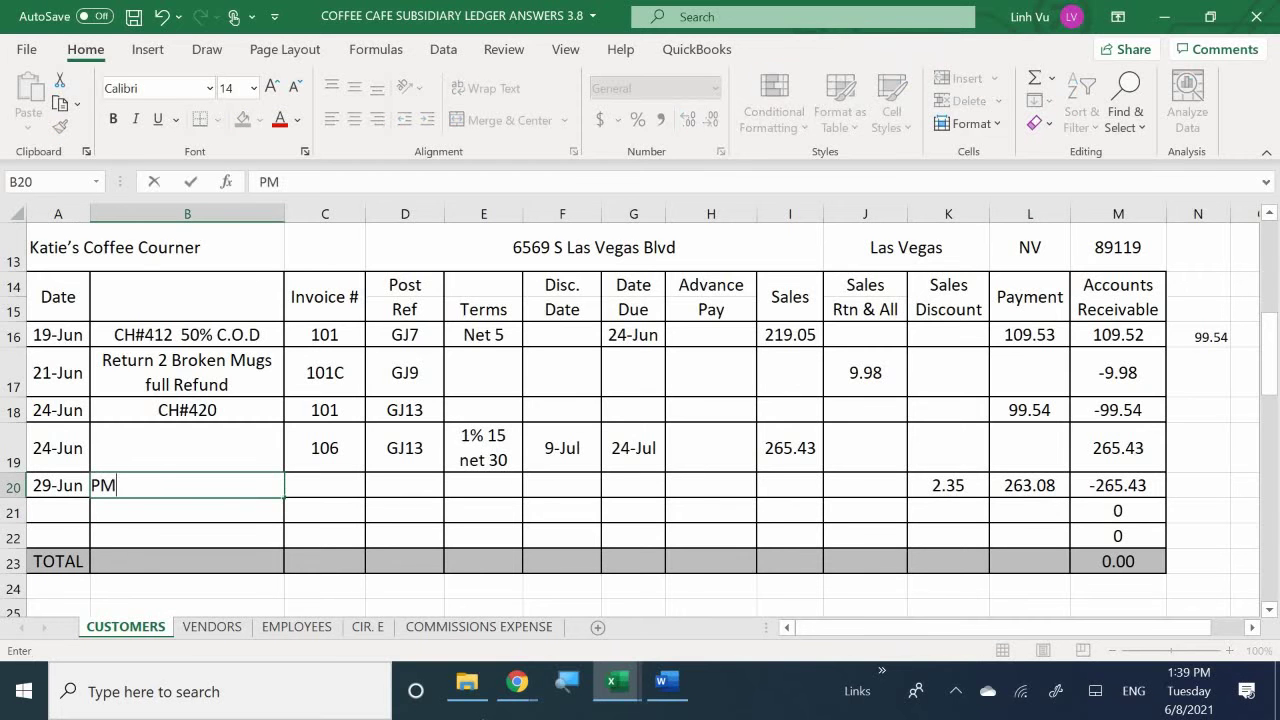
{"action": "type", "text": "T CH#455"}
{"action": "key", "text": "Tab"}
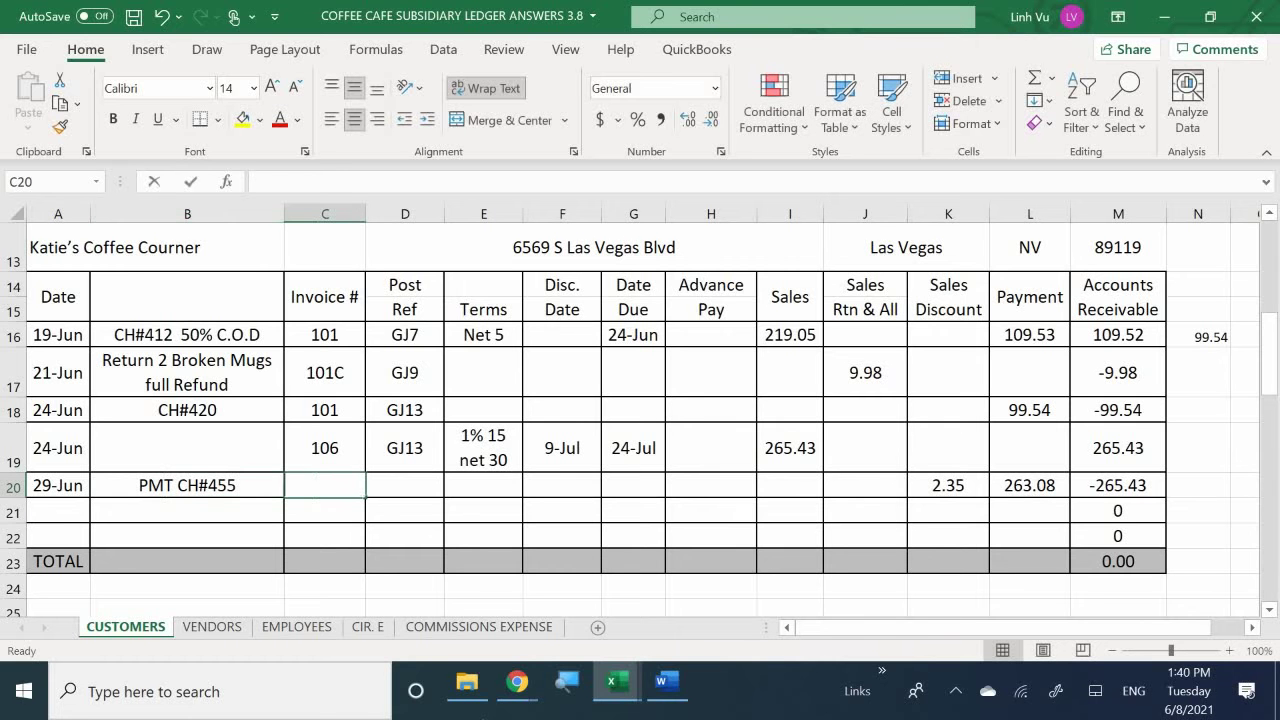
Enter invoice number 106 in C20 and the post reference GJ20 in D20 of the payment row.
{"action": "type", "text": "106"}
{"action": "key", "text": "Return"}
{"action": "left_click", "coordinate": [405, 485]}
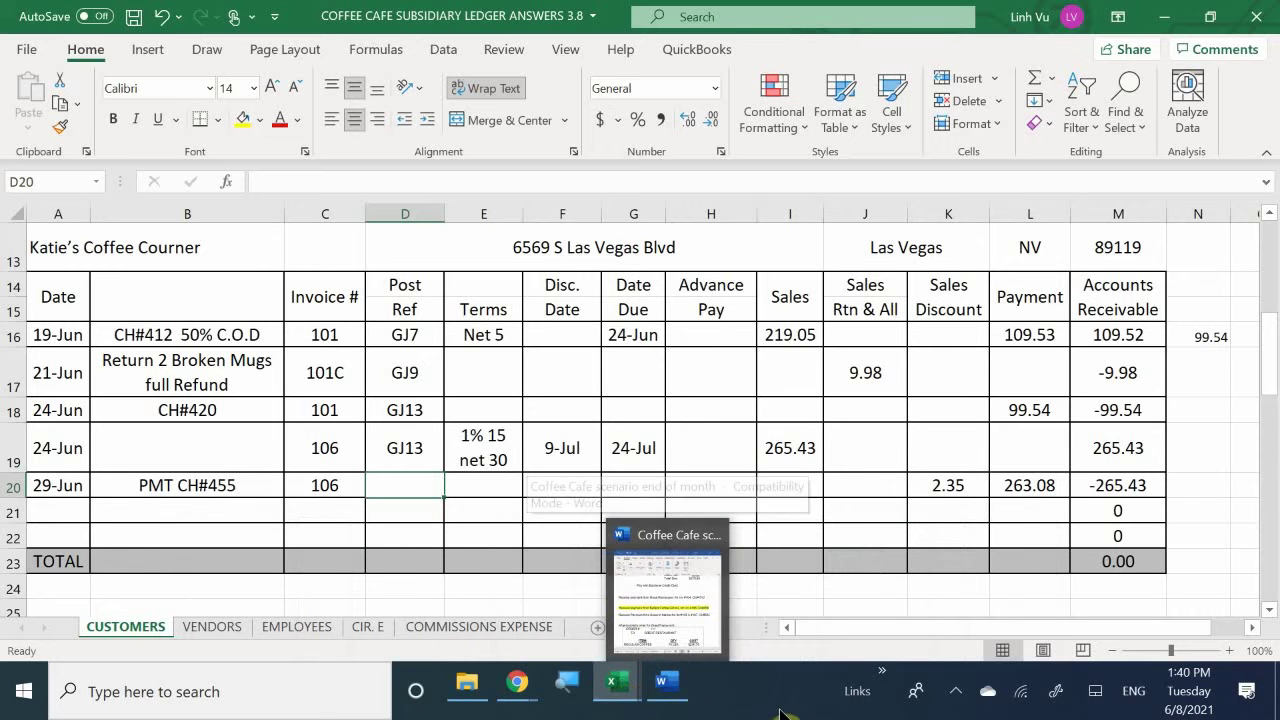
{"action": "left_click", "coordinate": [956, 698]}
{"action": "left_click", "coordinate": [956, 700]}
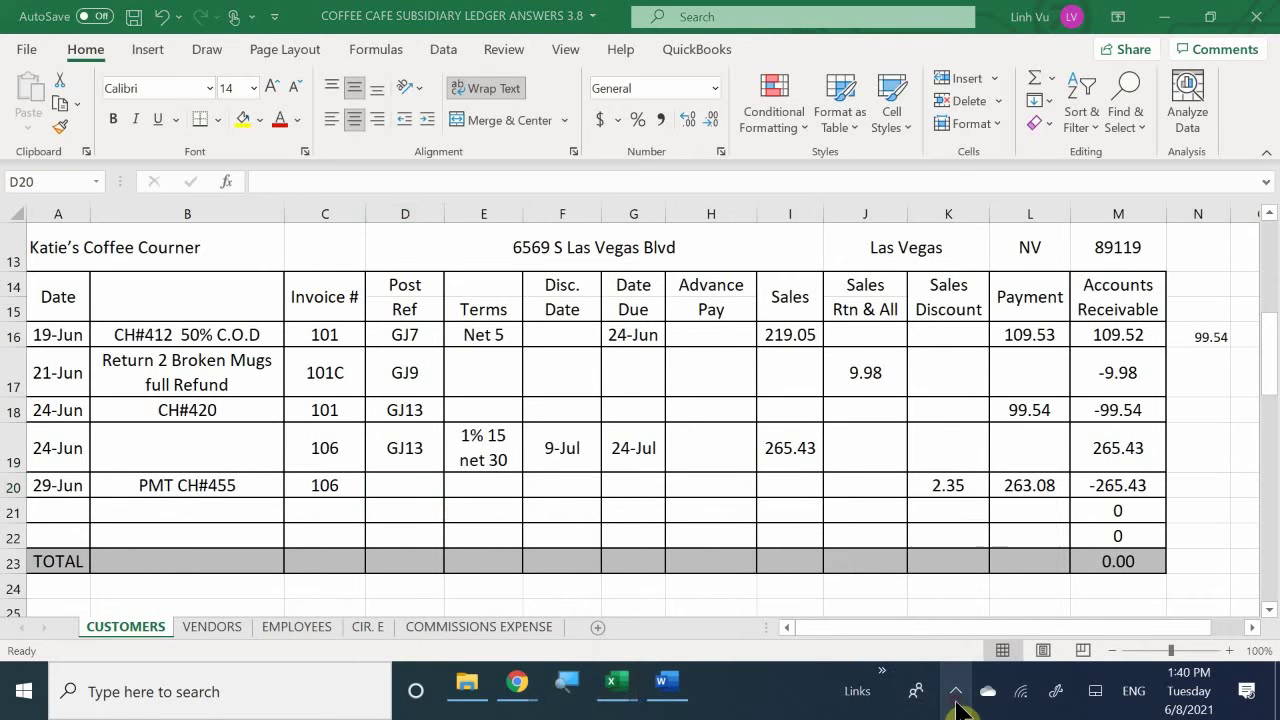
{"action": "left_click", "coordinate": [395, 487]}
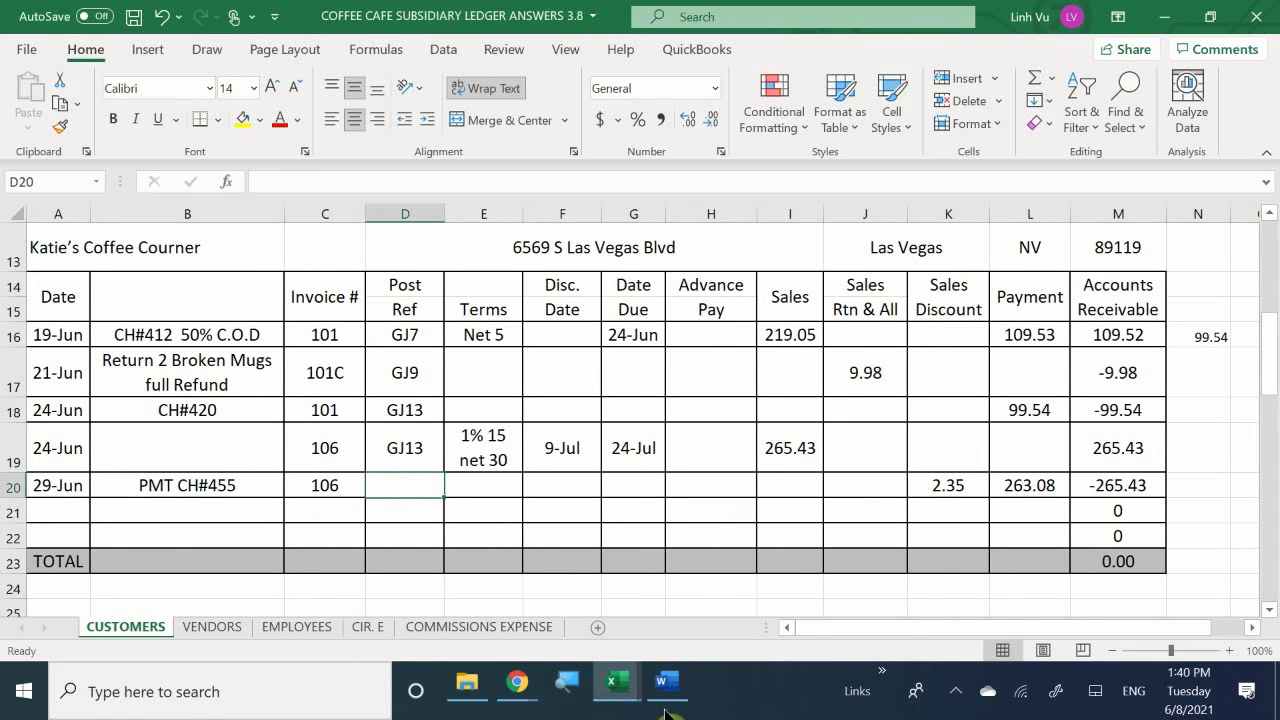
{"action": "type", "text": "GJ20"}
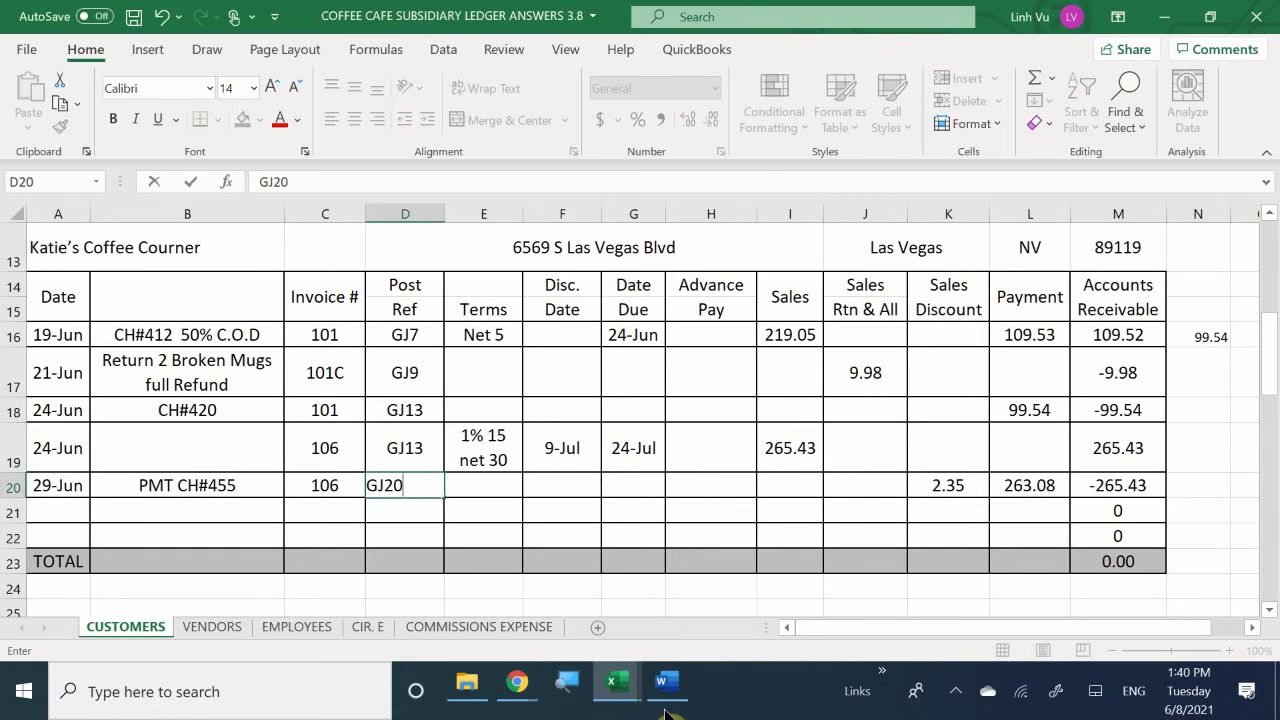
{"action": "key", "text": "Return"}
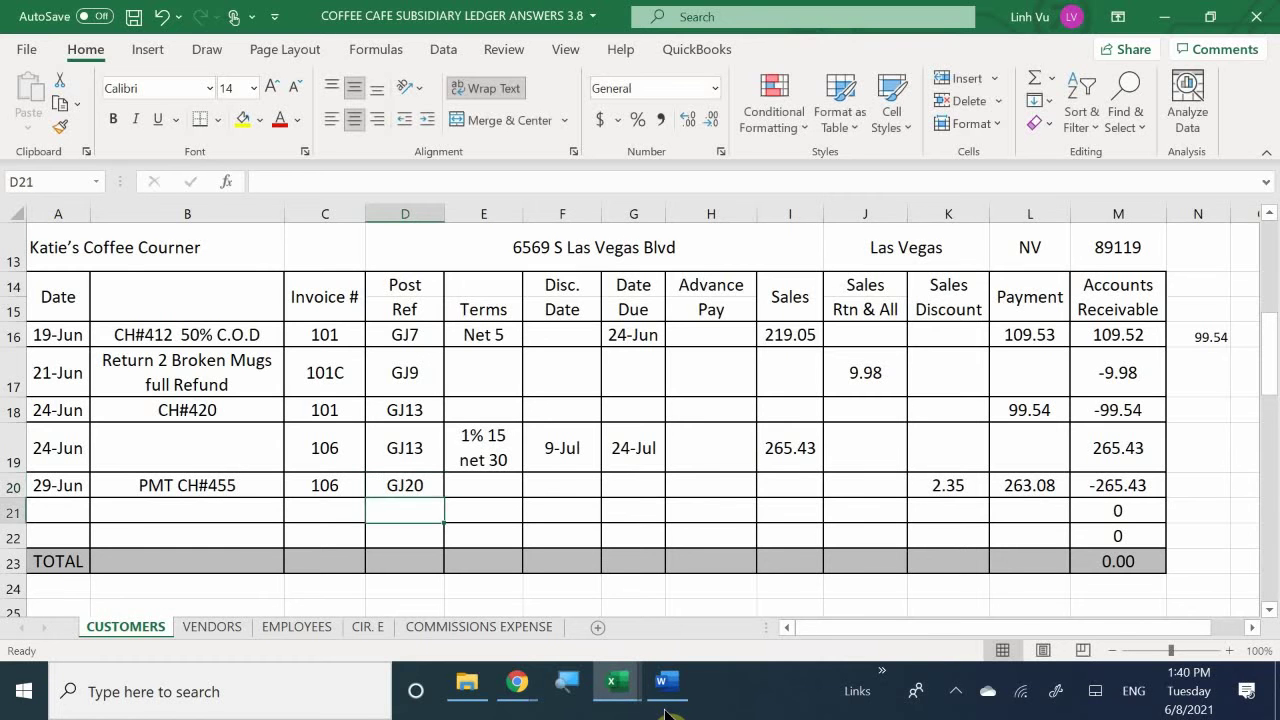
{"action": "key", "text": "Right"}
{"action": "key", "text": "Up"}
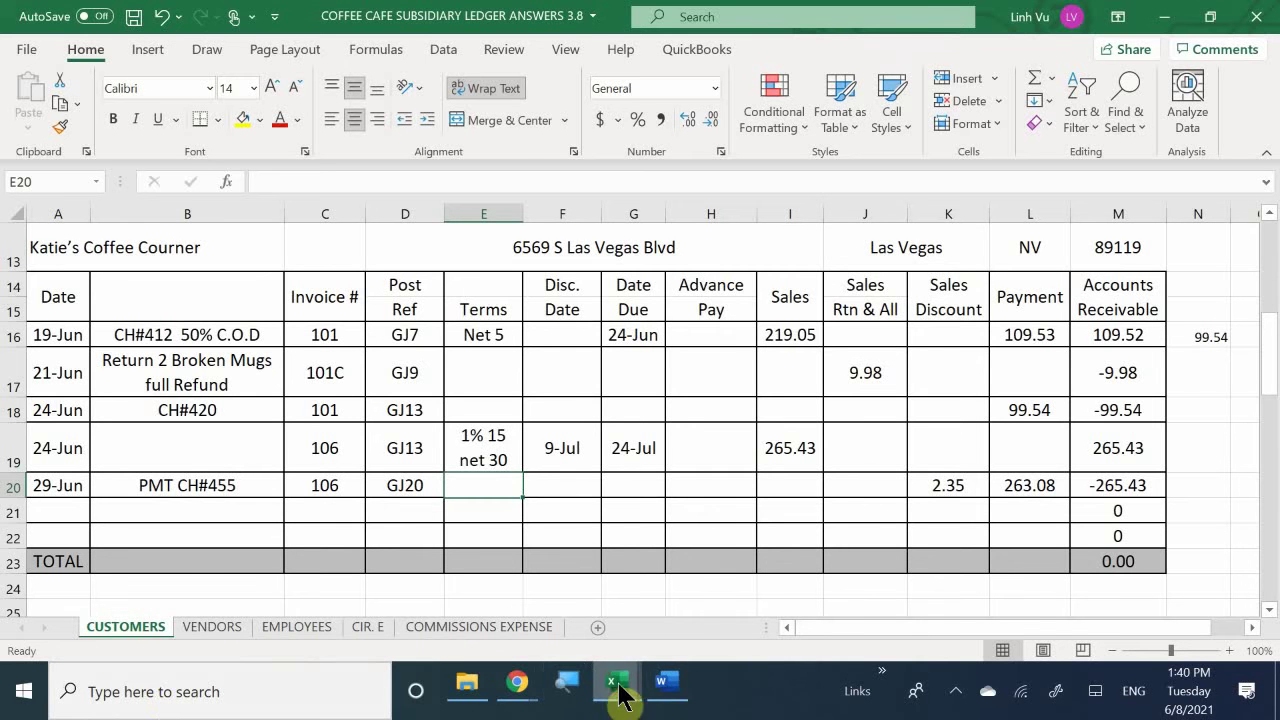
In the general journal's June 29 entry, enter the debits 263.08 for Checking in D814 and 2.35 for Sales Discount in D815.
{"action": "mouse_move", "coordinate": [615, 682]}
{"action": "left_click", "coordinate": [298, 596]}
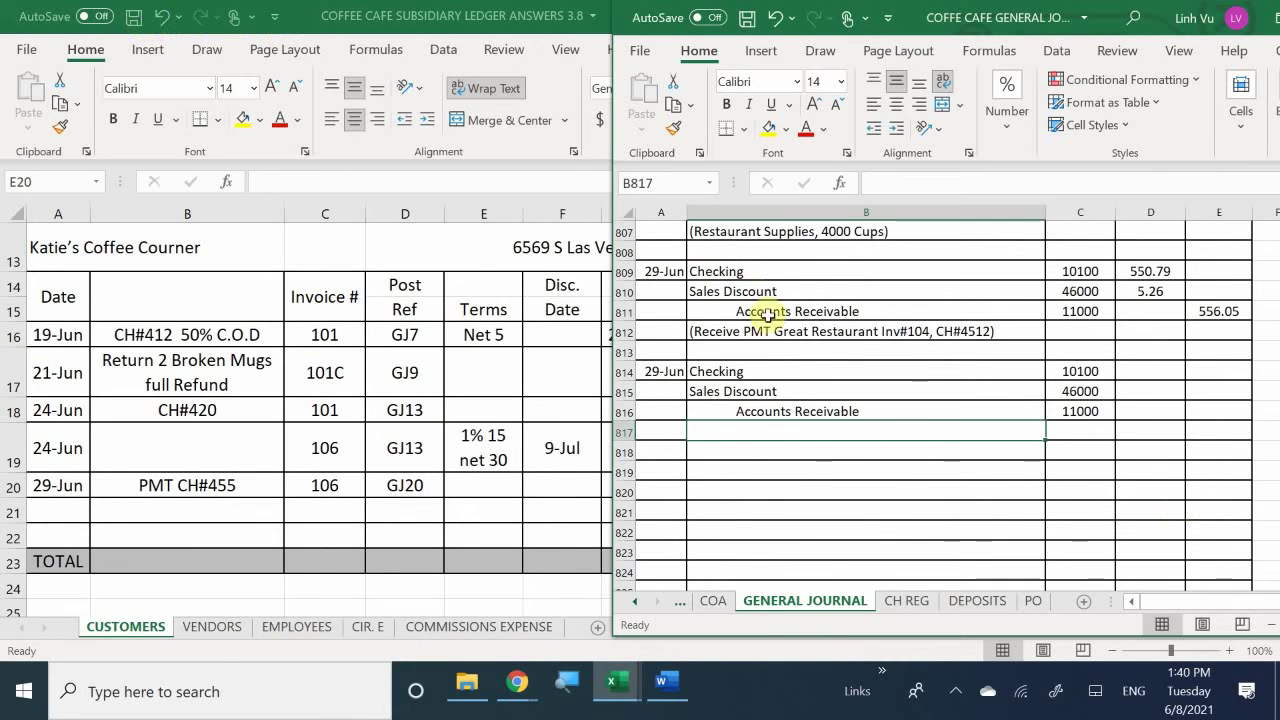
{"action": "left_click", "coordinate": [1146, 372]}
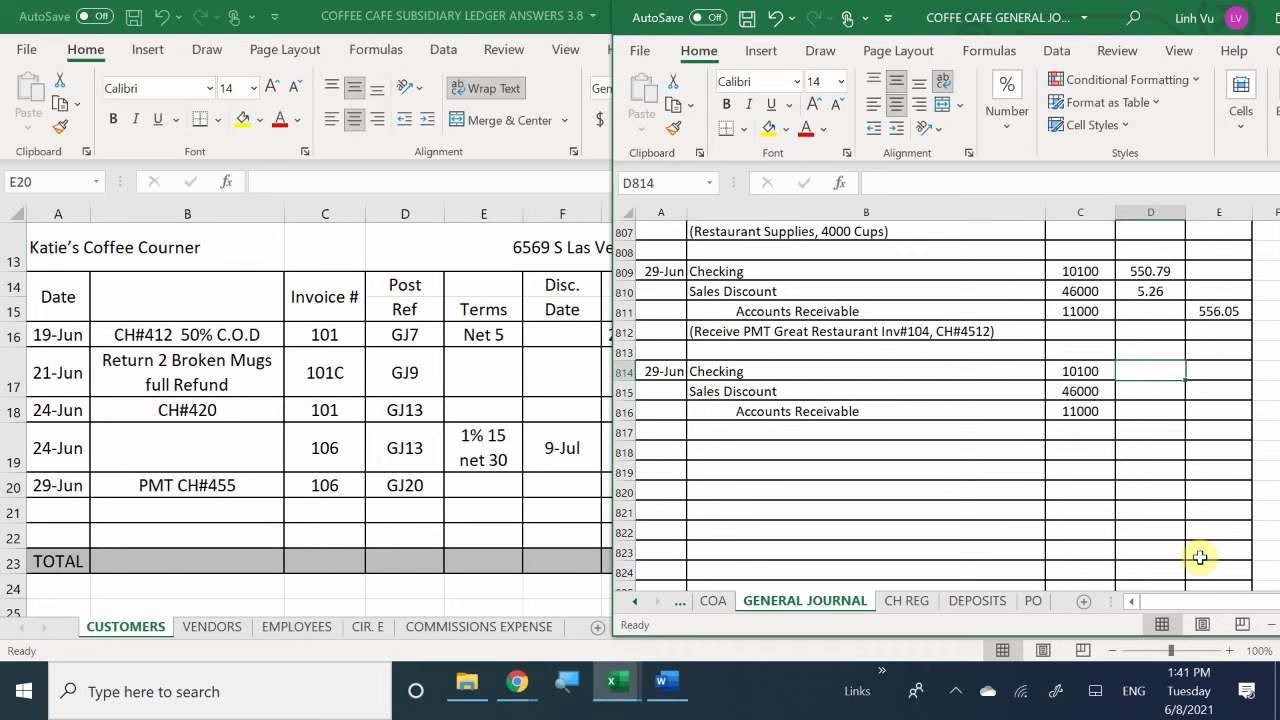
{"action": "type", "text": "2"}
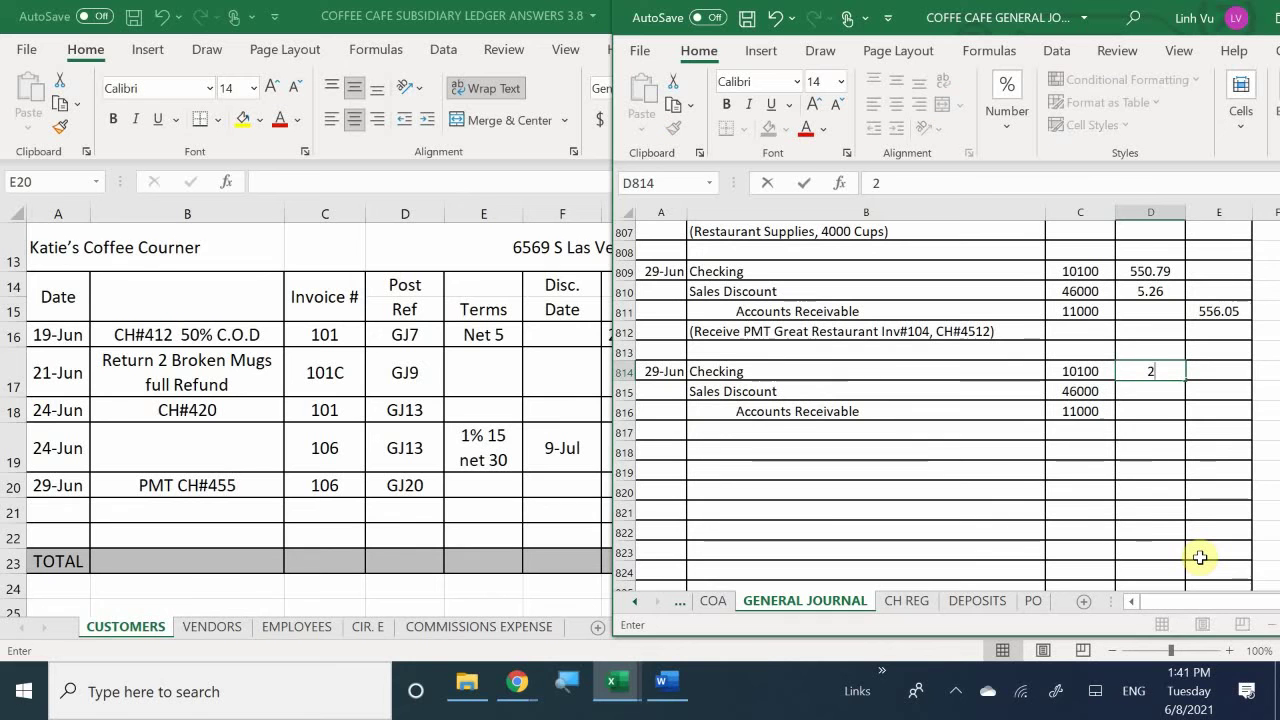
{"action": "type", "text": "6"}
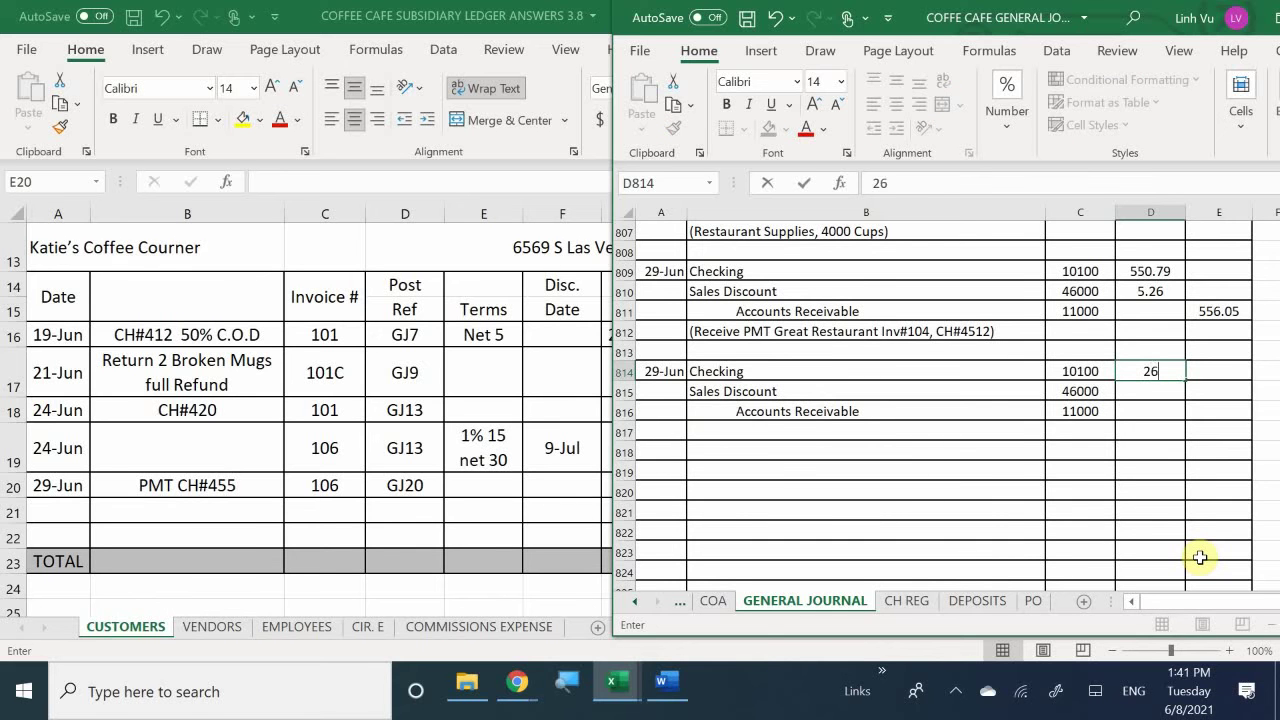
{"action": "type", "text": "3.08"}
{"action": "key", "text": "Return"}
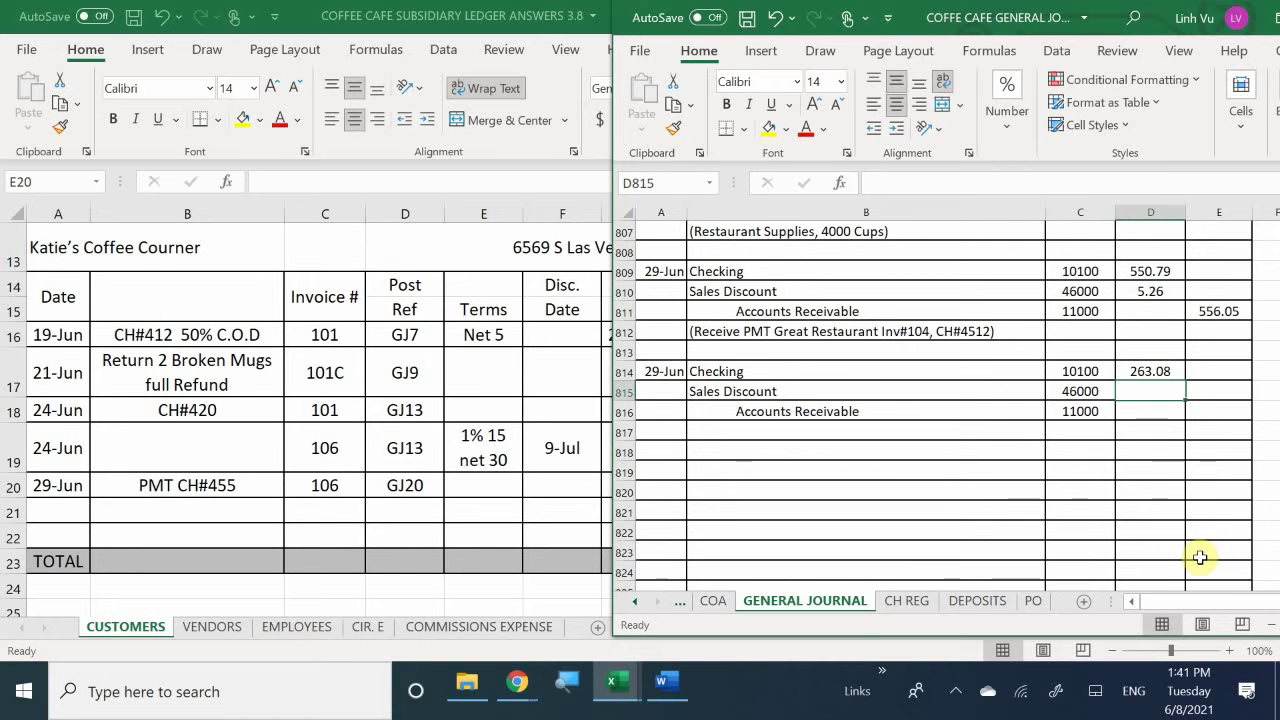
{"action": "type", "text": "2.35"}
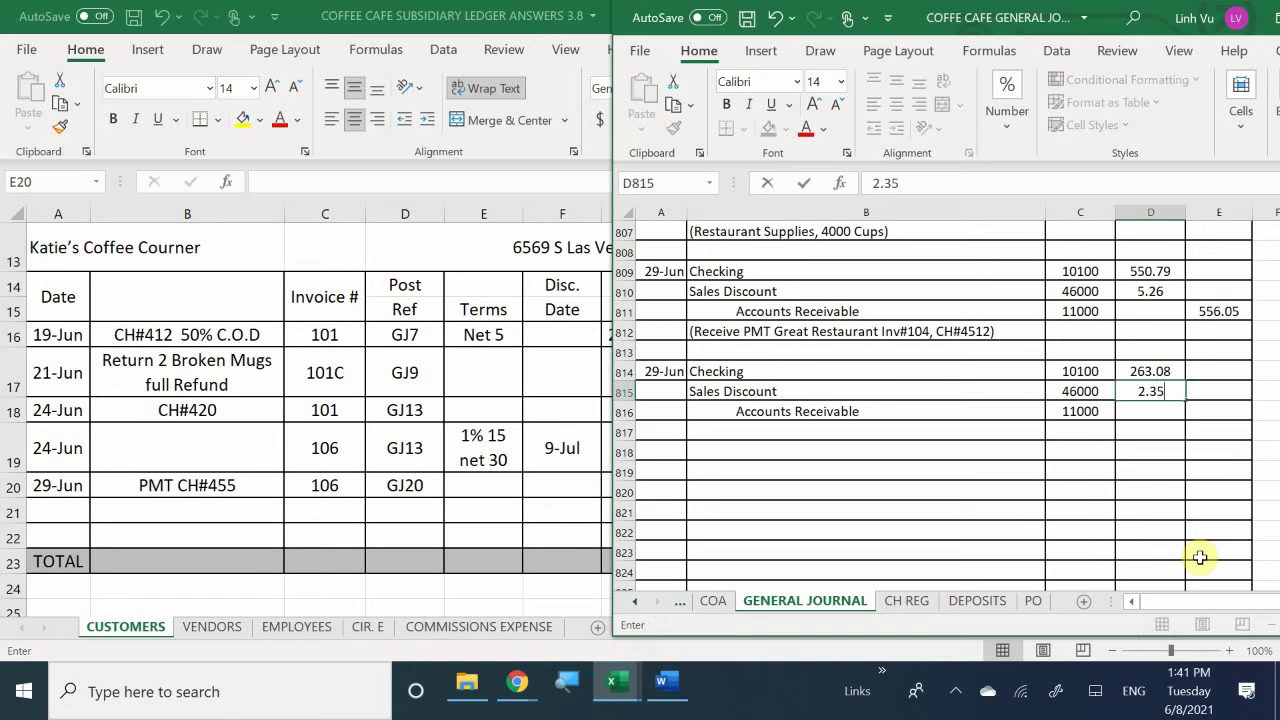
{"action": "key", "text": "Return"}
Calculate the Accounts Receivable credit in E816 with the formula =D814+D815, and select the description cell B817.
{"action": "key", "text": "Right"}
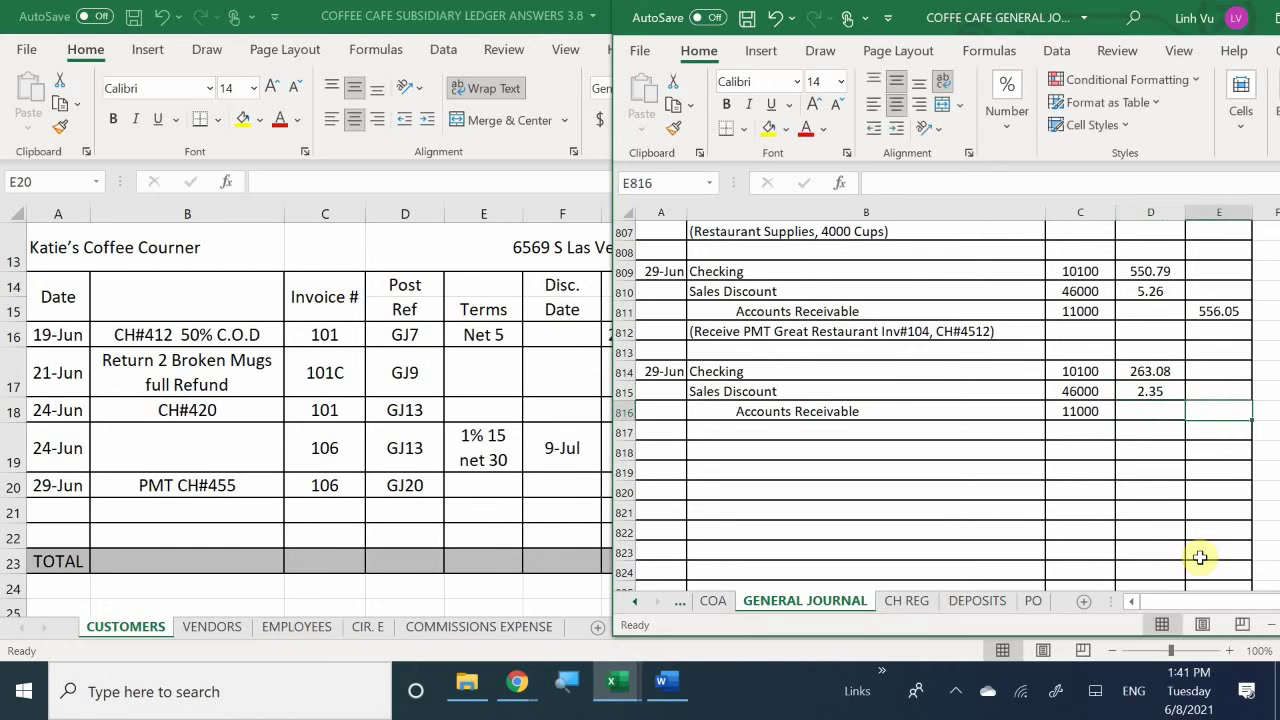
{"action": "type", "text": "="}
{"action": "key", "text": "Up"}
{"action": "key", "text": "Up"}
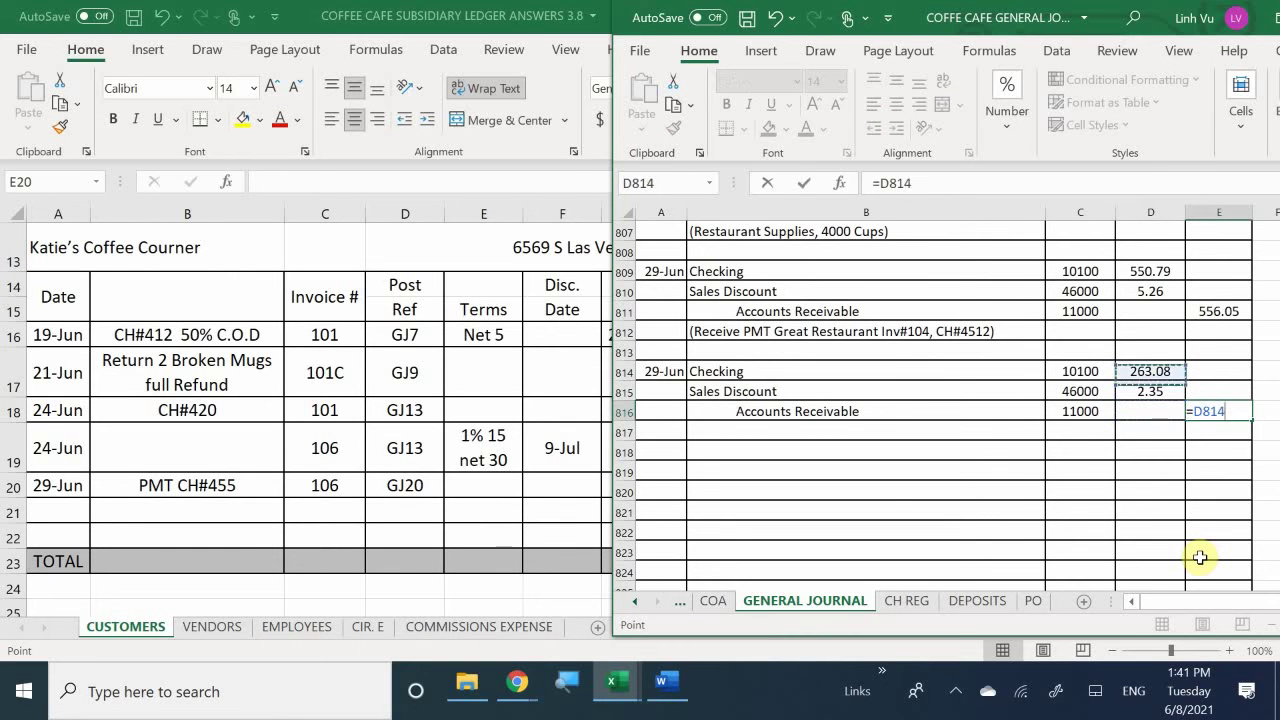
{"action": "type", "text": "+"}
{"action": "key", "text": "Left"}
{"action": "key", "text": "Up"}
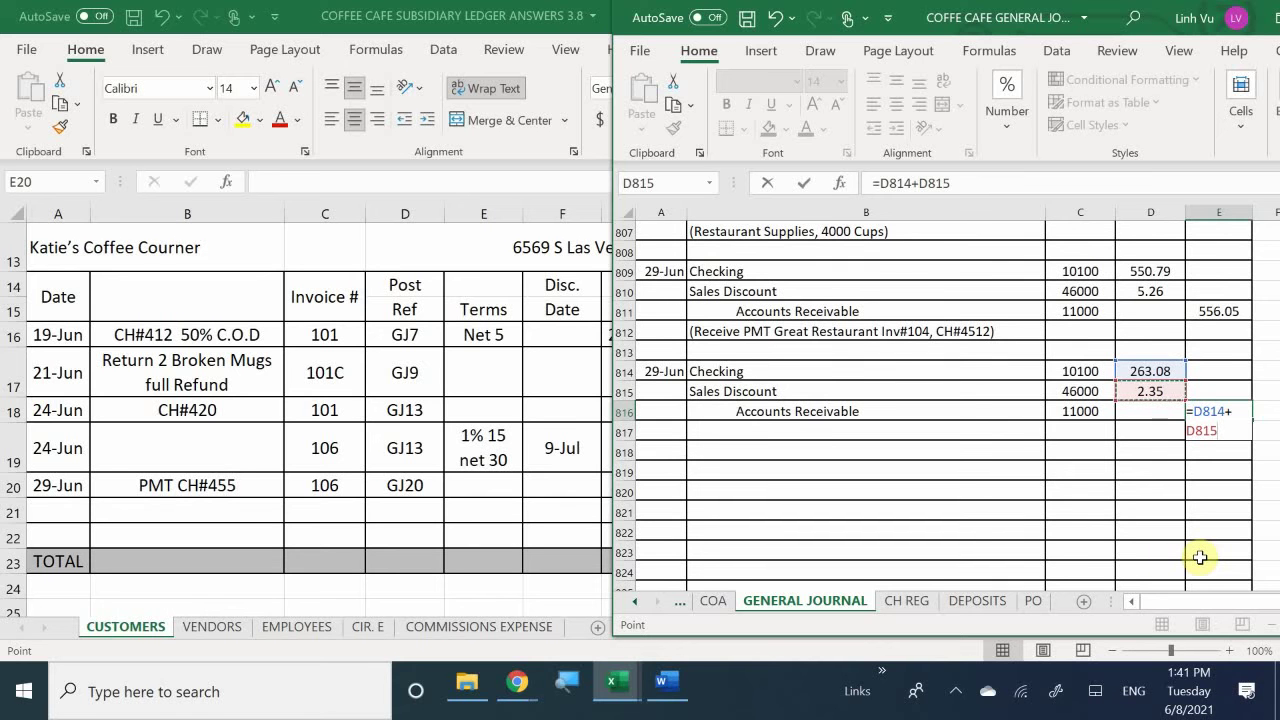
{"action": "key", "text": "Return"}
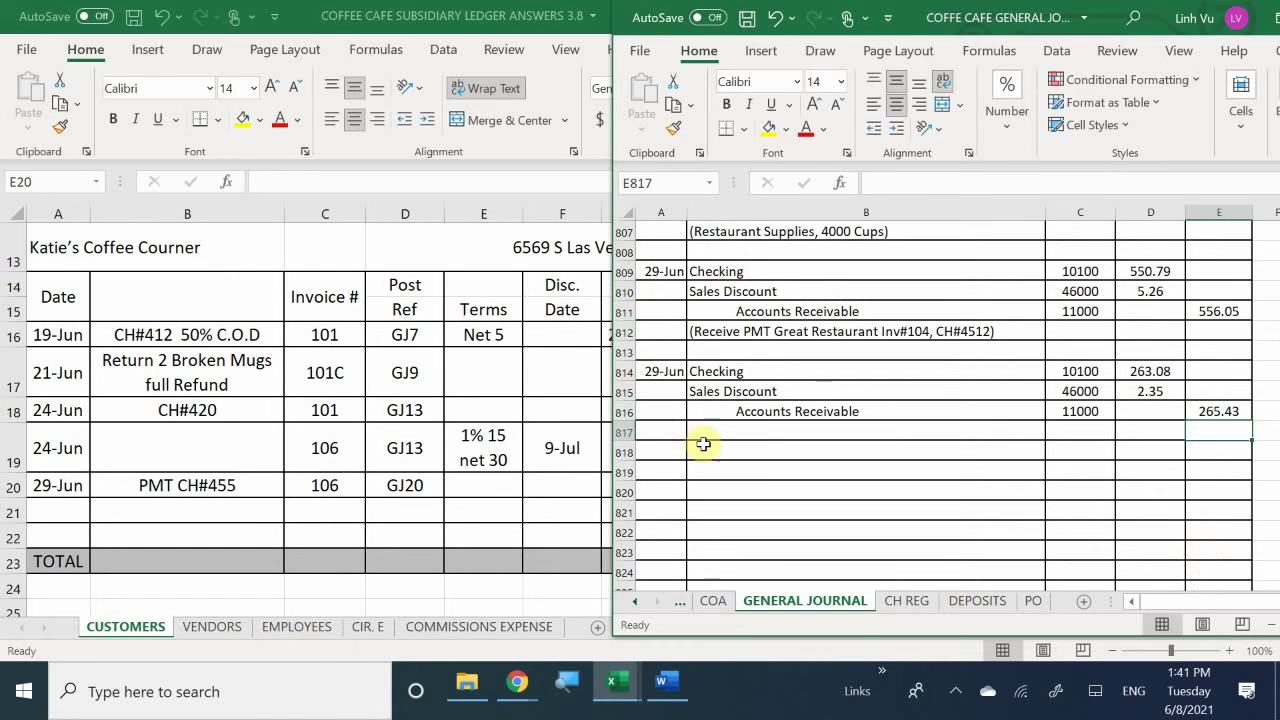
{"action": "left_click", "coordinate": [734, 435]}
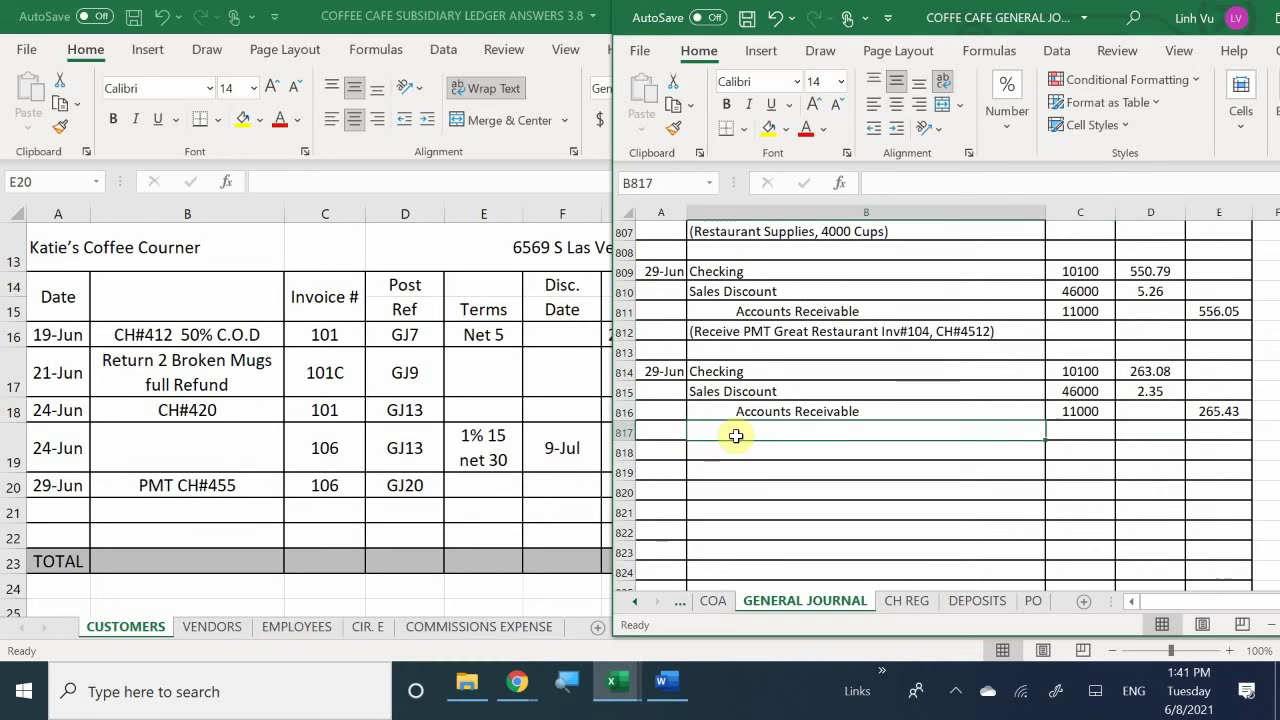
{"action": "type", "text": ")"}
{"action": "key", "text": "BackSpace"}
{"action": "type", "text": "("}
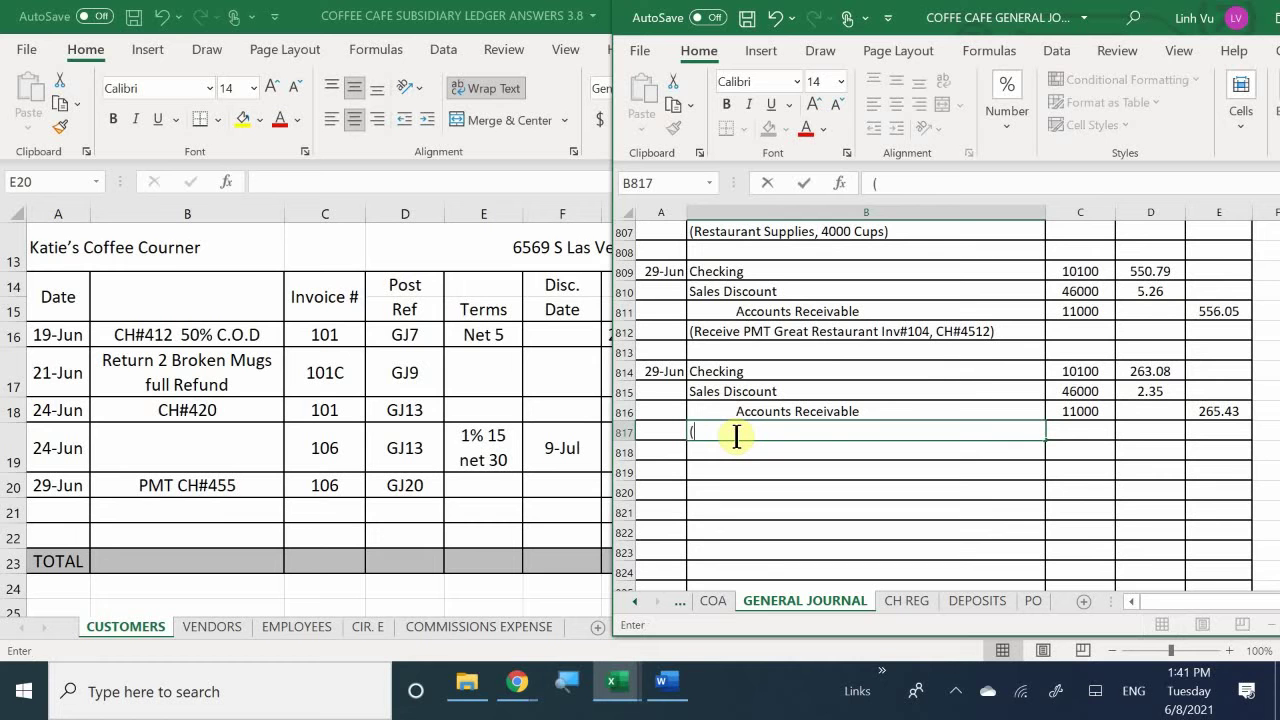
{"action": "type", "text": "Katie'"}
{"action": "key", "text": "BackSpace"}
{"action": "key", "text": "BackSpace"}
{"action": "key", "text": "BackSpace"}
{"action": "key", "text": "BackSpace"}
{"action": "key", "text": "BackSpace"}
{"action": "key", "text": "BackSpace"}
{"action": "key", "text": "BackSpace"}
Enter the journal entry's explanation "(Receive Pmt Katie's Coffe Corner, inv#106, ch#455)" in B817.
{"action": "type", "text": "(Receive Pmt"}
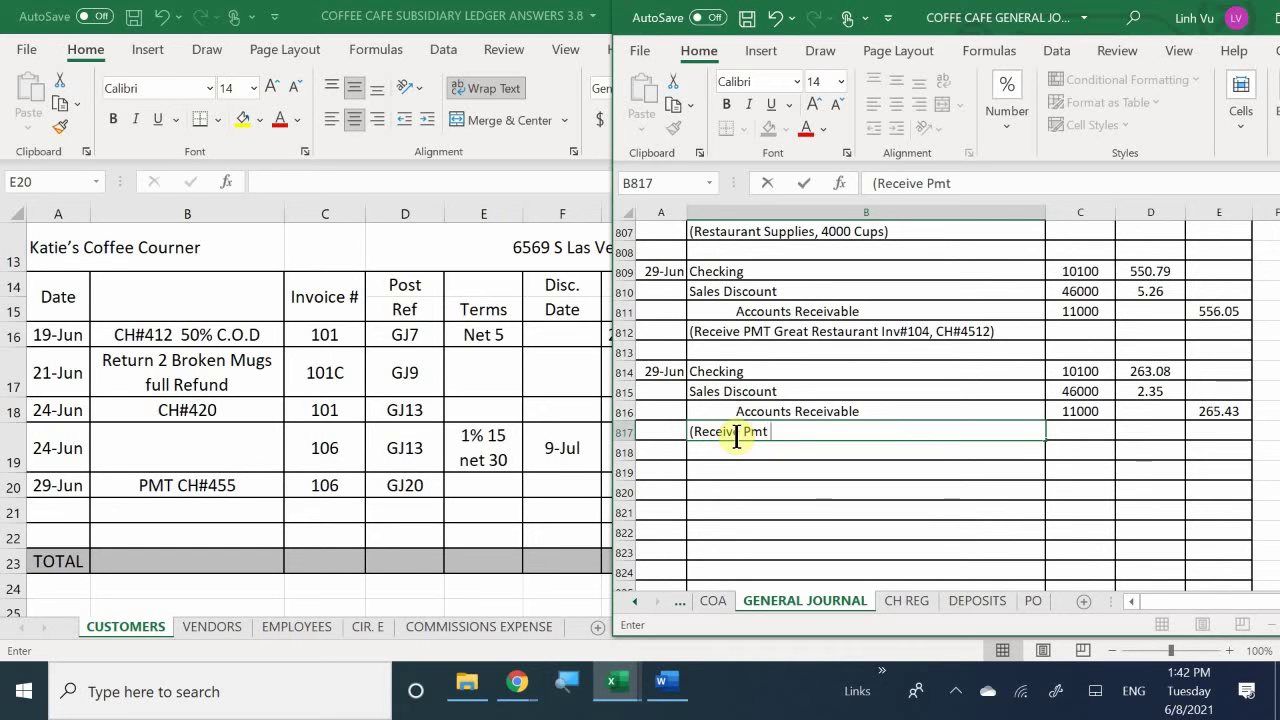
{"action": "type", "text": " Jat"}
{"action": "key", "text": "BackSpace"}
{"action": "key", "text": "BackSpace"}
{"action": "key", "text": "BackSpace"}
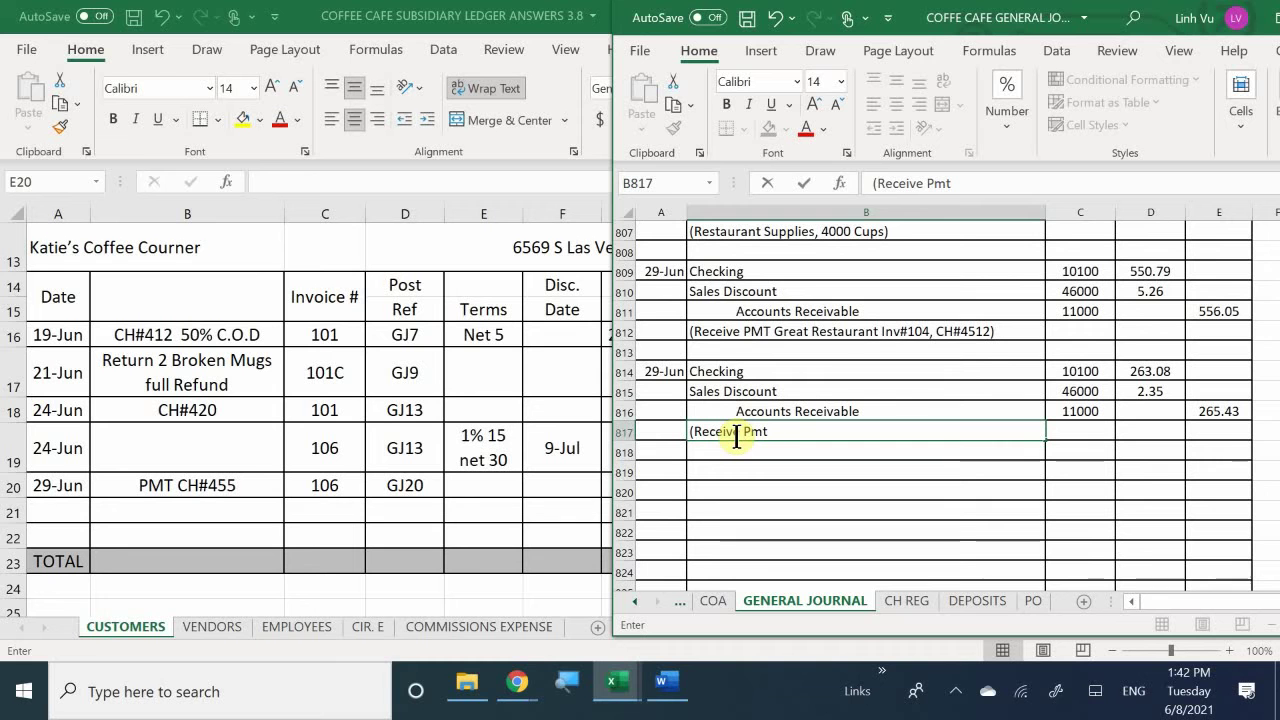
{"action": "type", "text": "Ka"}
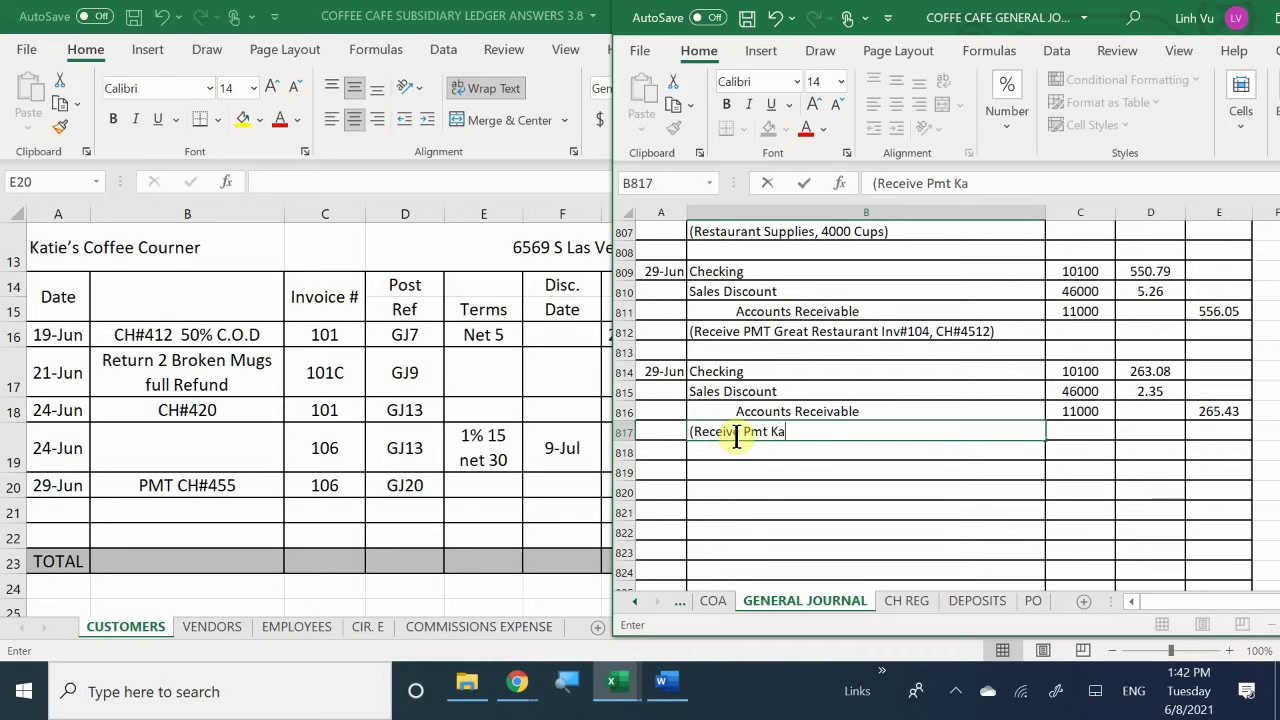
{"action": "type", "text": "tie's Coffe Corner"}
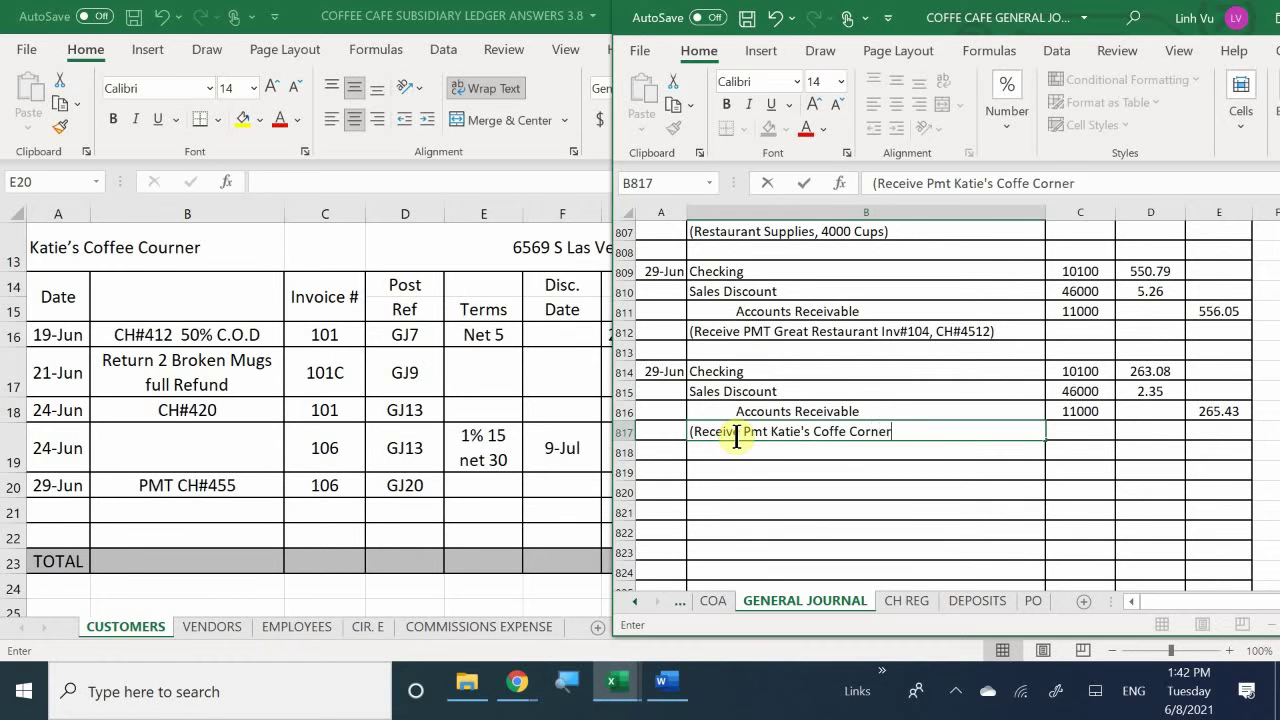
{"action": "type", "text": ", inv#106, ch"}
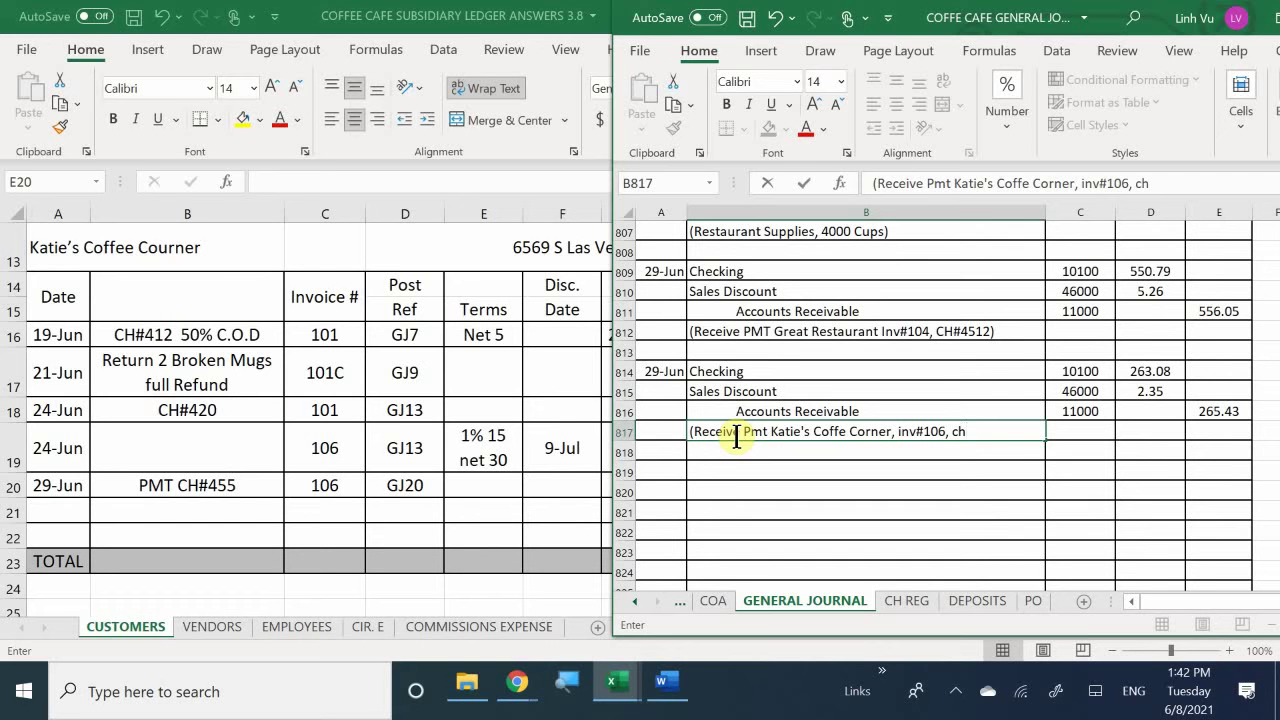
{"action": "type", "text": "#455"}
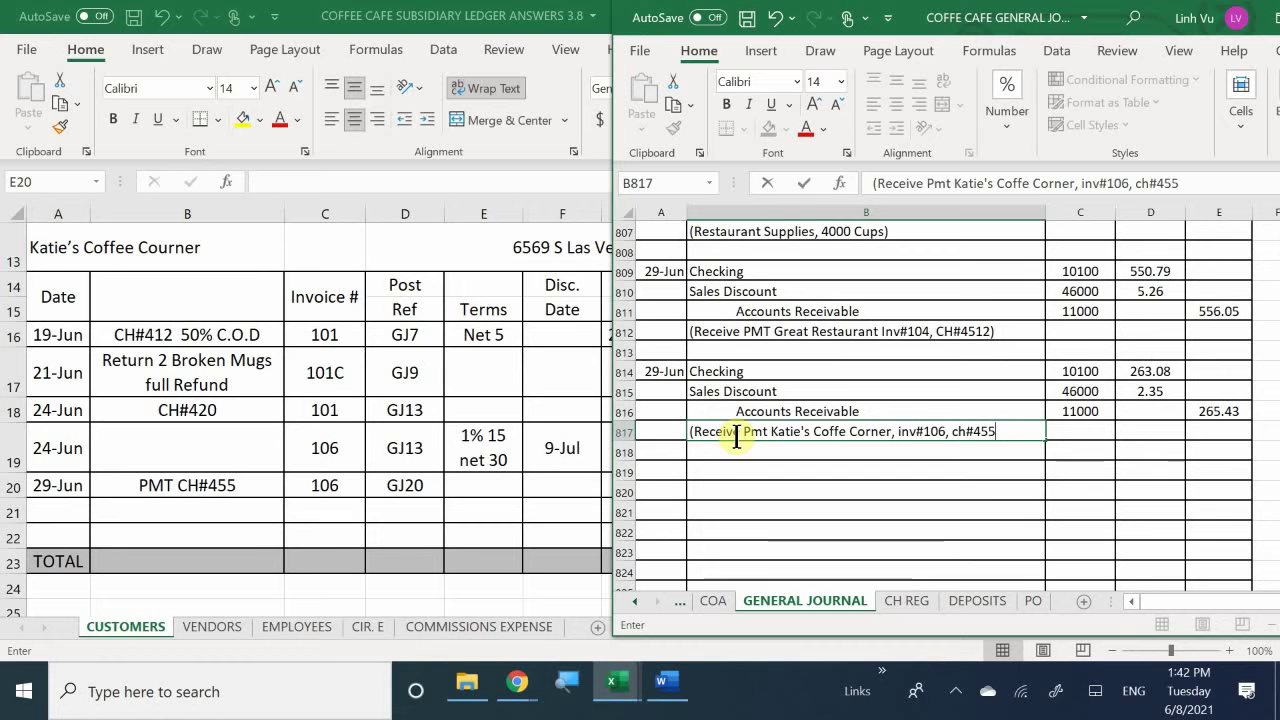
{"action": "type", "text": ")"}
{"action": "key", "text": "ctrl+Return"}
{"action": "key", "text": "Return"}
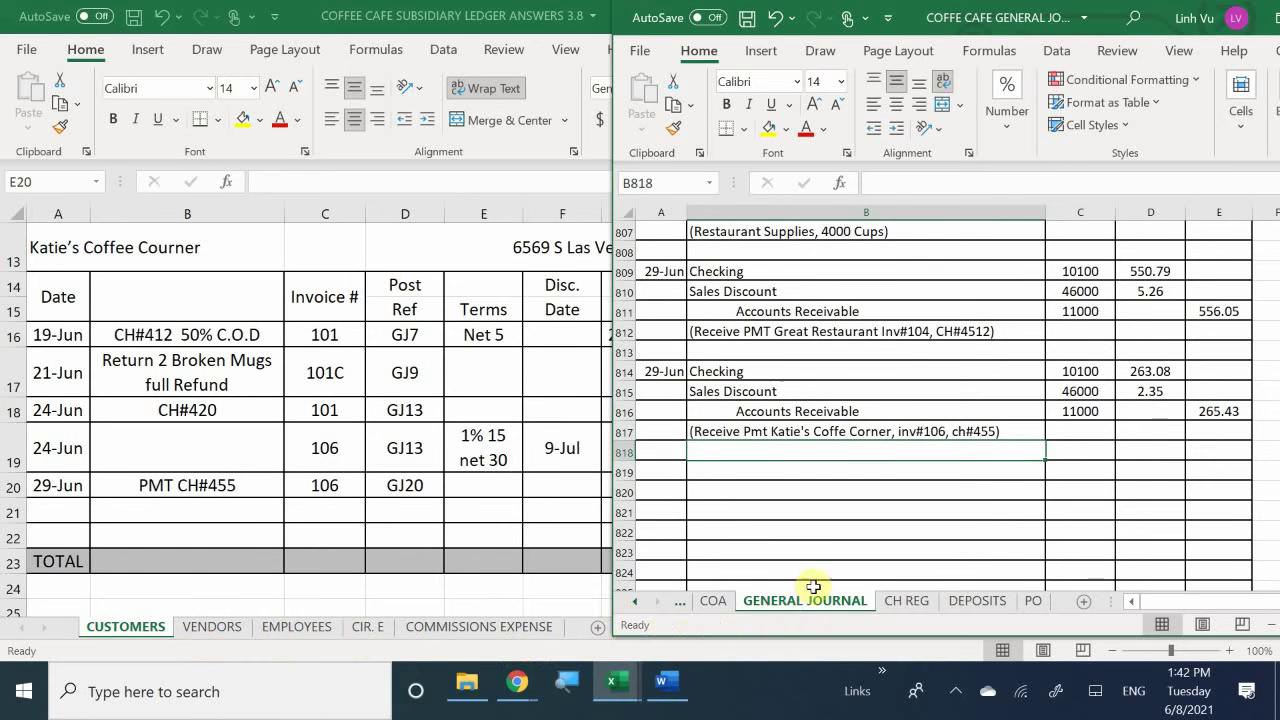
Record the received payment of 263.08 in cell A24 of the DEPOSITS sheet.
{"action": "left_click", "coordinate": [951, 601]}
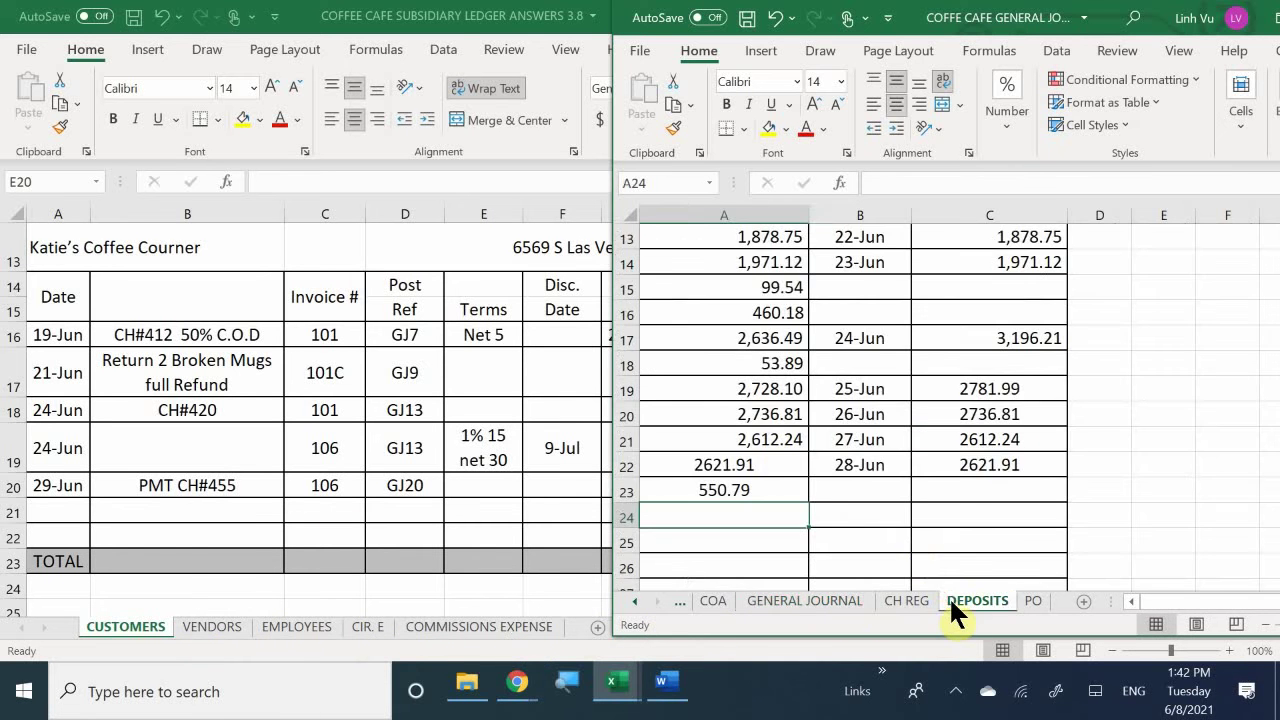
{"action": "scroll", "coordinate": [754, 448], "scroll_direction": "down", "scroll_amount": 1}
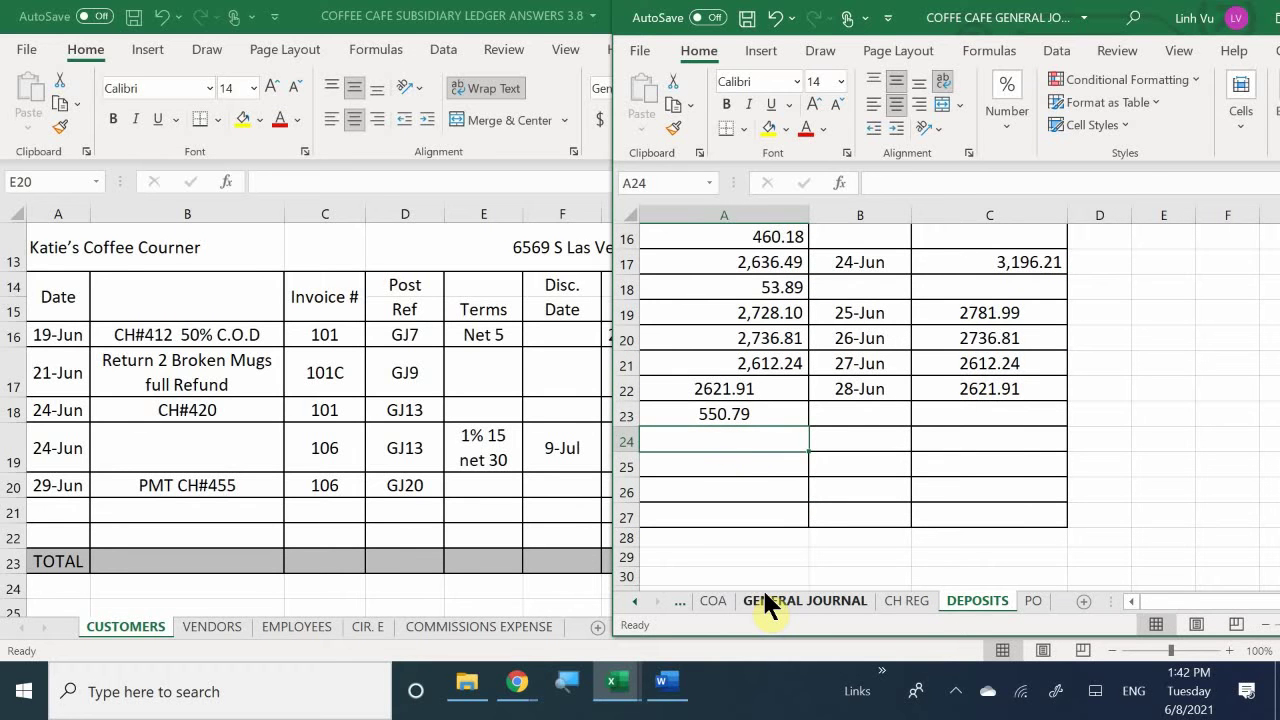
{"action": "type", "text": "263"}
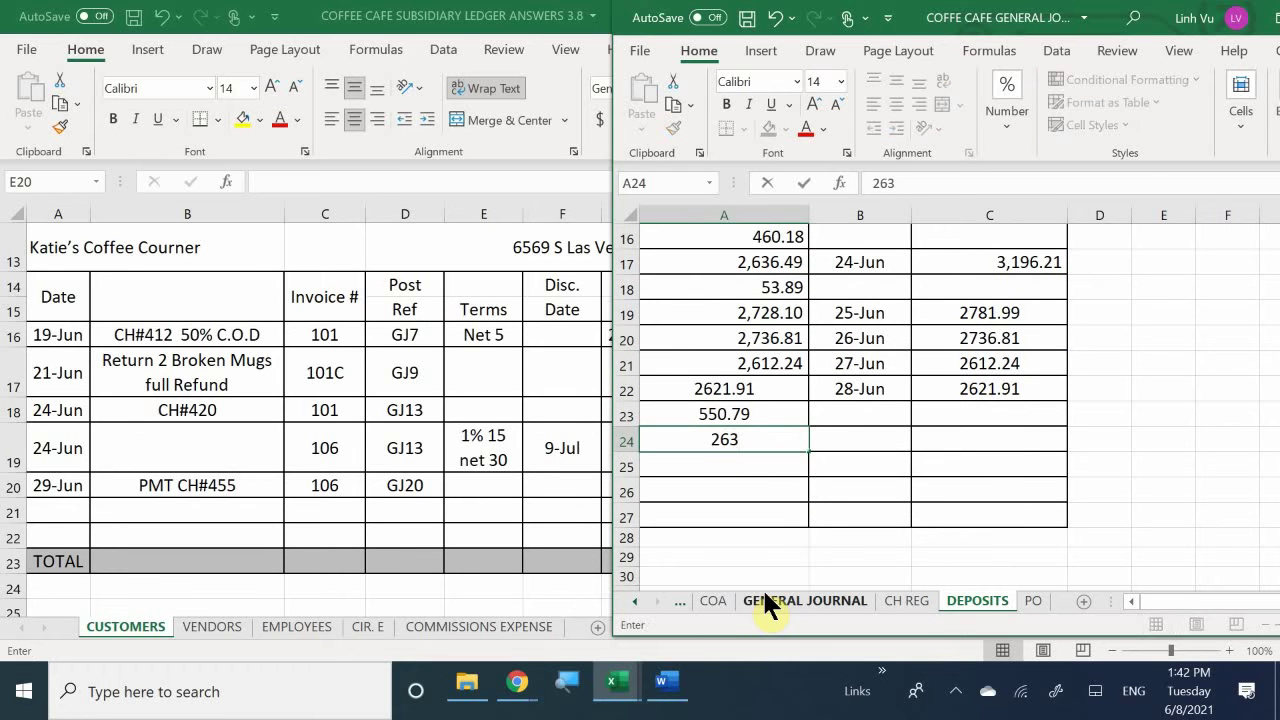
{"action": "type", "text": ".08"}
{"action": "key", "text": "Return"}
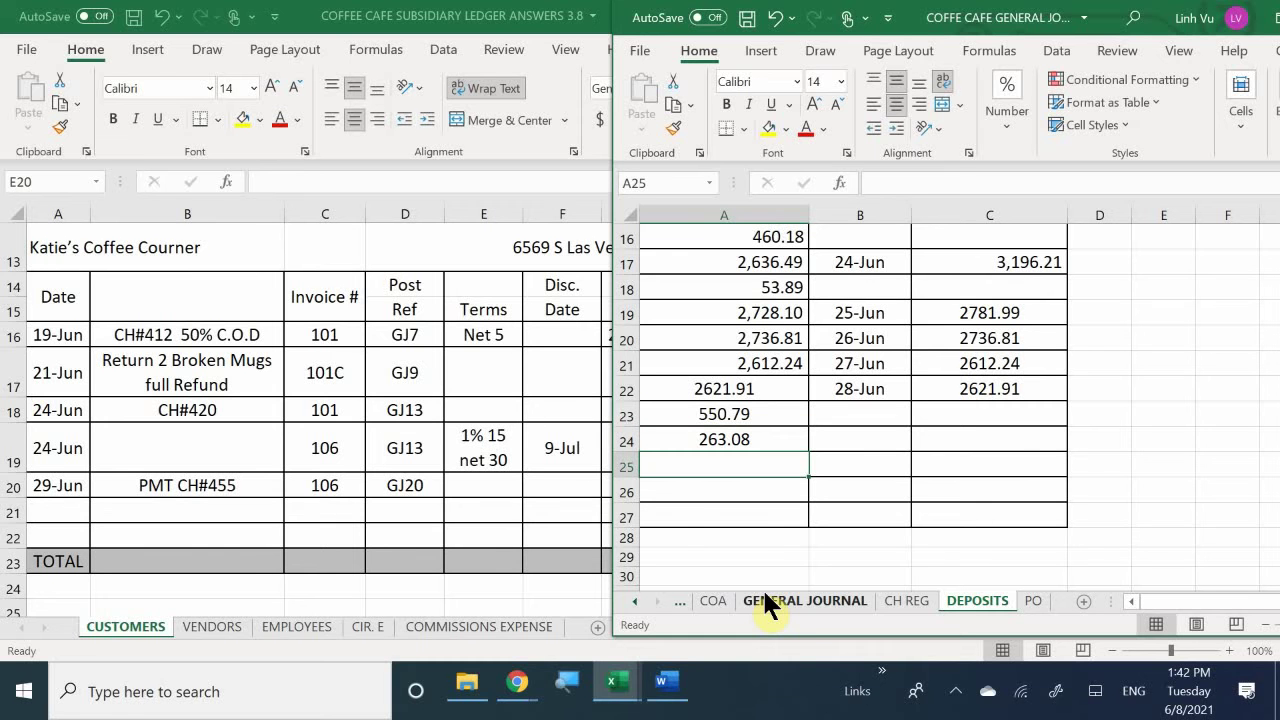
{"action": "key", "text": "Right"}
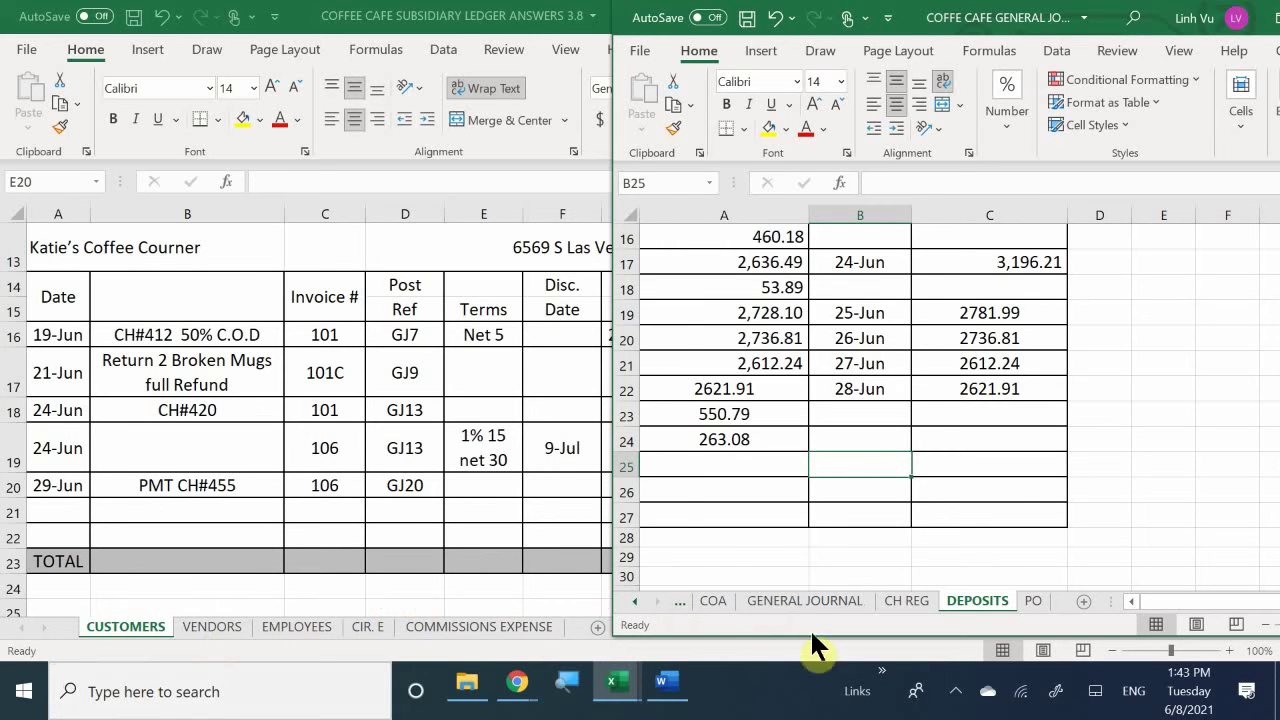
Return to the GENERAL JOURNAL sheet and bring up the general ledger workbook with its ASSETS sheet beside it.
{"action": "left_click", "coordinate": [757, 602]}
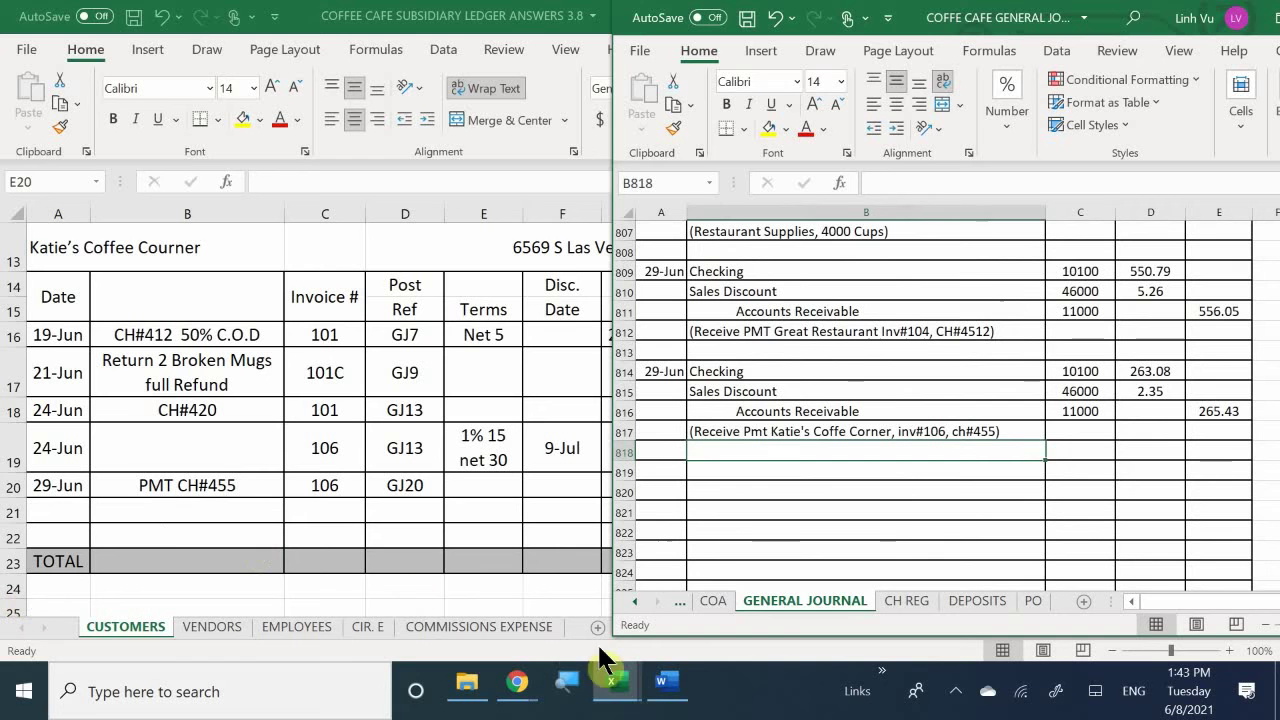
{"action": "mouse_move", "coordinate": [616, 688]}
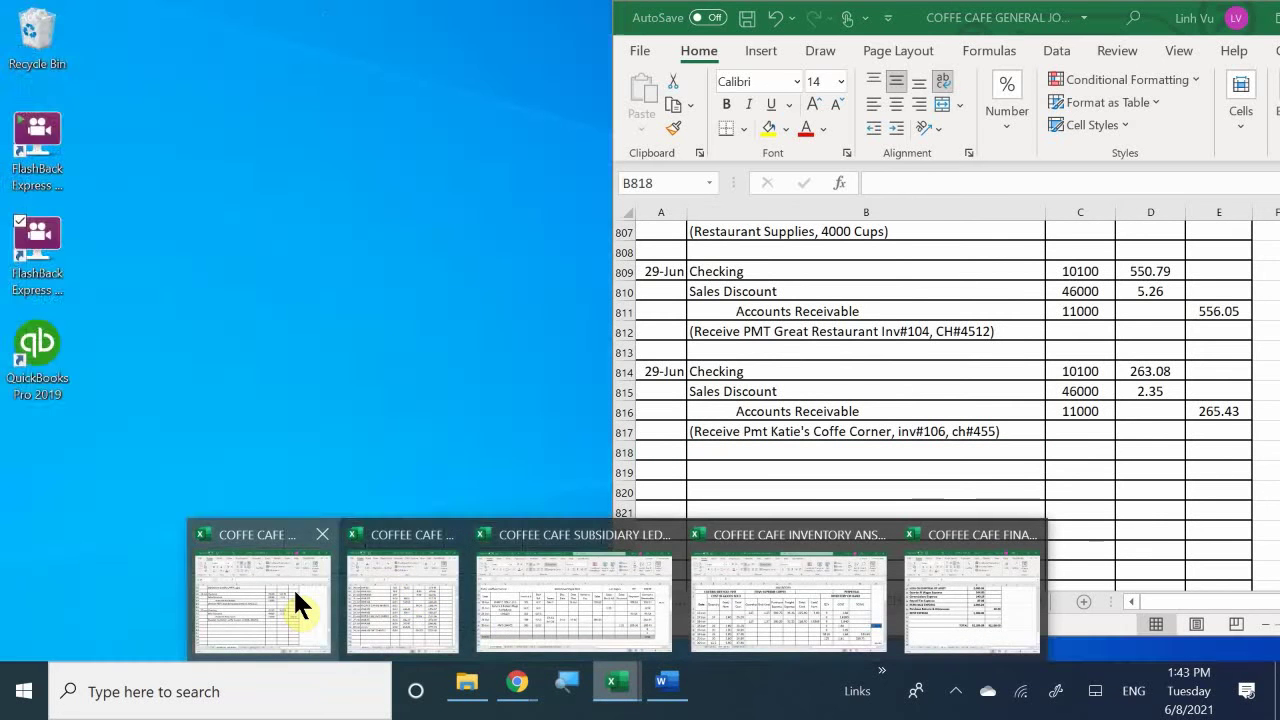
{"action": "left_click", "coordinate": [300, 590]}
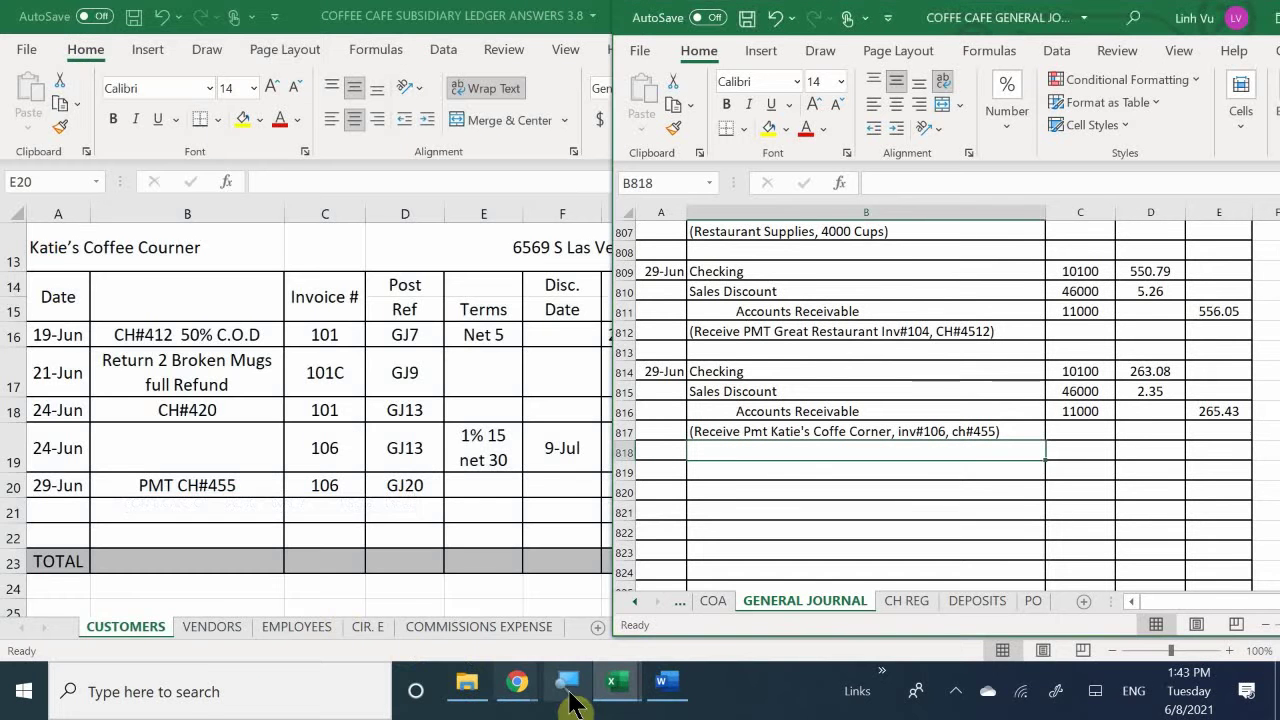
{"action": "mouse_move", "coordinate": [616, 688]}
{"action": "left_click", "coordinate": [442, 591]}
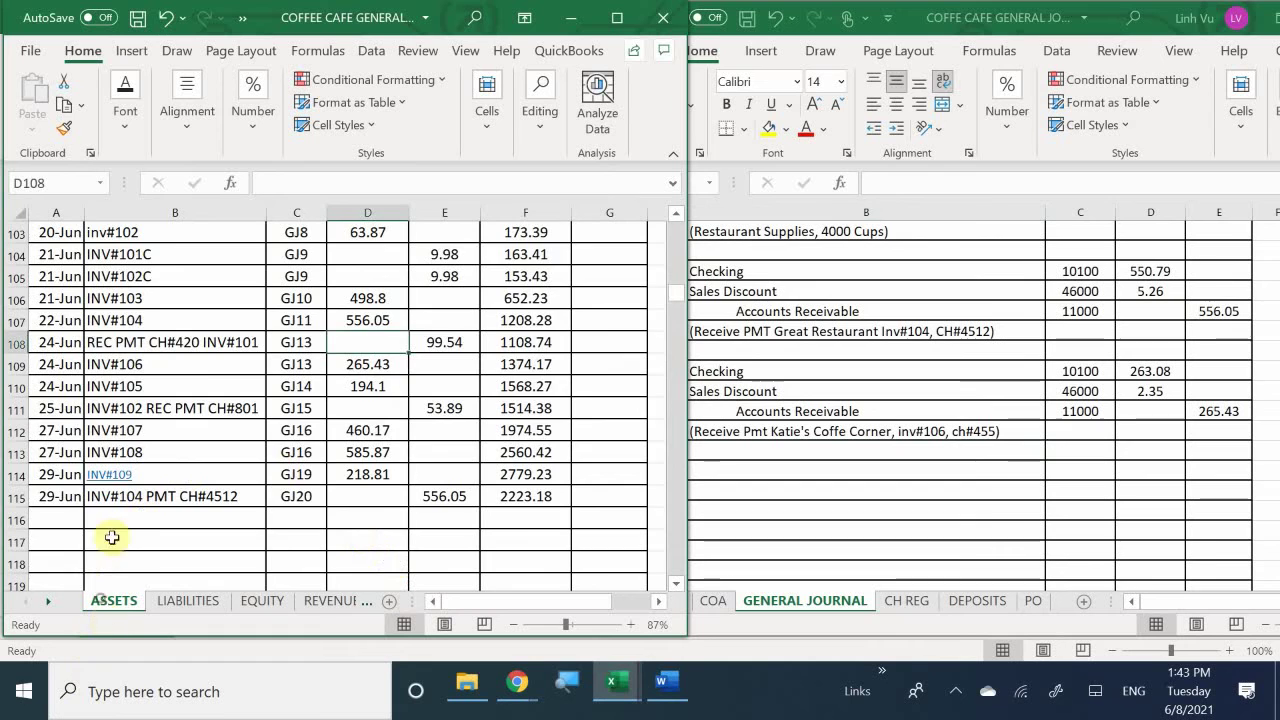
Enter the date 6/29 in A68, the first empty row of the Checking account on the ASSETS sheet.
{"action": "scroll", "coordinate": [125, 423], "scroll_direction": "up", "scroll_amount": 20}
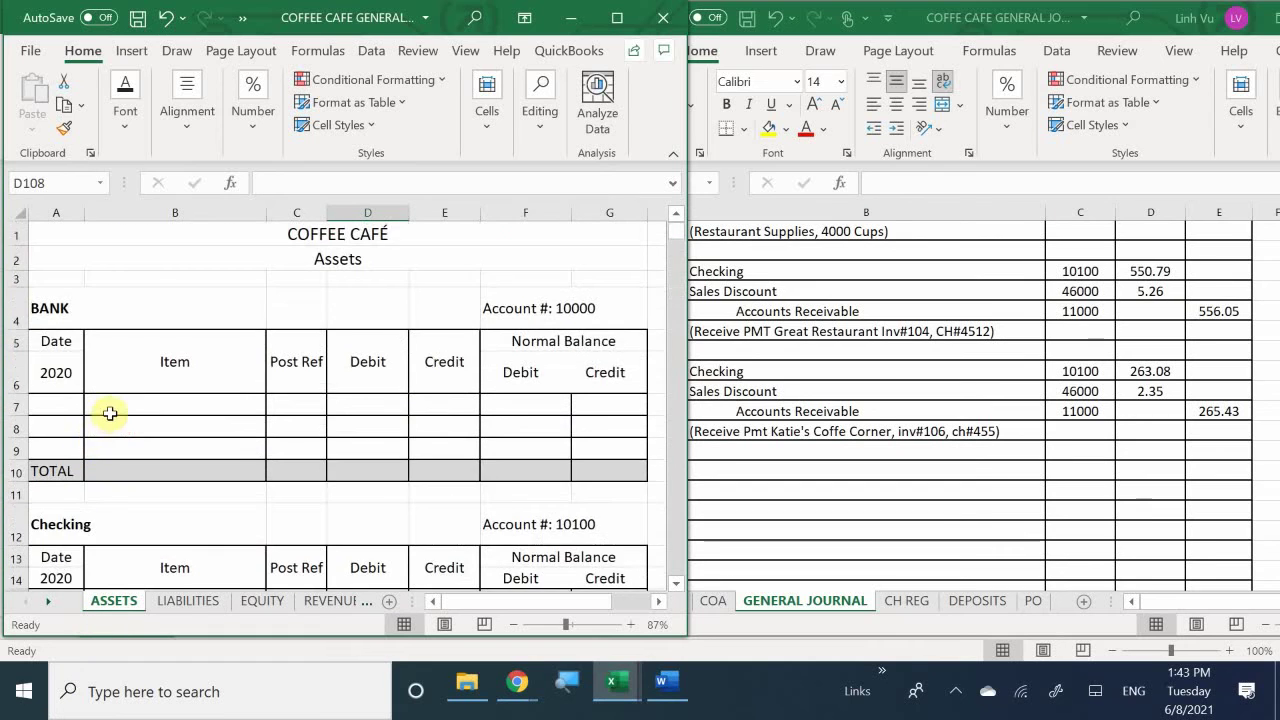
{"action": "scroll", "coordinate": [100, 420], "scroll_direction": "down", "scroll_amount": 5}
{"action": "scroll", "coordinate": [108, 414], "scroll_direction": "down", "scroll_amount": 7}
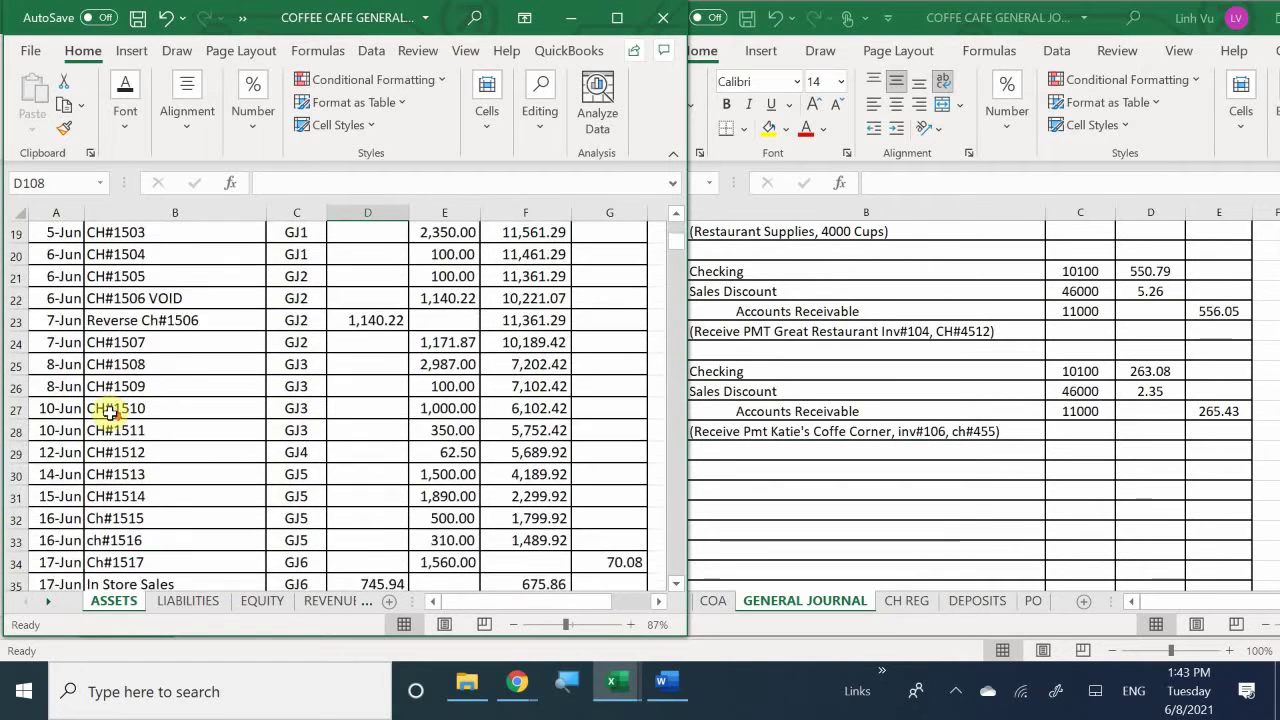
{"action": "scroll", "coordinate": [108, 414], "scroll_direction": "down", "scroll_amount": 6}
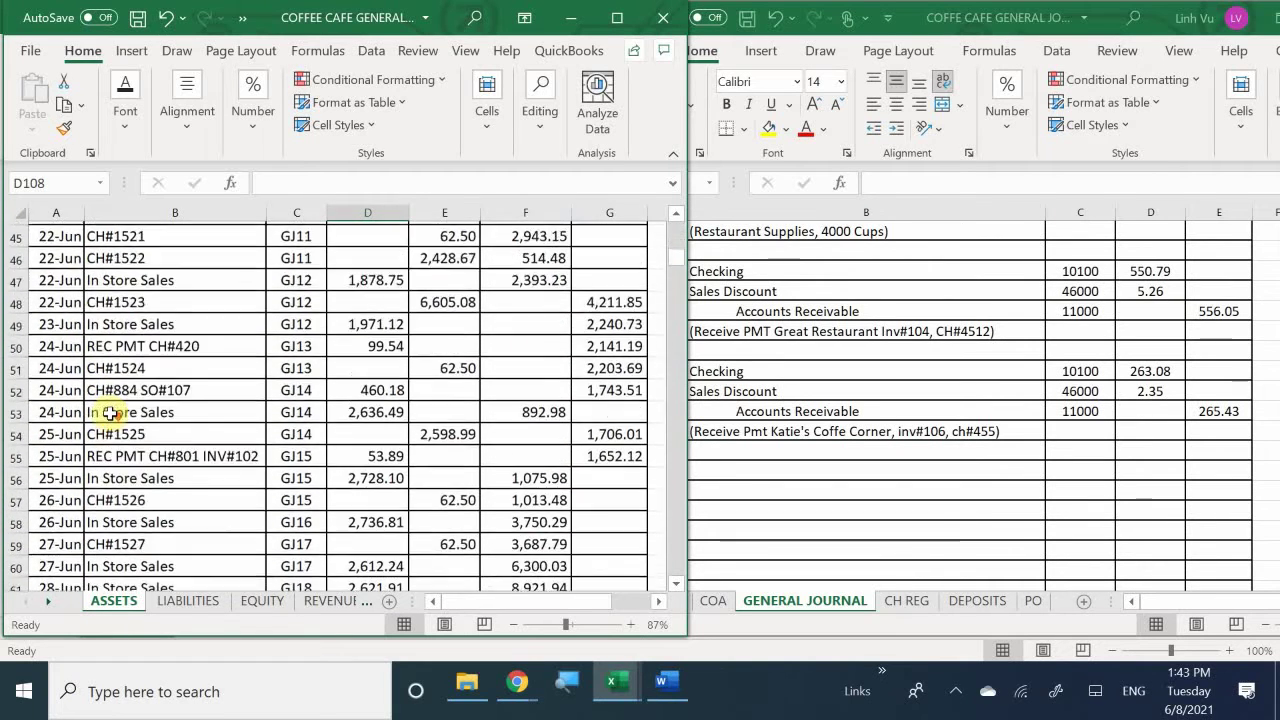
{"action": "scroll", "coordinate": [108, 414], "scroll_direction": "down", "scroll_amount": 1}
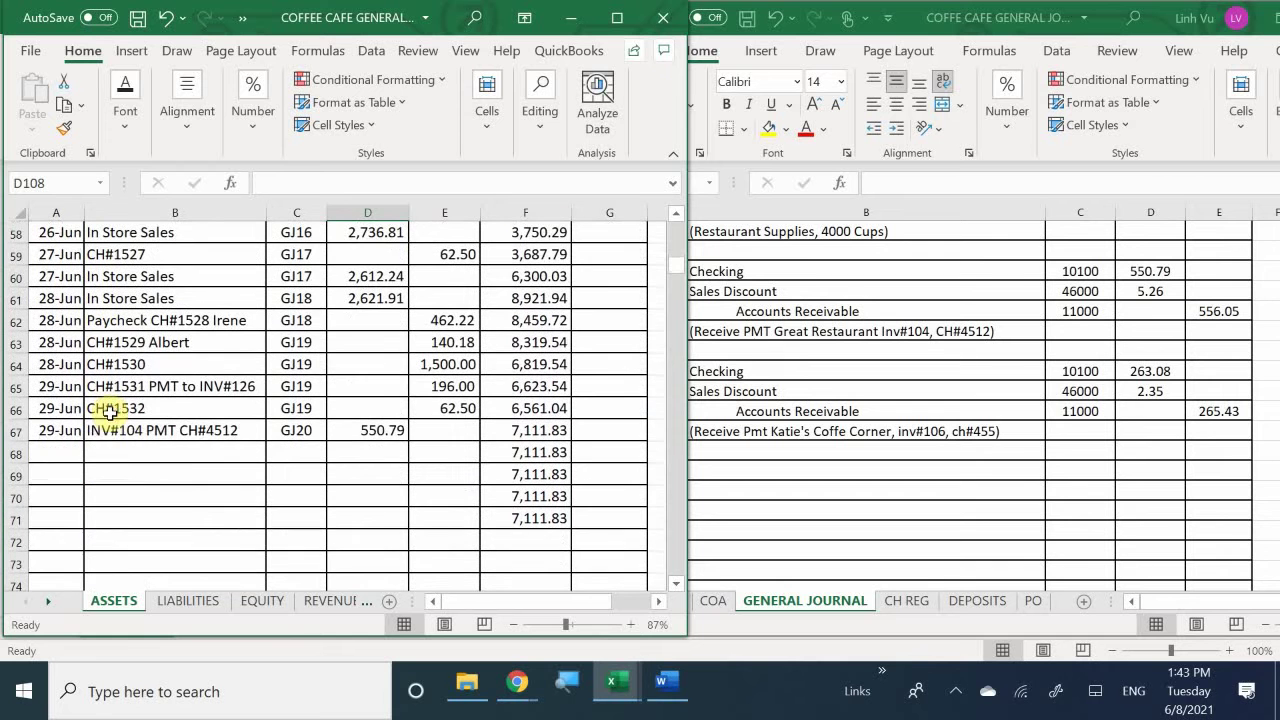
{"action": "left_click", "coordinate": [62, 455]}
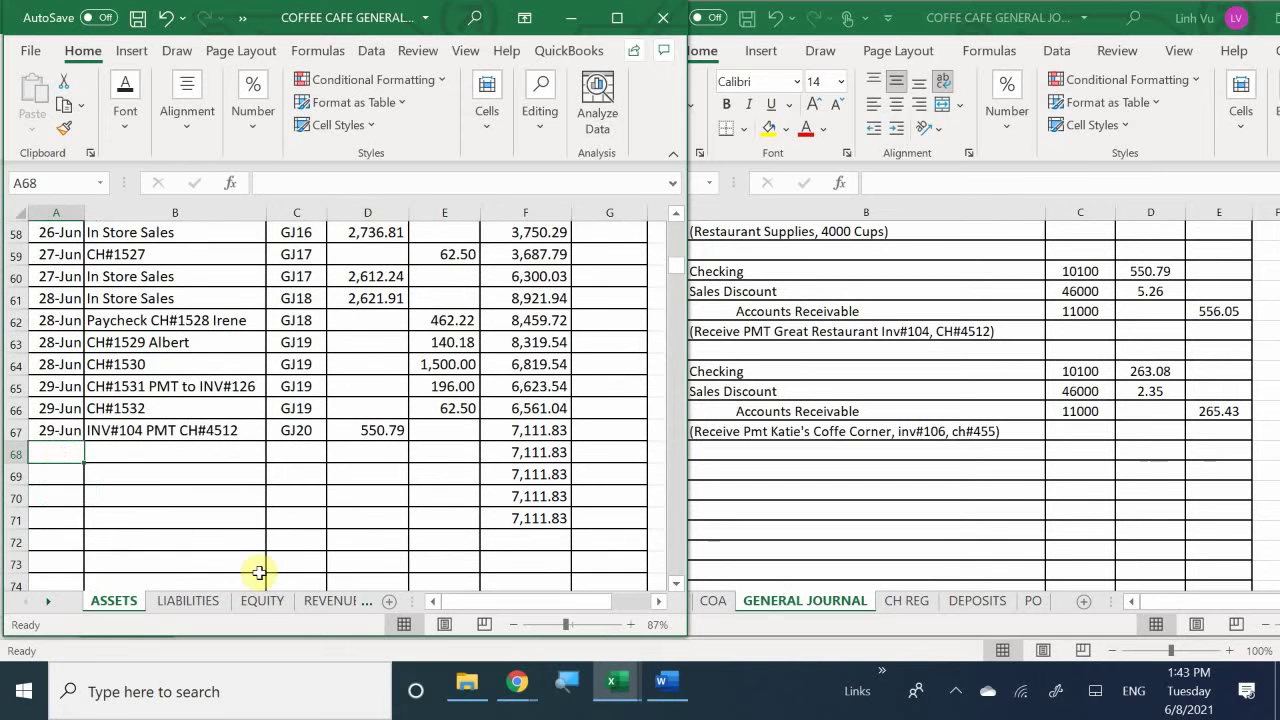
{"action": "type", "text": "6/29"}
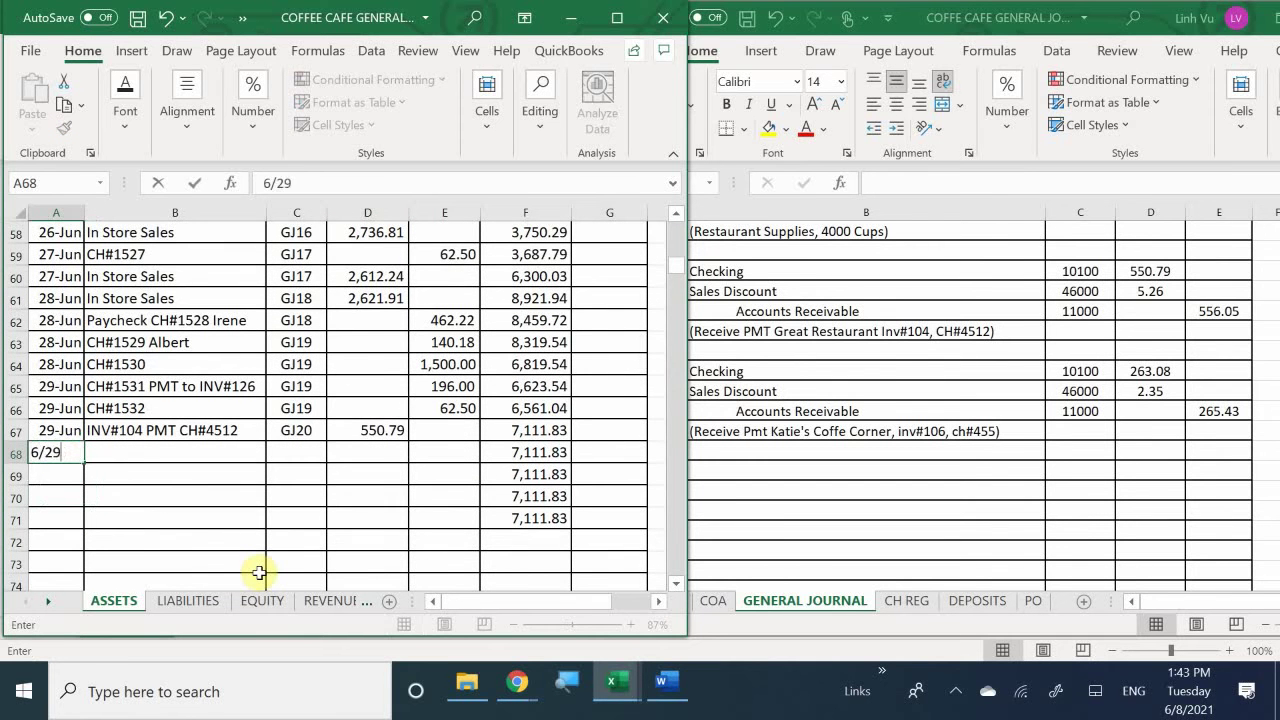
{"action": "key", "text": "Return"}
{"action": "key", "text": "Tab"}
{"action": "key", "text": "Up"}
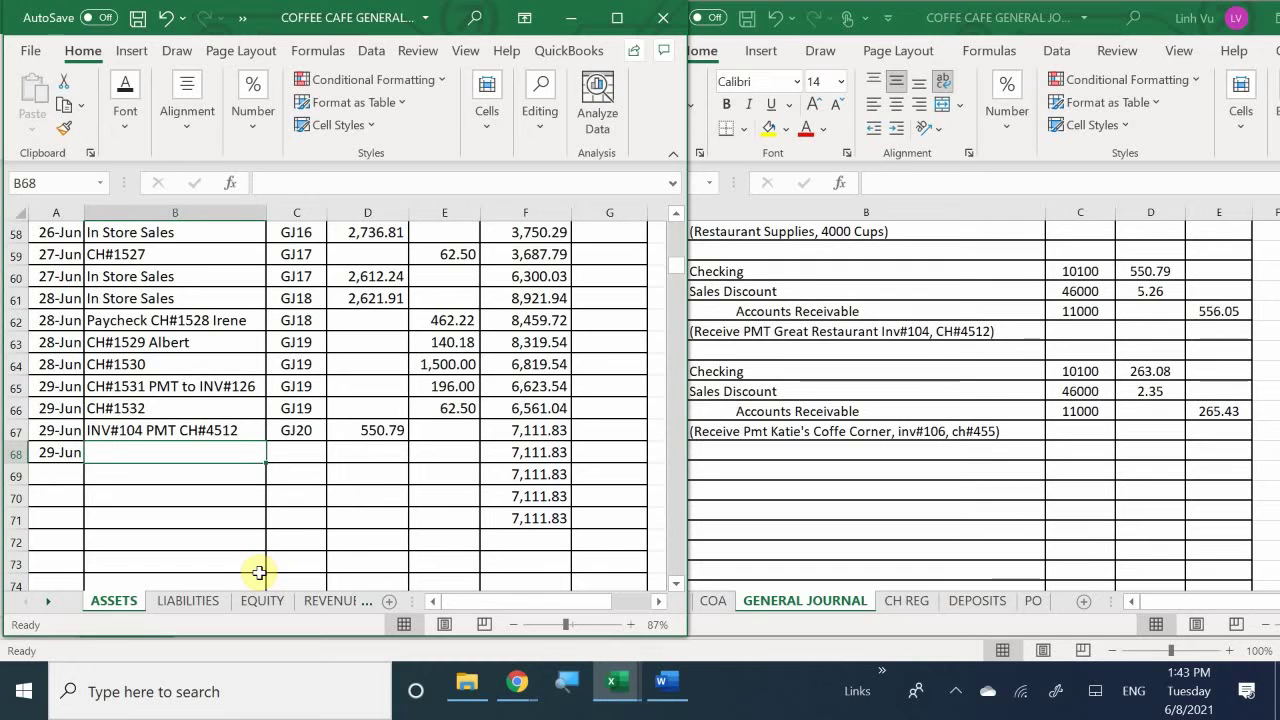
Enter the item description "INV#106 PMT CH#455" in B68 of the Checking account.
{"action": "type", "text": "i"}
{"action": "key", "text": "BackSpace"}
{"action": "type", "text": "INV@"}
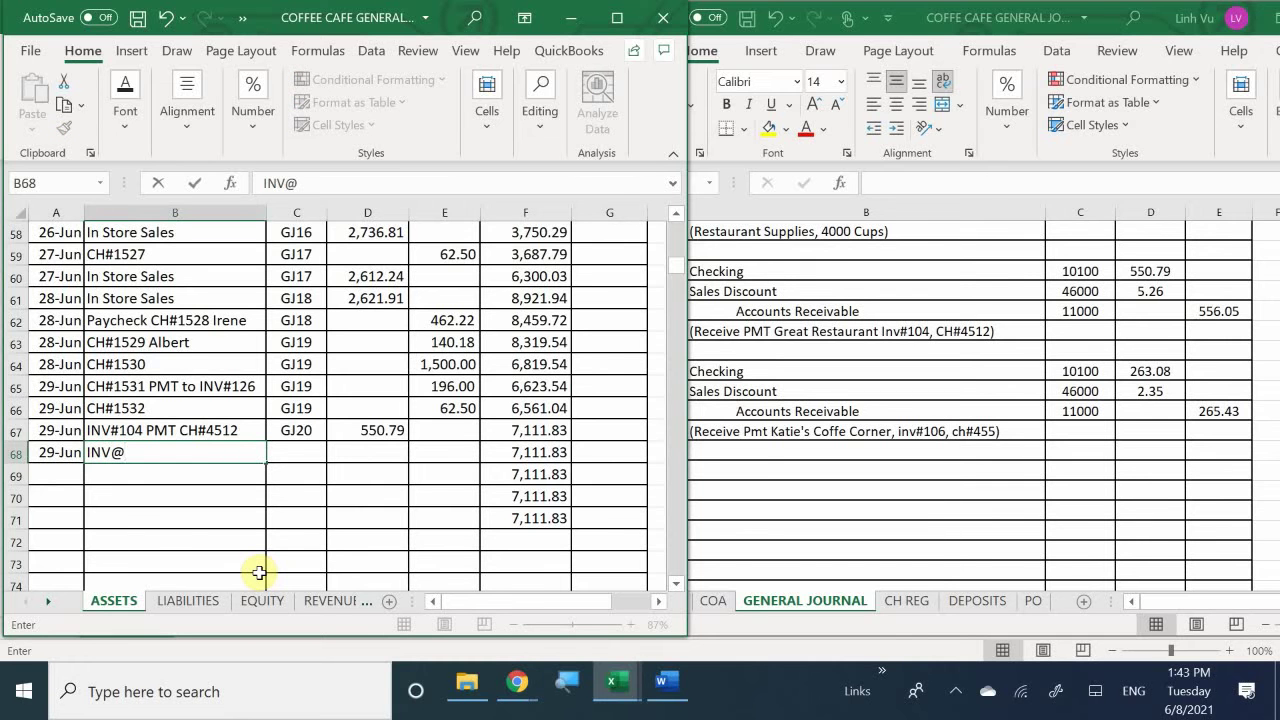
{"action": "key", "text": "BackSpace"}
{"action": "type", "text": "#104"}
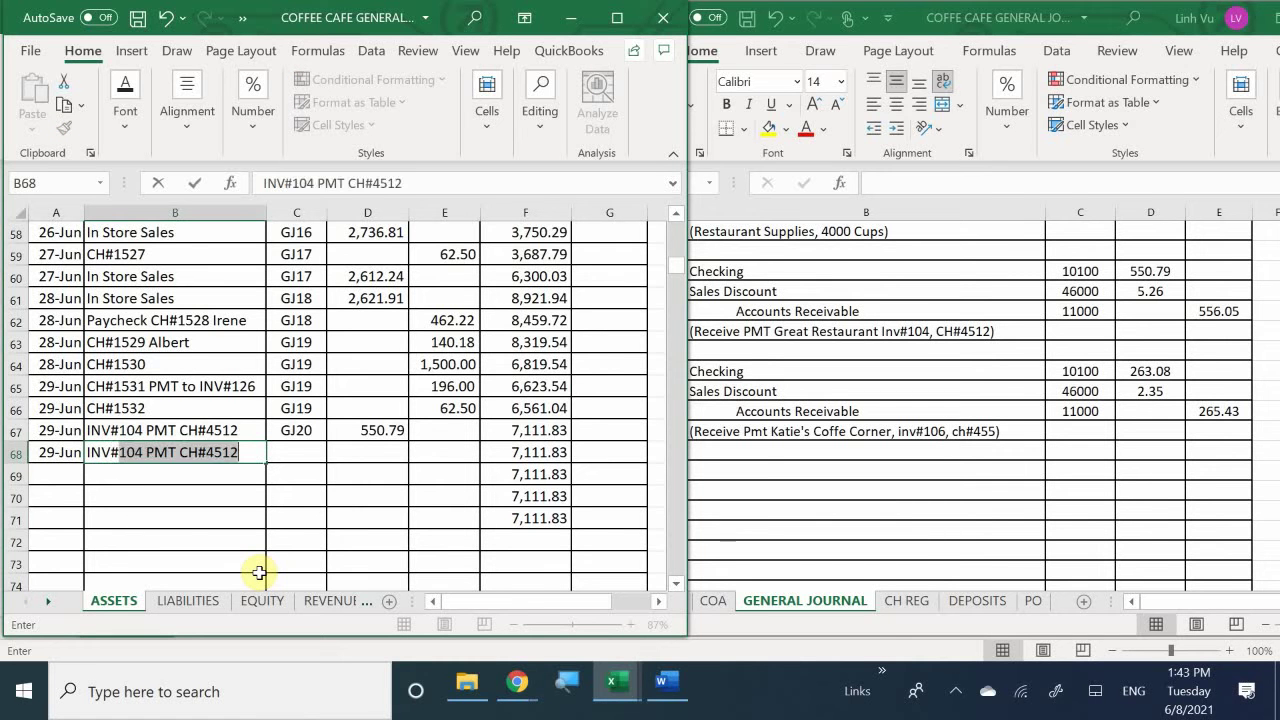
{"action": "key", "text": "BackSpace"}
{"action": "key", "text": "BackSpace"}
{"action": "type", "text": "6"}
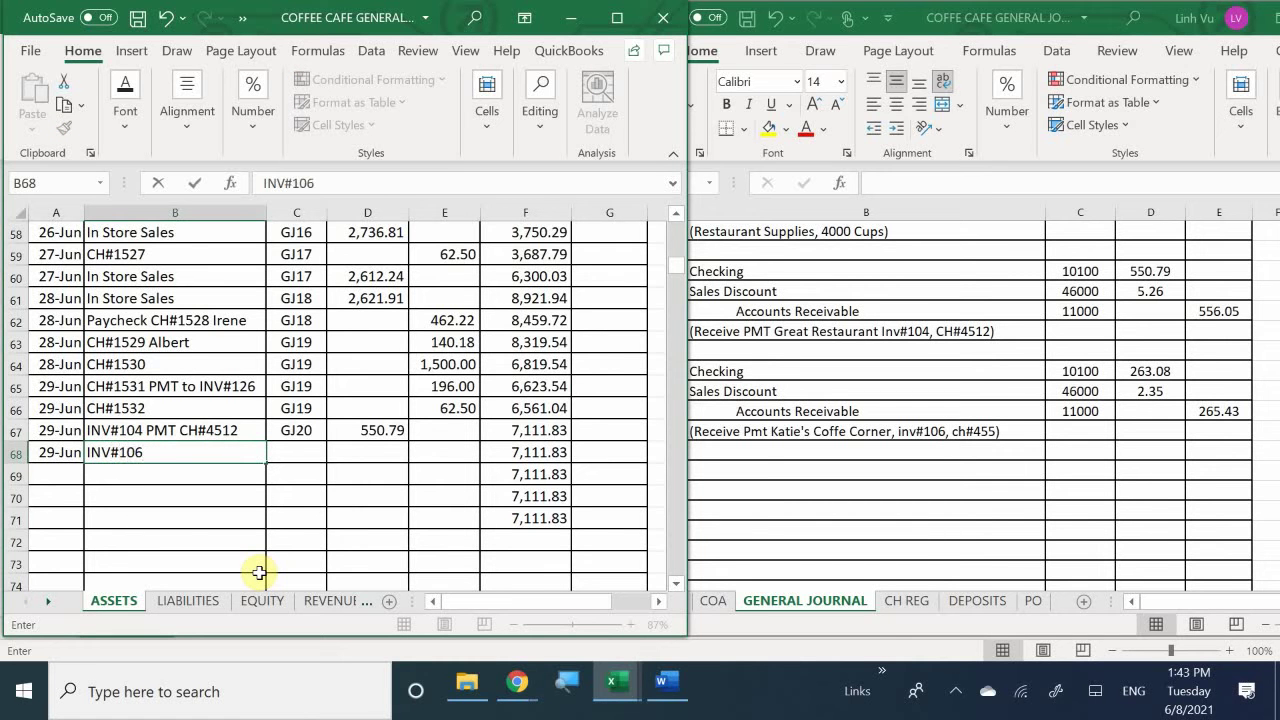
{"action": "type", "text": " PMT"}
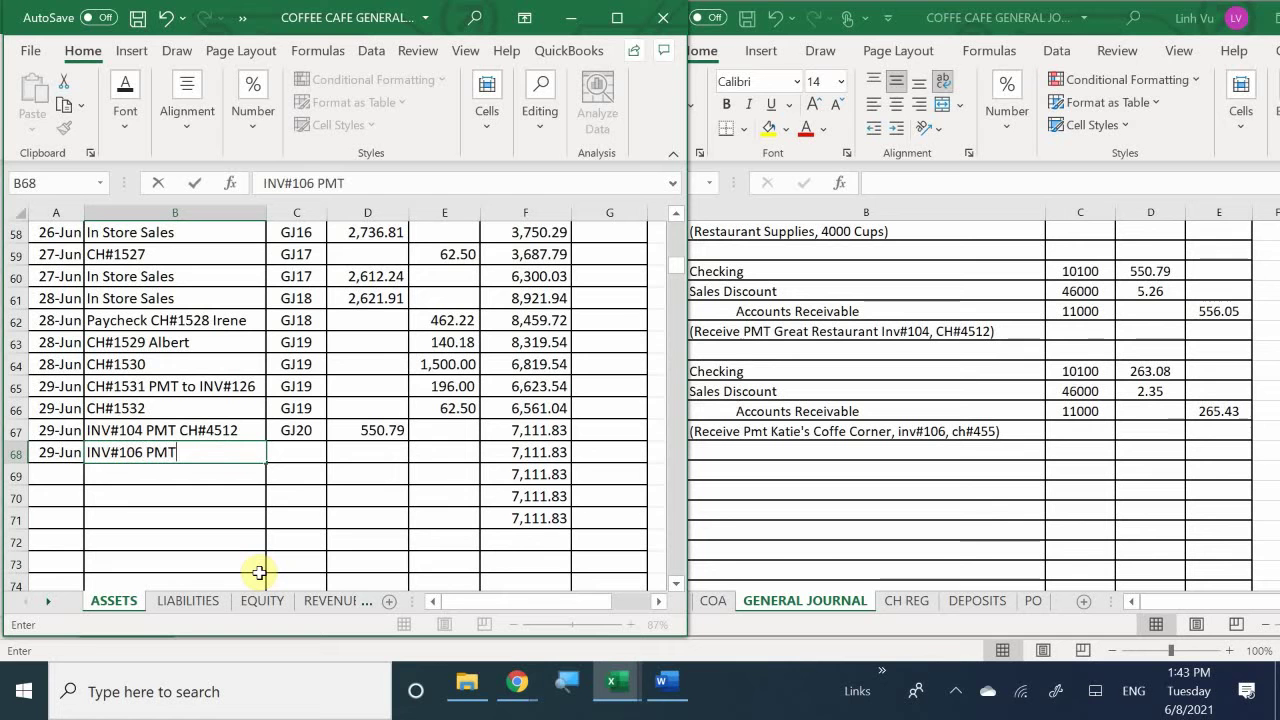
{"action": "type", "text": " CH#"}
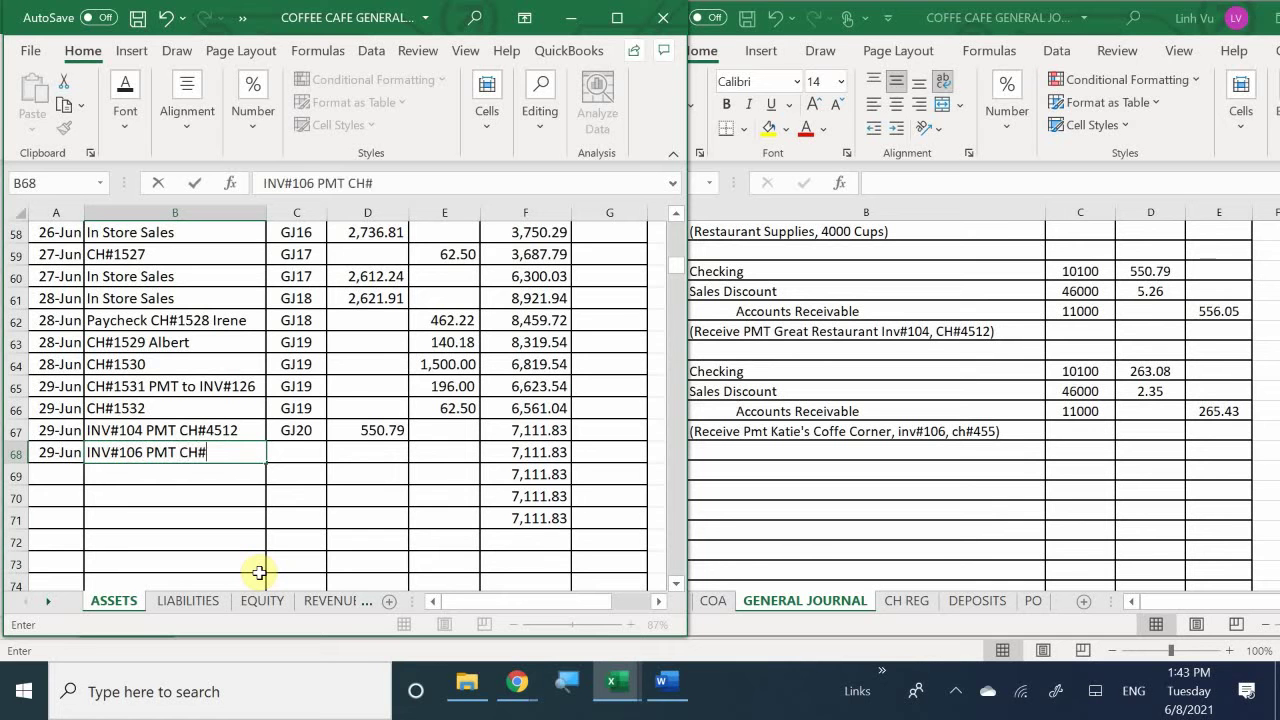
{"action": "type", "text": "455"}
{"action": "key", "text": "Tab"}
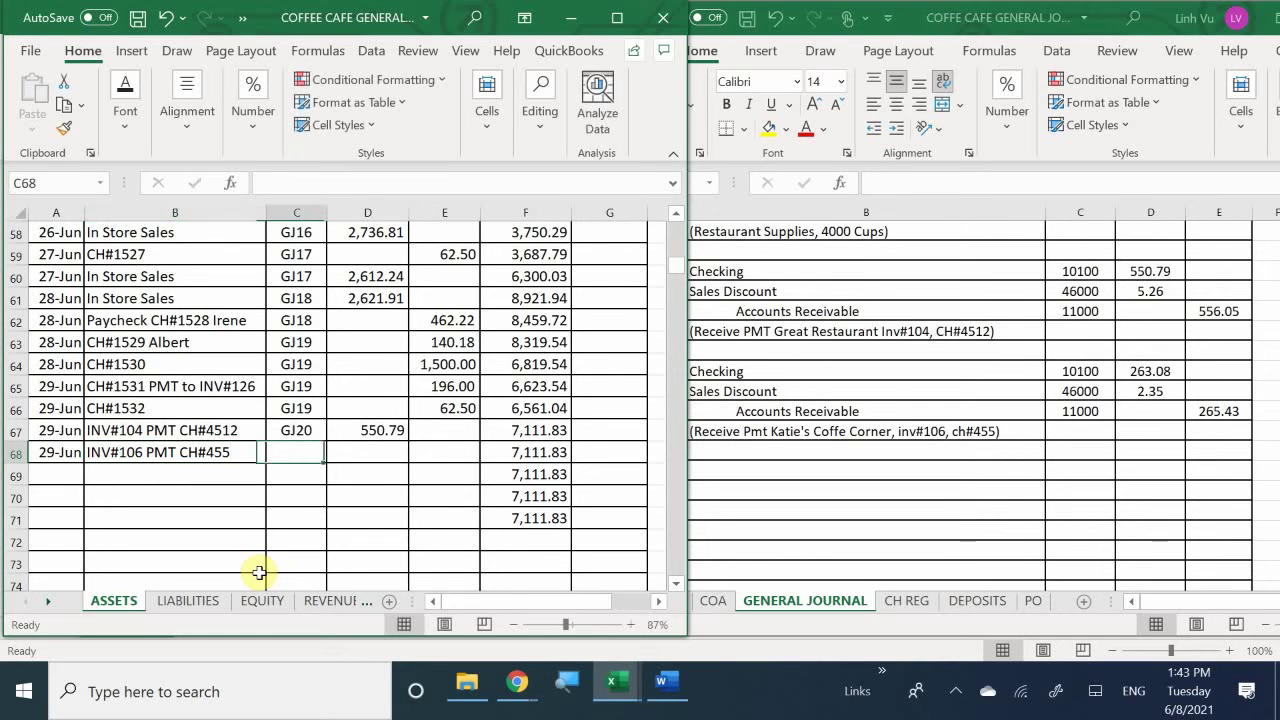
Fill the posting reference in C68 with a formula pointing to C67, and enter the debit 263.08 in D68.
{"action": "type", "text": "="}
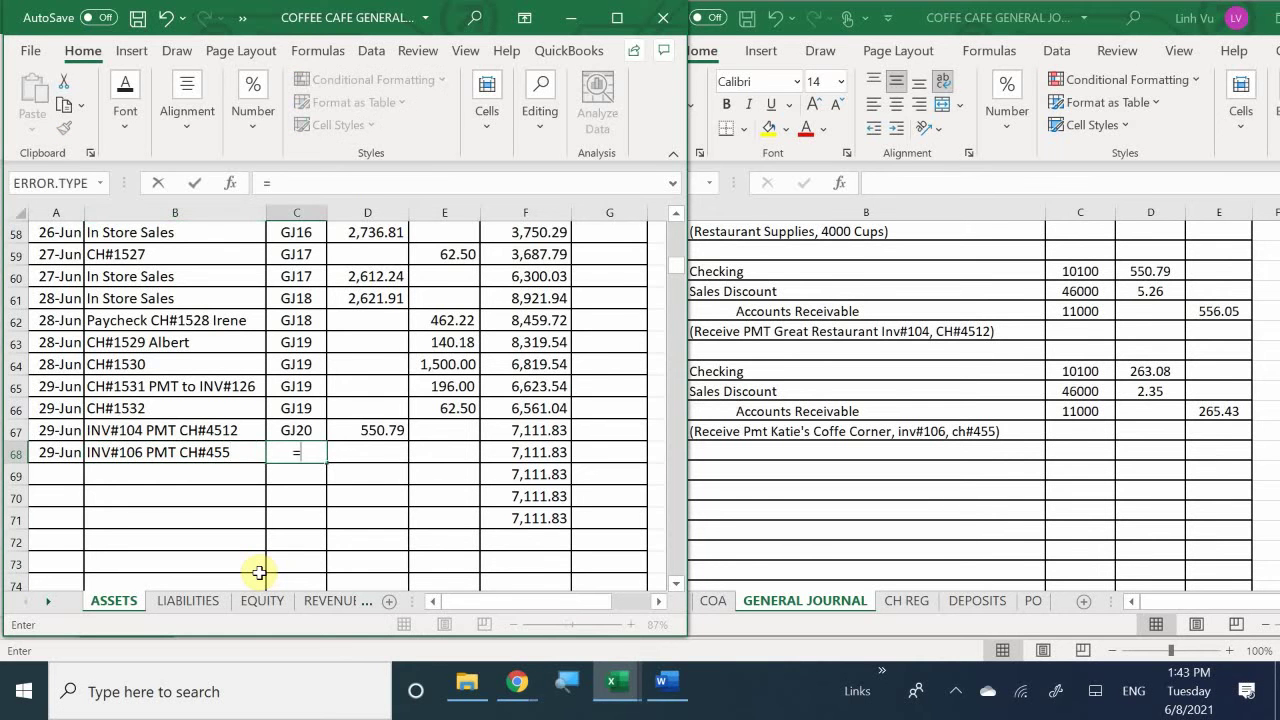
{"action": "key", "text": "Up"}
{"action": "key", "text": "Tab"}
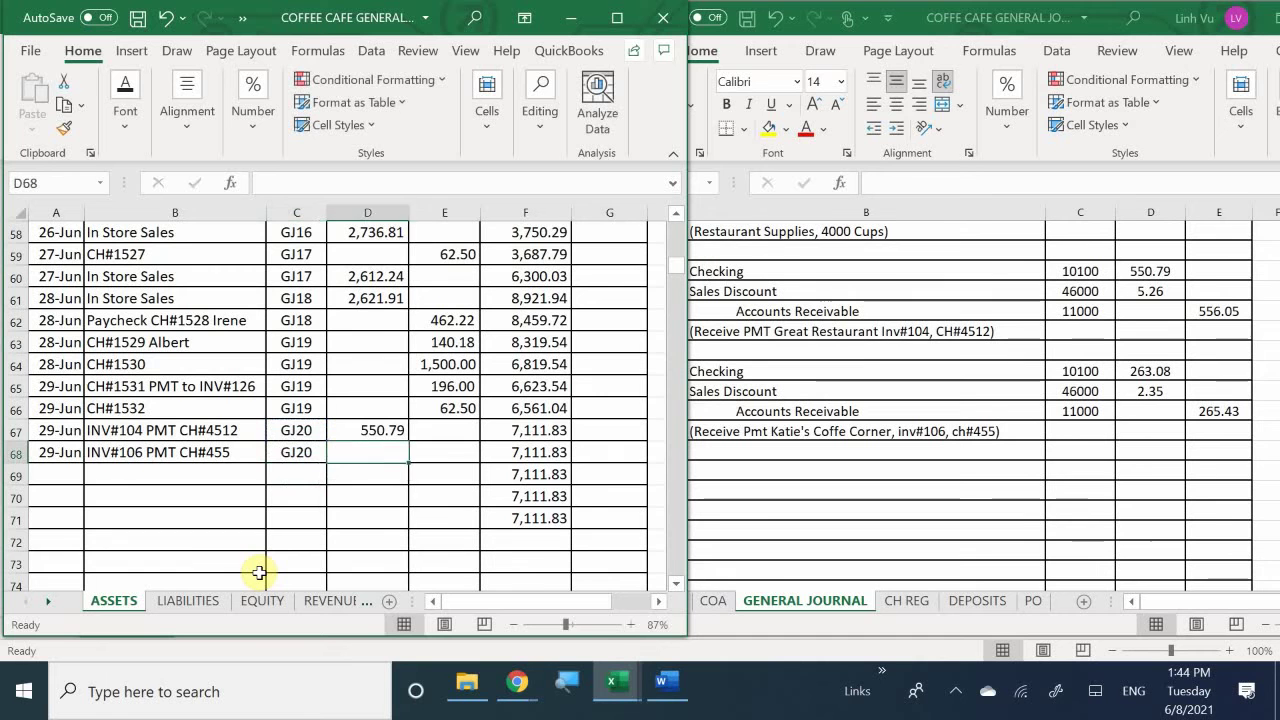
{"action": "key", "text": "Tab"}
{"action": "key", "text": "shift+Tab"}
{"action": "type", "text": "263"}
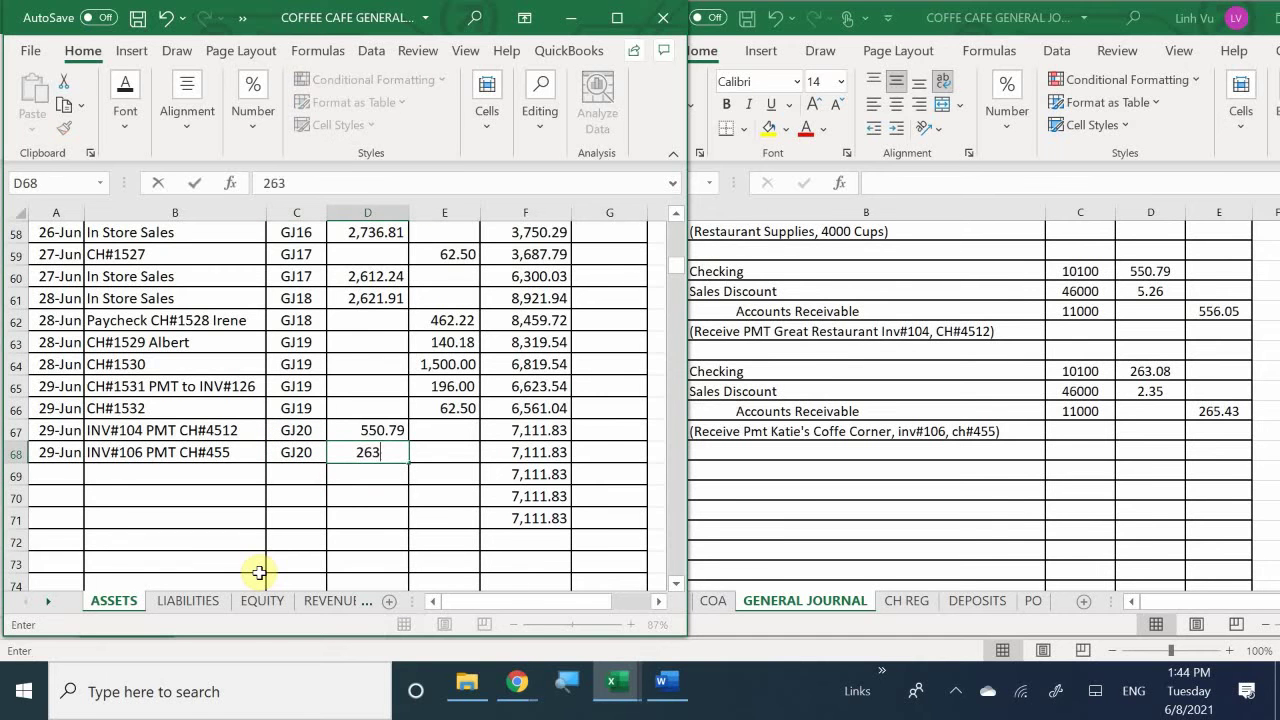
{"action": "type", "text": ".08"}
{"action": "key", "text": "Return"}
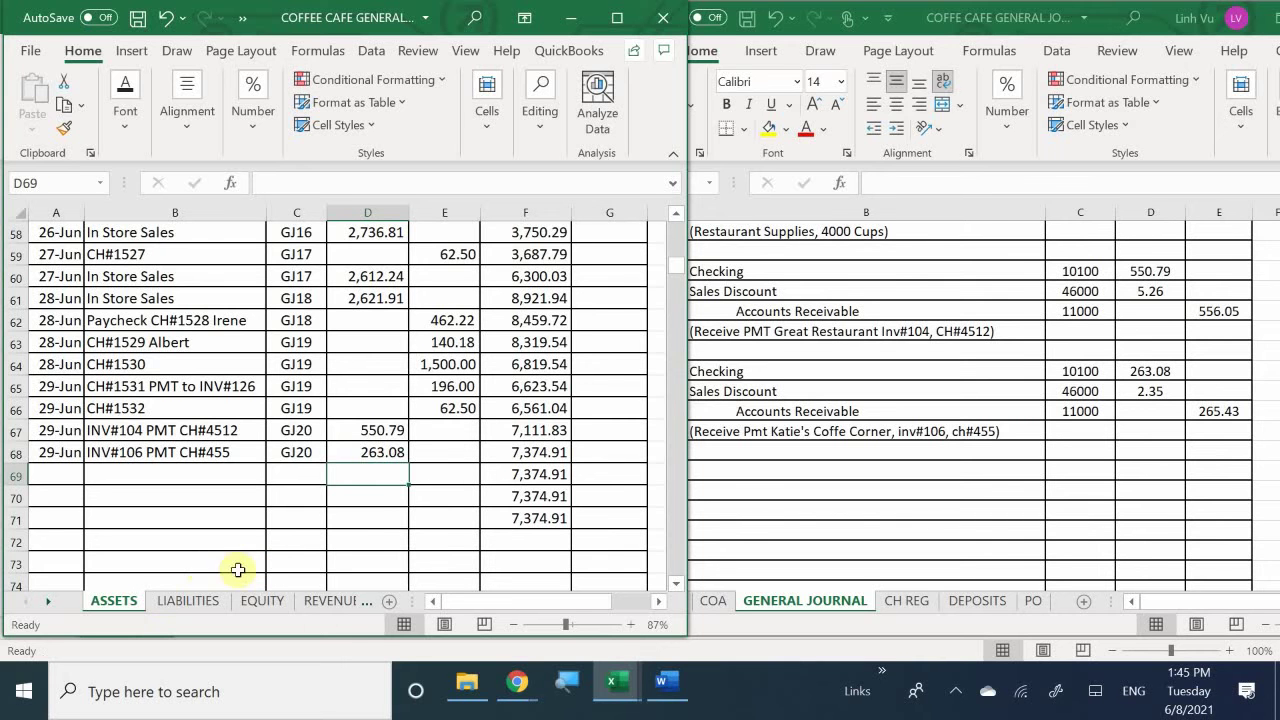
Enter the date 6/29 in A192, the first empty row of the sales discount account on the REVENUES sheet.
{"action": "left_click", "coordinate": [336, 600]}
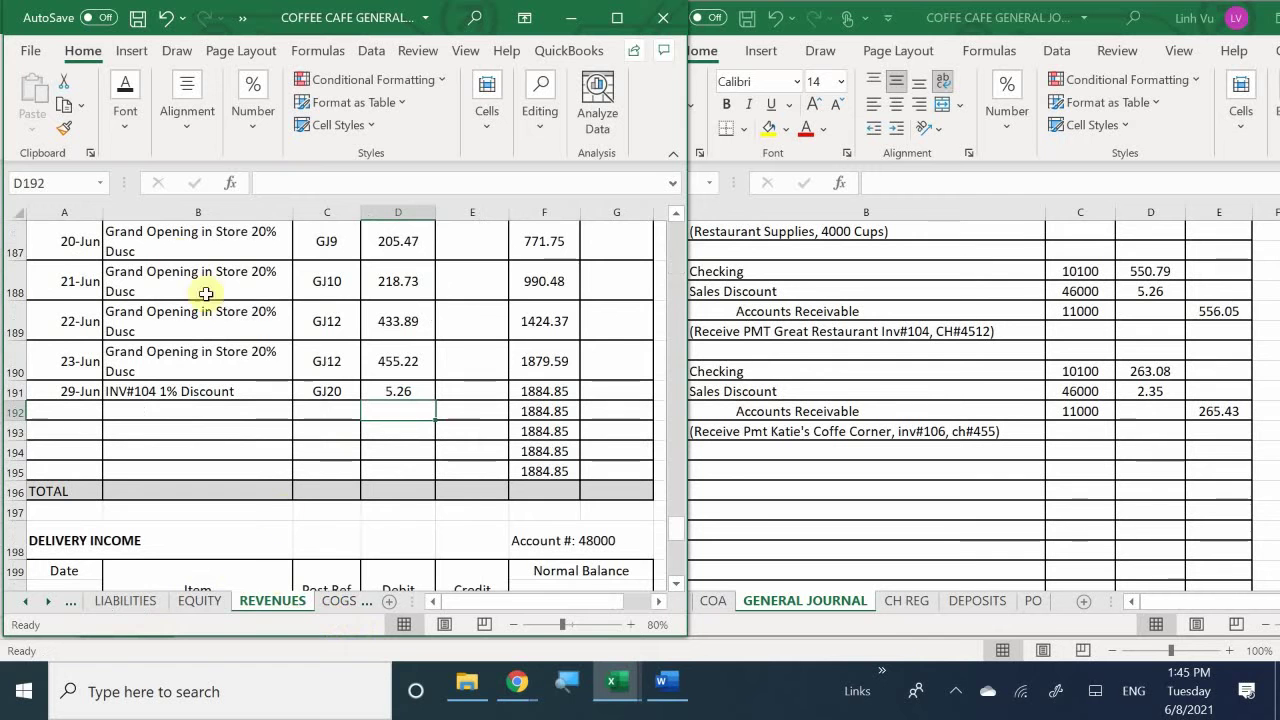
{"action": "left_click", "coordinate": [197, 462]}
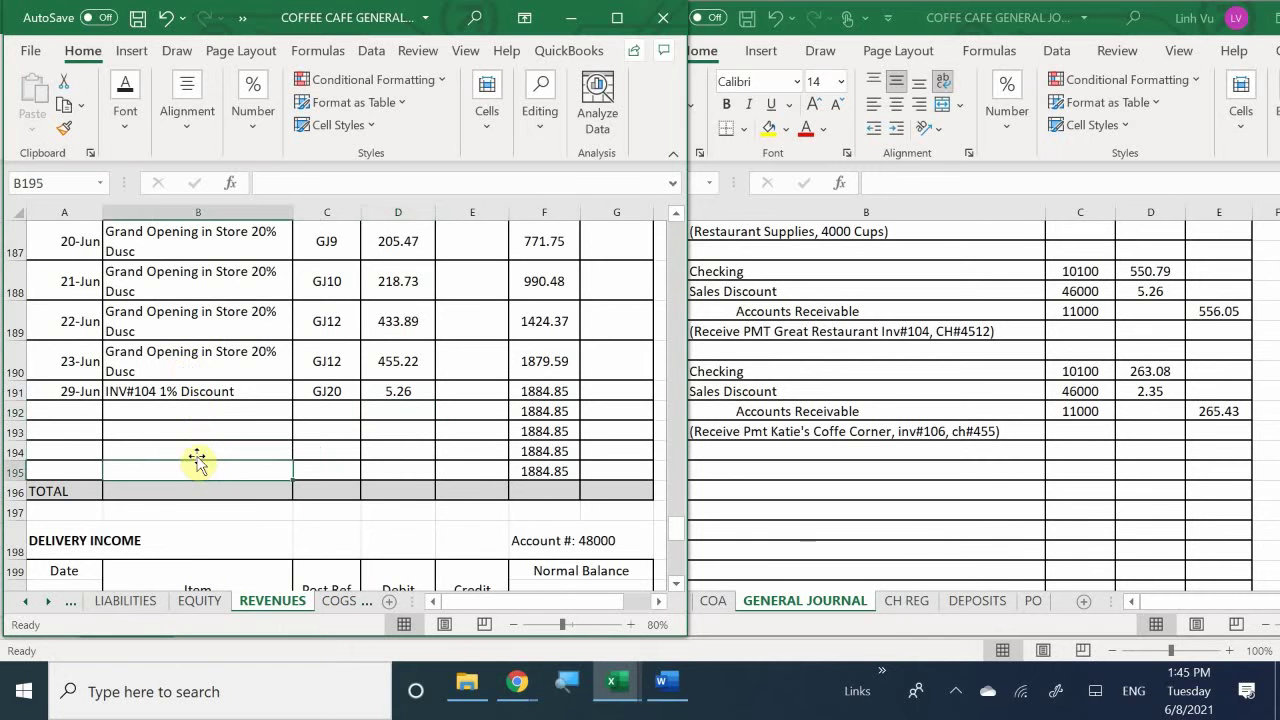
{"action": "scroll", "coordinate": [168, 446], "scroll_direction": "up", "scroll_amount": 1}
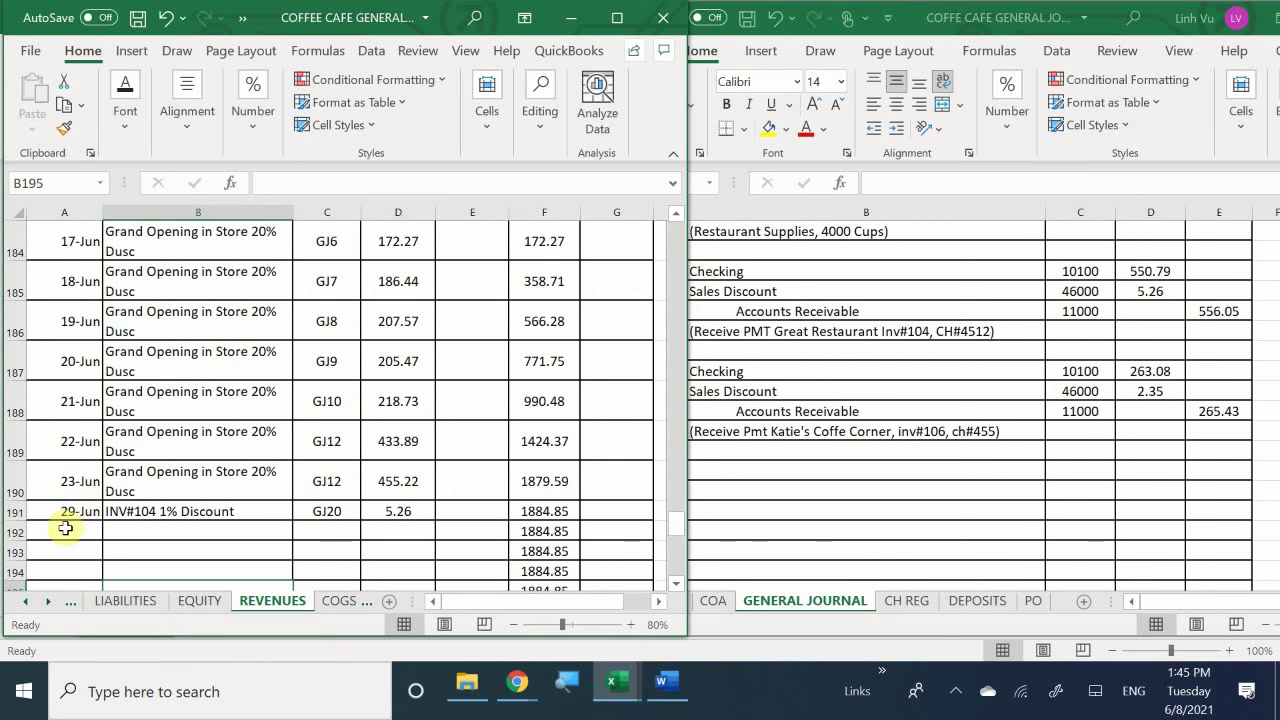
{"action": "left_click", "coordinate": [64, 531]}
{"action": "type", "text": "6"}
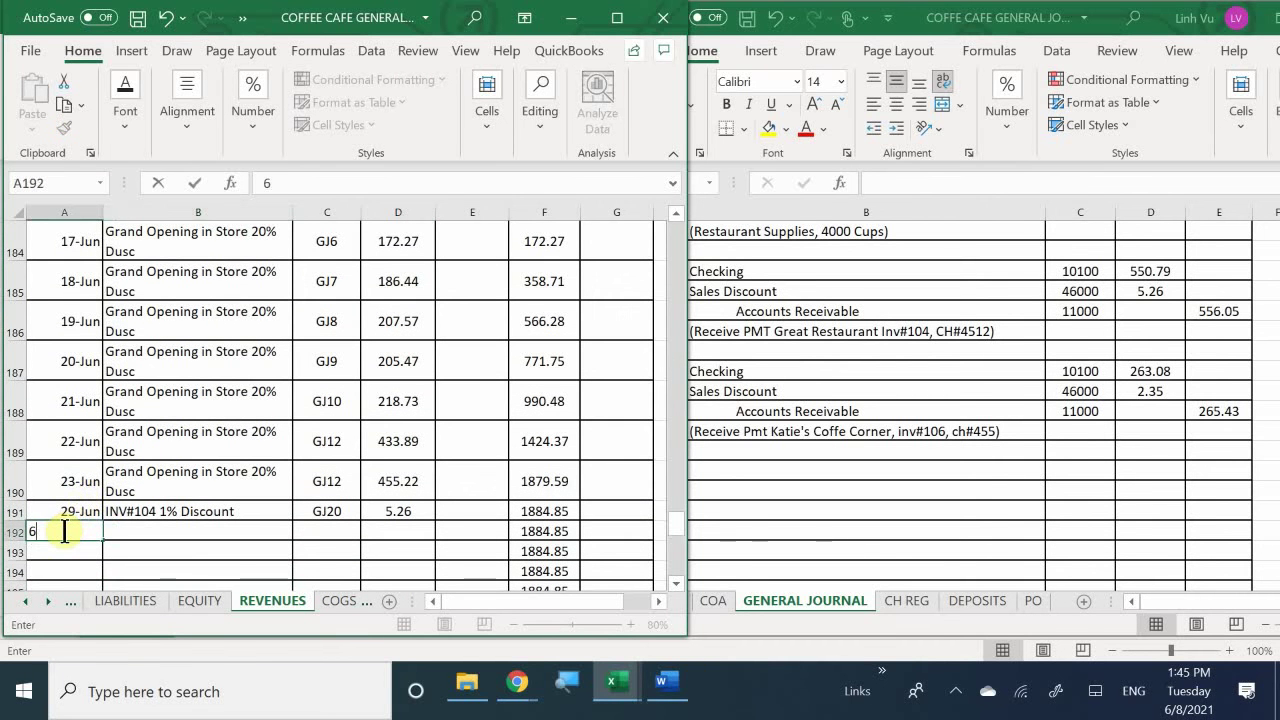
{"action": "type", "text": "/29-Jun"}
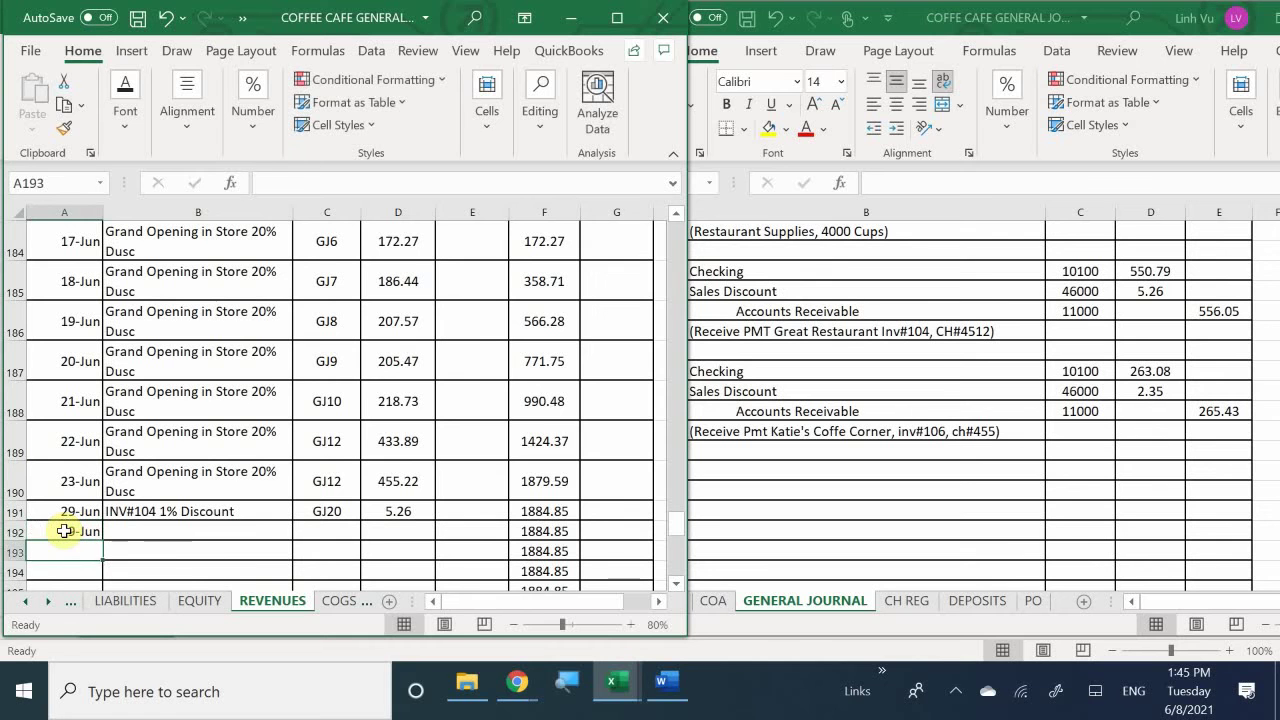
{"action": "key", "text": "Tab"}
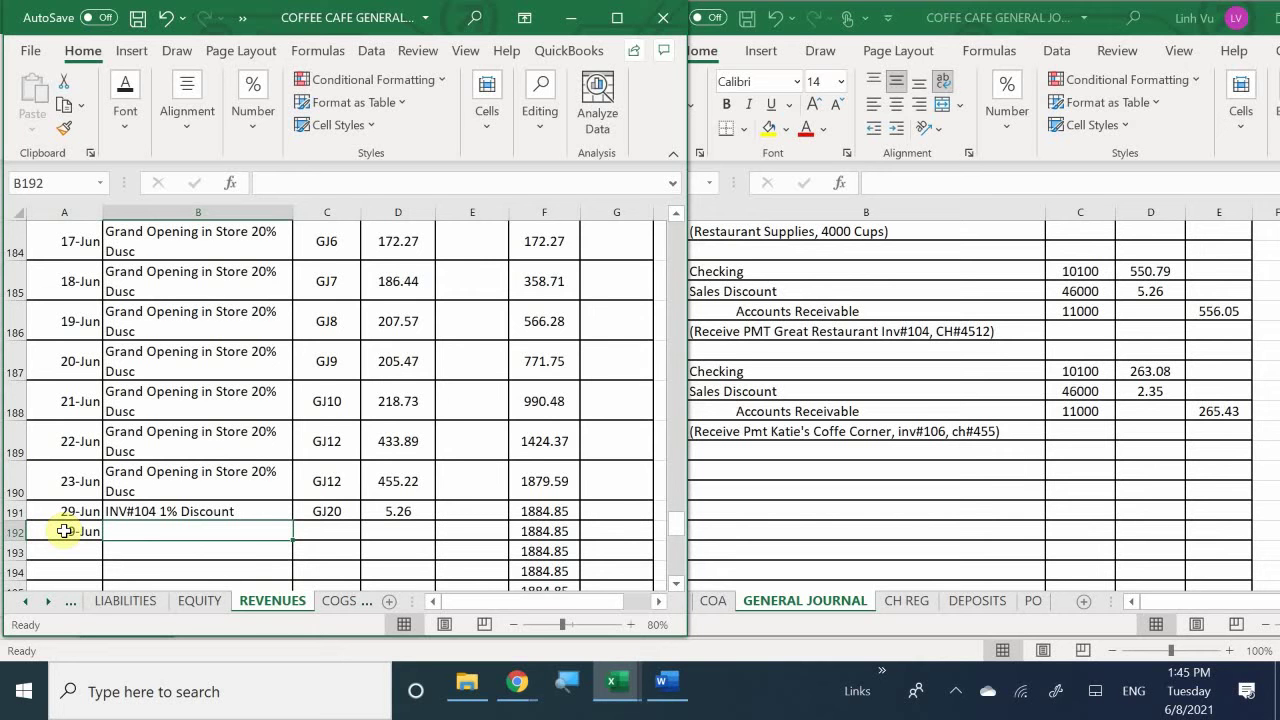
Enter the item description "INV#106 1% Discount" in B192.
{"action": "type", "text": "INV"}
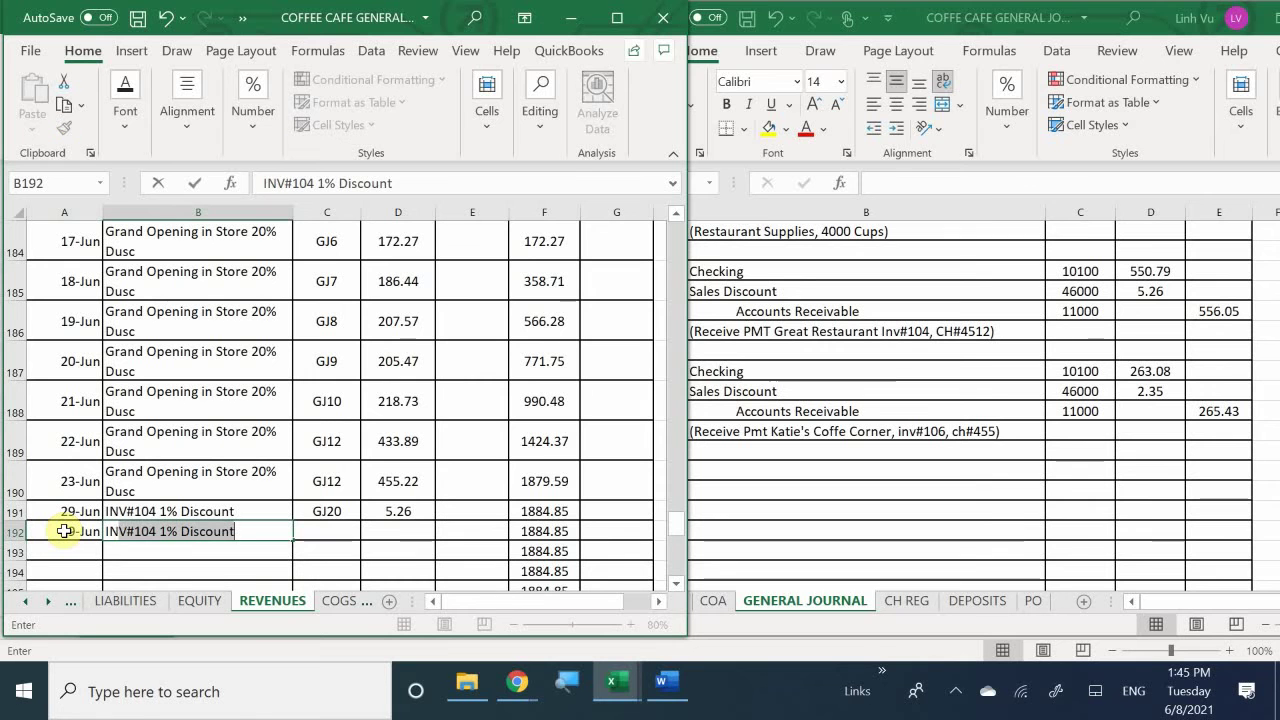
{"action": "type", "text": "#106"}
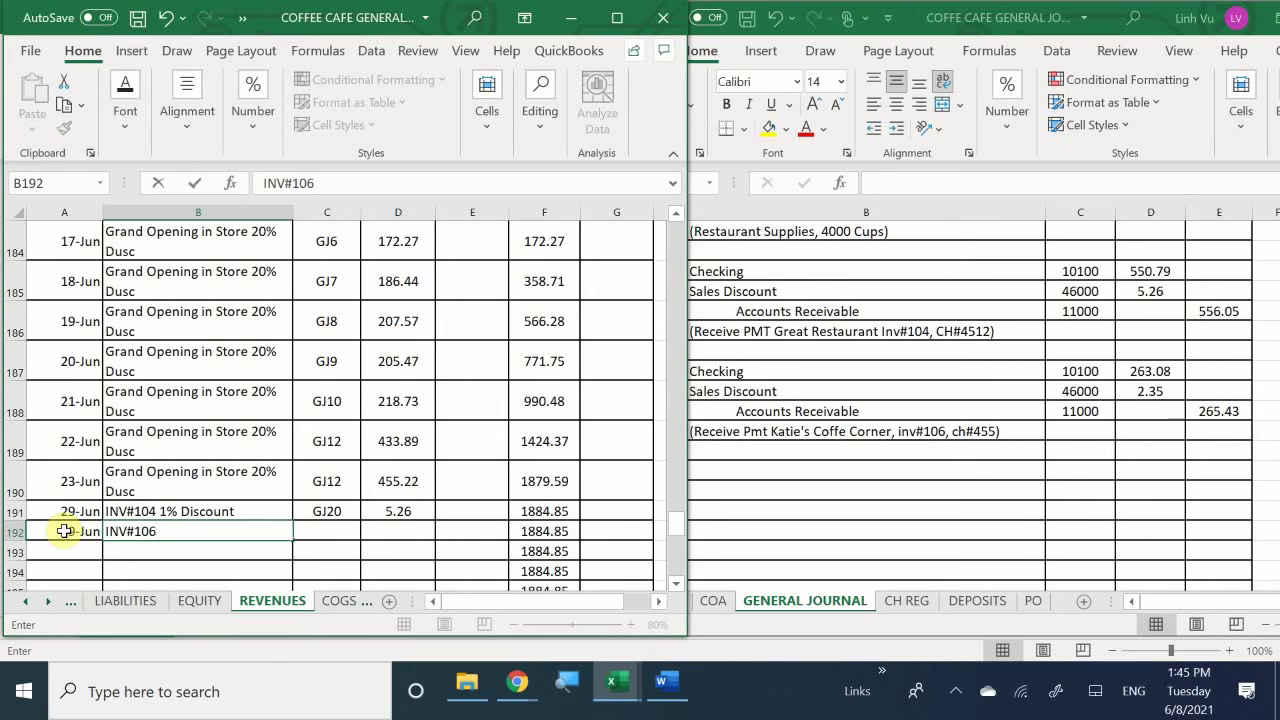
{"action": "type", "text": " 1"}
{"action": "type", "text": "% Discount"}
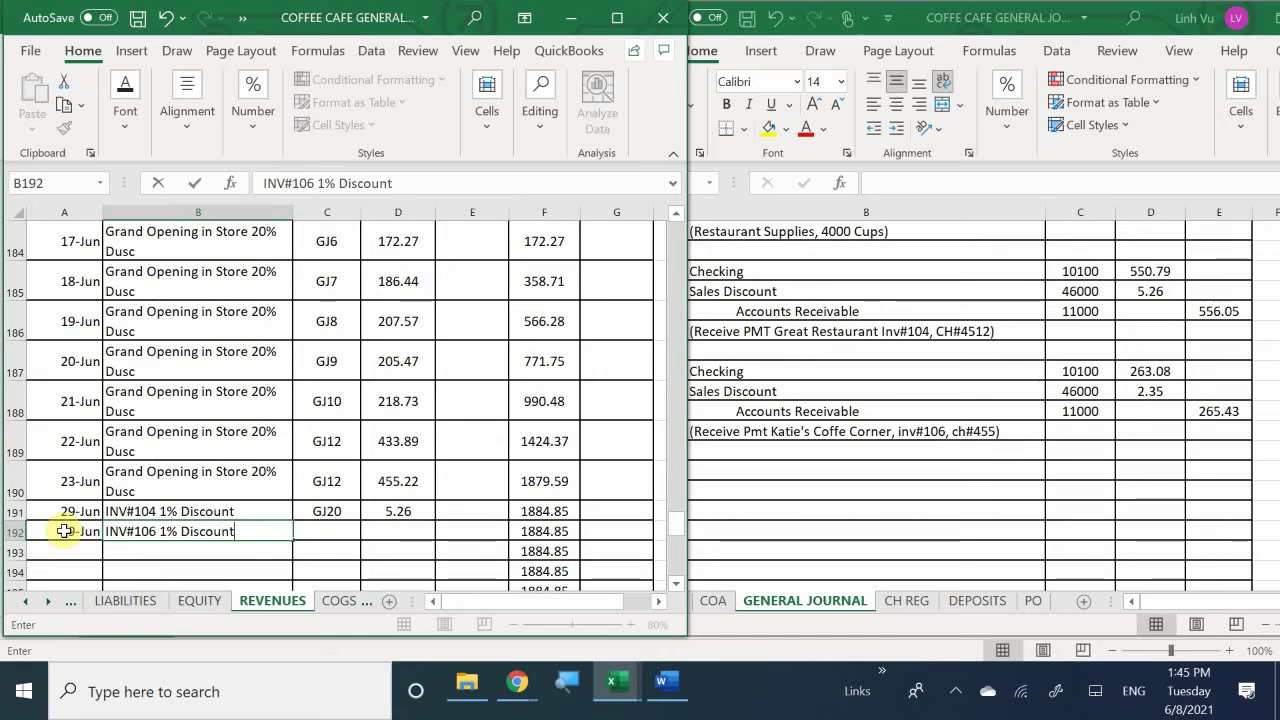
Fill the posting reference in C192 with the formula =C191, and enter the debit 2.35 in D192.
{"action": "key", "text": "Tab"}
{"action": "type", "text": "="}
{"action": "key", "text": "Up"}
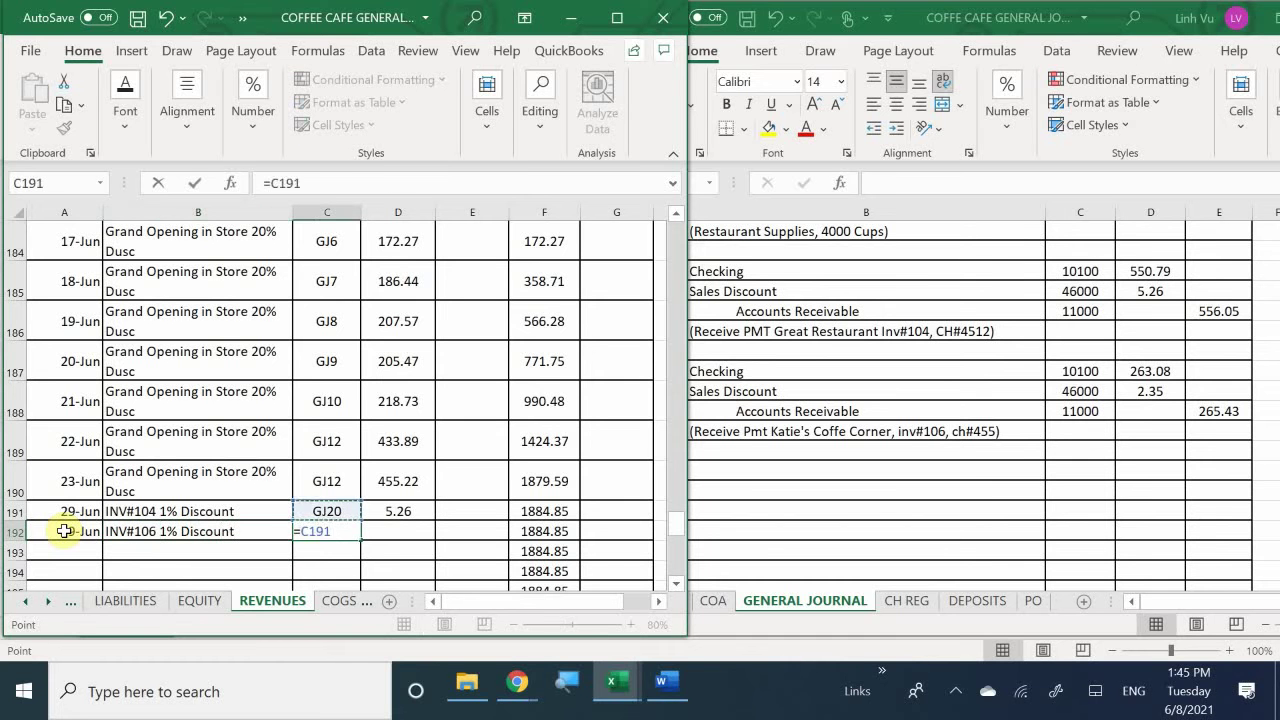
{"action": "key", "text": "Tab"}
{"action": "type", "text": "2.35"}
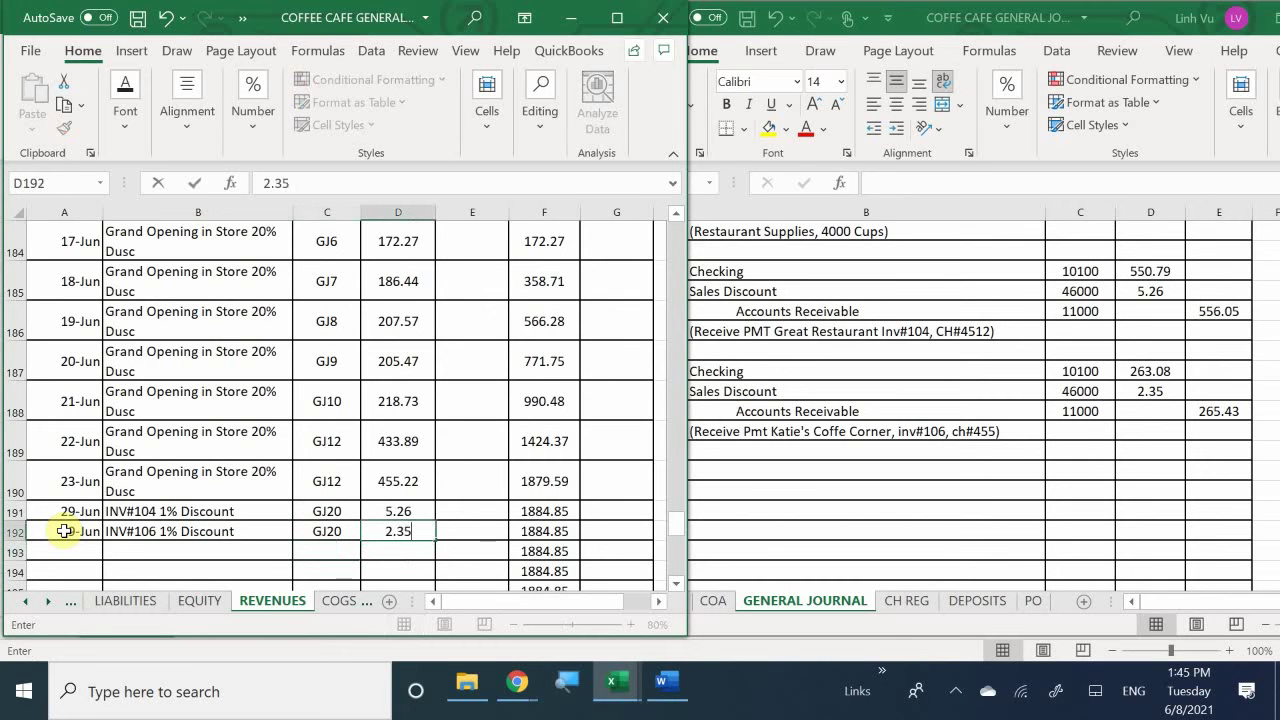
{"action": "key", "text": "Return"}
{"action": "key", "text": "Right"}
{"action": "key", "text": "Right"}
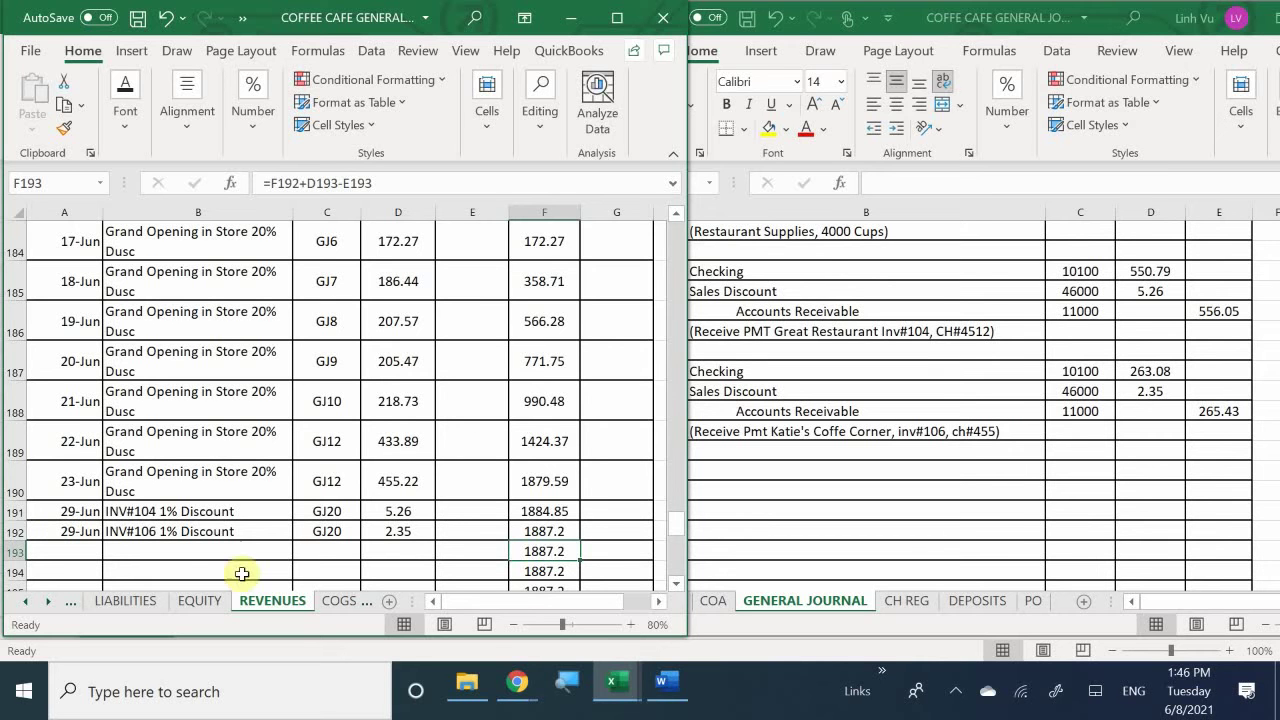
Return to the ASSETS sheet and select A116, the date cell of the first empty row in Accounts Receivable.
{"action": "left_click", "coordinate": [26, 602]}
{"action": "left_click", "coordinate": [103, 603]}
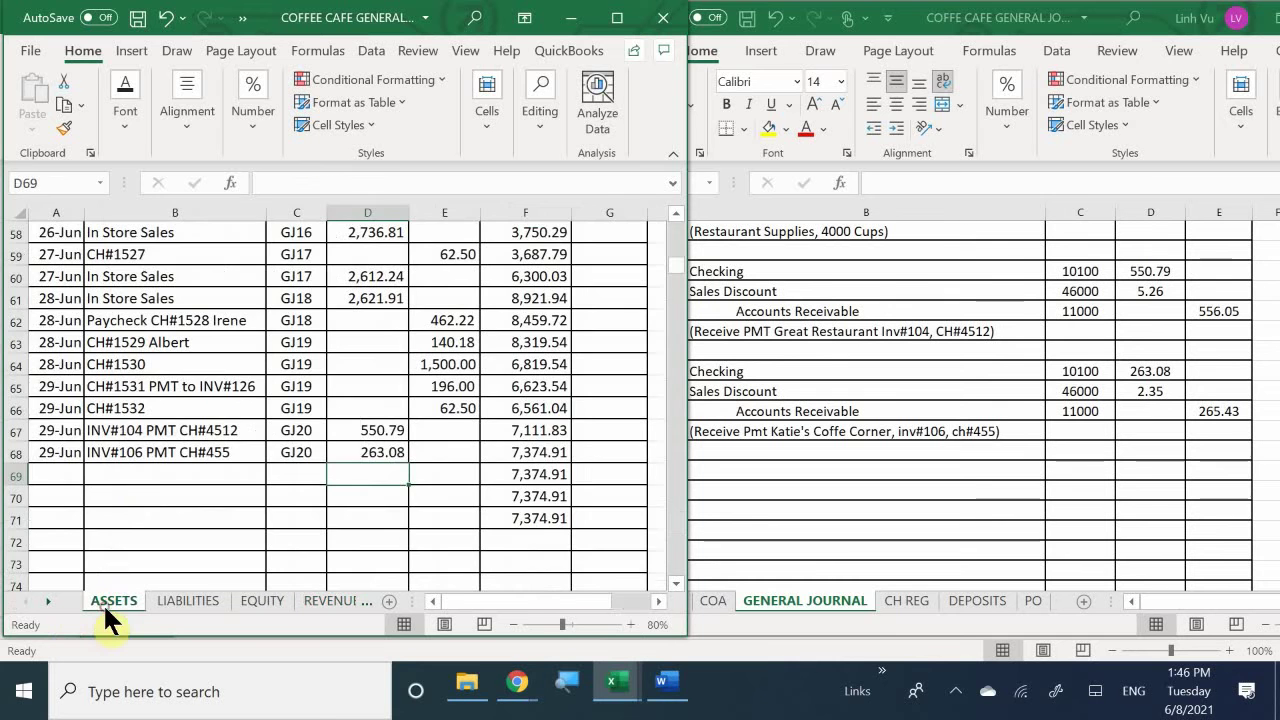
{"action": "left_click", "coordinate": [149, 482]}
{"action": "scroll", "coordinate": [149, 485], "scroll_direction": "down", "scroll_amount": 9}
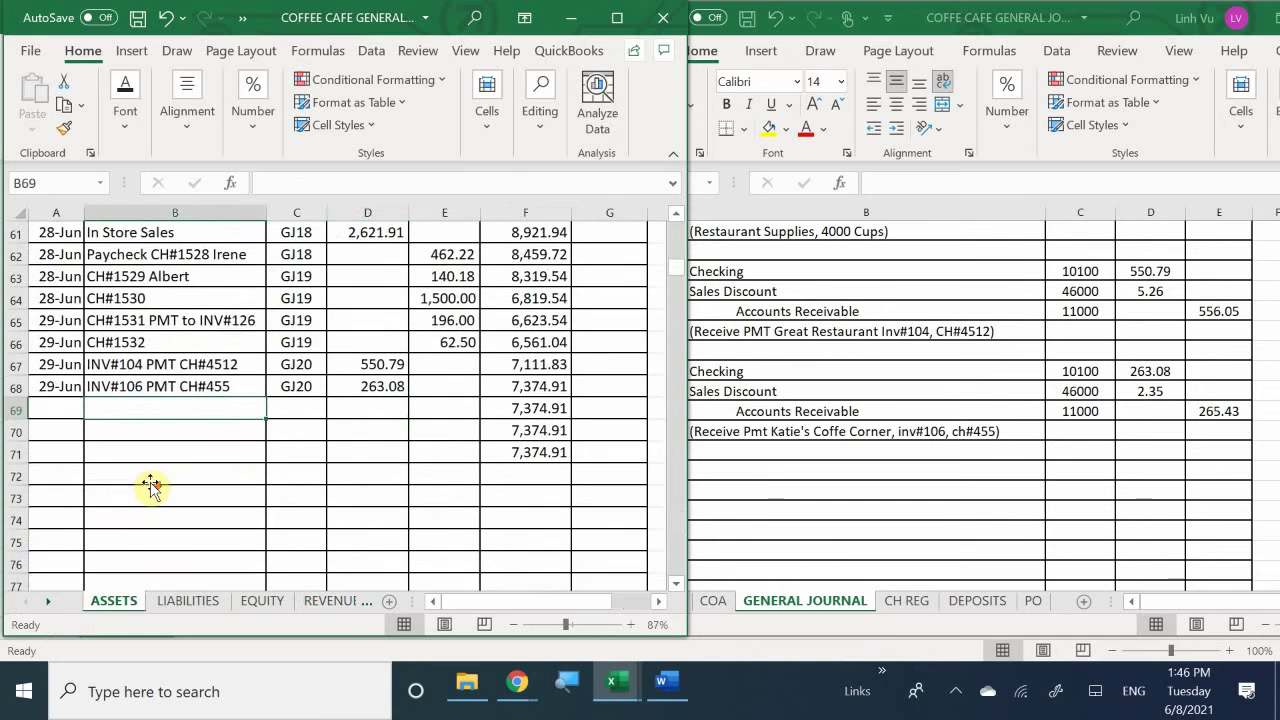
{"action": "scroll", "coordinate": [149, 485], "scroll_direction": "down", "scroll_amount": 7}
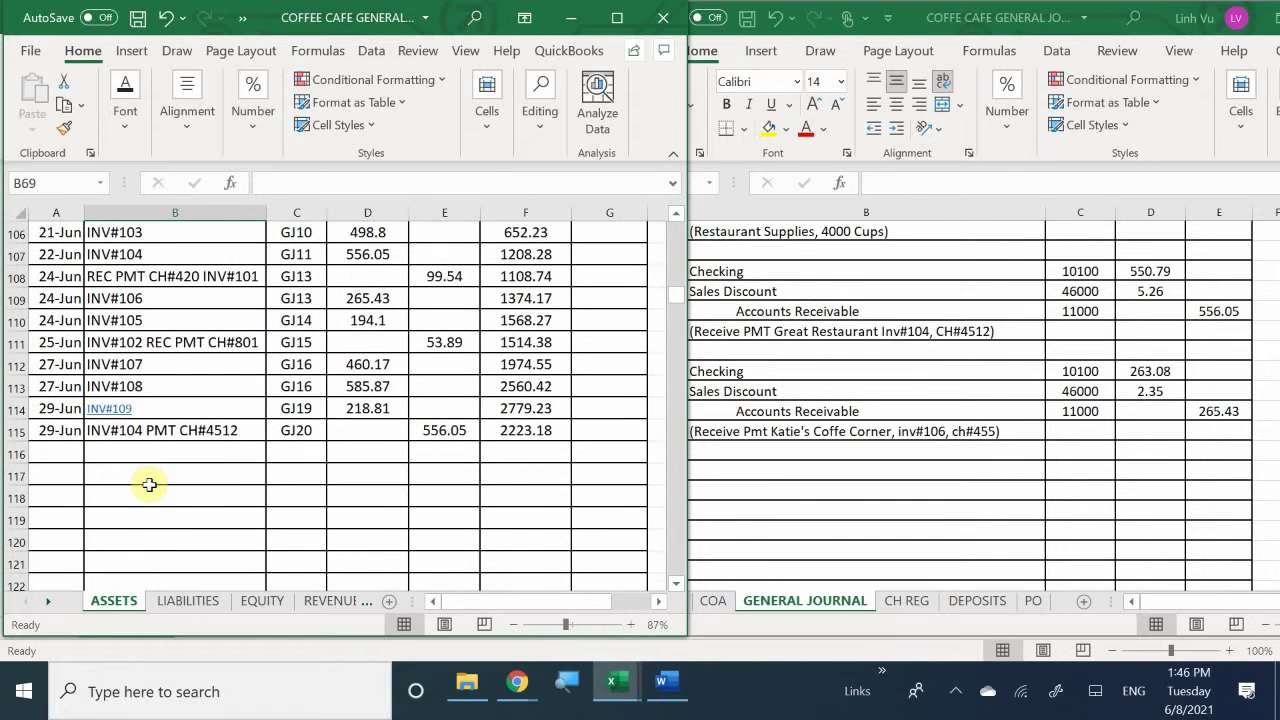
{"action": "left_click", "coordinate": [58, 452]}
{"action": "type", "text": "9"}
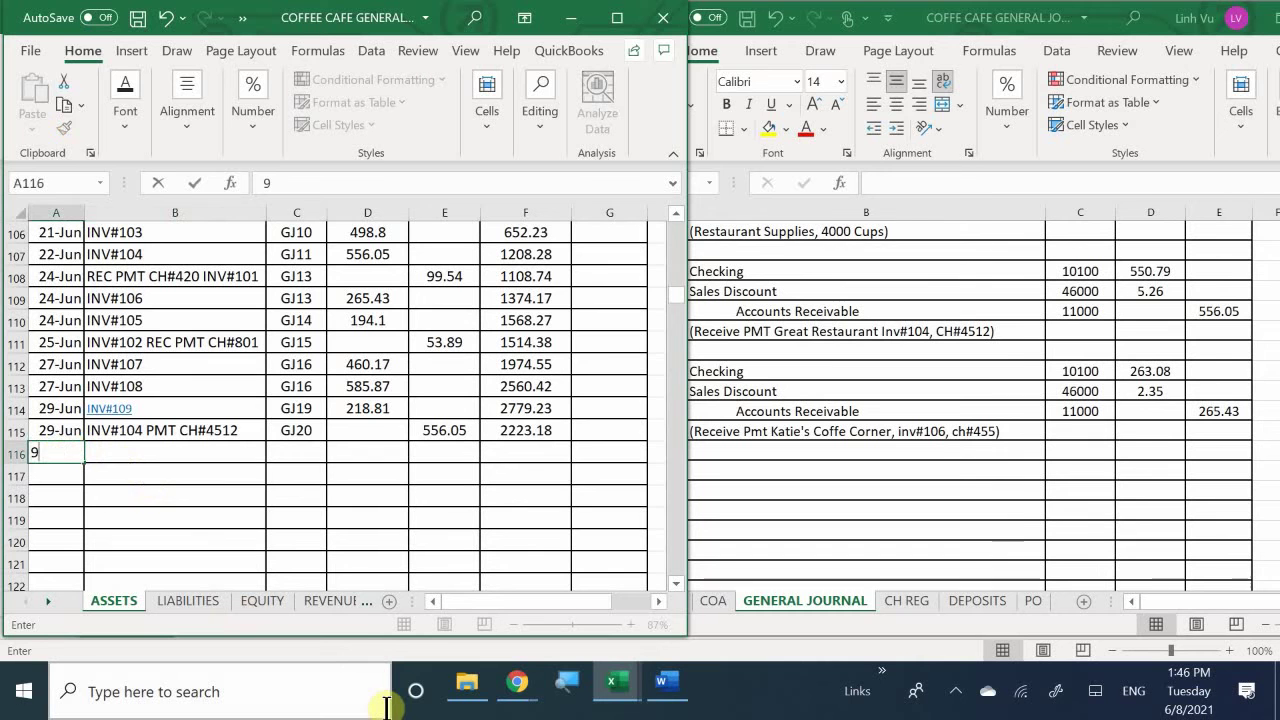
{"action": "key", "text": "XF86AudioLowerVolume"}
{"action": "type", "text": "/5*"}
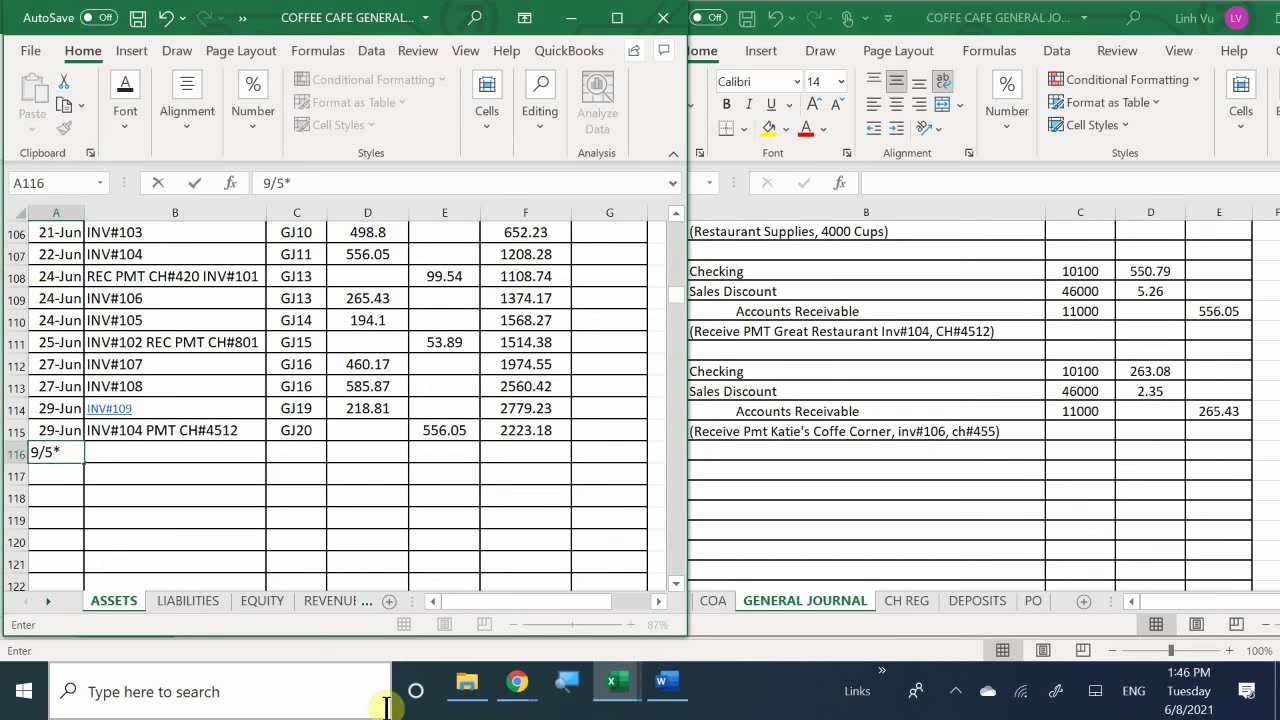
{"action": "key", "text": "BackSpace"}
{"action": "key", "text": "BackSpace"}
{"action": "key", "text": "BackSpace"}
{"action": "key", "text": "BackSpace"}
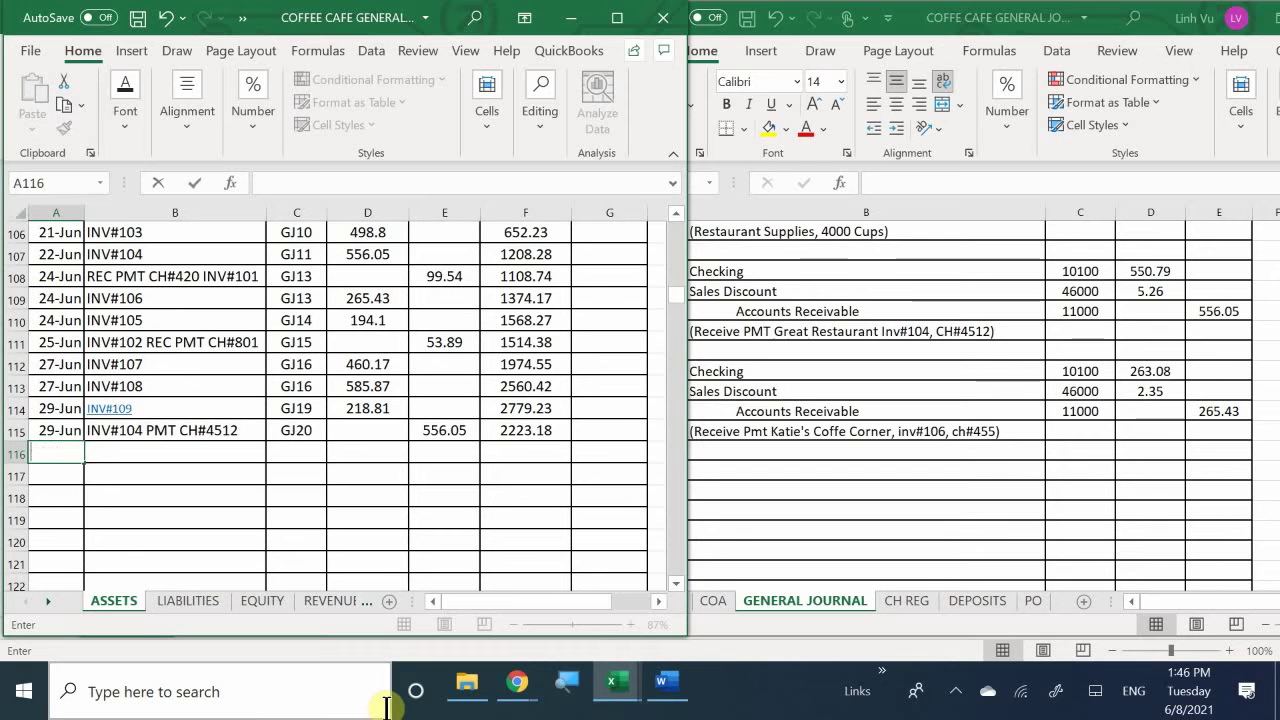
Enter the date 6/29 in A116 of the Accounts Receivable account.
{"action": "type", "text": "6/29"}
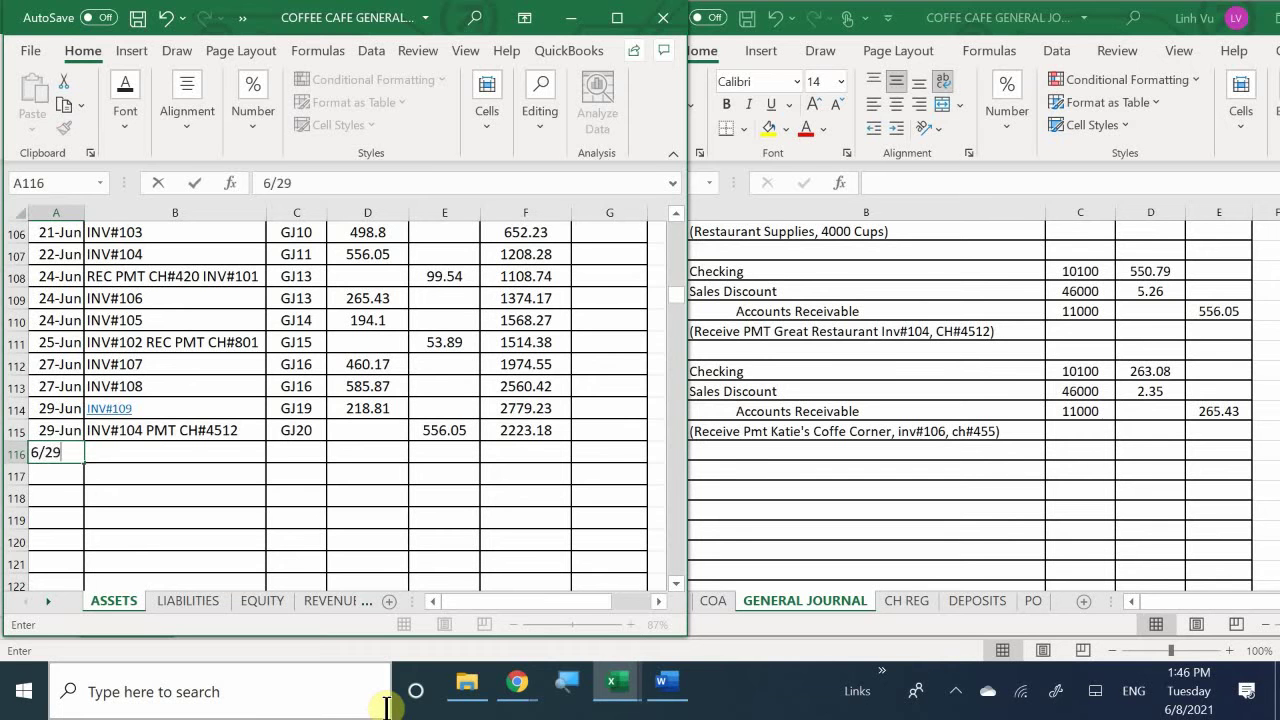
{"action": "key", "text": "Return"}
{"action": "key", "text": "Up"}
{"action": "key", "text": "Right"}
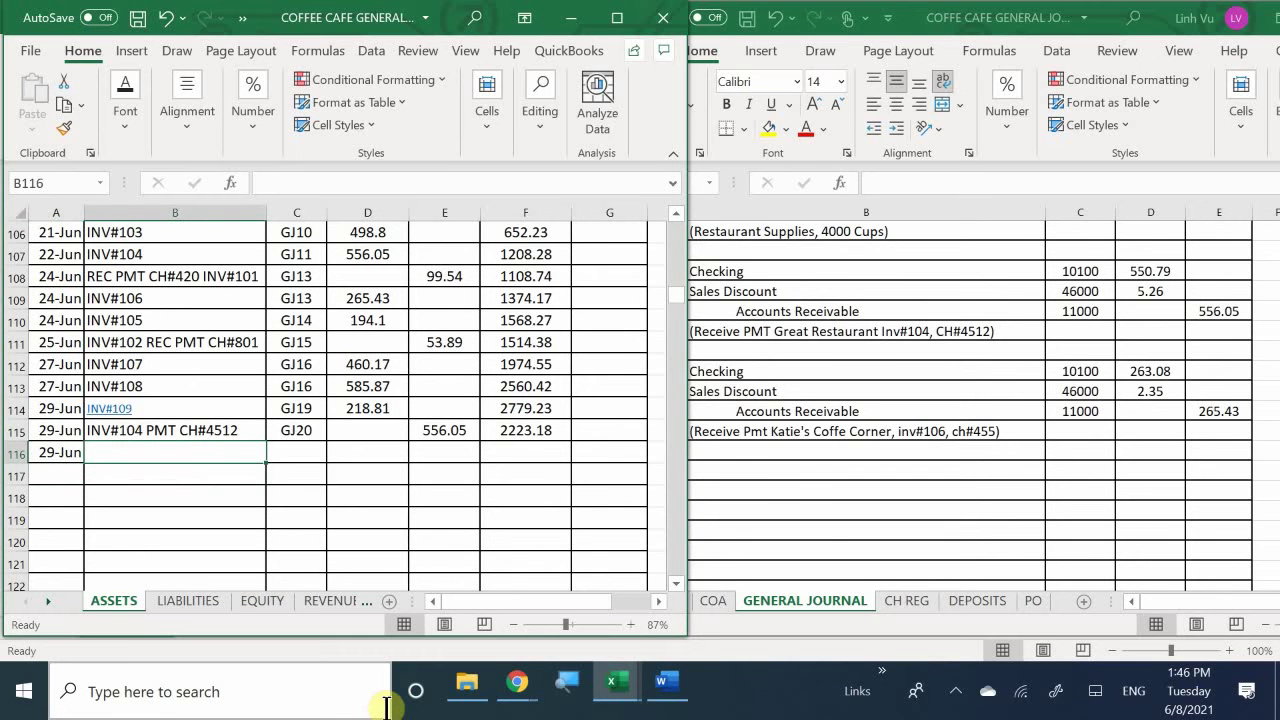
Enter the item description "INV#106 PMT CH#455" in B116 of the Accounts Receivable account.
{"action": "type", "text": "INV#106"}
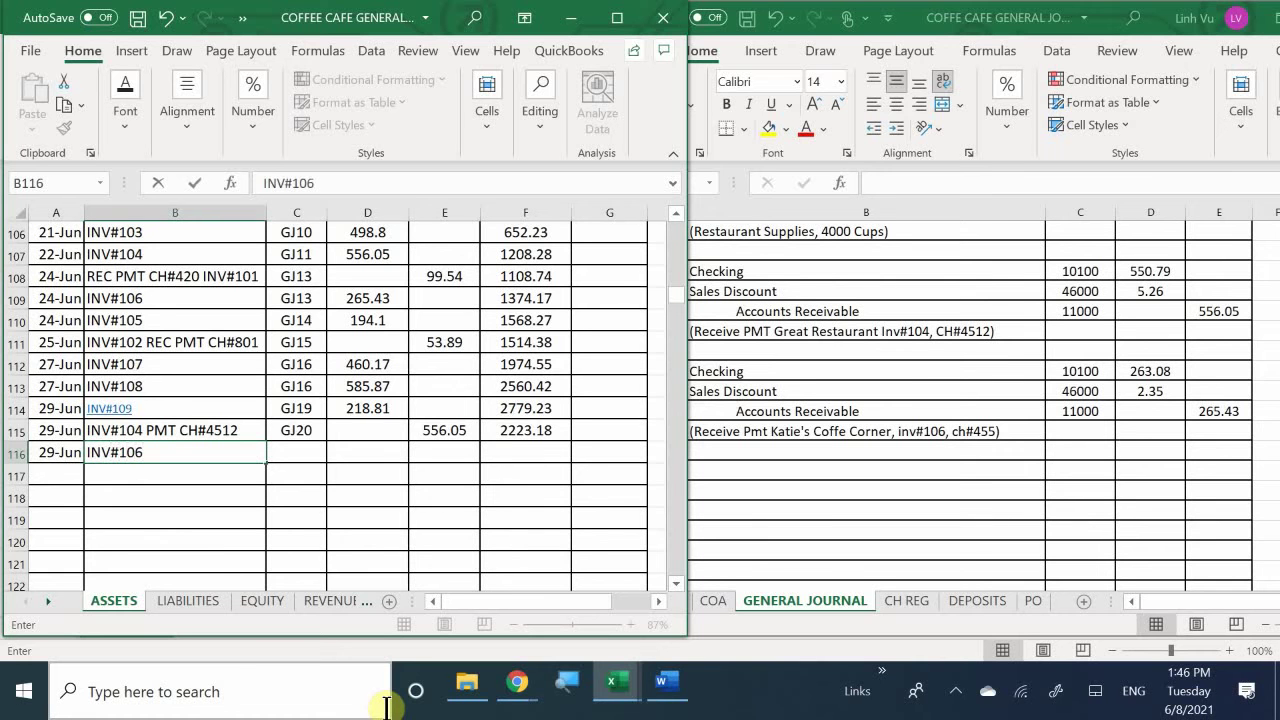
{"action": "type", "text": " PMT CH$5"}
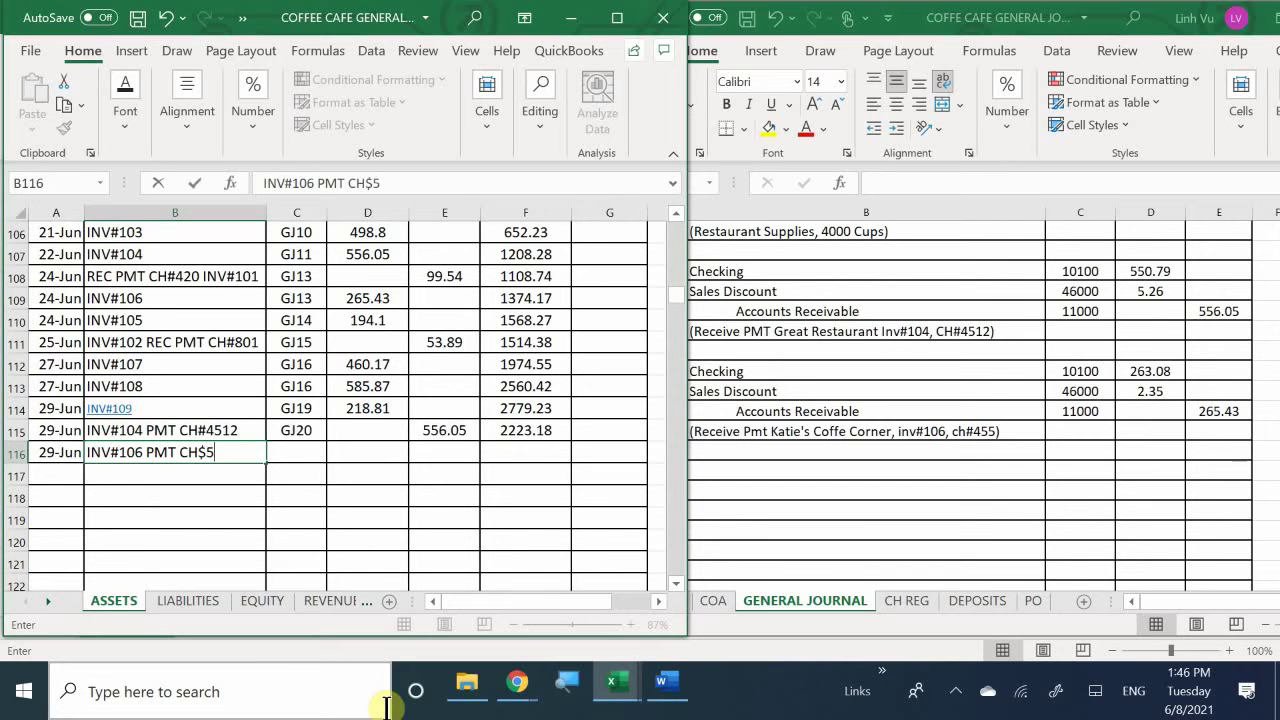
{"action": "key", "text": "BackSpace"}
{"action": "type", "text": "44"}
{"action": "key", "text": "BackSpace"}
{"action": "type", "text": "5"}
{"action": "key", "text": "BackSpace"}
{"action": "key", "text": "BackSpace"}
{"action": "key", "text": "BackSpace"}
{"action": "type", "text": "#45"}
{"action": "type", "text": "55"}
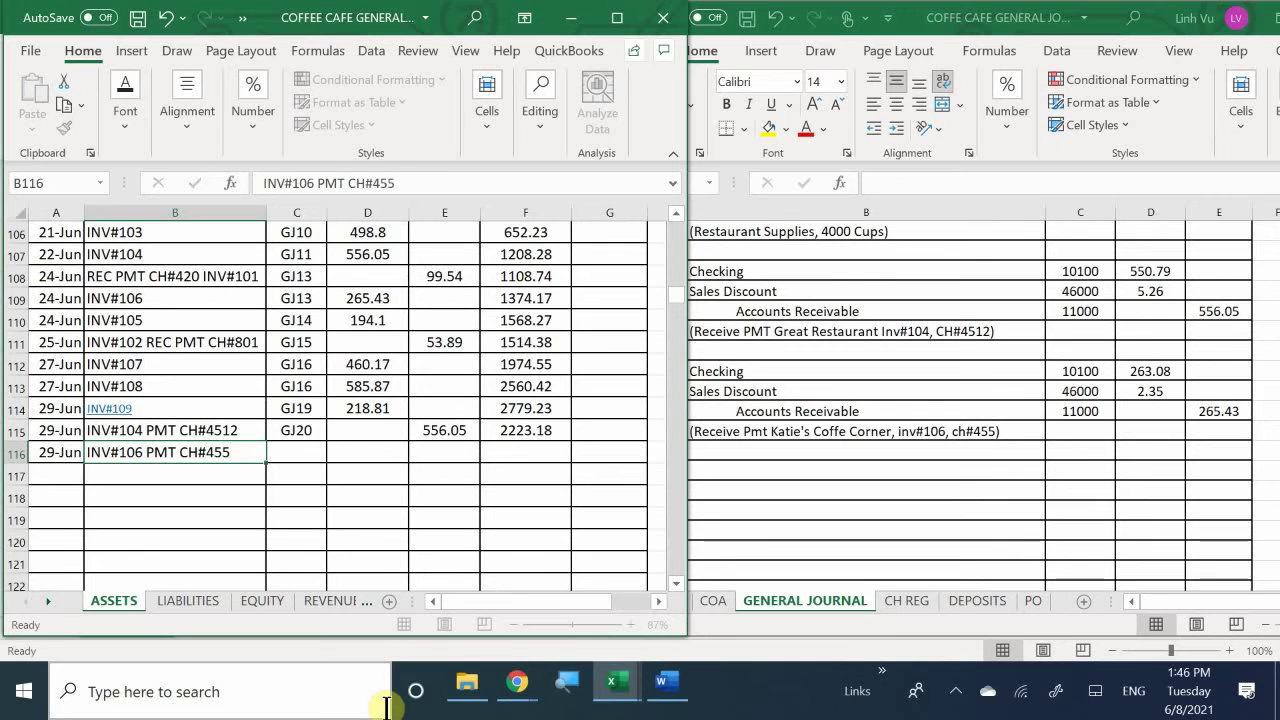
Fill the posting reference in C116 with the formula =C115, and select the row's credit cell E116.
{"action": "key", "text": "Tab"}
{"action": "type", "text": "="}
{"action": "key", "text": "Up"}
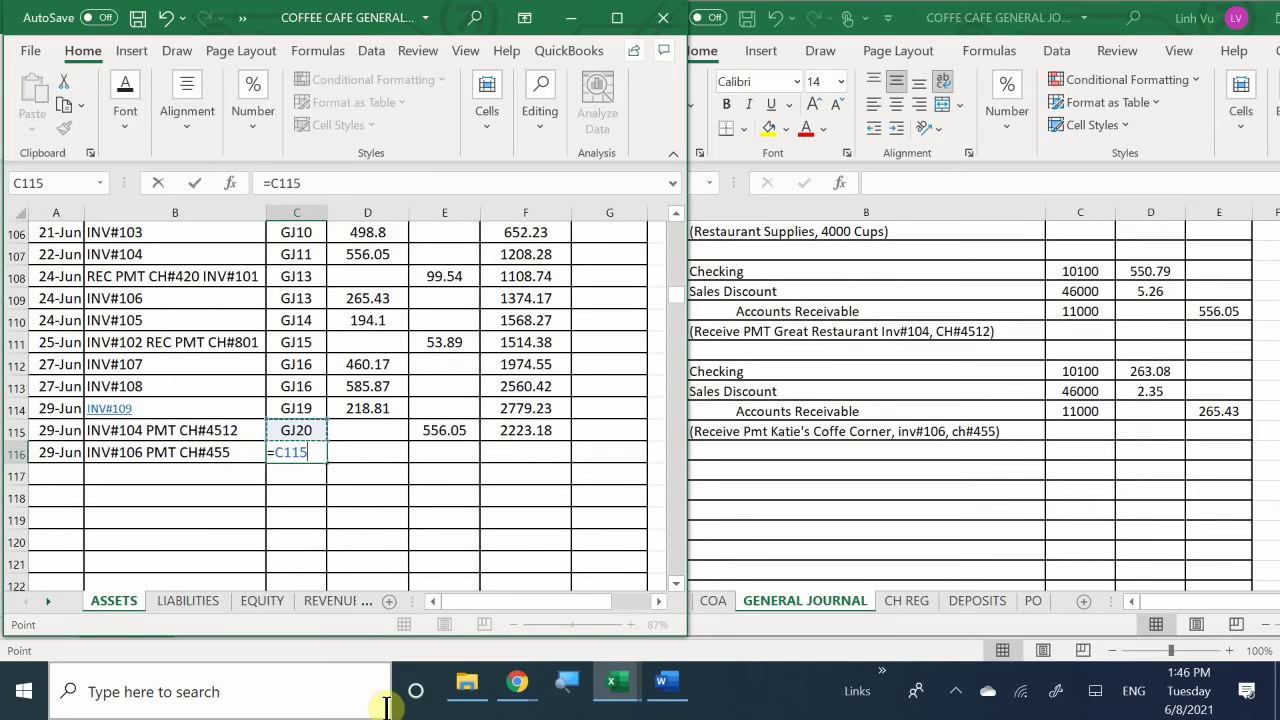
{"action": "key", "text": "Return"}
{"action": "key", "text": "Up"}
{"action": "key", "text": "Right"}
{"action": "key", "text": "Right"}
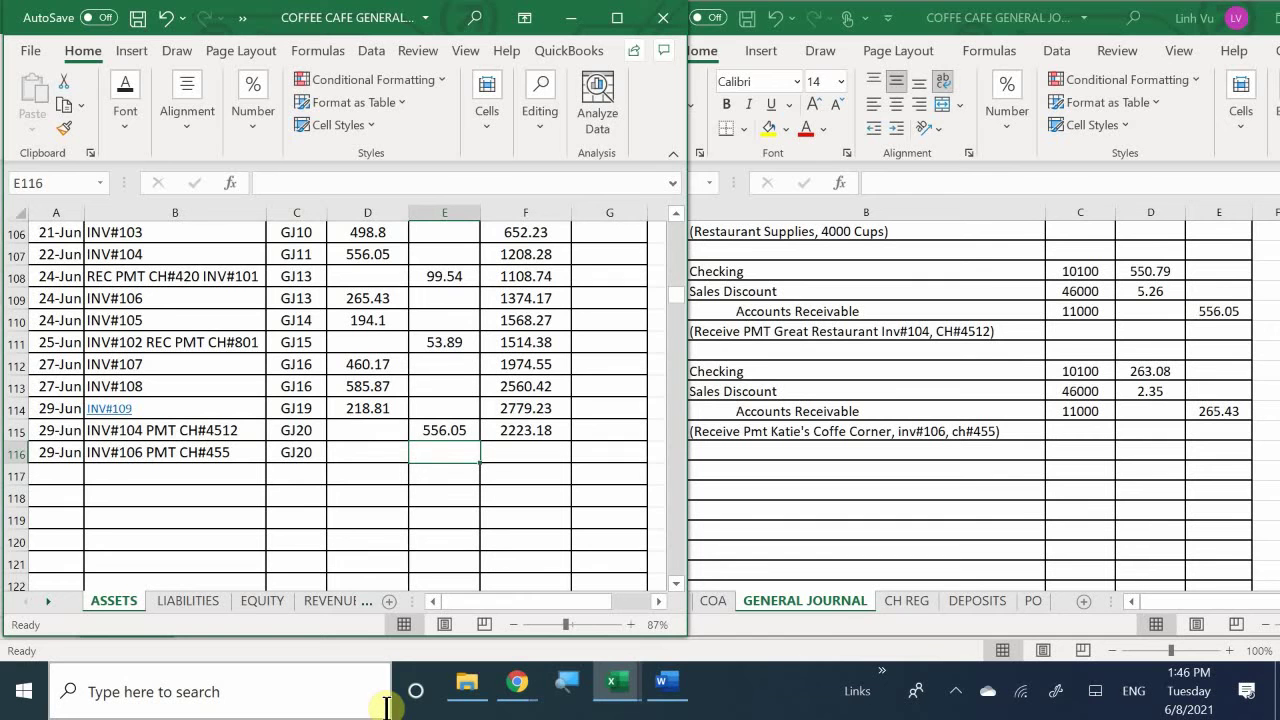
Enter the credit amount 265.43 in E116 and extend the running balance formula from F115 down to F116.
{"action": "type", "text": "263."}
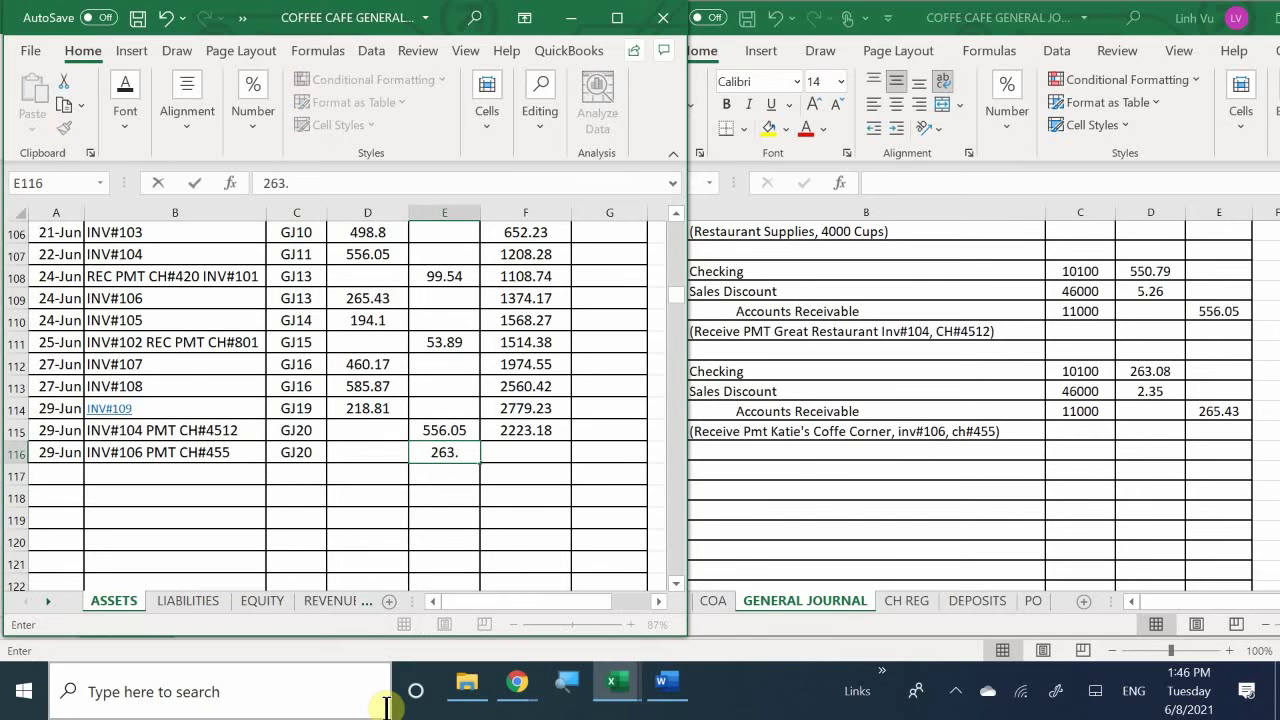
{"action": "key", "text": "BackSpace"}
{"action": "key", "text": "BackSpace"}
{"action": "type", "text": "5.43"}
{"action": "key", "text": "Return"}
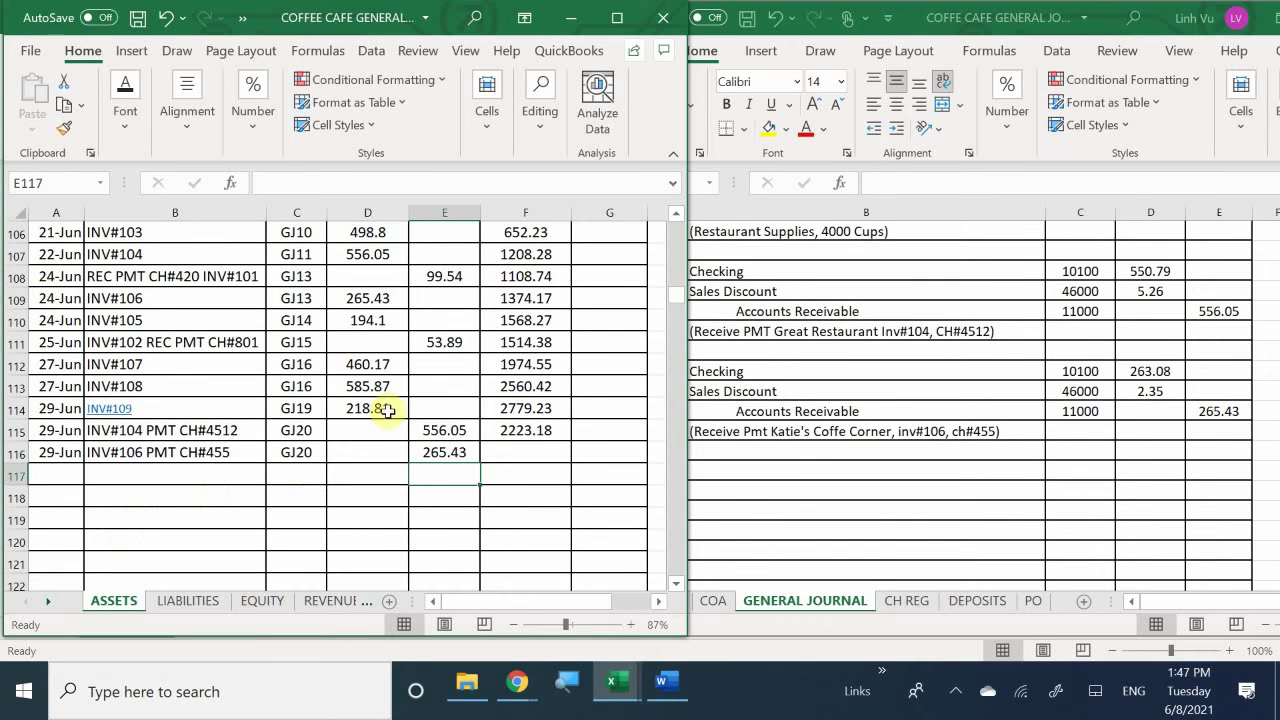
{"action": "left_click", "coordinate": [533, 432]}
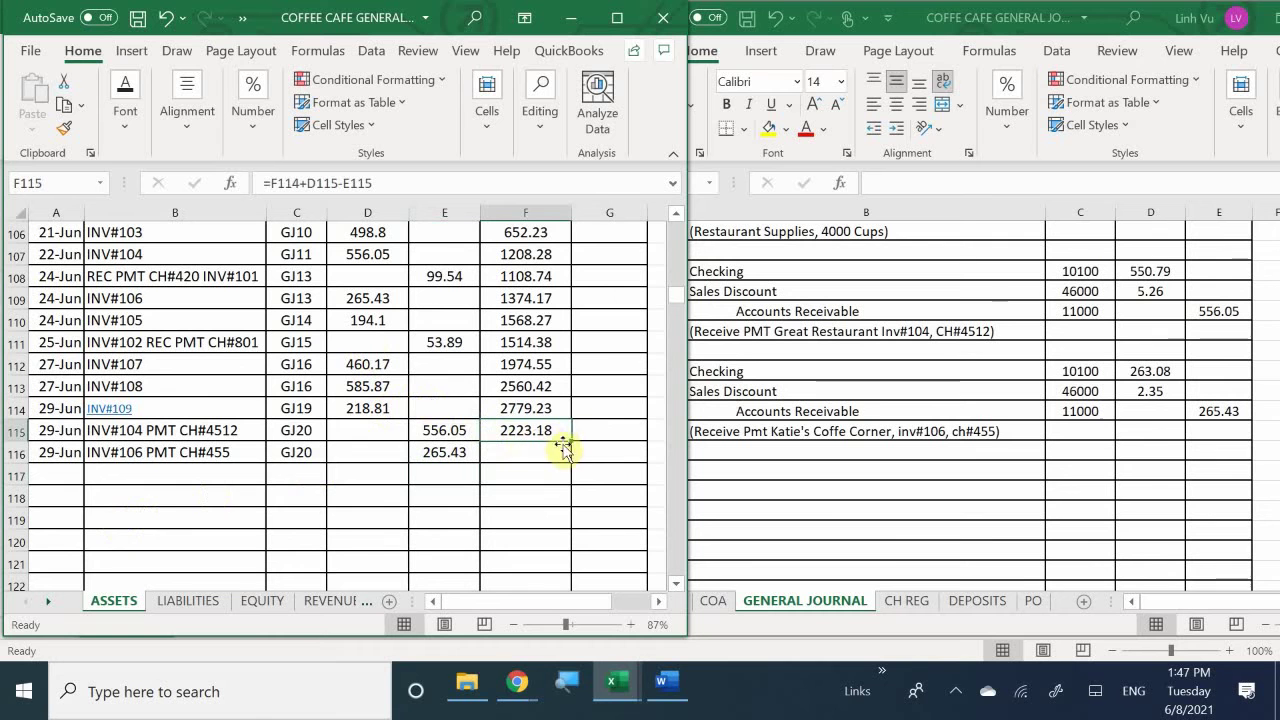
{"action": "left_click_drag", "start_coordinate": [571, 443], "coordinate": [563, 480]}
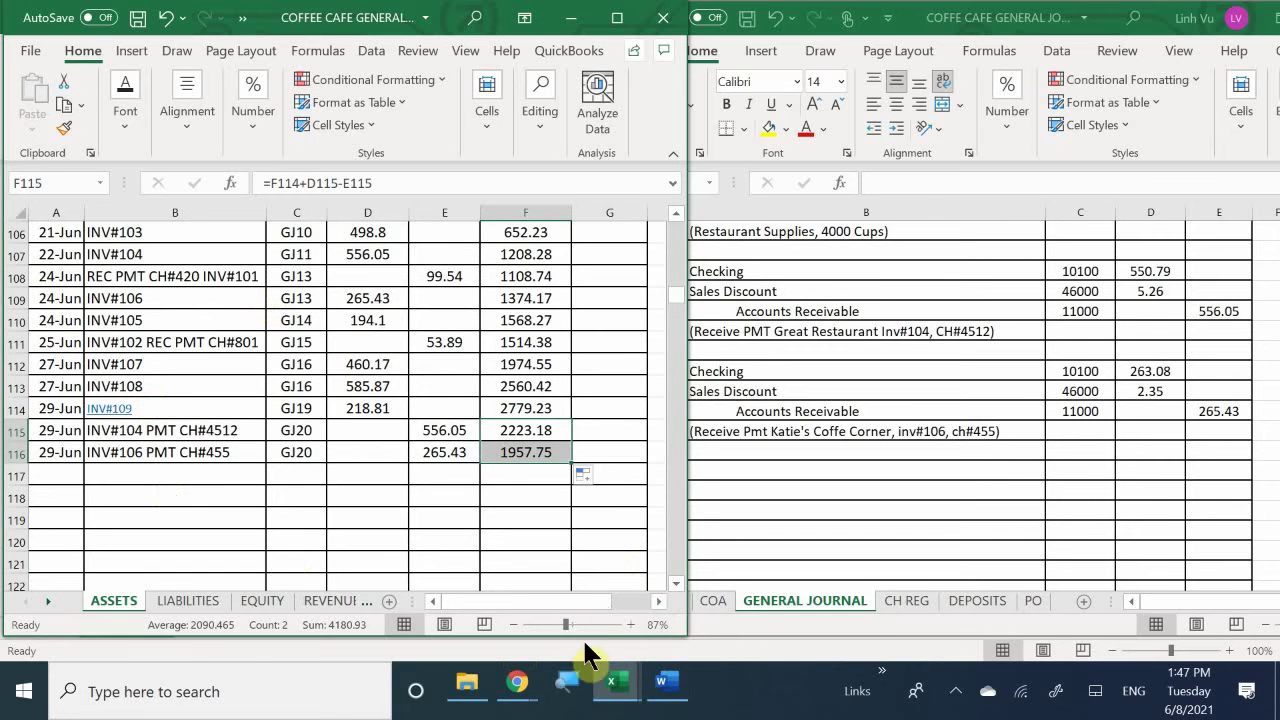
Check the Katie's Coffee Corner account in the subsidiary ledger workbook and the payment's entry in the general journal workbook.
{"action": "left_click", "coordinate": [616, 683]}
{"action": "left_click", "coordinate": [614, 605]}
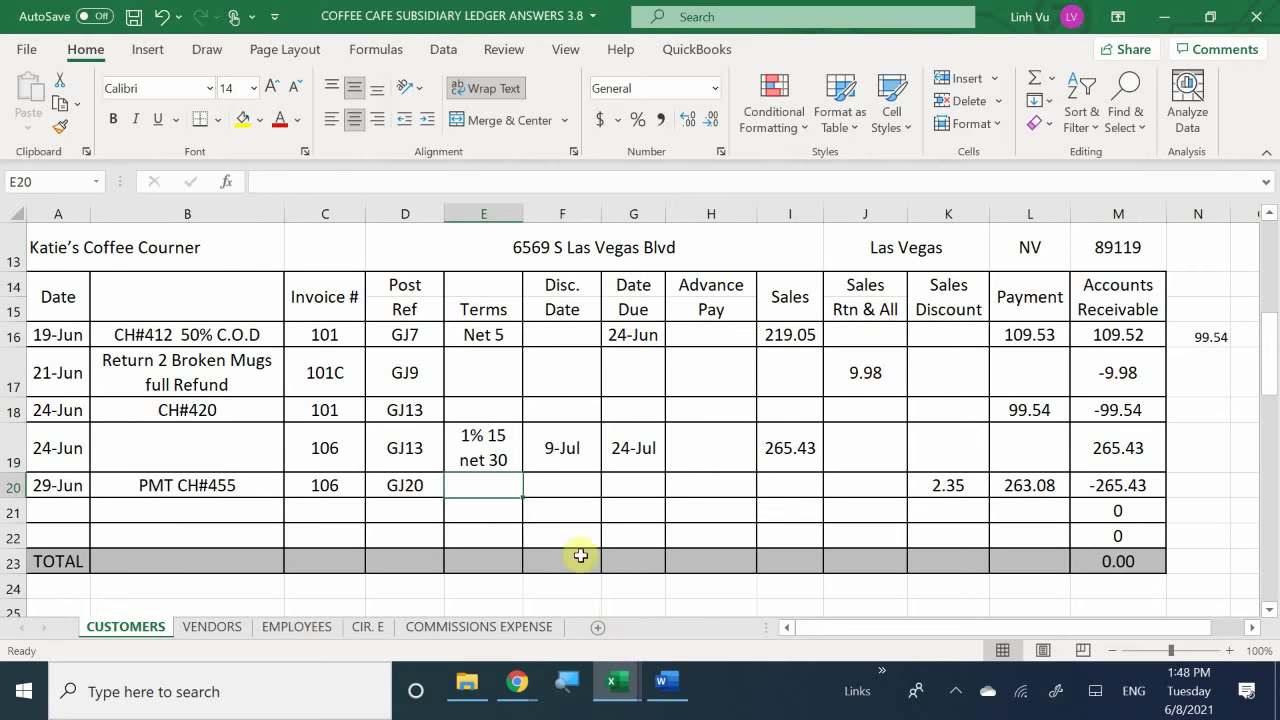
{"action": "mouse_move", "coordinate": [622, 688]}
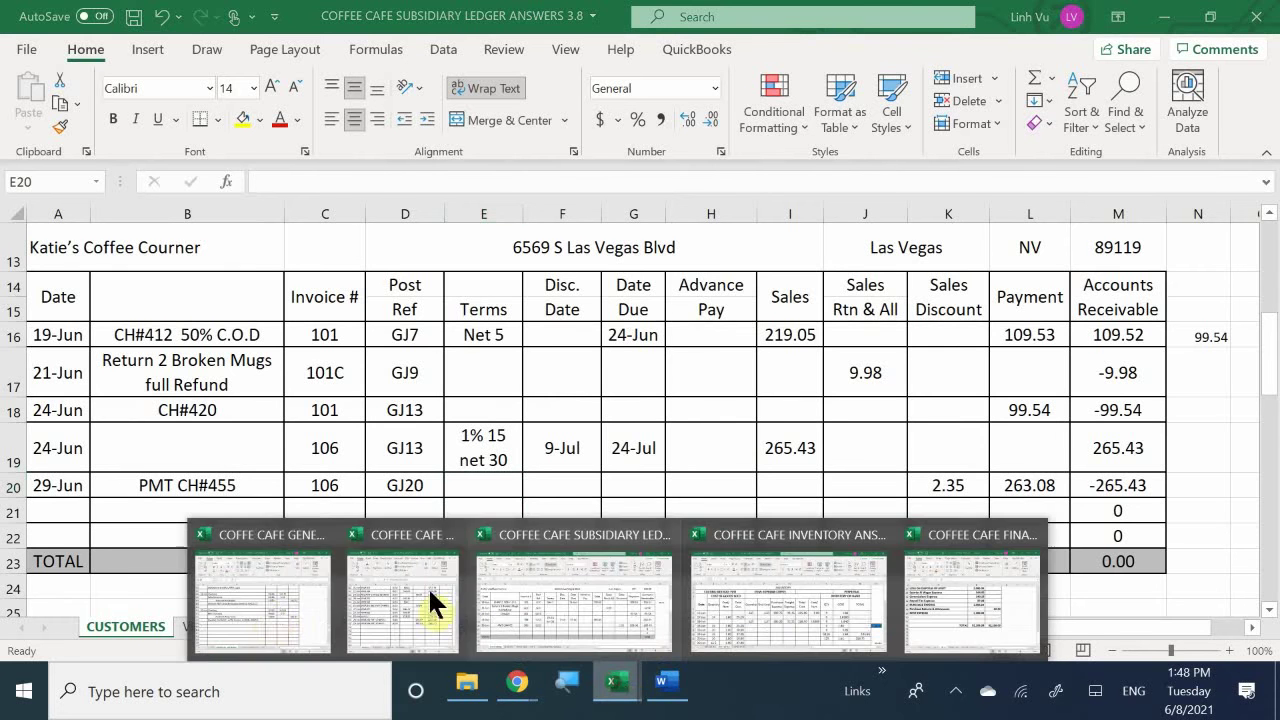
{"action": "left_click", "coordinate": [264, 600]}
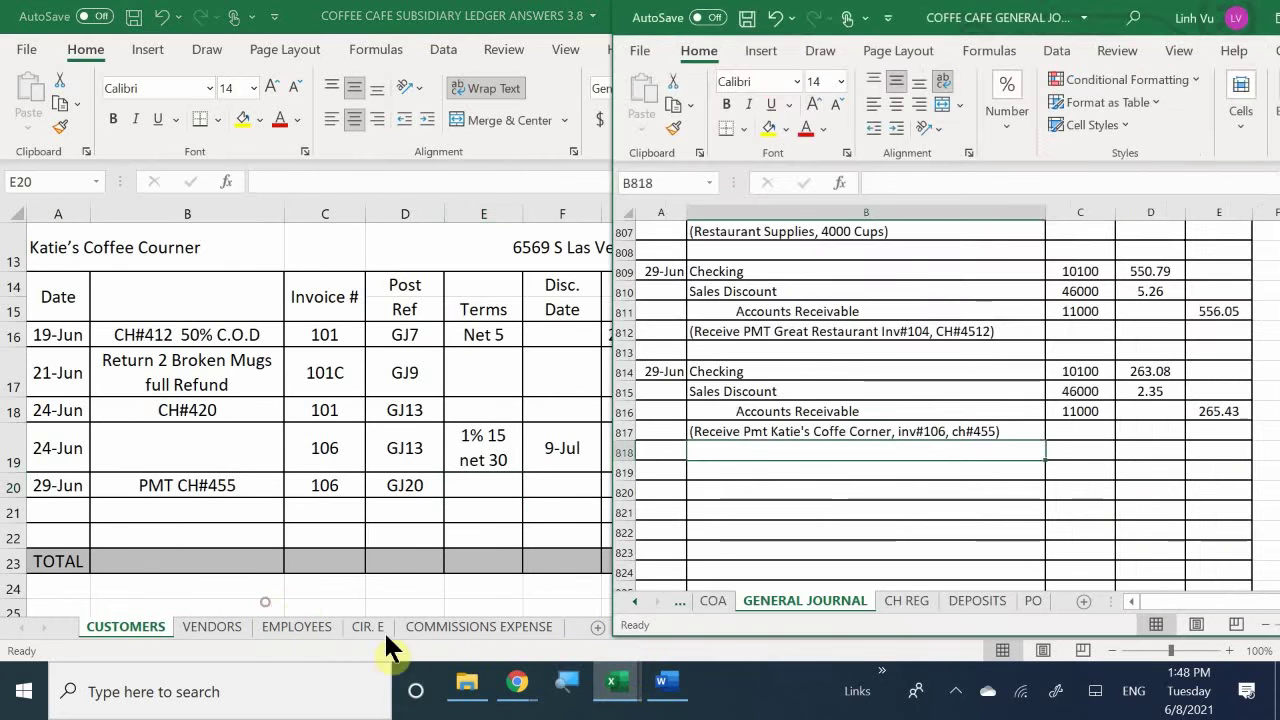
Switch to the Word scenario document and read the Super A Market payment line for invoices 103 and 107.
{"action": "left_click", "coordinate": [662, 682]}
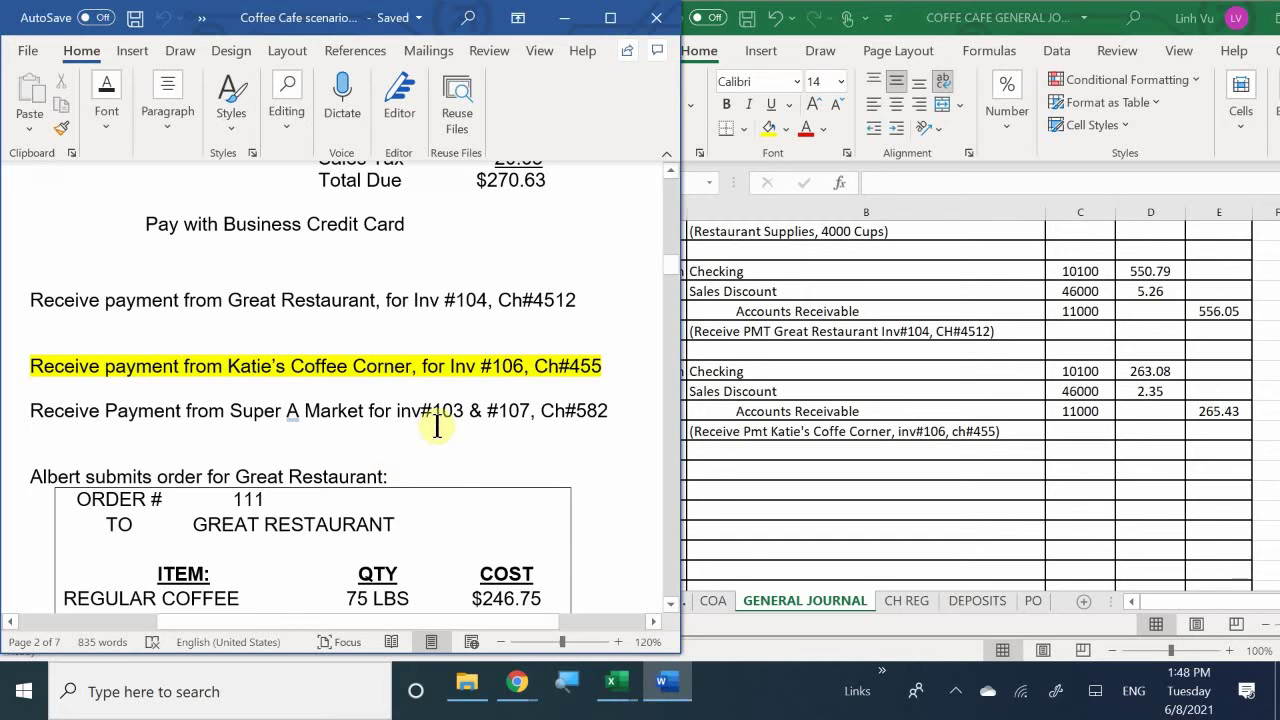
{"action": "left_click_drag", "start_coordinate": [476, 419], "coordinate": [530, 416]}
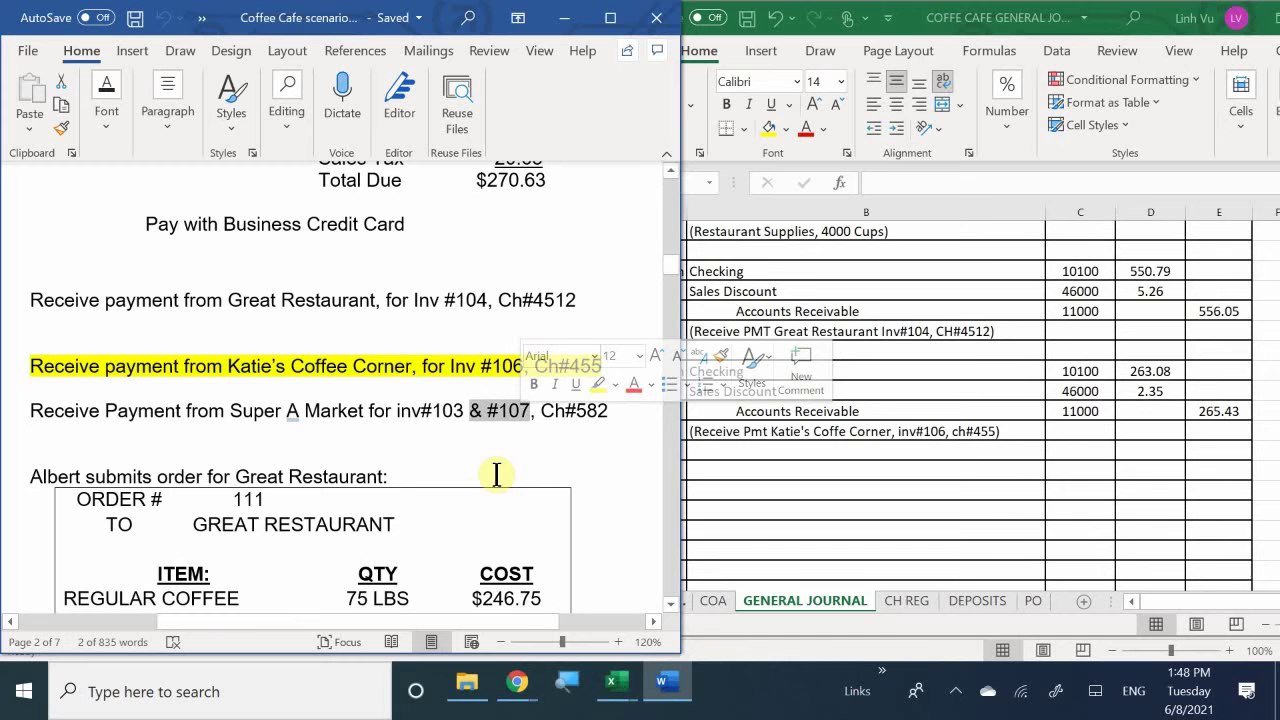
{"action": "left_click", "coordinate": [558, 425]}
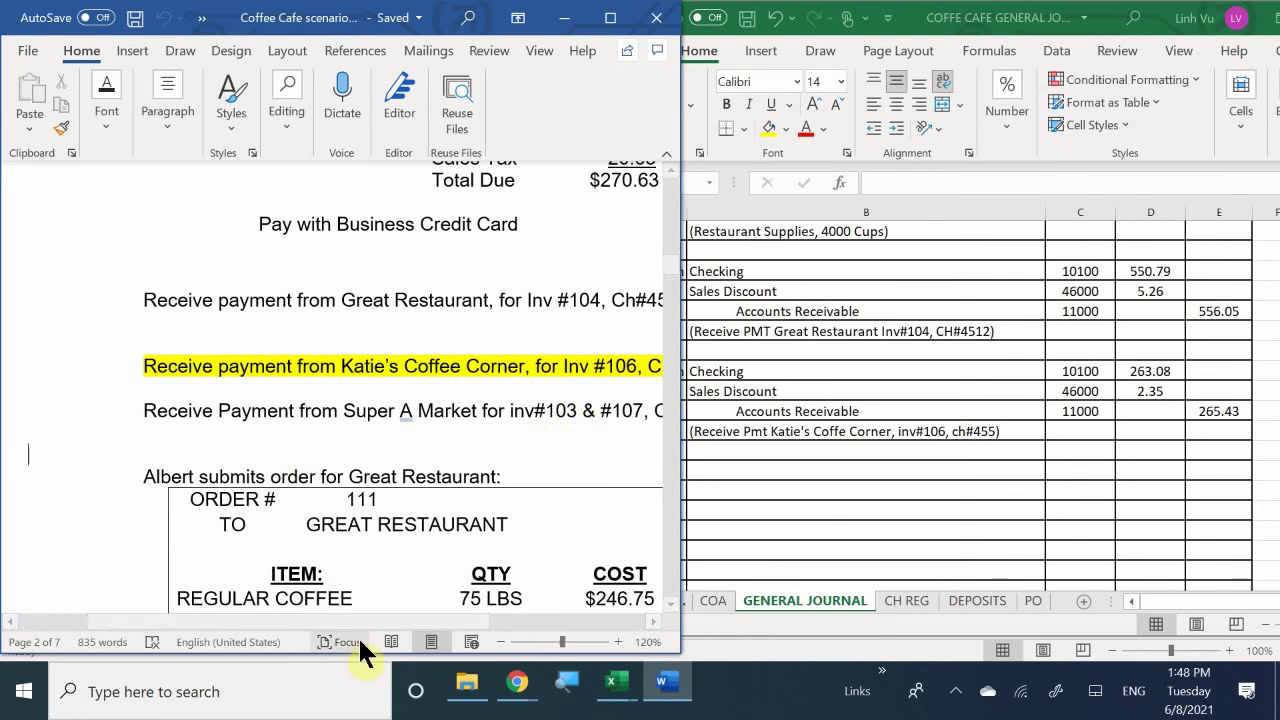
{"action": "left_click_drag", "start_coordinate": [357, 616], "coordinate": [408, 619]}
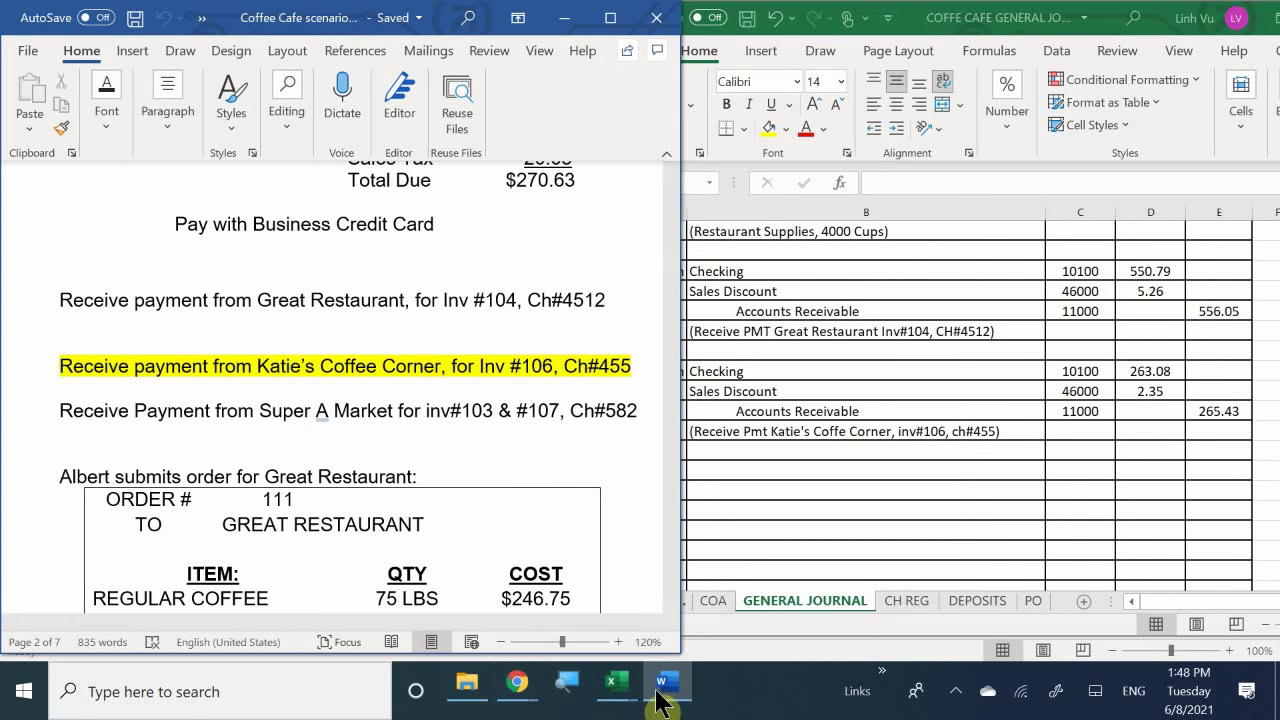
Return to the subsidiary ledger workbook and select A34, the first empty date cell of the Super "A" Market account.
{"action": "mouse_move", "coordinate": [614, 686]}
{"action": "left_click", "coordinate": [566, 628]}
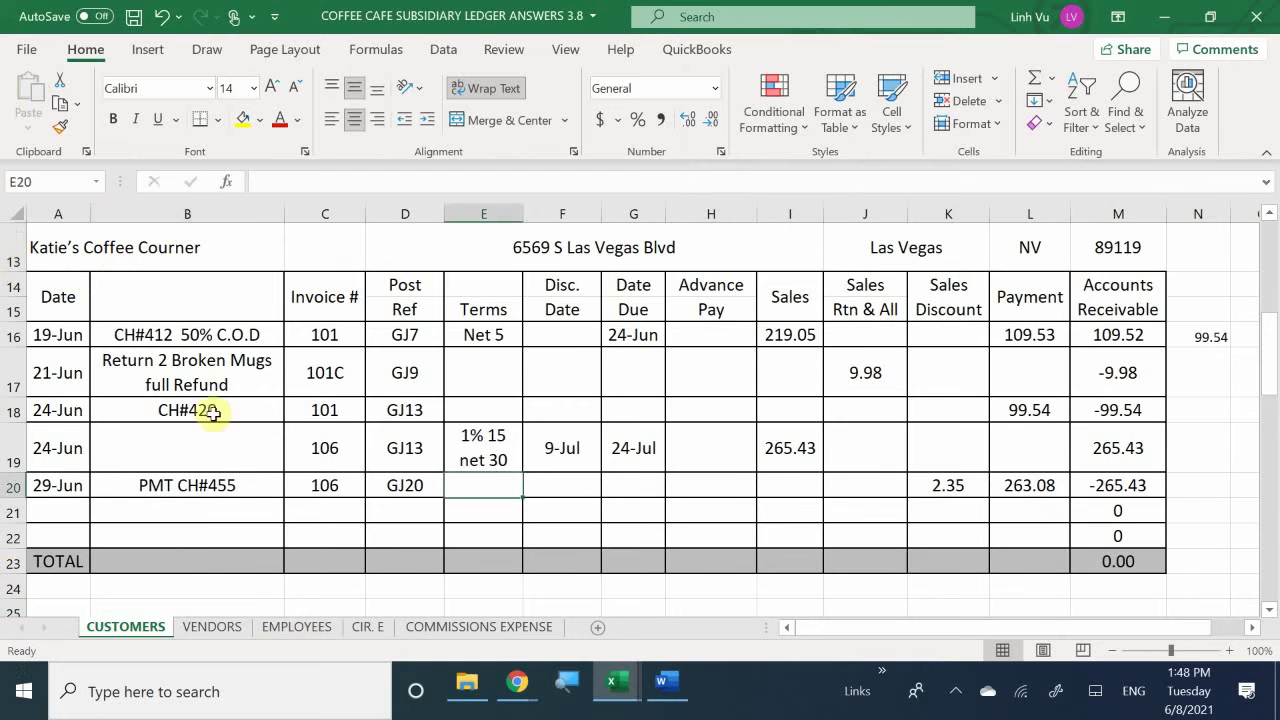
{"action": "left_click", "coordinate": [246, 383]}
{"action": "scroll", "coordinate": [248, 384], "scroll_direction": "down", "scroll_amount": 2}
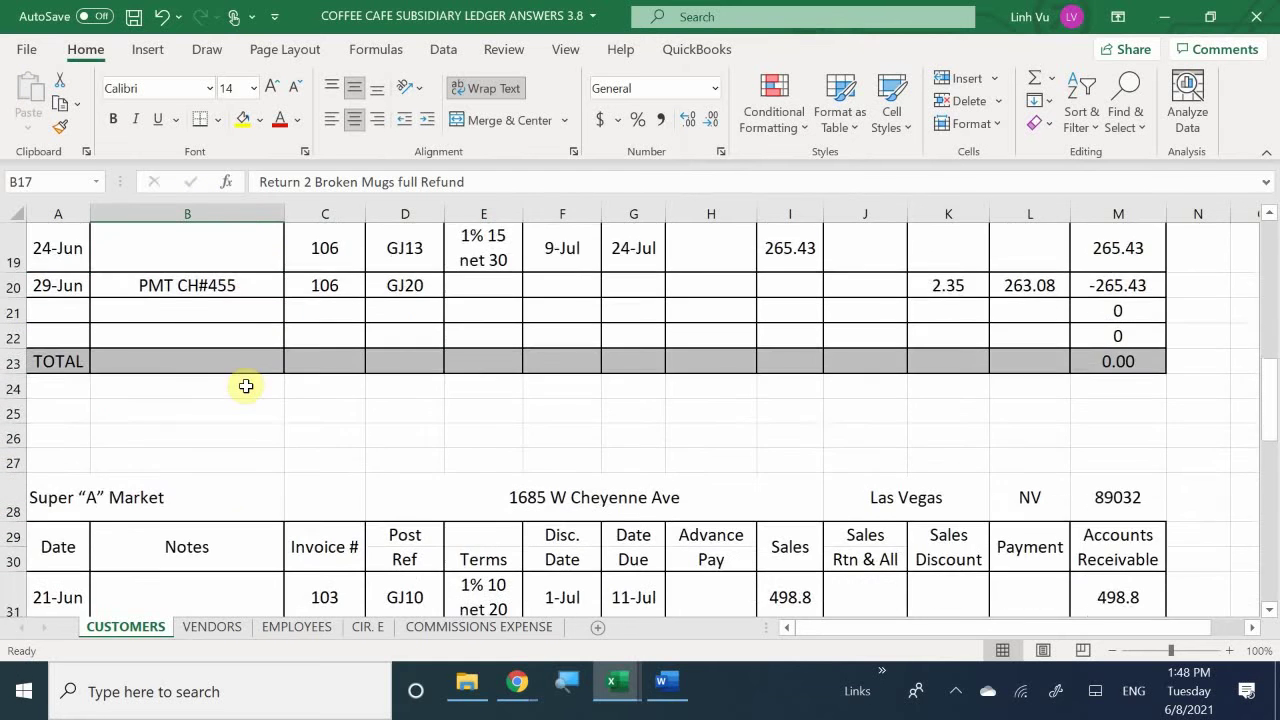
{"action": "scroll", "coordinate": [246, 386], "scroll_direction": "down", "scroll_amount": 1}
{"action": "scroll", "coordinate": [246, 386], "scroll_direction": "down", "scroll_amount": 1}
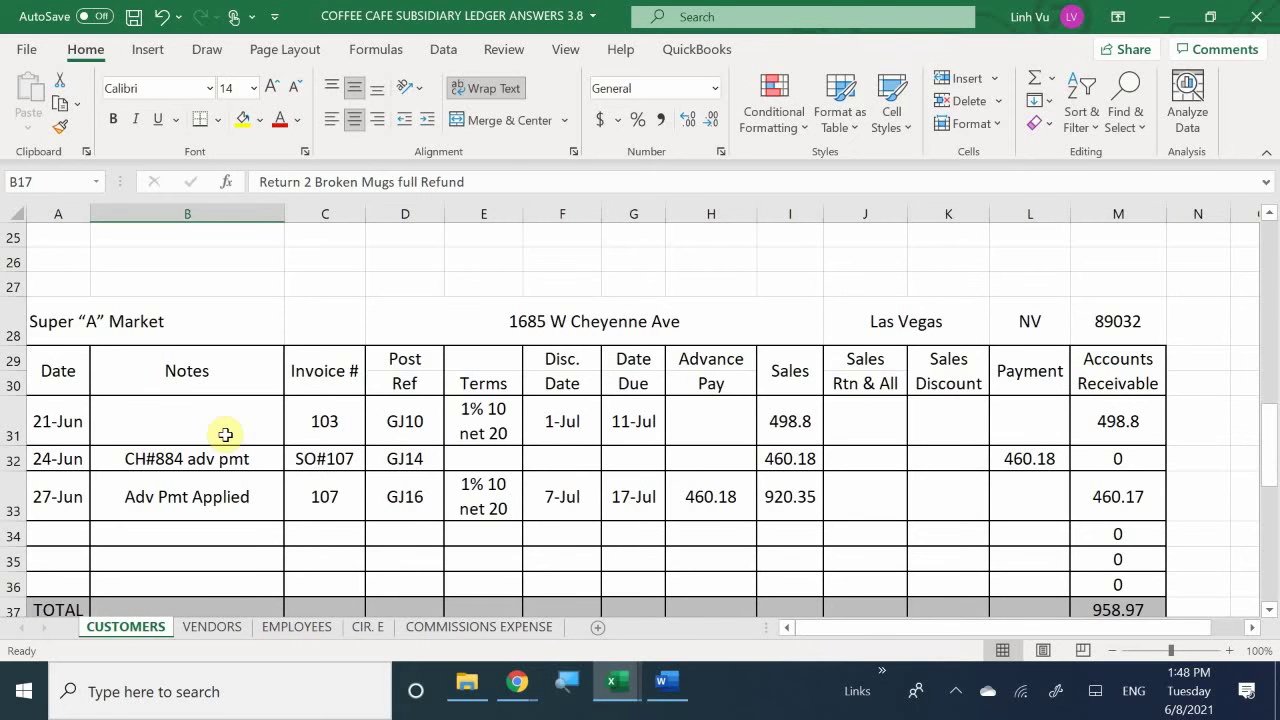
{"action": "scroll", "coordinate": [225, 434], "scroll_direction": "down", "scroll_amount": 1}
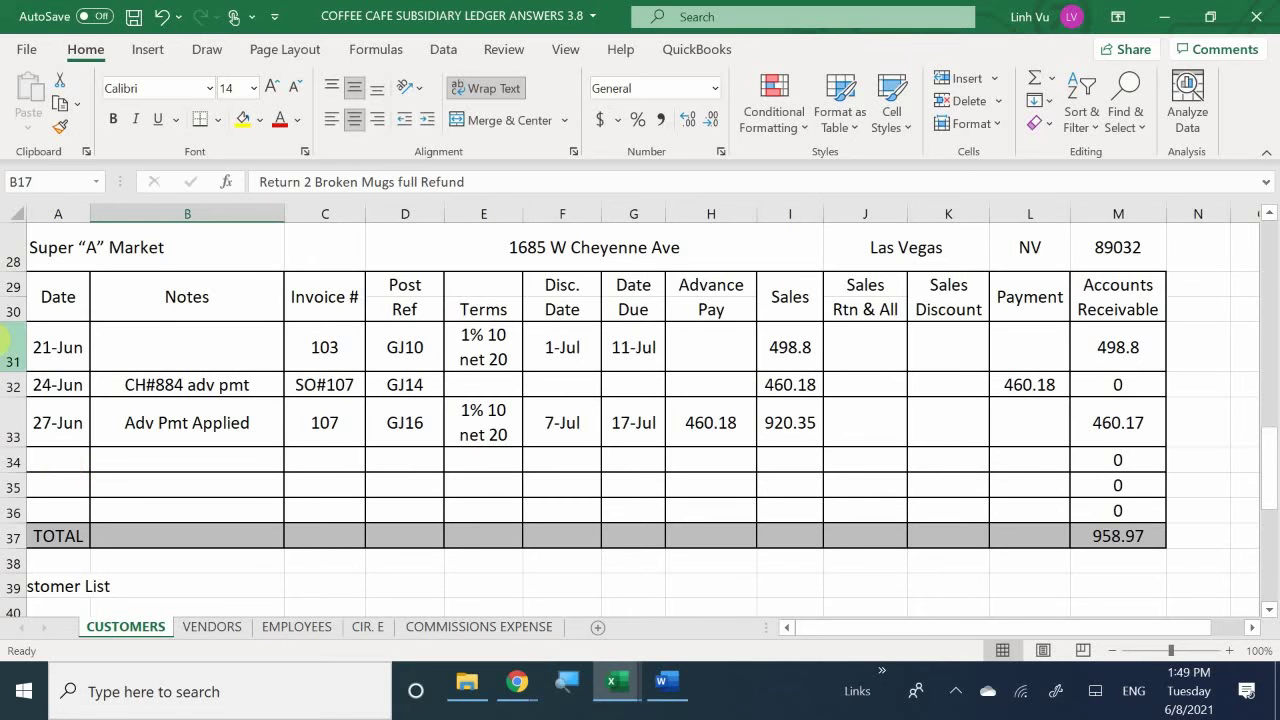
{"action": "left_click", "coordinate": [49, 461]}
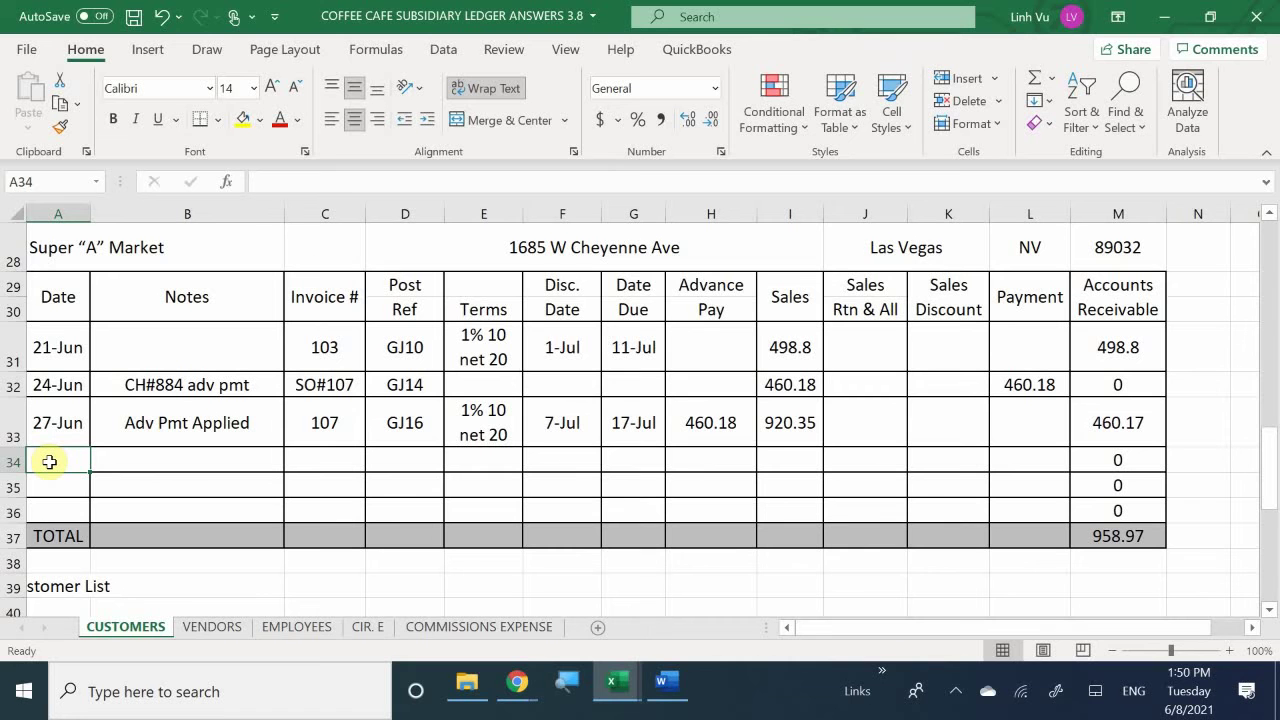
Enter the date 6/29 in A34 of the Super "A" Market account and select the row's posting reference cell D34.
{"action": "type", "text": "6/29"}
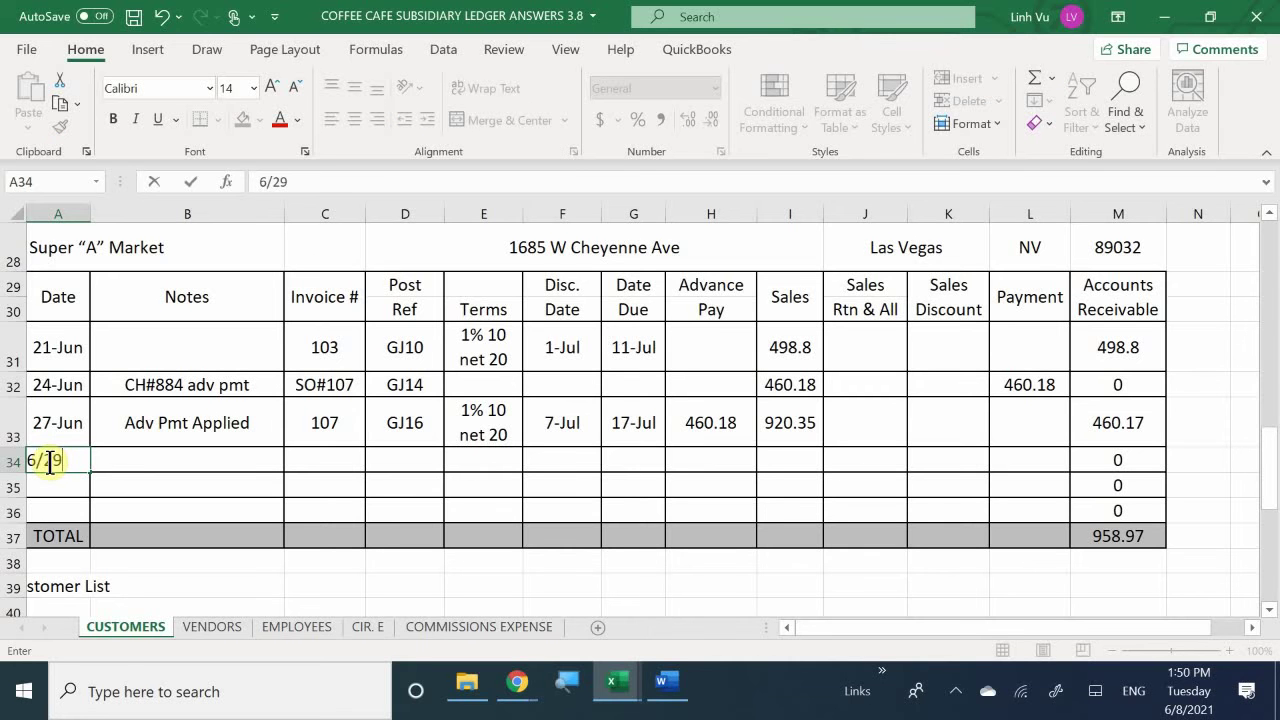
{"action": "key", "text": "Return"}
{"action": "key", "text": "Right"}
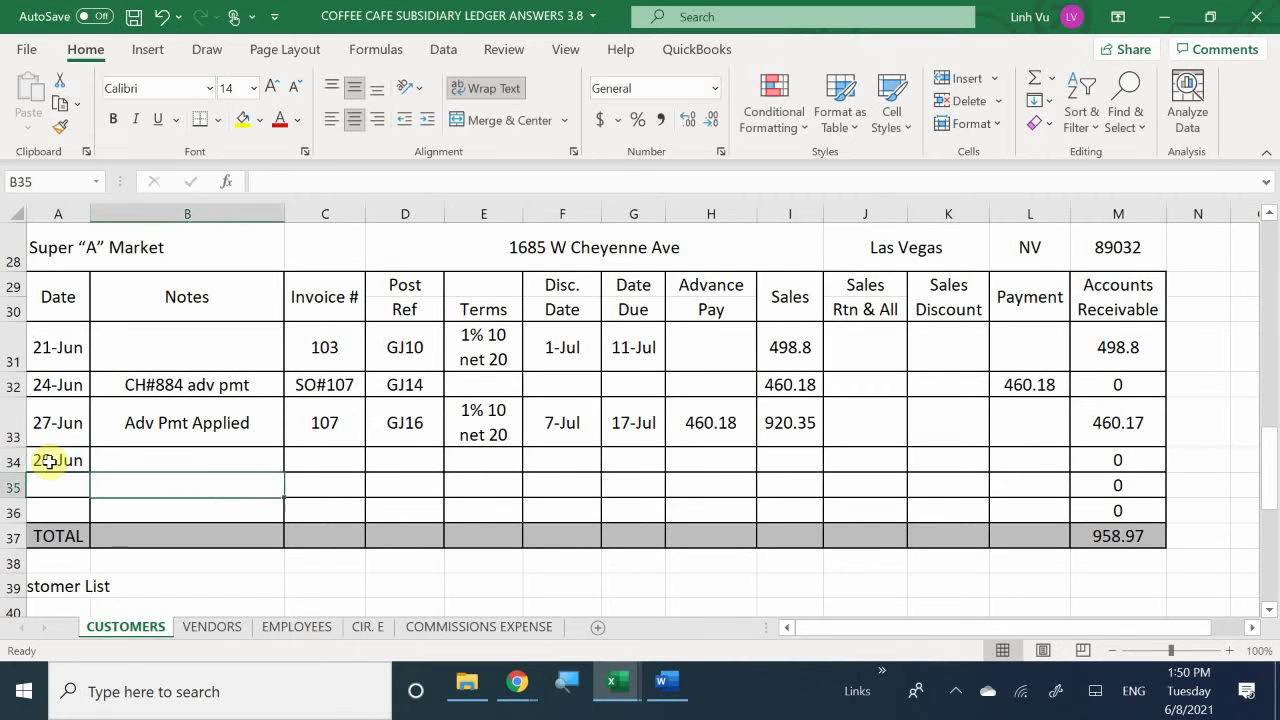
{"action": "key", "text": "Right"}
{"action": "key", "text": "Right"}
{"action": "key", "text": "Up"}
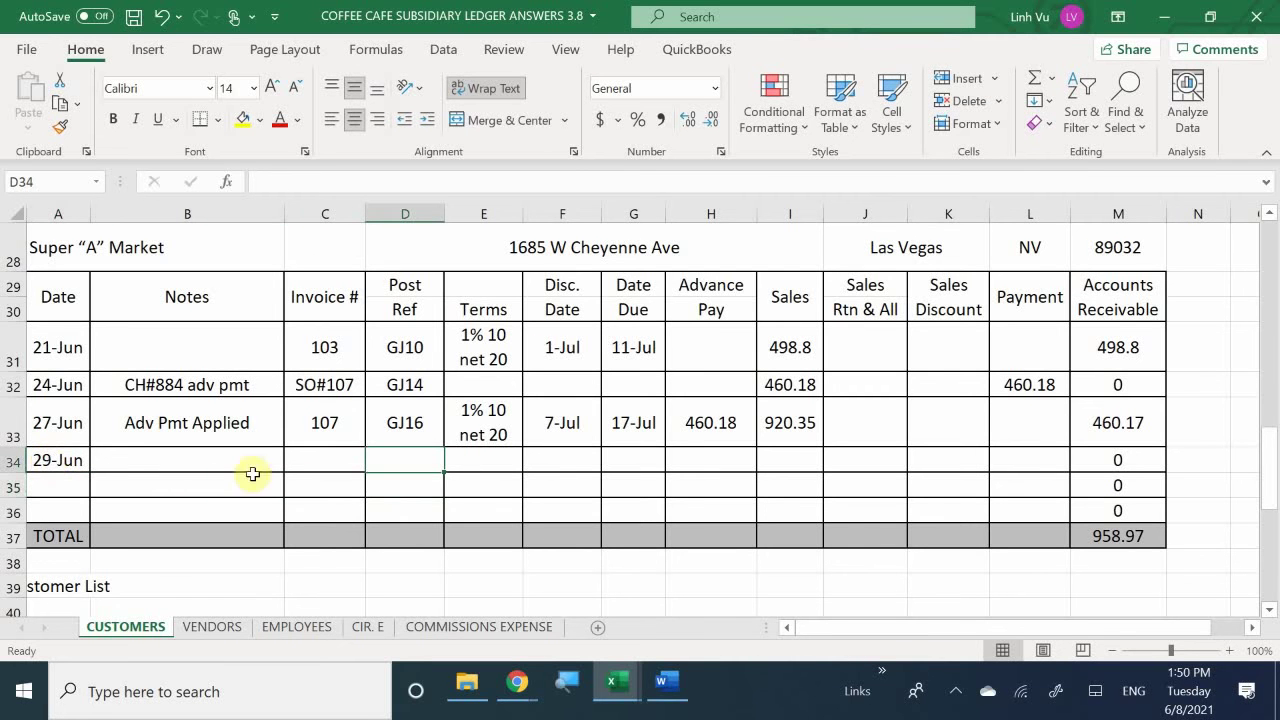
Calculate the discountable amount of invoice 103 beside its row with the formula =I31-30 in N31.
{"action": "left_click", "coordinate": [1212, 346]}
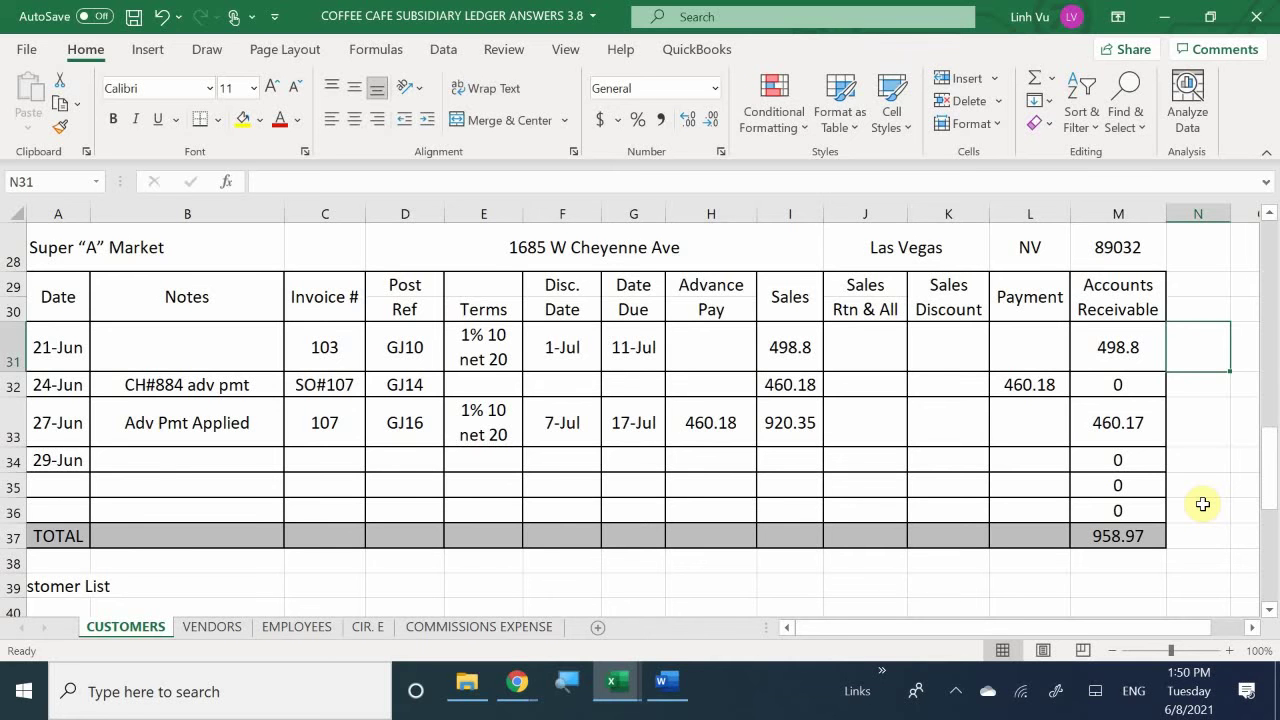
{"action": "type", "text": "="}
{"action": "key", "text": "Left"}
{"action": "key", "text": "Left"}
{"action": "key", "text": "Left"}
{"action": "key", "text": "Left"}
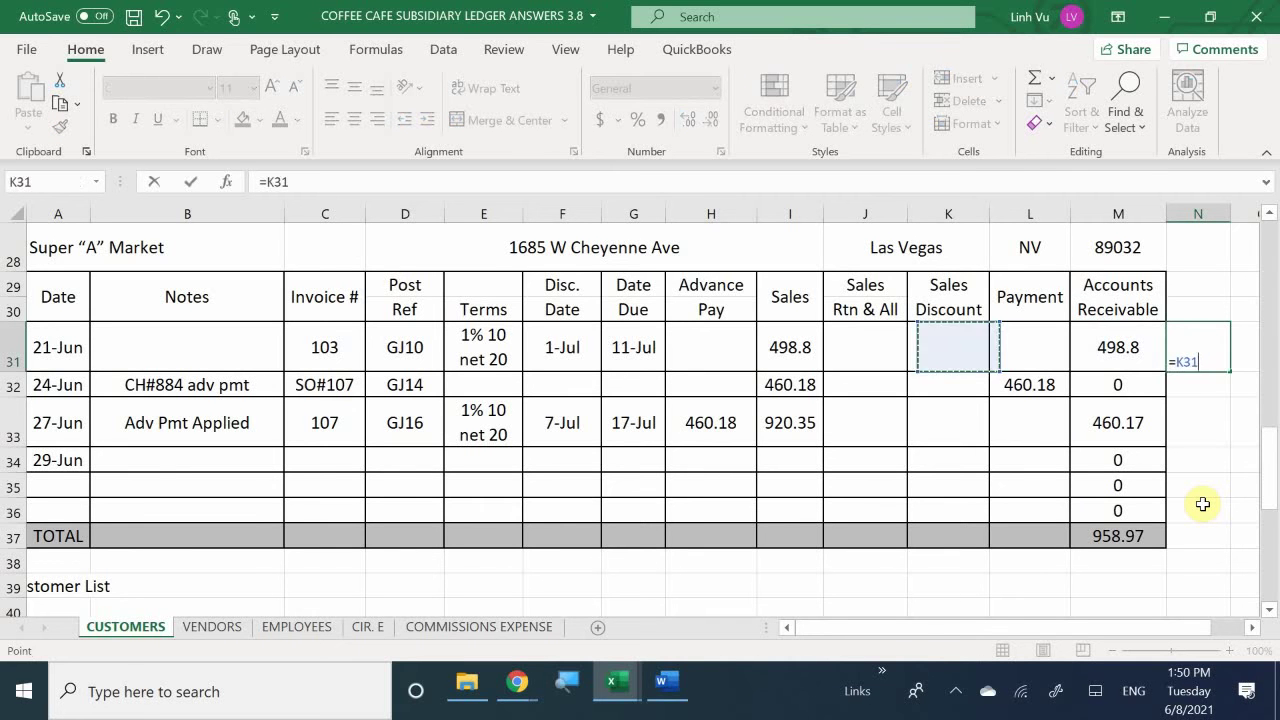
{"action": "key", "text": "Left"}
{"action": "type", "text": "-"}
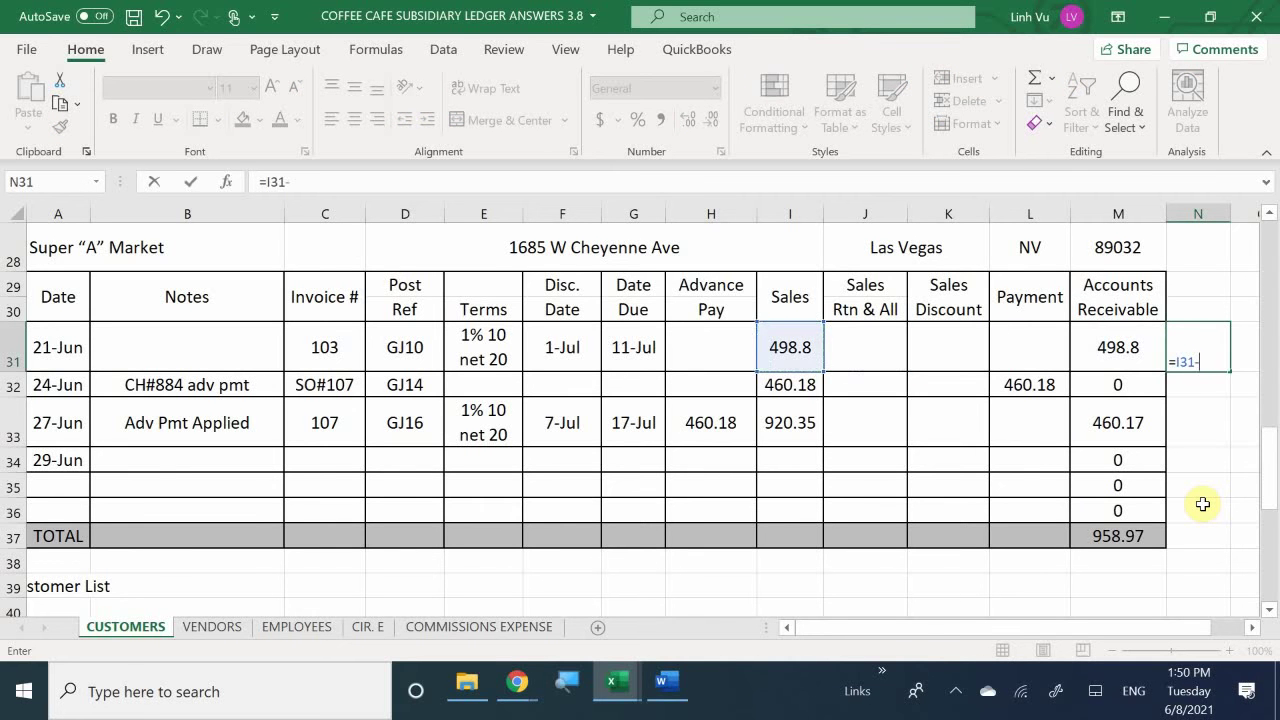
{"action": "type", "text": "30"}
{"action": "key", "text": "Return"}
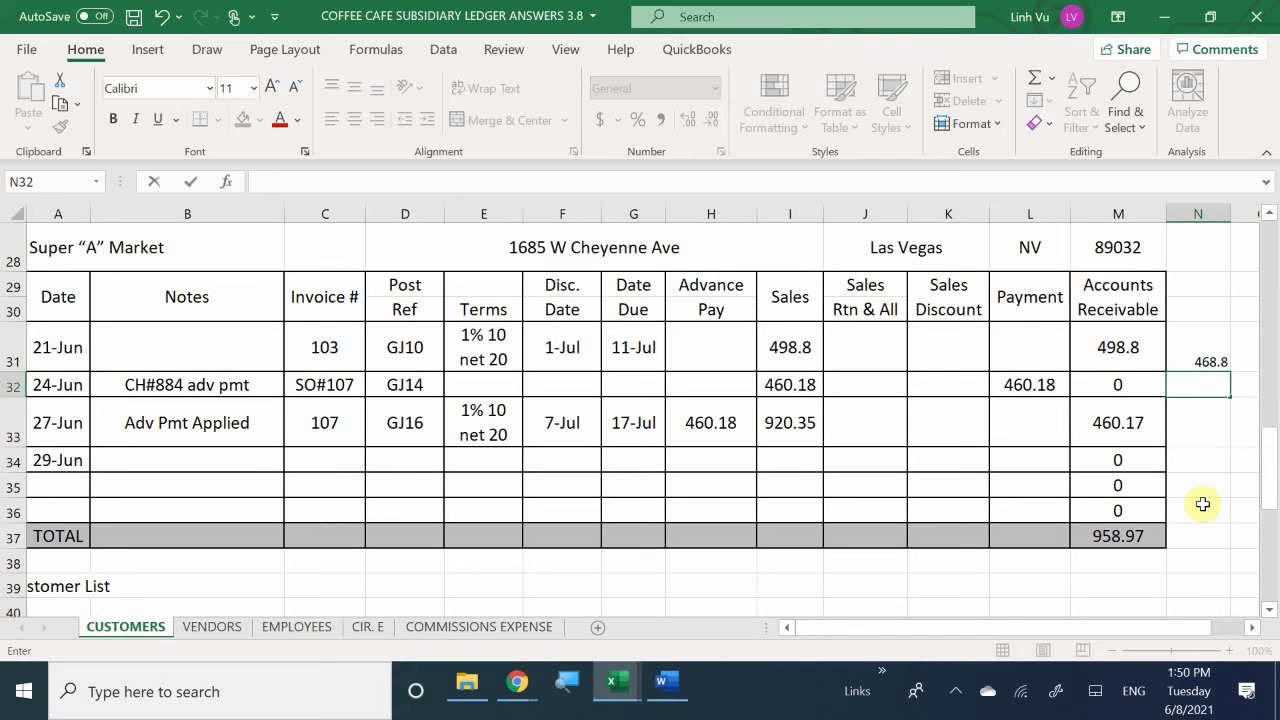
Calculate the 1% discount for invoice 103 in O31 with =N31*.01 and show it with two decimal places.
{"action": "key", "text": "Return"}
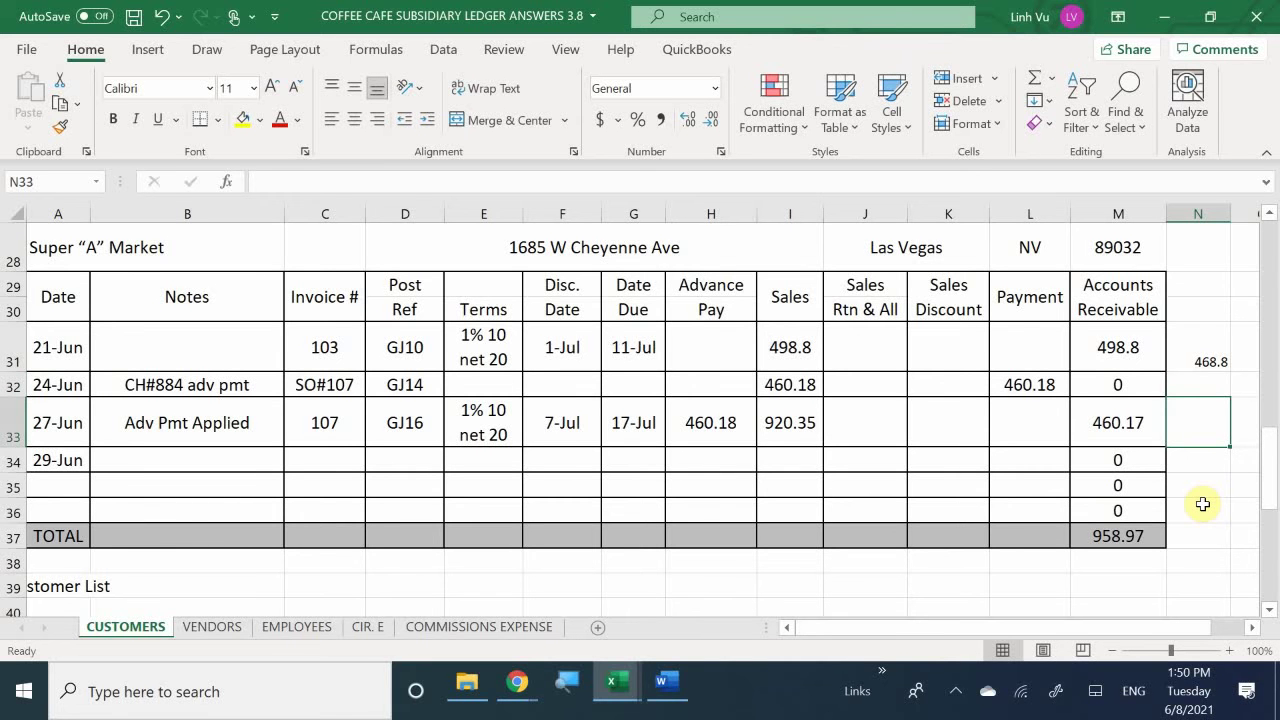
{"action": "key", "text": "Up"}
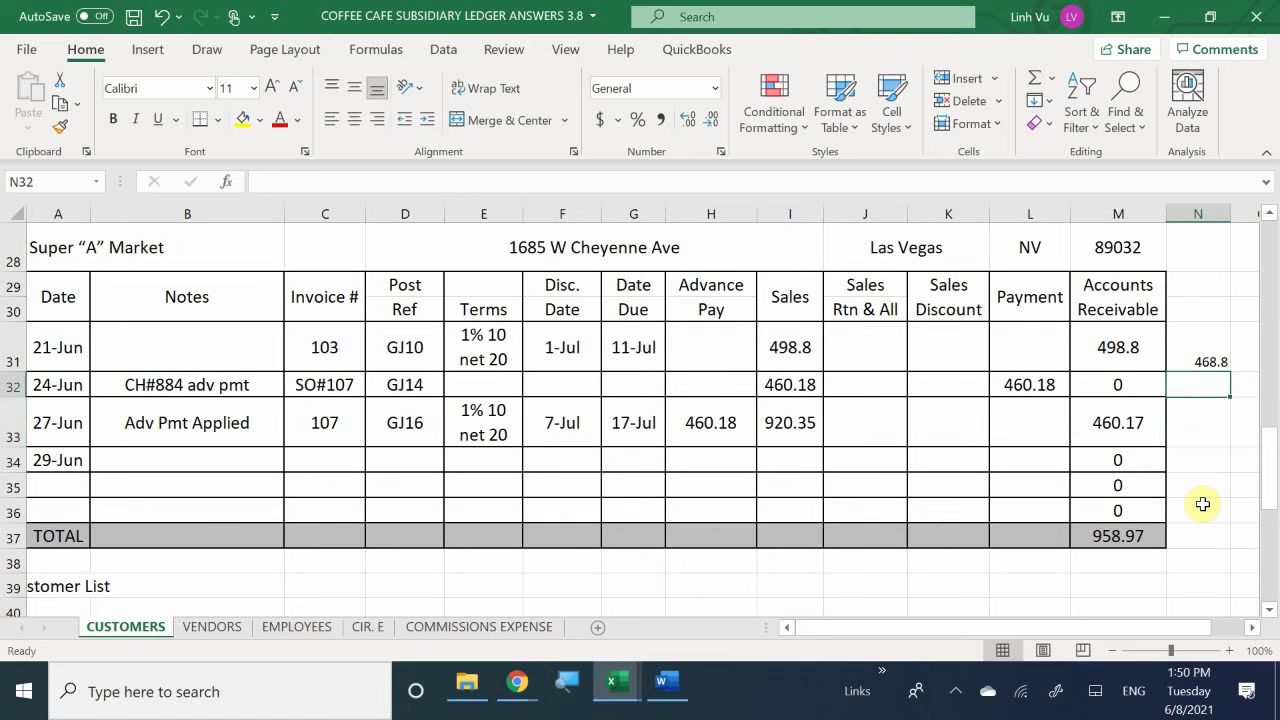
{"action": "key", "text": "Right"}
{"action": "key", "text": "Up"}
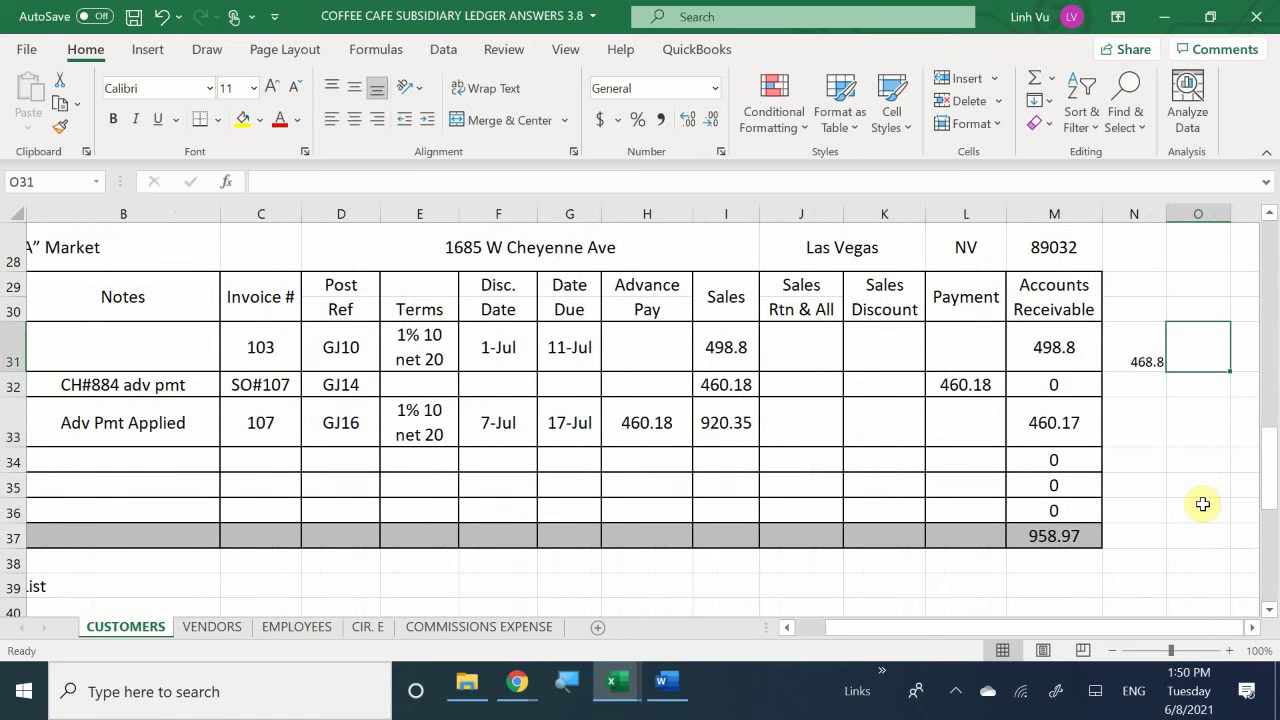
{"action": "type", "text": "="}
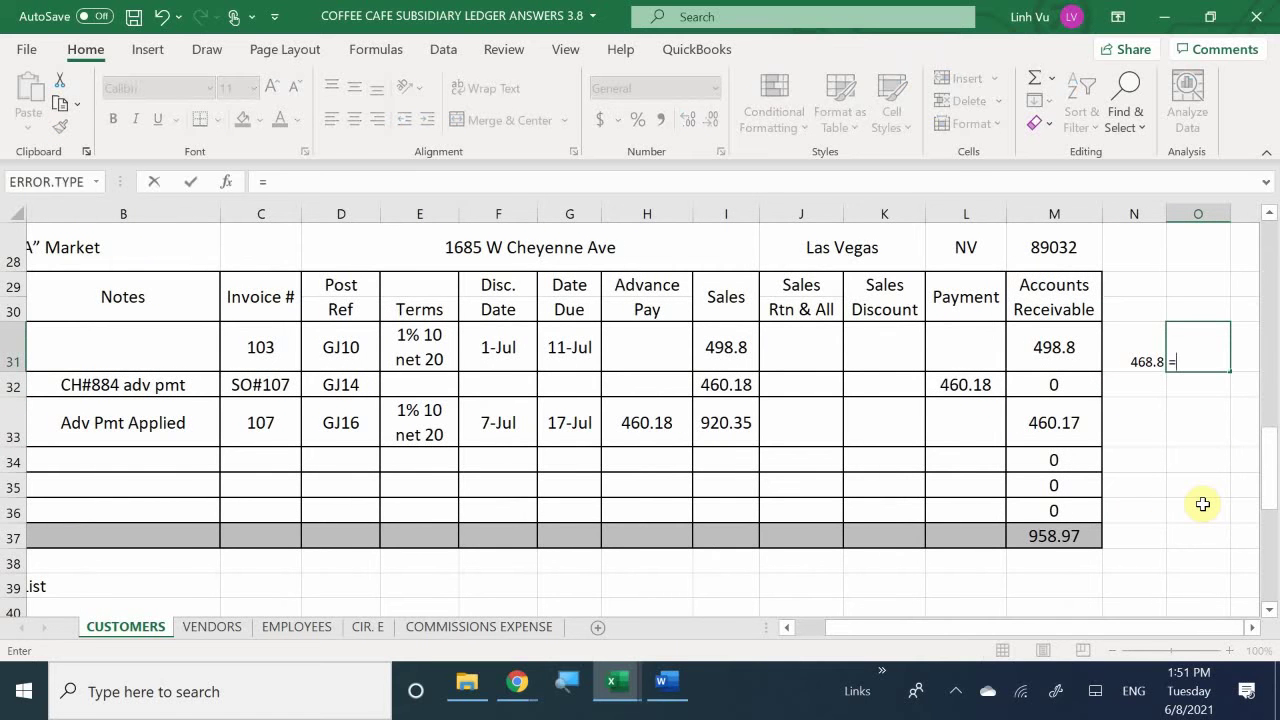
{"action": "key", "text": "Left"}
{"action": "type", "text": "*.01"}
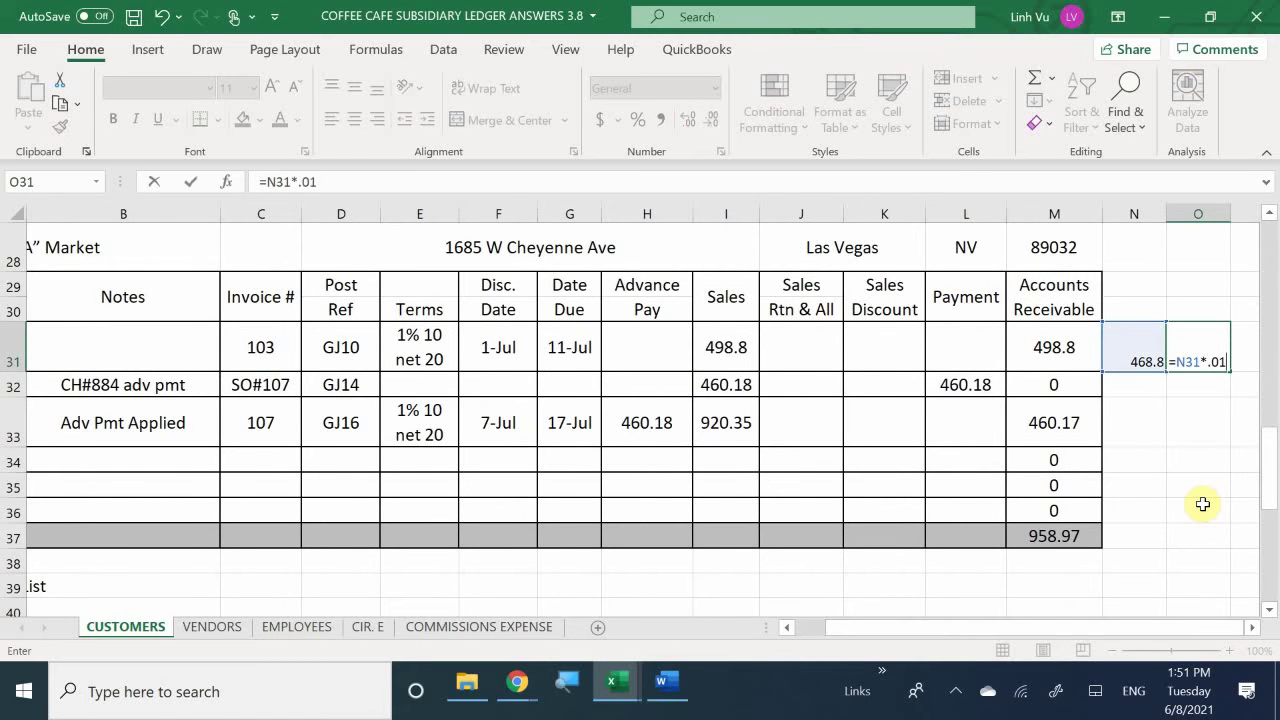
{"action": "key", "text": "Return"}
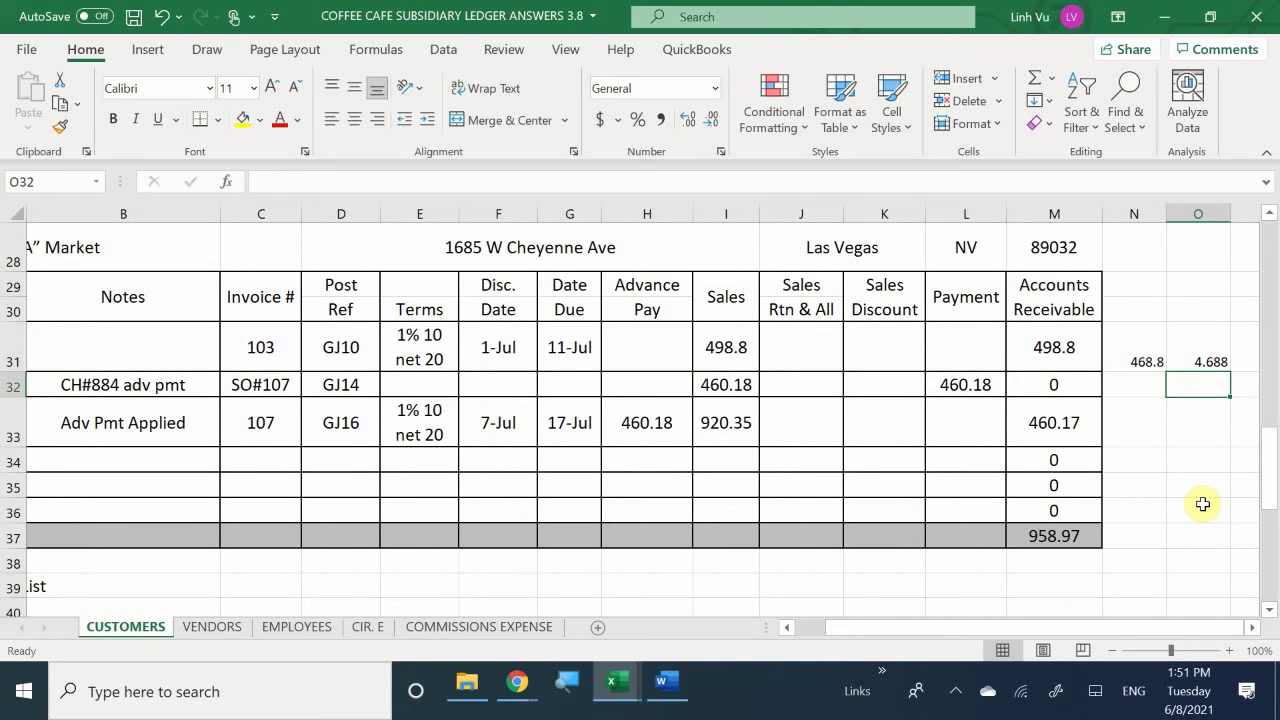
{"action": "left_click", "coordinate": [1195, 355]}
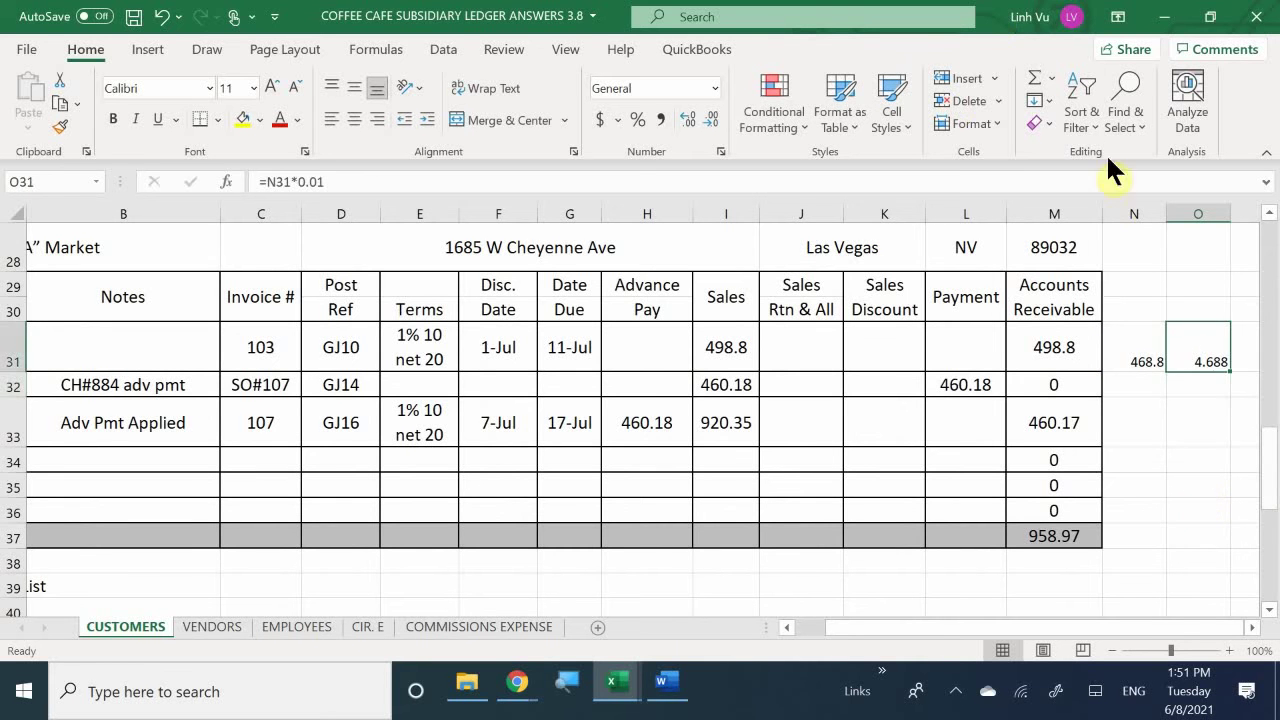
{"action": "left_click", "coordinate": [661, 119]}
Calculate the discountable amount of invoice 107 in N33 with the formula =I33-30, and select O33 beside it.
{"action": "left_click", "coordinate": [1142, 382]}
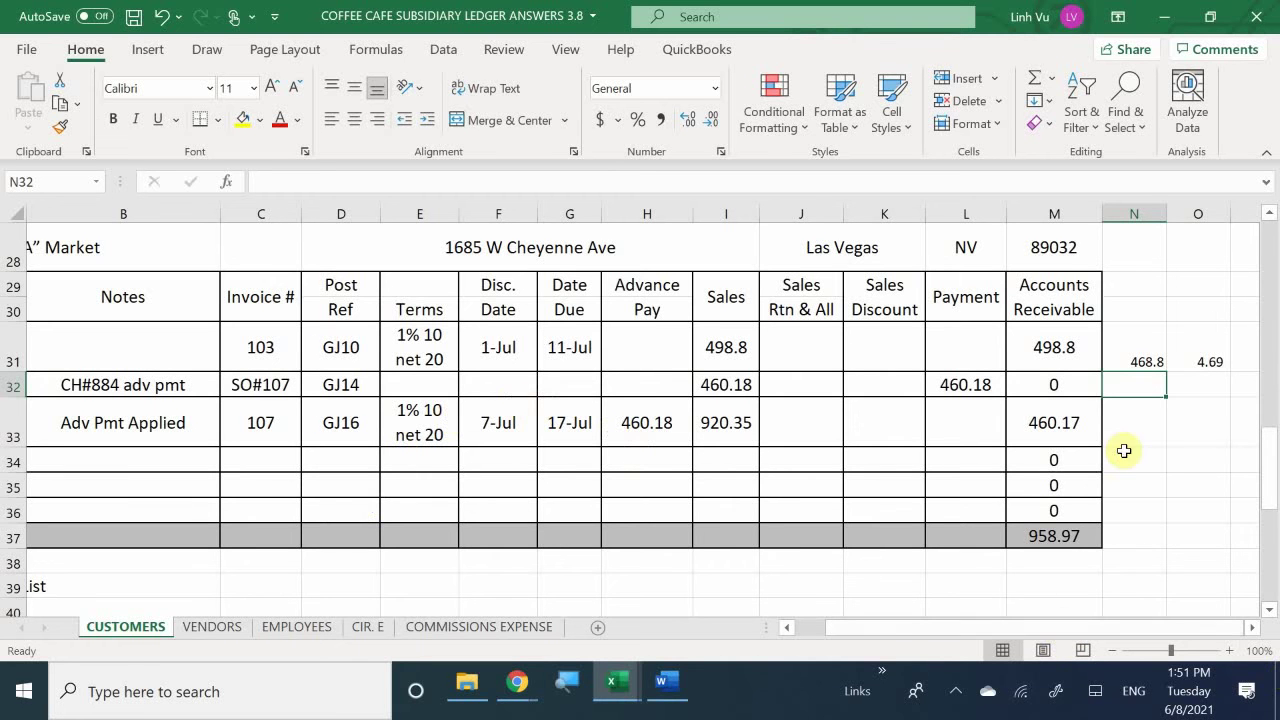
{"action": "left_click", "coordinate": [1140, 420]}
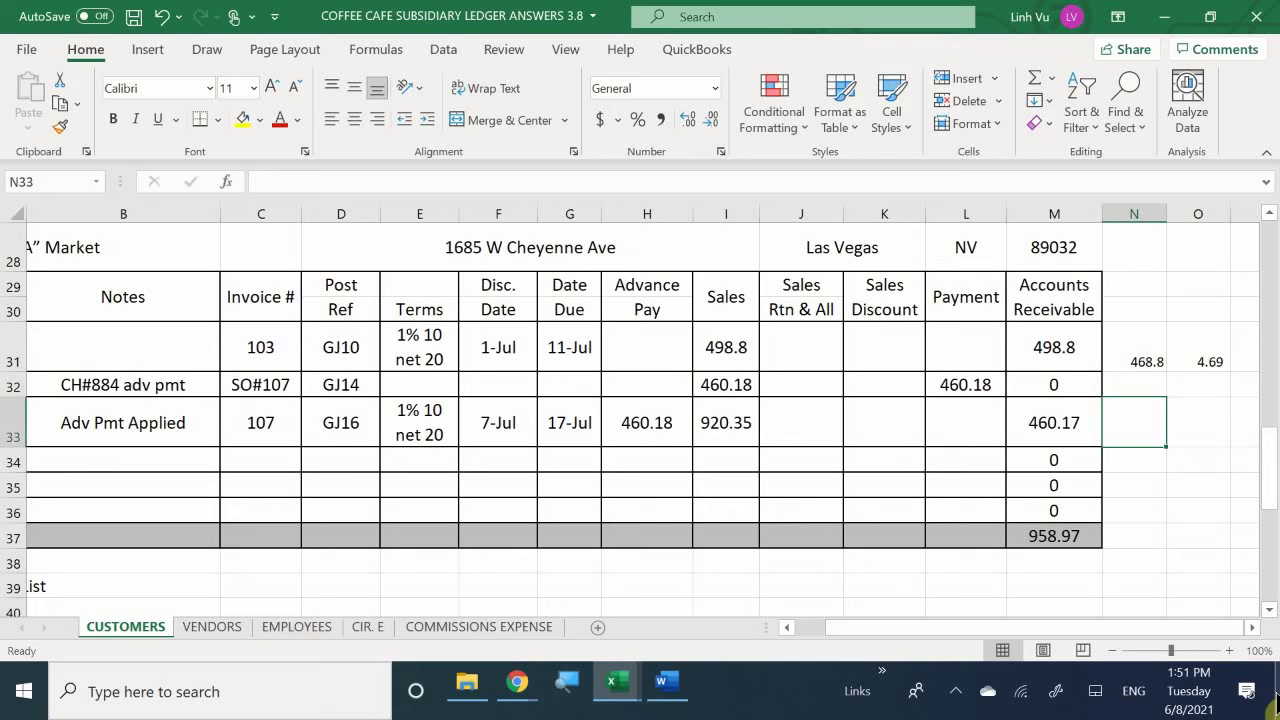
{"action": "type", "text": "="}
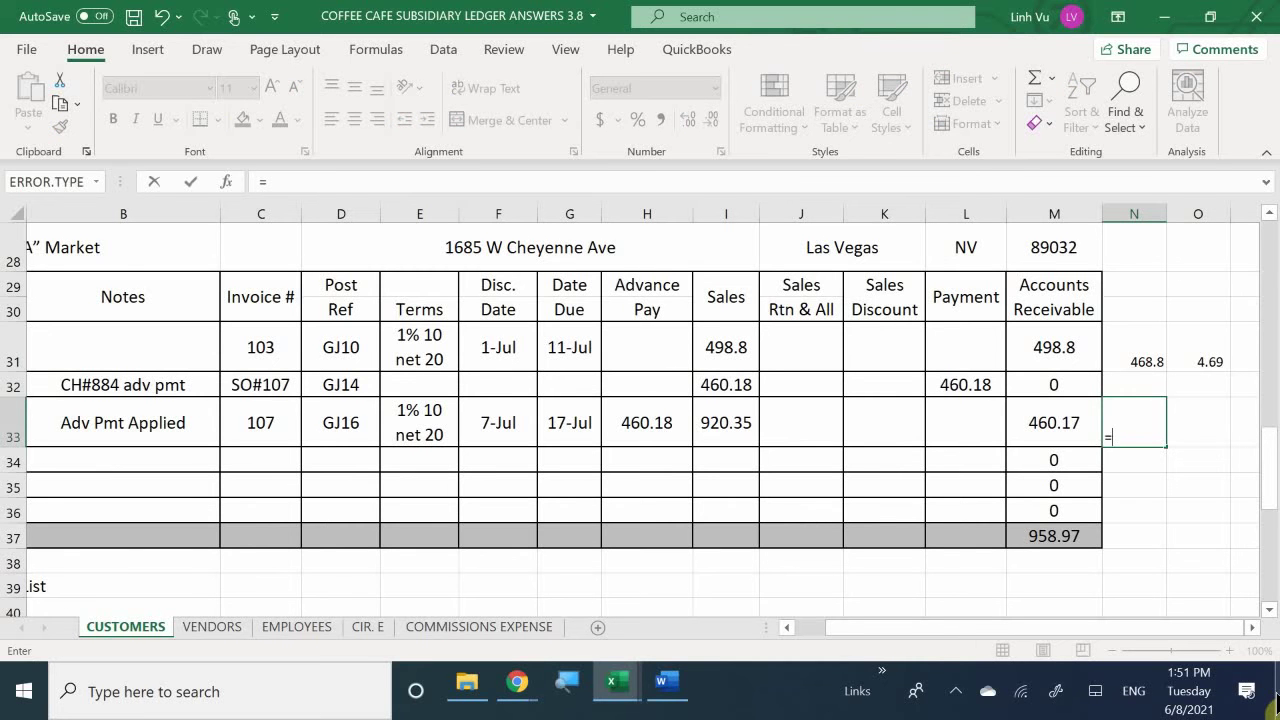
{"action": "key", "text": "Left"}
{"action": "key", "text": "Left"}
{"action": "key", "text": "Left"}
{"action": "key", "text": "Left"}
{"action": "key", "text": "Left"}
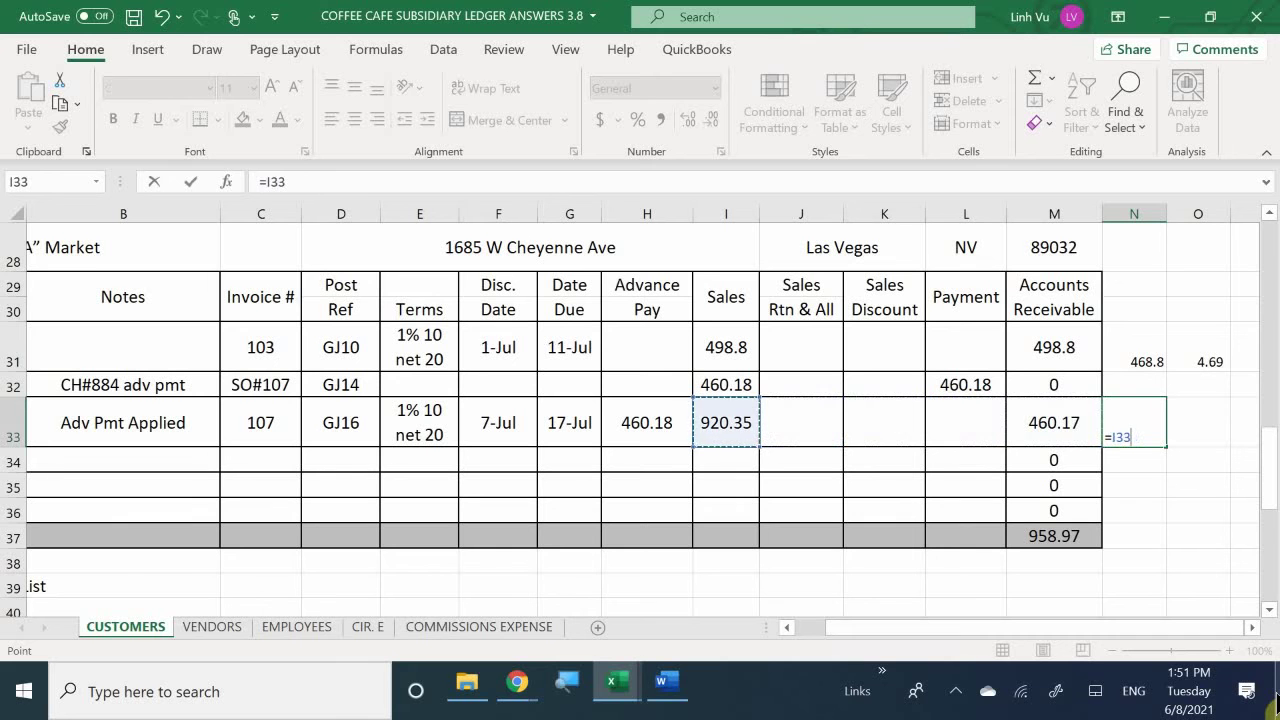
{"action": "type", "text": "-30"}
{"action": "key", "text": "Return"}
{"action": "key", "text": "Right"}
{"action": "key", "text": "Up"}
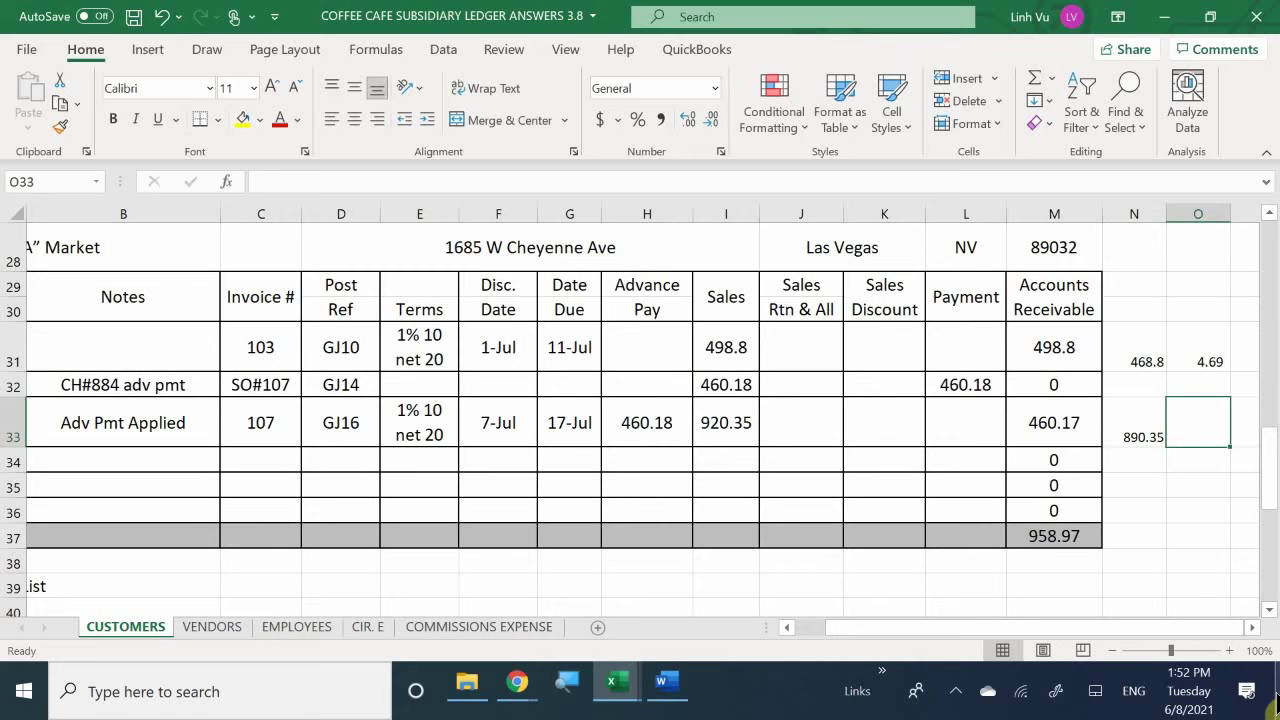
Calculate the 1% discount for invoice 107 in O33 with the formula =N33*0.01.
{"action": "type", "text": "="}
{"action": "key", "text": "Left"}
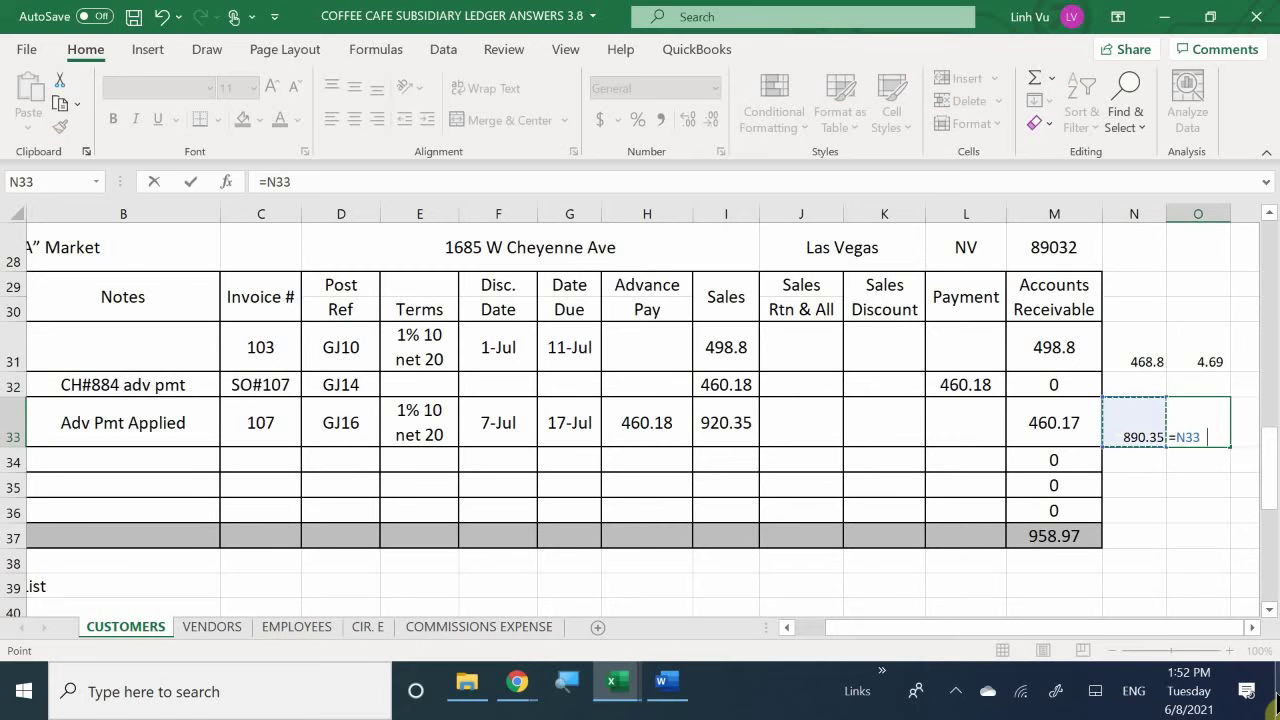
{"action": "type", "text": "*"}
{"action": "type", "text": "0.01"}
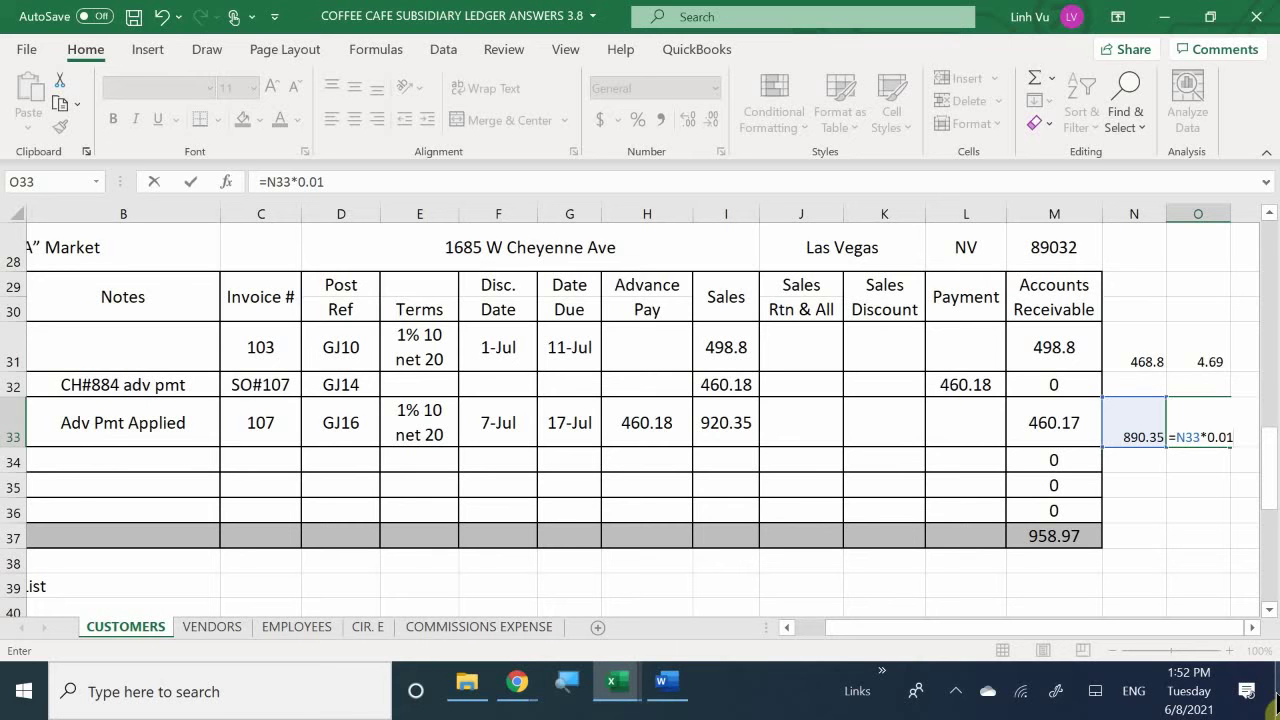
{"action": "key", "text": "Return"}
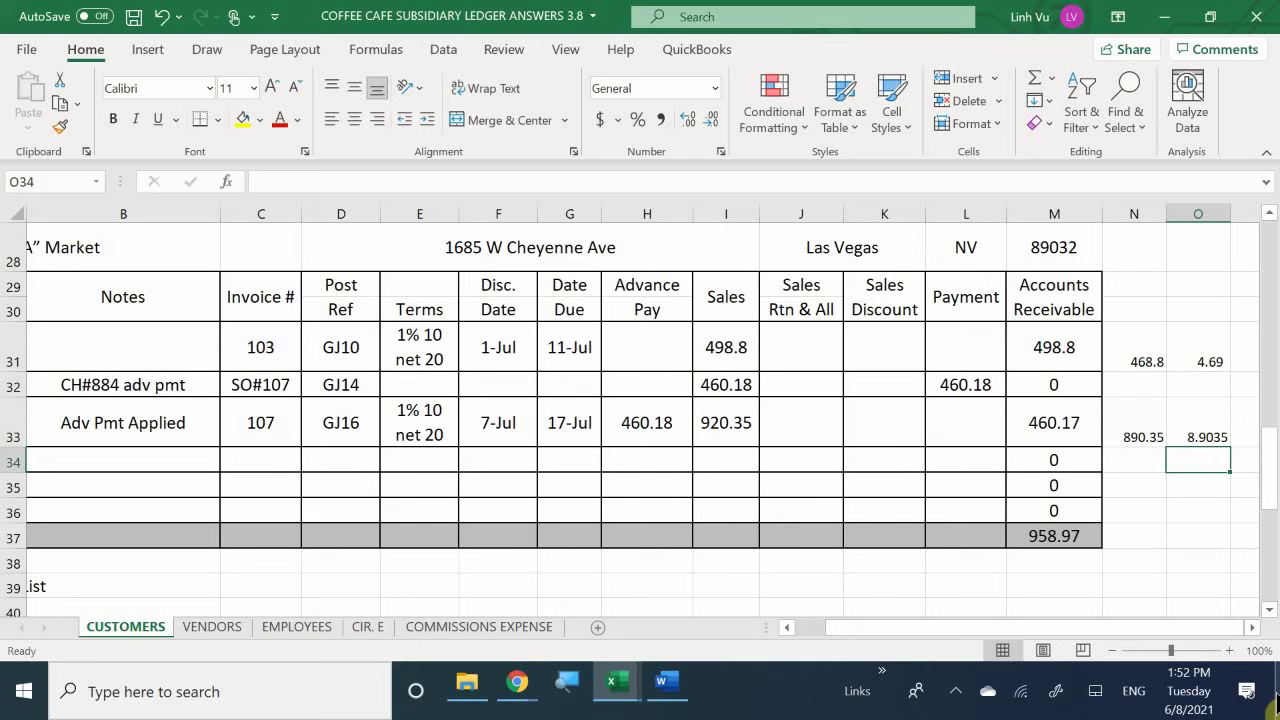
Note the balance 958.97 in N37, beside the total row of the Super "A" Market account.
{"action": "key", "text": "Down"}
{"action": "key", "text": "Left"}
{"action": "key", "text": "Left"}
{"action": "key", "text": "Left"}
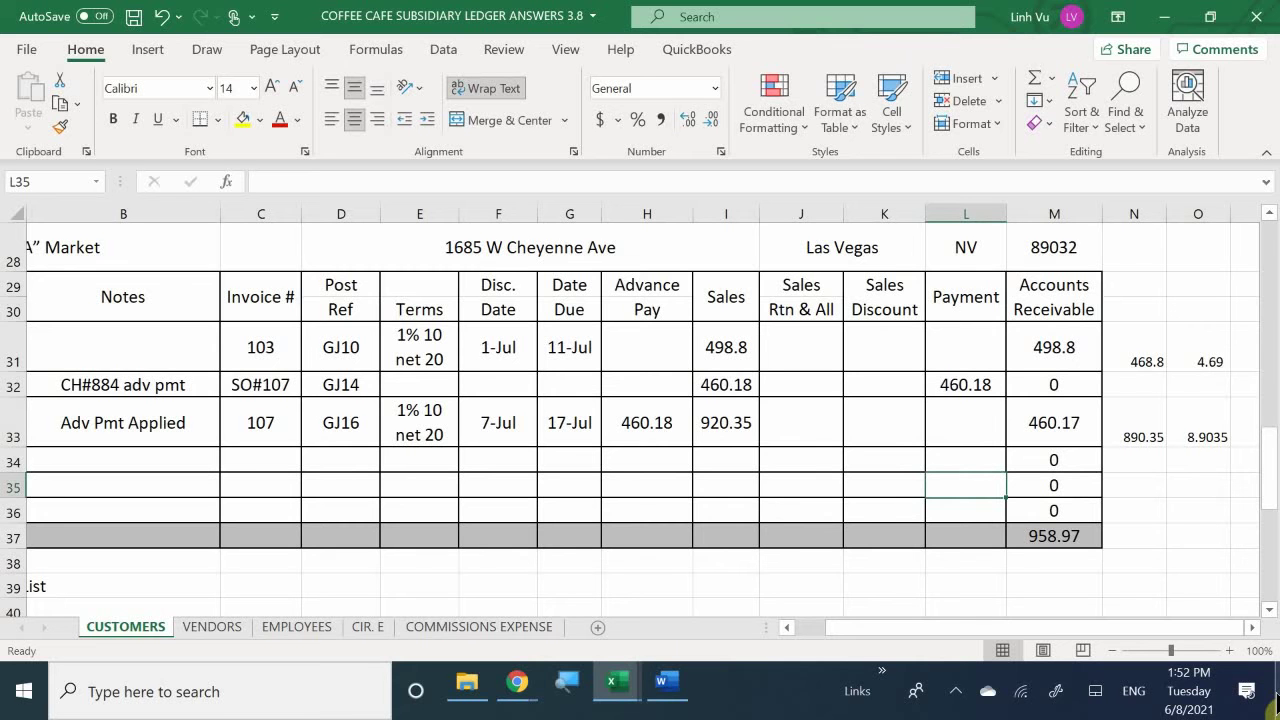
{"action": "left_click", "coordinate": [1145, 534]}
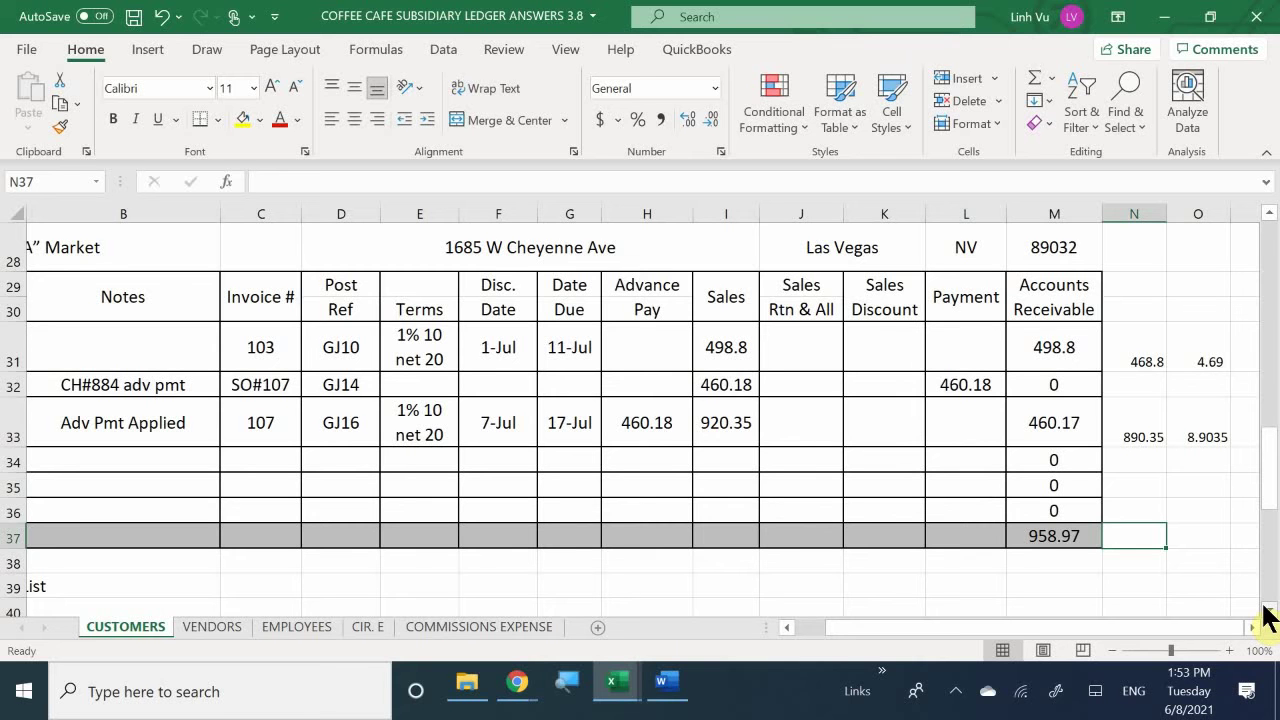
{"action": "type", "text": "="}
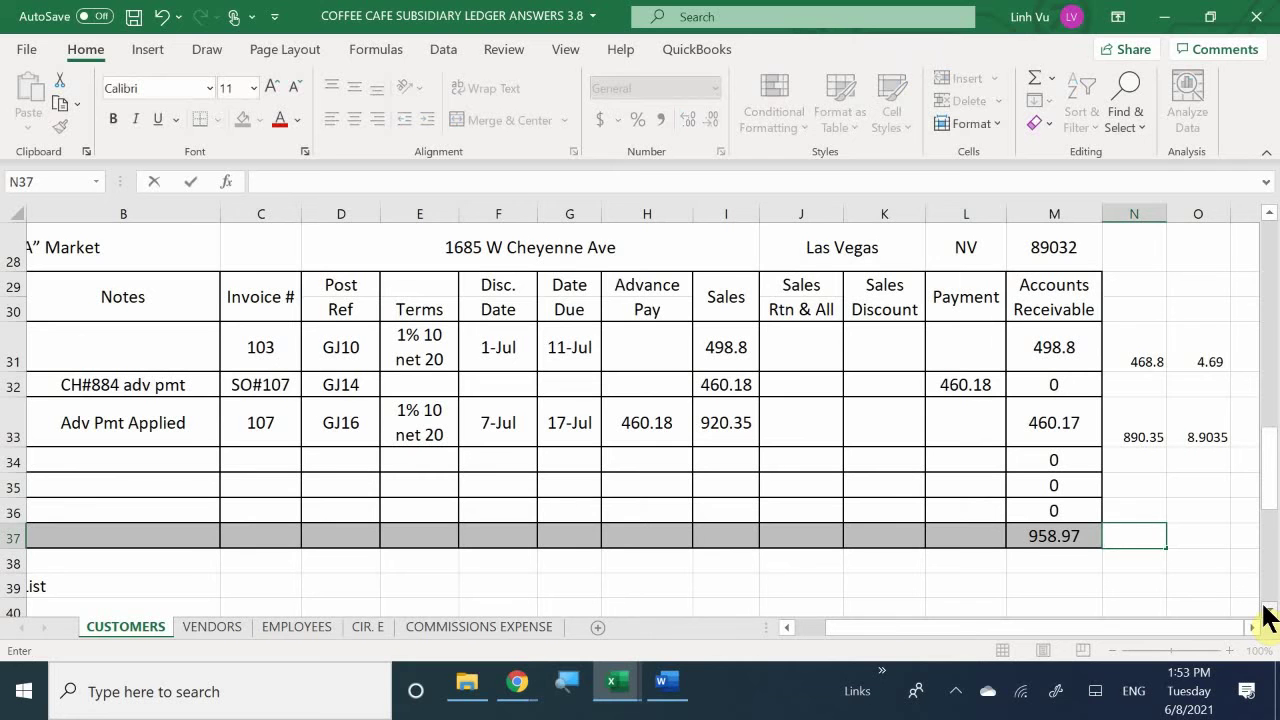
{"action": "type", "text": "958.97"}
{"action": "key", "text": "Return"}
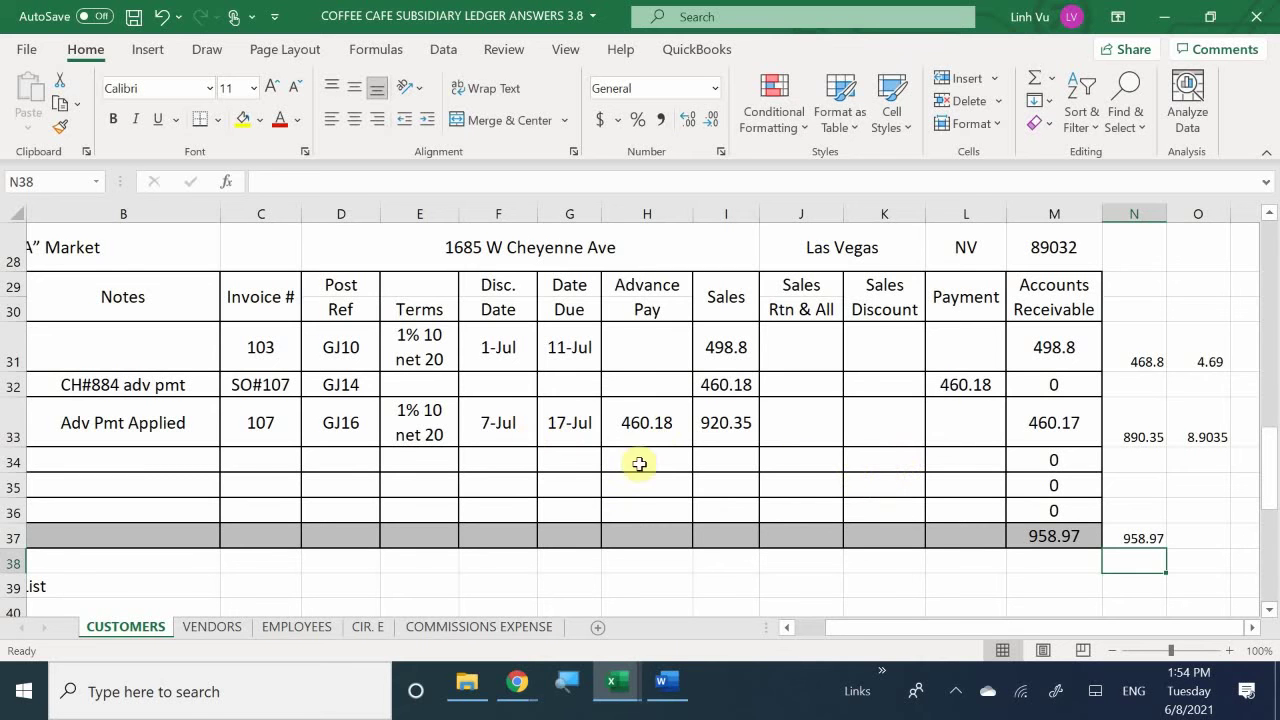
Enter the combined sales discount for invoices 103 and 107 in K34 as =4.69+8.90.
{"action": "left_click", "coordinate": [877, 459]}
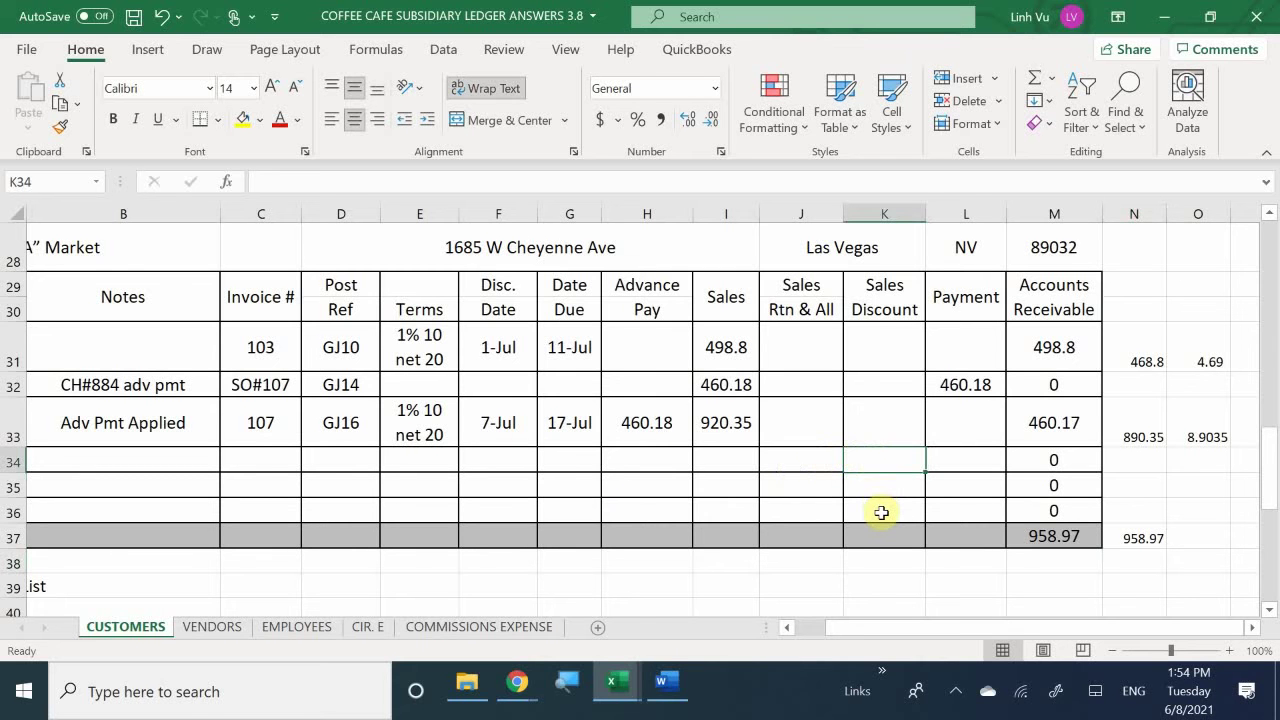
{"action": "type", "text": "=4.69+"}
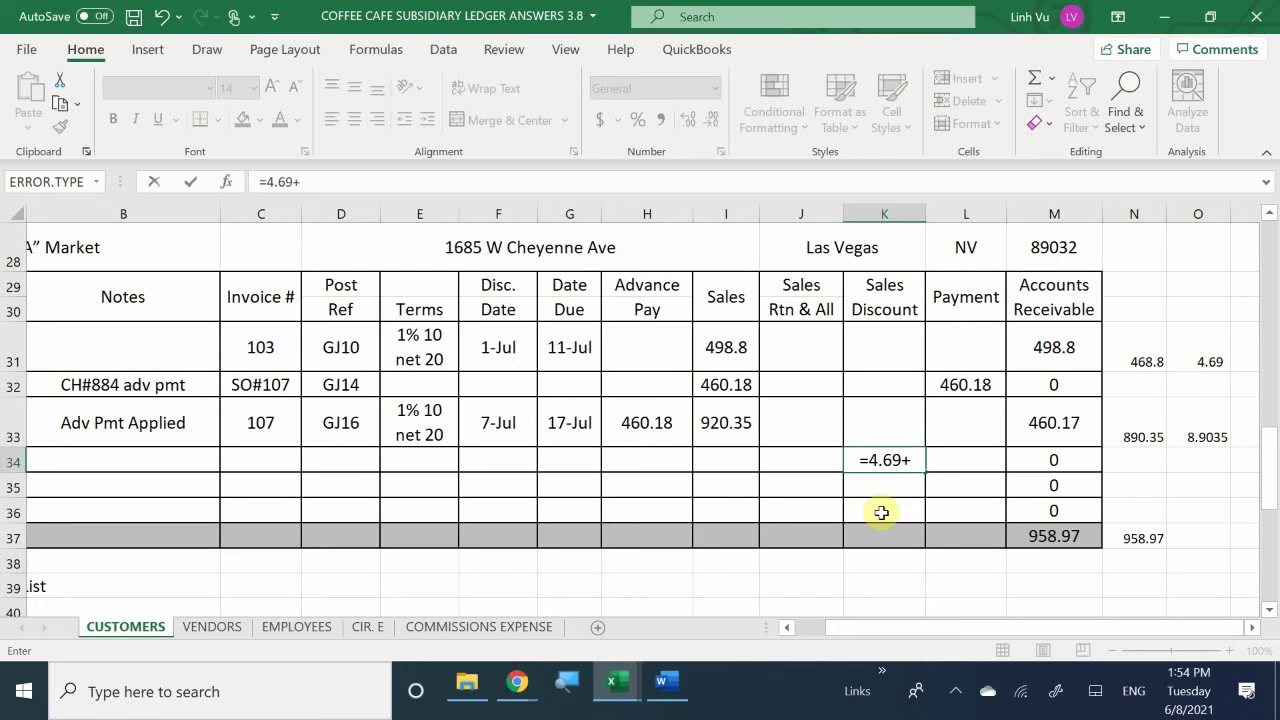
{"action": "type", "text": "8.90"}
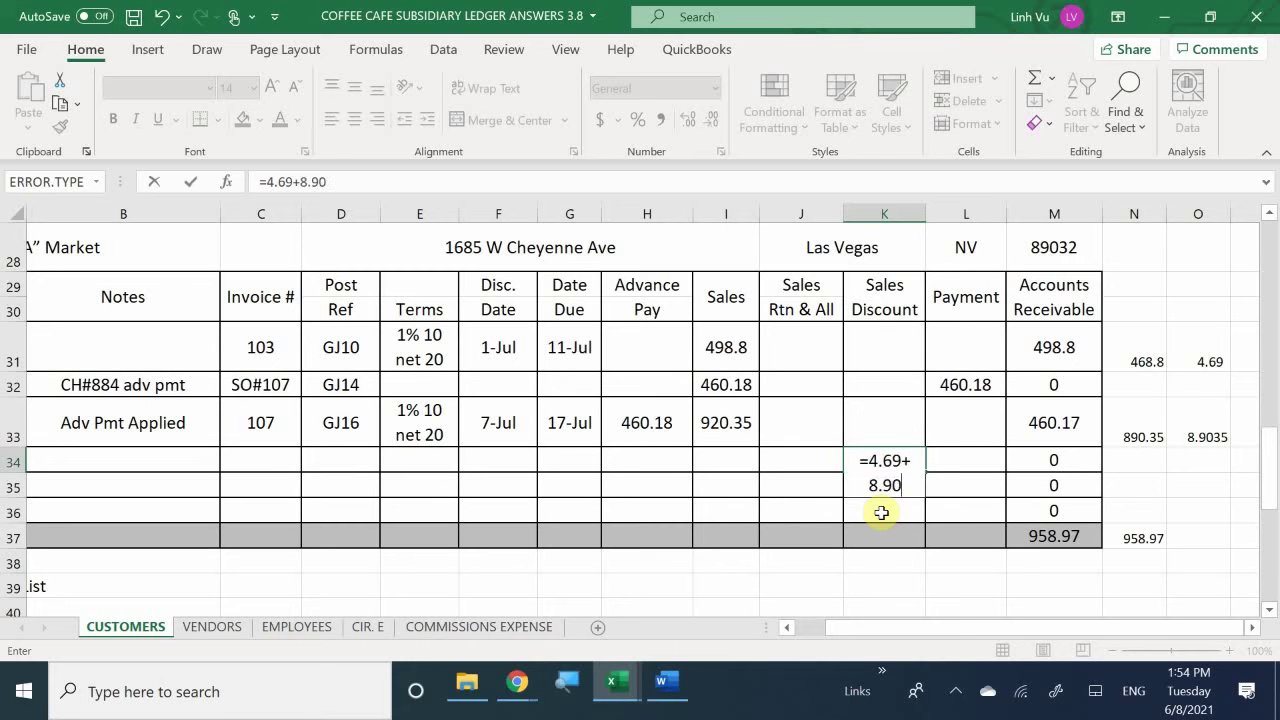
{"action": "key", "text": "Return"}
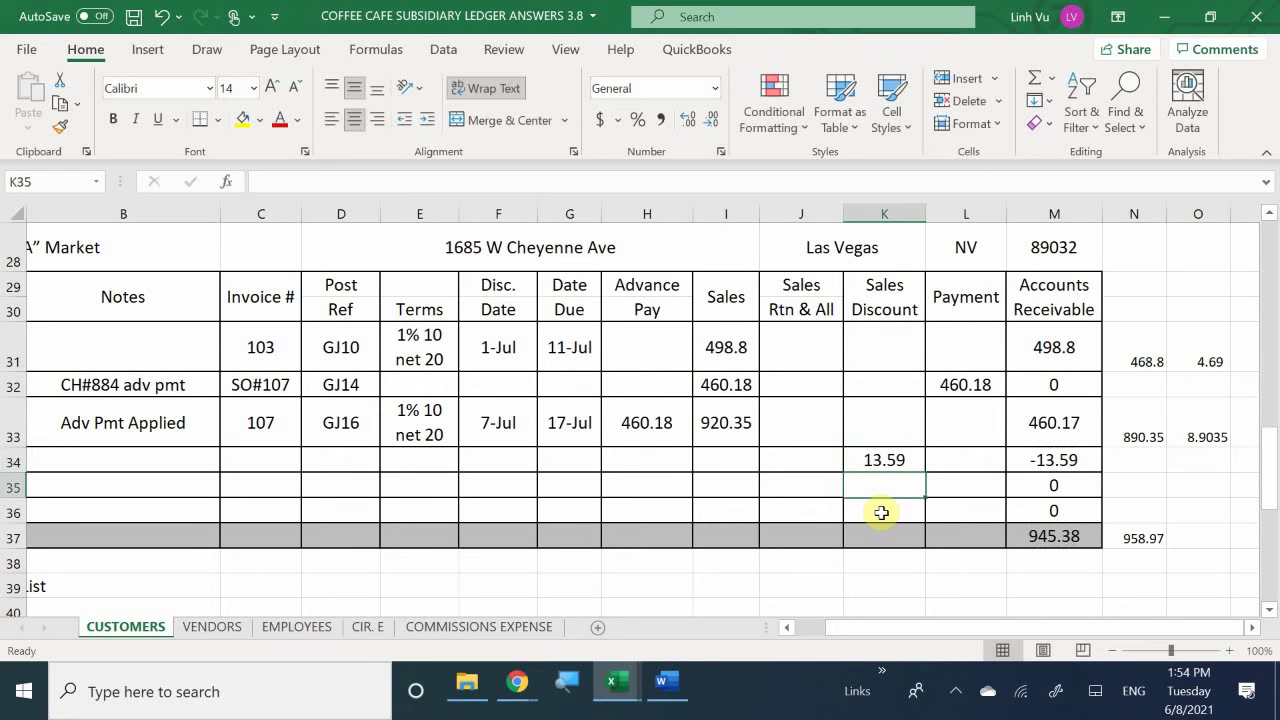
Enter 945.38 as the payment in L34 of the Super "A" Market account.
{"action": "key", "text": "Right"}
{"action": "key", "text": "Up"}
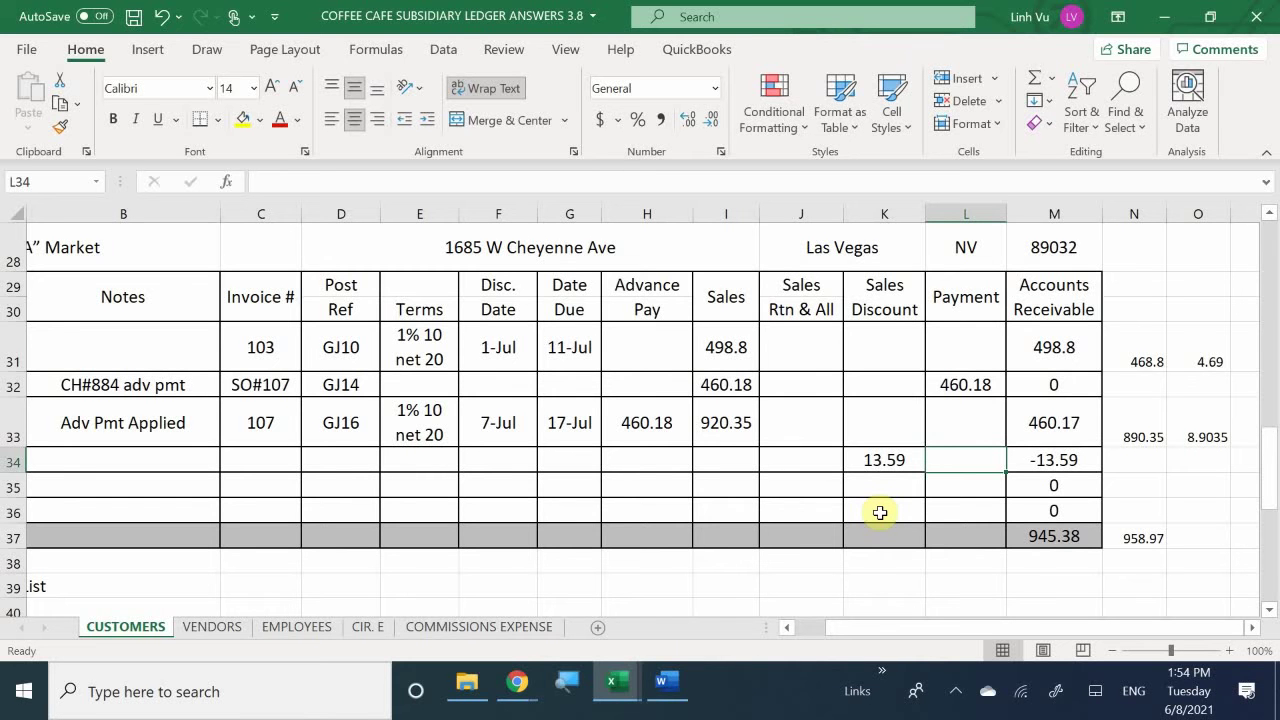
{"action": "type", "text": "9"}
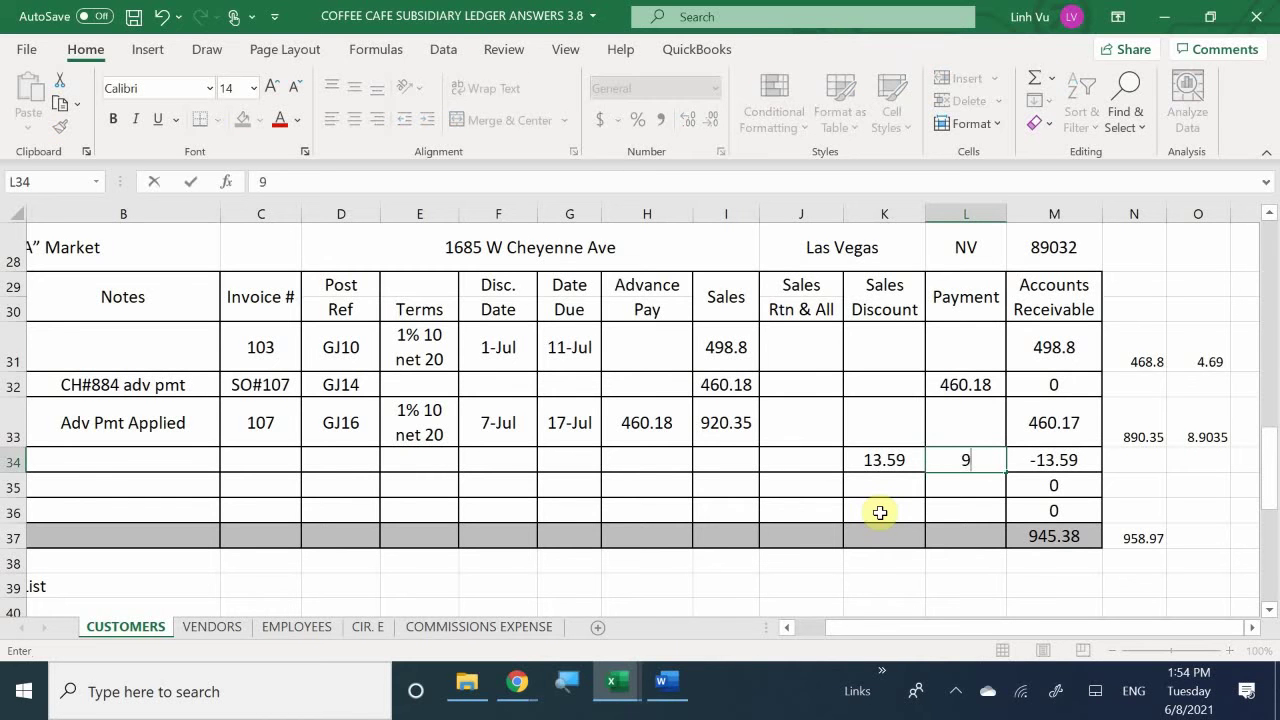
{"action": "type", "text": "45.38"}
{"action": "key", "text": "Return"}
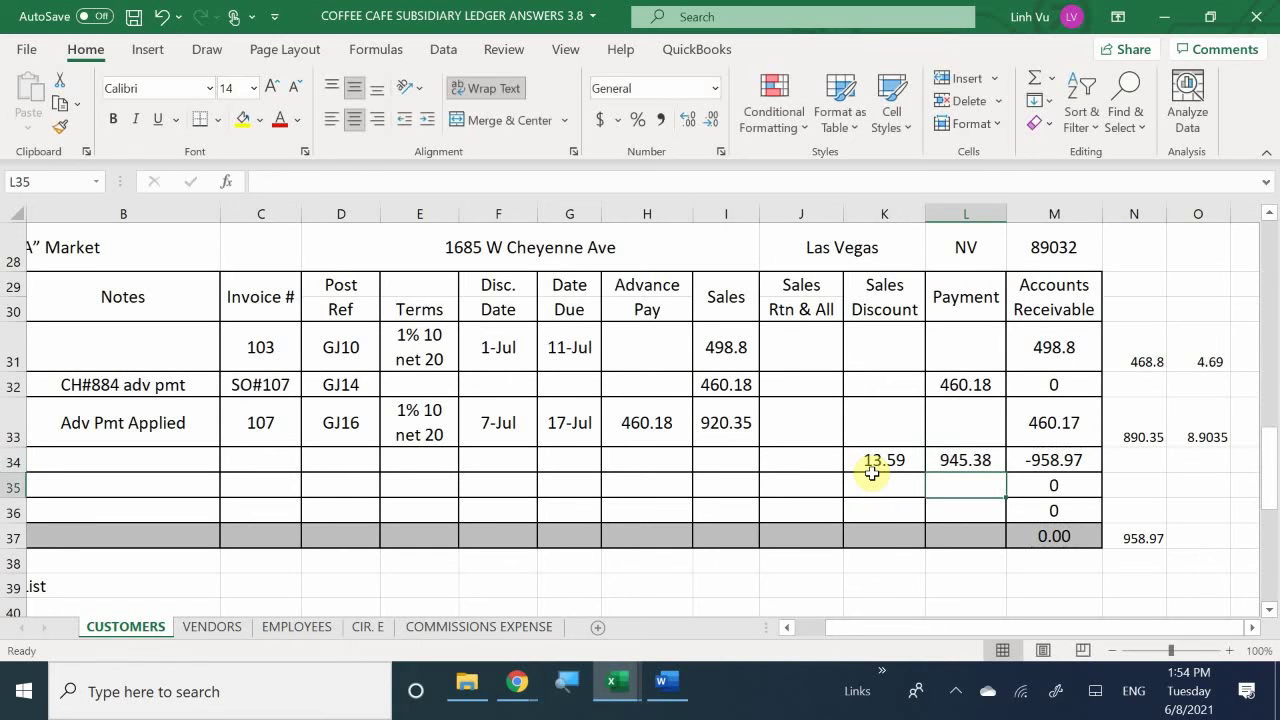
Clear the noted balance from N37 beside the total row.
{"action": "left_click", "coordinate": [1130, 539]}
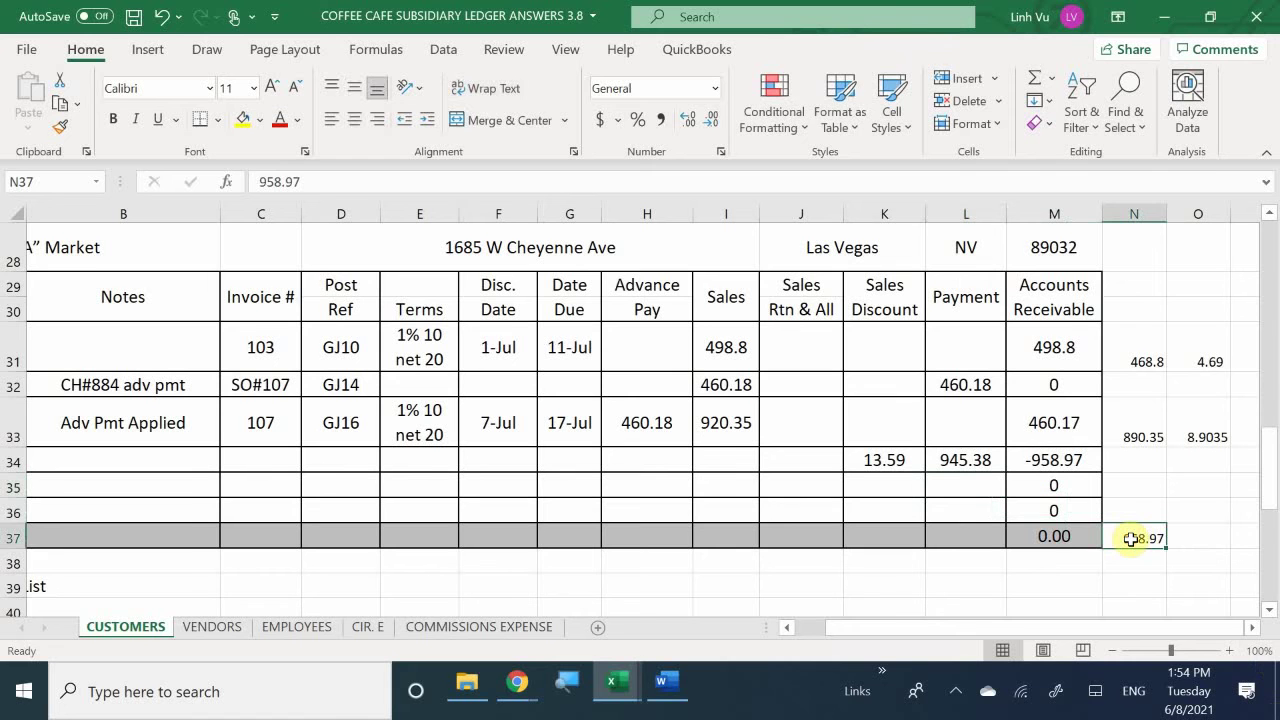
{"action": "key", "text": "BackSpace"}
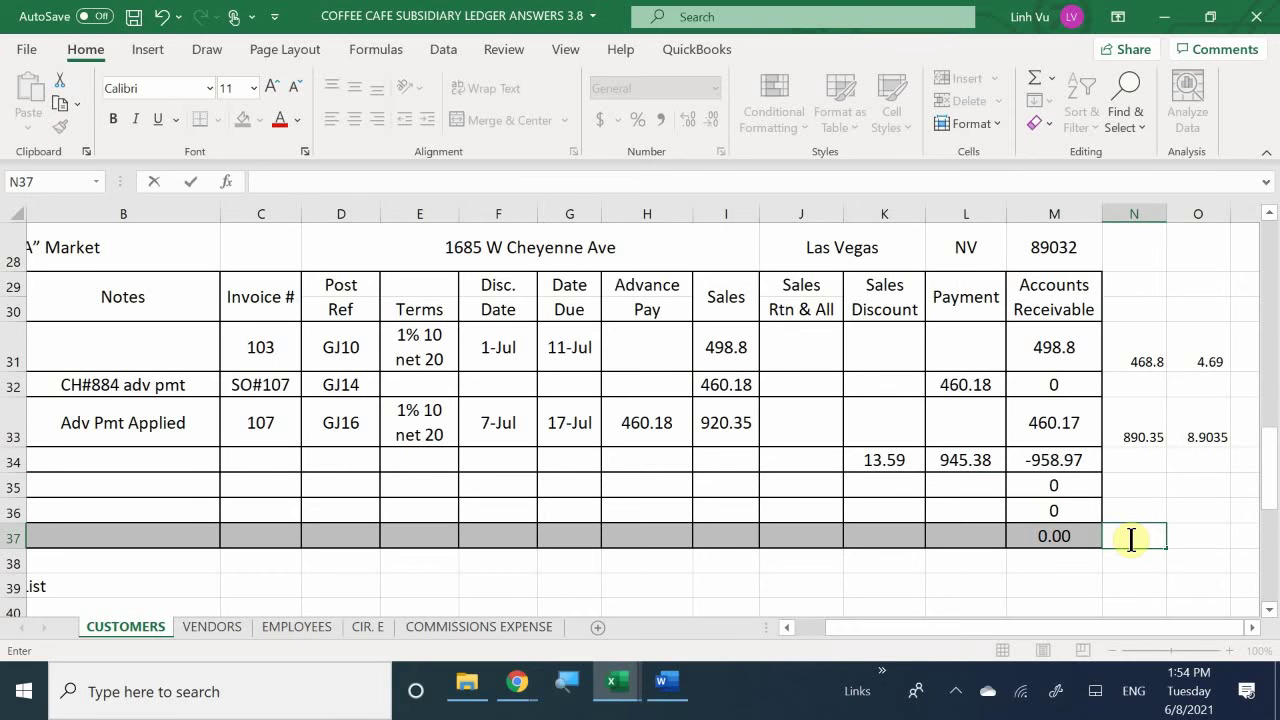
{"action": "key", "text": "Return"}
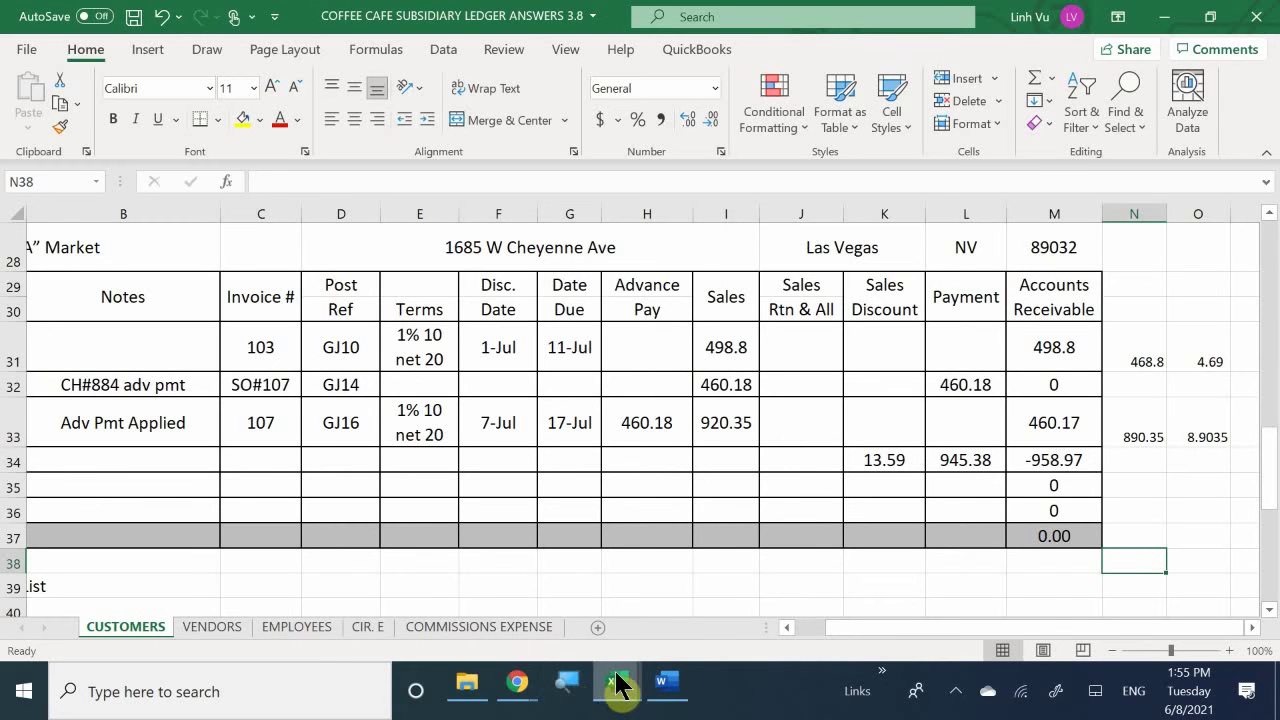
Switch to the general journal workbook and copy the account names Checking, Sales Discount and Accounts Receivable from B814:B816 to B819:B821.
{"action": "mouse_move", "coordinate": [618, 685]}
{"action": "left_click", "coordinate": [274, 594]}
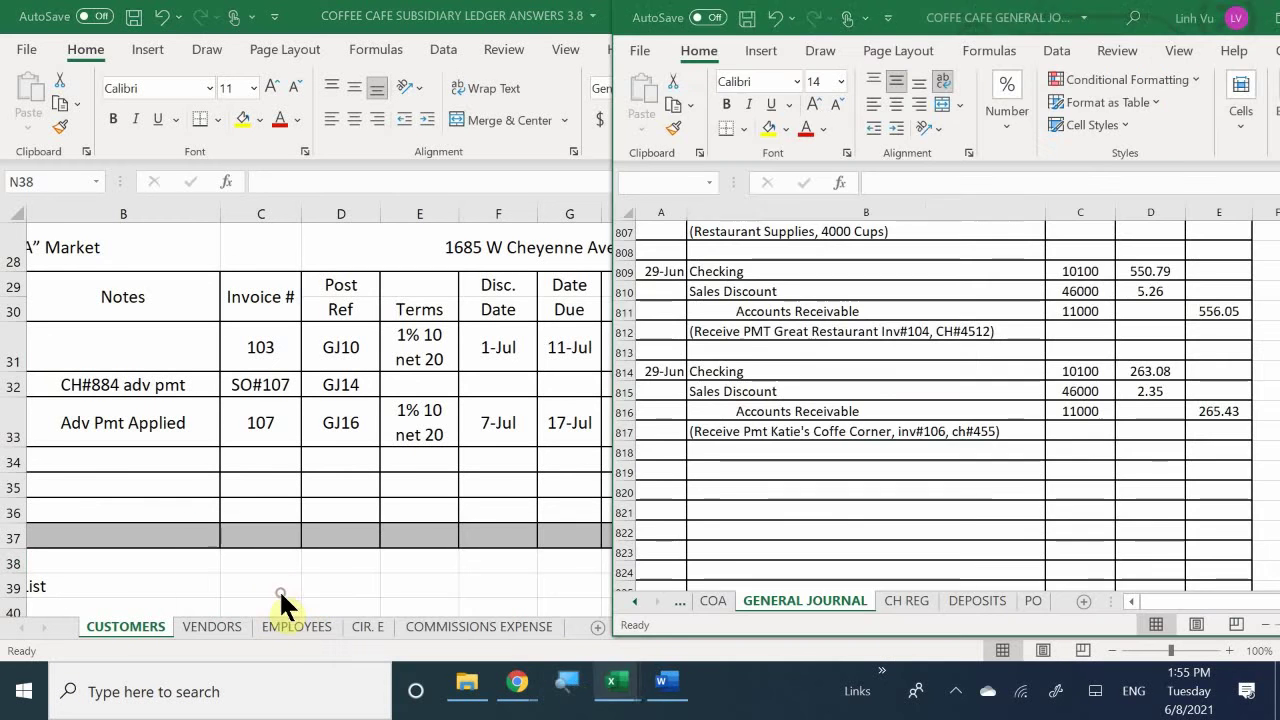
{"action": "left_click", "coordinate": [675, 470]}
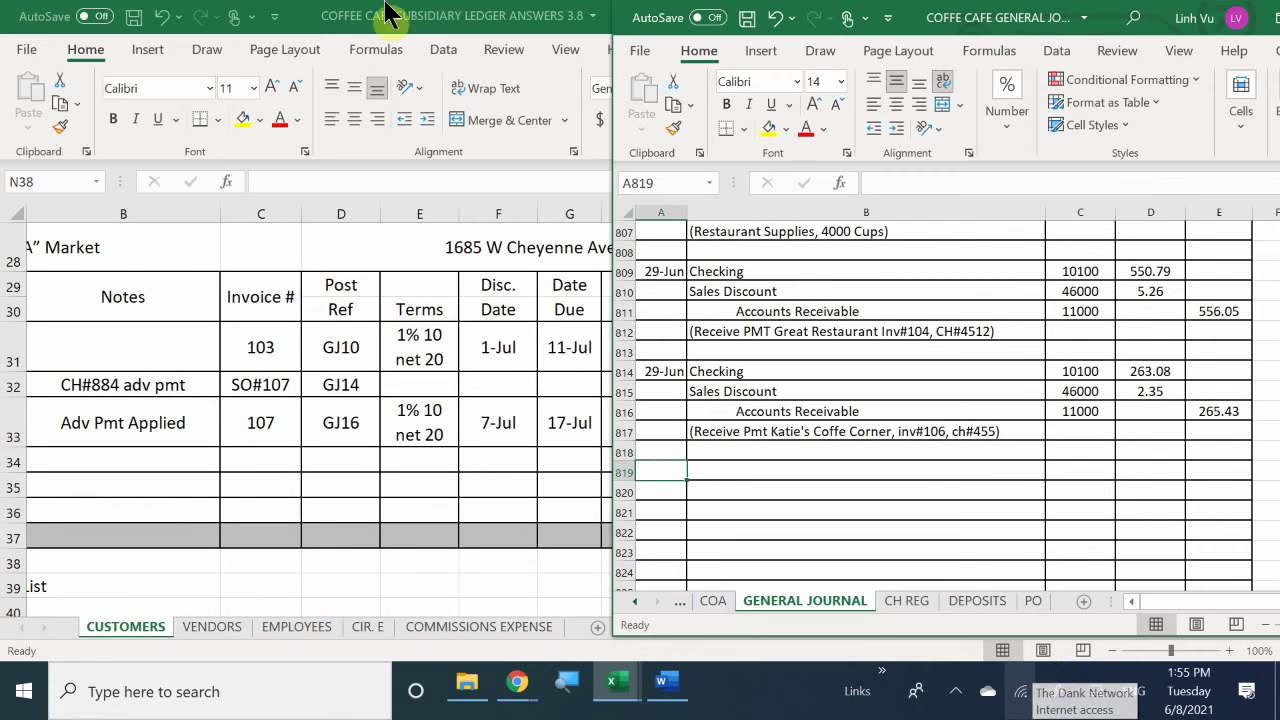
{"action": "left_click_drag", "start_coordinate": [792, 370], "coordinate": [803, 418]}
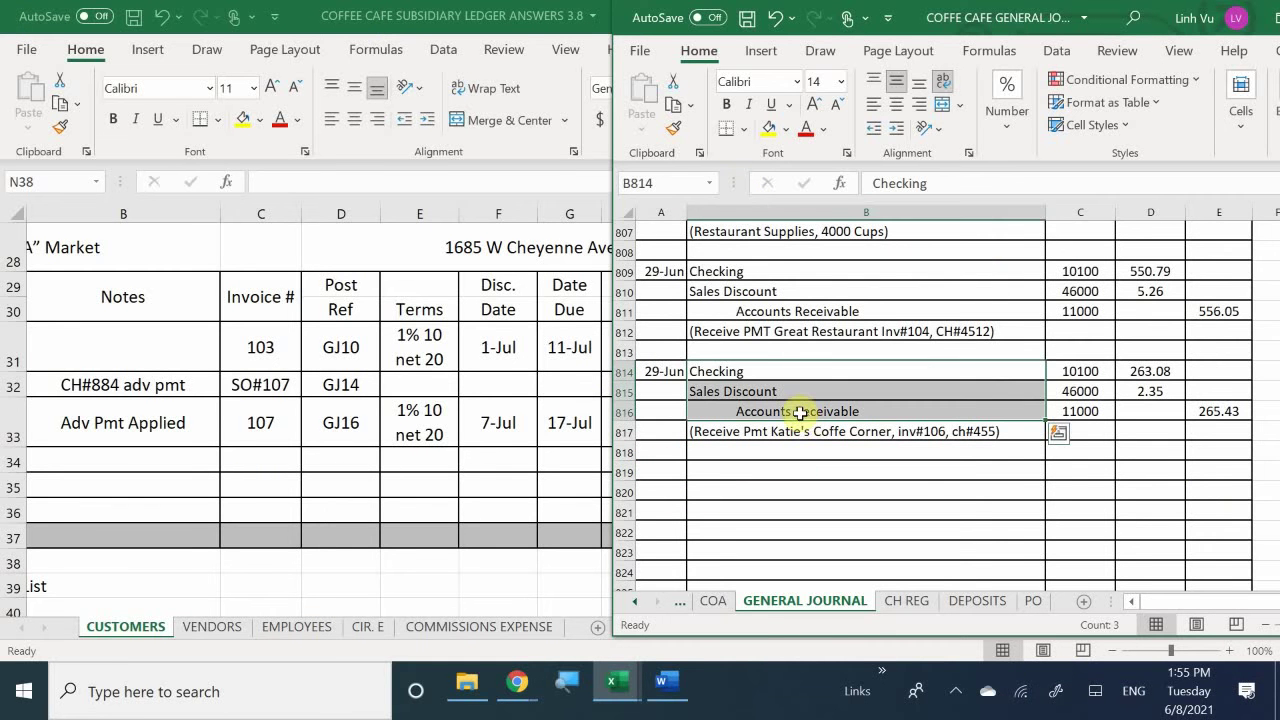
{"action": "key", "text": "ctrl+c"}
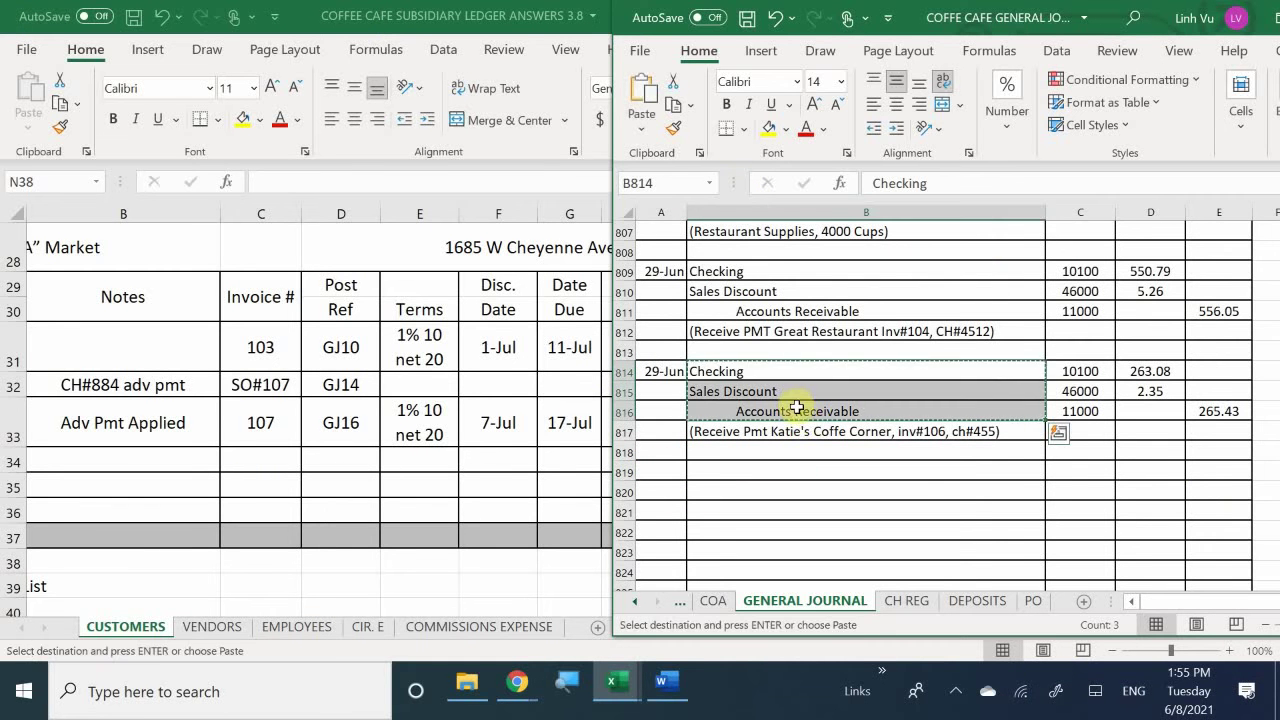
{"action": "left_click", "coordinate": [752, 472]}
{"action": "key", "text": "ctrl+v"}
Date the new journal entry 6/29 in A819.
{"action": "left_click", "coordinate": [661, 472]}
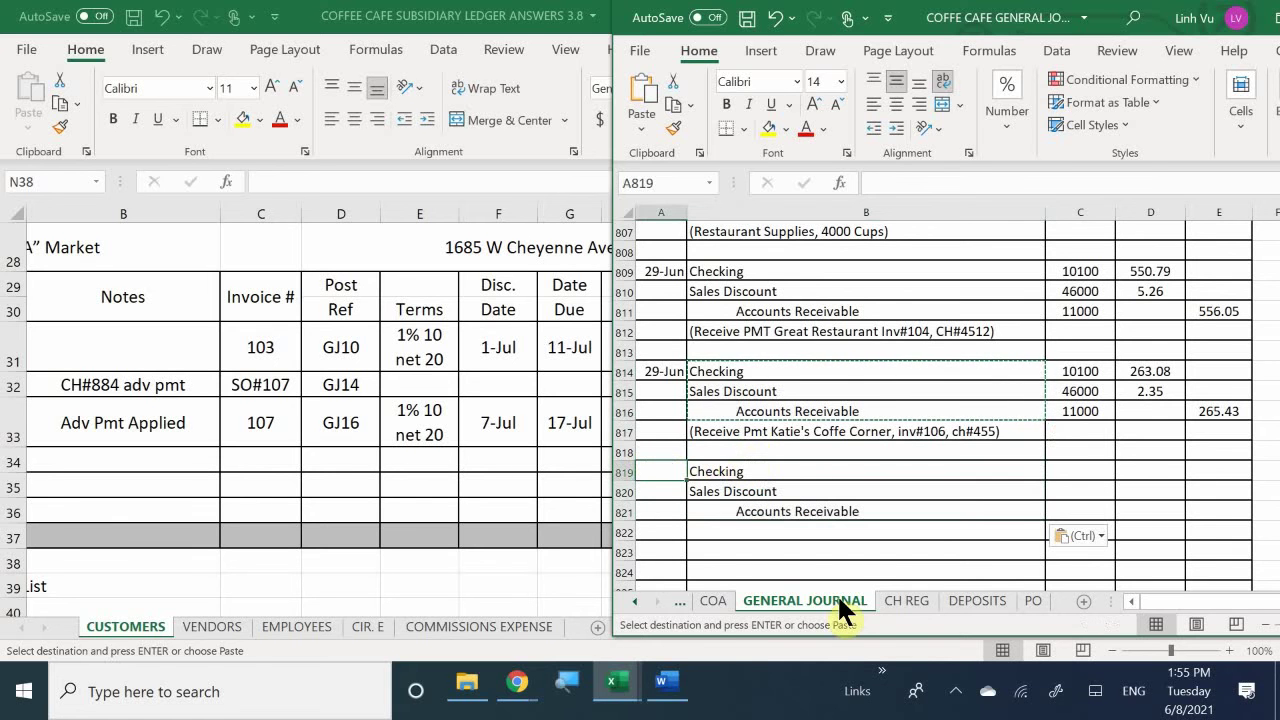
{"action": "type", "text": "6/29"}
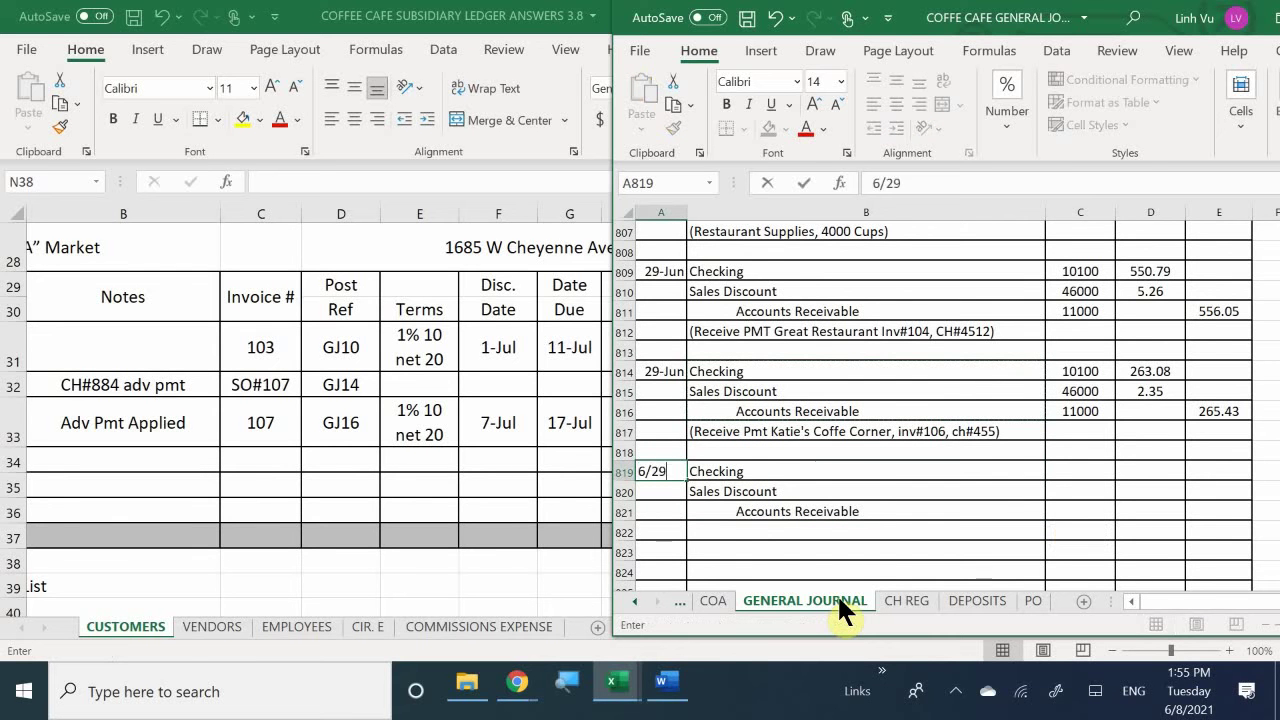
{"action": "key", "text": "Return"}
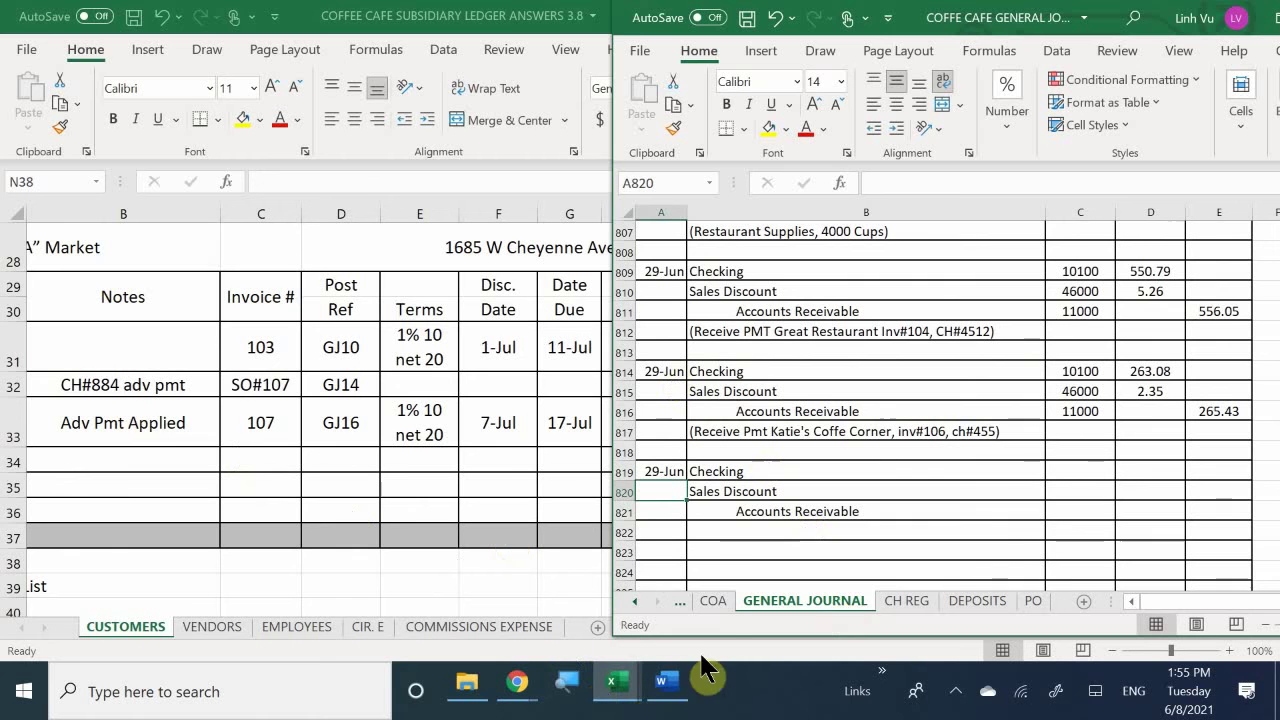
{"action": "left_click", "coordinate": [718, 539]}
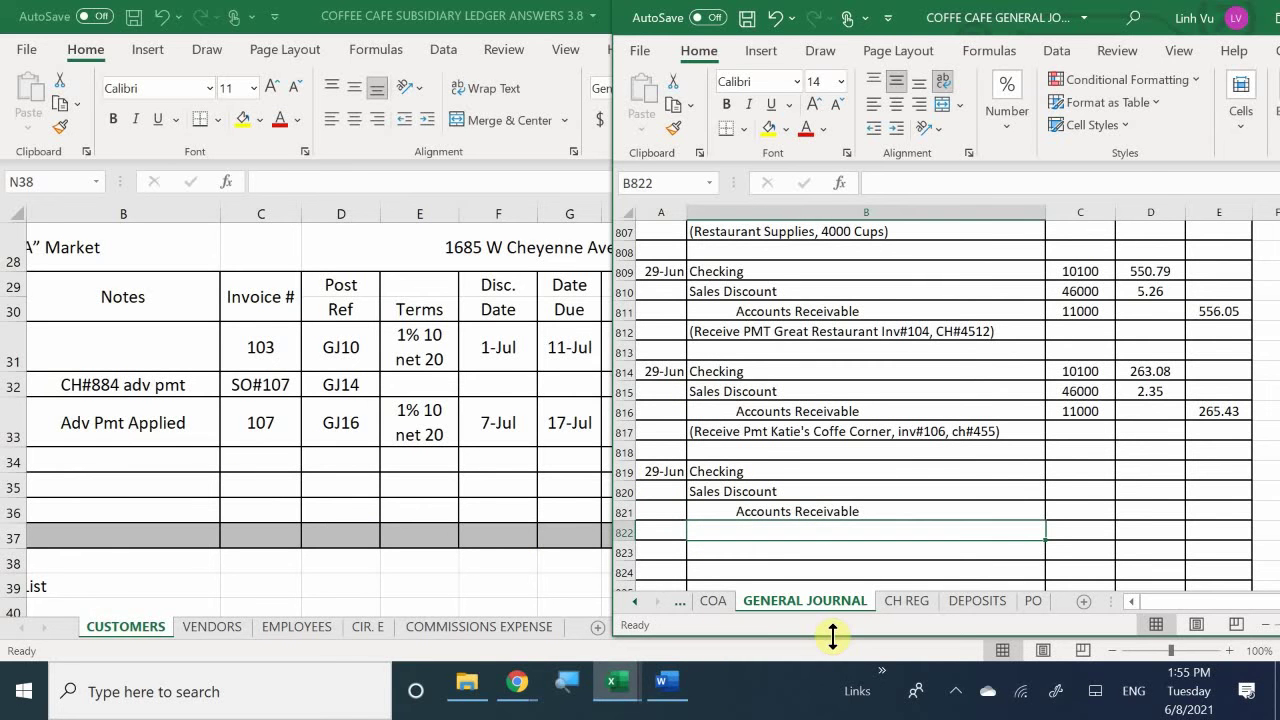
{"action": "type", "text": "("}
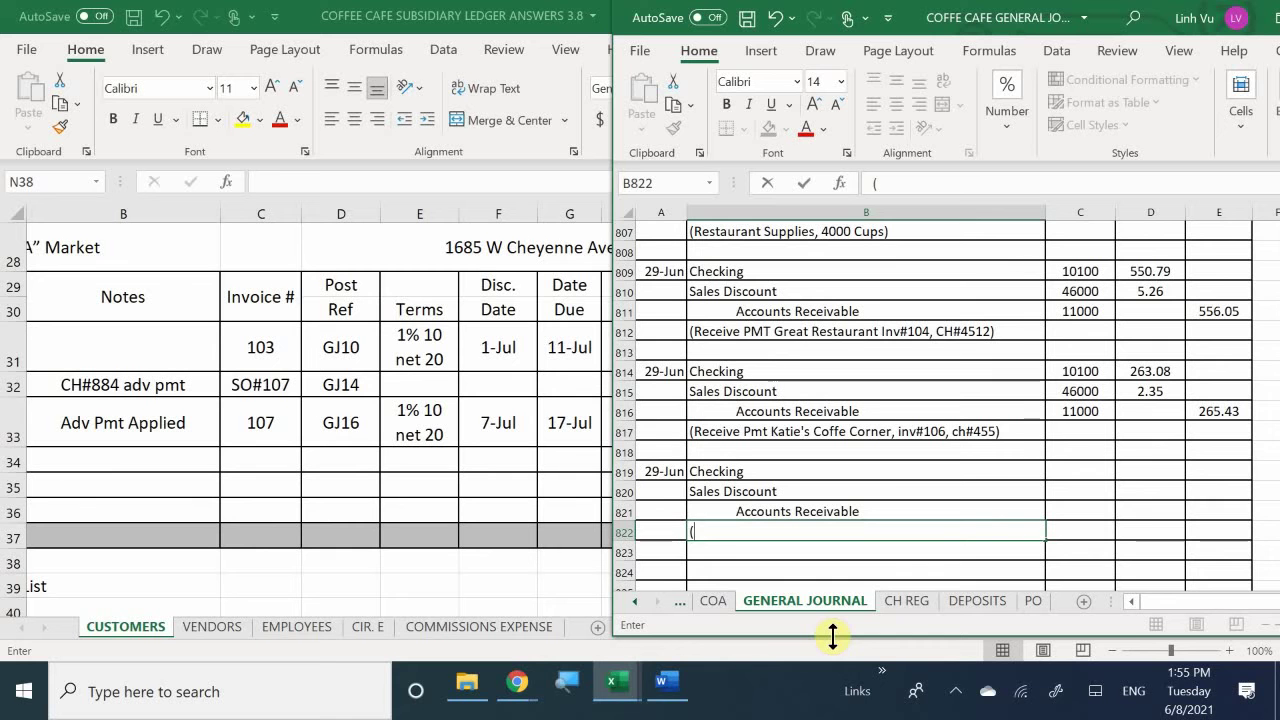
{"action": "key", "text": "BackSpace"}
{"action": "key", "text": "Return"}
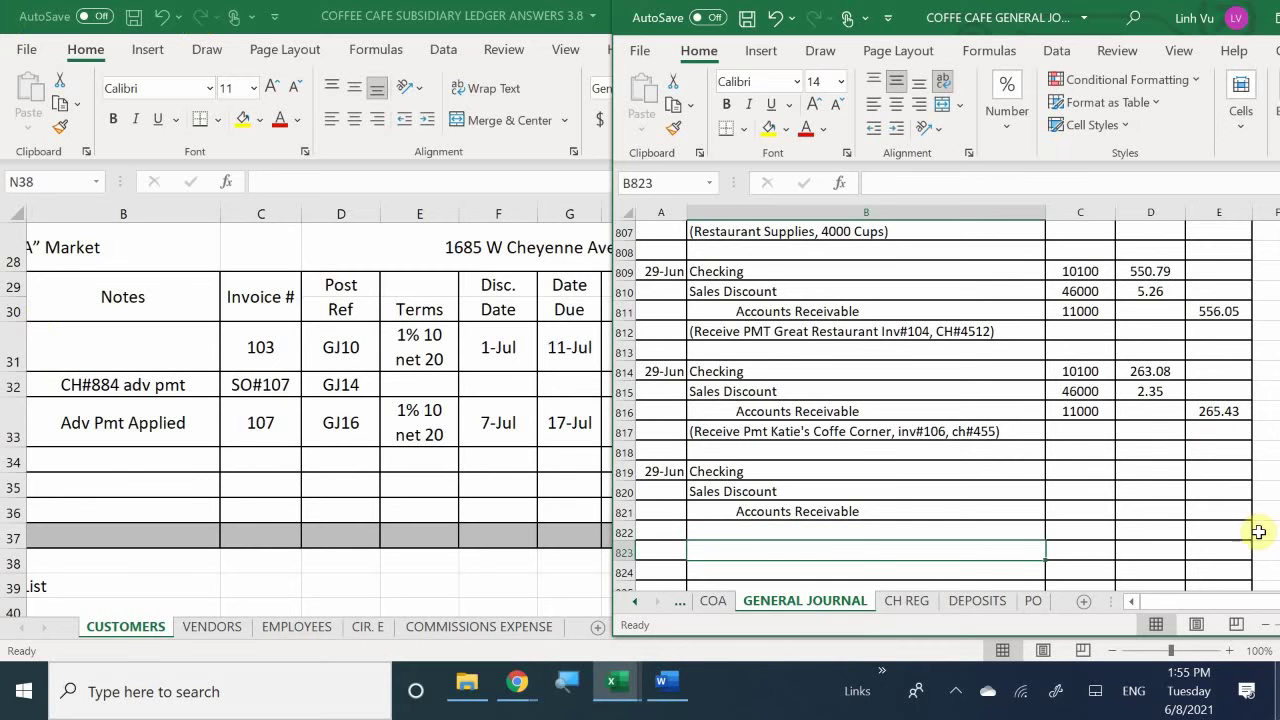
Check the Super "A" Market payment row in the customer ledger, and return to the general journal workbook.
{"action": "left_click", "coordinate": [445, 411]}
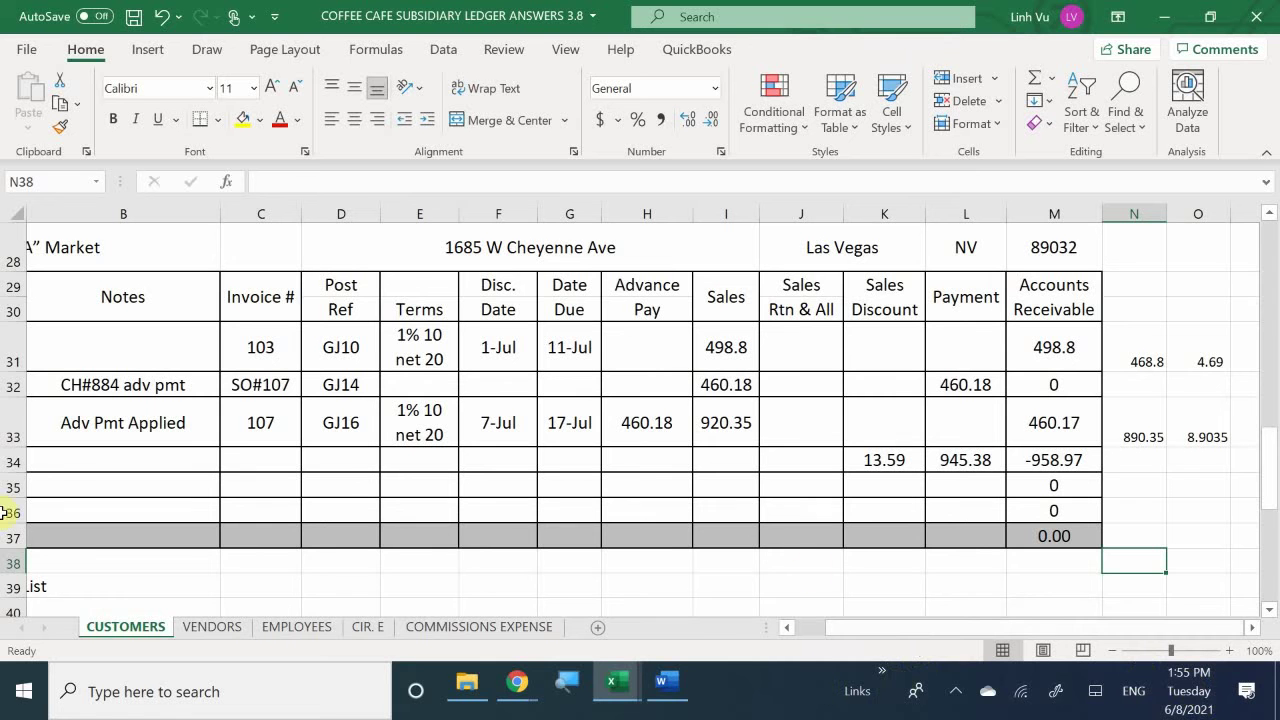
{"action": "mouse_move", "coordinate": [616, 676]}
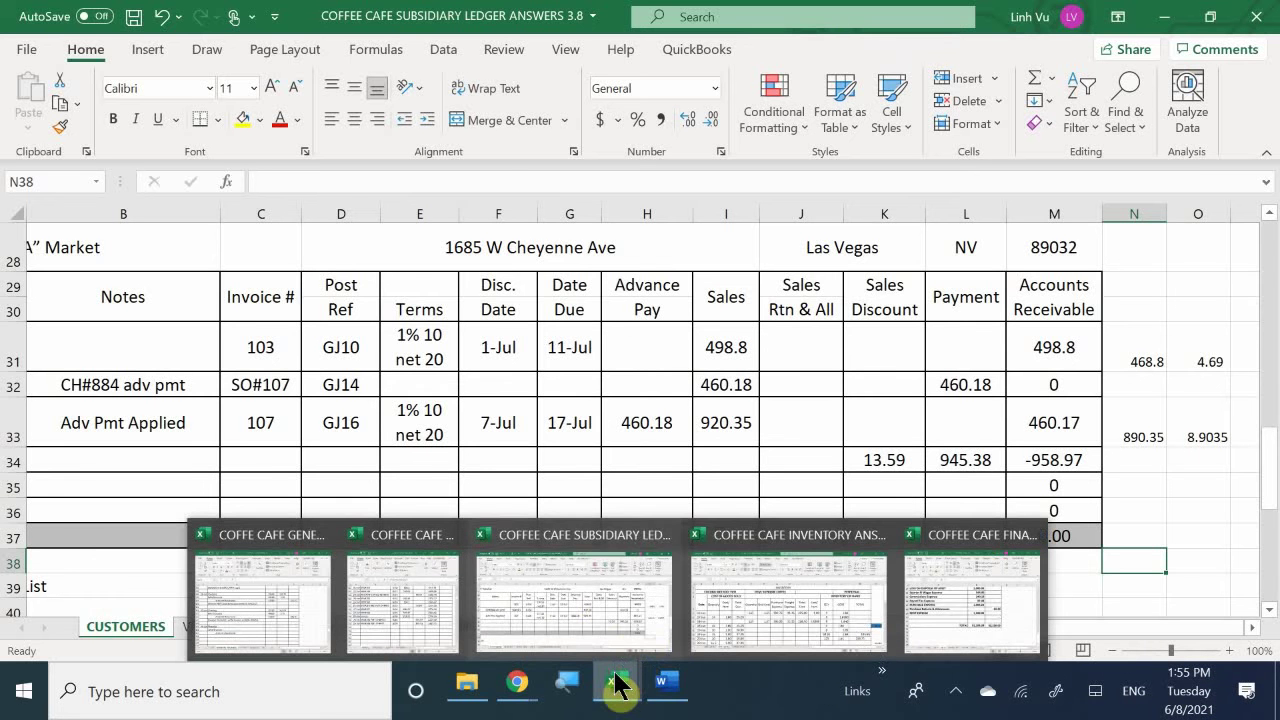
{"action": "mouse_move", "coordinate": [699, 613]}
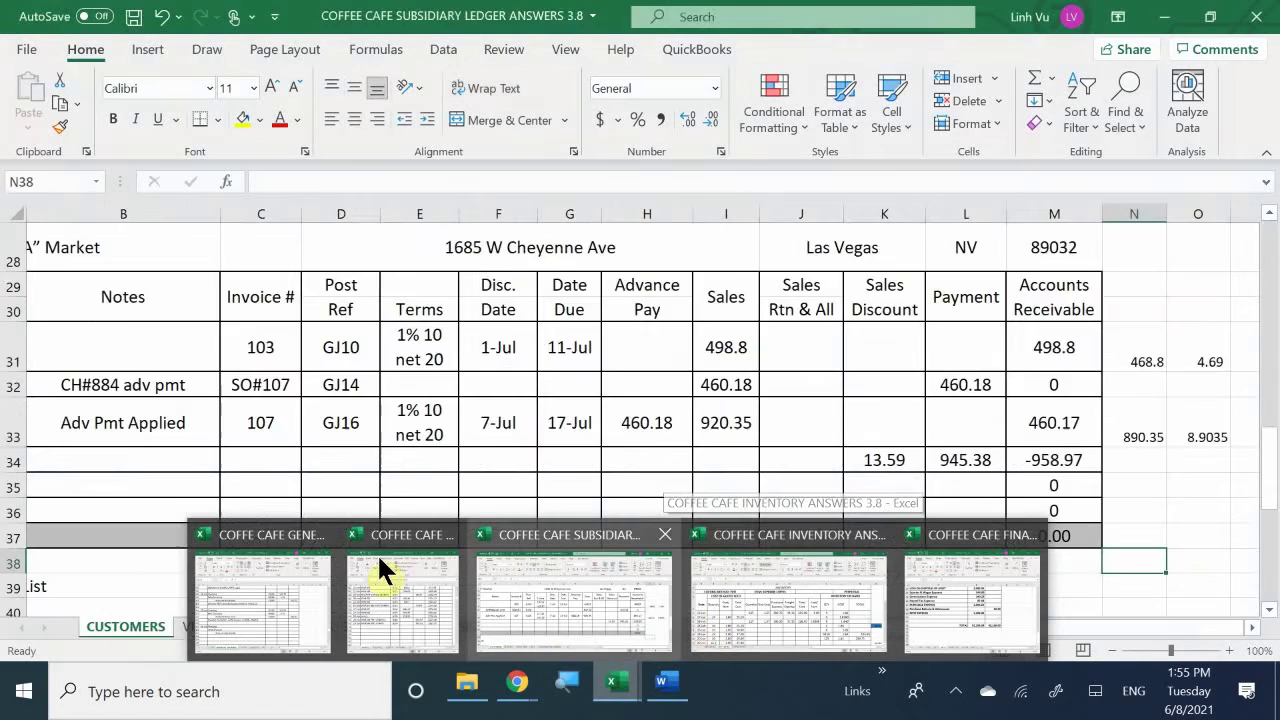
{"action": "mouse_move", "coordinate": [345, 598]}
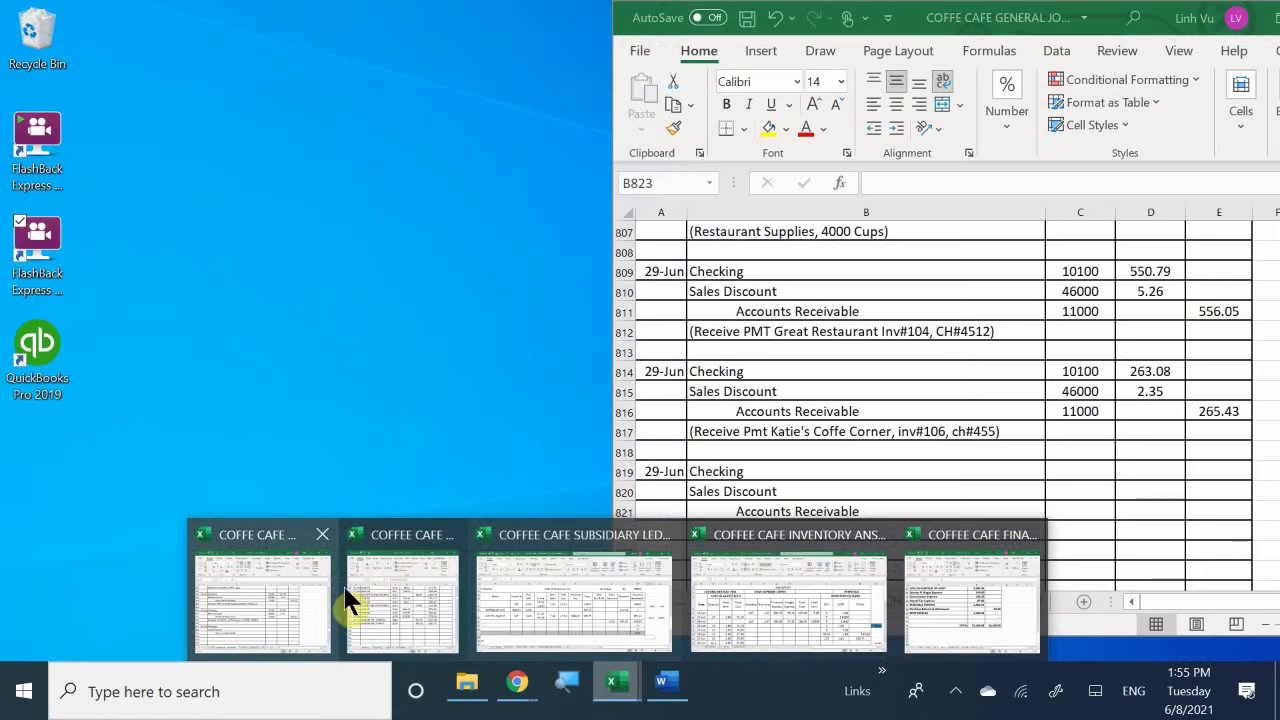
{"action": "left_click", "coordinate": [287, 583]}
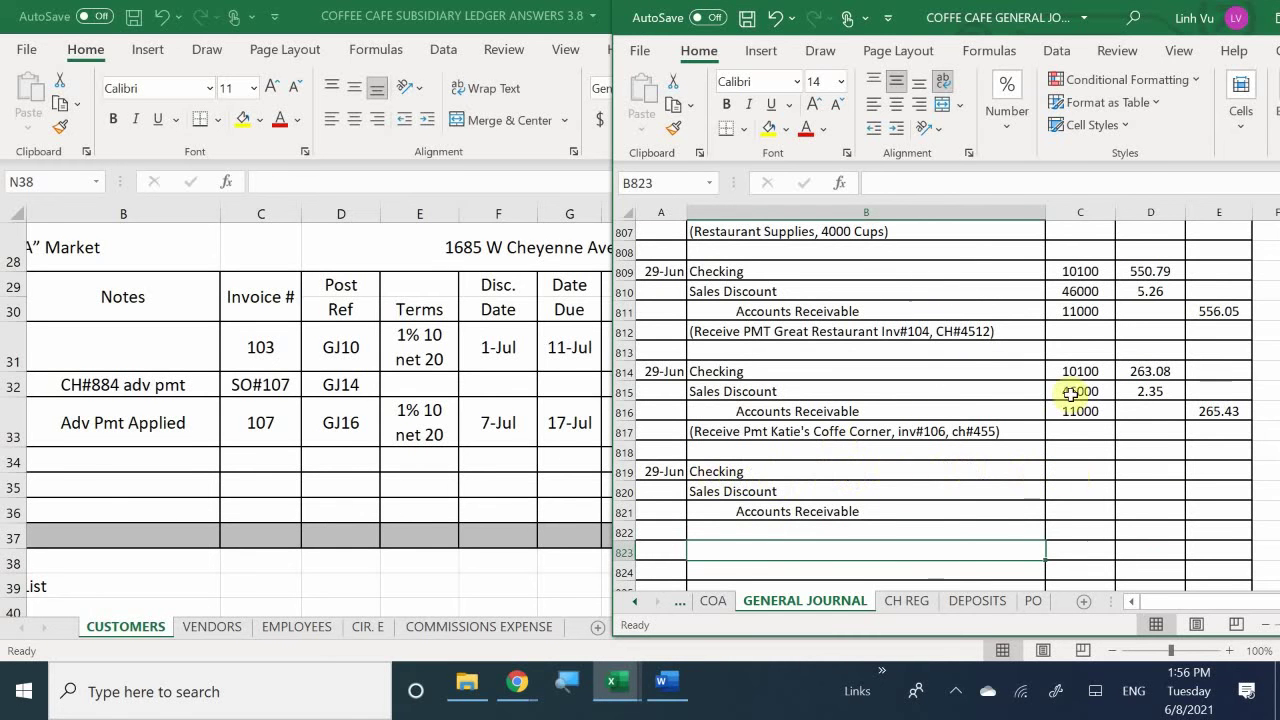
Copy the account numbers 10100, 46000 and 11000 from C814:C816 to C819:C821 of the new journal entry.
{"action": "left_click_drag", "start_coordinate": [1069, 374], "coordinate": [1073, 414]}
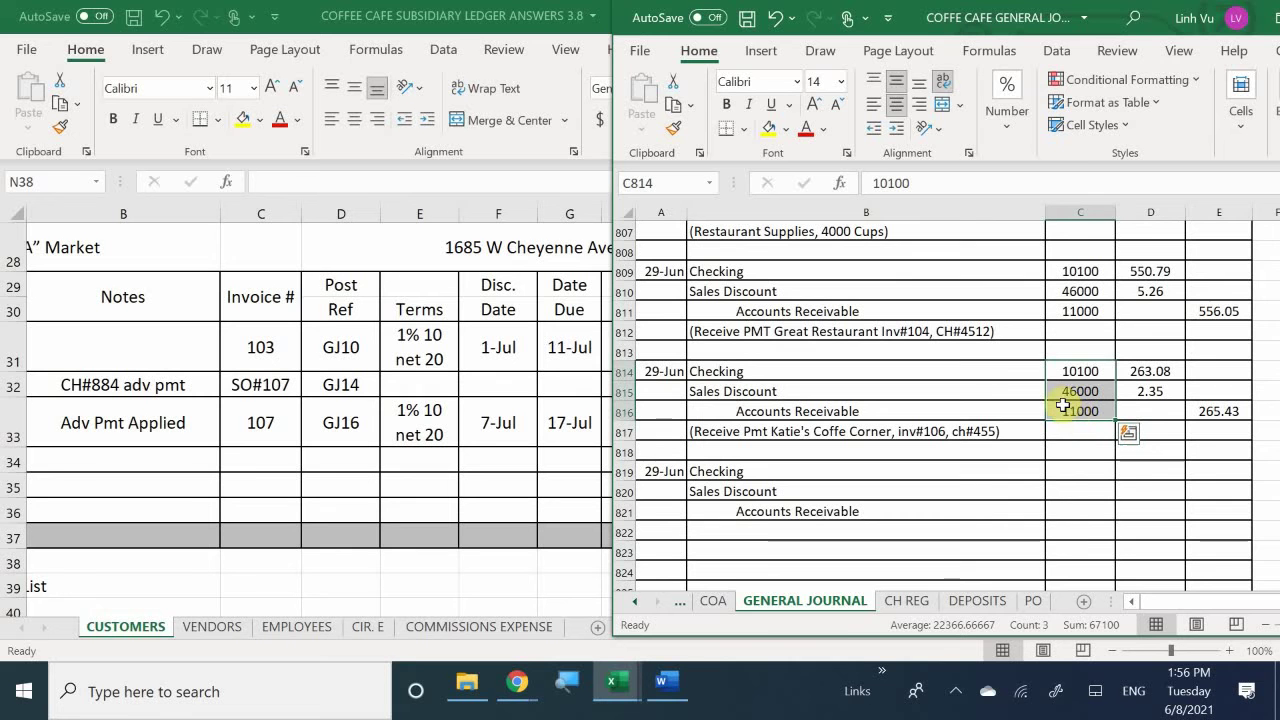
{"action": "key", "text": "ctrl+c"}
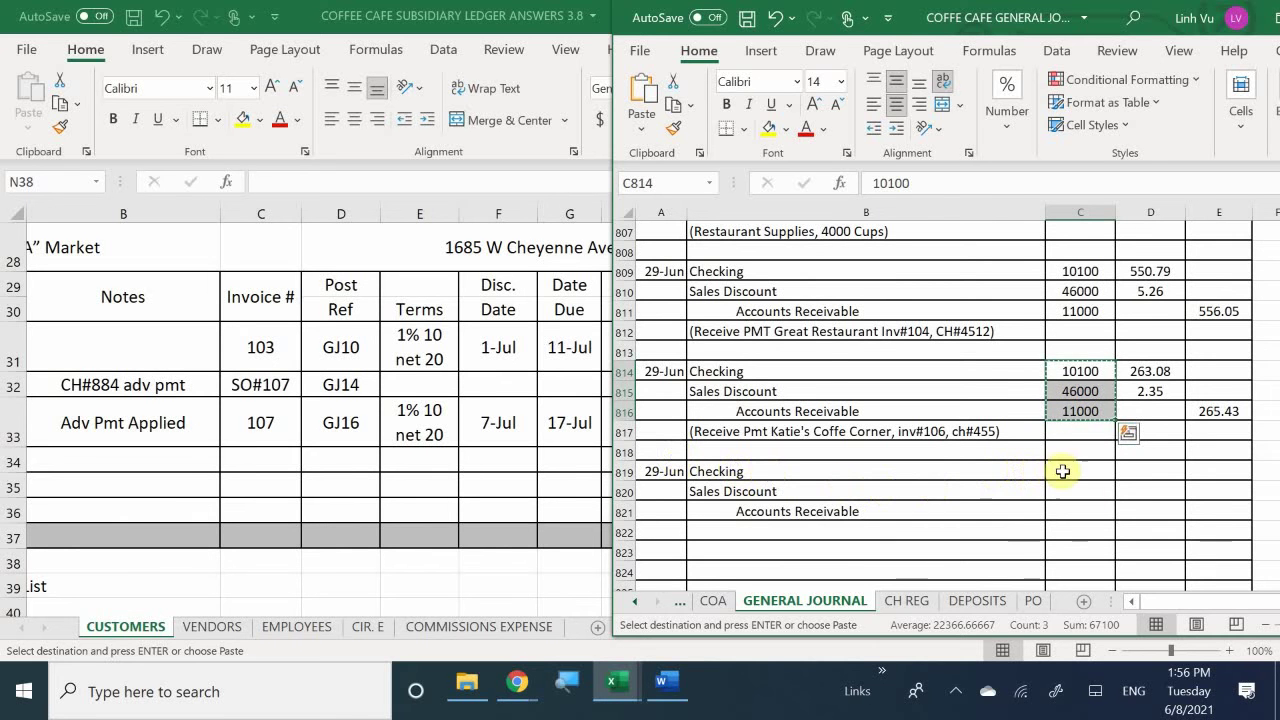
{"action": "left_click", "coordinate": [1063, 472]}
{"action": "key", "text": "ctrl+v"}
{"action": "left_click", "coordinate": [1152, 474]}
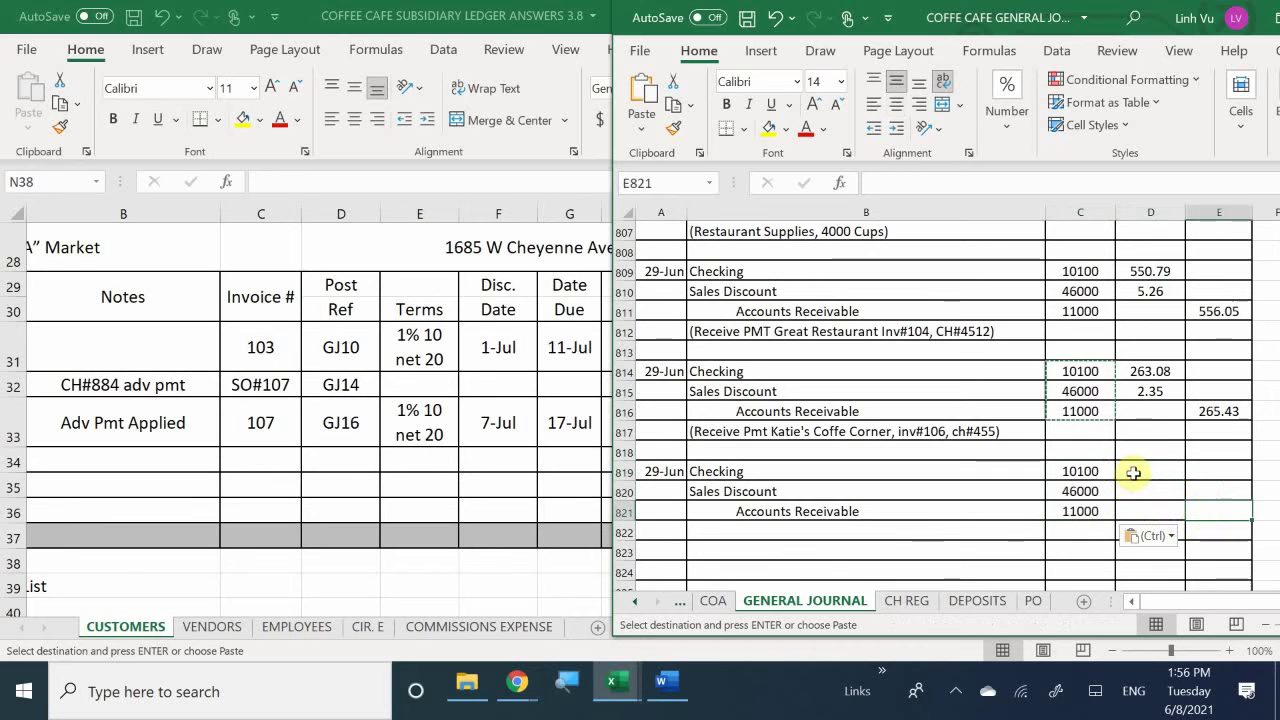
Check the Super "A" Market payment and sales discount amounts in the customer ledger, and return to the general journal workbook.
{"action": "left_click", "coordinate": [1134, 472]}
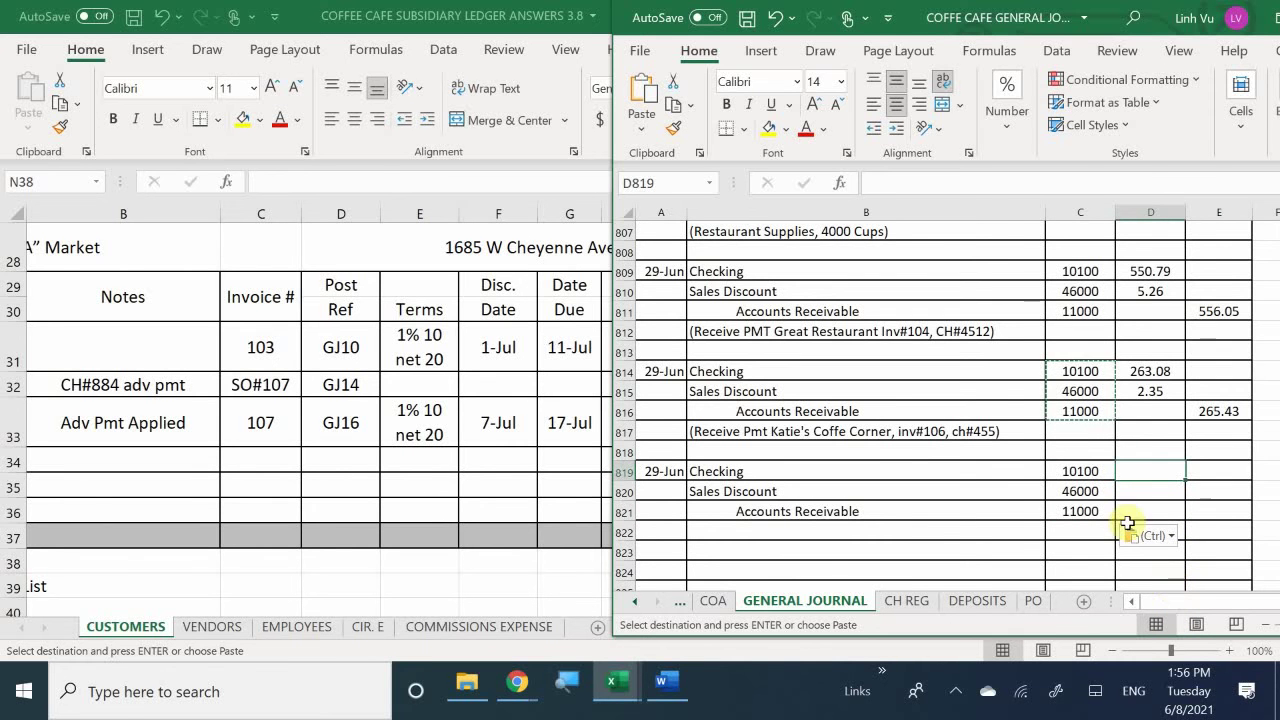
{"action": "left_click", "coordinate": [447, 604]}
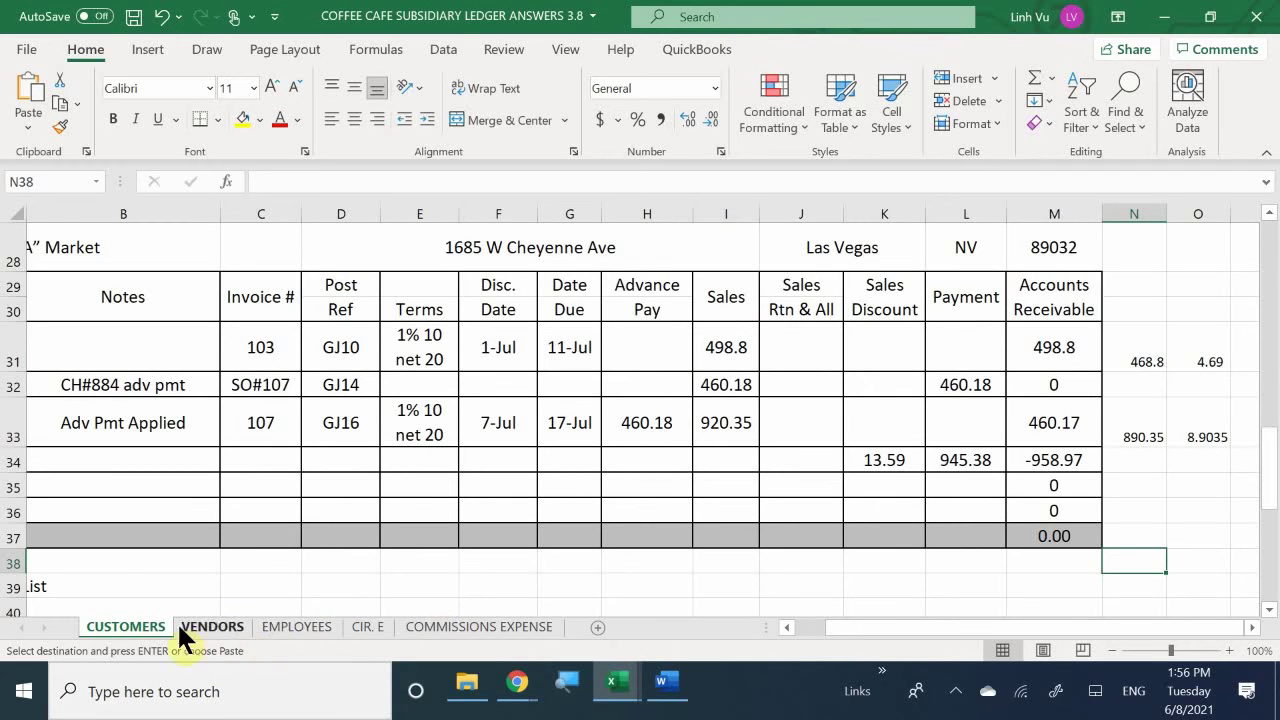
{"action": "left_click", "coordinate": [612, 684]}
{"action": "left_click", "coordinate": [262, 588]}
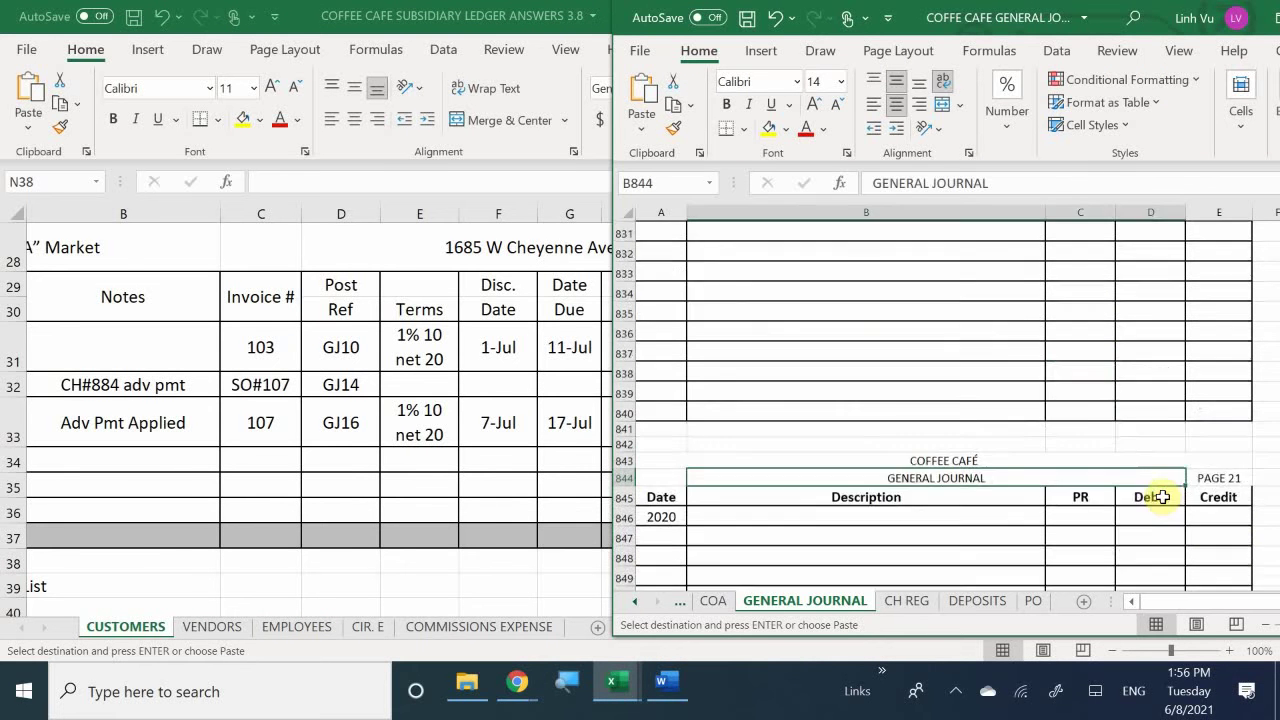
Enter 945.38 as the Checking debit in D819 of the new journal entry.
{"action": "key", "text": "ctrl+Down"}
{"action": "scroll", "coordinate": [1080, 348], "scroll_direction": "up", "scroll_amount": 6}
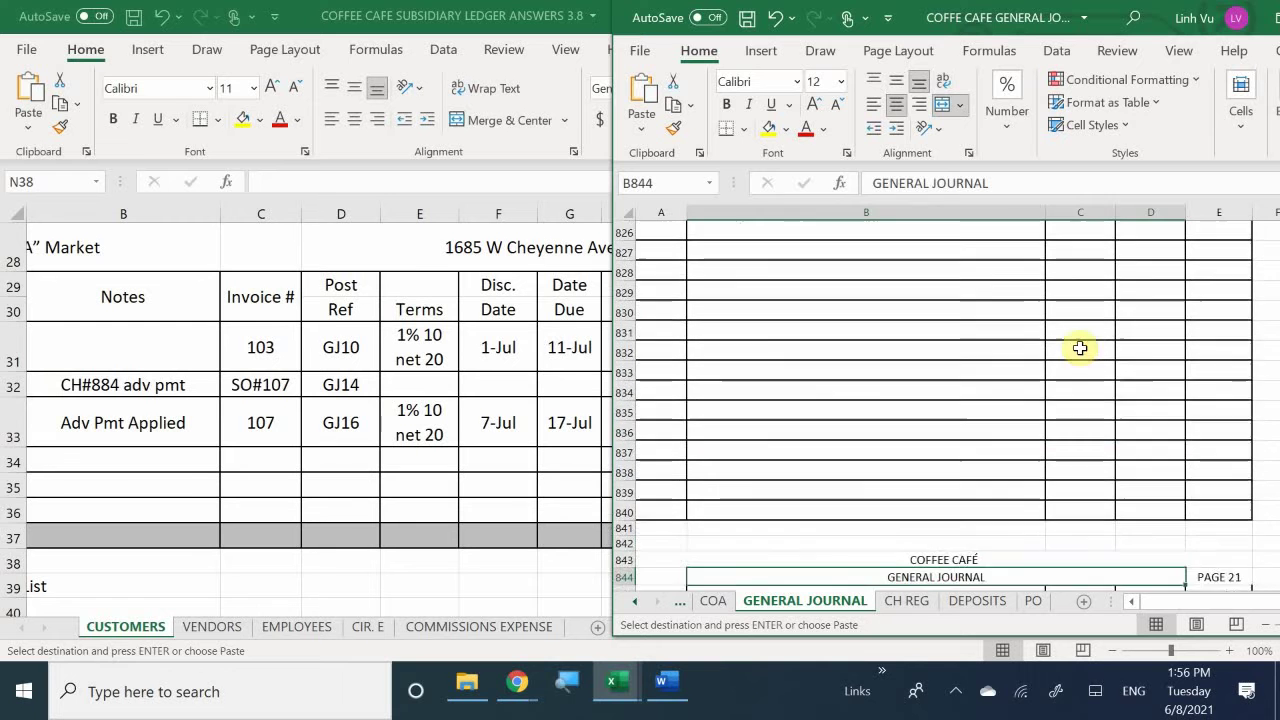
{"action": "scroll", "coordinate": [1080, 348], "scroll_direction": "up", "scroll_amount": 3}
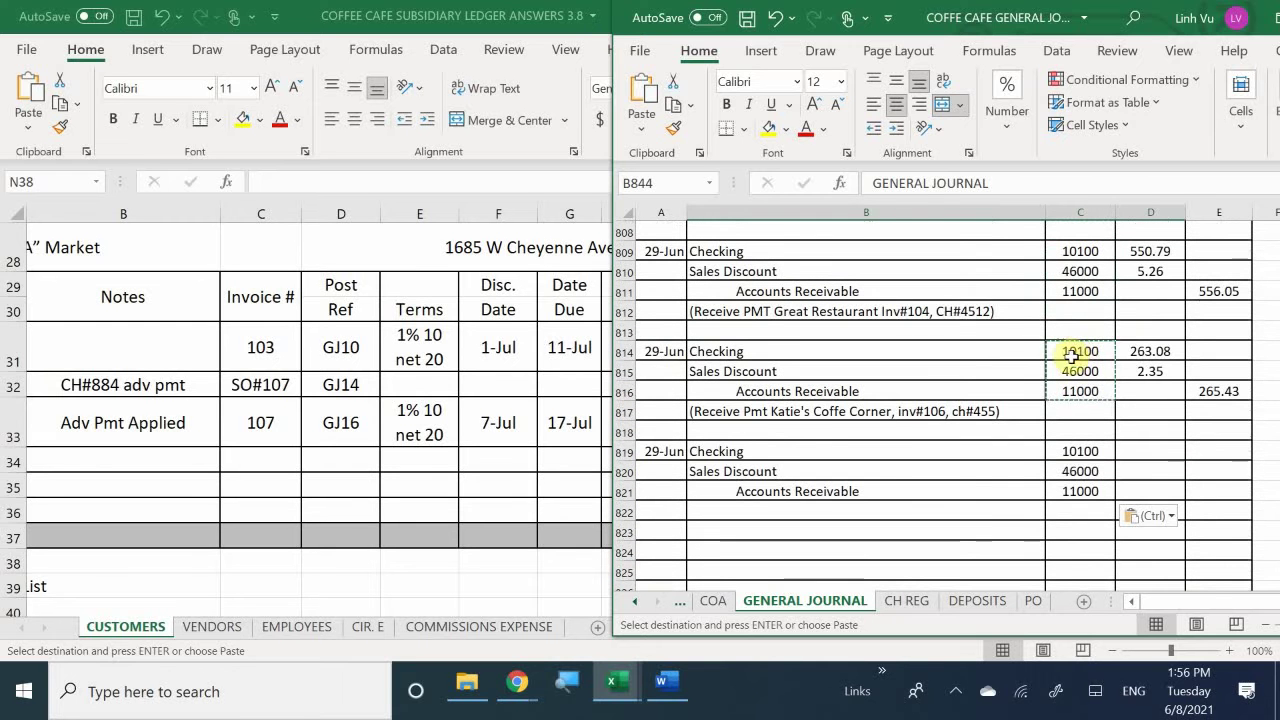
{"action": "left_click", "coordinate": [1140, 455]}
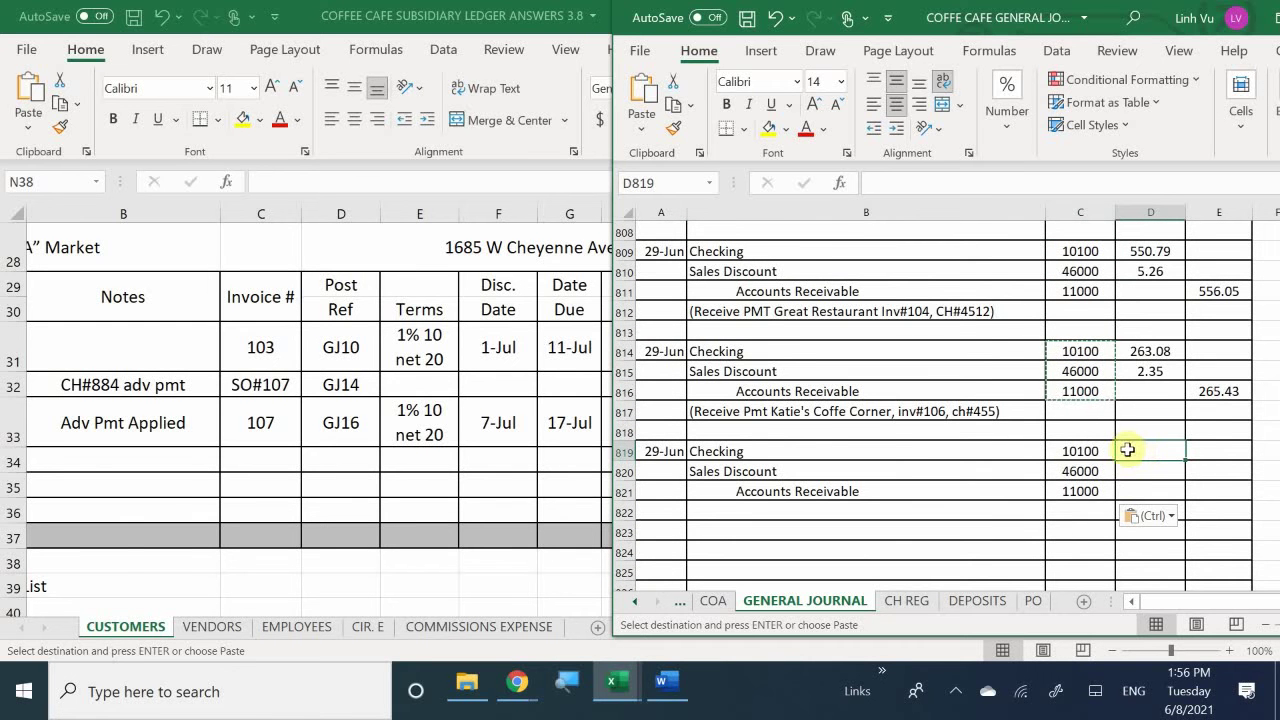
{"action": "double_click", "coordinate": [1138, 453]}
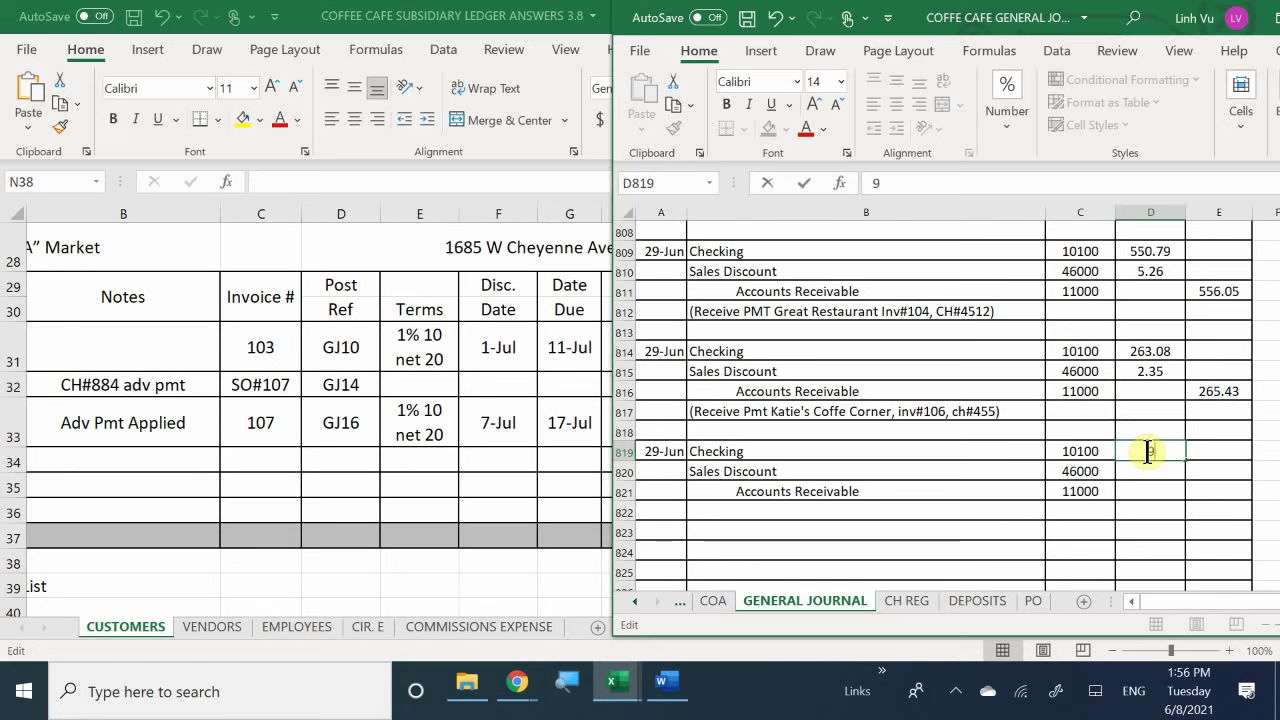
{"action": "type", "text": "945.38"}
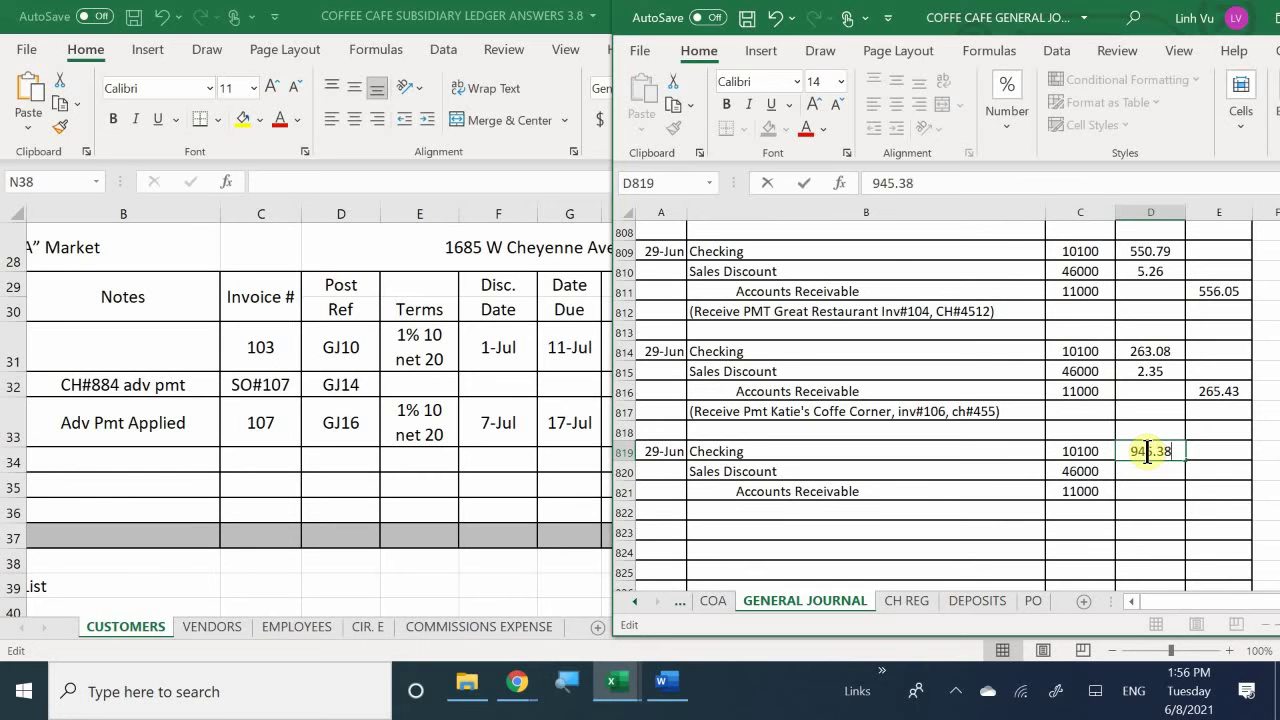
{"action": "key", "text": "Return"}
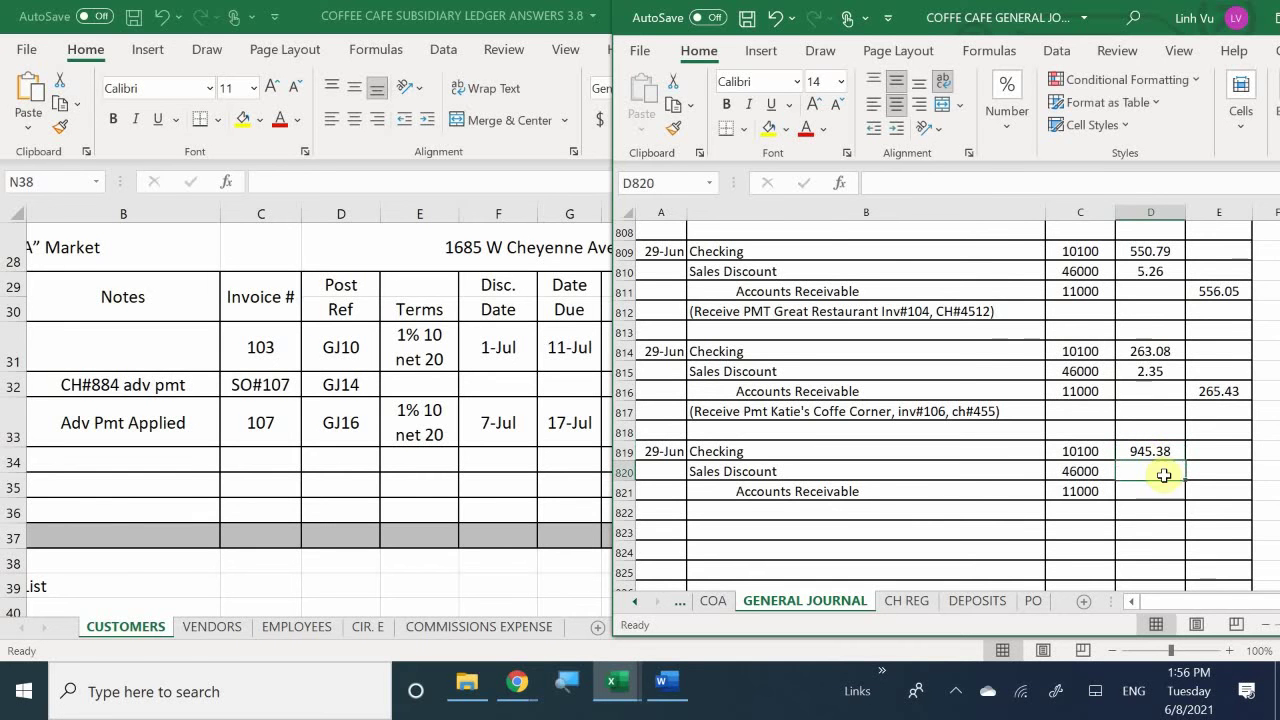
Enter 13.59 as the Sales Discount debit in D820.
{"action": "left_click", "coordinate": [1204, 494]}
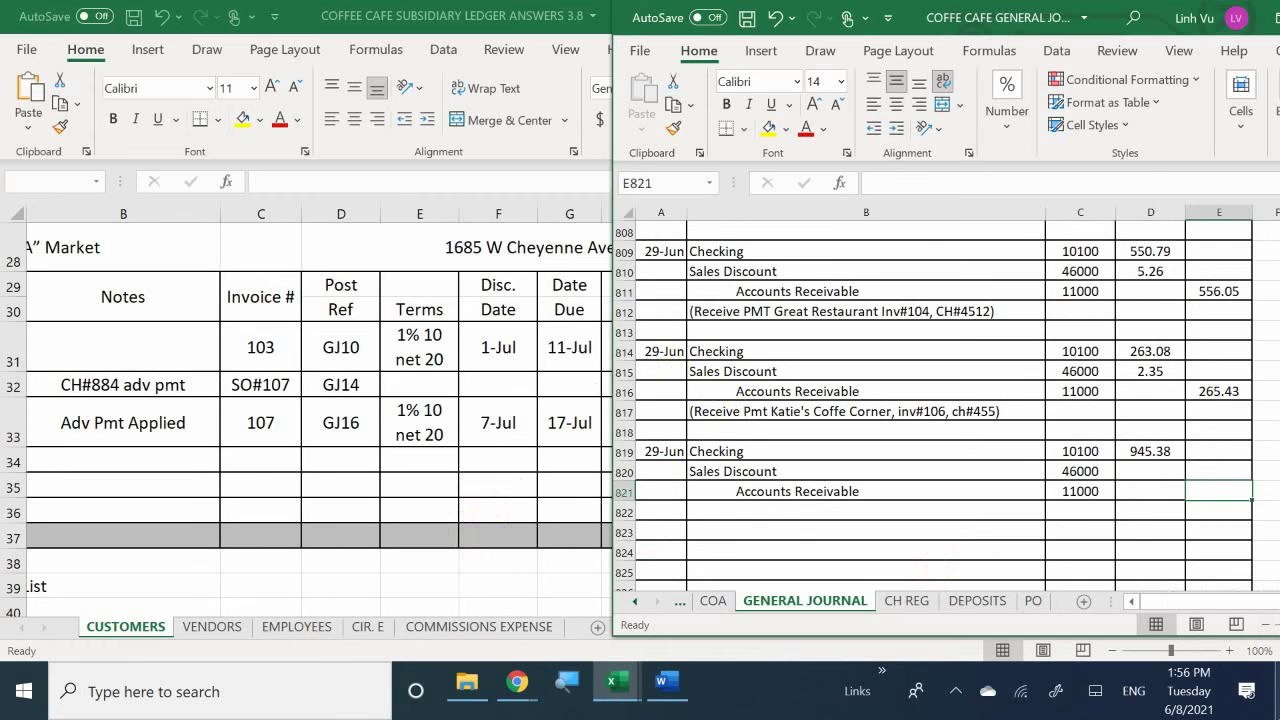
{"action": "left_click", "coordinate": [1147, 472]}
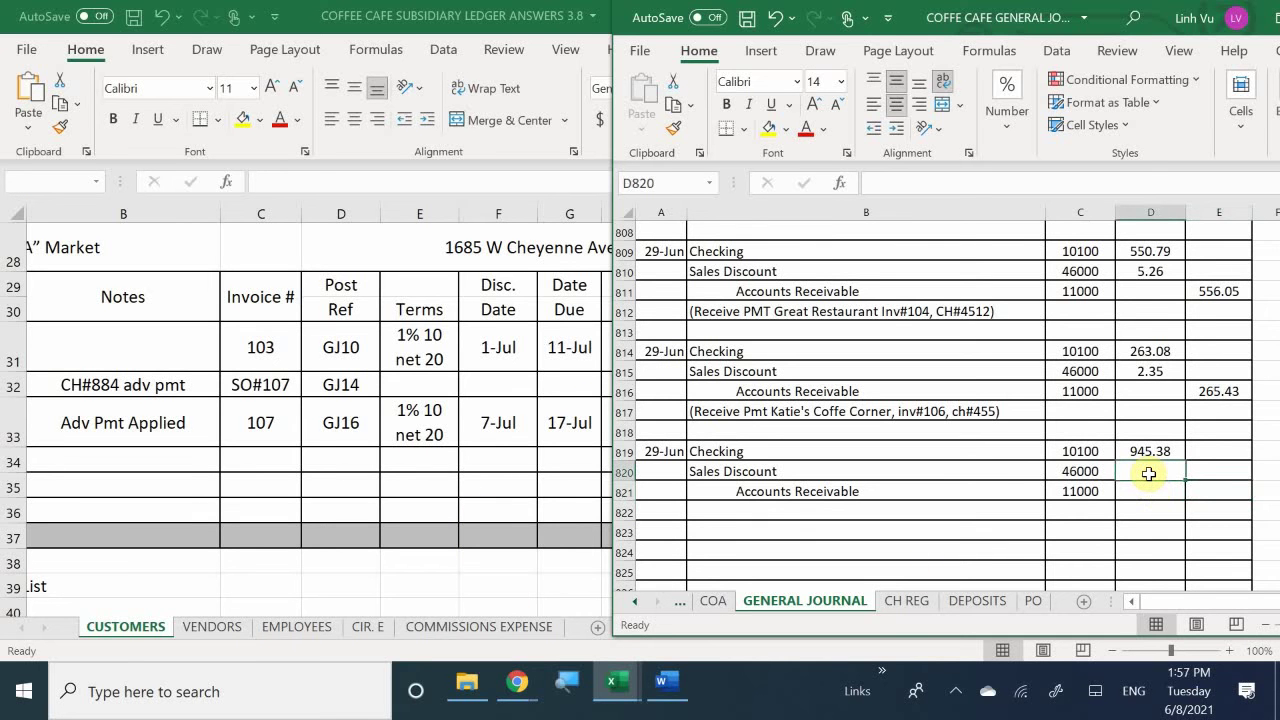
{"action": "type", "text": "13.59"}
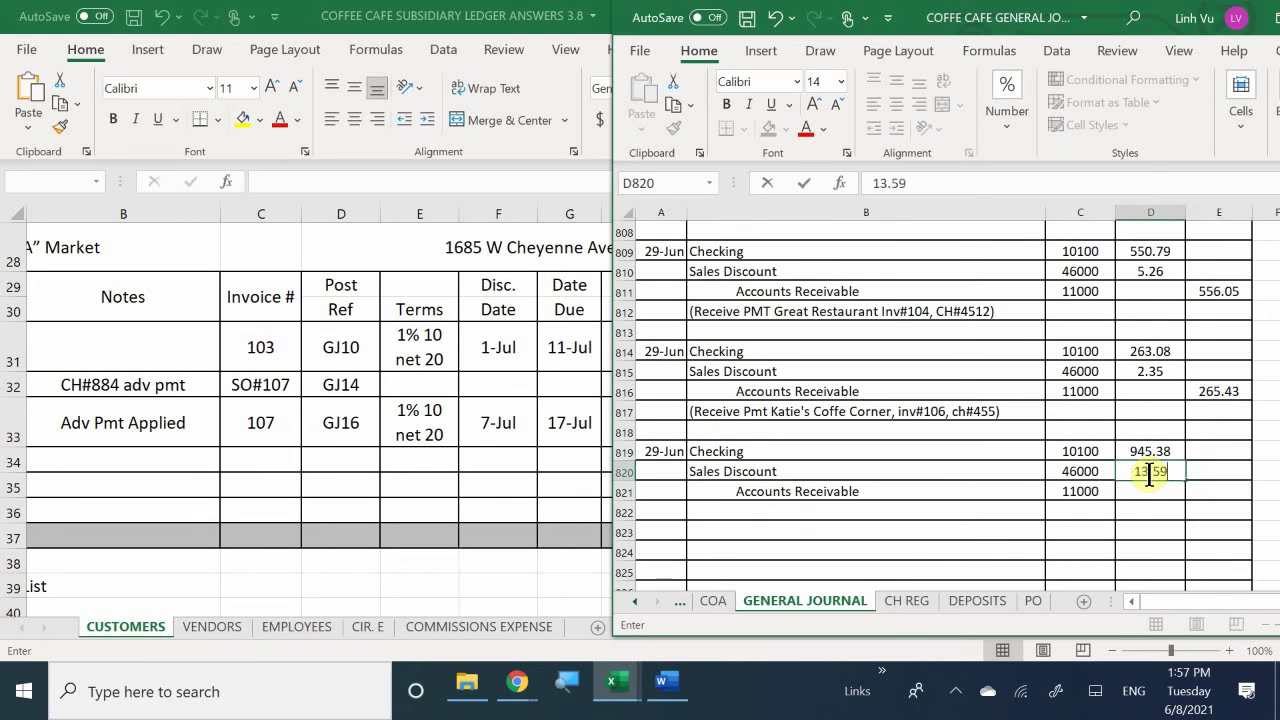
{"action": "key", "text": "Return"}
Calculate the Accounts Receivable credit in E821 with the formula =D819+D820.
{"action": "key", "text": "Right"}
{"action": "type", "text": "="}
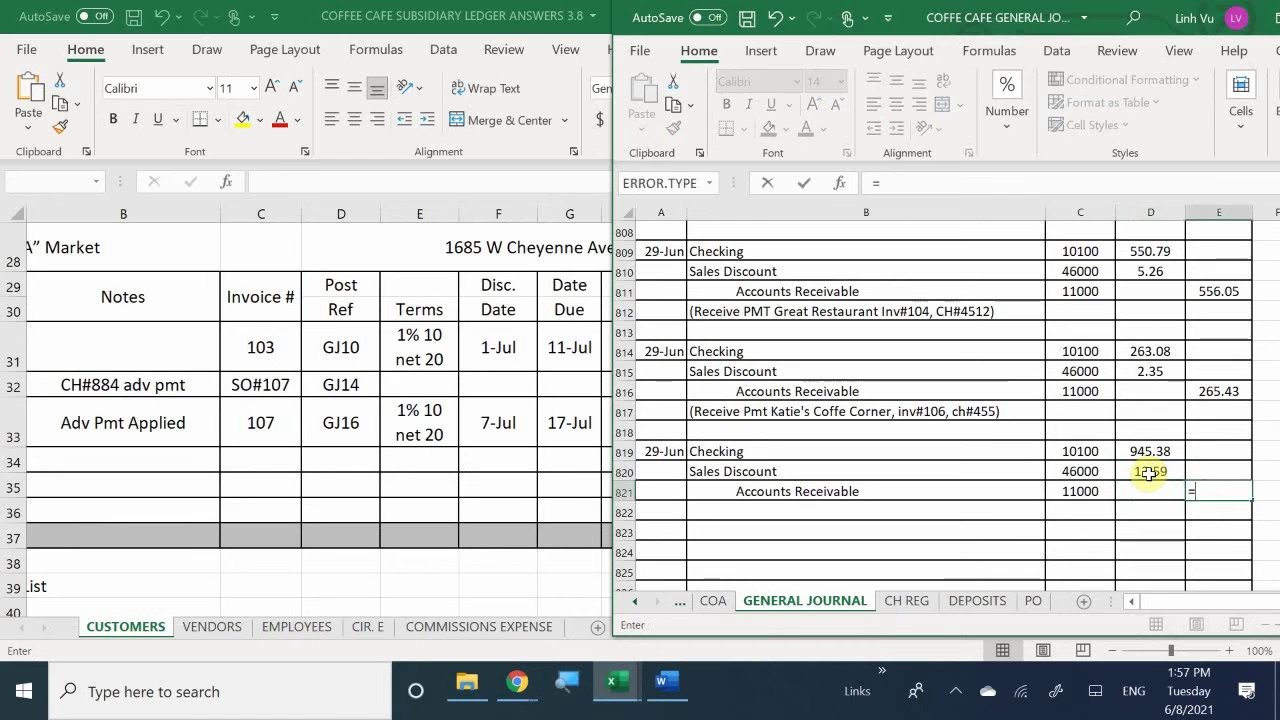
{"action": "key", "text": "Left"}
{"action": "key", "text": "Up"}
{"action": "key", "text": "Up"}
{"action": "type", "text": "+"}
{"action": "key", "text": "Up"}
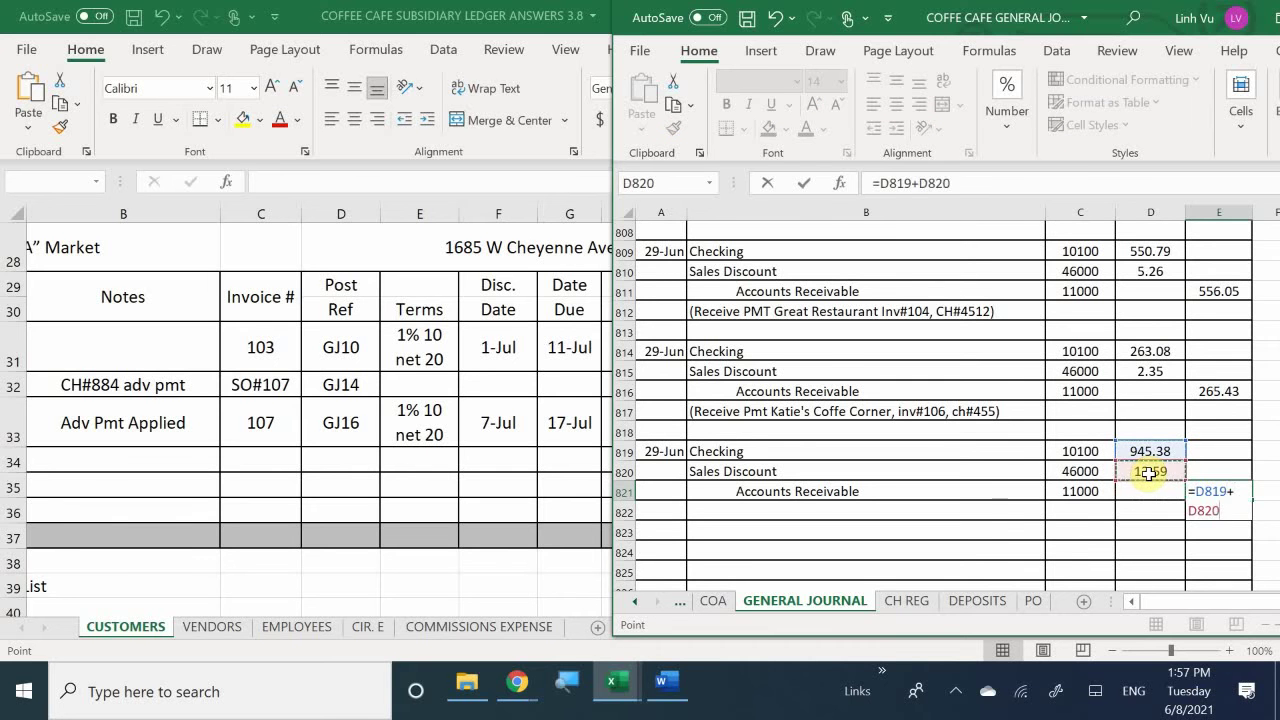
{"action": "key", "text": "Return"}
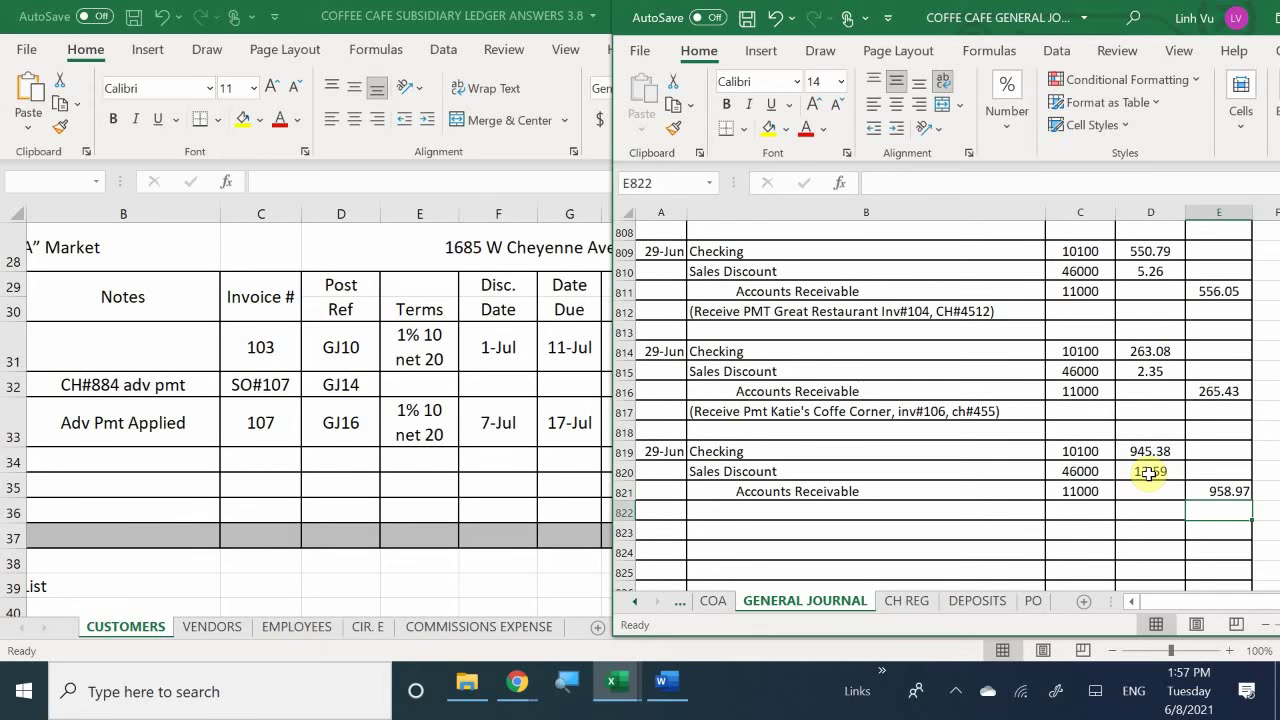
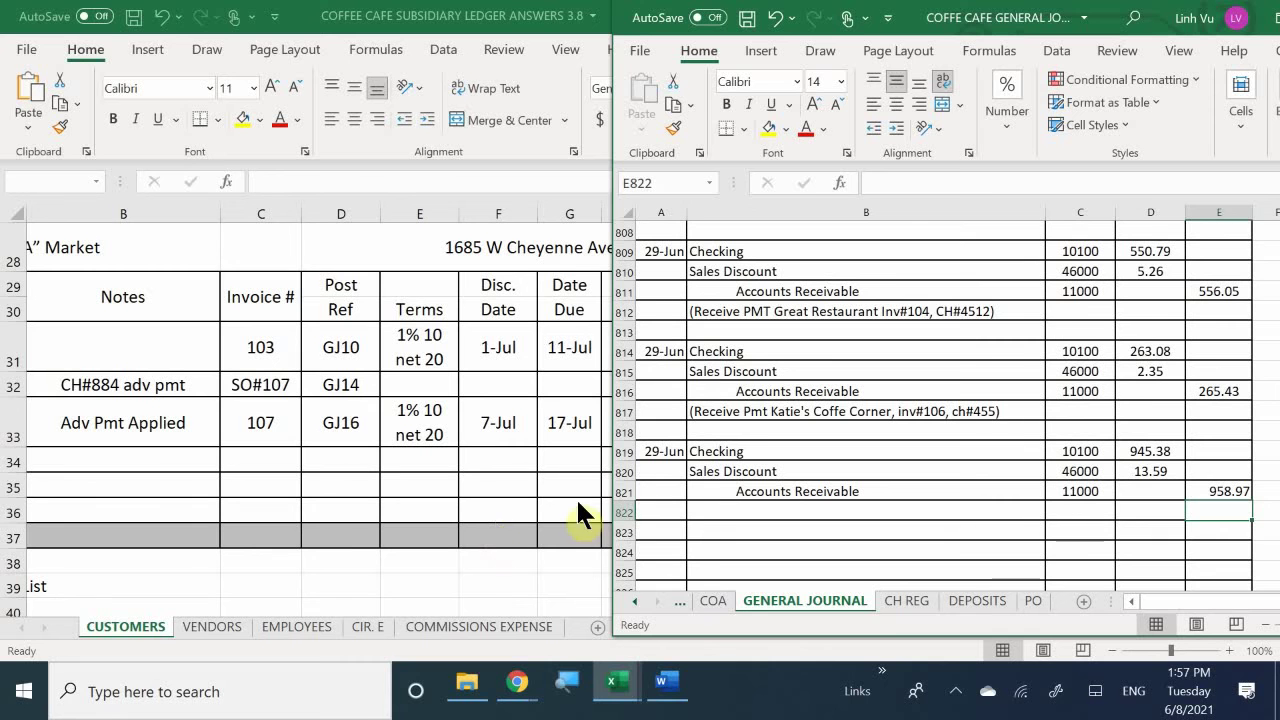
Switch to the Coffee Cafe scenario document in Word to show the Super A Market payment details beside the journal.
{"action": "left_click", "coordinate": [716, 512]}
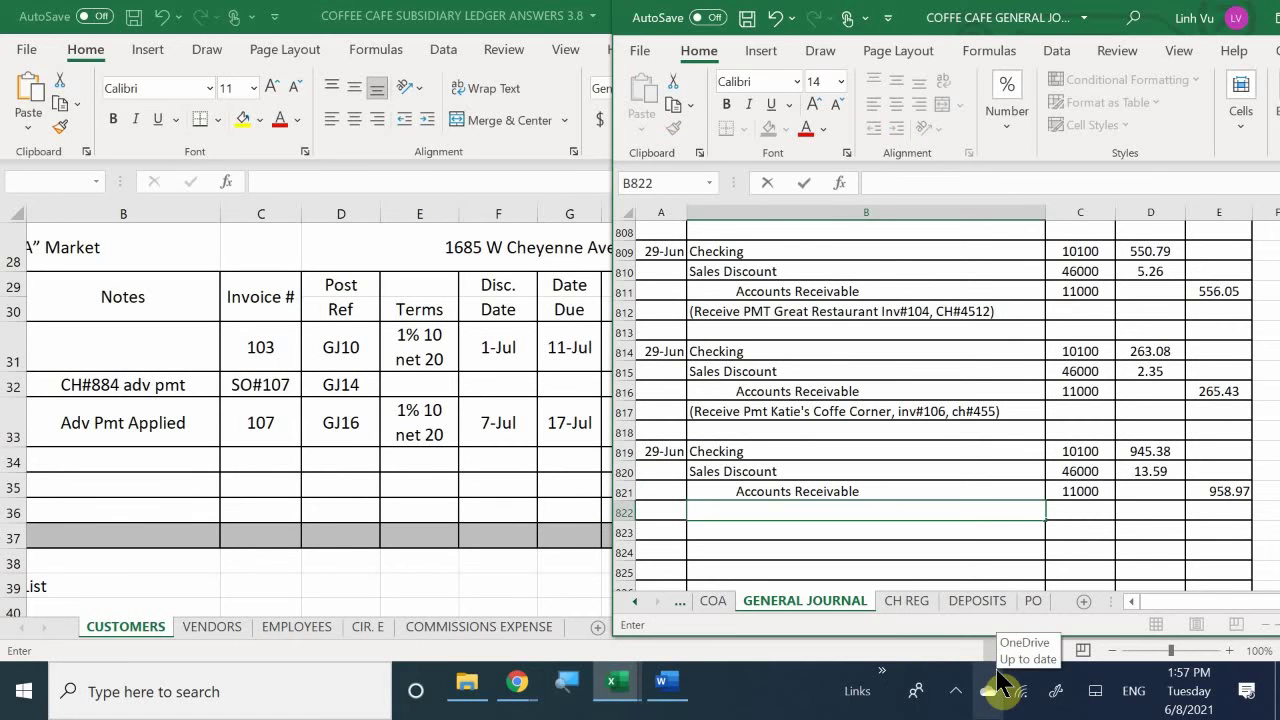
{"action": "key", "text": "Return"}
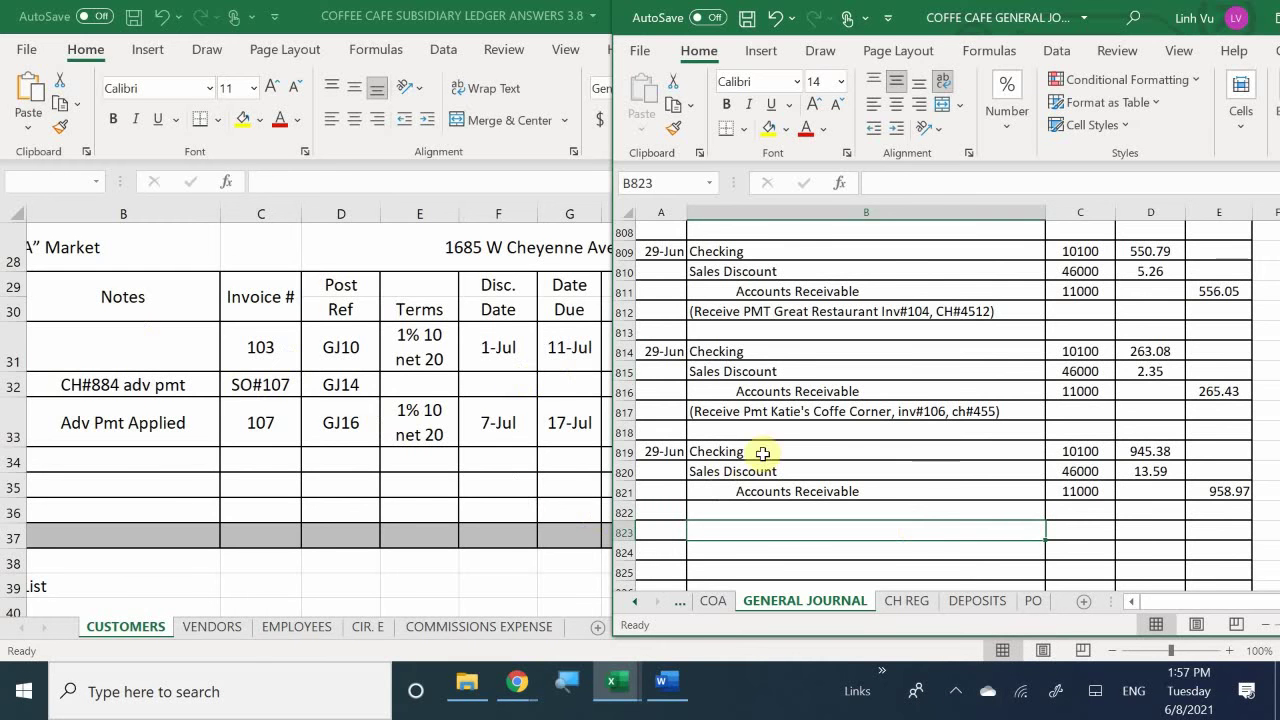
{"action": "left_click", "coordinate": [667, 683]}
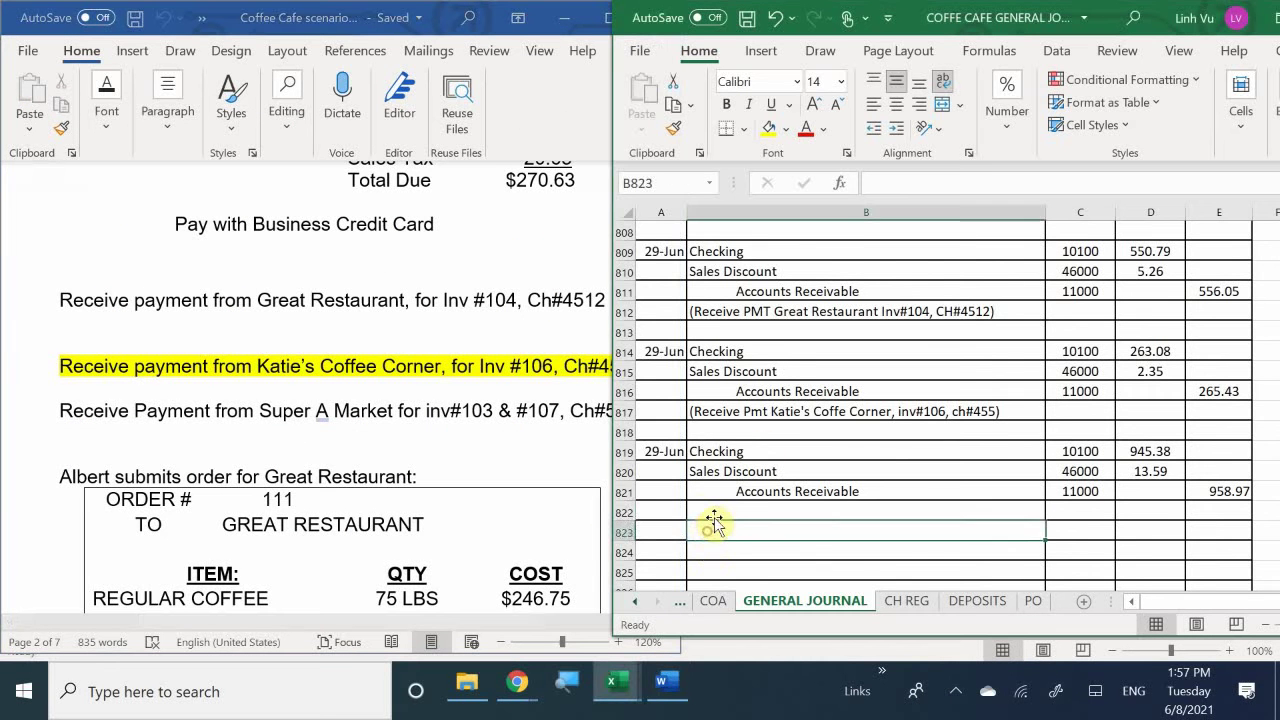
Enter the description "(Receive Pmt Super A Market, inv#103 & 107, CH#582, 1% Disc)" in B822 of the general journal.
{"action": "left_click", "coordinate": [715, 515]}
{"action": "type", "text": "("}
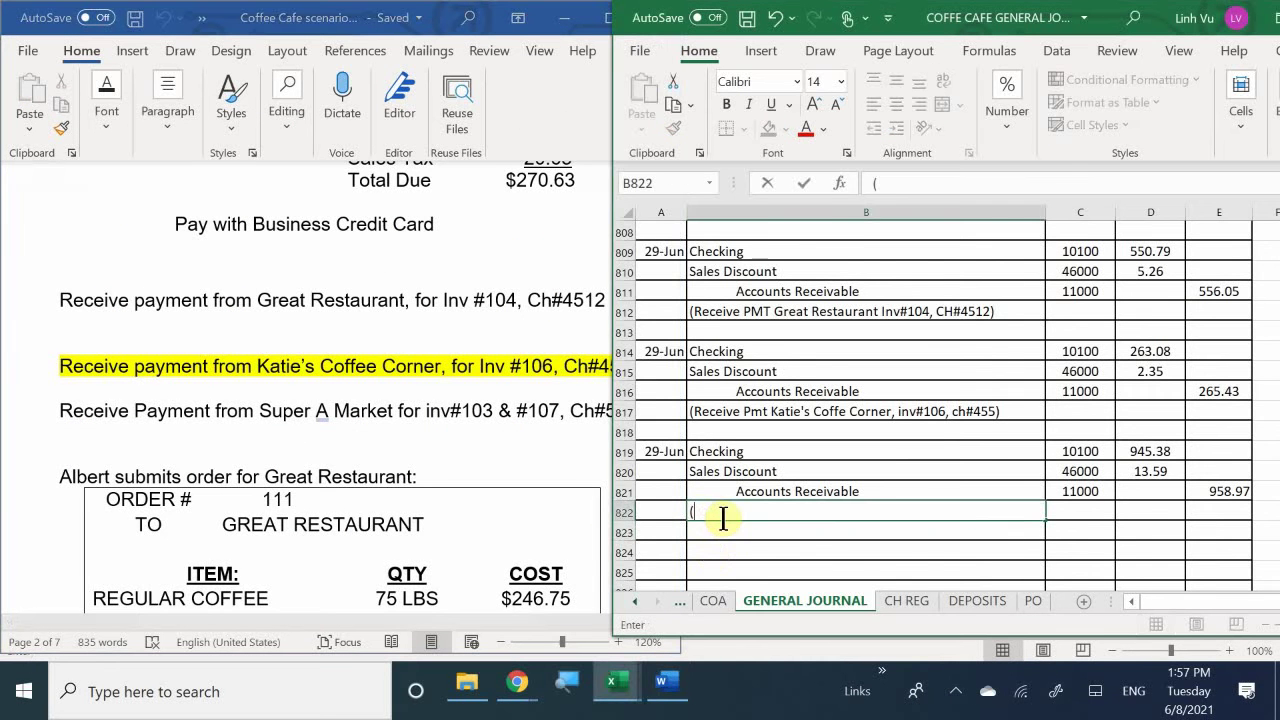
{"action": "type", "text": "Receive Pmt"}
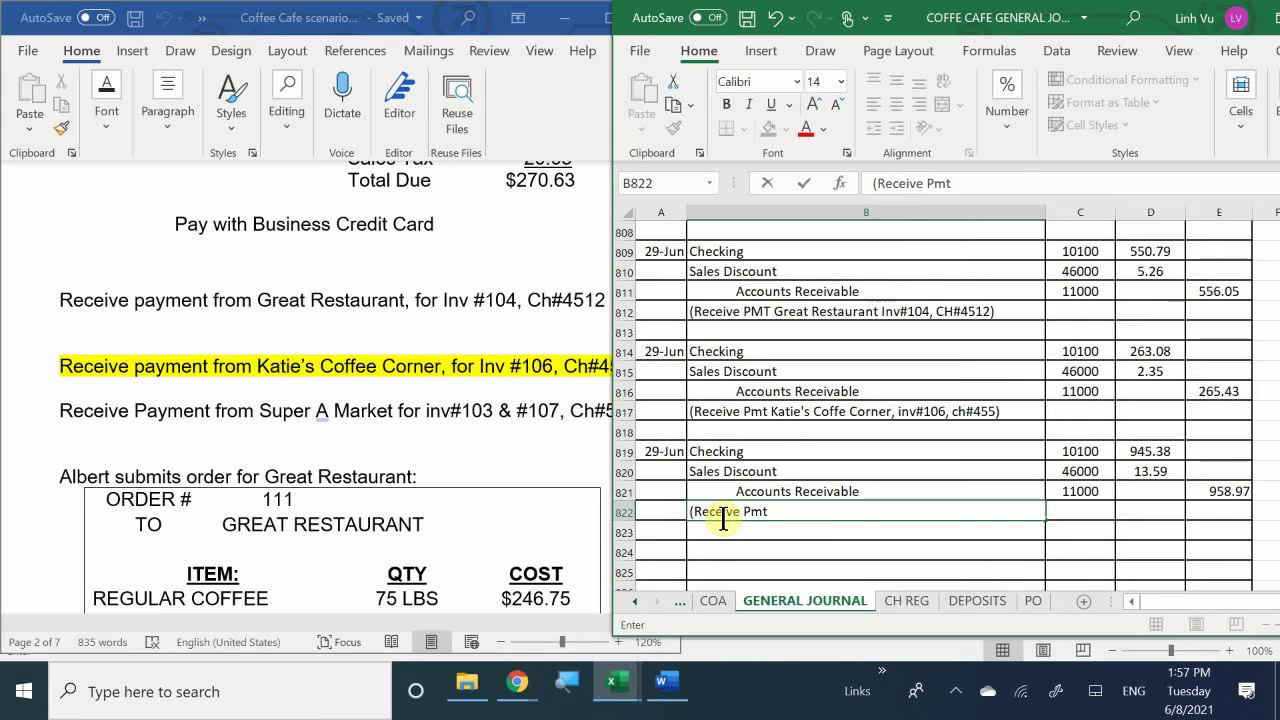
{"action": "type", "text": " Supe"}
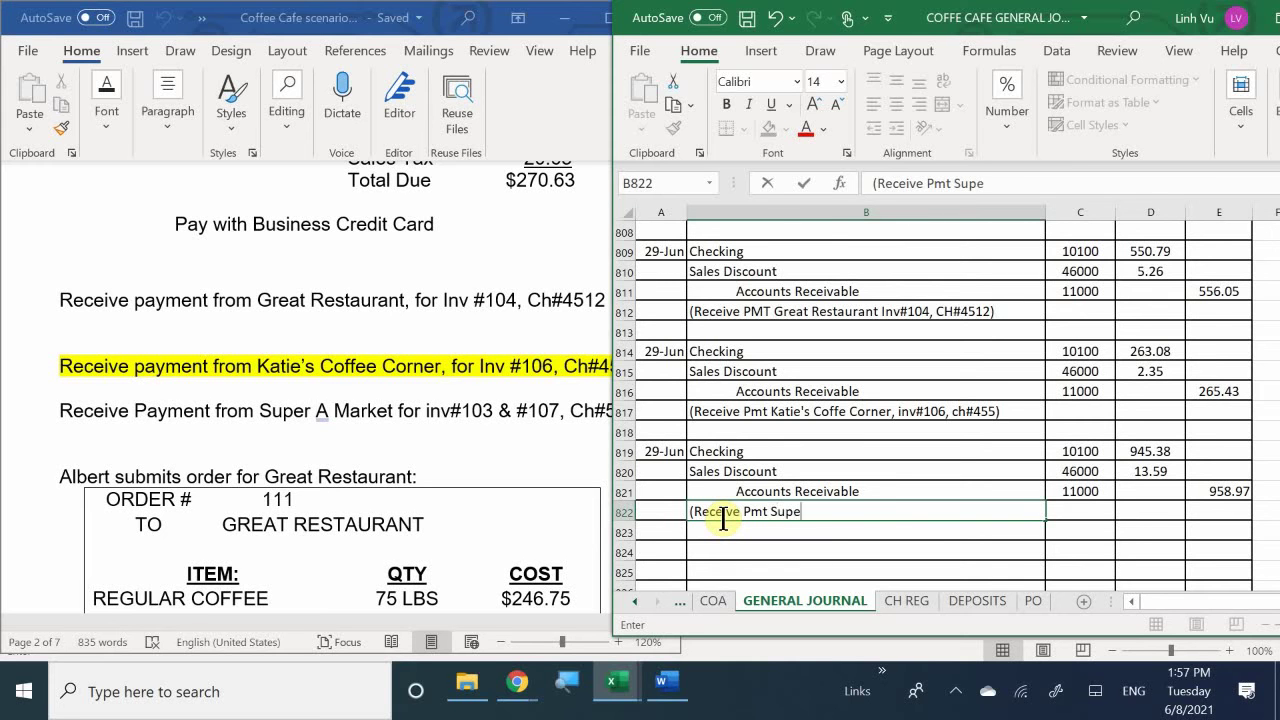
{"action": "type", "text": "r A Market"}
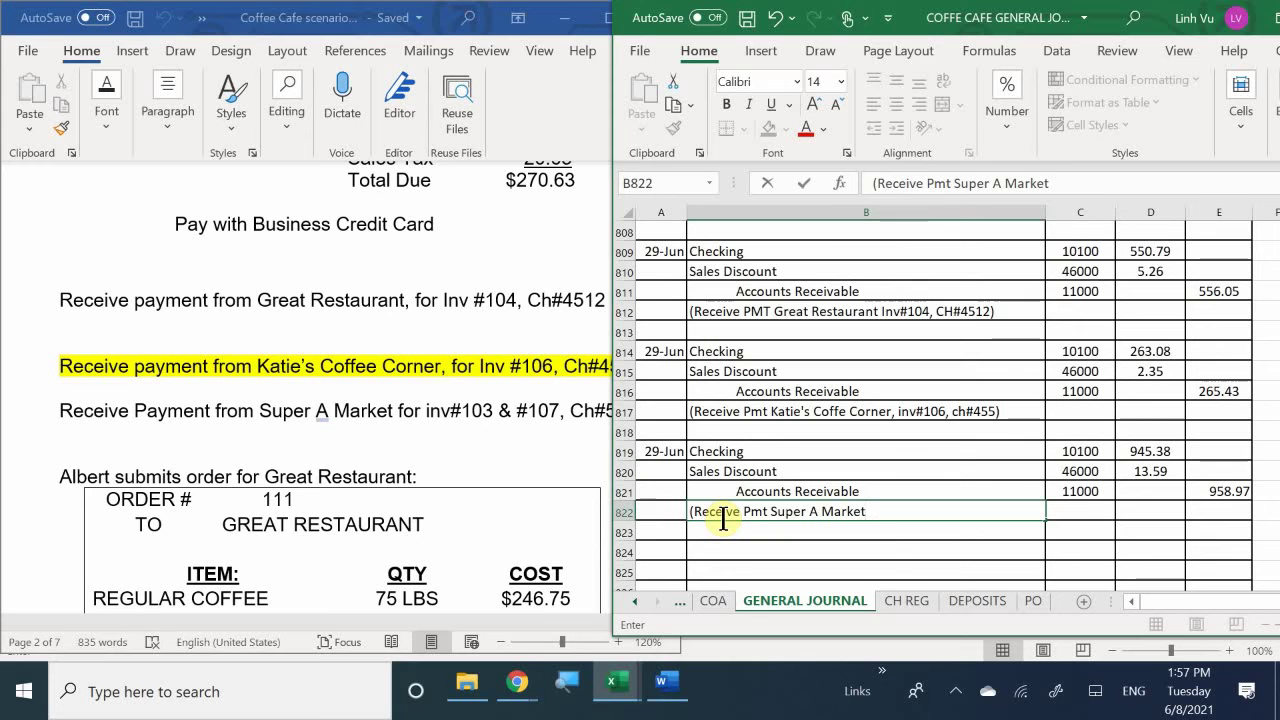
{"action": "type", "text": ","}
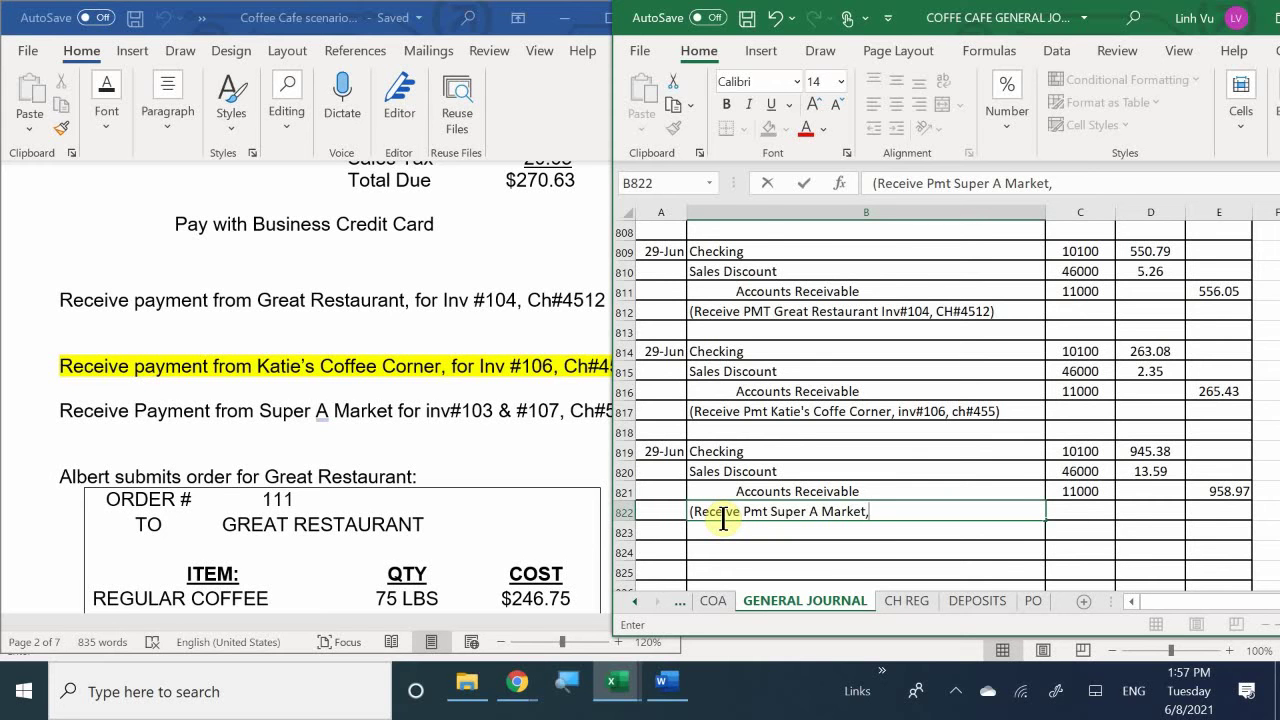
{"action": "type", "text": " inv"}
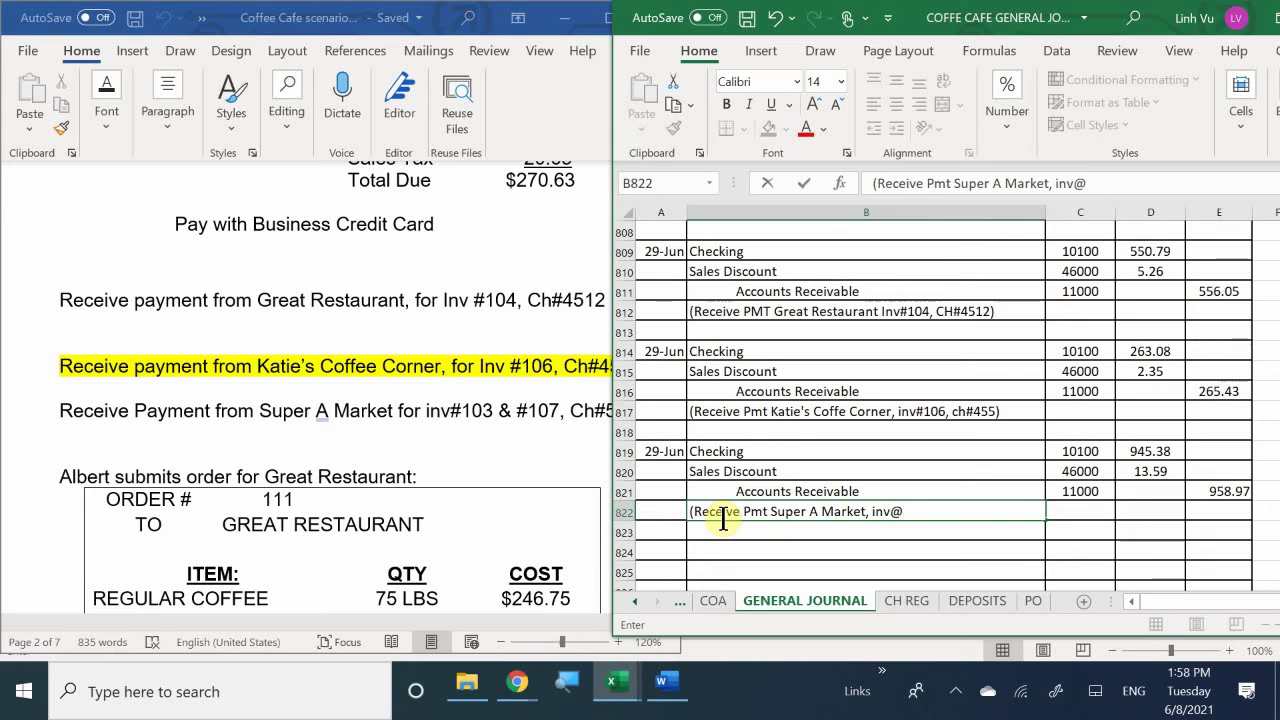
{"action": "type", "text": "#103"}
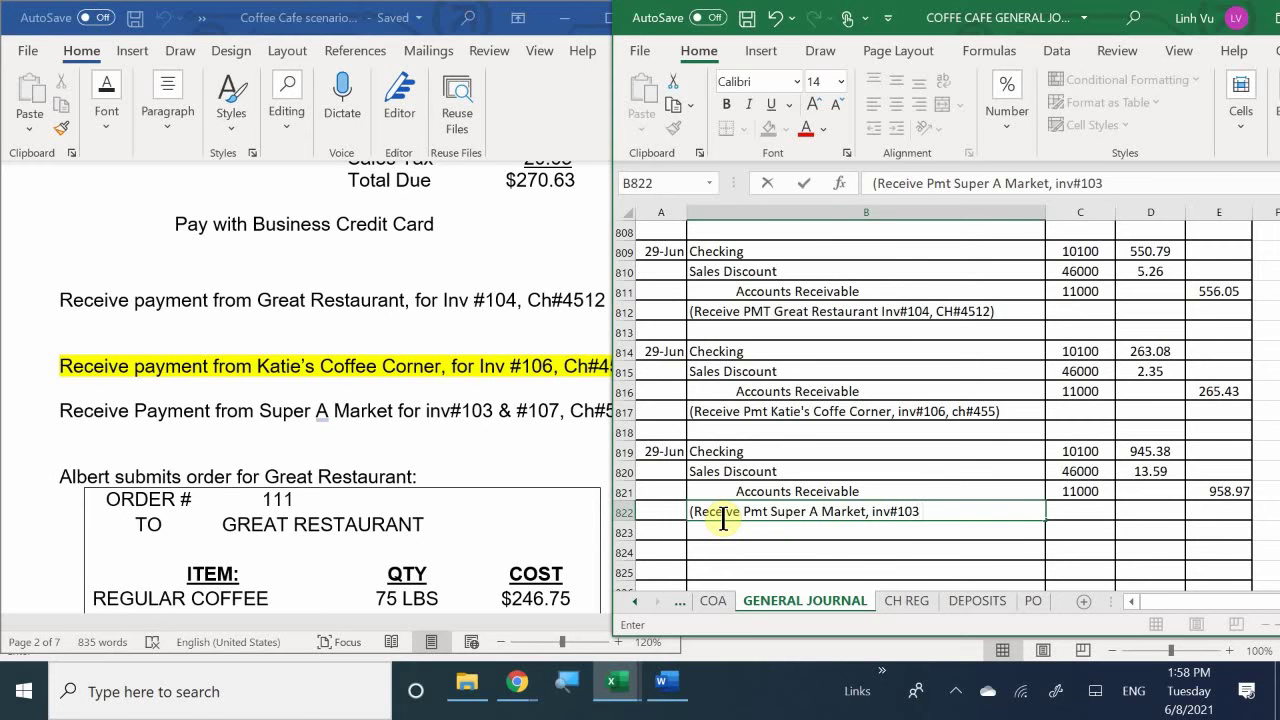
{"action": "type", "text": " & 107, CH@"}
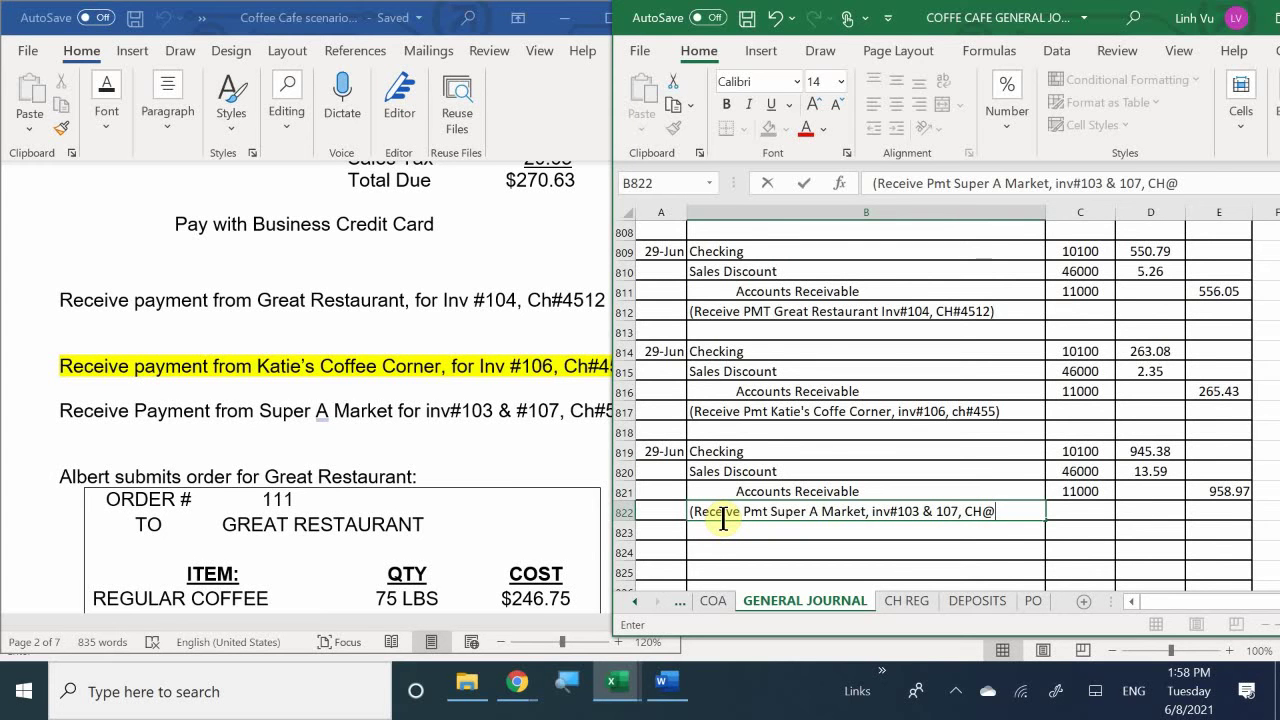
{"action": "key", "text": "BackSpace"}
{"action": "type", "text": "#582, 1% D"}
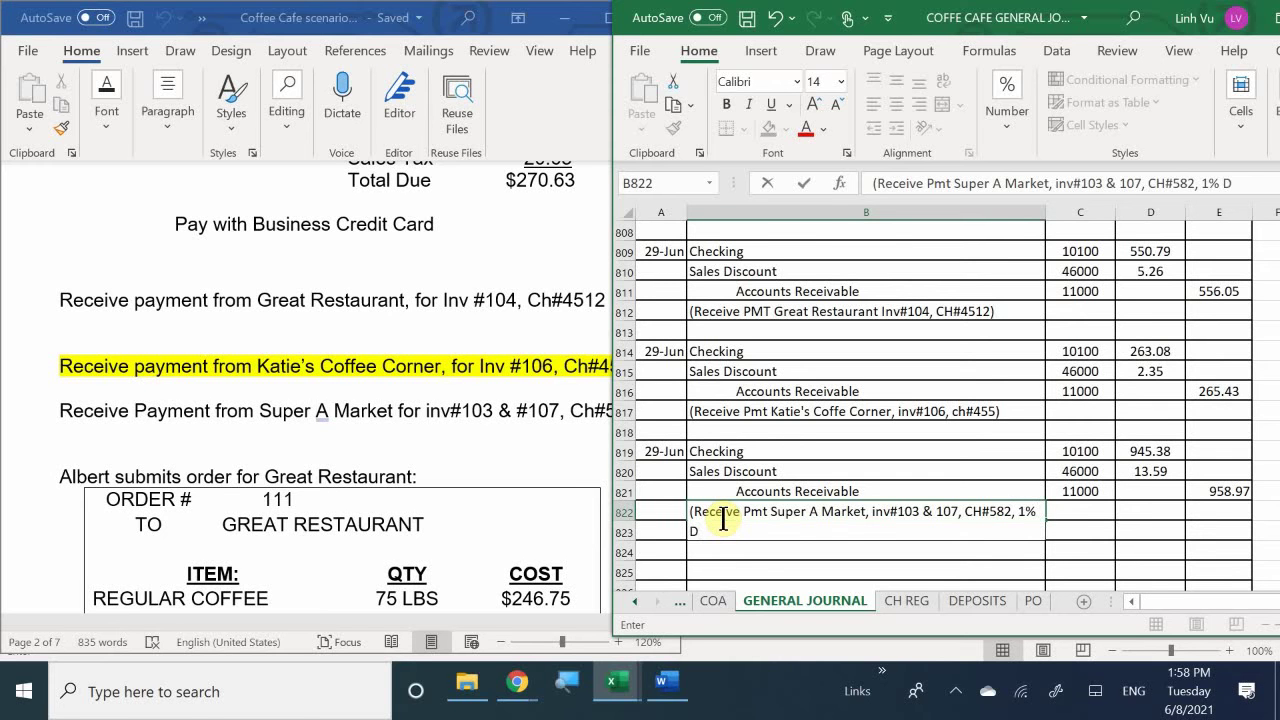
{"action": "type", "text": "isc)"}
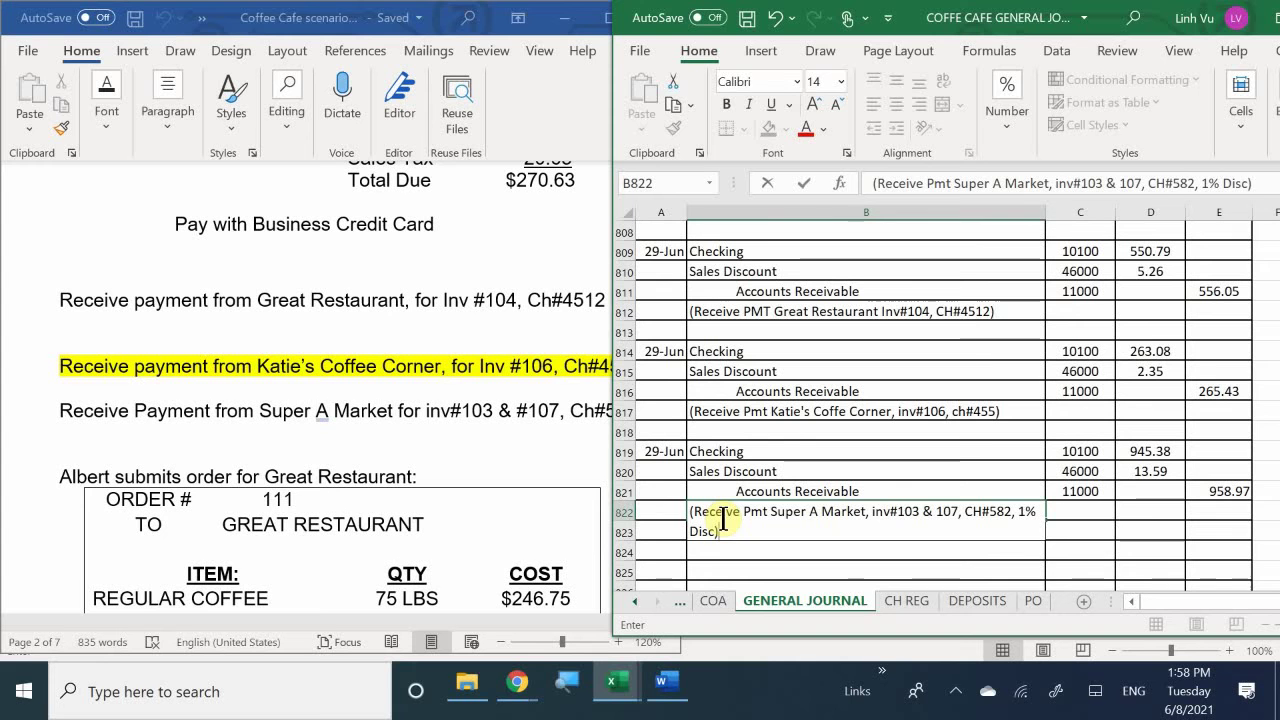
{"action": "key", "text": "Return"}
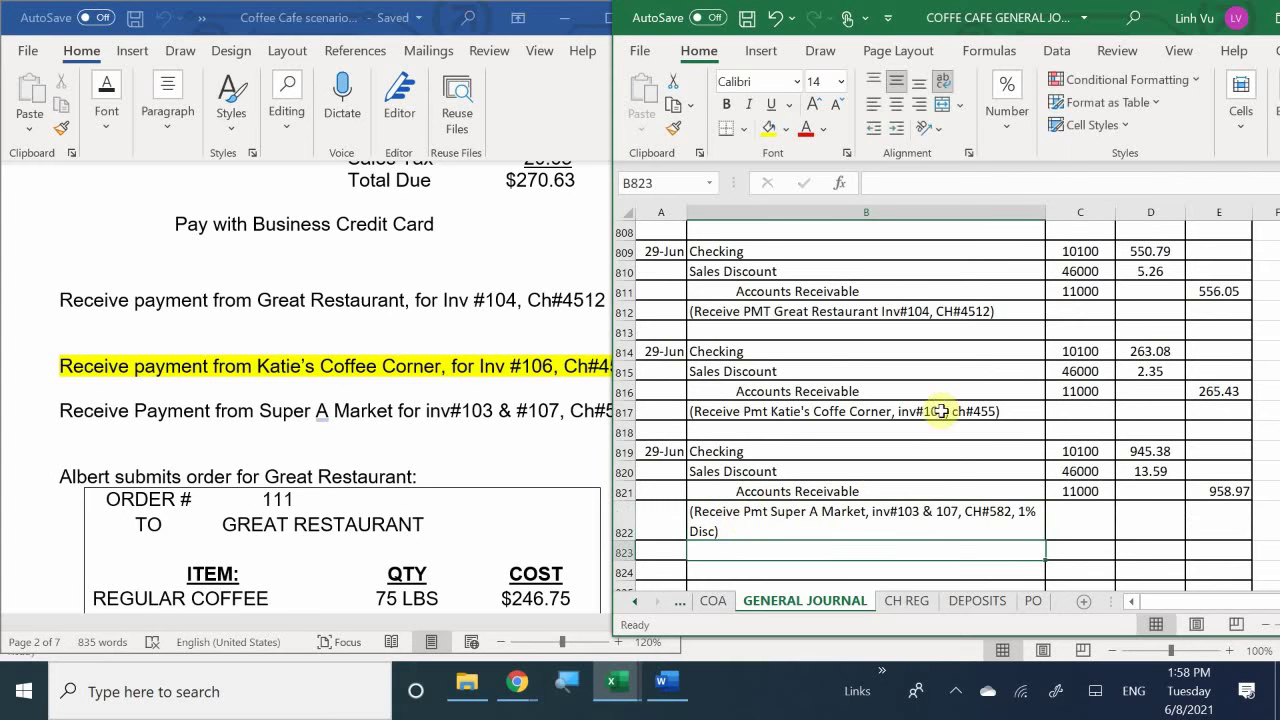
Extend the Katie's Coffee Corner payment description in B817 so that it ends with ", 1% Disc)".
{"action": "double_click", "coordinate": [1000, 411]}
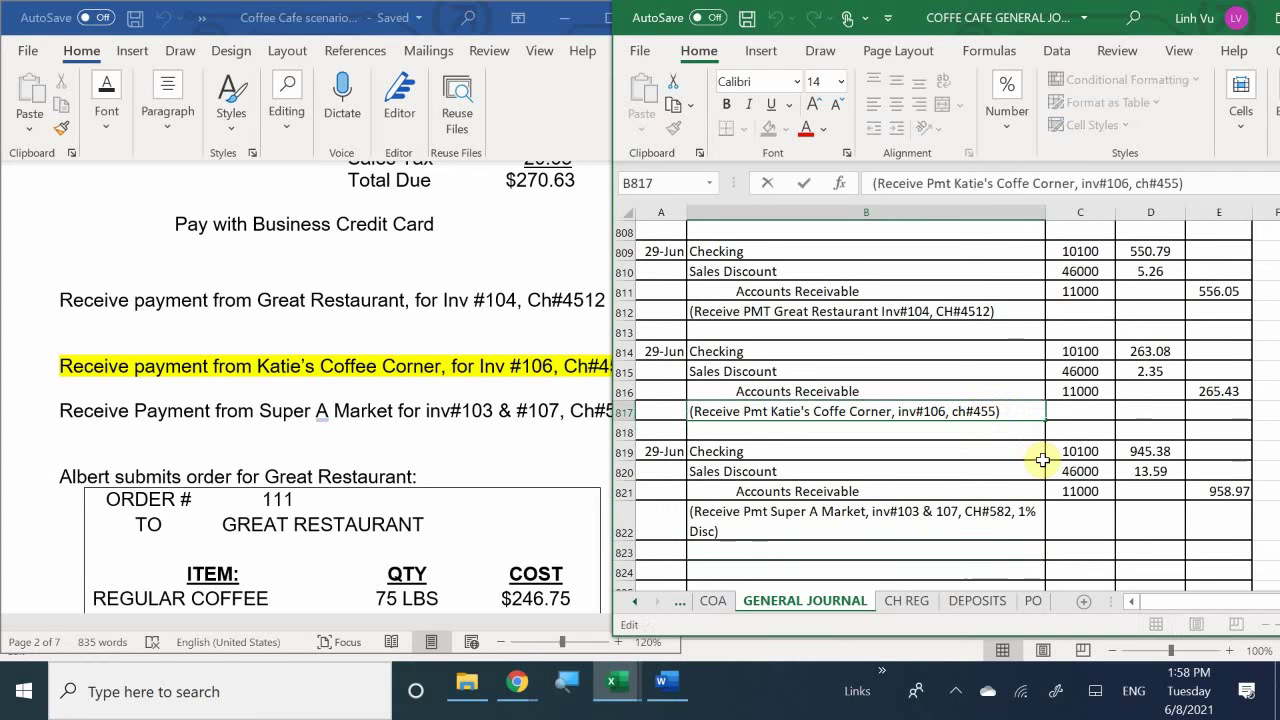
{"action": "key", "text": "BackSpace"}
{"action": "type", "text": ", 1&"}
{"action": "key", "text": "BackSpace"}
{"action": "type", "text": "^"}
{"action": "key", "text": "BackSpace"}
{"action": "type", "text": "&"}
{"action": "key", "text": "BackSpace"}
{"action": "type", "text": "*"}
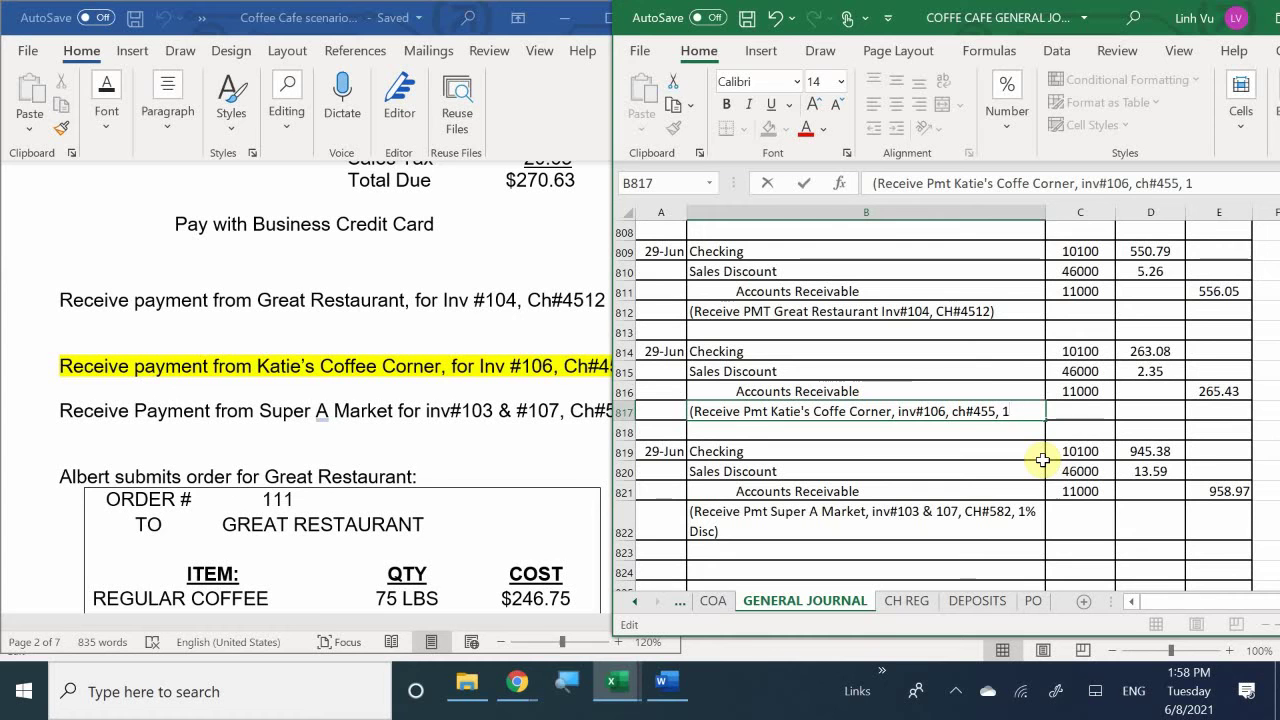
{"action": "type", "text": "%"}
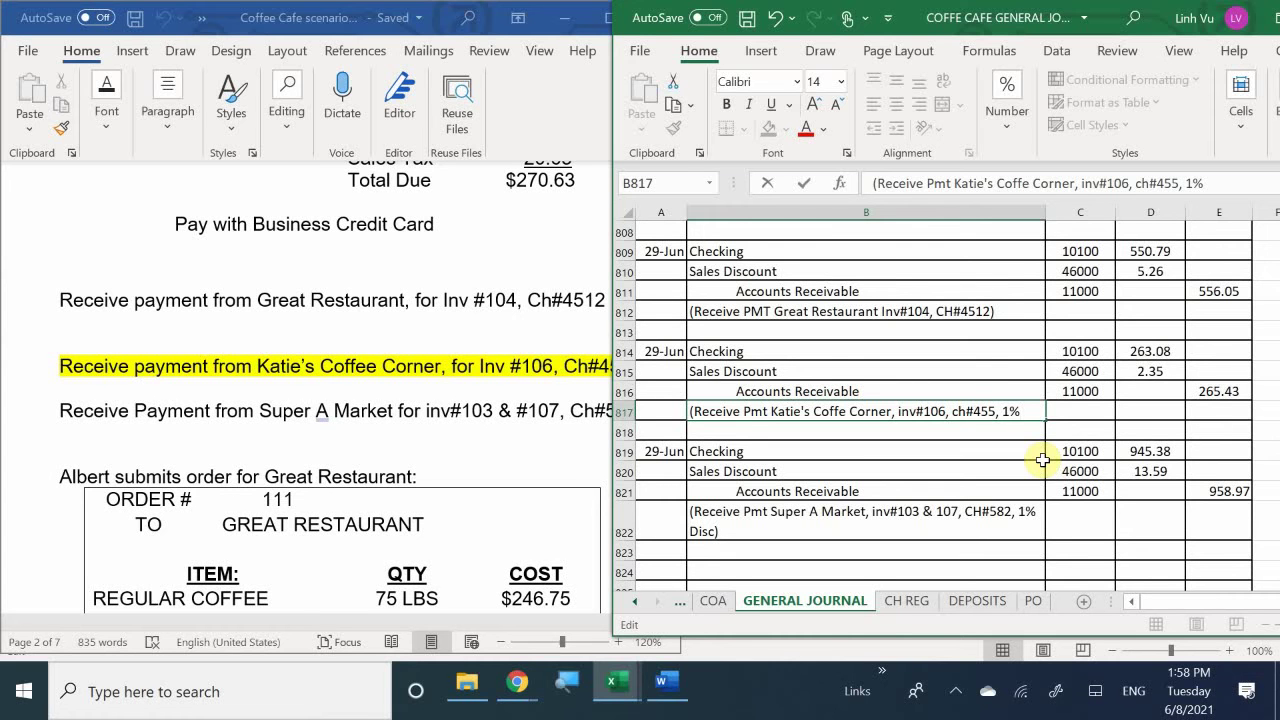
{"action": "type", "text": " Disco"}
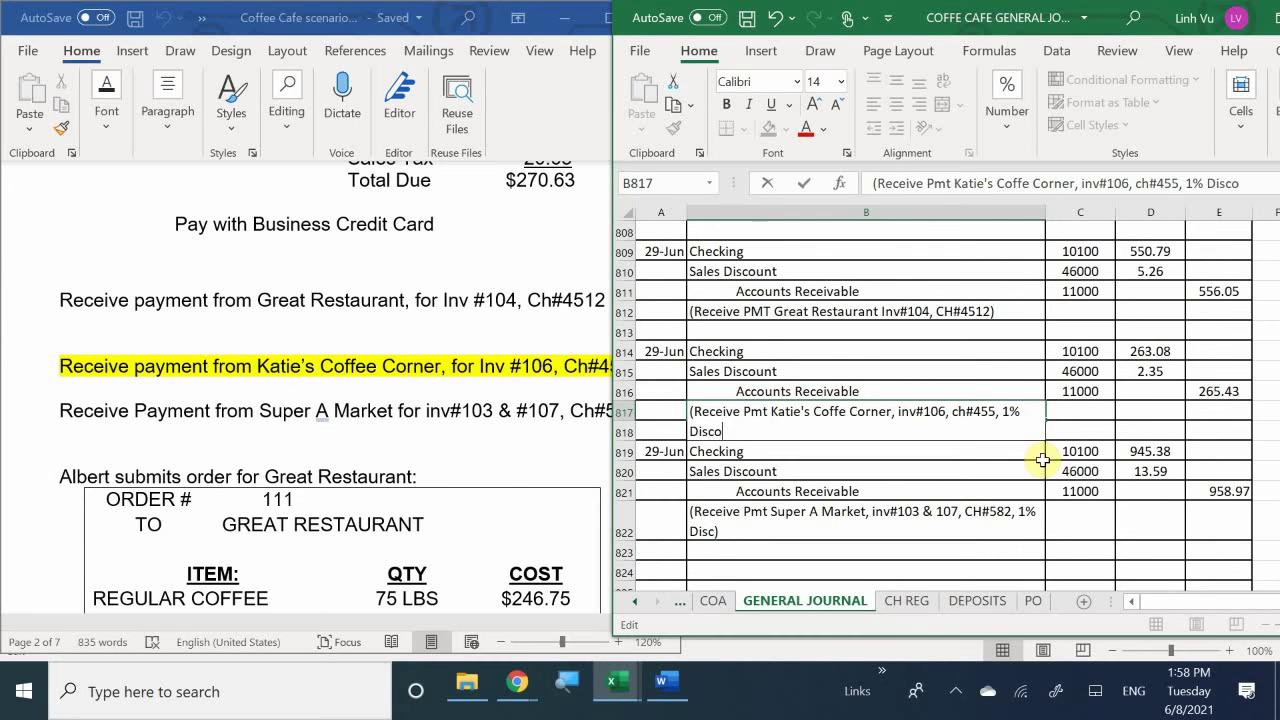
{"action": "type", "text": "un"}
{"action": "key", "text": "BackSpace"}
{"action": "key", "text": "BackSpace"}
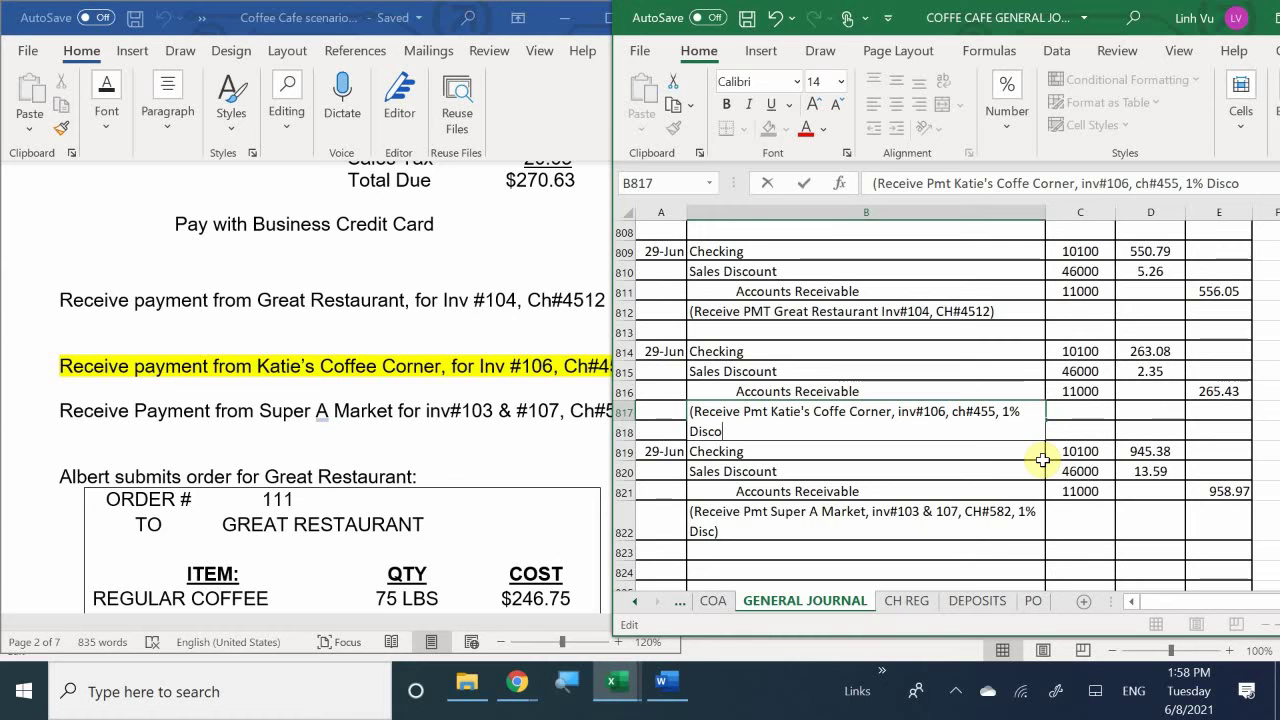
{"action": "key", "text": "BackSpace"}
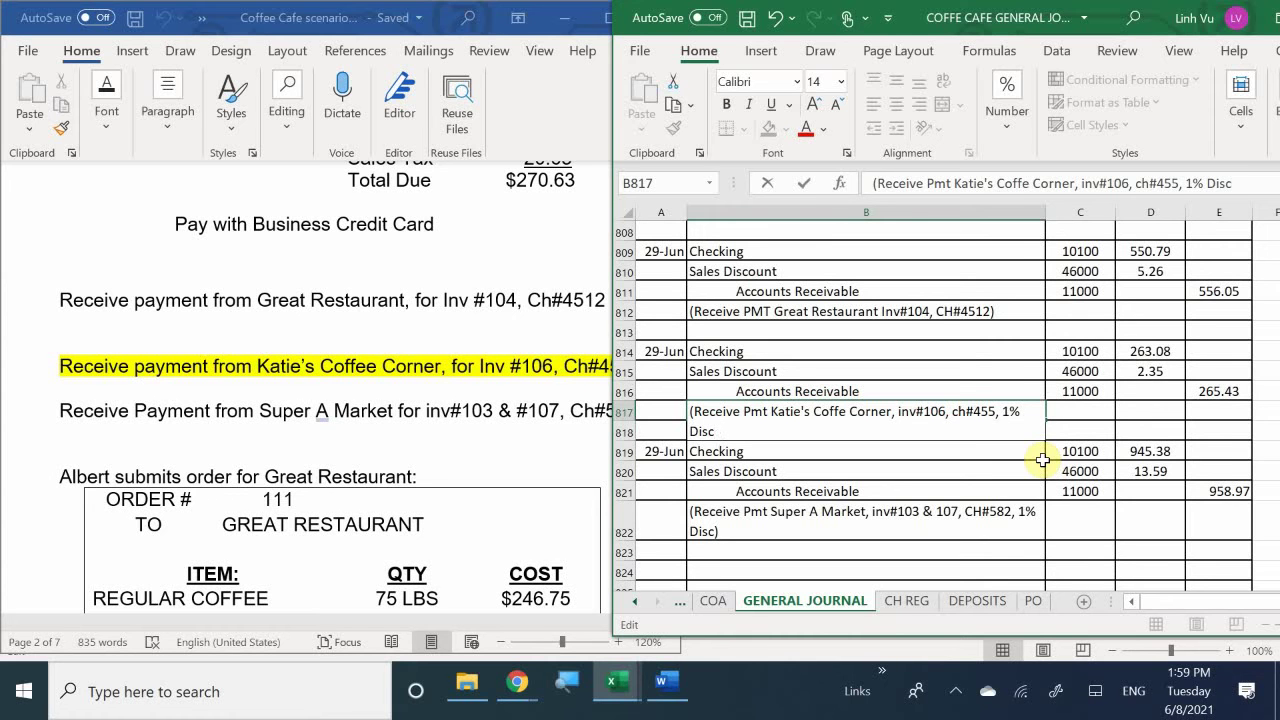
{"action": "type", "text": ")"}
{"action": "key", "text": "Return"}
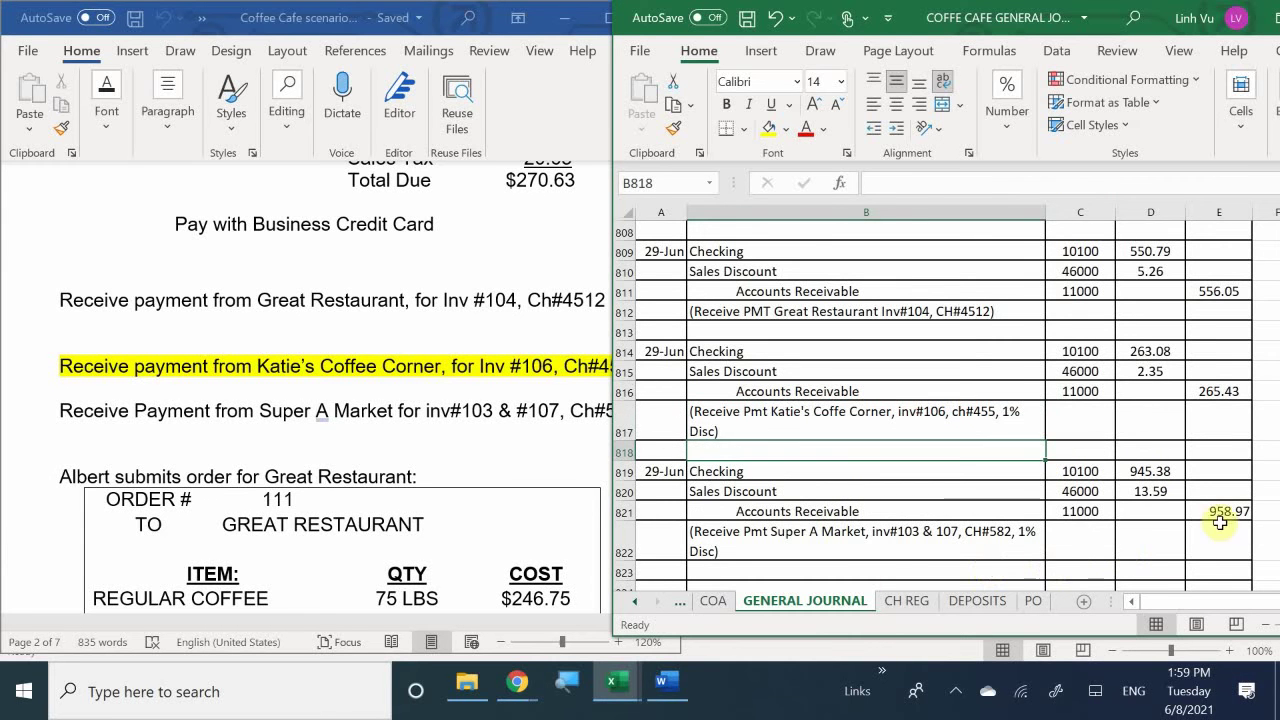
Record the Super A Market payment of 945.38 in A25 of the DEPOSITS sheet.
{"action": "left_click", "coordinate": [966, 597]}
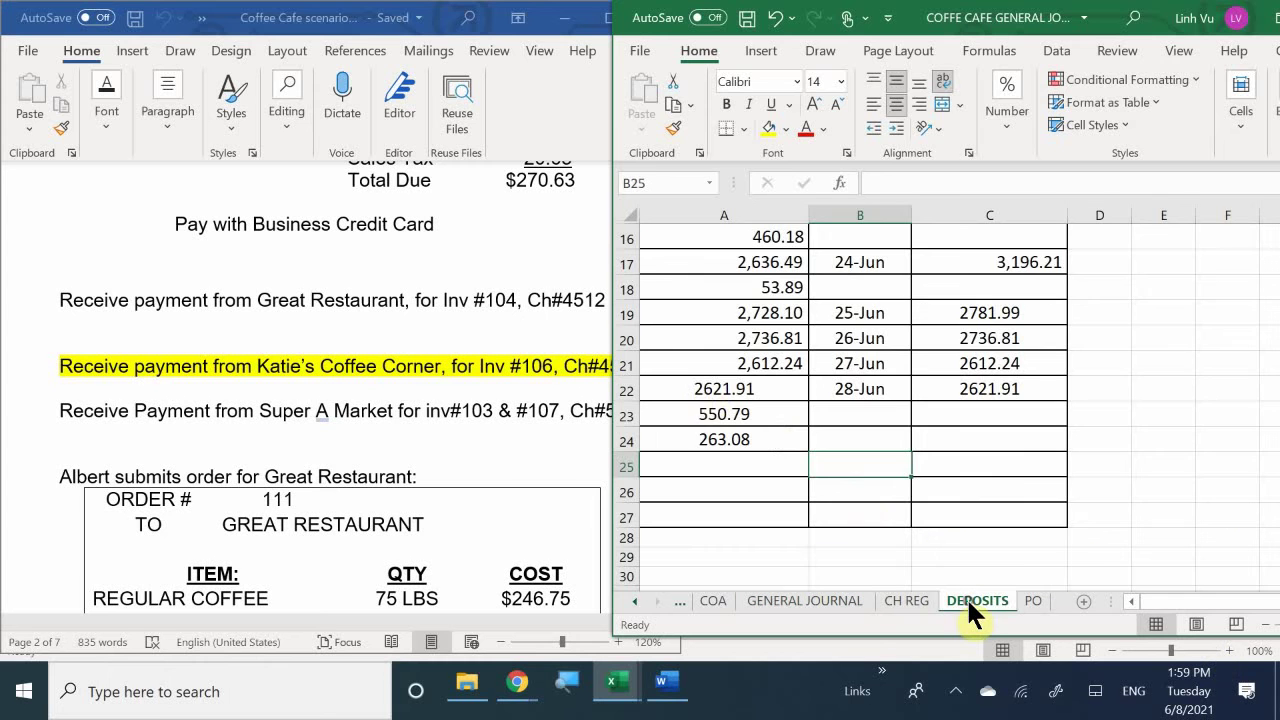
{"action": "left_click", "coordinate": [758, 468]}
{"action": "type", "text": "94"}
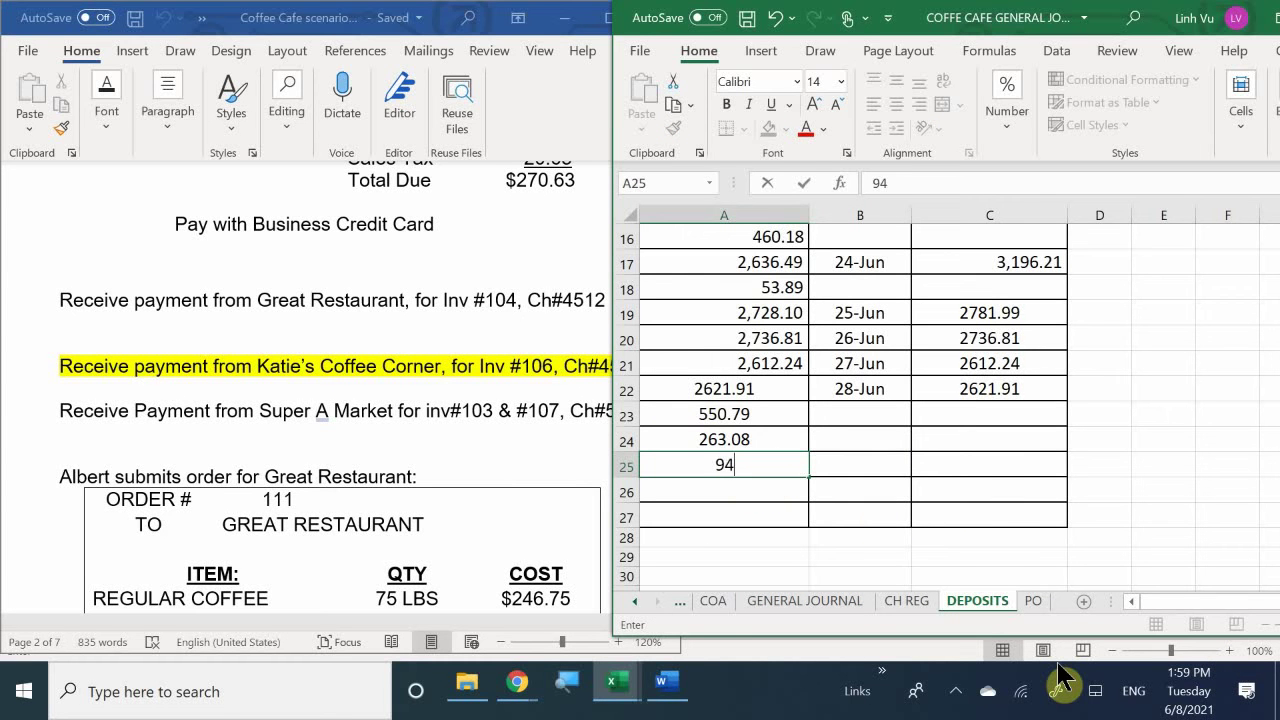
{"action": "type", "text": "5."}
{"action": "type", "text": "08"}
{"action": "key", "text": "BackSpace"}
{"action": "key", "text": "BackSpace"}
{"action": "type", "text": "38"}
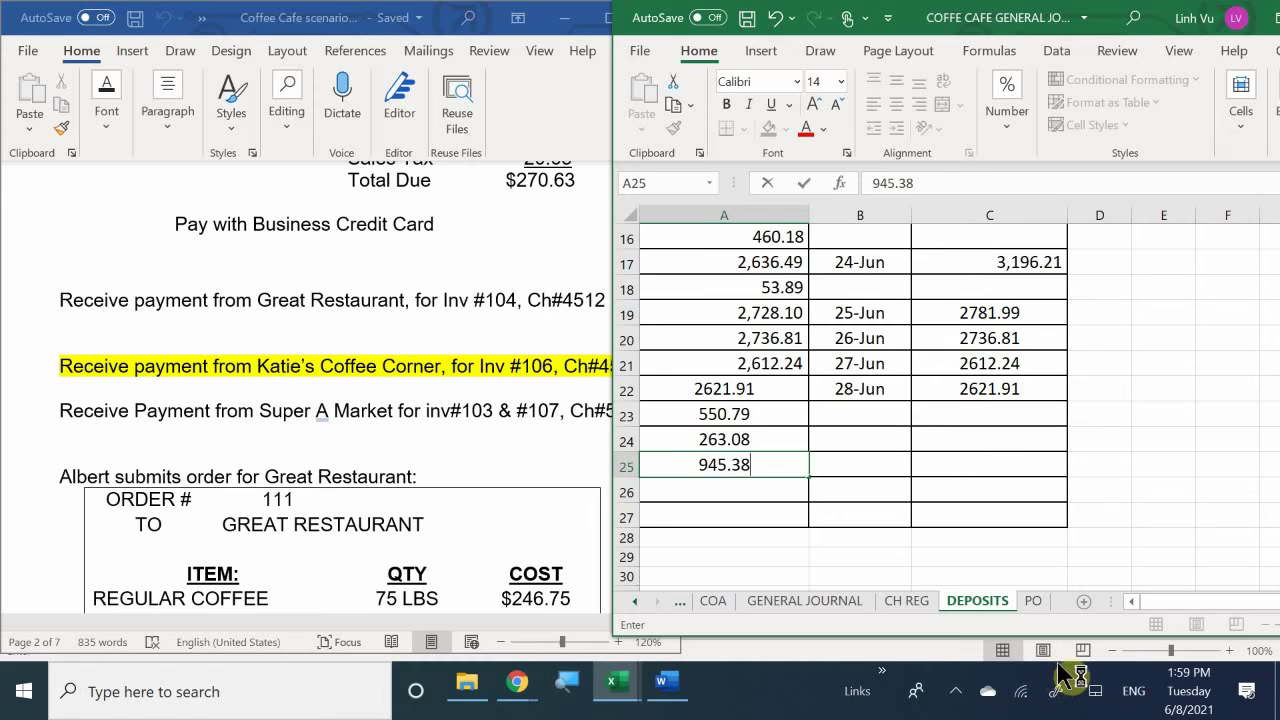
{"action": "key", "text": "Return"}
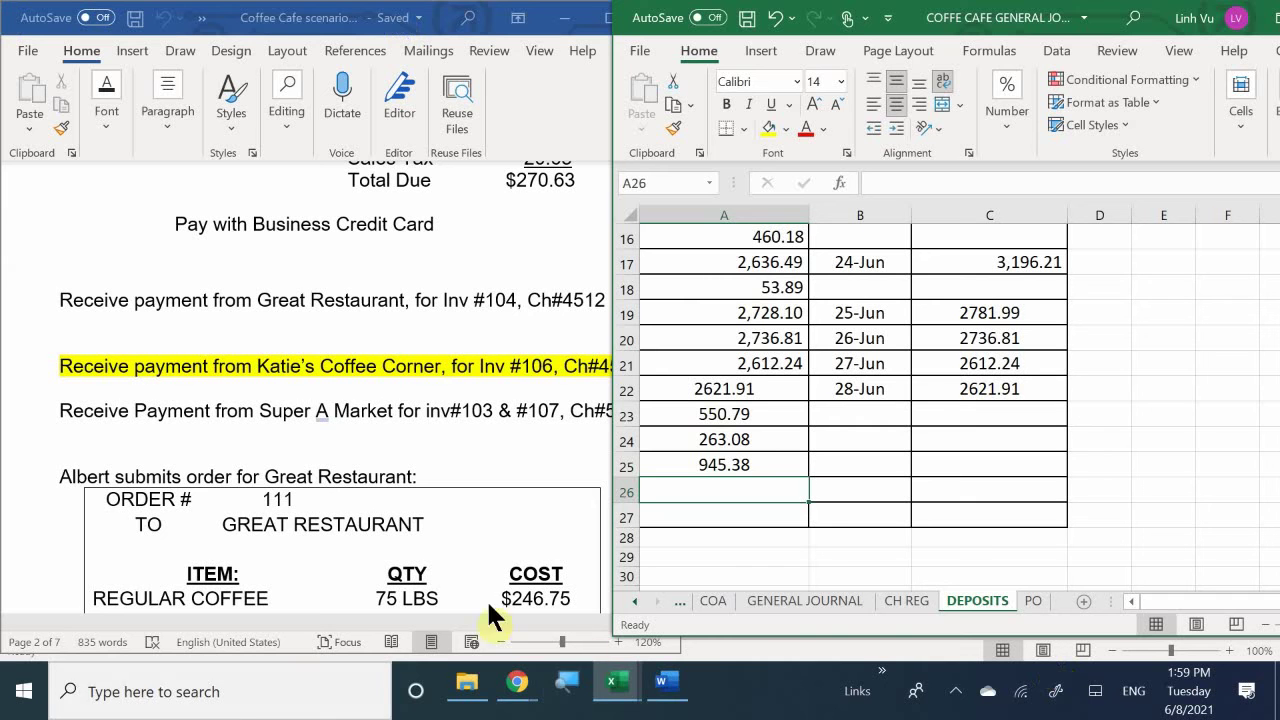
Return to the GENERAL JOURNAL sheet at the Super A Market entry and bring up the Coffee Cafe ledger workbook beside it.
{"action": "left_click", "coordinate": [634, 600]}
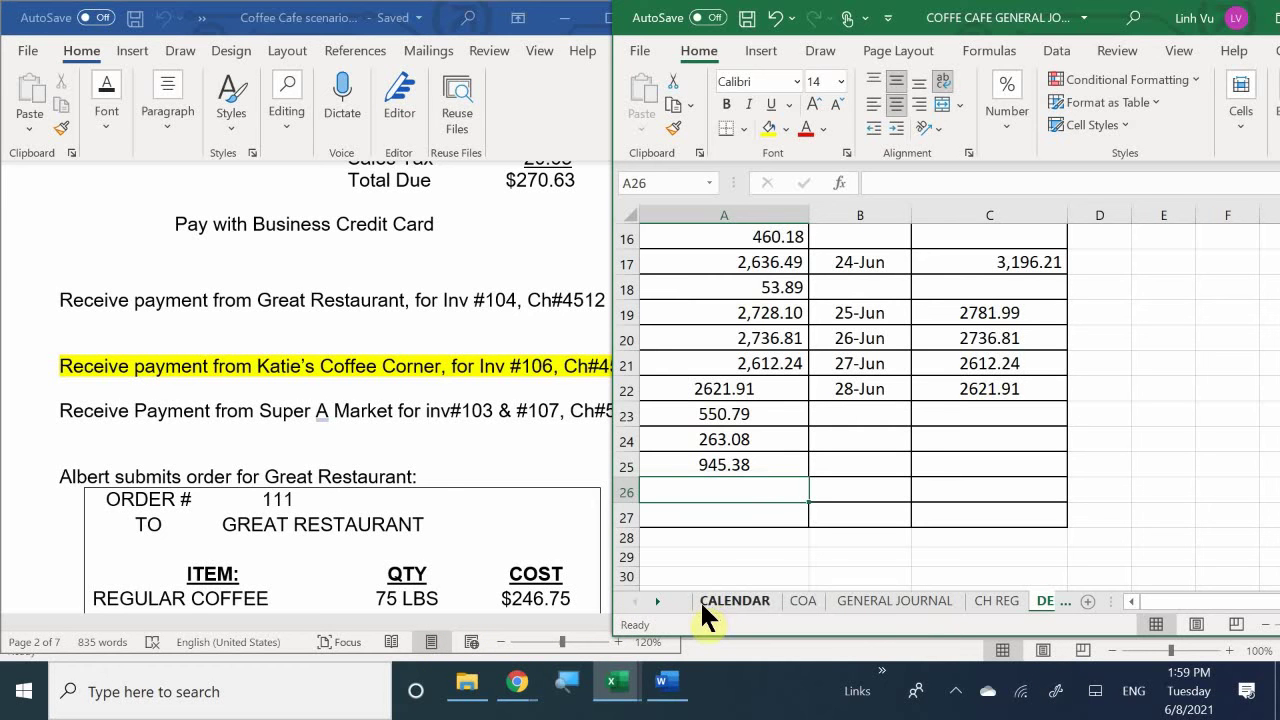
{"action": "left_click", "coordinate": [878, 600]}
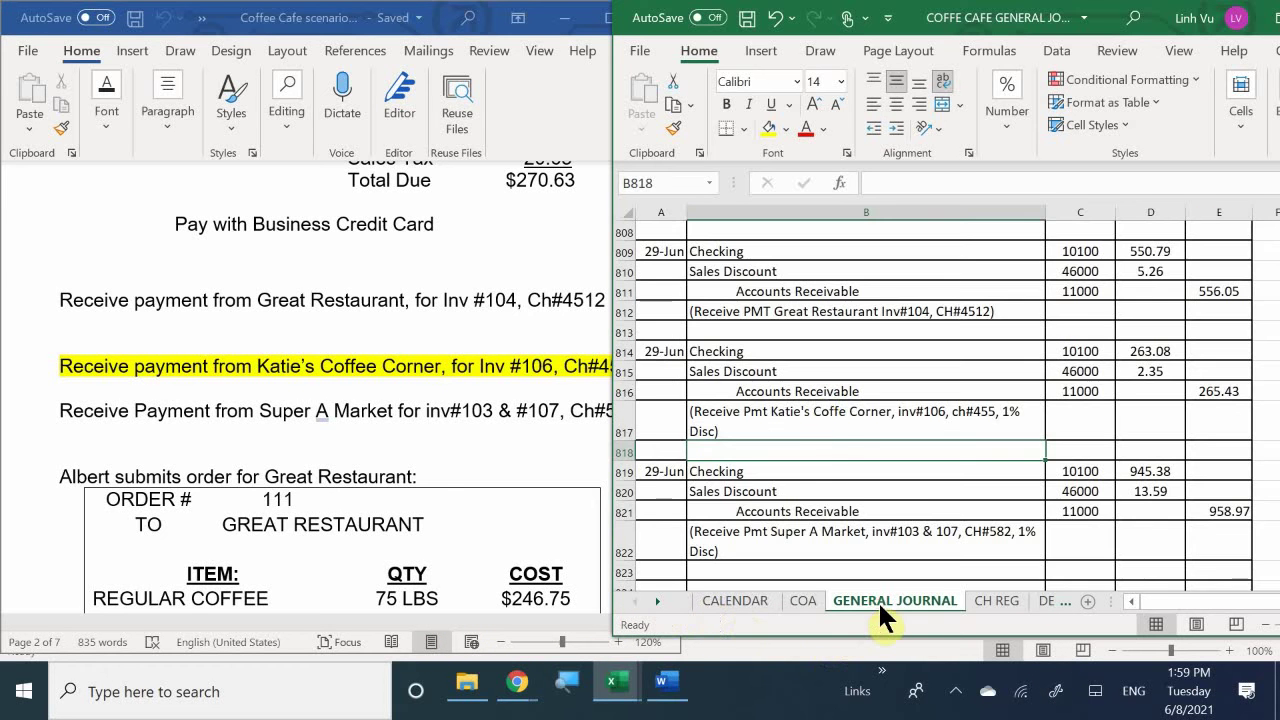
{"action": "scroll", "coordinate": [823, 418], "scroll_direction": "down", "scroll_amount": 2}
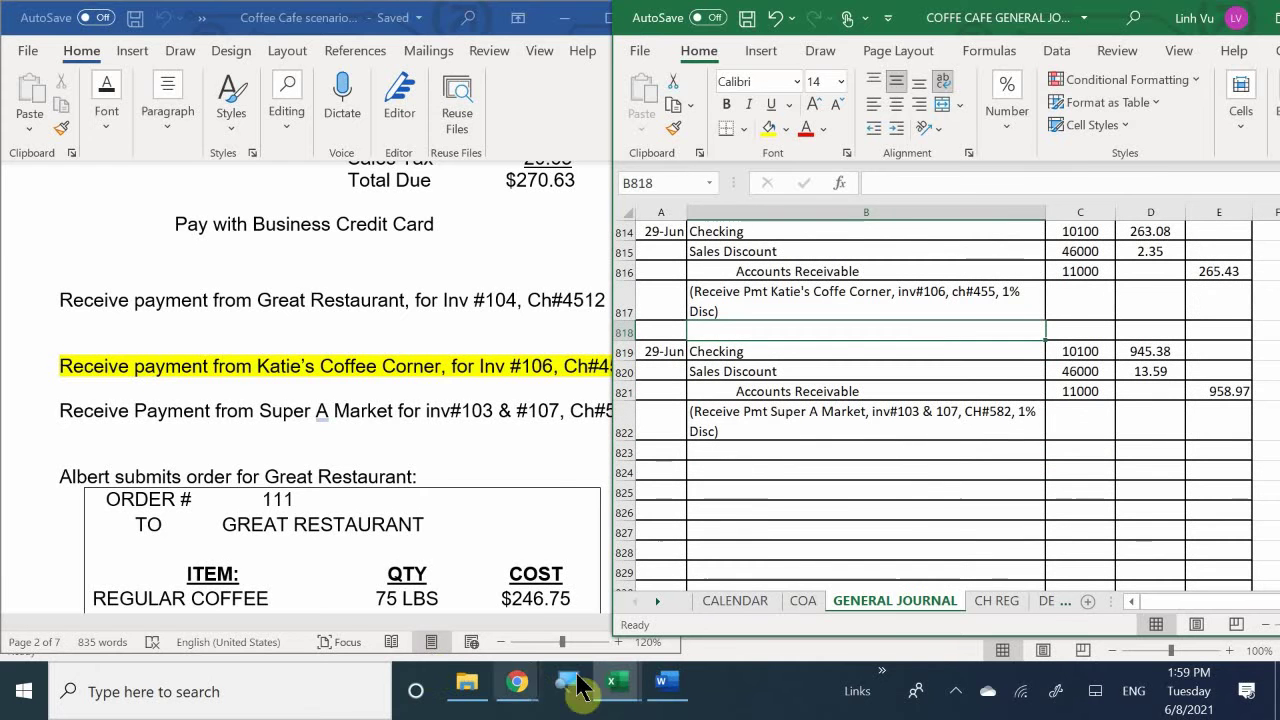
{"action": "mouse_move", "coordinate": [628, 700]}
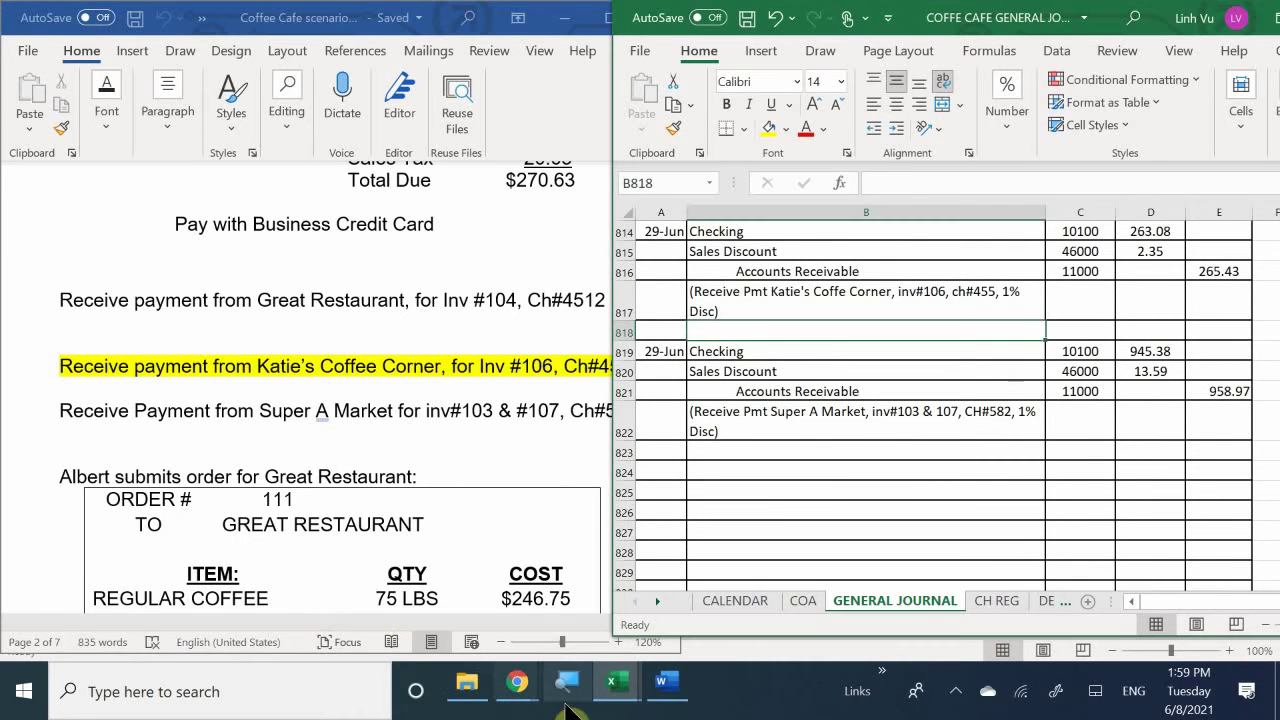
{"action": "left_click", "coordinate": [480, 632]}
{"action": "type", "text": "1957.75"}
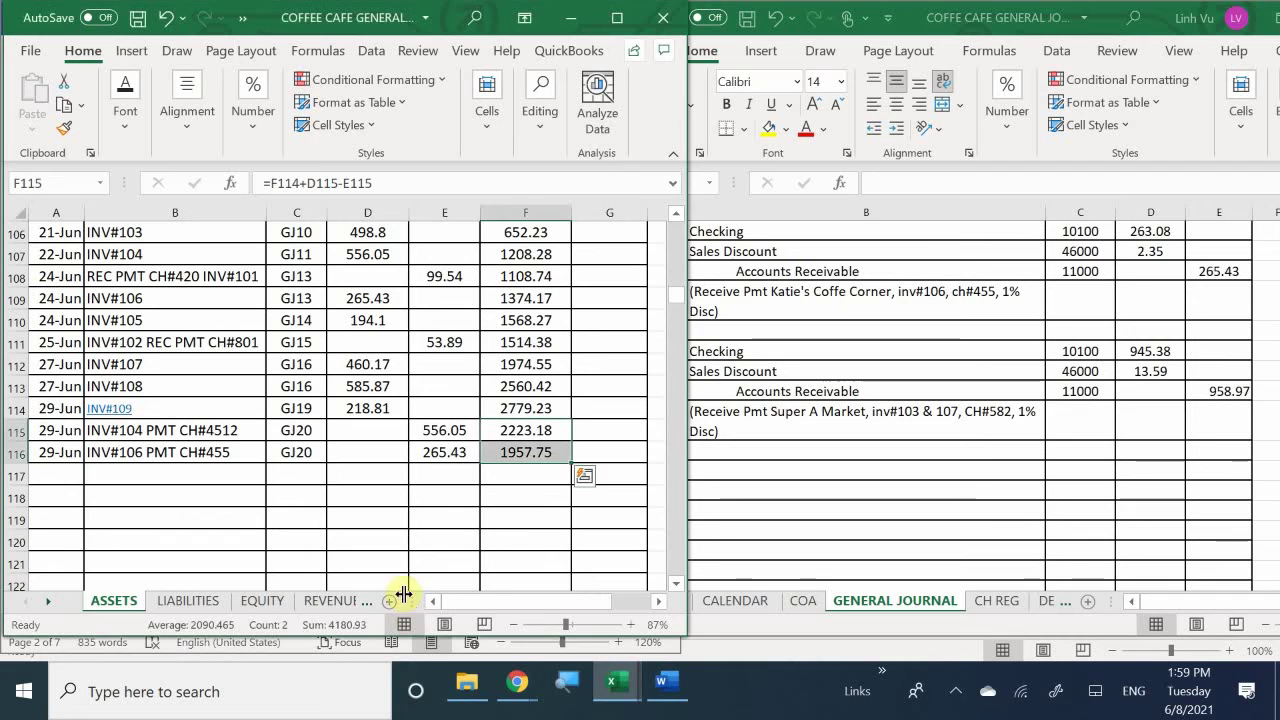
Enter the date 6/29 in A69, the next free row of the Checking account on the ASSETS sheet.
{"action": "left_click", "coordinate": [163, 521]}
{"action": "scroll", "coordinate": [162, 521], "scroll_direction": "up", "scroll_amount": 8}
{"action": "scroll", "coordinate": [162, 521], "scroll_direction": "up", "scroll_amount": 20}
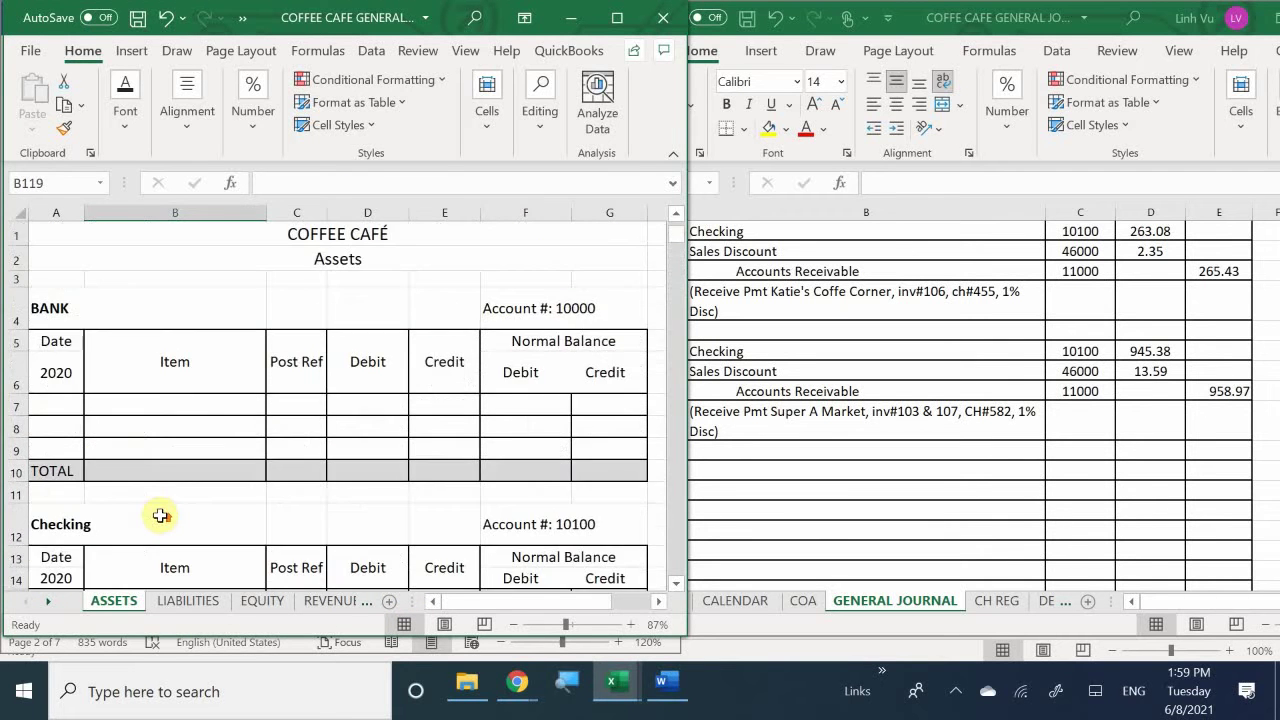
{"action": "scroll", "coordinate": [157, 512], "scroll_direction": "down", "scroll_amount": 5}
{"action": "scroll", "coordinate": [157, 512], "scroll_direction": "down", "scroll_amount": 13}
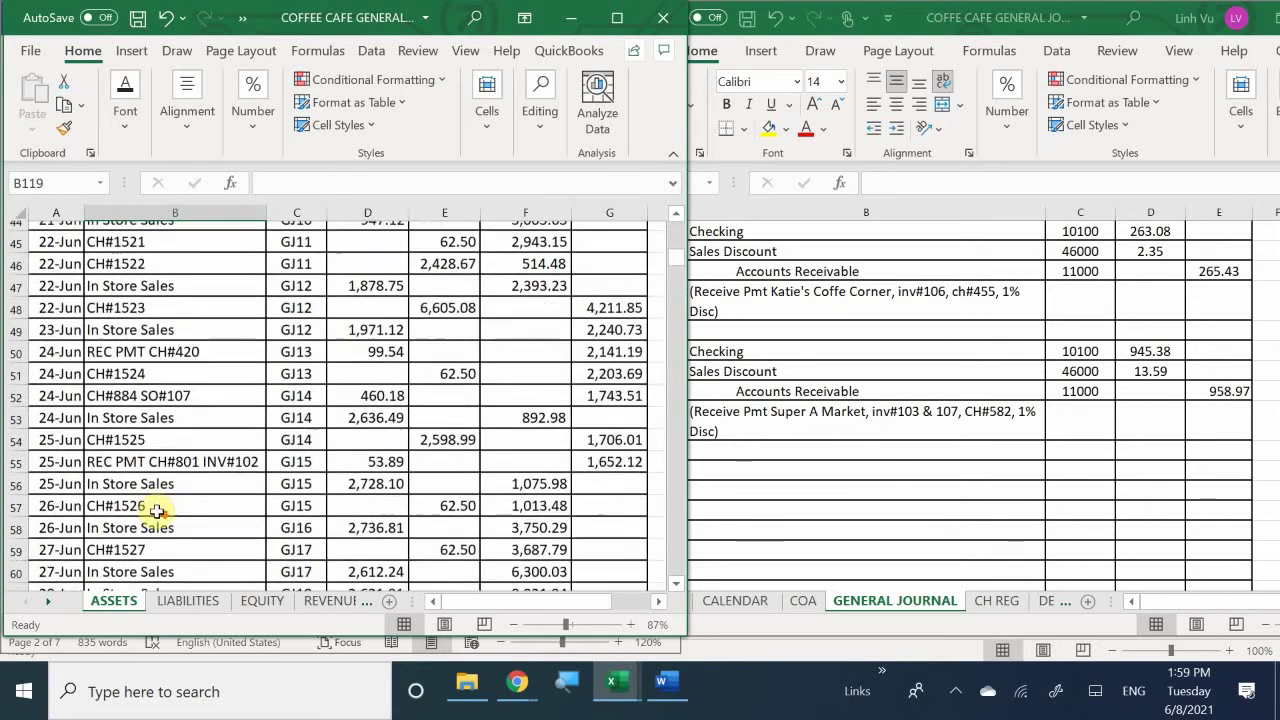
{"action": "scroll", "coordinate": [157, 512], "scroll_direction": "down", "scroll_amount": 1}
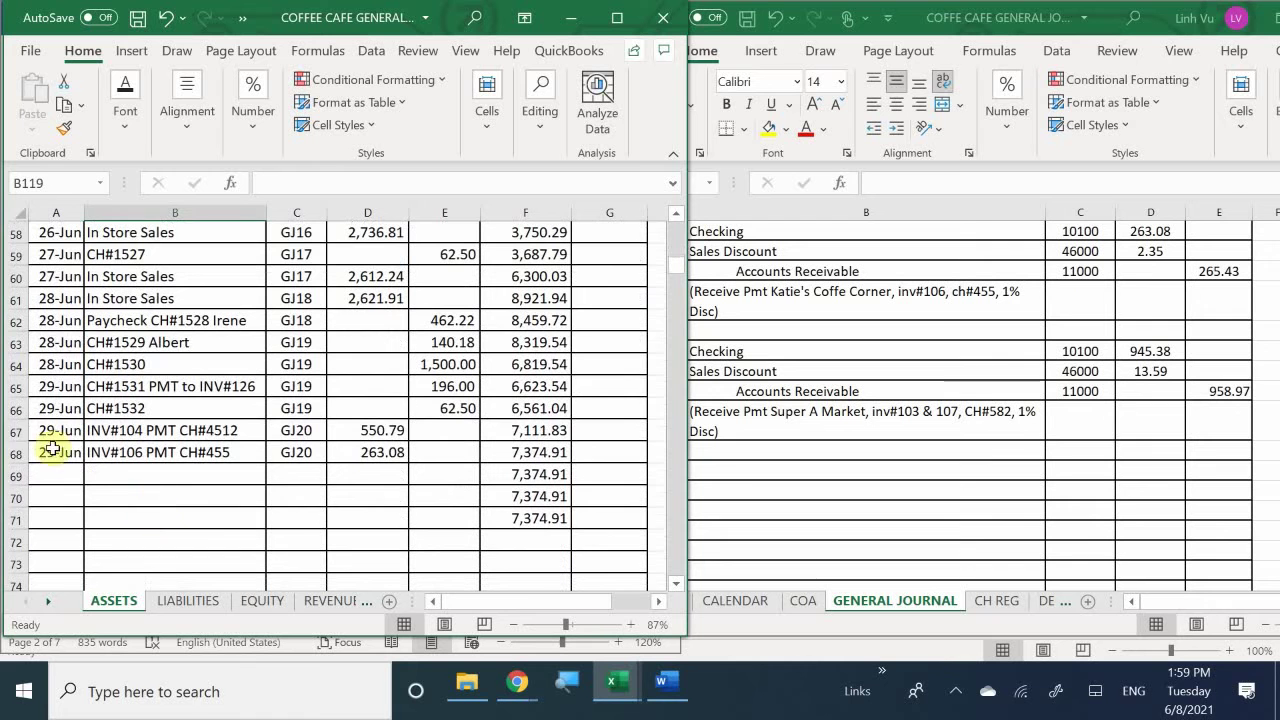
{"action": "left_click", "coordinate": [49, 481]}
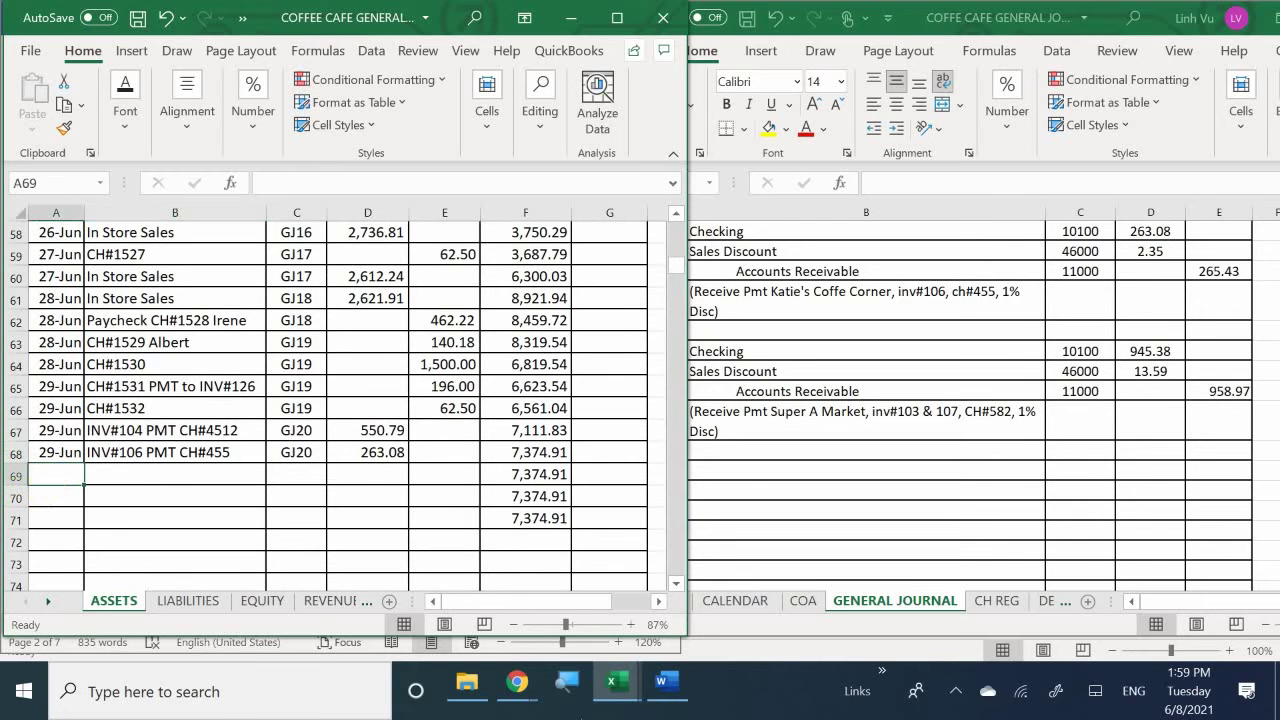
{"action": "type", "text": "6/"}
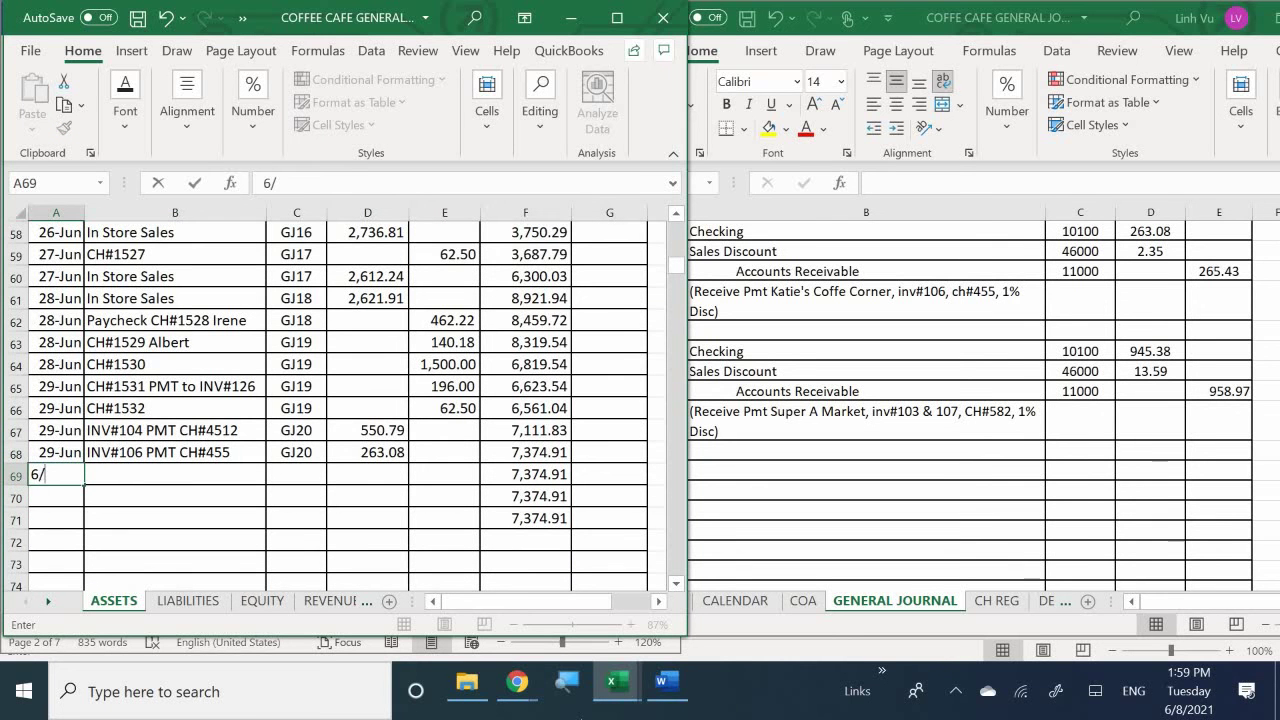
{"action": "type", "text": "29"}
{"action": "key", "text": "Return"}
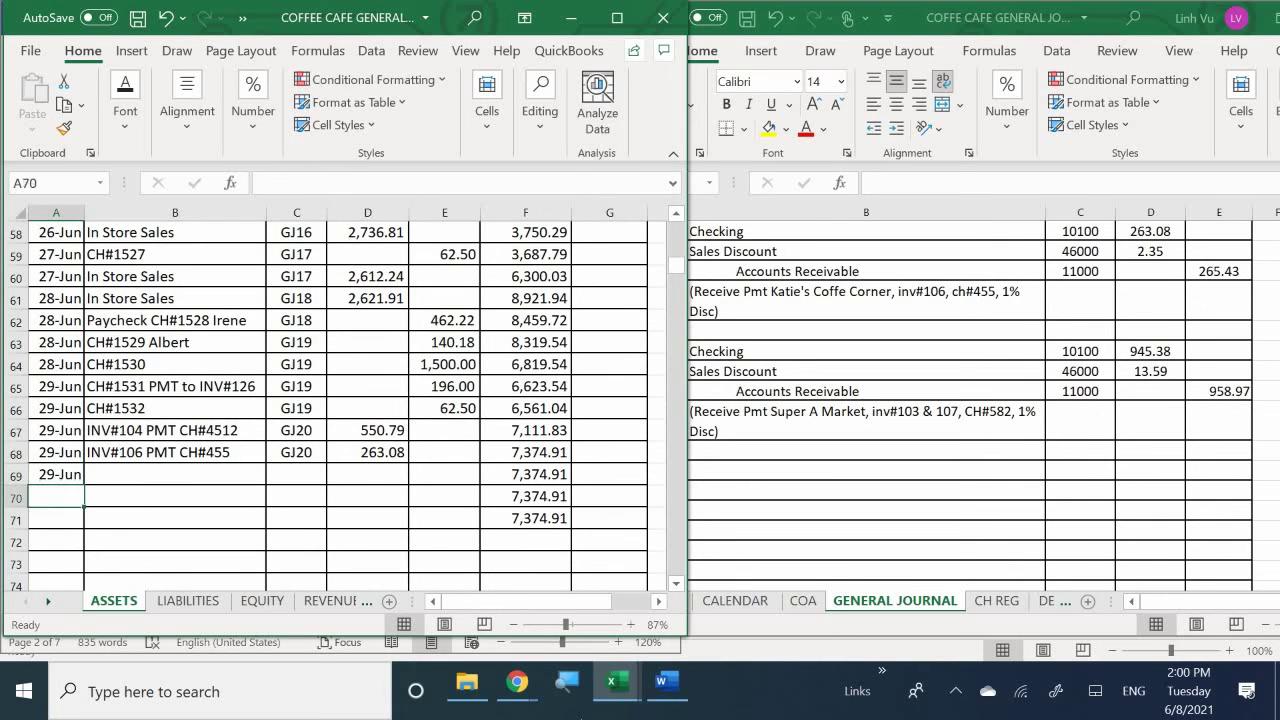
Enter the item "INV#103 & 107 PMT CH#582" in B69 of the Checking account.
{"action": "key", "text": "Up"}
{"action": "key", "text": "Right"}
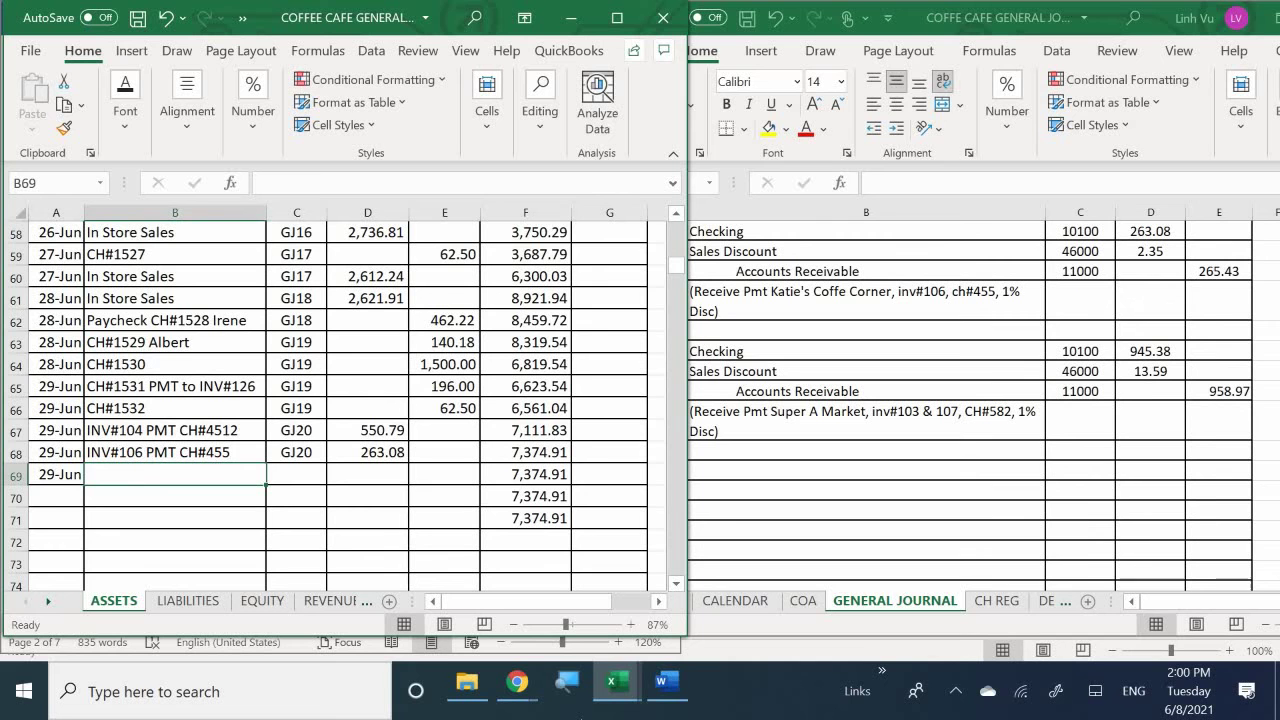
{"action": "type", "text": "INV"}
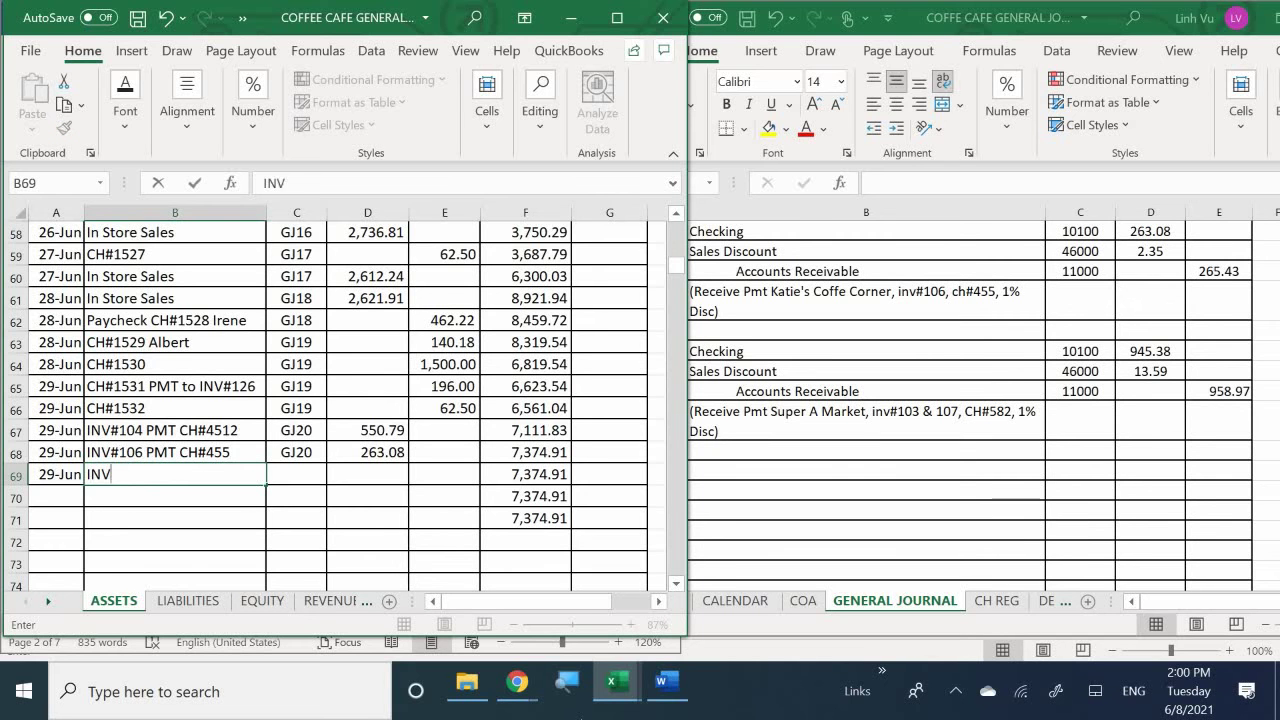
{"action": "type", "text": "#103"}
{"action": "type", "text": " &"}
{"action": "type", "text": " inv"}
{"action": "key", "text": "BackSpace"}
{"action": "key", "text": "BackSpace"}
{"action": "key", "text": "BackSpace"}
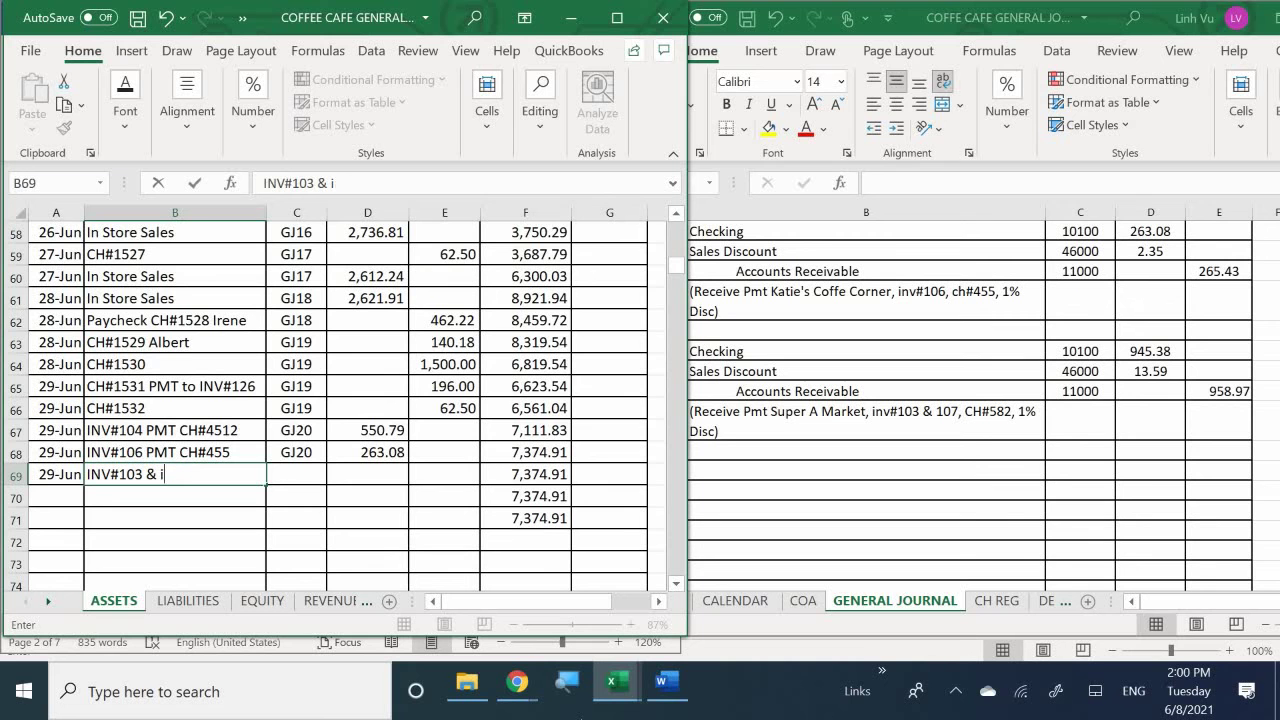
{"action": "type", "text": "107 PMT CH$"}
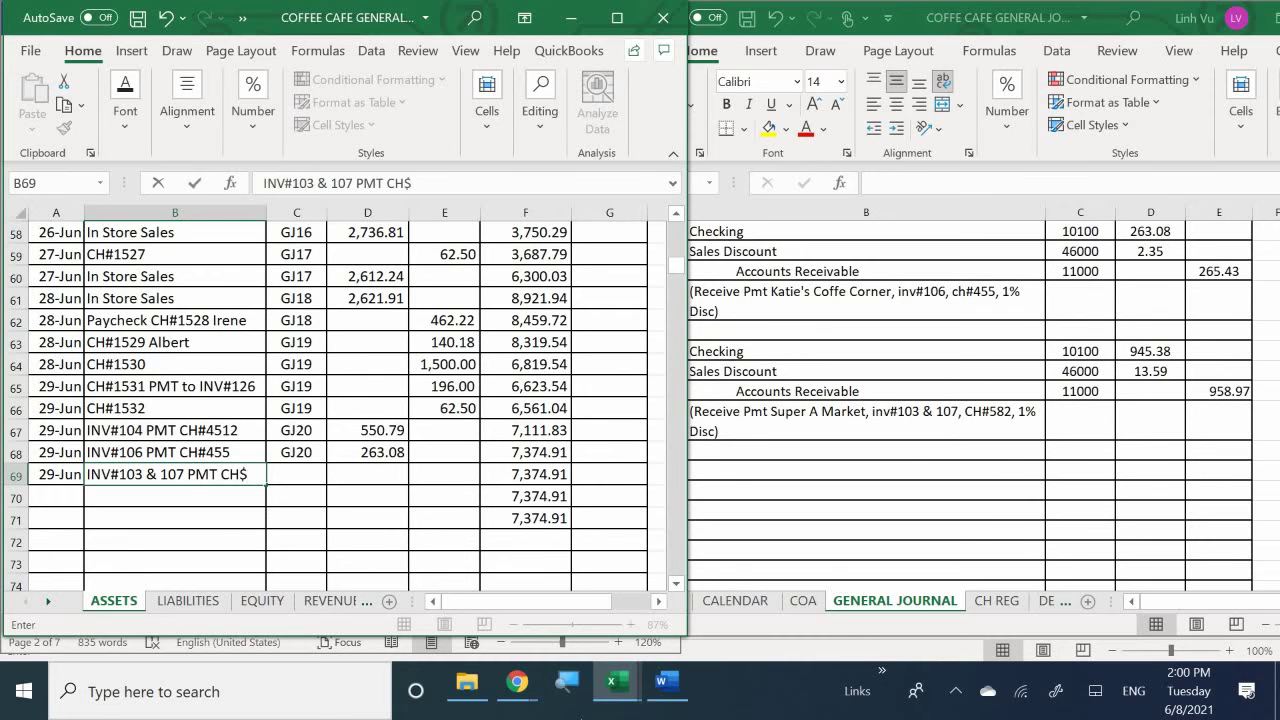
{"action": "key", "text": "BackSpace"}
{"action": "type", "text": "#"}
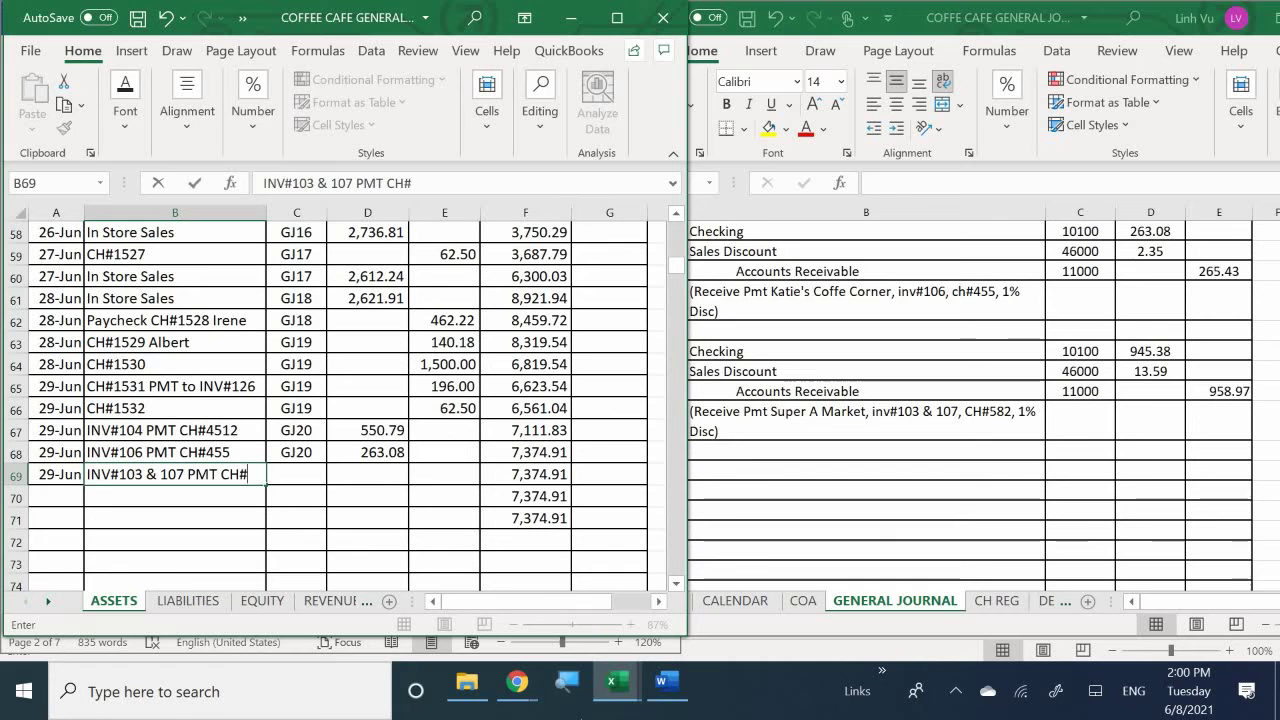
{"action": "type", "text": "582"}
{"action": "key", "text": "Return"}
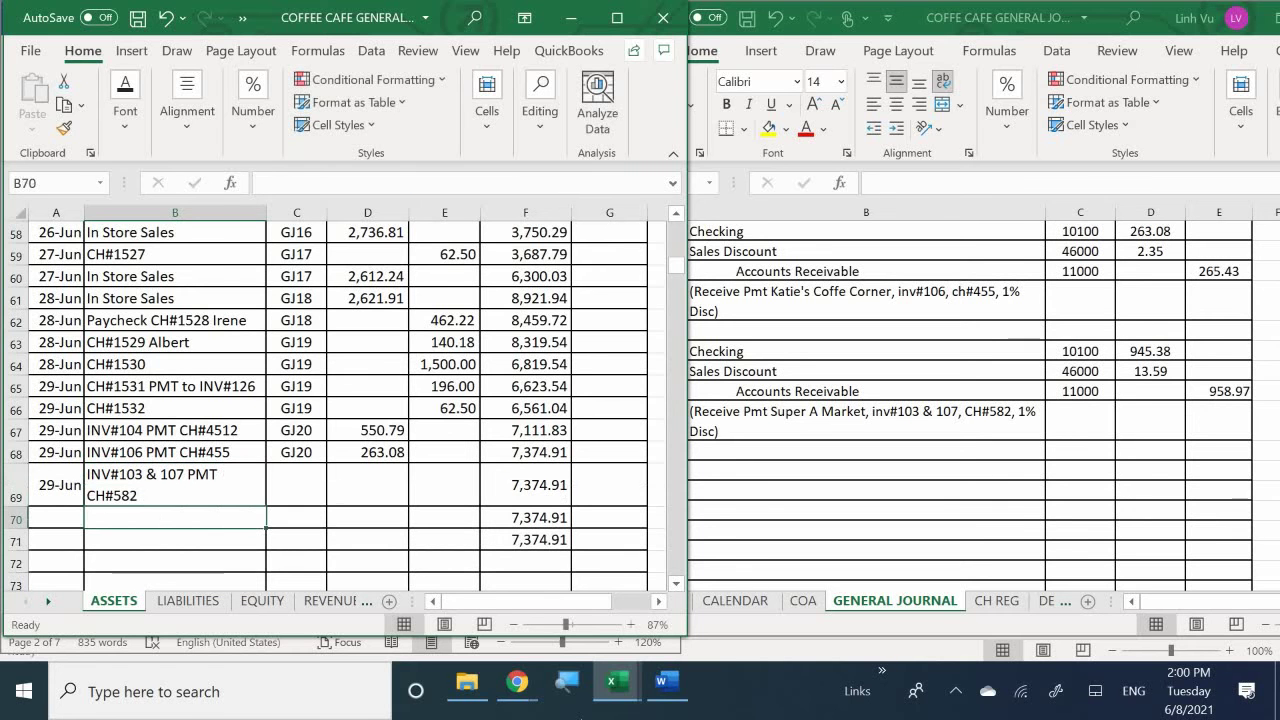
Fill the post reference in C69 with the formula =C68 and enter 945.38 as the Checking debit in D69.
{"action": "left_click", "coordinate": [296, 485]}
{"action": "type", "text": "="}
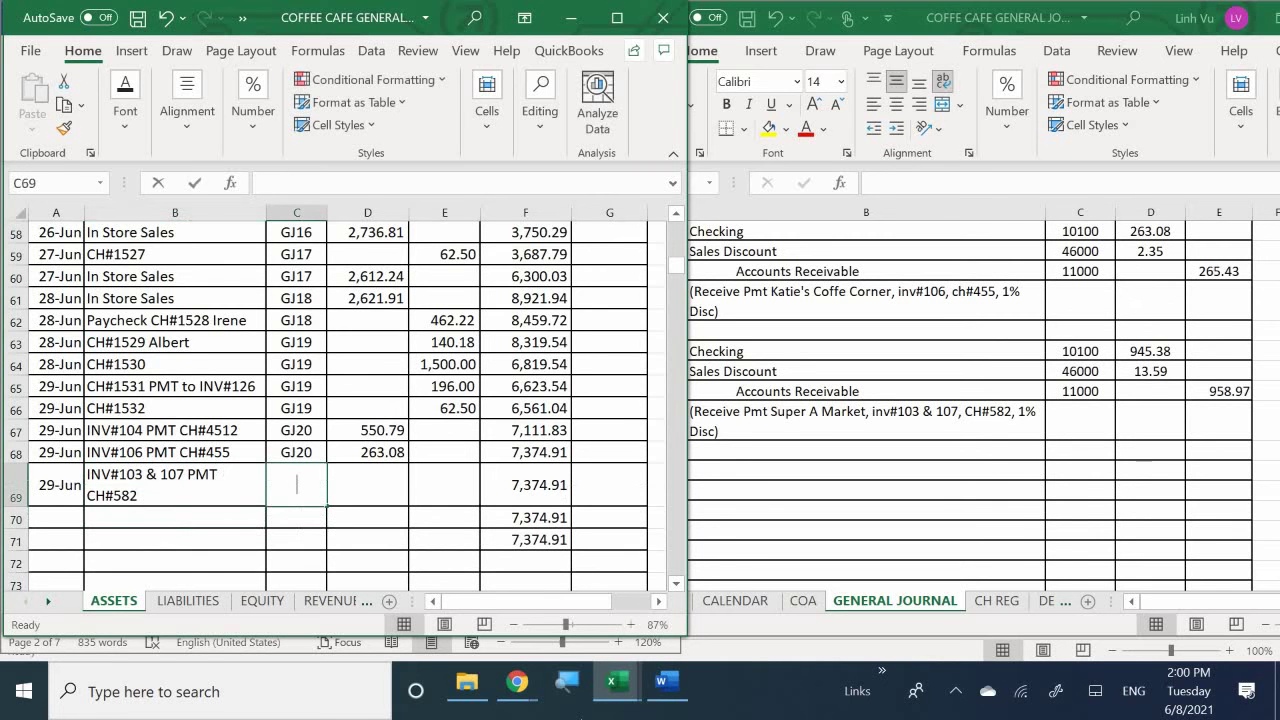
{"action": "key", "text": "Up"}
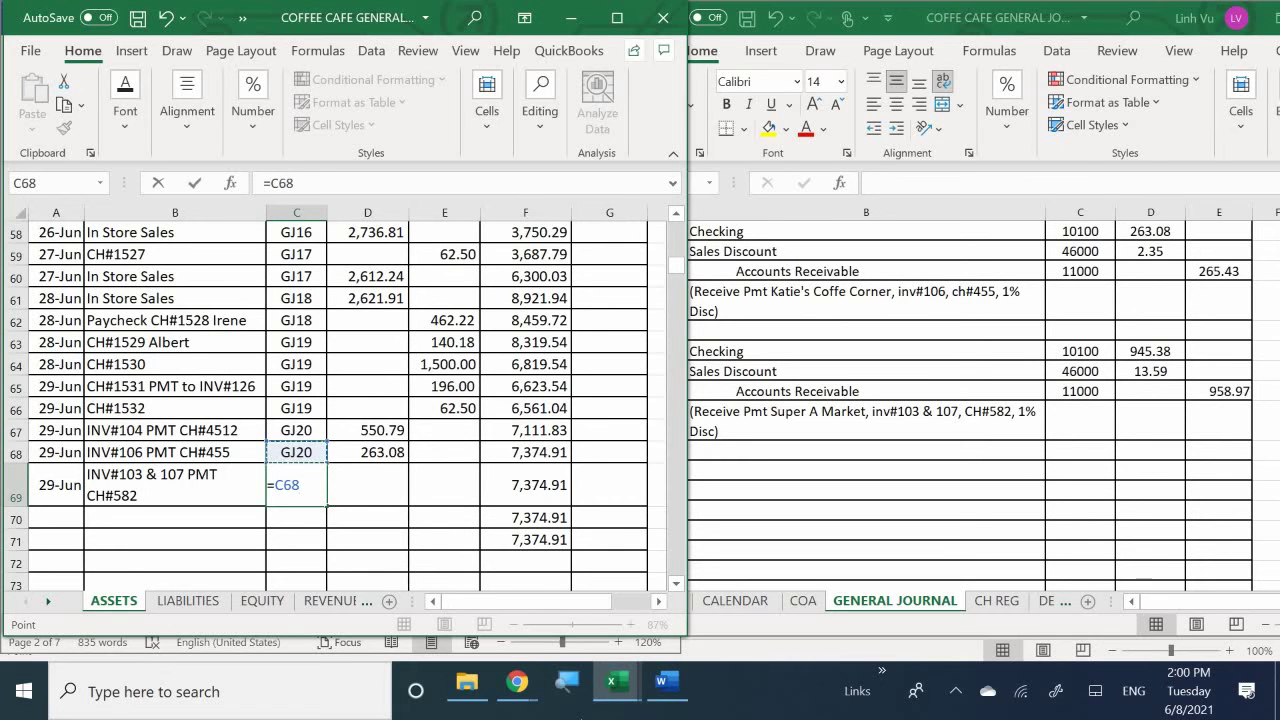
{"action": "key", "text": "Tab"}
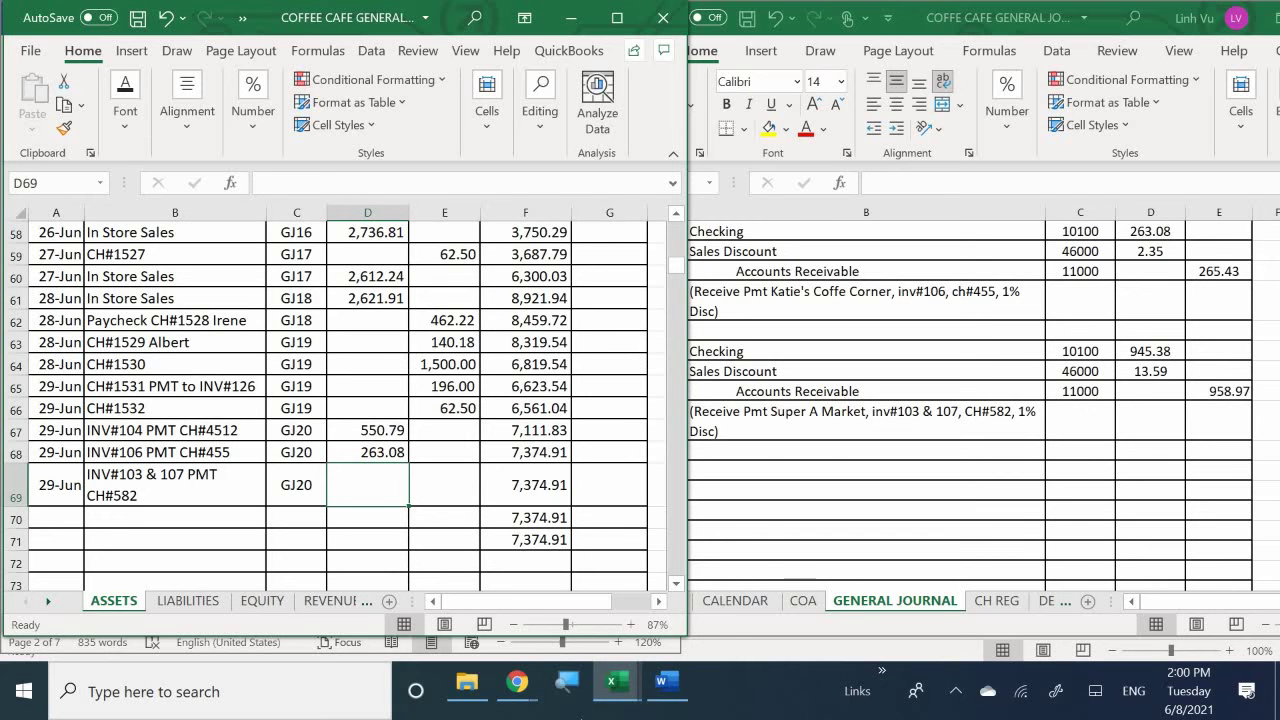
{"action": "type", "text": "9"}
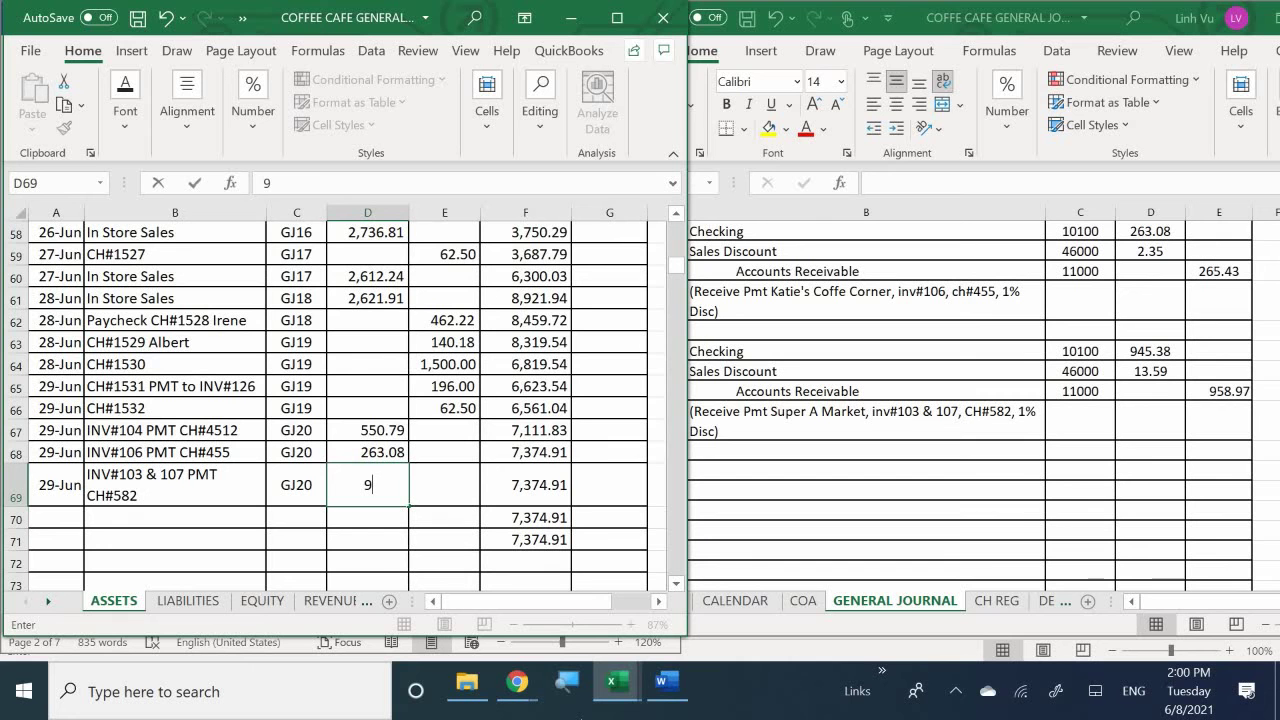
{"action": "type", "text": "45.38"}
{"action": "key", "text": "Return"}
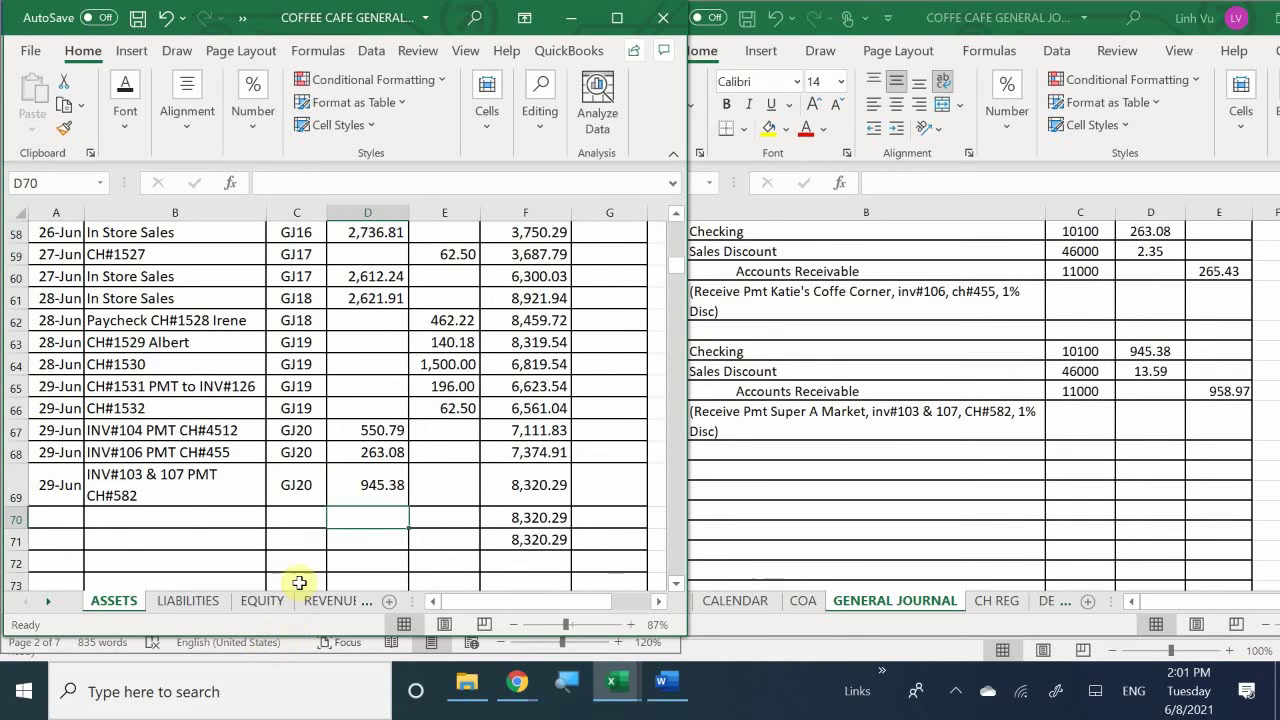
Enter the date 6/29 in A193, the next free row of the Sales Discount account on the REVENUES sheet.
{"action": "left_click", "coordinate": [330, 600]}
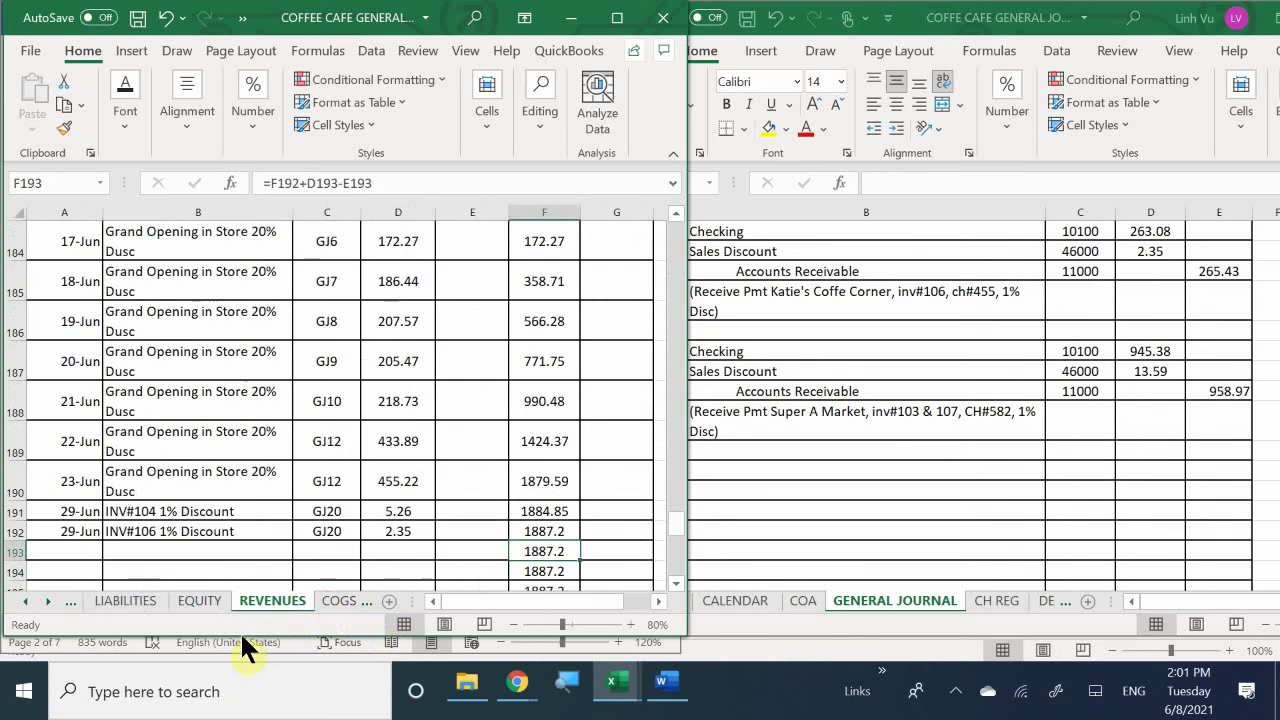
{"action": "left_click", "coordinate": [184, 453]}
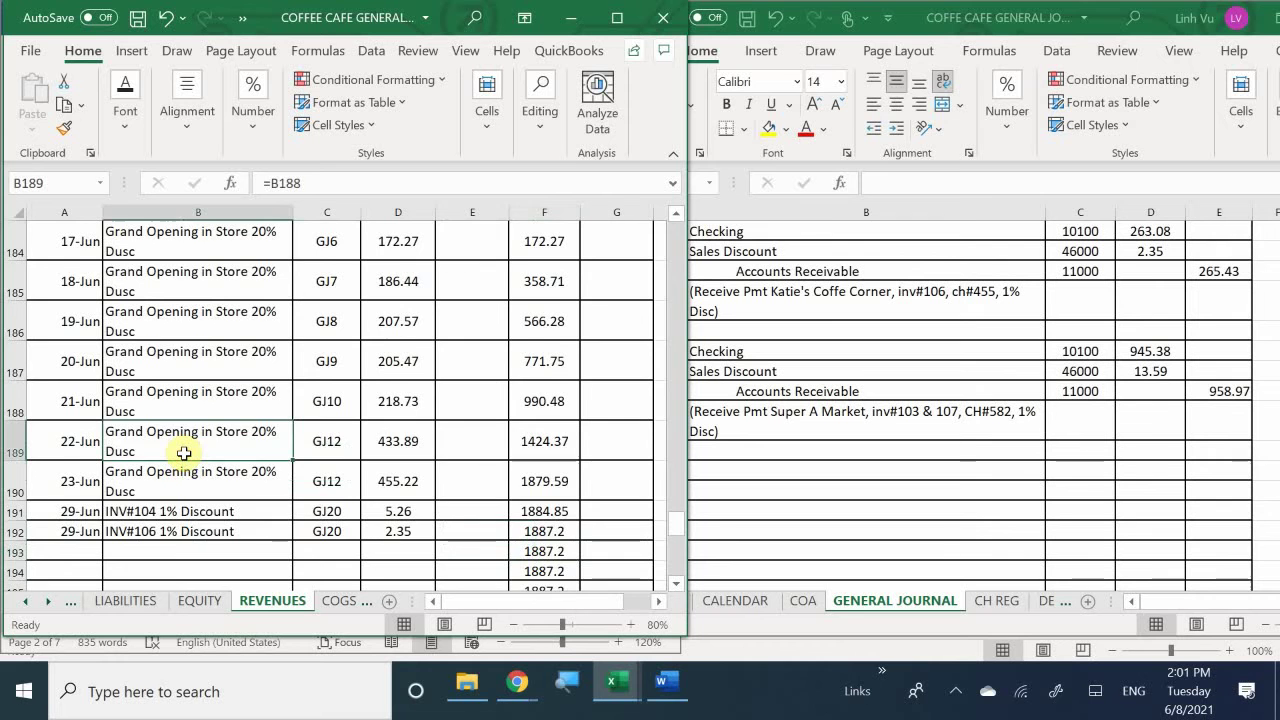
{"action": "scroll", "coordinate": [184, 453], "scroll_direction": "down", "scroll_amount": 1}
{"action": "left_click", "coordinate": [61, 430]}
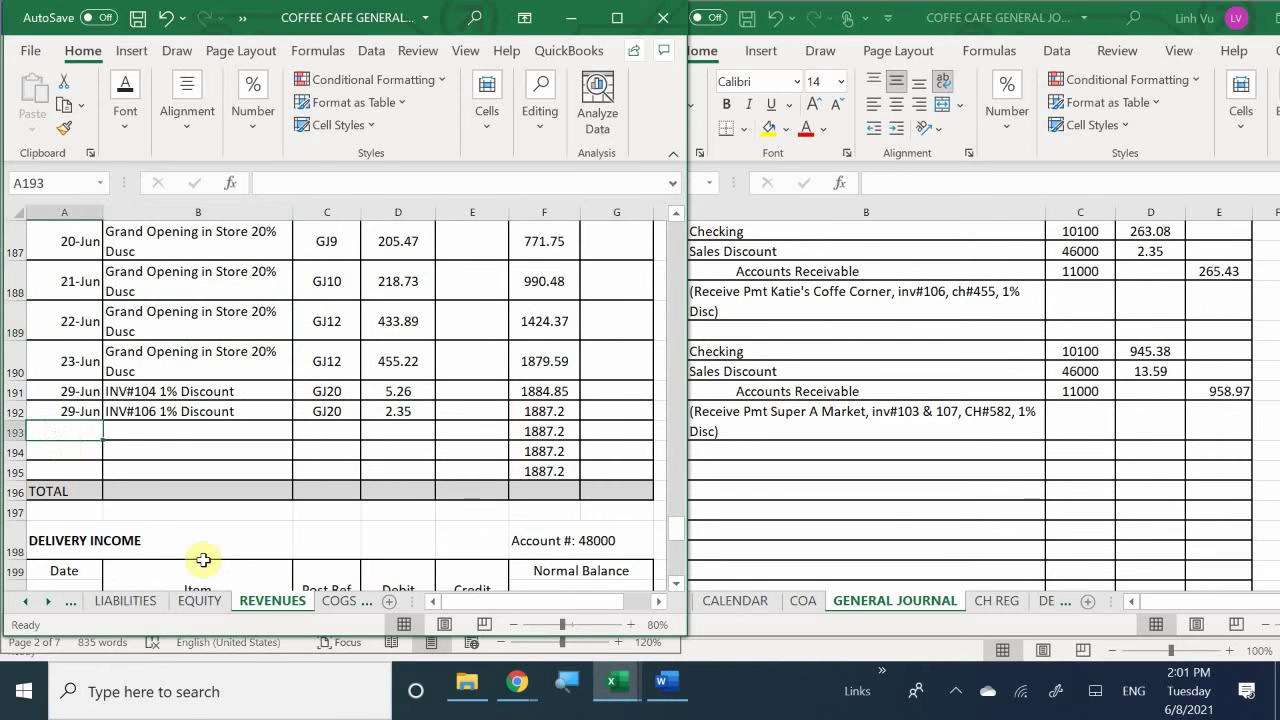
{"action": "type", "text": "6/2"}
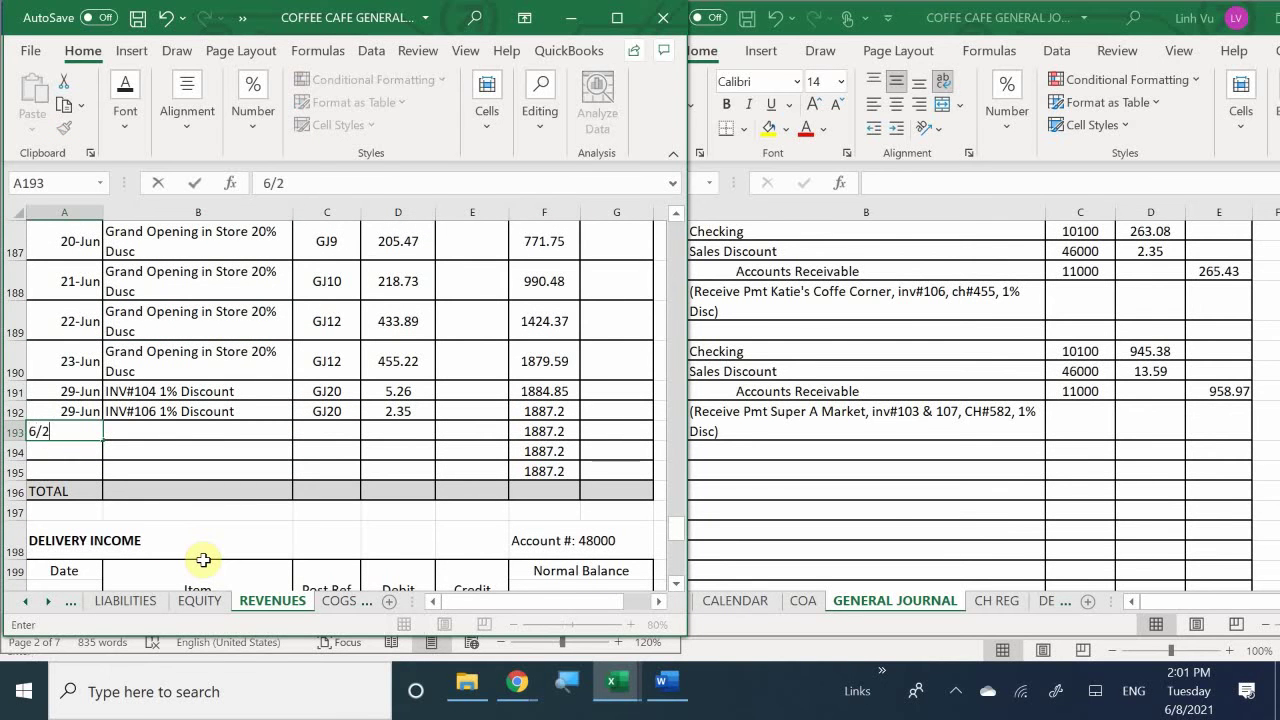
{"action": "type", "text": "9"}
{"action": "key", "text": "Return"}
{"action": "key", "text": "Right"}
{"action": "key", "text": "Up"}
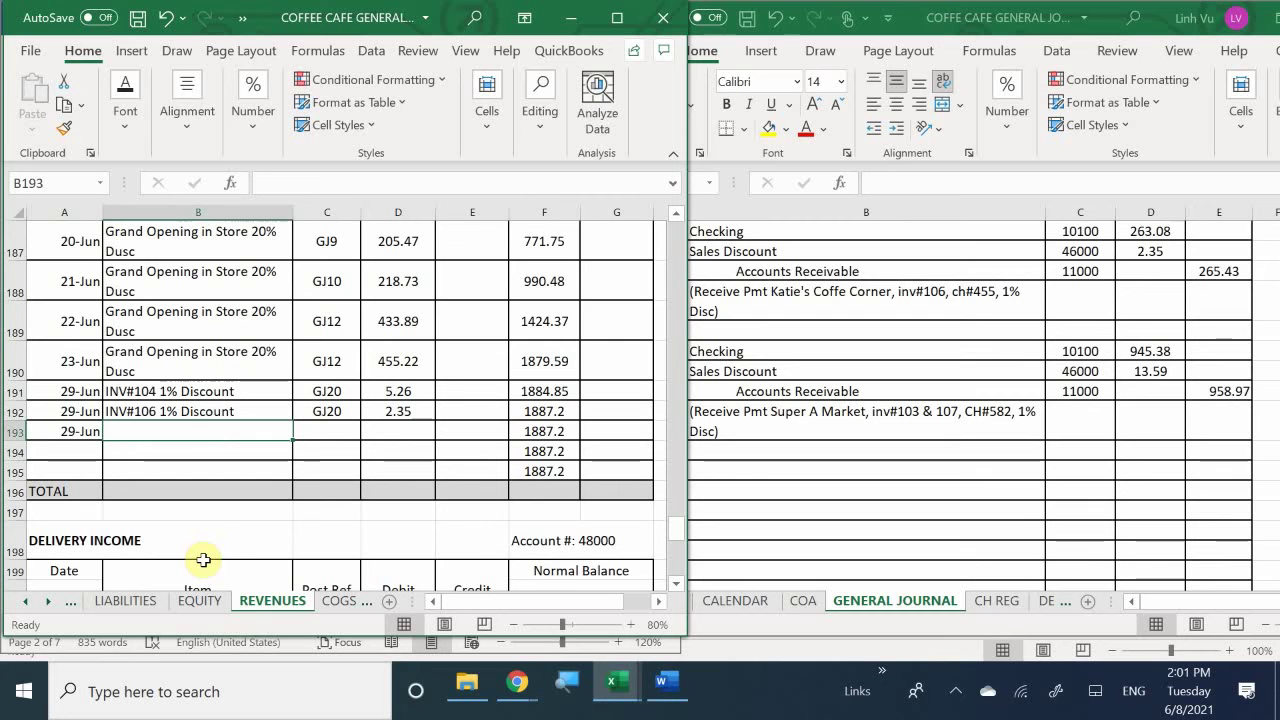
Enter the item "INV@103 & 107 1% Disc" in B193 of the Sales Discount account.
{"action": "type", "text": "INV"}
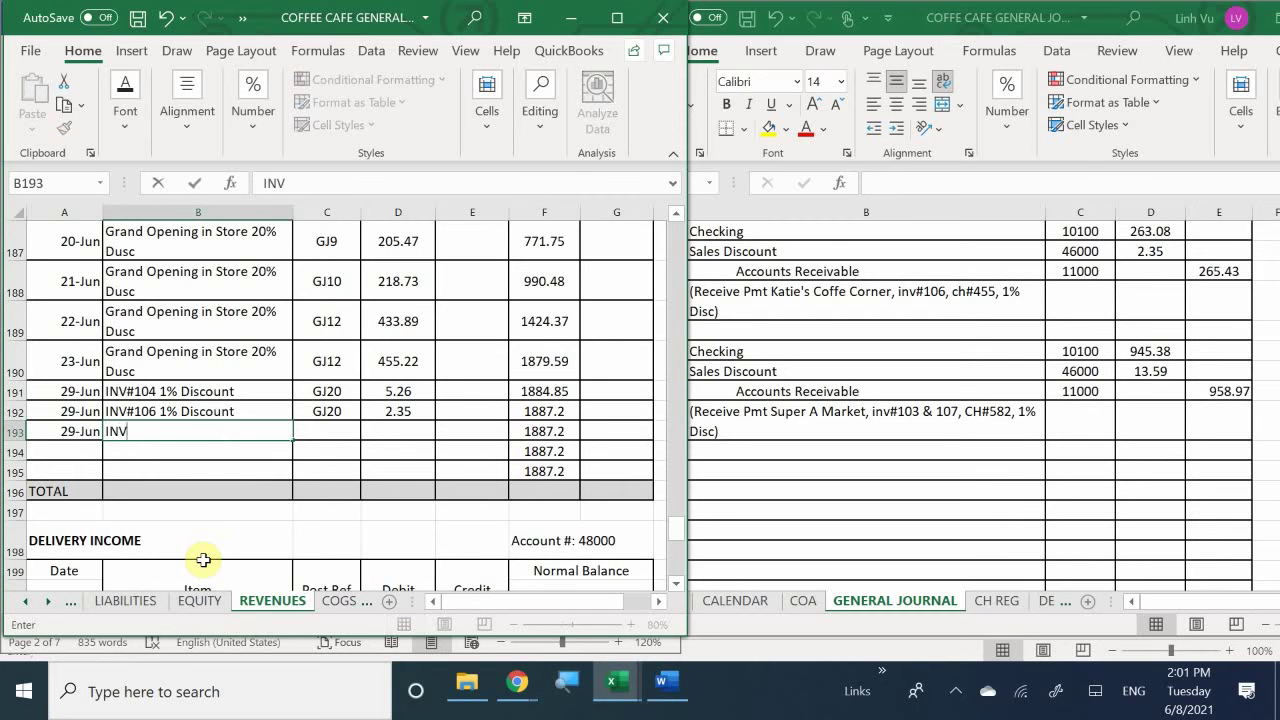
{"action": "type", "text": "@103 &"}
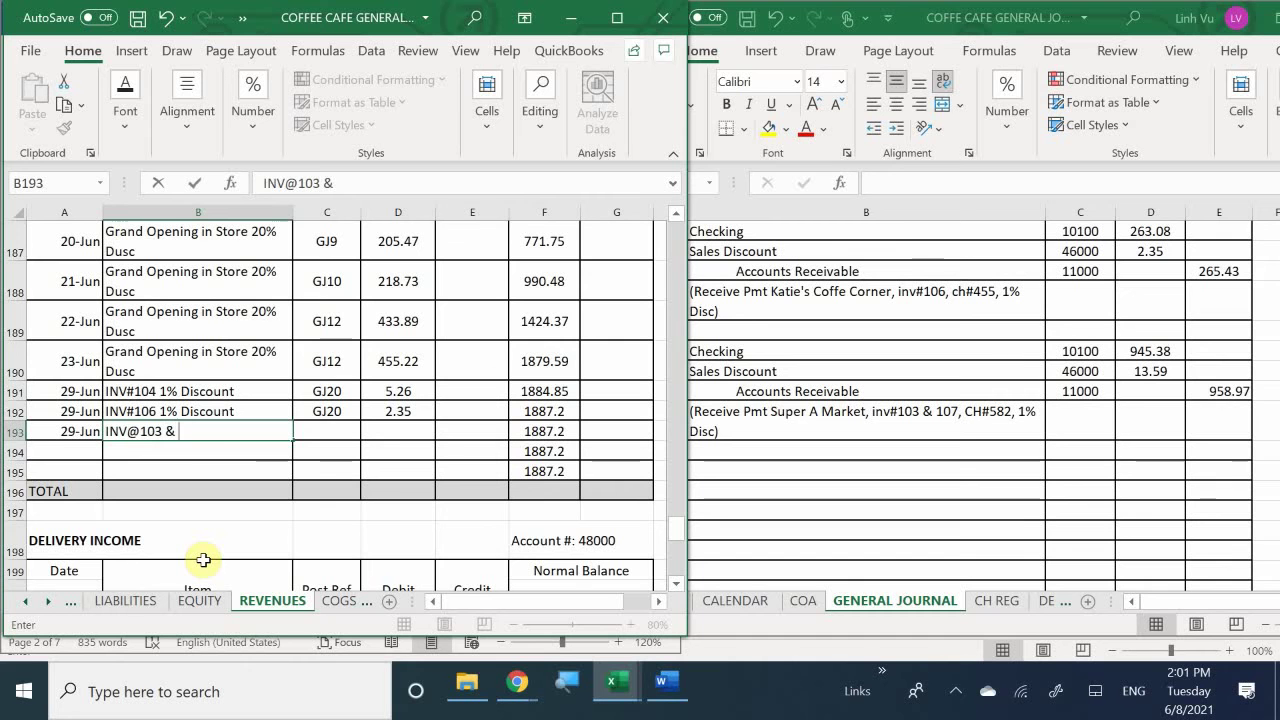
{"action": "type", "text": " 107"}
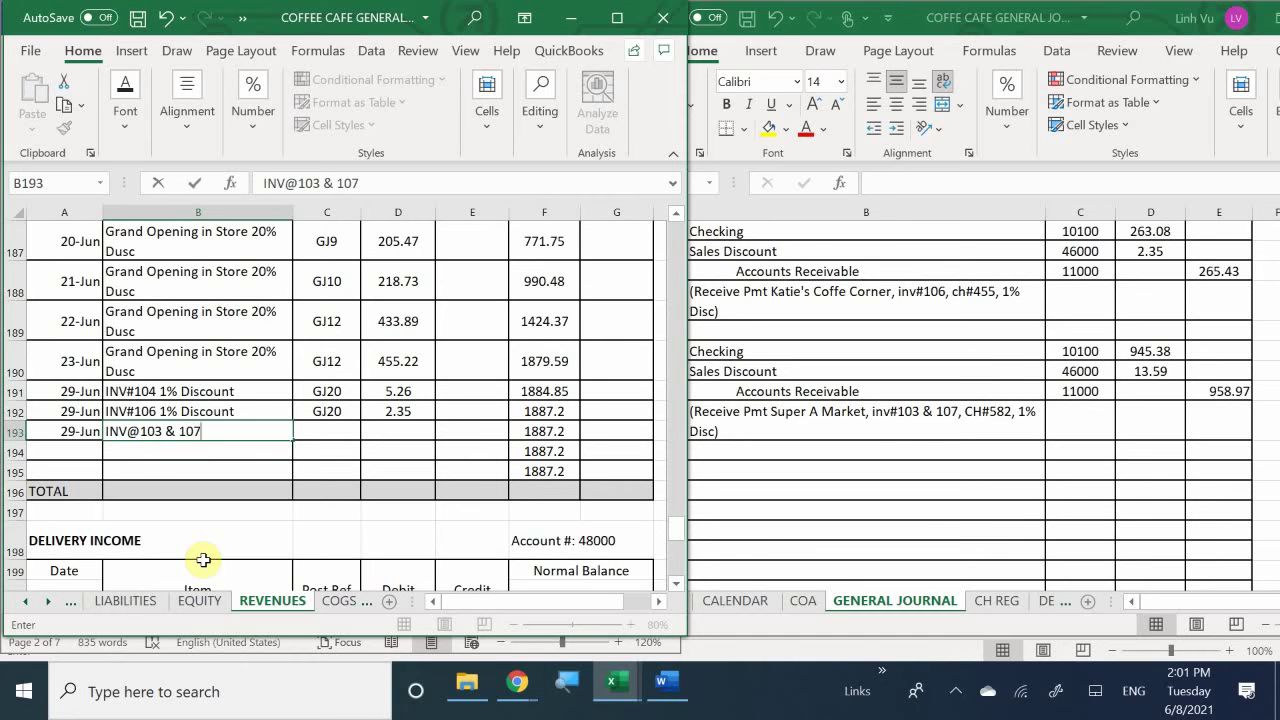
{"action": "type", "text": " 1% Disc"}
{"action": "key", "text": "Tab"}
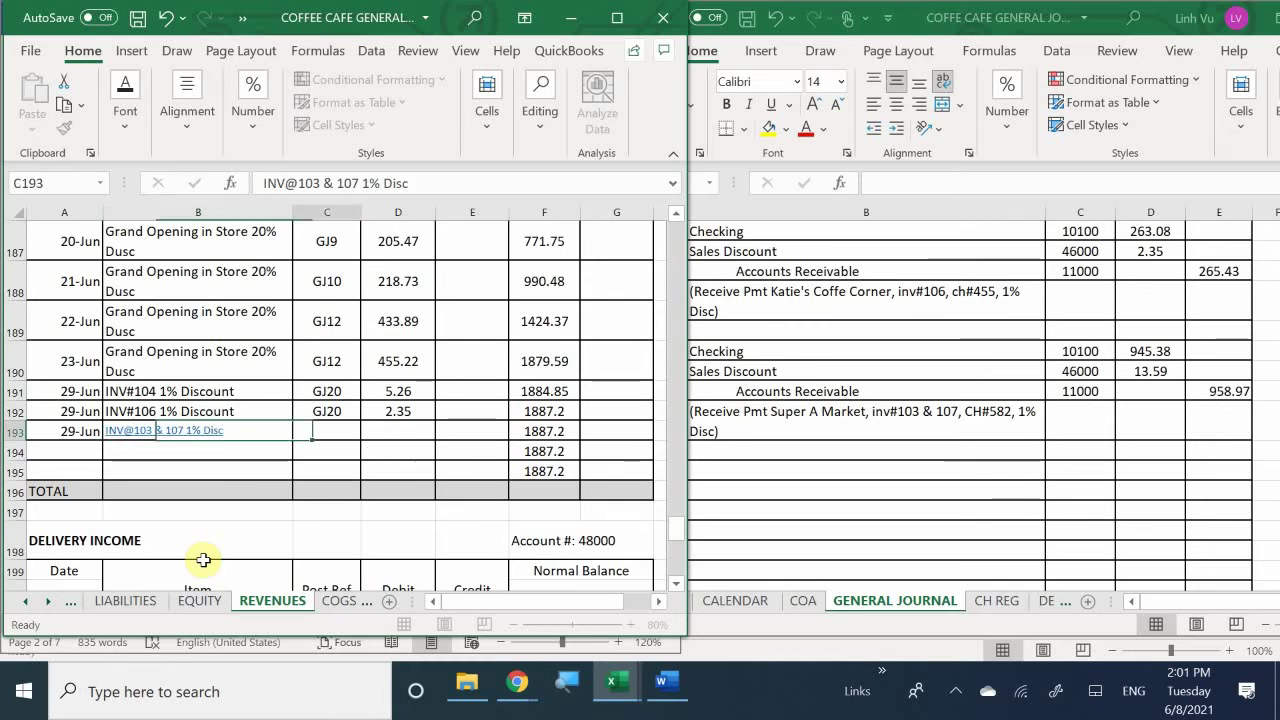
Enter the post reference GJ20 in C193 and the Sales Discount debit 13.59 in D193.
{"action": "type", "text": "GJ20"}
{"action": "key", "text": "Tab"}
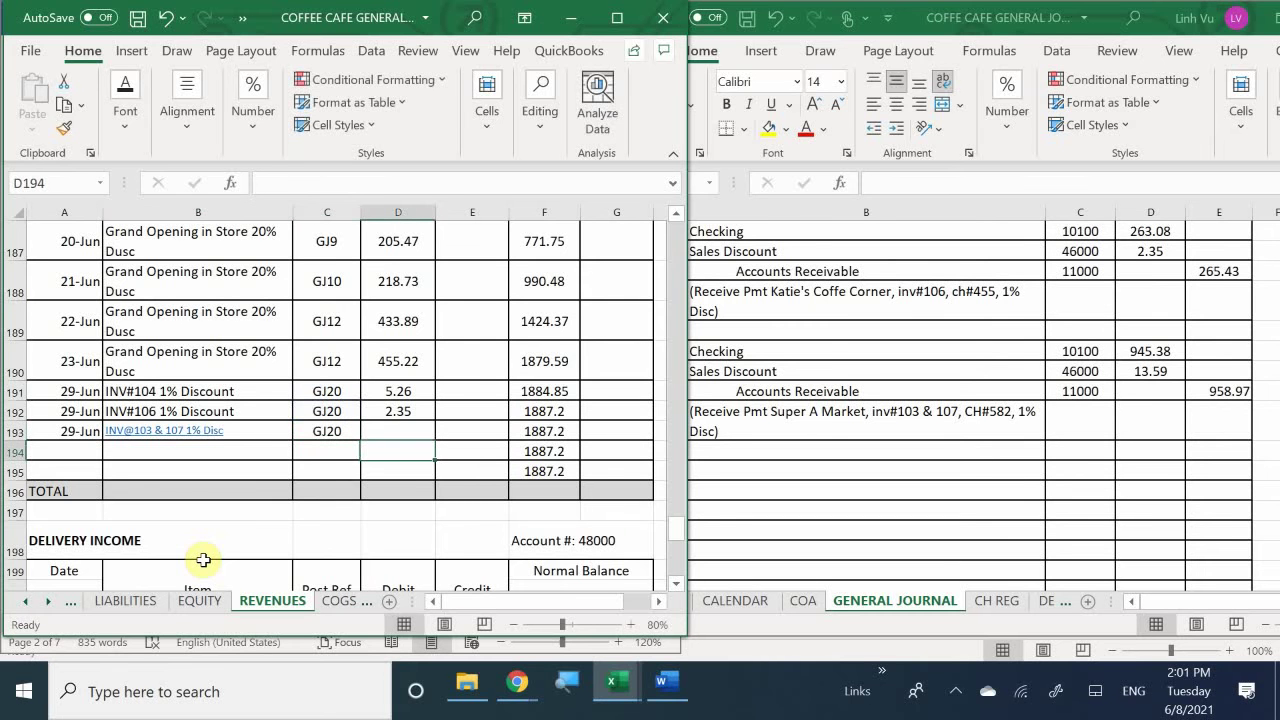
{"action": "type", "text": "13.59"}
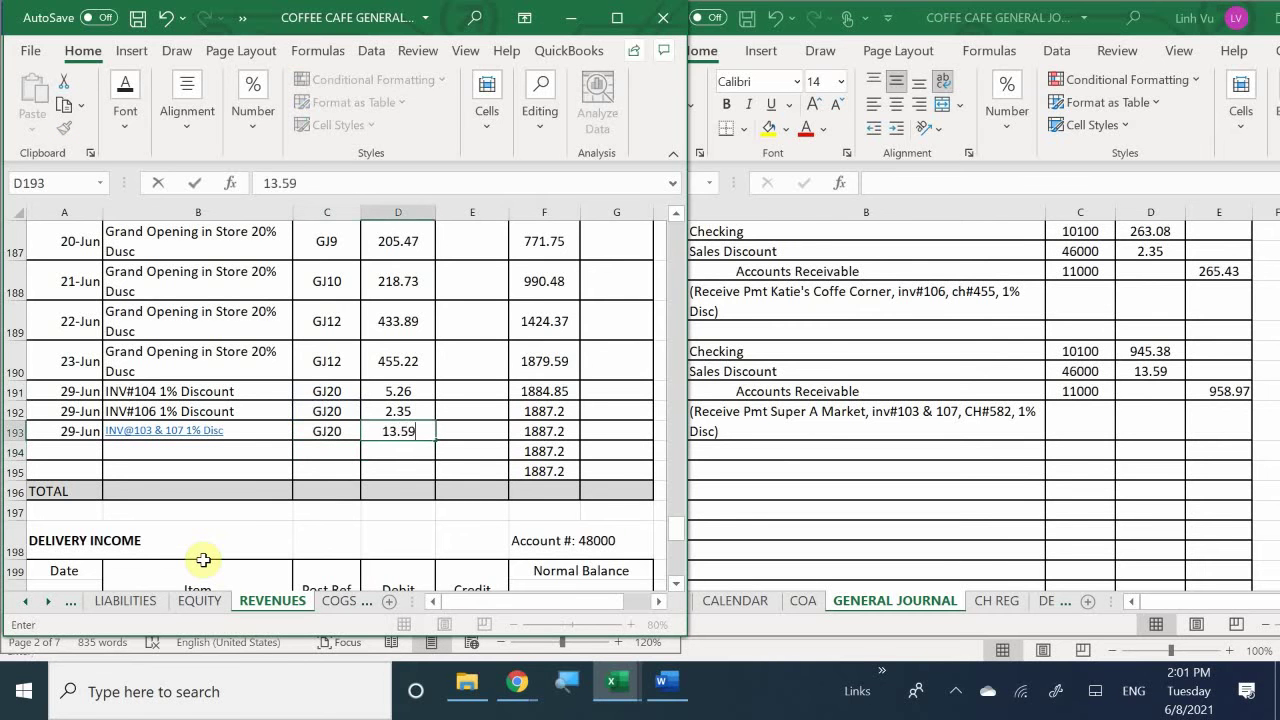
{"action": "key", "text": "Return"}
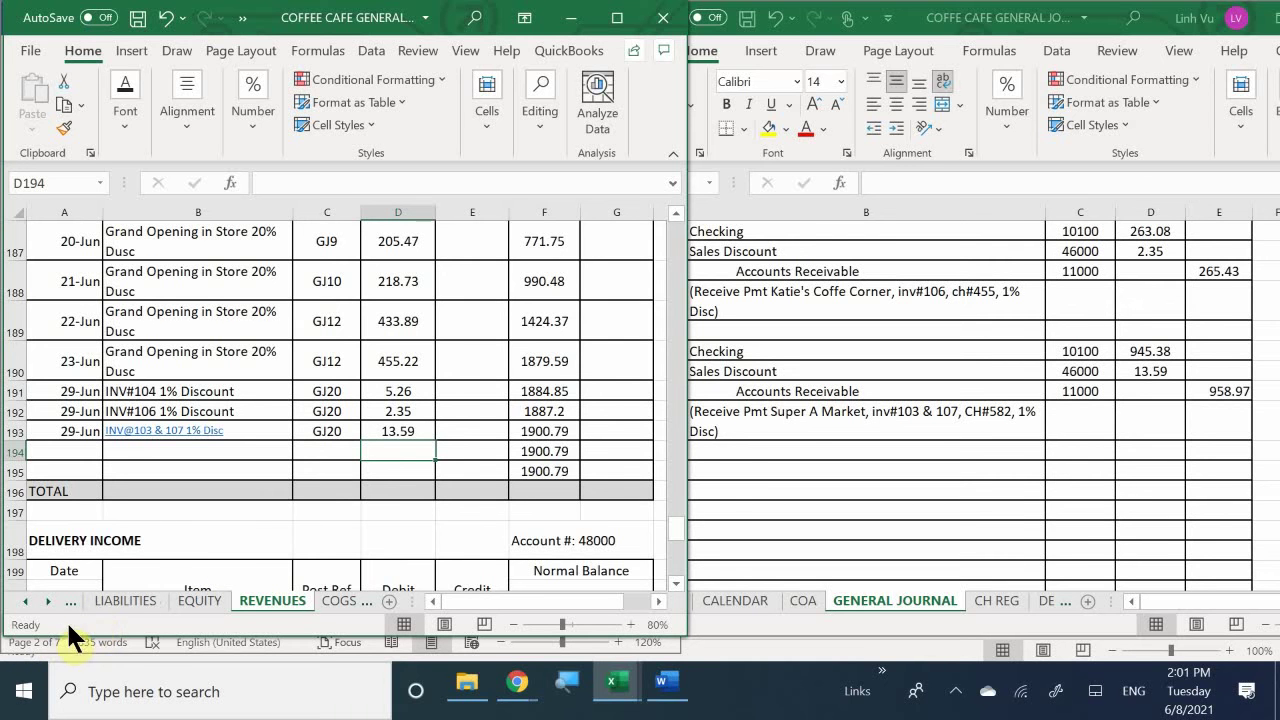
Return to the ASSETS sheet of the ledger workbook.
{"action": "left_click", "coordinate": [38, 606]}
{"action": "left_click", "coordinate": [38, 606]}
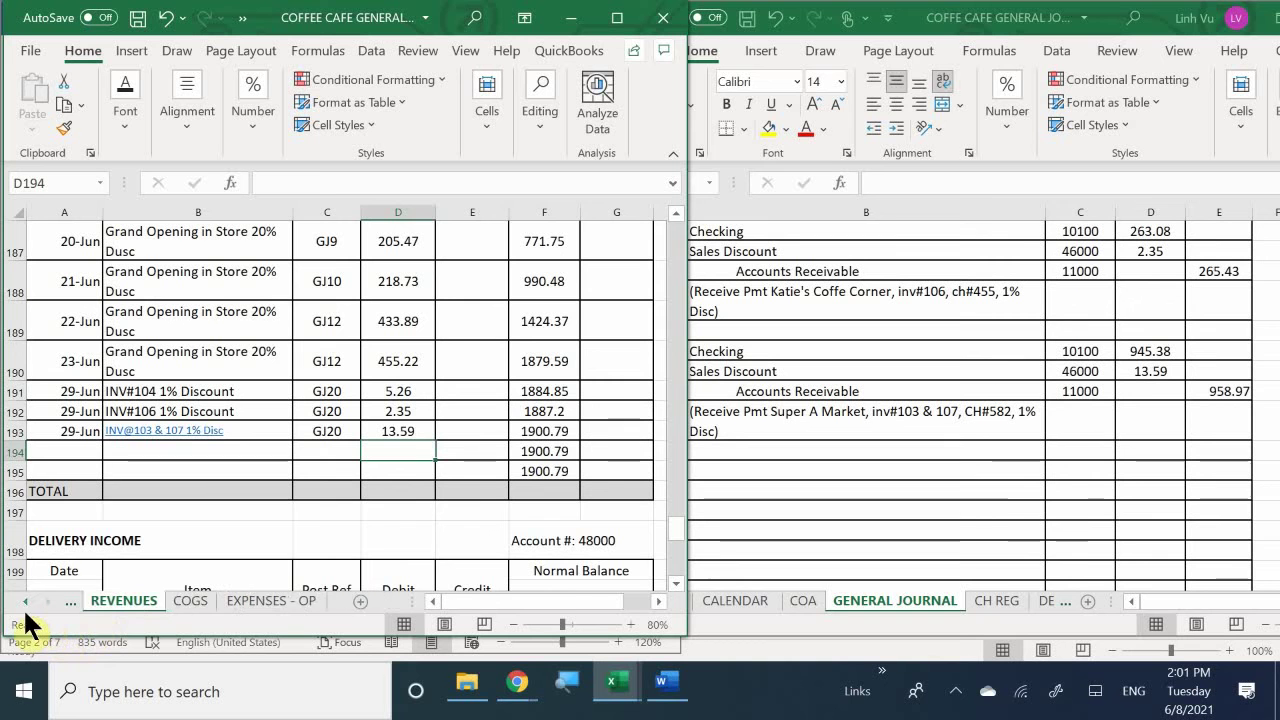
{"action": "left_click", "coordinate": [24, 610]}
{"action": "left_click", "coordinate": [24, 610]}
{"action": "left_click", "coordinate": [24, 610]}
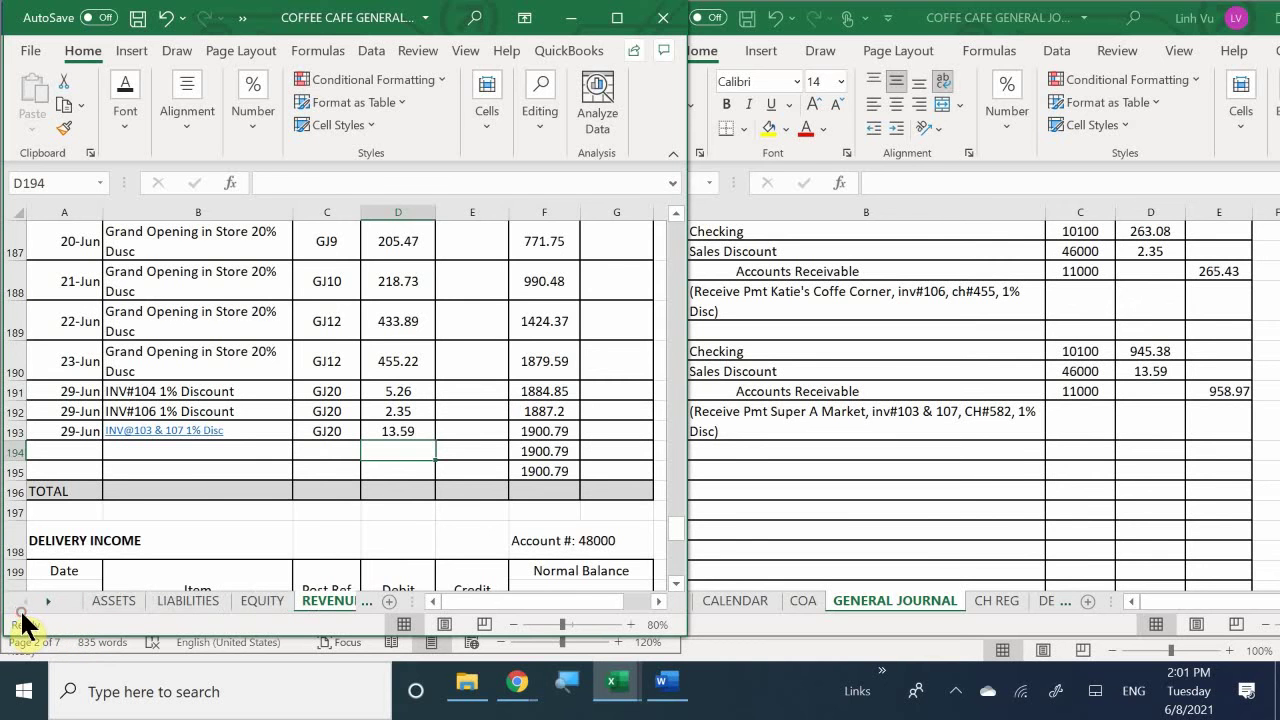
{"action": "left_click", "coordinate": [128, 606]}
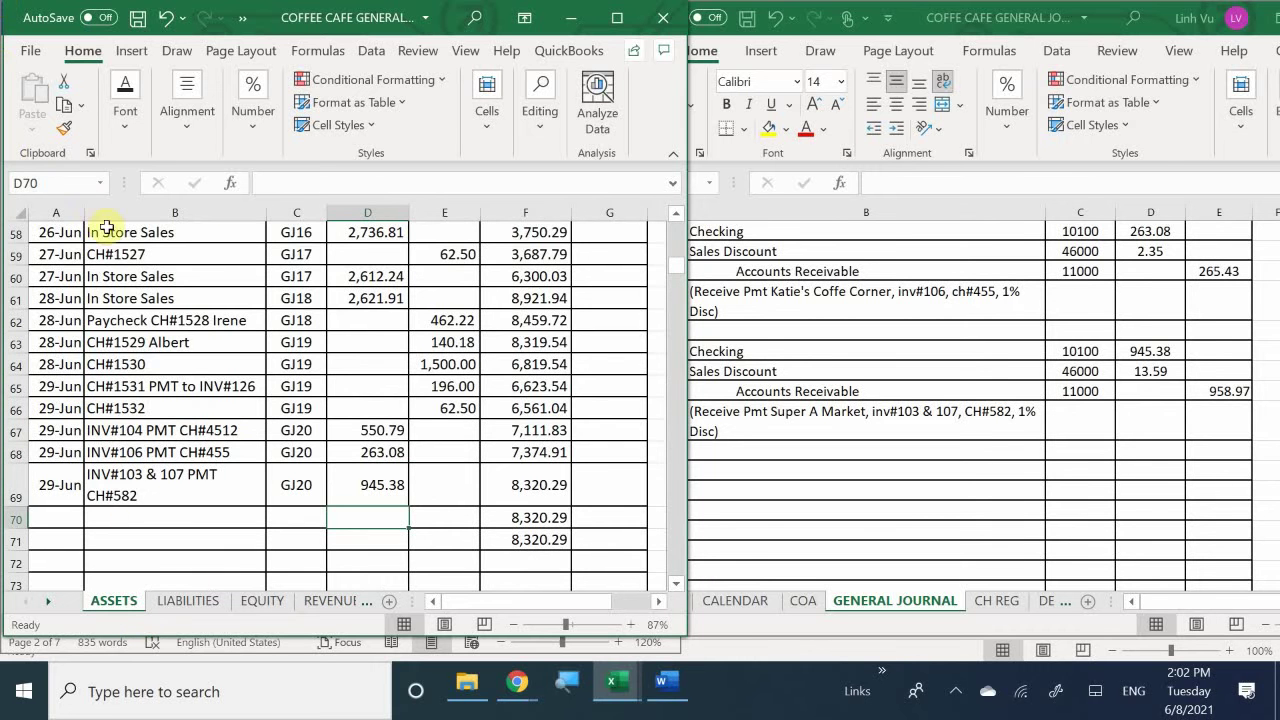
Enter the date 6/29 in A117, the next free row of the Accounts Receivable account.
{"action": "scroll", "coordinate": [180, 375], "scroll_direction": "down", "scroll_amount": 6}
{"action": "scroll", "coordinate": [184, 379], "scroll_direction": "down", "scroll_amount": 8}
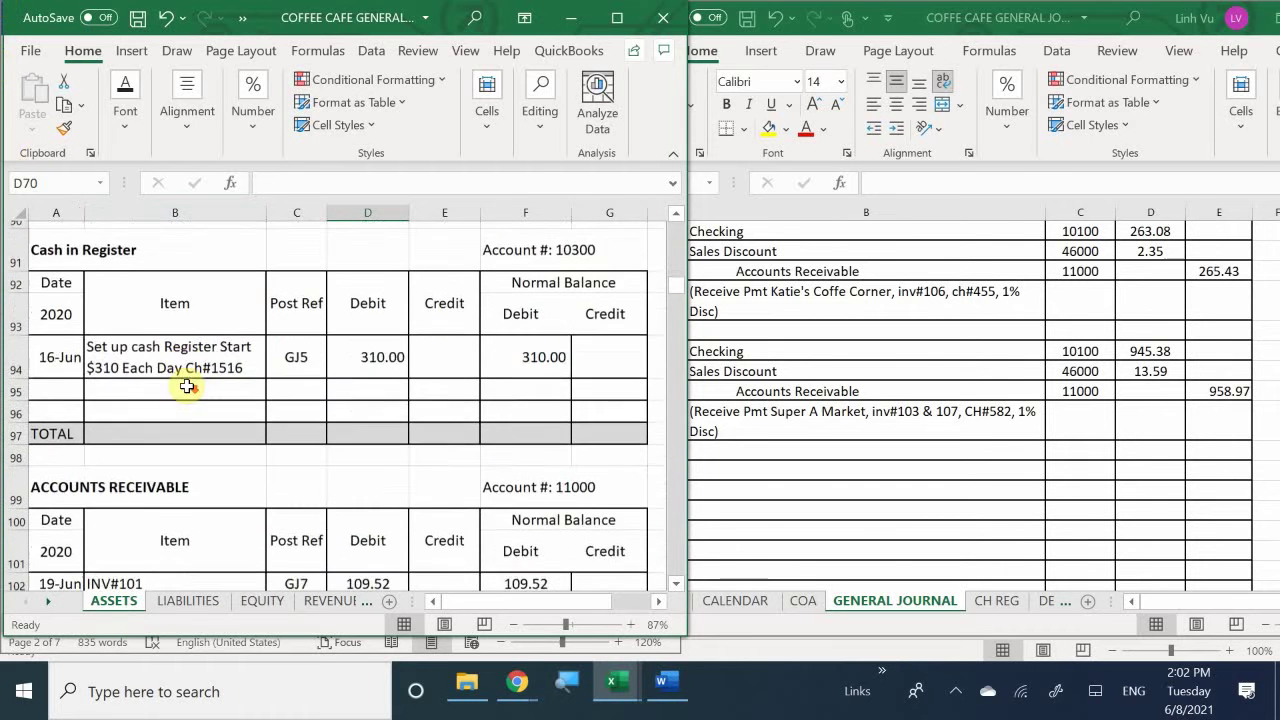
{"action": "scroll", "coordinate": [186, 386], "scroll_direction": "down", "scroll_amount": 1}
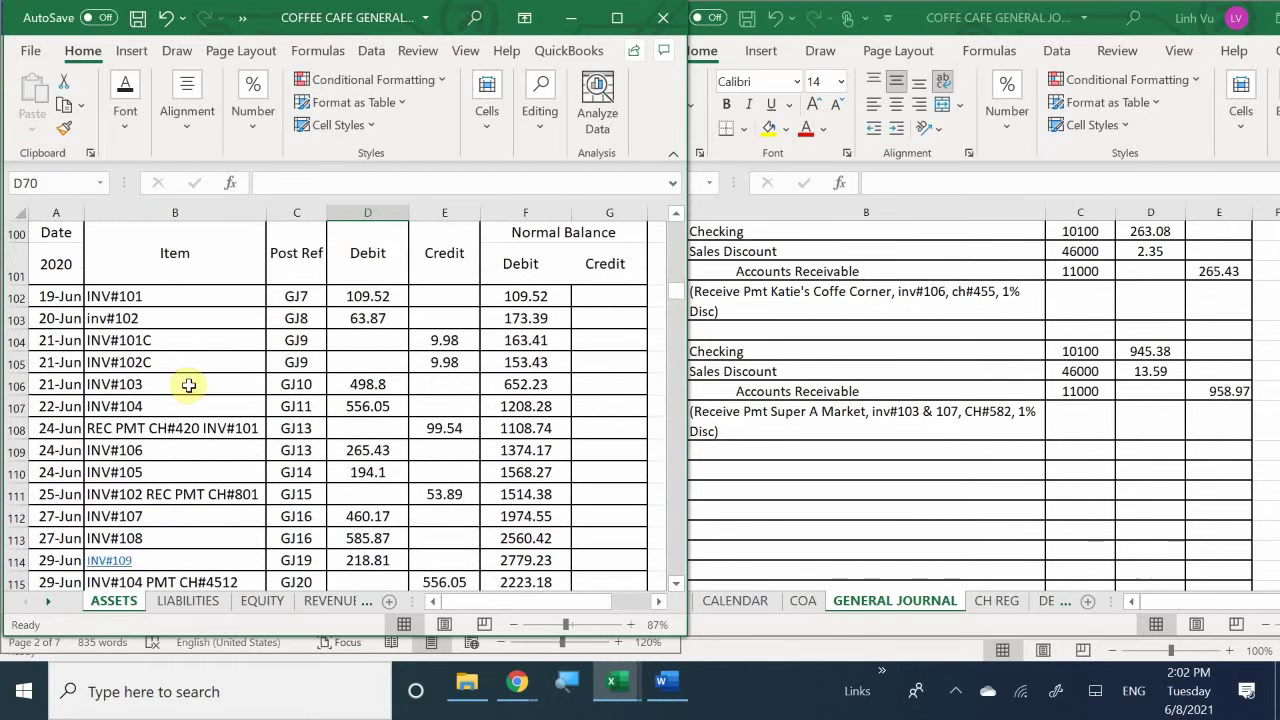
{"action": "scroll", "coordinate": [188, 385], "scroll_direction": "down", "scroll_amount": 1}
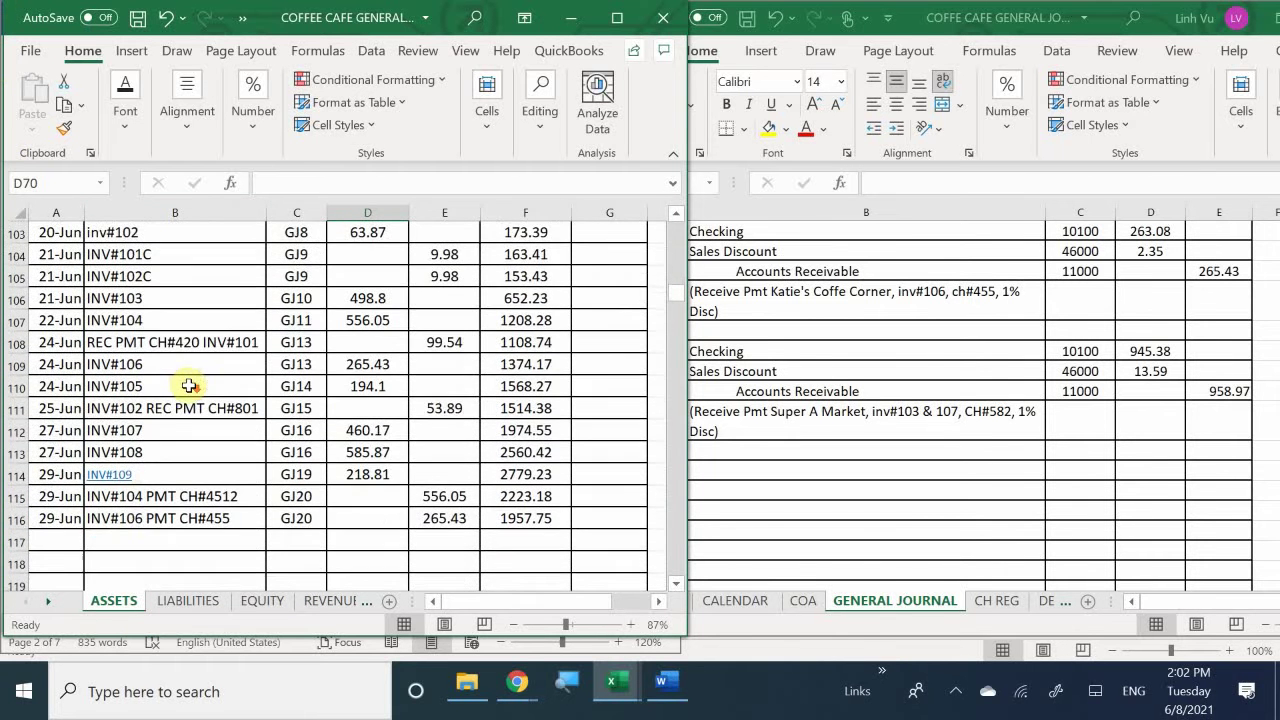
{"action": "left_click", "coordinate": [68, 541]}
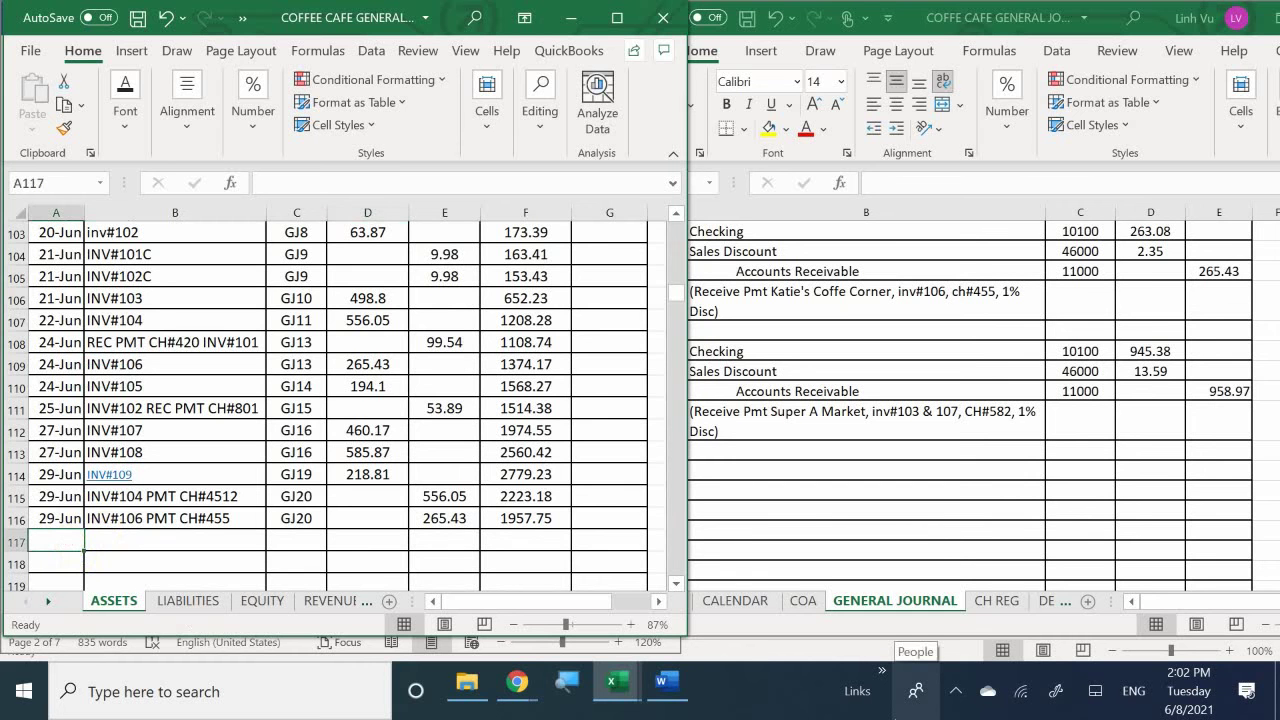
{"action": "type", "text": "6/29"}
{"action": "key", "text": "Return"}
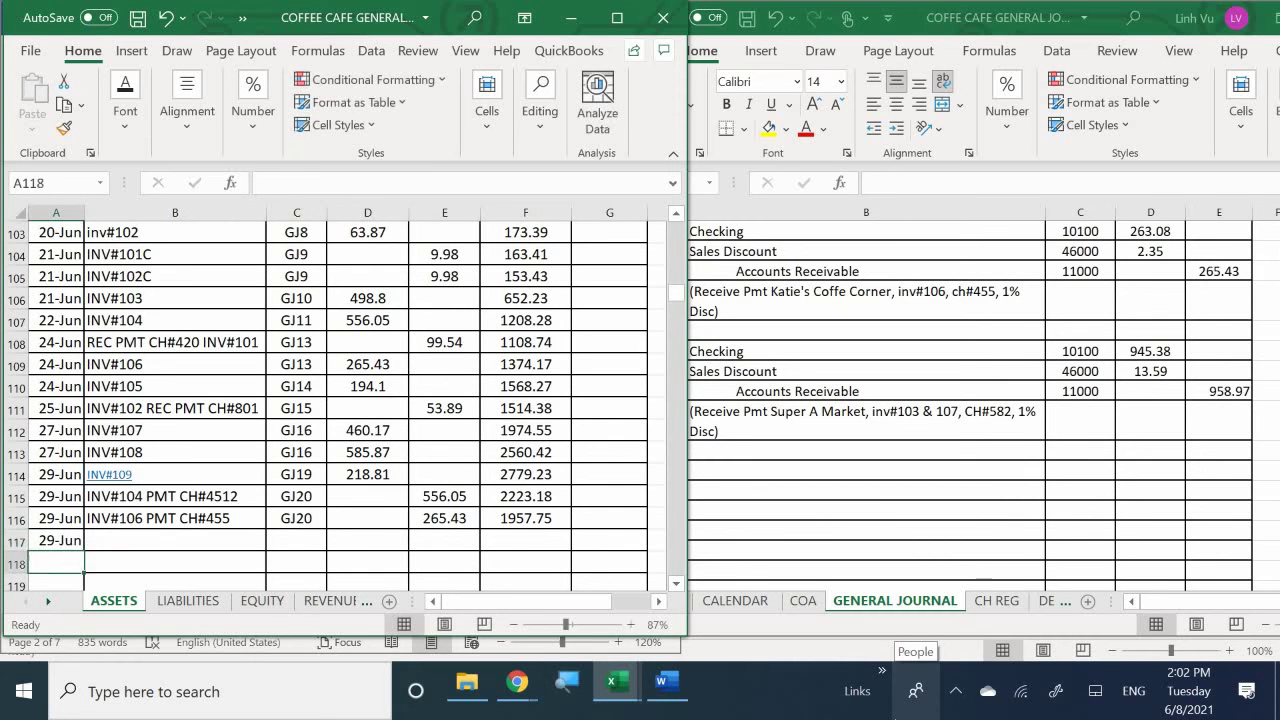
{"action": "key", "text": "Right"}
{"action": "key", "text": "Up"}
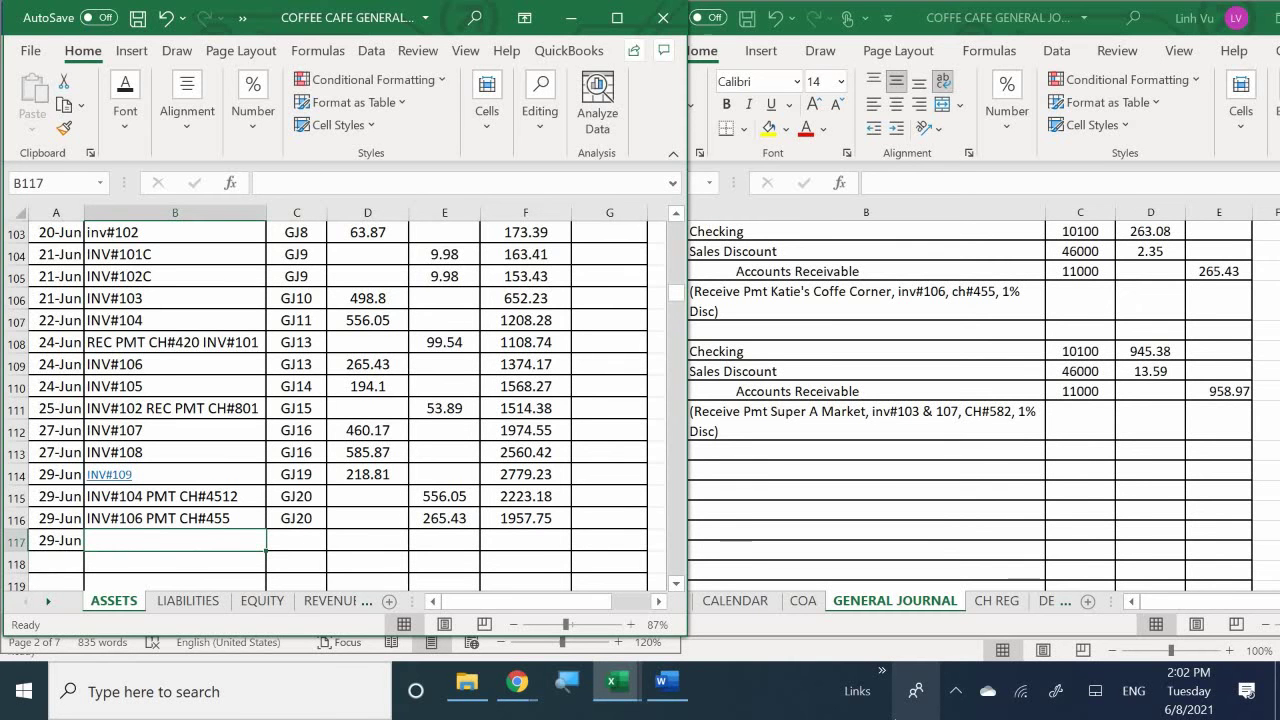
Enter the item "inv#103 &107 CH#582" in B117 of the Accounts Receivable account.
{"action": "type", "text": "inv#103 "}
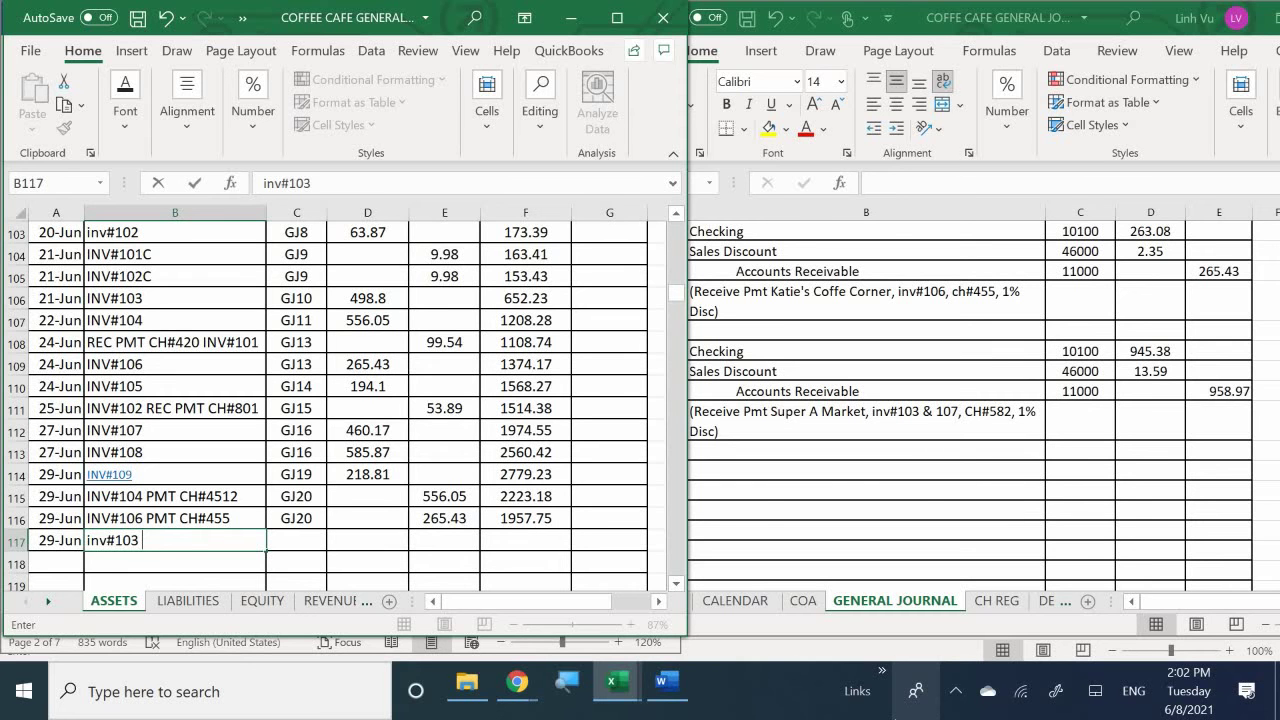
{"action": "type", "text": "&107 CH#"}
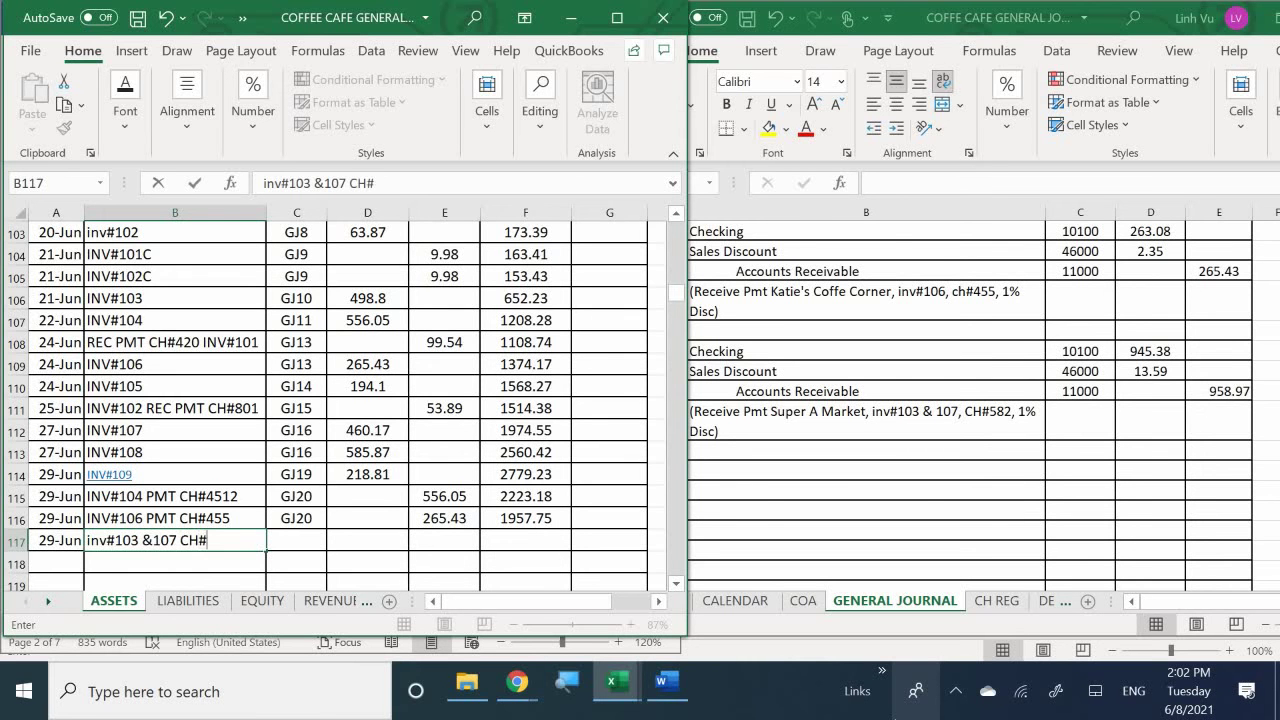
{"action": "type", "text": "582"}
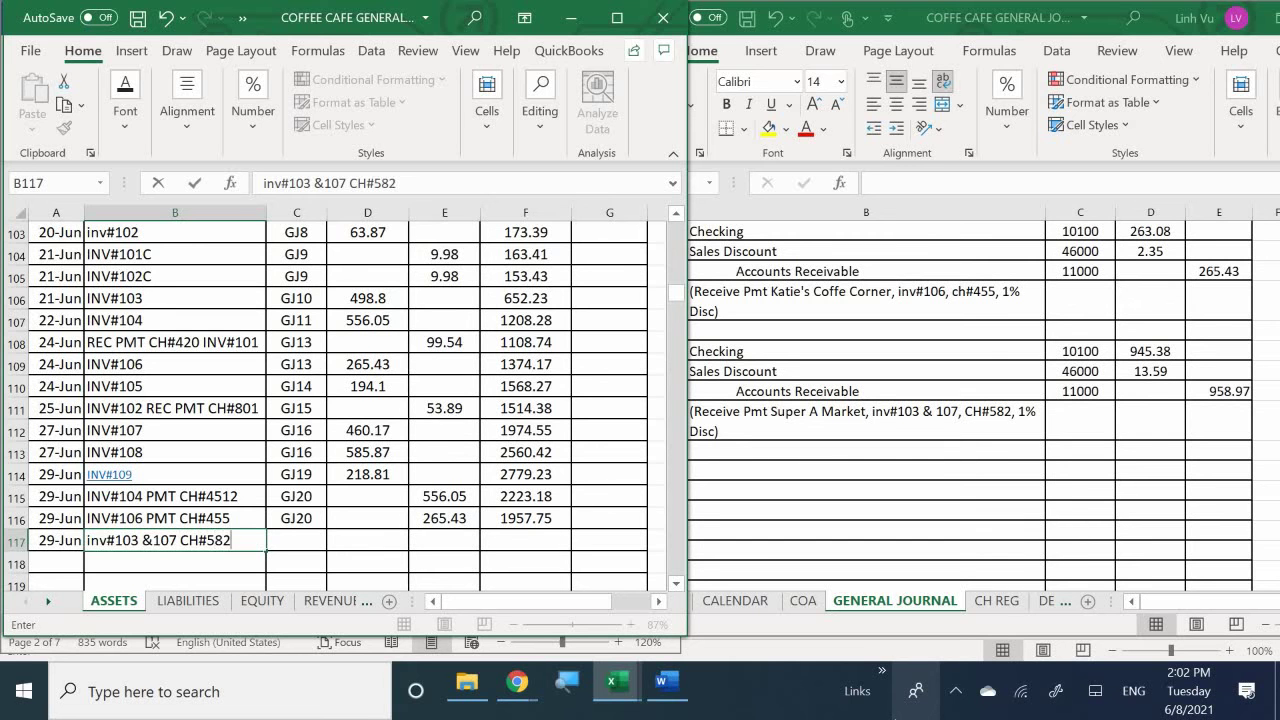
{"action": "key", "text": "Return"}
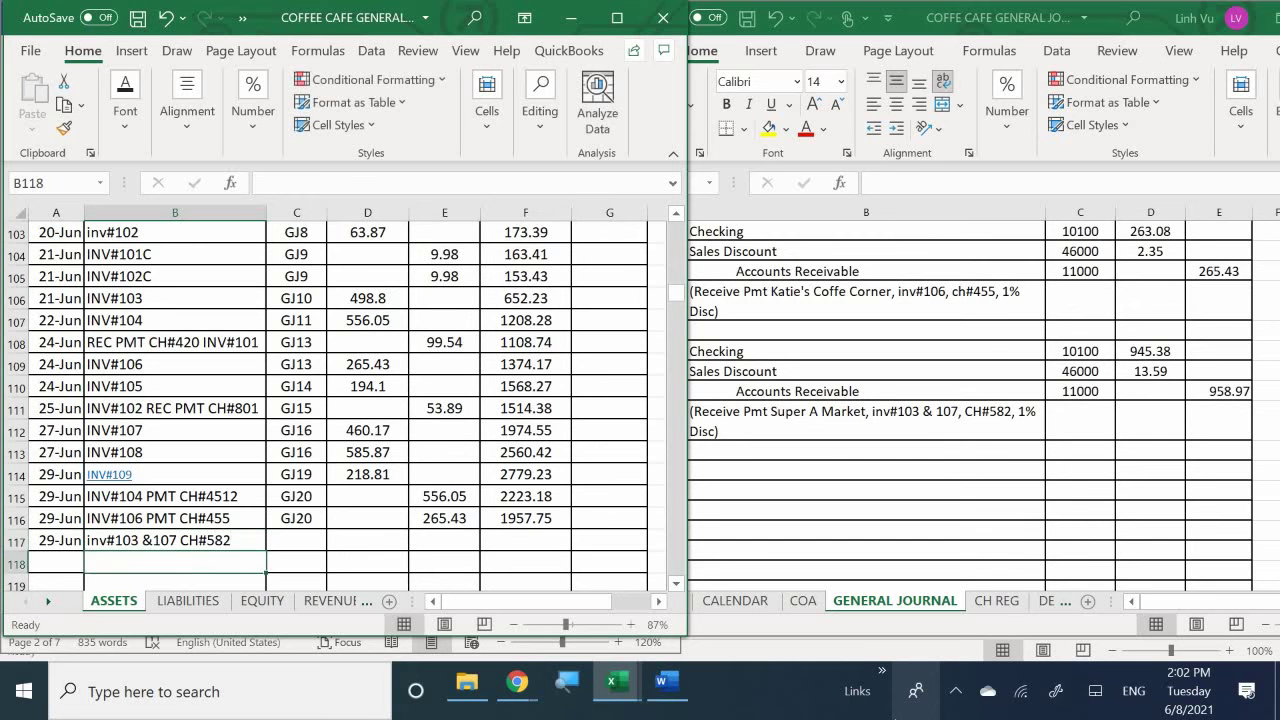
Fill the Accounts Receivable post reference in C117 with the formula =C116.
{"action": "left_click", "coordinate": [296, 540]}
{"action": "type", "text": "="}
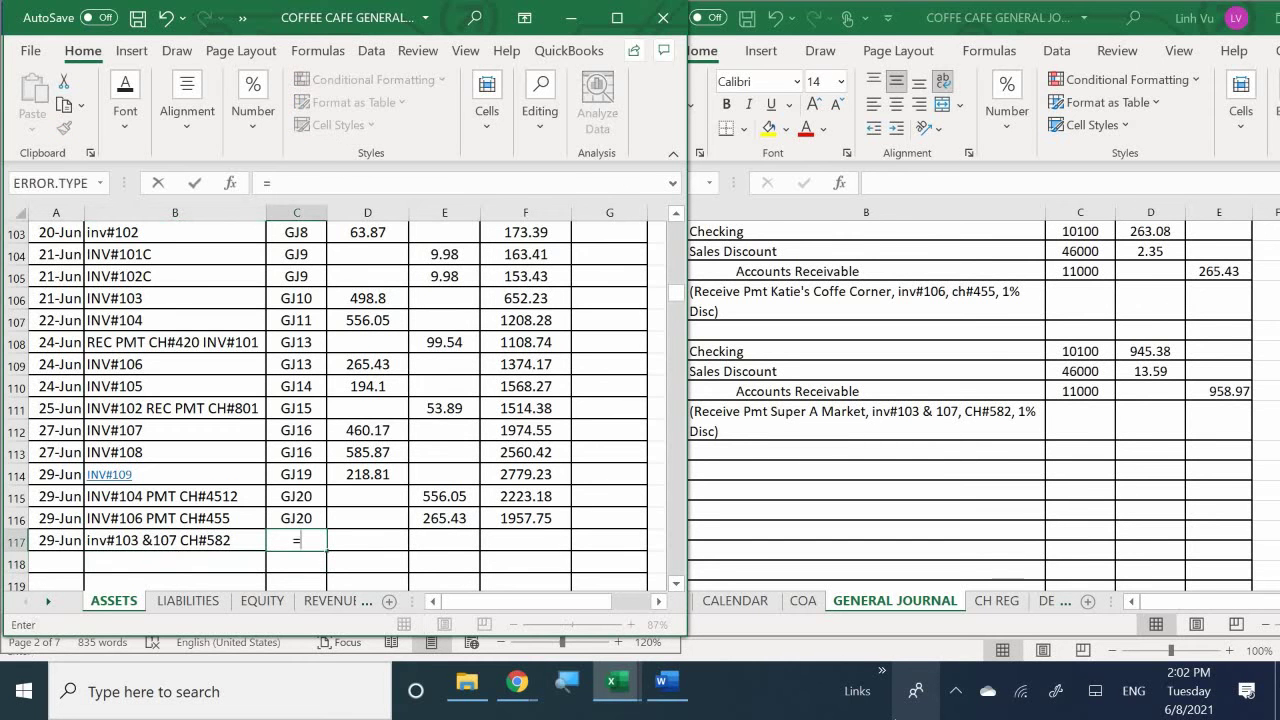
{"action": "key", "text": "Up"}
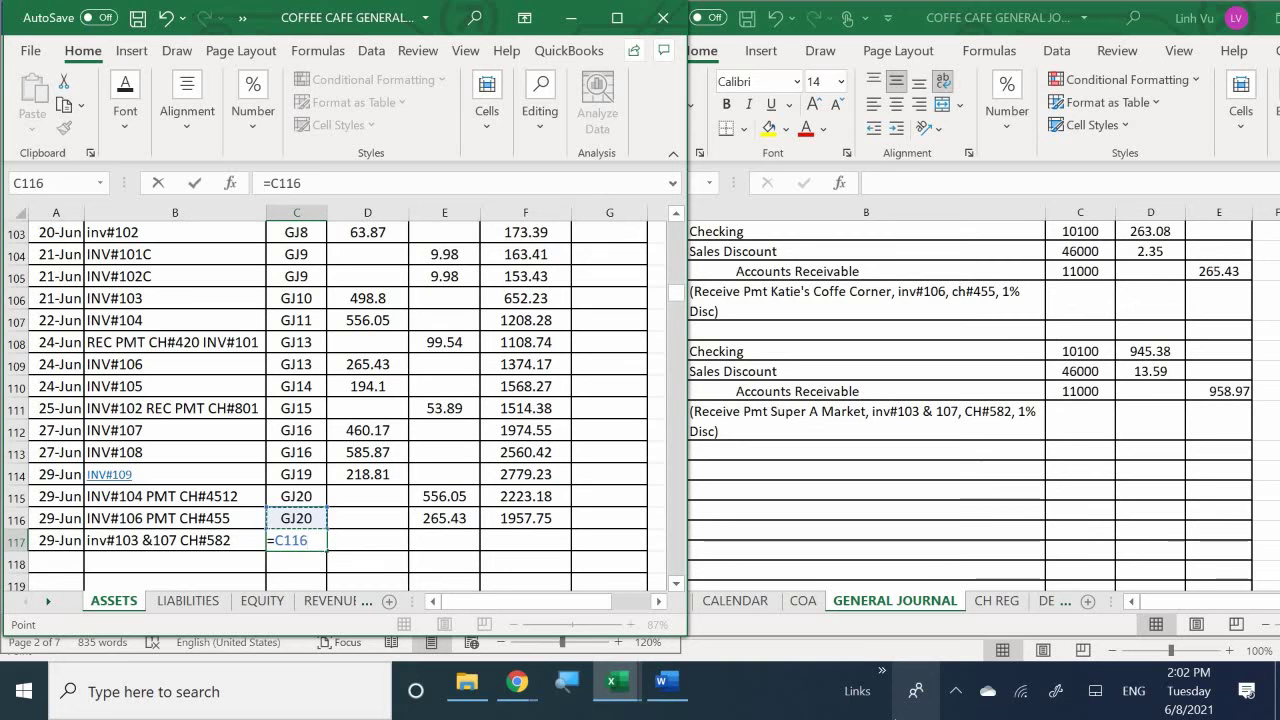
{"action": "key", "text": "Tab"}
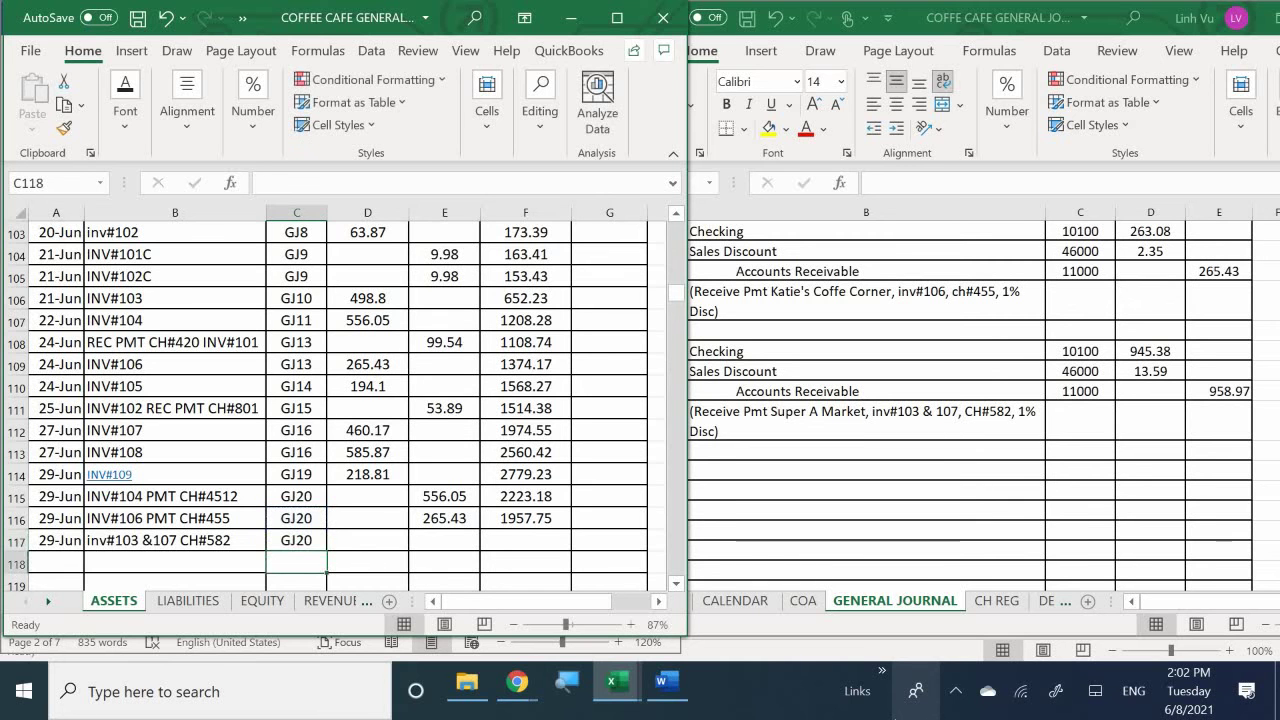
Enter 958.97 as the Accounts Receivable credit in E117 and extend the balance formula from F116 down to F117.
{"action": "key", "text": "Tab"}
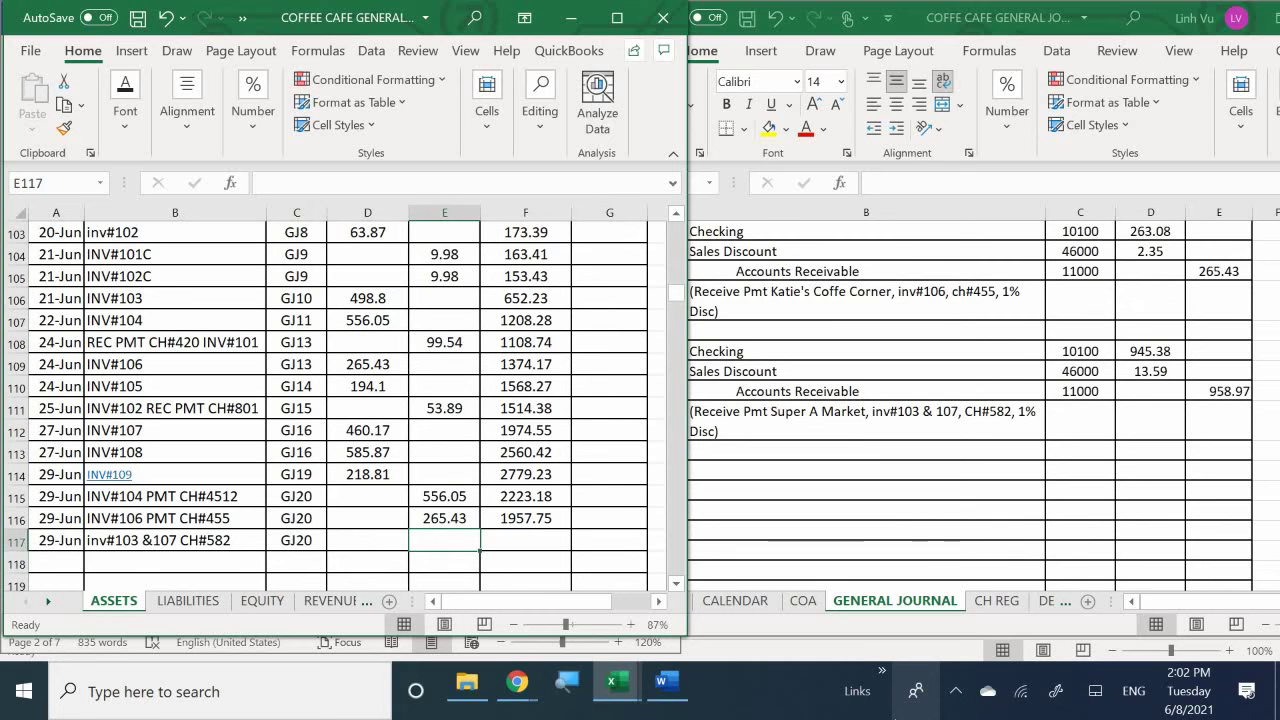
{"action": "type", "text": "958."}
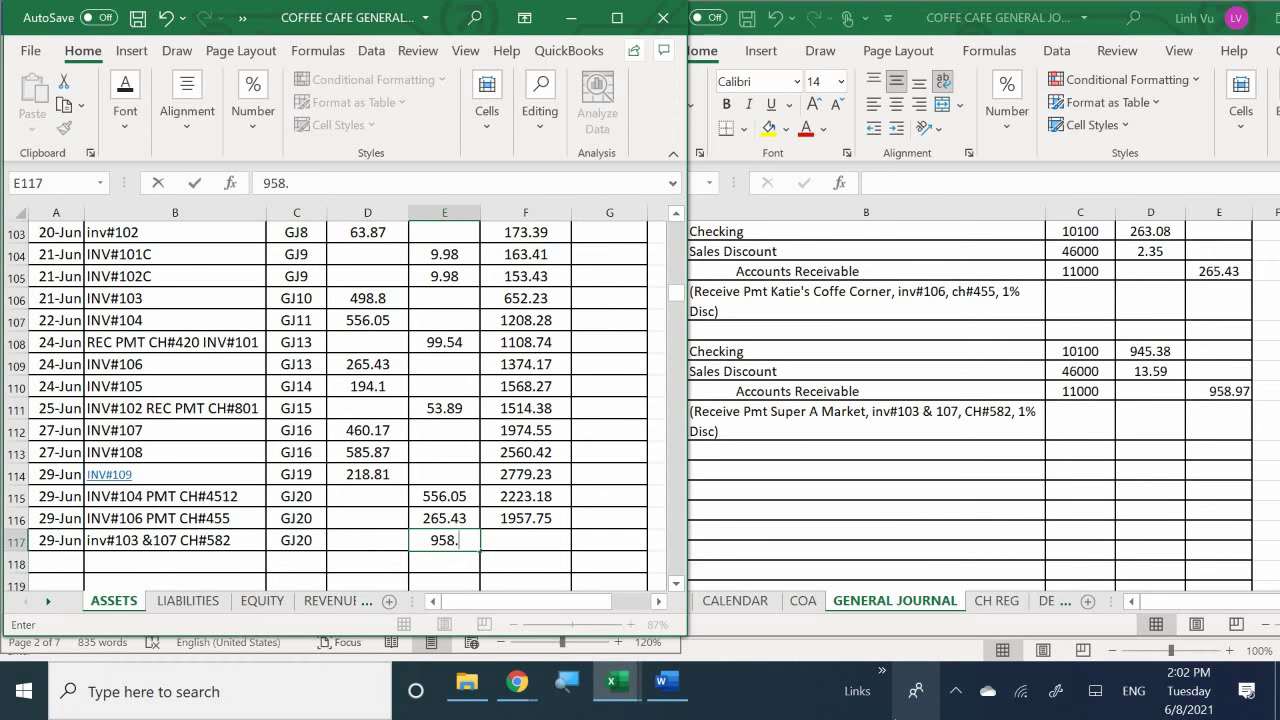
{"action": "type", "text": "97"}
{"action": "key", "text": "Return"}
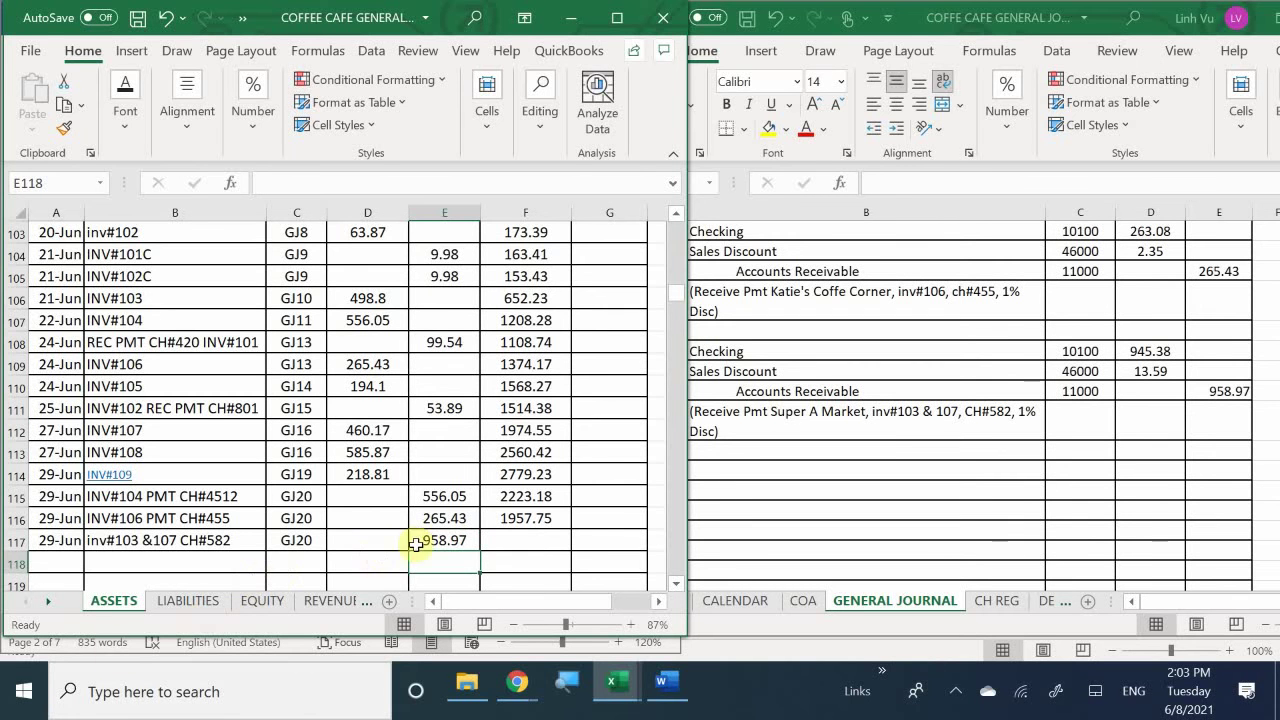
{"action": "left_click", "coordinate": [529, 519]}
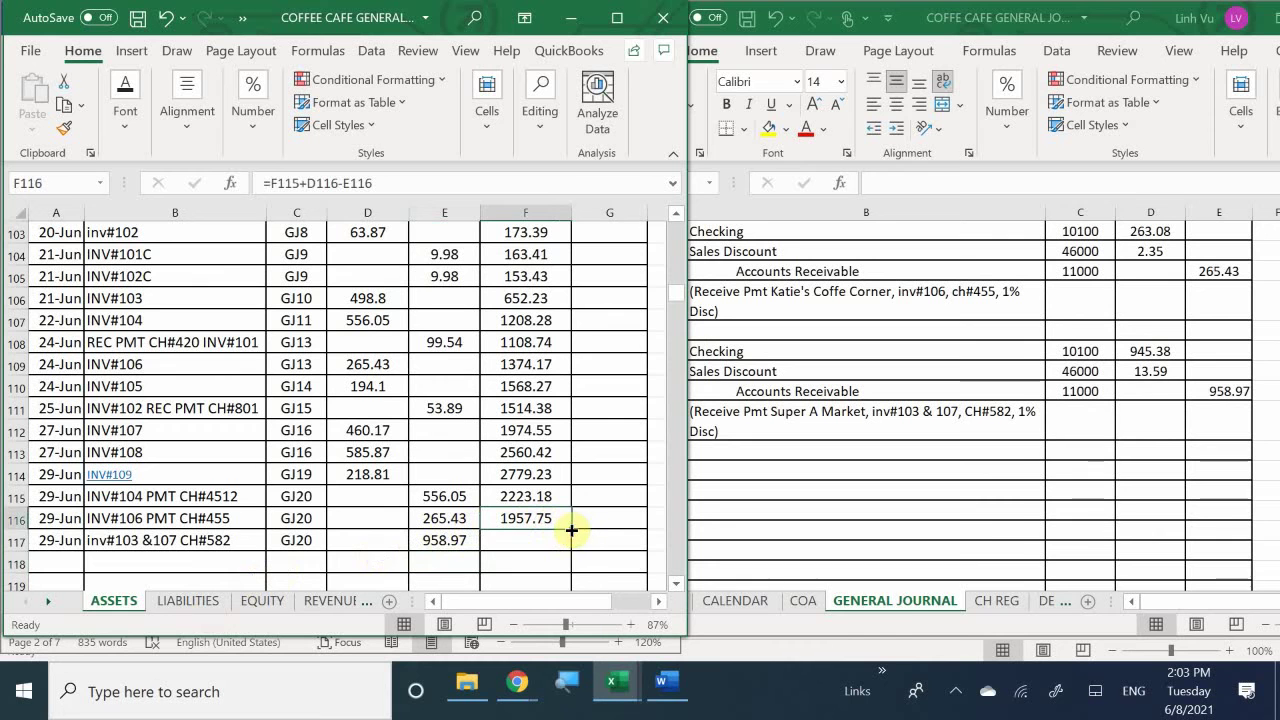
{"action": "left_click_drag", "start_coordinate": [572, 529], "coordinate": [571, 550]}
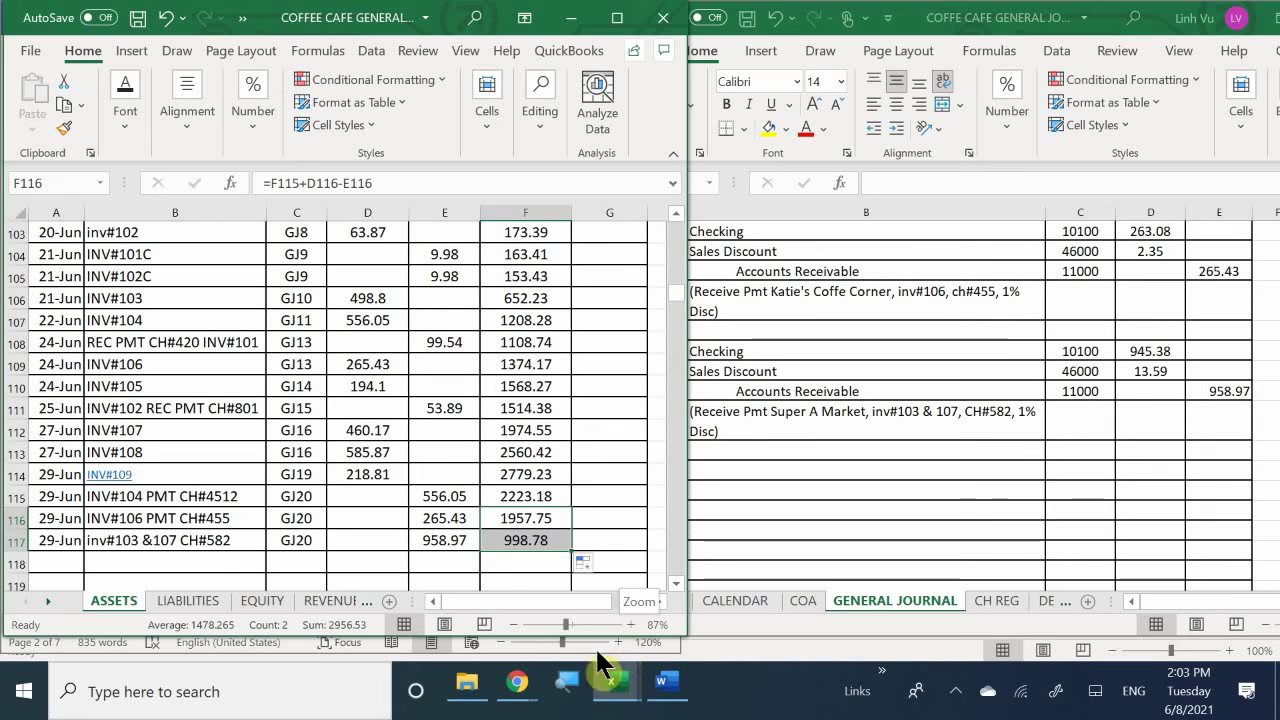
In the subsidiary ledger workbook, enter the note "ch#582" in B34 for Super "A" Market's 29-Jun payment.
{"action": "mouse_move", "coordinate": [618, 688]}
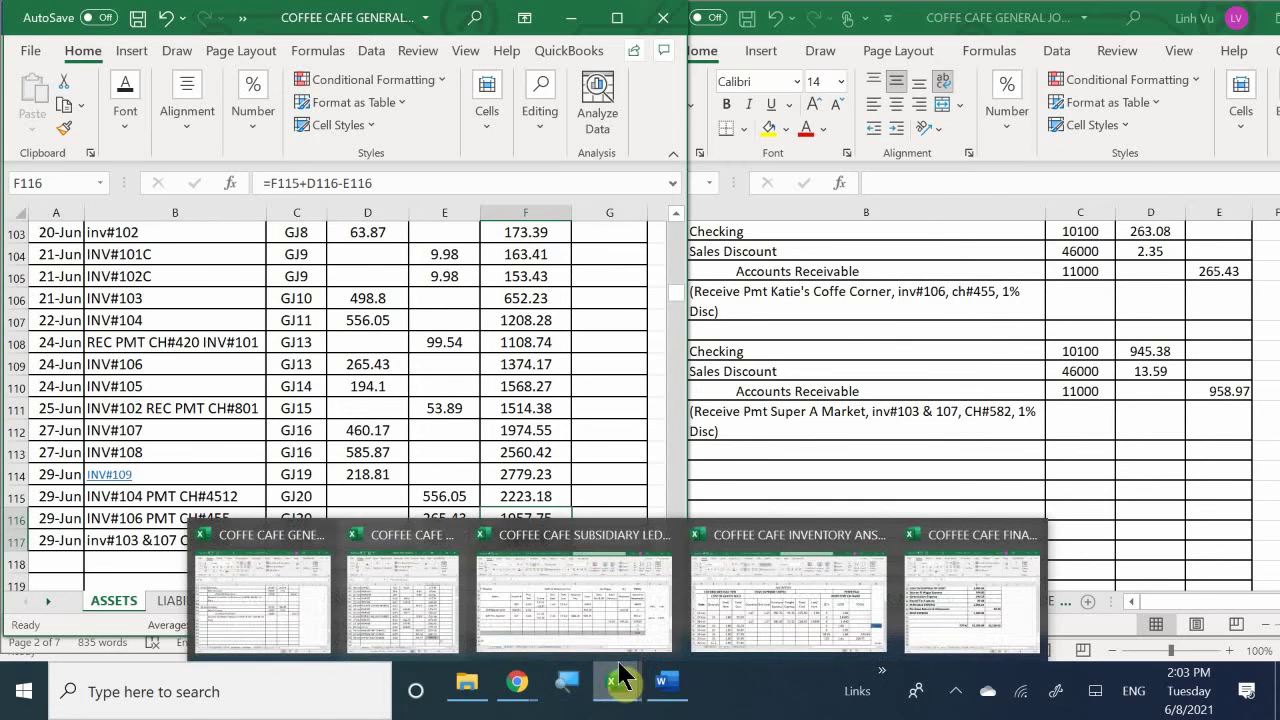
{"action": "left_click", "coordinate": [604, 618]}
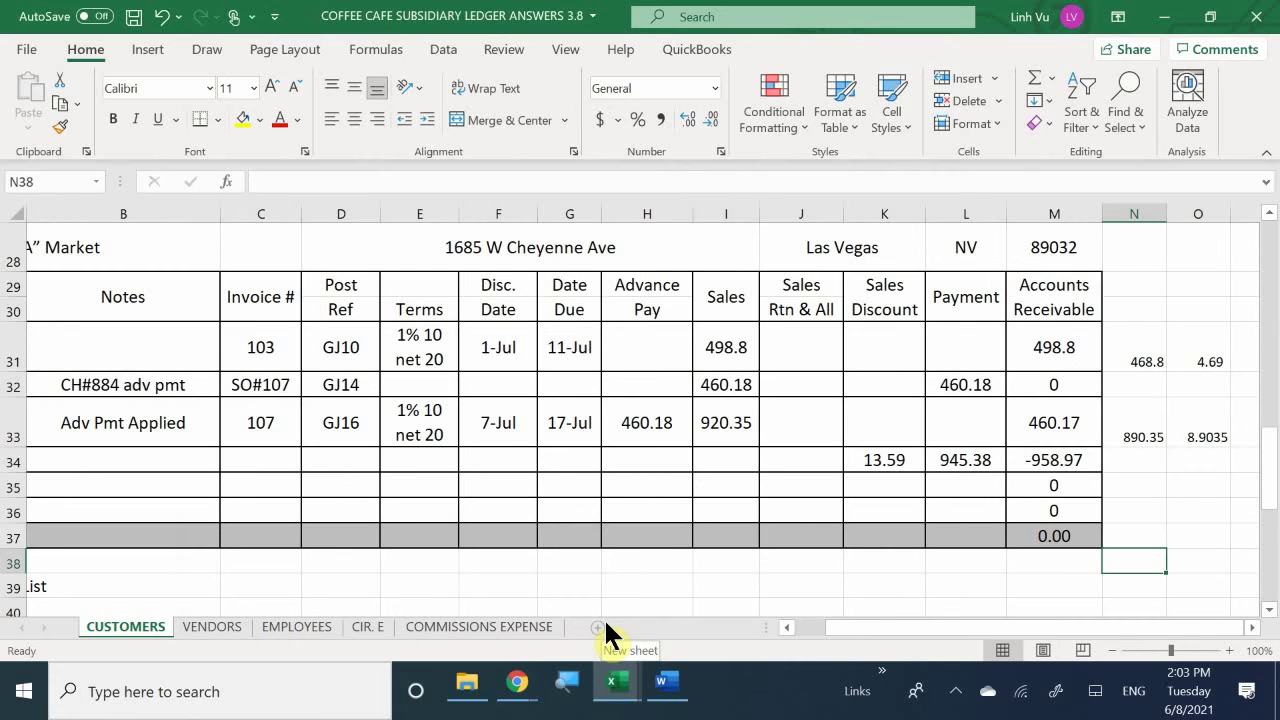
{"action": "left_click", "coordinate": [173, 461]}
{"action": "key", "text": "Left"}
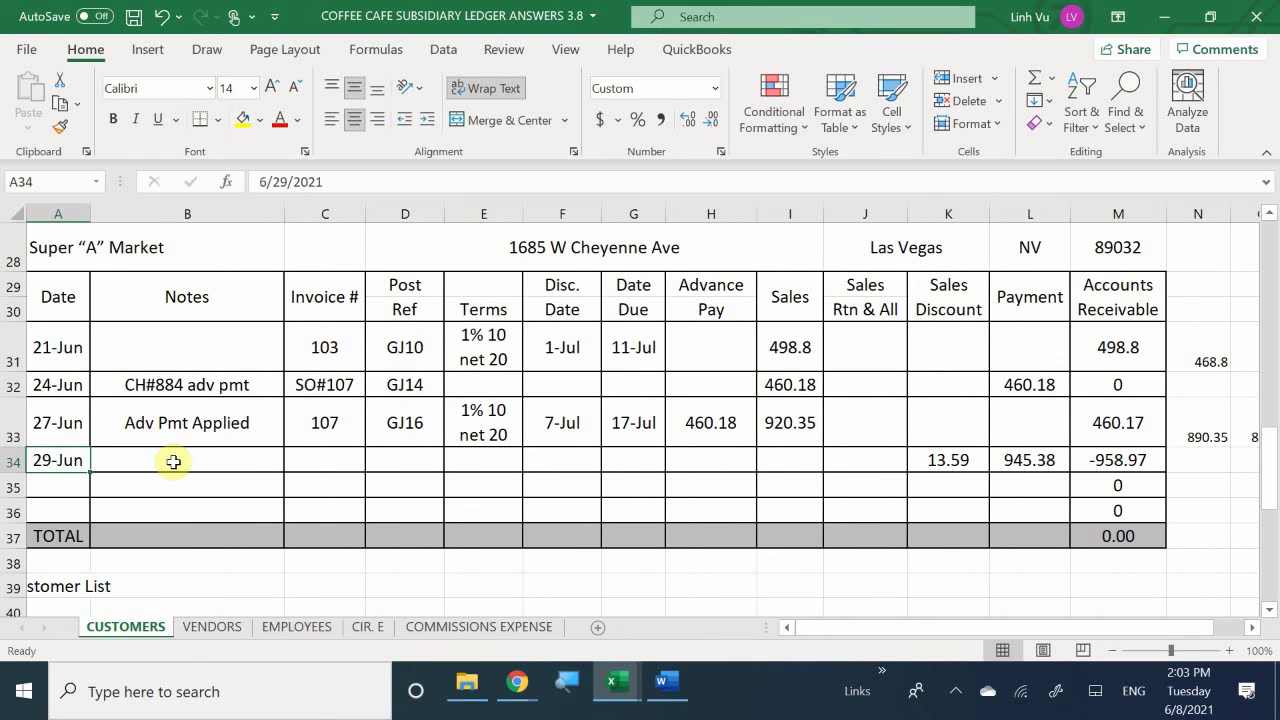
{"action": "key", "text": "Right"}
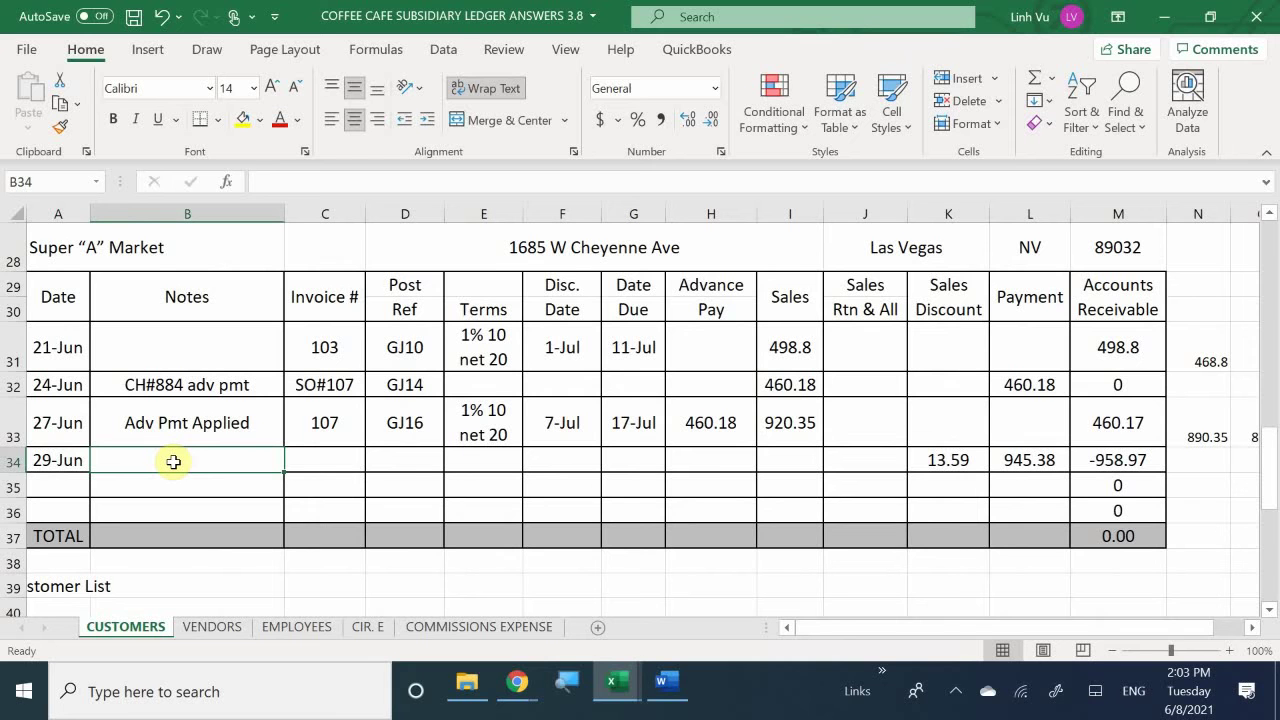
{"action": "double_click", "coordinate": [173, 461]}
{"action": "type", "text": "ch#884 adv pmt"}
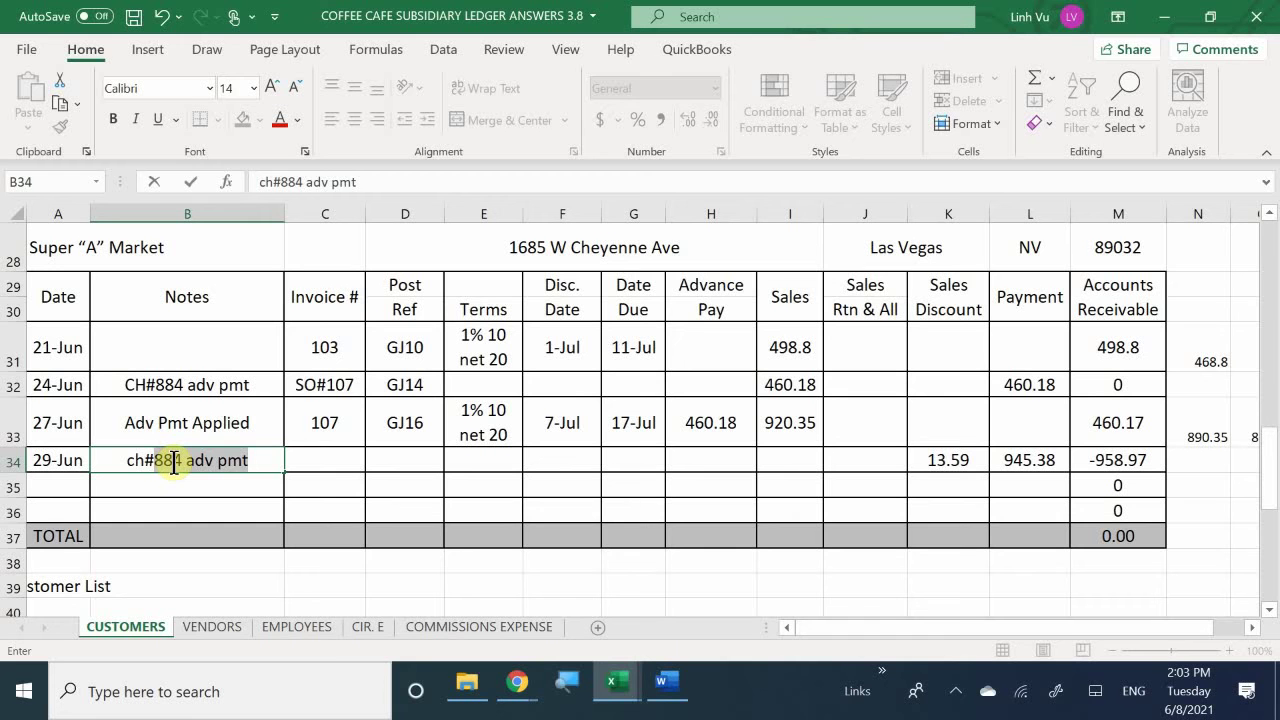
{"action": "type", "text": "582"}
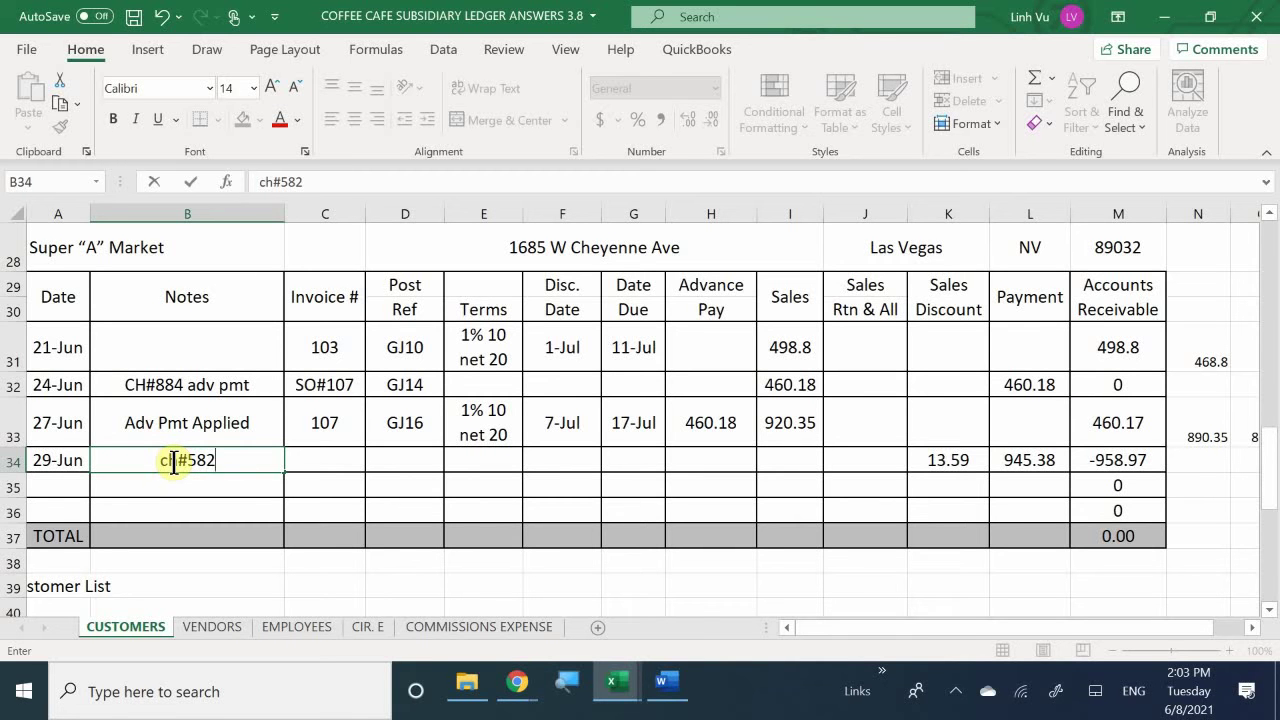
{"action": "key", "text": "Return"}
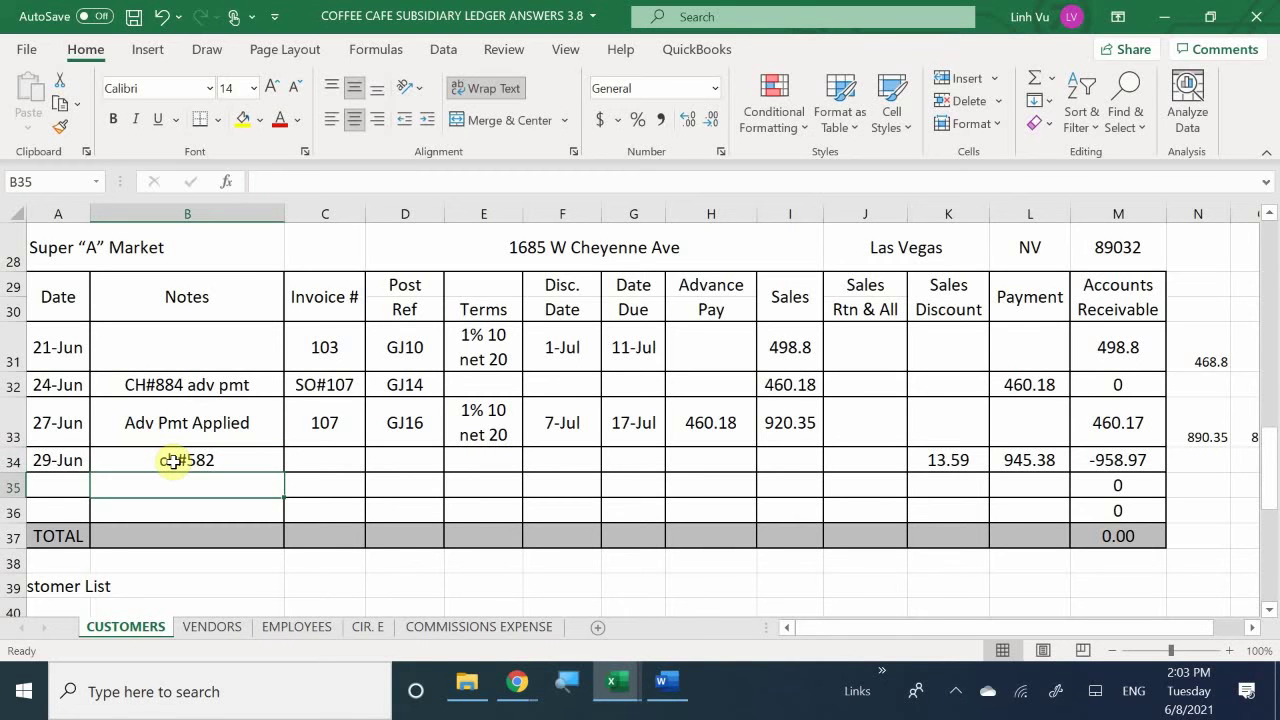
Enter invoice number 103&107 in C34 and post reference GJ20 in D34 of the same payment row.
{"action": "key", "text": "Up"}
{"action": "key", "text": "Right"}
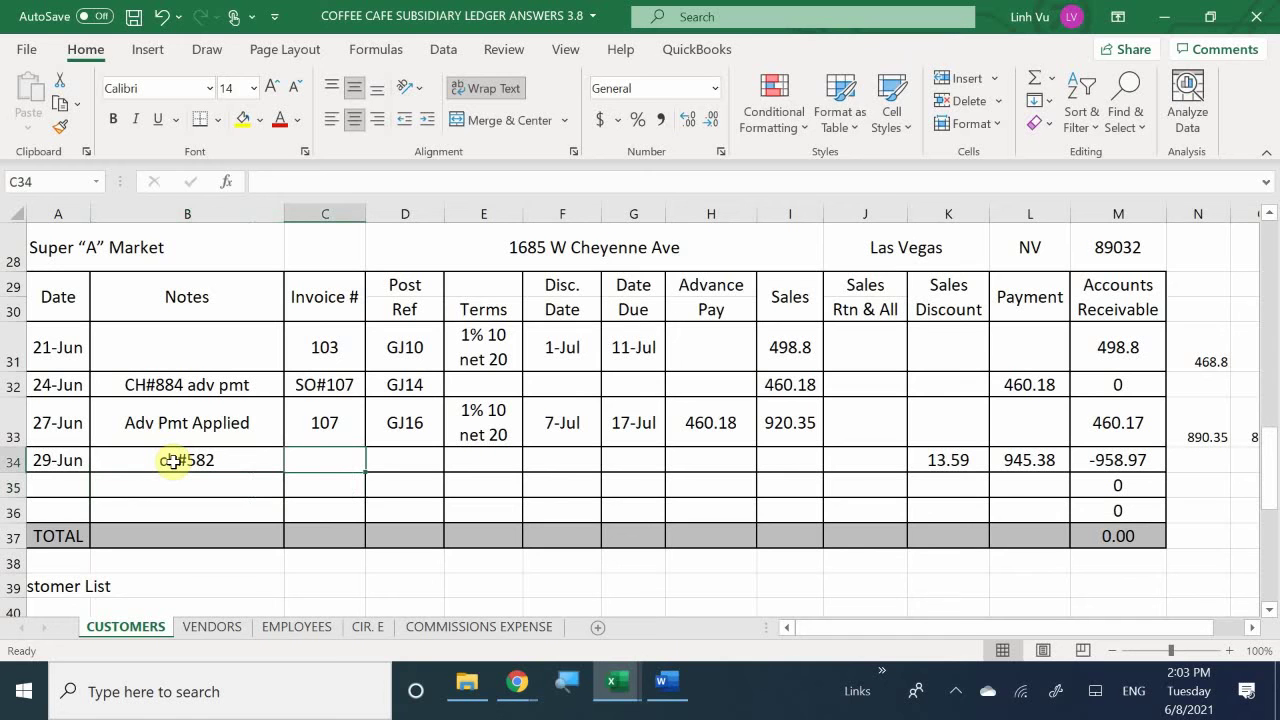
{"action": "type", "text": "103"}
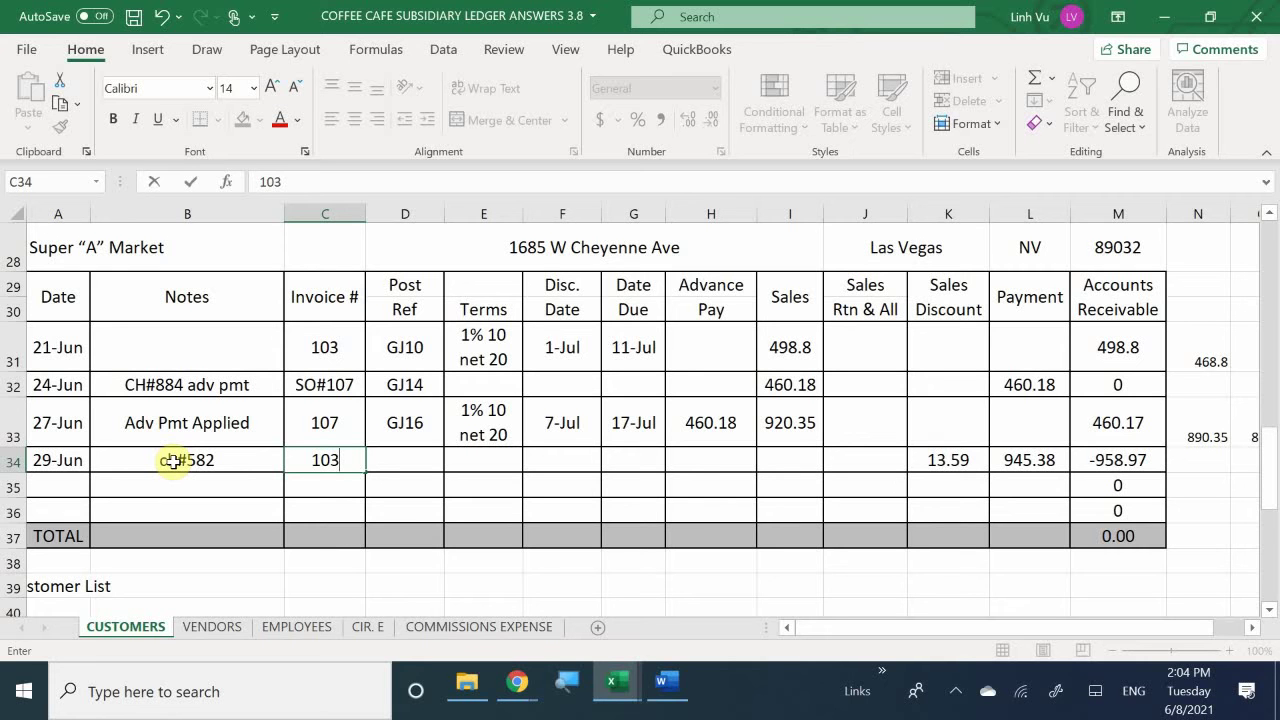
{"action": "type", "text": "&107"}
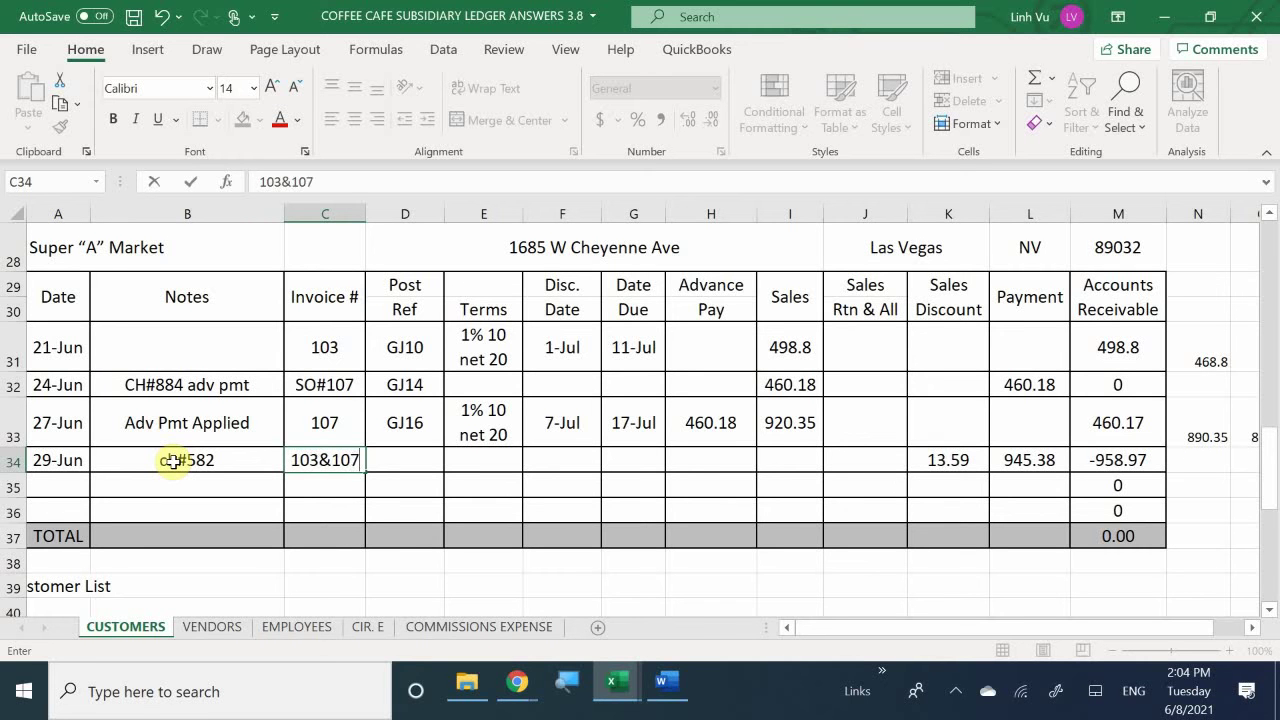
{"action": "key", "text": "Tab"}
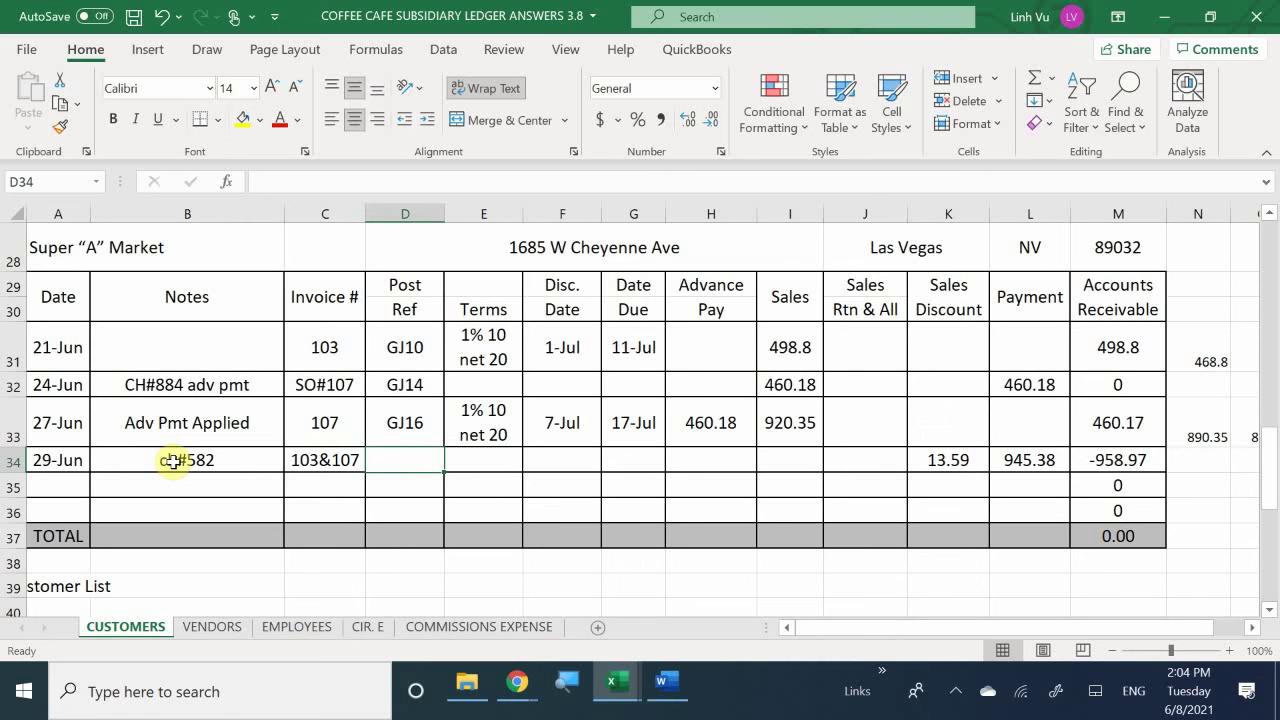
{"action": "type", "text": "GJ20"}
{"action": "key", "text": "Return"}
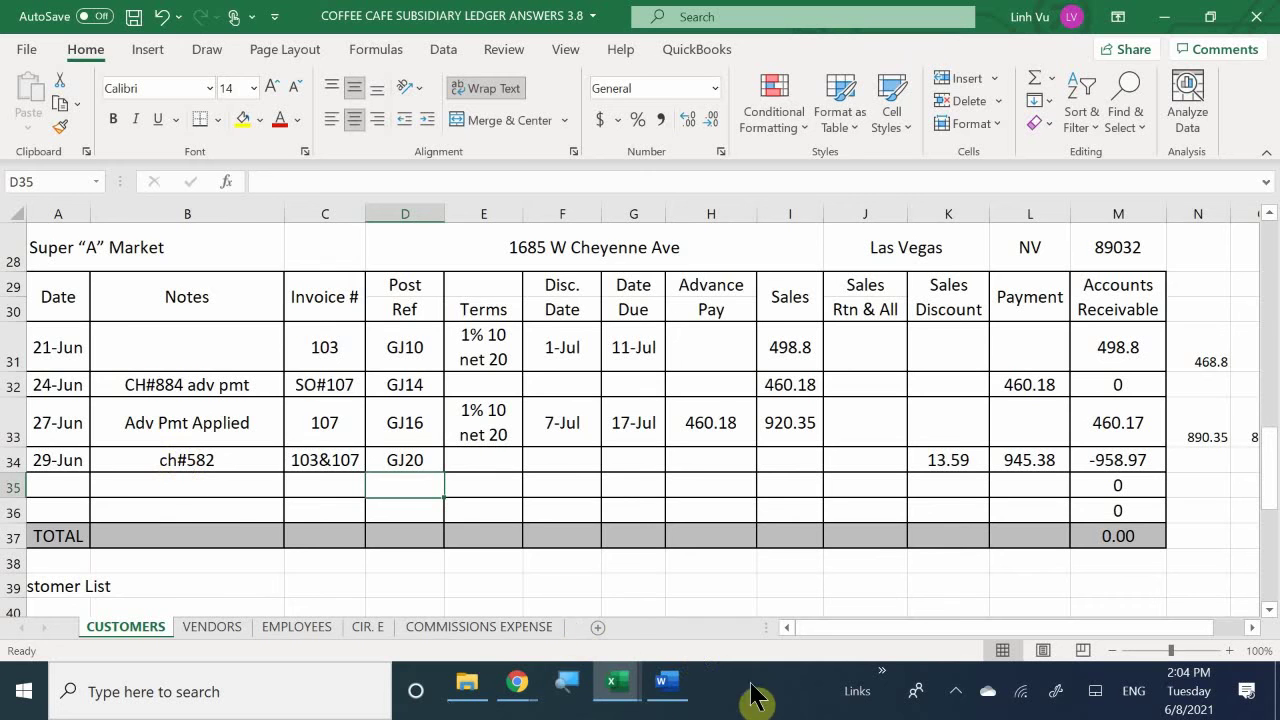
Bring the general journal up beside the scenario document and read the next transaction, order #111 for Great Restaurant.
{"action": "left_click", "coordinate": [679, 677]}
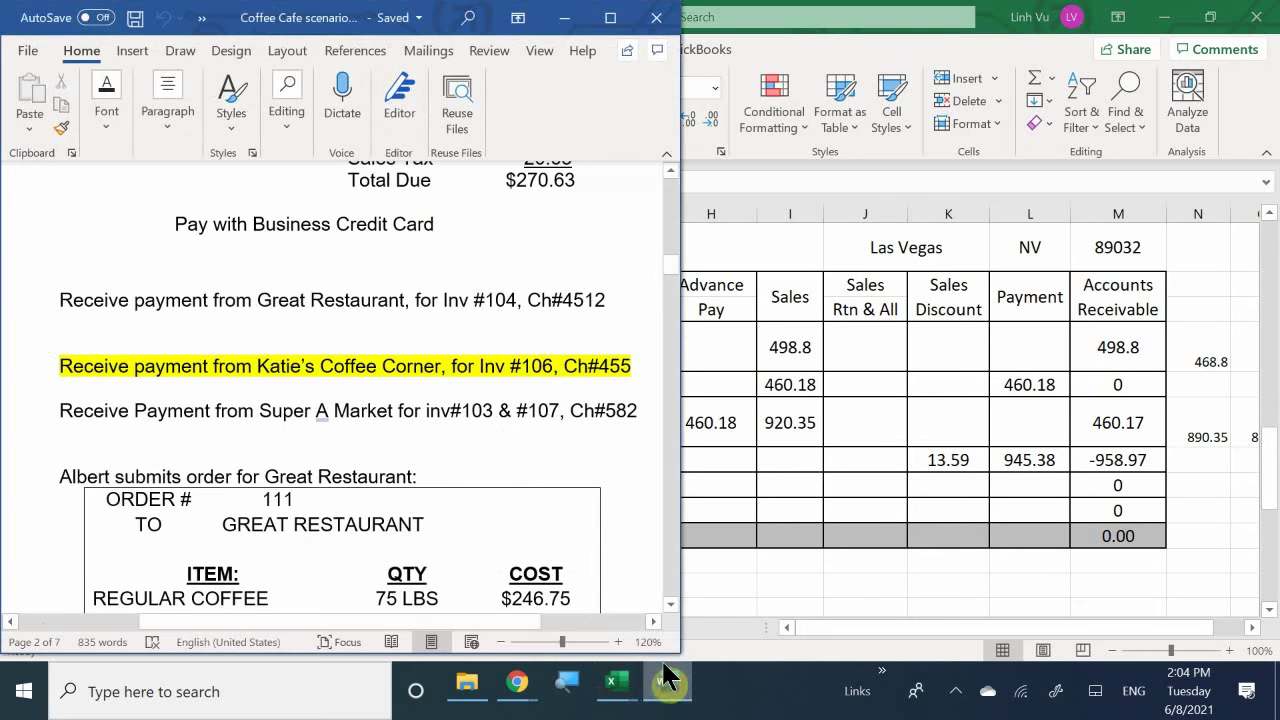
{"action": "mouse_move", "coordinate": [620, 684]}
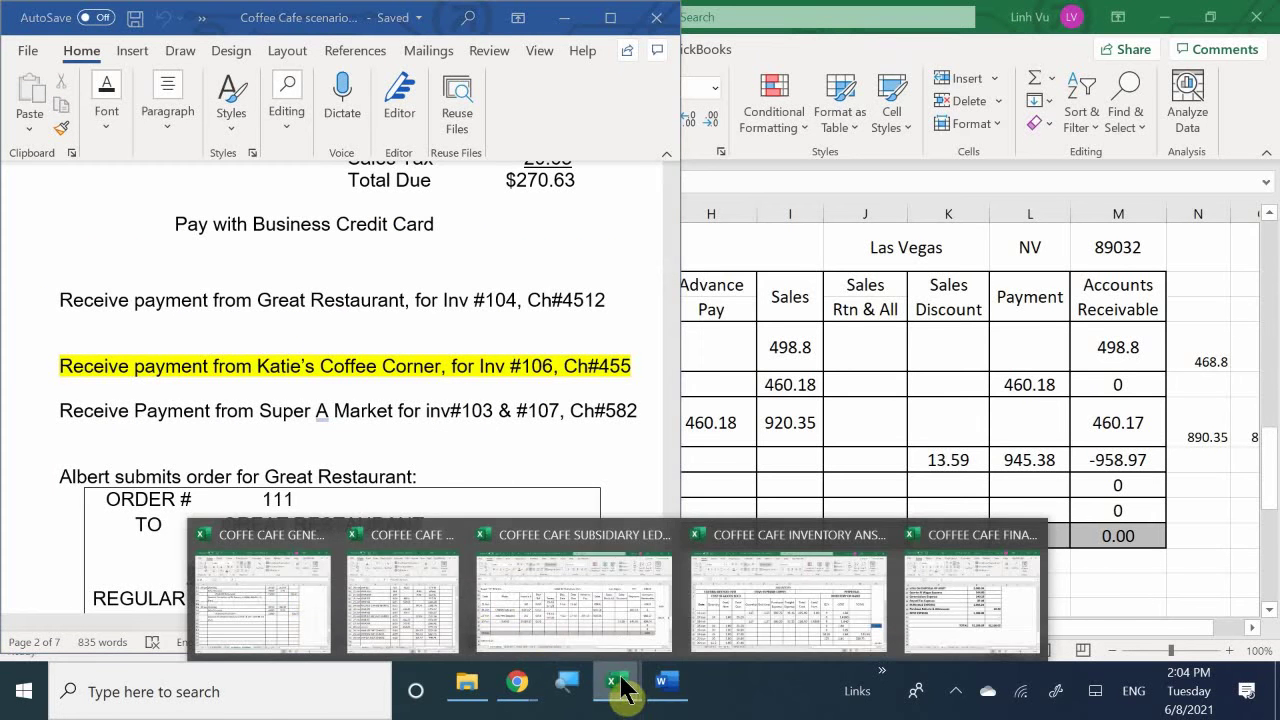
{"action": "left_click", "coordinate": [289, 574]}
{"action": "left_click", "coordinate": [829, 363]}
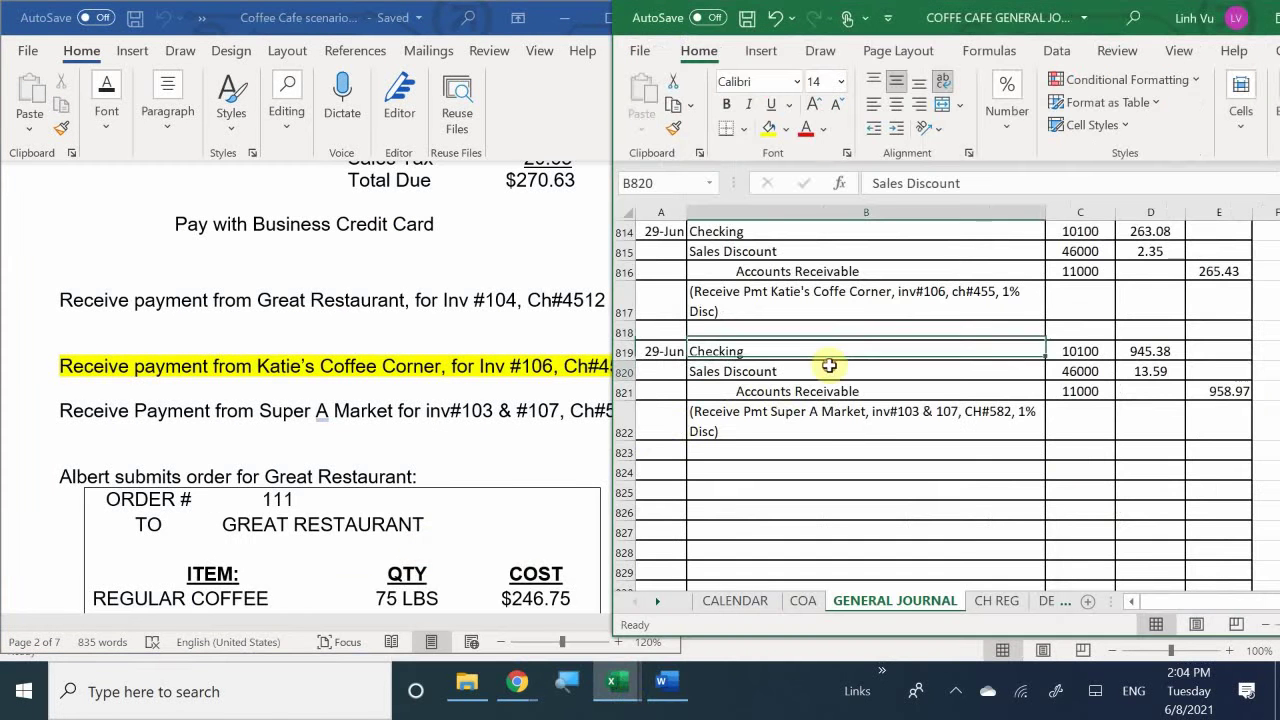
{"action": "scroll", "coordinate": [829, 364], "scroll_direction": "down", "scroll_amount": 1}
{"action": "scroll", "coordinate": [829, 365], "scroll_direction": "down", "scroll_amount": 3}
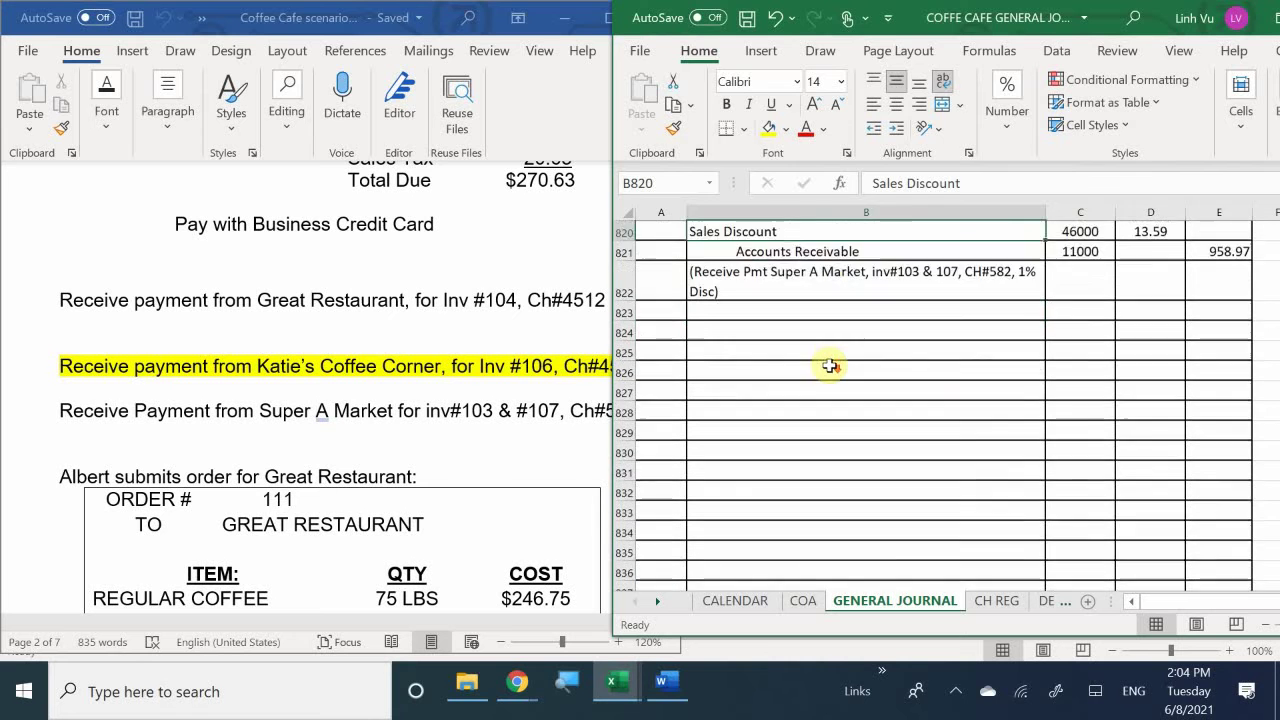
{"action": "scroll", "coordinate": [830, 366], "scroll_direction": "up", "scroll_amount": 4}
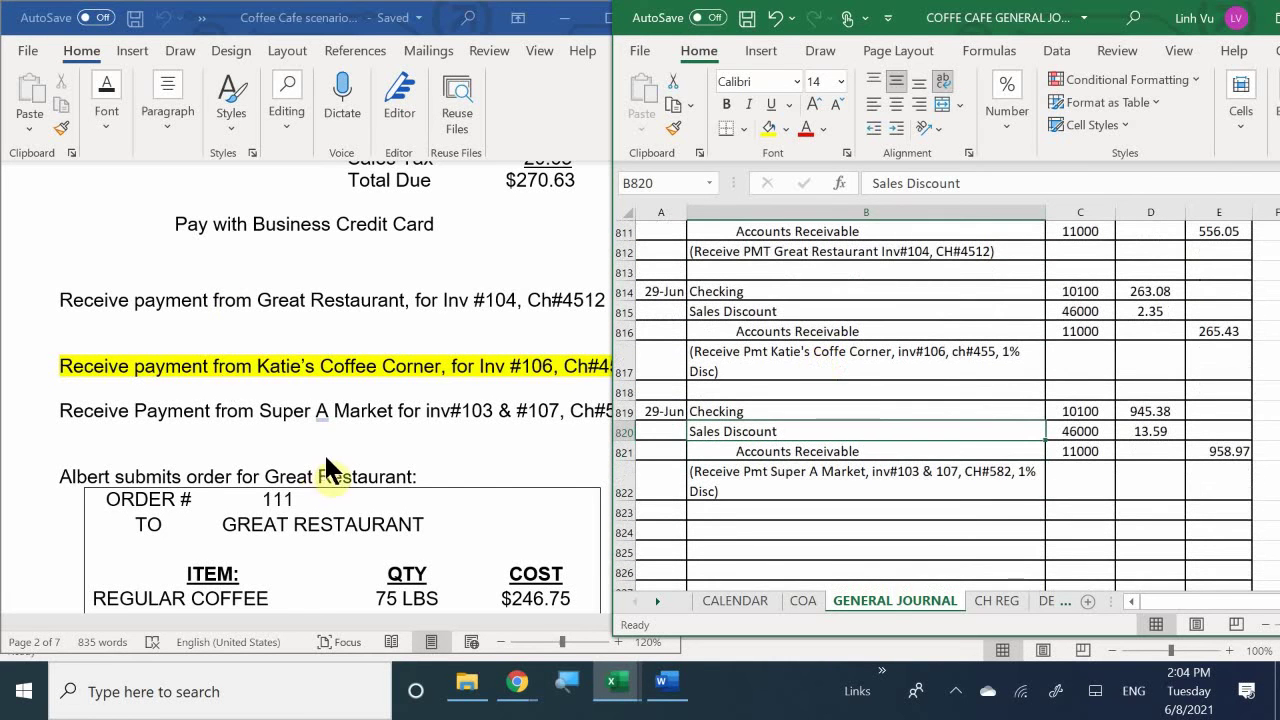
{"action": "left_click", "coordinate": [394, 414]}
{"action": "scroll", "coordinate": [394, 414], "scroll_direction": "down", "scroll_amount": 2}
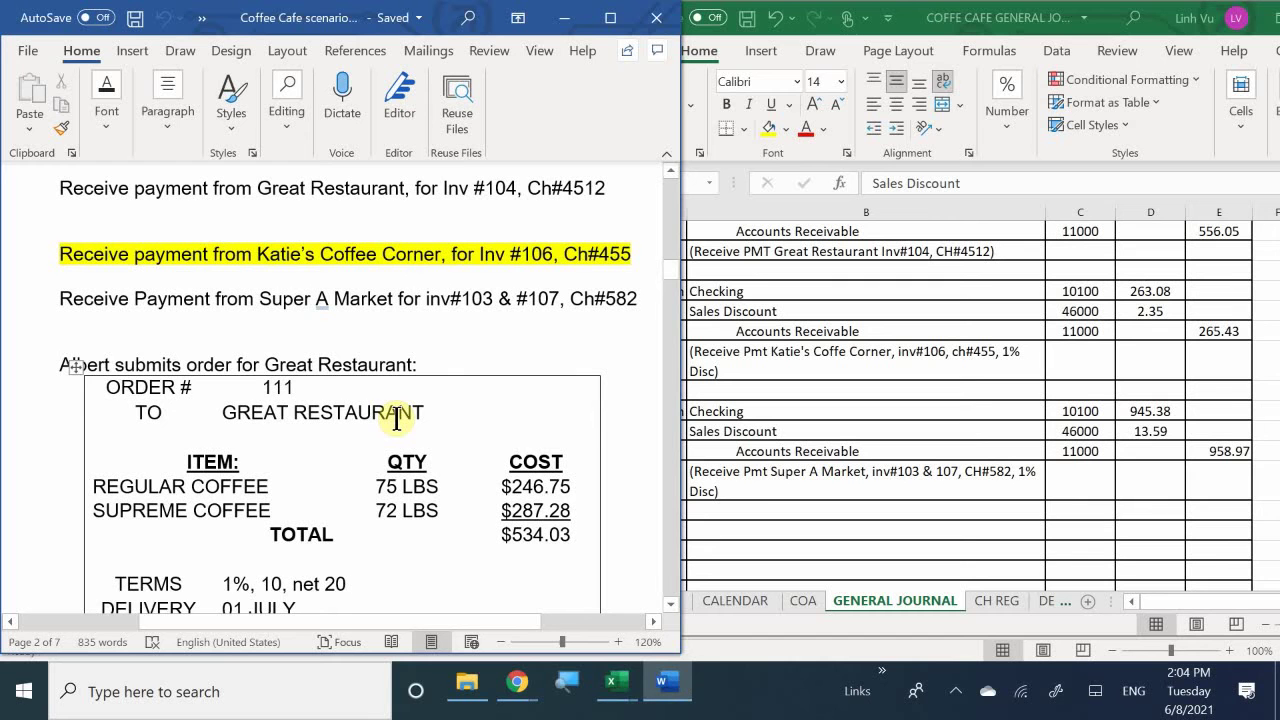
{"action": "scroll", "coordinate": [396, 419], "scroll_direction": "down", "scroll_amount": 2}
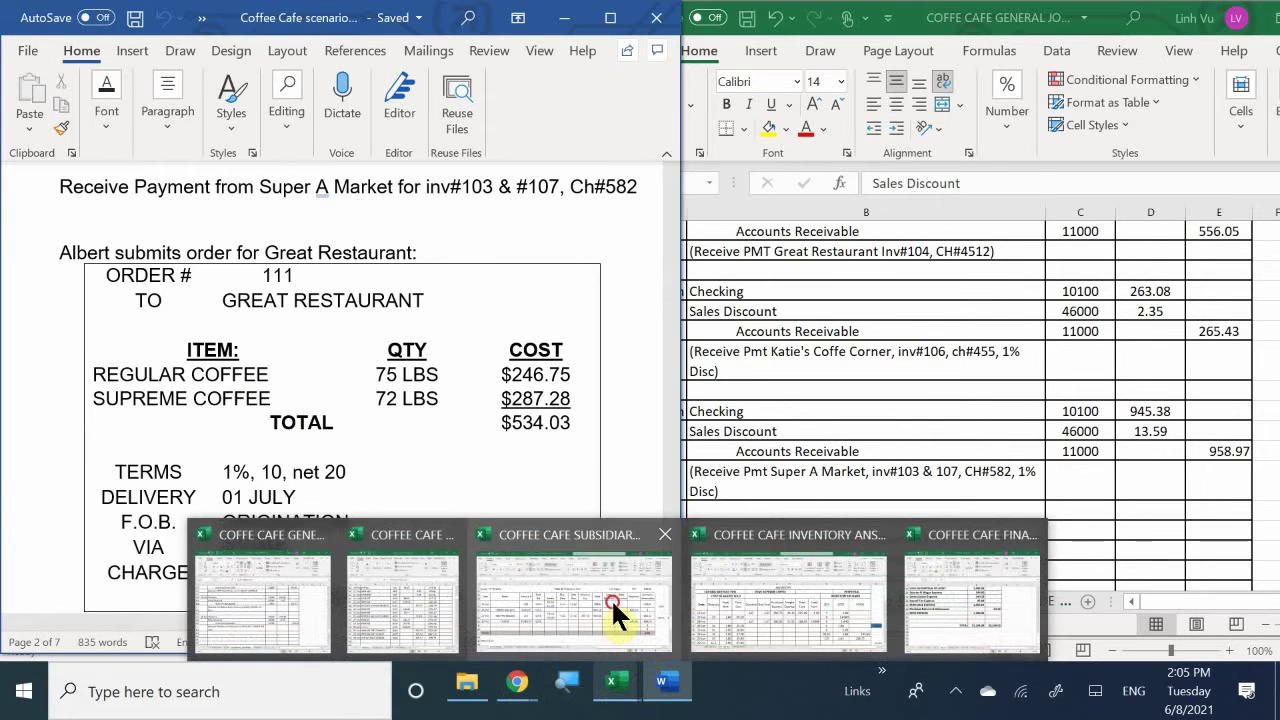
On the subsidiary ledger's COMMISSIONS EXPENSE sheet, fill the customer name in B15 with the formula =B12.
{"action": "left_click", "coordinate": [611, 600]}
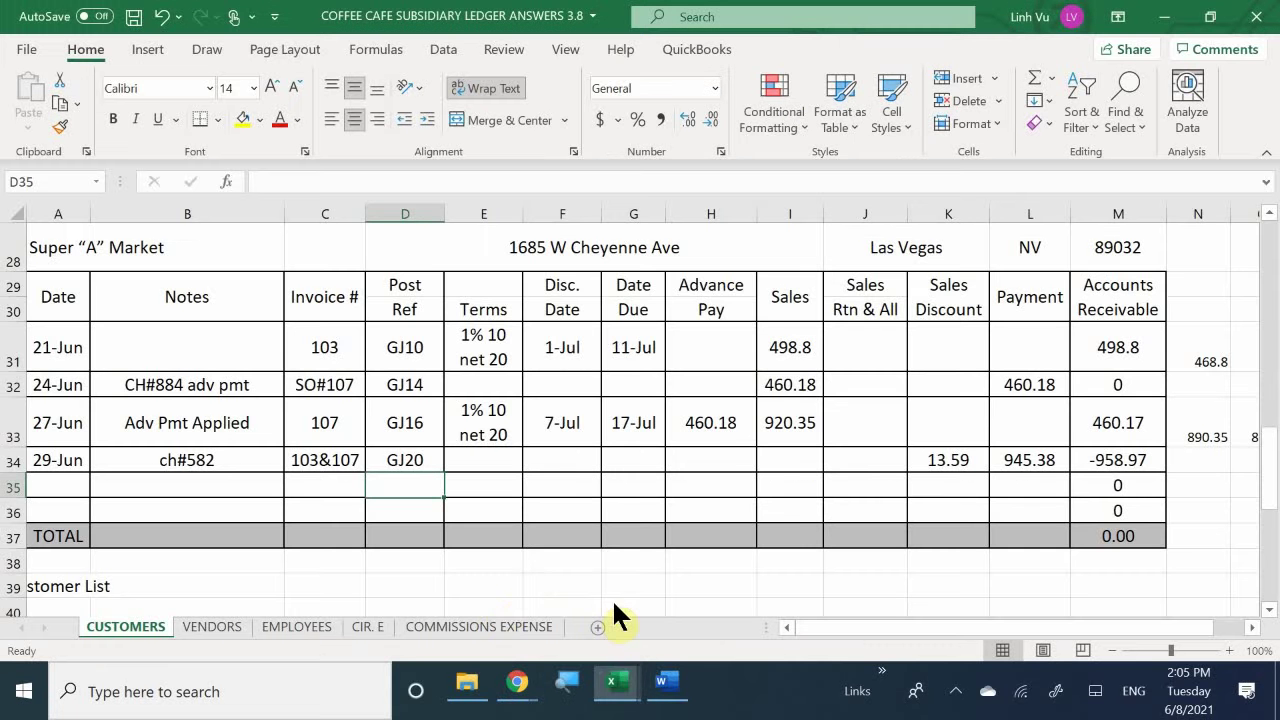
{"action": "left_click", "coordinate": [503, 628]}
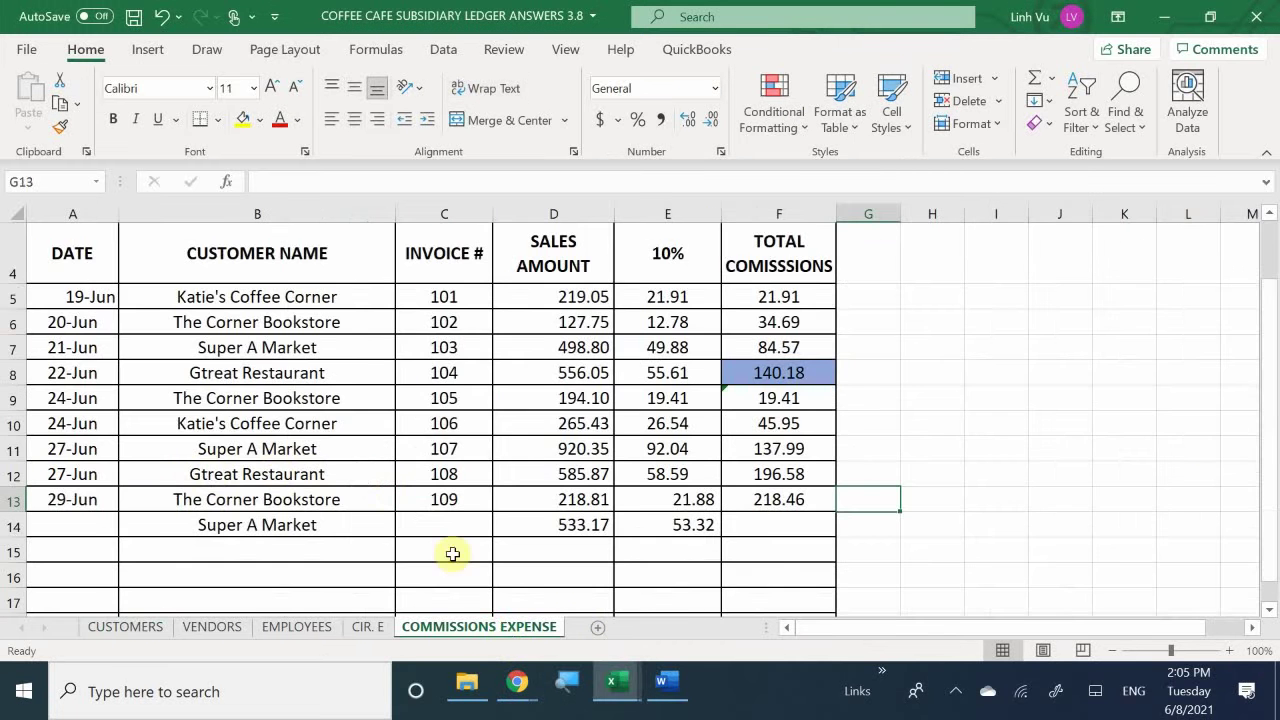
{"action": "left_click", "coordinate": [272, 551]}
{"action": "type", "text": "="}
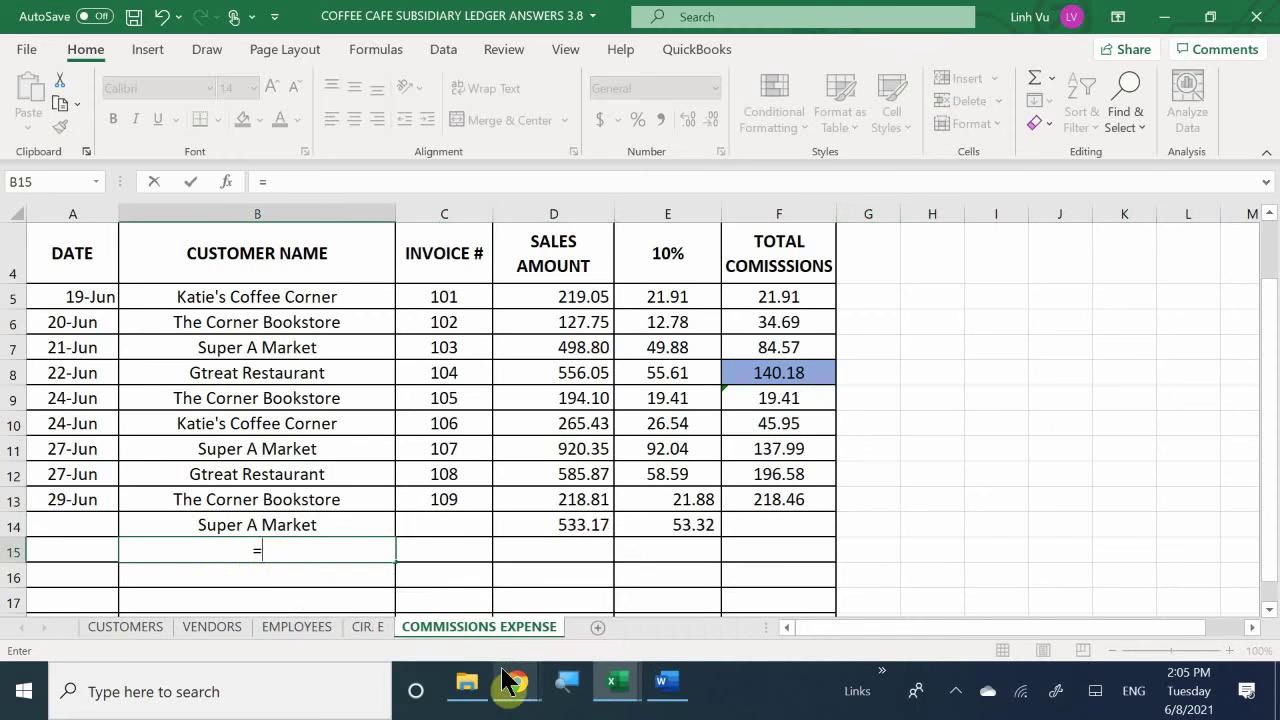
{"action": "mouse_move", "coordinate": [510, 682]}
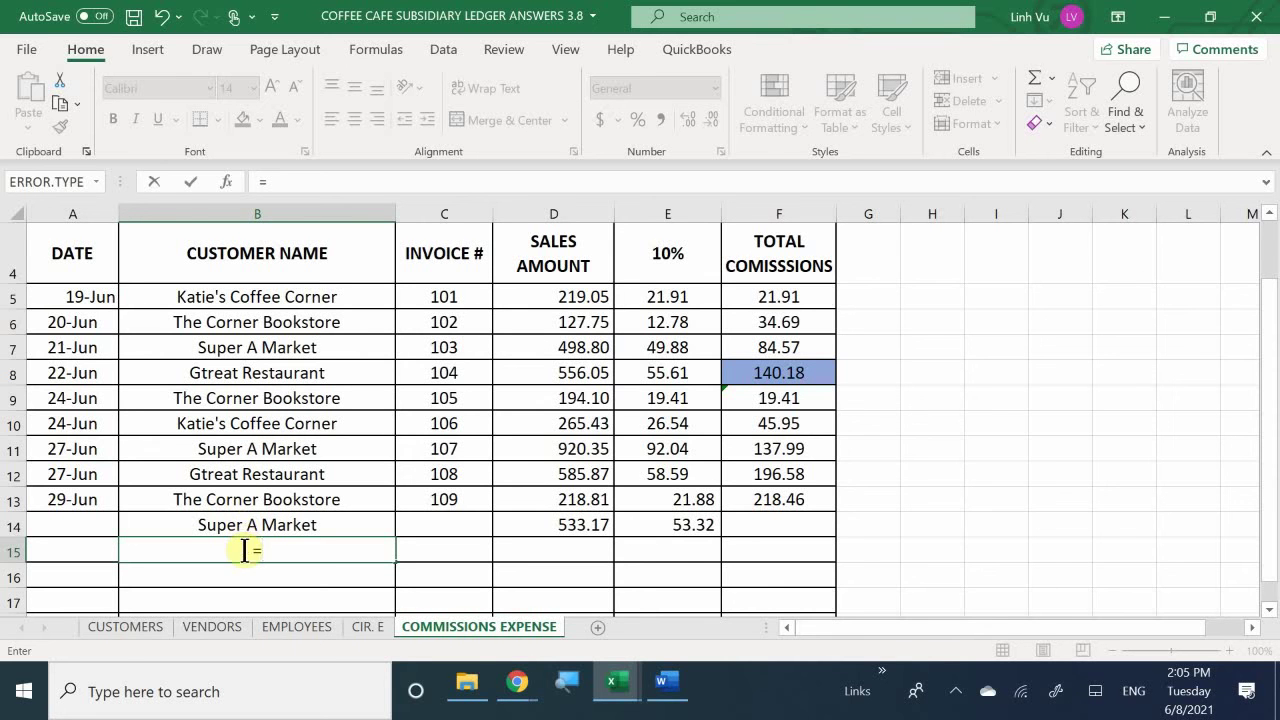
{"action": "left_click", "coordinate": [228, 474]}
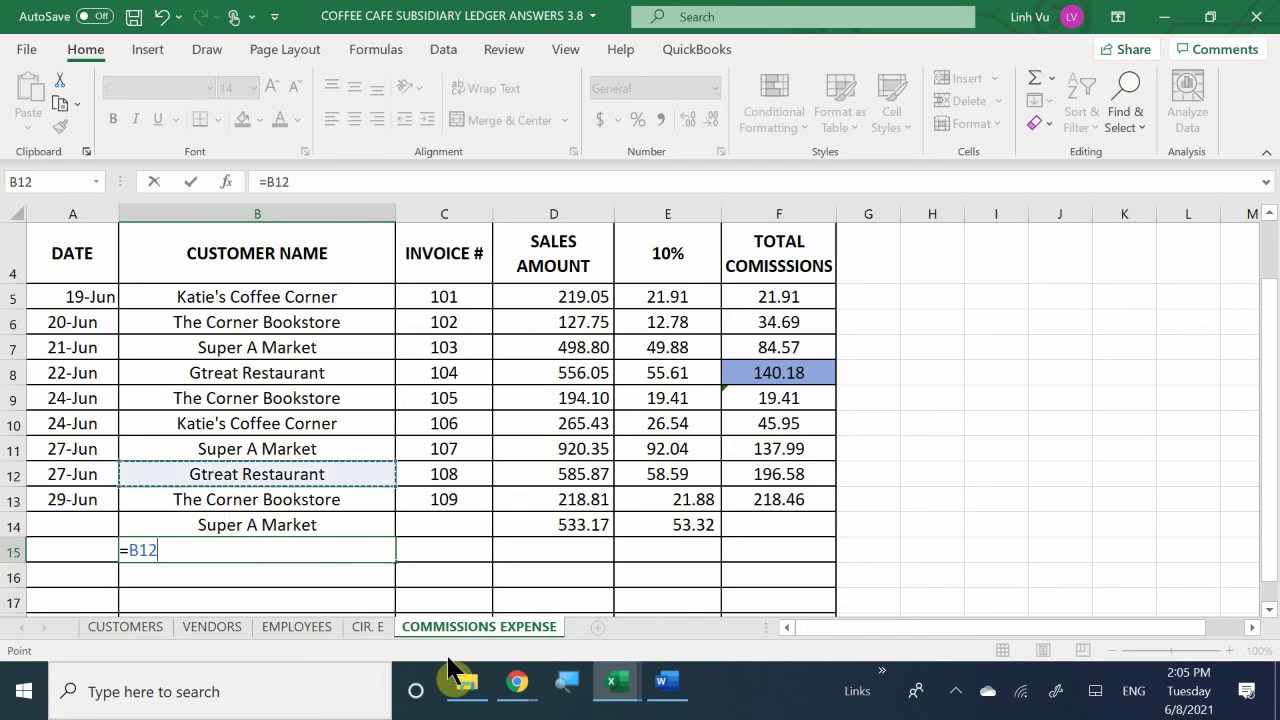
{"action": "key", "text": "Return"}
Enter order #111's estimated total due, 564.03, as the sales amount in D15.
{"action": "key", "text": "Up"}
{"action": "key", "text": "Right"}
{"action": "key", "text": "Right"}
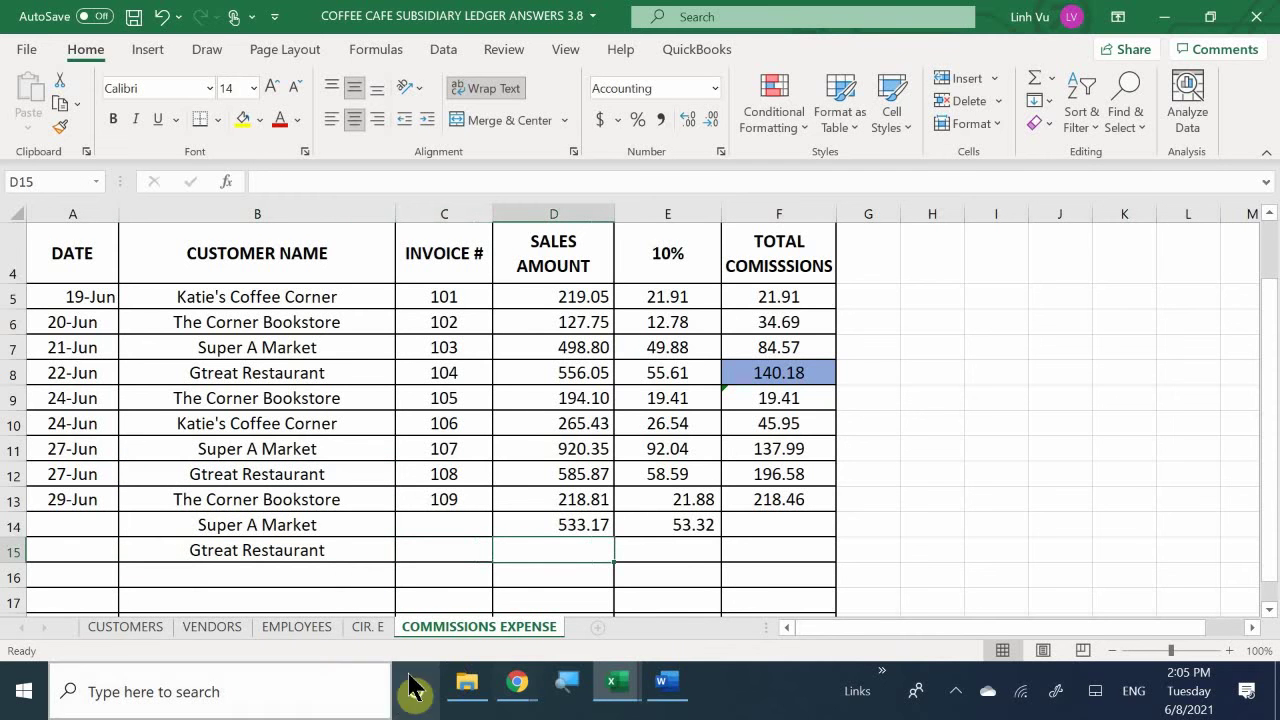
{"action": "mouse_move", "coordinate": [663, 684]}
{"action": "mouse_move", "coordinate": [676, 634]}
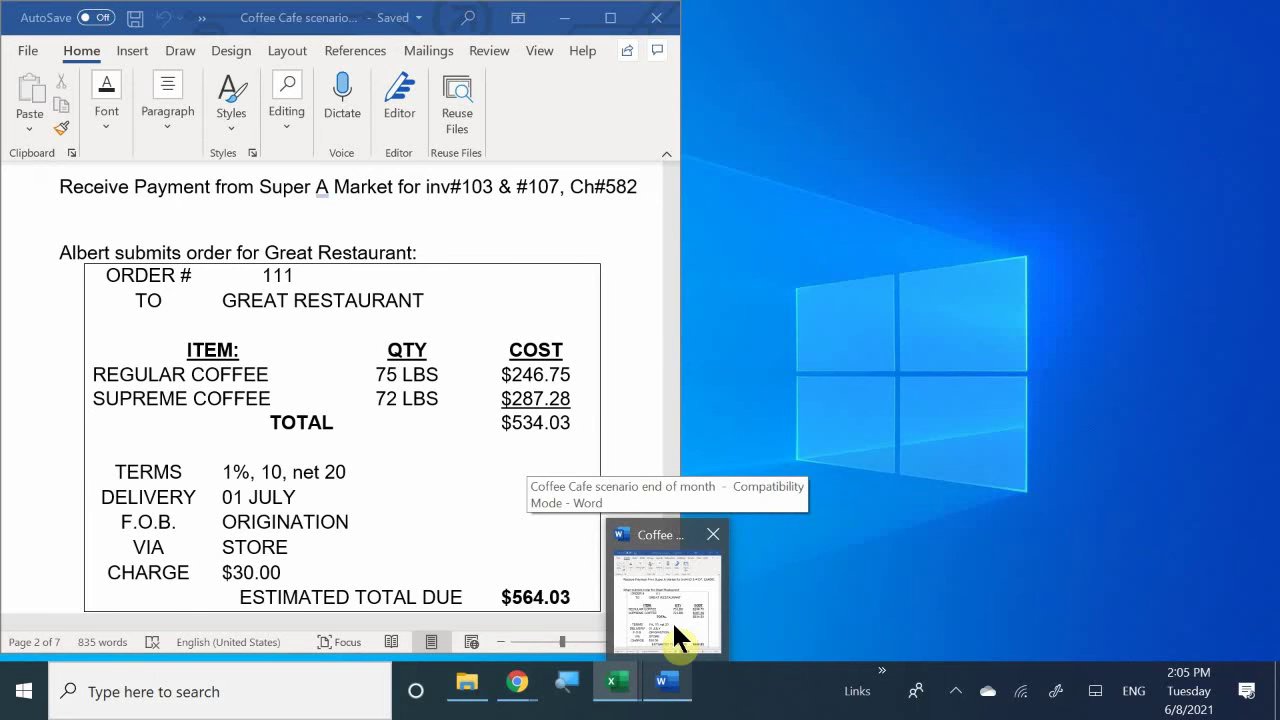
{"action": "type", "text": "564."}
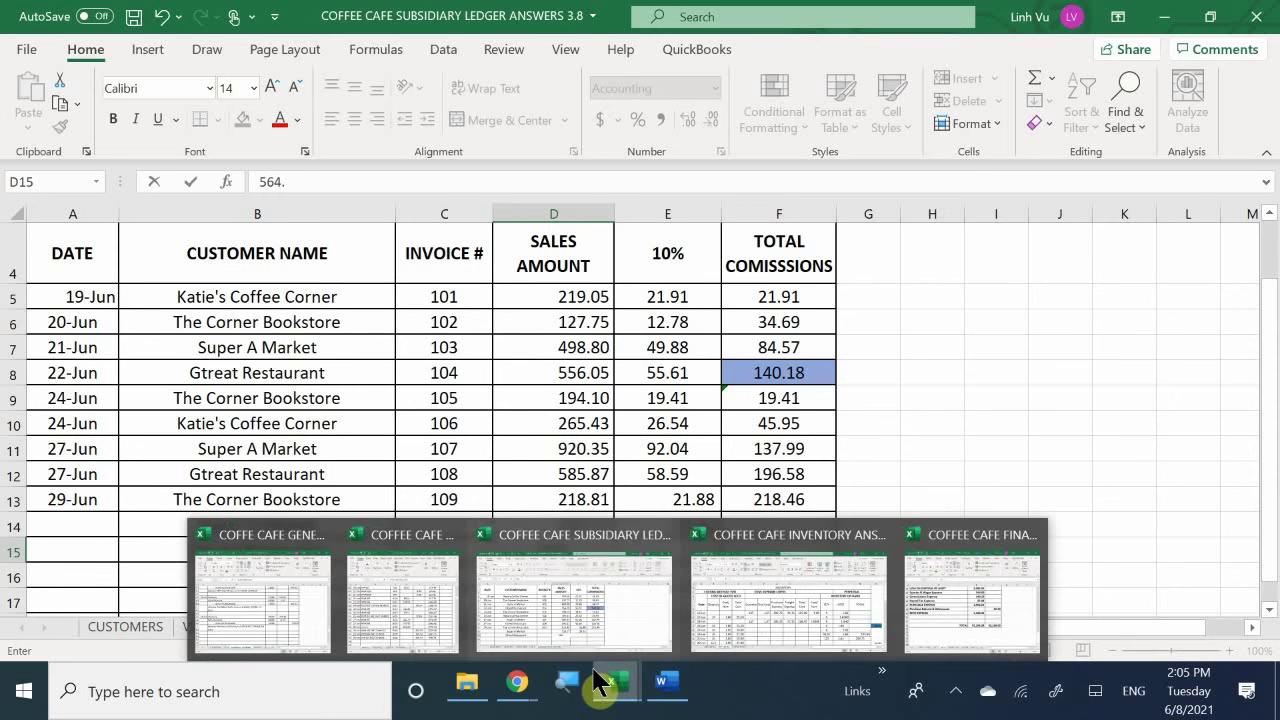
{"action": "left_click", "coordinate": [557, 579]}
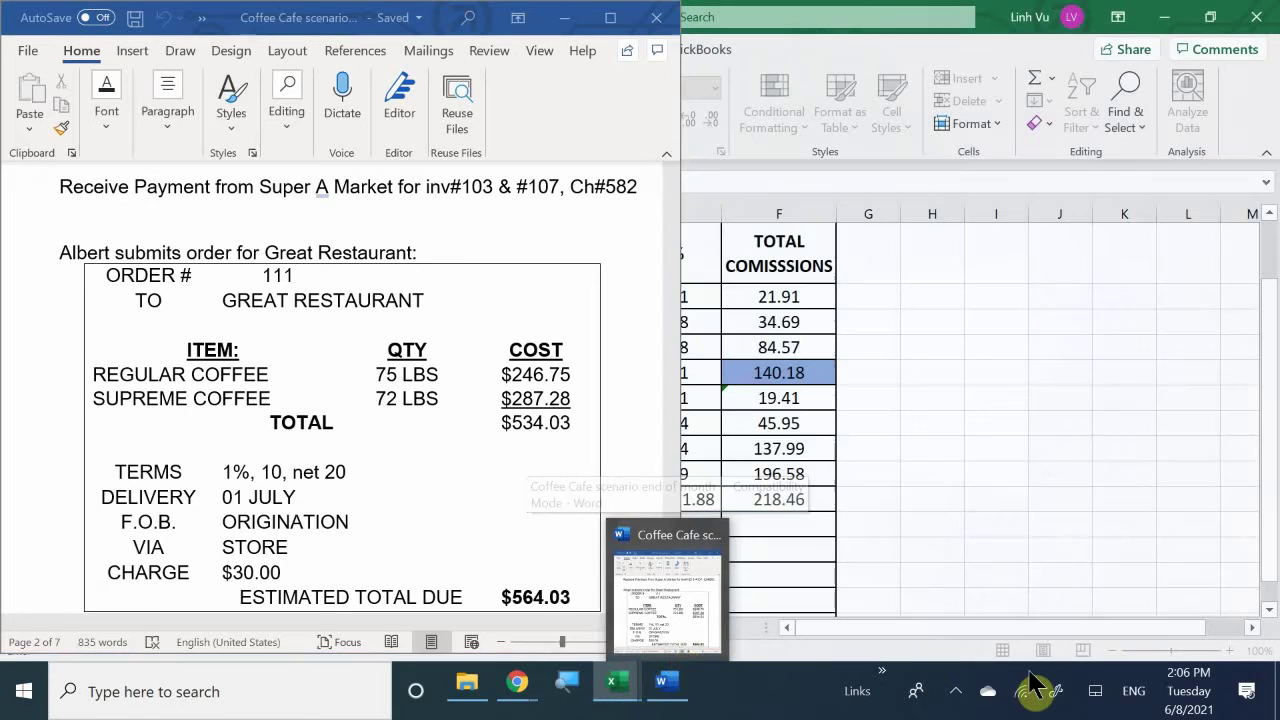
{"action": "type", "text": "0."}
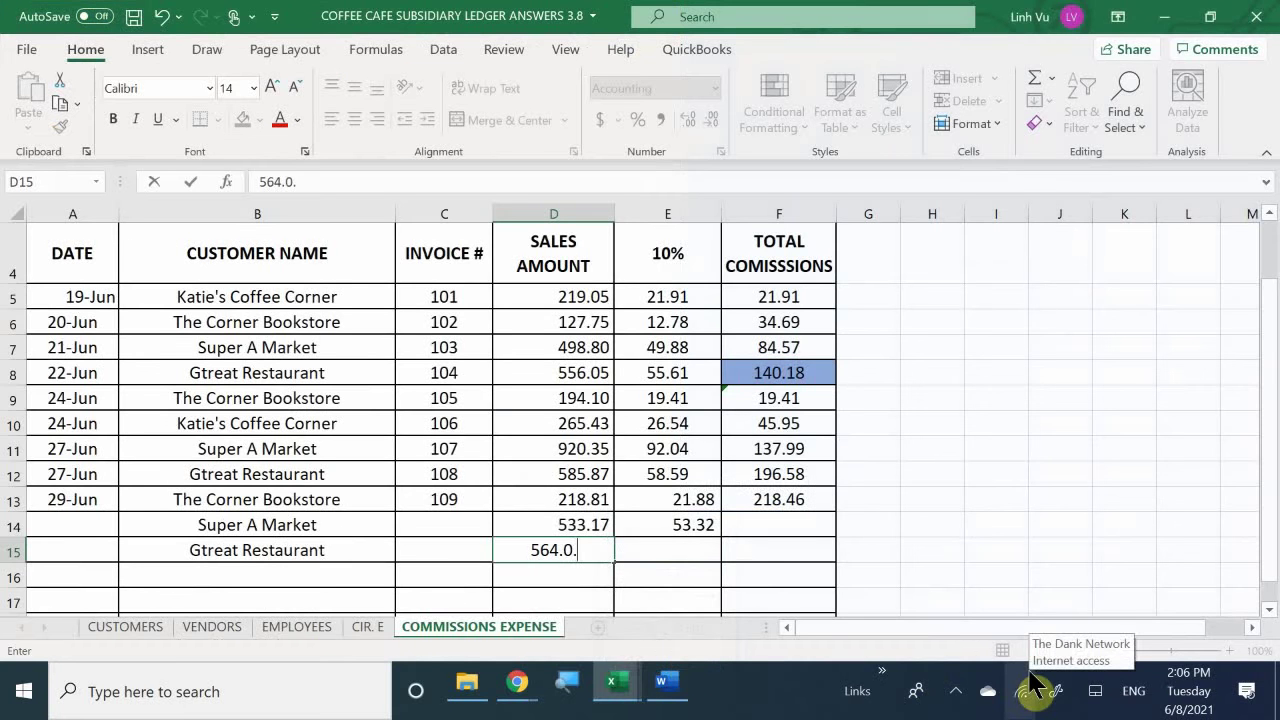
{"action": "key", "text": "BackSpace"}
{"action": "type", "text": "3"}
{"action": "key", "text": "Return"}
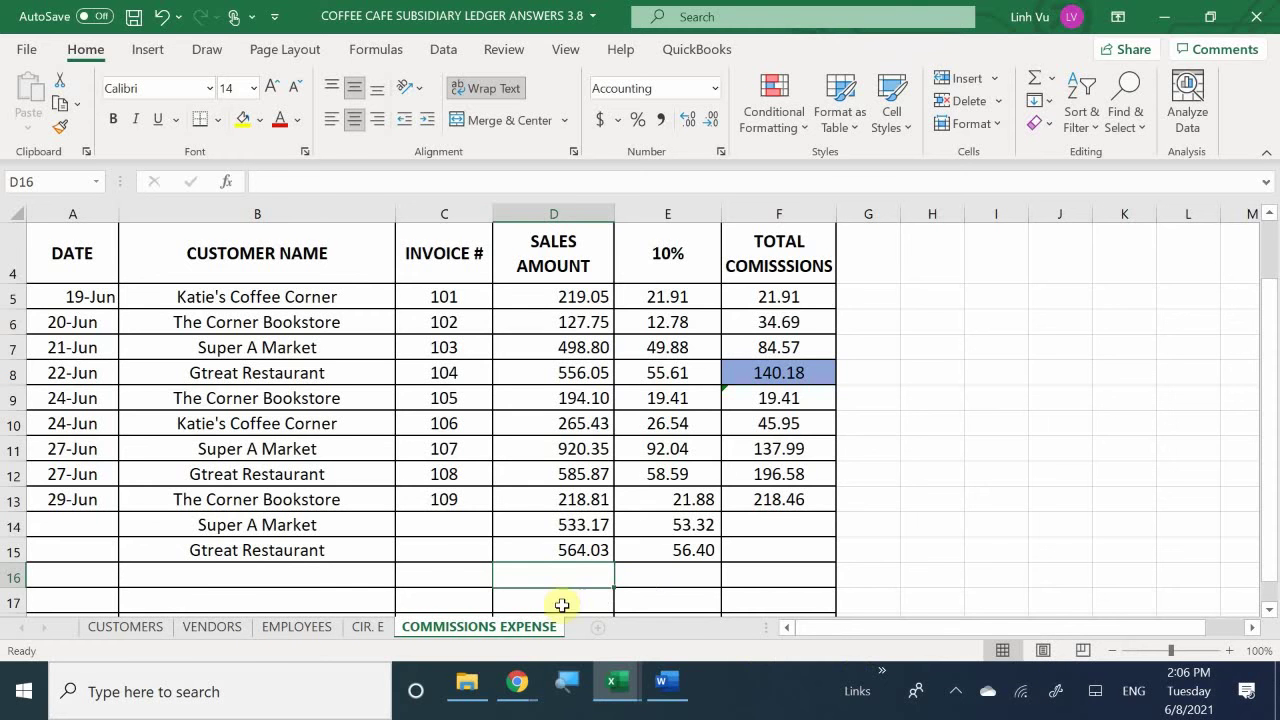
Bring up the general journal beside the scenario document and read Saturday's daily sales summary on the next page.
{"action": "mouse_move", "coordinate": [614, 682]}
{"action": "left_click", "coordinate": [301, 556]}
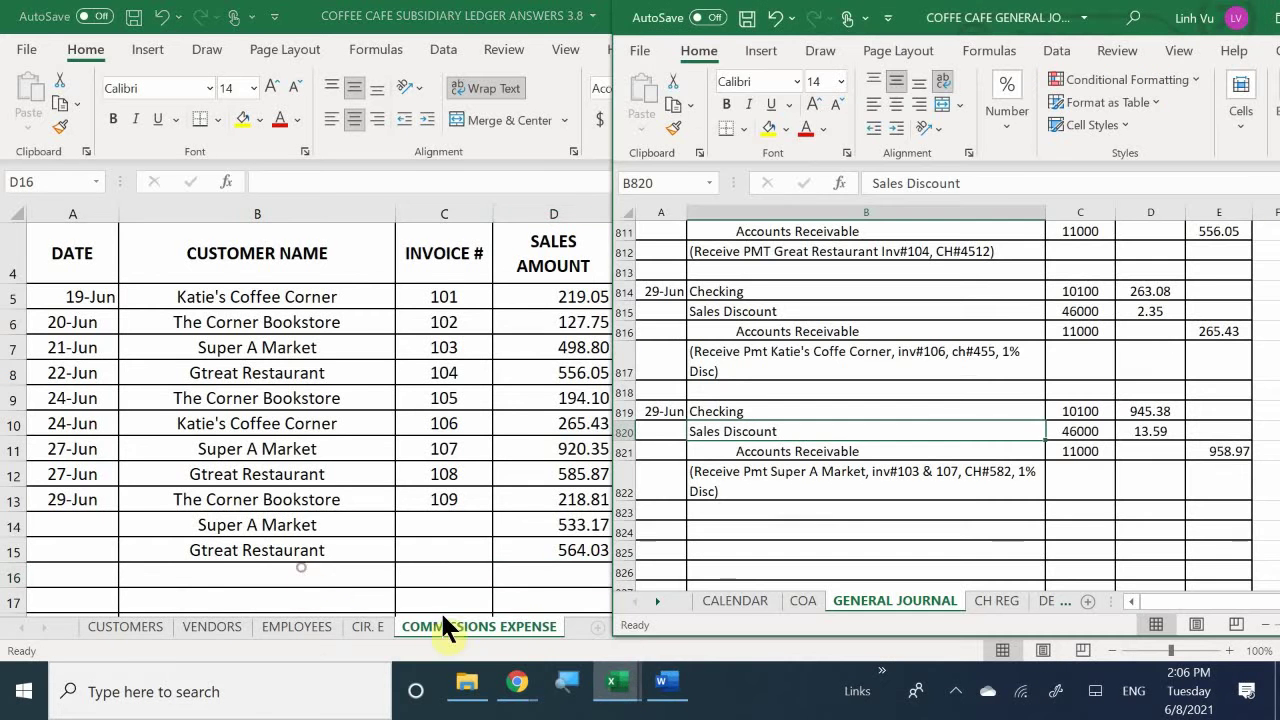
{"action": "left_click", "coordinate": [668, 688]}
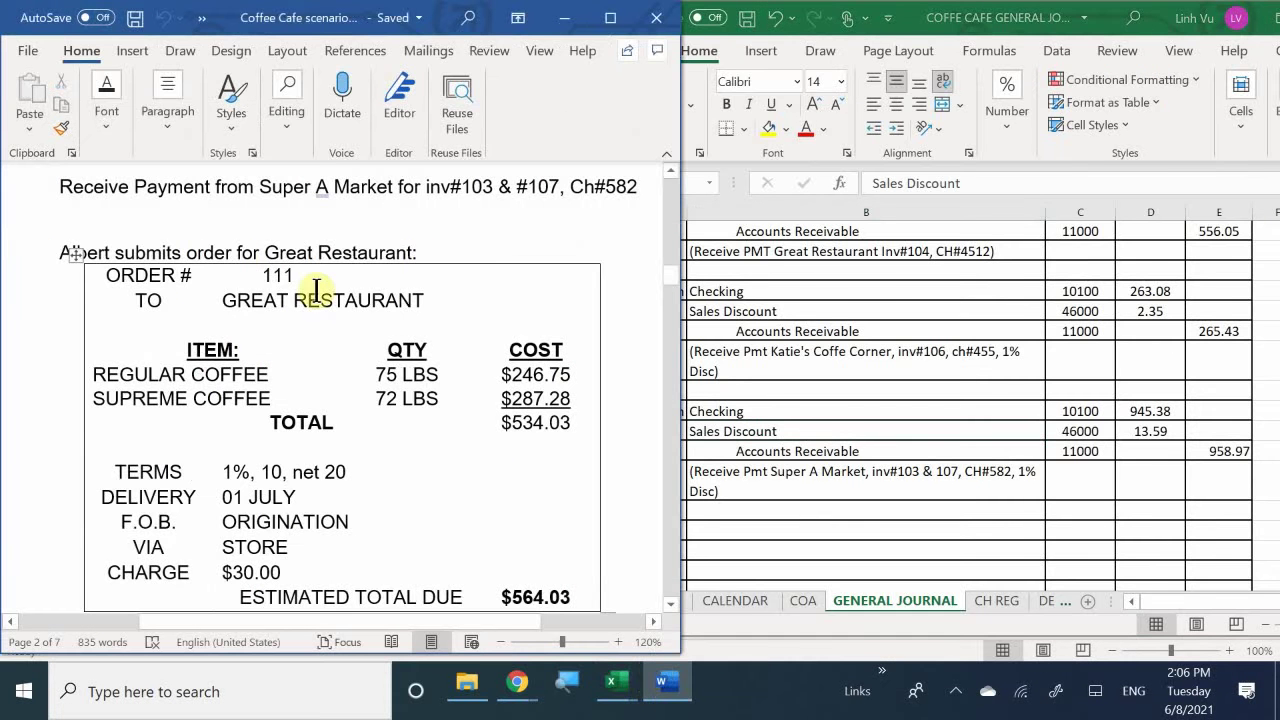
{"action": "scroll", "coordinate": [309, 388], "scroll_direction": "down", "scroll_amount": 10}
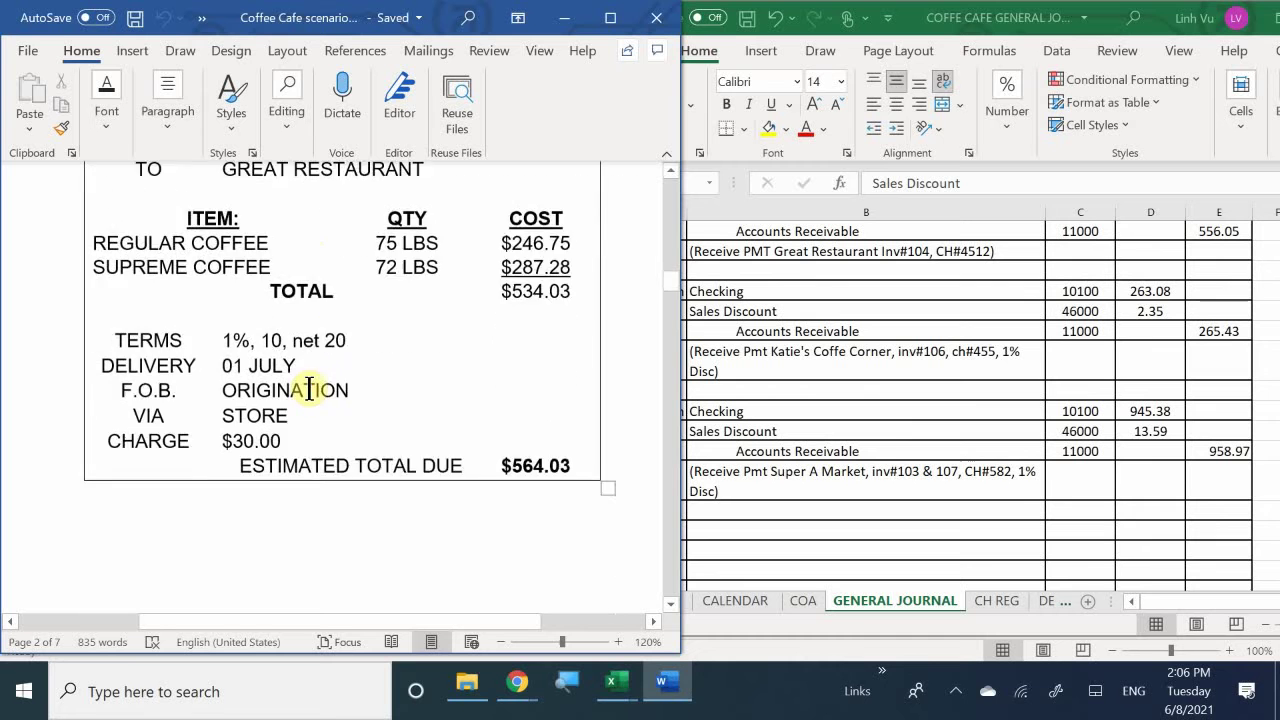
{"action": "scroll", "coordinate": [313, 388], "scroll_direction": "down", "scroll_amount": 5}
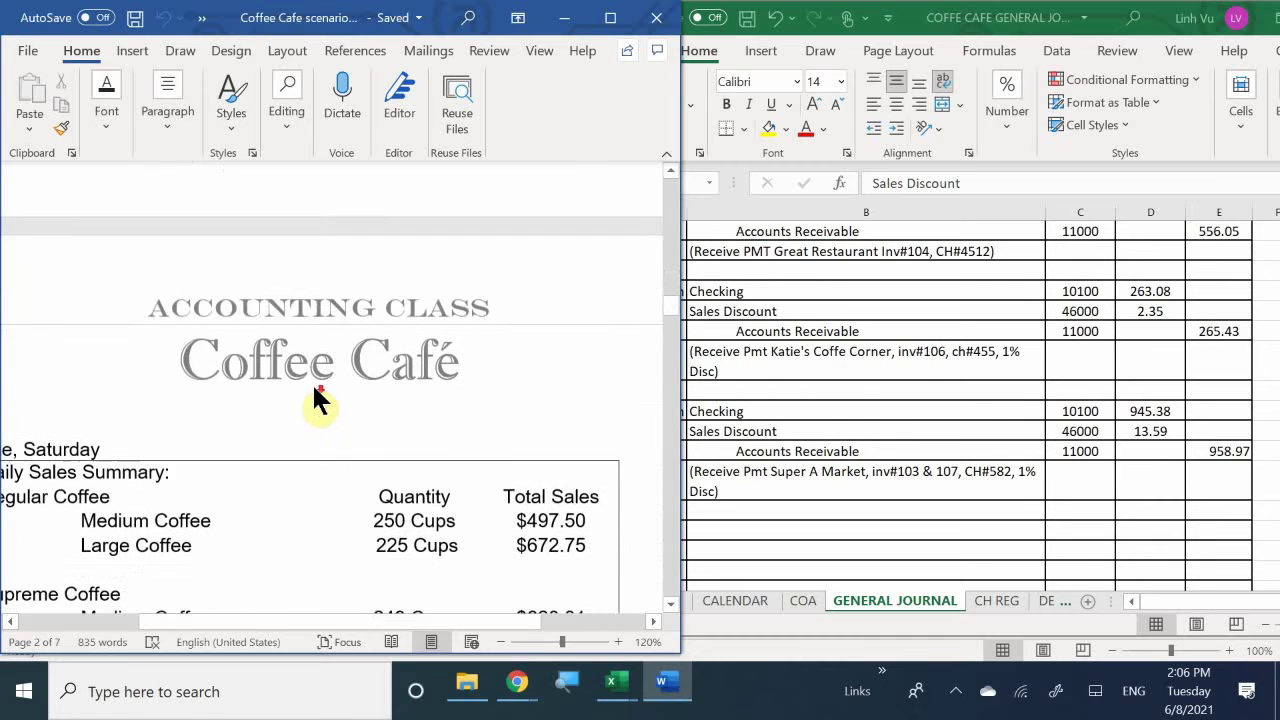
{"action": "scroll", "coordinate": [314, 387], "scroll_direction": "down", "scroll_amount": 1}
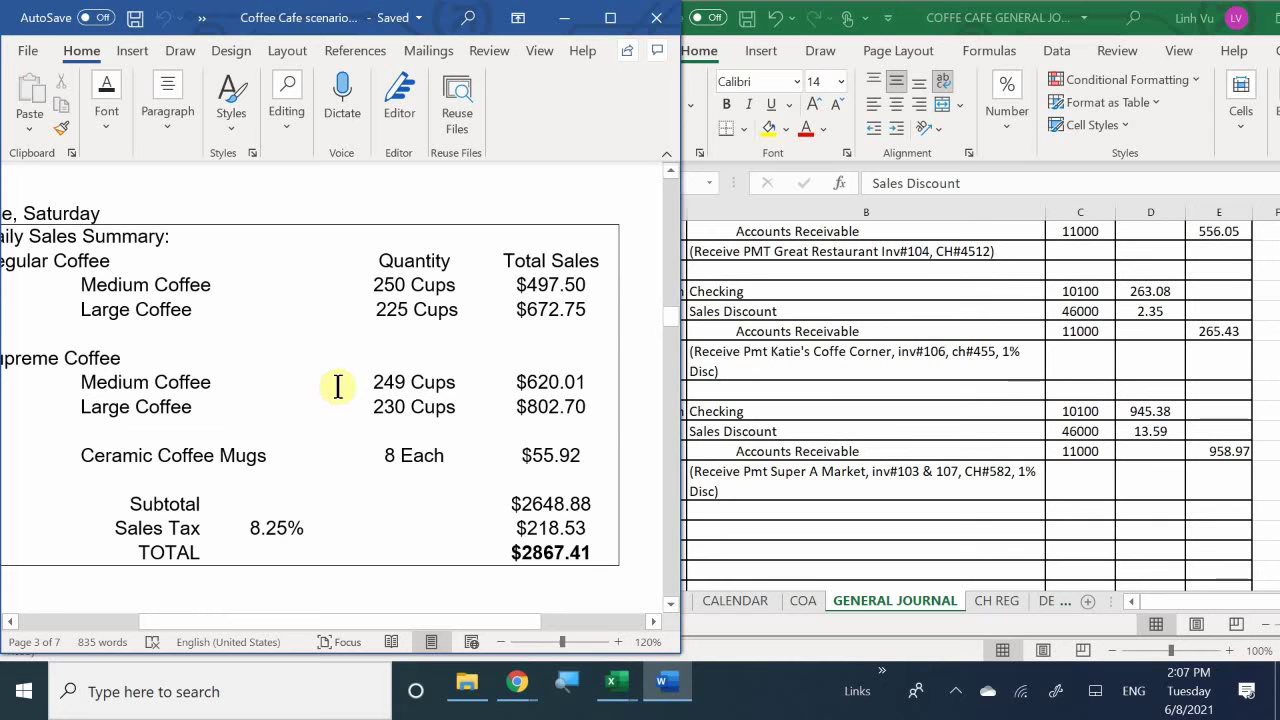
In the general journal, find the 28-Jun in-store sales and COGS entries and select their account descriptions from B726 through the (In-Store Use) line.
{"action": "left_click", "coordinate": [779, 358]}
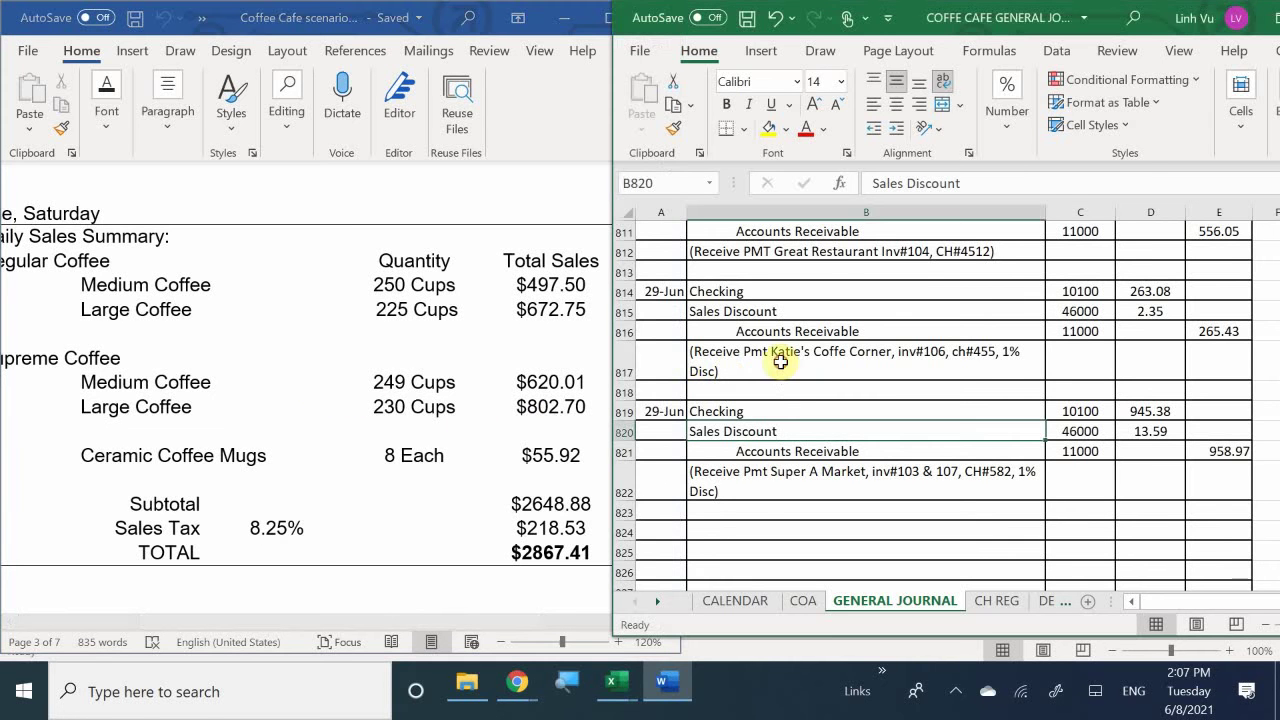
{"action": "scroll", "coordinate": [779, 362], "scroll_direction": "up", "scroll_amount": 5}
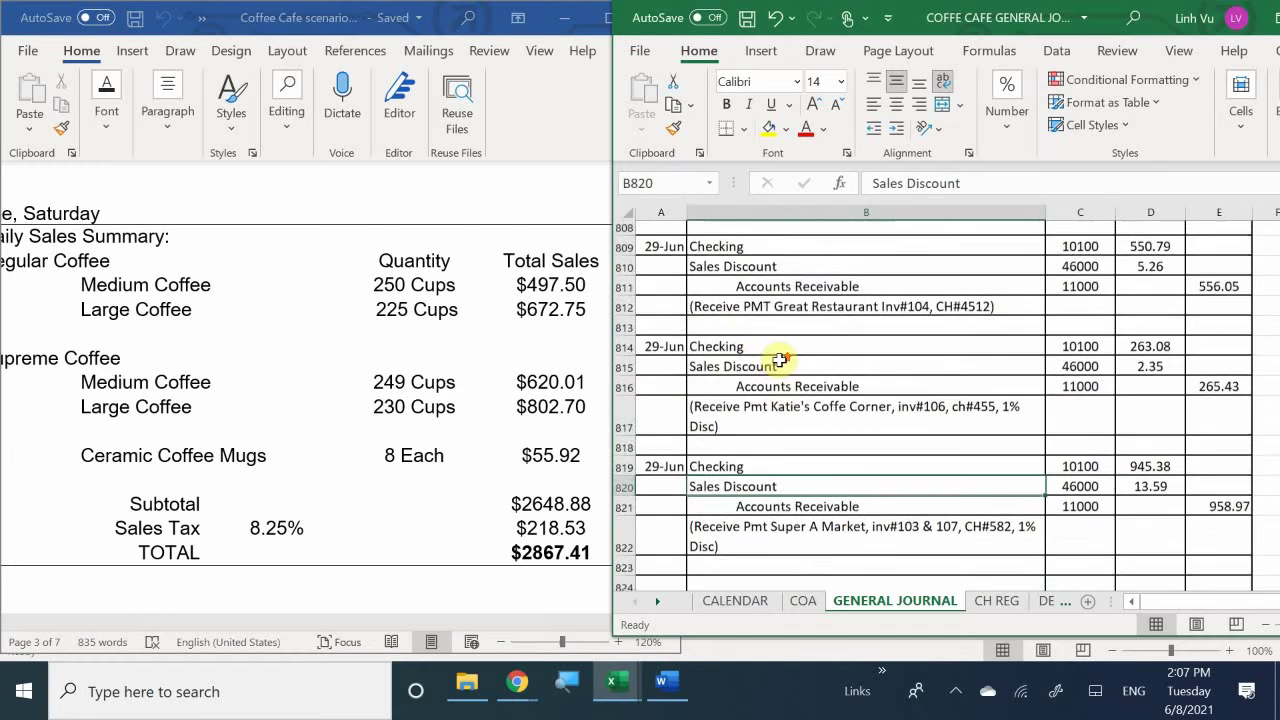
{"action": "scroll", "coordinate": [779, 360], "scroll_direction": "up", "scroll_amount": 5}
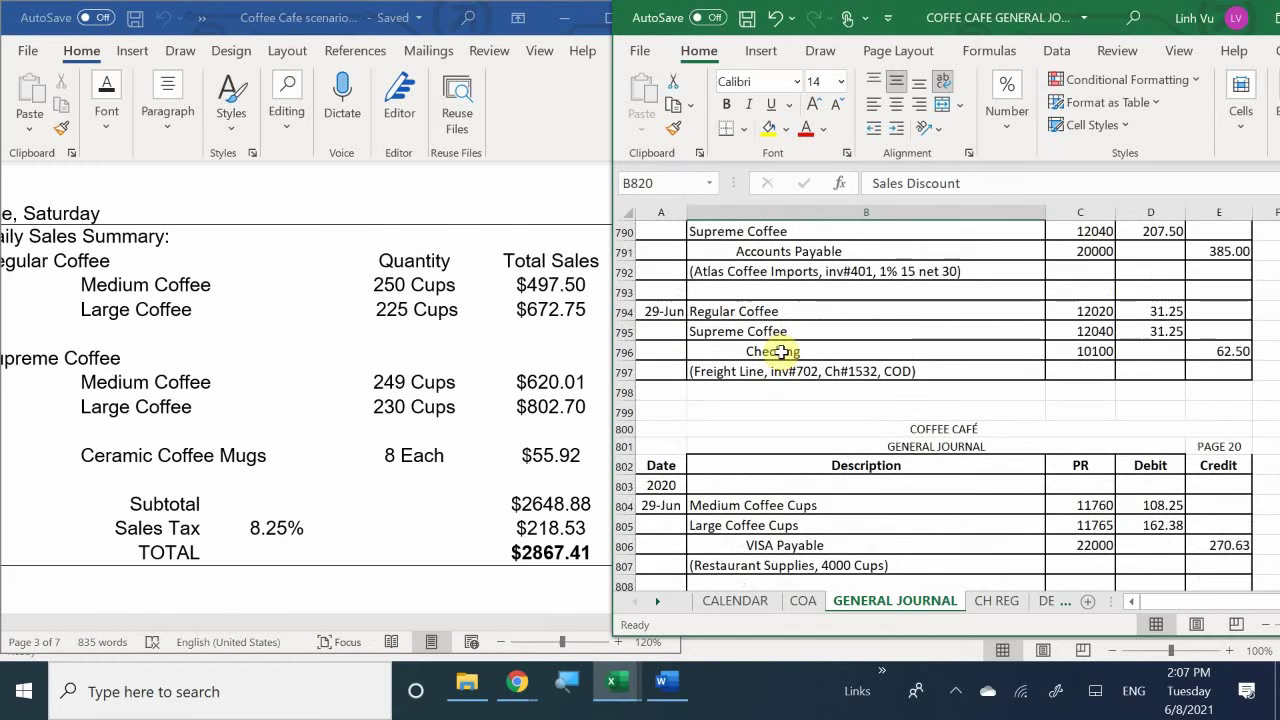
{"action": "scroll", "coordinate": [779, 352], "scroll_direction": "up", "scroll_amount": 4}
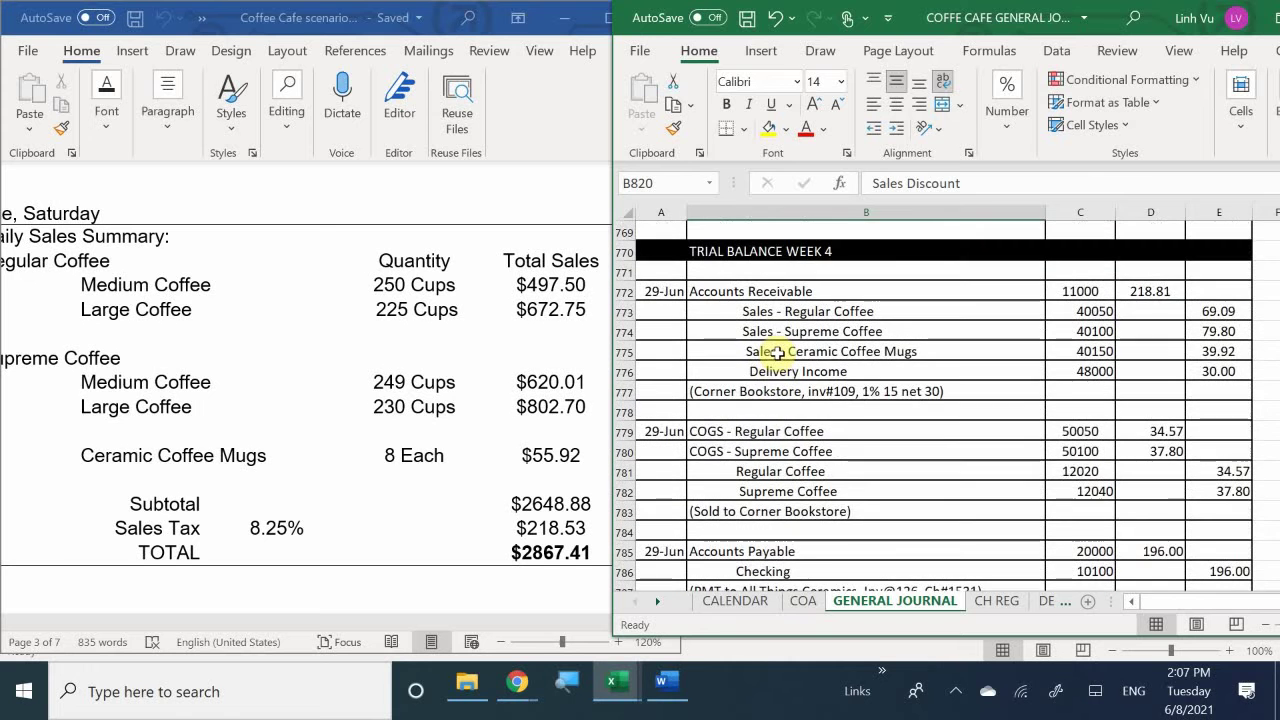
{"action": "scroll", "coordinate": [778, 352], "scroll_direction": "up", "scroll_amount": 7}
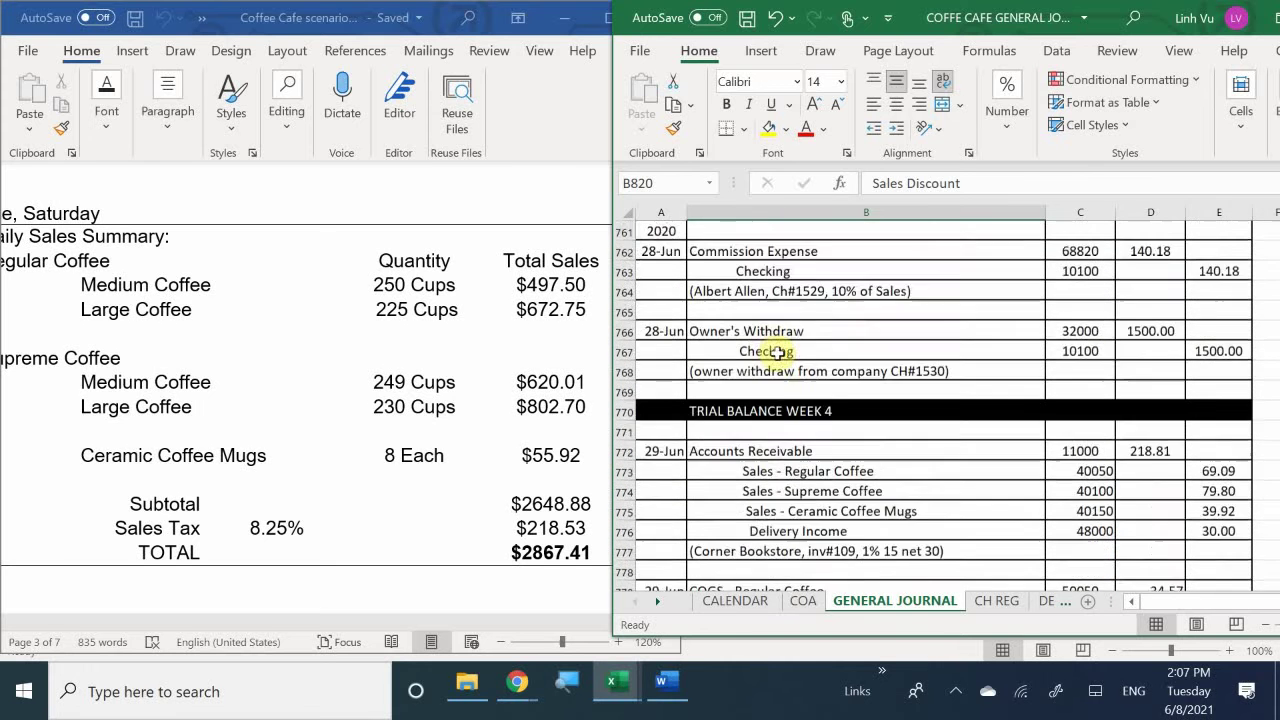
{"action": "scroll", "coordinate": [778, 352], "scroll_direction": "up", "scroll_amount": 7}
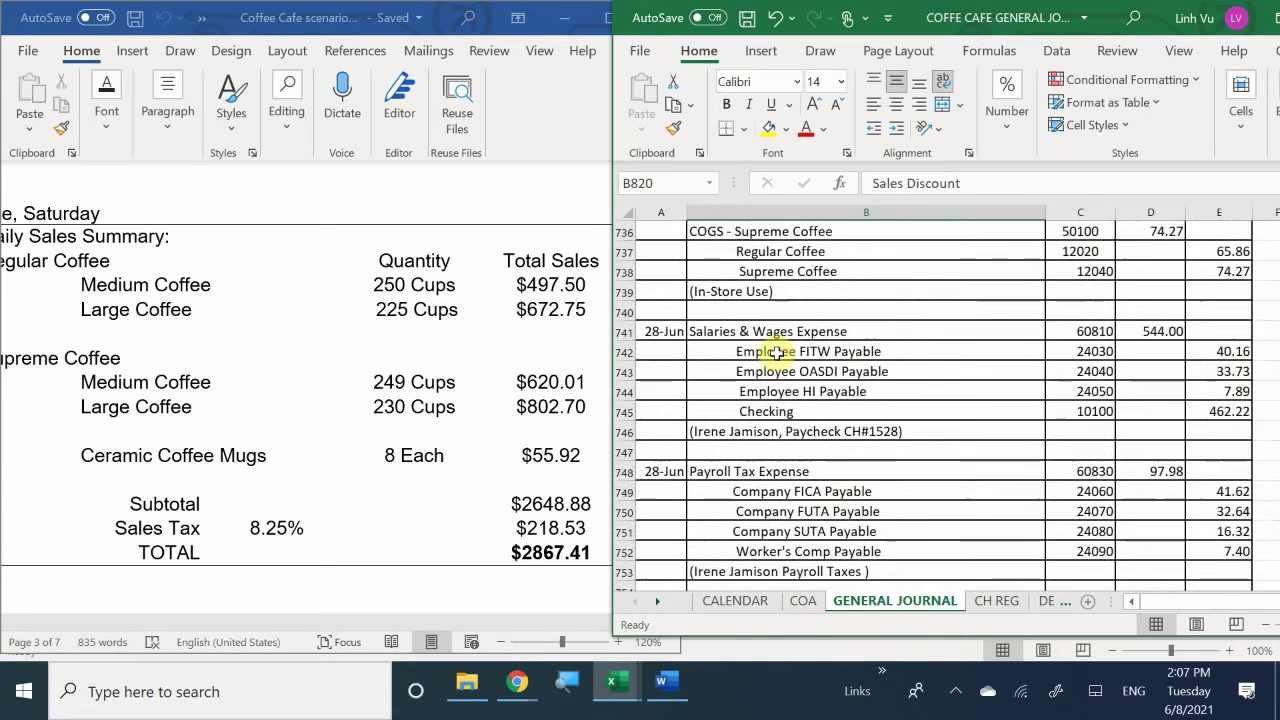
{"action": "scroll", "coordinate": [776, 354], "scroll_direction": "up", "scroll_amount": 3}
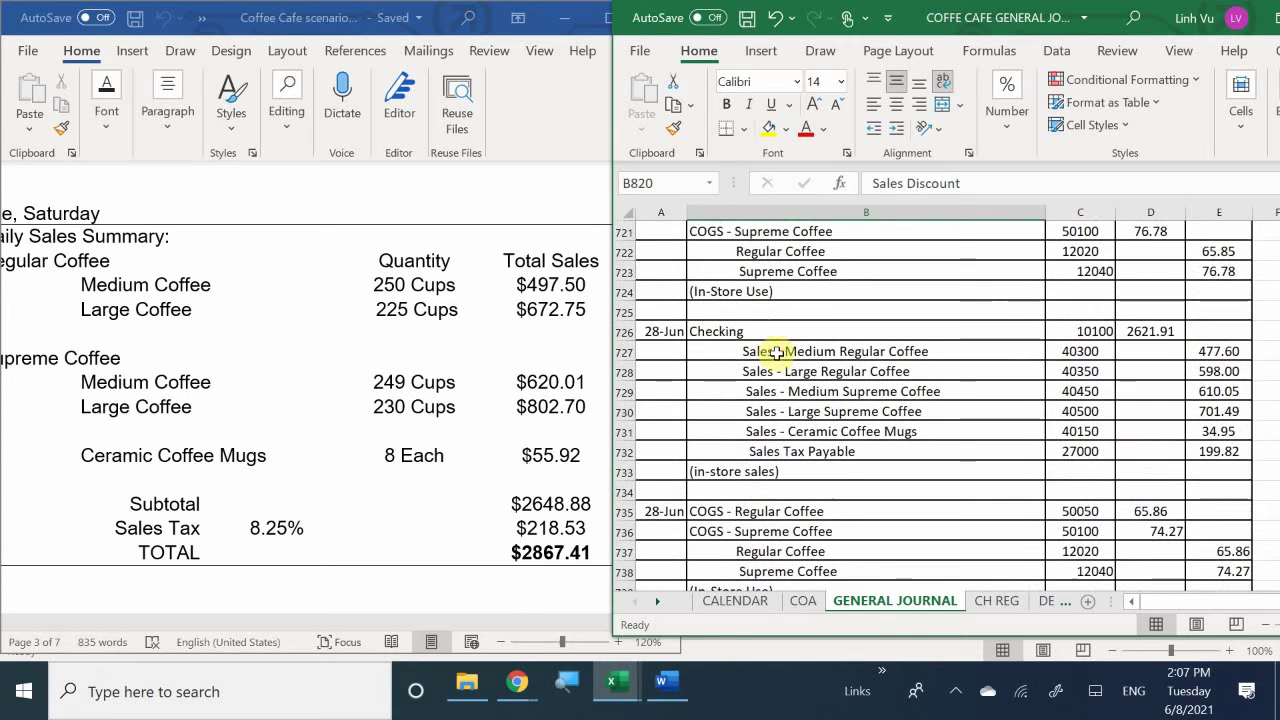
{"action": "left_click_drag", "start_coordinate": [755, 331], "coordinate": [806, 584]}
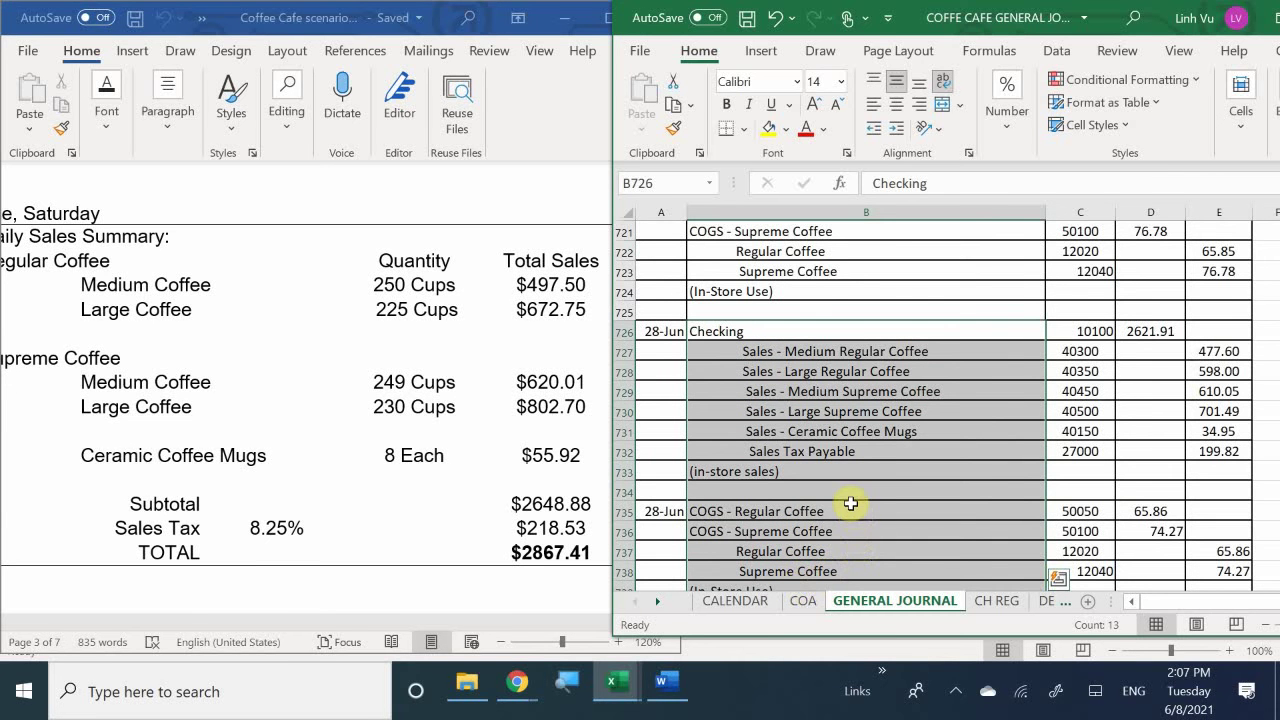
Copy the descriptions of the 28-Jun in-store sales and COGS entries, starting at B726, into the blank journal rows from B824.
{"action": "key", "text": "ctrl+c"}
{"action": "scroll", "coordinate": [848, 520], "scroll_direction": "down", "scroll_amount": 10}
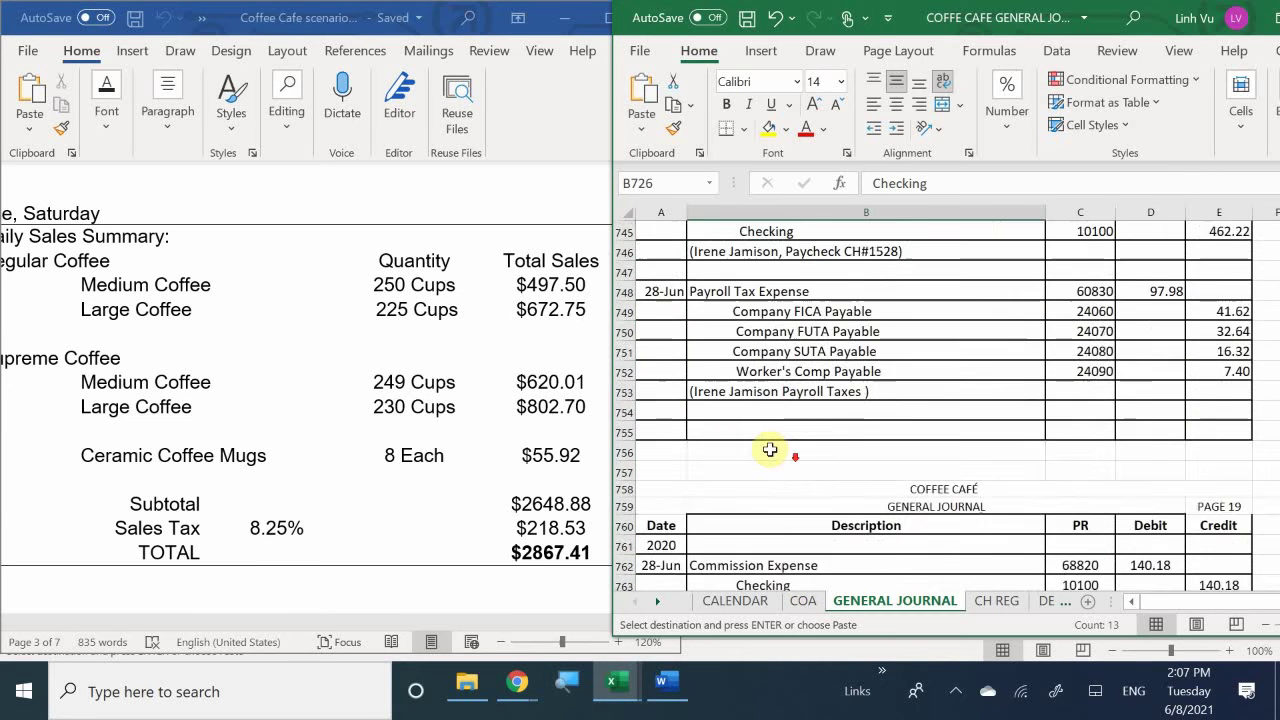
{"action": "scroll", "coordinate": [765, 449], "scroll_direction": "down", "scroll_amount": 16}
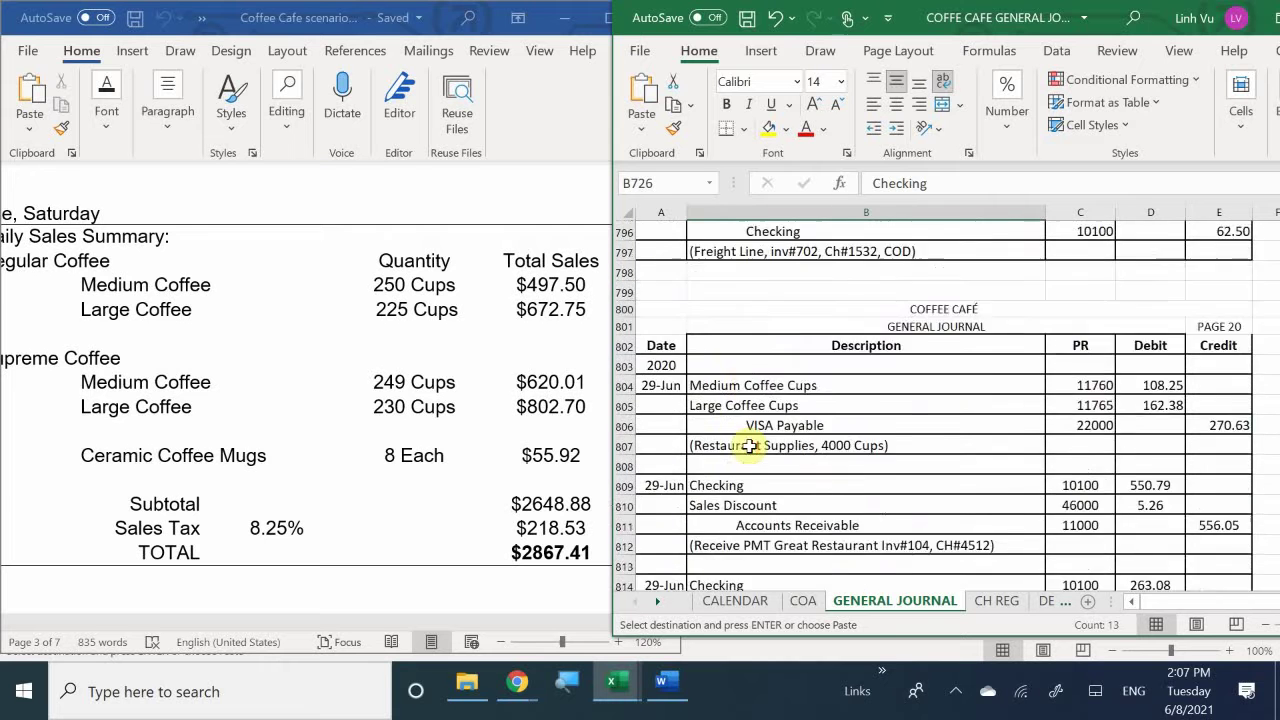
{"action": "scroll", "coordinate": [749, 446], "scroll_direction": "down", "scroll_amount": 10}
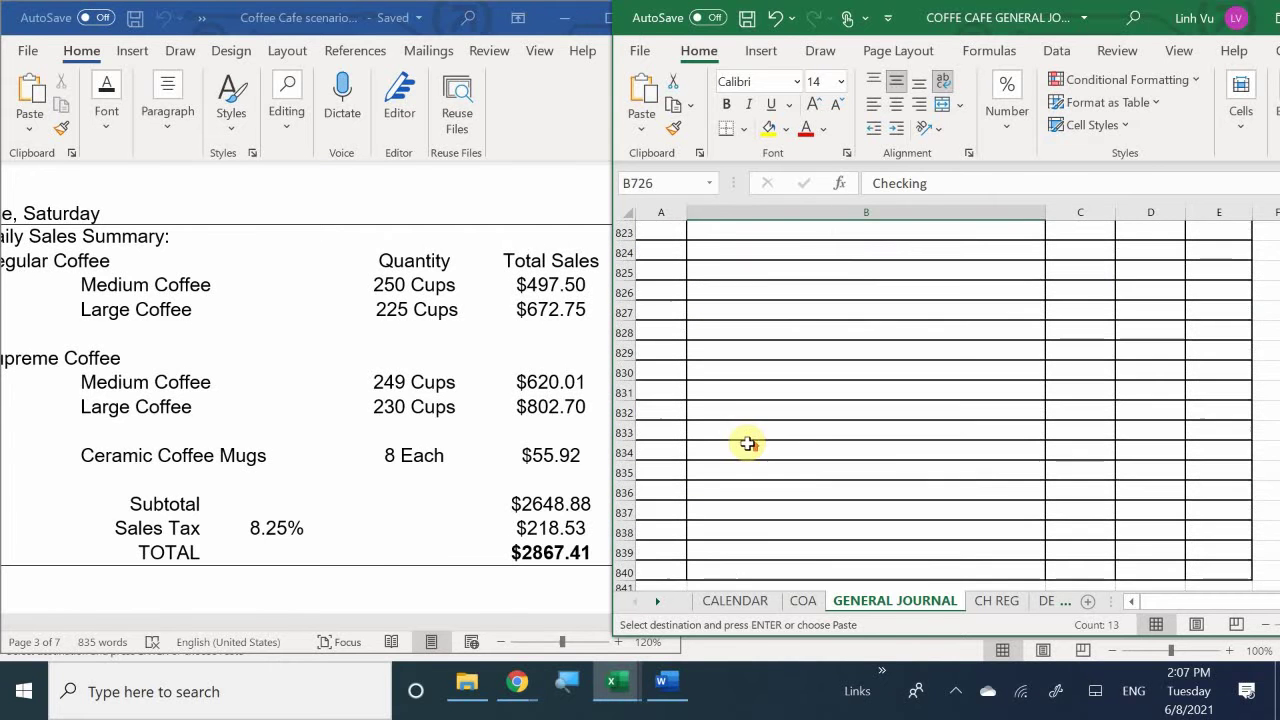
{"action": "scroll", "coordinate": [747, 443], "scroll_direction": "up", "scroll_amount": 5}
{"action": "left_click", "coordinate": [725, 413]}
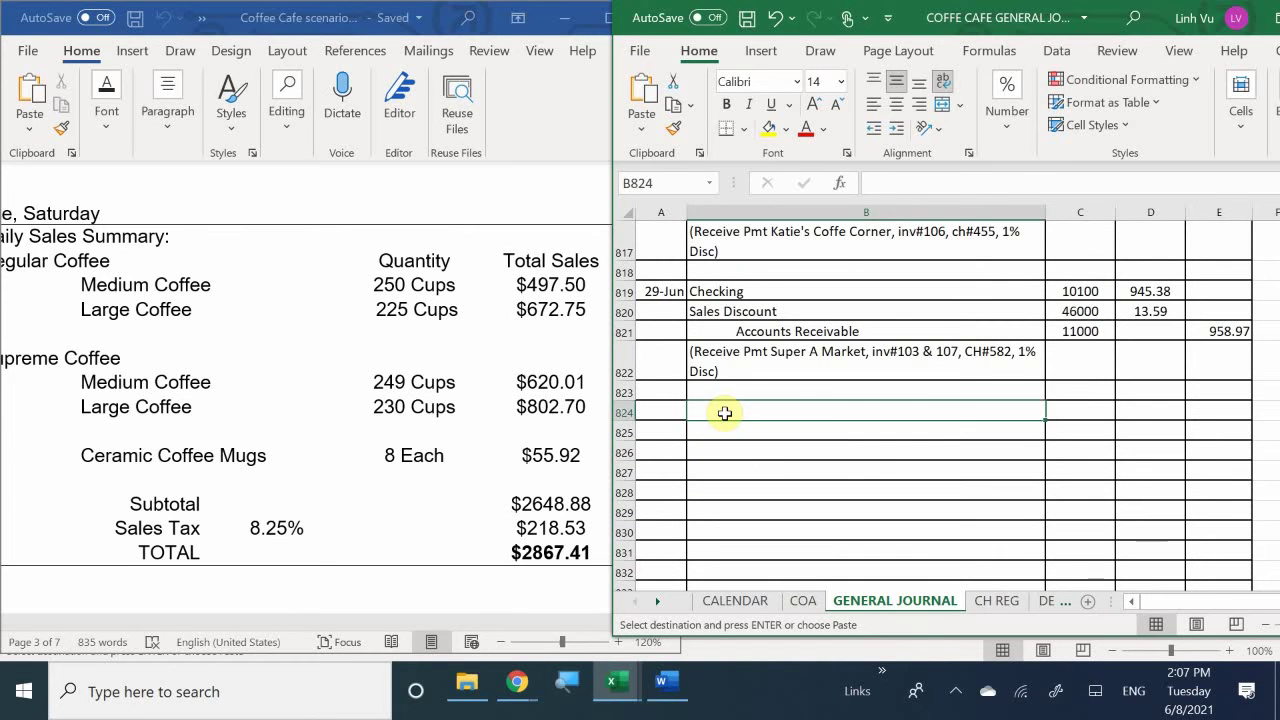
{"action": "key", "text": "ctrl+v"}
Enter the date 6/29 for the new Checking entry in A824 and the new COGS entry in A833.
{"action": "left_click", "coordinate": [664, 412]}
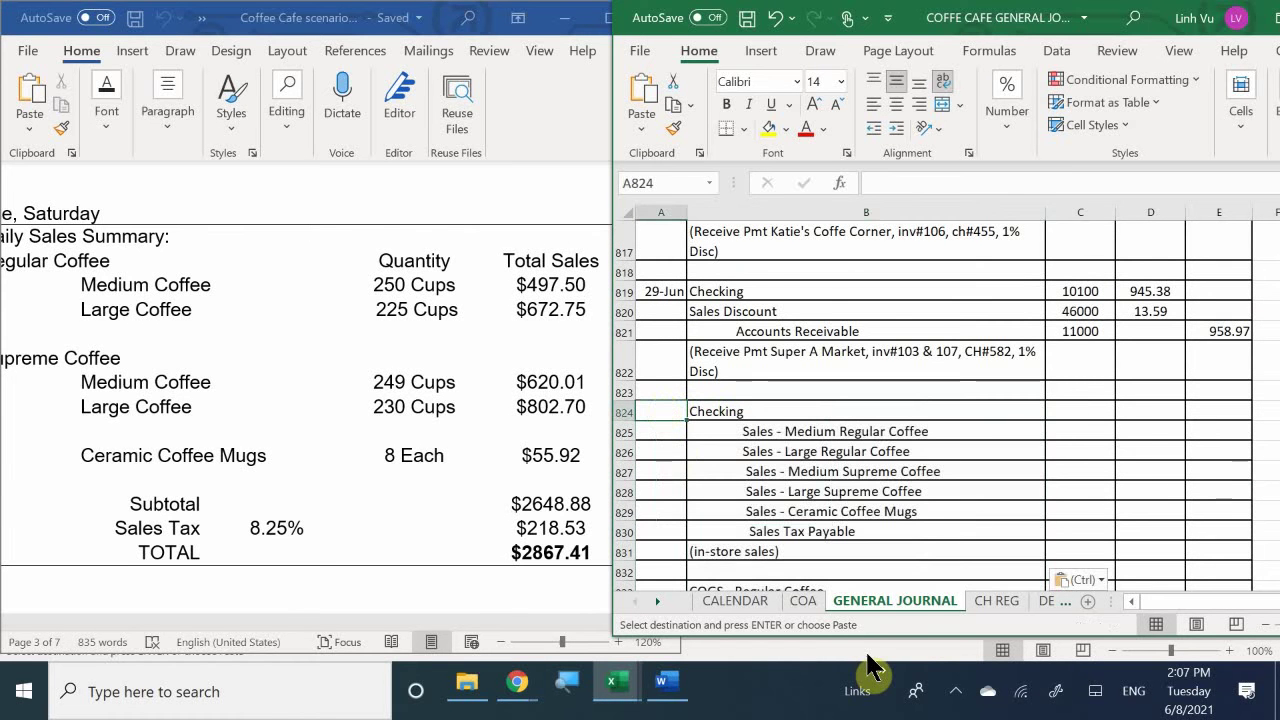
{"action": "type", "text": "6/2"}
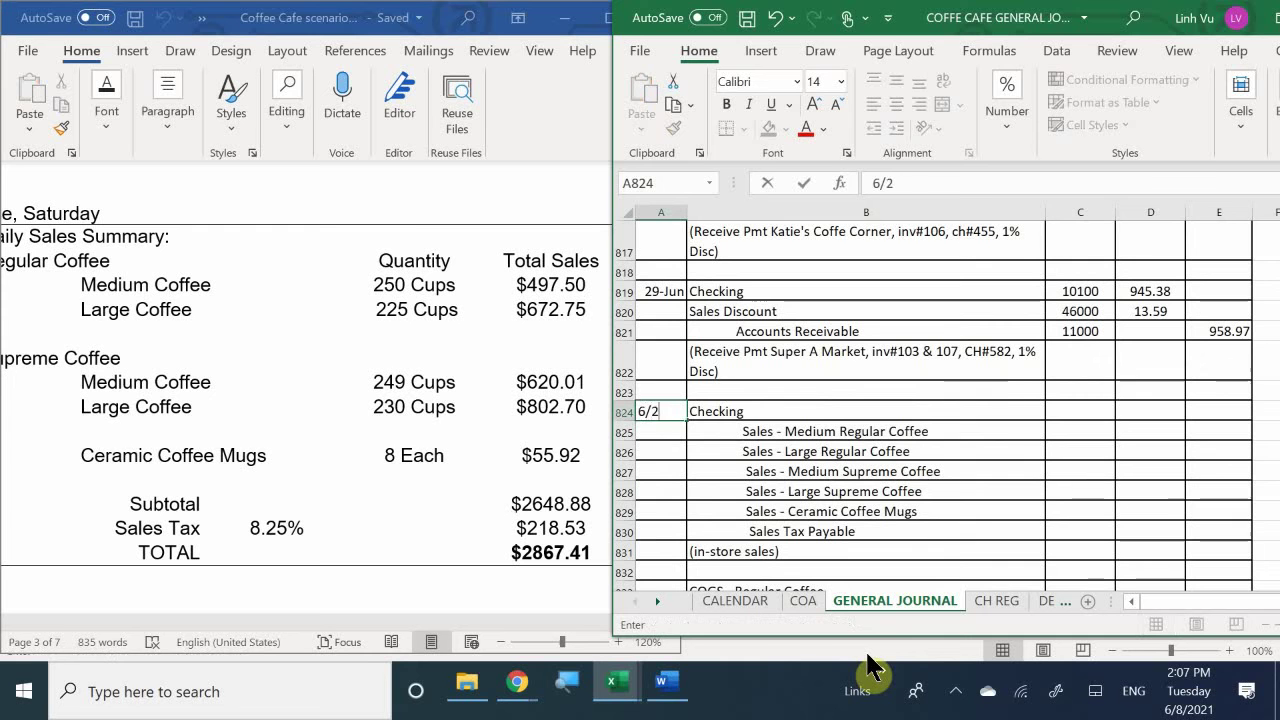
{"action": "type", "text": "9"}
{"action": "key", "text": "Return"}
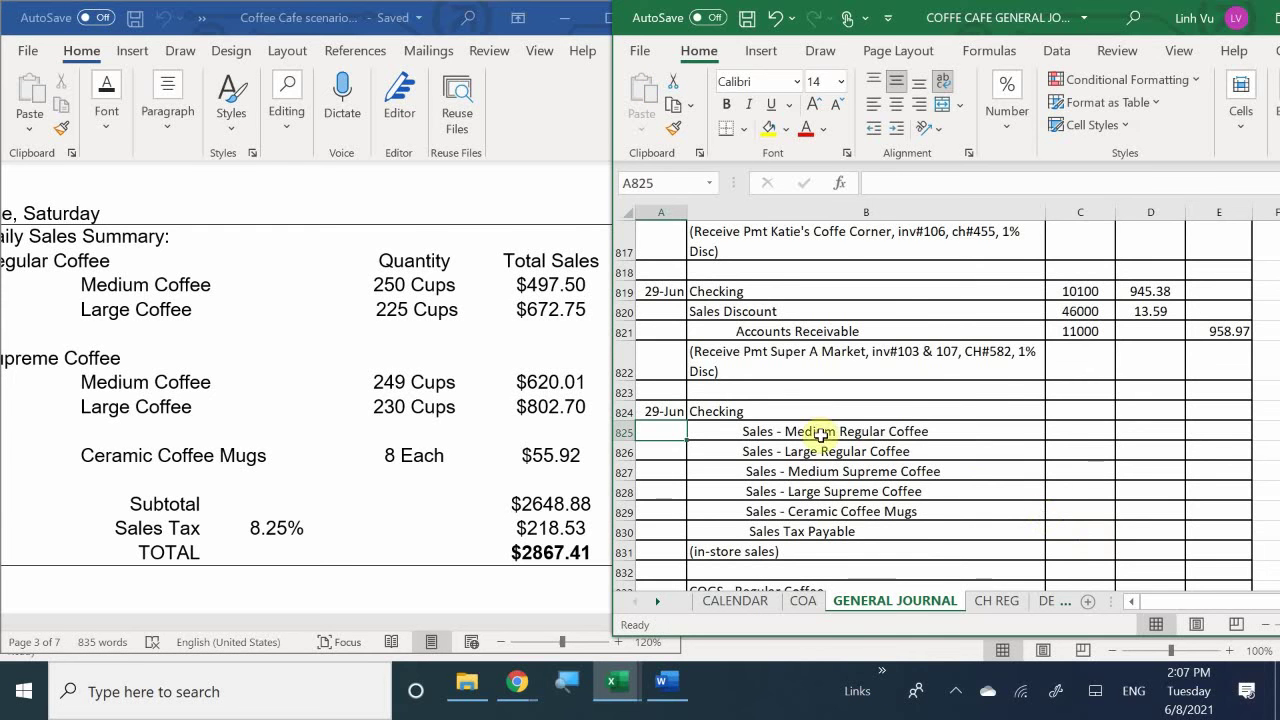
{"action": "scroll", "coordinate": [820, 432], "scroll_direction": "down", "scroll_amount": 3}
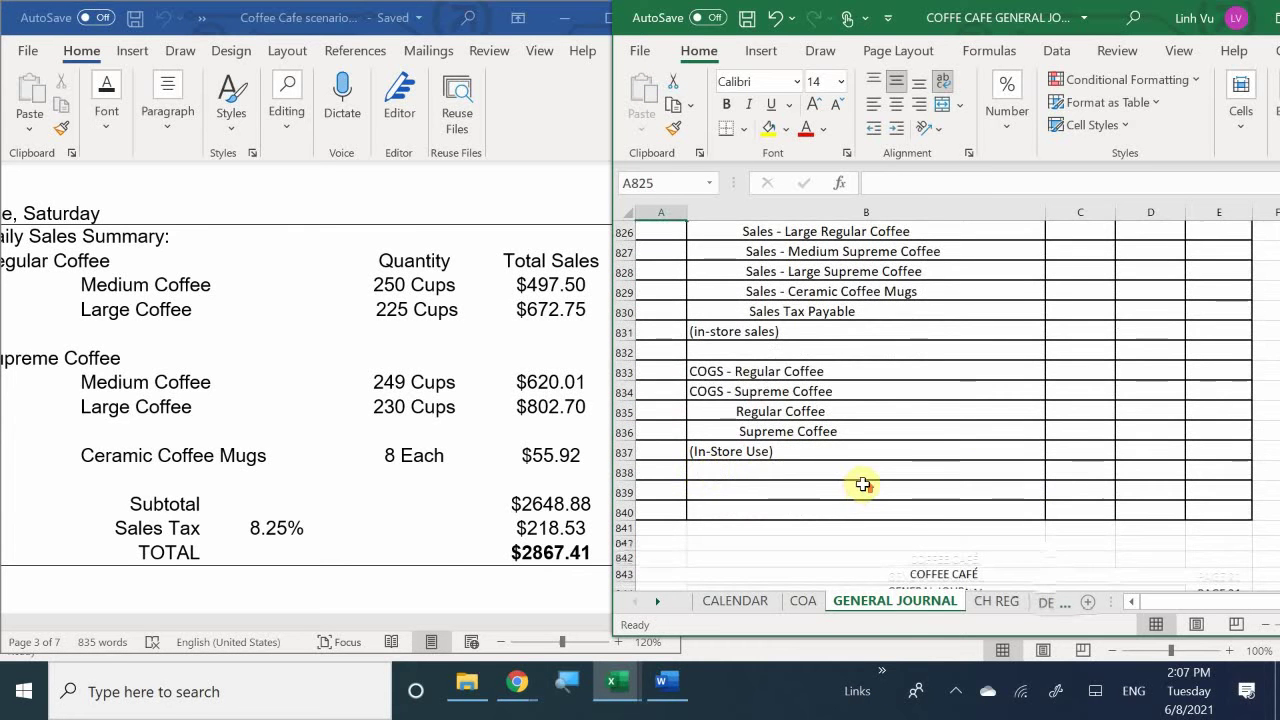
{"action": "scroll", "coordinate": [860, 482], "scroll_direction": "up", "scroll_amount": 3}
{"action": "scroll", "coordinate": [930, 468], "scroll_direction": "down", "scroll_amount": 3}
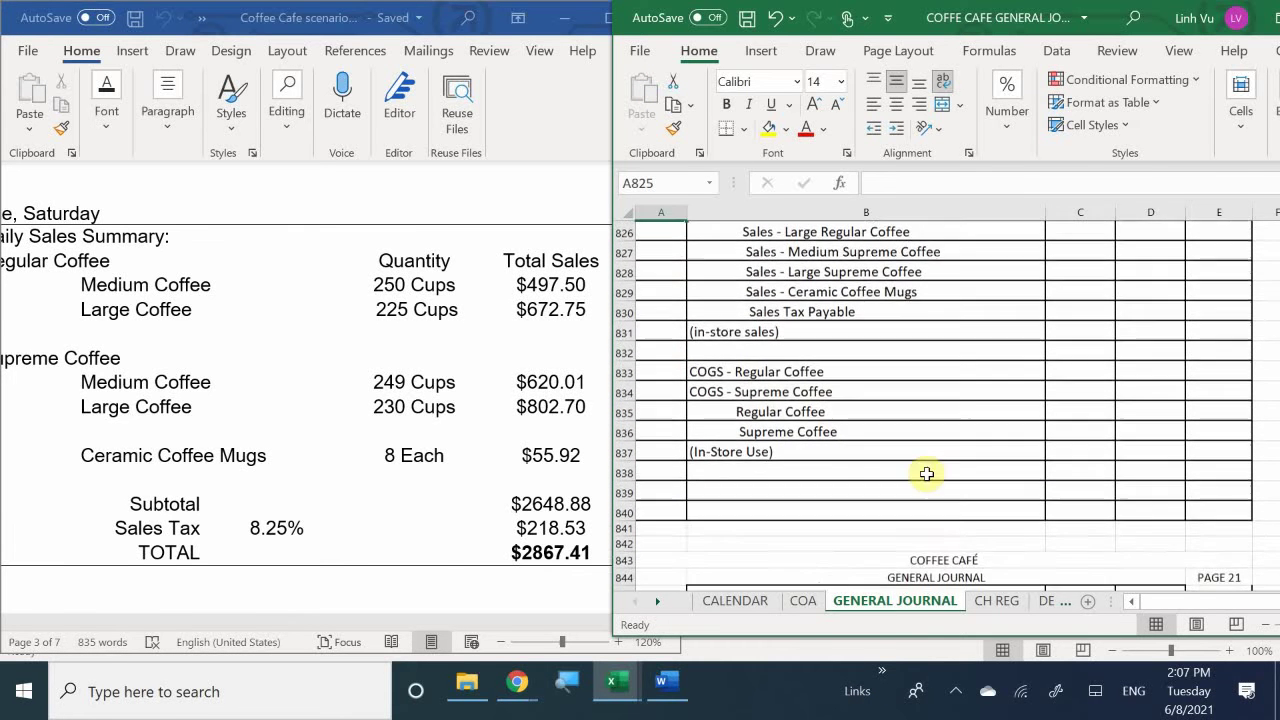
{"action": "left_click", "coordinate": [671, 371]}
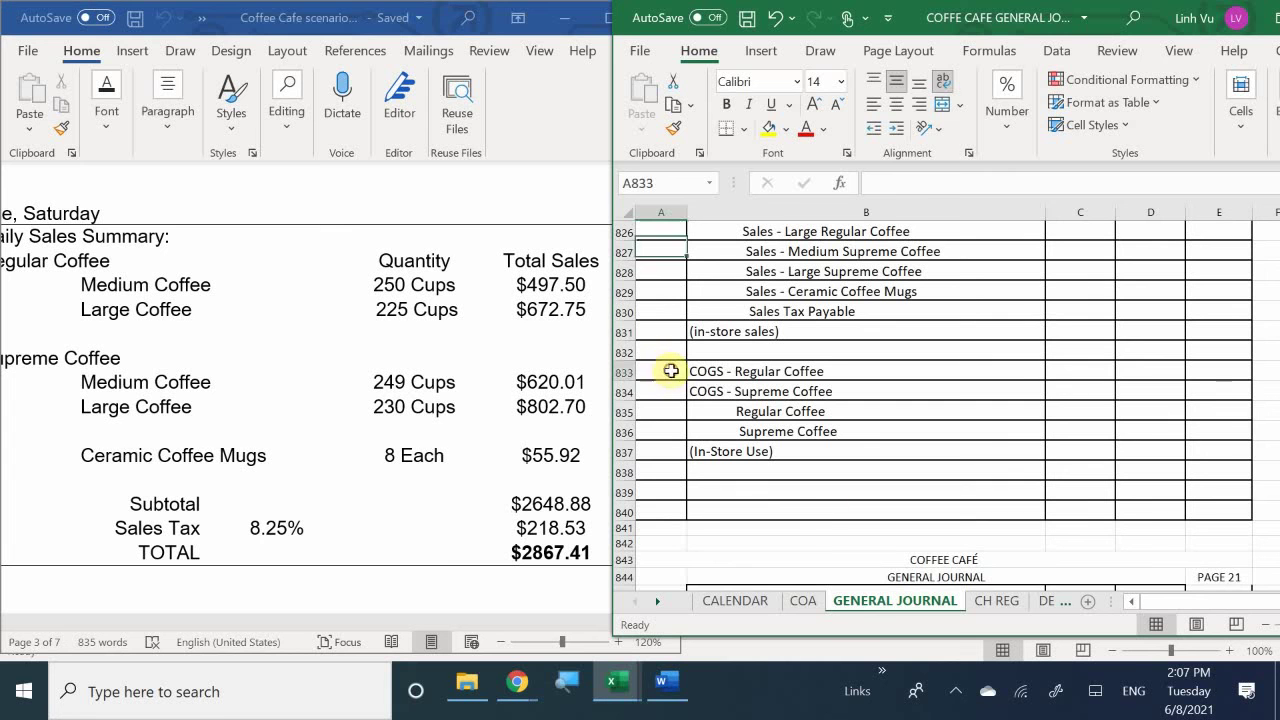
{"action": "type", "text": "6/"}
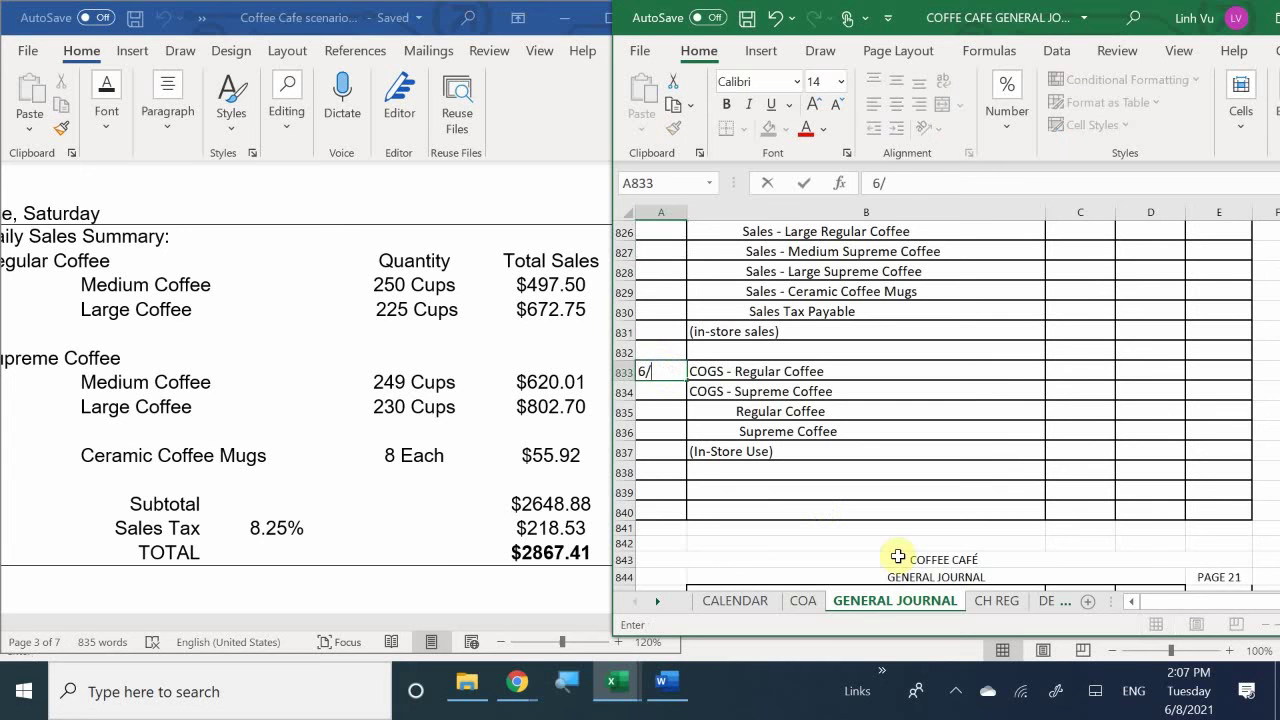
{"action": "type", "text": "29"}
{"action": "key", "text": "Return"}
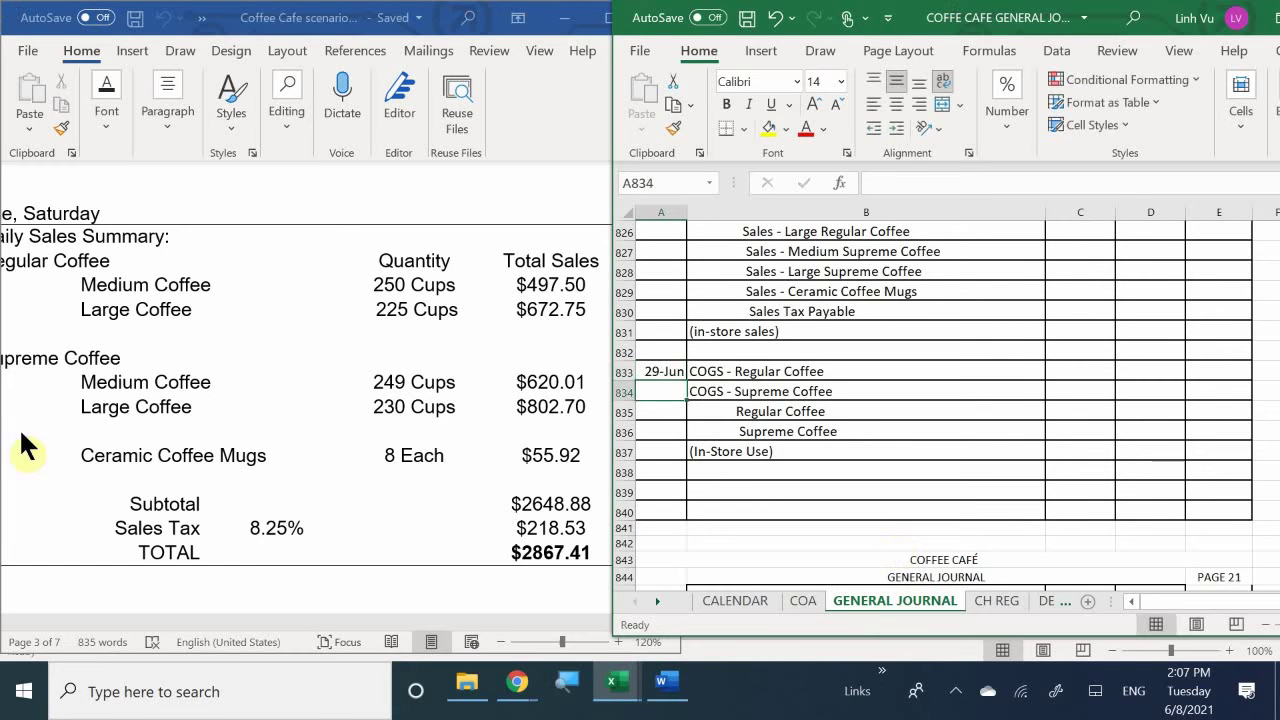
Copy the PR account numbers of the 28-Jun sales and COGS entries, C726:C738, to the 29-Jun entries starting at C824.
{"action": "left_click", "coordinate": [919, 463]}
{"action": "scroll", "coordinate": [919, 465], "scroll_direction": "up", "scroll_amount": 18}
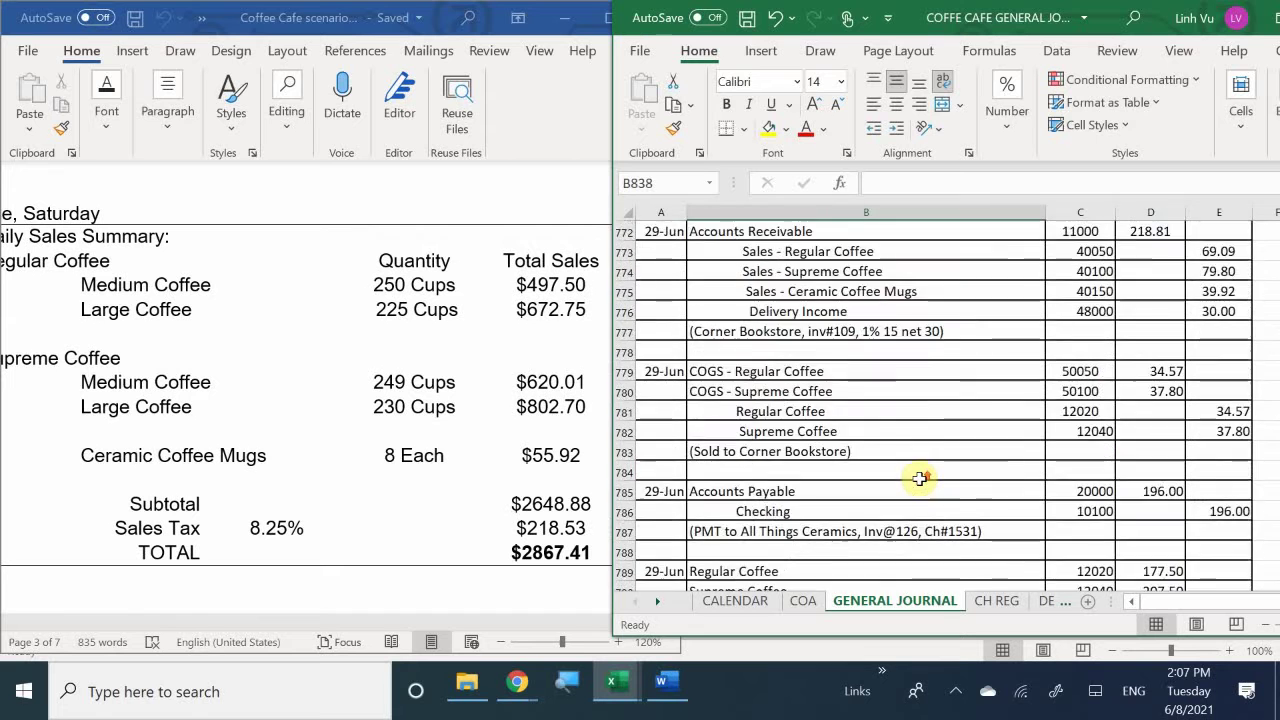
{"action": "scroll", "coordinate": [919, 478], "scroll_direction": "up", "scroll_amount": 10}
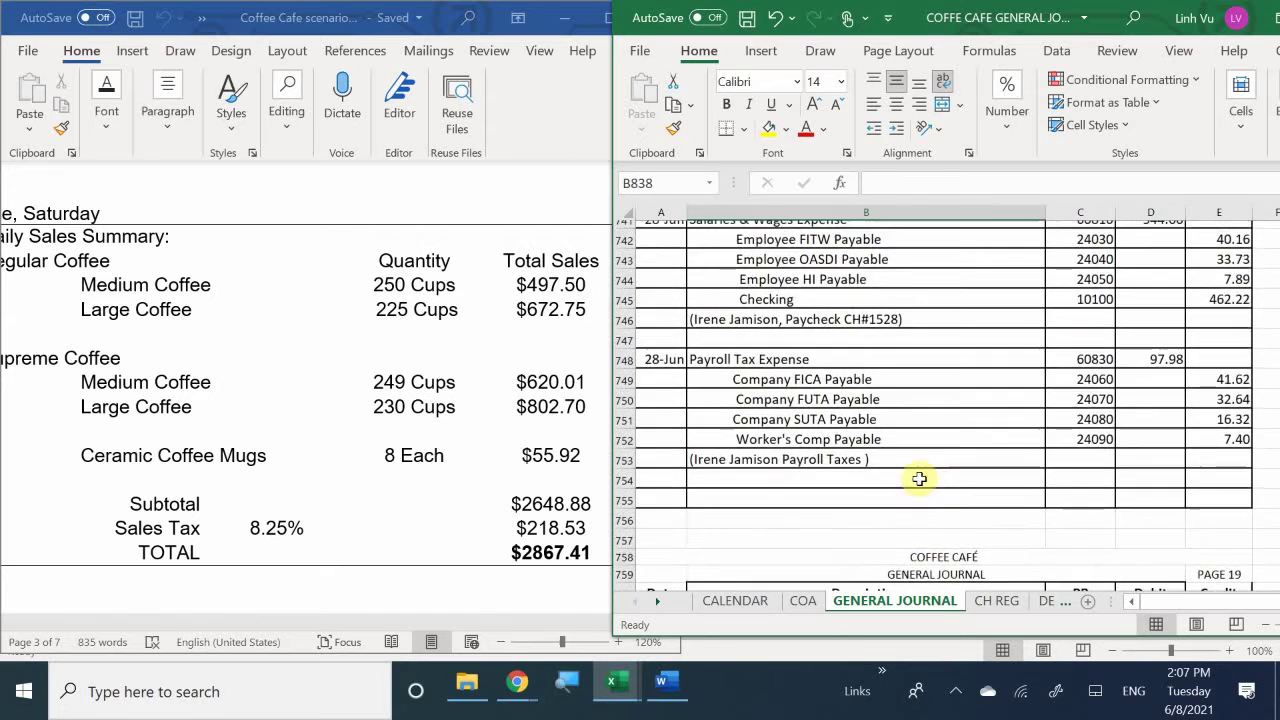
{"action": "scroll", "coordinate": [919, 479], "scroll_direction": "up", "scroll_amount": 5}
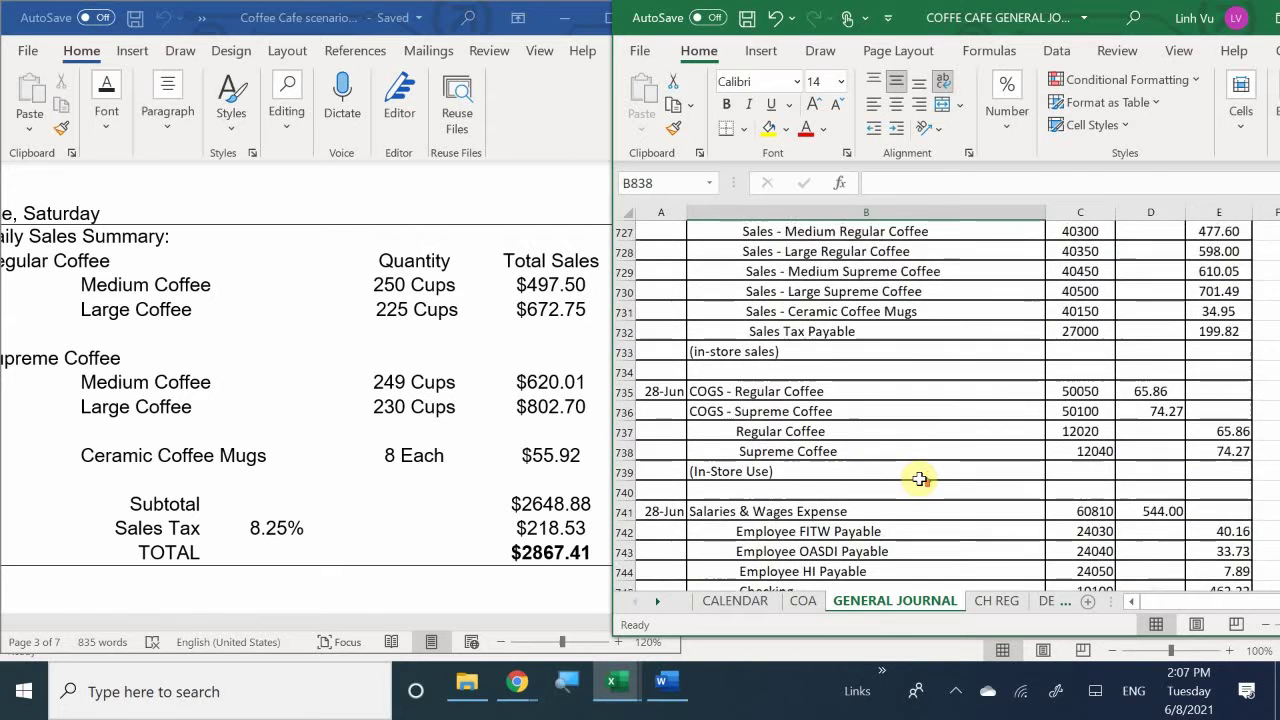
{"action": "scroll", "coordinate": [919, 479], "scroll_direction": "up", "scroll_amount": 1}
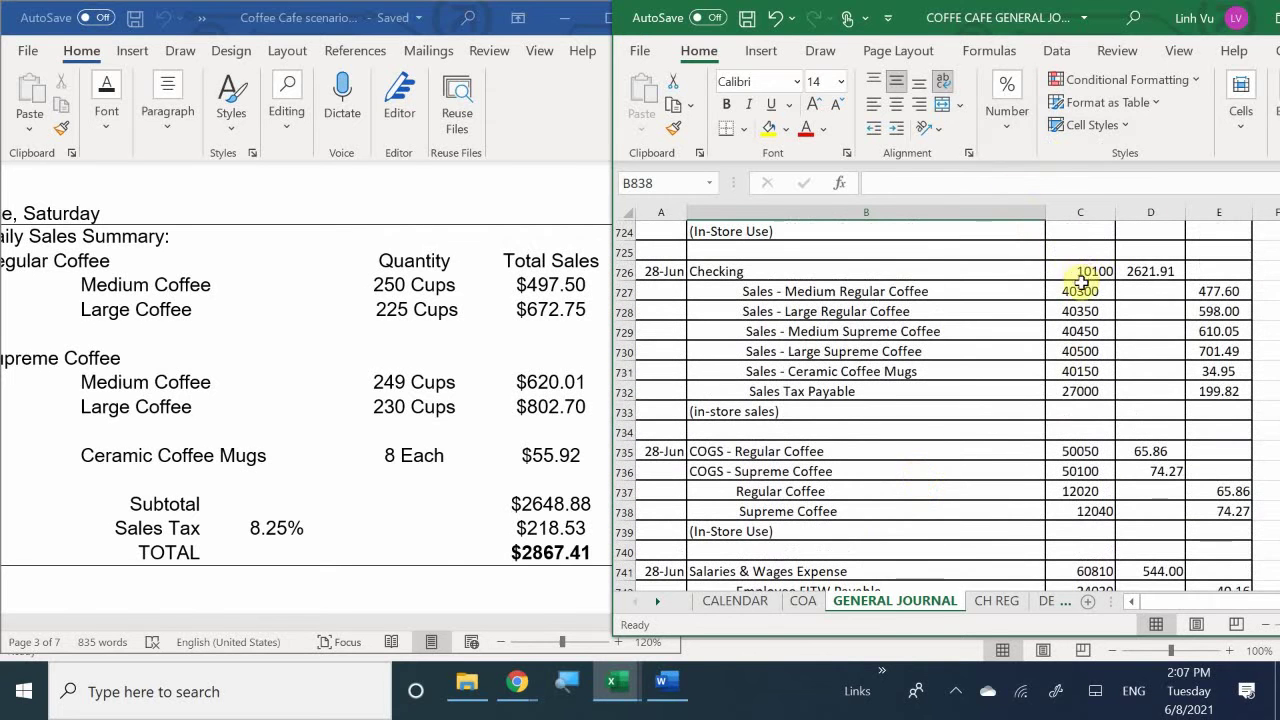
{"action": "left_click_drag", "start_coordinate": [1080, 265], "coordinate": [1075, 505]}
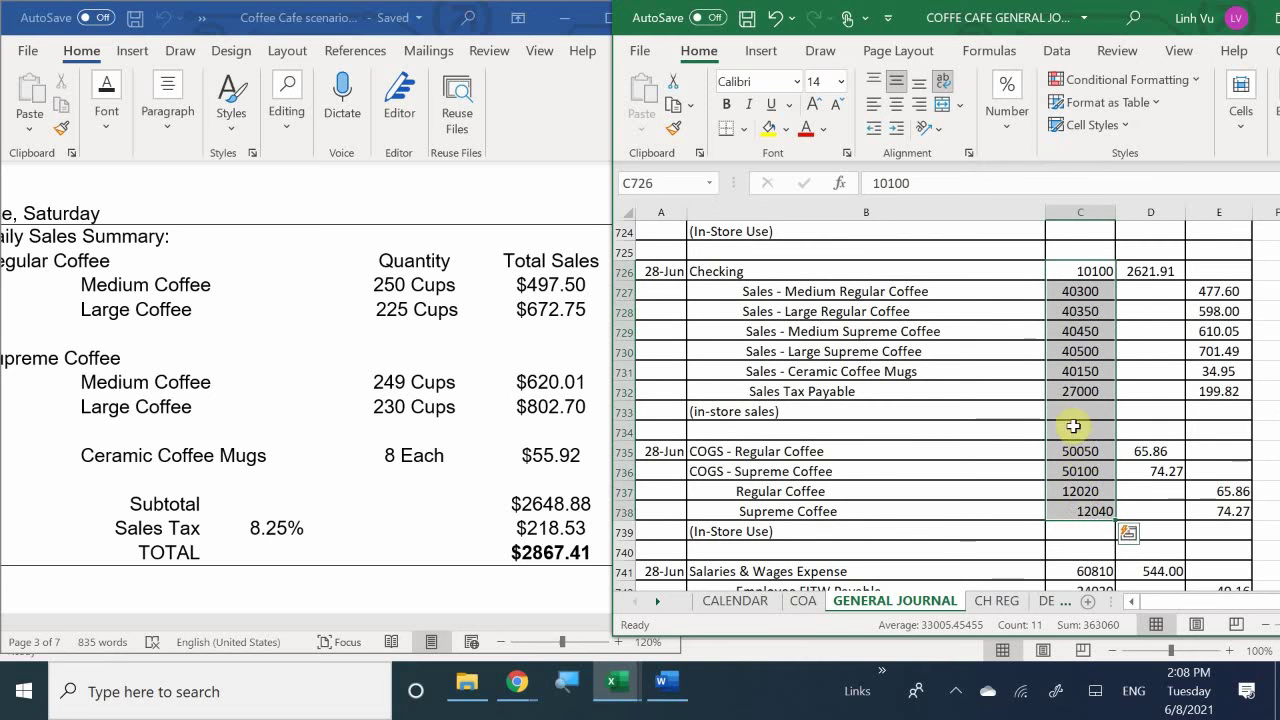
{"action": "key", "text": "ctrl+c"}
{"action": "scroll", "coordinate": [1040, 370], "scroll_direction": "down", "scroll_amount": 14}
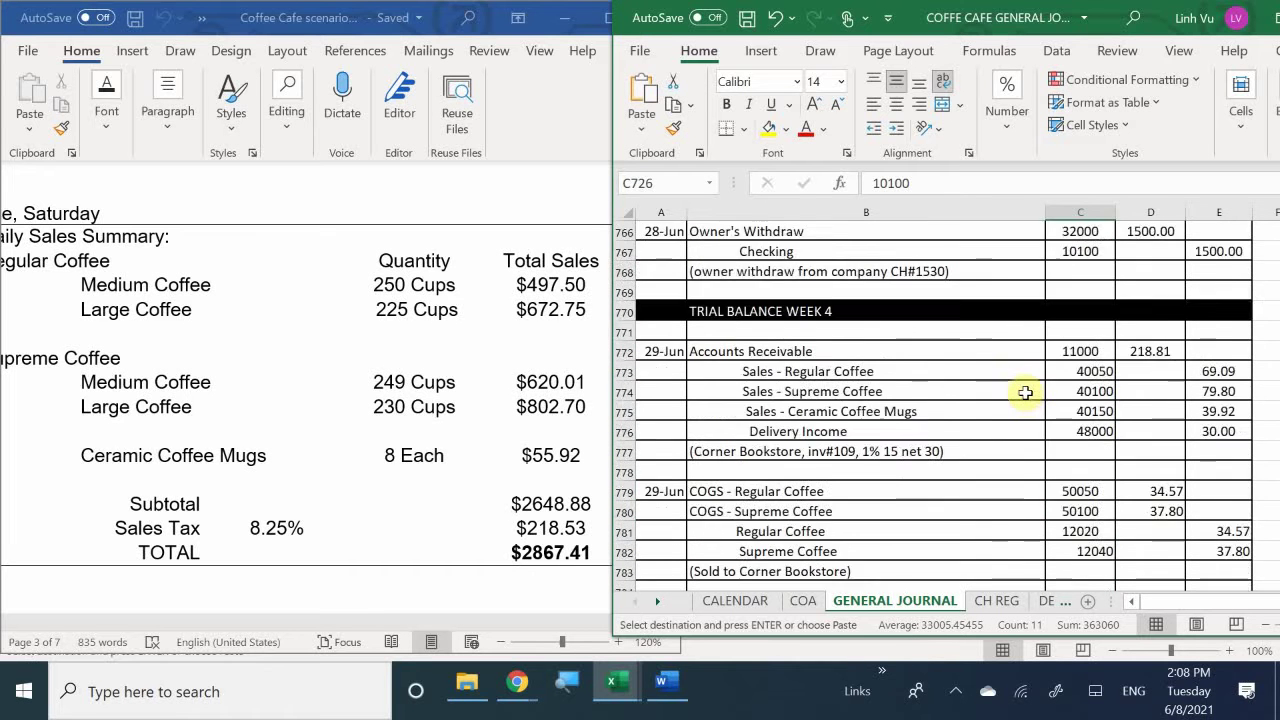
{"action": "scroll", "coordinate": [1025, 393], "scroll_direction": "down", "scroll_amount": 20}
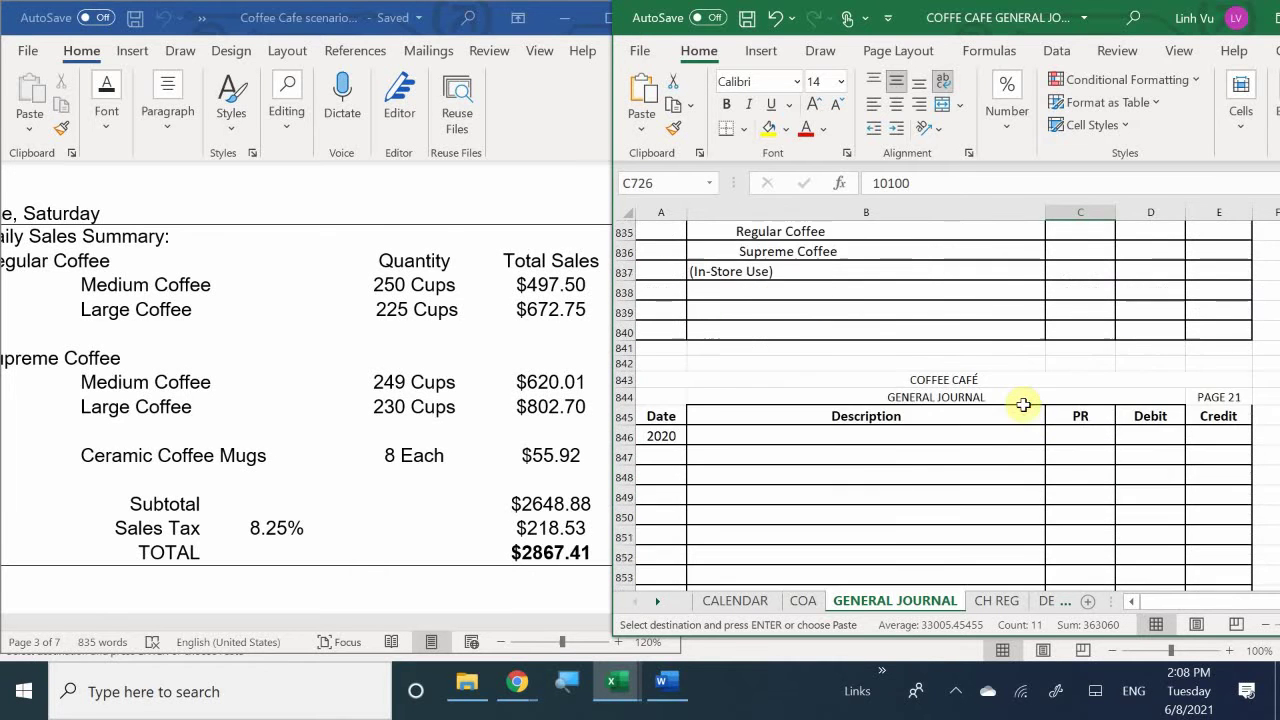
{"action": "scroll", "coordinate": [1024, 404], "scroll_direction": "down", "scroll_amount": 2}
{"action": "scroll", "coordinate": [1024, 408], "scroll_direction": "up", "scroll_amount": 6}
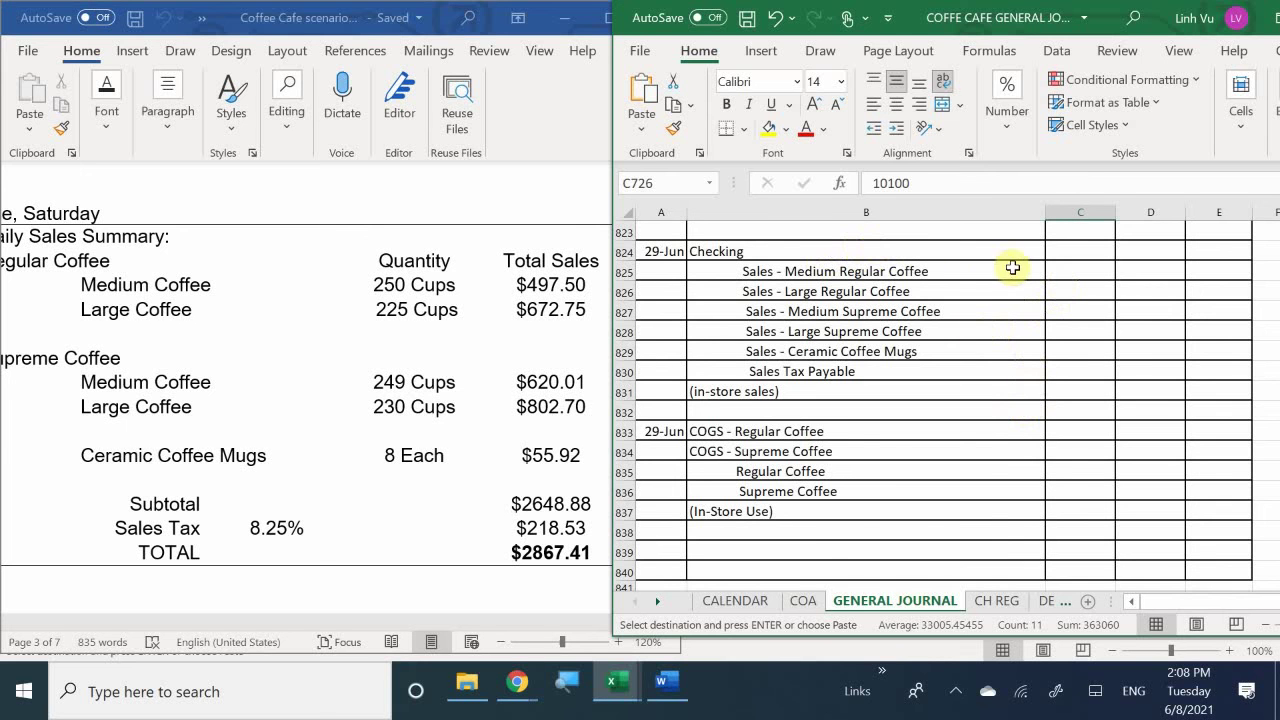
{"action": "left_click", "coordinate": [1073, 255]}
{"action": "key", "text": "ctrl+v"}
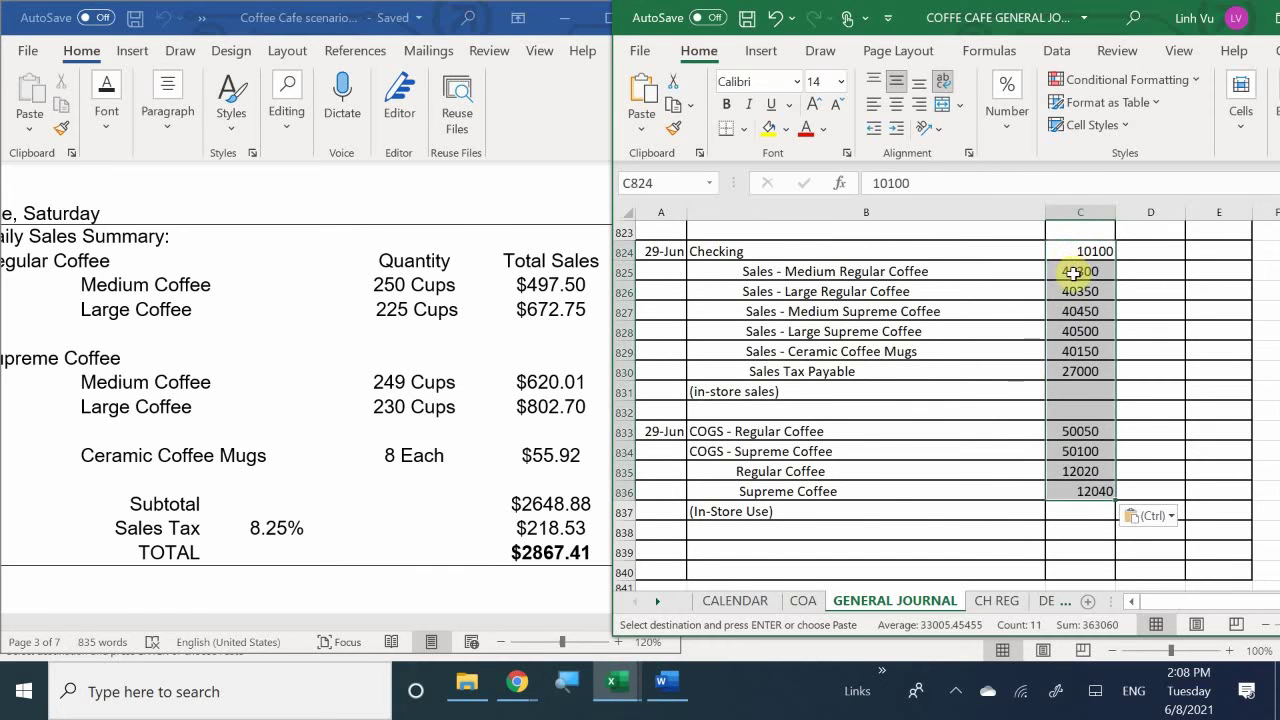
{"action": "left_click", "coordinate": [966, 425]}
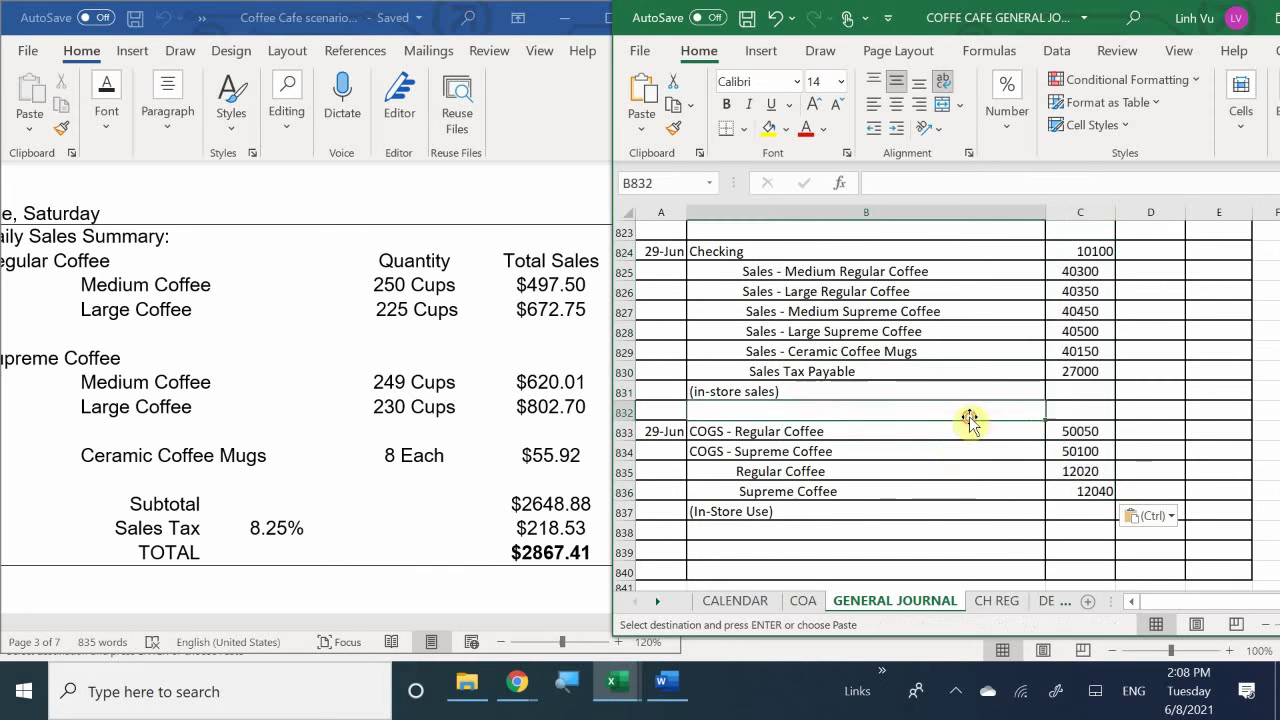
{"action": "left_click", "coordinate": [1036, 510]}
Enter a SUM formula over E825:E831 as the Checking debit in D824.
{"action": "scroll", "coordinate": [1065, 465], "scroll_direction": "up", "scroll_amount": 1}
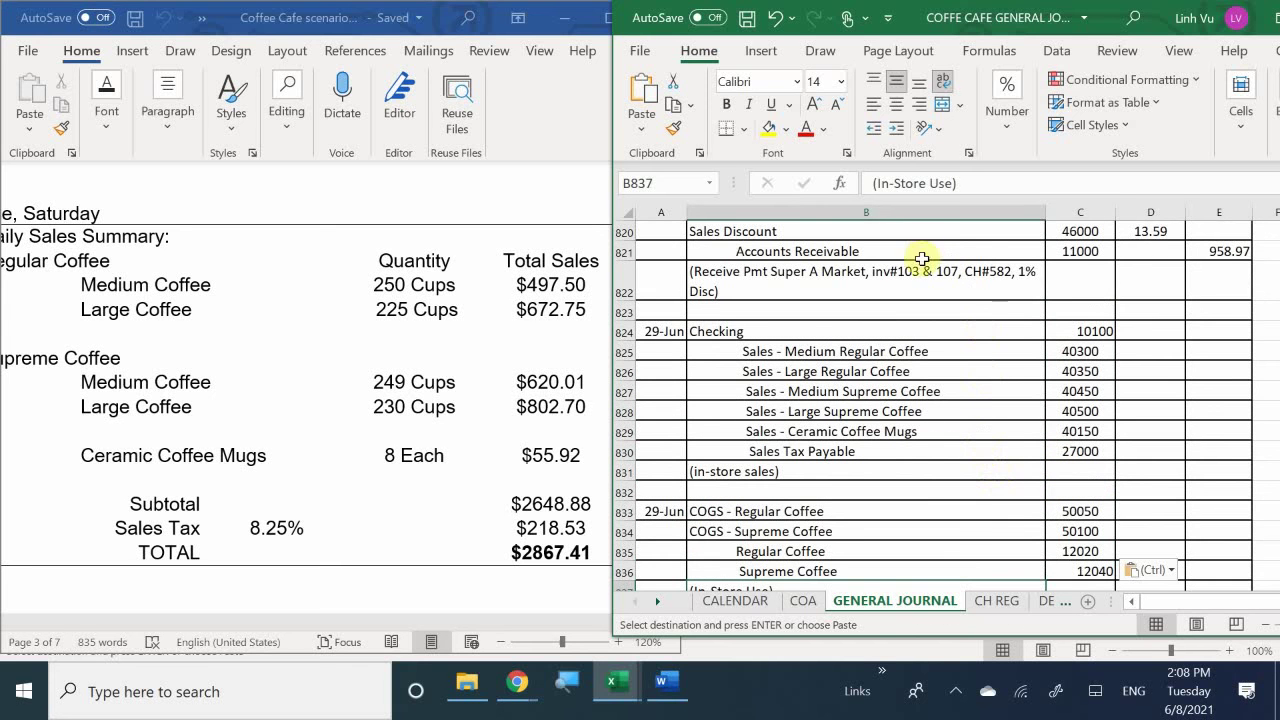
{"action": "left_click", "coordinate": [1129, 333]}
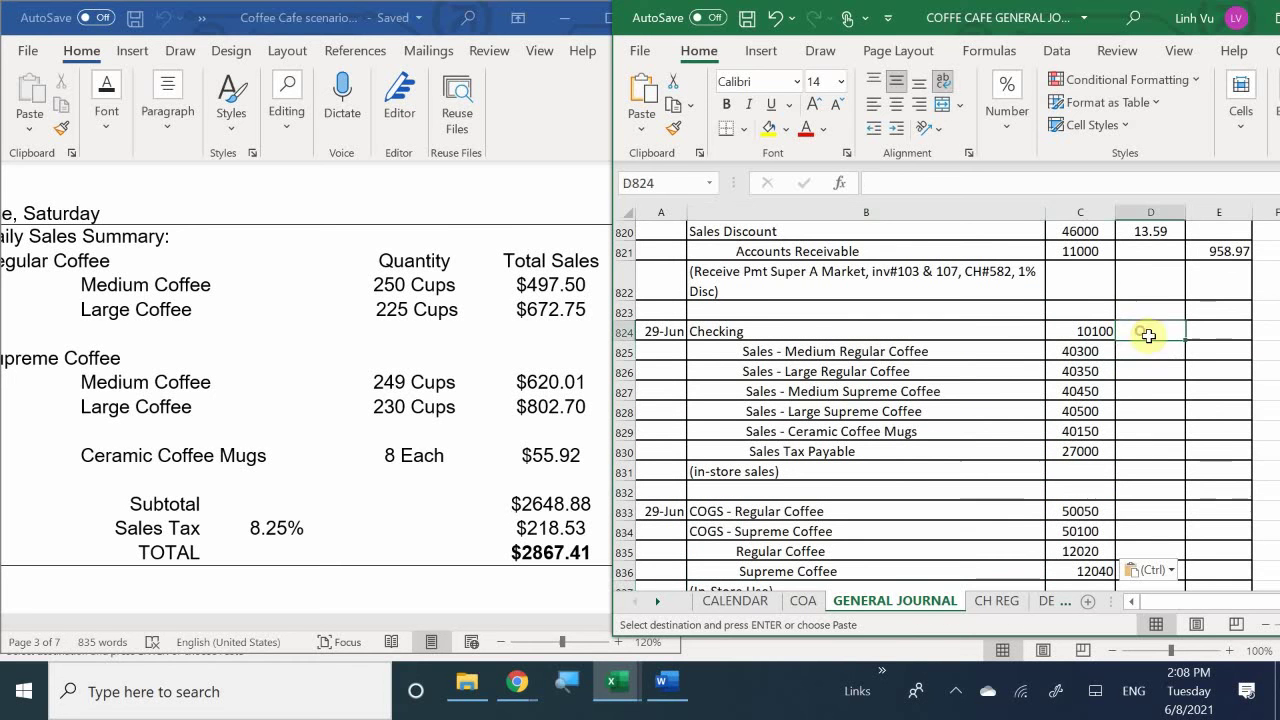
{"action": "type", "text": "=s"}
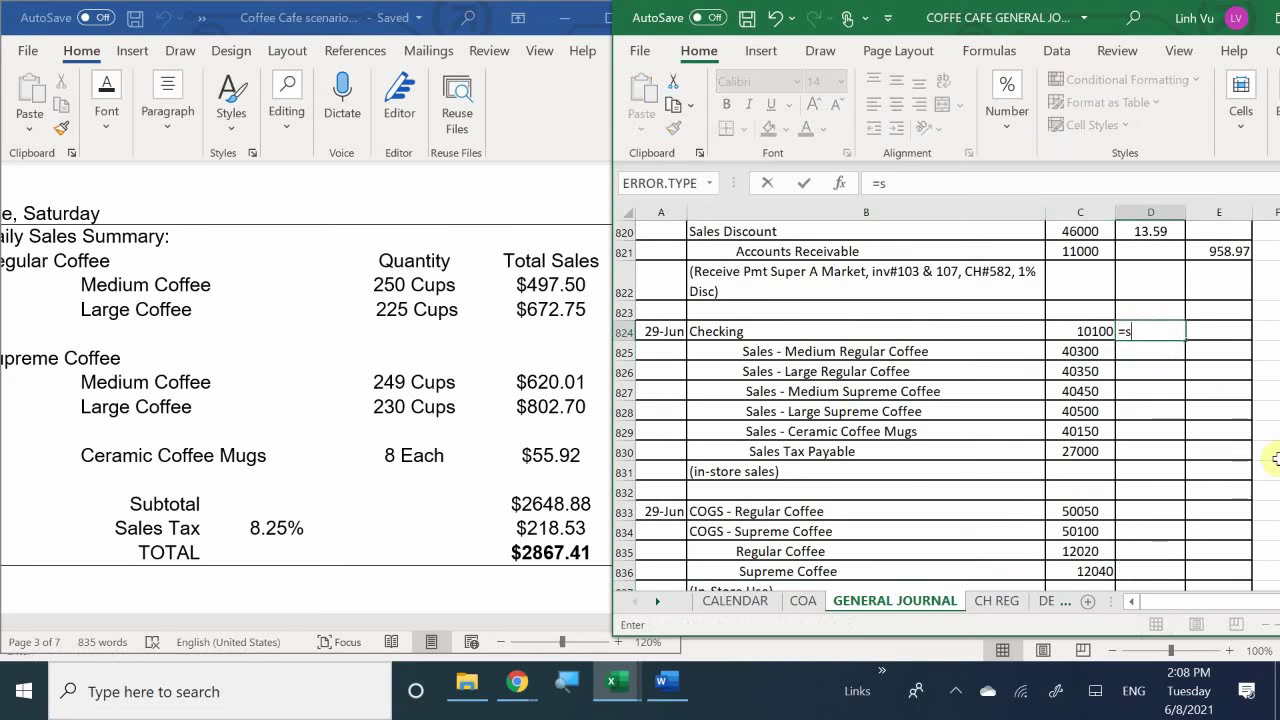
{"action": "type", "text": "um("}
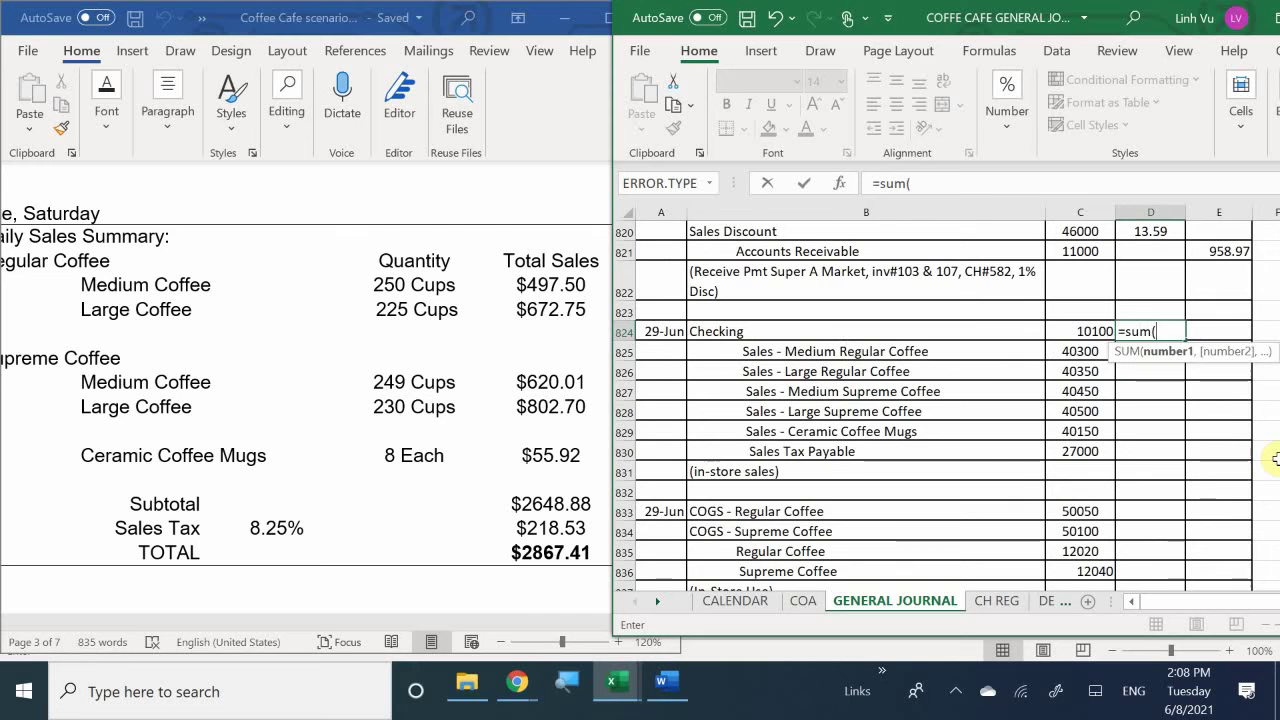
{"action": "key", "text": "Right"}
{"action": "key", "text": "Down"}
{"action": "key", "text": "shift+Down"}
{"action": "key", "text": "shift+Down"}
{"action": "key", "text": "shift+Down"}
{"action": "key", "text": "shift+Down"}
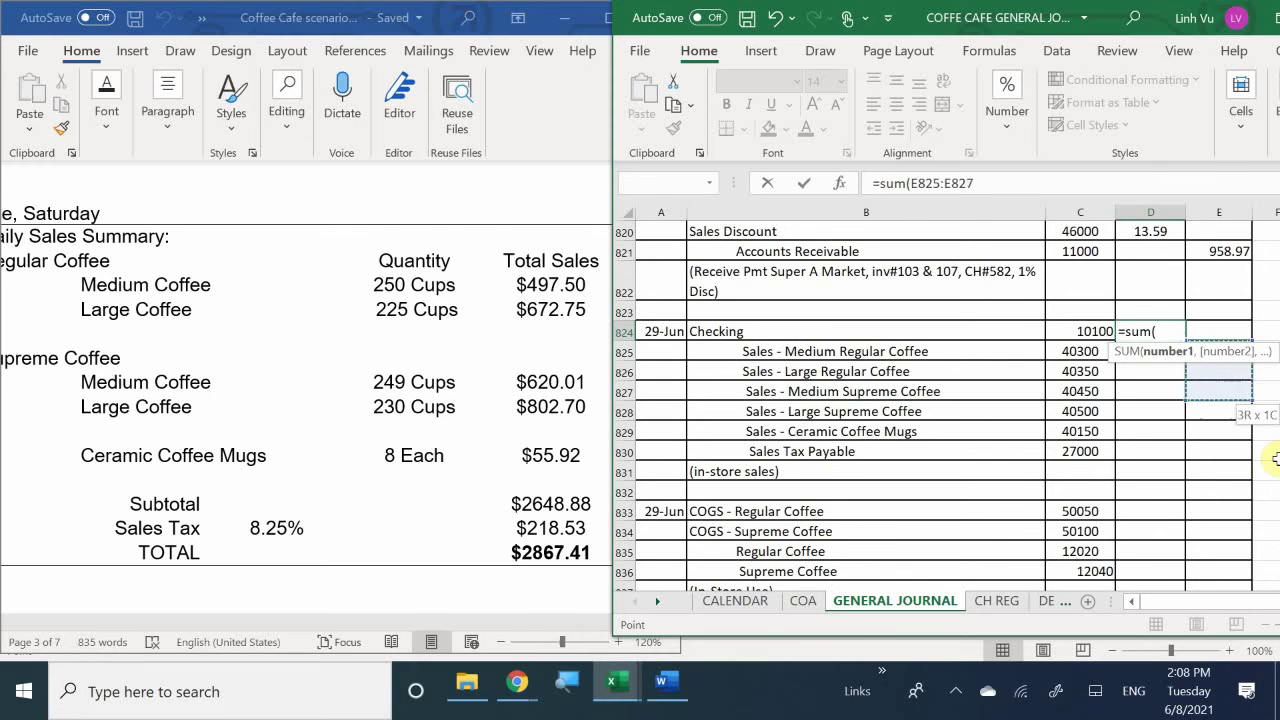
{"action": "key", "text": "shift+Down"}
{"action": "key", "text": "shift+Down"}
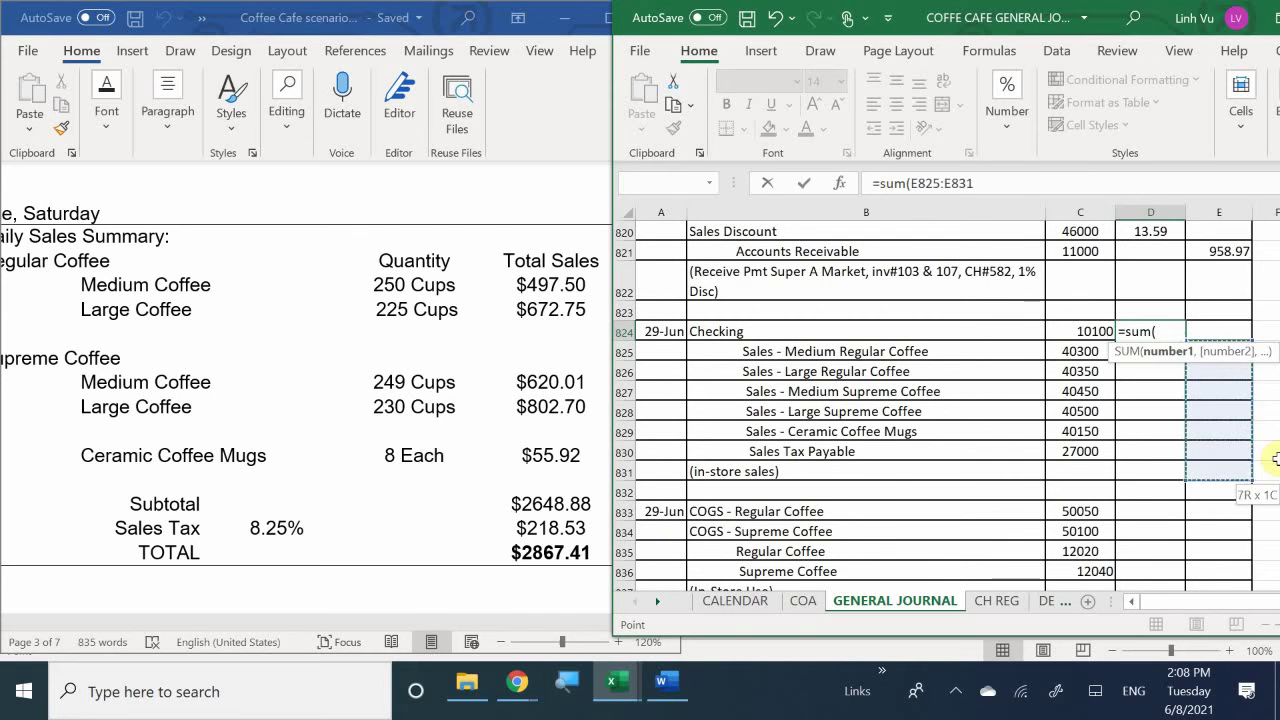
{"action": "key", "text": "Return"}
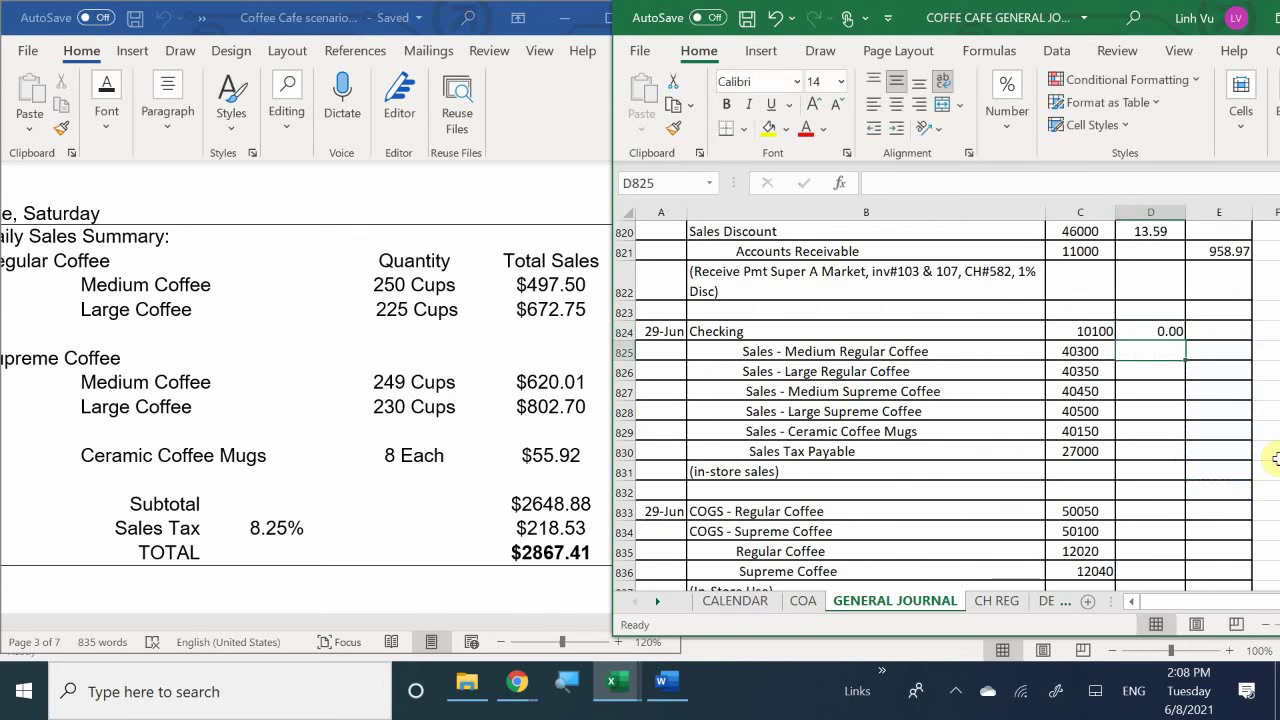
Enter the 29-Jun credits of 497.50 for Medium Regular Coffee sales and 672.75 for Large Regular Coffee sales.
{"action": "left_click", "coordinate": [1219, 348]}
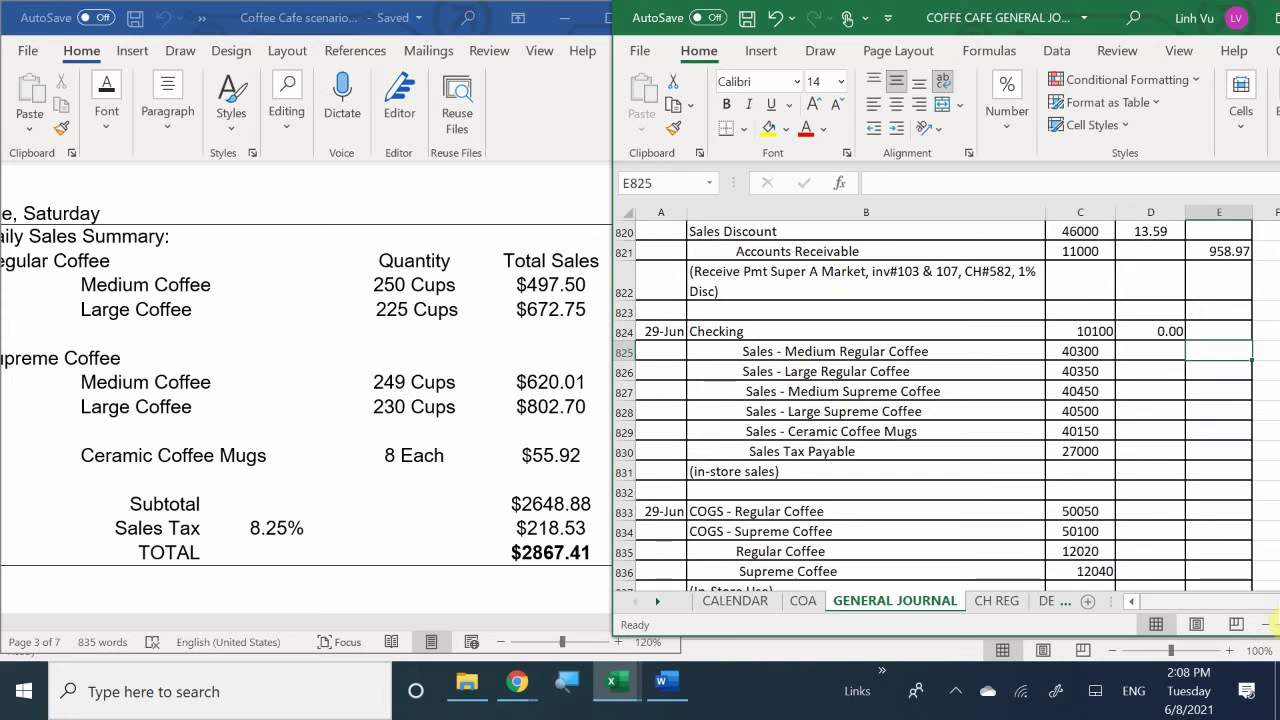
{"action": "type", "text": "497"}
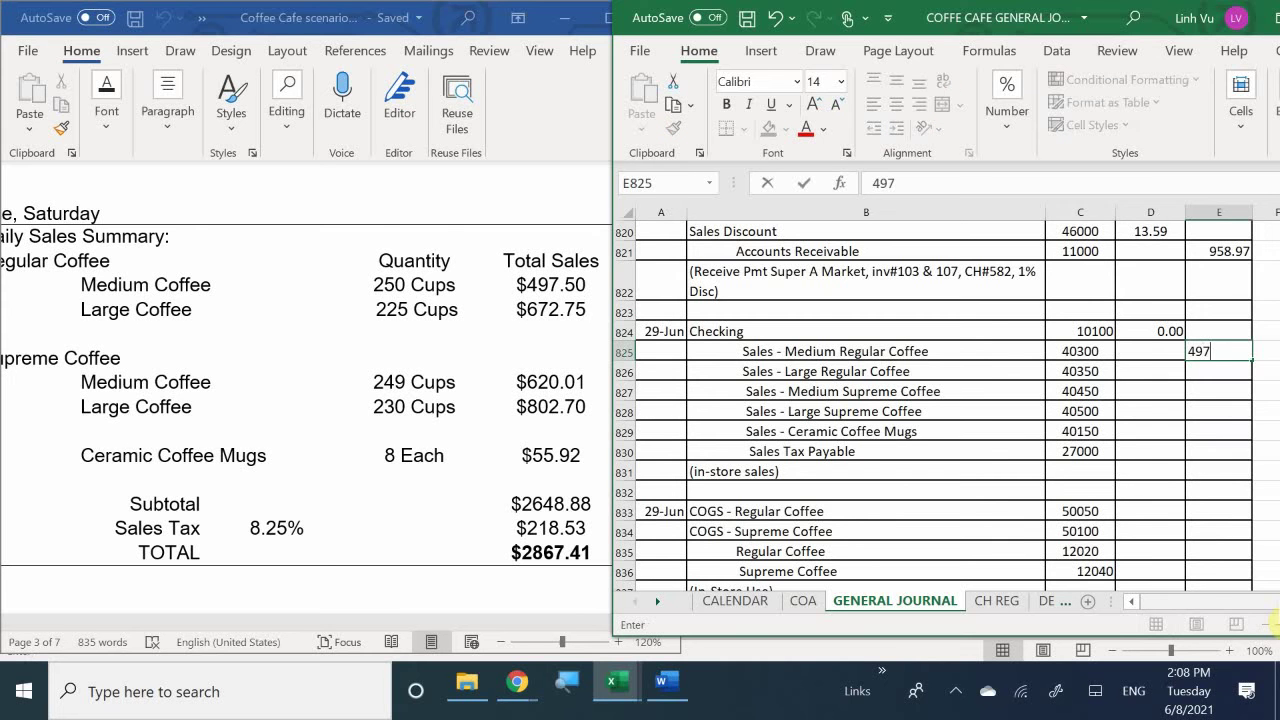
{"action": "type", "text": ".50"}
{"action": "key", "text": "Return"}
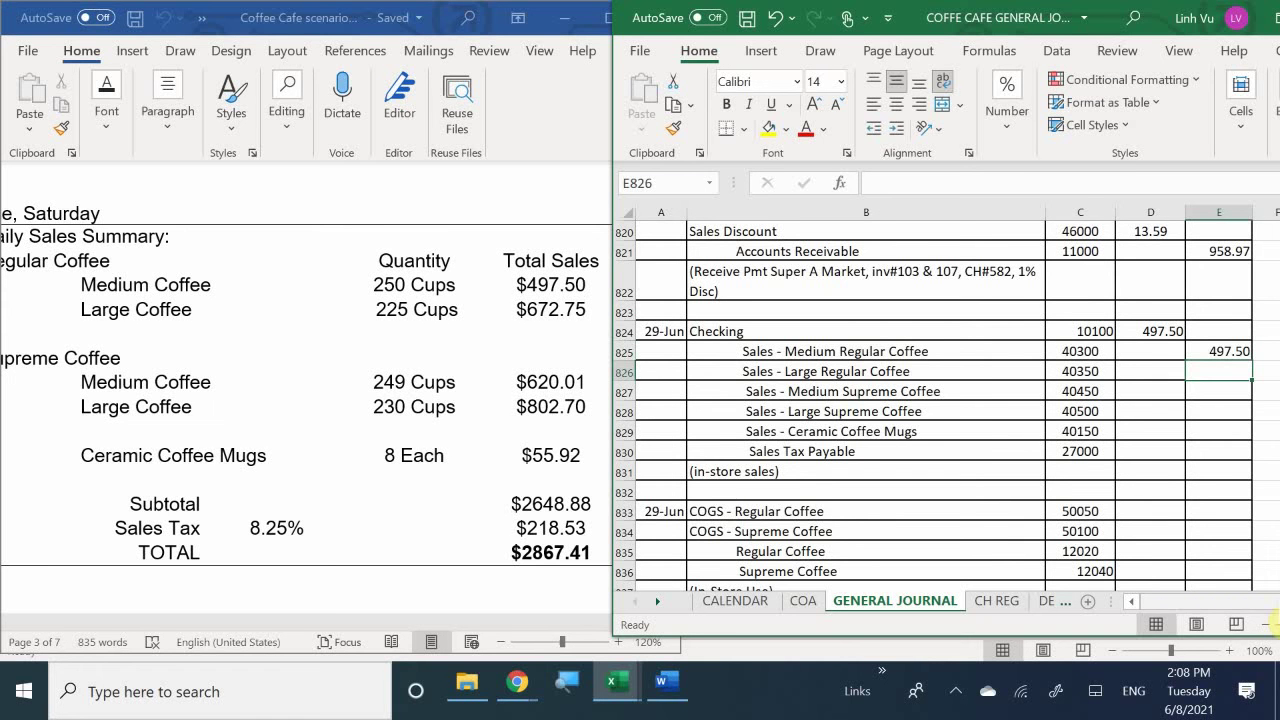
{"action": "type", "text": "67"}
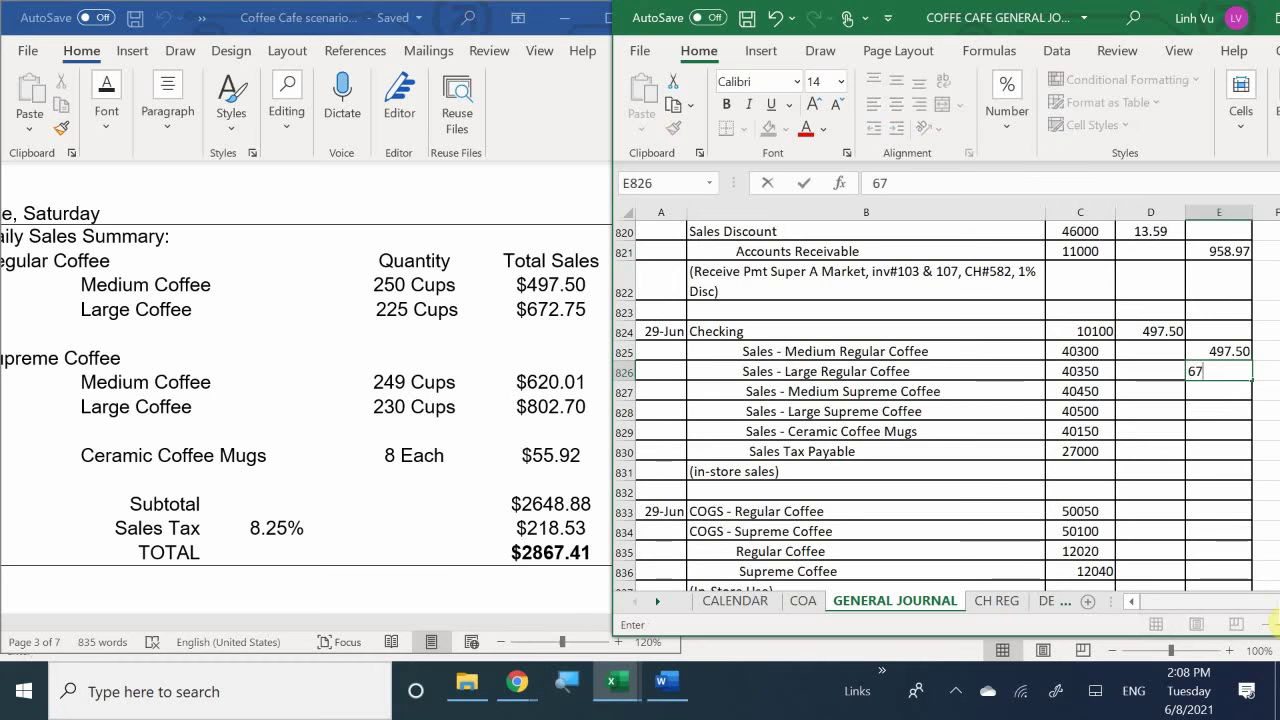
{"action": "type", "text": "2.75"}
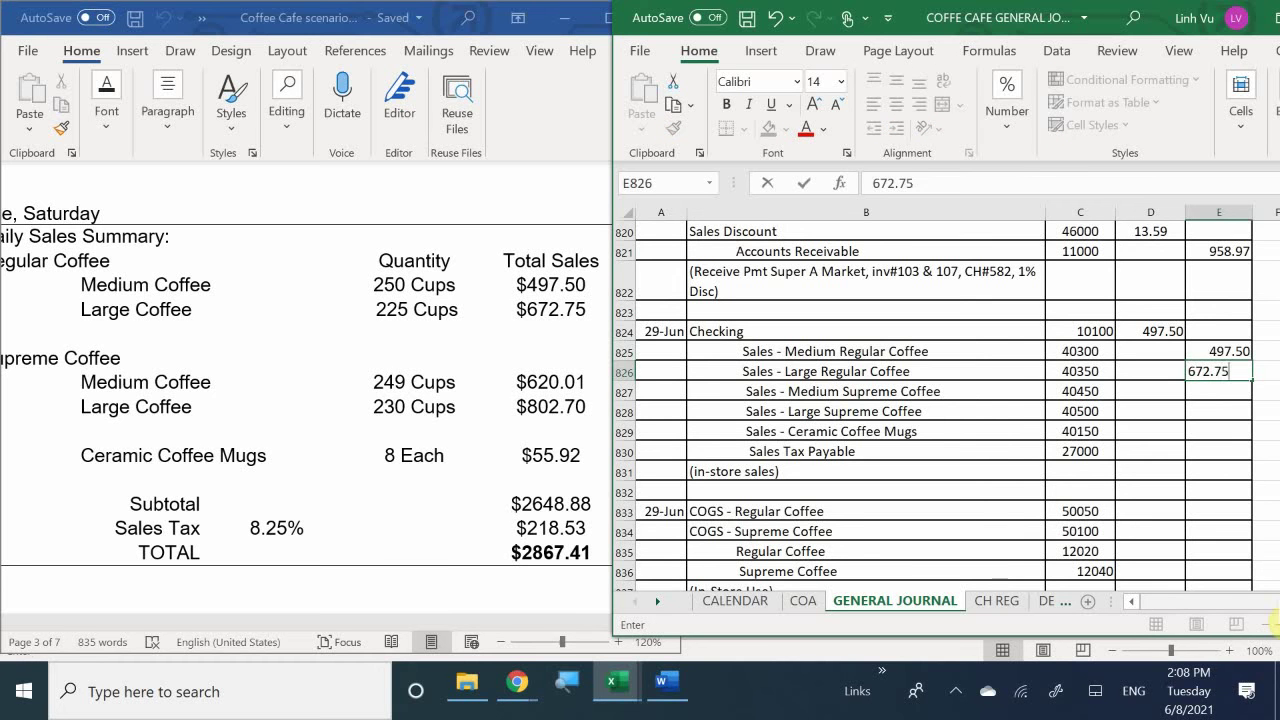
{"action": "key", "text": "Return"}
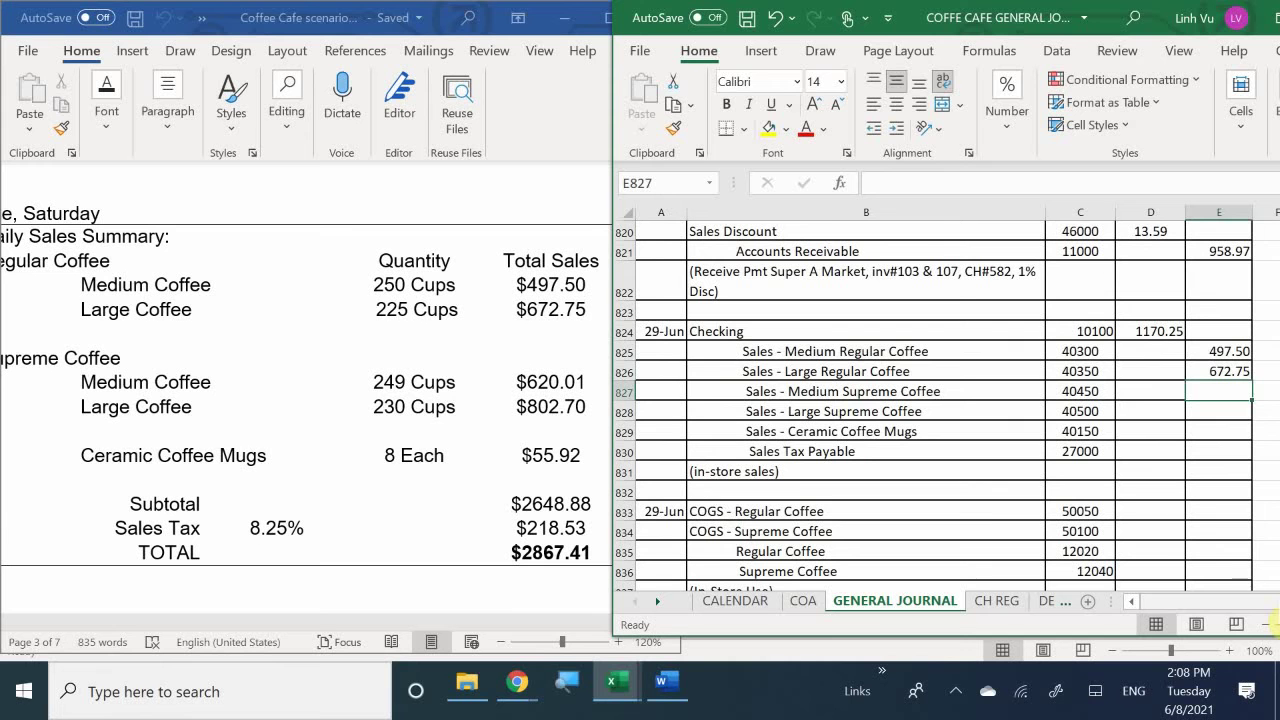
Enter the 29-Jun credits of 620.01 for Medium Supreme Coffee sales and 802.70 for Large Supreme Coffee sales.
{"action": "type", "text": "620"}
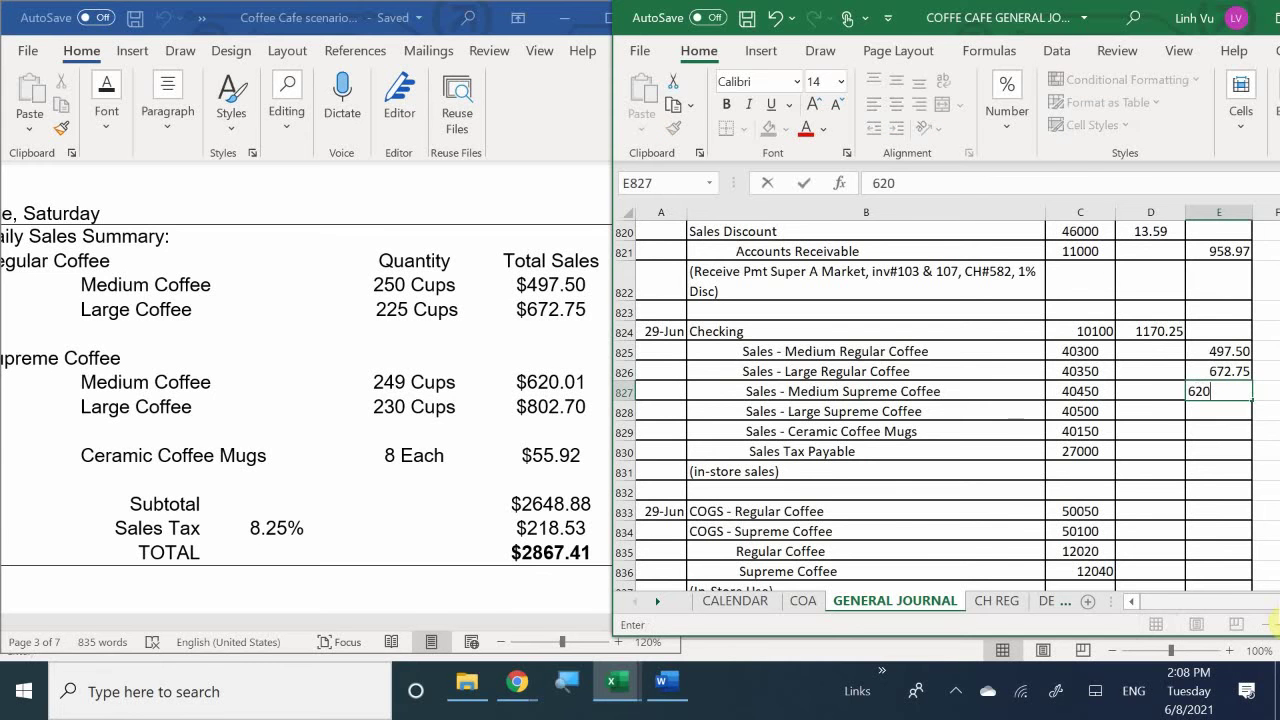
{"action": "type", "text": ".01"}
{"action": "key", "text": "Return"}
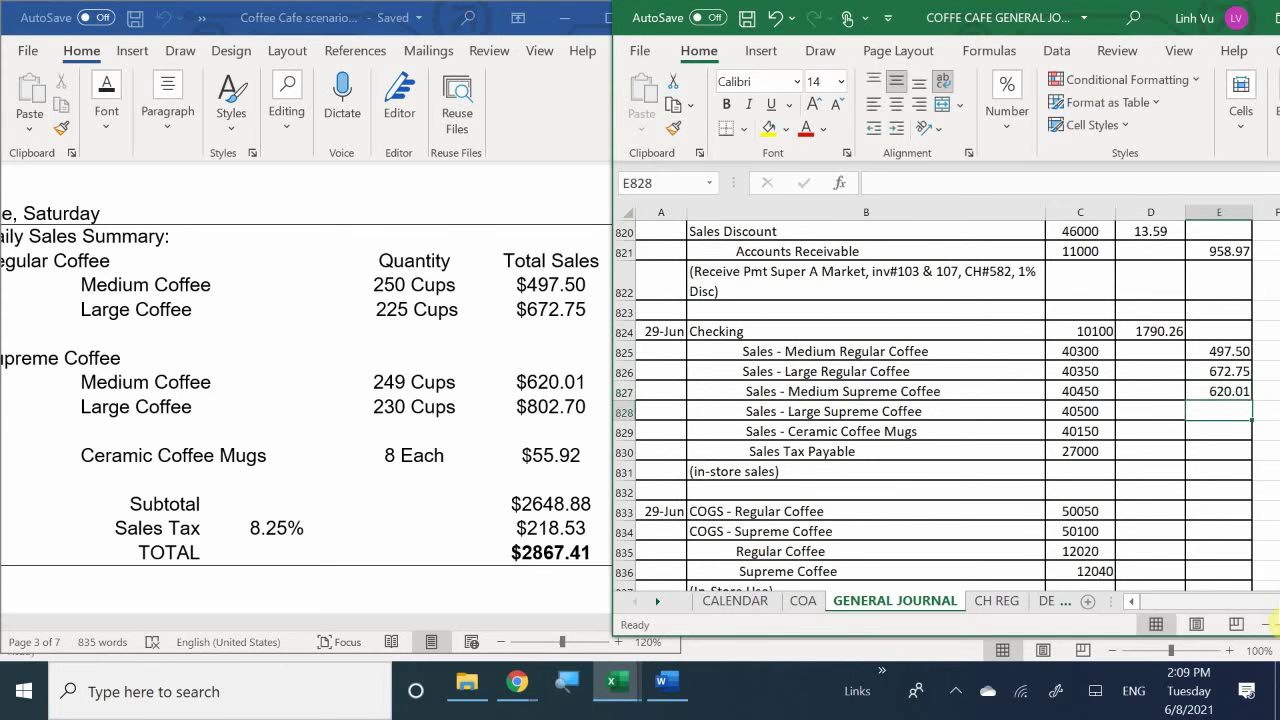
{"action": "type", "text": "802"}
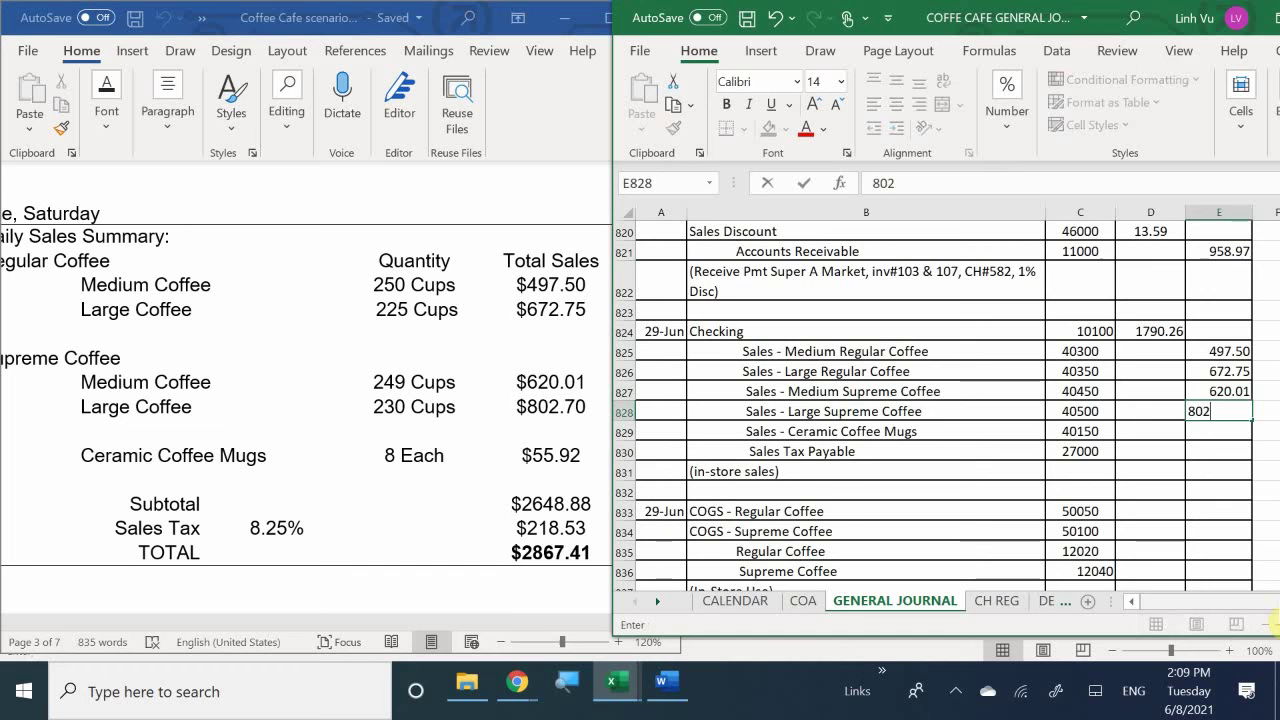
{"action": "type", "text": ".70"}
{"action": "key", "text": "Return"}
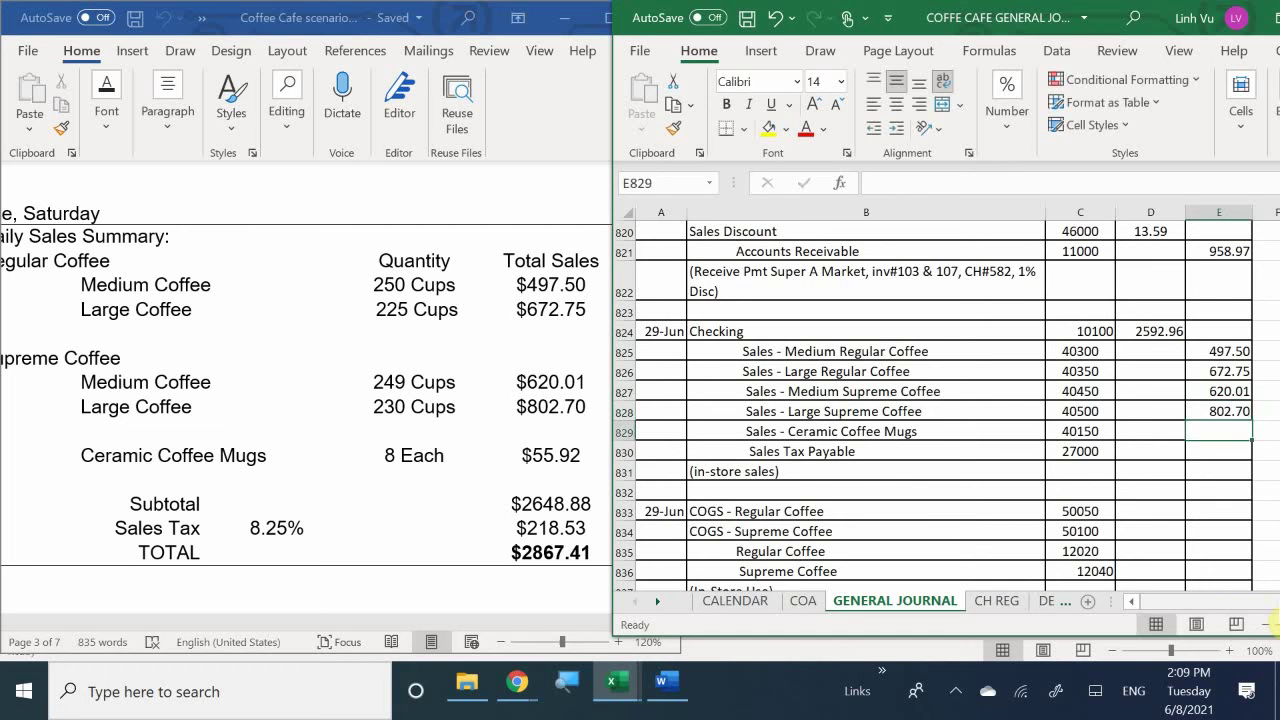
Enter the 29-Jun credits of 55.92 for Ceramic Coffee Mugs sales and 218.53 for Sales Tax Payable.
{"action": "type", "text": "55.9"}
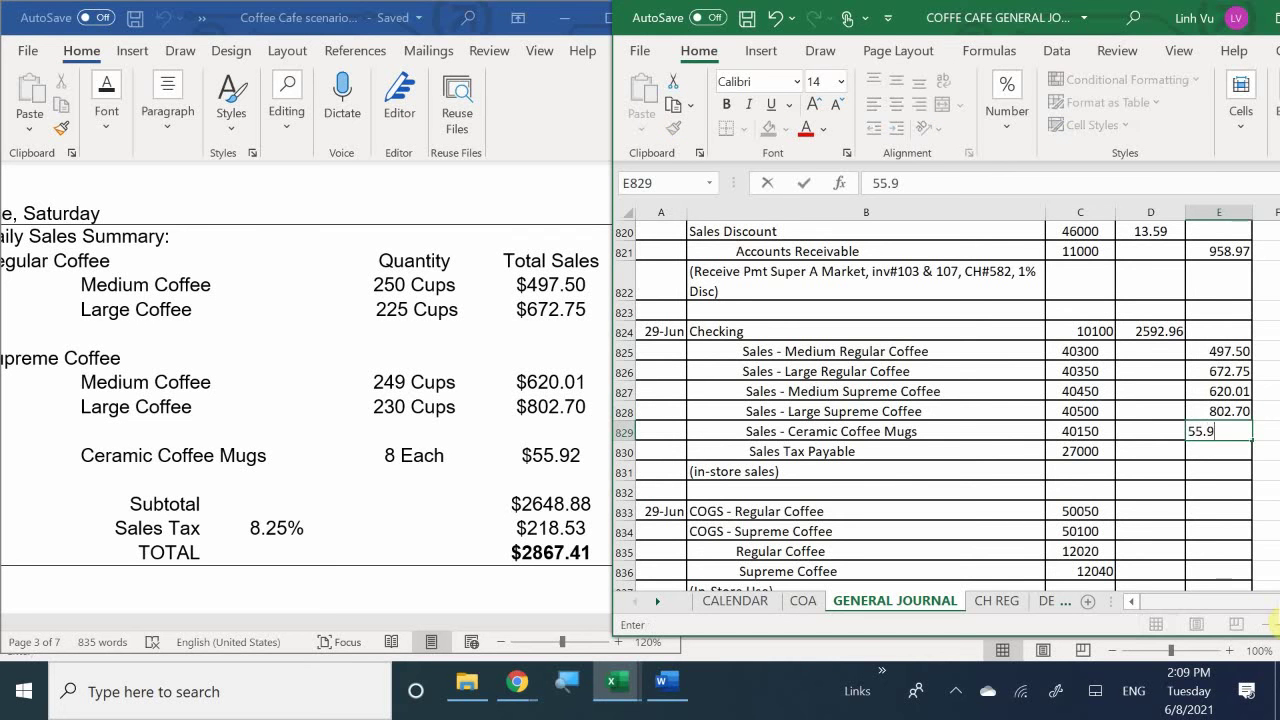
{"action": "type", "text": "2"}
{"action": "key", "text": "Return"}
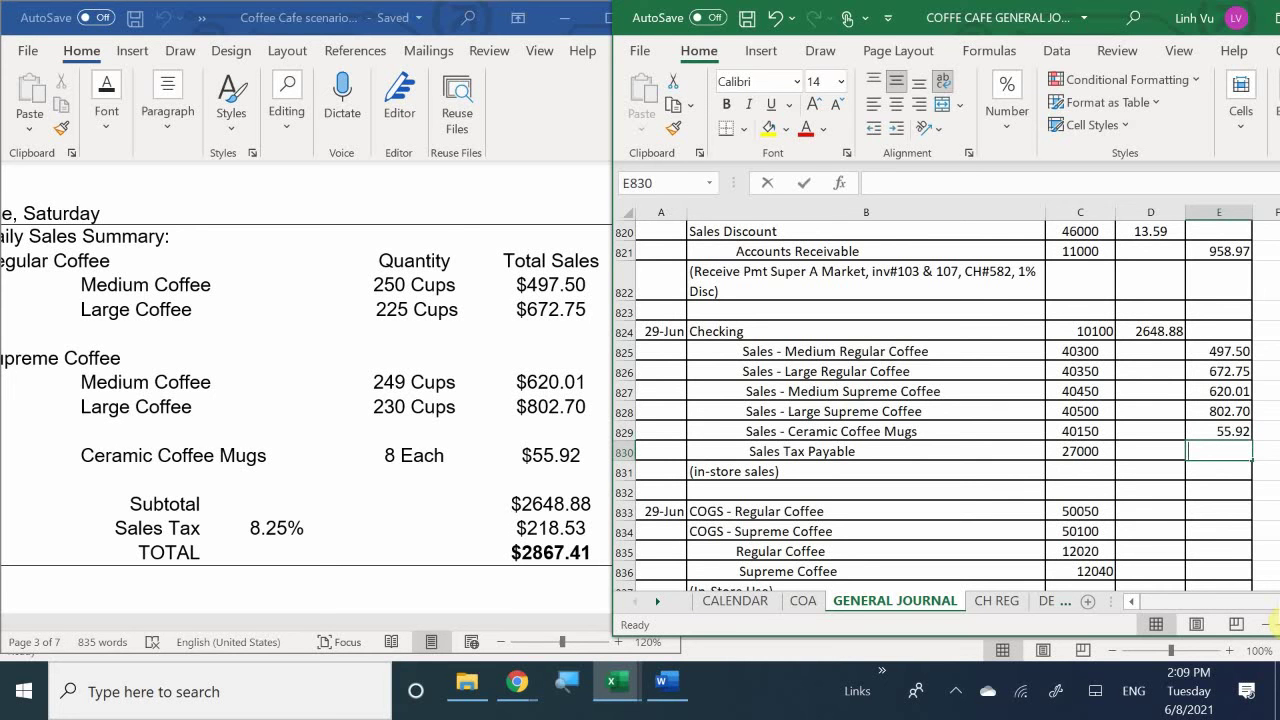
{"action": "type", "text": "218.53"}
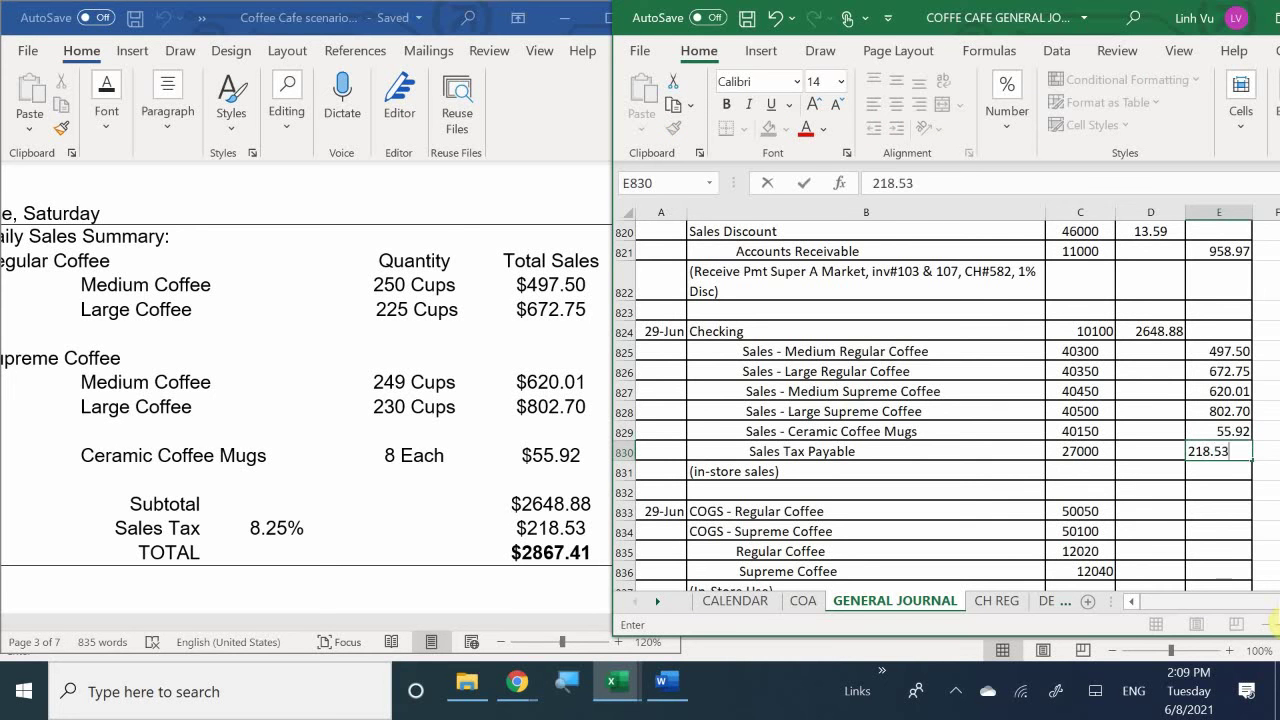
{"action": "key", "text": "Return"}
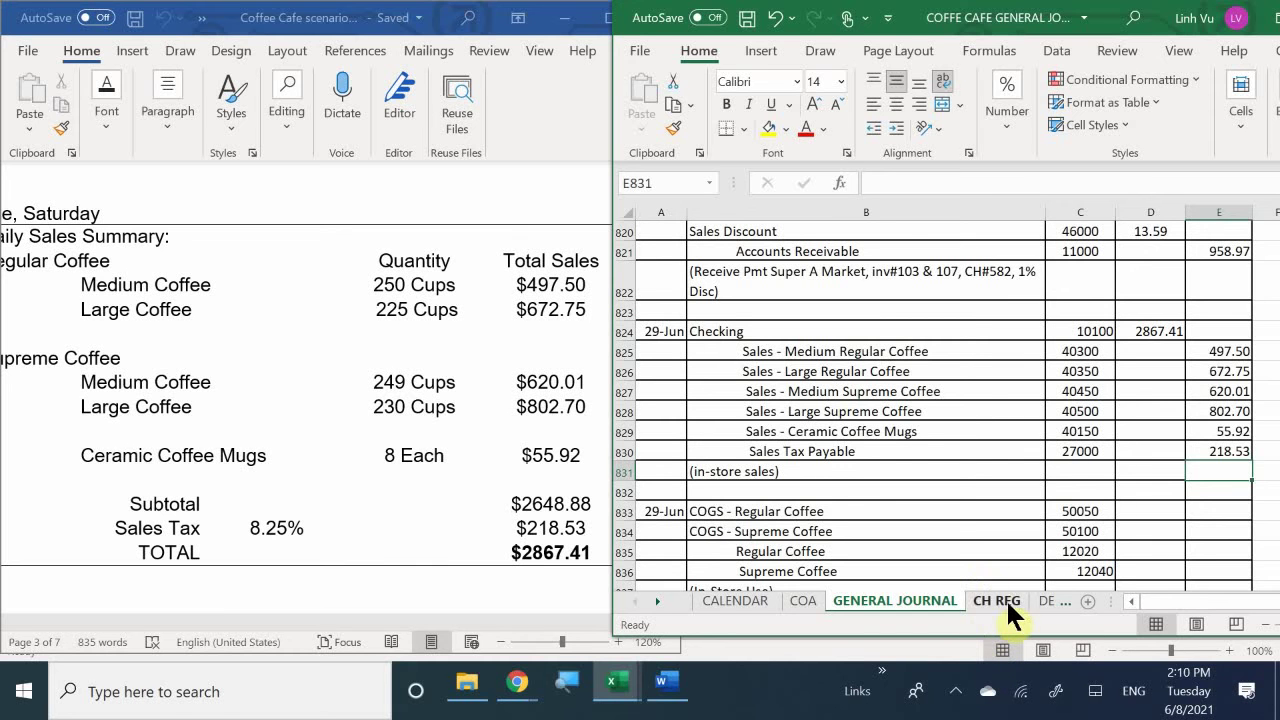
Record the 29-Jun in-store sales total of 2867.41 in A26 of the DEPOSITS sheet.
{"action": "left_click", "coordinate": [1051, 608]}
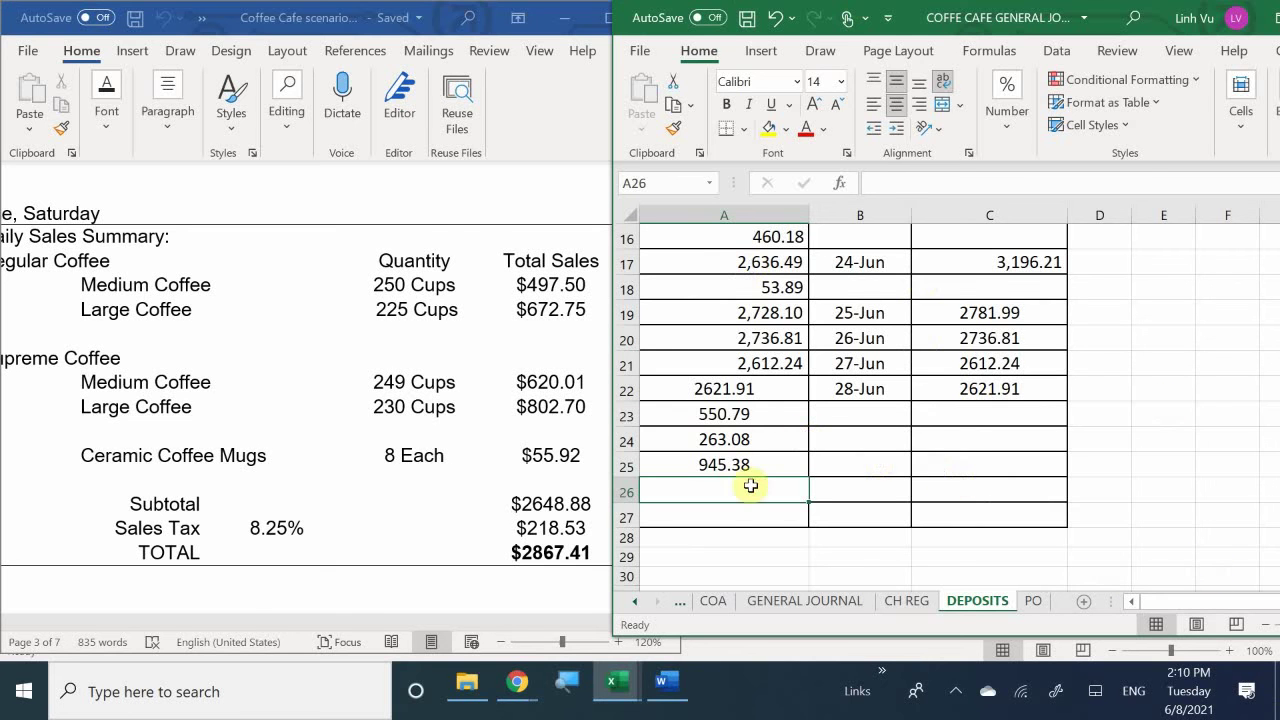
{"action": "scroll", "coordinate": [751, 485], "scroll_direction": "down", "scroll_amount": 1}
{"action": "left_click", "coordinate": [705, 408]}
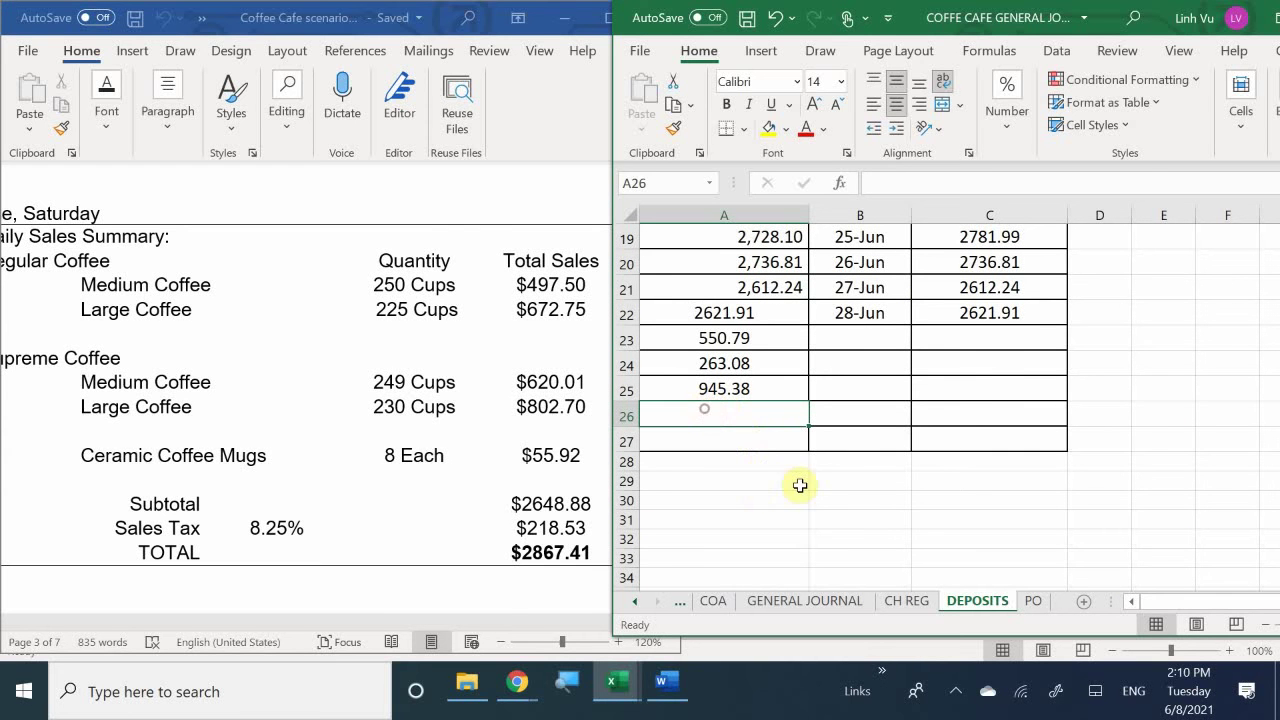
{"action": "type", "text": "2"}
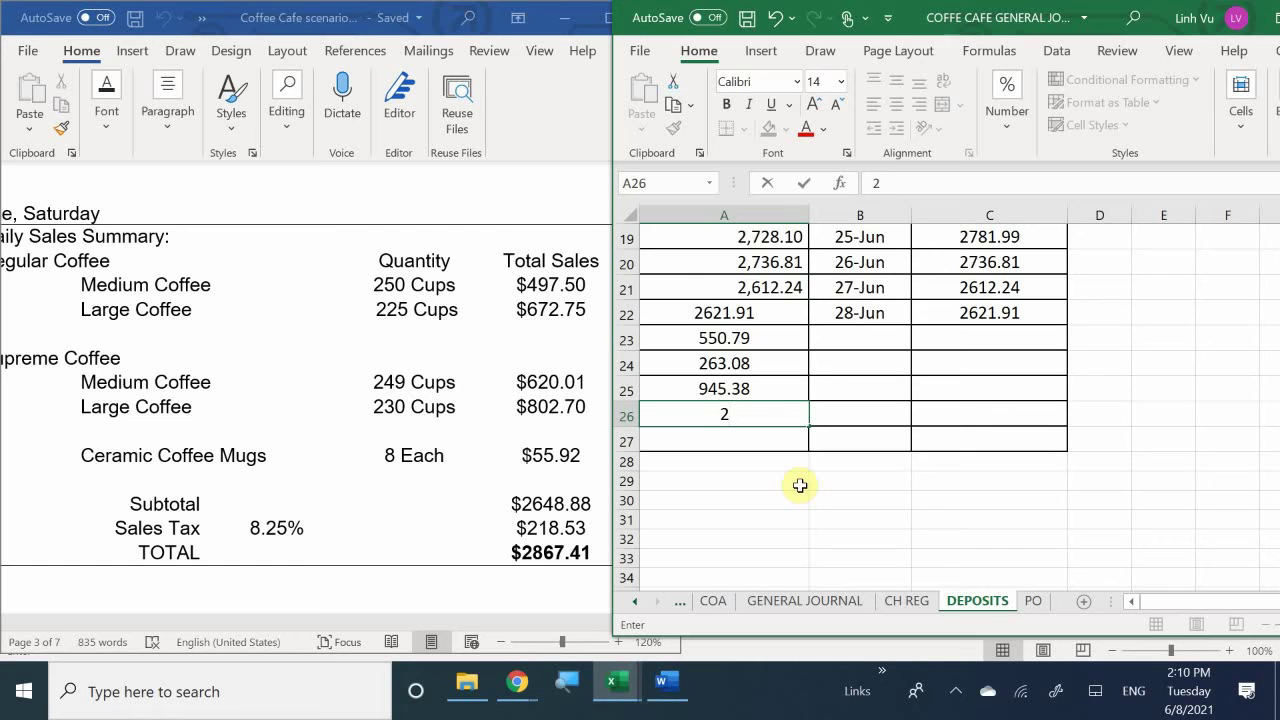
{"action": "type", "text": "6"}
{"action": "key", "text": "BackSpace"}
{"action": "type", "text": "867.41"}
{"action": "key", "text": "Return"}
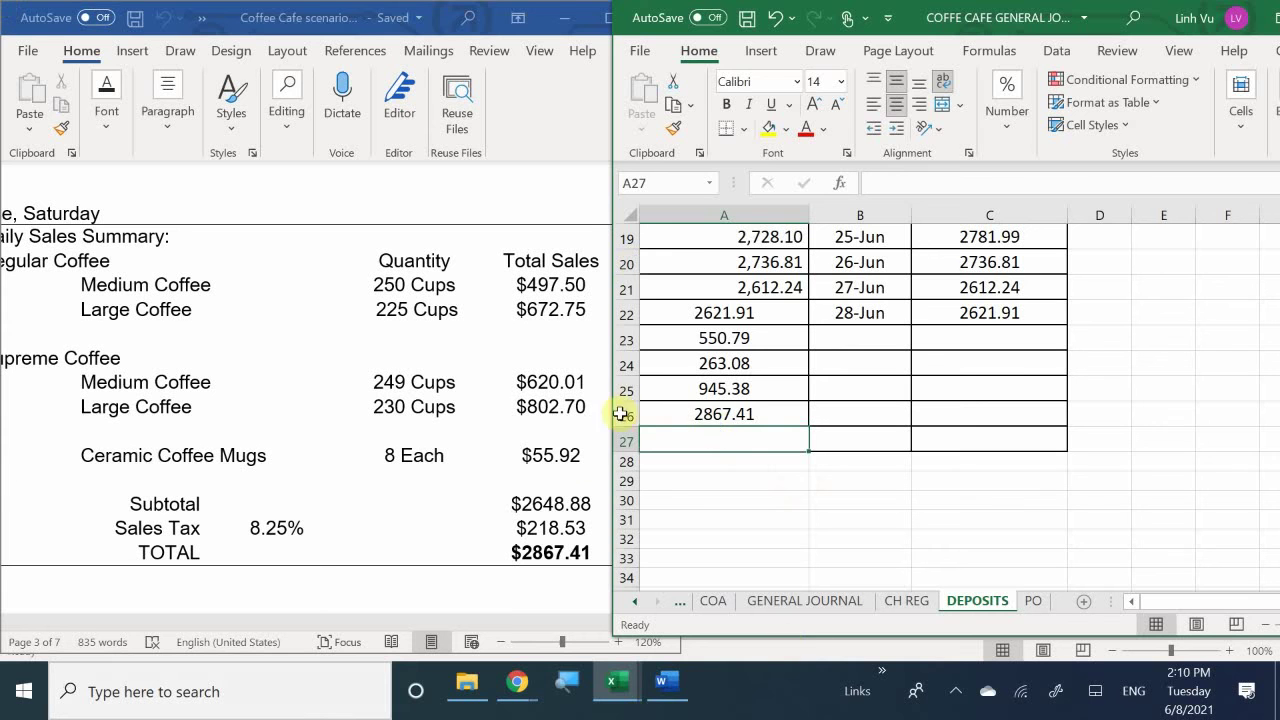
Insert two blank rows at row 27, below the 2867.41 deposit amount.
{"action": "right_click", "coordinate": [626, 441]}
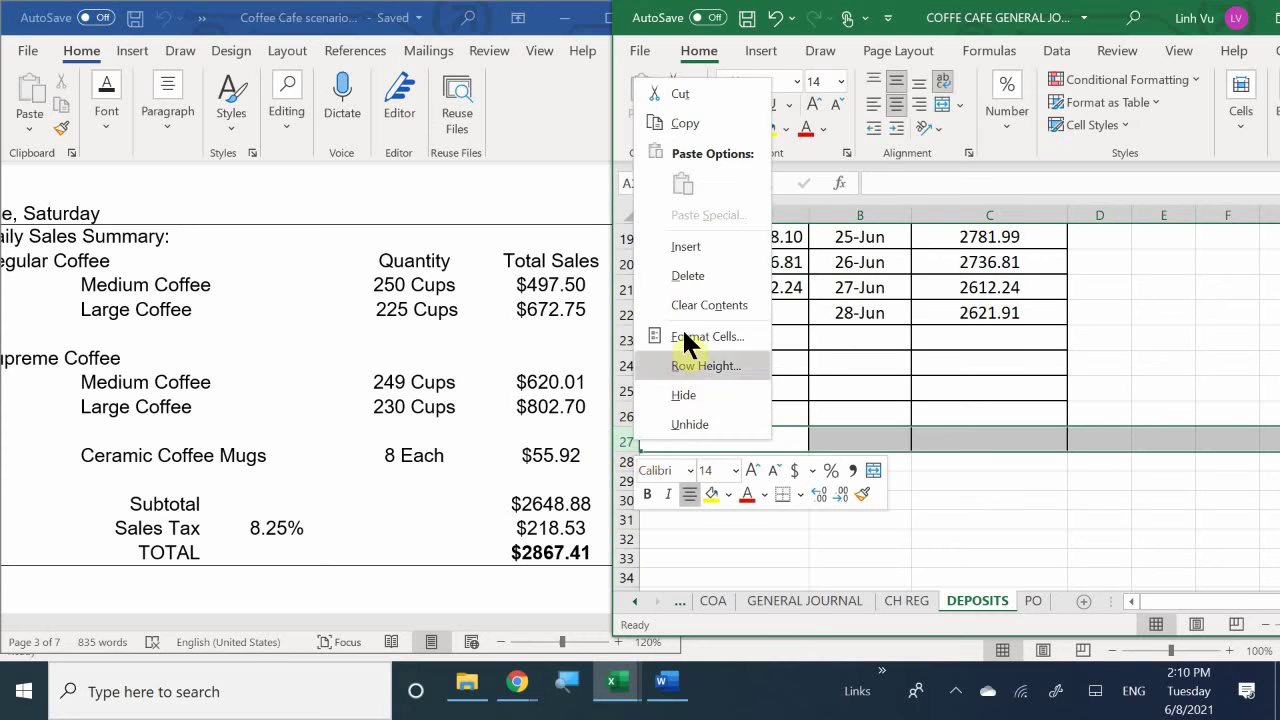
{"action": "left_click", "coordinate": [686, 247]}
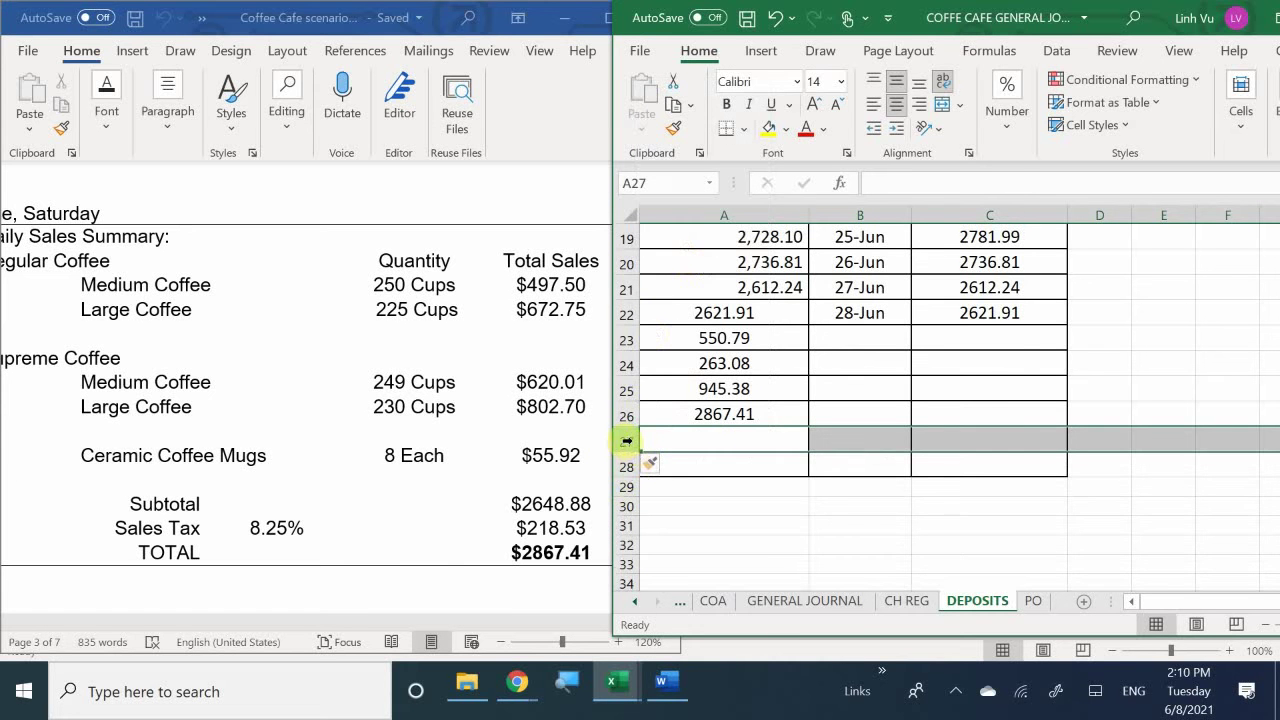
{"action": "right_click", "coordinate": [626, 441]}
{"action": "left_click", "coordinate": [729, 250]}
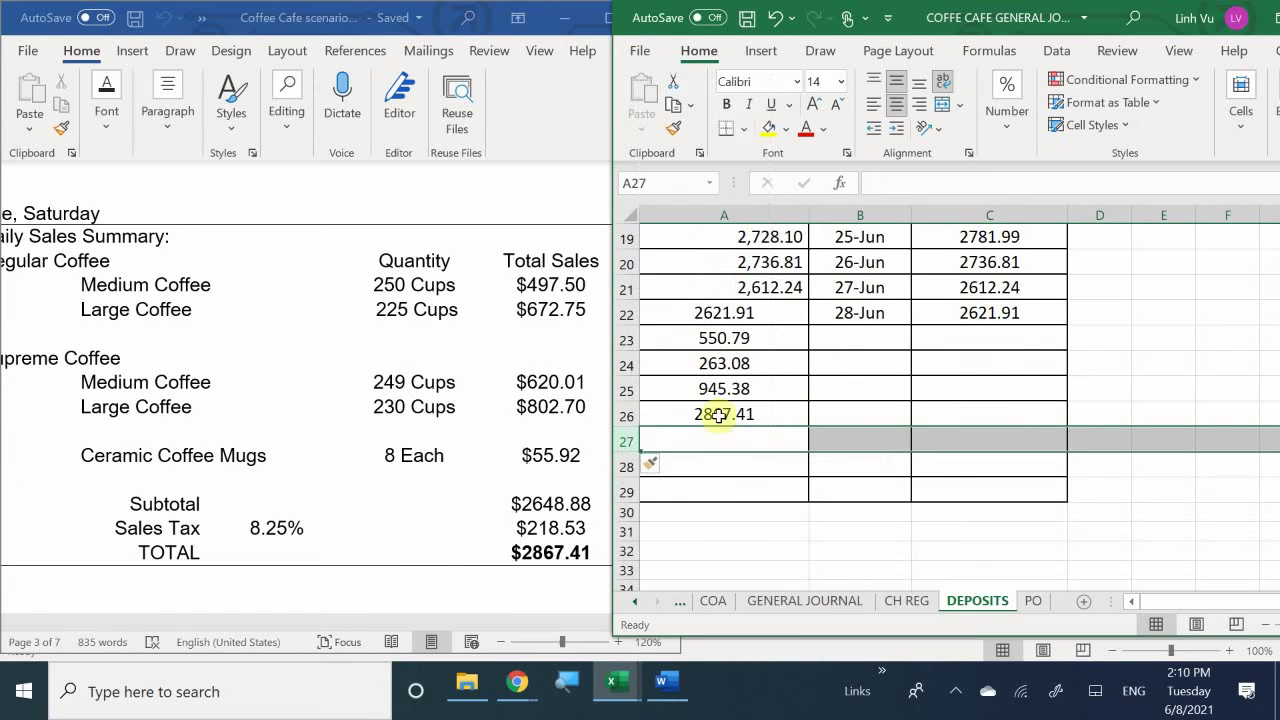
Enter the deposit date 6/29 in B26 beside the 2867.41 amount.
{"action": "left_click", "coordinate": [851, 434]}
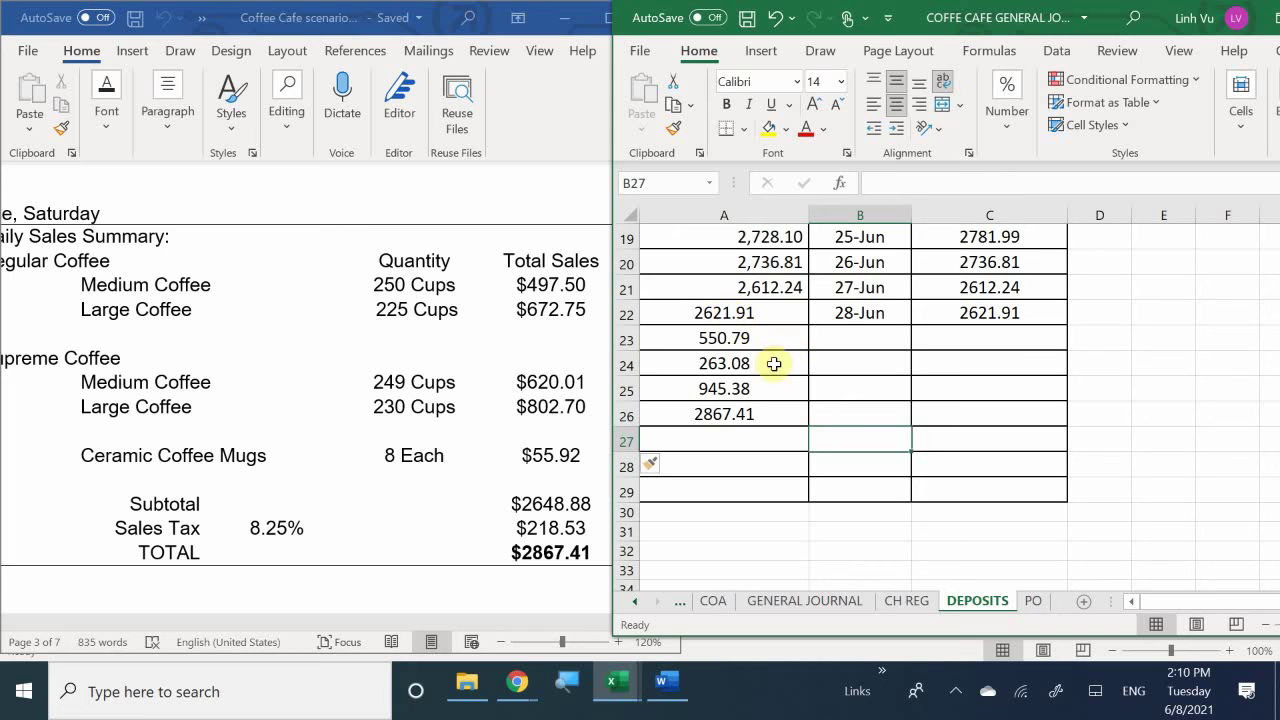
{"action": "left_click", "coordinate": [893, 413]}
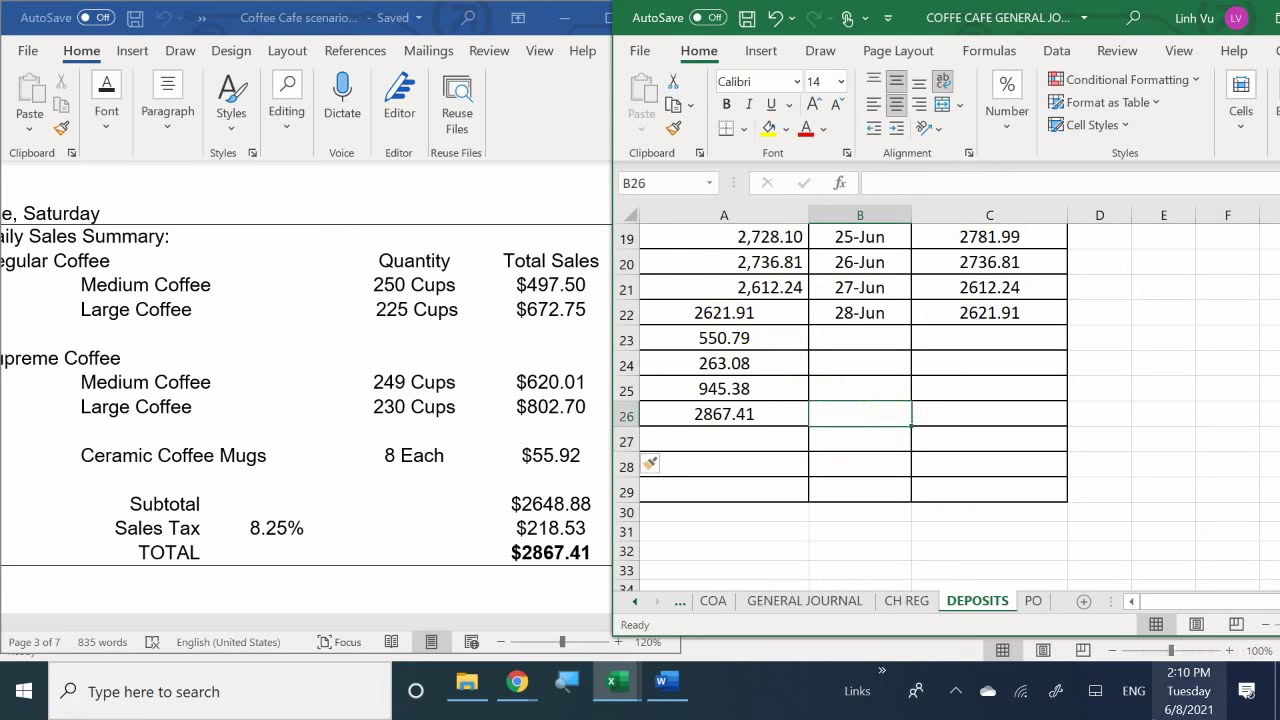
{"action": "type", "text": "6/."}
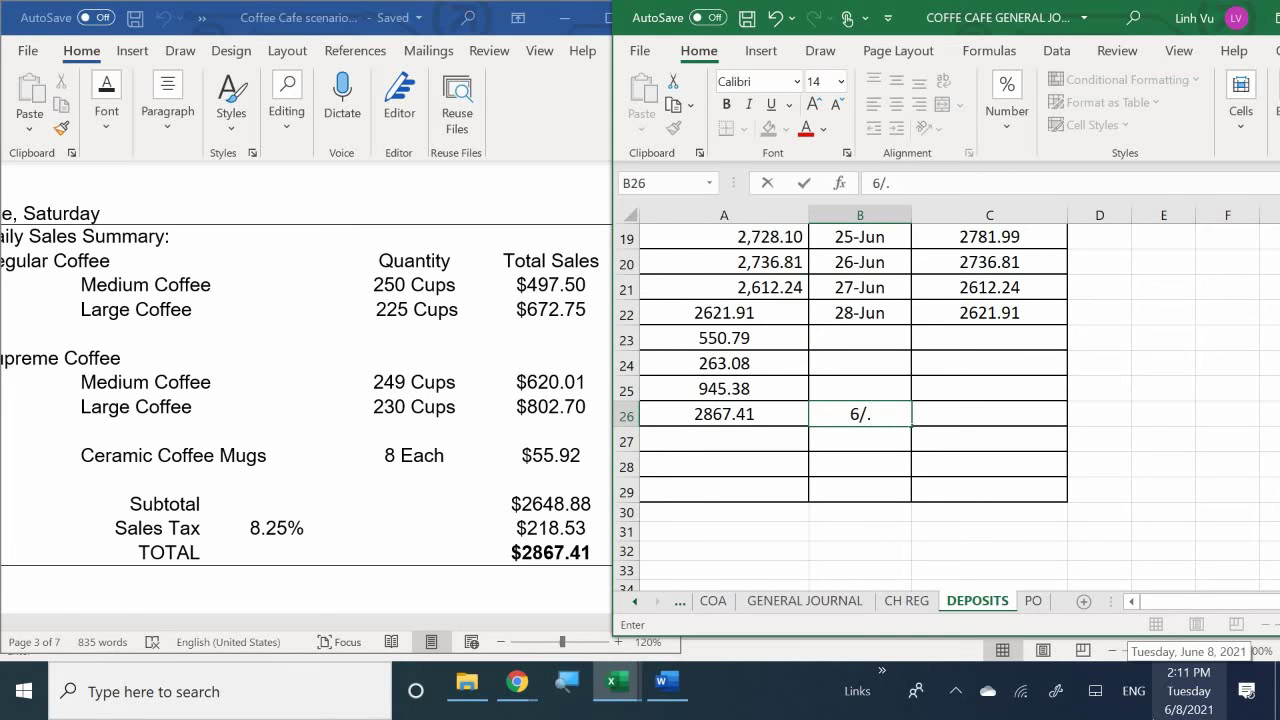
{"action": "key", "text": "BackSpace"}
{"action": "type", "text": "29"}
{"action": "key", "text": "Return"}
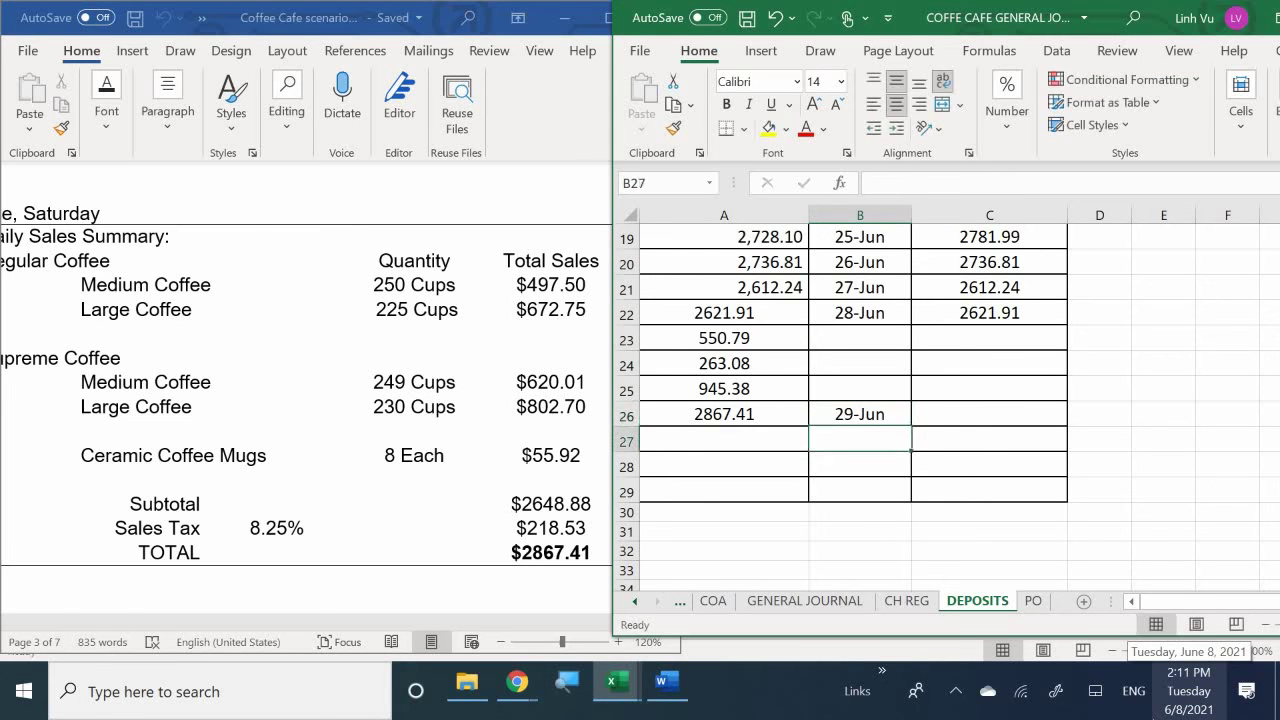
Enter a SUM formula over A23:A26 as the 29-Jun deposit total in C26.
{"action": "key", "text": "Right"}
{"action": "key", "text": "Up"}
{"action": "type", "text": "="}
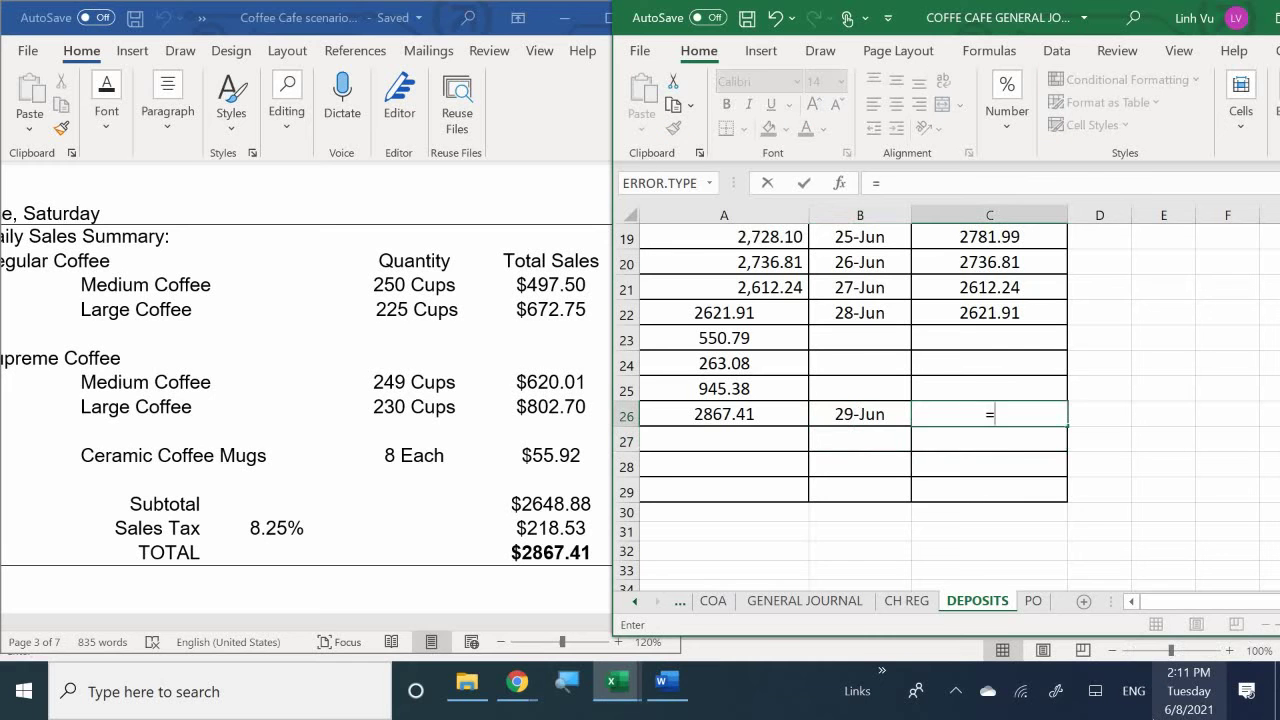
{"action": "type", "text": "sum"}
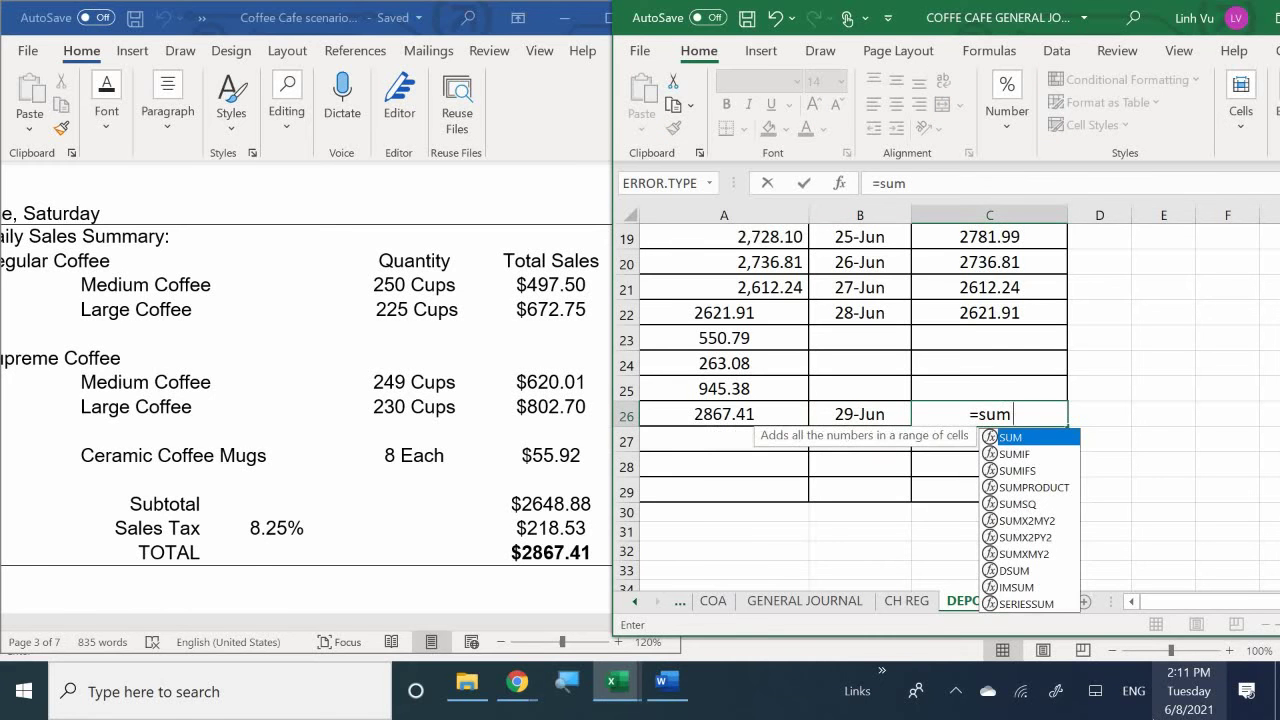
{"action": "type", "text": "("}
{"action": "key", "text": "Left"}
{"action": "key", "text": "Left"}
{"action": "key", "text": "Up"}
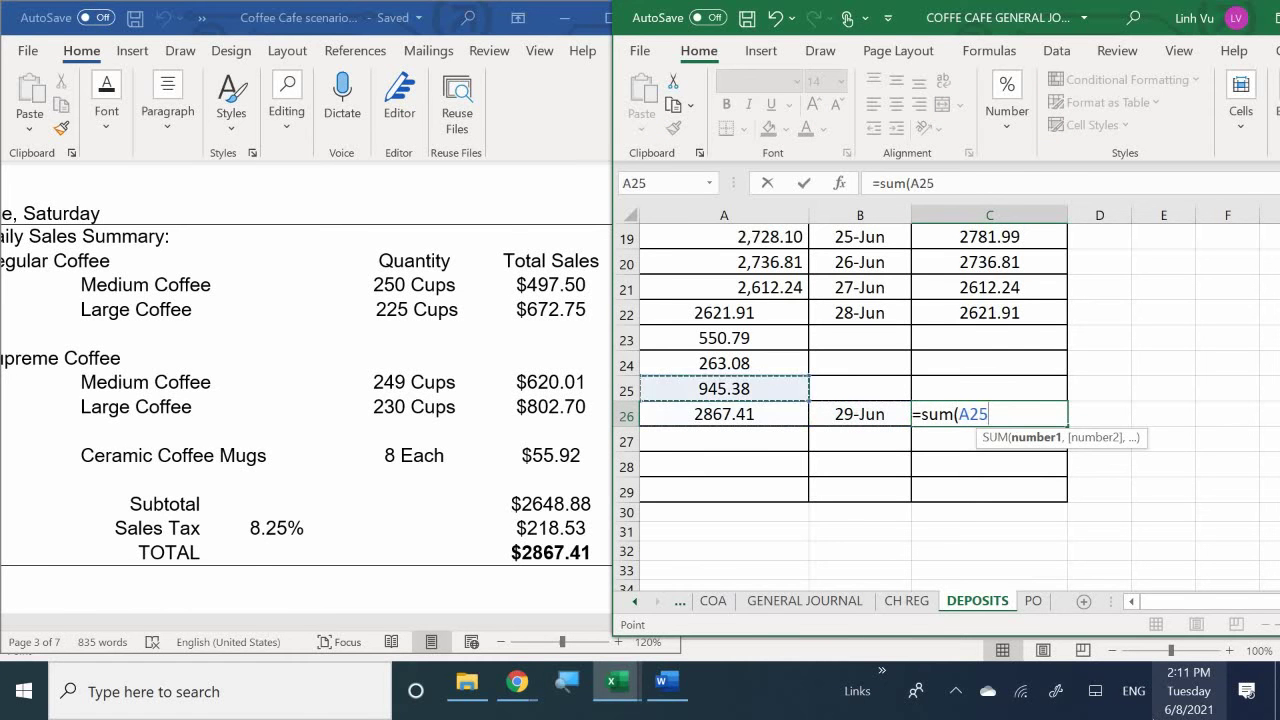
{"action": "key", "text": "Up"}
{"action": "key", "text": "Up"}
{"action": "key", "text": "Up"}
{"action": "left_click_drag", "start_coordinate": [790, 338], "coordinate": [795, 414]}
{"action": "key", "text": "Return"}
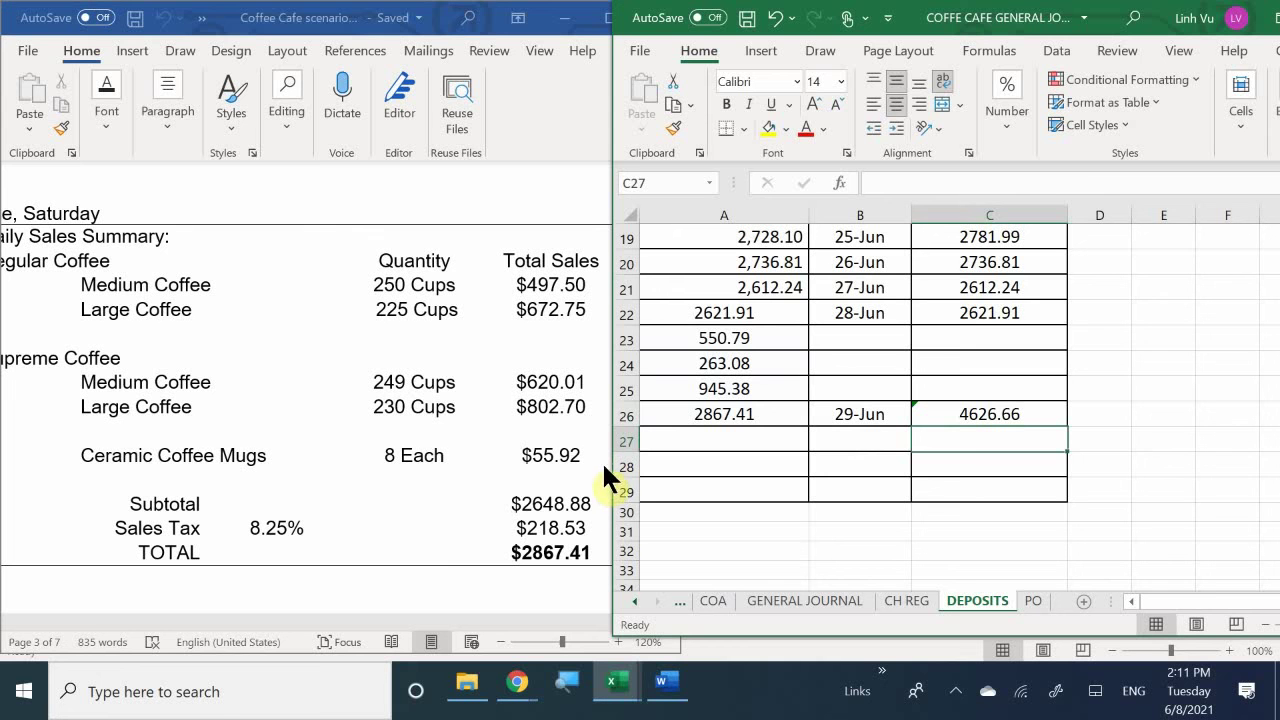
Return DEPOSITS to the GENERAL JOURNAL sheet, switch to the general ledger workbook and enter 6/29 in A70 of the checking account on ASSETS.
{"action": "left_click", "coordinate": [812, 601]}
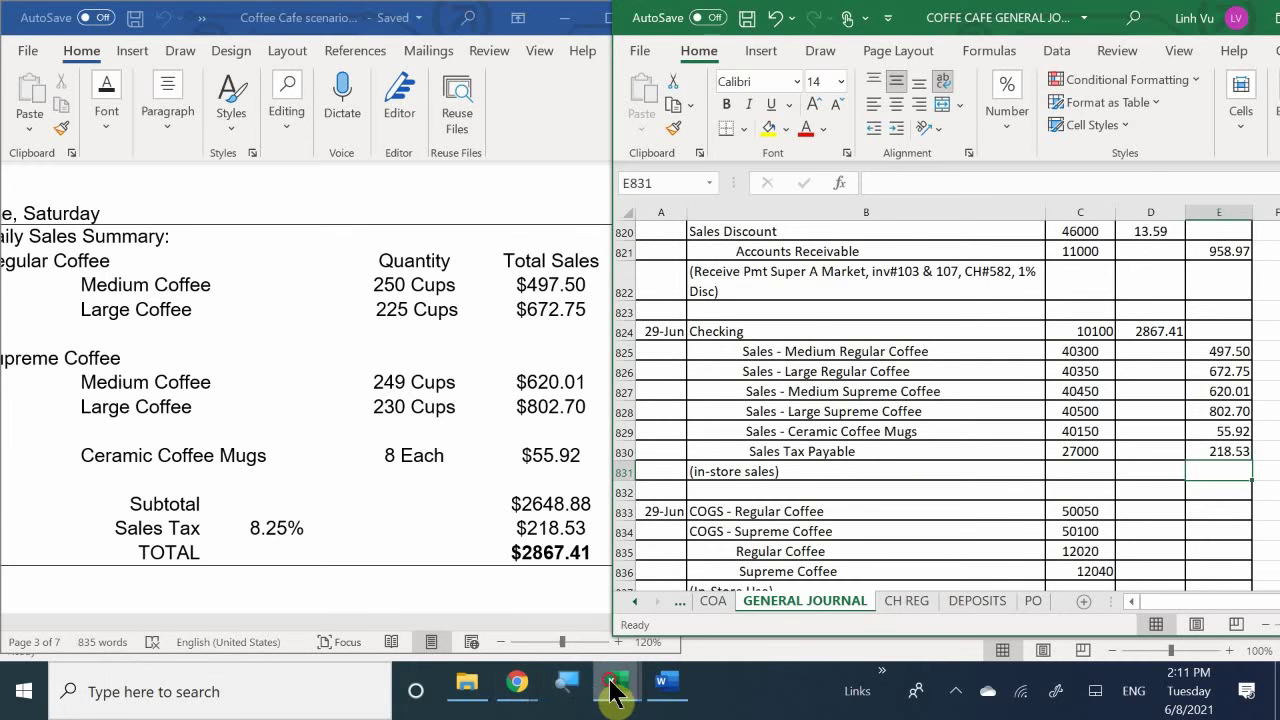
{"action": "mouse_move", "coordinate": [614, 689]}
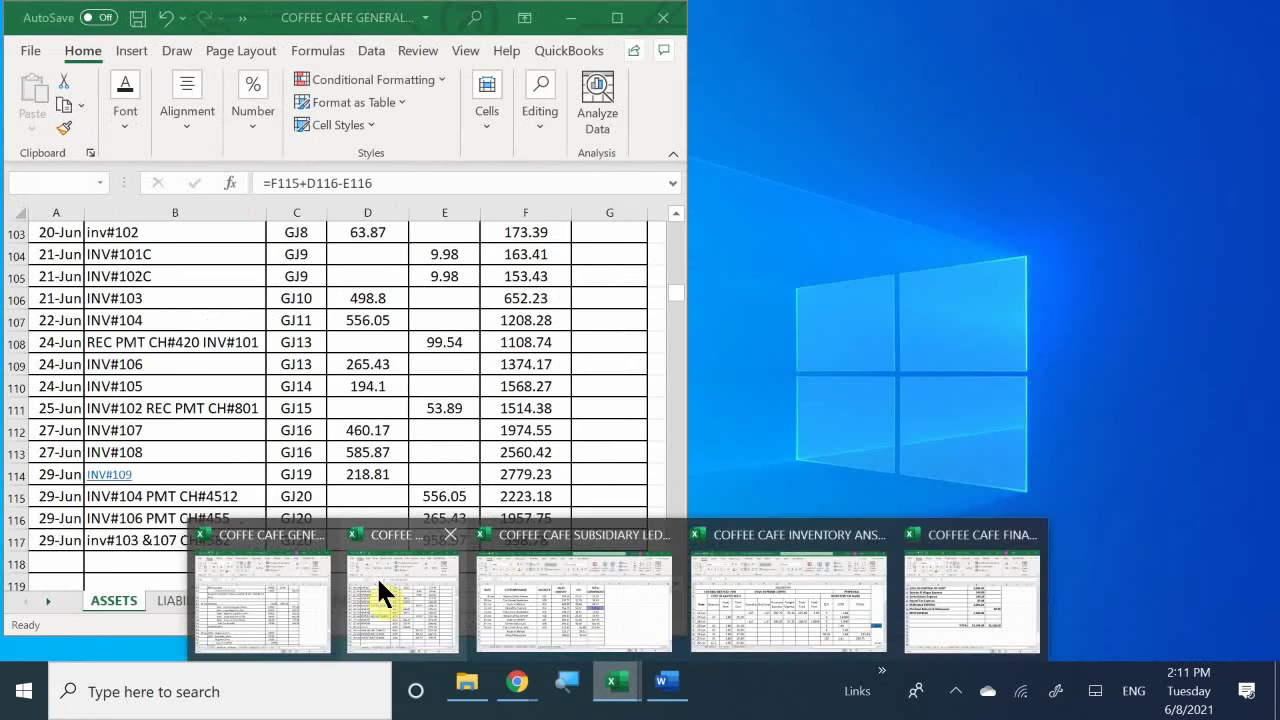
{"action": "left_click", "coordinate": [378, 578]}
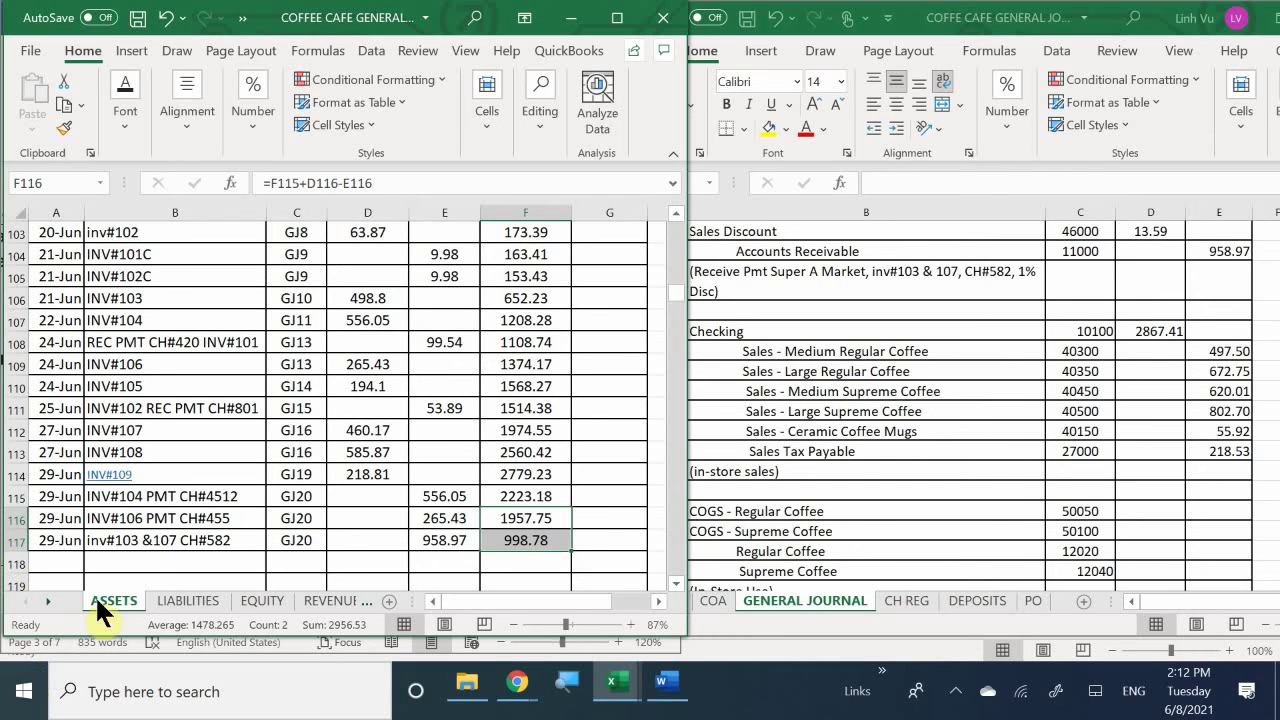
{"action": "left_click", "coordinate": [141, 541]}
{"action": "scroll", "coordinate": [152, 558], "scroll_direction": "up", "scroll_amount": 10}
{"action": "scroll", "coordinate": [155, 556], "scroll_direction": "up", "scroll_amount": 20}
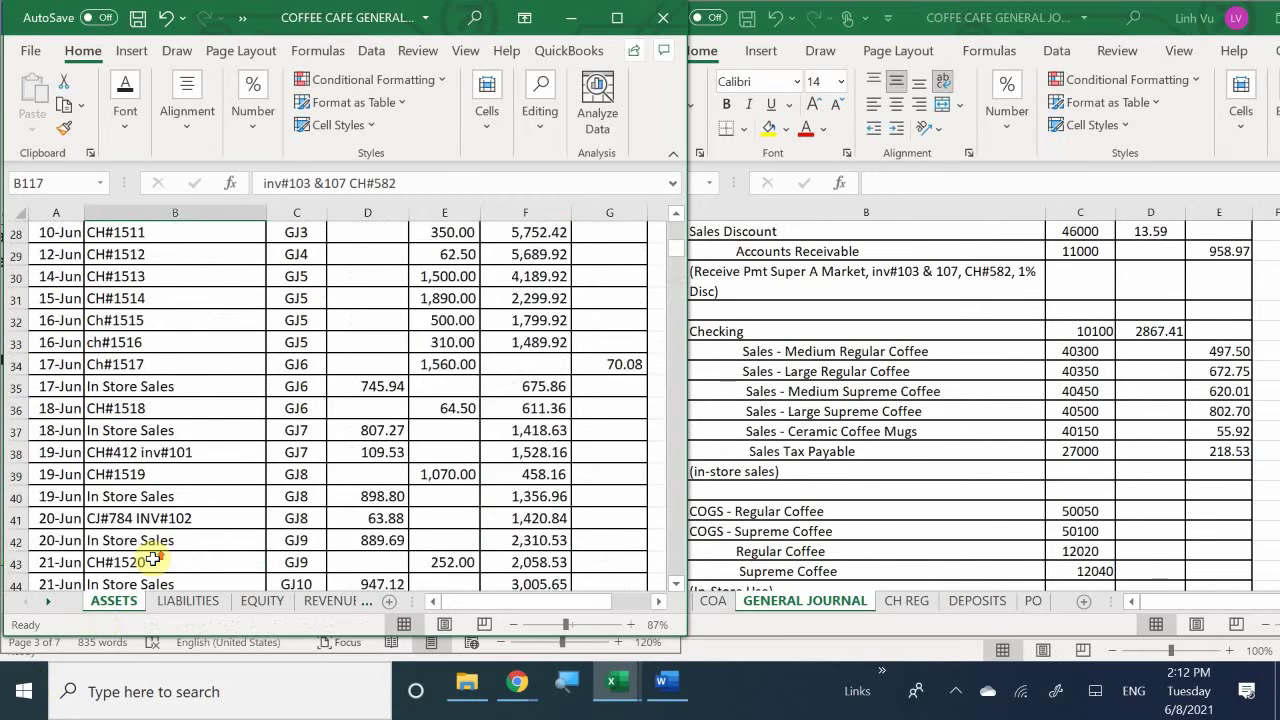
{"action": "scroll", "coordinate": [160, 556], "scroll_direction": "down", "scroll_amount": 17}
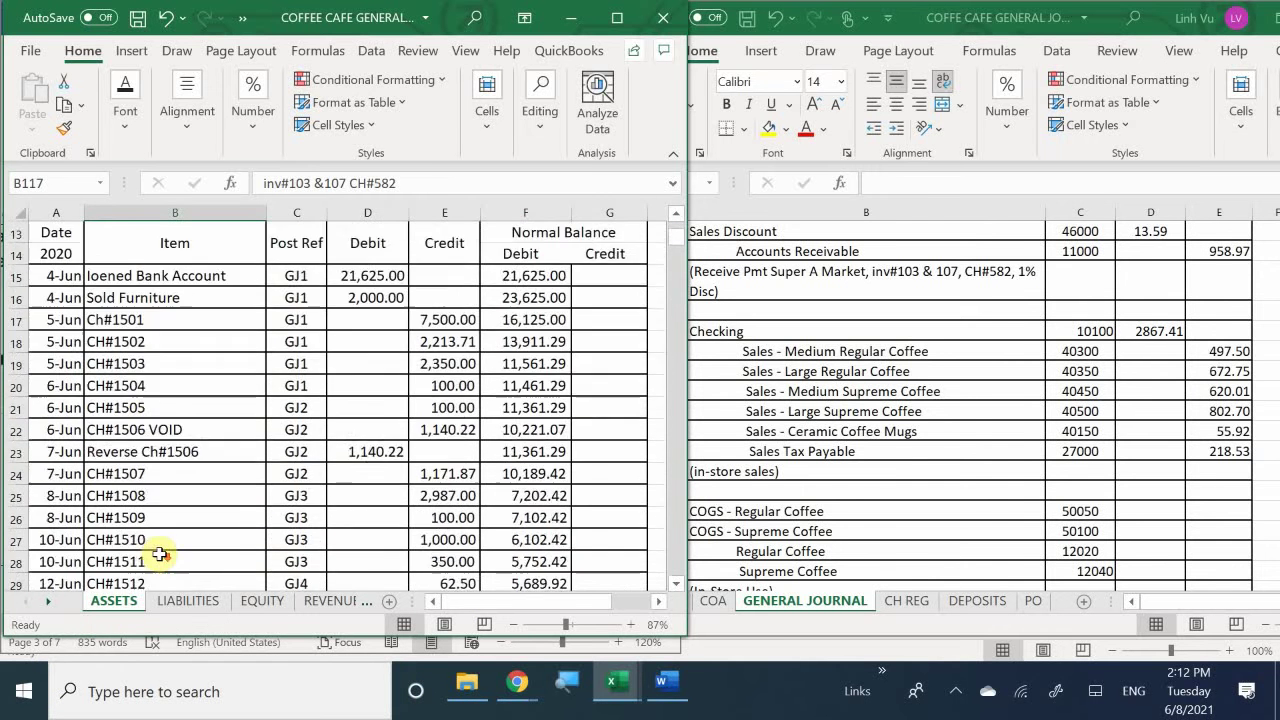
{"action": "scroll", "coordinate": [168, 558], "scroll_direction": "down", "scroll_amount": 3}
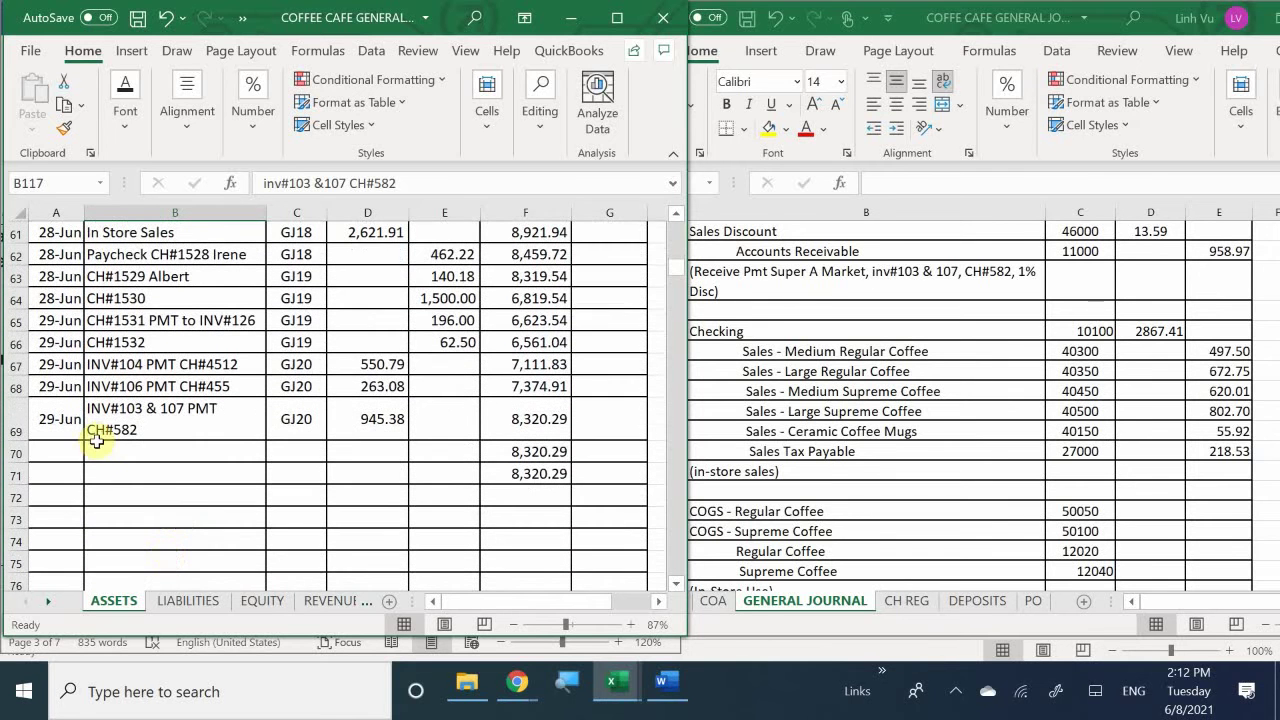
{"action": "left_click", "coordinate": [62, 452]}
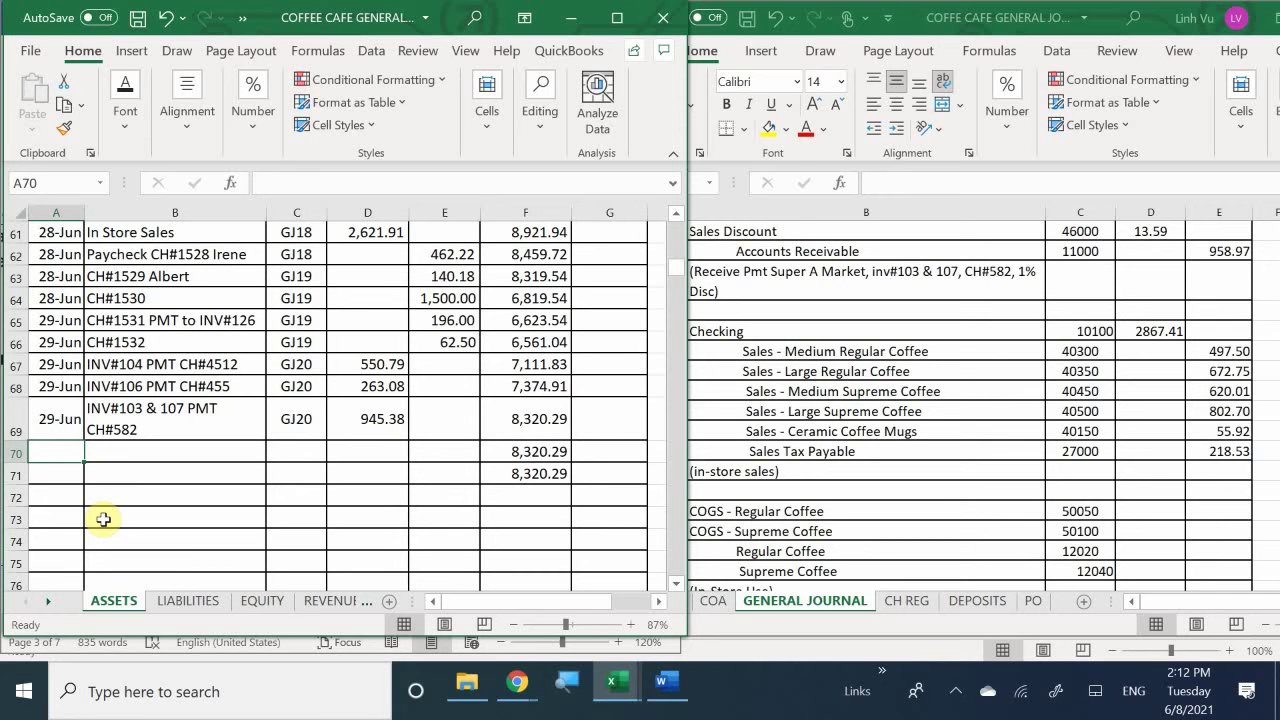
{"action": "type", "text": "6/29"}
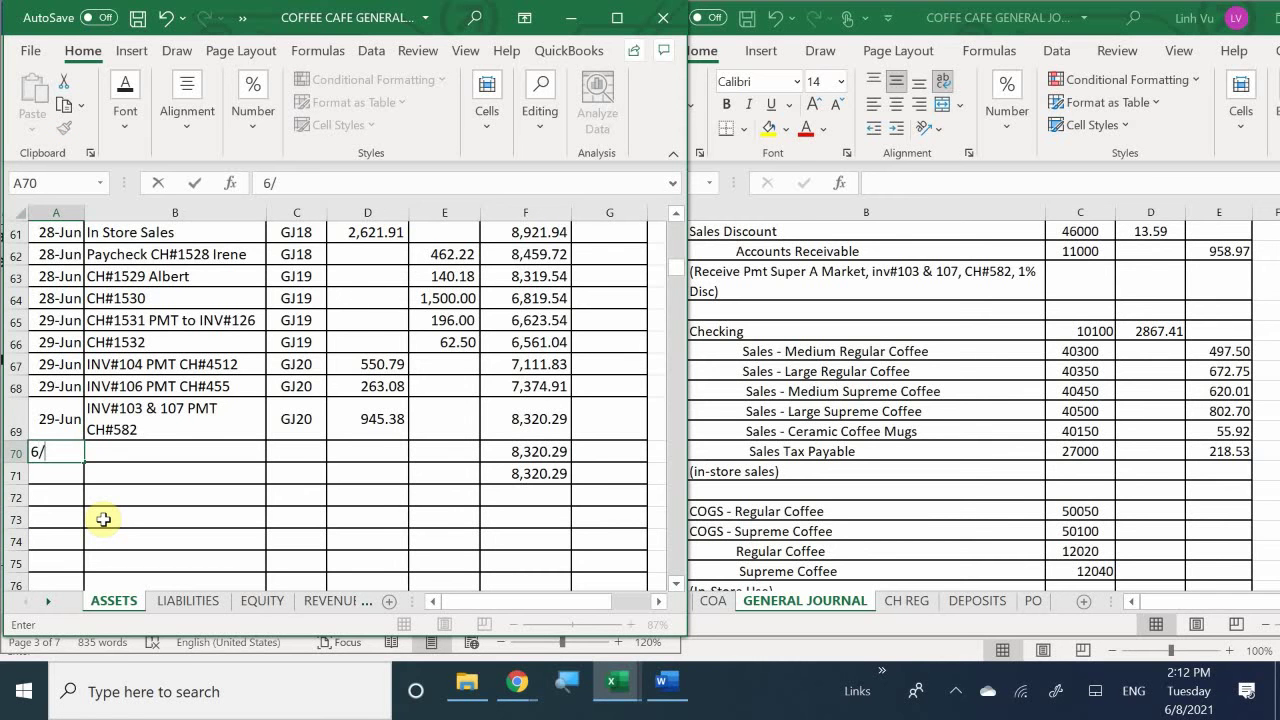
{"action": "key", "text": "Return"}
Fill the item in B70 with a formula referencing the 28-Jun In Store Sales description in B61.
{"action": "key", "text": "Up"}
{"action": "key", "text": "Right"}
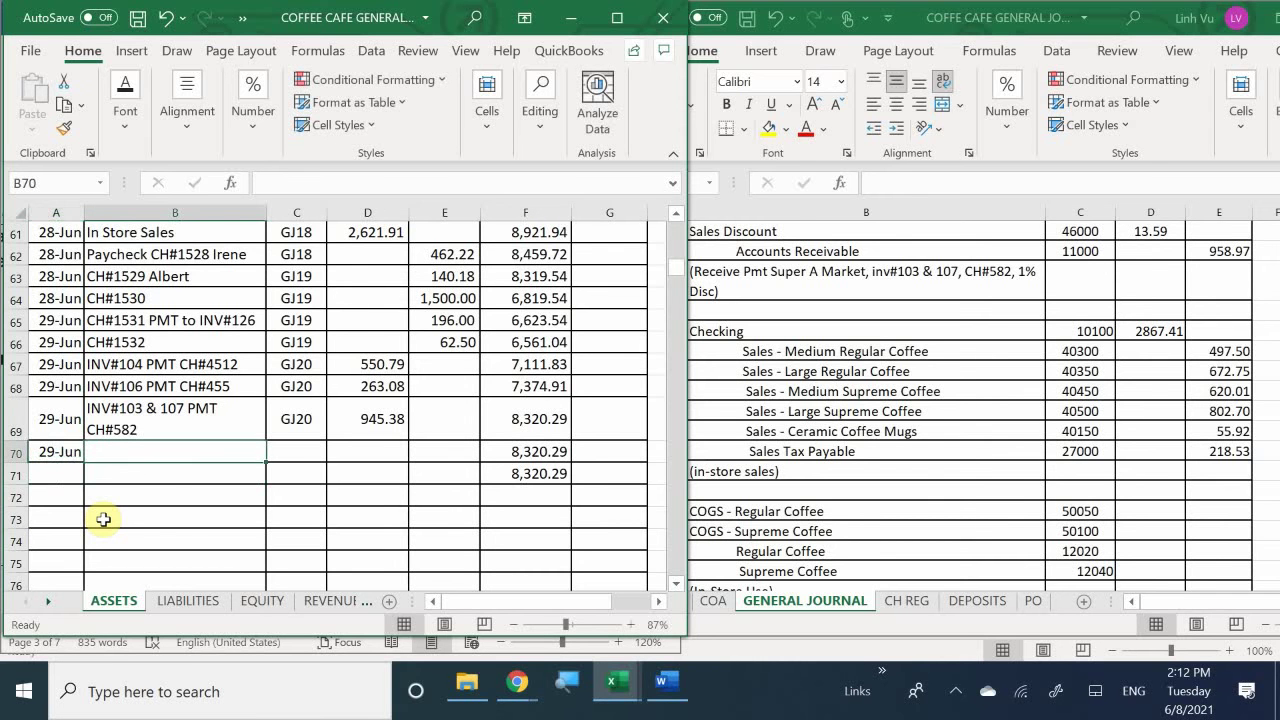
{"action": "type", "text": "="}
{"action": "key", "text": "Up"}
{"action": "key", "text": "Up"}
{"action": "key", "text": "Up"}
{"action": "key", "text": "Up"}
{"action": "key", "text": "Up"}
{"action": "key", "text": "Up"}
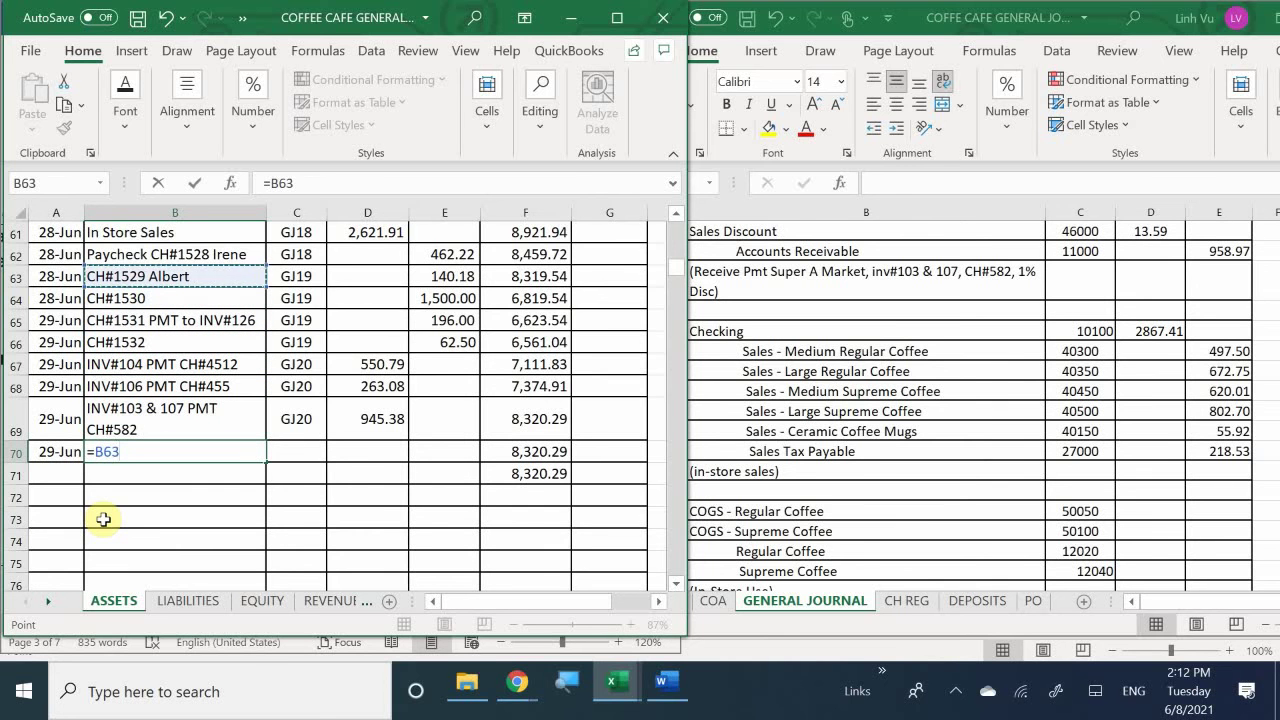
{"action": "key", "text": "Up"}
{"action": "key", "text": "Up"}
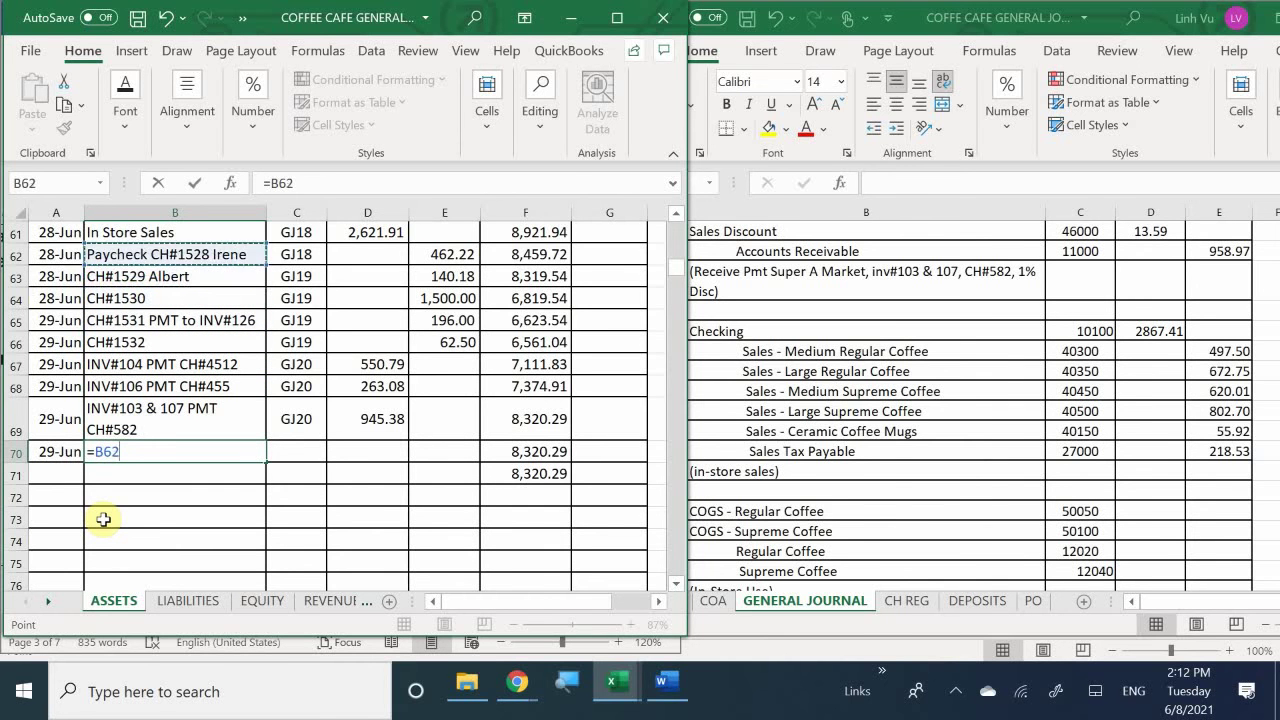
{"action": "key", "text": "Return"}
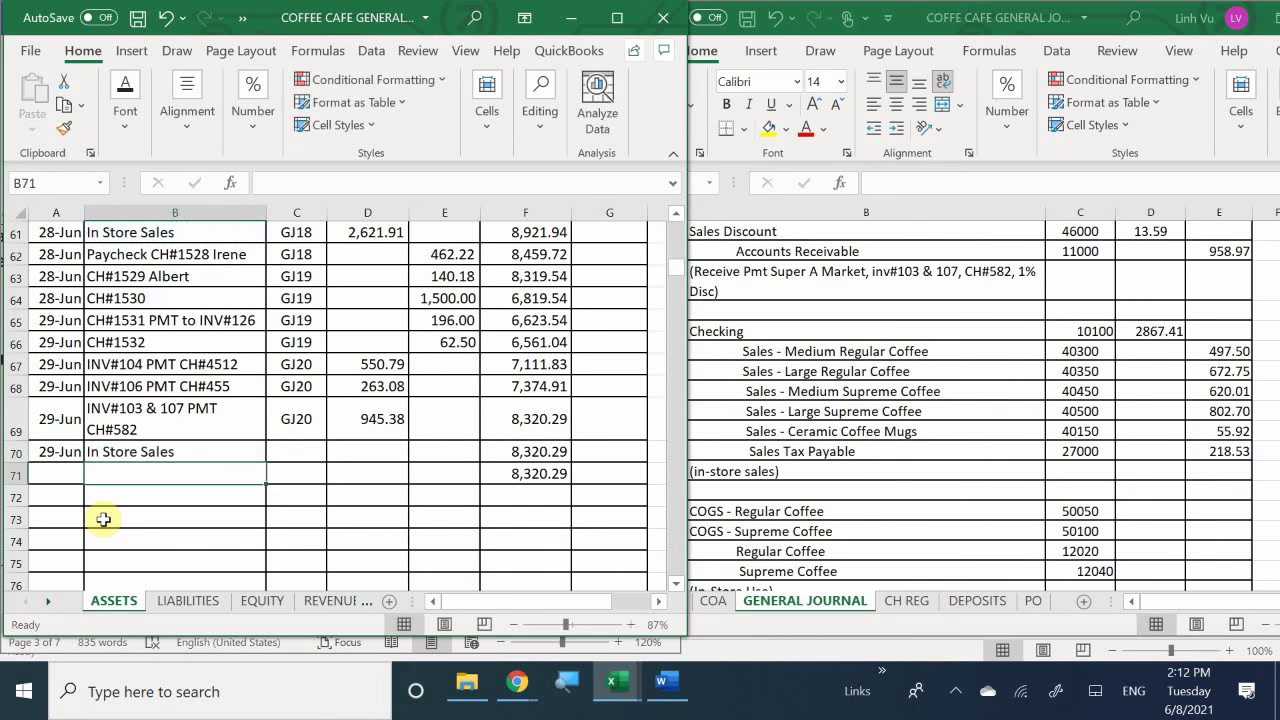
Fill the post reference in C70 of the checking account with a formula referencing the cell above, C69.
{"action": "key", "text": "Right"}
{"action": "key", "text": "Up"}
{"action": "type", "text": "="}
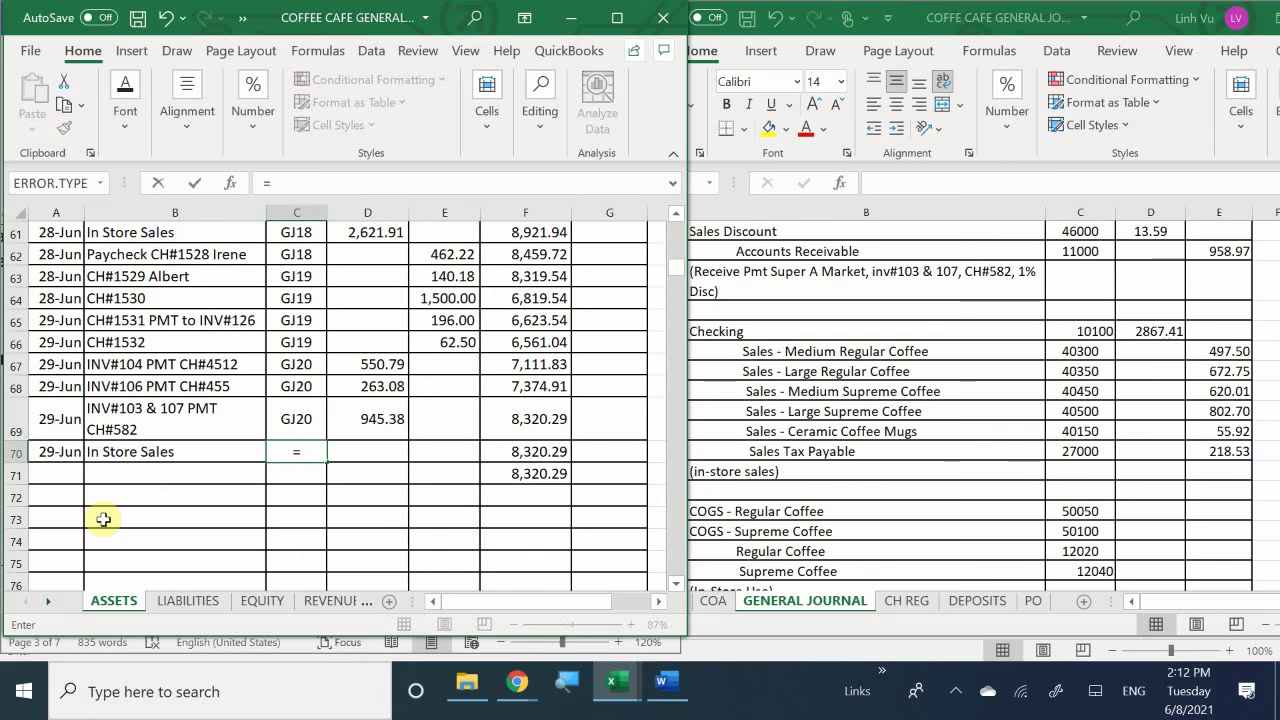
{"action": "key", "text": "Up"}
{"action": "key", "text": "Return"}
Enter 2867.41 as the debit in D70 for the 29-Jun In Store Sales line.
{"action": "key", "text": "Right"}
{"action": "key", "text": "Up"}
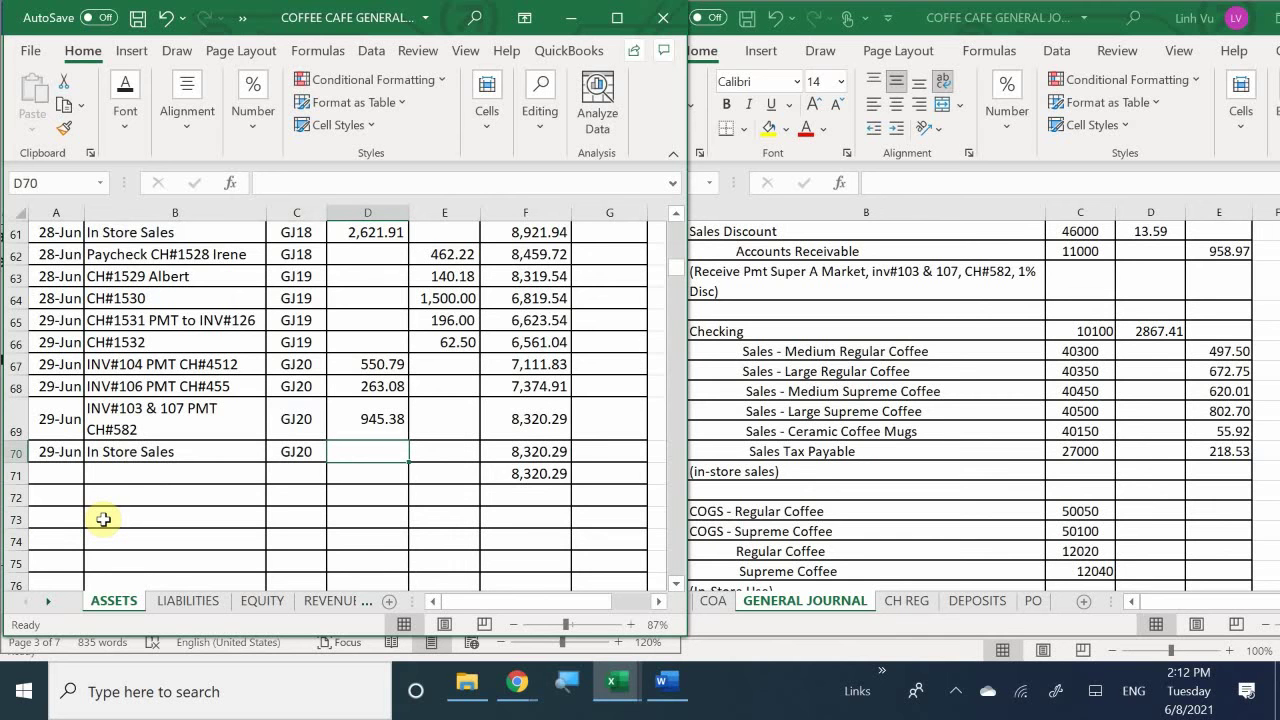
{"action": "type", "text": "26"}
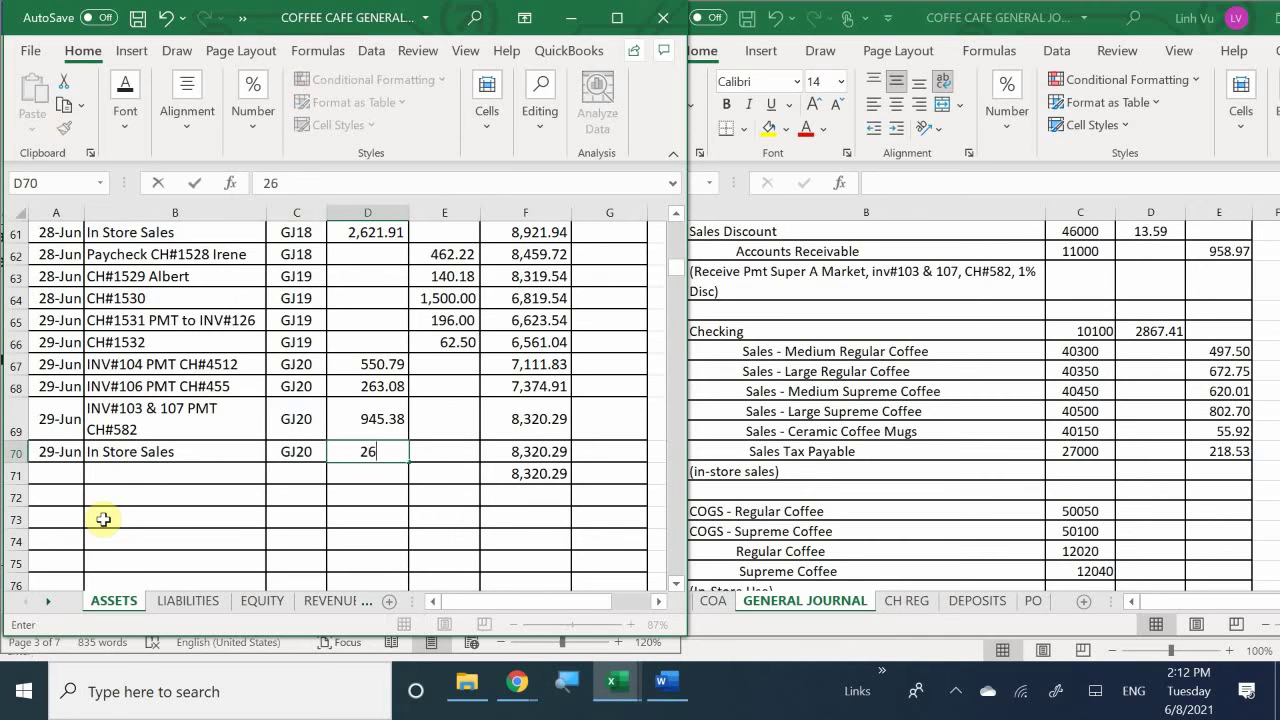
{"action": "key", "text": "BackSpace"}
{"action": "type", "text": "867"}
{"action": "type", "text": ".41"}
{"action": "key", "text": "Return"}
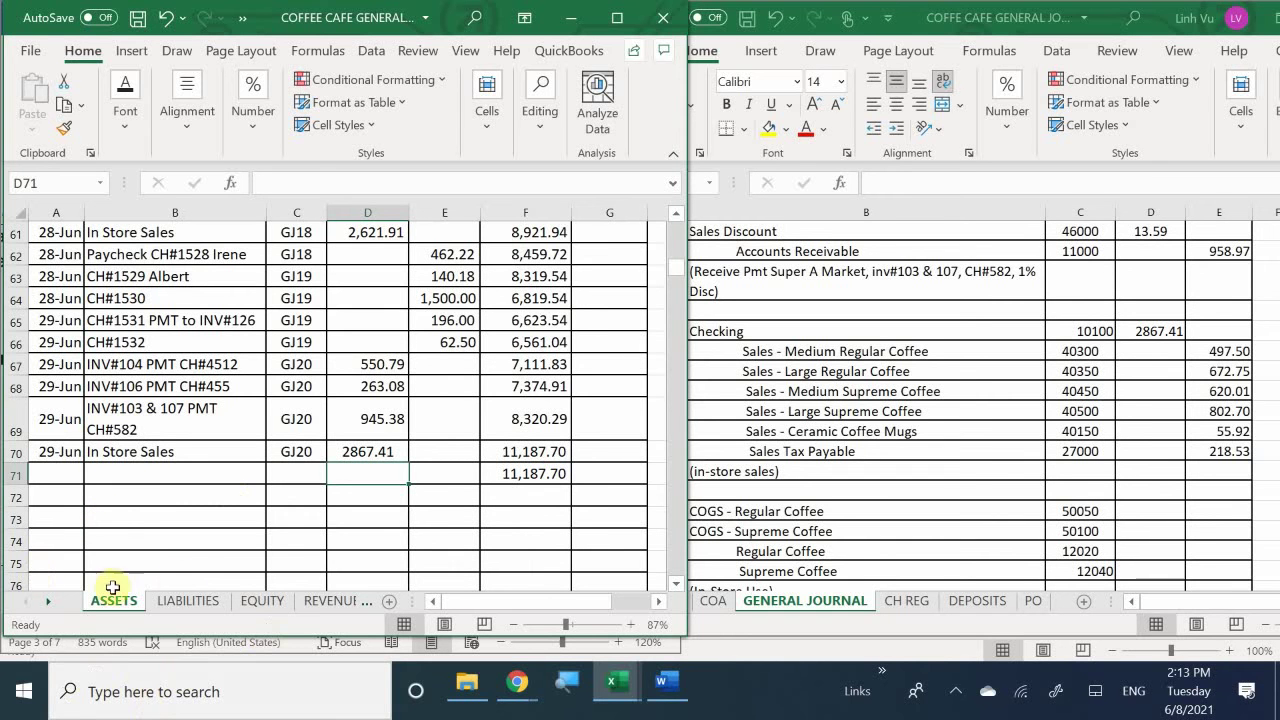
Switch to the REVENUES sheet and enter the date 6/29 in A98 of the Sales – Medium Regular Coffee account.
{"action": "left_click", "coordinate": [330, 600]}
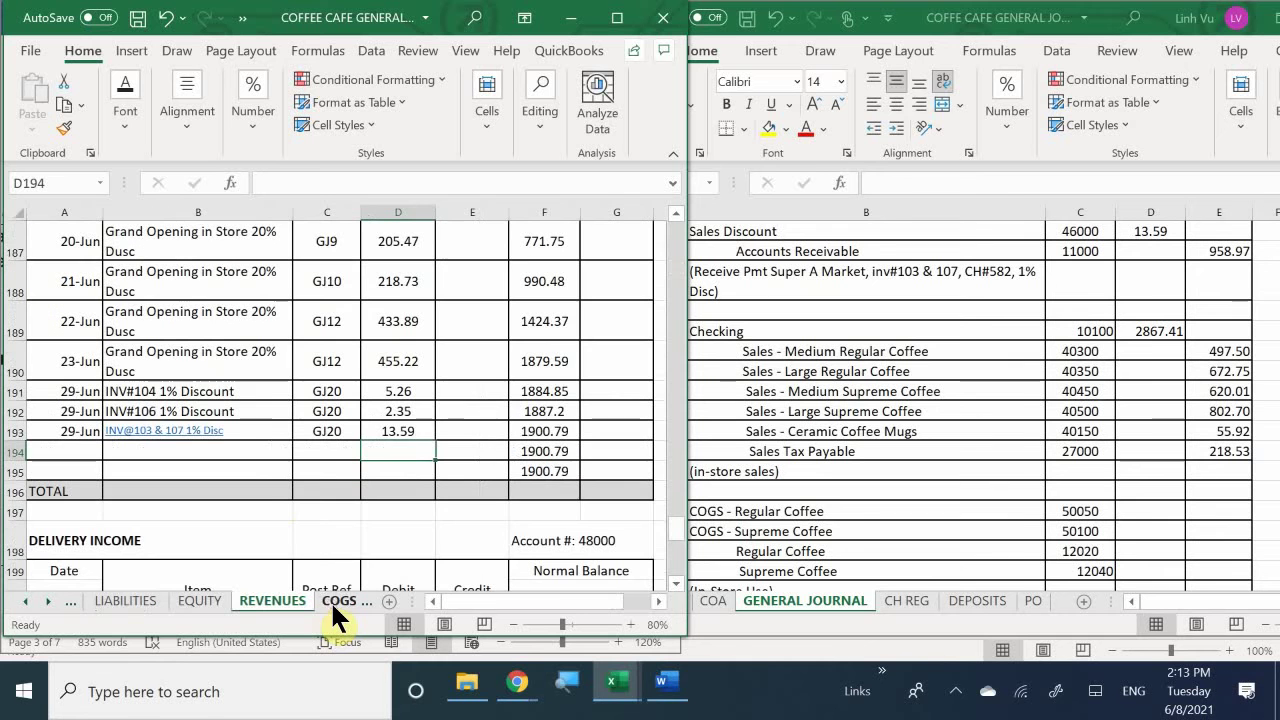
{"action": "left_click", "coordinate": [240, 465]}
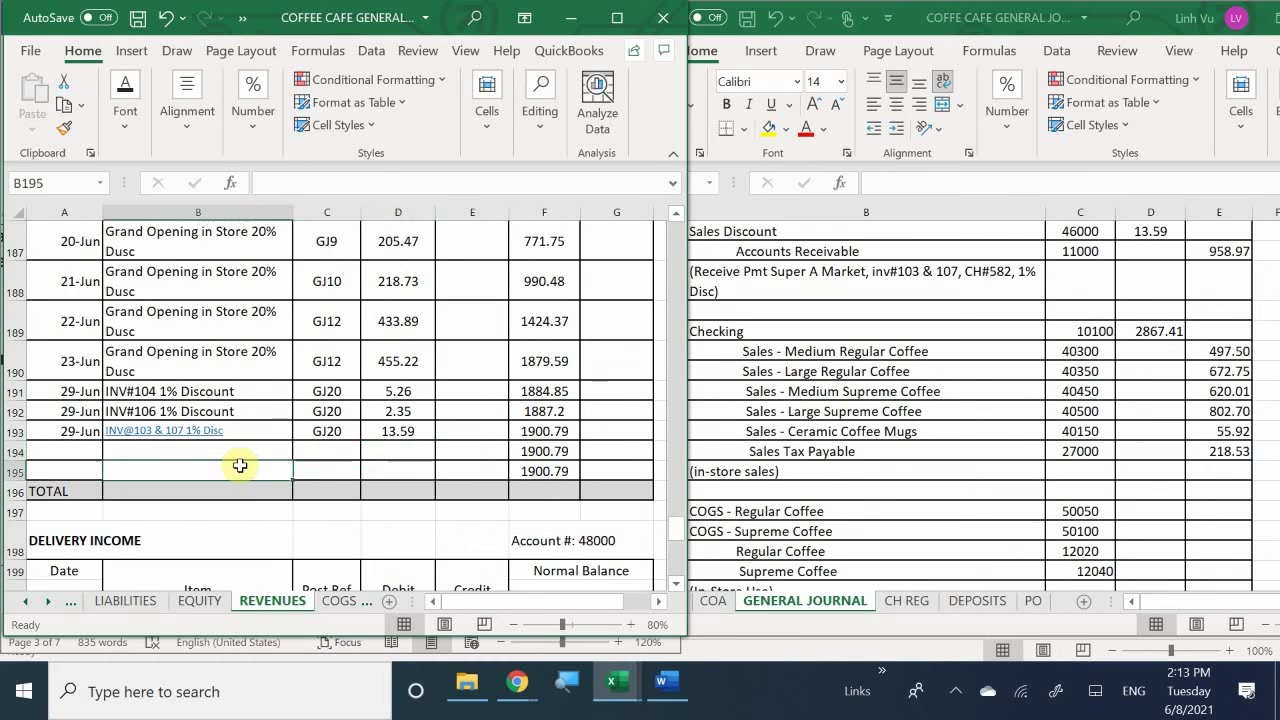
{"action": "scroll", "coordinate": [245, 467], "scroll_direction": "up", "scroll_amount": 15}
{"action": "scroll", "coordinate": [249, 469], "scroll_direction": "up", "scroll_amount": 20}
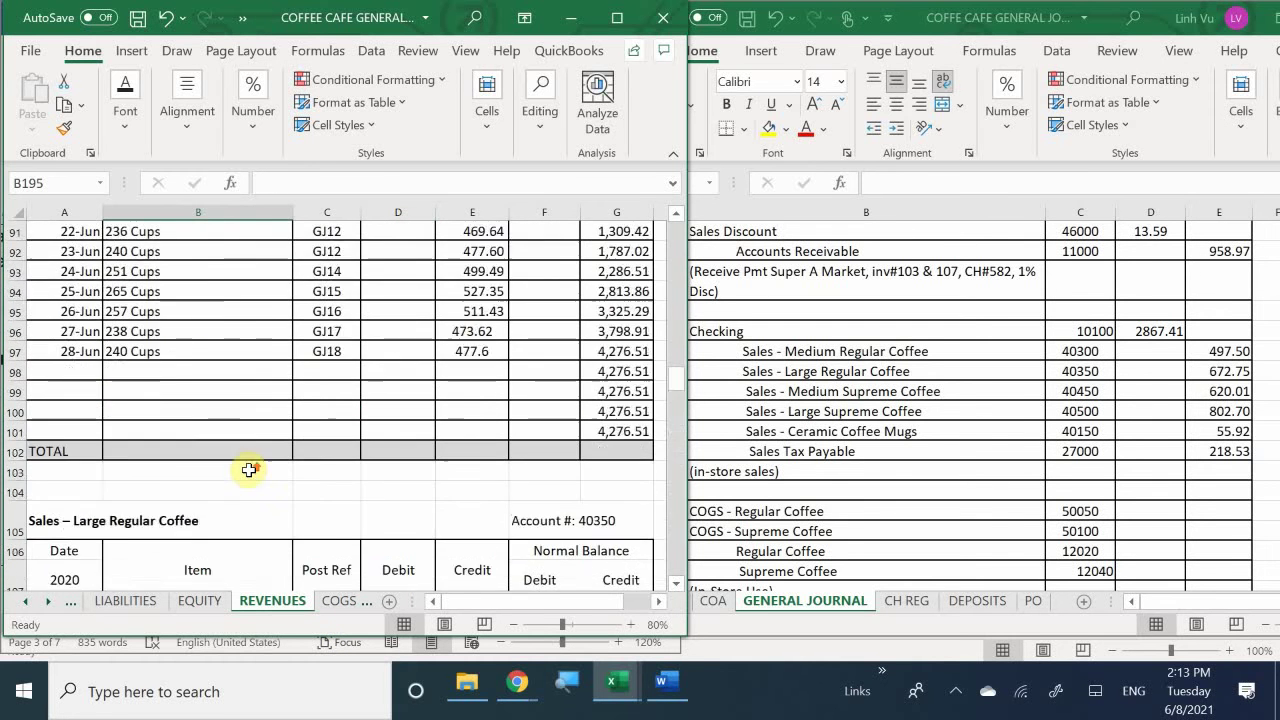
{"action": "scroll", "coordinate": [249, 474], "scroll_direction": "down", "scroll_amount": 9}
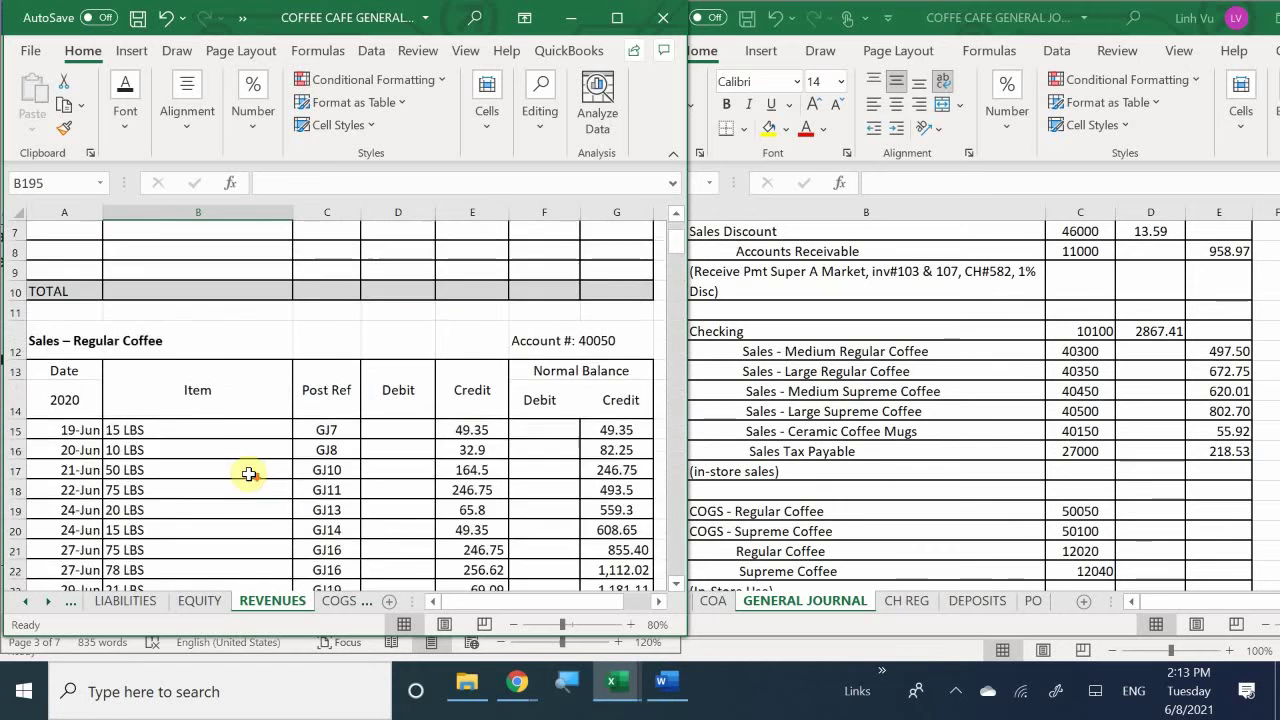
{"action": "scroll", "coordinate": [255, 490], "scroll_direction": "down", "scroll_amount": 5}
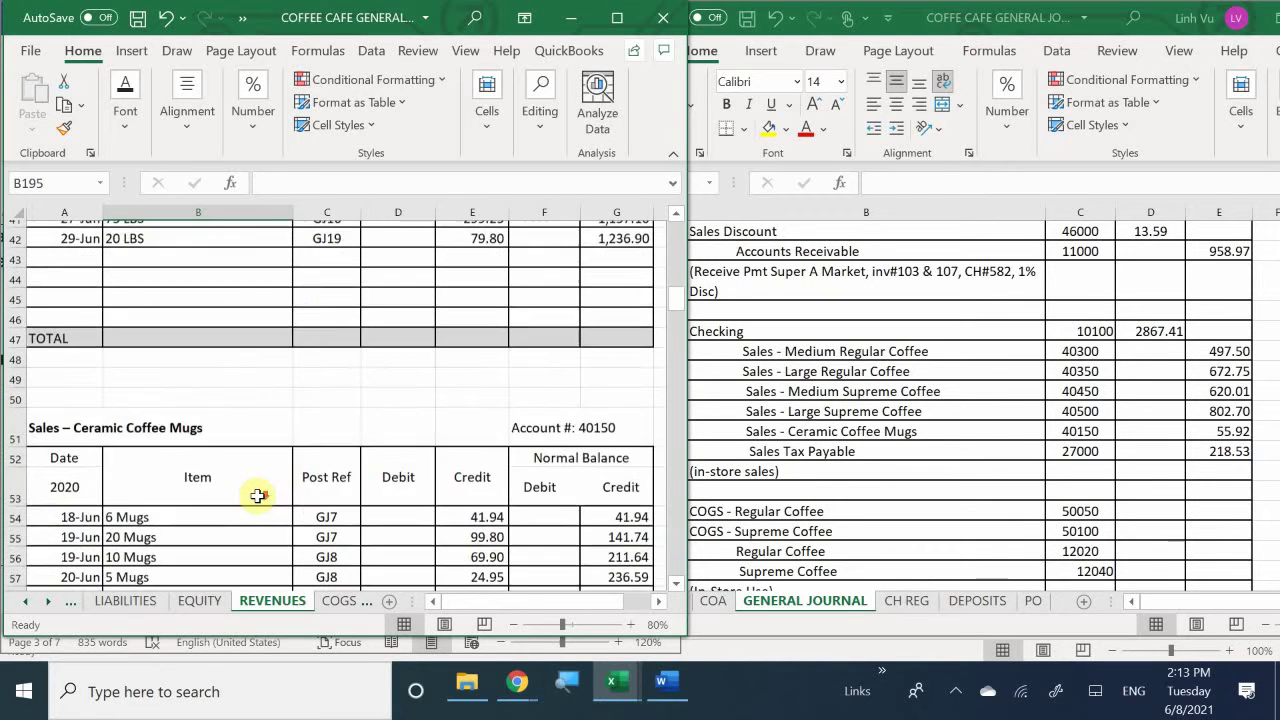
{"action": "scroll", "coordinate": [257, 493], "scroll_direction": "down", "scroll_amount": 2}
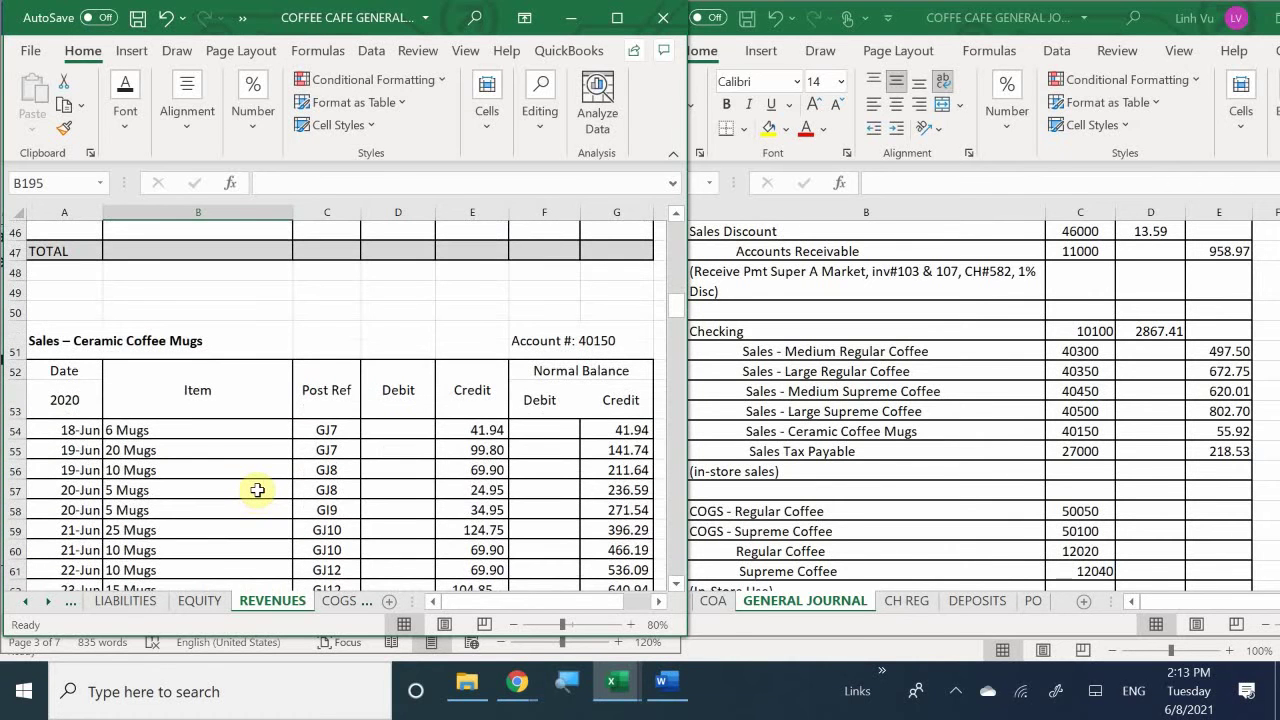
{"action": "scroll", "coordinate": [260, 494], "scroll_direction": "down", "scroll_amount": 2}
{"action": "scroll", "coordinate": [263, 497], "scroll_direction": "down", "scroll_amount": 10}
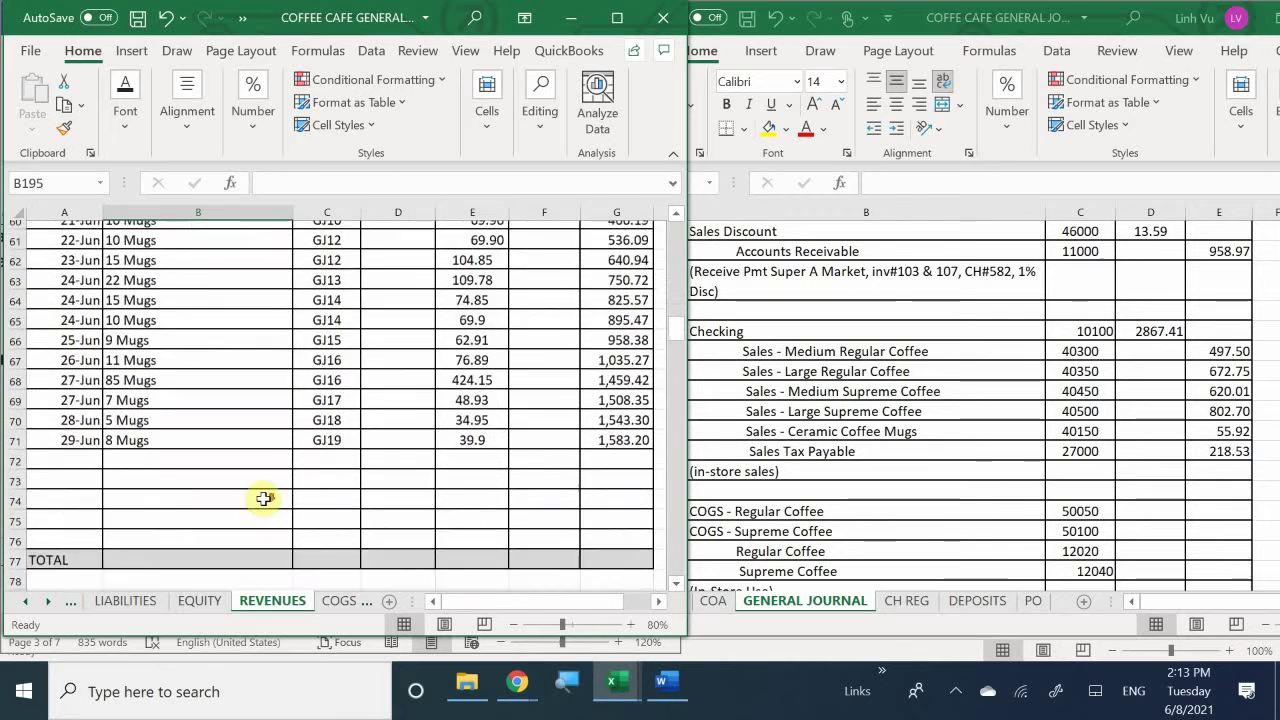
{"action": "scroll", "coordinate": [265, 506], "scroll_direction": "down", "scroll_amount": 1}
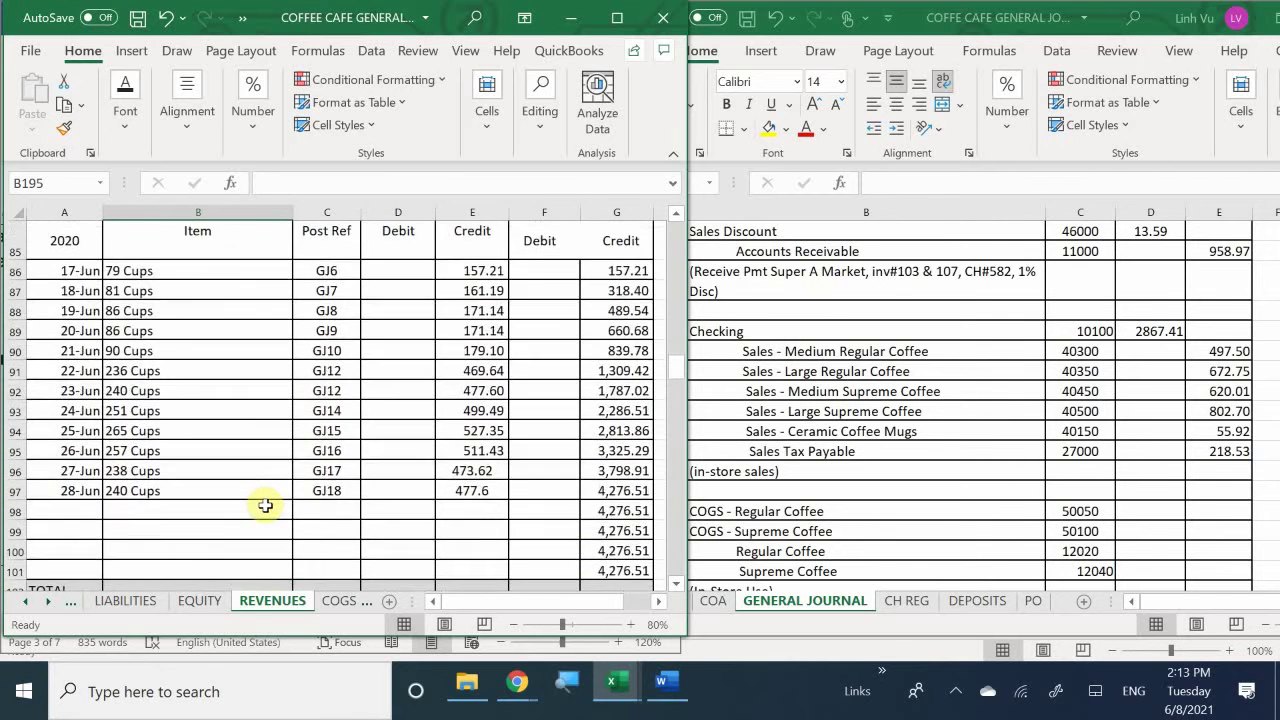
{"action": "scroll", "coordinate": [265, 506], "scroll_direction": "up", "scroll_amount": 2}
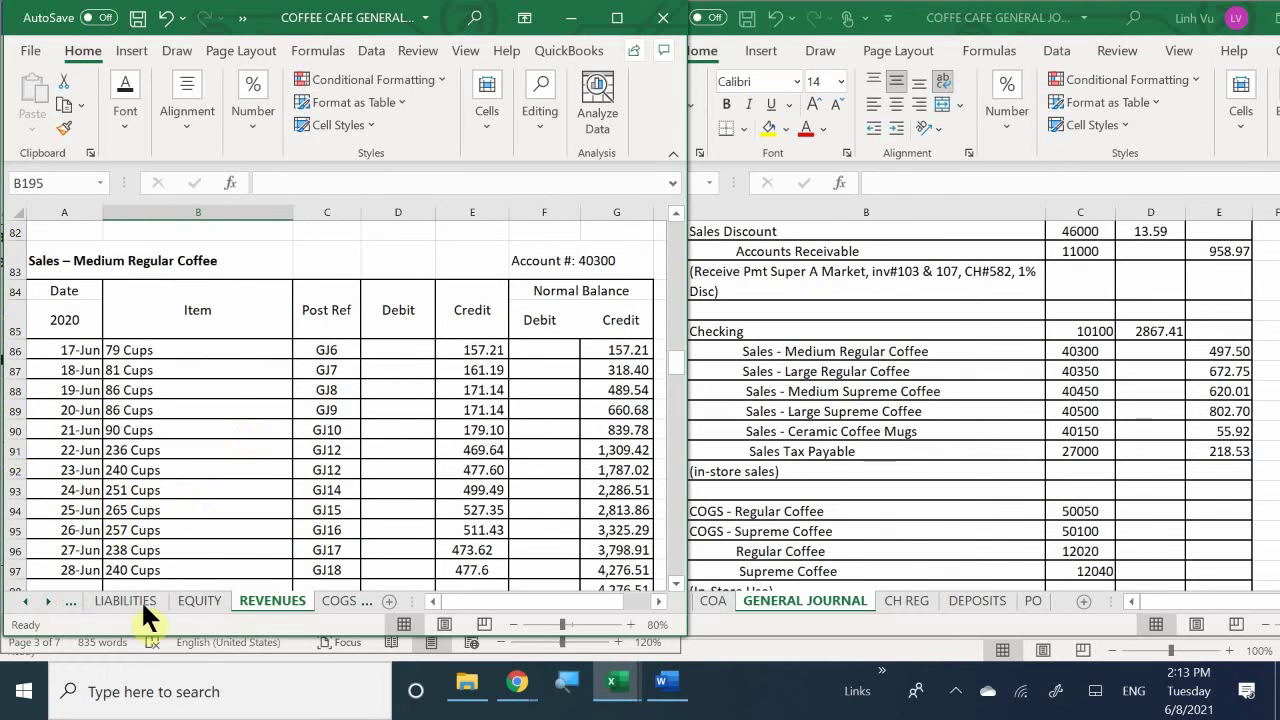
{"action": "left_click", "coordinate": [180, 528]}
{"action": "scroll", "coordinate": [182, 524], "scroll_direction": "down", "scroll_amount": 1}
{"action": "left_click", "coordinate": [82, 508]}
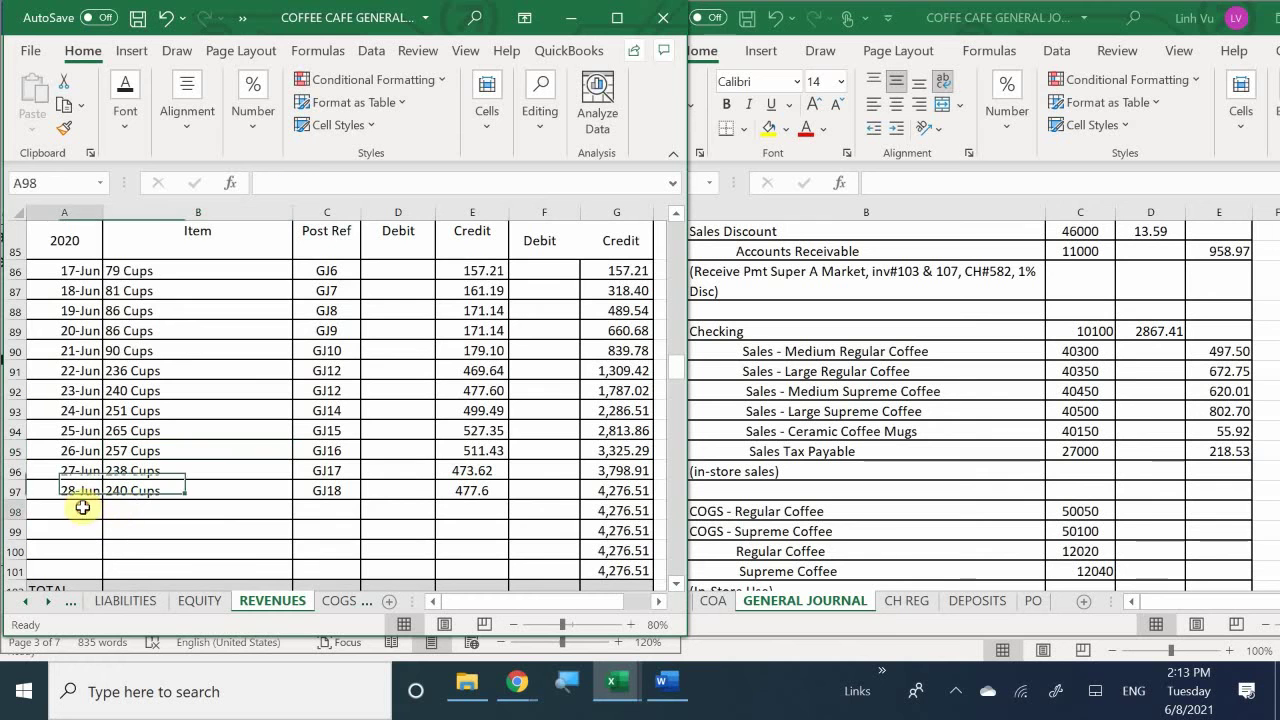
{"action": "type", "text": "6/29"}
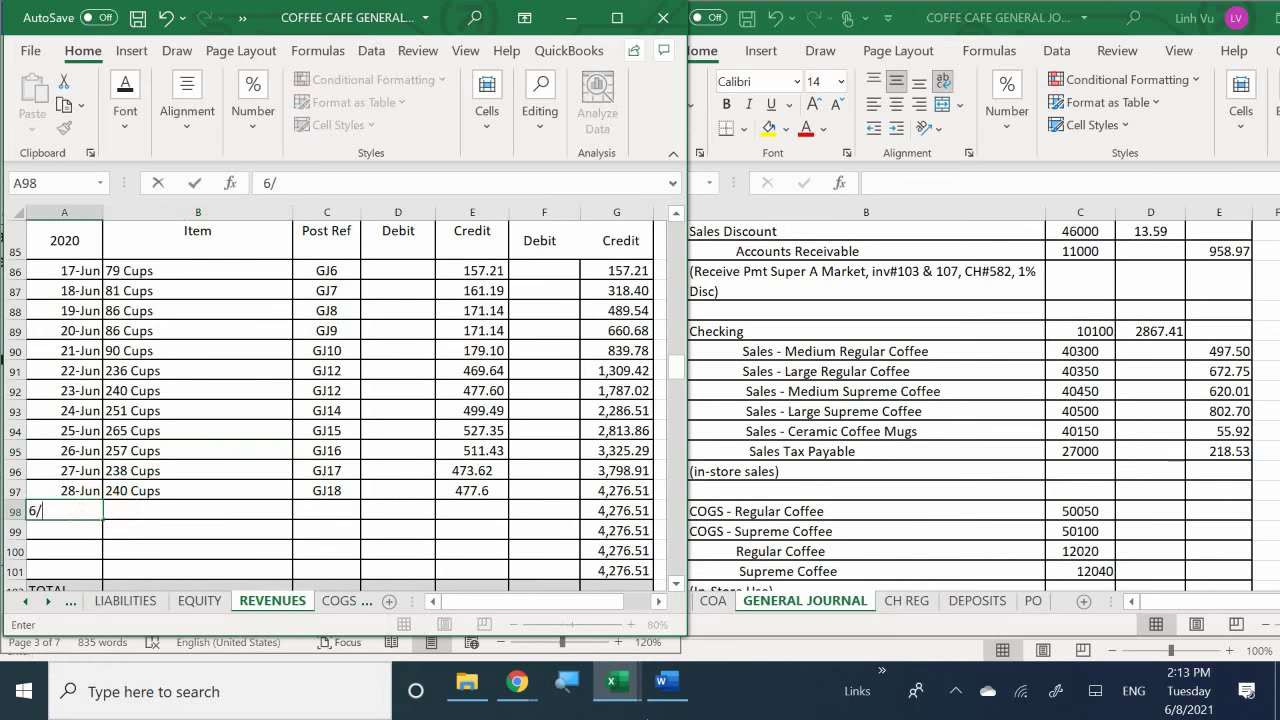
{"action": "key", "text": "Return"}
Enter 250 Cups as the item in B98 for the 29-Jun medium regular coffee sale.
{"action": "key", "text": "Right"}
{"action": "key", "text": "Up"}
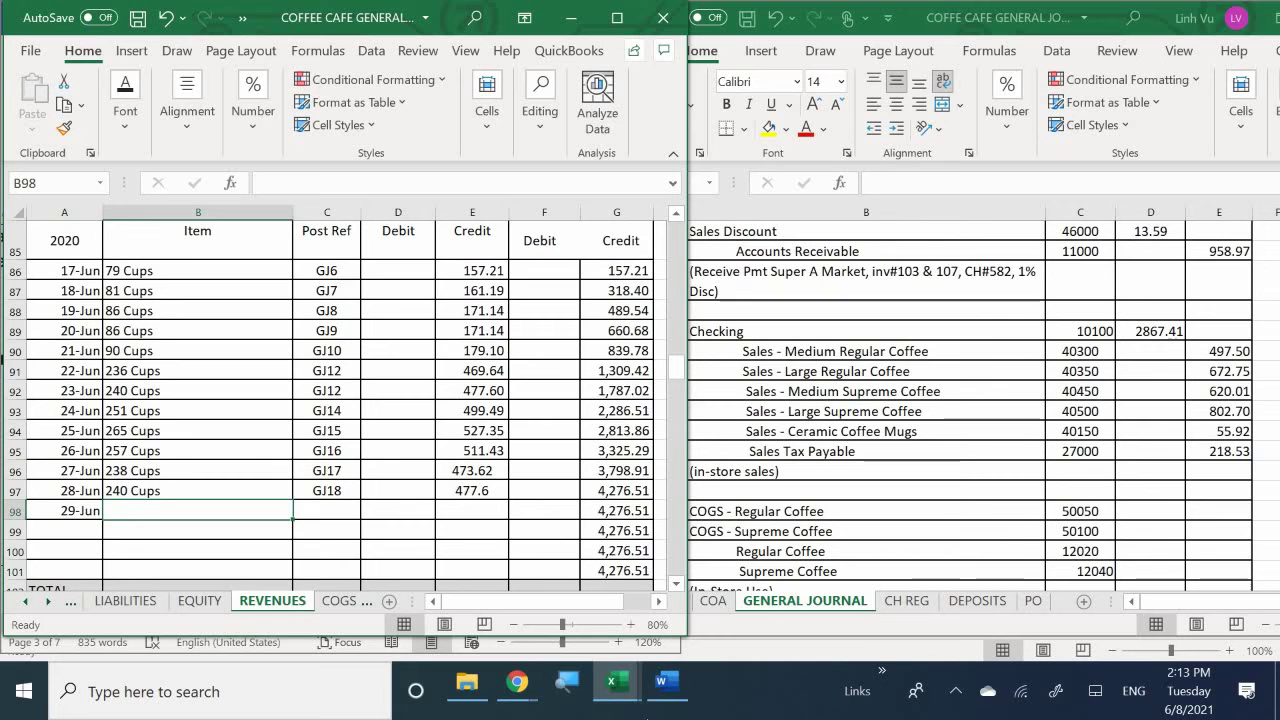
{"action": "type", "text": "6"}
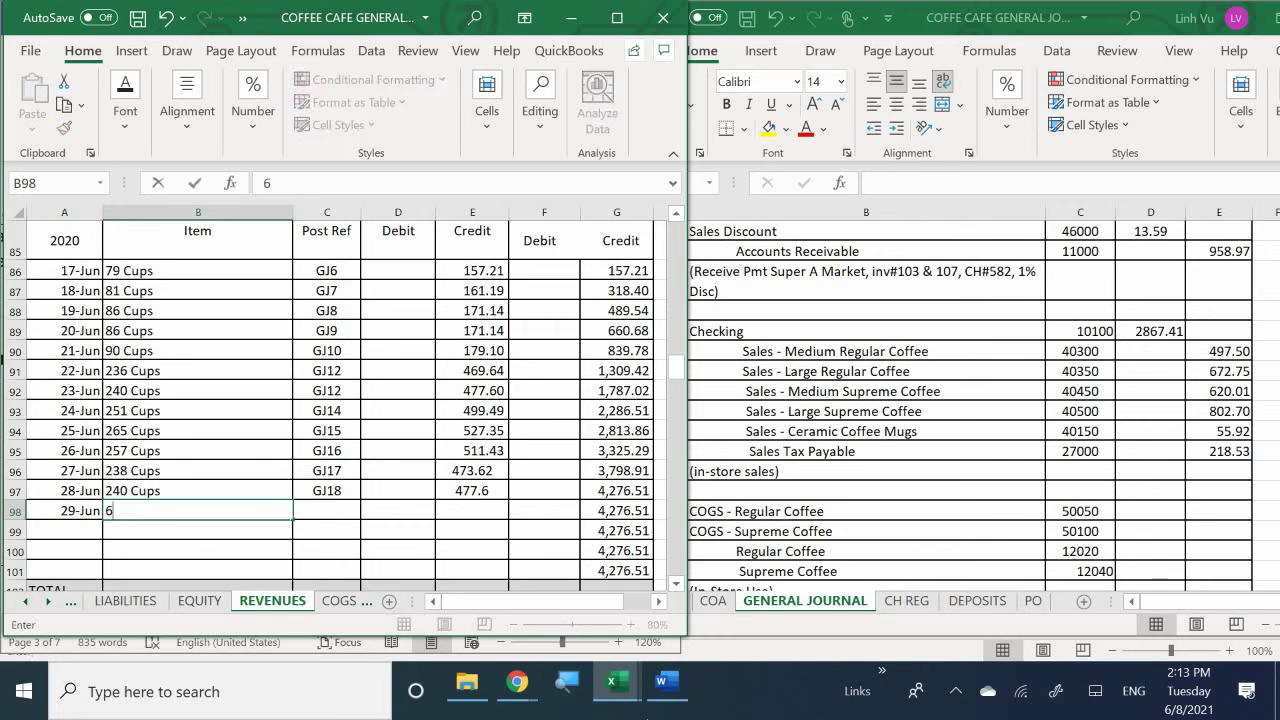
{"action": "key", "text": "BackSpace"}
{"action": "type", "text": "250 Cups"}
{"action": "key", "text": "Tab"}
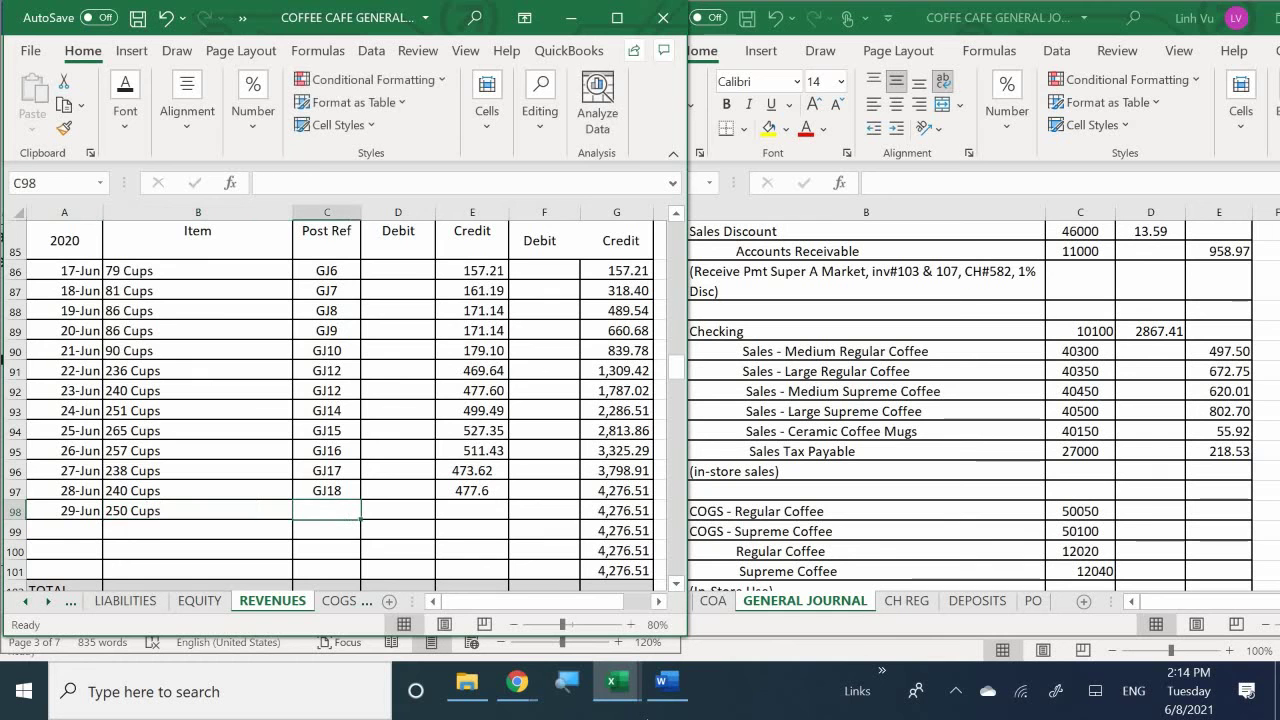
Complete the 29-Jun medium regular coffee line with post reference GJ20 in C98 and a credit of 497.50 in E98.
{"action": "type", "text": "GJ"}
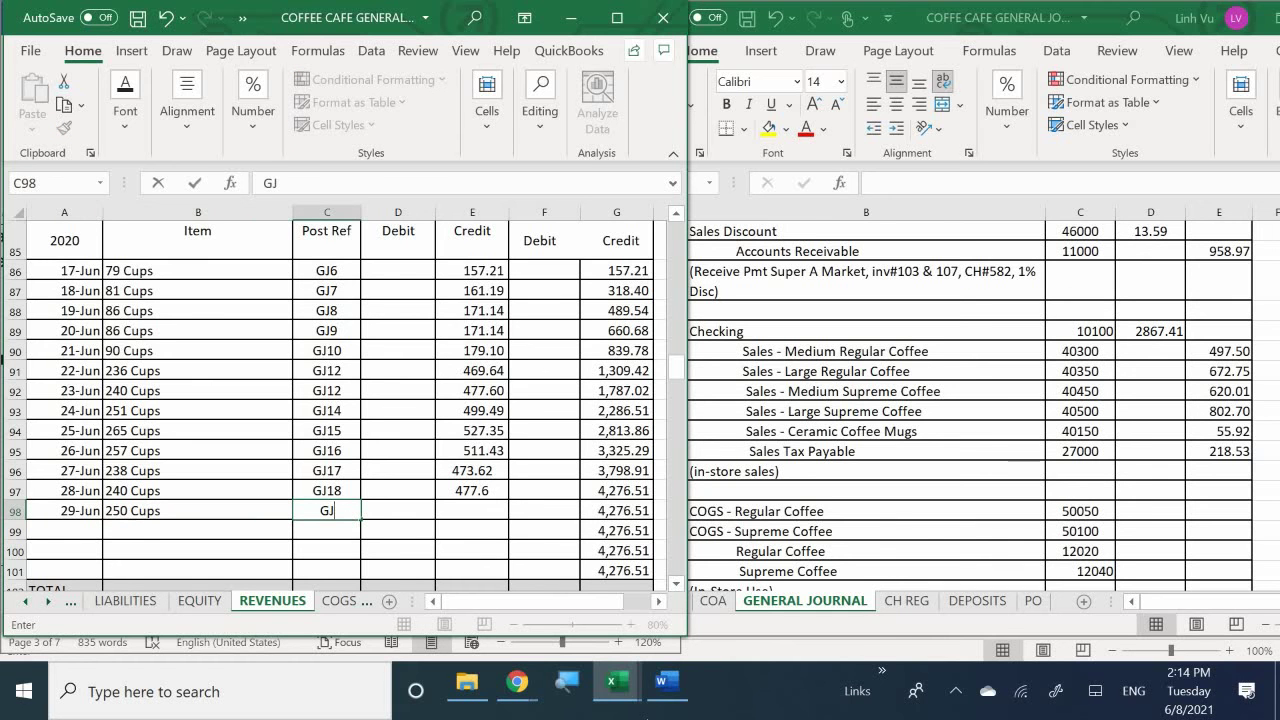
{"action": "type", "text": "20"}
{"action": "key", "text": "Tab"}
{"action": "key", "text": "Tab"}
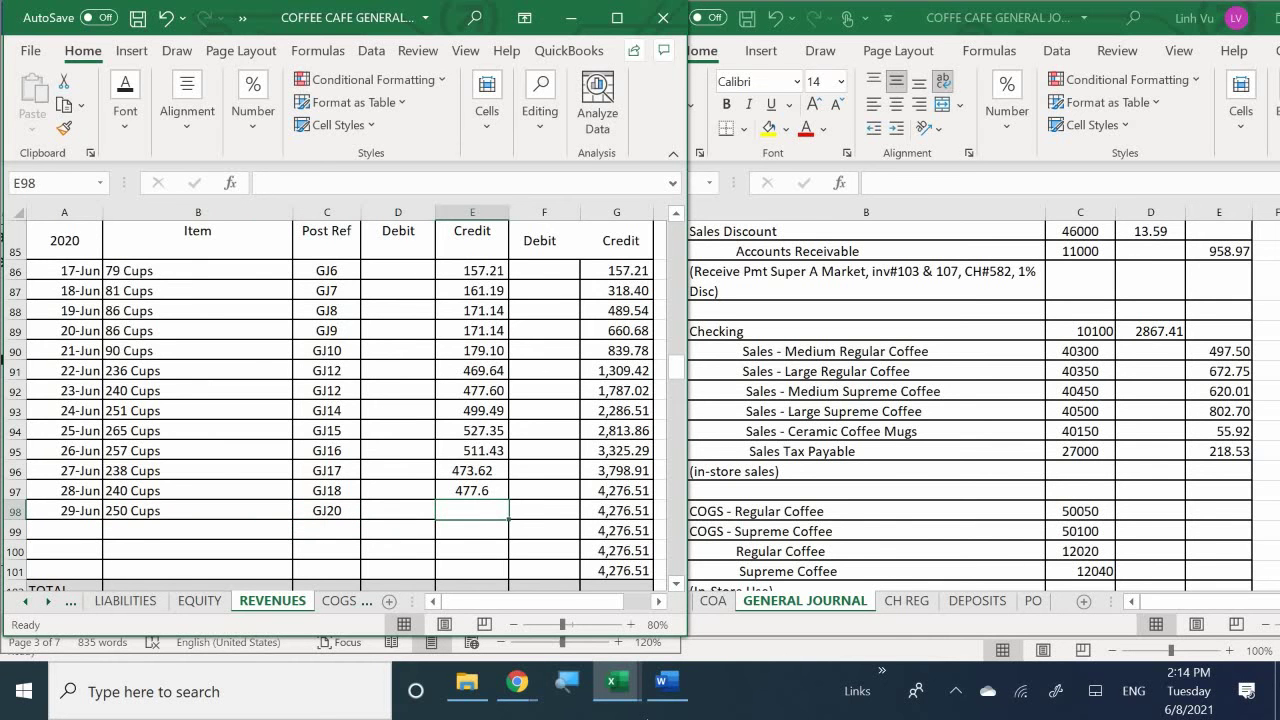
{"action": "type", "text": "4"}
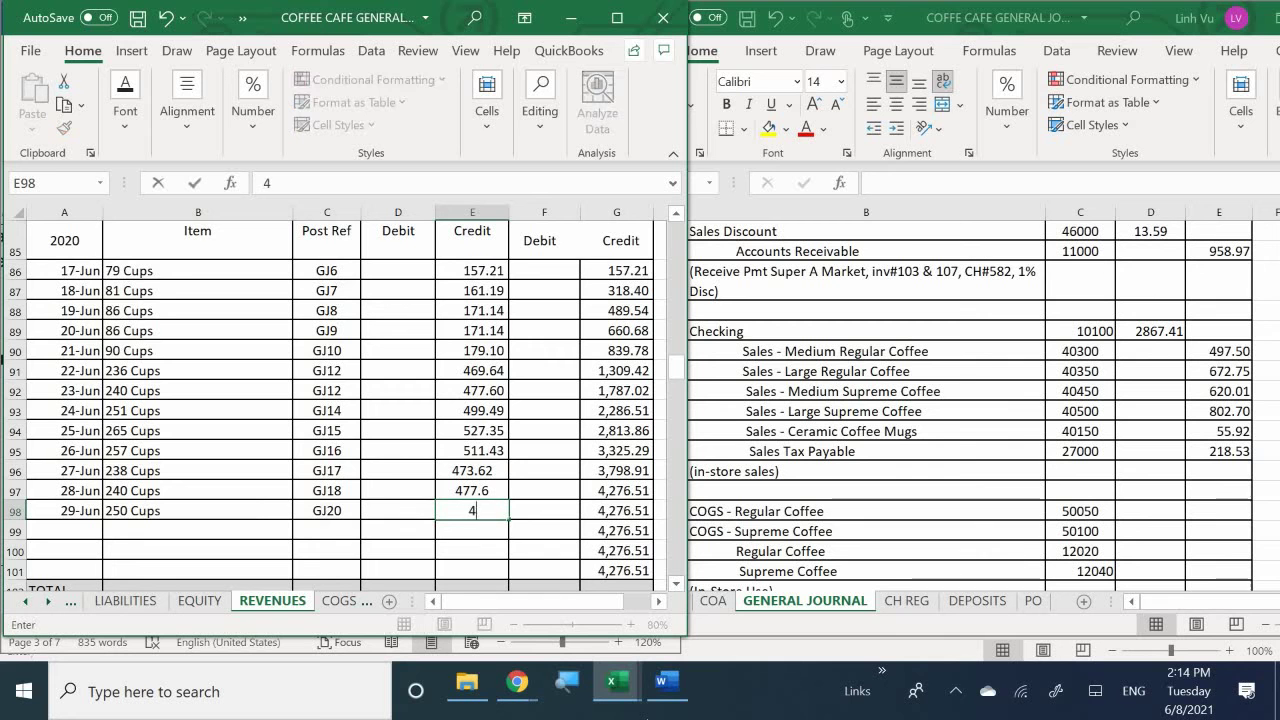
{"action": "type", "text": "97.50"}
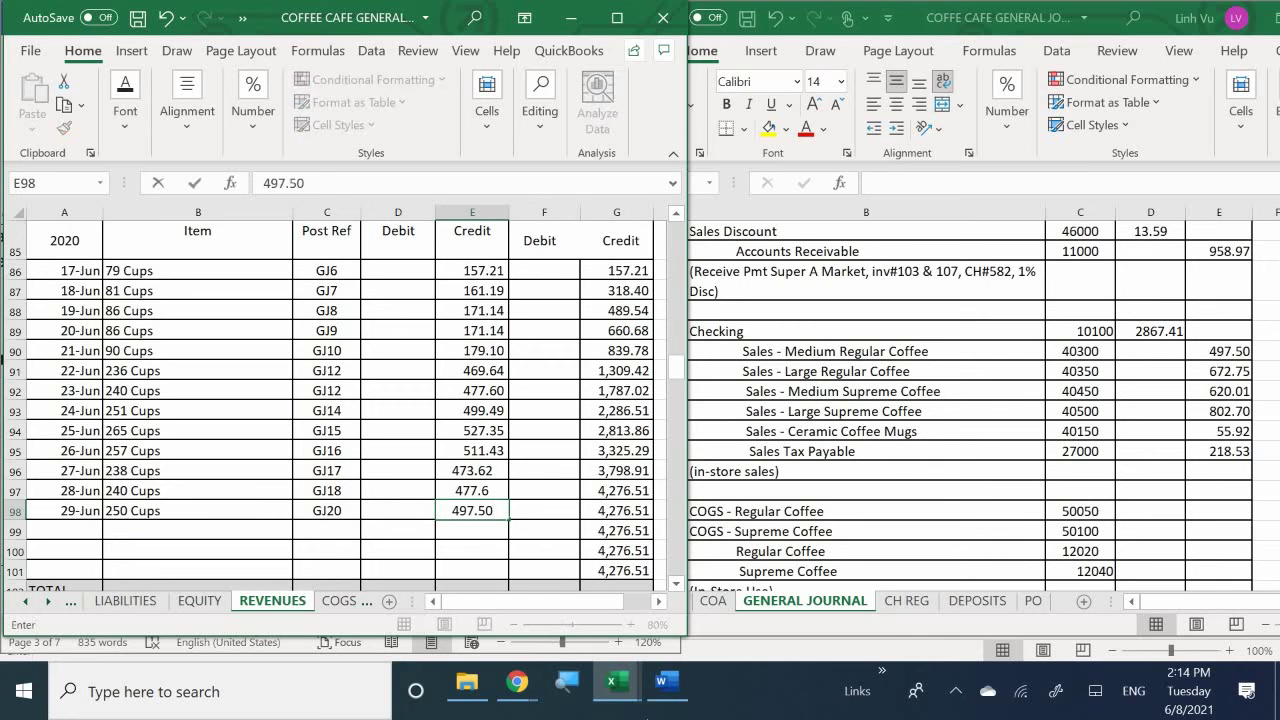
{"action": "key", "text": "Return"}
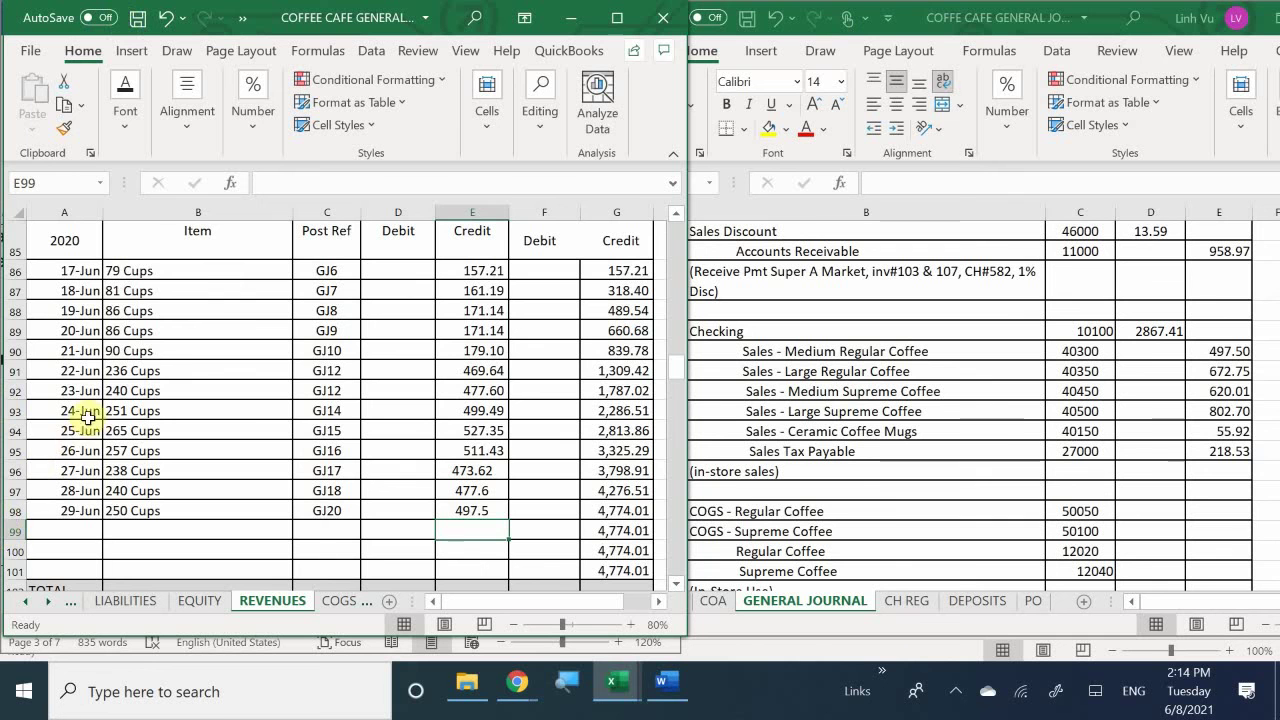
Enter the date 6/29 in A120 of the Sales – Large Regular Coffee account.
{"action": "left_click", "coordinate": [98, 542]}
{"action": "scroll", "coordinate": [100, 541], "scroll_direction": "down", "scroll_amount": 3}
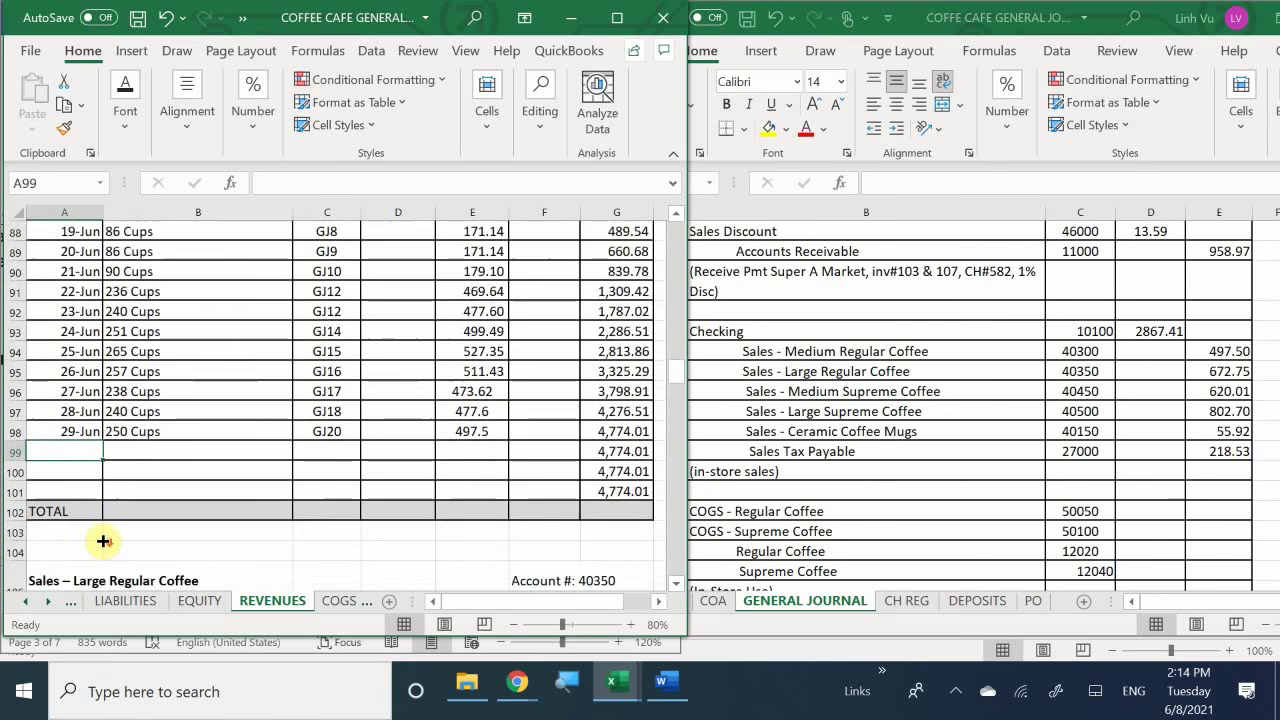
{"action": "scroll", "coordinate": [103, 541], "scroll_direction": "down", "scroll_amount": 5}
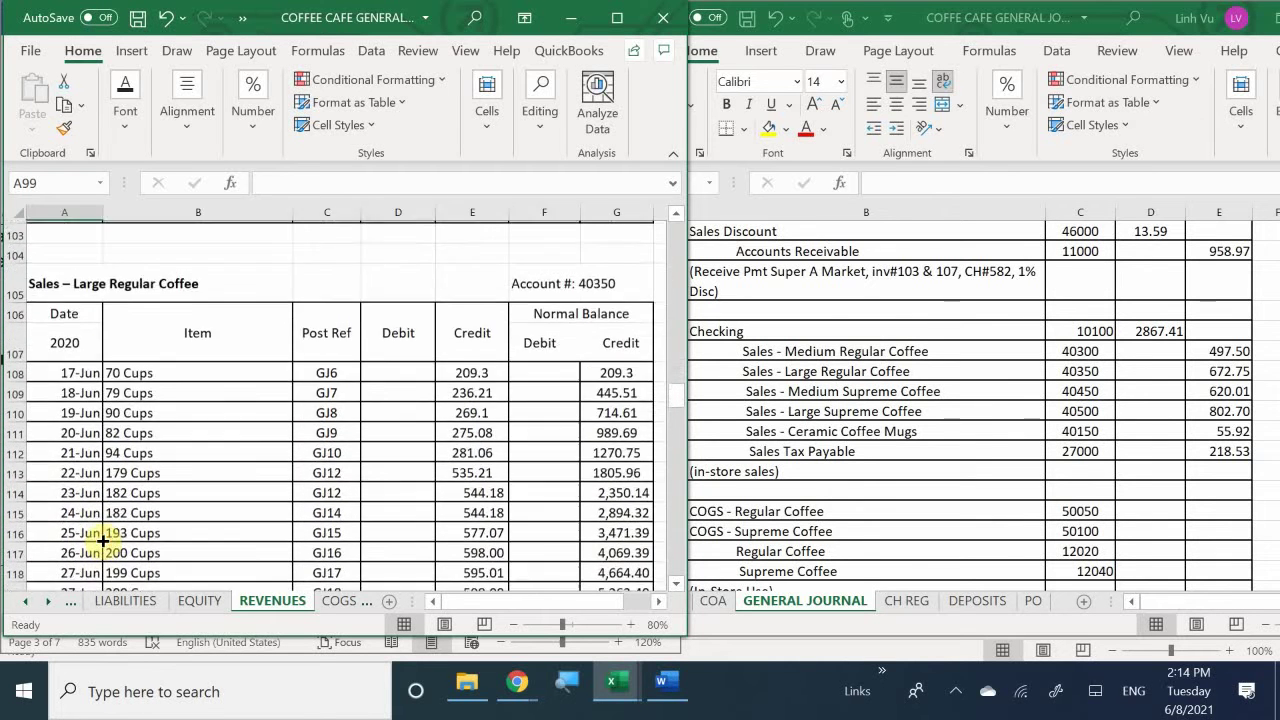
{"action": "scroll", "coordinate": [104, 538], "scroll_direction": "down", "scroll_amount": 1}
{"action": "left_click", "coordinate": [84, 450]}
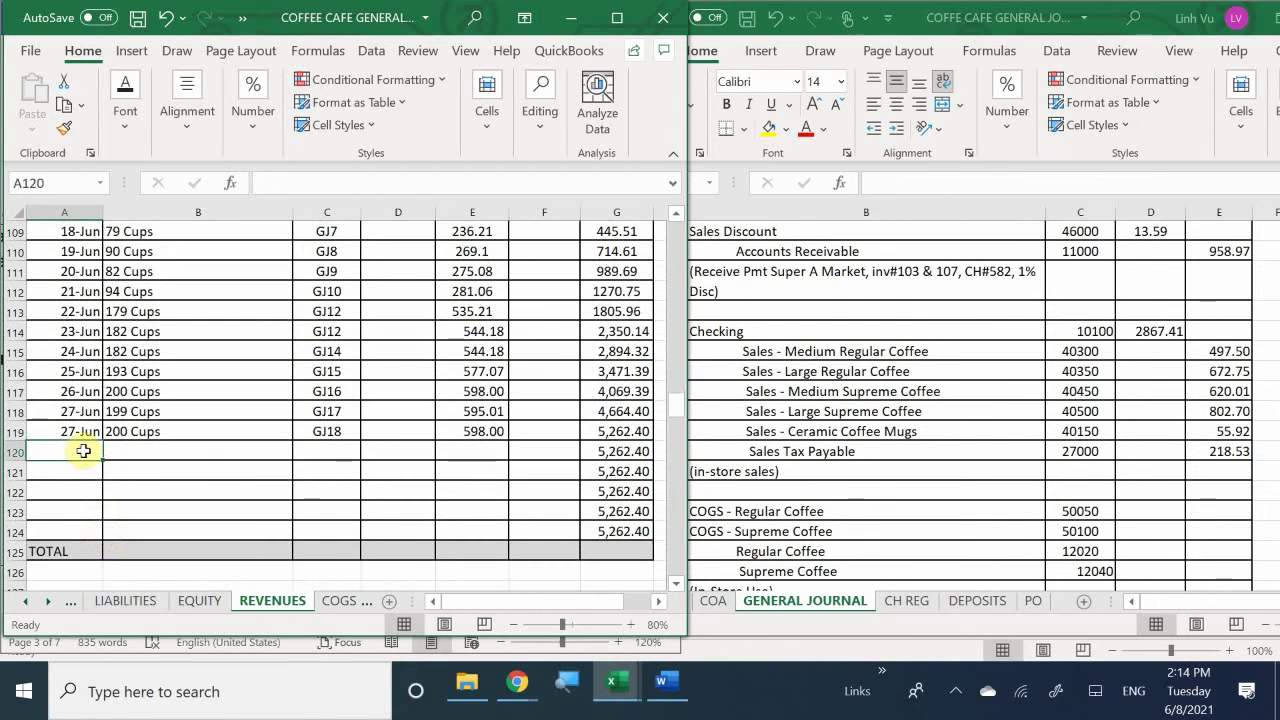
{"action": "type", "text": "6"}
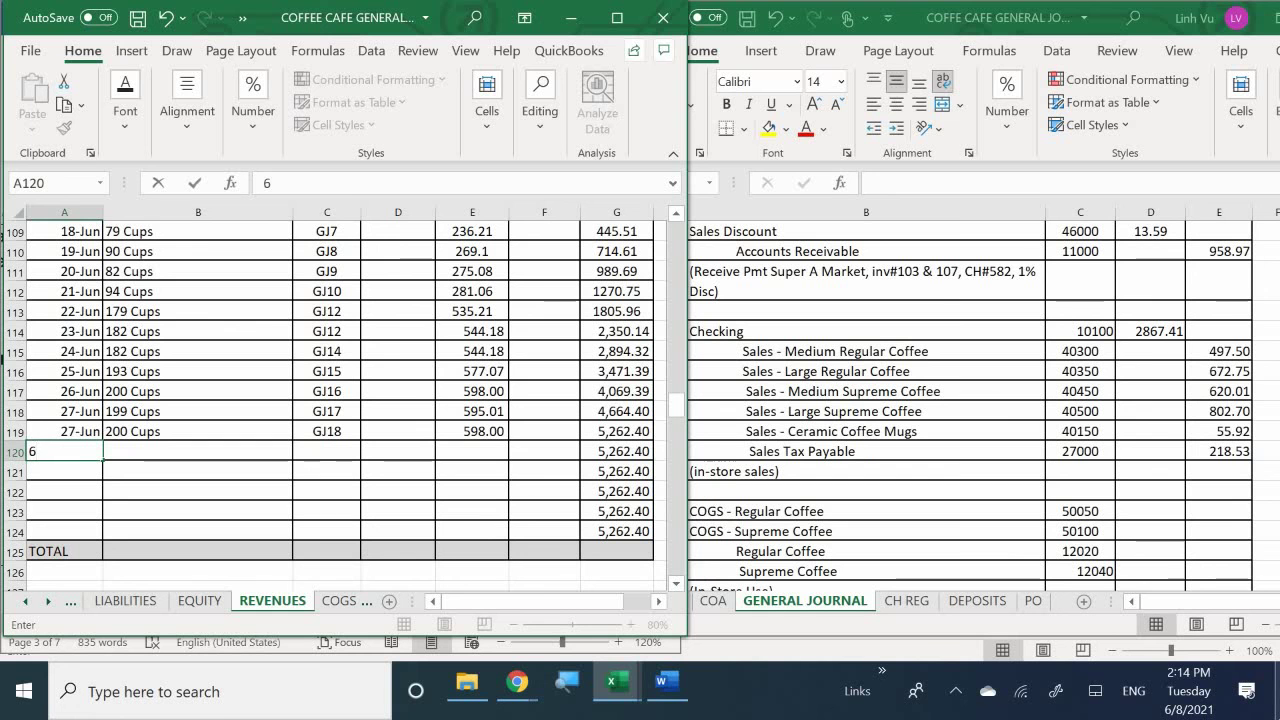
{"action": "type", "text": "/29"}
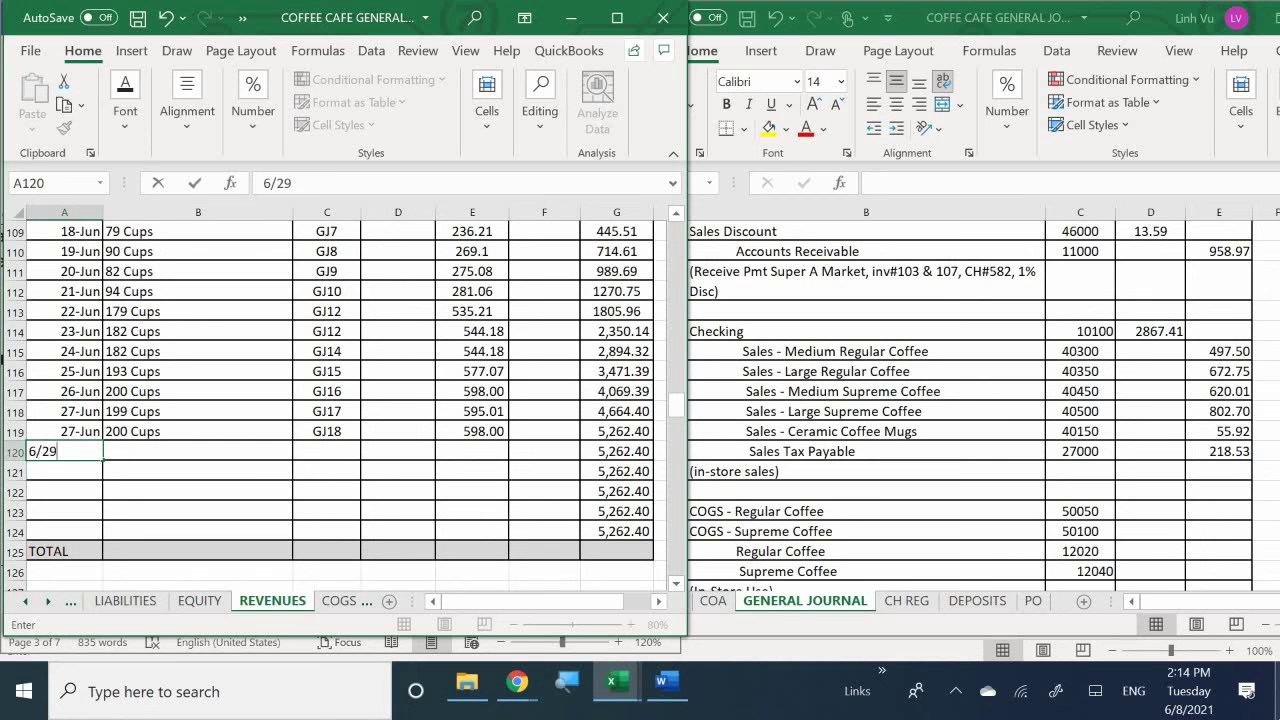
{"action": "key", "text": "Return"}
Enter 225 Cups as the item in B120 and GJ20 as the post reference in C120.
{"action": "left_click", "coordinate": [198, 451]}
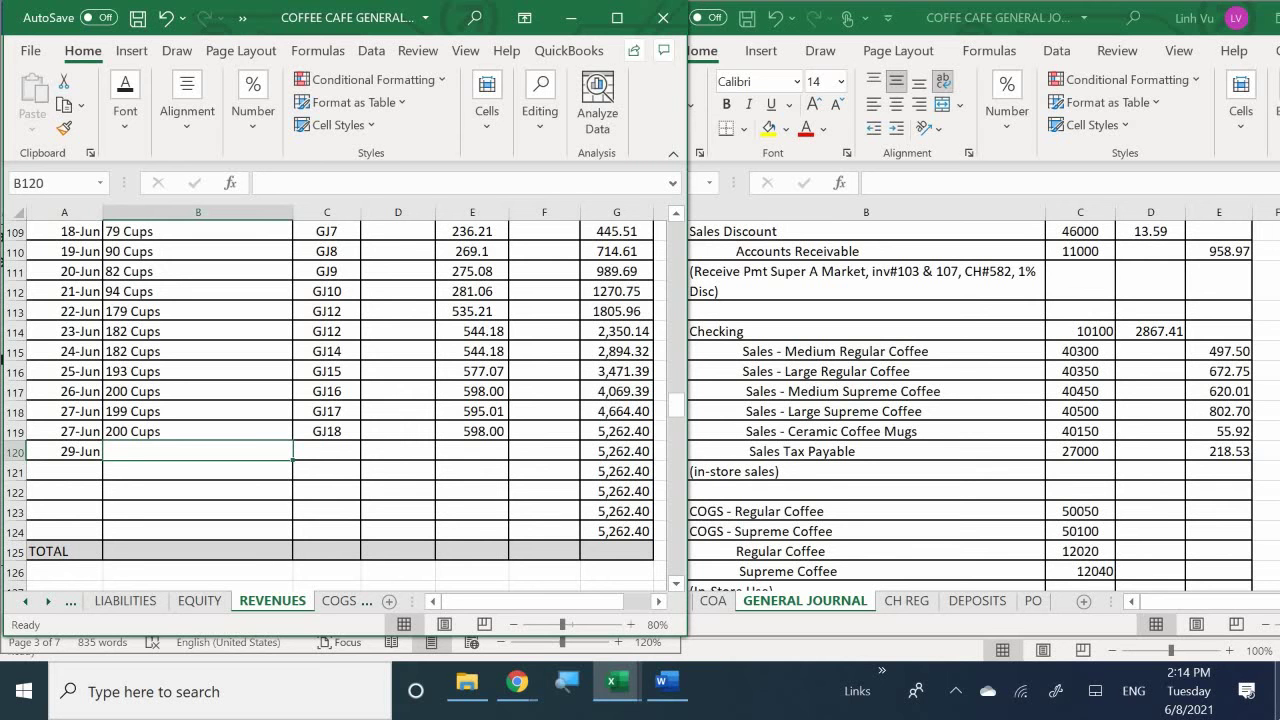
{"action": "type", "text": "225"}
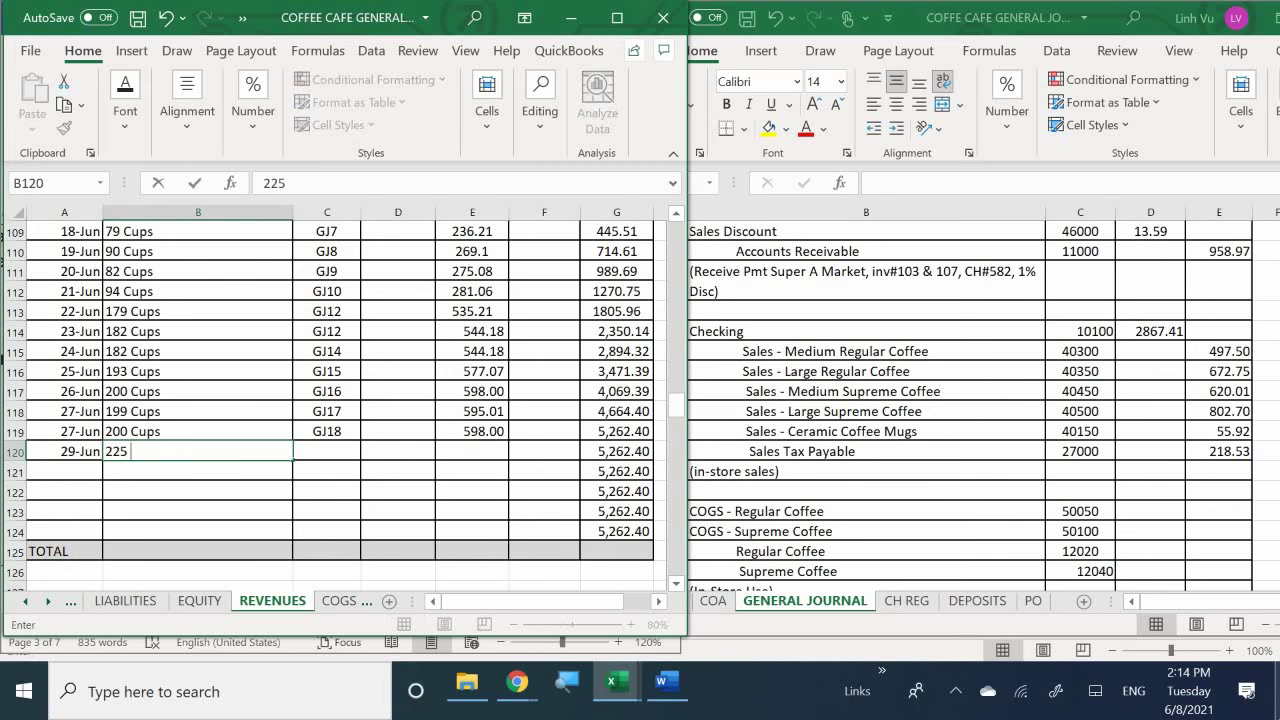
{"action": "type", "text": " Cups"}
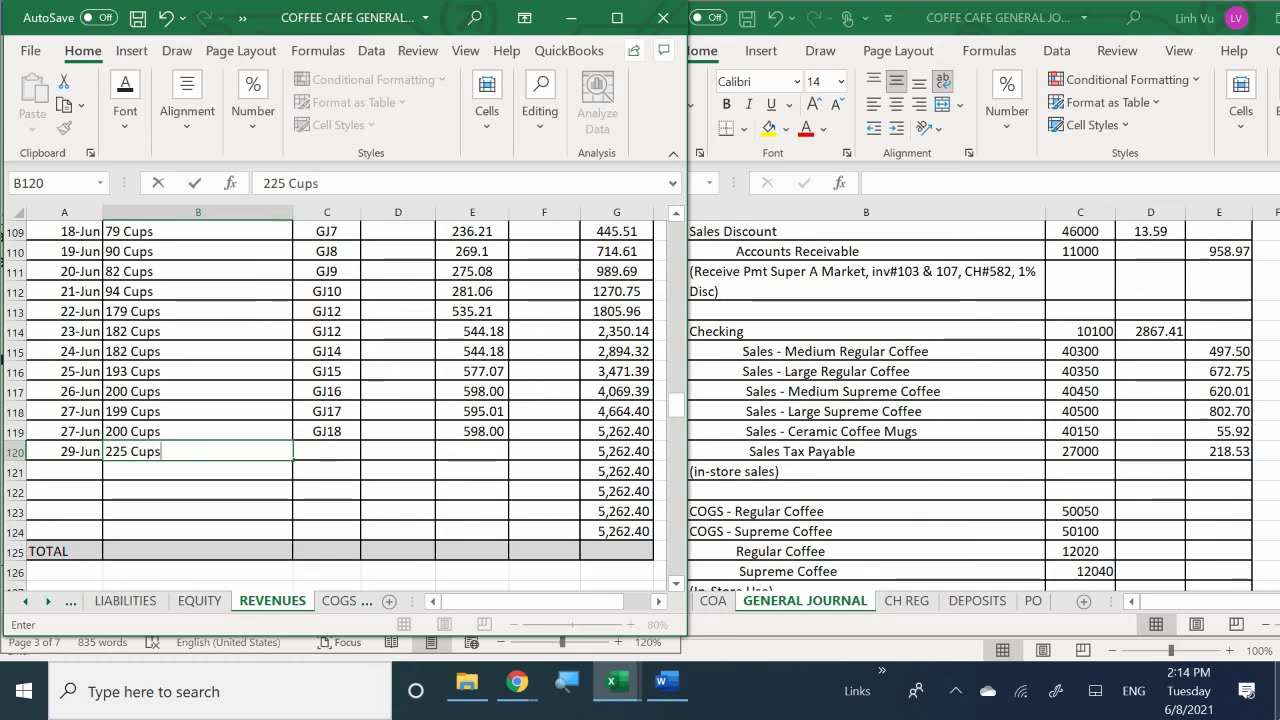
{"action": "key", "text": "Tab"}
{"action": "type", "text": "GJ"}
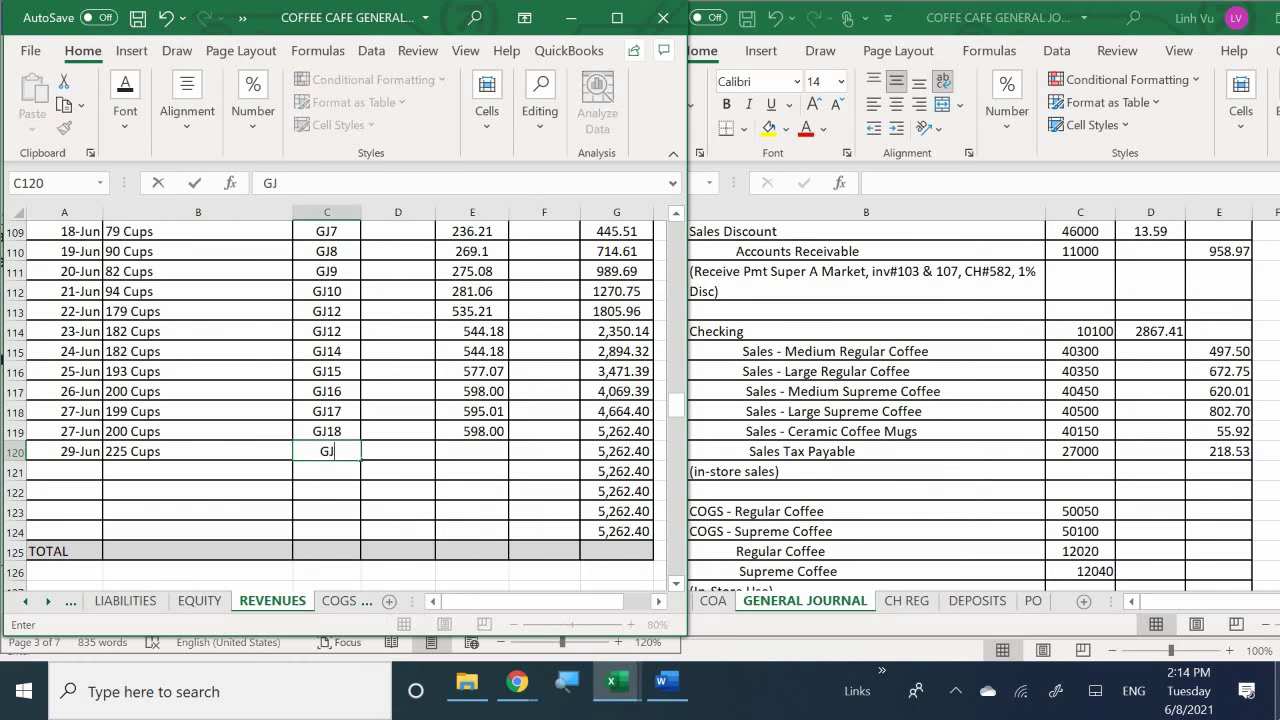
{"action": "type", "text": "20"}
{"action": "key", "text": "Return"}
Enter a credit of 672.75 in E120 for the 29-Jun large regular coffee sale.
{"action": "key", "text": "Right"}
{"action": "key", "text": "Up"}
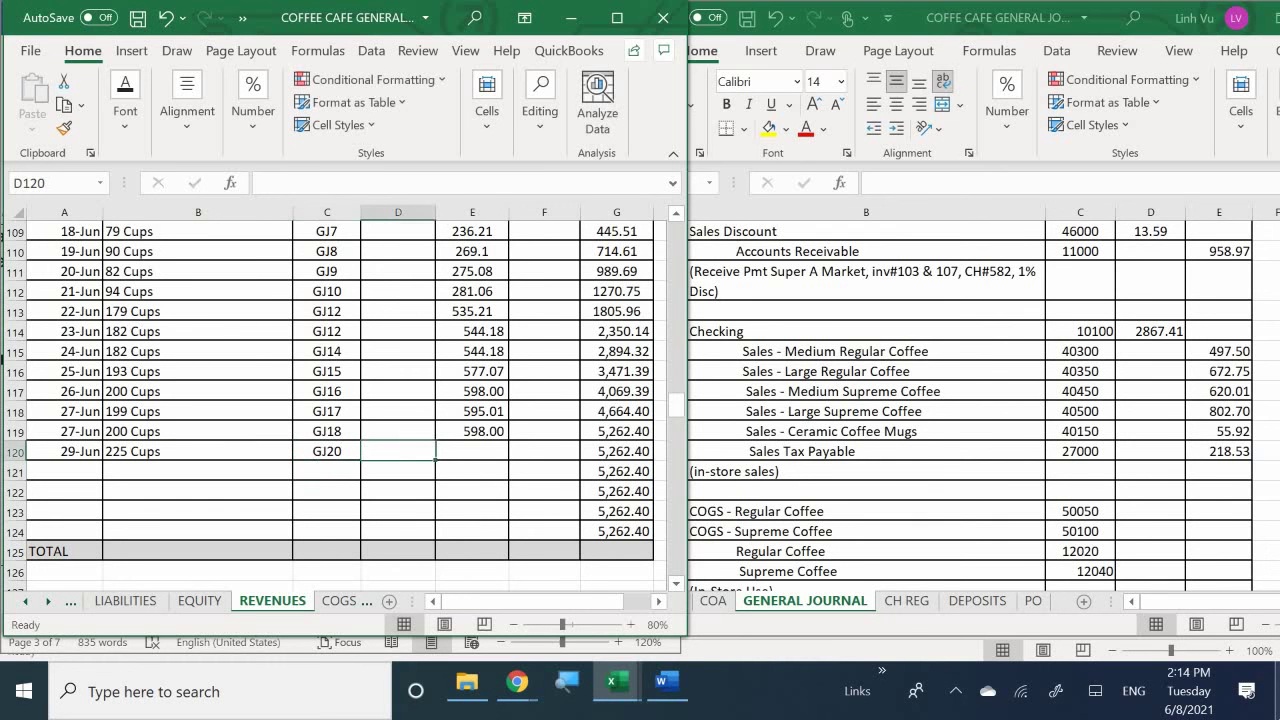
{"action": "left_click", "coordinate": [472, 451]}
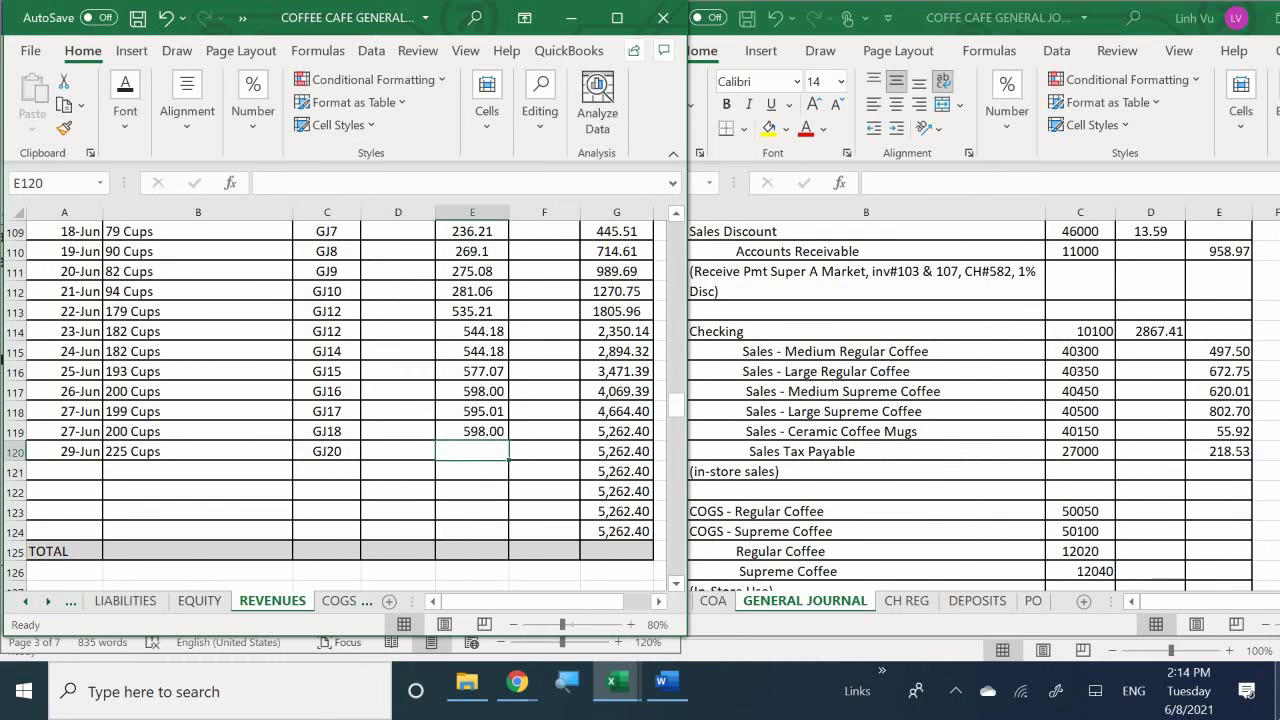
{"action": "type", "text": "3"}
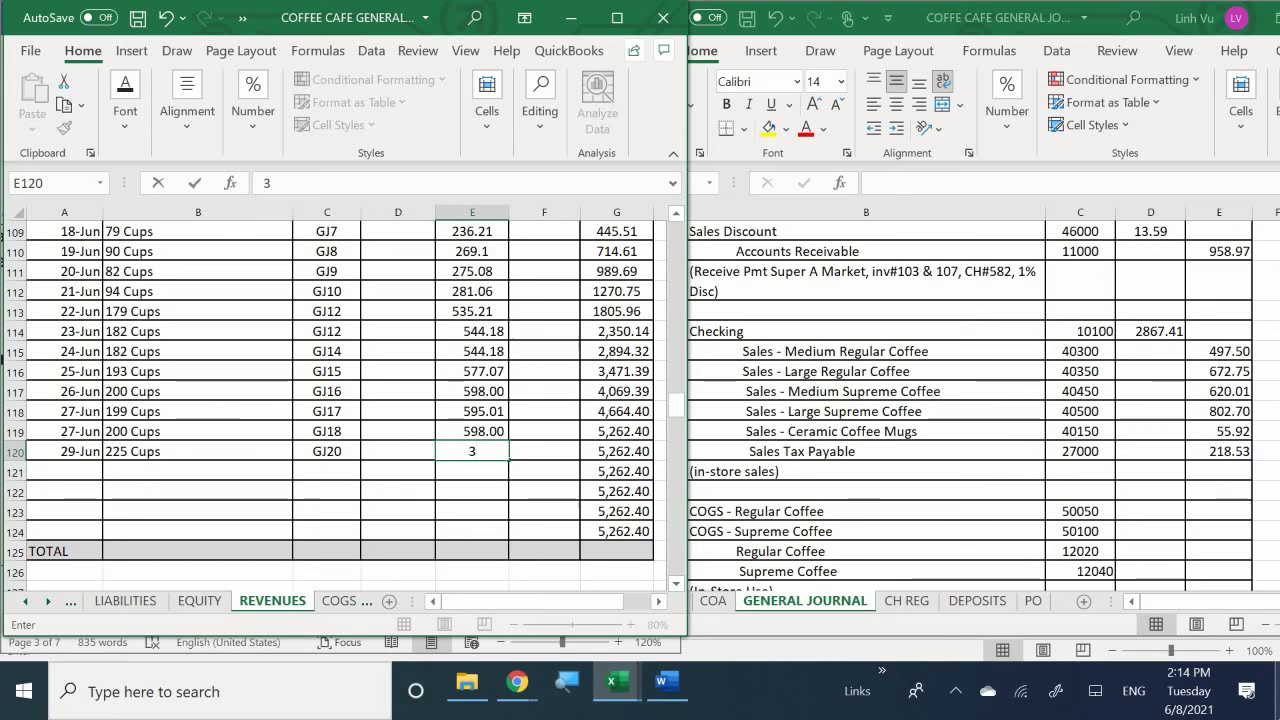
{"action": "key", "text": "BackSpace"}
{"action": "type", "text": "672.75"}
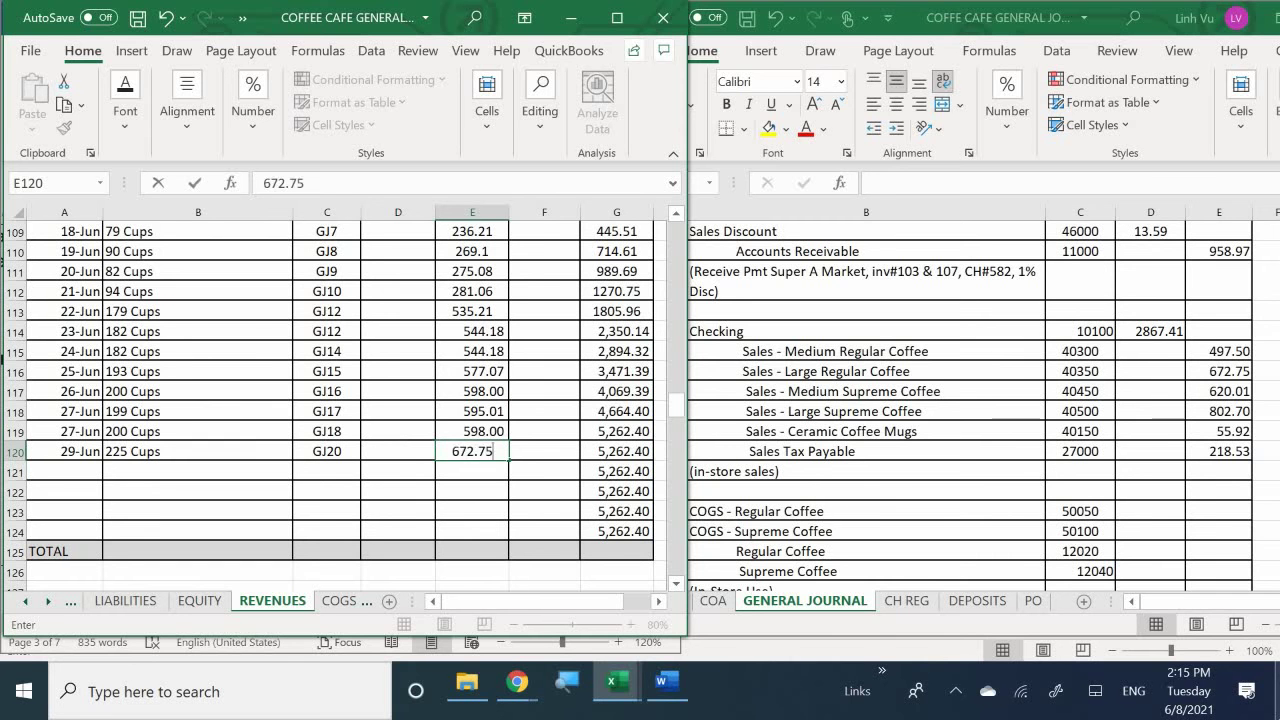
{"action": "key", "text": "Return"}
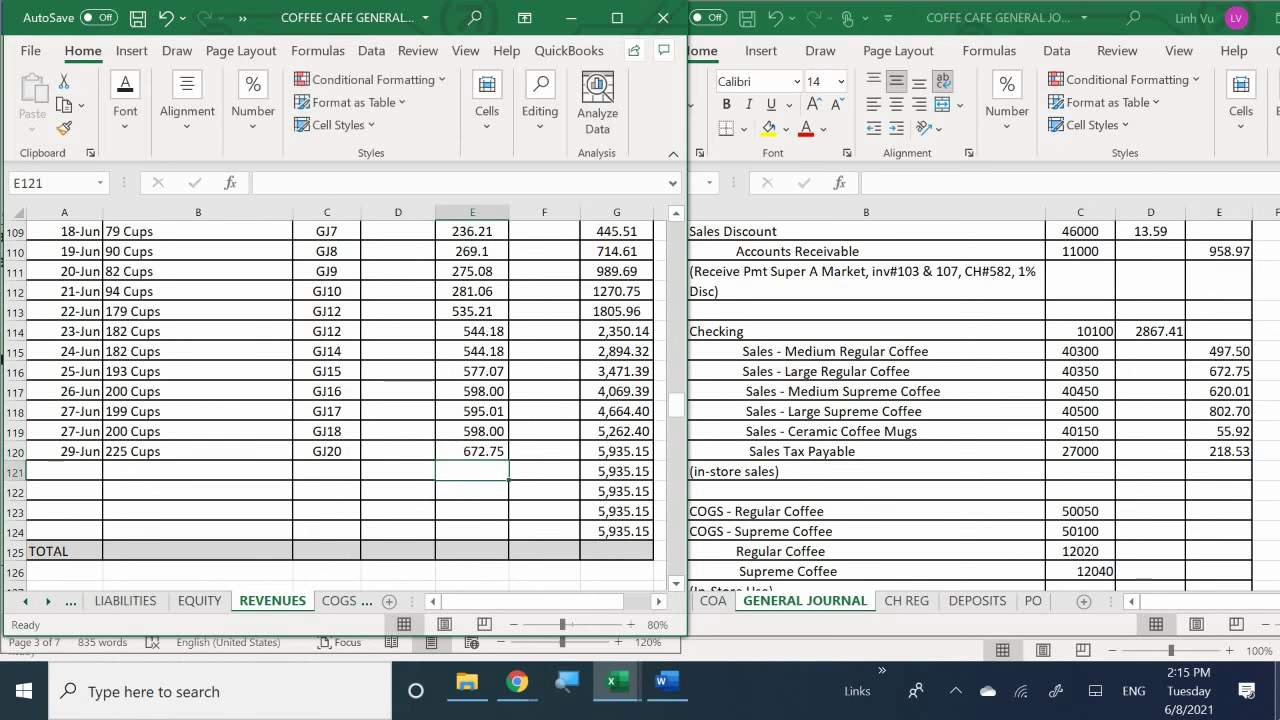
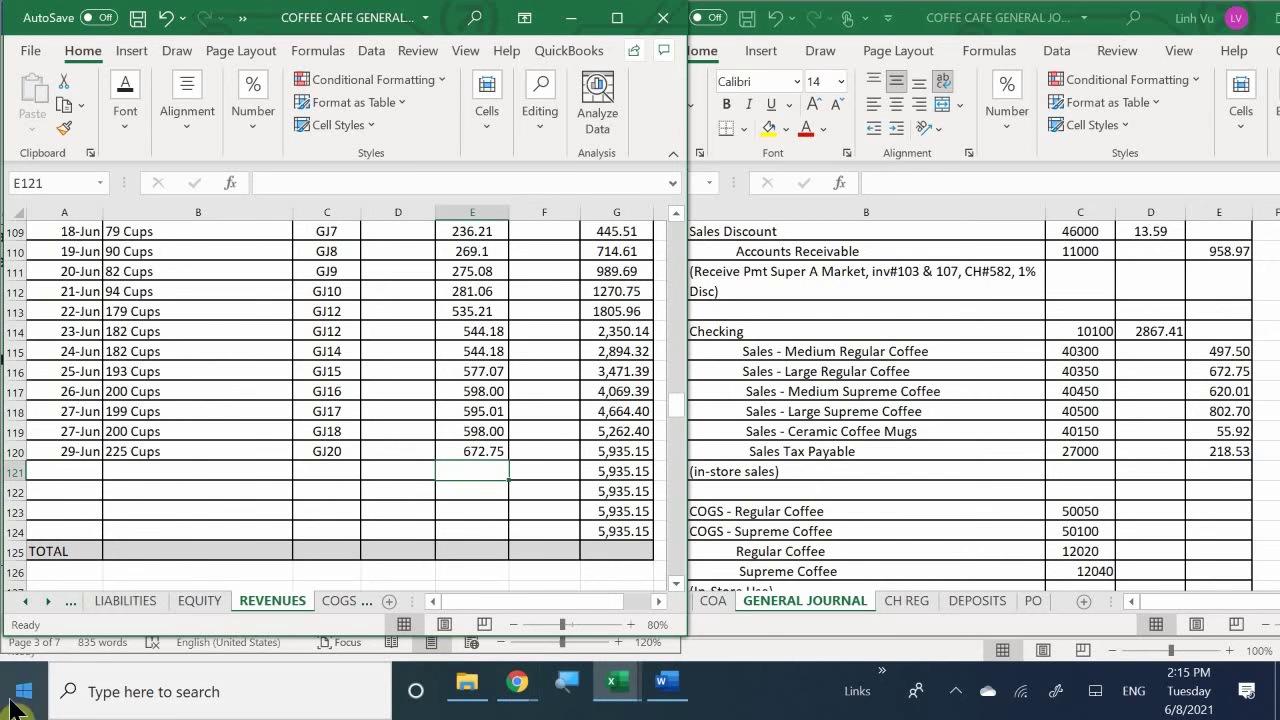
Enter the date 6/29 in A144 of the Sales – Medium Supreme Coffee account.
{"action": "left_click", "coordinate": [118, 466]}
{"action": "scroll", "coordinate": [118, 466], "scroll_direction": "down", "scroll_amount": 5}
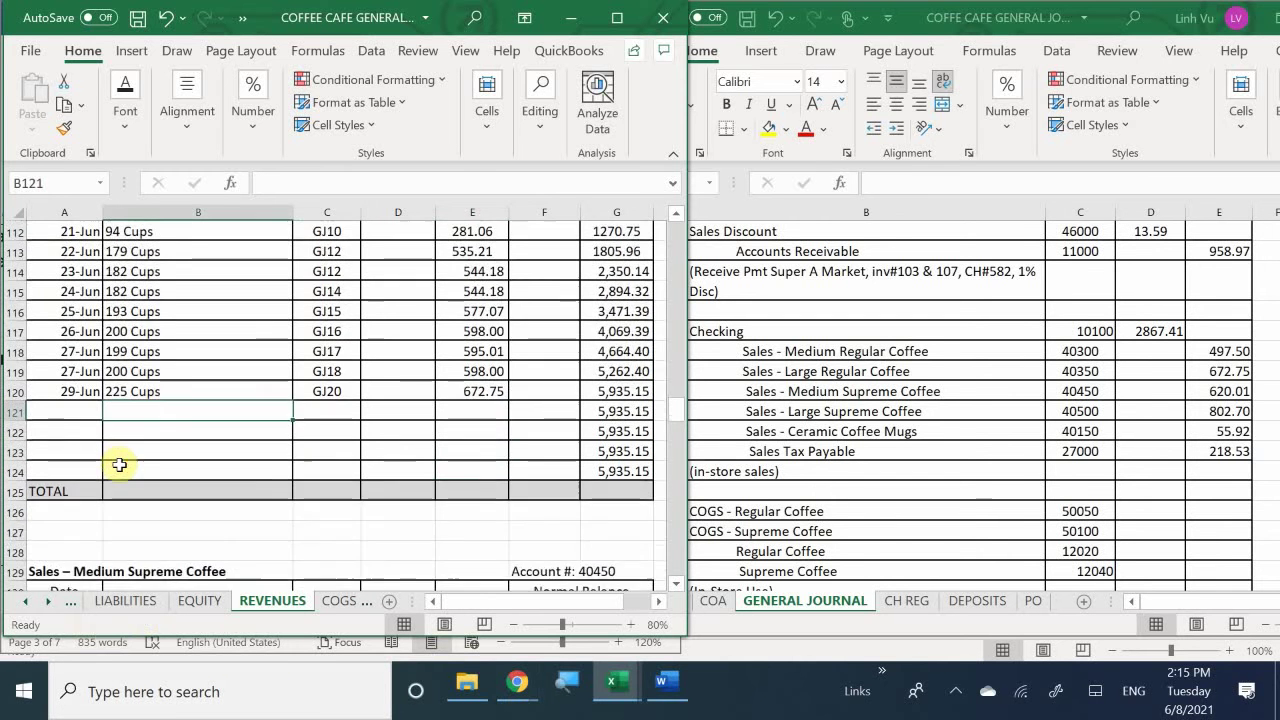
{"action": "scroll", "coordinate": [118, 466], "scroll_direction": "down", "scroll_amount": 4}
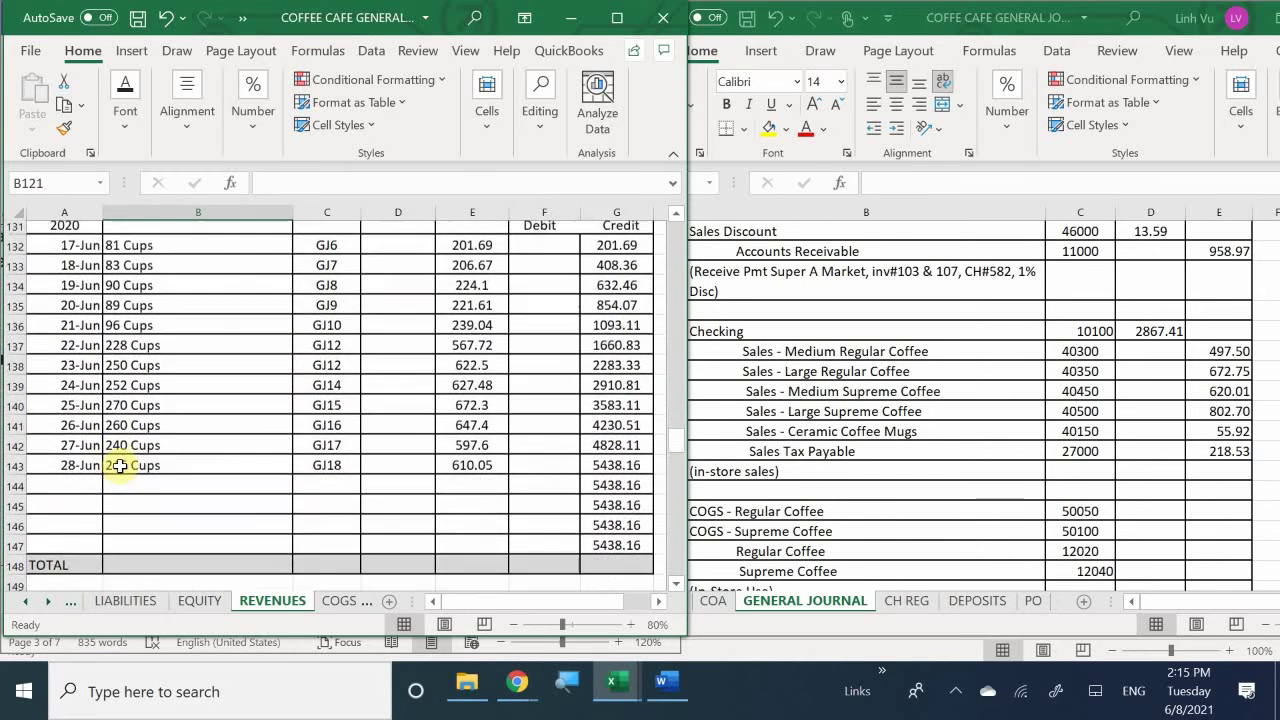
{"action": "scroll", "coordinate": [118, 466], "scroll_direction": "up", "scroll_amount": 1}
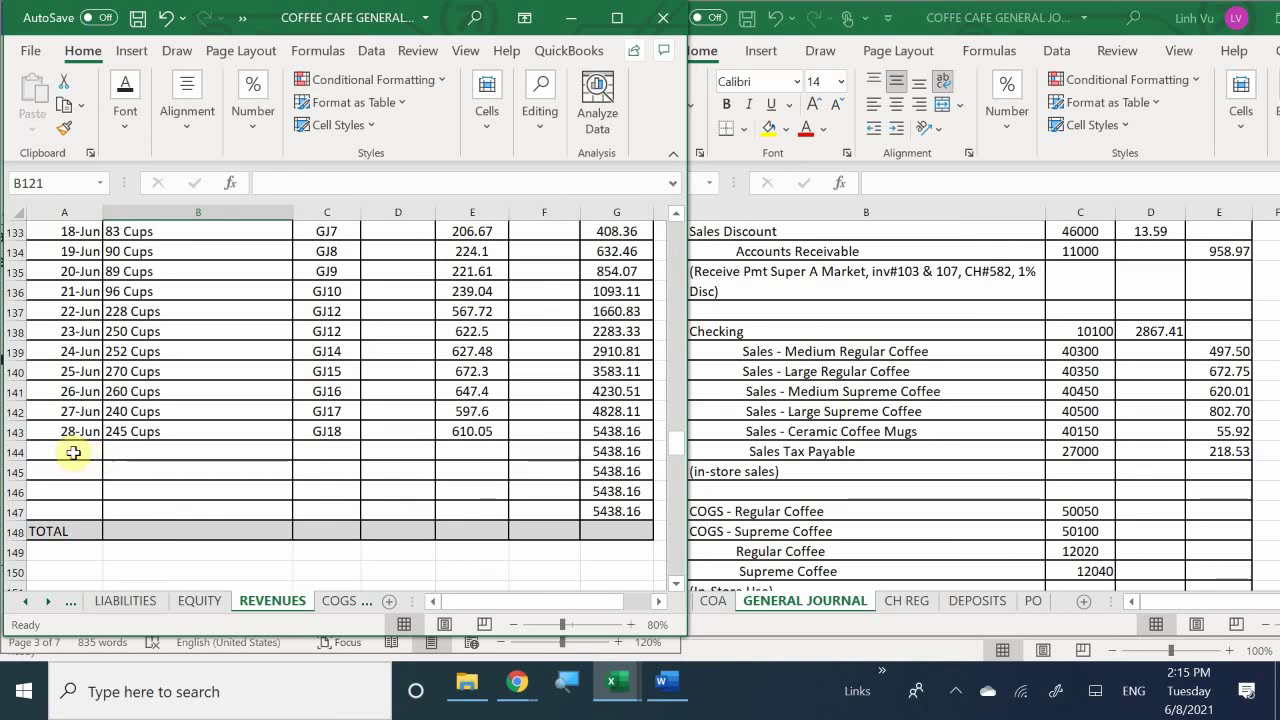
{"action": "left_click", "coordinate": [70, 451]}
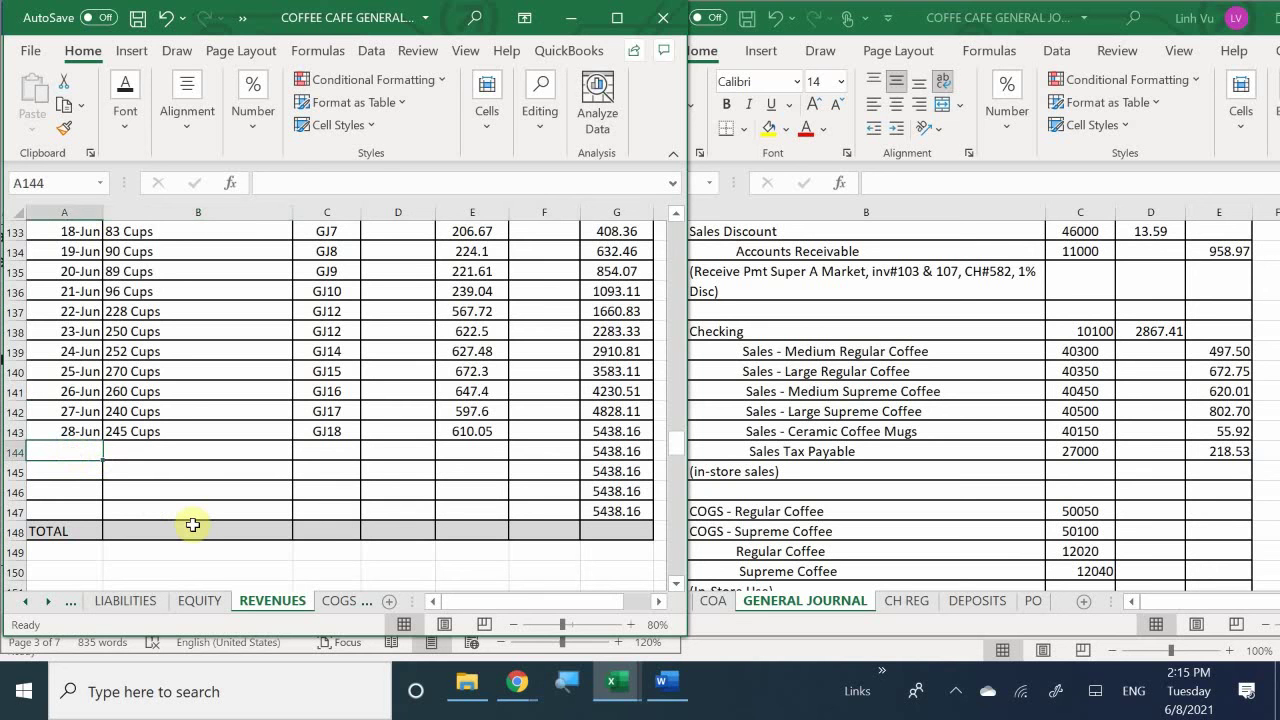
{"action": "type", "text": "6/29"}
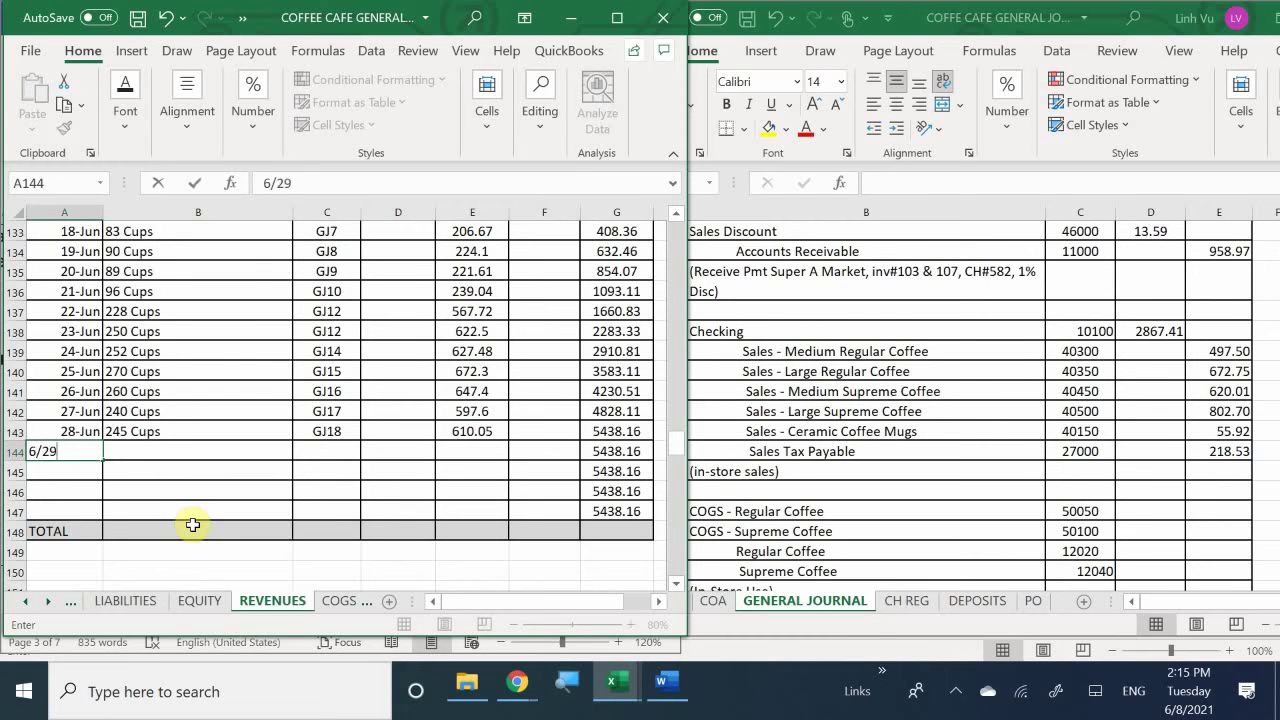
{"action": "key", "text": "Return"}
{"action": "key", "text": "Up"}
{"action": "key", "text": "Right"}
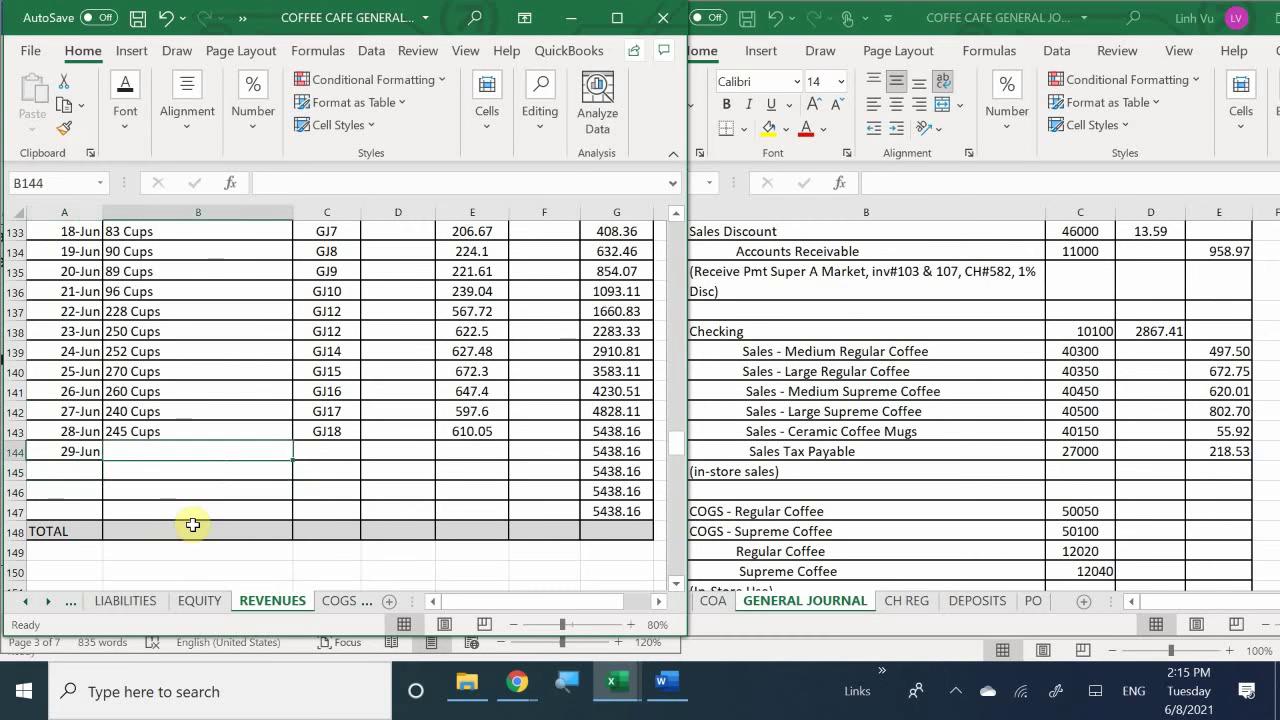
Complete the 29-Jun medium supreme coffee line in row 144 with item 249 Cups, post reference GJ20 and a credit of 620.01.
{"action": "type", "text": "249"}
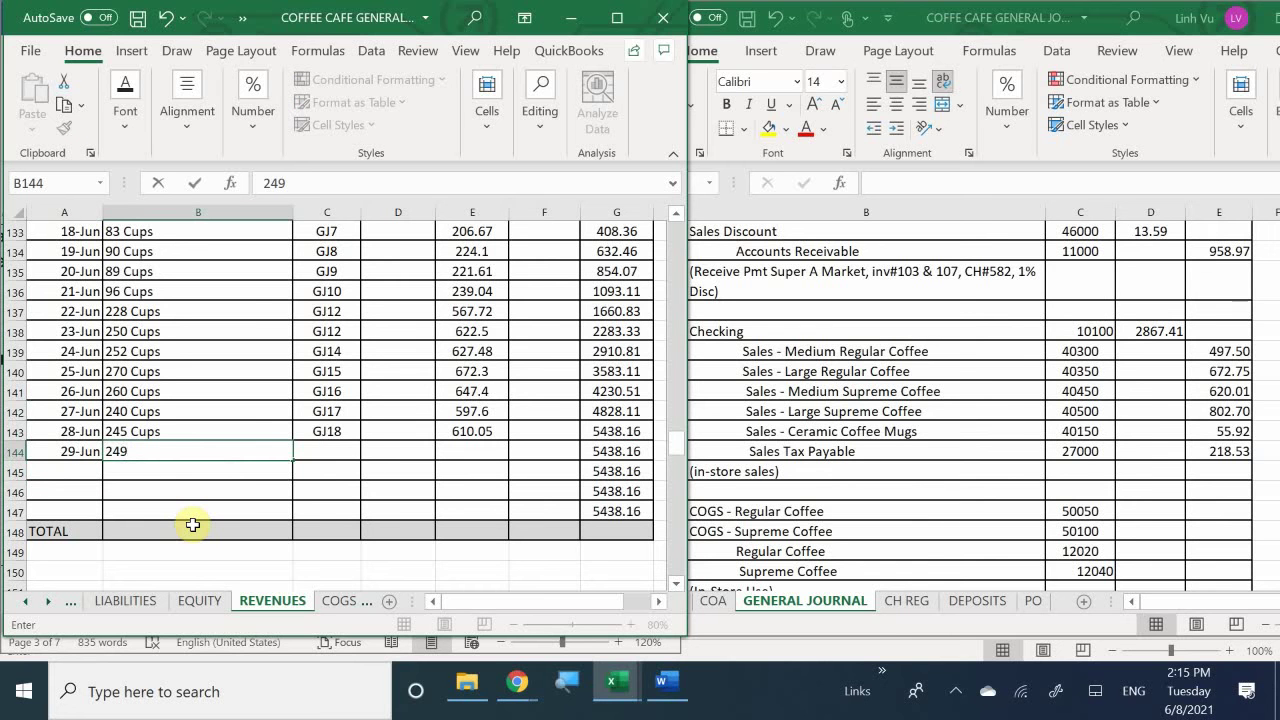
{"action": "type", "text": " Cups"}
{"action": "key", "text": "Tab"}
{"action": "type", "text": "GJ"}
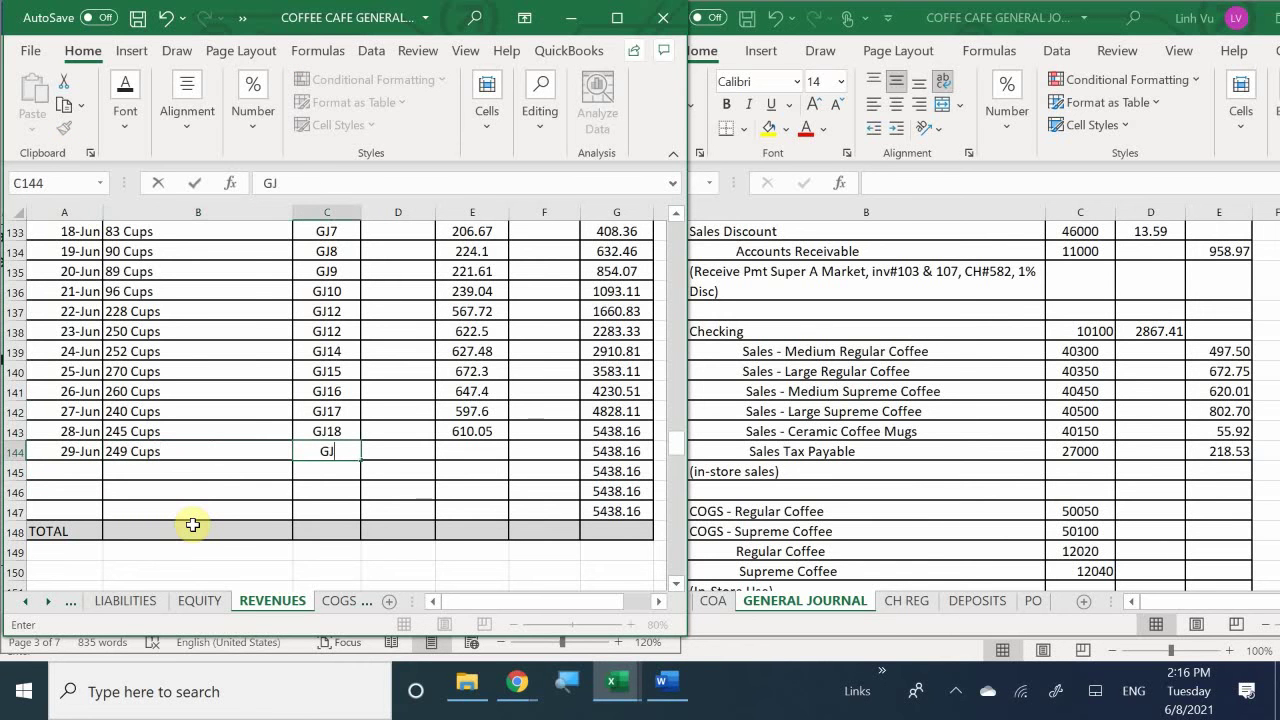
{"action": "type", "text": "20"}
{"action": "key", "text": "Tab"}
{"action": "key", "text": "Tab"}
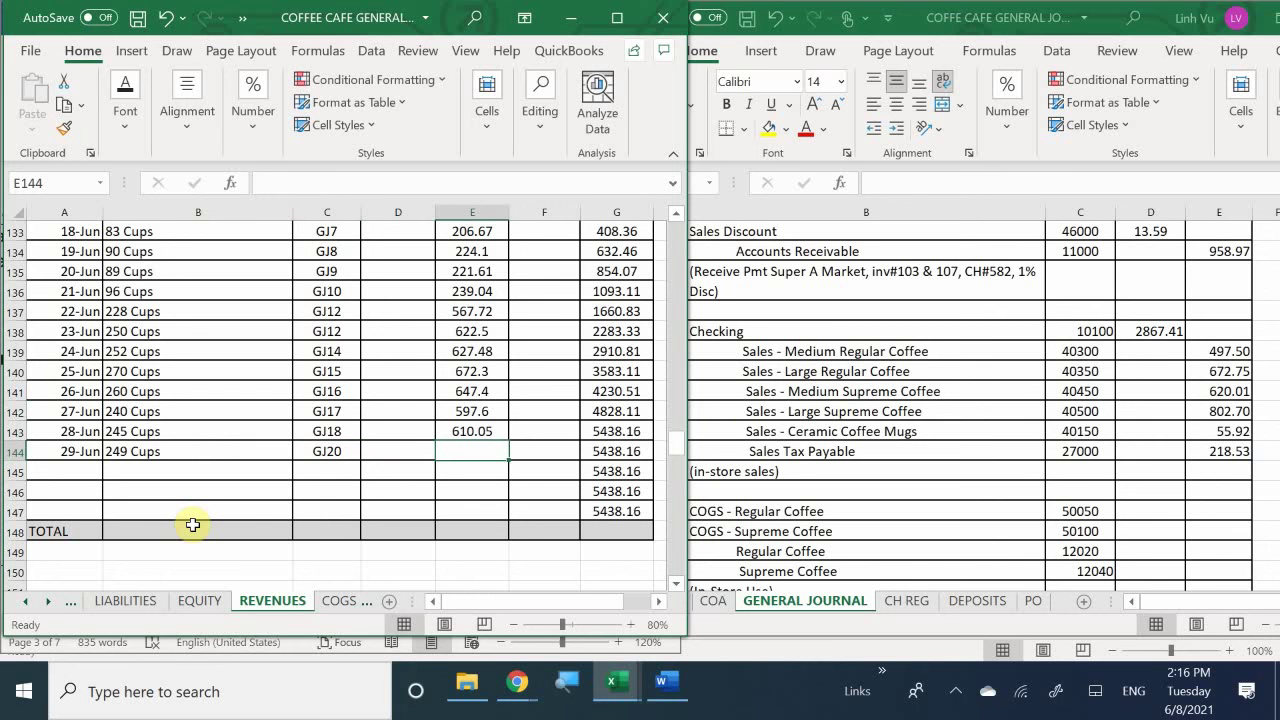
{"action": "type", "text": "620.01"}
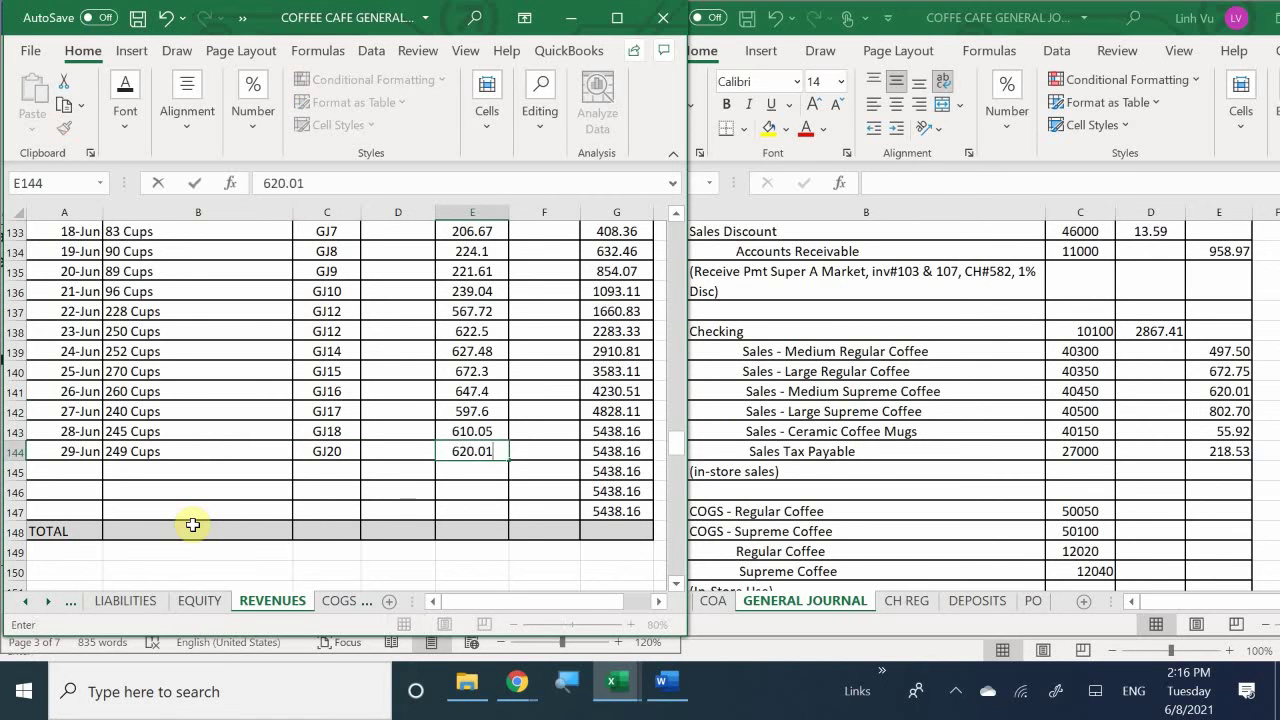
{"action": "key", "text": "Return"}
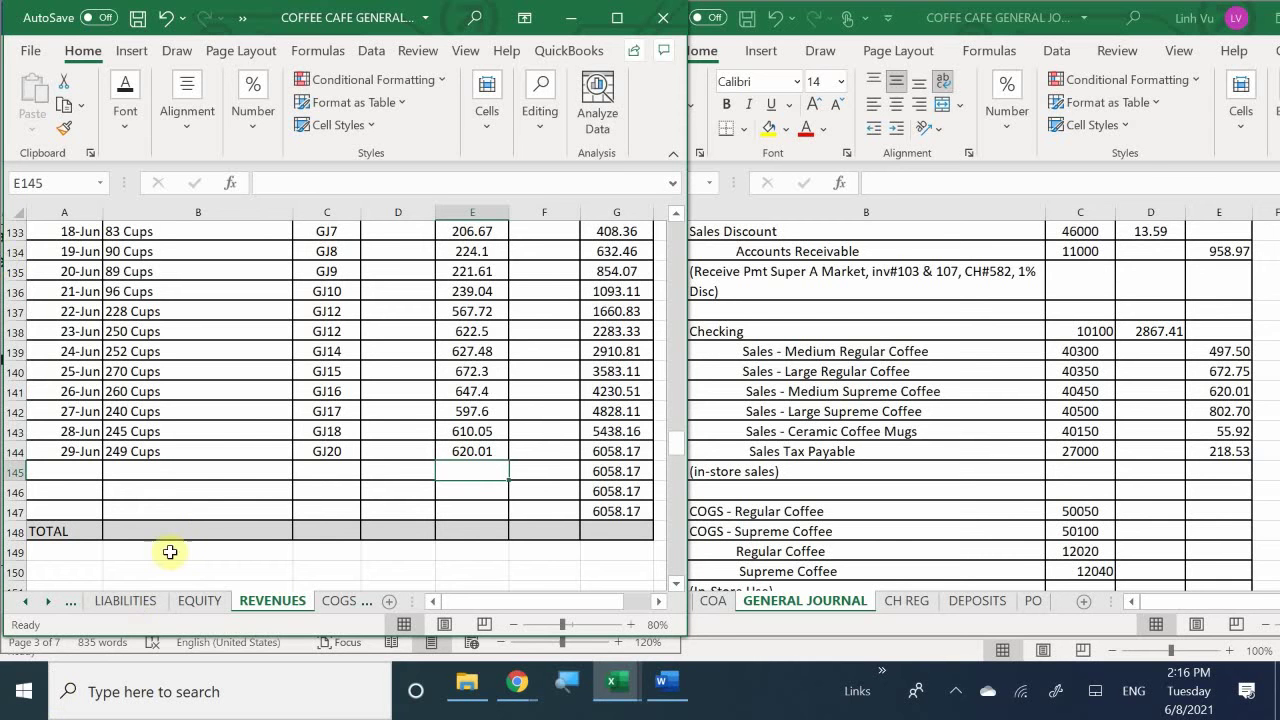
Enter the date 6/29 in A167 of the Sales – Large Supreme Coffee account.
{"action": "left_click", "coordinate": [192, 485]}
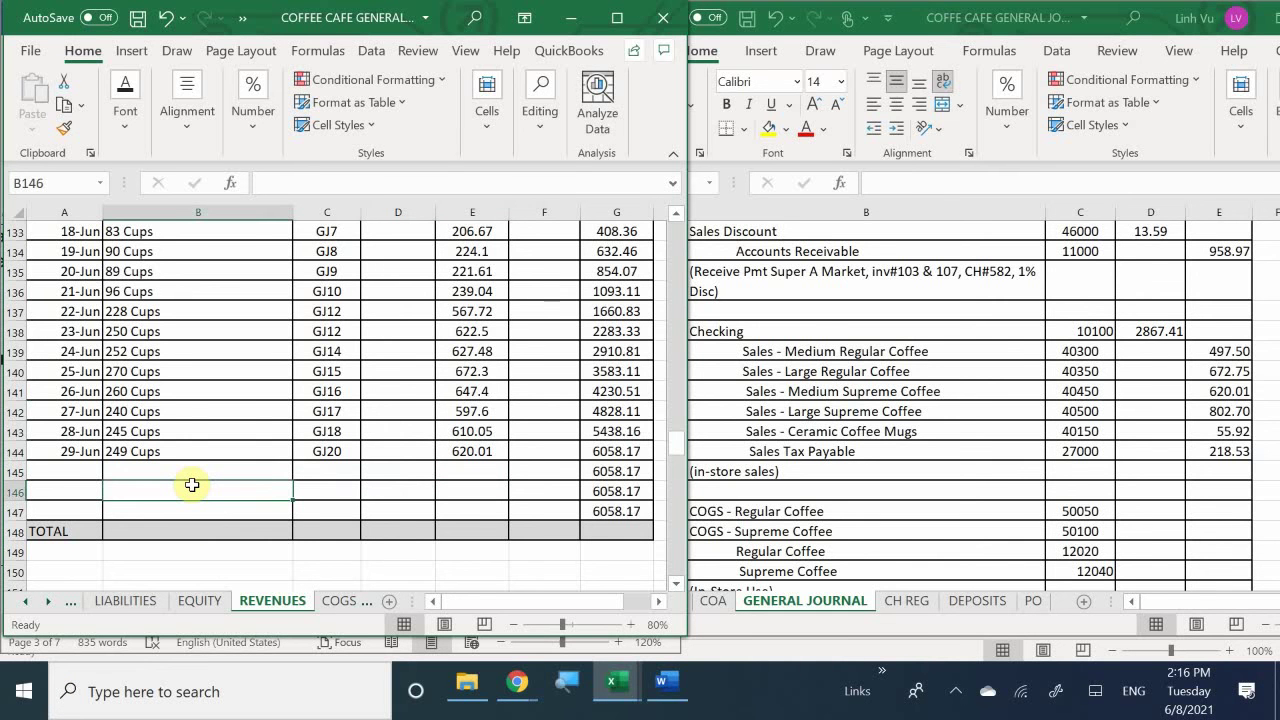
{"action": "scroll", "coordinate": [192, 485], "scroll_direction": "down", "scroll_amount": 5}
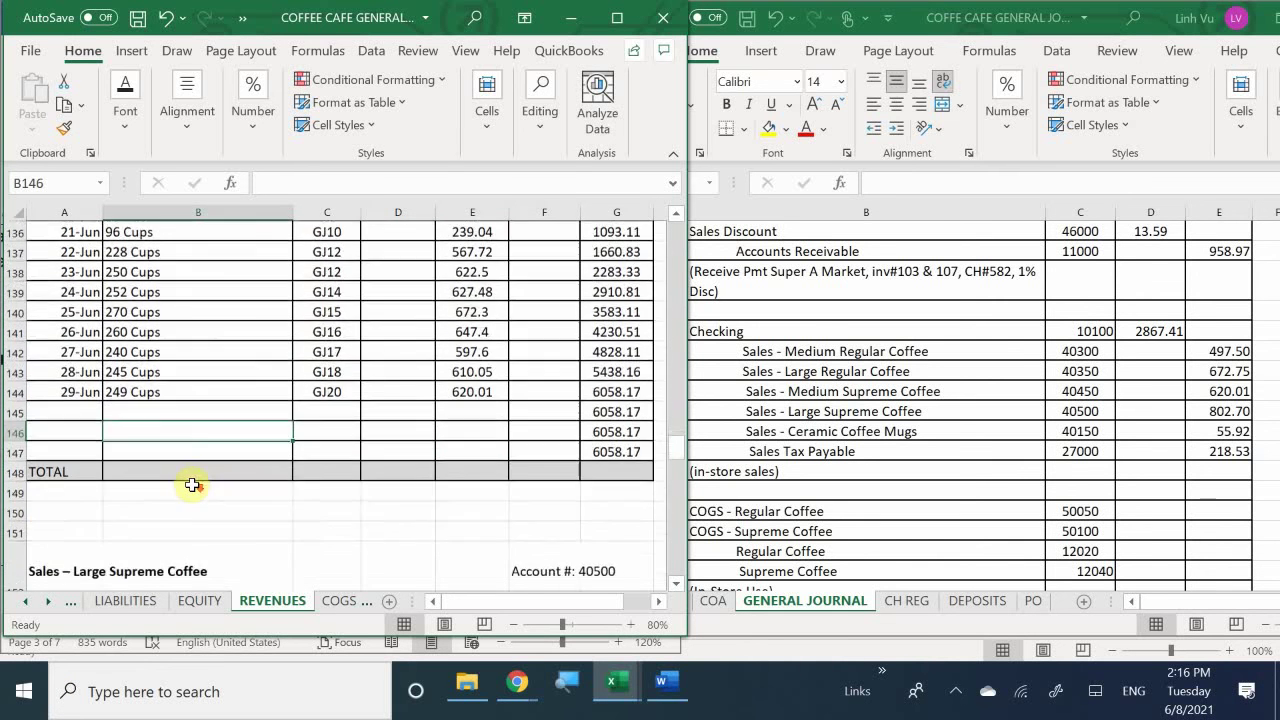
{"action": "scroll", "coordinate": [192, 485], "scroll_direction": "down", "scroll_amount": 4}
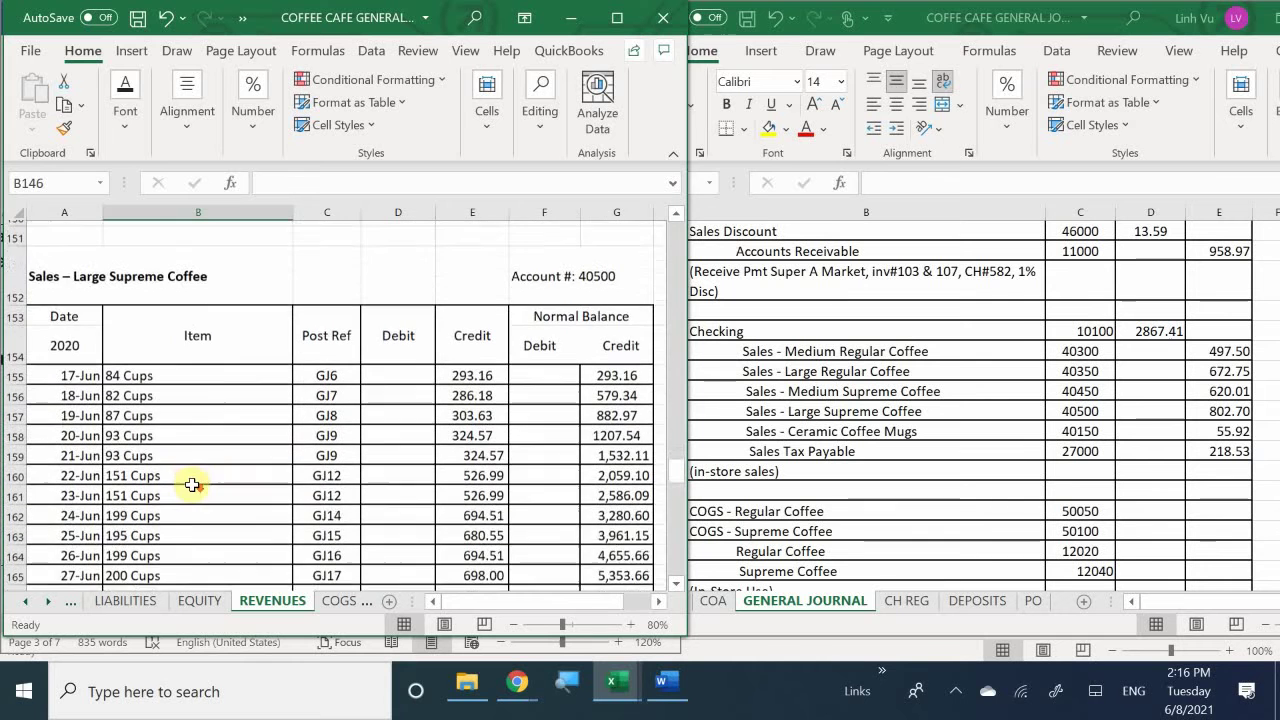
{"action": "scroll", "coordinate": [192, 485], "scroll_direction": "up", "scroll_amount": 2}
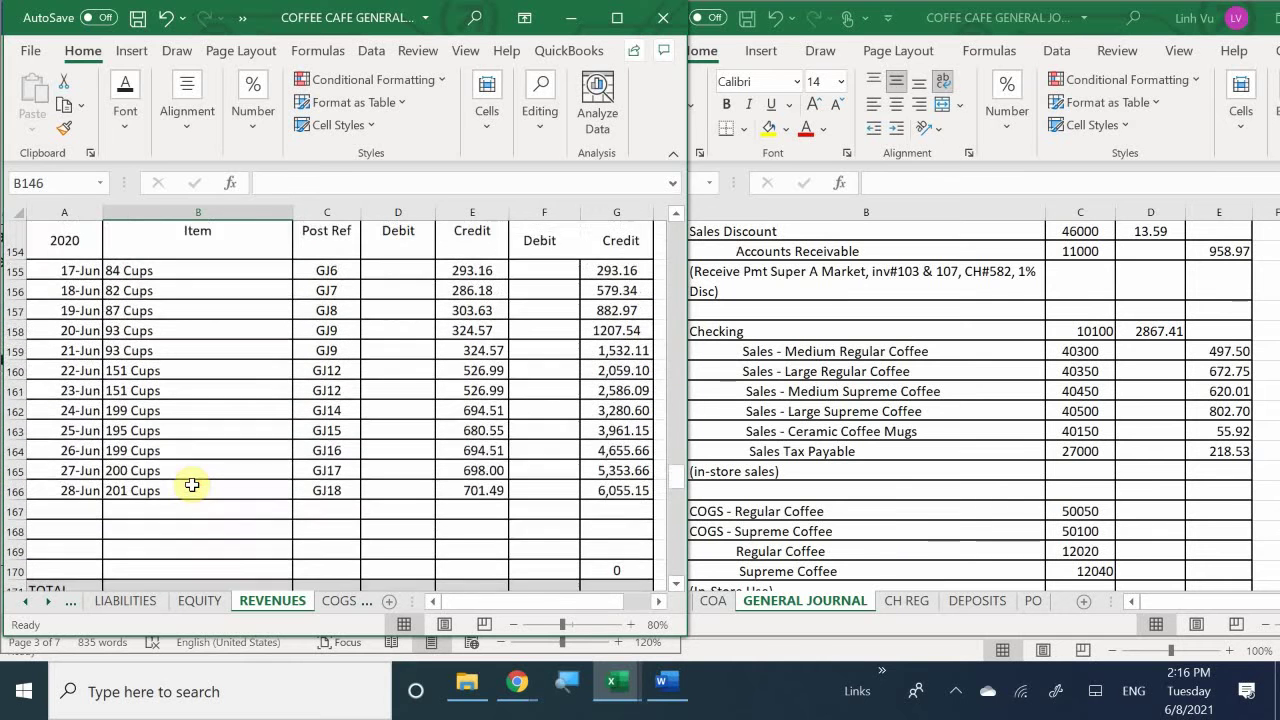
{"action": "scroll", "coordinate": [192, 485], "scroll_direction": "down", "scroll_amount": 1}
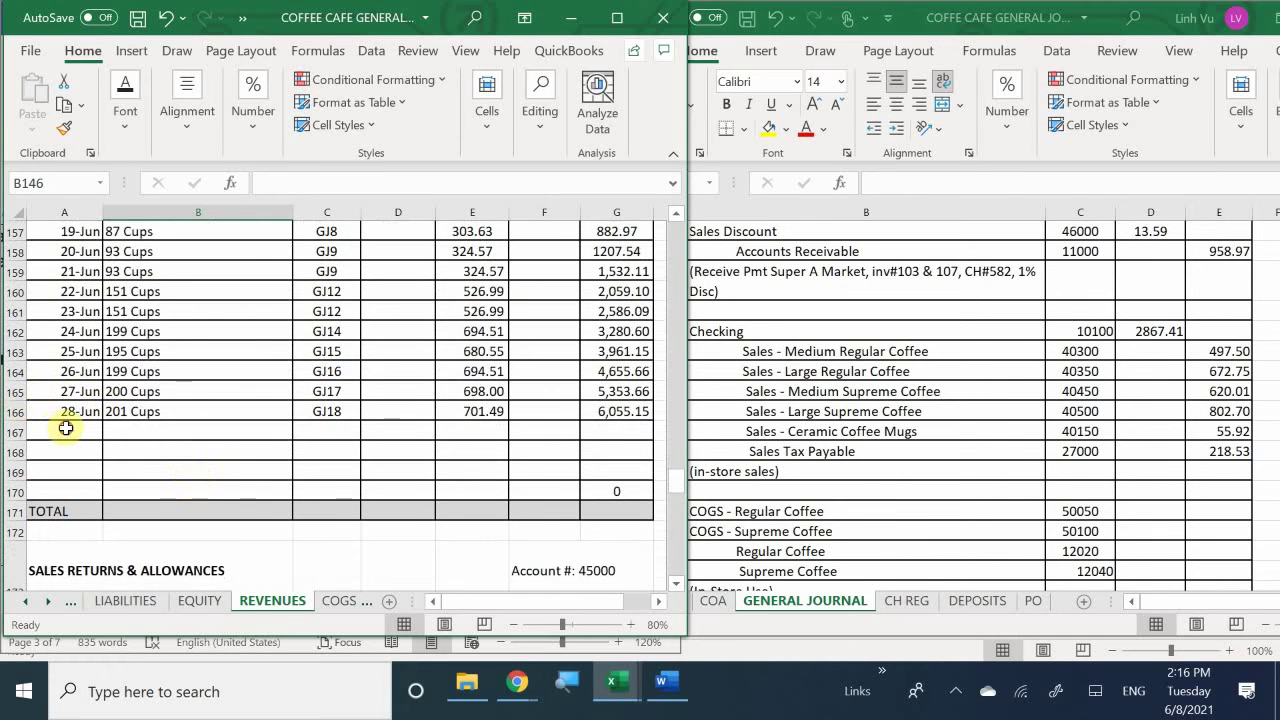
{"action": "left_click", "coordinate": [62, 430]}
{"action": "type", "text": "6/29"}
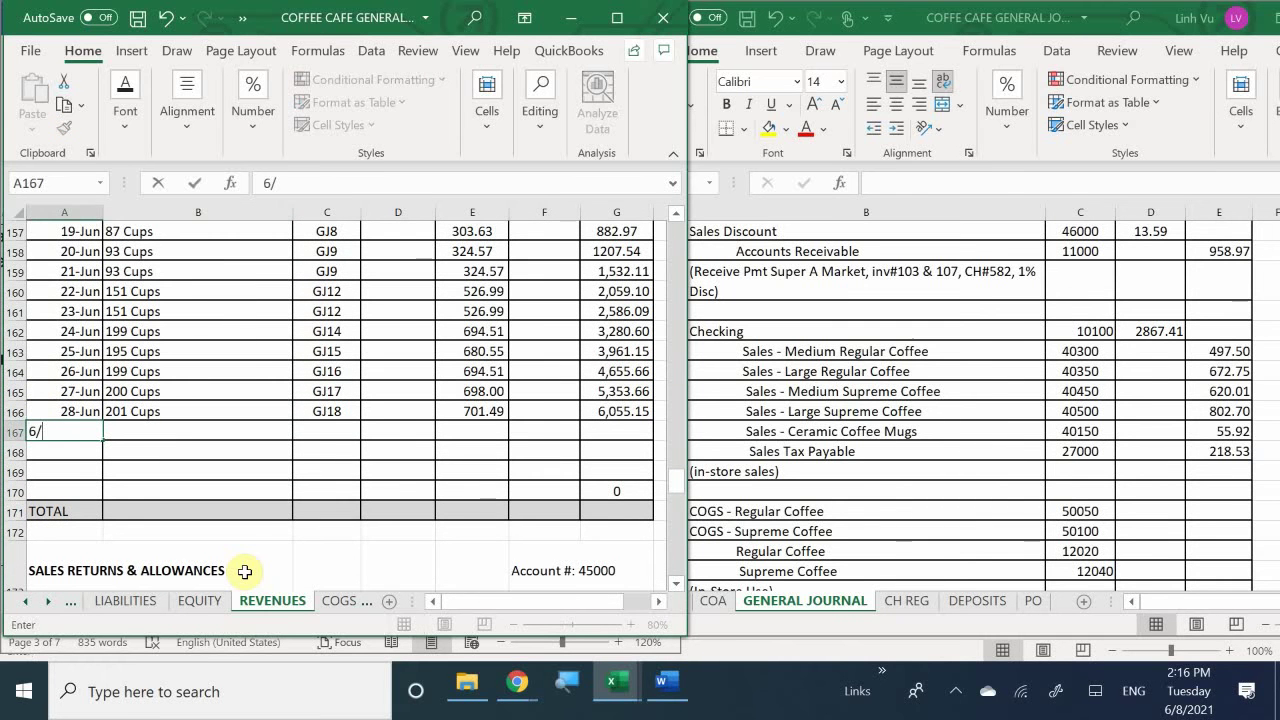
{"action": "key", "text": "Return"}
{"action": "key", "text": "Up"}
{"action": "key", "text": "Right"}
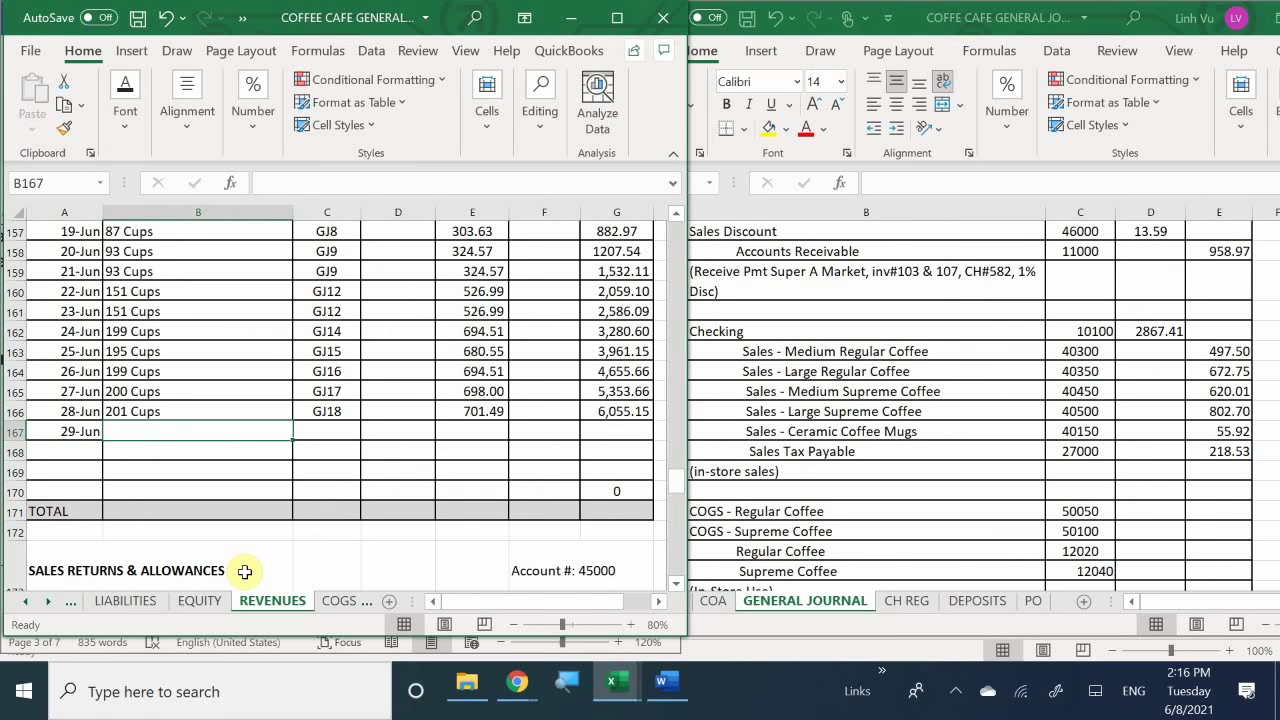
Enter 230n Cups as the item in B167 and GJ20 as the post reference in C167.
{"action": "type", "text": "2"}
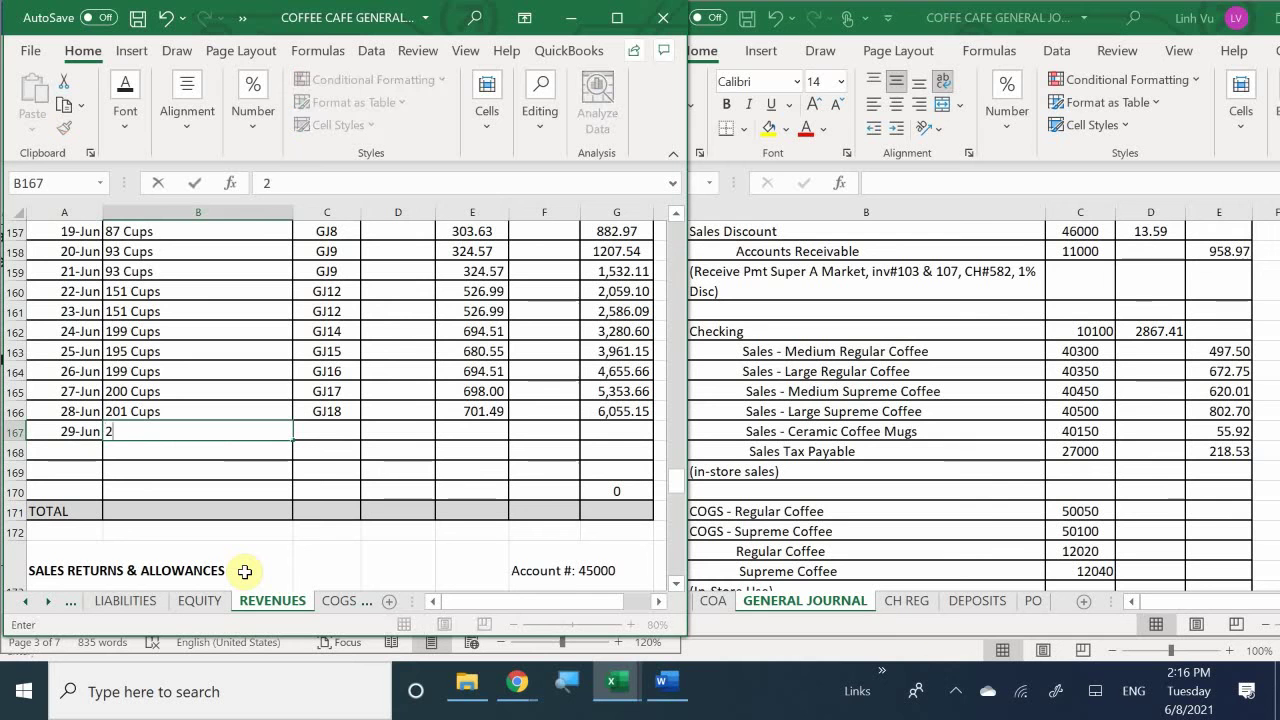
{"action": "type", "text": "30n Cu"}
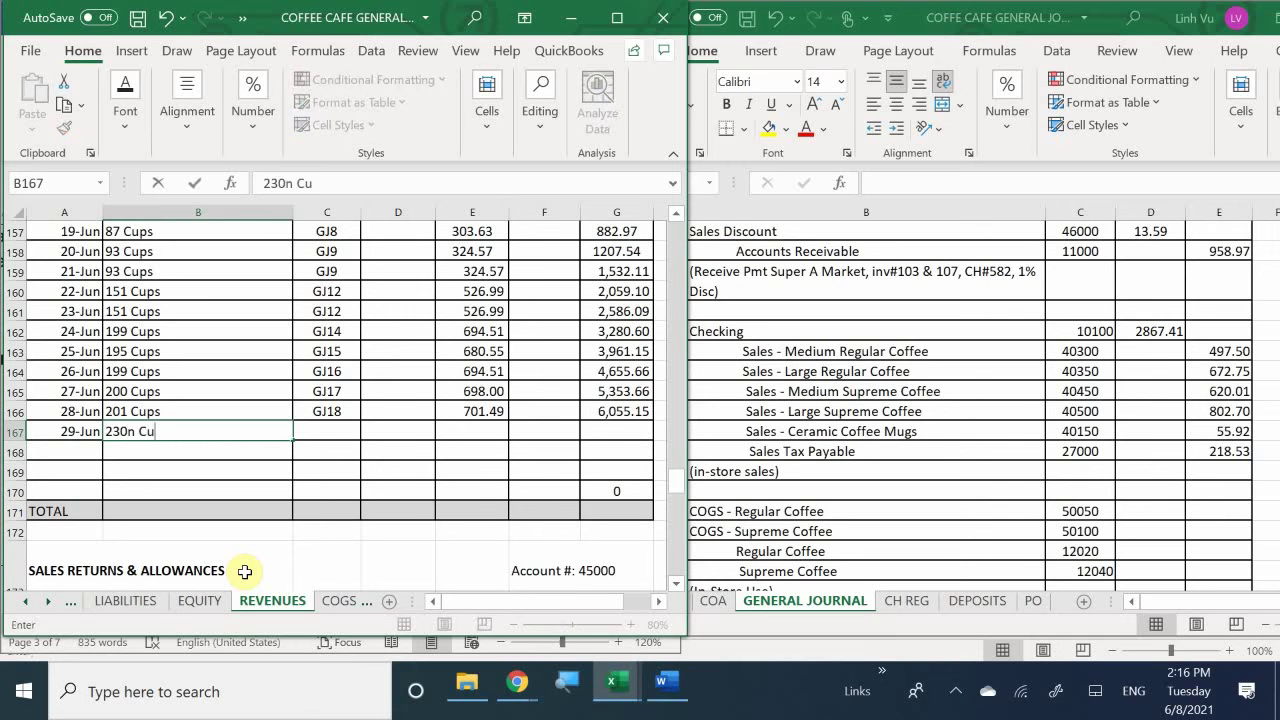
{"action": "type", "text": "ps"}
{"action": "key", "text": "Tab"}
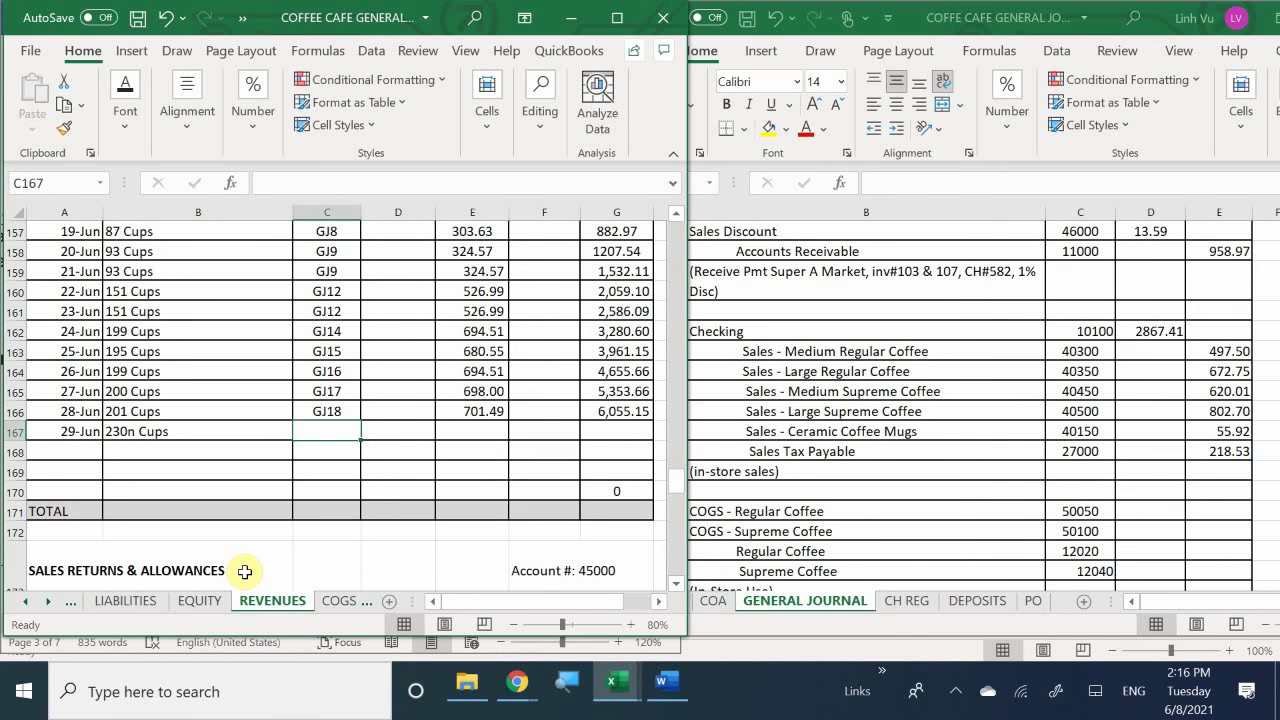
{"action": "type", "text": "GJ20"}
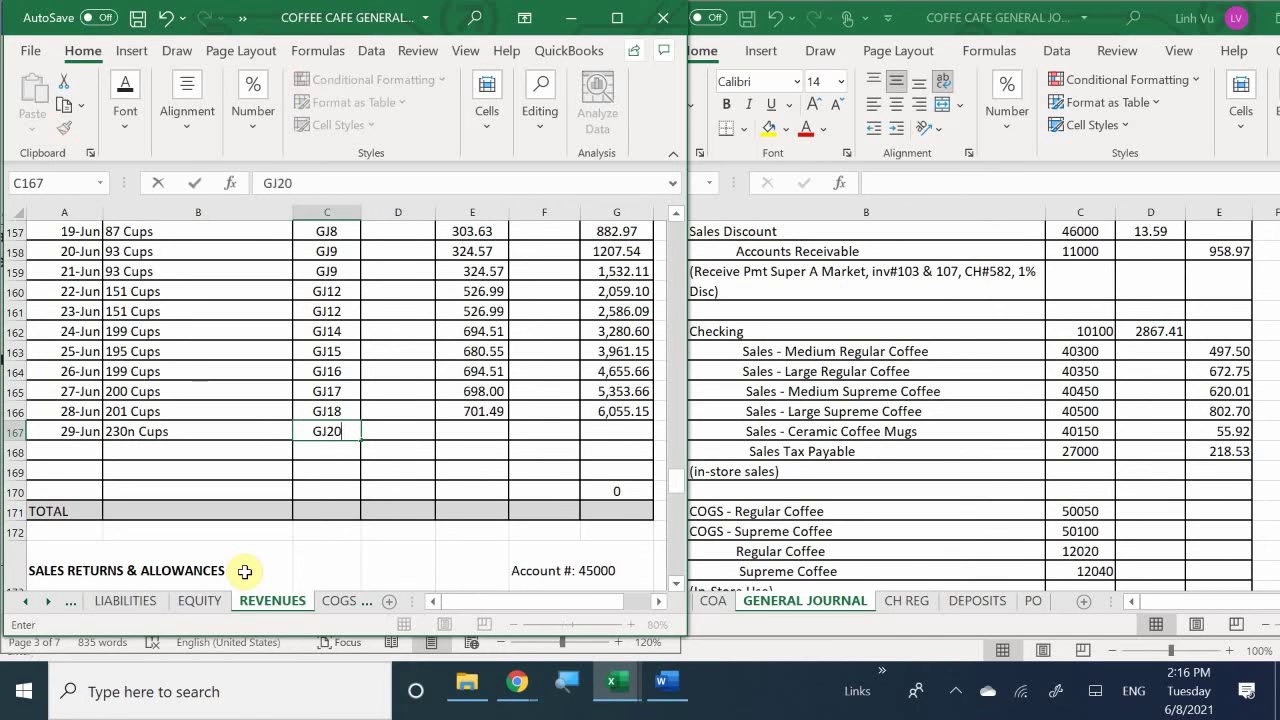
Enter a credit of 802.70 in E167 and extend the running balance formula from G166 down to G167.
{"action": "key", "text": "Return"}
{"action": "key", "text": "Right"}
{"action": "key", "text": "Right"}
{"action": "type", "text": "802.0"}
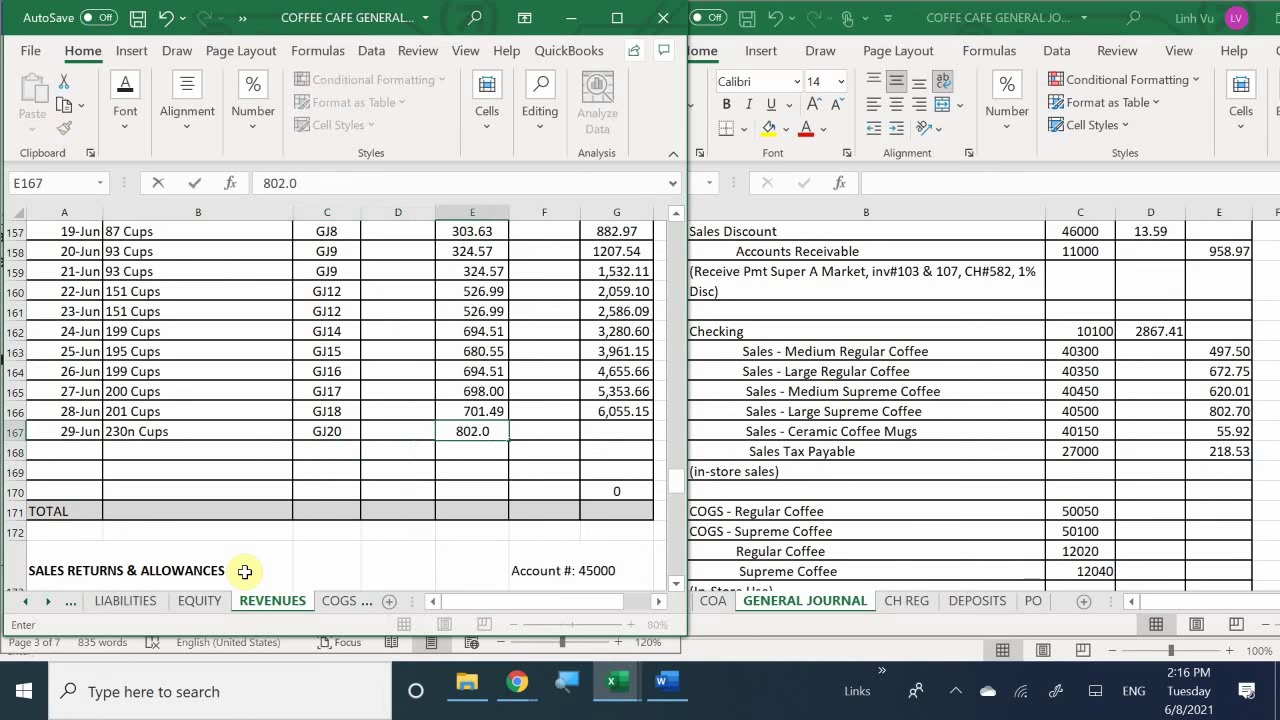
{"action": "key", "text": "BackSpace"}
{"action": "type", "text": "70"}
{"action": "key", "text": "Return"}
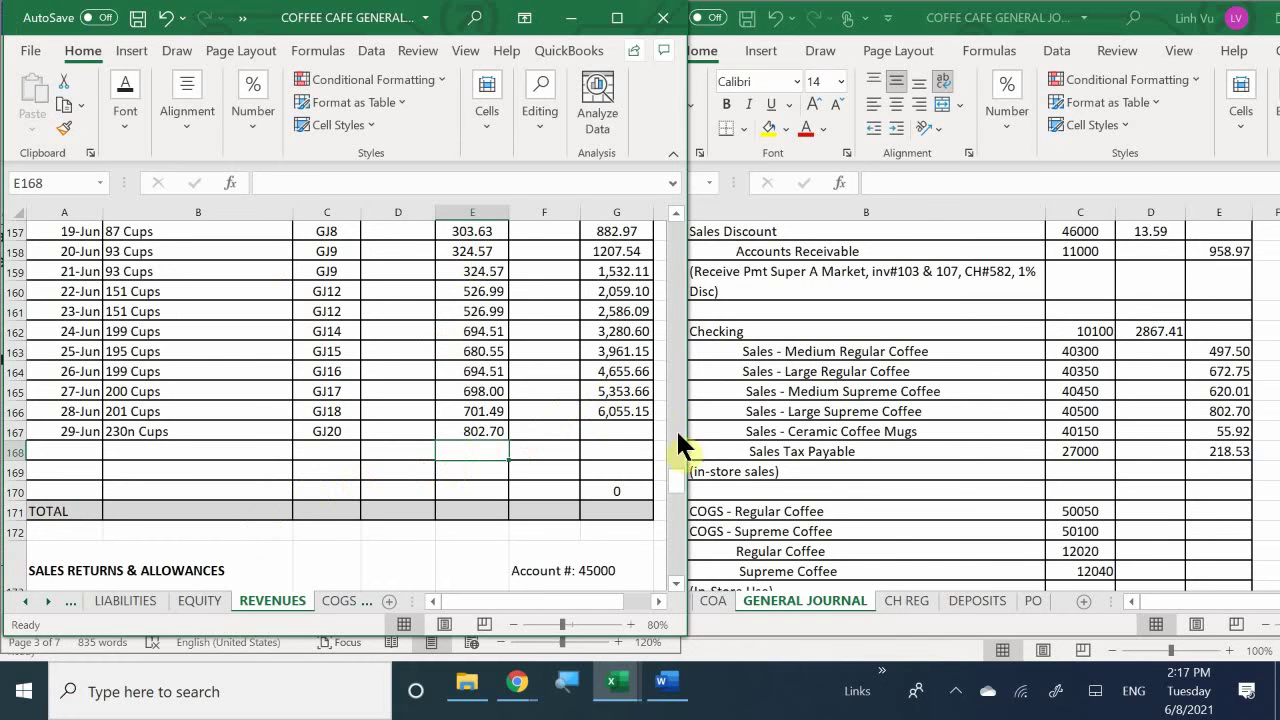
{"action": "left_click", "coordinate": [606, 410]}
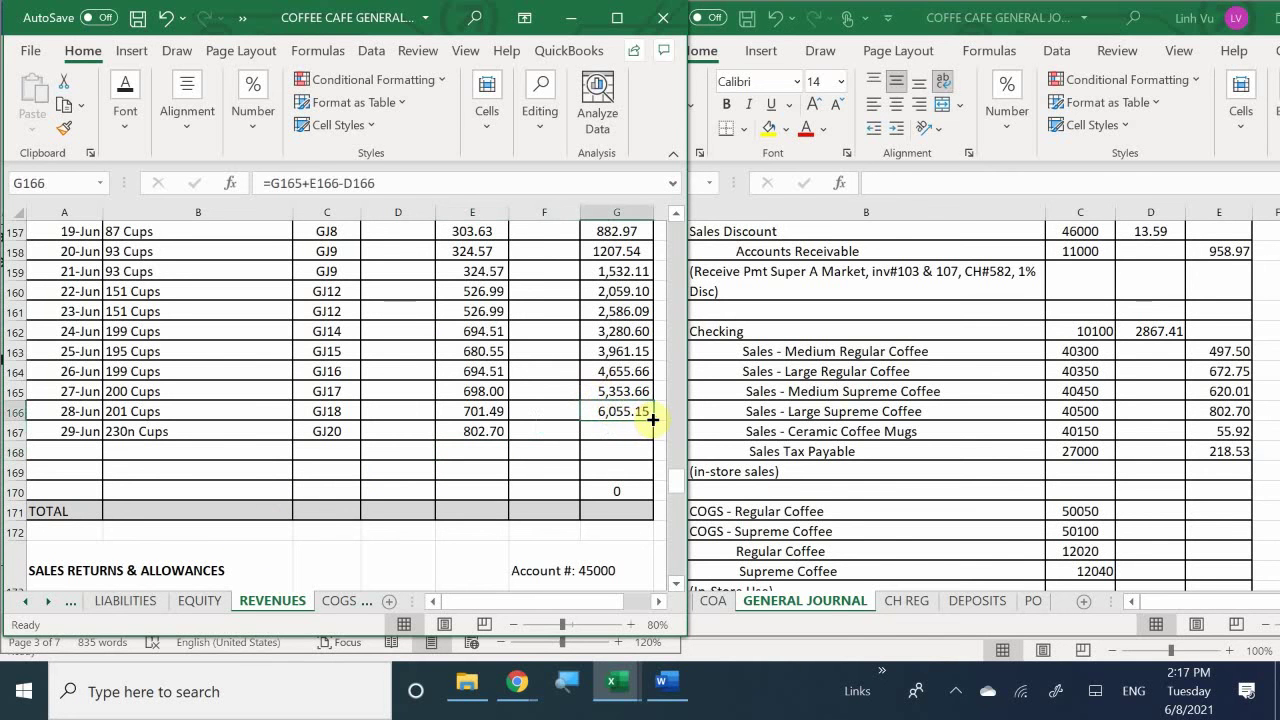
{"action": "left_click_drag", "start_coordinate": [652, 421], "coordinate": [653, 431]}
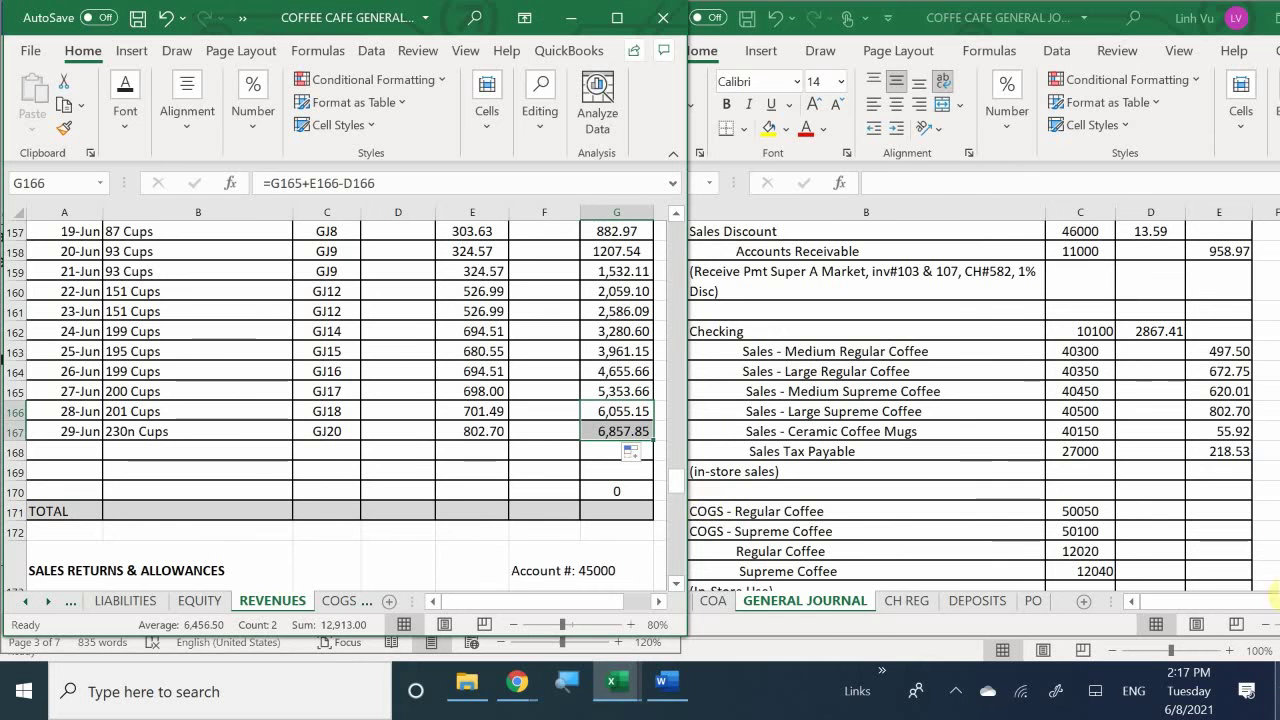
Enter the date 6/29 in A72 of the ceramic coffee mugs sales account on the REVENUES sheet.
{"action": "left_click", "coordinate": [206, 476]}
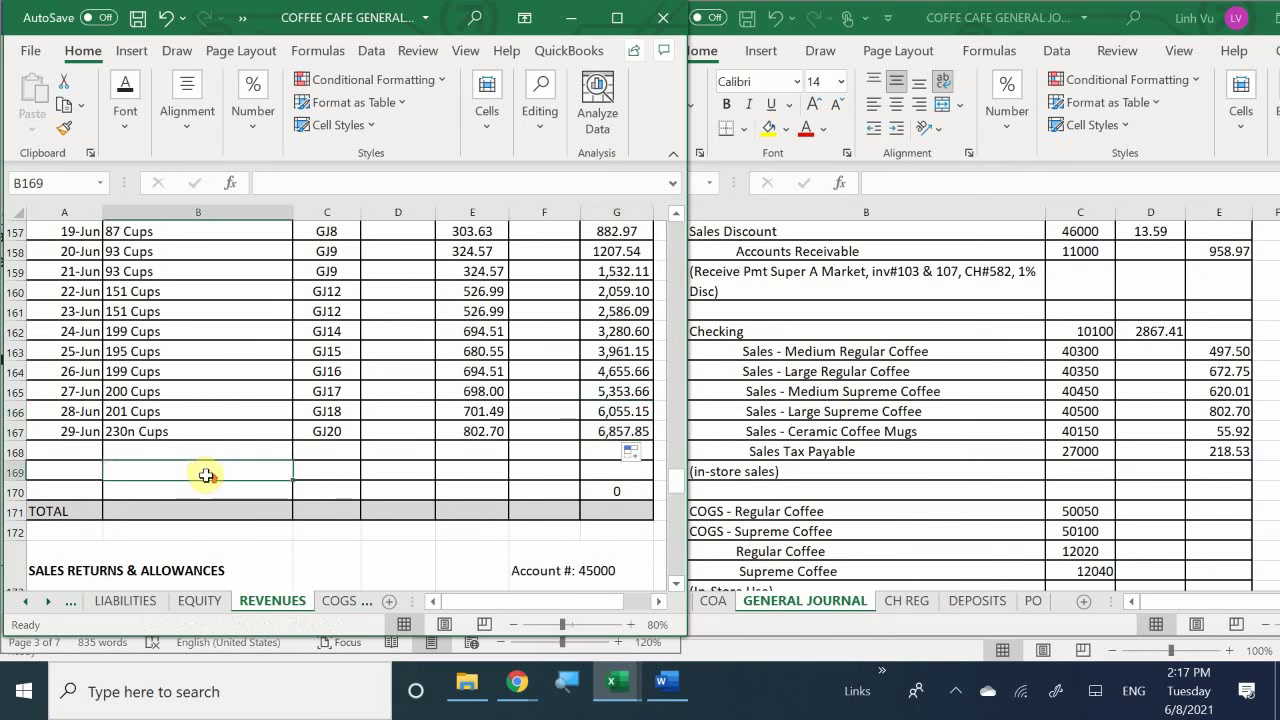
{"action": "scroll", "coordinate": [206, 476], "scroll_direction": "up", "scroll_amount": 15}
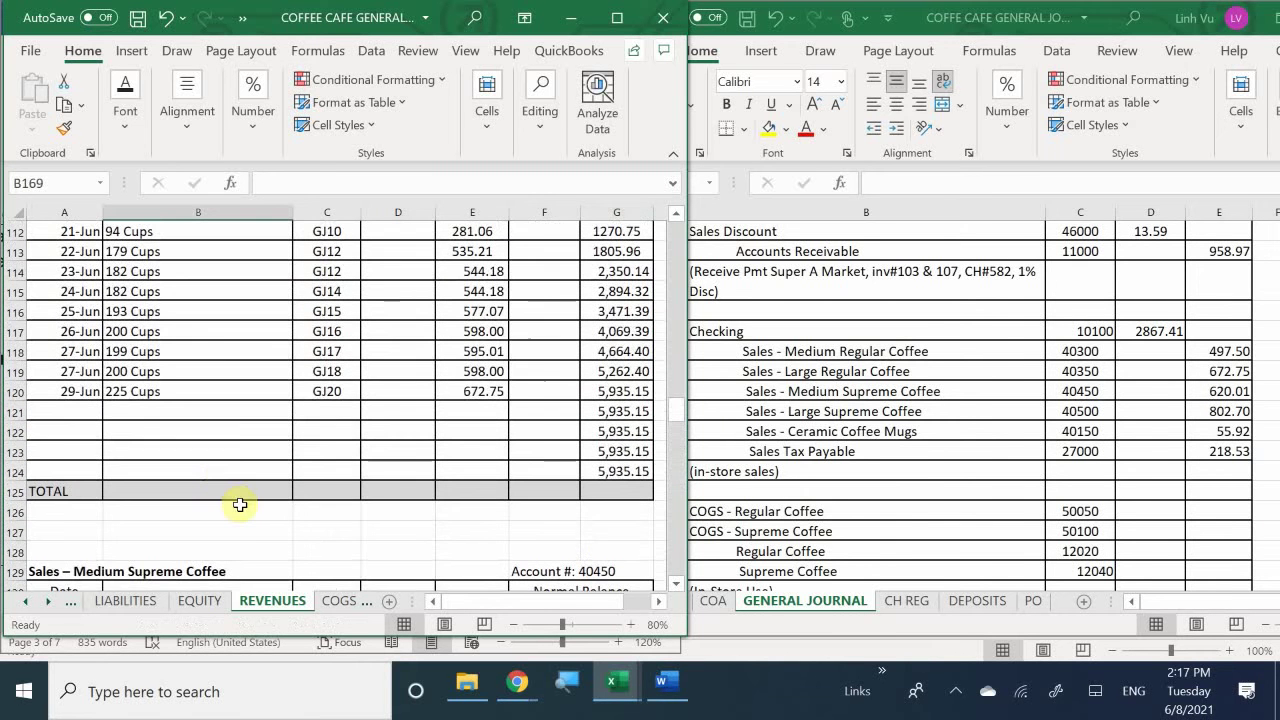
{"action": "scroll", "coordinate": [218, 442], "scroll_direction": "up", "scroll_amount": 8}
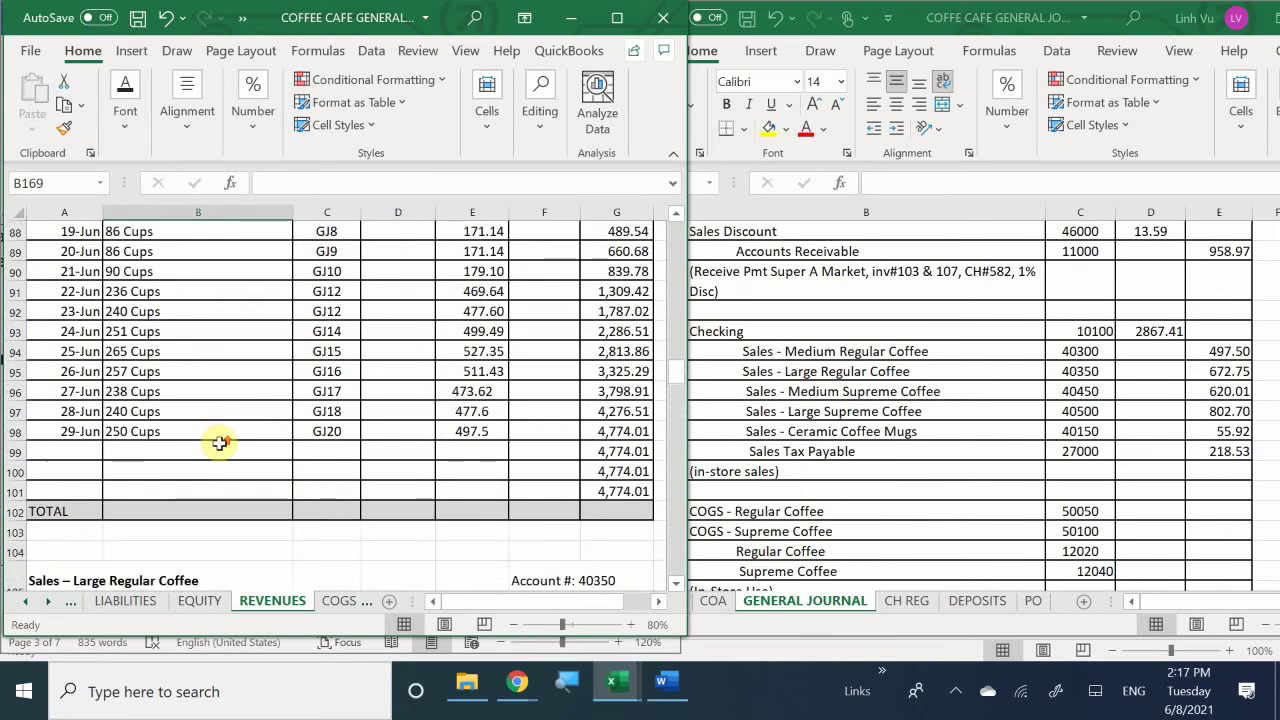
{"action": "scroll", "coordinate": [218, 442], "scroll_direction": "up", "scroll_amount": 10}
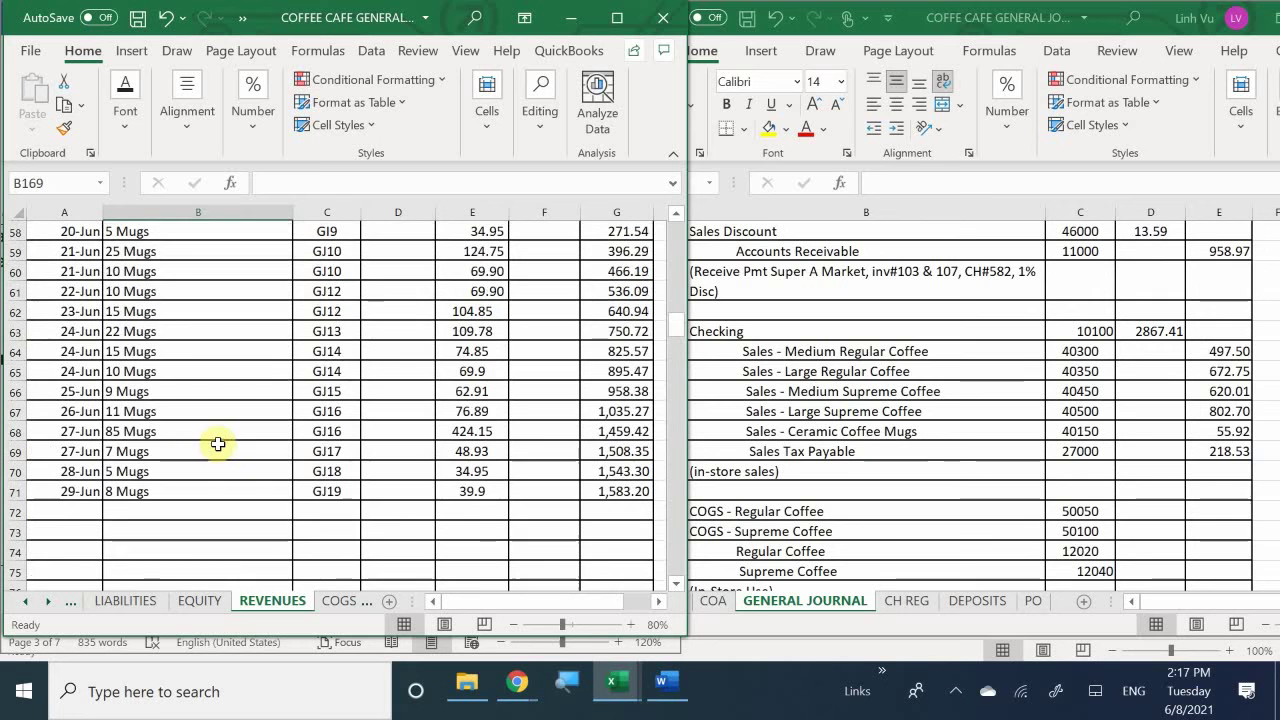
{"action": "left_click", "coordinate": [78, 515]}
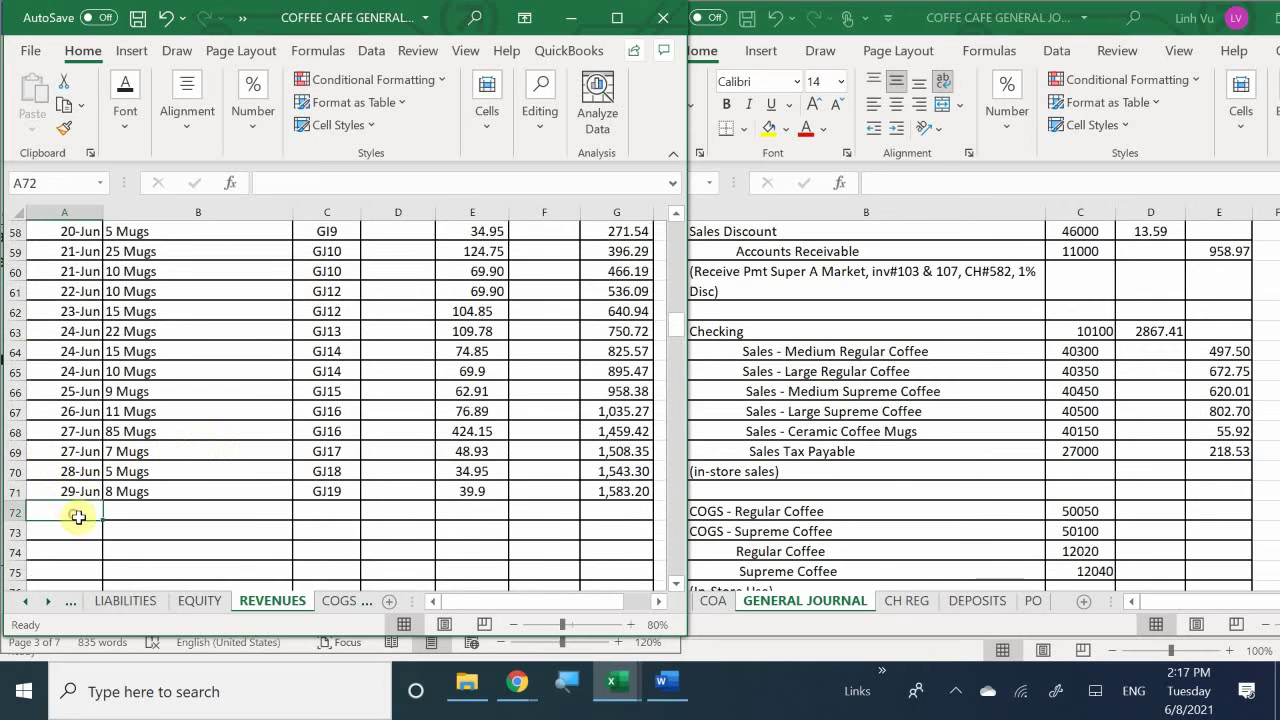
{"action": "type", "text": "6"}
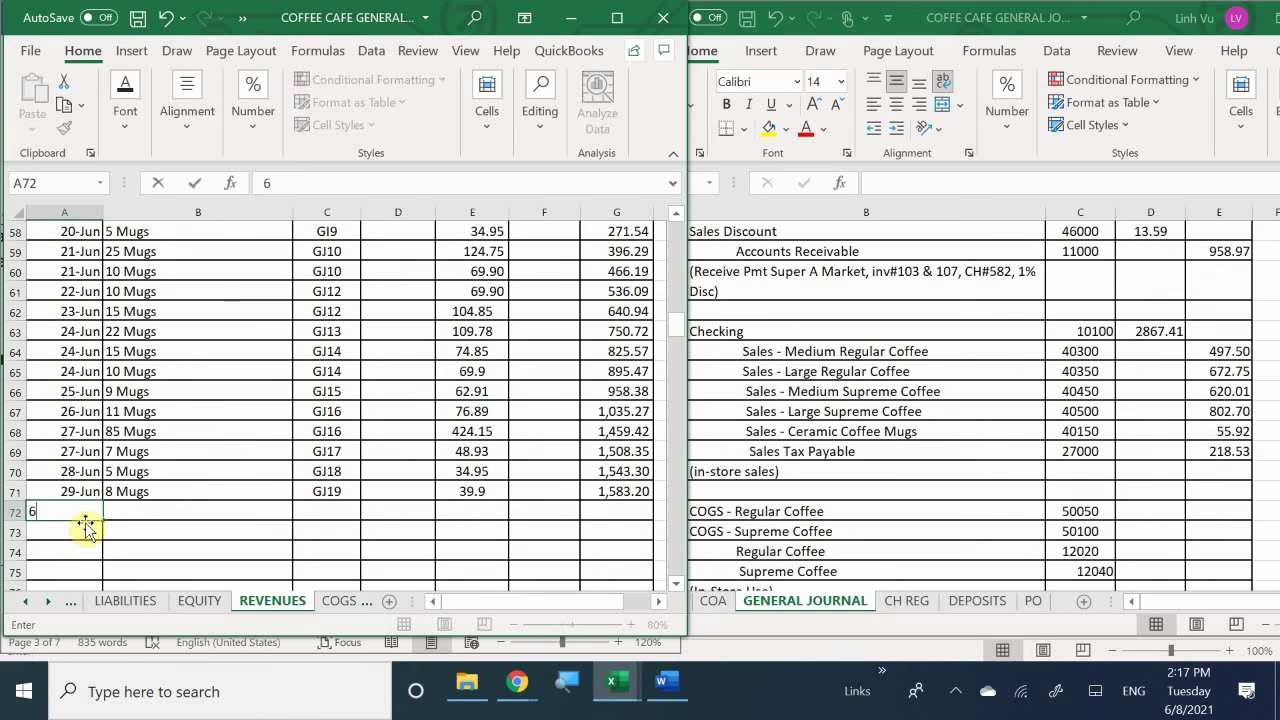
{"action": "type", "text": "/29"}
{"action": "key", "text": "Return"}
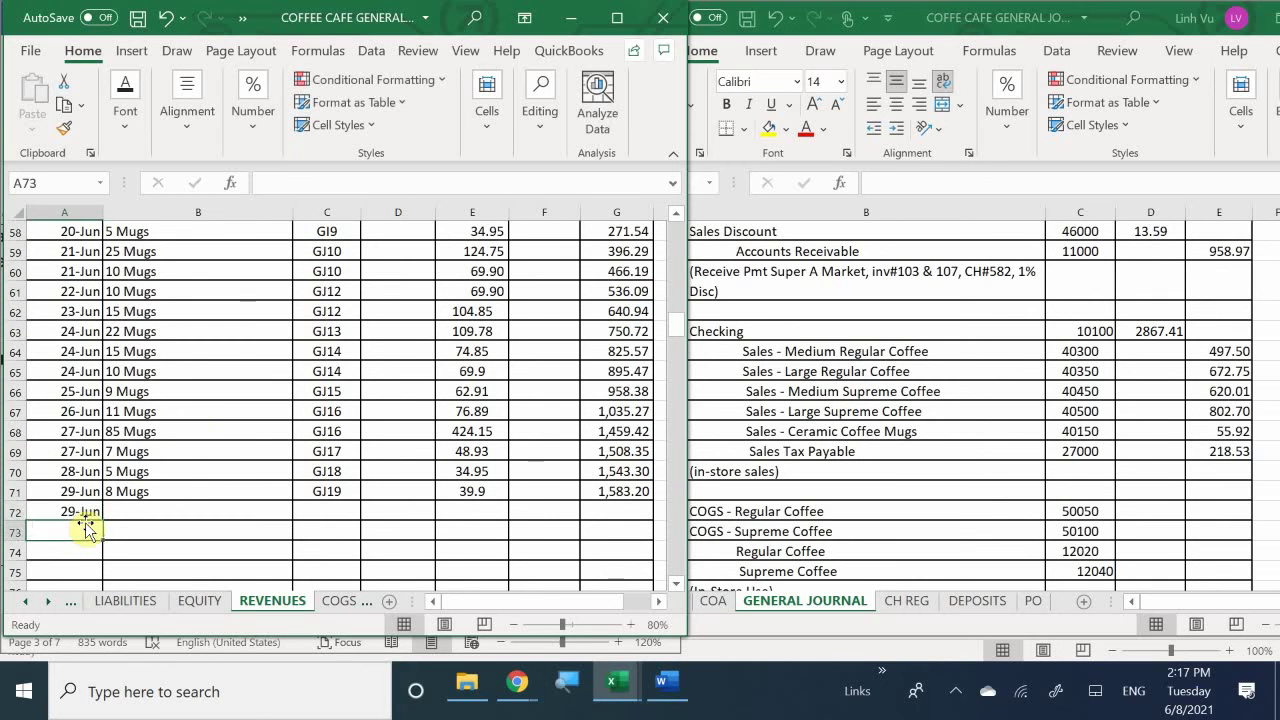
Enter 8 Mugs as the item in B72 and GJ20 as the post reference in C72.
{"action": "key", "text": "Up"}
{"action": "key", "text": "Right"}
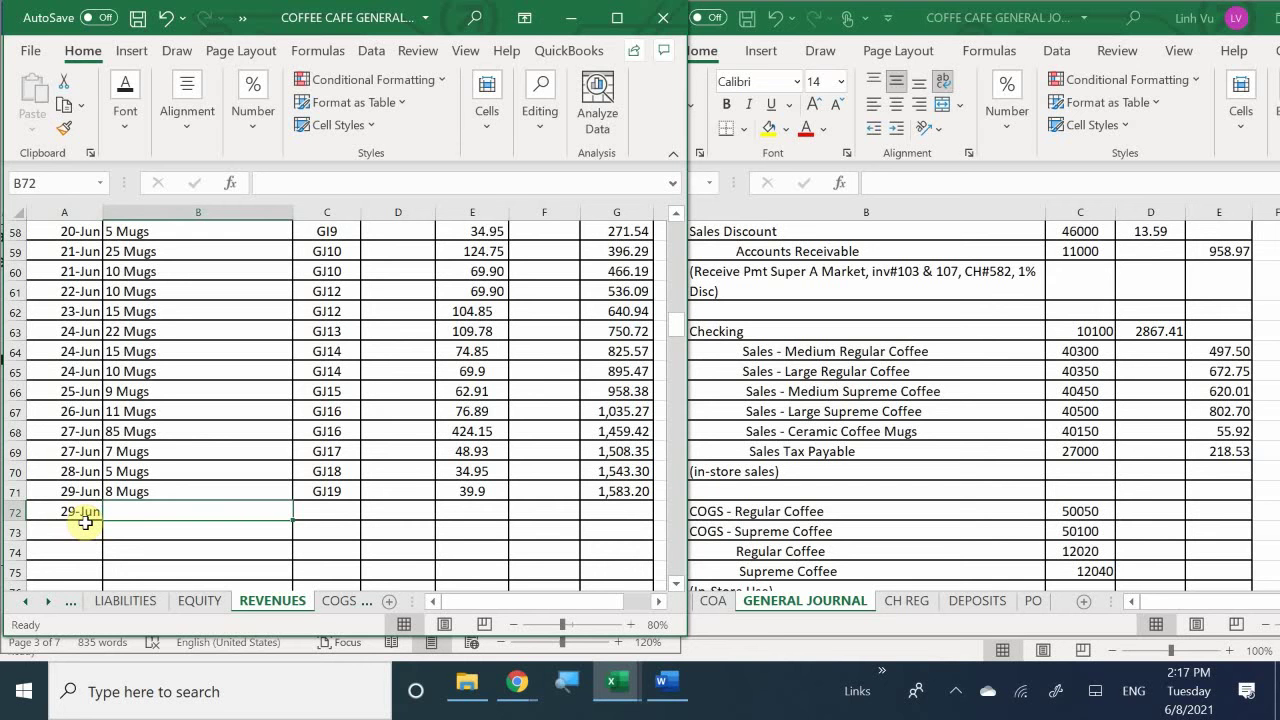
{"action": "type", "text": "8"}
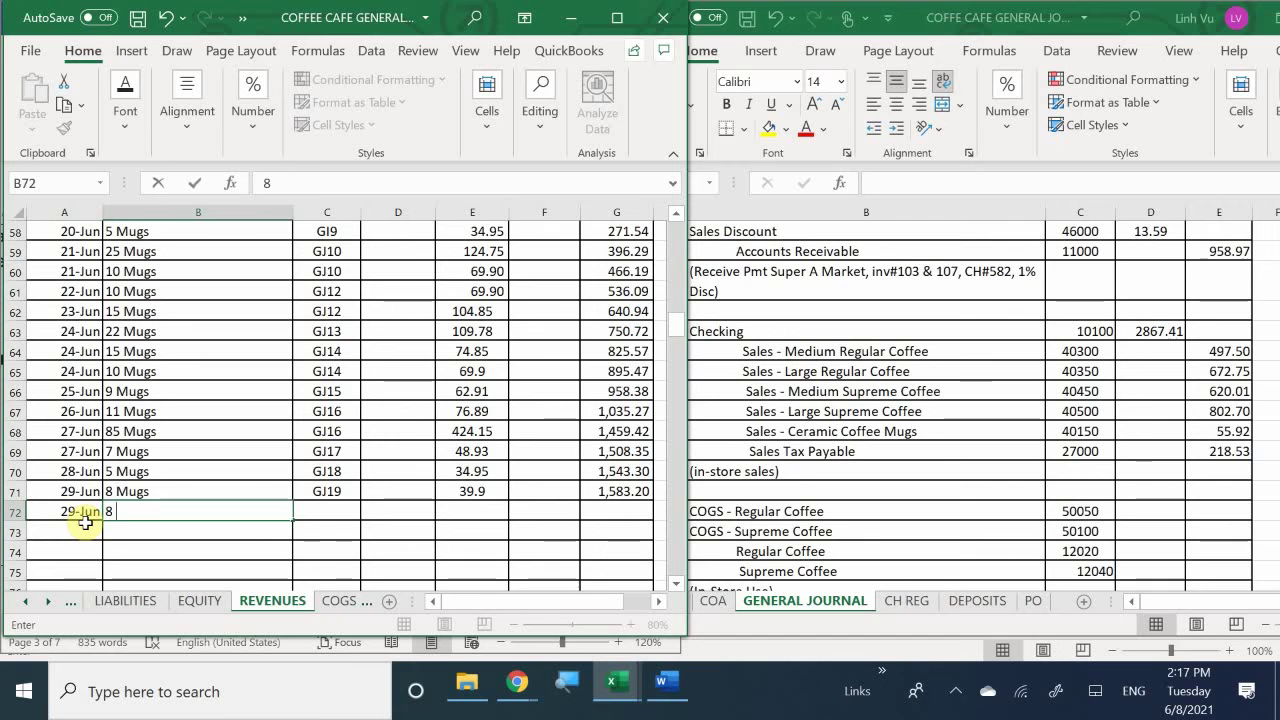
{"action": "type", "text": " Cups"}
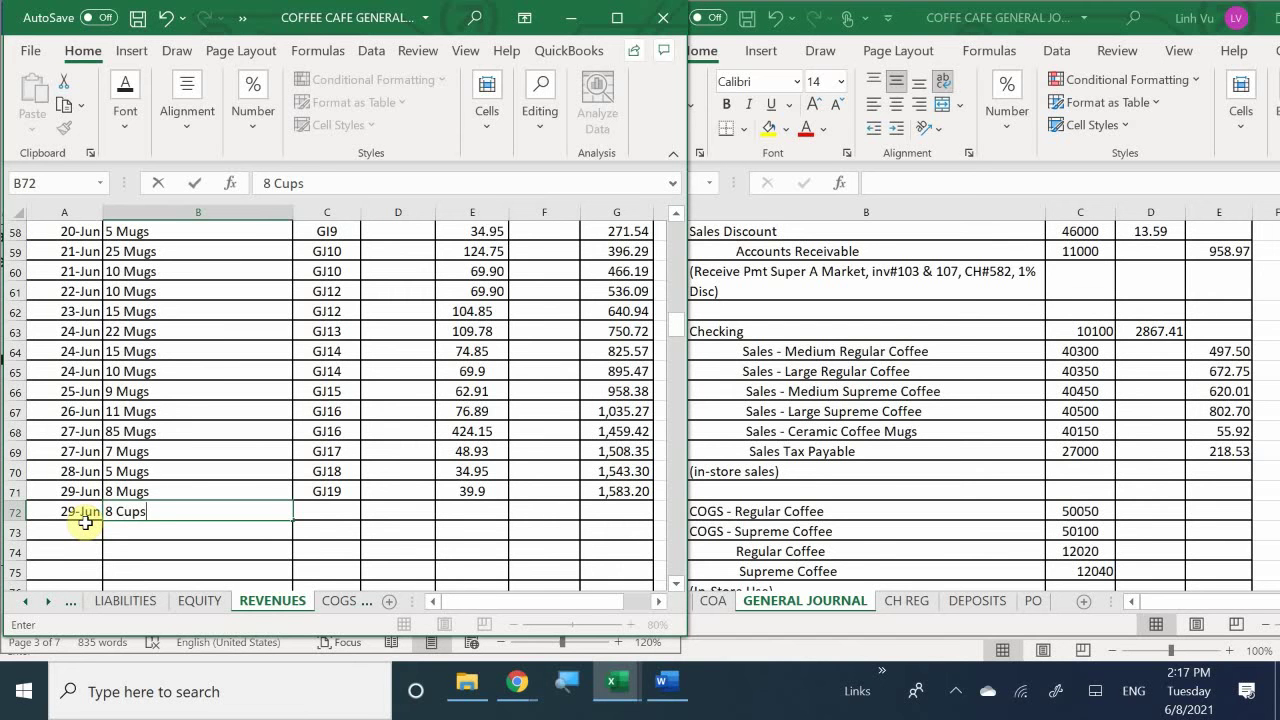
{"action": "key", "text": "BackSpace"}
{"action": "key", "text": "BackSpace"}
{"action": "key", "text": "BackSpace"}
{"action": "key", "text": "BackSpace"}
{"action": "type", "text": "Mug"}
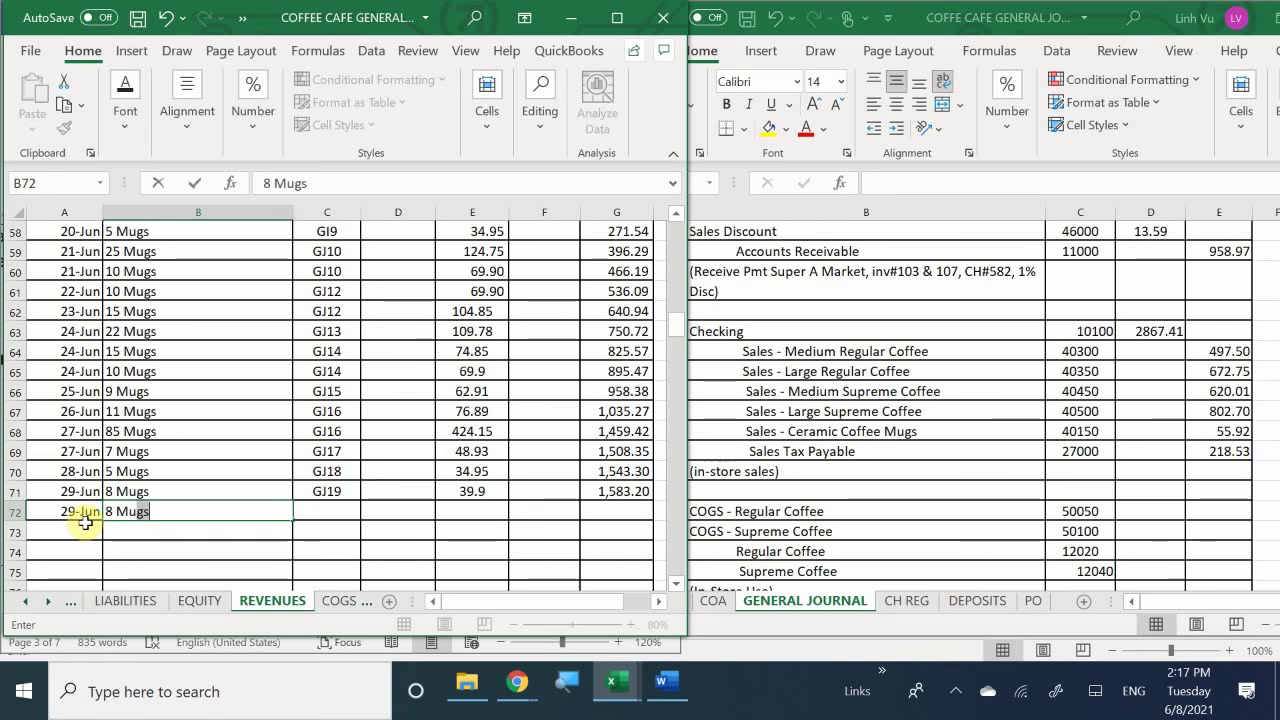
{"action": "type", "text": "s"}
{"action": "key", "text": "Tab"}
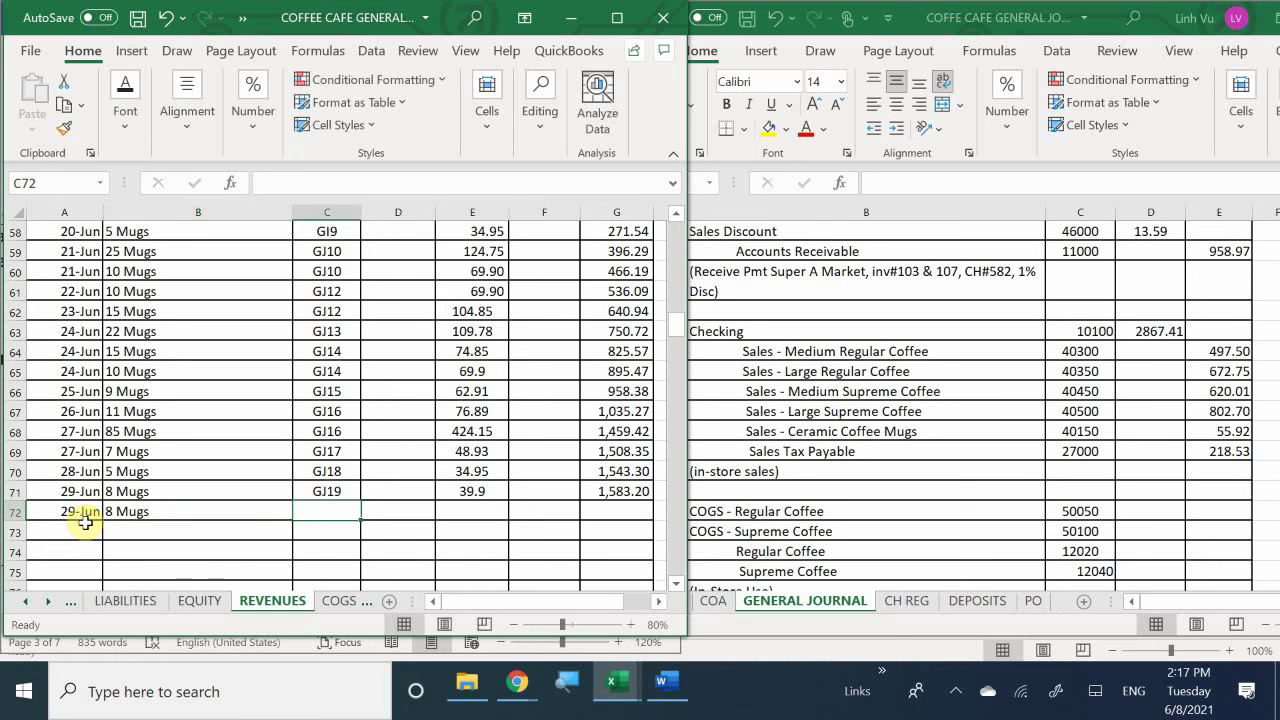
{"action": "type", "text": "GJ20"}
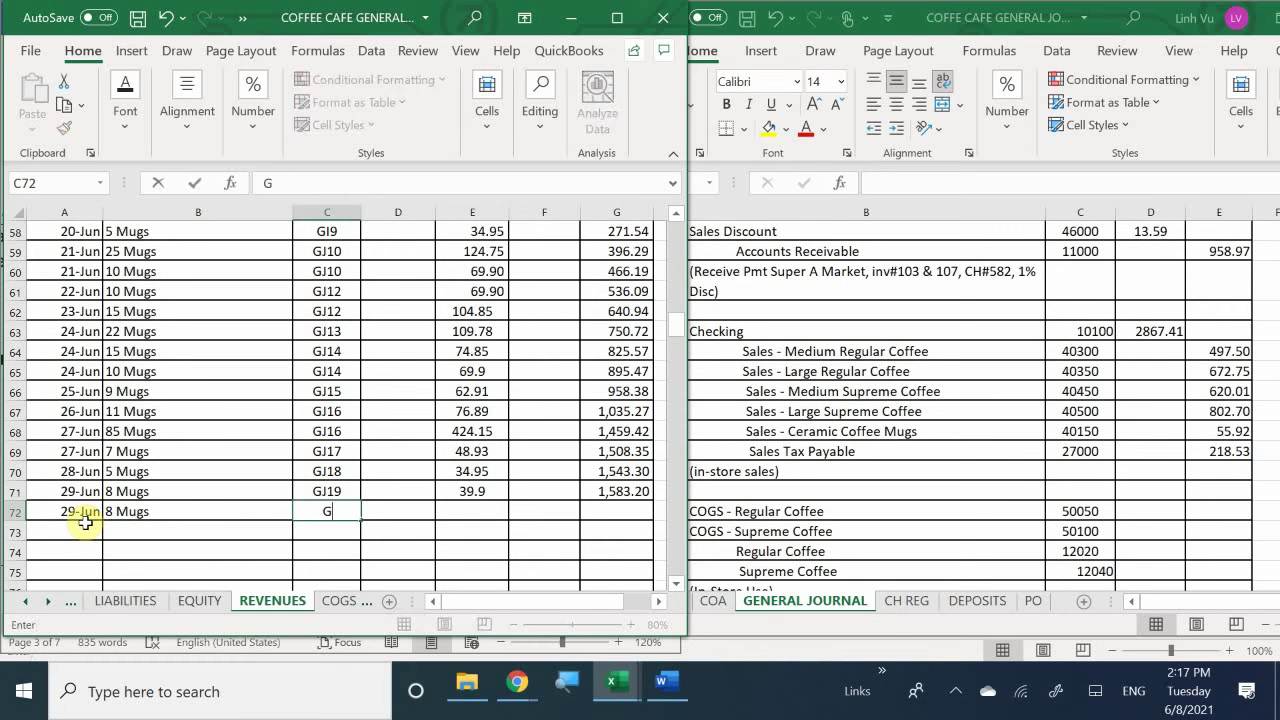
{"action": "key", "text": "Tab"}
Enter a credit of 55.92 in E72 and extend the running balance formula from G71 down to G72.
{"action": "key", "text": "Tab"}
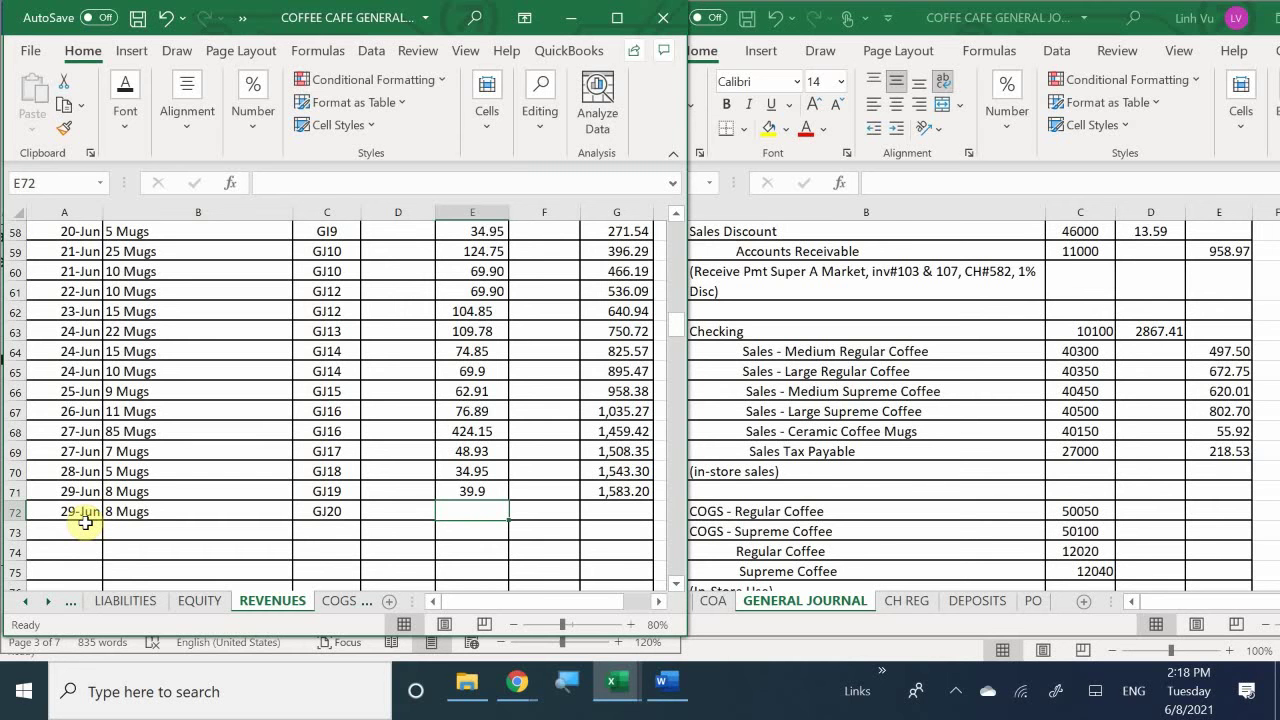
{"action": "type", "text": "55"}
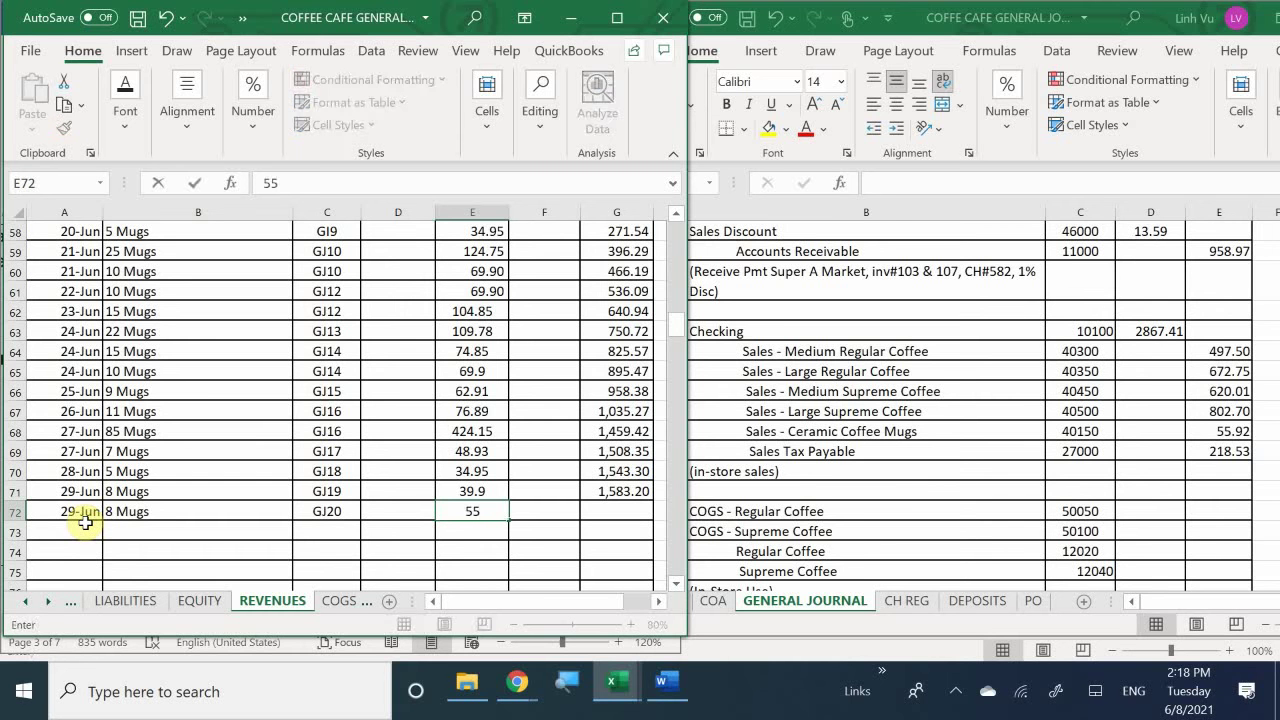
{"action": "type", "text": ".92"}
{"action": "key", "text": "Return"}
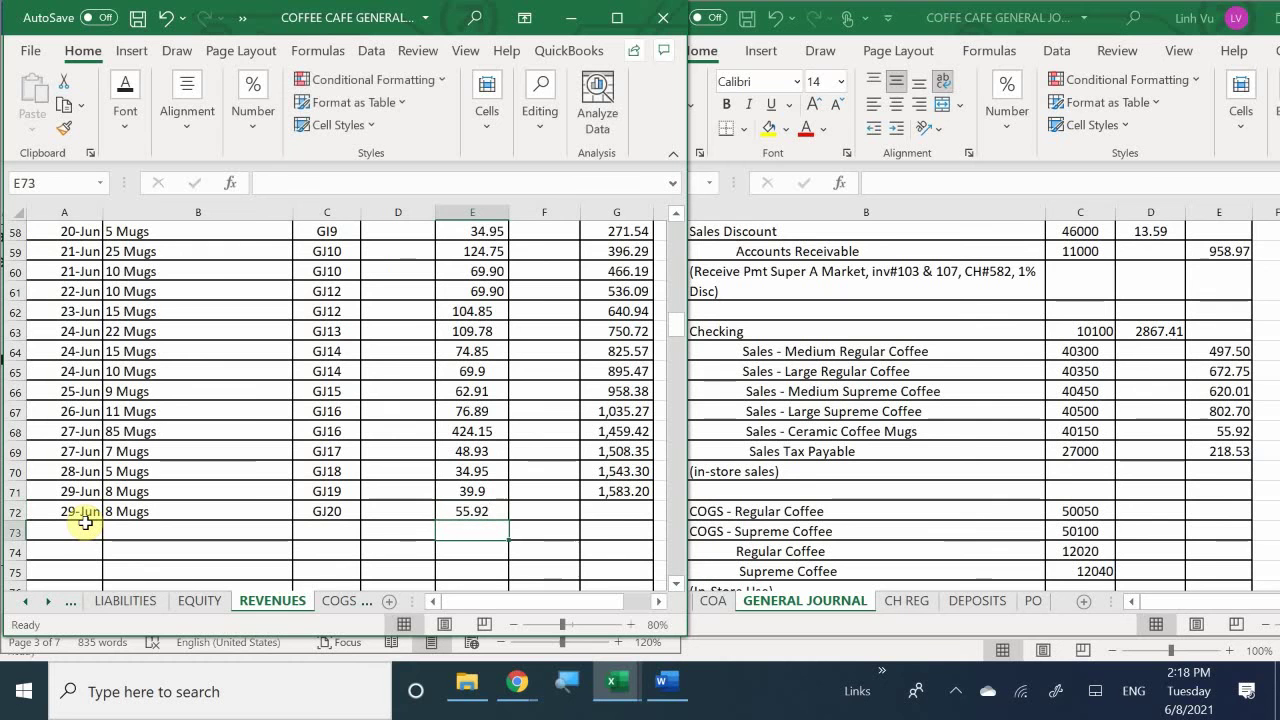
{"action": "left_click", "coordinate": [612, 493]}
{"action": "left_click_drag", "start_coordinate": [652, 501], "coordinate": [652, 519]}
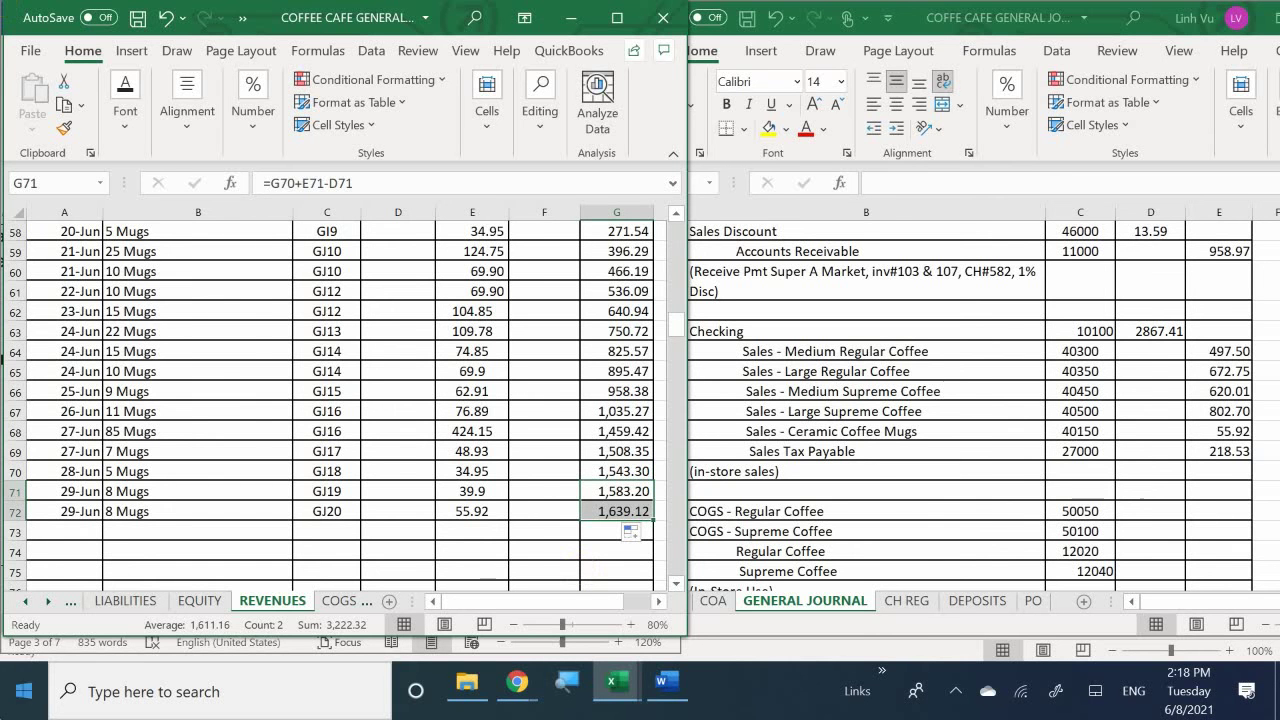
Enter the date 6/29 in A234 of the sales tax payable account on the LIABILITIES sheet.
{"action": "left_click", "coordinate": [122, 601]}
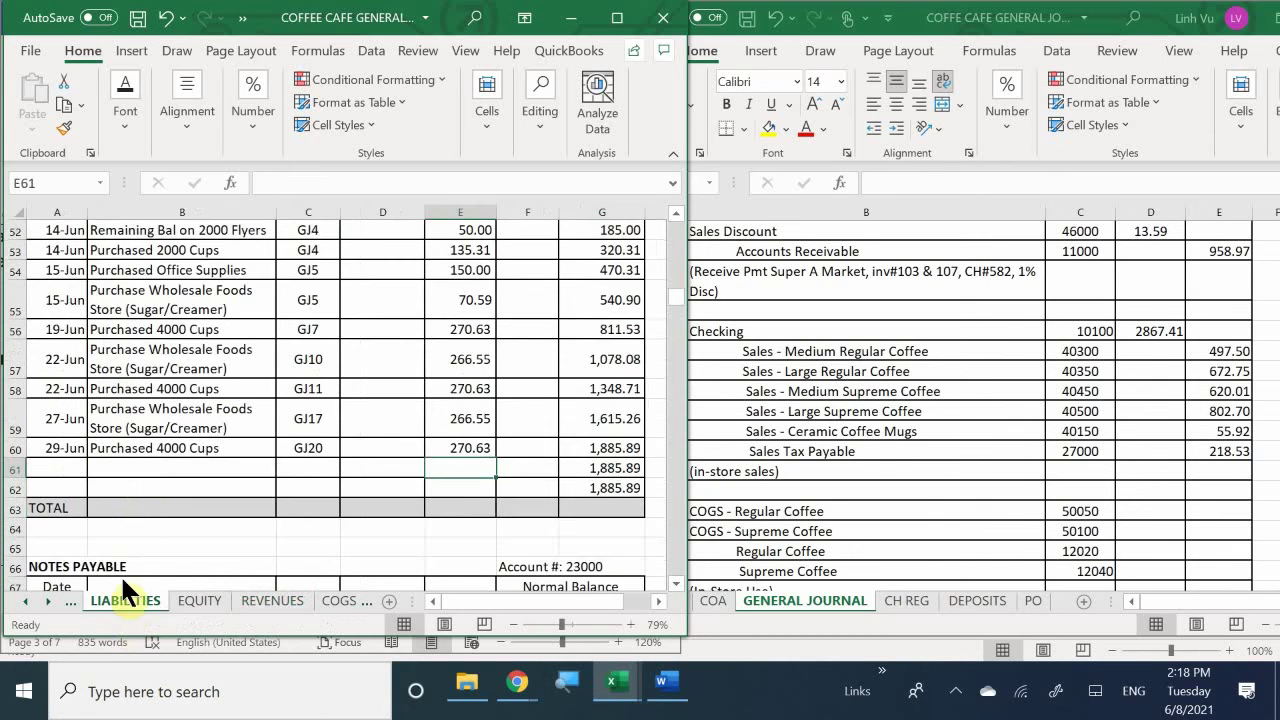
{"action": "scroll", "coordinate": [147, 489], "scroll_direction": "down", "scroll_amount": 20}
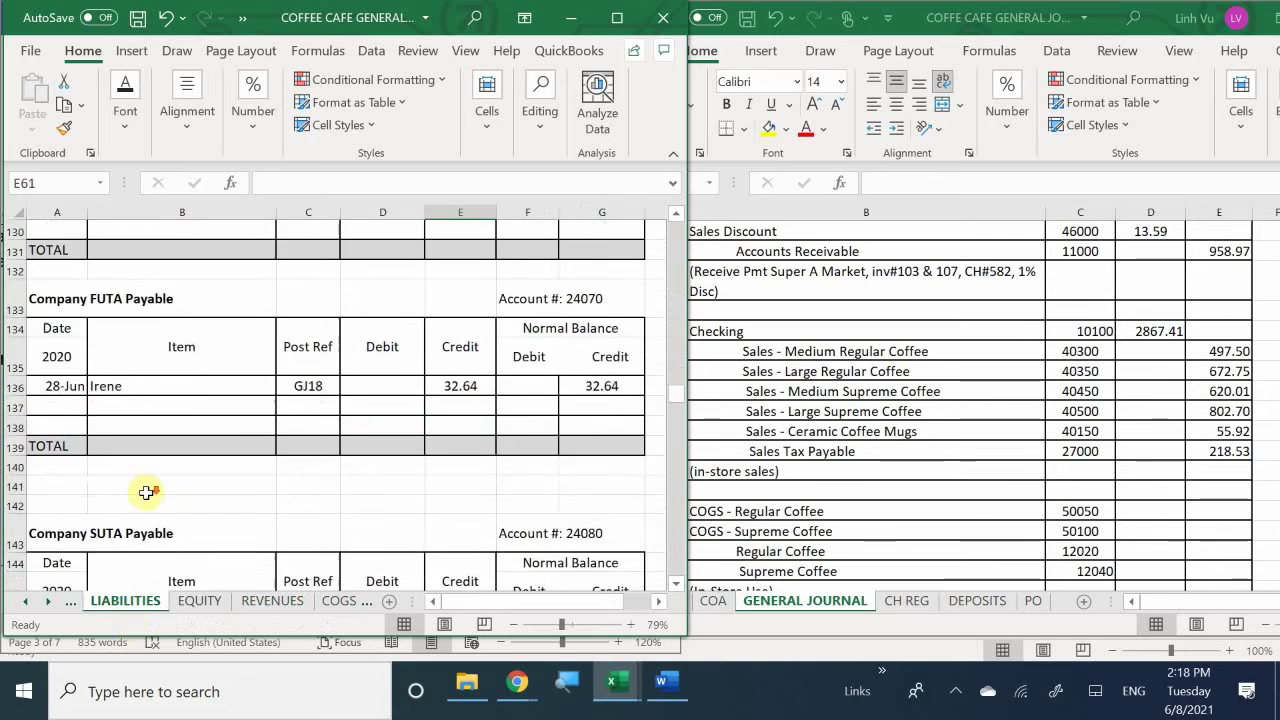
{"action": "scroll", "coordinate": [151, 495], "scroll_direction": "down", "scroll_amount": 20}
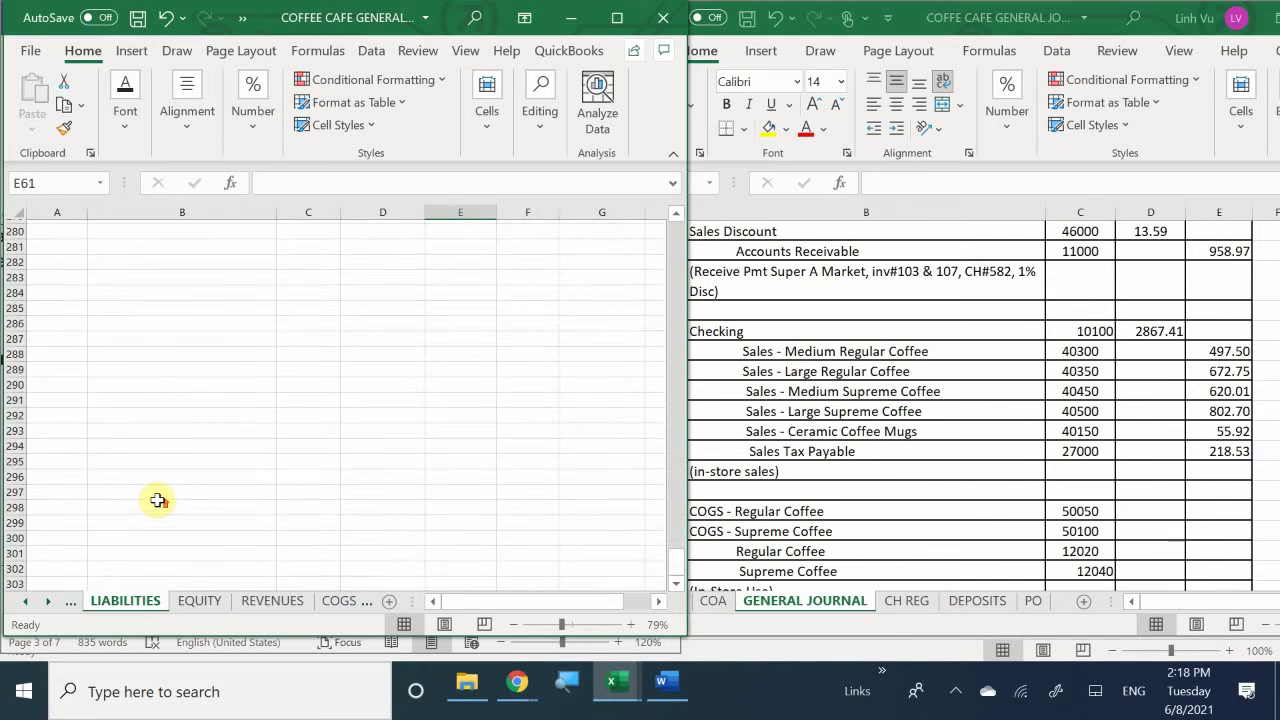
{"action": "scroll", "coordinate": [157, 500], "scroll_direction": "up", "scroll_amount": 6}
{"action": "scroll", "coordinate": [157, 500], "scroll_direction": "up", "scroll_amount": 10}
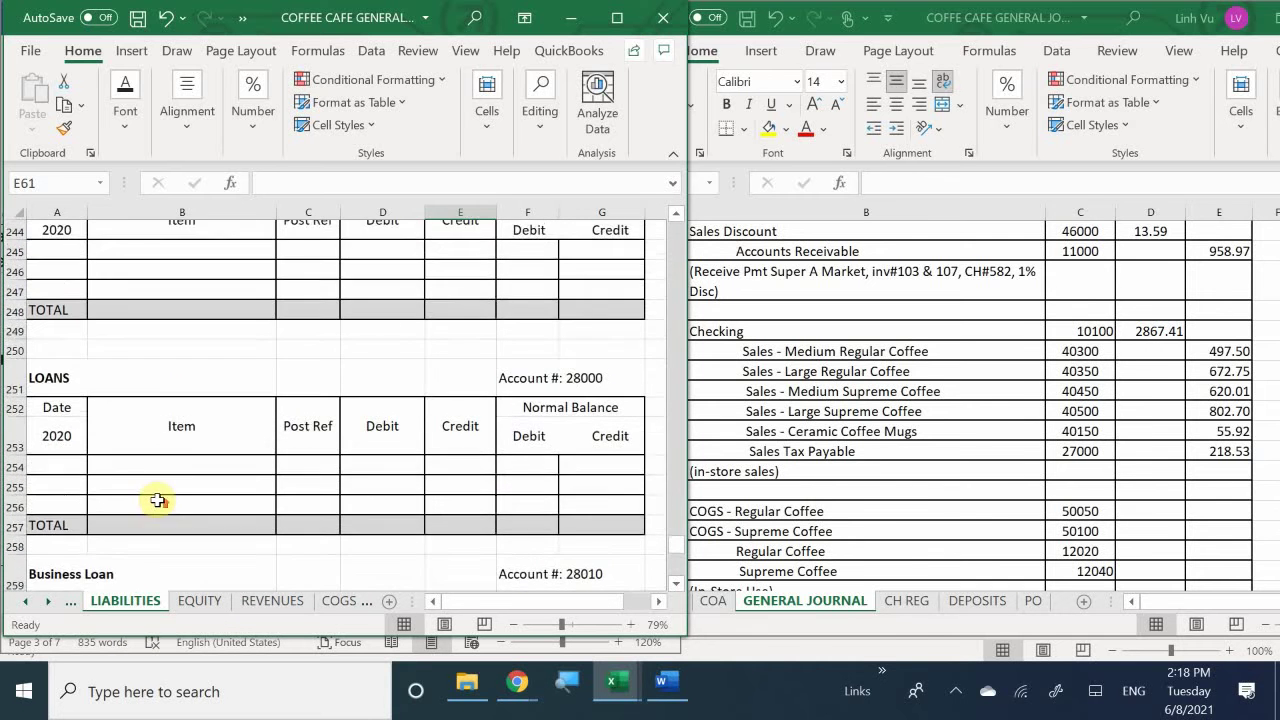
{"action": "scroll", "coordinate": [157, 500], "scroll_direction": "up", "scroll_amount": 4}
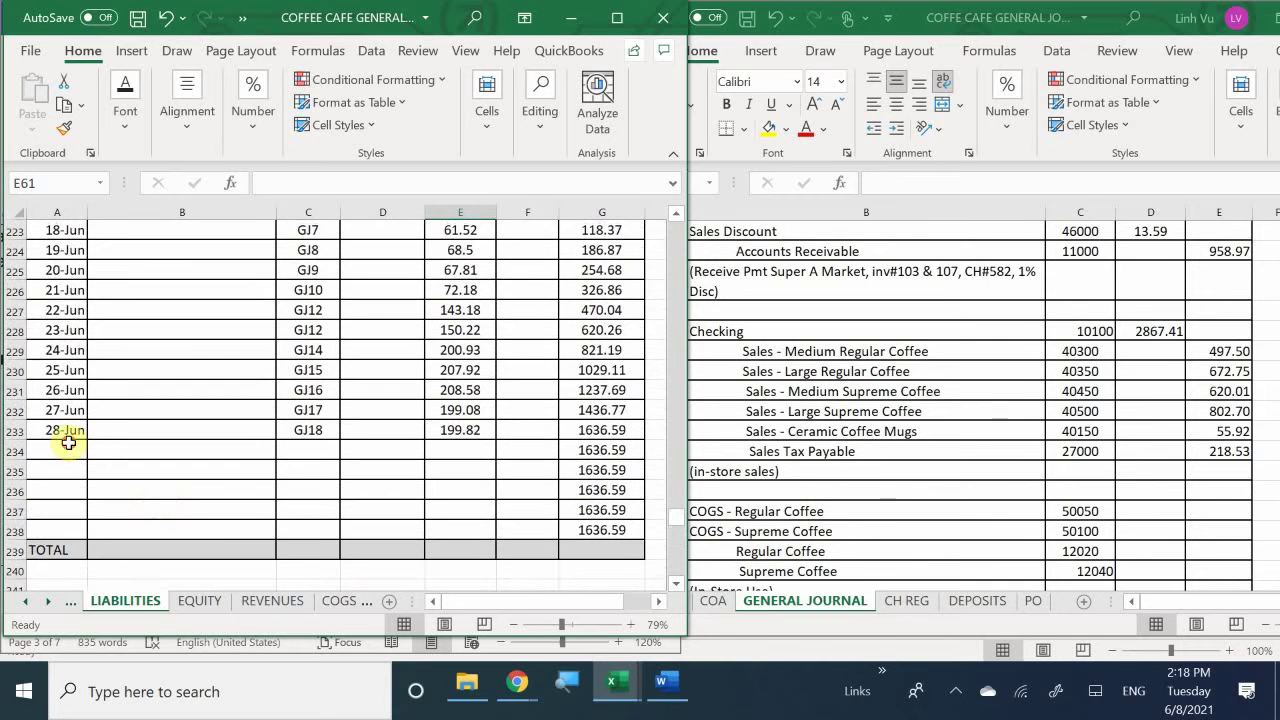
{"action": "left_click", "coordinate": [68, 448]}
{"action": "type", "text": "6/29"}
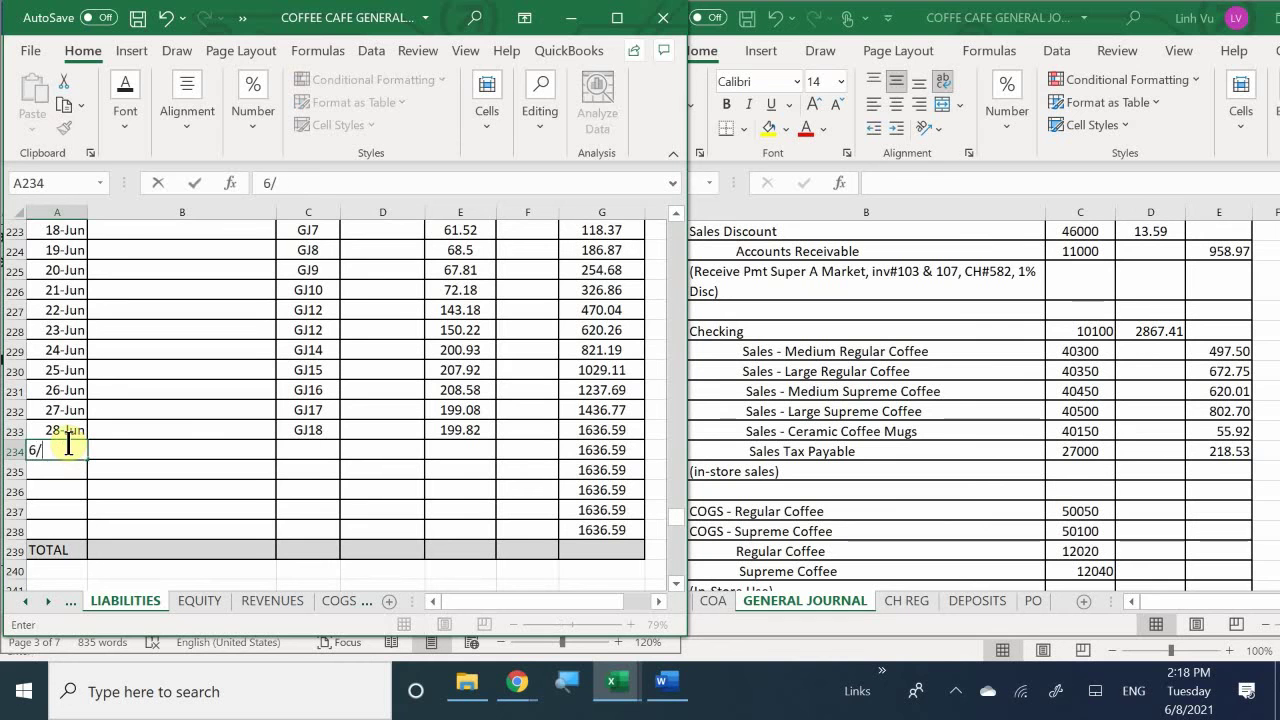
Complete the 29-Jun sales tax line in row 234 with post reference GJ20 and a credit of 218.53.
{"action": "key", "text": "Tab"}
{"action": "key", "text": "Tab"}
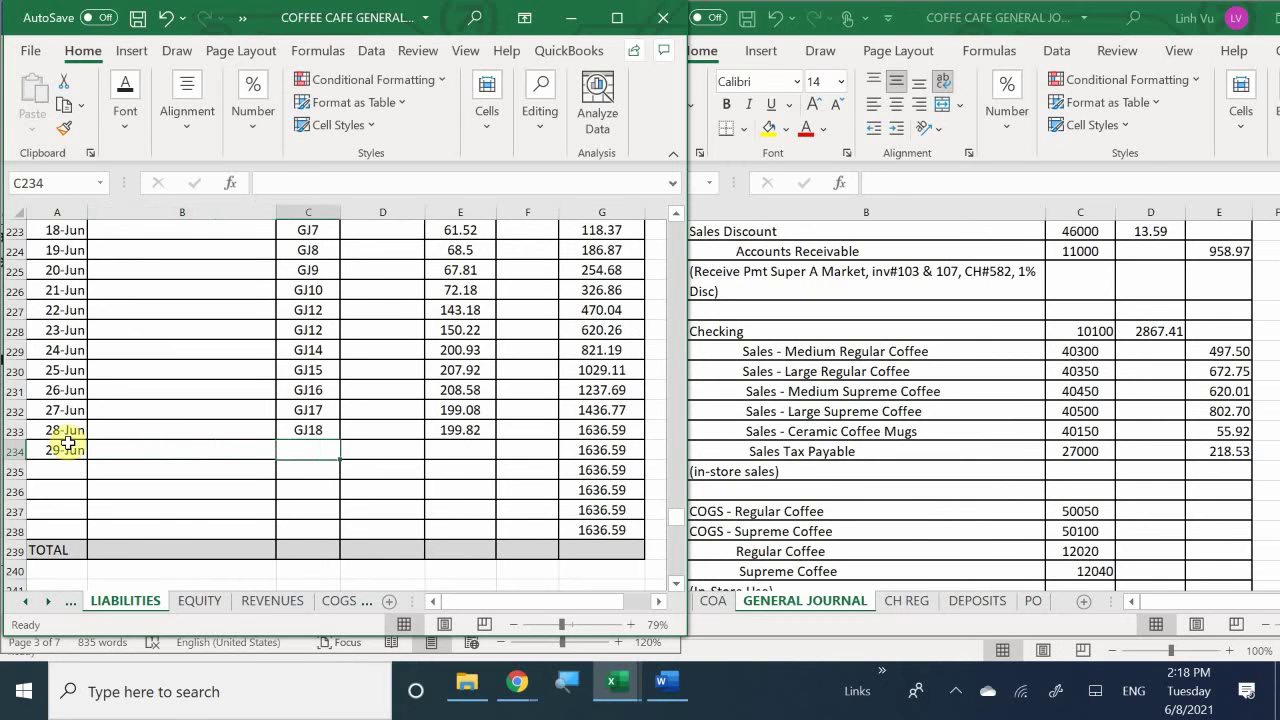
{"action": "type", "text": "GJ20"}
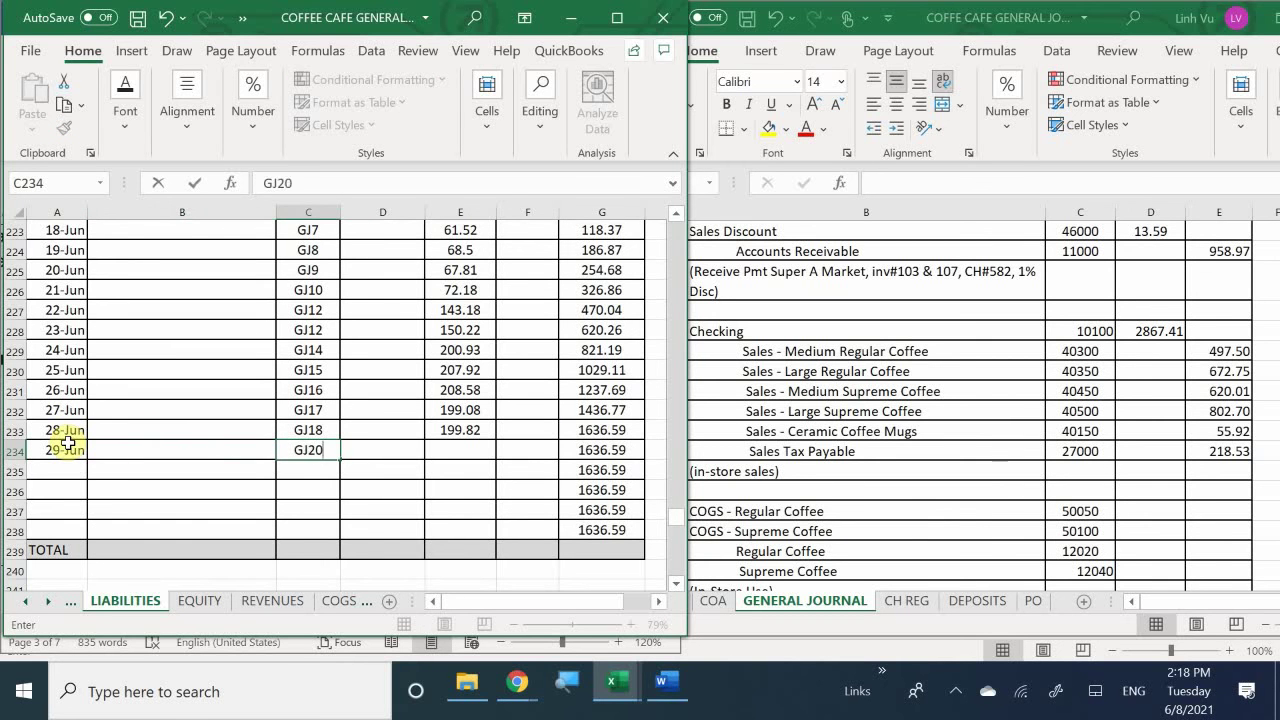
{"action": "key", "text": "Return"}
{"action": "key", "text": "Up"}
{"action": "key", "text": "Right"}
{"action": "key", "text": "Right"}
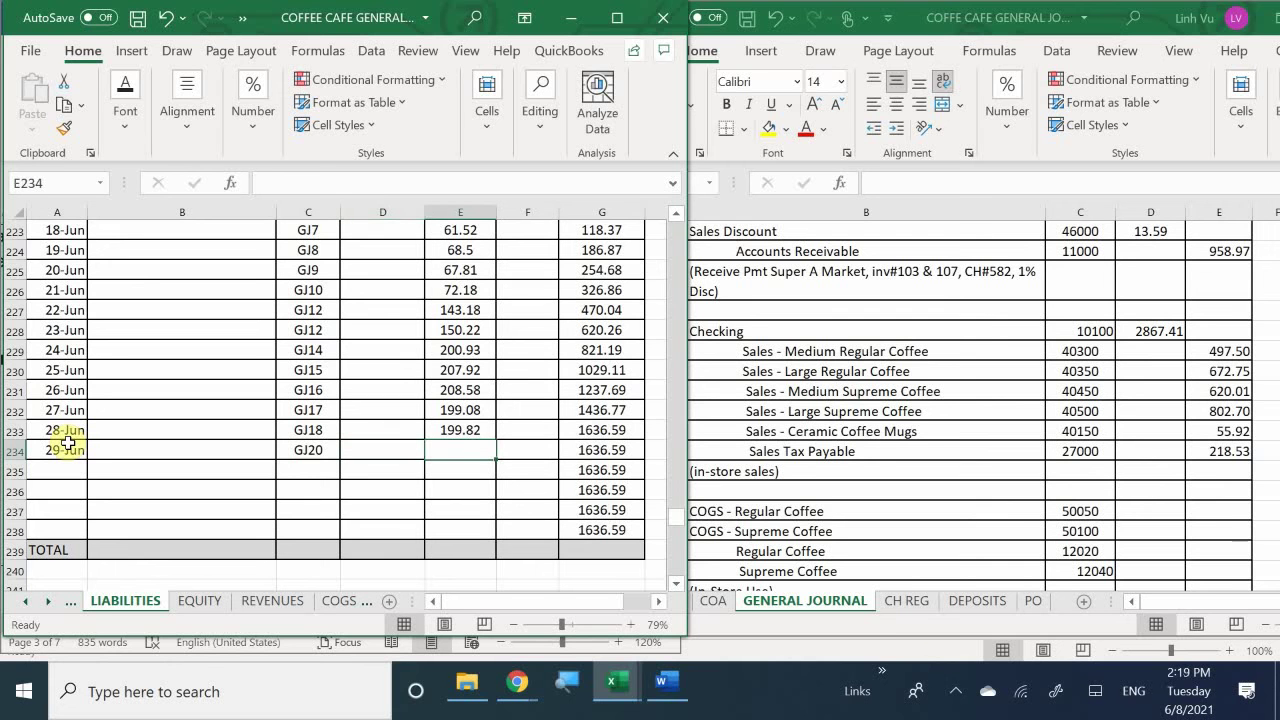
{"action": "type", "text": "218"}
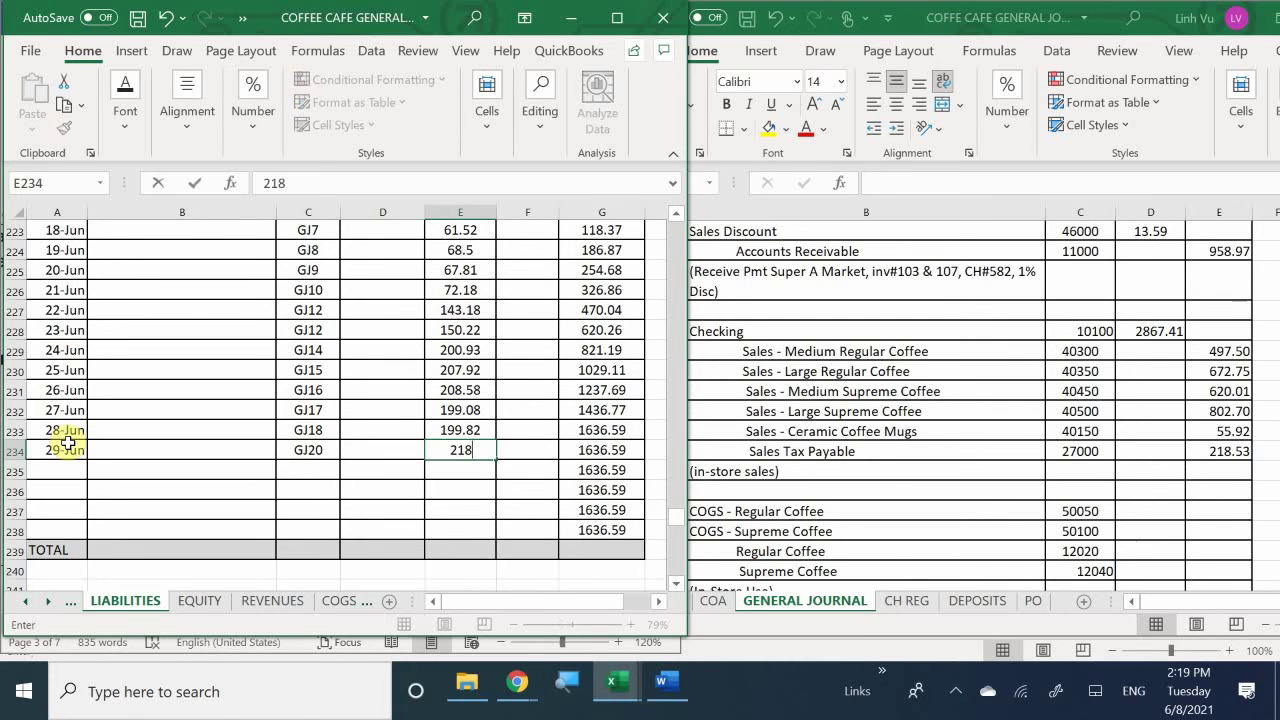
{"action": "type", "text": ".53"}
{"action": "key", "text": "Return"}
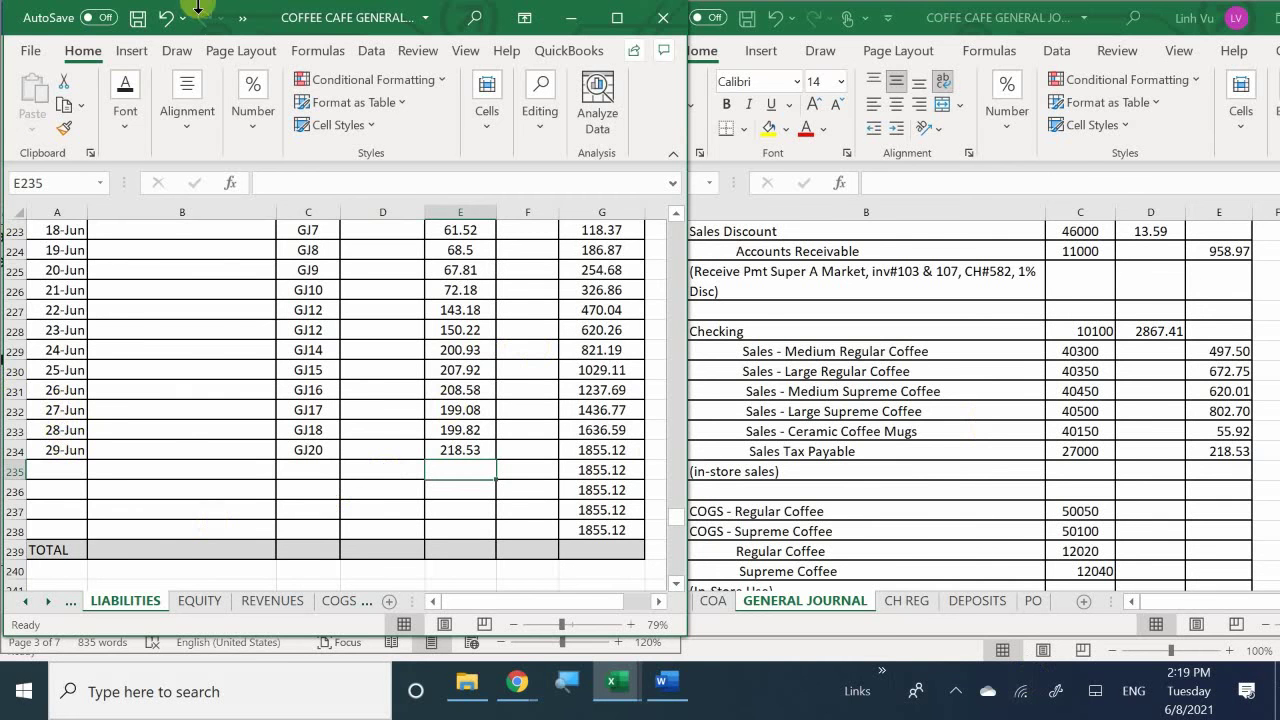
Check the in-store coffee use in the Word scenario, and enter the date 6/29 in A33 of the inventory workbook's REG COFFEE sheet.
{"action": "left_click", "coordinate": [664, 684]}
{"action": "scroll", "coordinate": [530, 457], "scroll_direction": "down", "scroll_amount": 3}
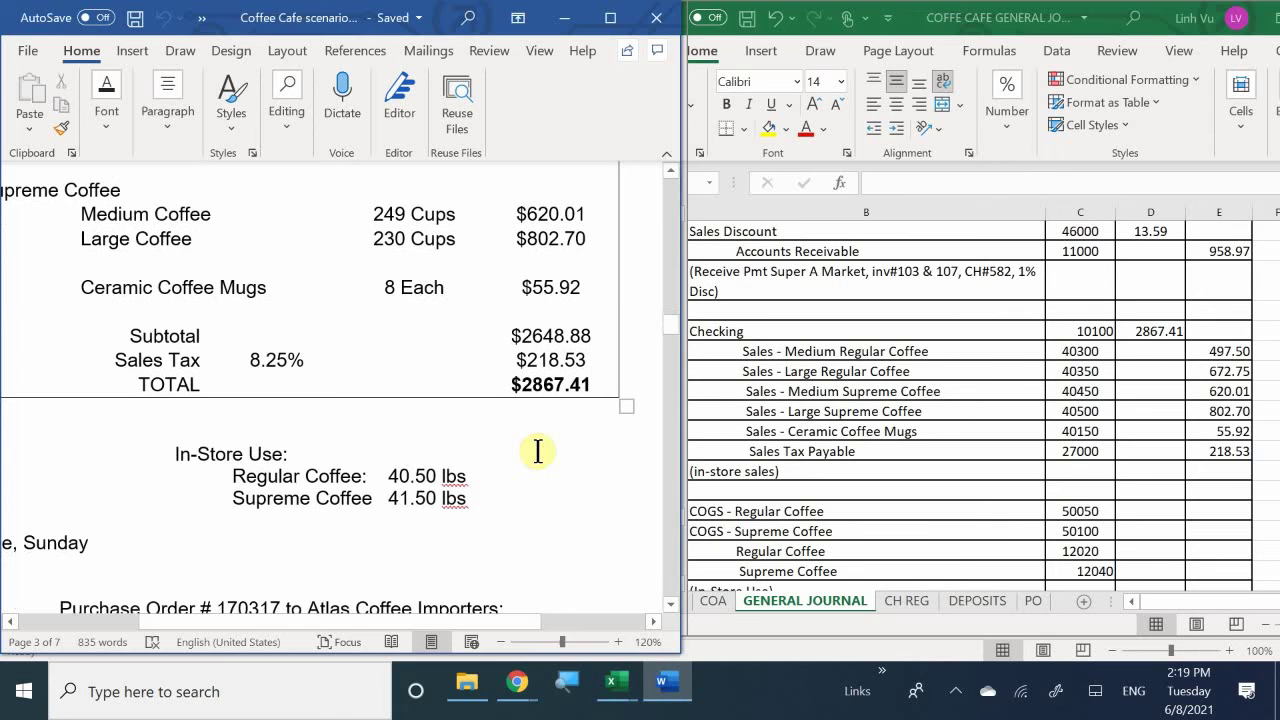
{"action": "mouse_move", "coordinate": [616, 686]}
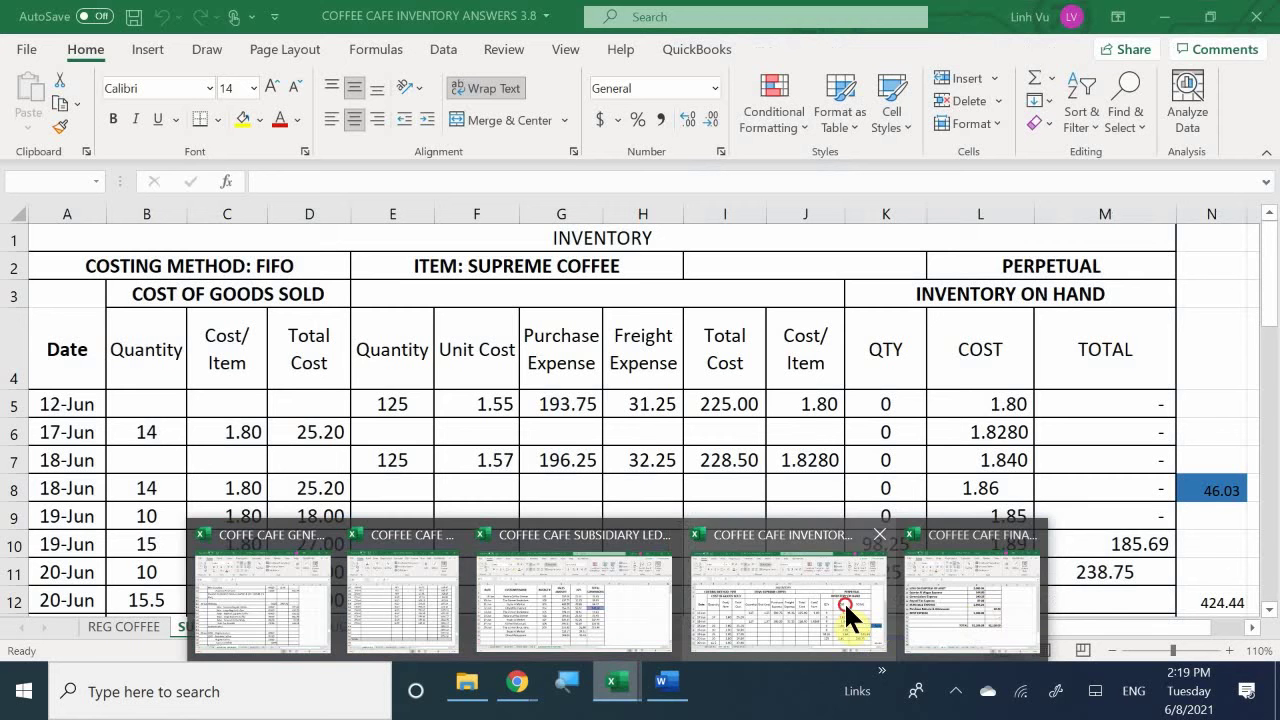
{"action": "left_click", "coordinate": [844, 601]}
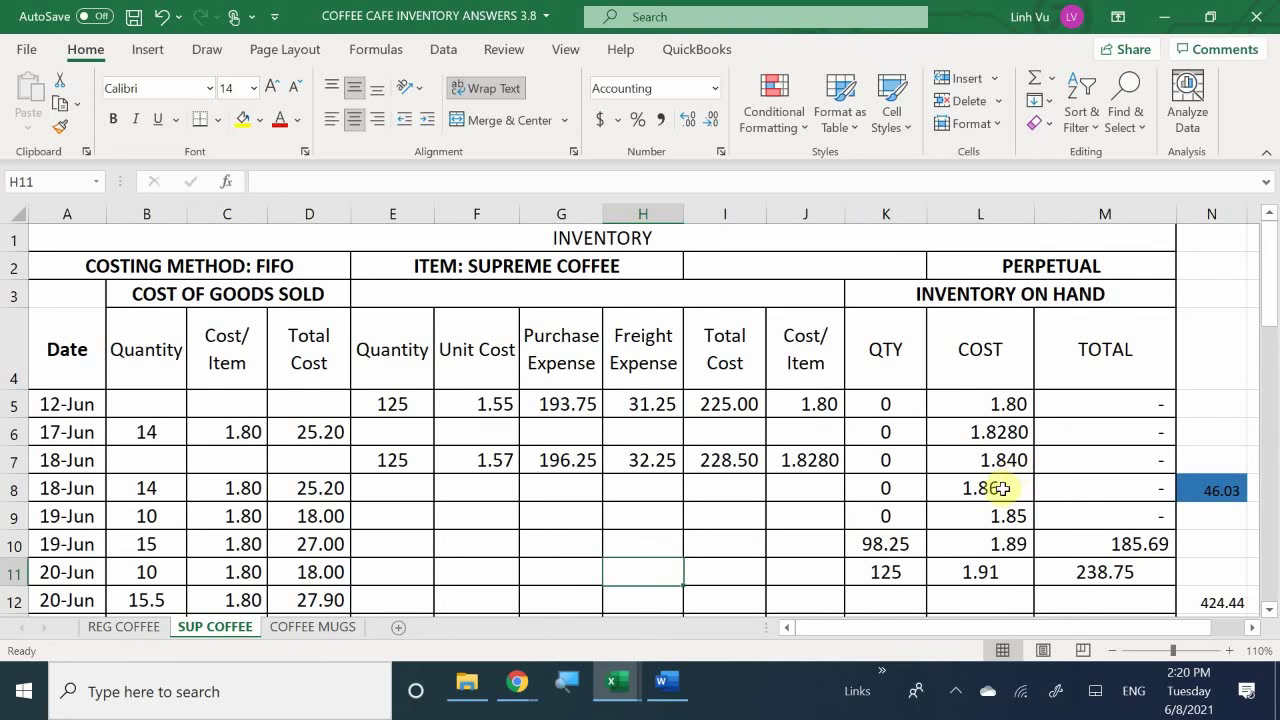
{"action": "left_click", "coordinate": [122, 626]}
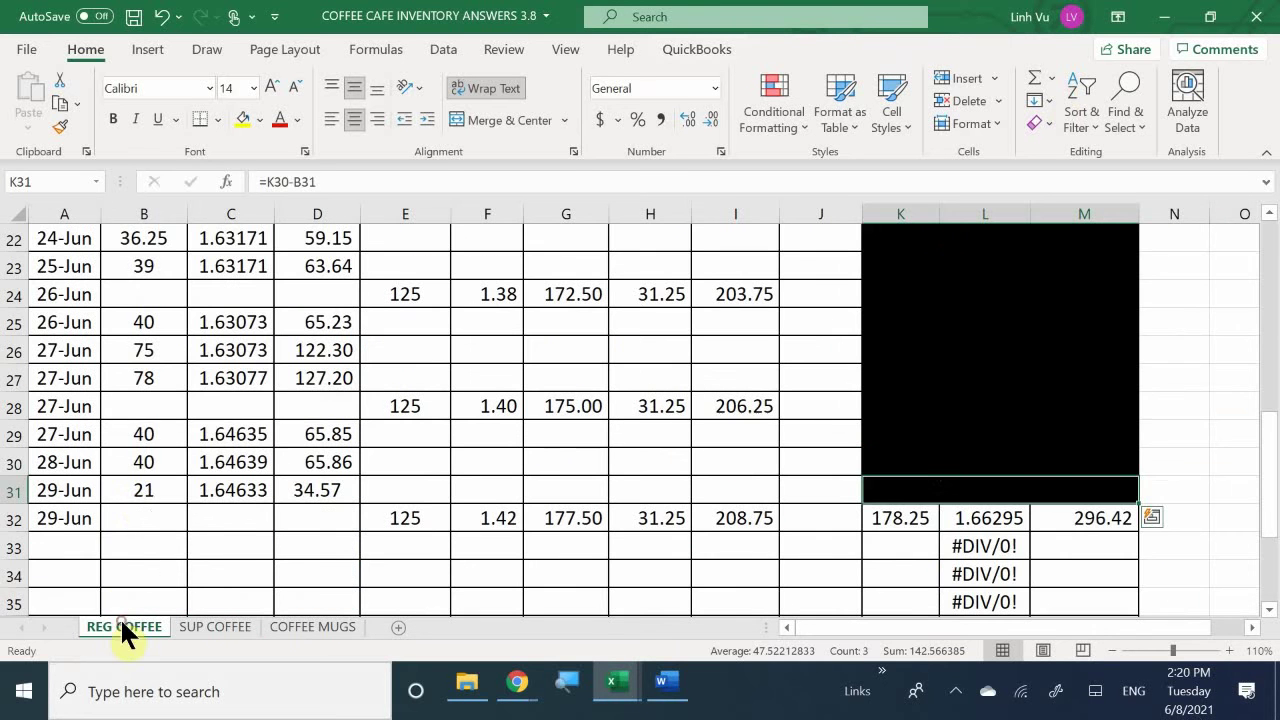
{"action": "left_click", "coordinate": [78, 548]}
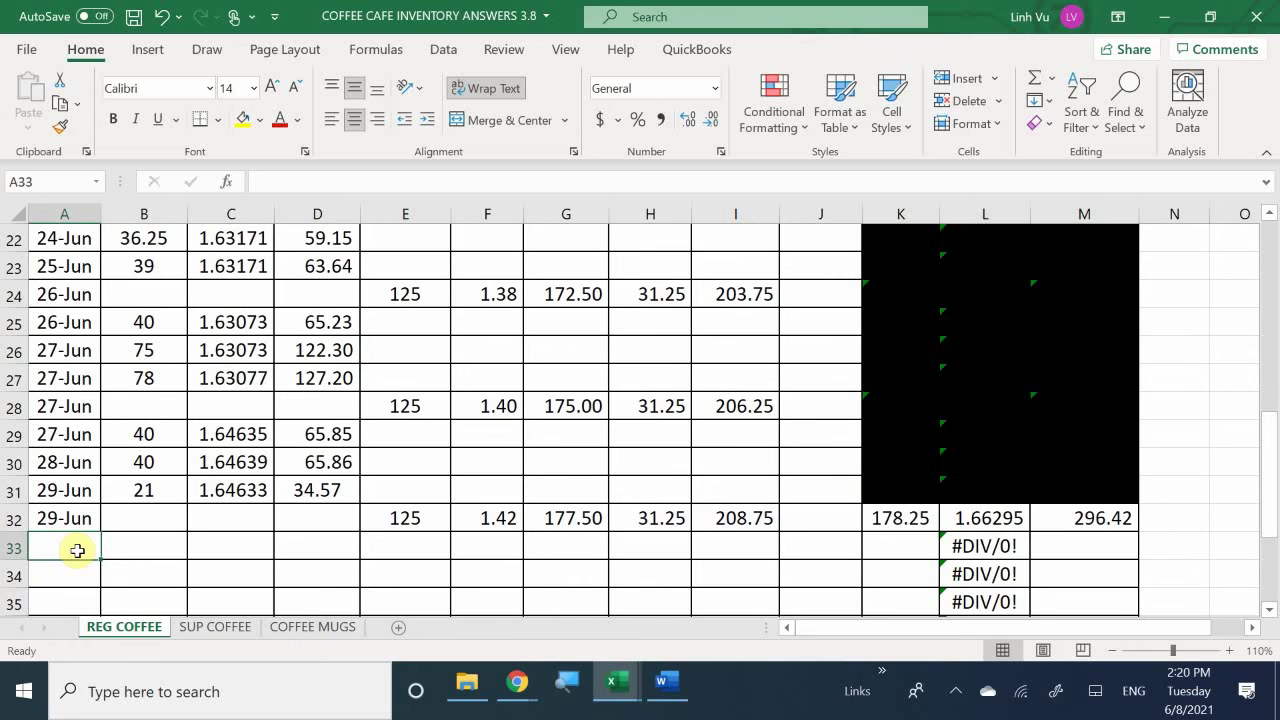
{"action": "type", "text": "6/29"}
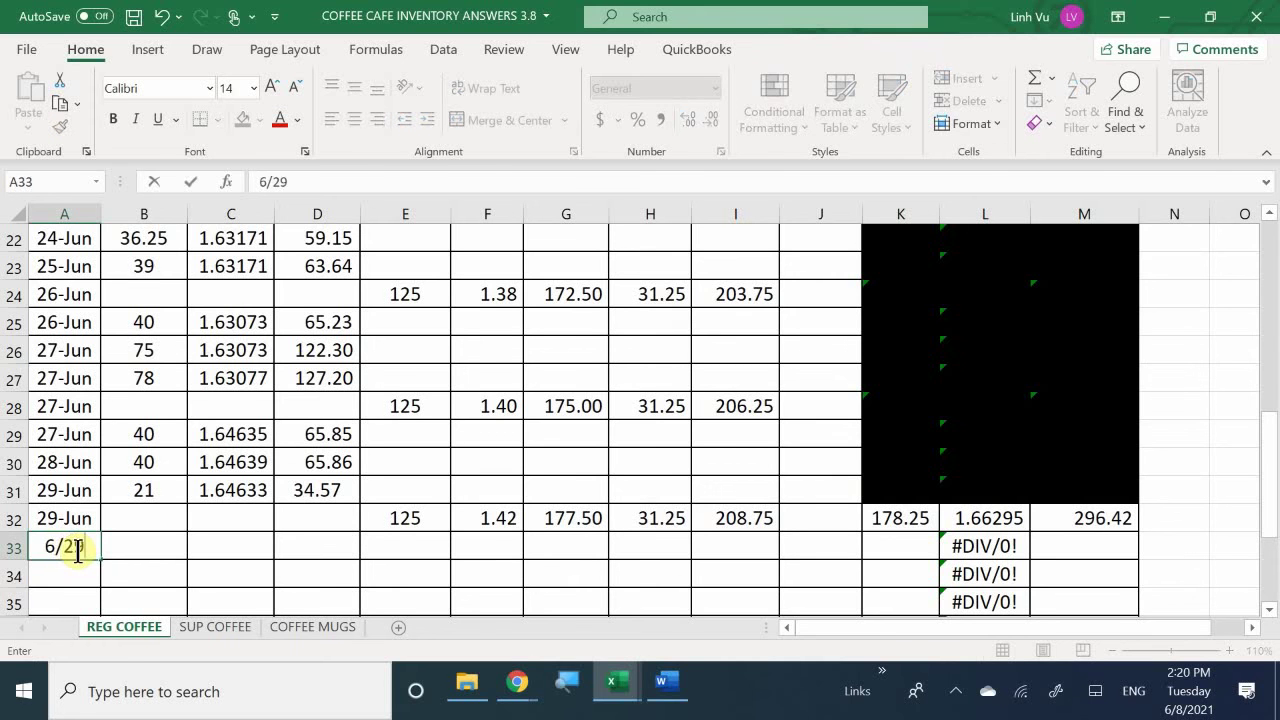
{"action": "key", "text": "Return"}
Enter a quantity of 40.50 in B33 and set the cost per item in C33 to =L32.
{"action": "key", "text": "Right"}
{"action": "key", "text": "Up"}
{"action": "type", "text": "40"}
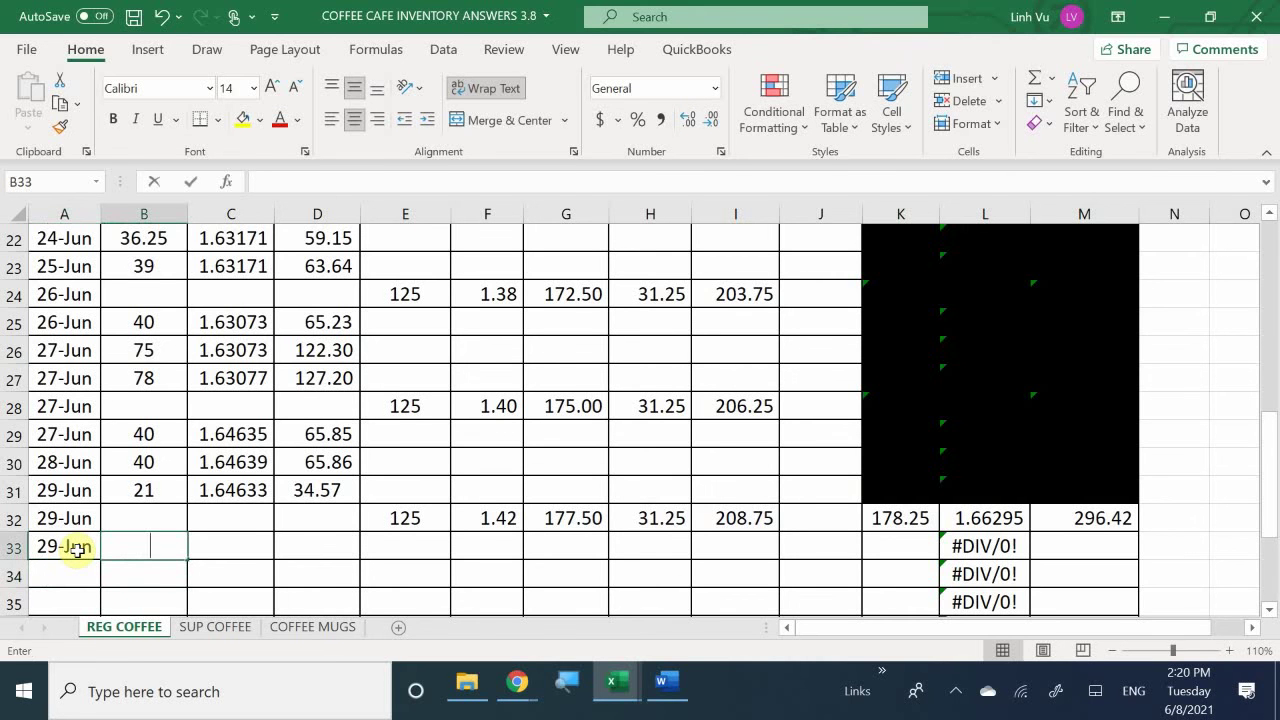
{"action": "type", "text": ".50"}
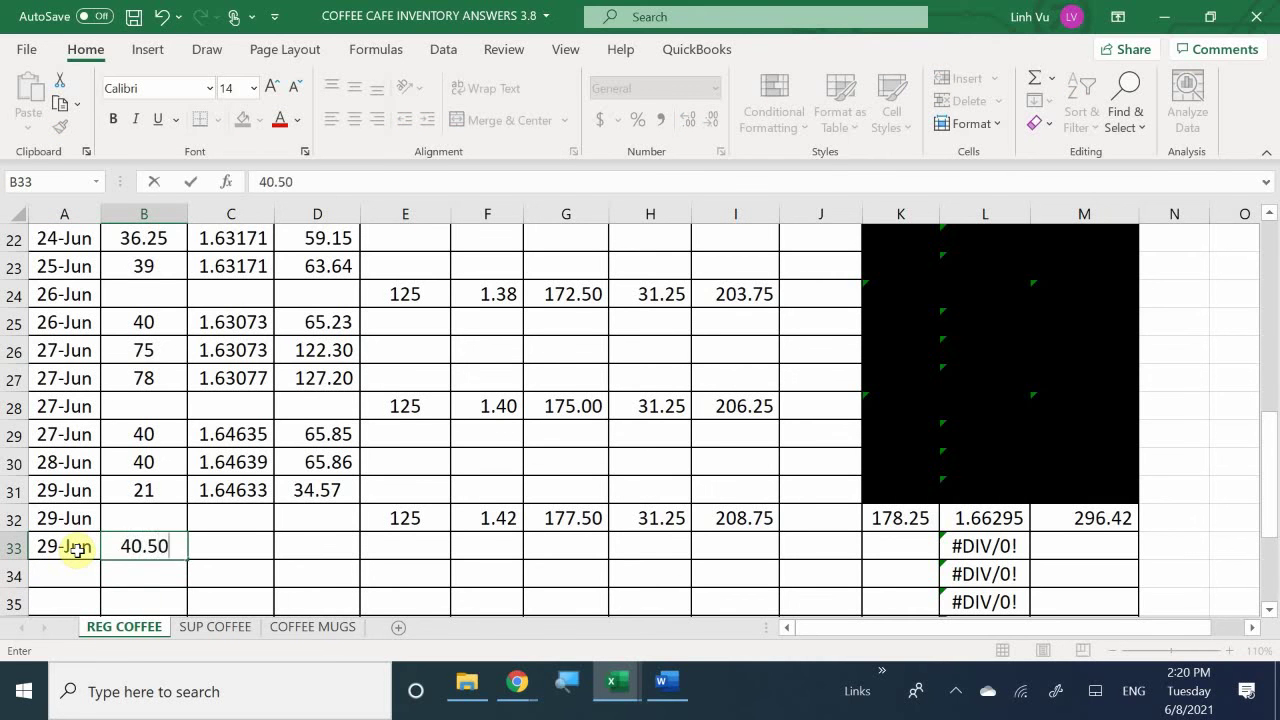
{"action": "key", "text": "Return"}
{"action": "key", "text": "Right"}
{"action": "key", "text": "Up"}
{"action": "type", "text": "="}
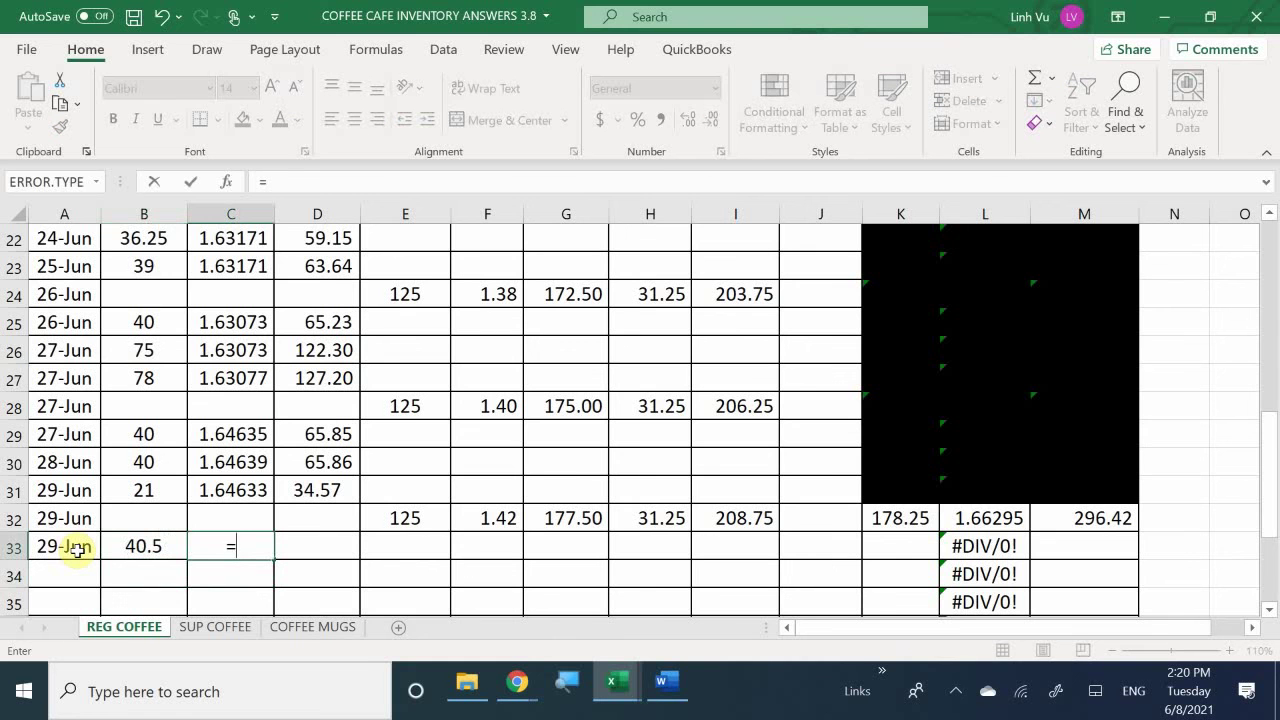
{"action": "left_click", "coordinate": [976, 516]}
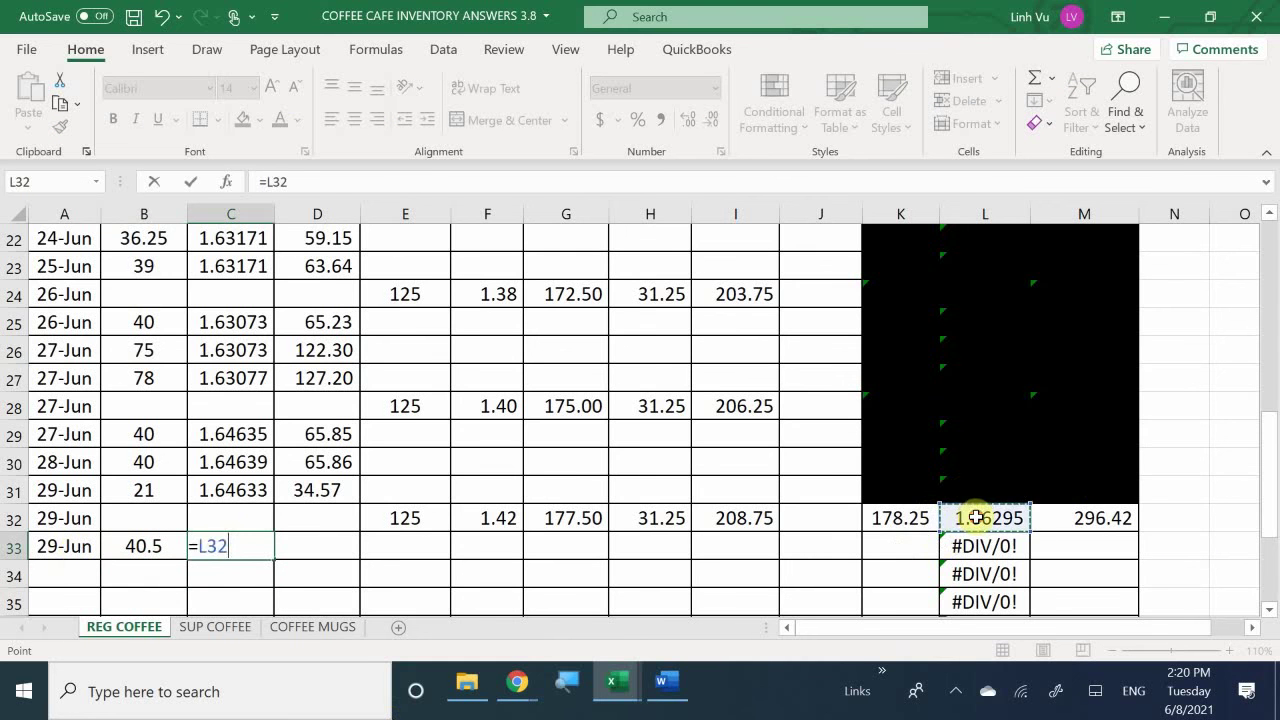
{"action": "scroll", "coordinate": [975, 518], "scroll_direction": "down", "scroll_amount": 2}
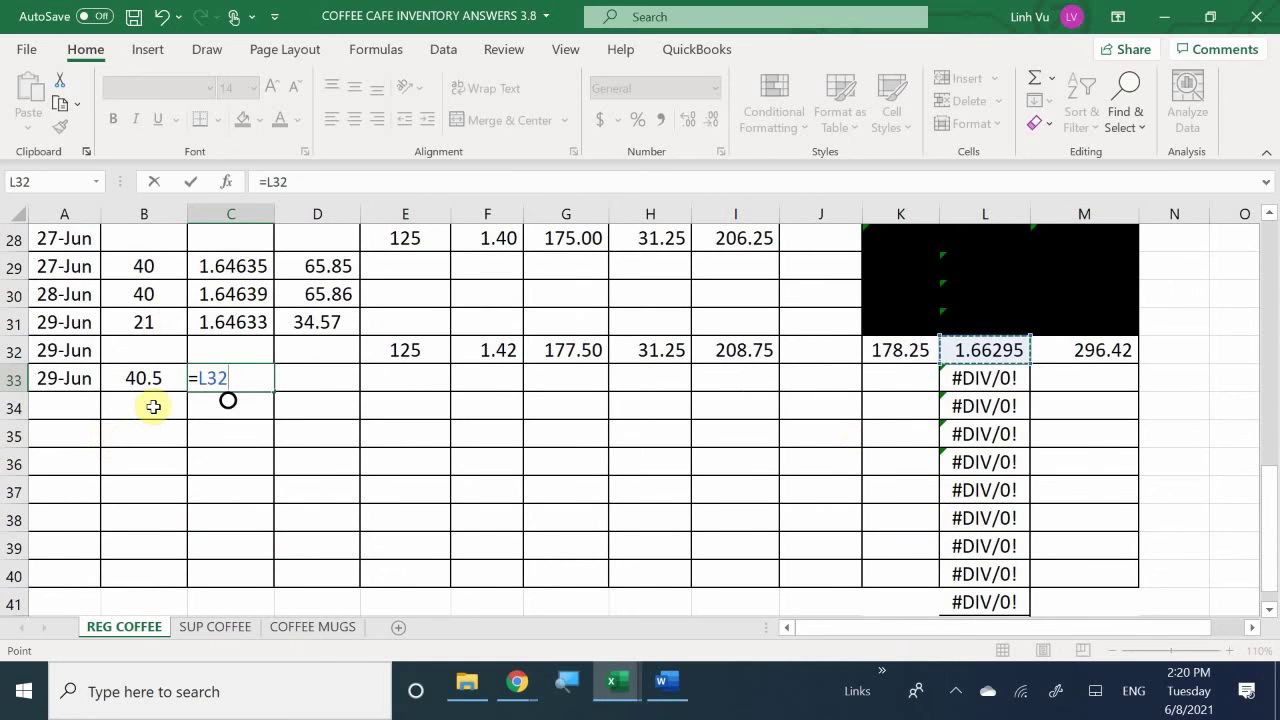
{"action": "key", "text": "Return"}
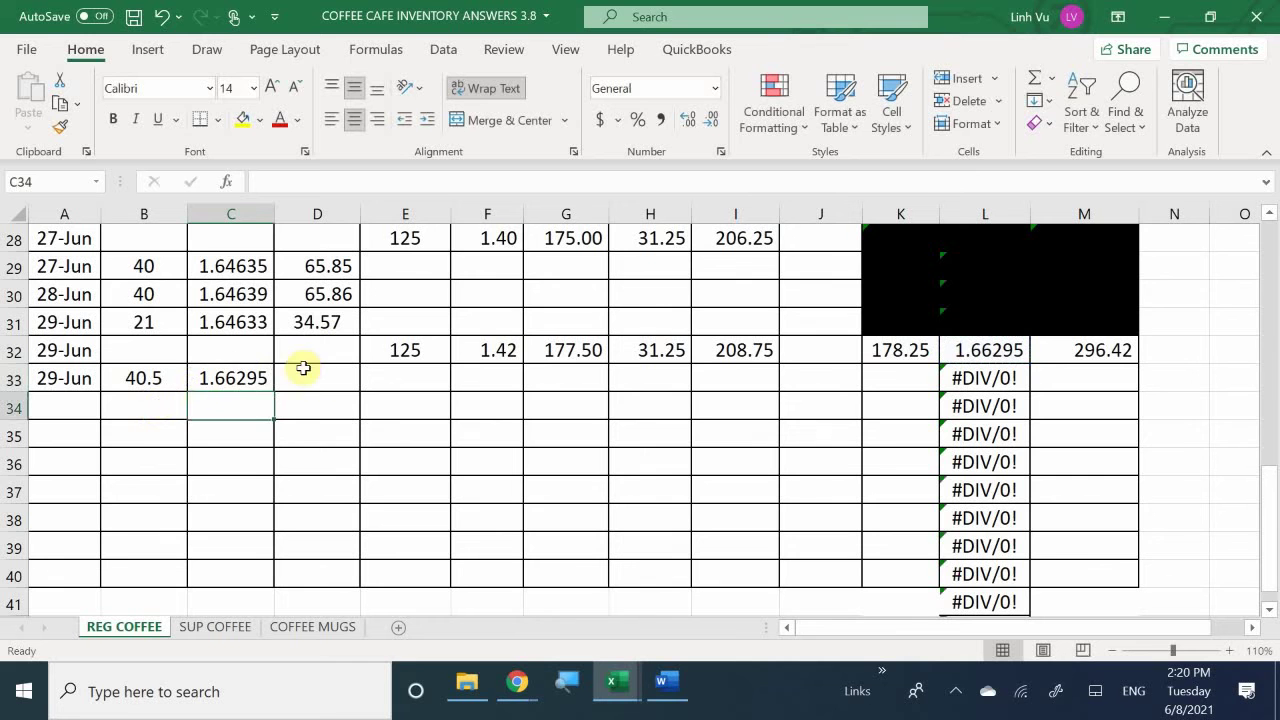
Calculate the 29-Jun total cost in D33 with =ROUND(B33*C33,2).
{"action": "left_click", "coordinate": [317, 377]}
{"action": "type", "text": "="}
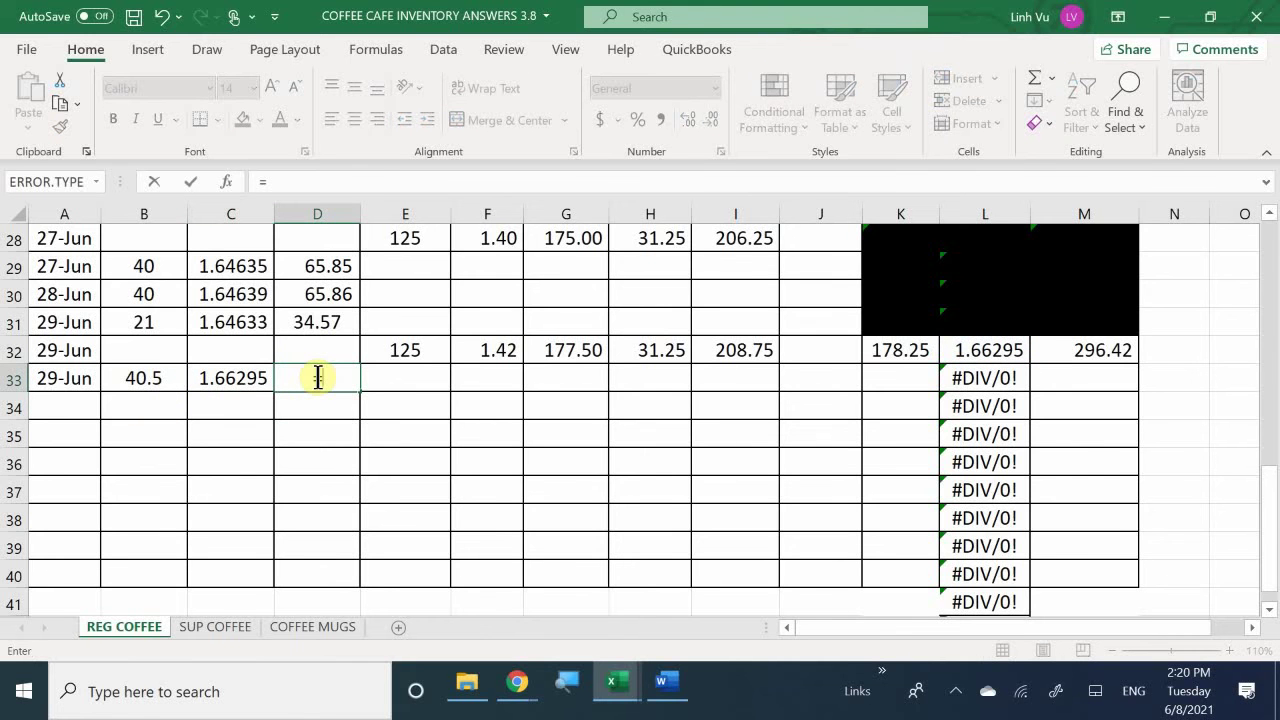
{"action": "type", "text": "round)"}
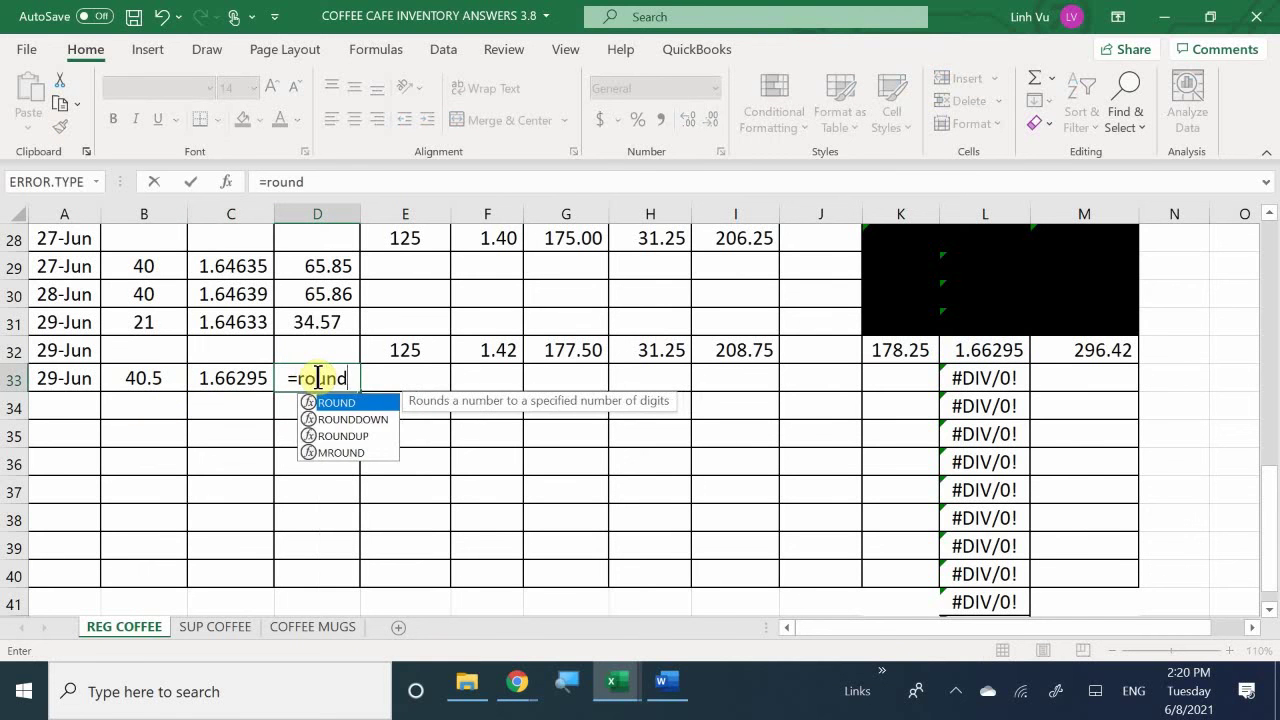
{"action": "key", "text": "BackSpace"}
{"action": "type", "text": "("}
{"action": "key", "text": "Left"}
{"action": "key", "text": "Left"}
{"action": "type", "text": "*"}
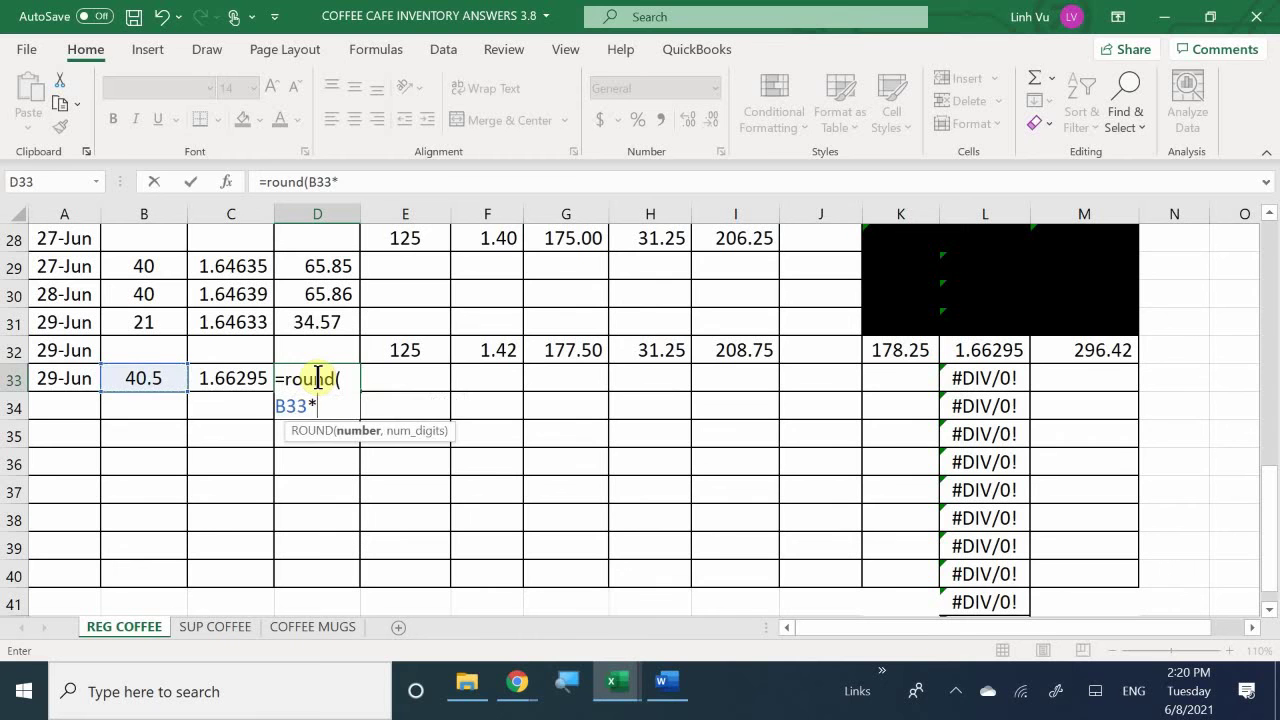
{"action": "key", "text": "Left"}
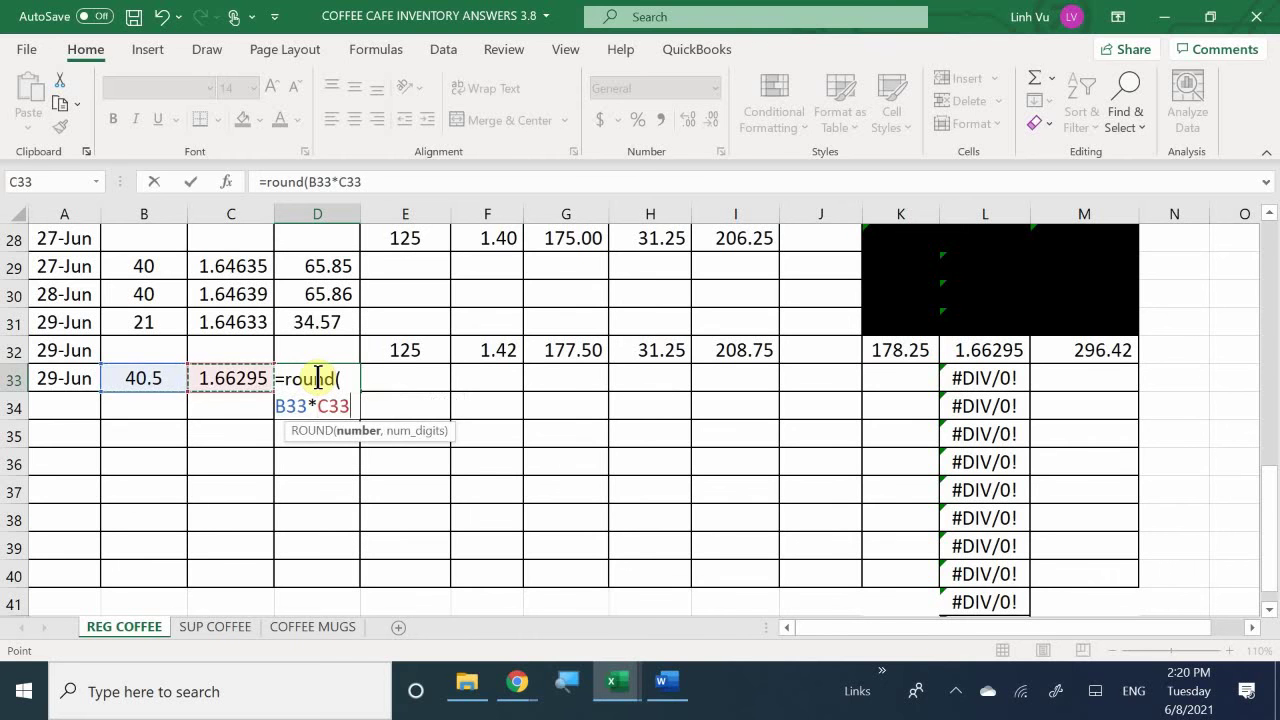
{"action": "type", "text": ",2"}
{"action": "key", "text": "Return"}
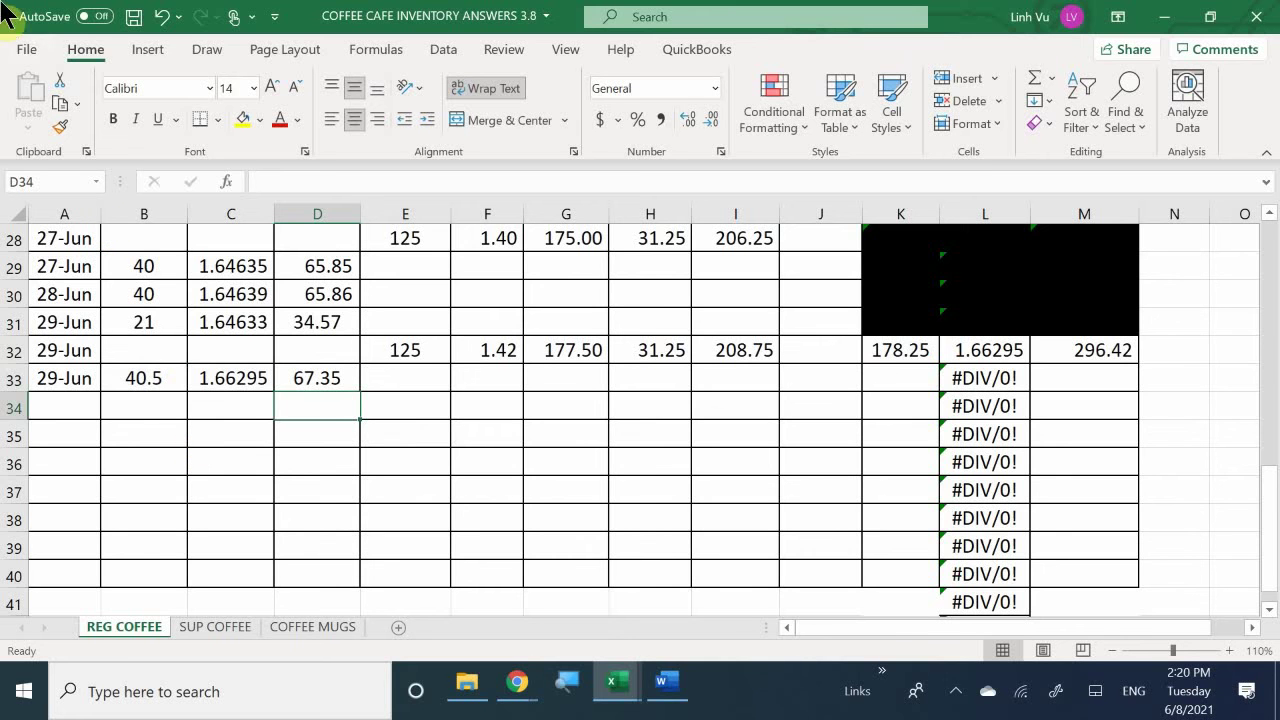
Calculate the remaining quantity on hand in K33 with the formula =K32-B33.
{"action": "left_click", "coordinate": [904, 381]}
{"action": "type", "text": "="}
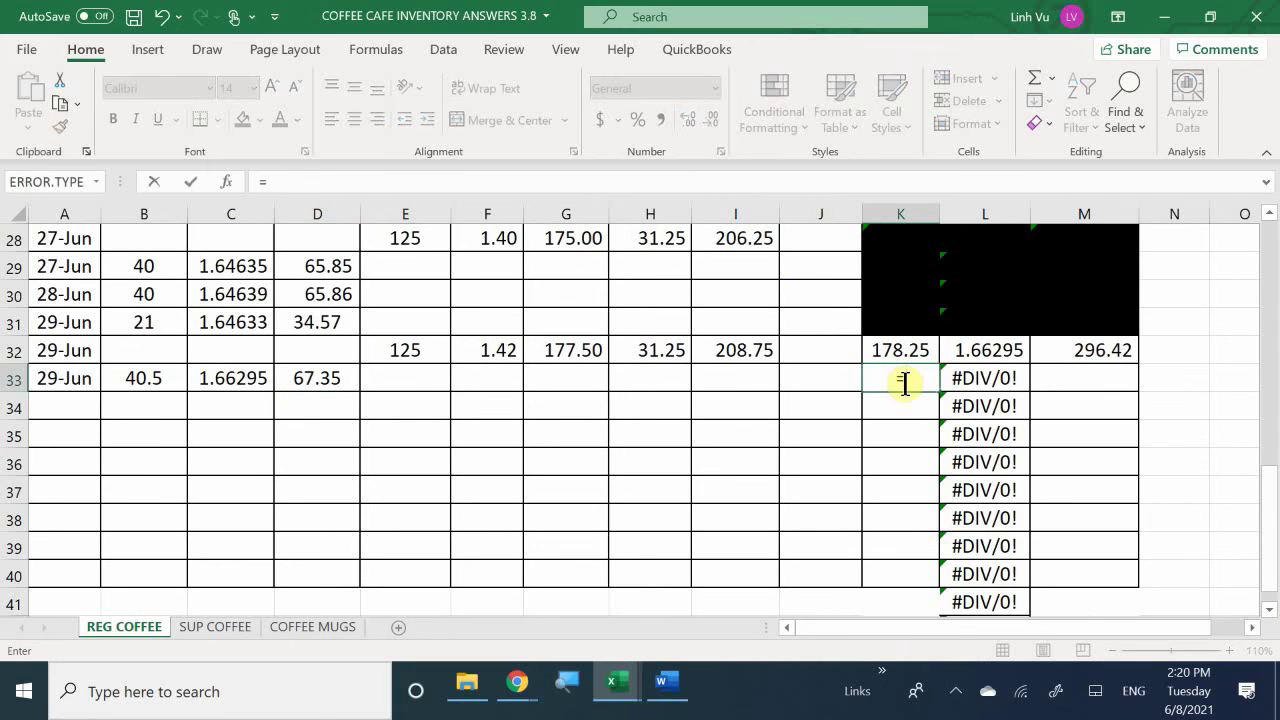
{"action": "key", "text": "Up"}
{"action": "type", "text": "-"}
{"action": "key", "text": "Left"}
{"action": "key", "text": "Left"}
{"action": "key", "text": "Left"}
{"action": "key", "text": "Left"}
{"action": "key", "text": "Left"}
{"action": "key", "text": "Left"}
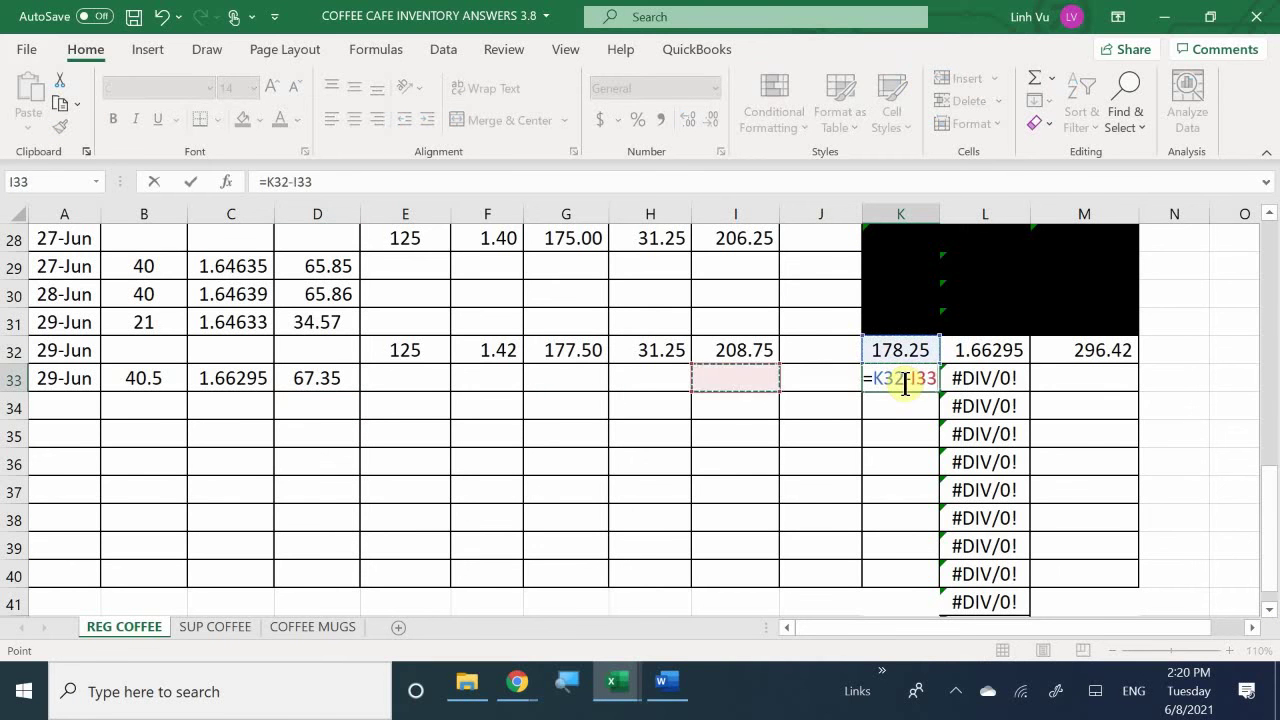
{"action": "key", "text": "Left"}
{"action": "key", "text": "Left"}
{"action": "key", "text": "Left"}
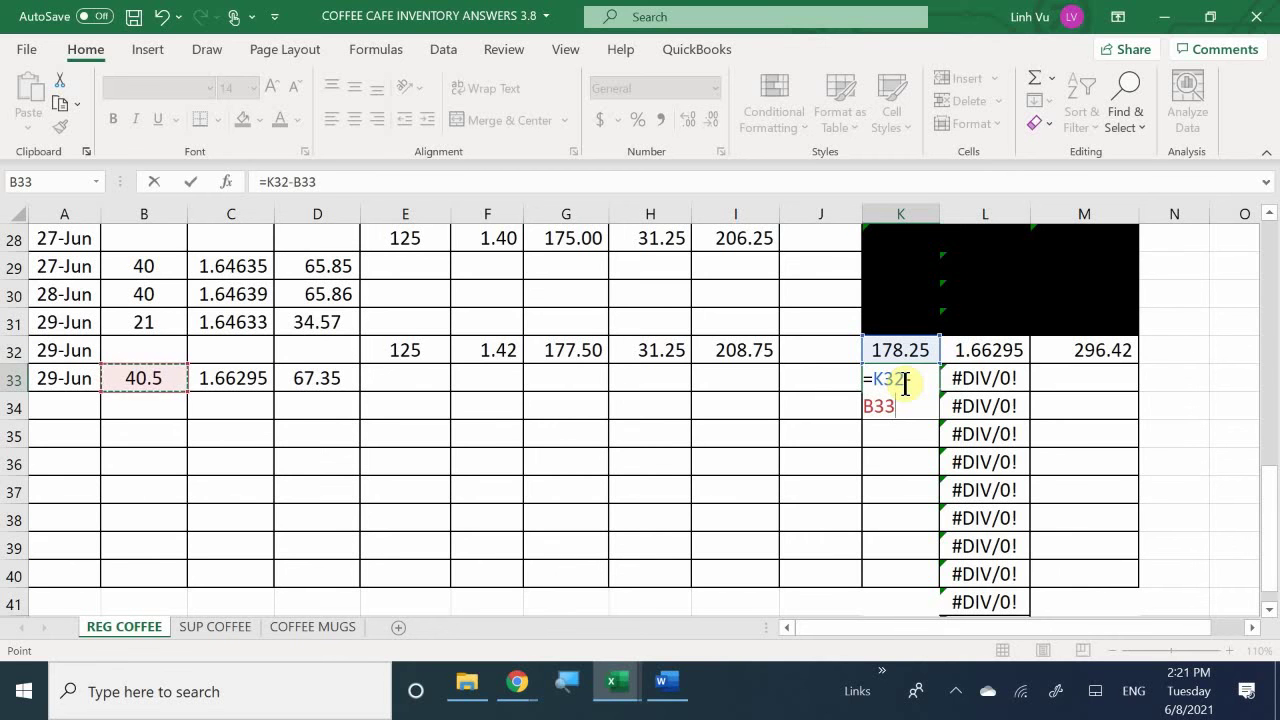
{"action": "key", "text": "Return"}
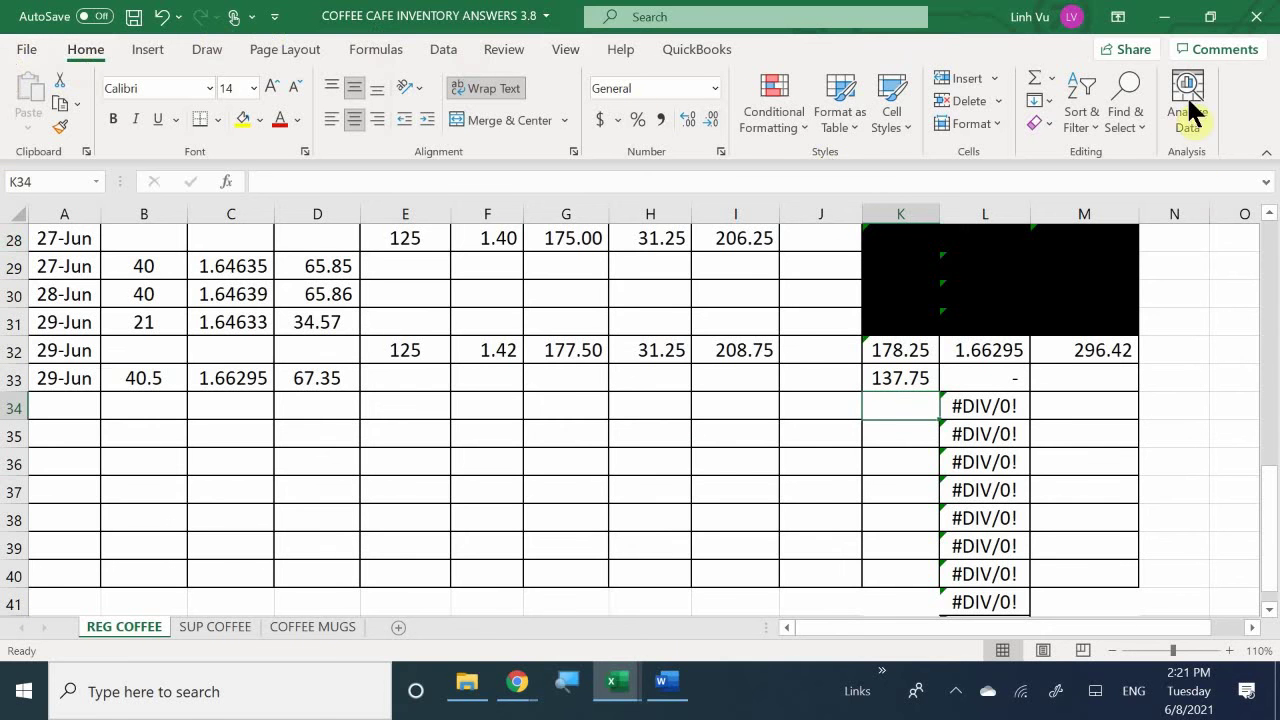
Calculate the remaining inventory total in M33 with the formula =M32-D33.
{"action": "left_click", "coordinate": [1087, 387]}
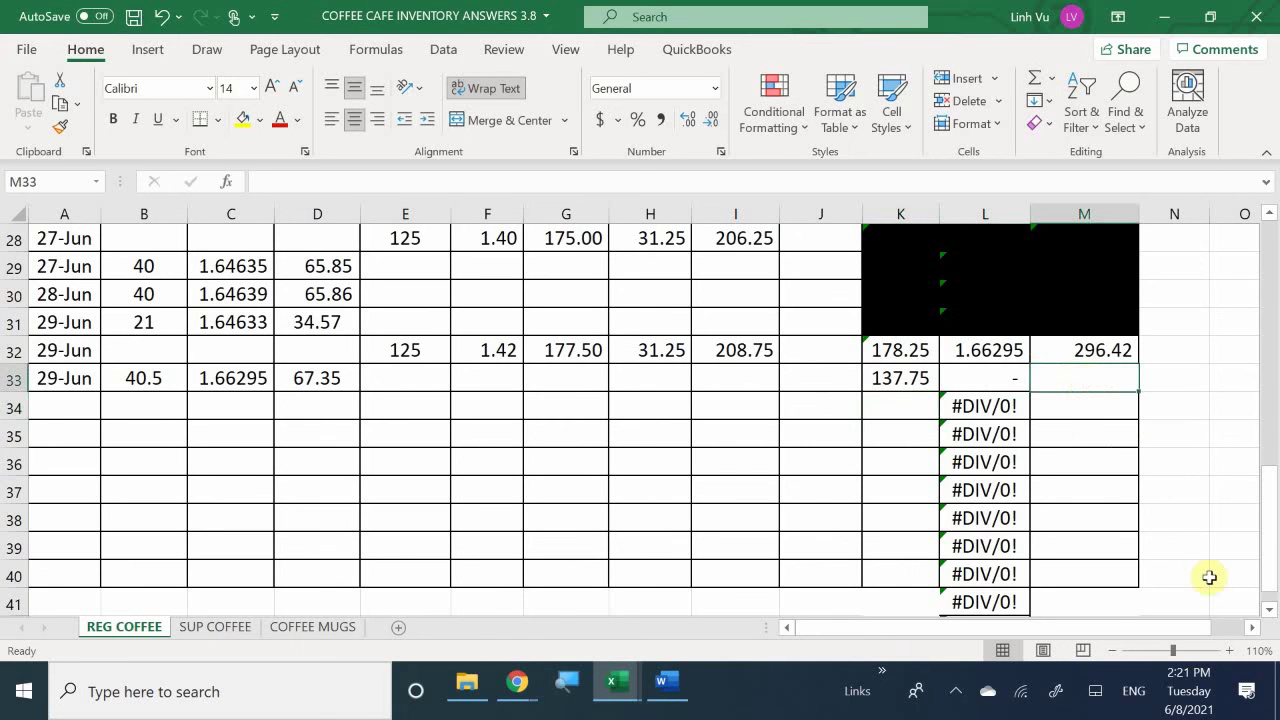
{"action": "type", "text": "="}
{"action": "key", "text": "Up"}
{"action": "type", "text": "-"}
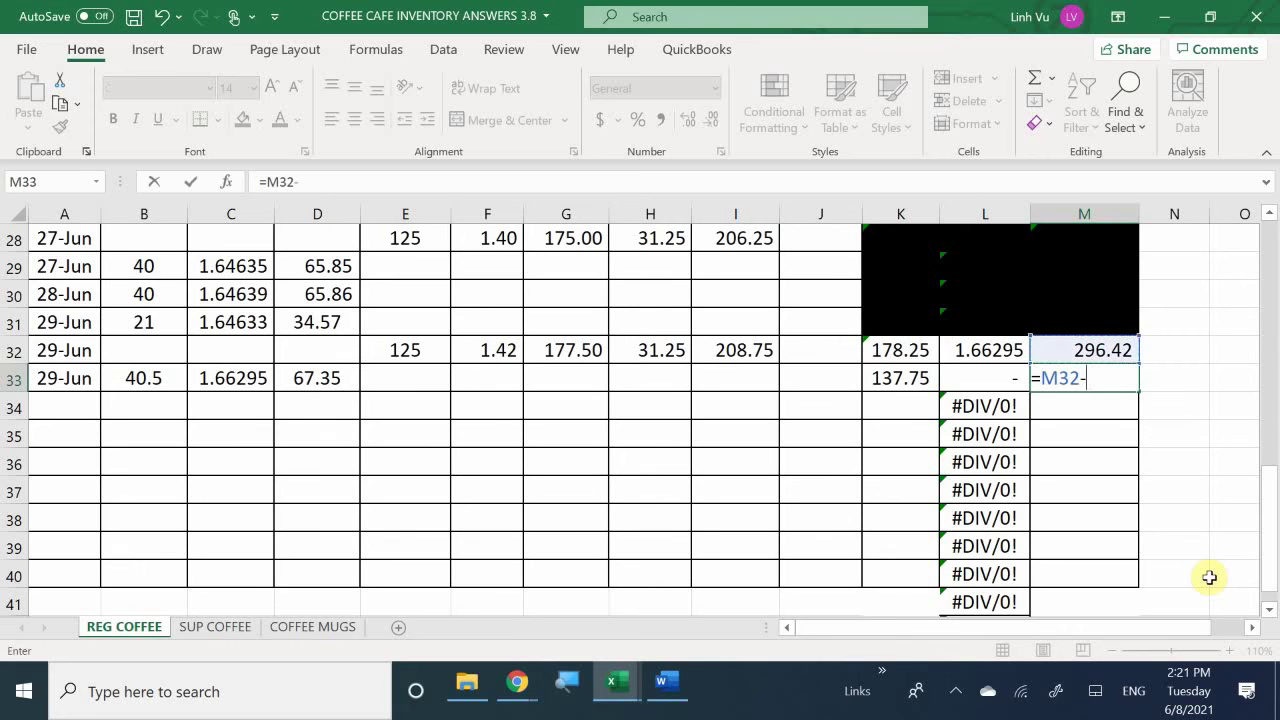
{"action": "key", "text": "Left"}
{"action": "key", "text": "Left"}
{"action": "key", "text": "Left"}
{"action": "key", "text": "Left"}
{"action": "key", "text": "Left"}
{"action": "key", "text": "Left"}
{"action": "key", "text": "Left"}
{"action": "key", "text": "Left"}
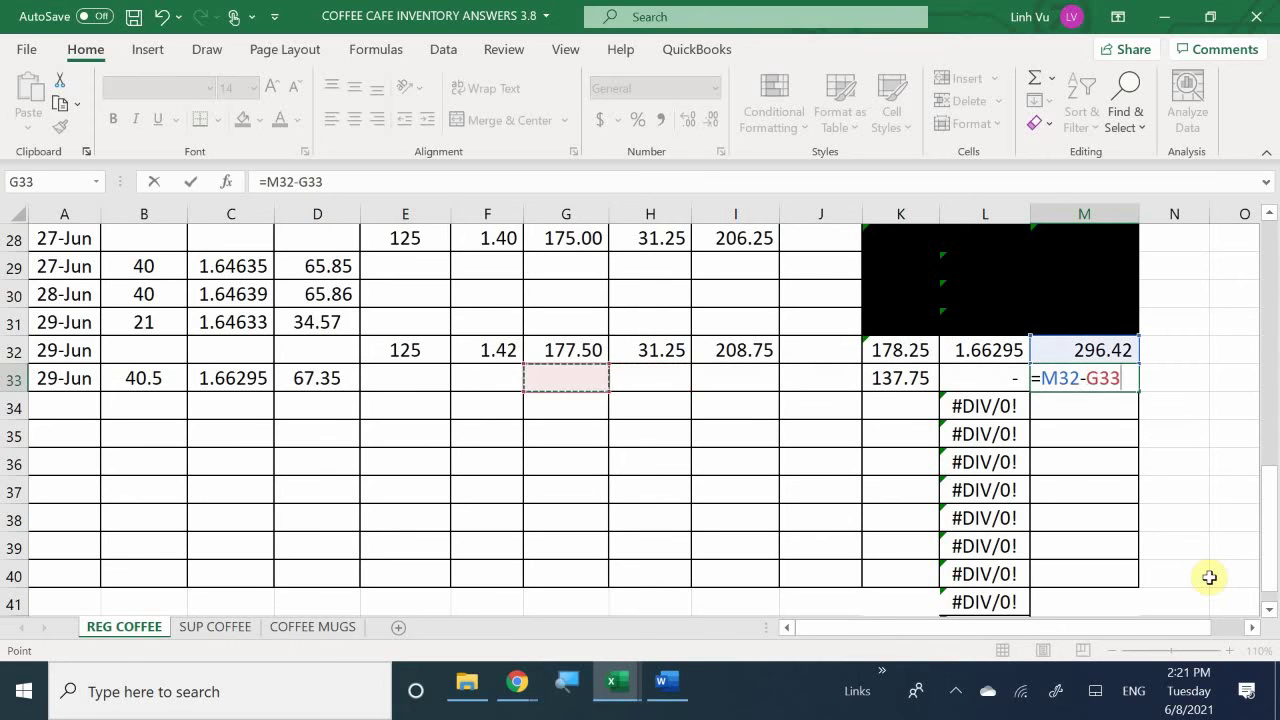
{"action": "key", "text": "Left"}
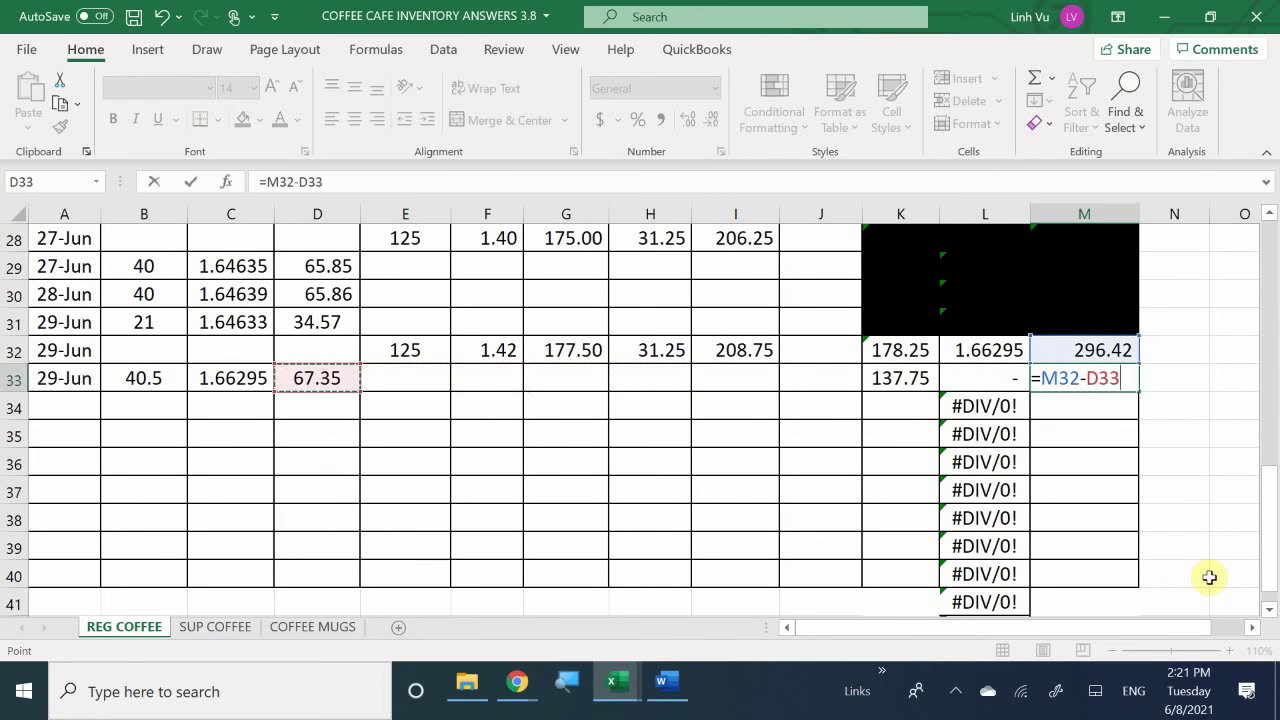
{"action": "key", "text": "Return"}
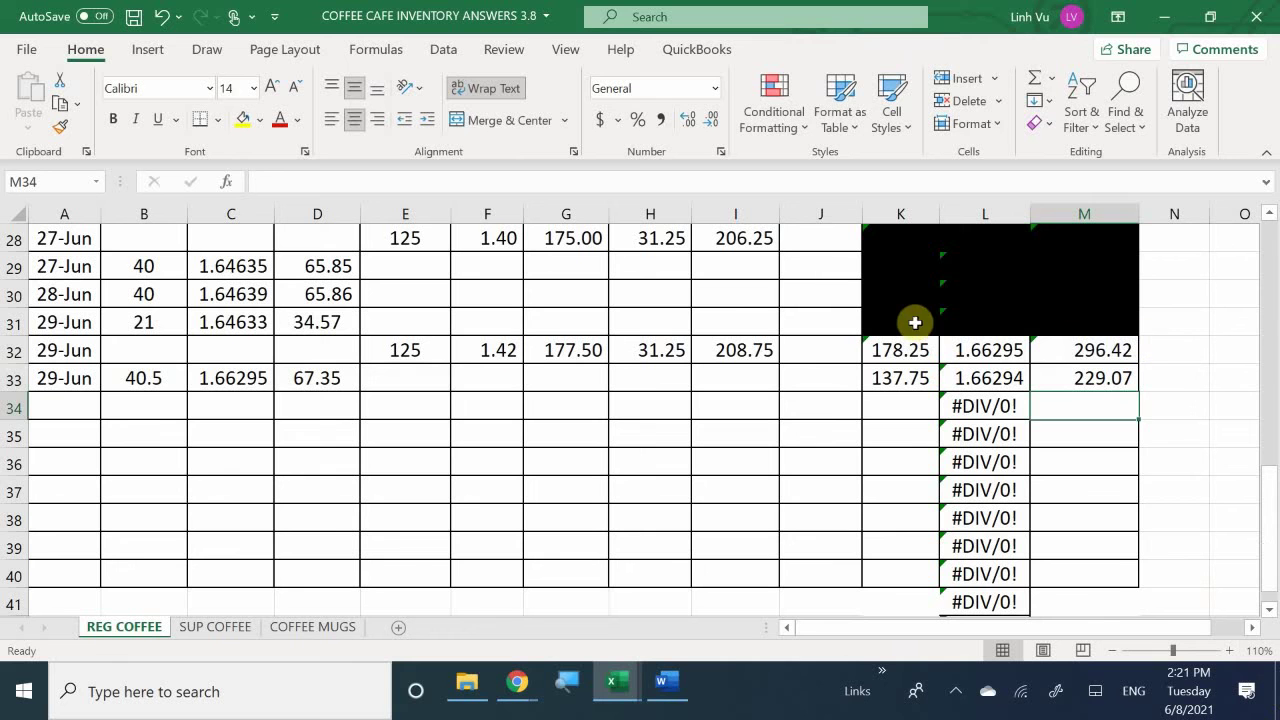
Black out the superseded inventory-on-hand cells K32:M32 with a black fill.
{"action": "left_click_drag", "start_coordinate": [891, 349], "coordinate": [1072, 347]}
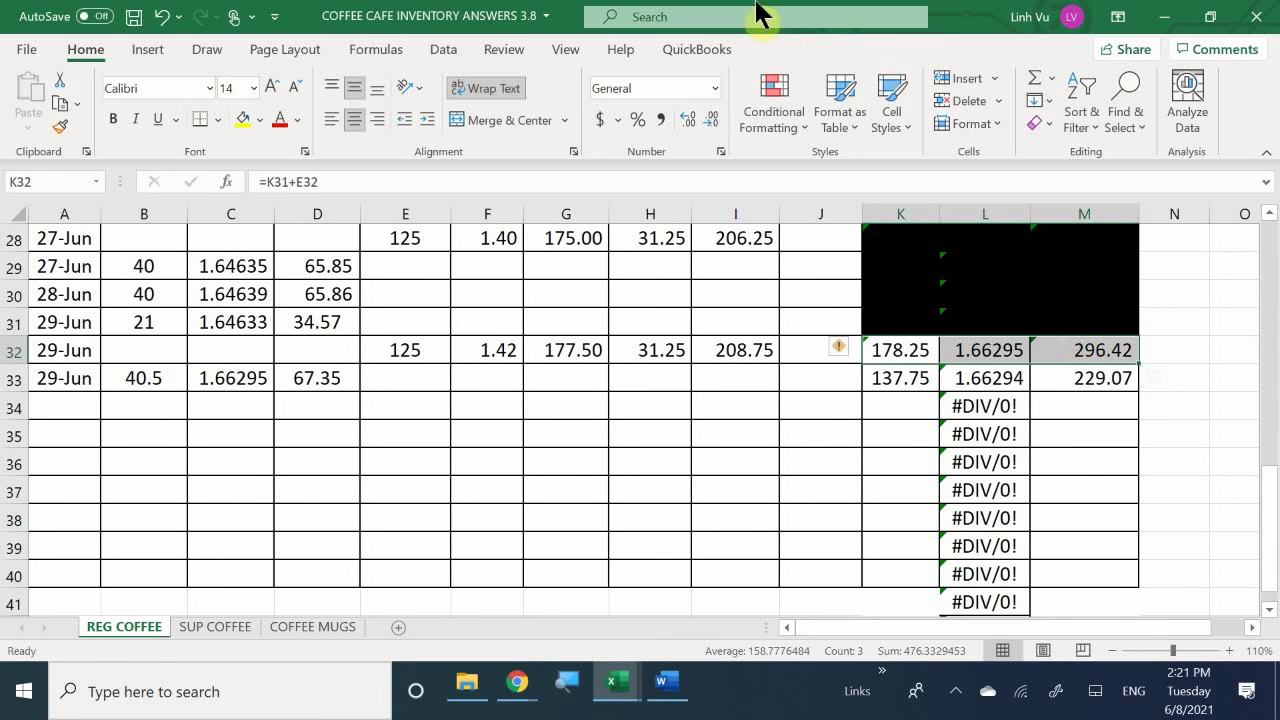
{"action": "left_click", "coordinate": [260, 121]}
{"action": "left_click", "coordinate": [264, 172]}
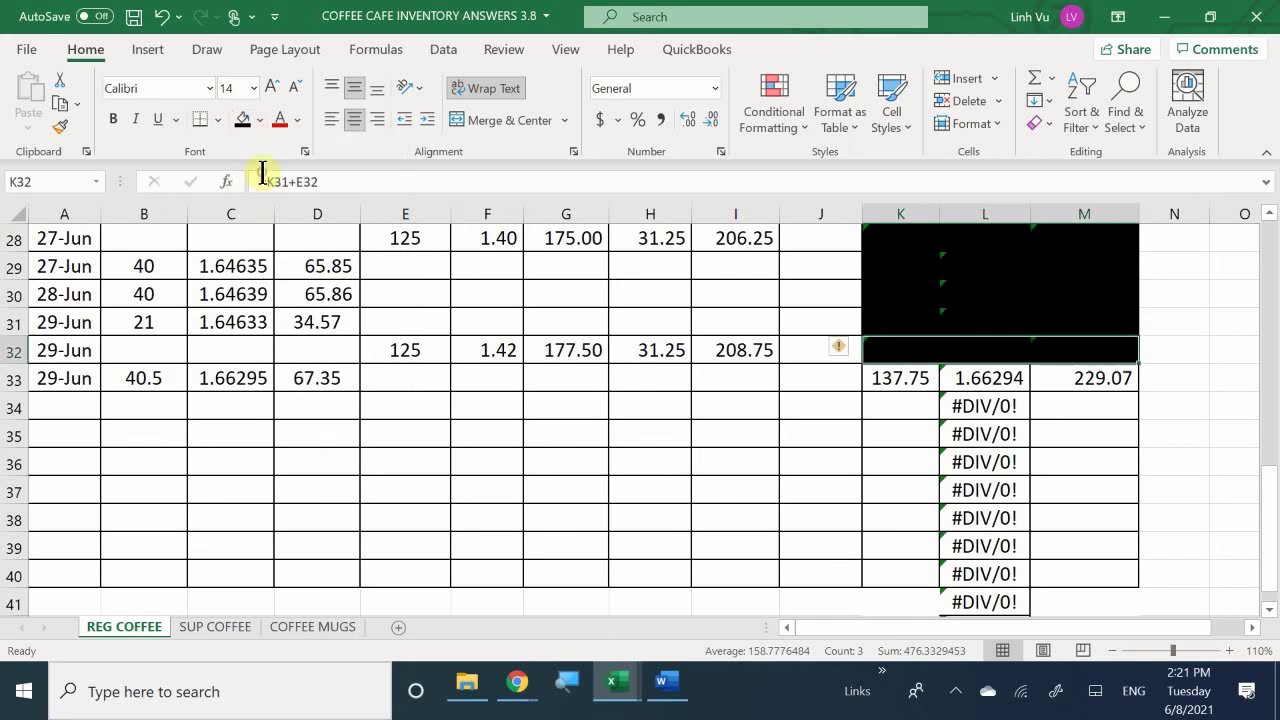
{"action": "left_click", "coordinate": [705, 472]}
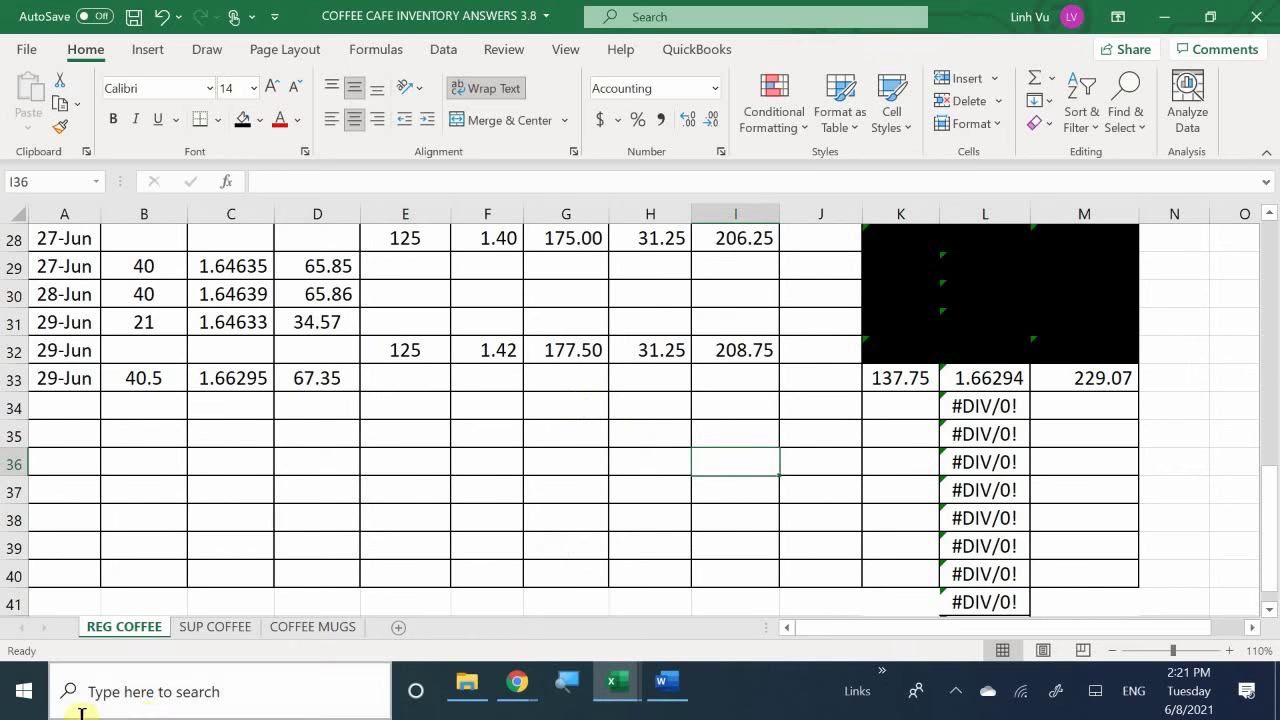
Enter the date 6/29 in A43, the first empty row of the SUP COFFEE sheet.
{"action": "left_click", "coordinate": [212, 630]}
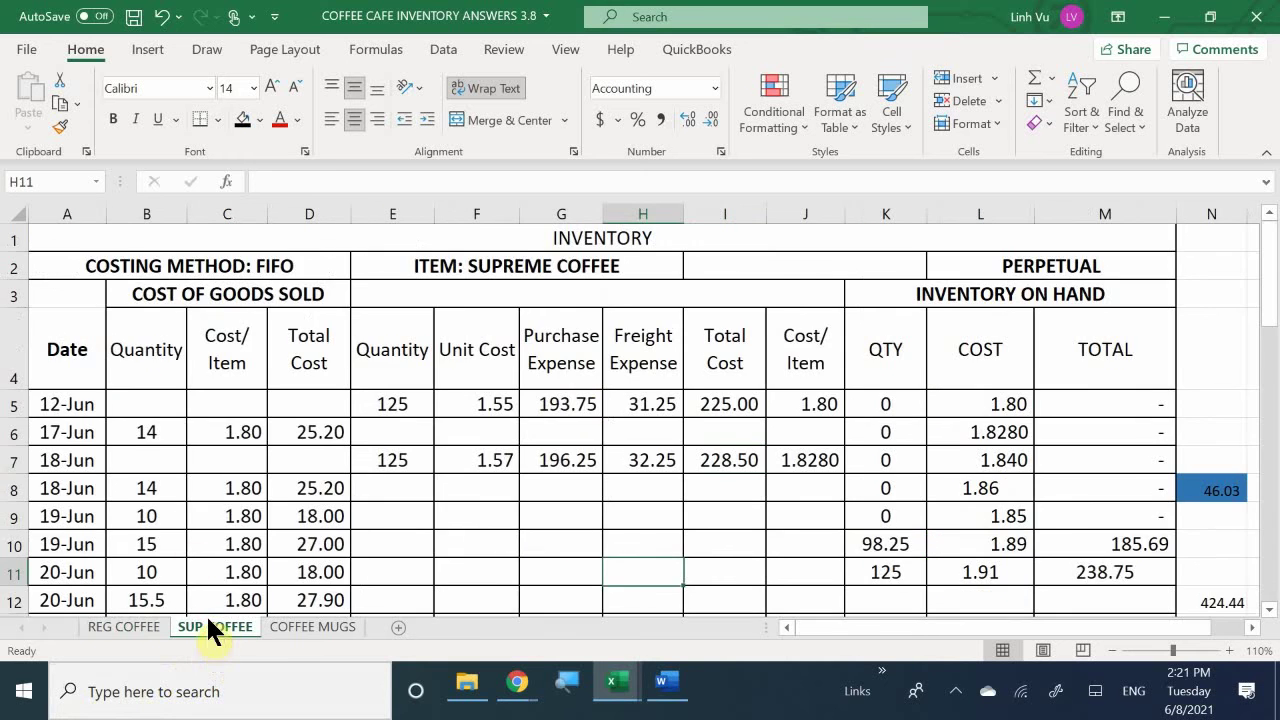
{"action": "scroll", "coordinate": [160, 495], "scroll_direction": "down", "scroll_amount": 1}
{"action": "scroll", "coordinate": [158, 498], "scroll_direction": "down", "scroll_amount": 6}
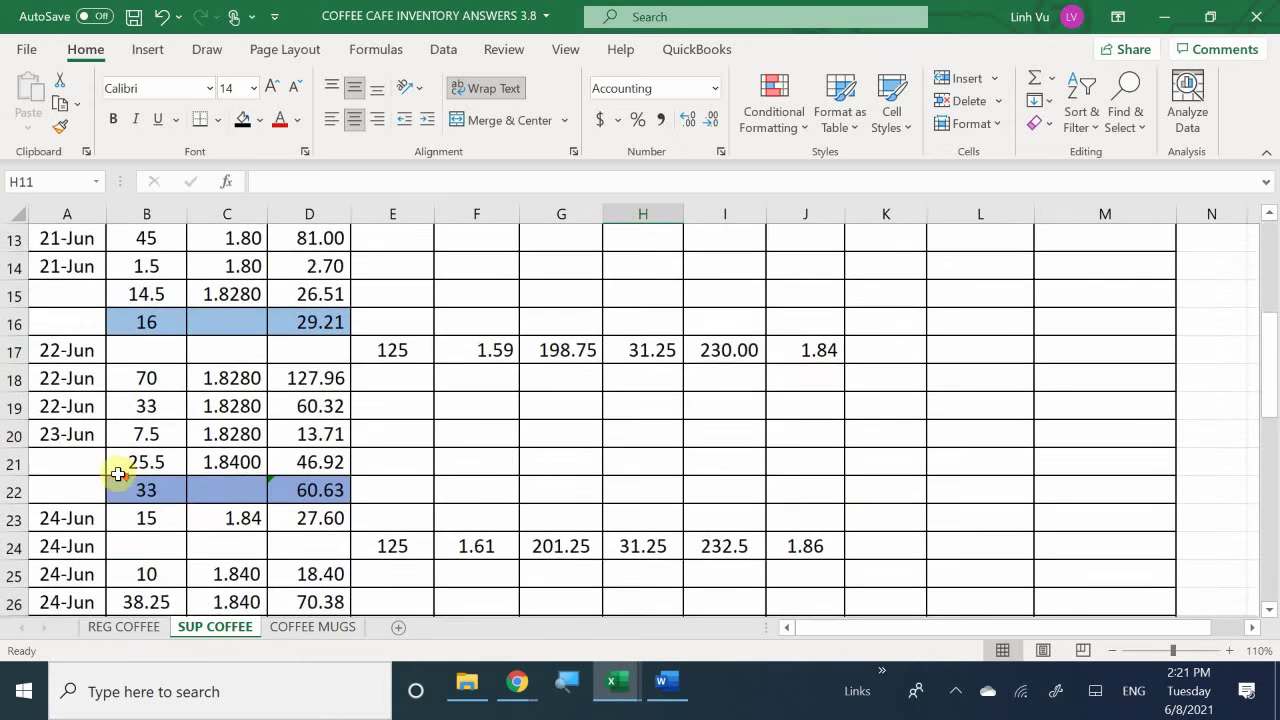
{"action": "scroll", "coordinate": [118, 475], "scroll_direction": "down", "scroll_amount": 5}
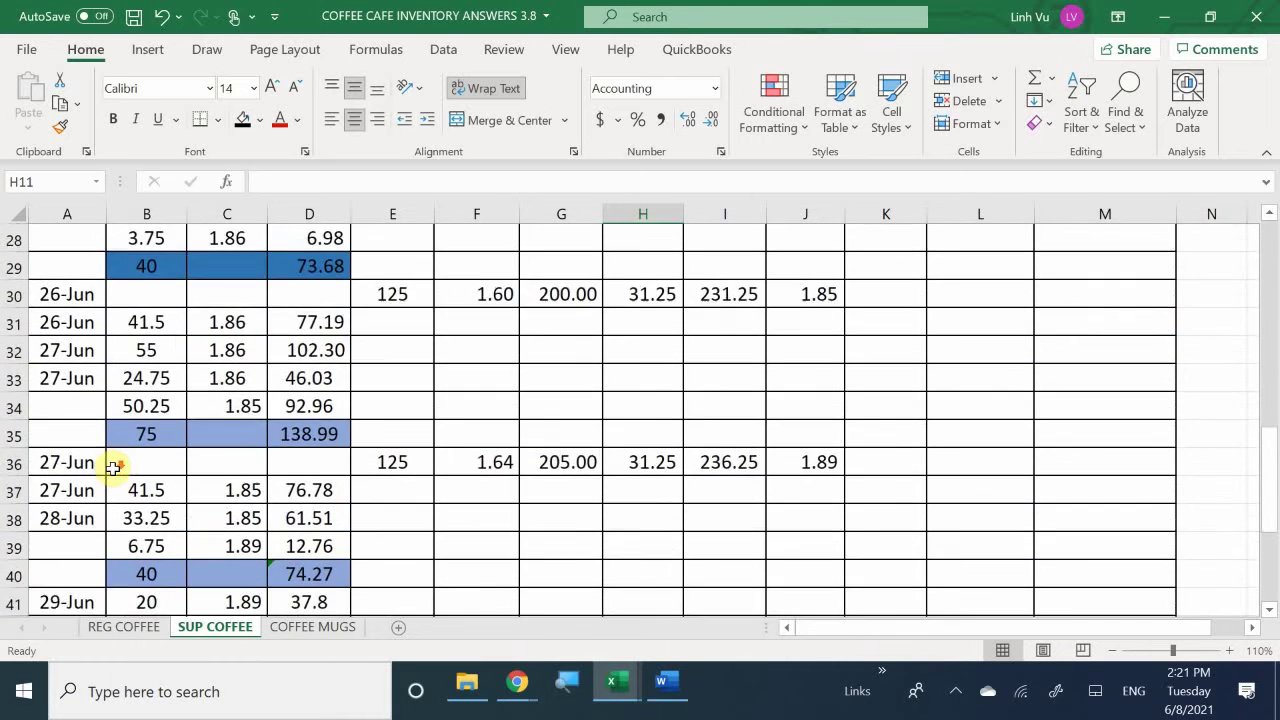
{"action": "scroll", "coordinate": [110, 465], "scroll_direction": "up", "scroll_amount": 1}
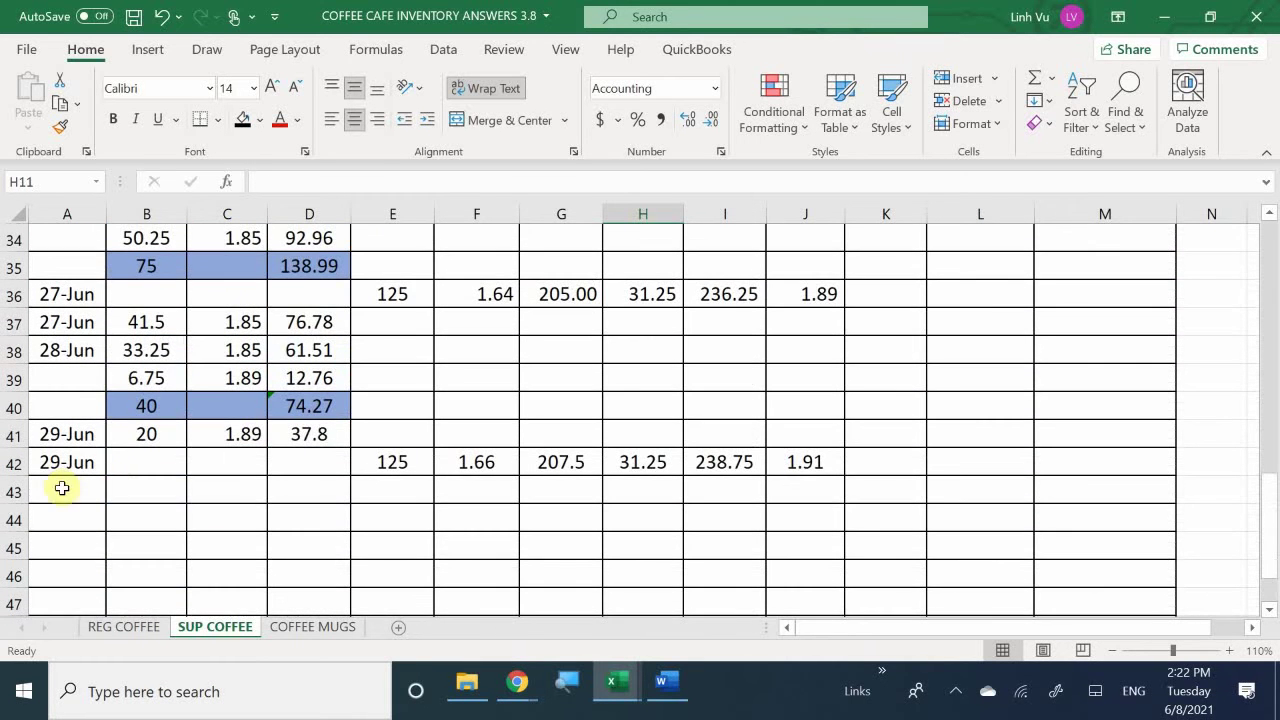
{"action": "left_click", "coordinate": [75, 490]}
{"action": "type", "text": "6"}
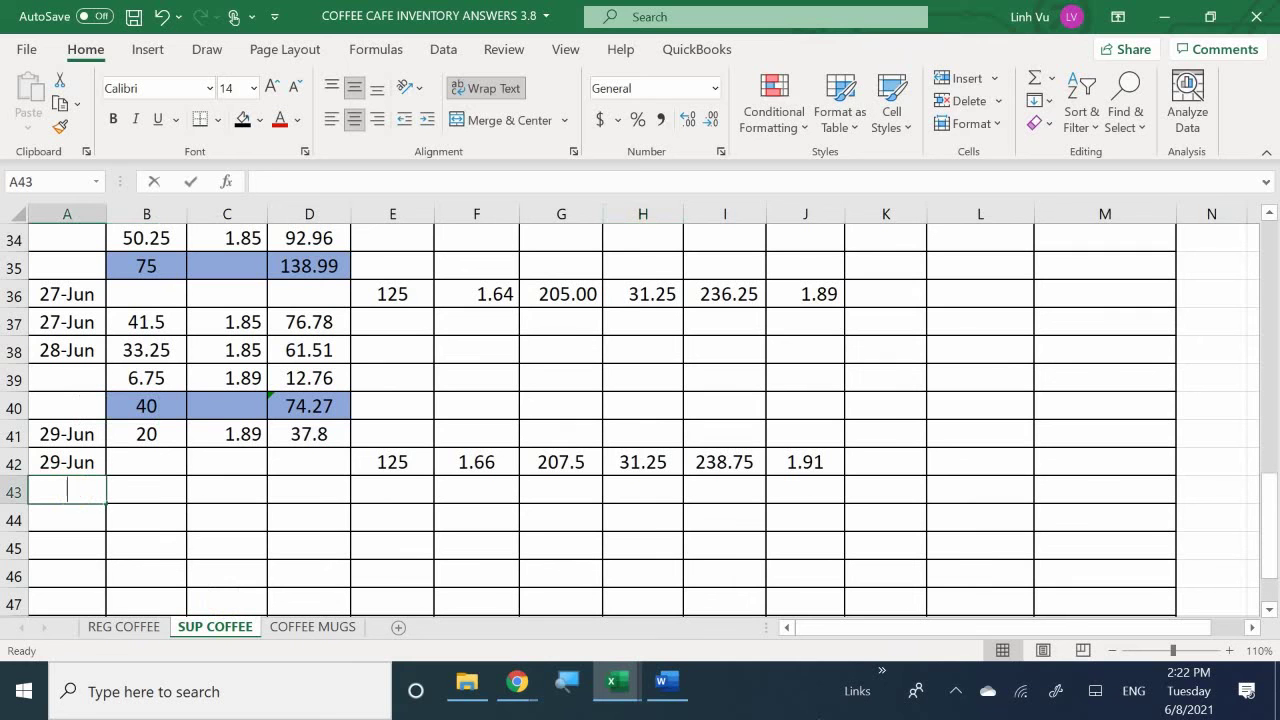
{"action": "type", "text": "/29"}
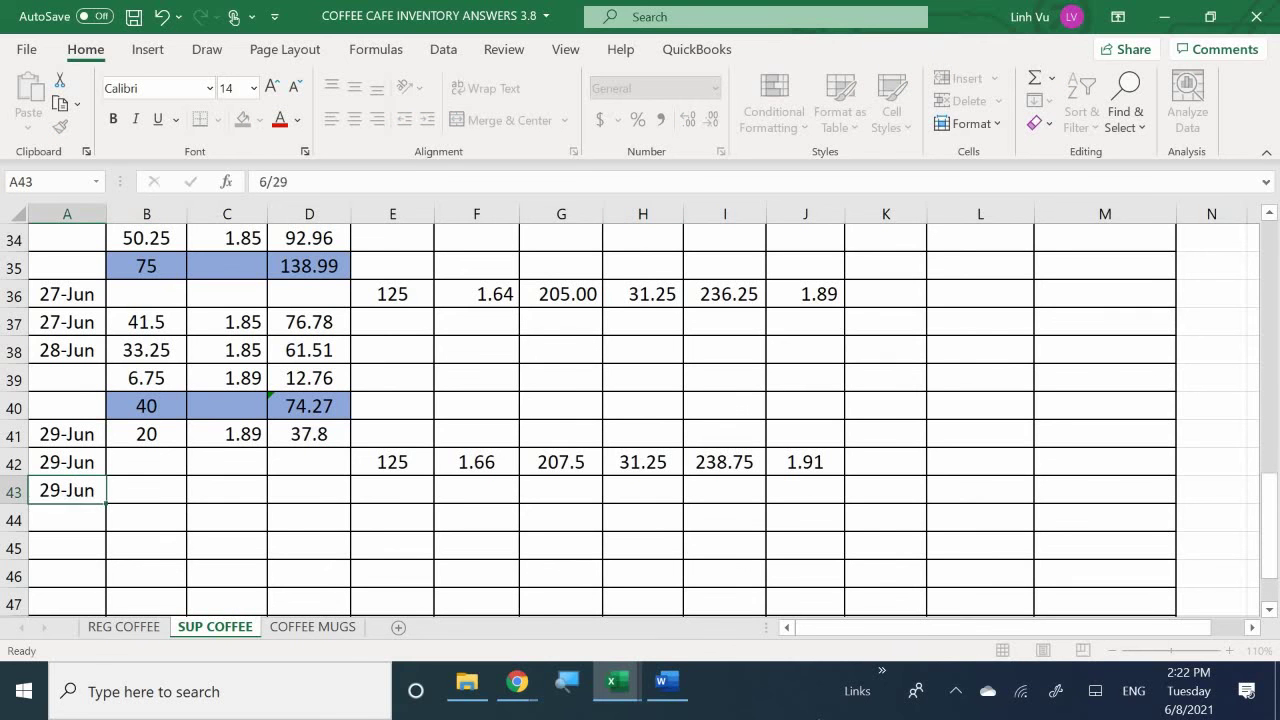
{"action": "key", "text": "Return"}
{"action": "key", "text": "Right"}
Enter a quantity of 41.50 in B43 for the 29-Jun Supreme coffee sale.
{"action": "left_click", "coordinate": [146, 490]}
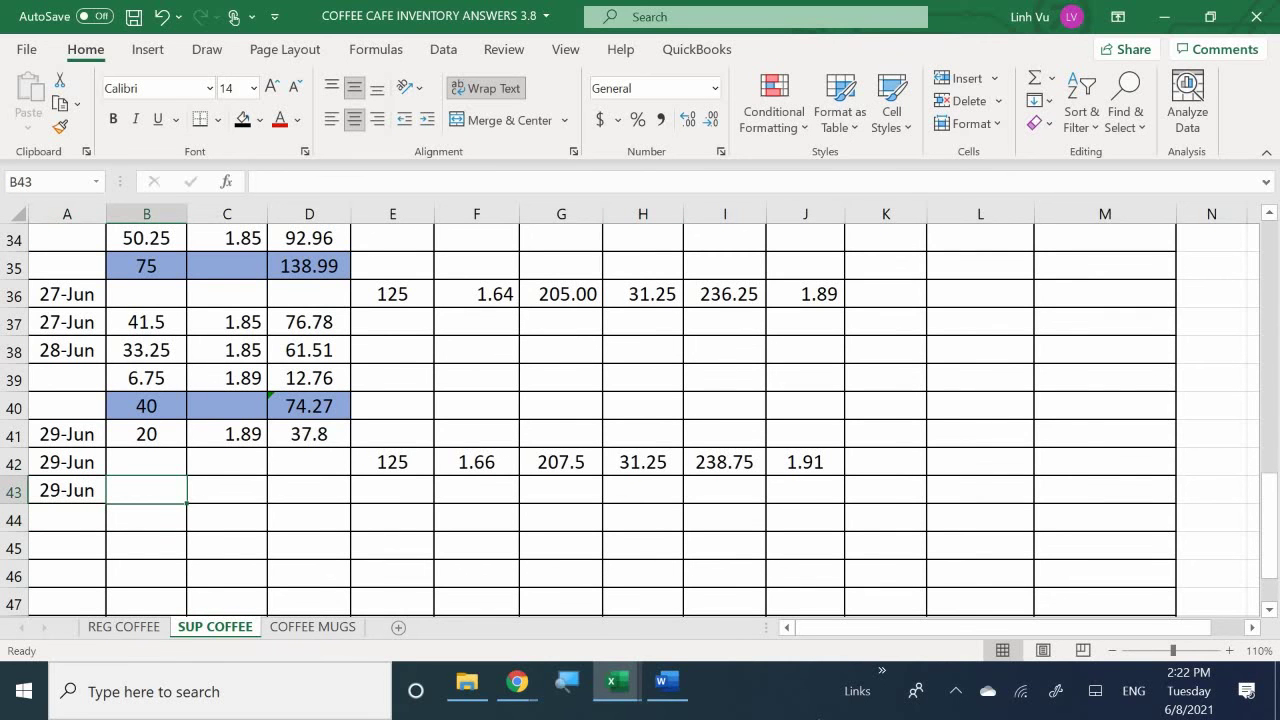
{"action": "type", "text": "44."}
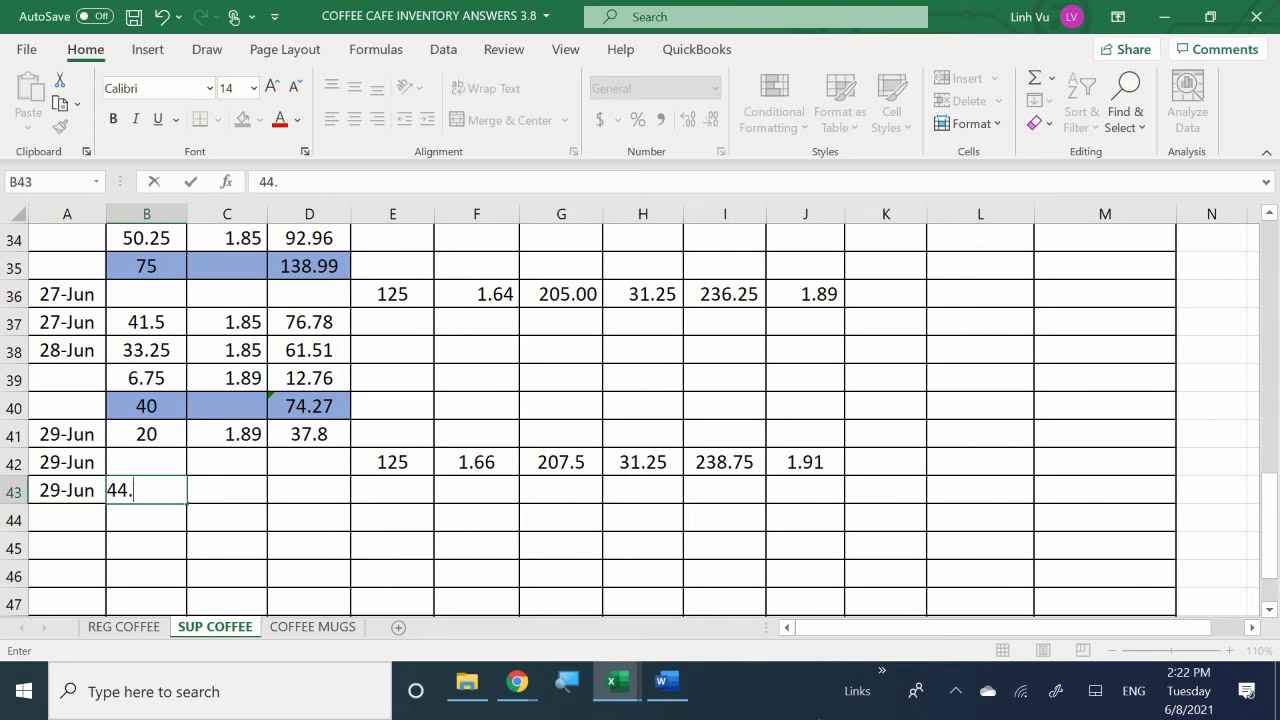
{"action": "type", "text": "5"}
{"action": "key", "text": "Return"}
{"action": "left_click", "coordinate": [146, 490]}
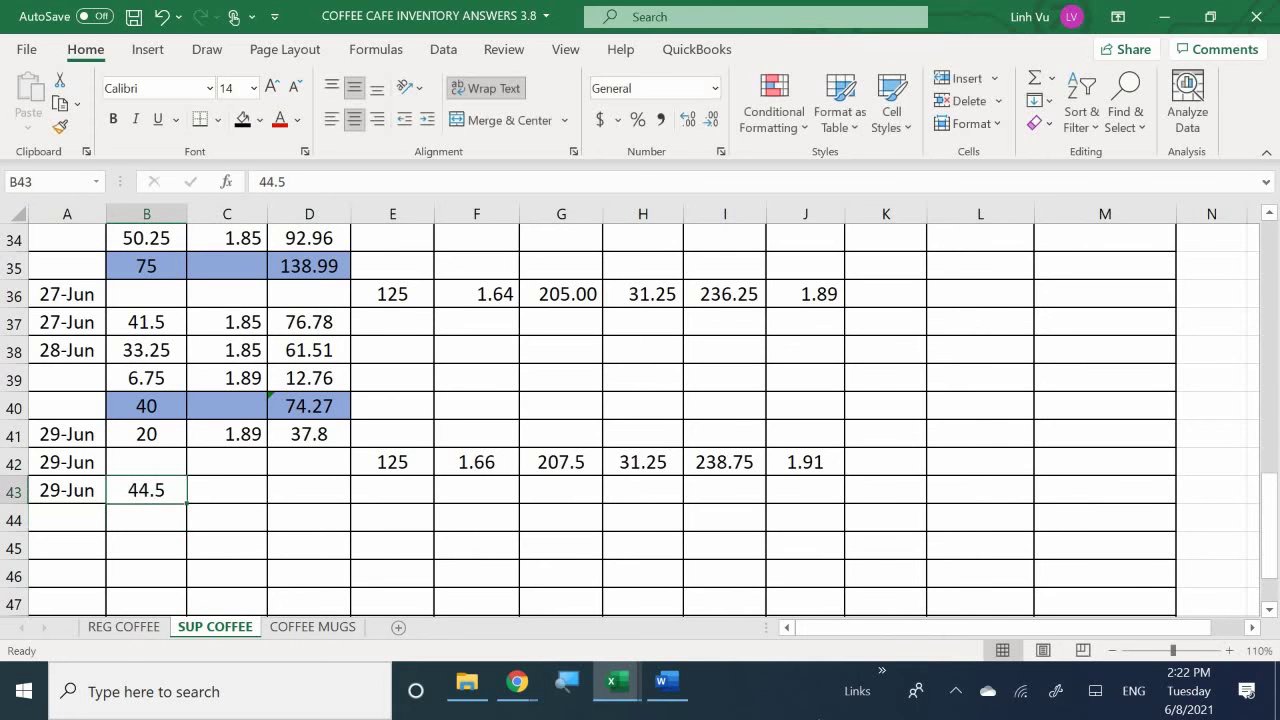
{"action": "type", "text": "41.50"}
{"action": "key", "text": "Return"}
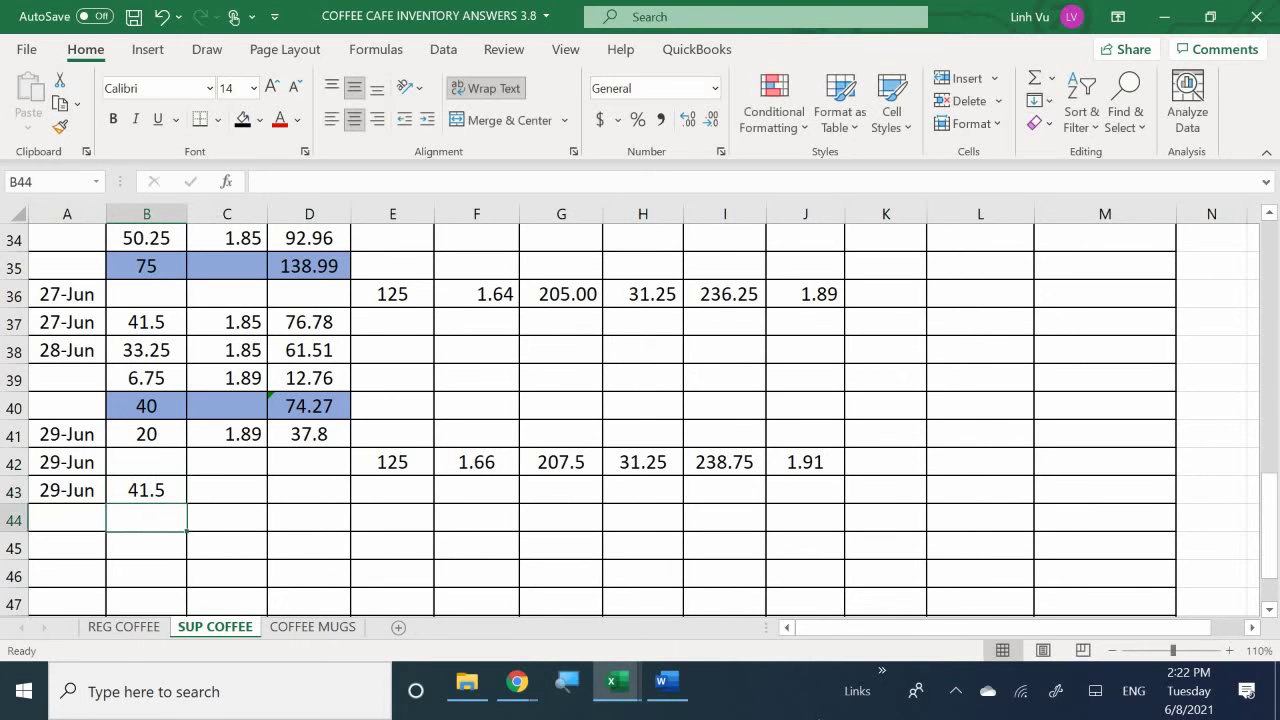
Link the cost per item in C43 to the inventory-on-hand cost with the formula =L10.
{"action": "left_click", "coordinate": [227, 518]}
{"action": "left_click", "coordinate": [227, 490]}
{"action": "type", "text": "="}
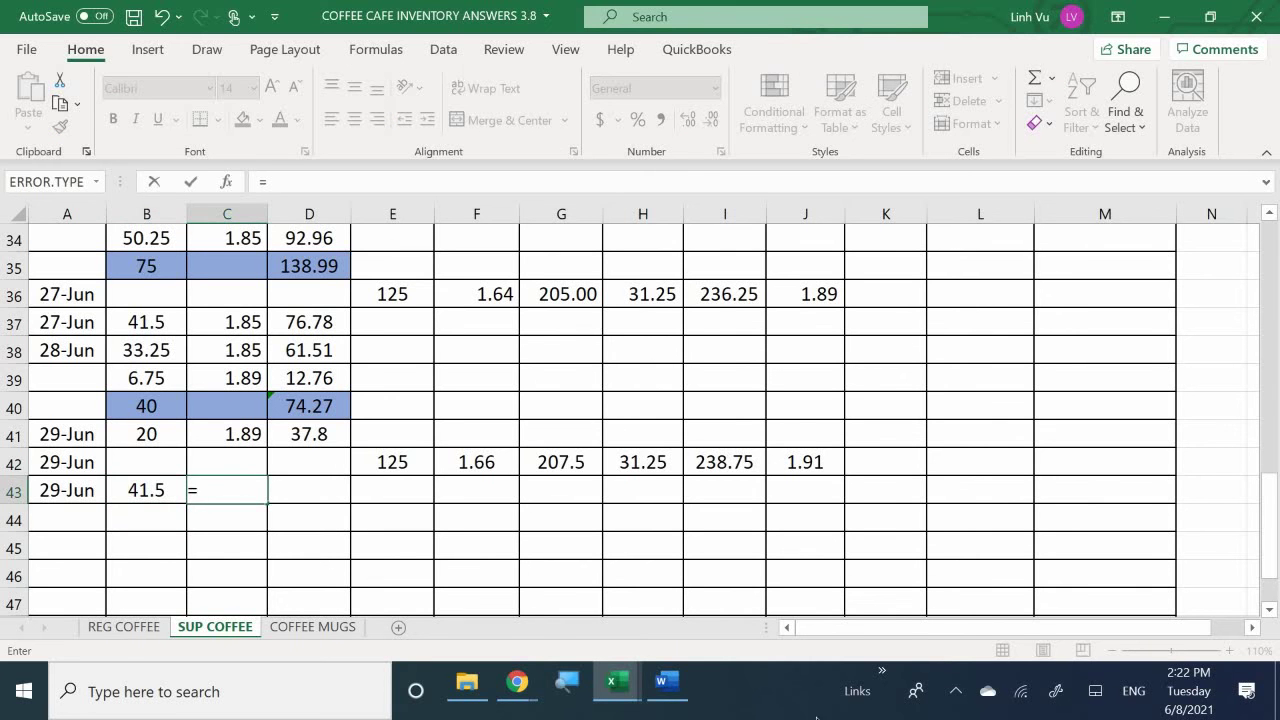
{"action": "scroll", "coordinate": [1057, 400], "scroll_direction": "up", "scroll_amount": 11}
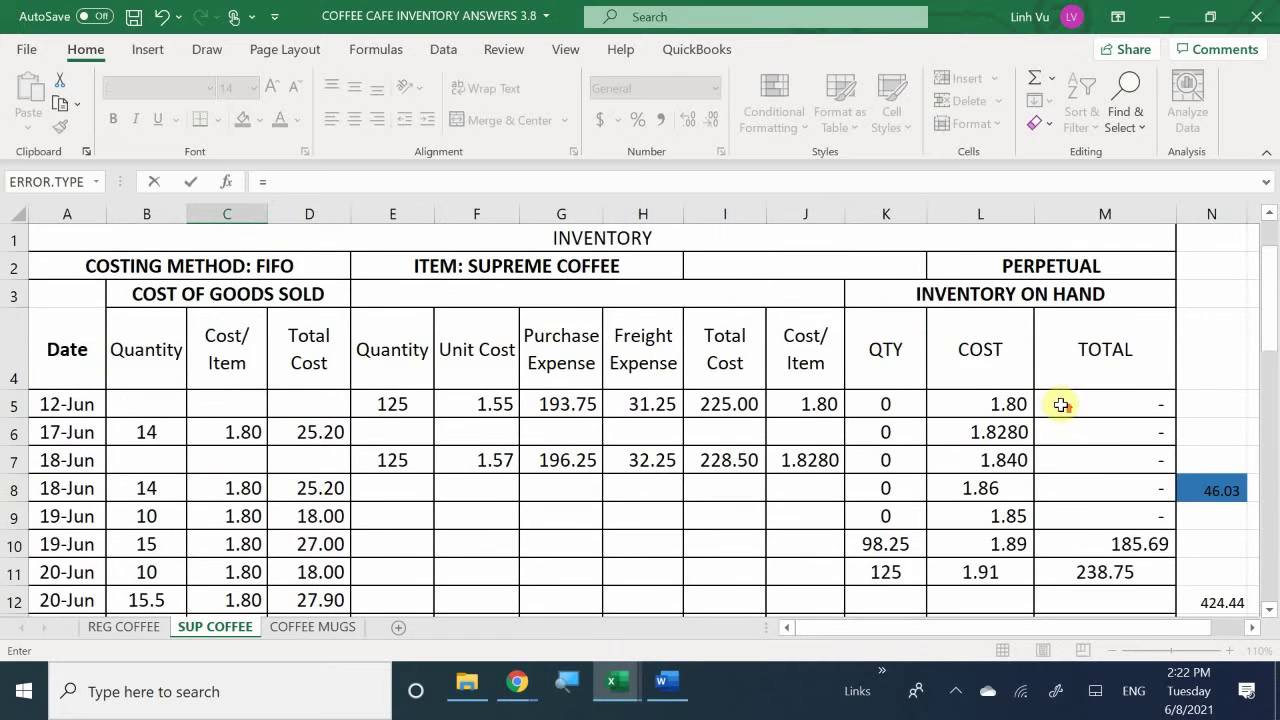
{"action": "scroll", "coordinate": [1061, 404], "scroll_direction": "down", "scroll_amount": 1}
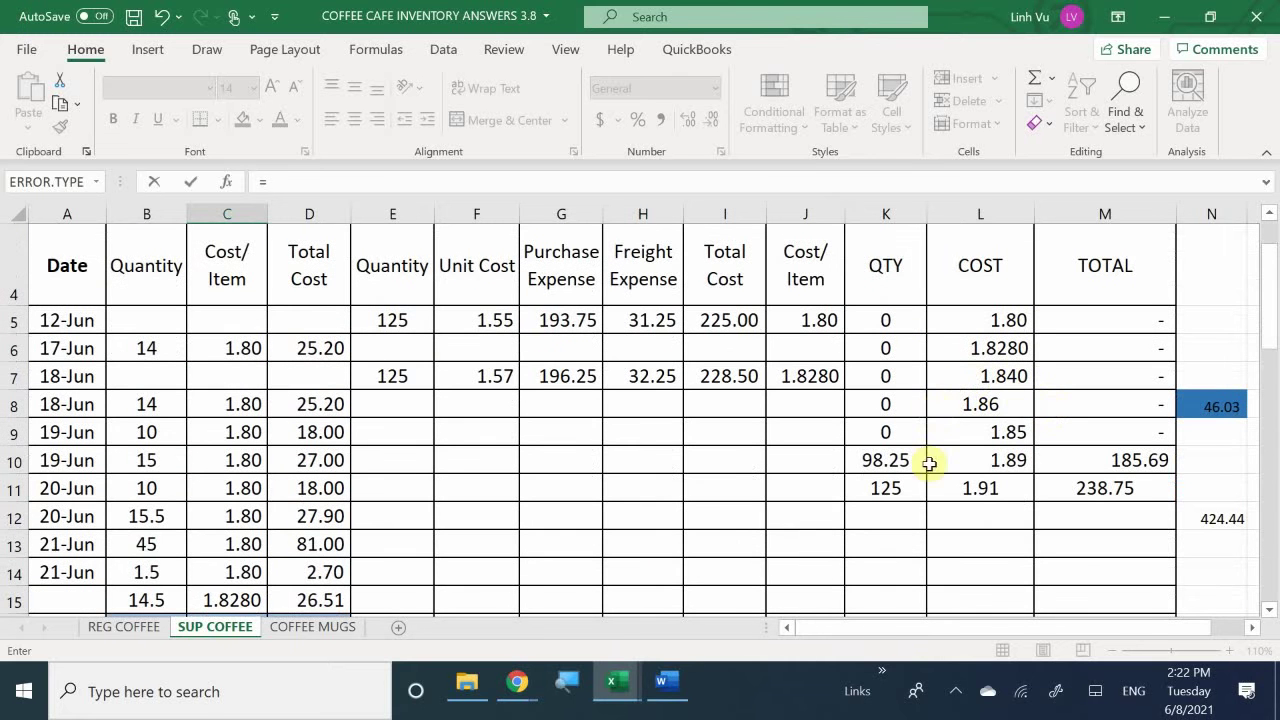
{"action": "left_click", "coordinate": [979, 457]}
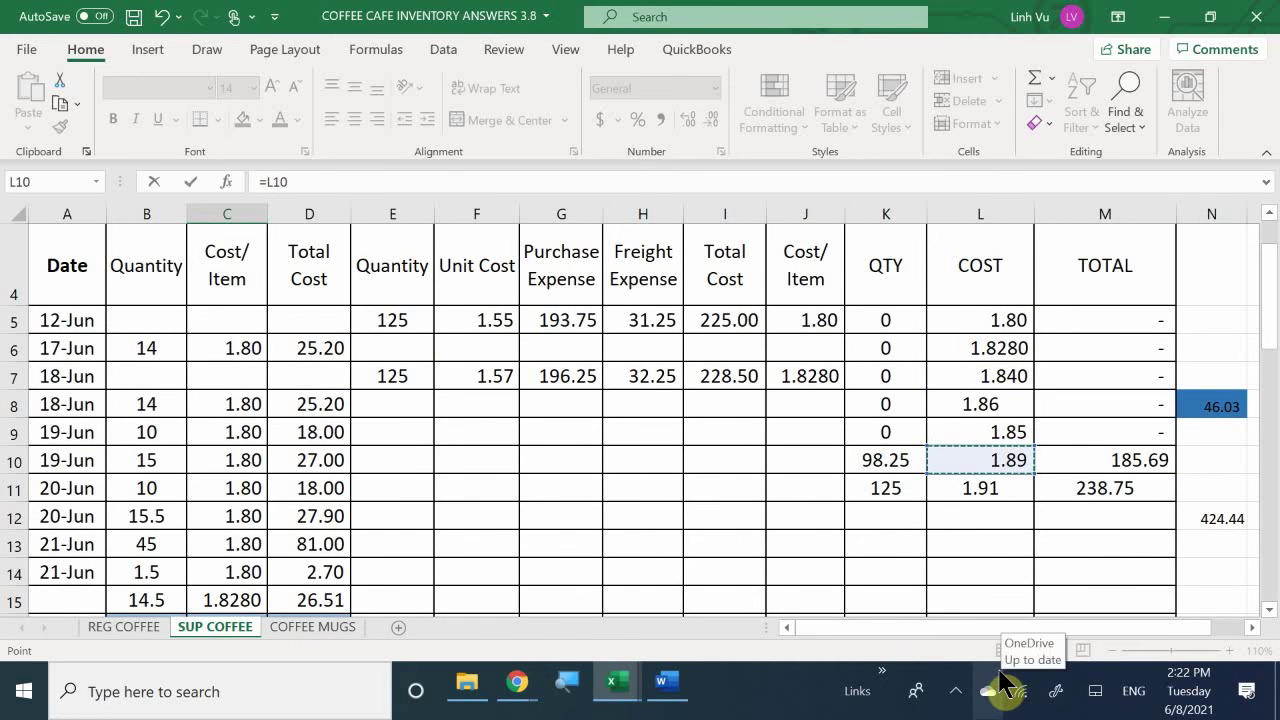
{"action": "key", "text": "Escape"}
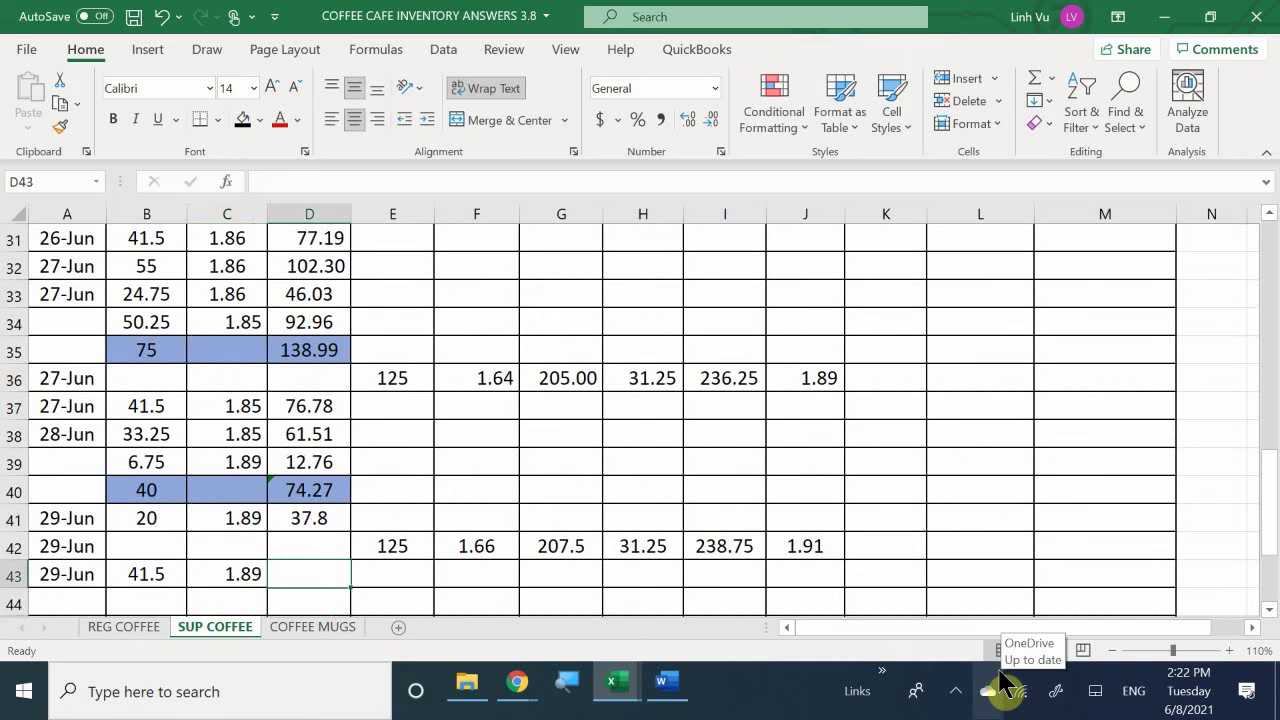
{"action": "type", "text": "=ro"}
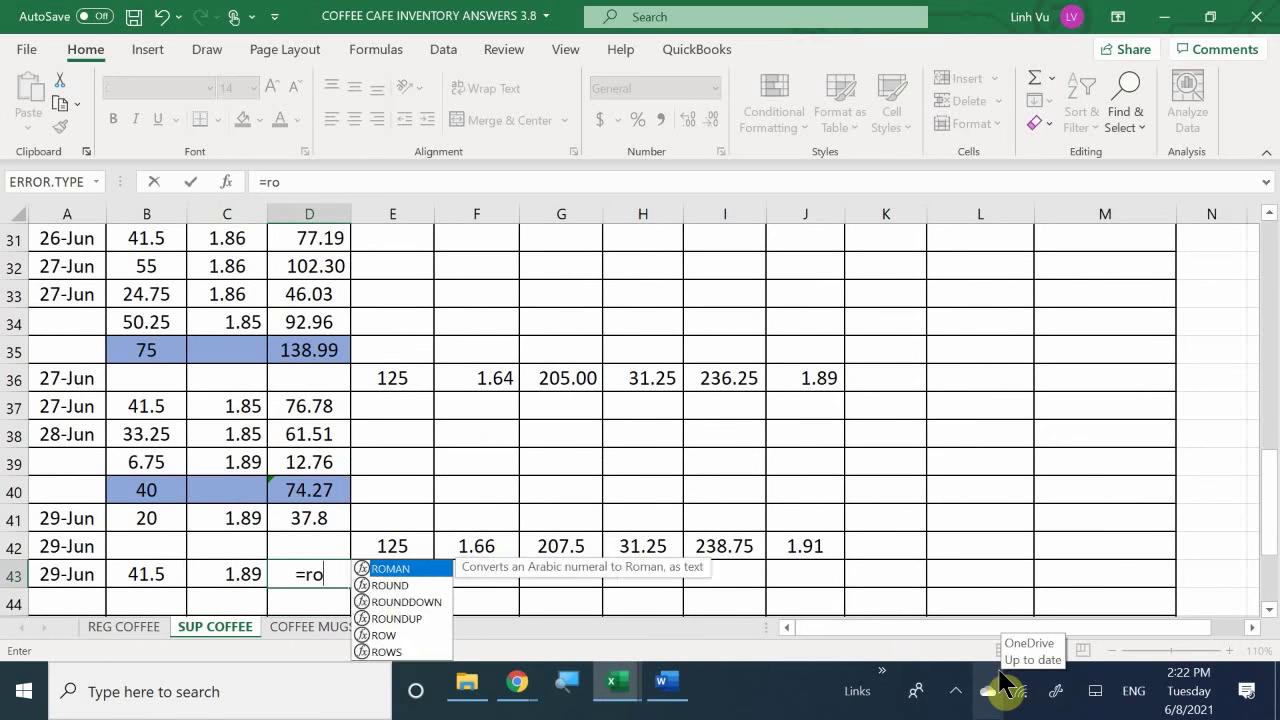
{"action": "type", "text": "und("}
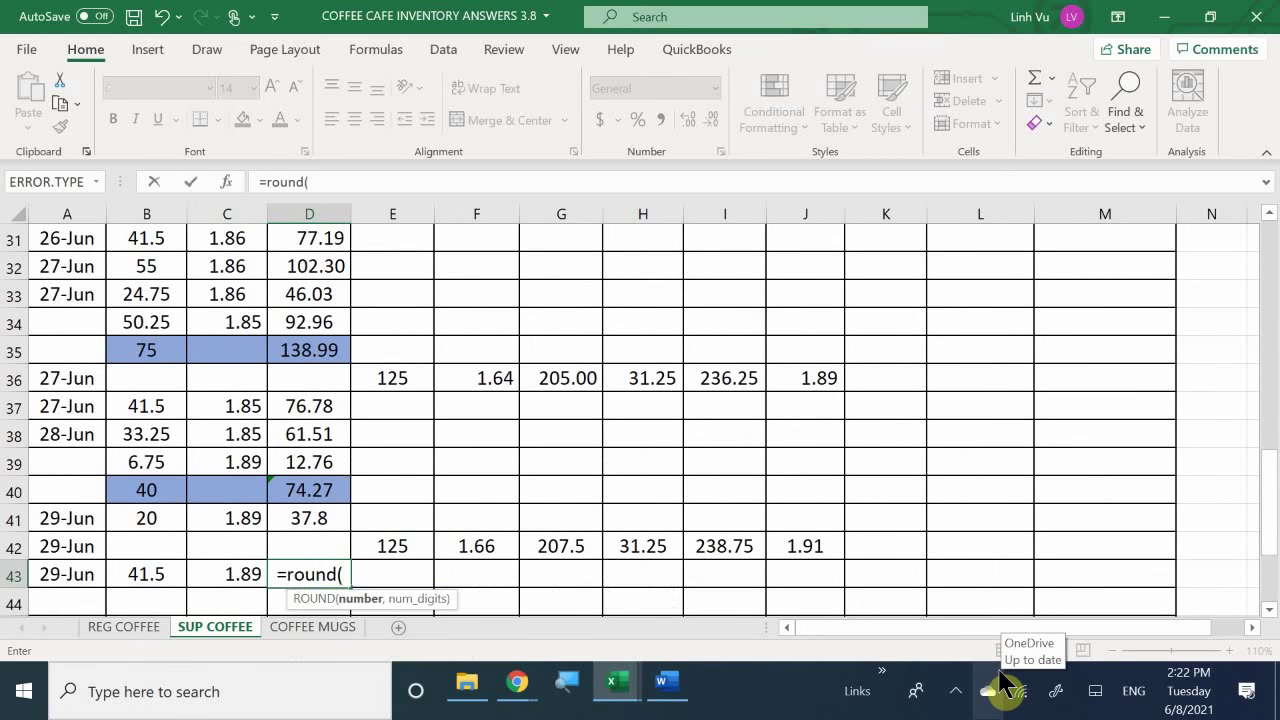
{"action": "key", "text": "Left"}
{"action": "key", "text": "Left"}
{"action": "type", "text": "*"}
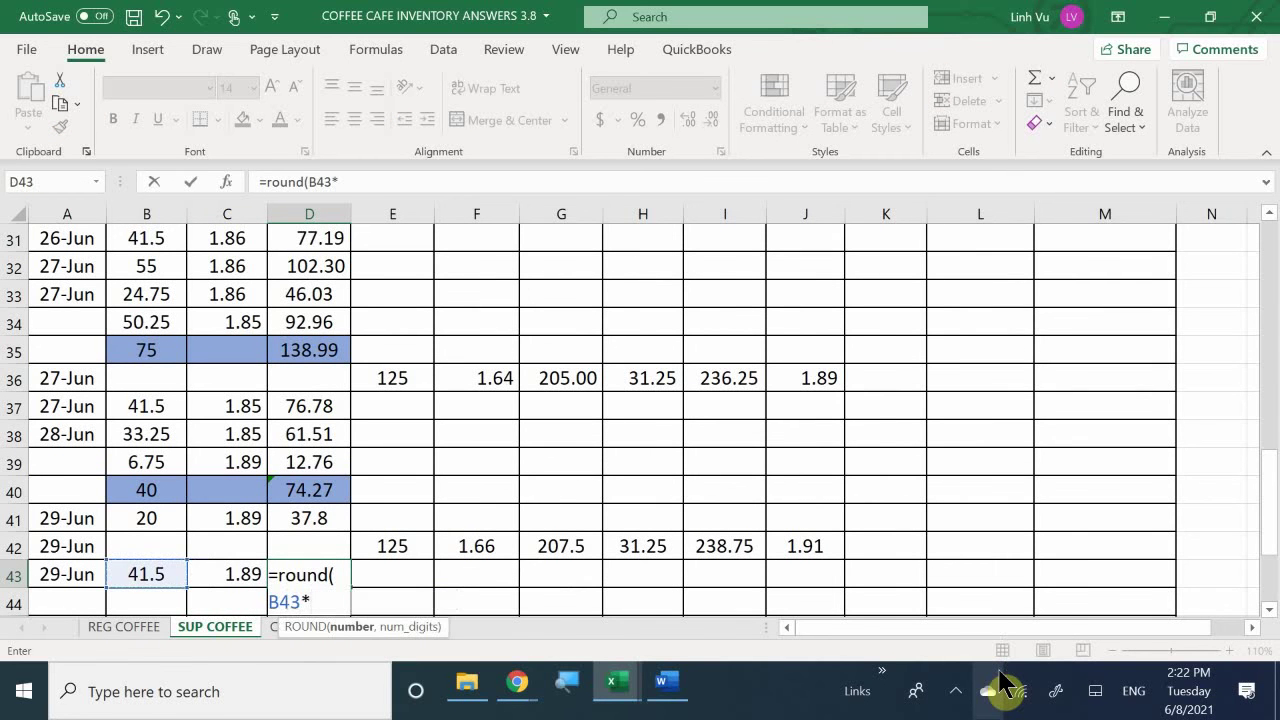
{"action": "key", "text": "Left"}
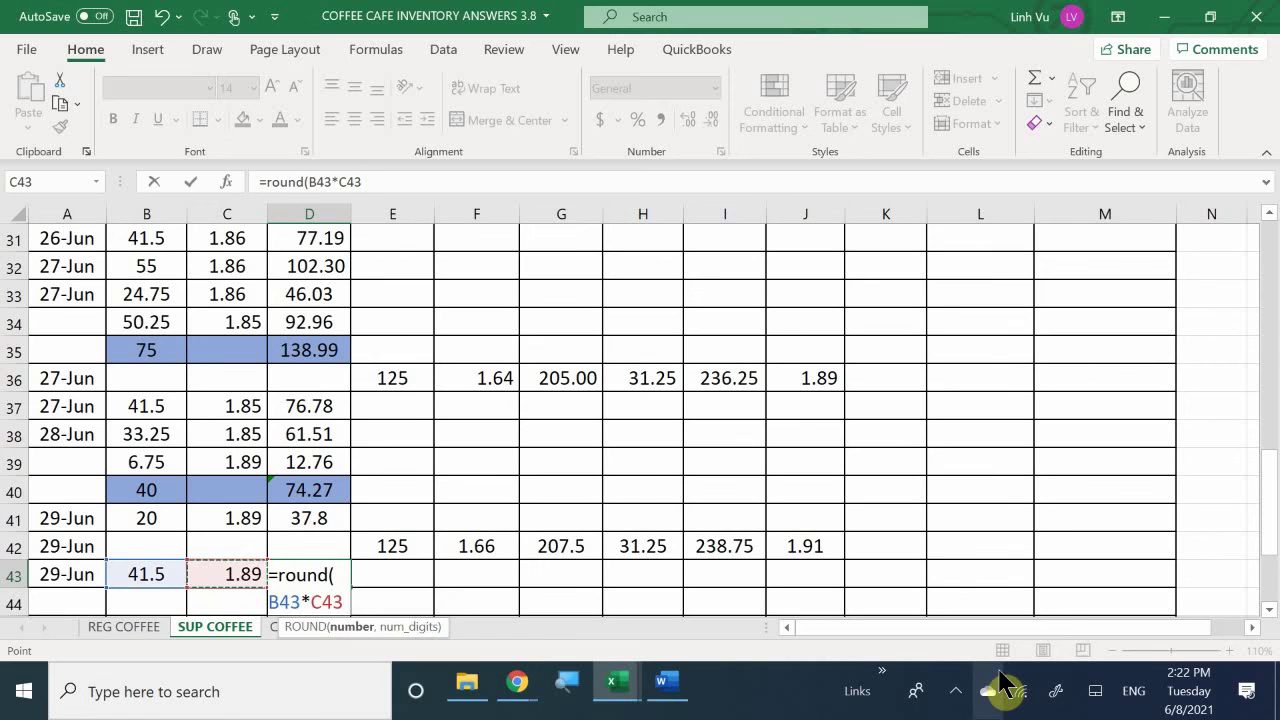
{"action": "type", "text": ".2"}
{"action": "key", "text": "Return"}
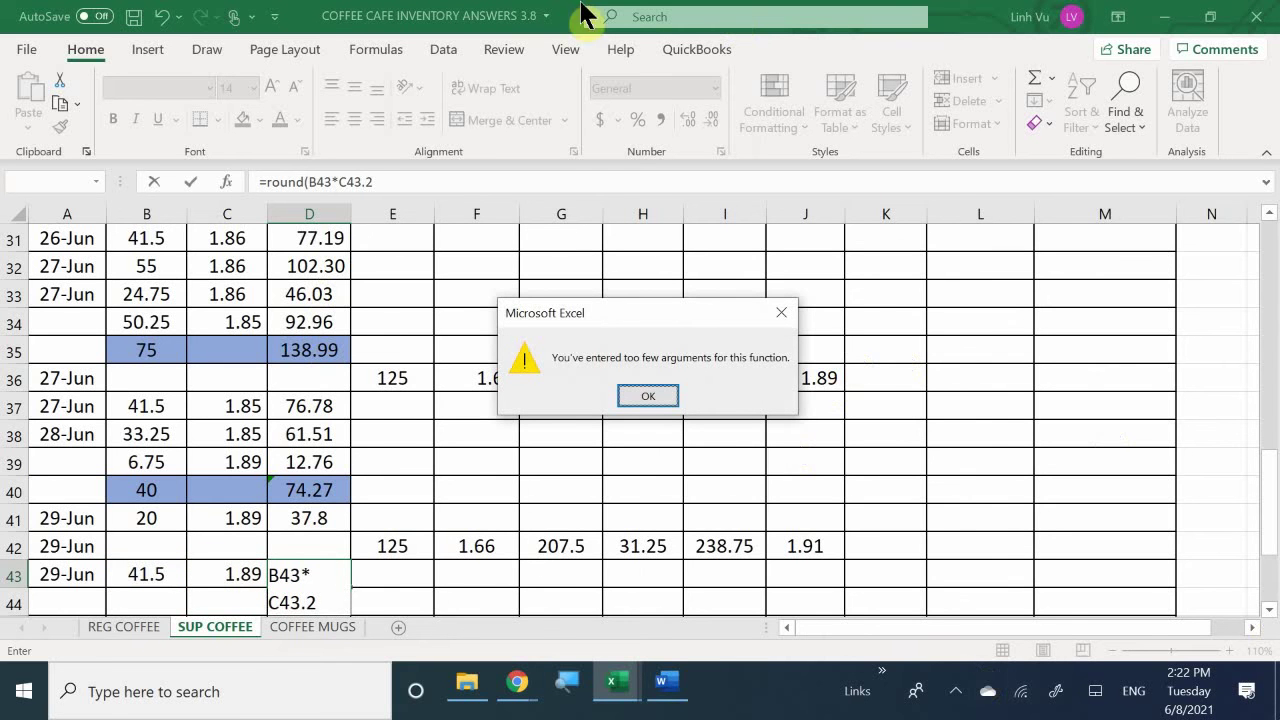
{"action": "left_click", "coordinate": [636, 386]}
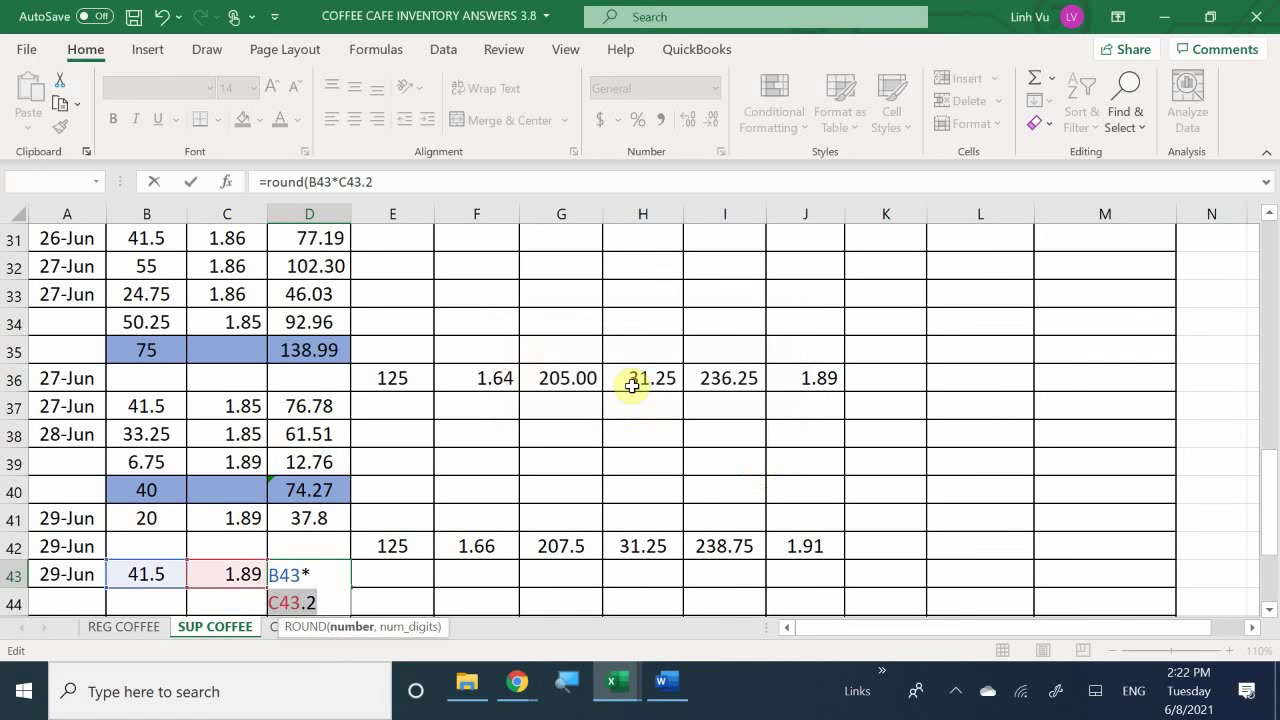
{"action": "key", "text": "BackSpace"}
{"action": "key", "text": "BackSpace"}
{"action": "key", "text": "BackSpace"}
{"action": "key", "text": "BackSpace"}
{"action": "key", "text": "BackSpace"}
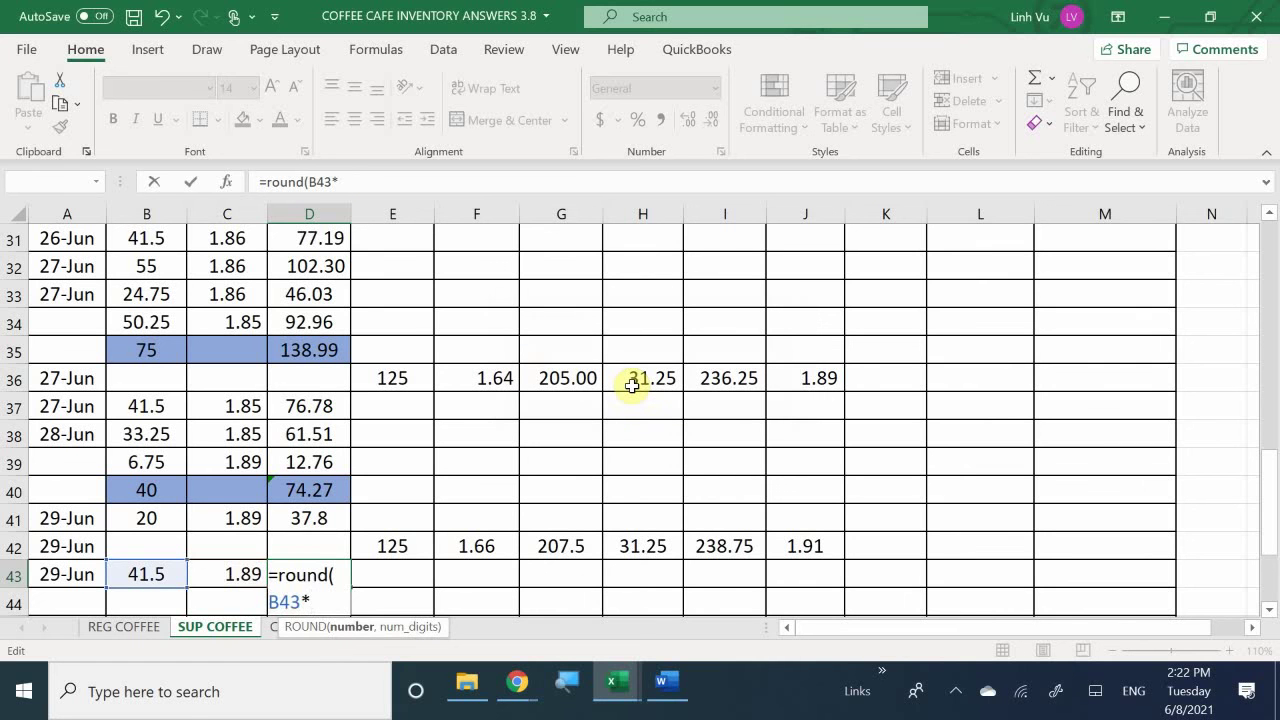
{"action": "key", "text": "BackSpace"}
{"action": "key", "text": "BackSpace"}
{"action": "key", "text": "BackSpace"}
{"action": "key", "text": "BackSpace"}
{"action": "key", "text": "BackSpace"}
{"action": "key", "text": "BackSpace"}
{"action": "key", "text": "BackSpace"}
{"action": "key", "text": "BackSpace"}
{"action": "key", "text": "BackSpace"}
{"action": "key", "text": "BackSpace"}
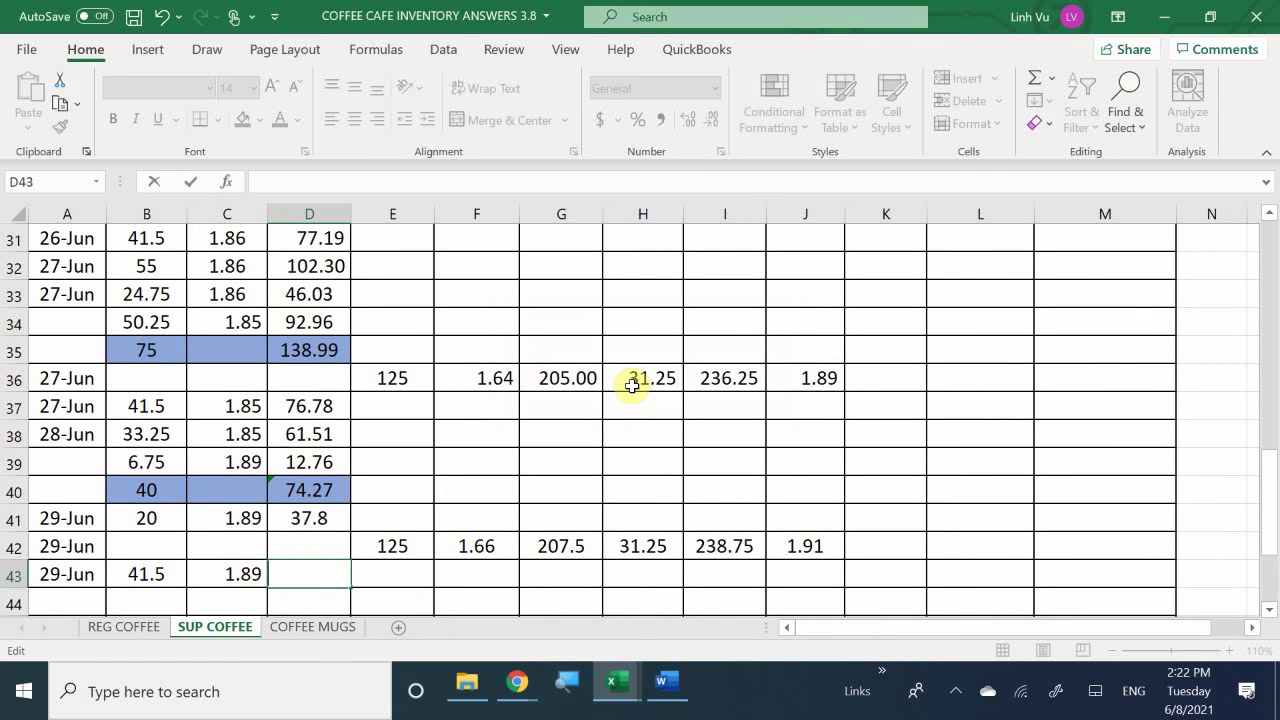
{"action": "key", "text": "Return"}
{"action": "key", "text": "Up"}
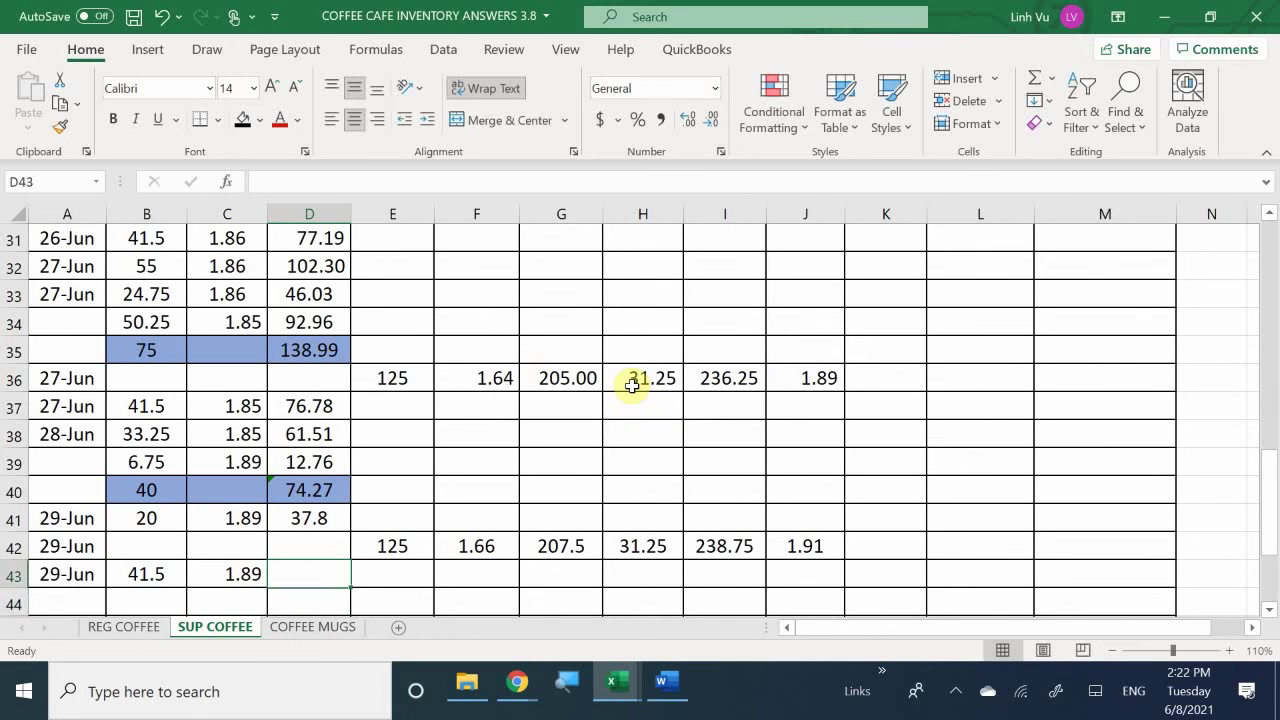
Calculate the 29-Jun sale's total cost in D43 with =ROUND(B43*C43,2).
{"action": "type", "text": "=rou"}
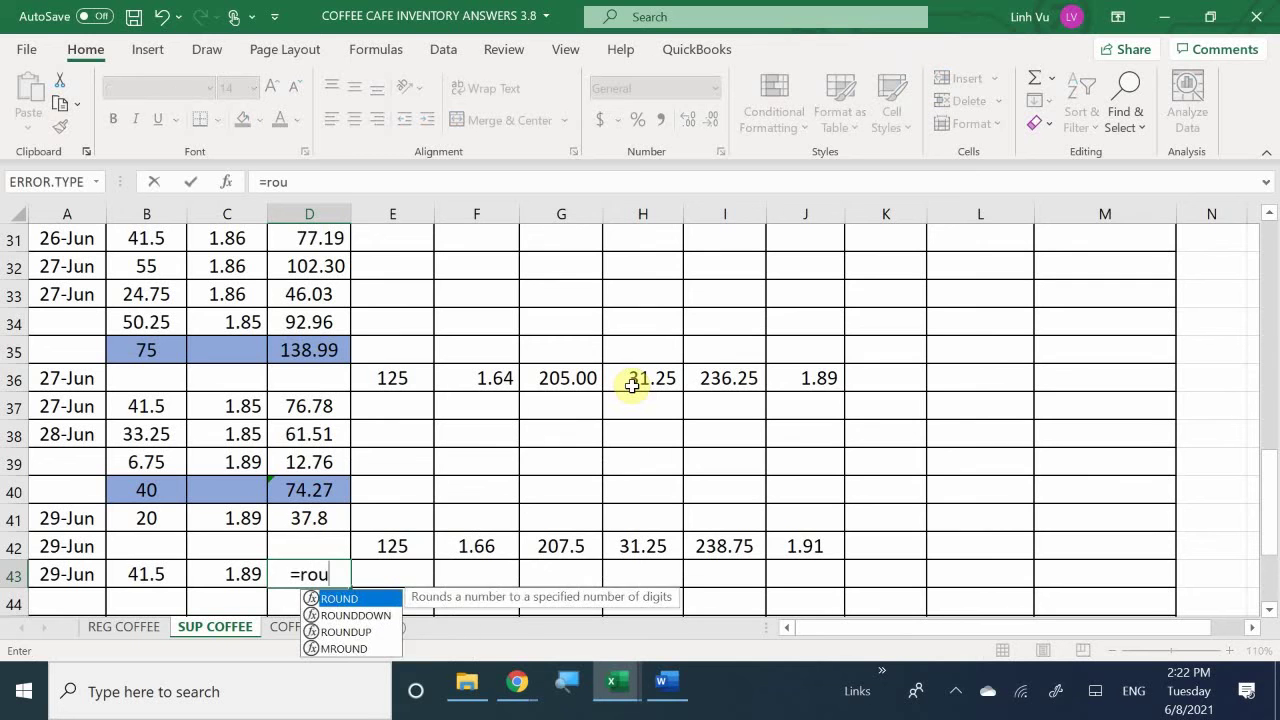
{"action": "type", "text": "nd)"}
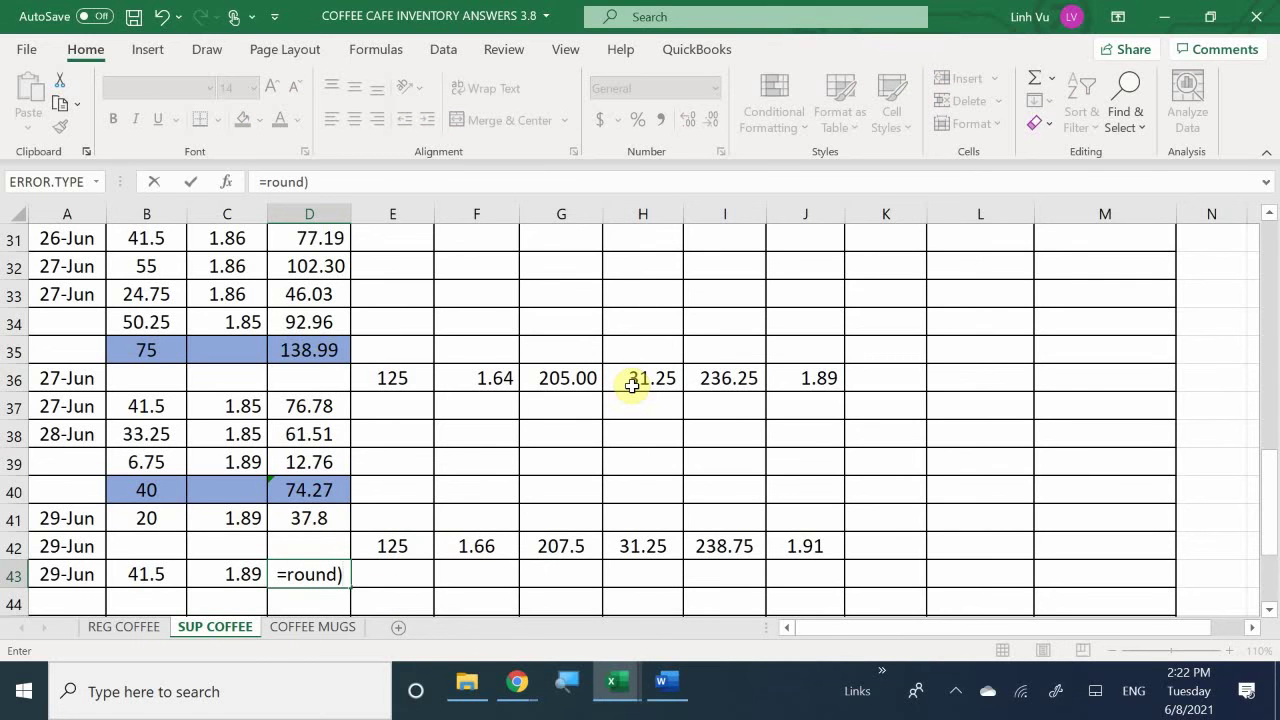
{"action": "key", "text": "BackSpace"}
{"action": "type", "text": "("}
{"action": "key", "text": "Left"}
{"action": "key", "text": "Left"}
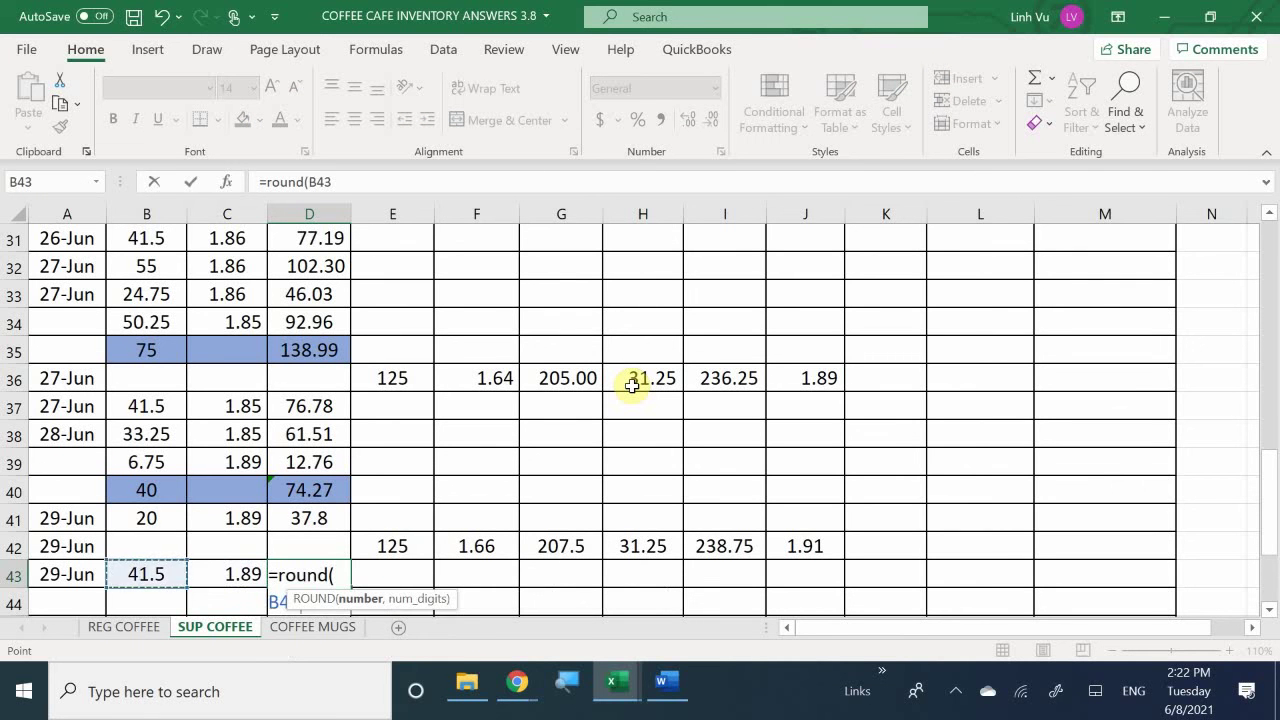
{"action": "type", "text": "*"}
{"action": "key", "text": "Left"}
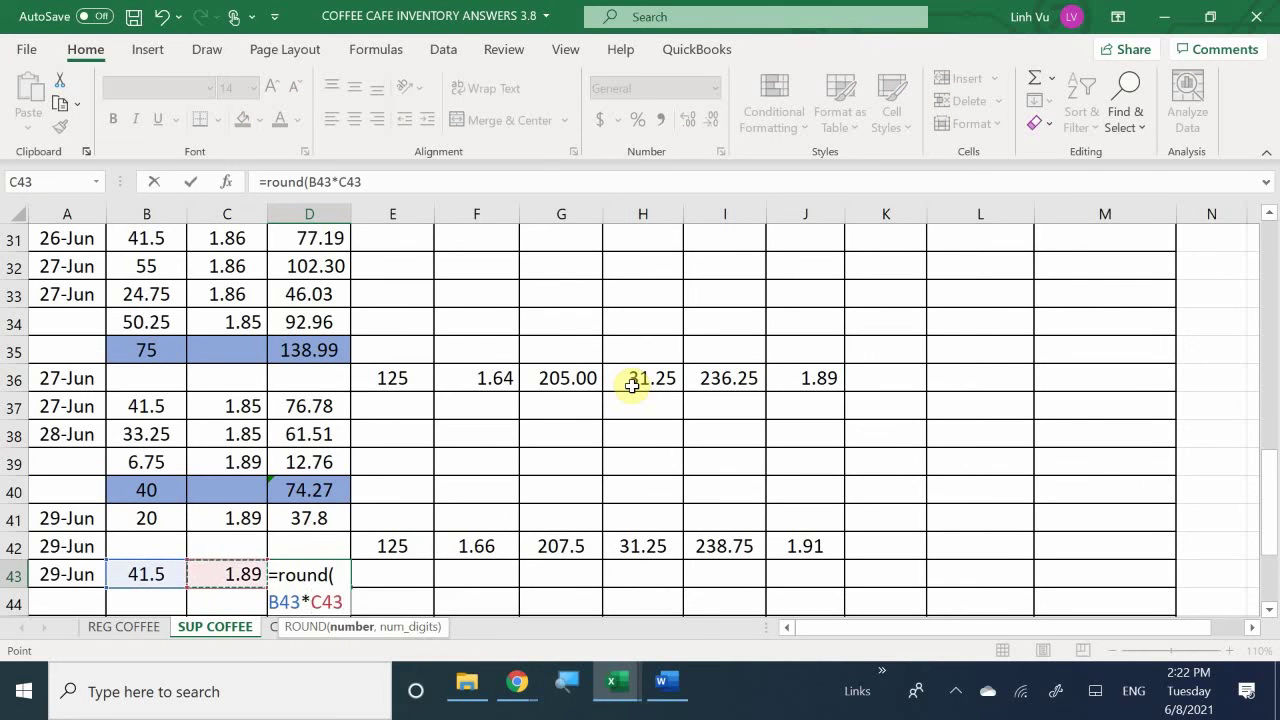
{"action": "type", "text": ",2"}
{"action": "key", "text": "Return"}
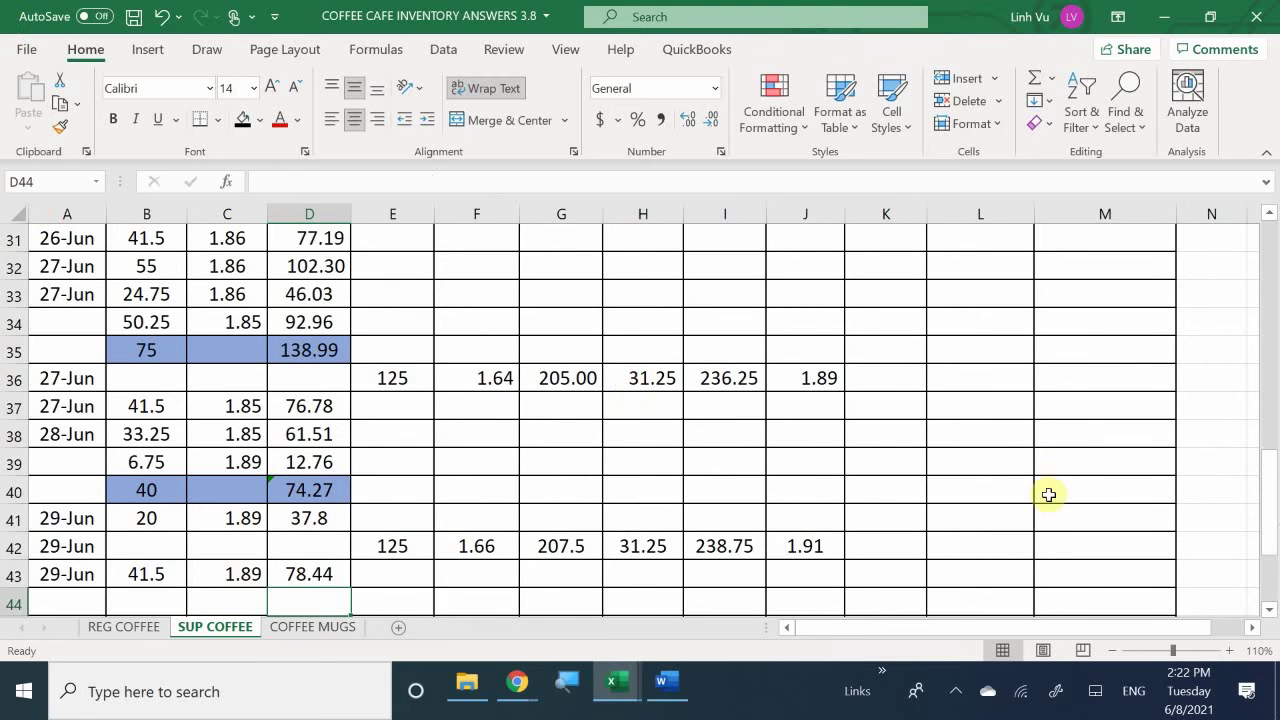
Update the on-hand quantity in K10 for the 29-Jun Supreme coffee sale with the formula =98.25-41.50.
{"action": "left_click", "coordinate": [1014, 486]}
{"action": "scroll", "coordinate": [1015, 485], "scroll_direction": "up", "scroll_amount": 6}
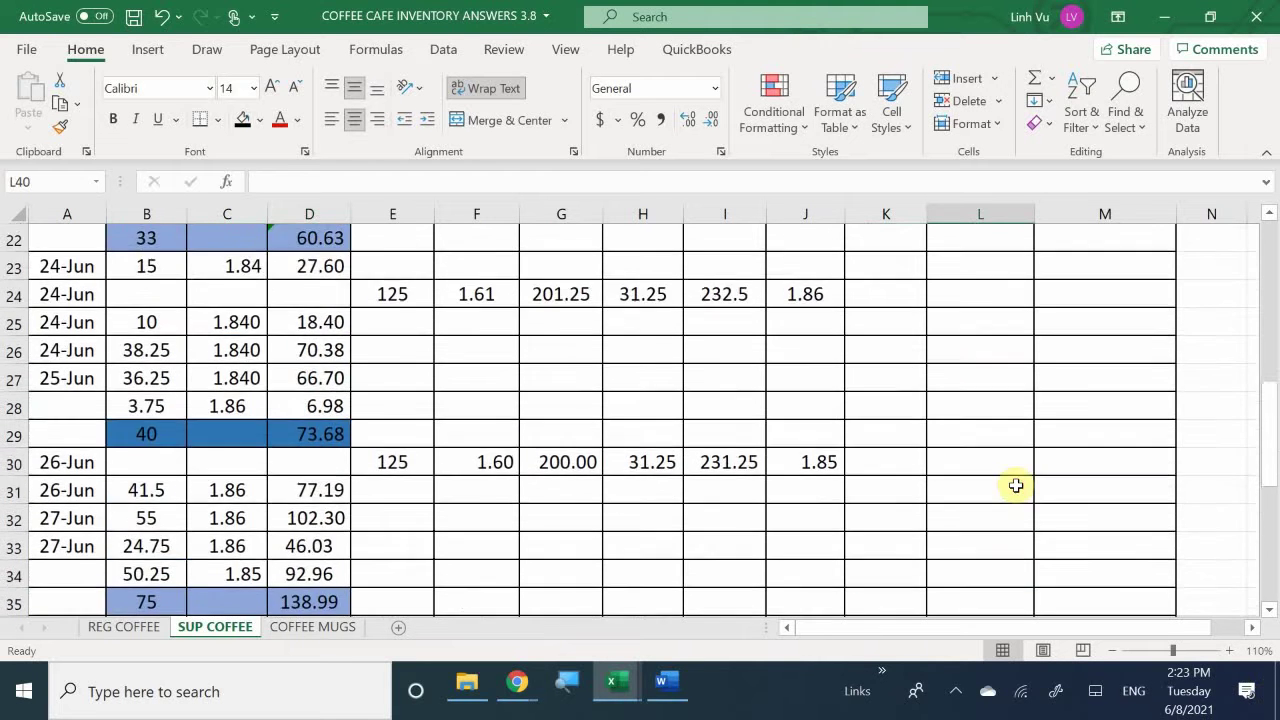
{"action": "scroll", "coordinate": [1016, 485], "scroll_direction": "up", "scroll_amount": 3}
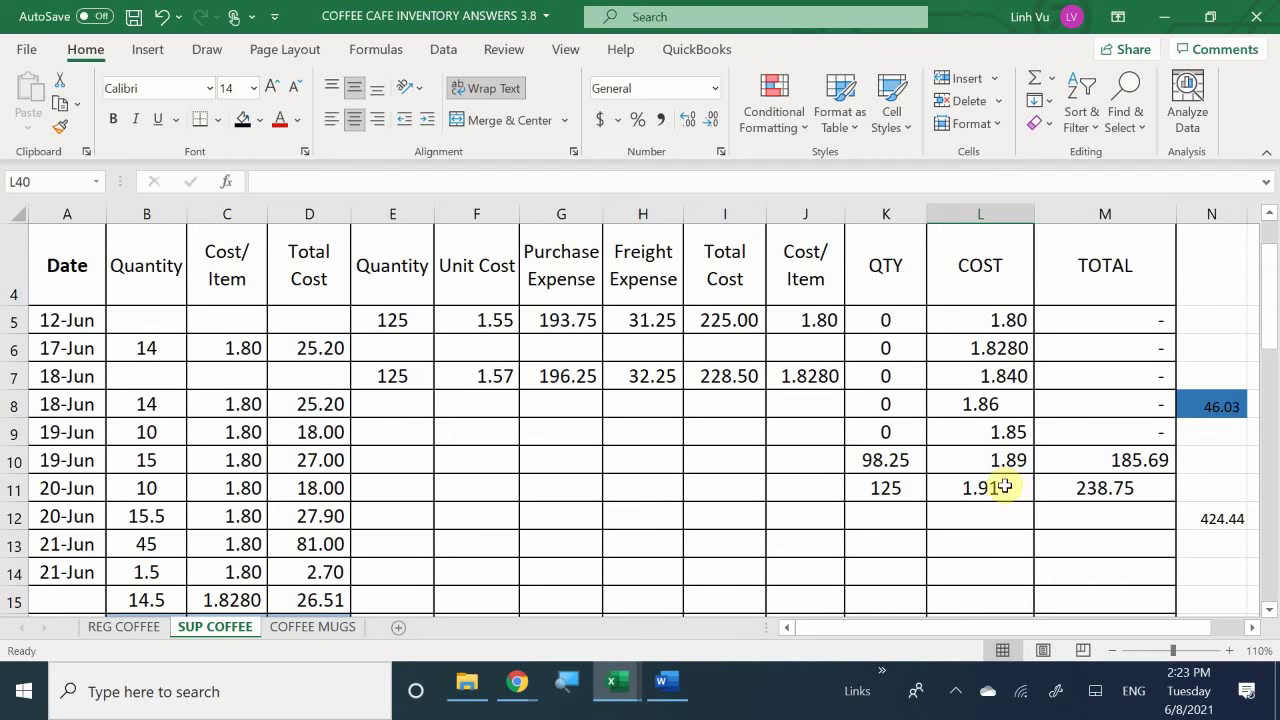
{"action": "left_click", "coordinate": [874, 459]}
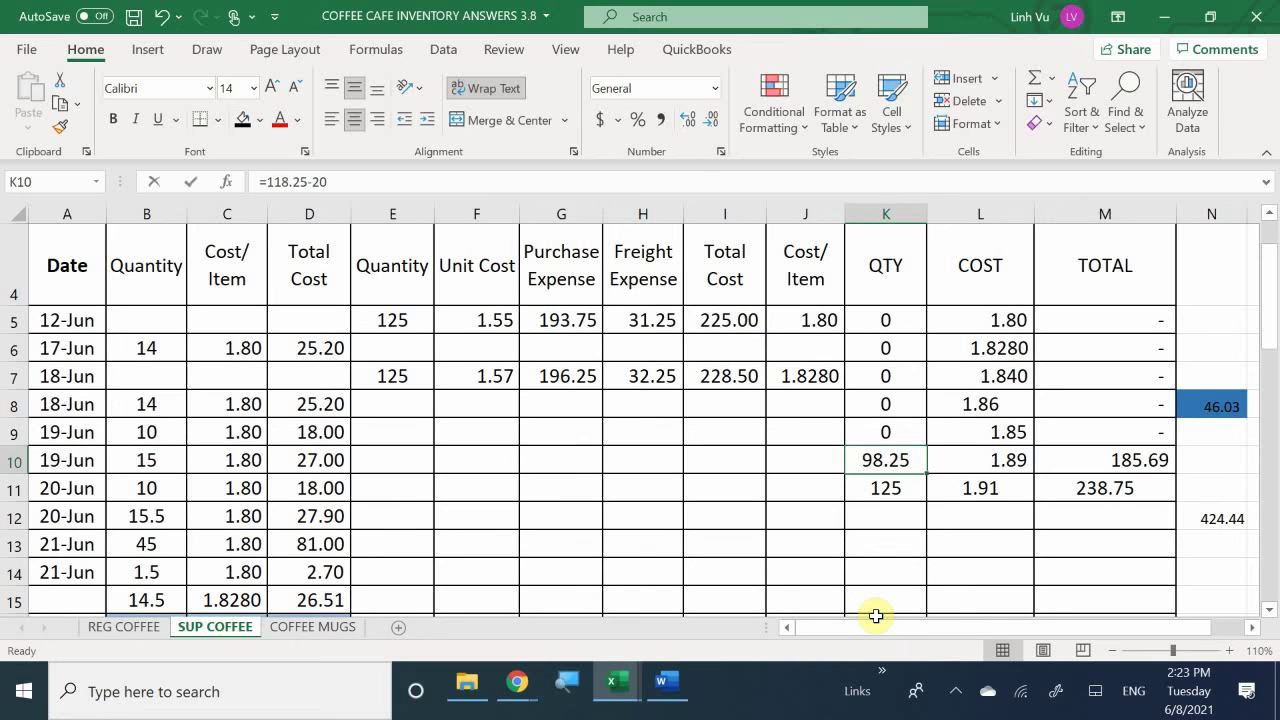
{"action": "type", "text": "=98.2"}
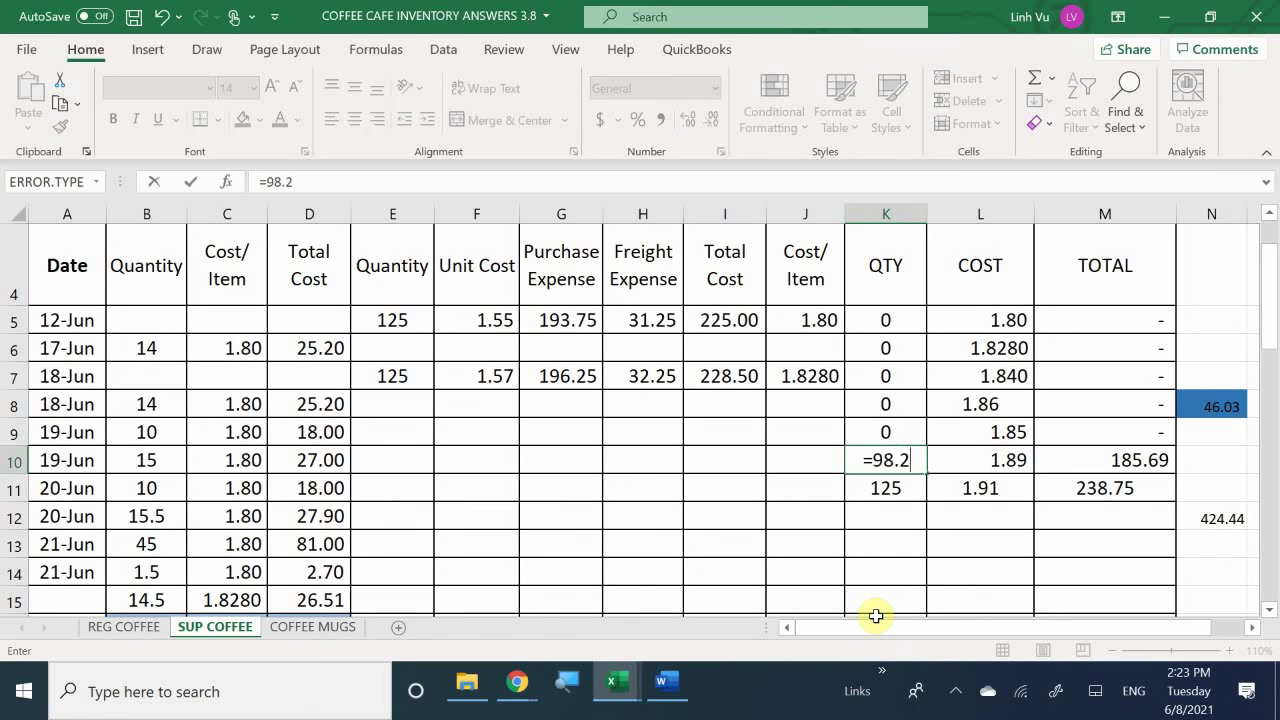
{"action": "type", "text": "5-41"}
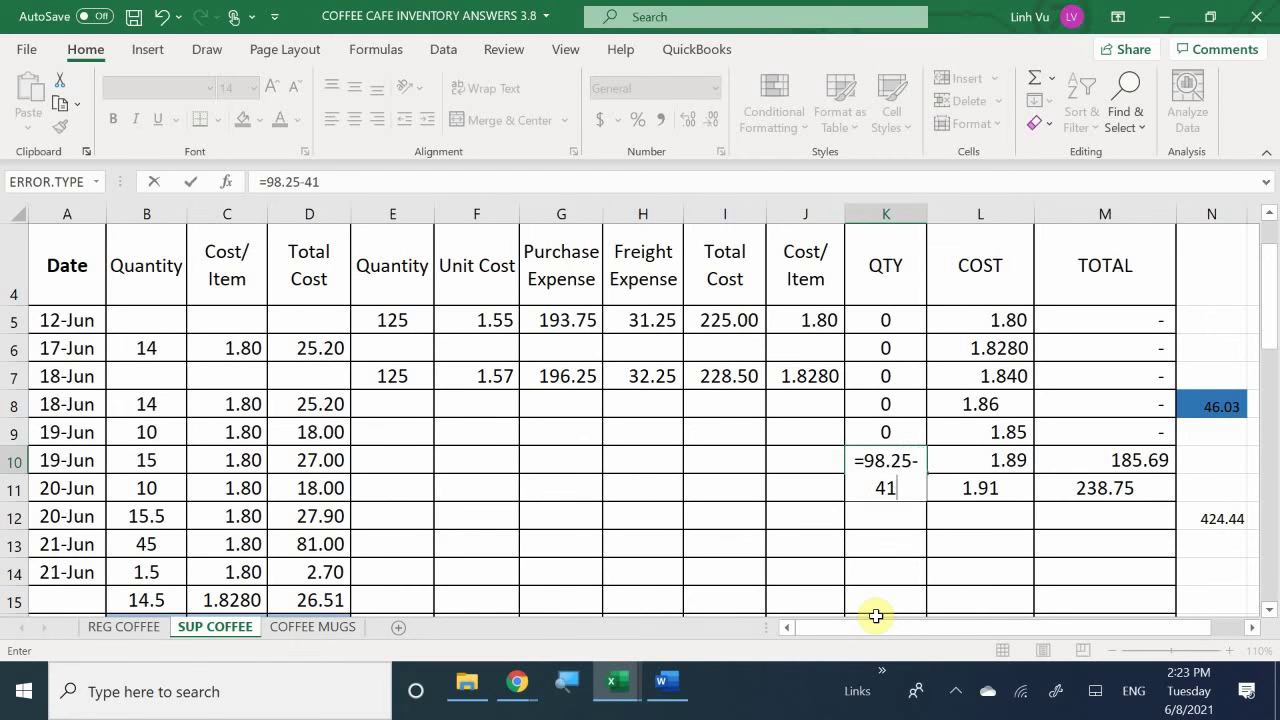
{"action": "type", "text": ".50"}
{"action": "key", "text": "Return"}
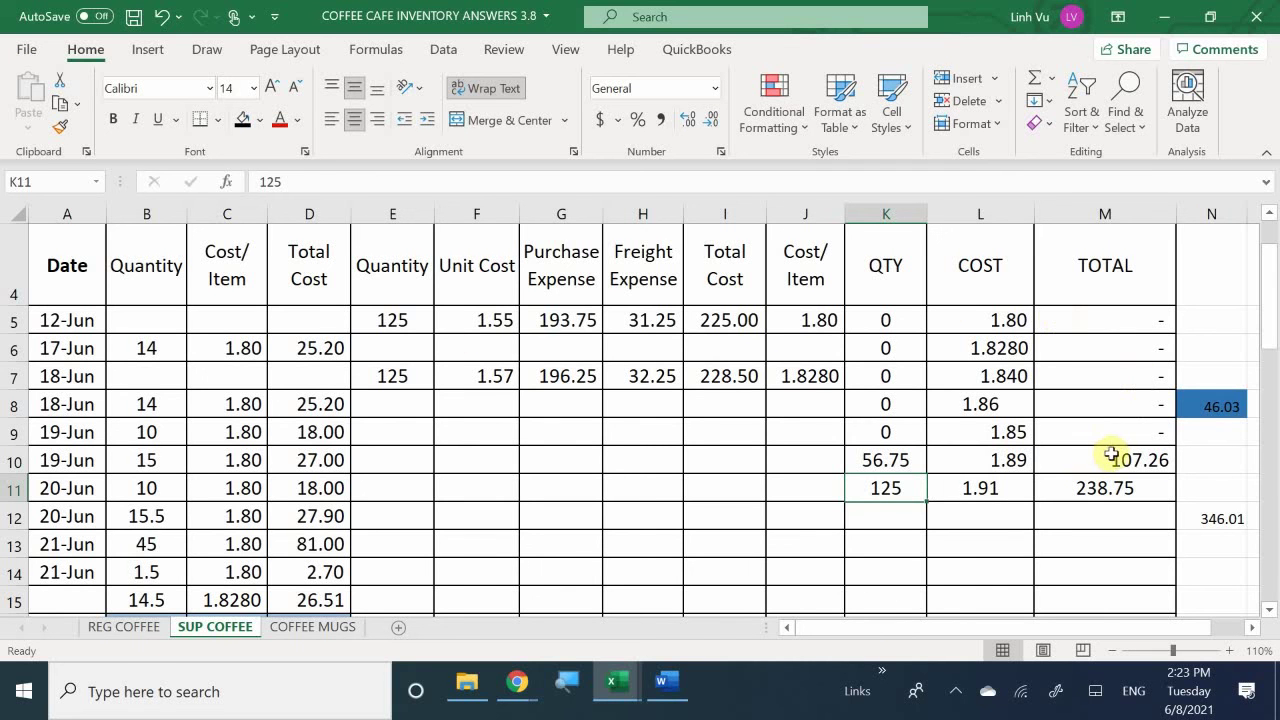
Format the inventory total in M10 to show four decimal places.
{"action": "left_click", "coordinate": [1214, 461]}
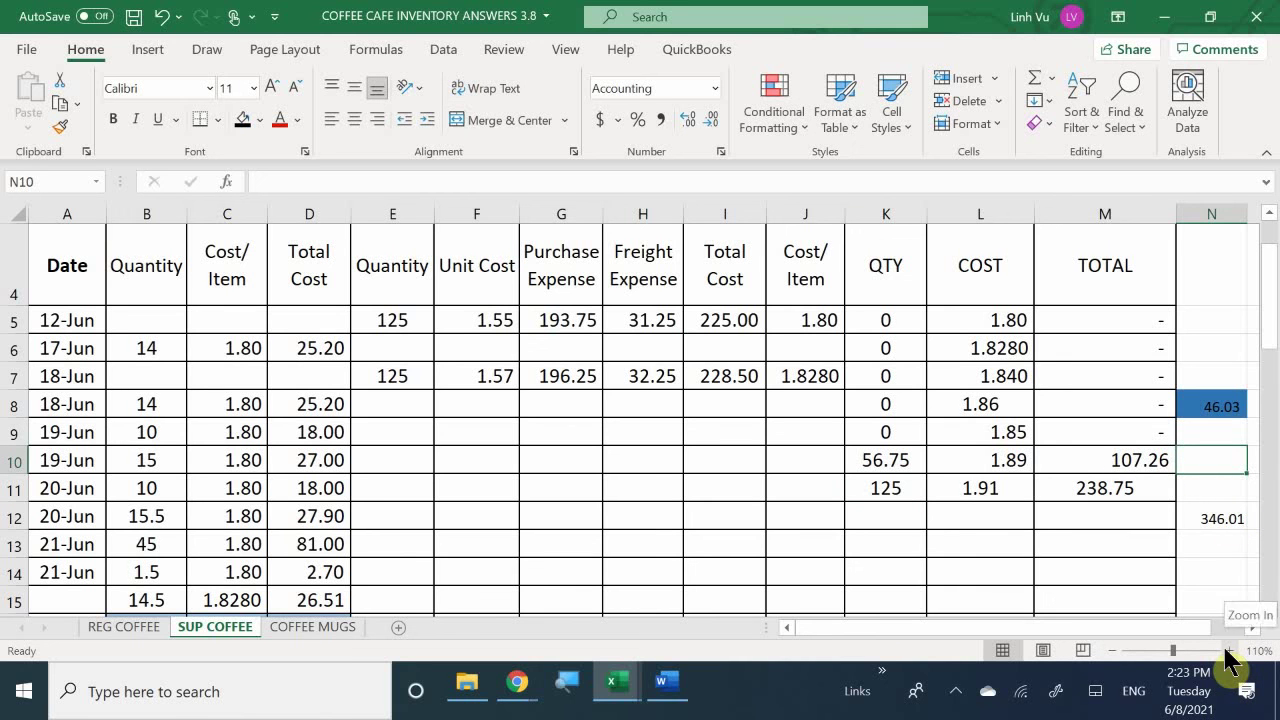
{"action": "key", "text": "Left"}
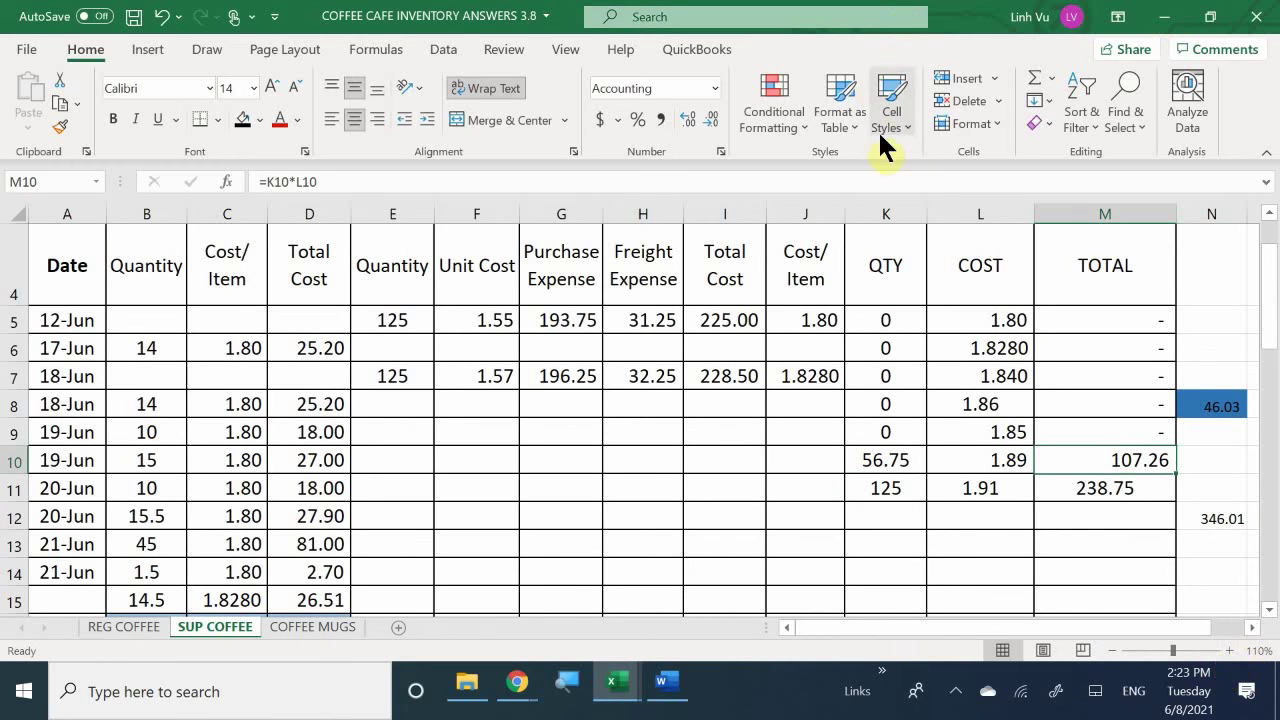
{"action": "left_click", "coordinate": [686, 118]}
{"action": "left_click", "coordinate": [686, 118]}
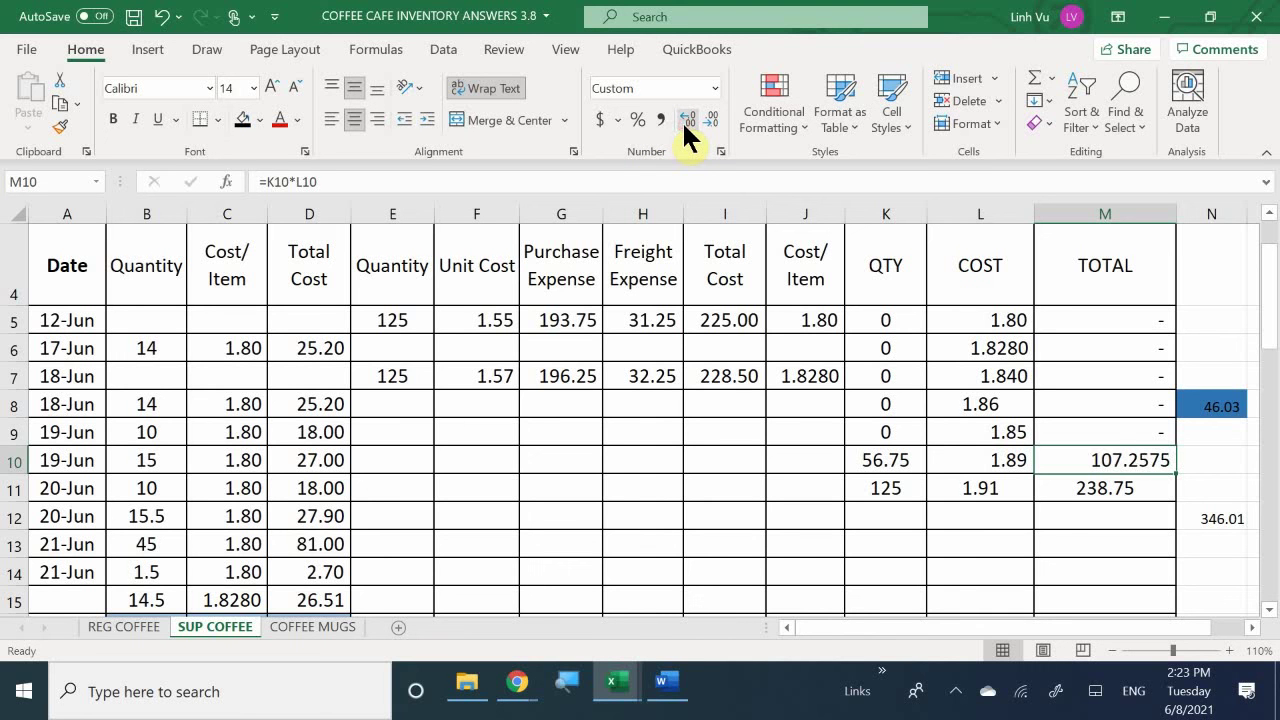
{"action": "left_click", "coordinate": [686, 120]}
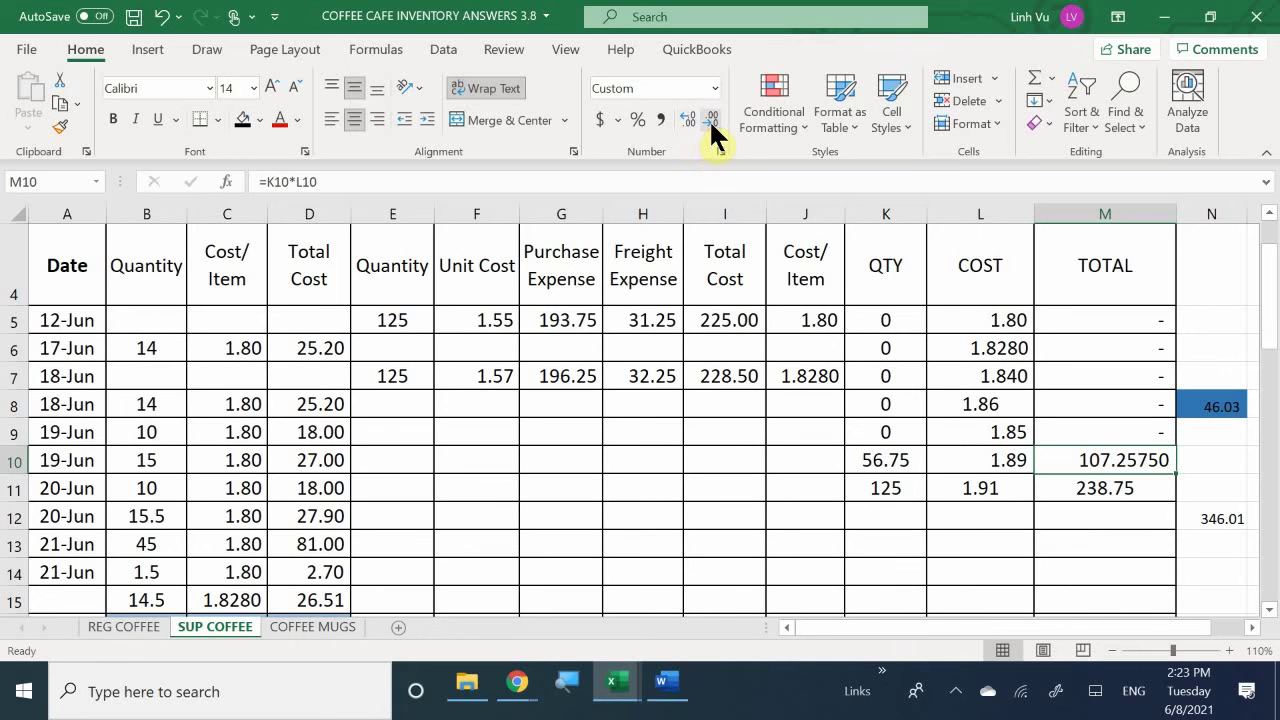
{"action": "left_click", "coordinate": [712, 126]}
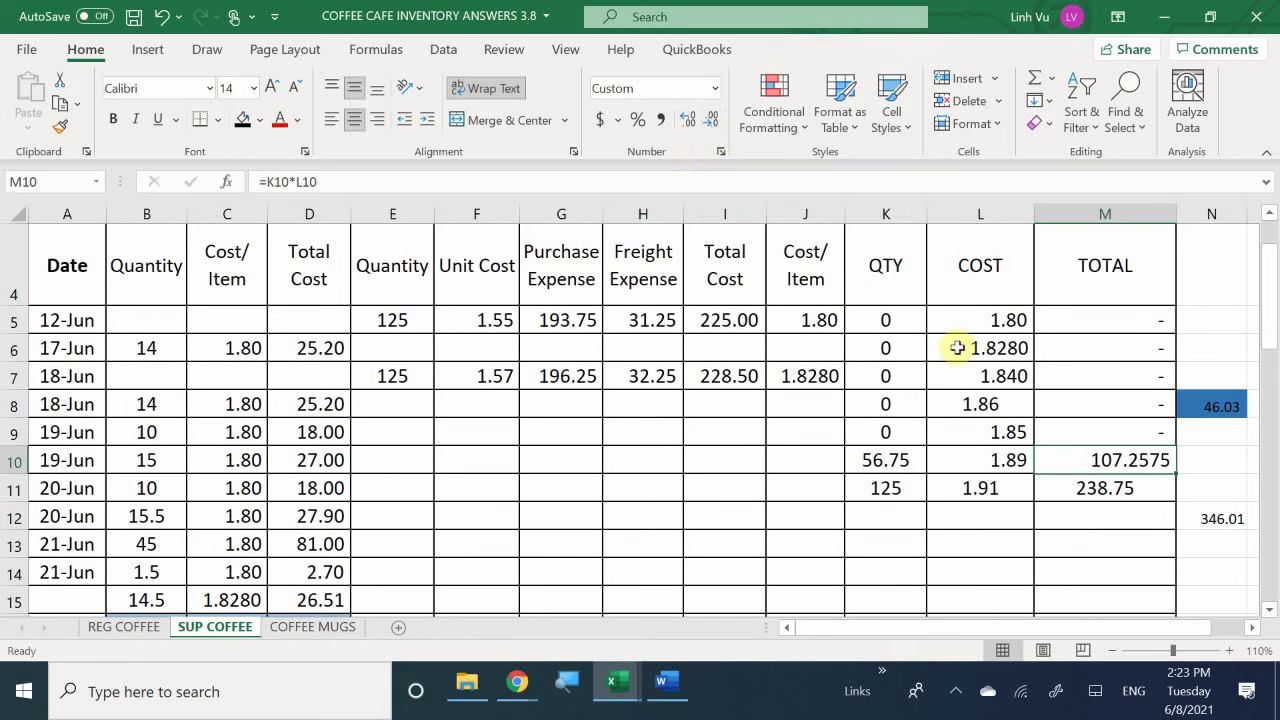
Enter 107.25 in N10 beside the row 10 inventory total.
{"action": "left_click", "coordinate": [1226, 464]}
{"action": "left_click", "coordinate": [1206, 517]}
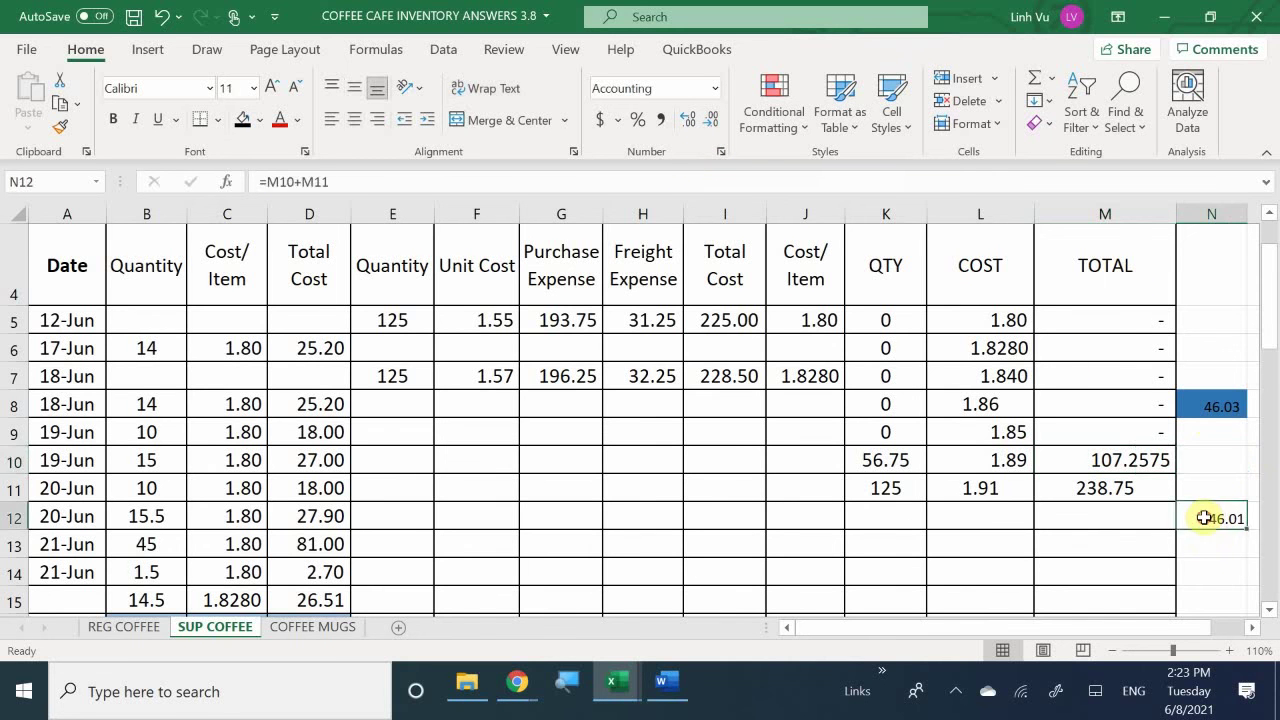
{"action": "key", "text": "Up"}
{"action": "key", "text": "Up"}
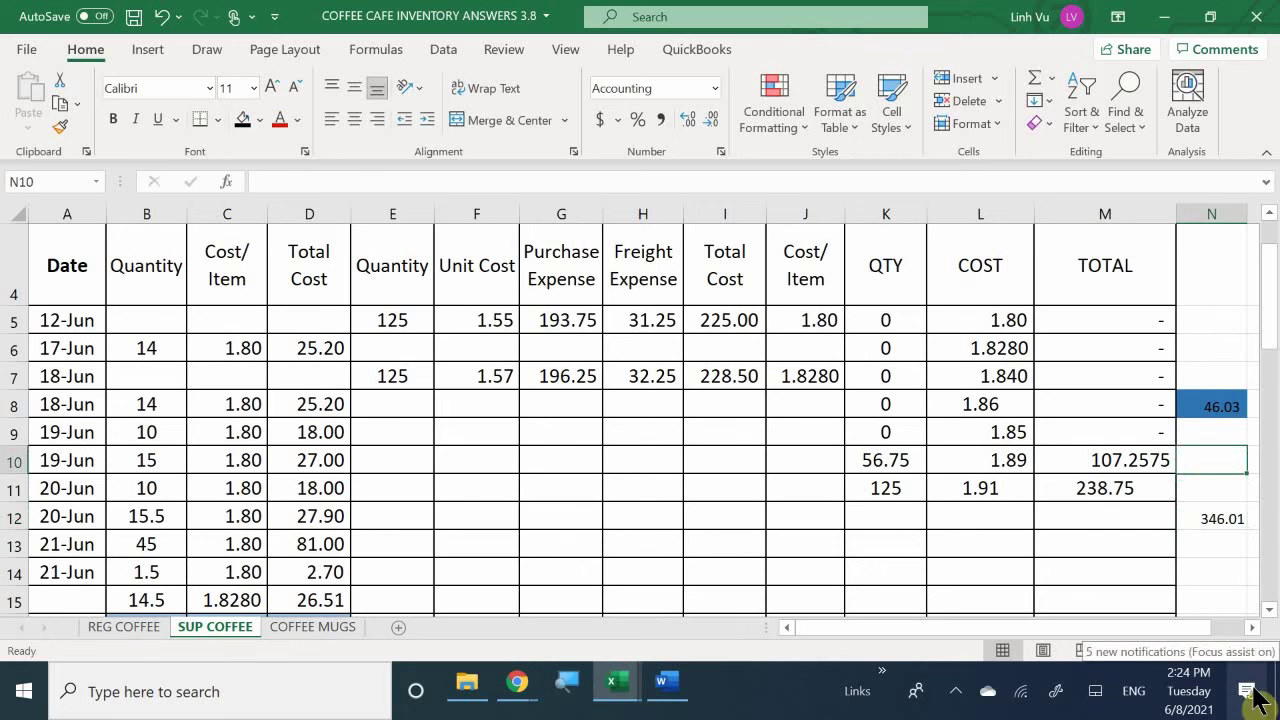
{"action": "type", "text": "107"}
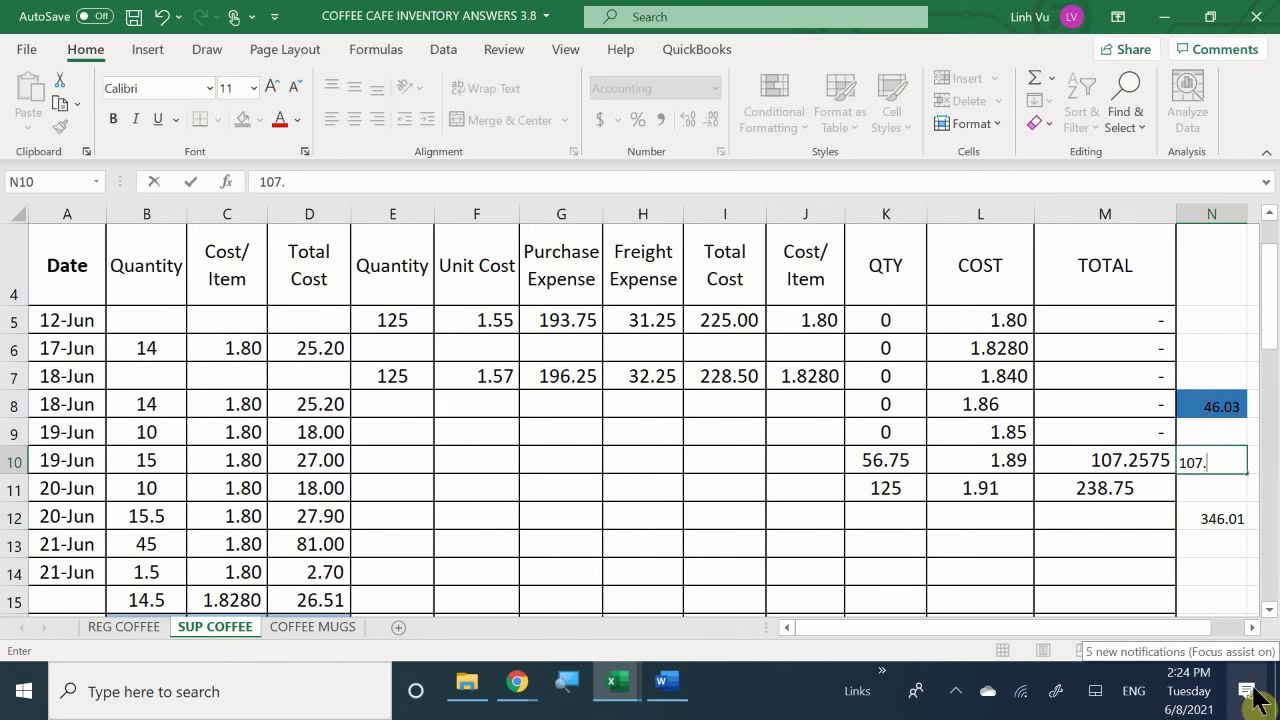
{"action": "type", "text": ".25"}
{"action": "key", "text": "Return"}
{"action": "key", "text": "Return"}
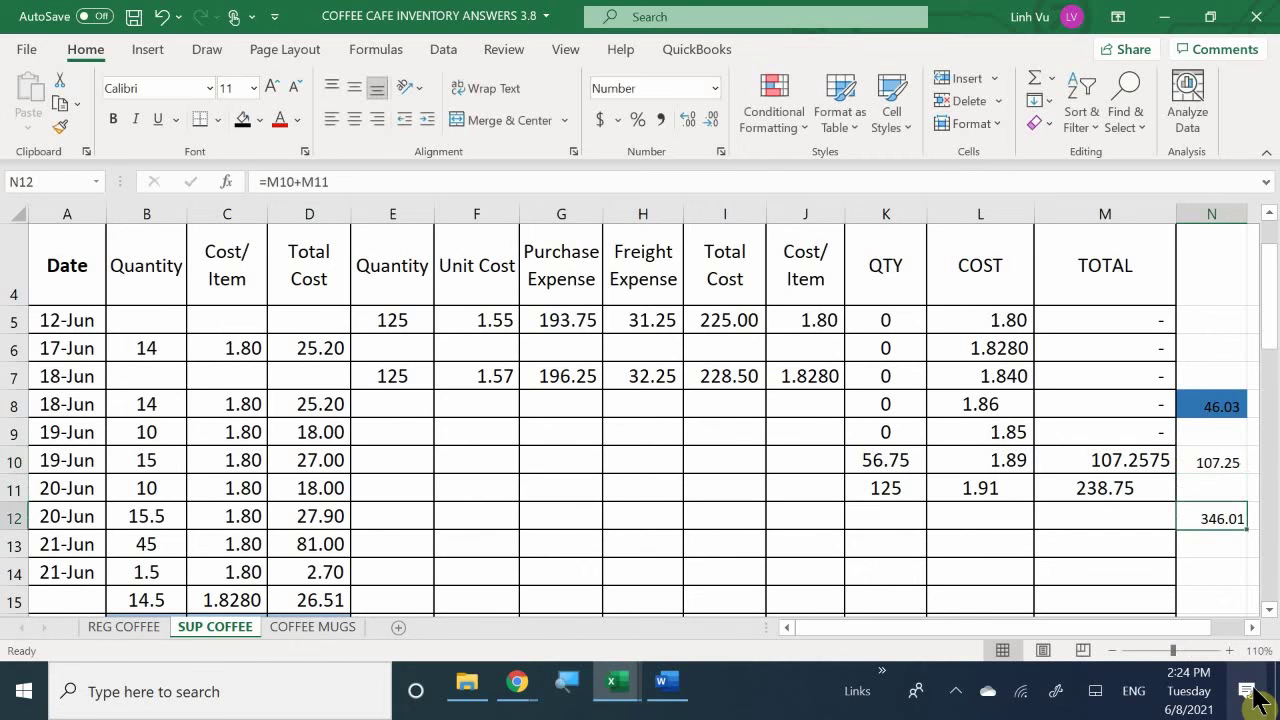
Replace the combined inventory total in N12 with the formula =N10+M11.
{"action": "type", "text": "="}
{"action": "key", "text": "Up"}
{"action": "key", "text": "Up"}
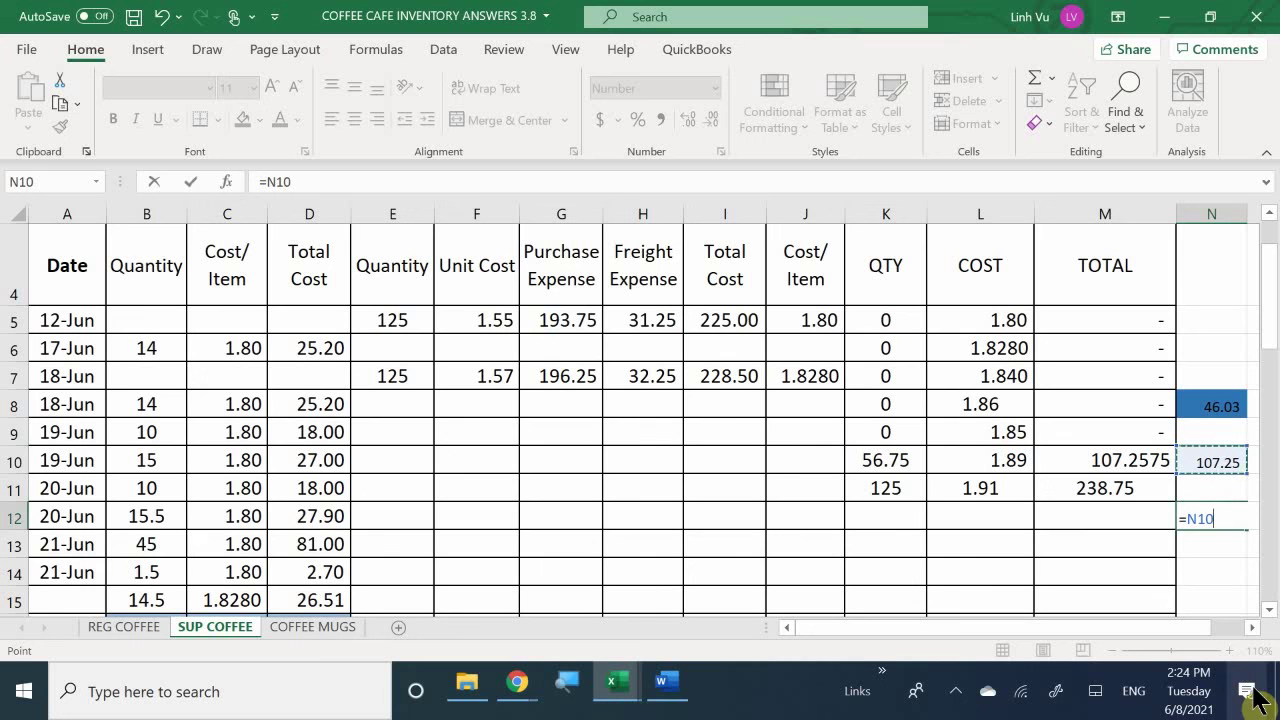
{"action": "type", "text": "+"}
{"action": "key", "text": "Left"}
{"action": "key", "text": "Up"}
{"action": "key", "text": "Return"}
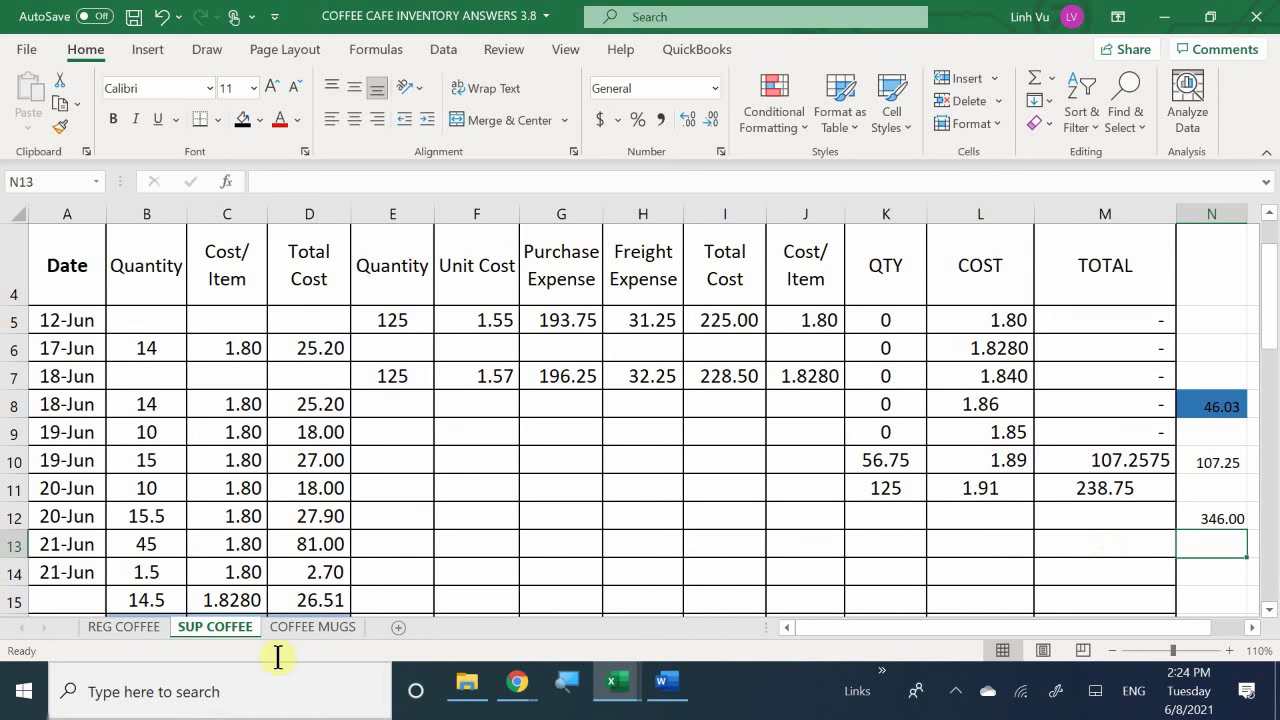
Look up the 29-Jun total costs in the SUP COFFEE and REG COFFEE inventory sheets.
{"action": "left_click", "coordinate": [250, 472]}
{"action": "scroll", "coordinate": [252, 476], "scroll_direction": "down", "scroll_amount": 6}
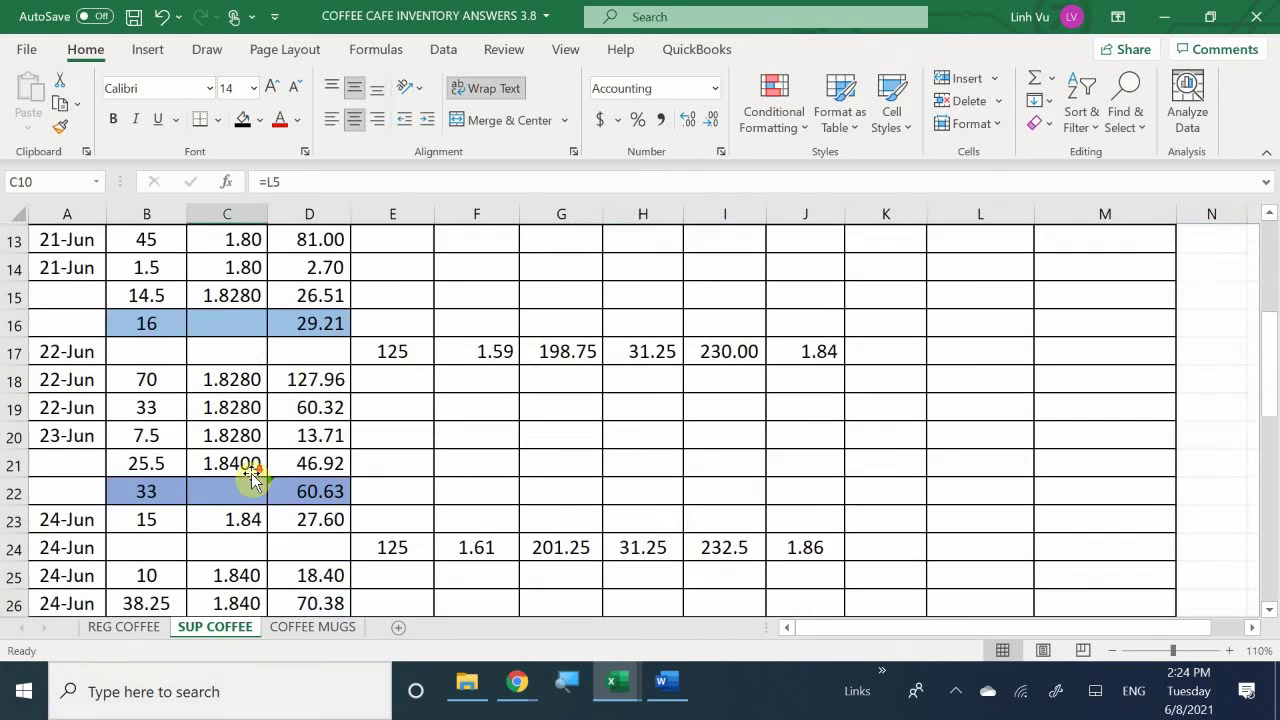
{"action": "scroll", "coordinate": [252, 476], "scroll_direction": "down", "scroll_amount": 4}
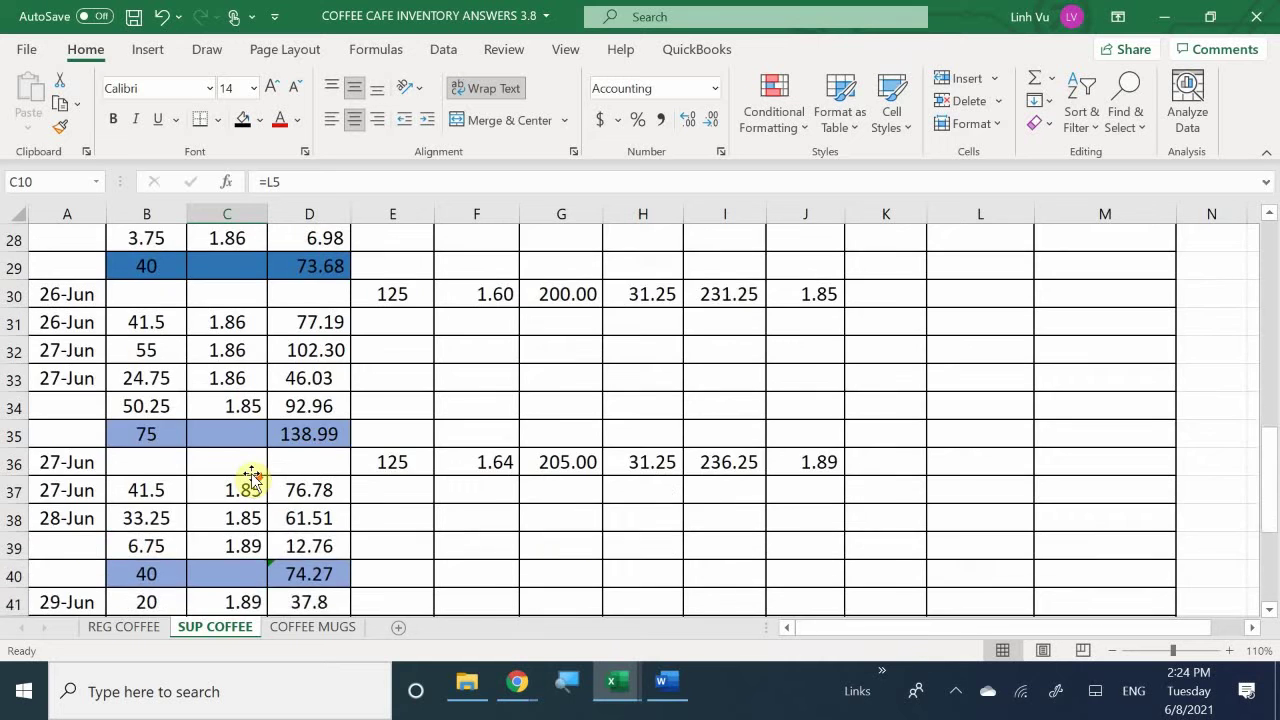
{"action": "scroll", "coordinate": [250, 472], "scroll_direction": "down", "scroll_amount": 1}
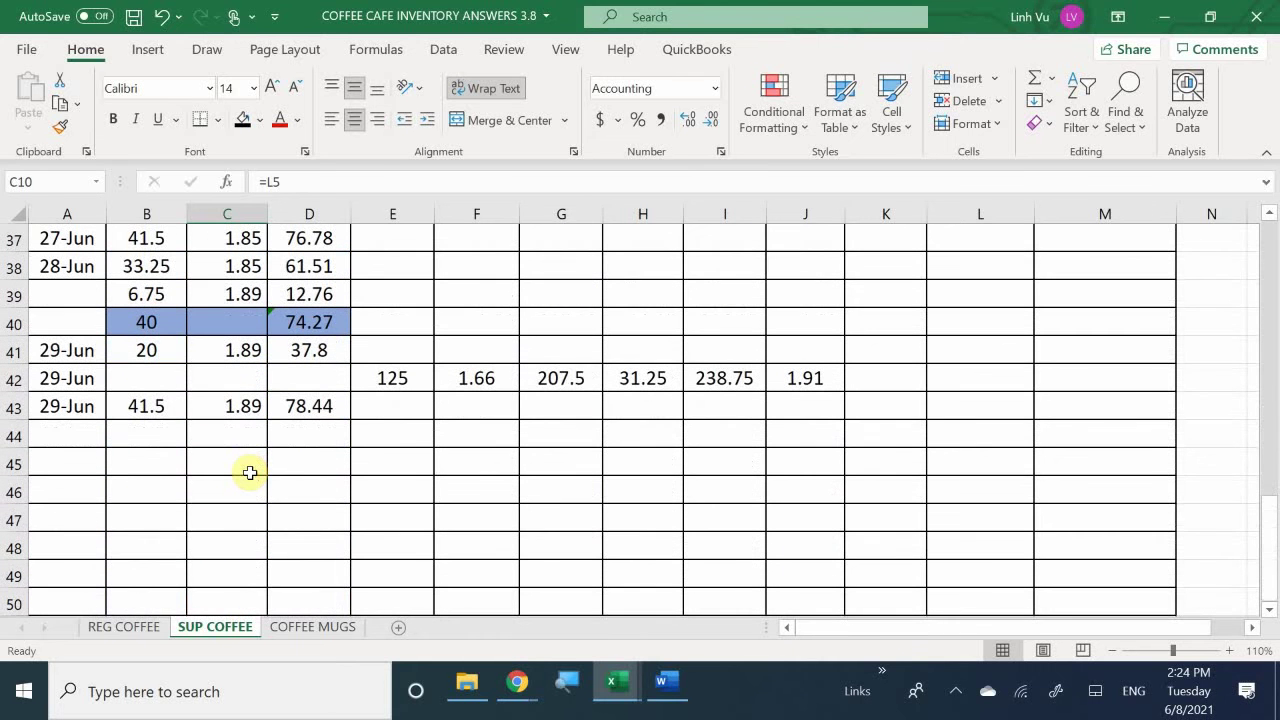
{"action": "left_click", "coordinate": [234, 625]}
{"action": "left_click", "coordinate": [132, 628]}
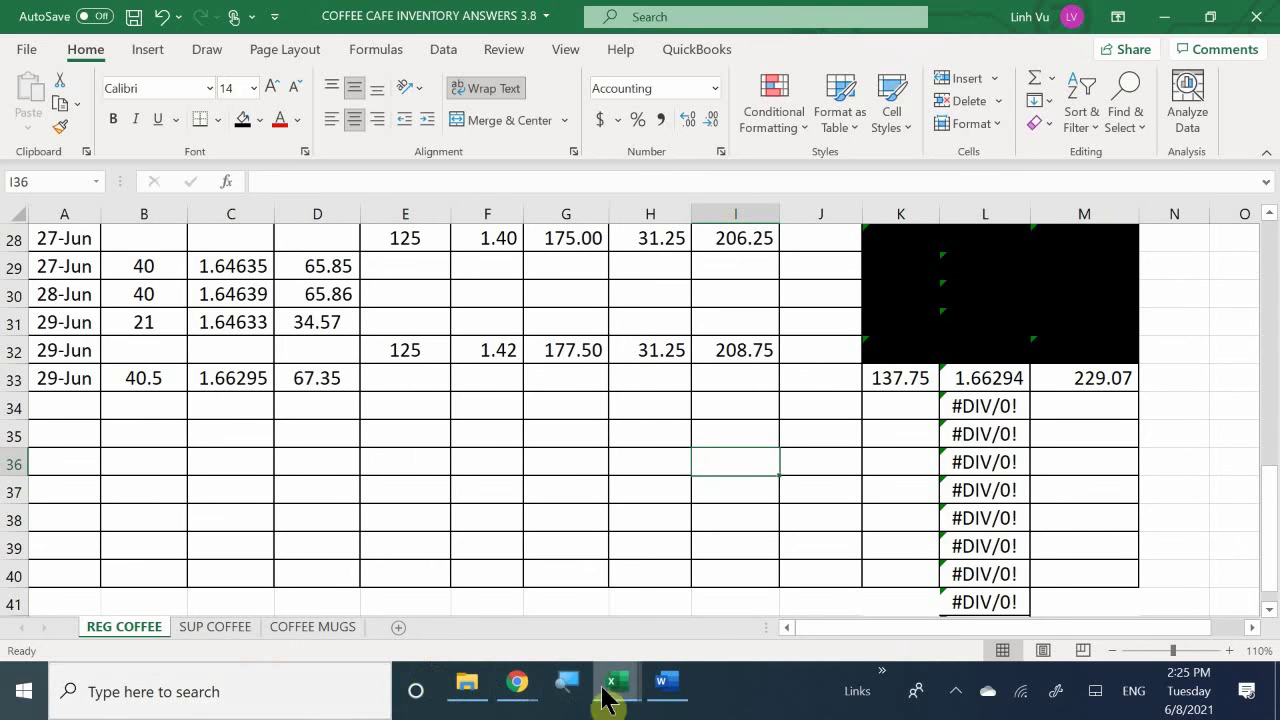
In the general journal's 29-Jun in-store use entry, debit COGS - Regular Coffee 67.35 and COGS - Supreme Coffee 78.44.
{"action": "left_click", "coordinate": [636, 690]}
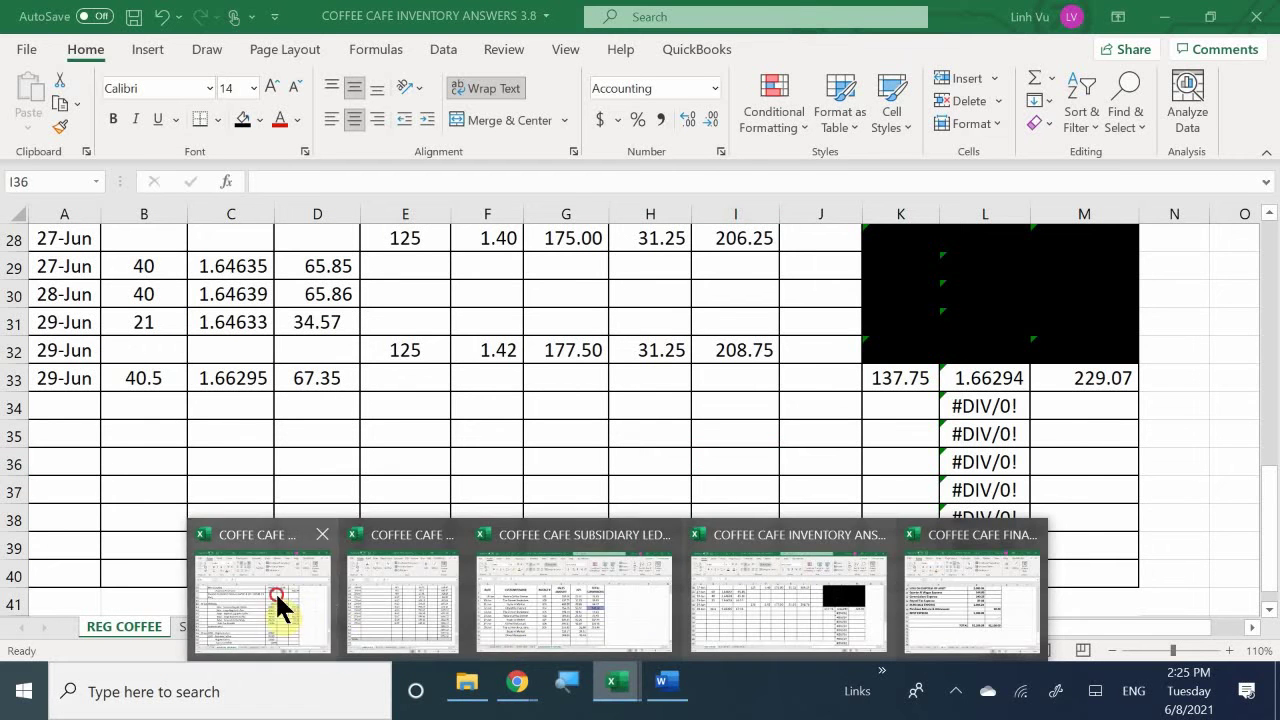
{"action": "left_click", "coordinate": [277, 609]}
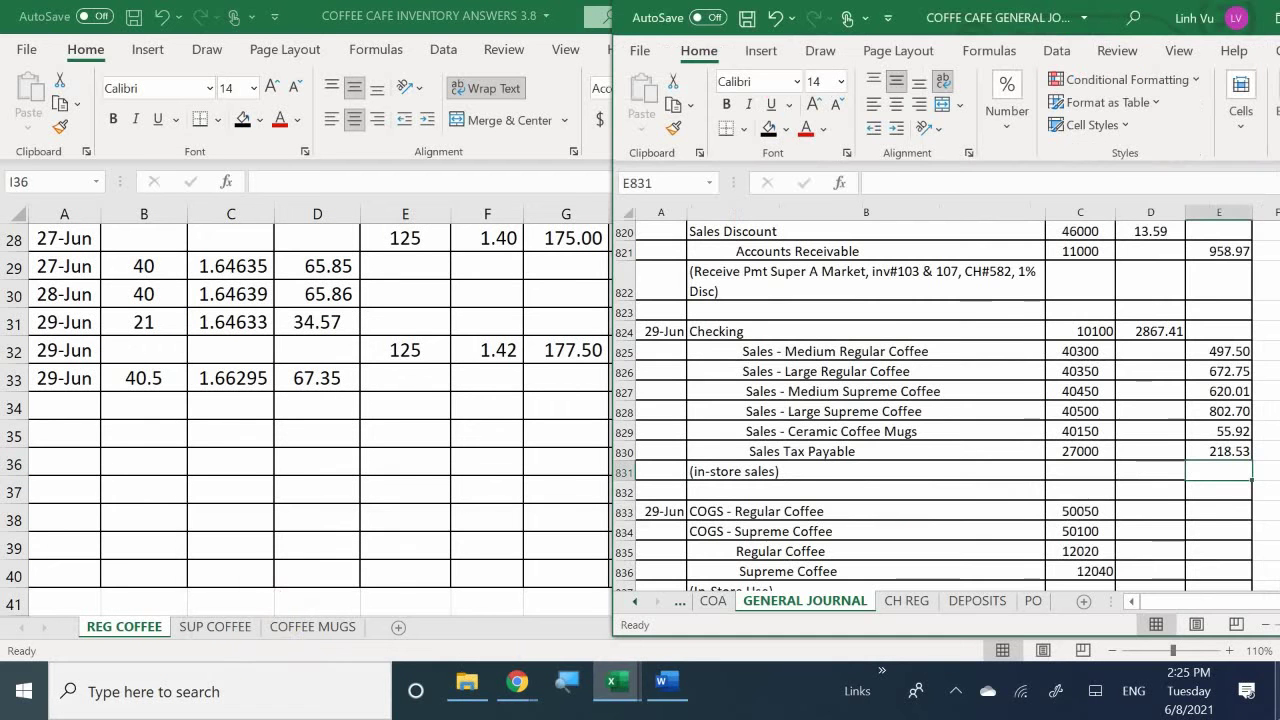
{"action": "left_click", "coordinate": [1145, 508]}
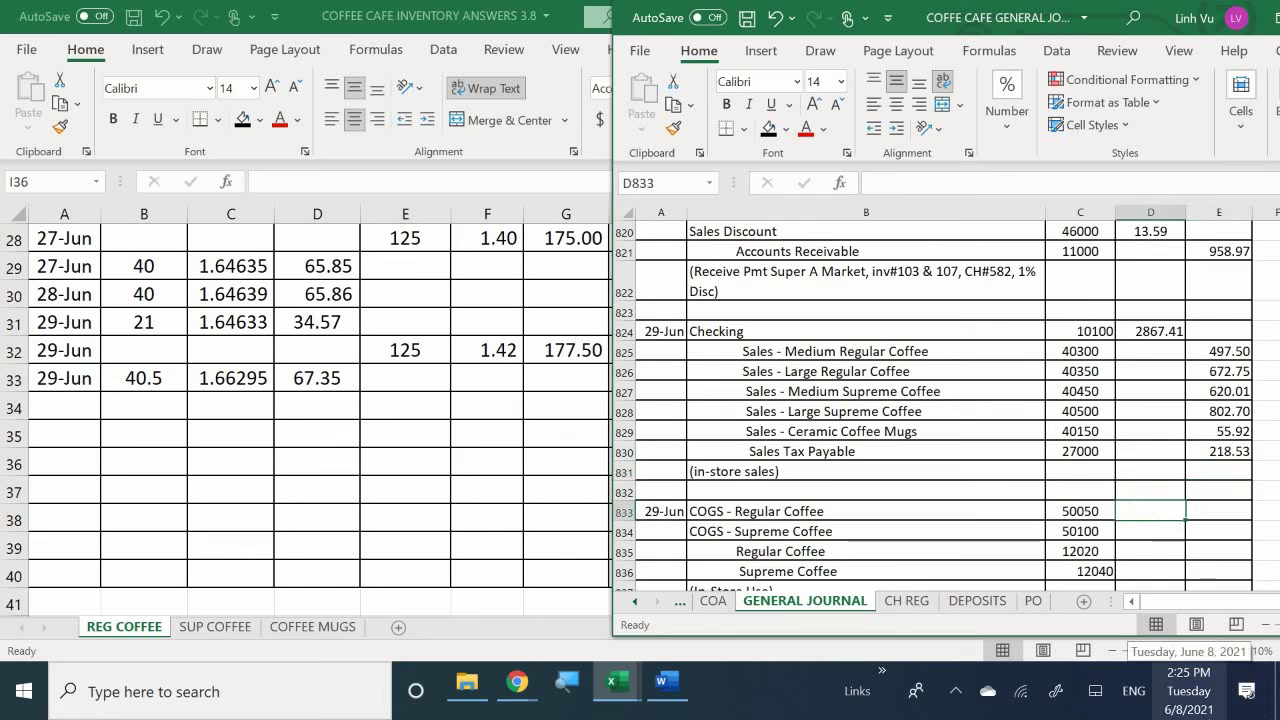
{"action": "type", "text": "67.3"}
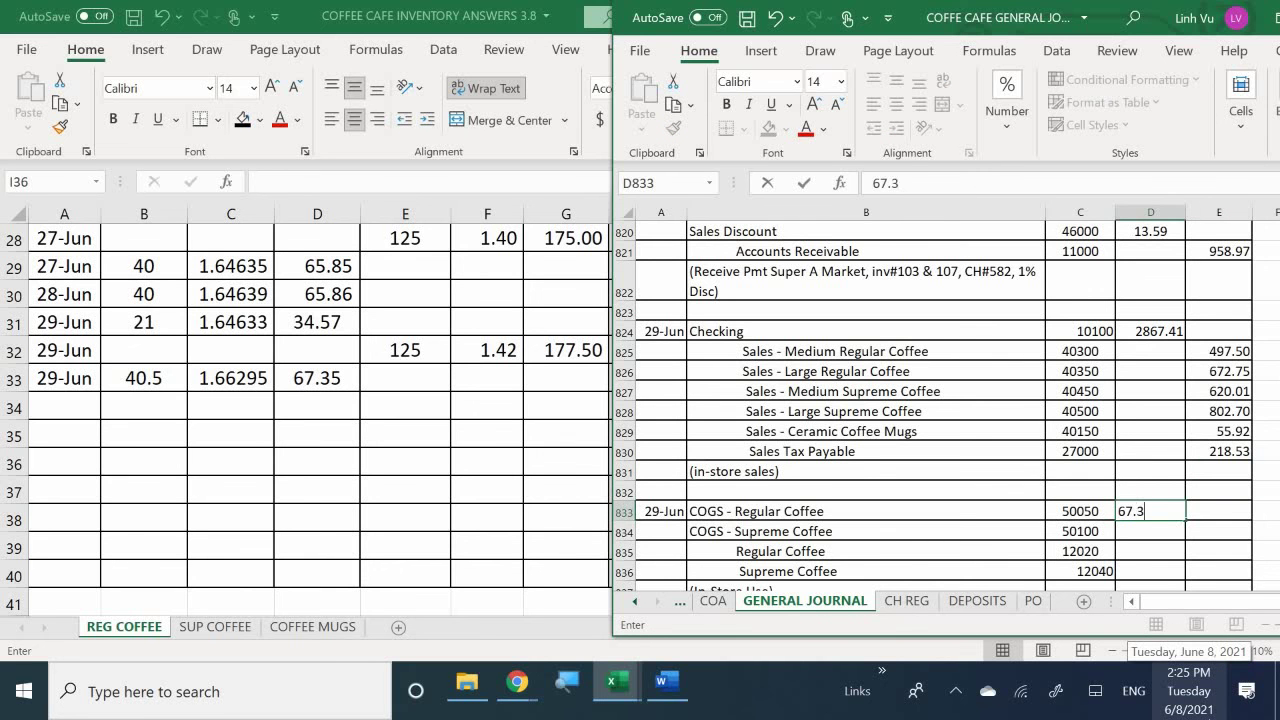
{"action": "type", "text": "5"}
{"action": "key", "text": "Return"}
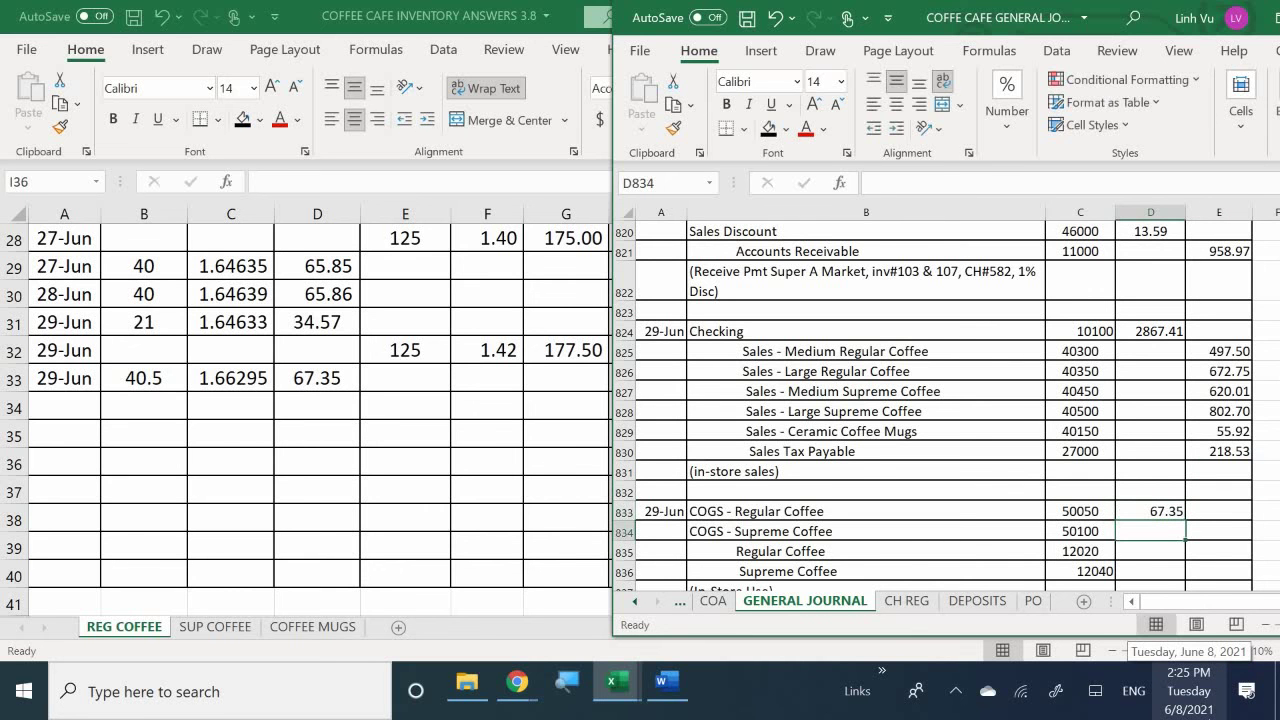
{"action": "type", "text": "78.44"}
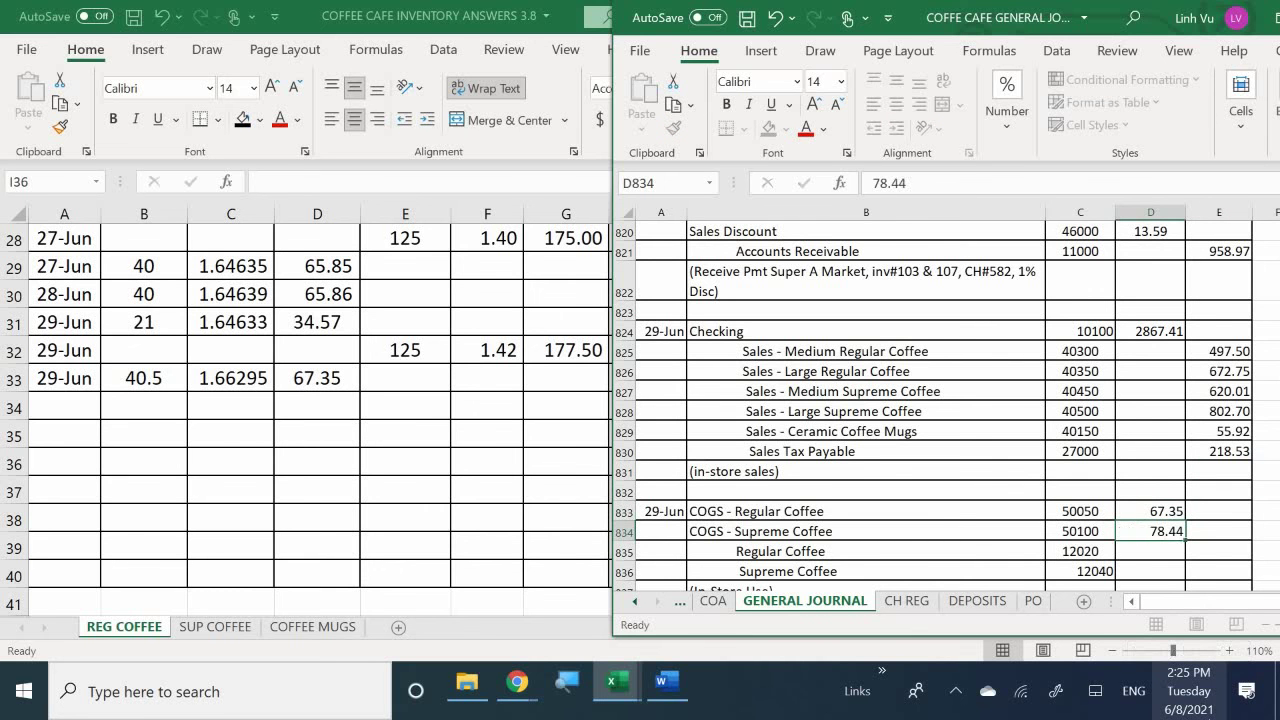
Credit Regular Coffee in E835 with =D833 and Supreme Coffee in E836 with =D834.
{"action": "key", "text": "Down"}
{"action": "key", "text": "Right"}
{"action": "type", "text": "="}
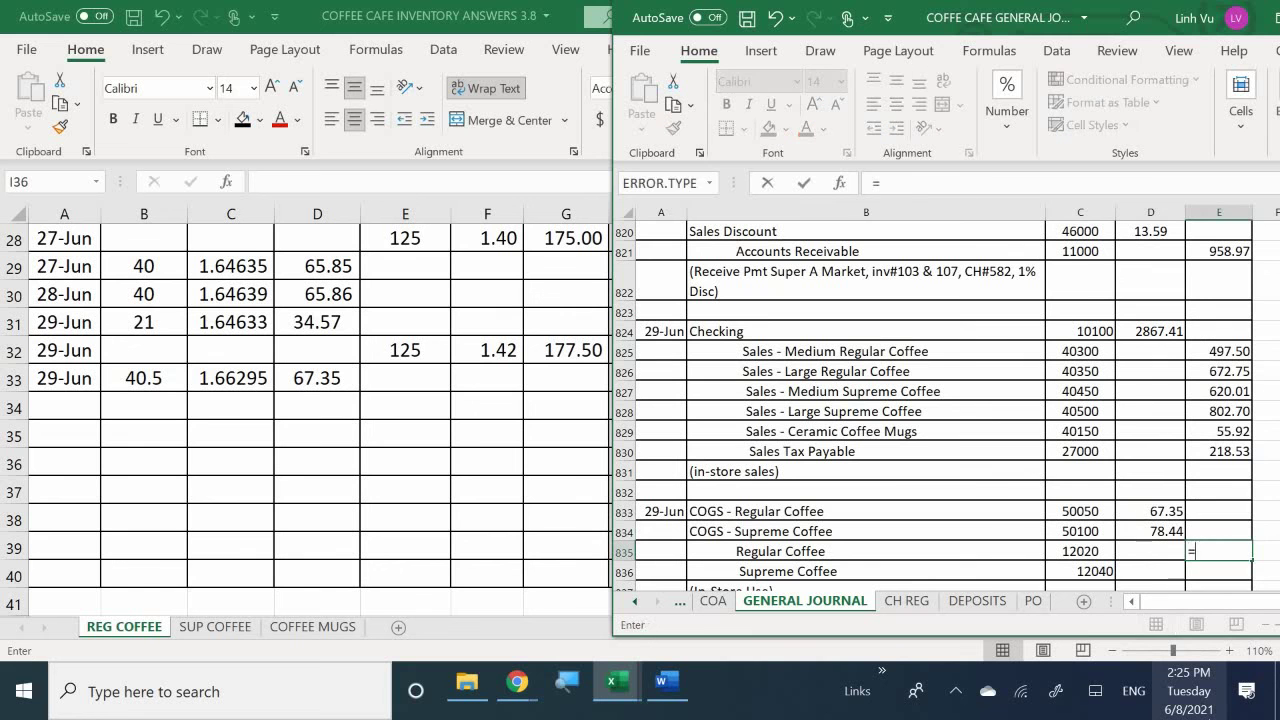
{"action": "key", "text": "Up"}
{"action": "key", "text": "Up"}
{"action": "key", "text": "Left"}
{"action": "key", "text": "Return"}
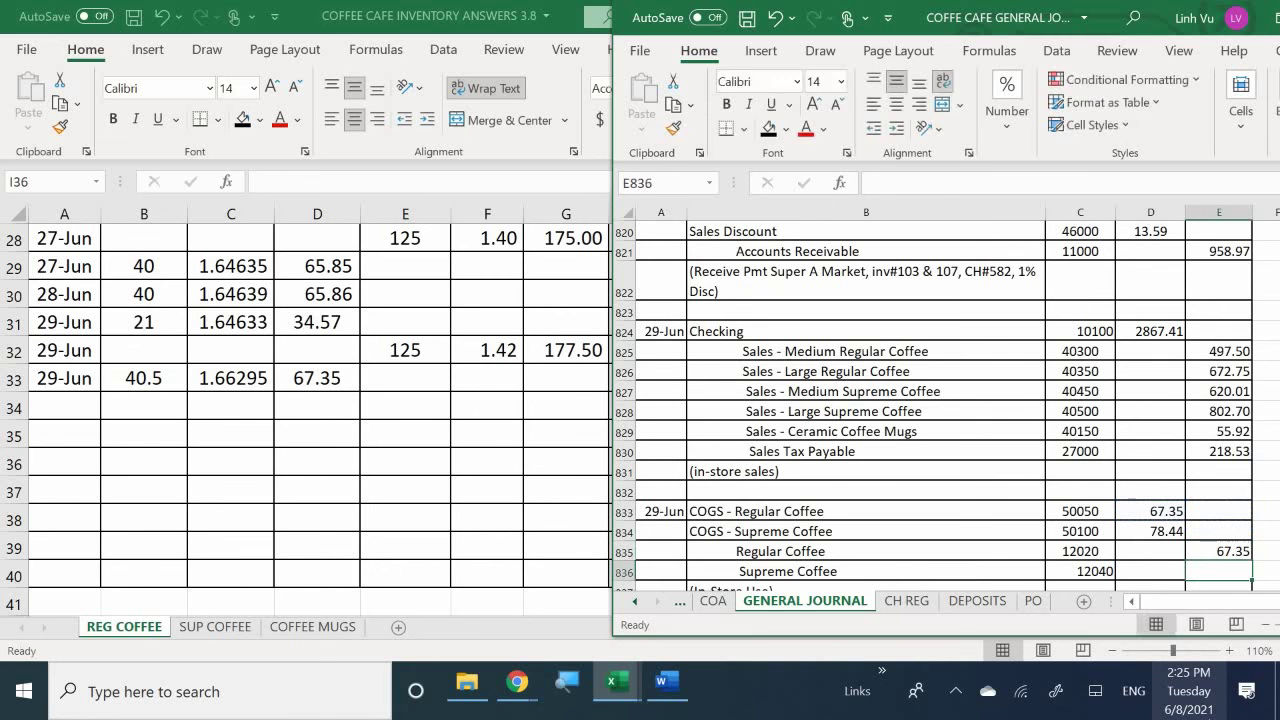
{"action": "type", "text": "="}
{"action": "key", "text": "Up"}
{"action": "key", "text": "Up"}
{"action": "key", "text": "Left"}
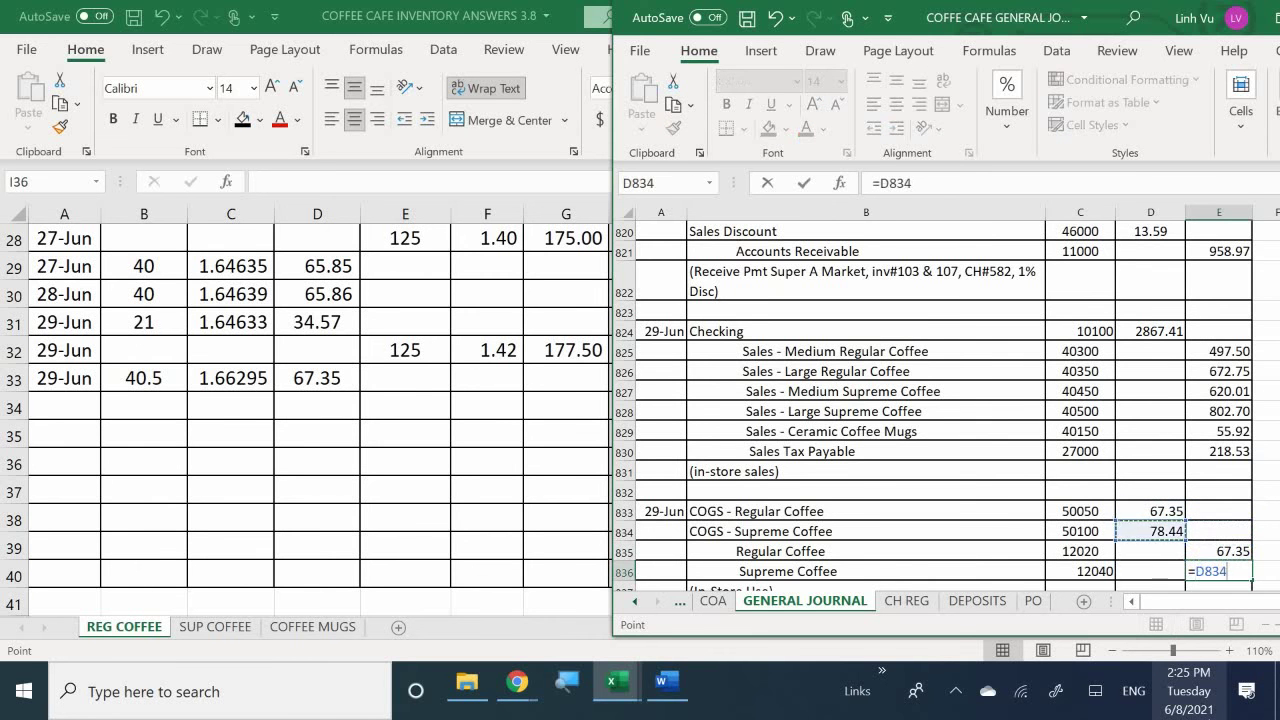
{"action": "key", "text": "Return"}
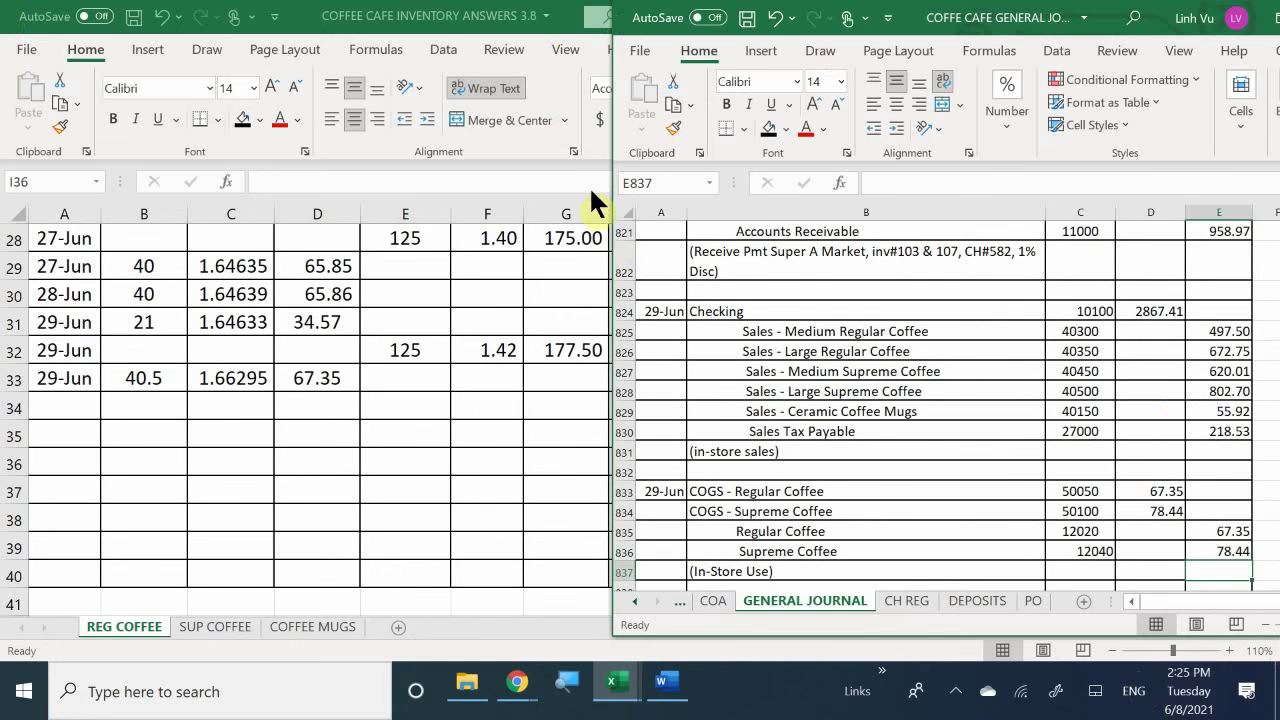
Switch to the general ledger workbook and open its COGS sheet.
{"action": "scroll", "coordinate": [891, 500], "scroll_direction": "down", "scroll_amount": 2}
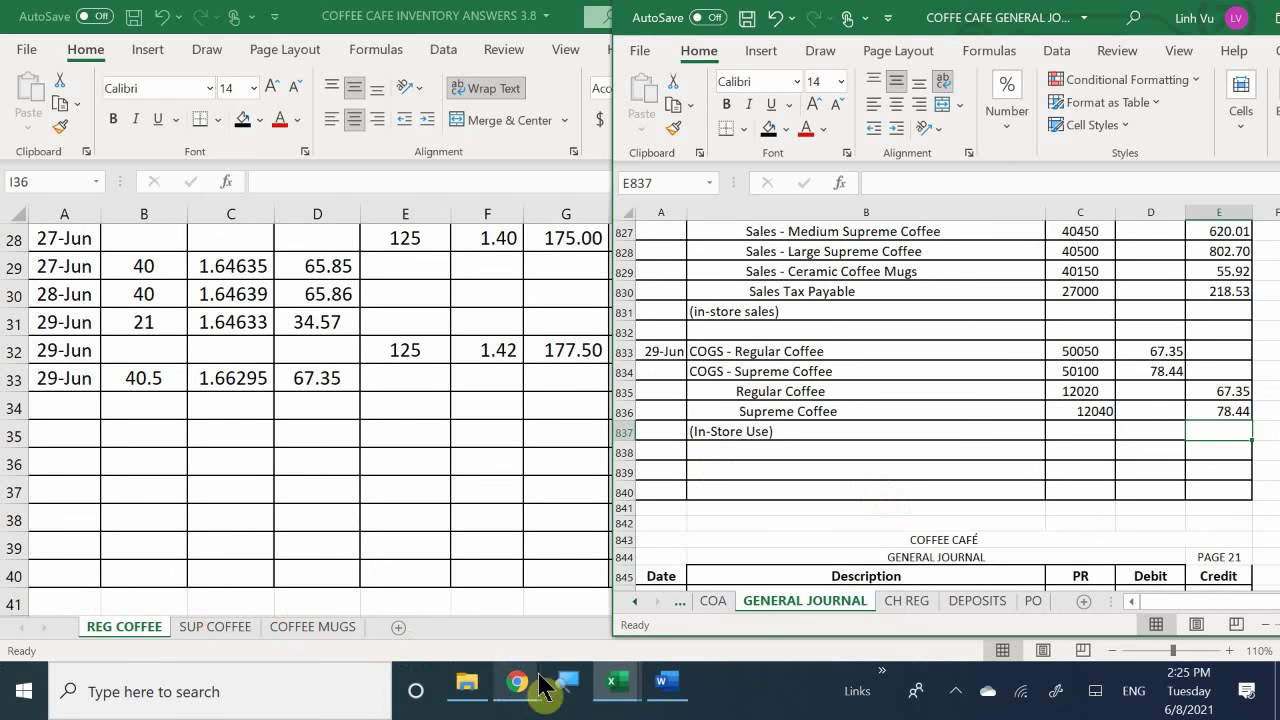
{"action": "mouse_move", "coordinate": [620, 698]}
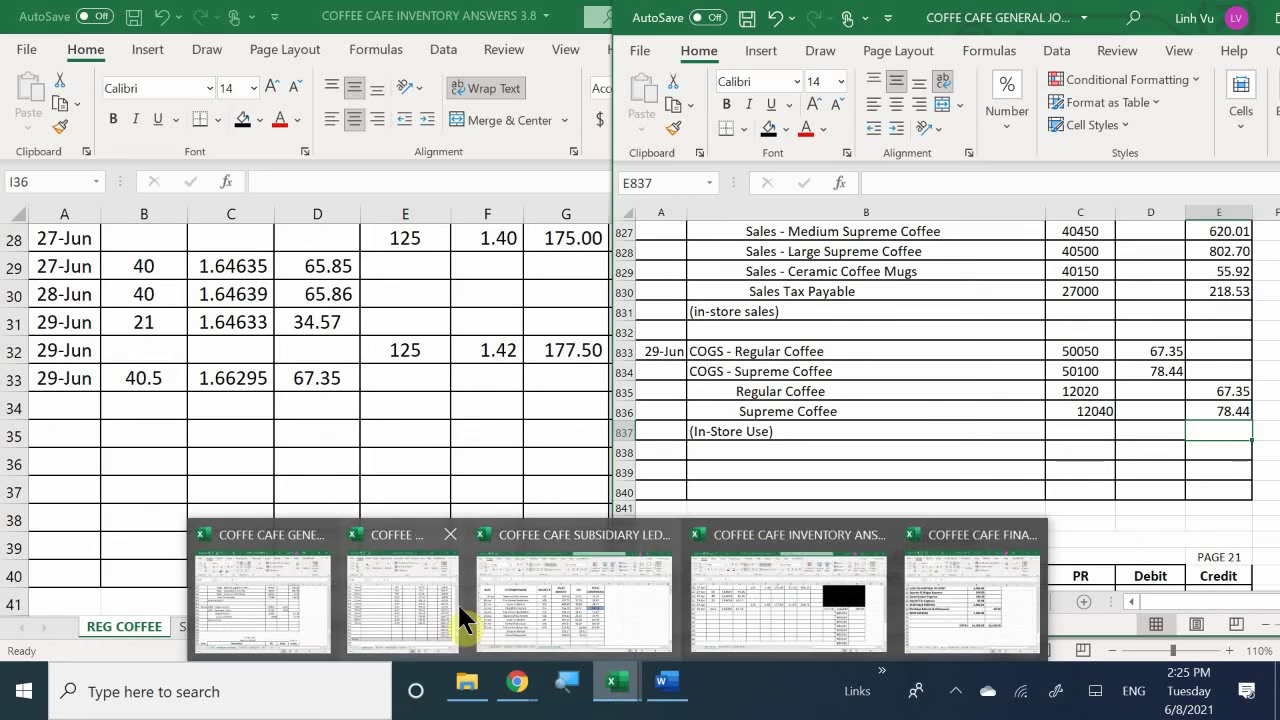
{"action": "left_click", "coordinate": [418, 590]}
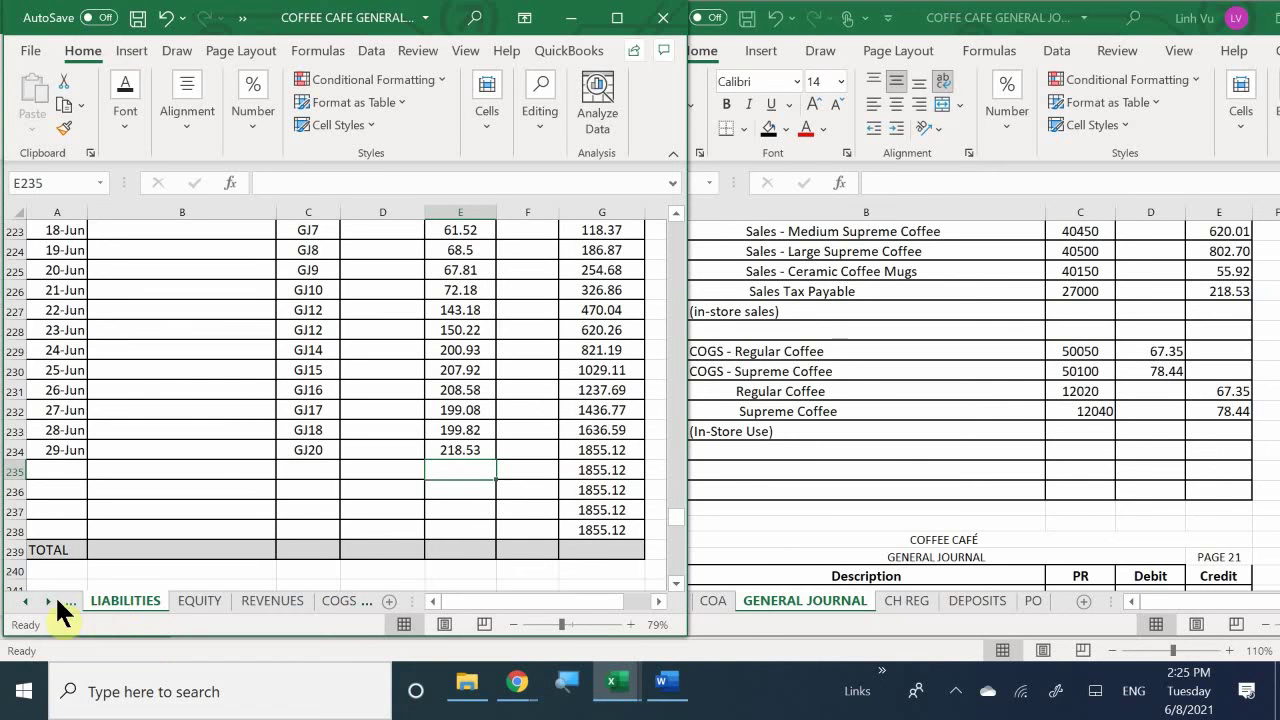
{"action": "left_click", "coordinate": [24, 601]}
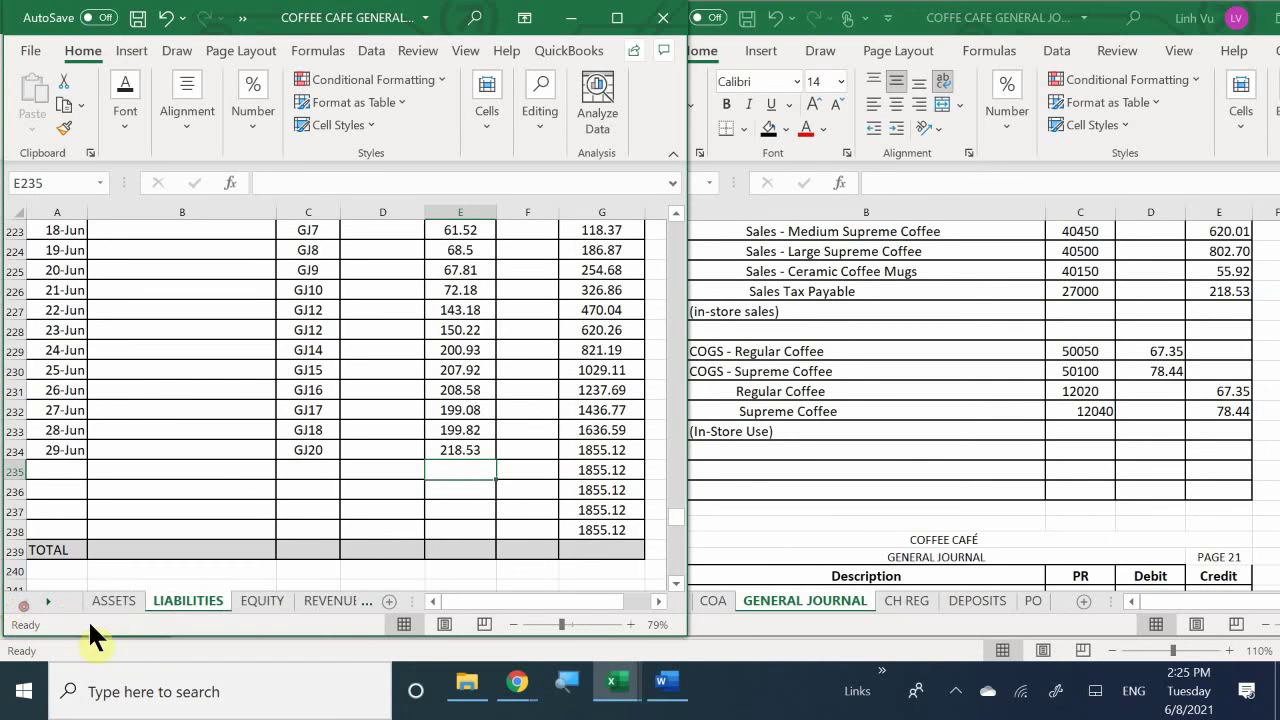
{"action": "left_click", "coordinate": [336, 601]}
{"action": "left_click", "coordinate": [330, 603]}
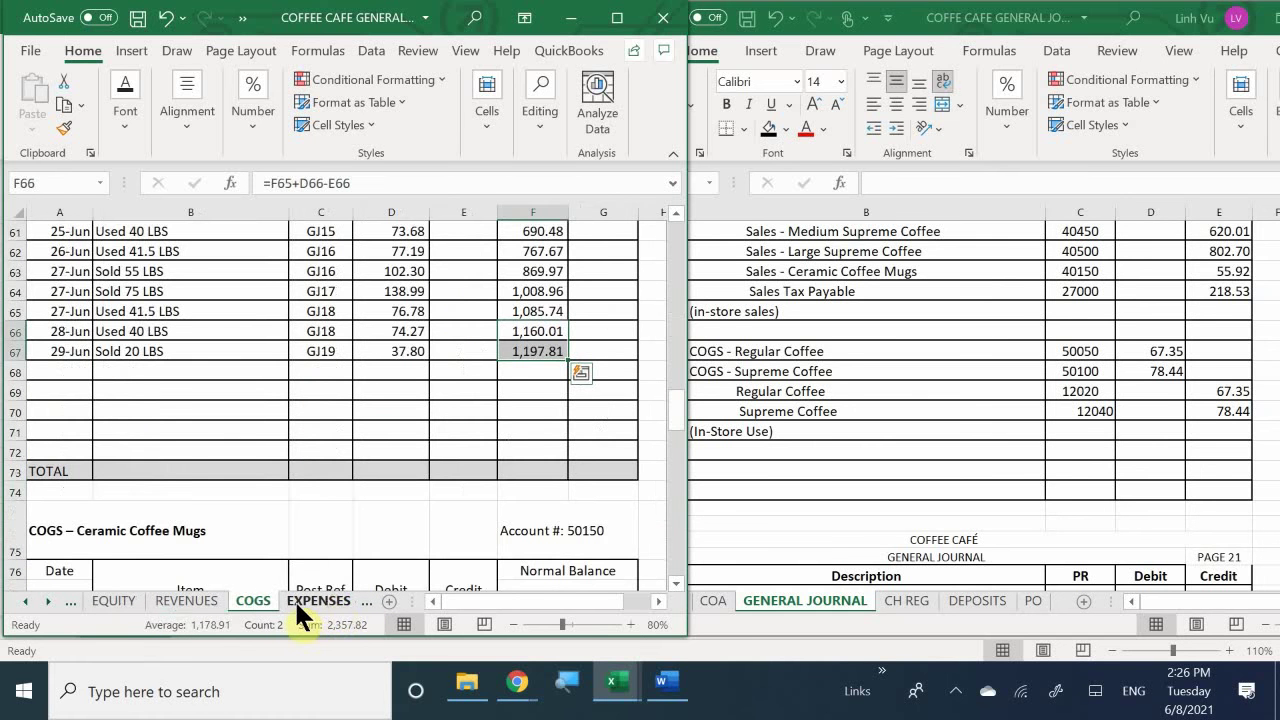
Add a 6/29 row to the COGS – Regular Coffee account with item "Used 40.5 LBS" and post reference GJ20.
{"action": "scroll", "coordinate": [163, 440], "scroll_direction": "up", "scroll_amount": 20}
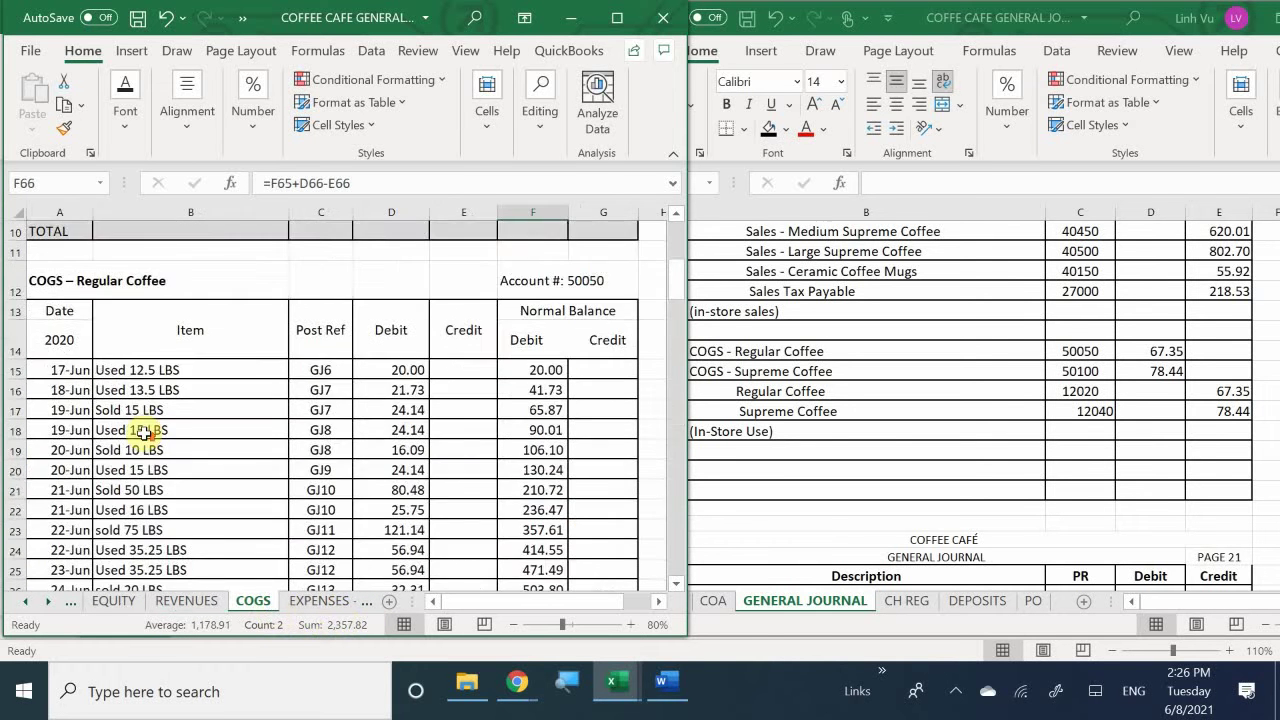
{"action": "scroll", "coordinate": [150, 438], "scroll_direction": "down", "scroll_amount": 3}
{"action": "scroll", "coordinate": [135, 437], "scroll_direction": "down", "scroll_amount": 6}
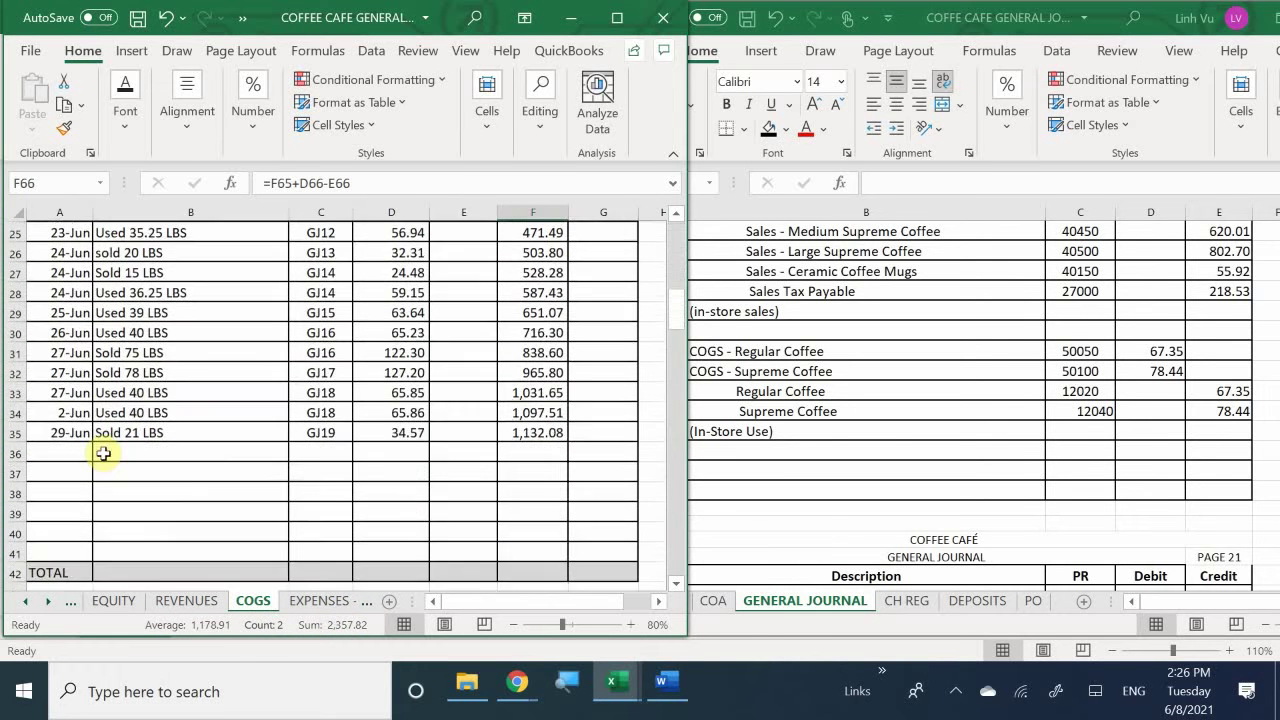
{"action": "scroll", "coordinate": [81, 457], "scroll_direction": "up", "scroll_amount": 1}
{"action": "left_click", "coordinate": [81, 457]}
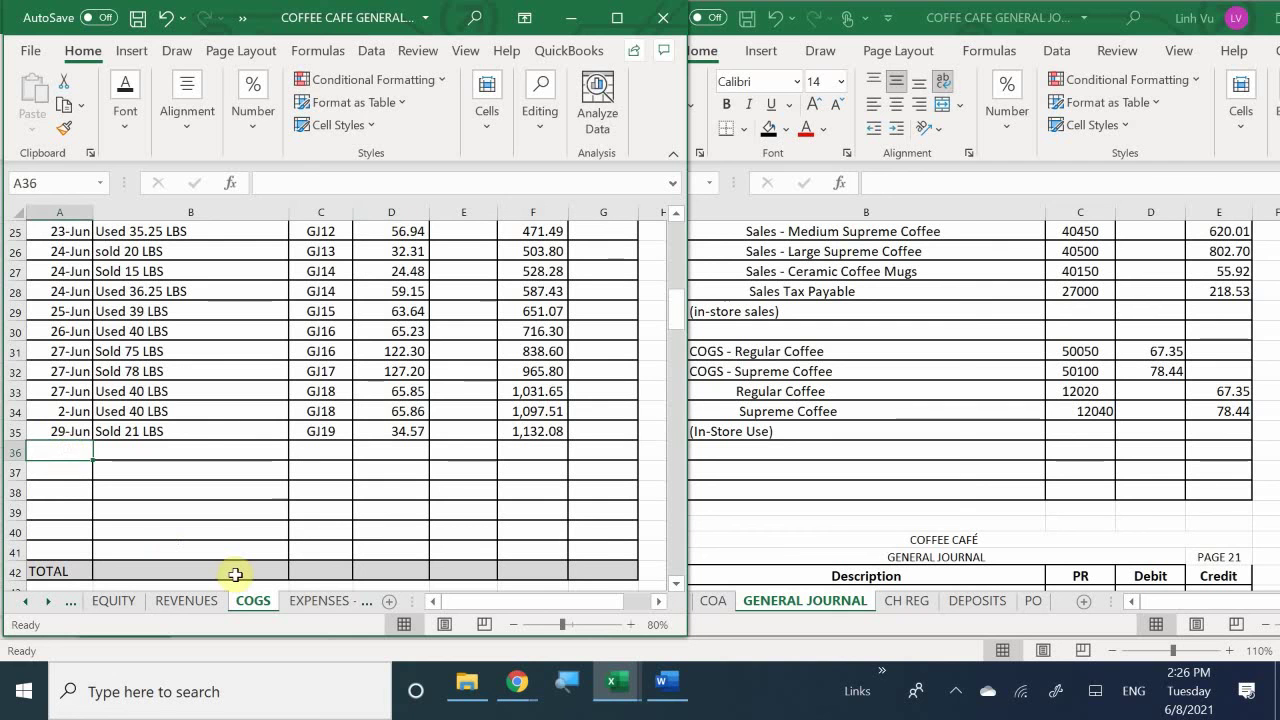
{"action": "type", "text": "6/29"}
{"action": "key", "text": "Return"}
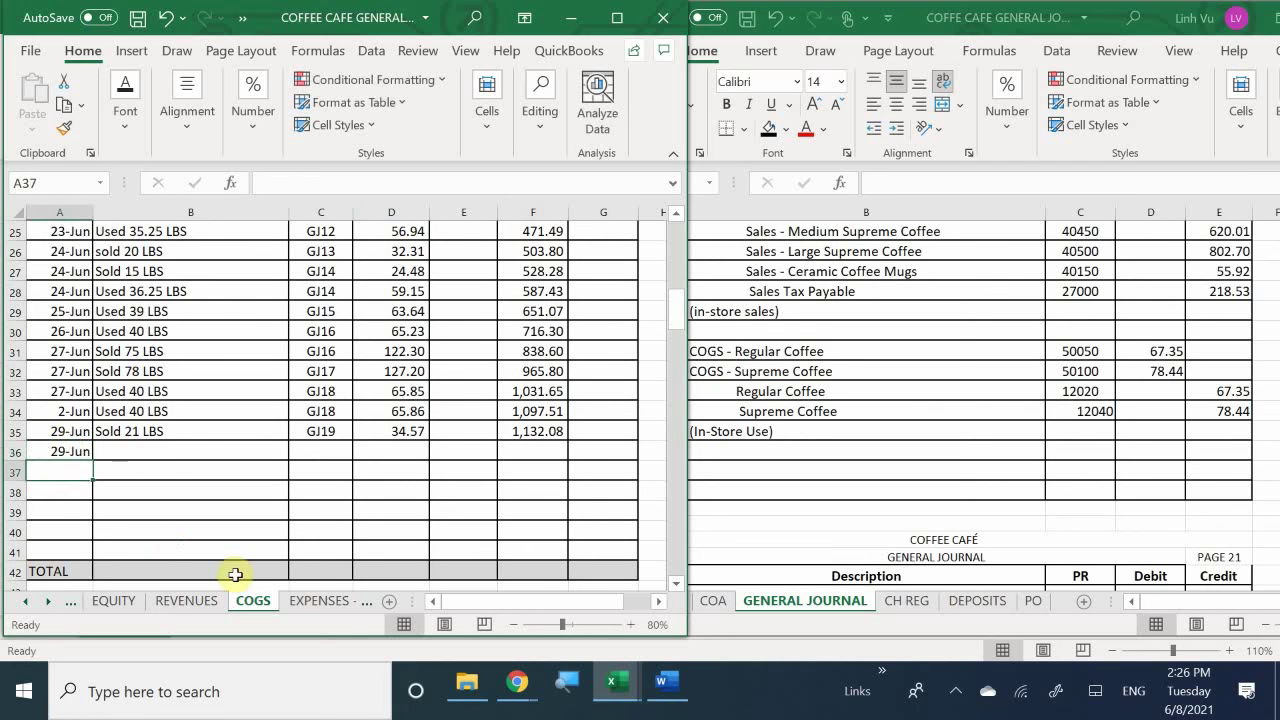
{"action": "key", "text": "Up"}
{"action": "key", "text": "Right"}
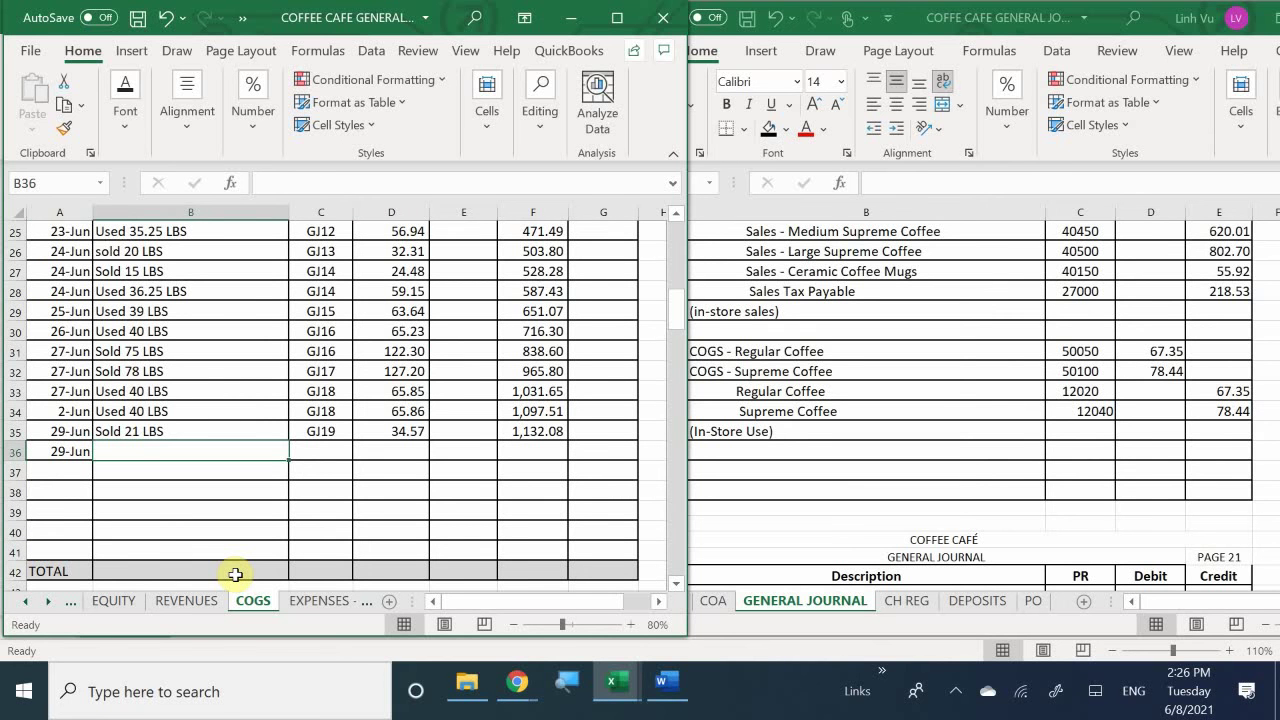
{"action": "type", "text": "Use"}
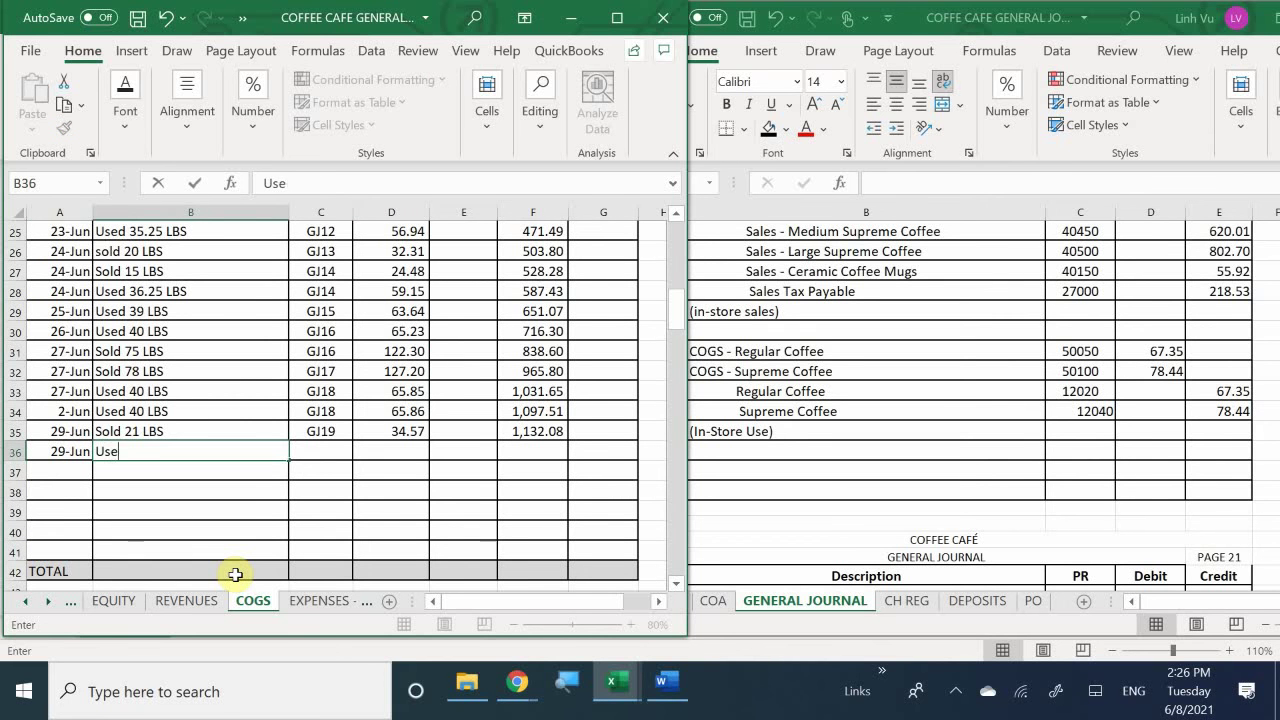
{"action": "type", "text": "d 40.5 LBS"}
{"action": "key", "text": "Tab"}
{"action": "type", "text": "GJ20"}
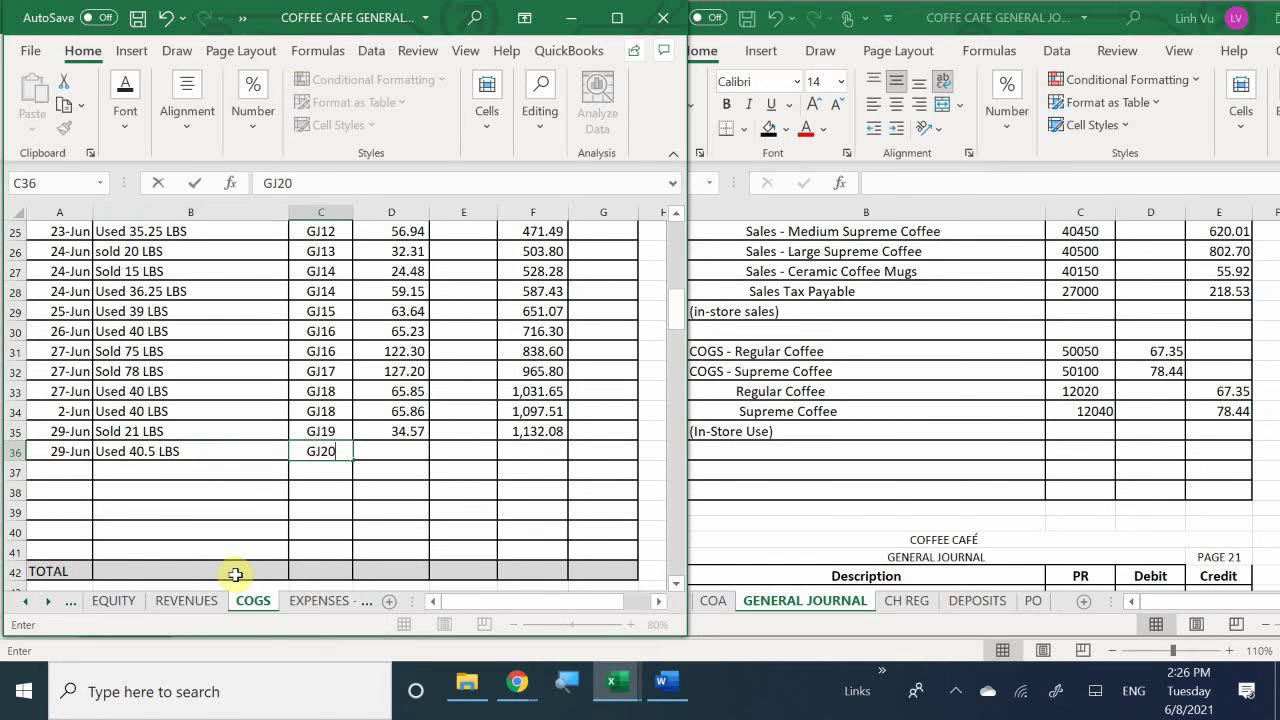
{"action": "key", "text": "Tab"}
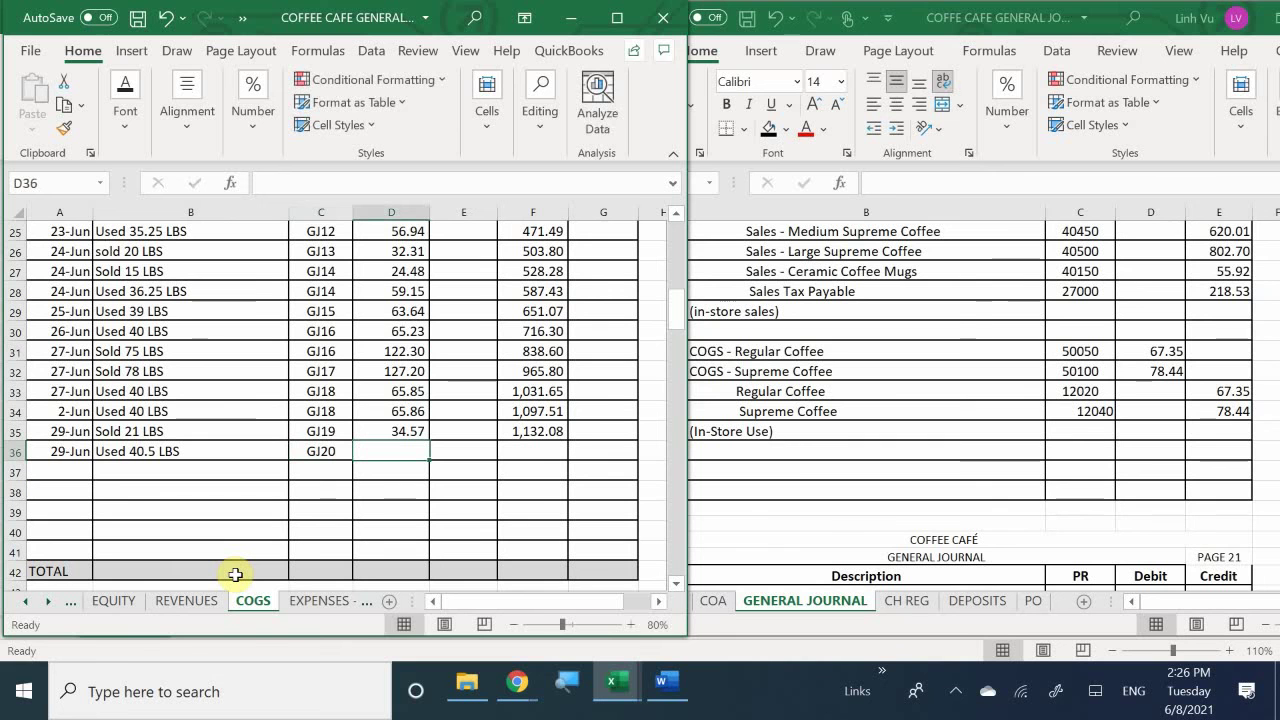
Enter a 67.35 debit in D36 and extend the running balance formula from F35 to F36.
{"action": "type", "text": "67."}
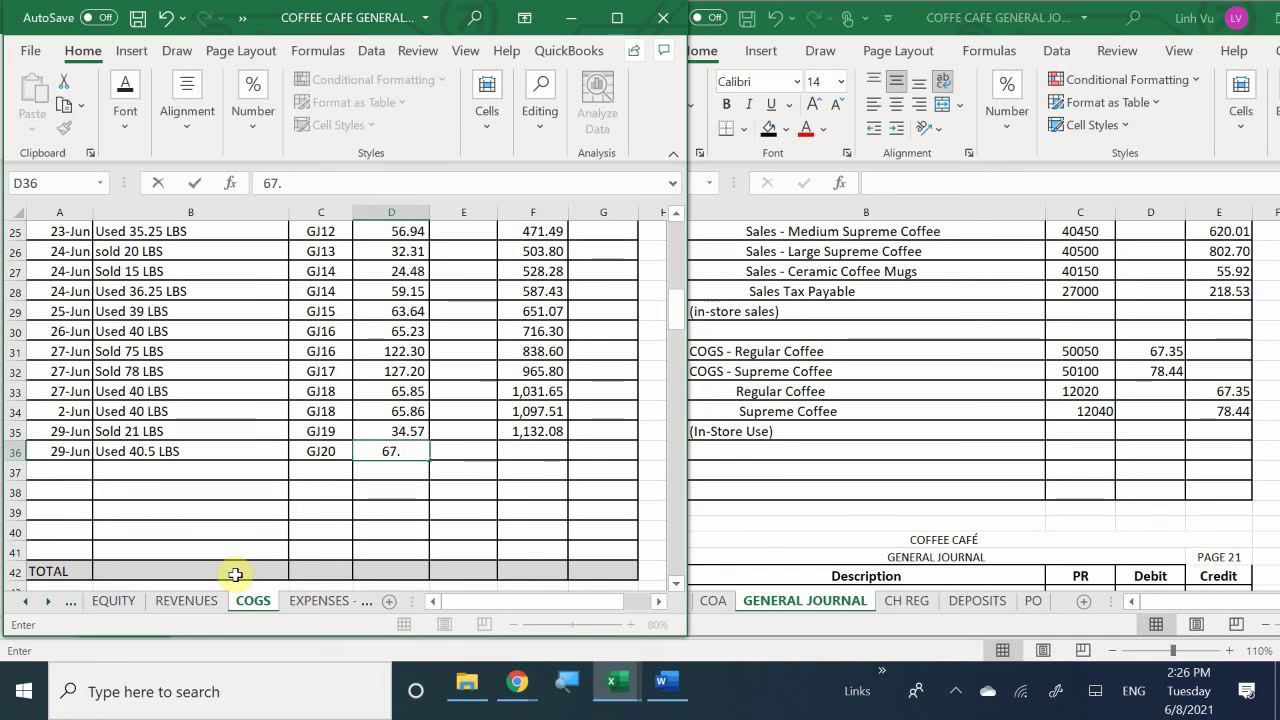
{"action": "type", "text": "35"}
{"action": "key", "text": "Return"}
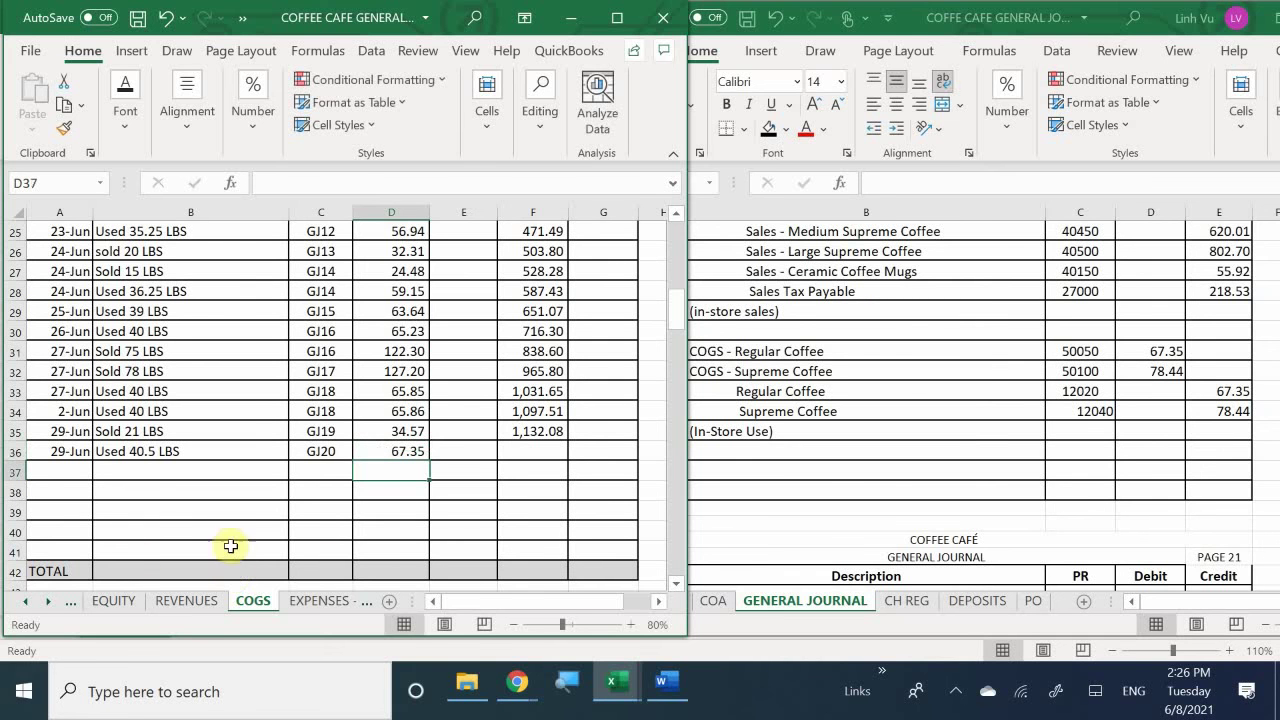
{"action": "left_click", "coordinate": [556, 427]}
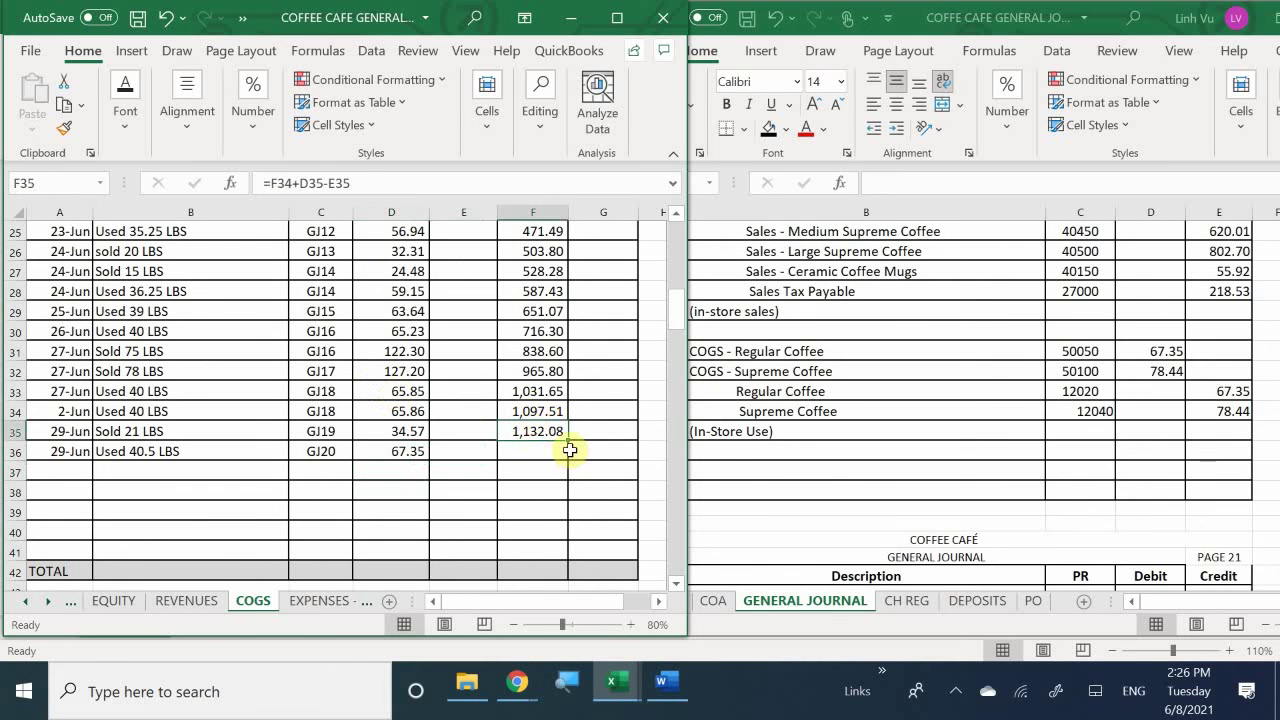
{"action": "double_click", "coordinate": [567, 441]}
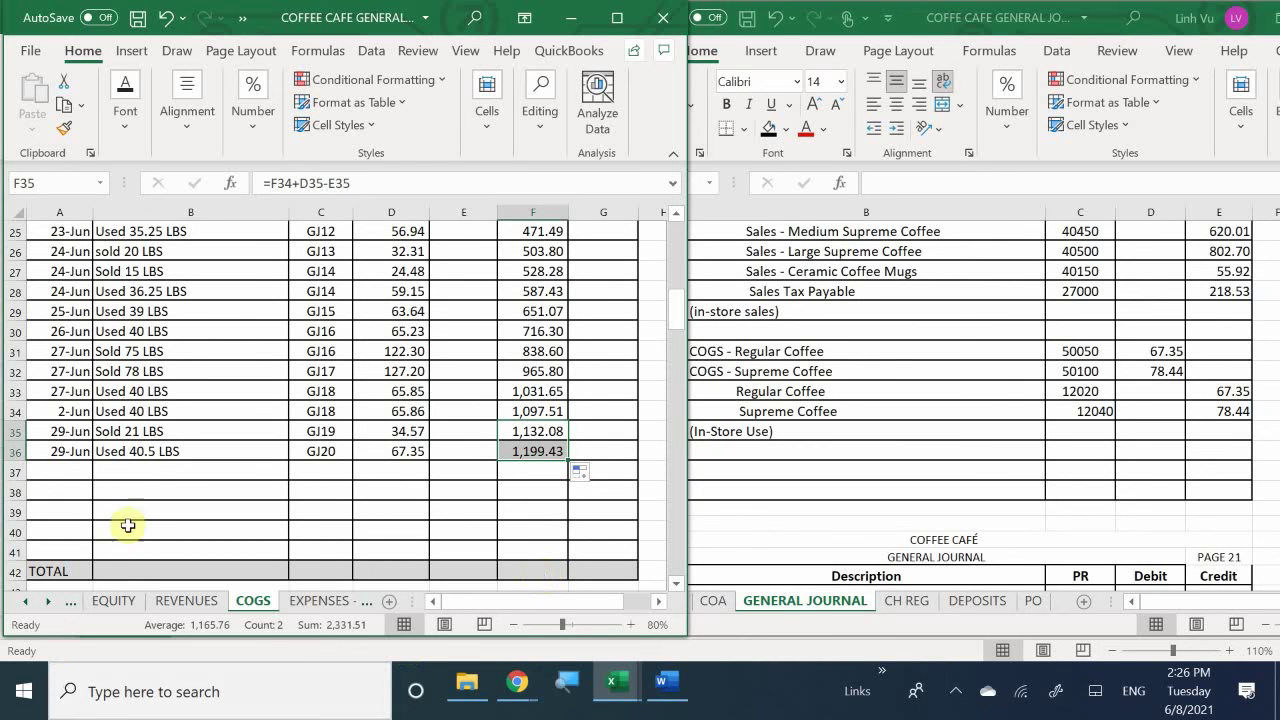
Enter the date 6/29 in A68, the next empty row of the COGS – Supreme Coffee account.
{"action": "scroll", "coordinate": [178, 445], "scroll_direction": "down", "scroll_amount": 1}
{"action": "scroll", "coordinate": [179, 452], "scroll_direction": "down", "scroll_amount": 6}
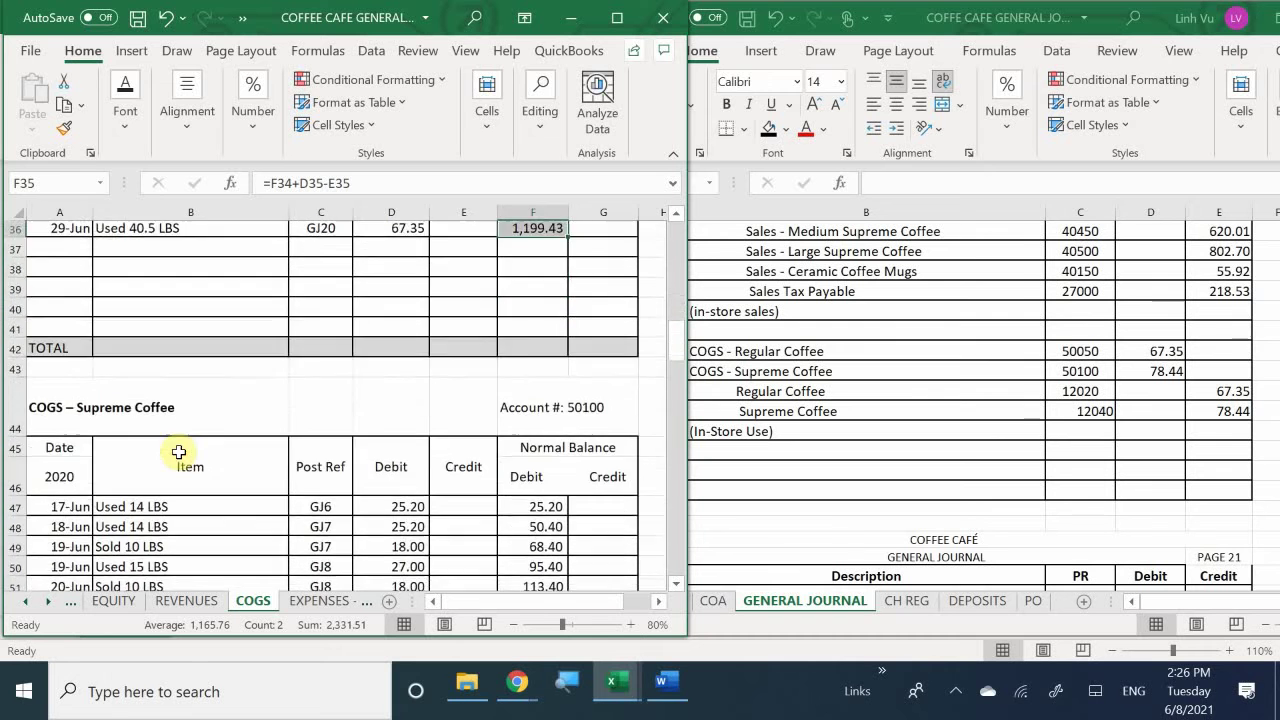
{"action": "scroll", "coordinate": [179, 452], "scroll_direction": "down", "scroll_amount": 2}
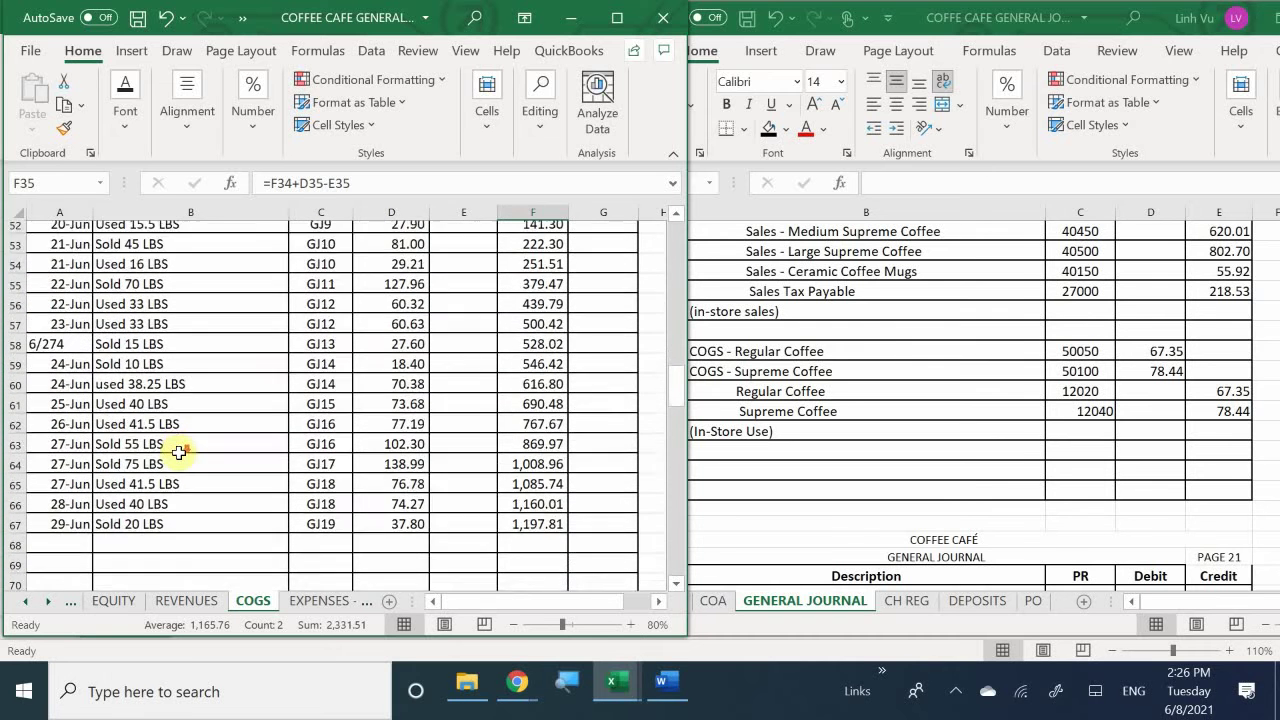
{"action": "left_click", "coordinate": [82, 493]}
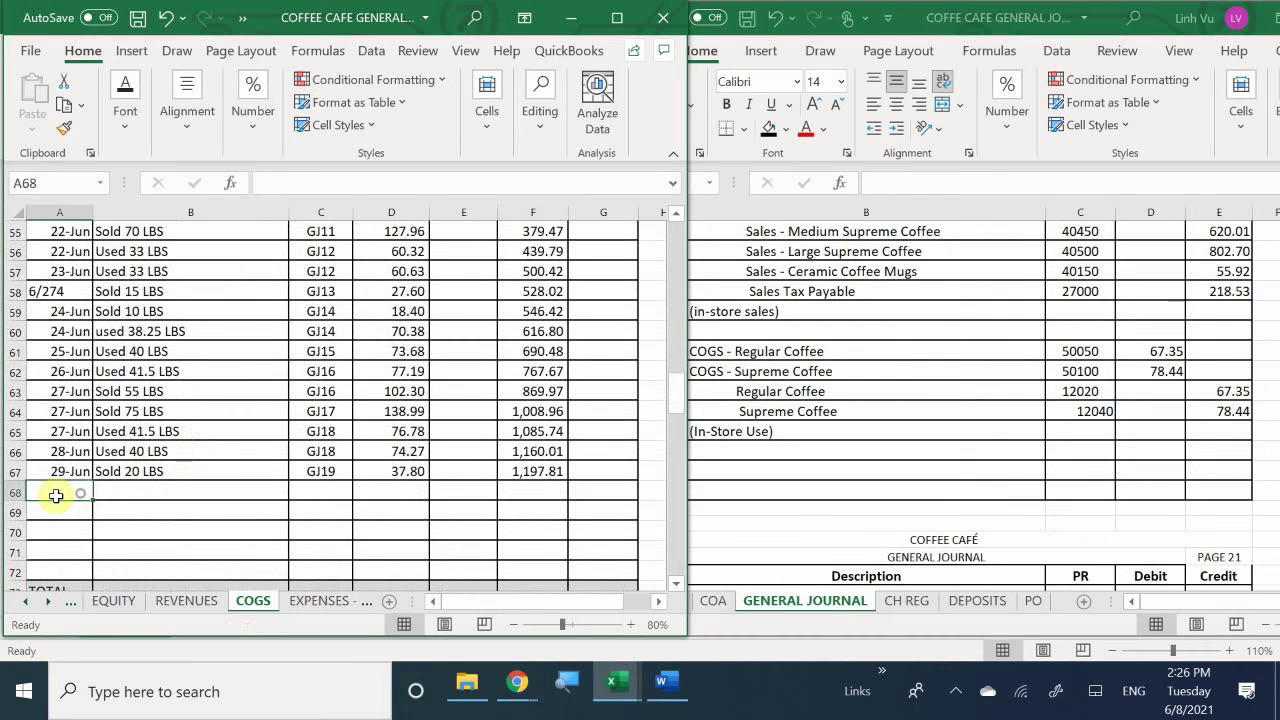
{"action": "type", "text": "6/29"}
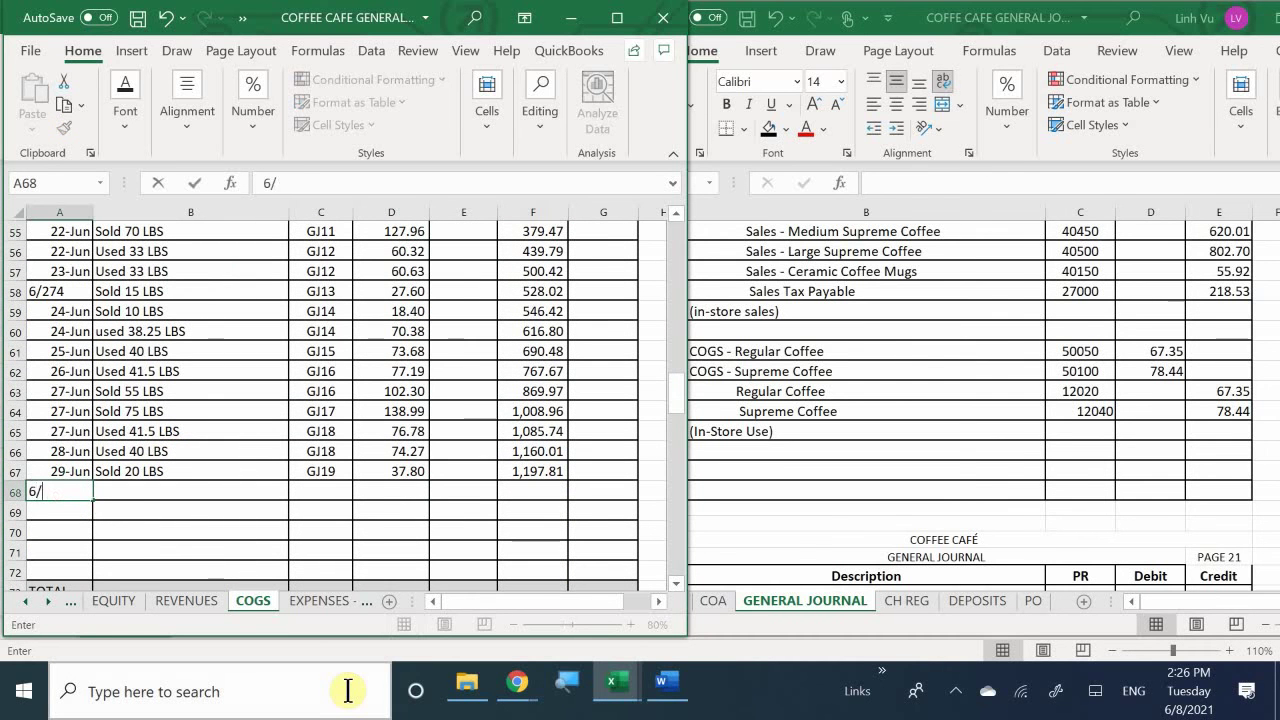
{"action": "key", "text": "Return"}
{"action": "key", "text": "Right"}
{"action": "key", "text": "Up"}
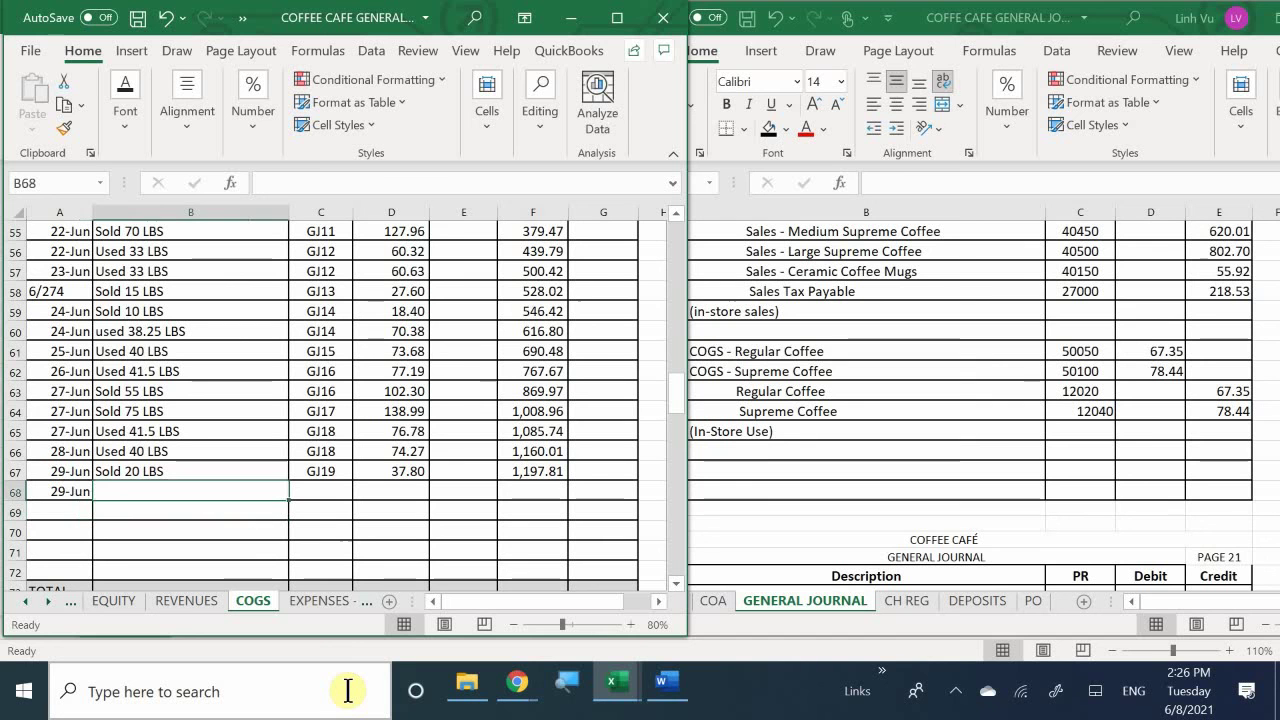
Fill in the item "Used 41.5 LBS" and post reference GJ20 for the new COGS – Supreme Coffee row.
{"action": "type", "text": "U"}
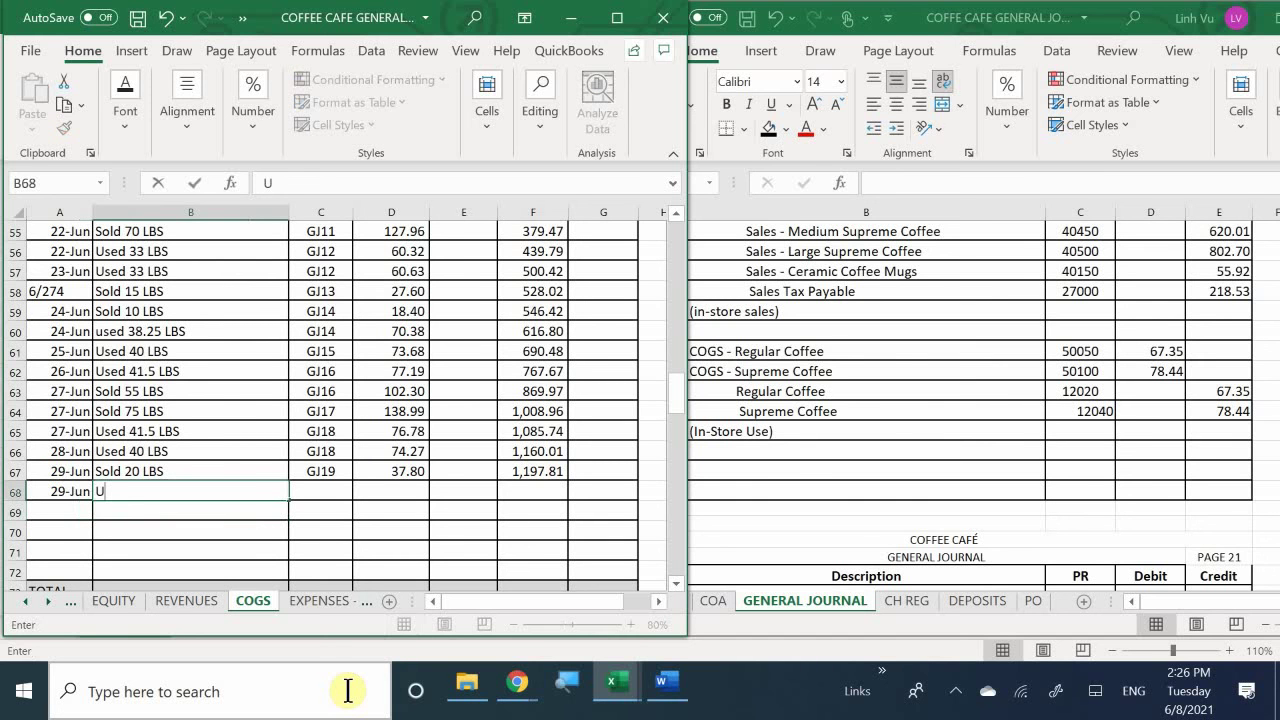
{"action": "type", "text": "sed 40.1"}
{"action": "key", "text": "BackSpace"}
{"action": "key", "text": "BackSpace"}
{"action": "key", "text": "BackSpace"}
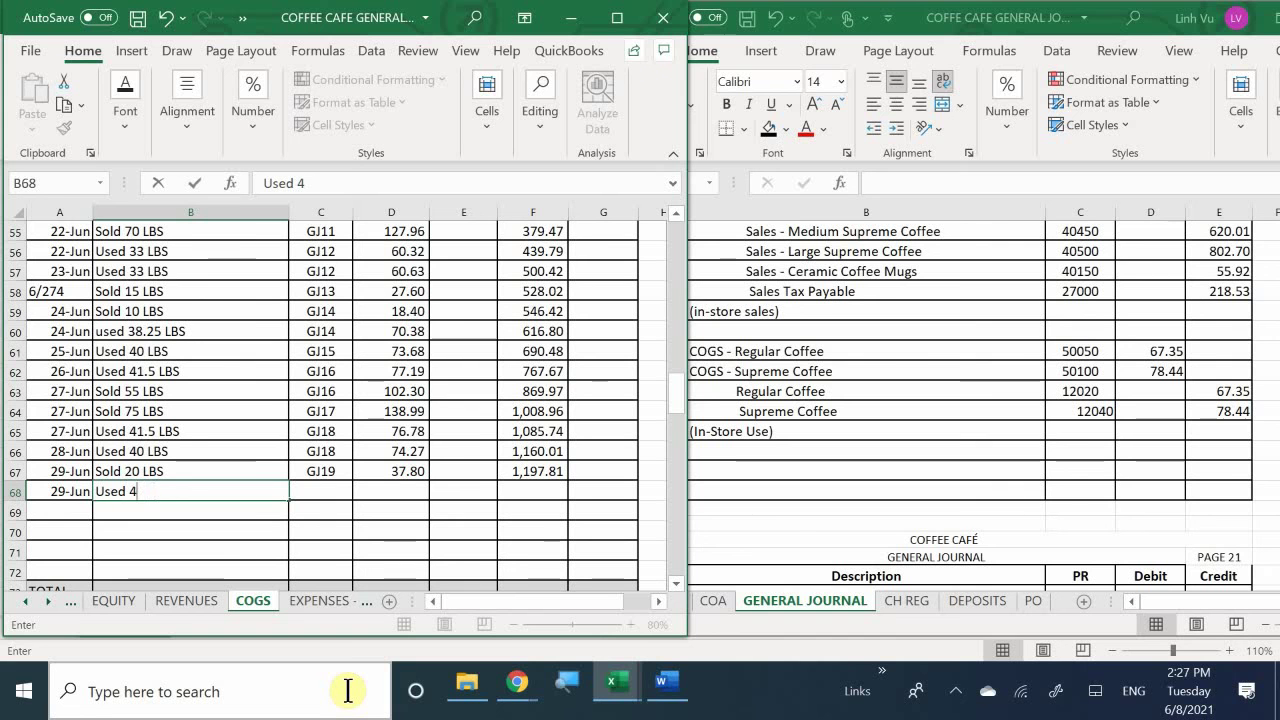
{"action": "type", "text": "1."}
{"action": "key", "text": "Tab"}
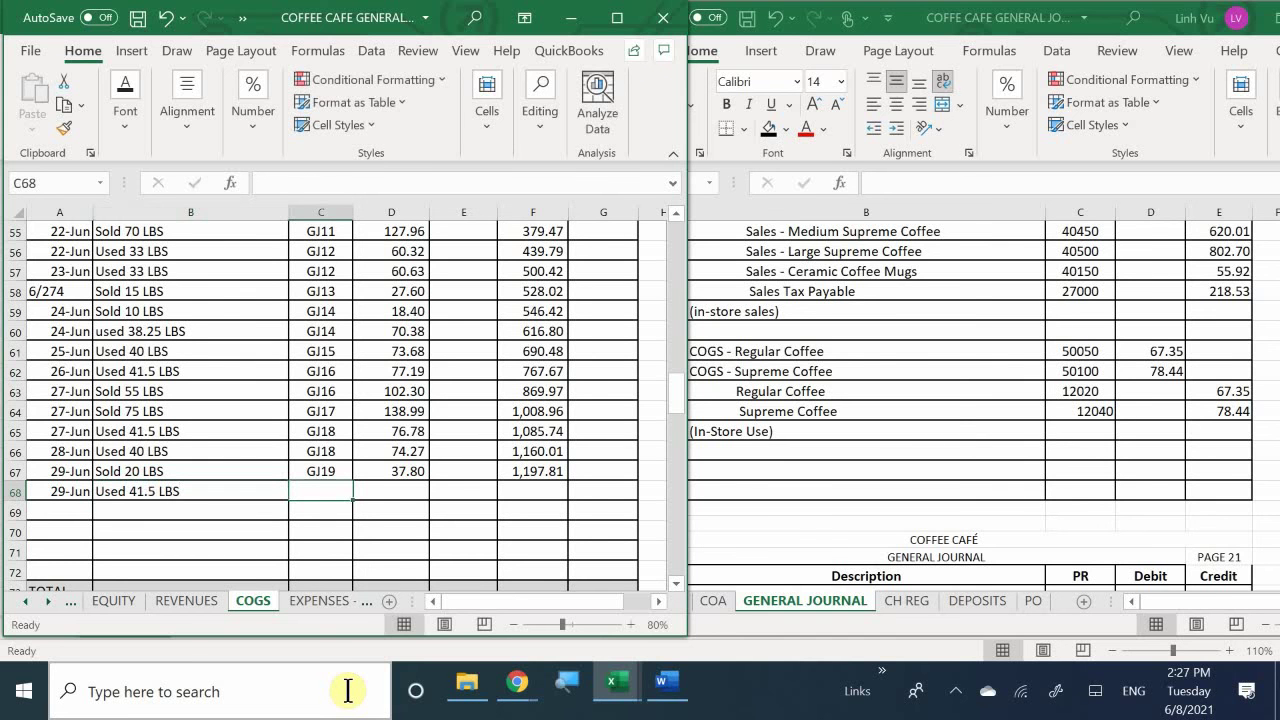
{"action": "type", "text": "GJ"}
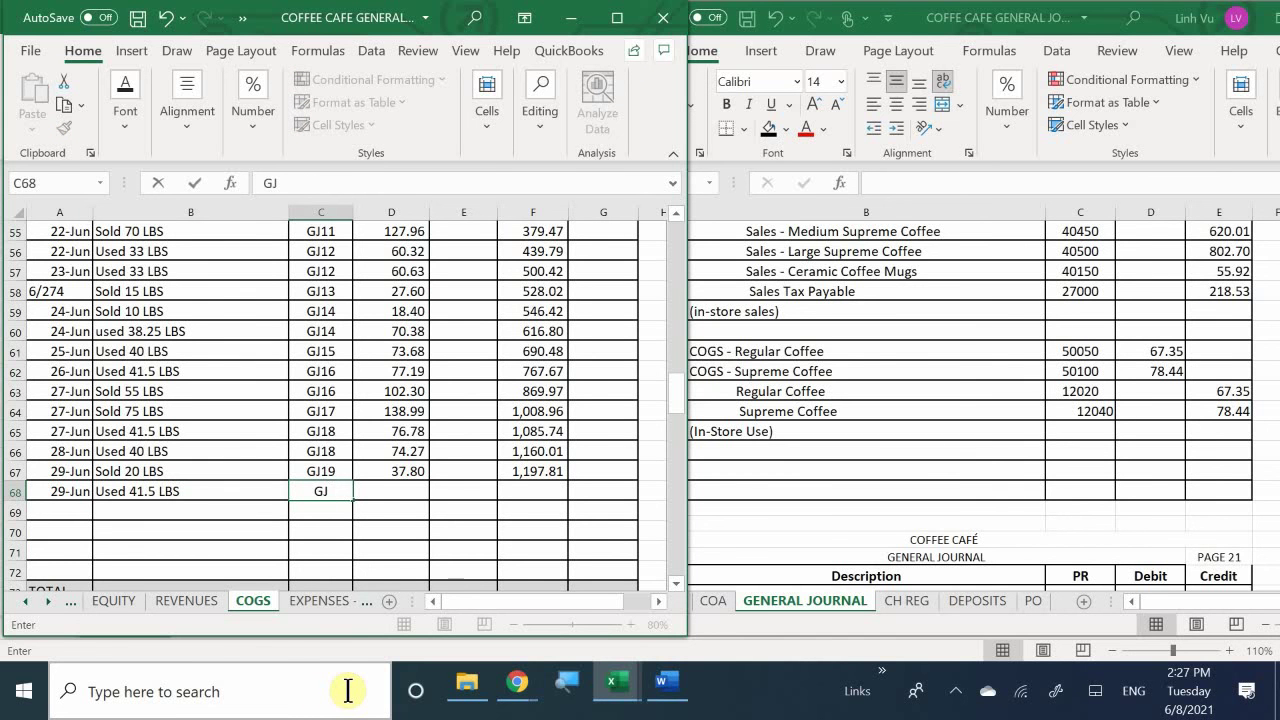
{"action": "type", "text": "20"}
{"action": "key", "text": "Tab"}
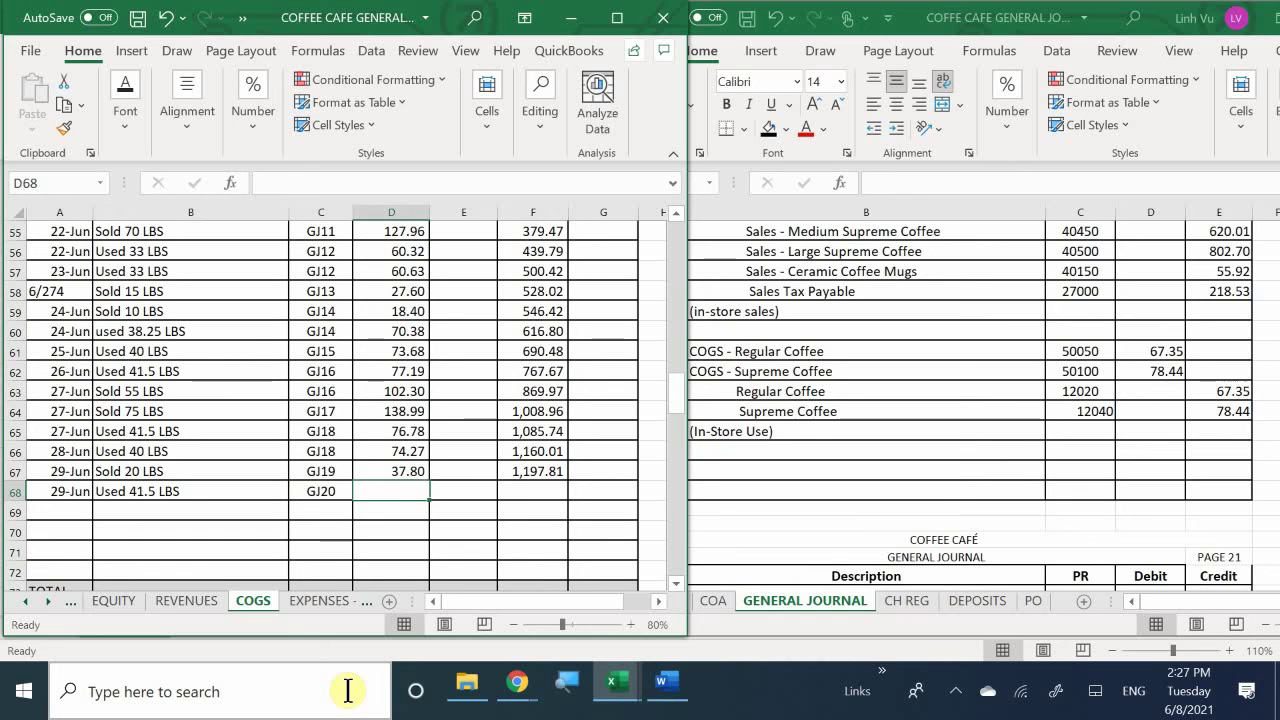
Enter a 78.44 debit in D68 and extend the running balance formula from F67 to F68.
{"action": "type", "text": "78."}
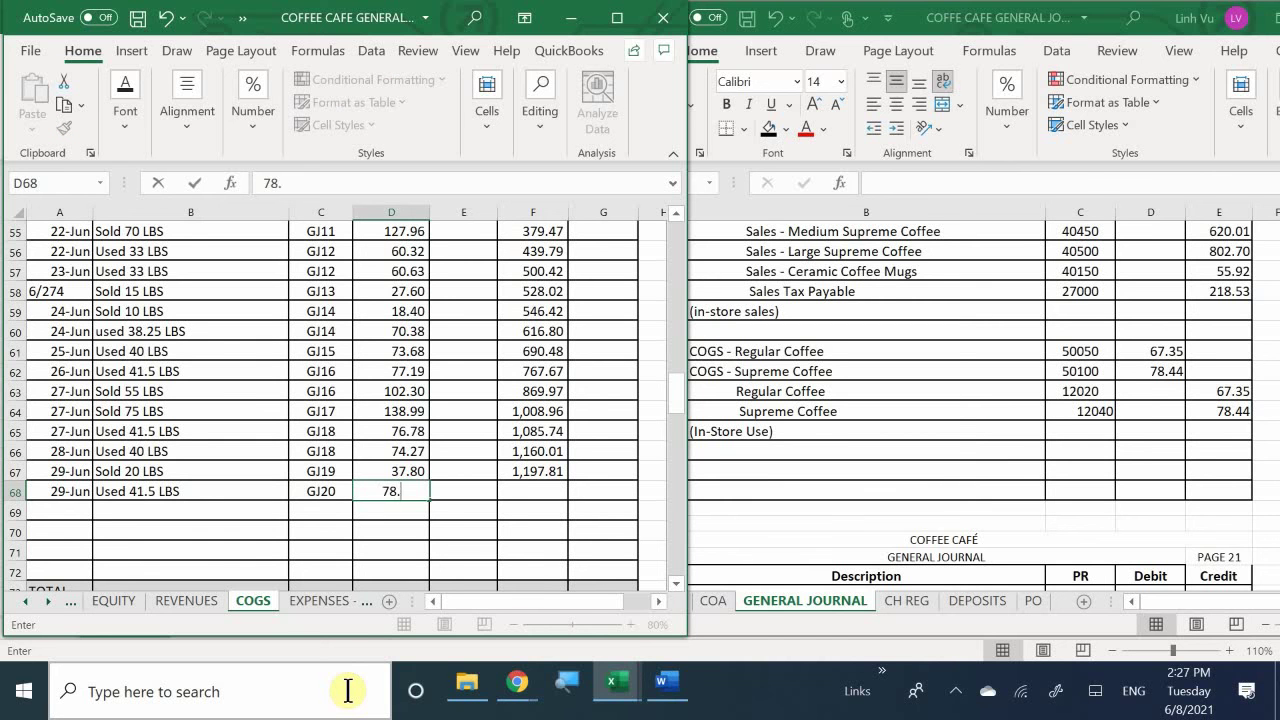
{"action": "type", "text": "44"}
{"action": "key", "text": "Return"}
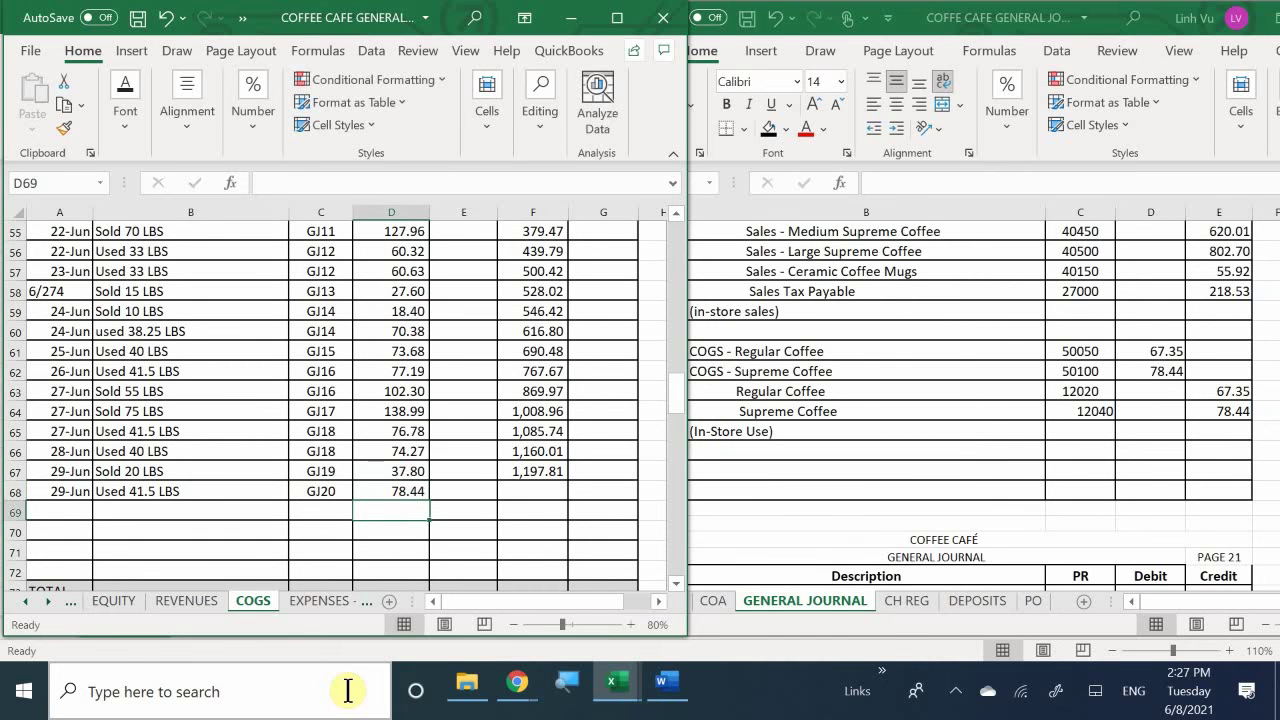
{"action": "left_click", "coordinate": [553, 479]}
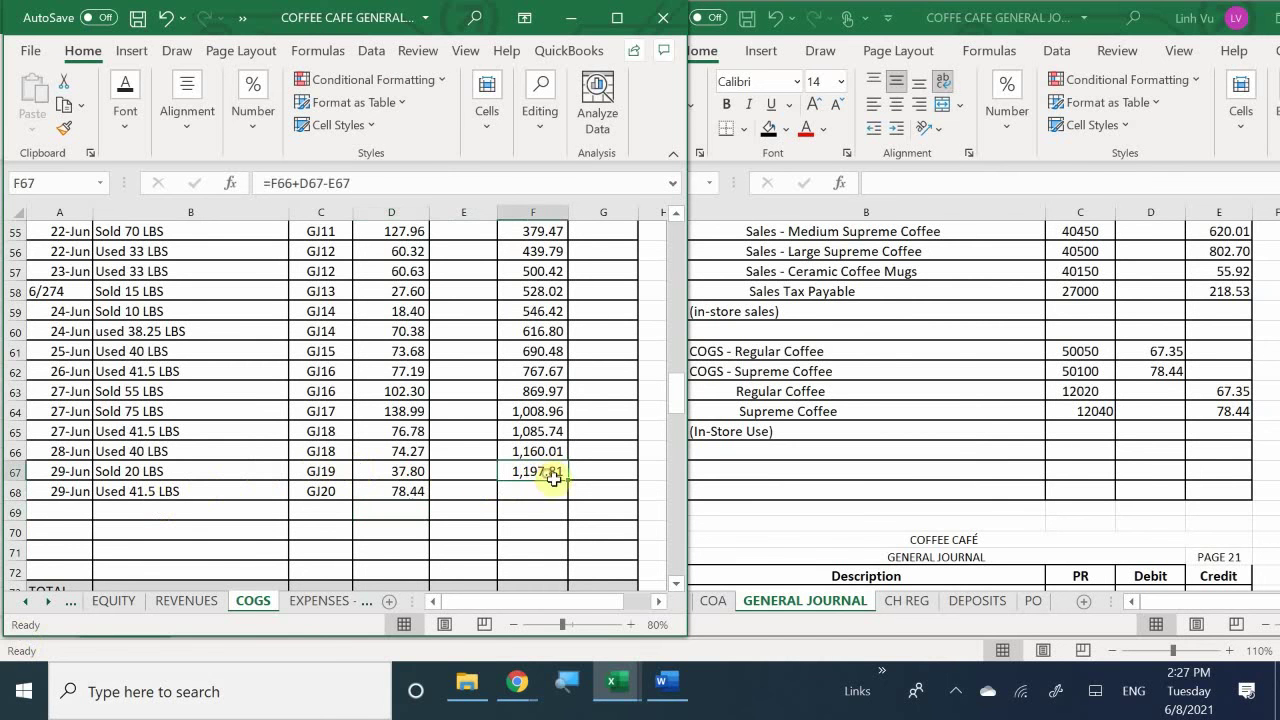
{"action": "left_click_drag", "start_coordinate": [567, 480], "coordinate": [568, 496]}
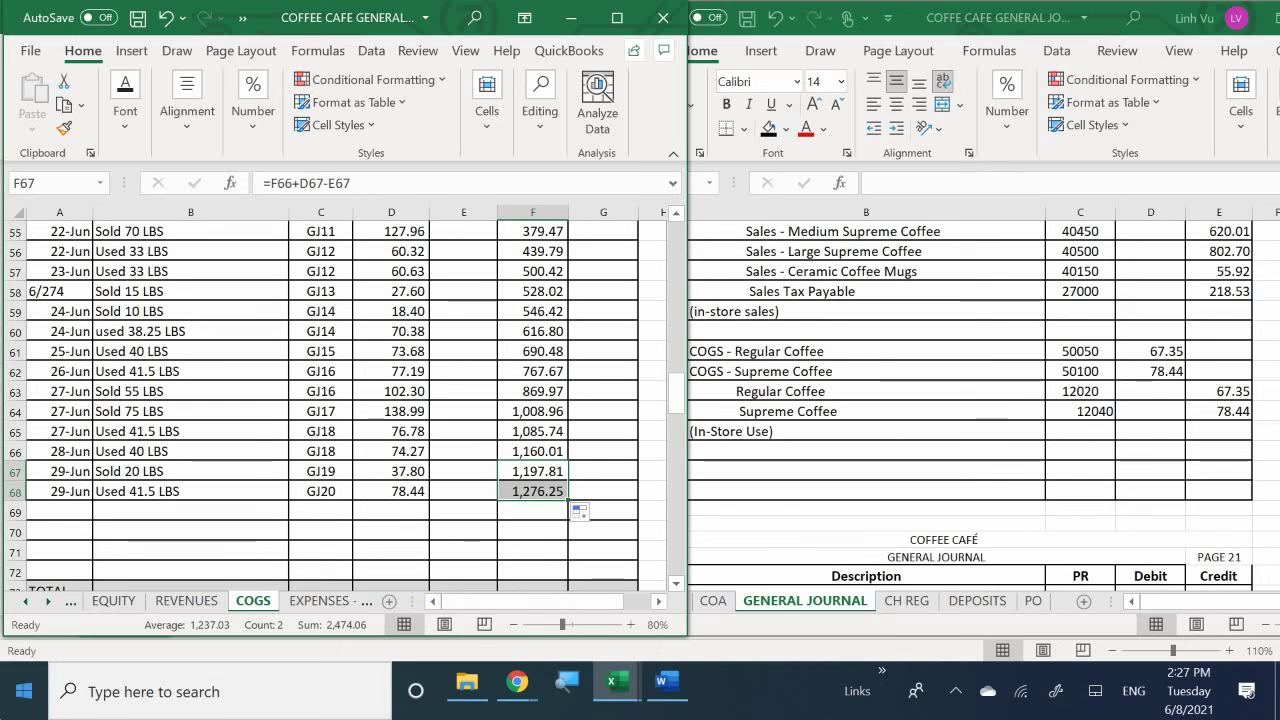
Open the ASSETS sheet of the general ledger workbook.
{"action": "left_click", "coordinate": [25, 601]}
{"action": "left_click", "coordinate": [22, 602]}
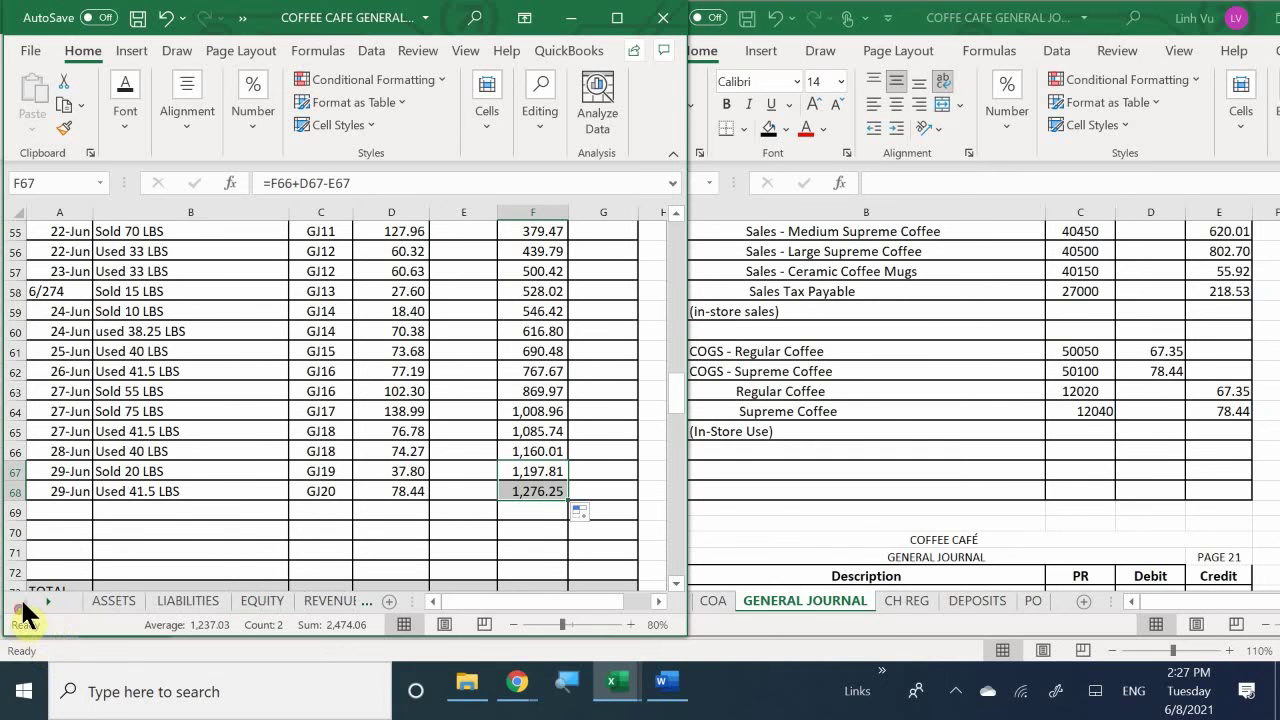
{"action": "left_click", "coordinate": [101, 599]}
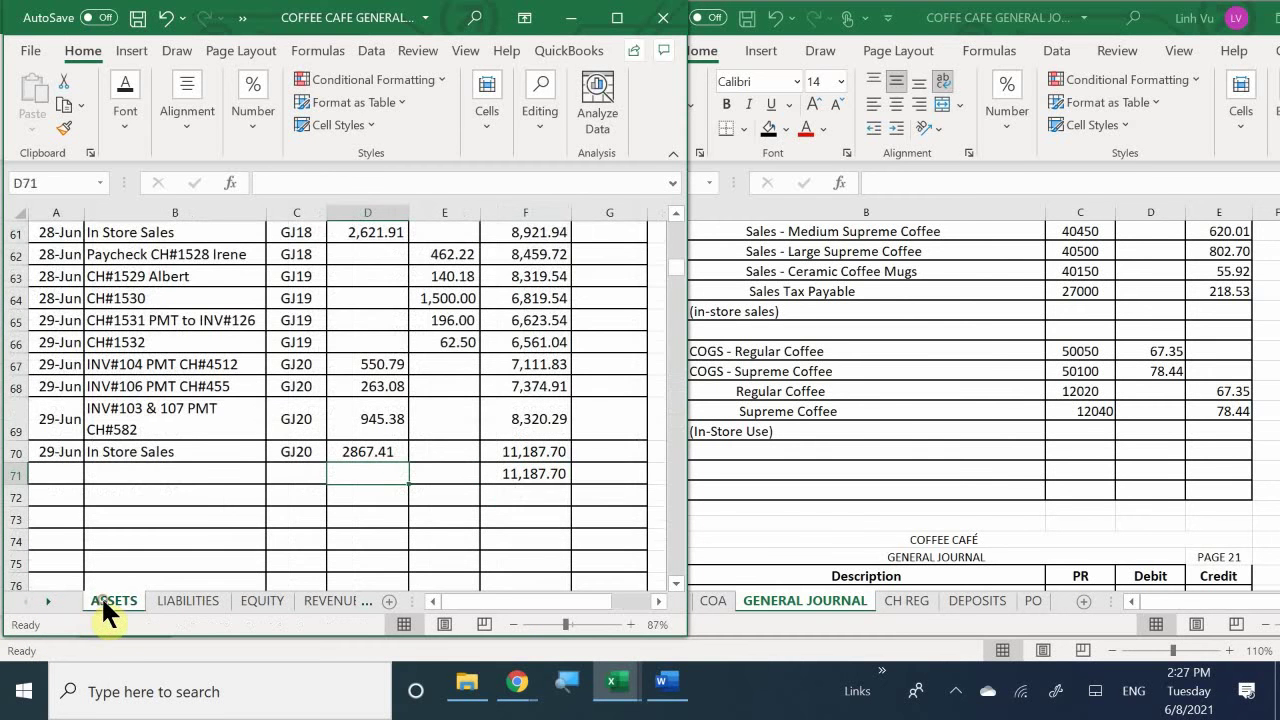
Enter the date 6/29 in A240, the next empty row of the Regular Coffee inventory account.
{"action": "scroll", "coordinate": [233, 487], "scroll_direction": "down", "scroll_amount": 20}
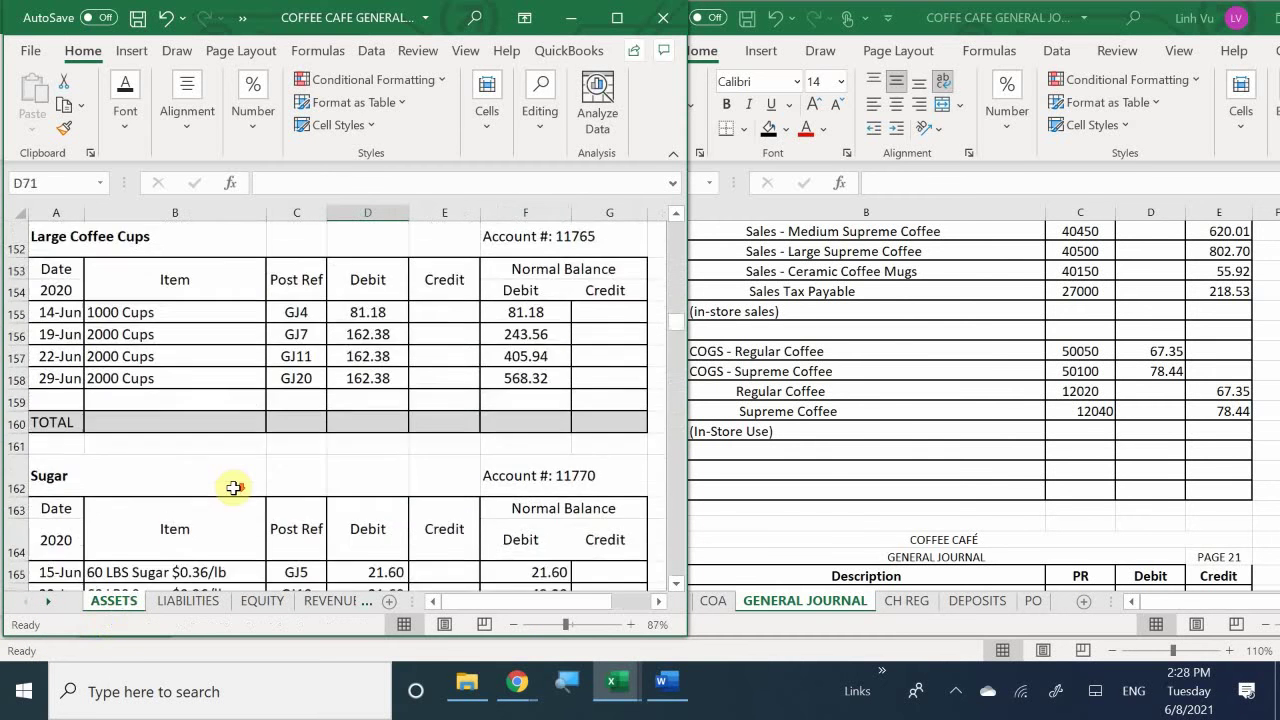
{"action": "scroll", "coordinate": [233, 487], "scroll_direction": "down", "scroll_amount": 1}
{"action": "scroll", "coordinate": [230, 487], "scroll_direction": "up", "scroll_amount": 4}
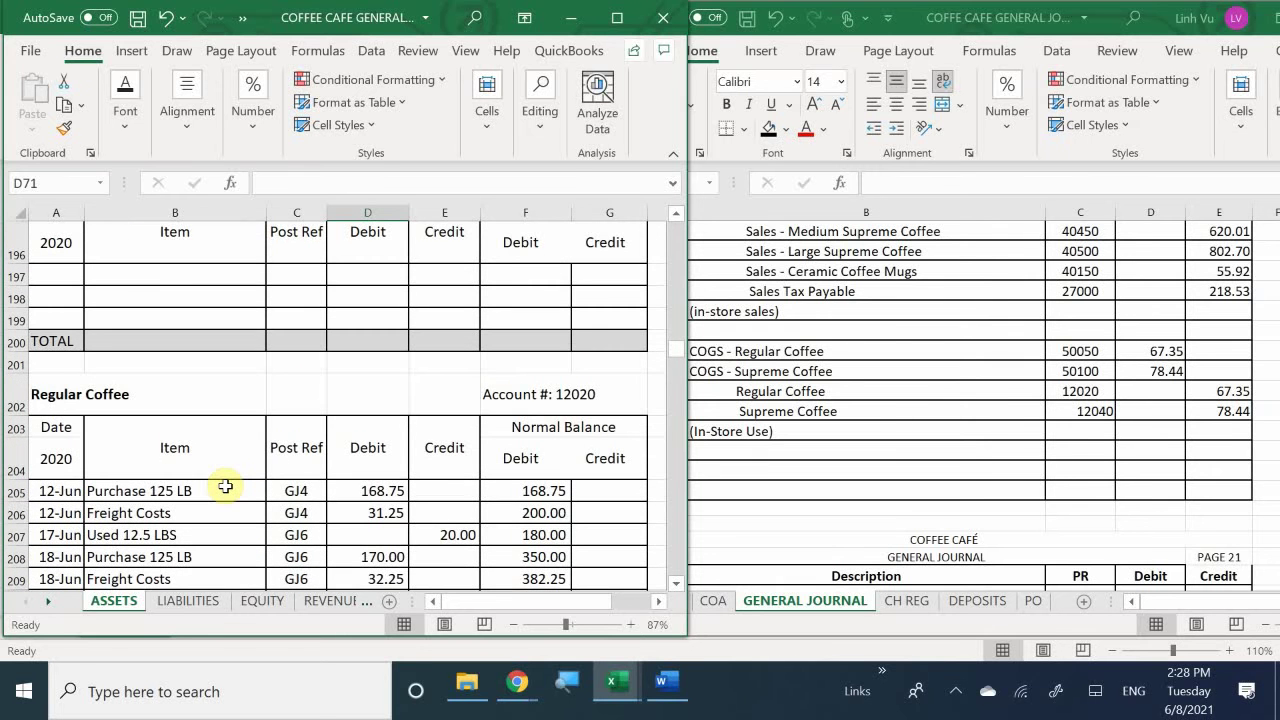
{"action": "scroll", "coordinate": [160, 505], "scroll_direction": "down", "scroll_amount": 5}
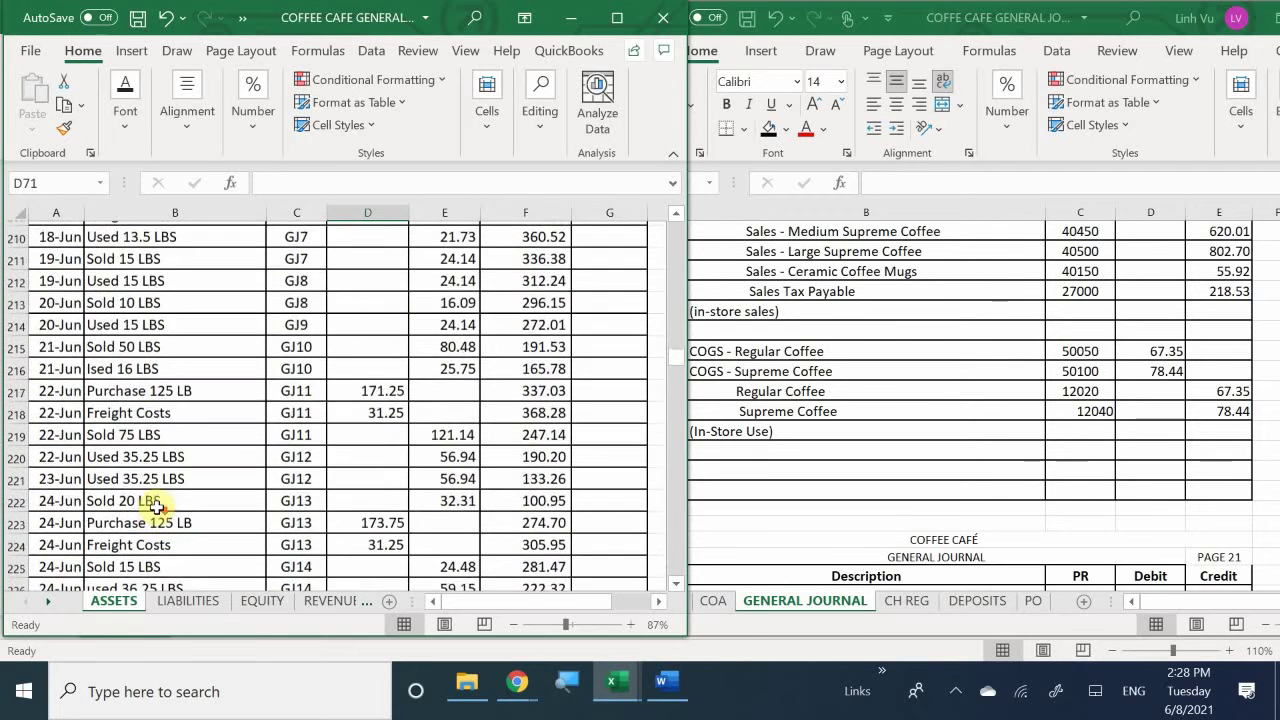
{"action": "scroll", "coordinate": [157, 507], "scroll_direction": "down", "scroll_amount": 7}
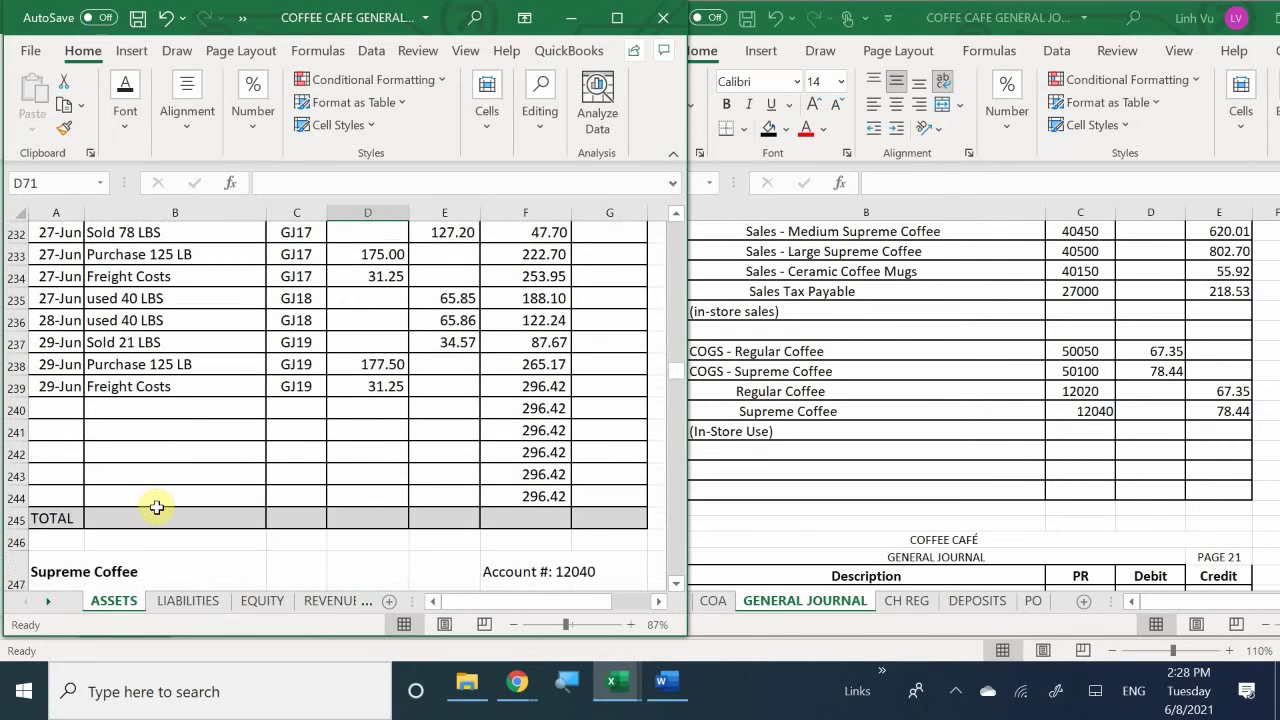
{"action": "scroll", "coordinate": [157, 507], "scroll_direction": "up", "scroll_amount": 1}
{"action": "left_click", "coordinate": [69, 476]}
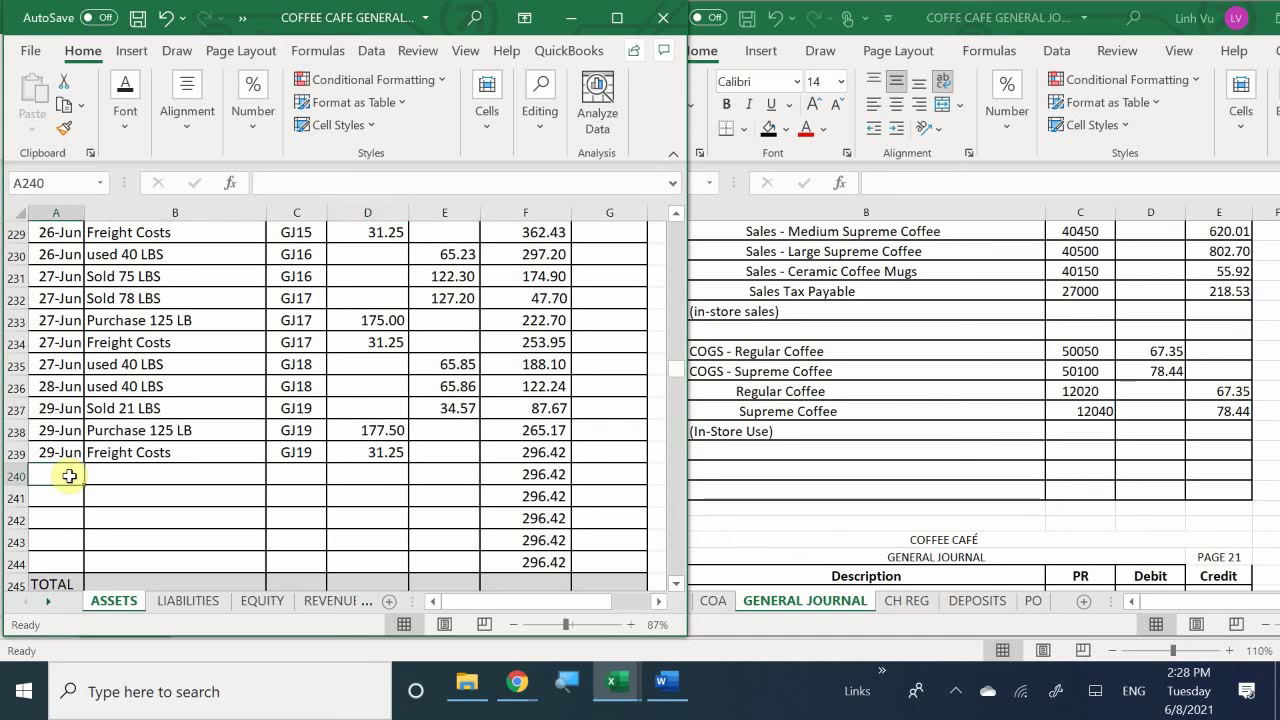
{"action": "type", "text": "6/"}
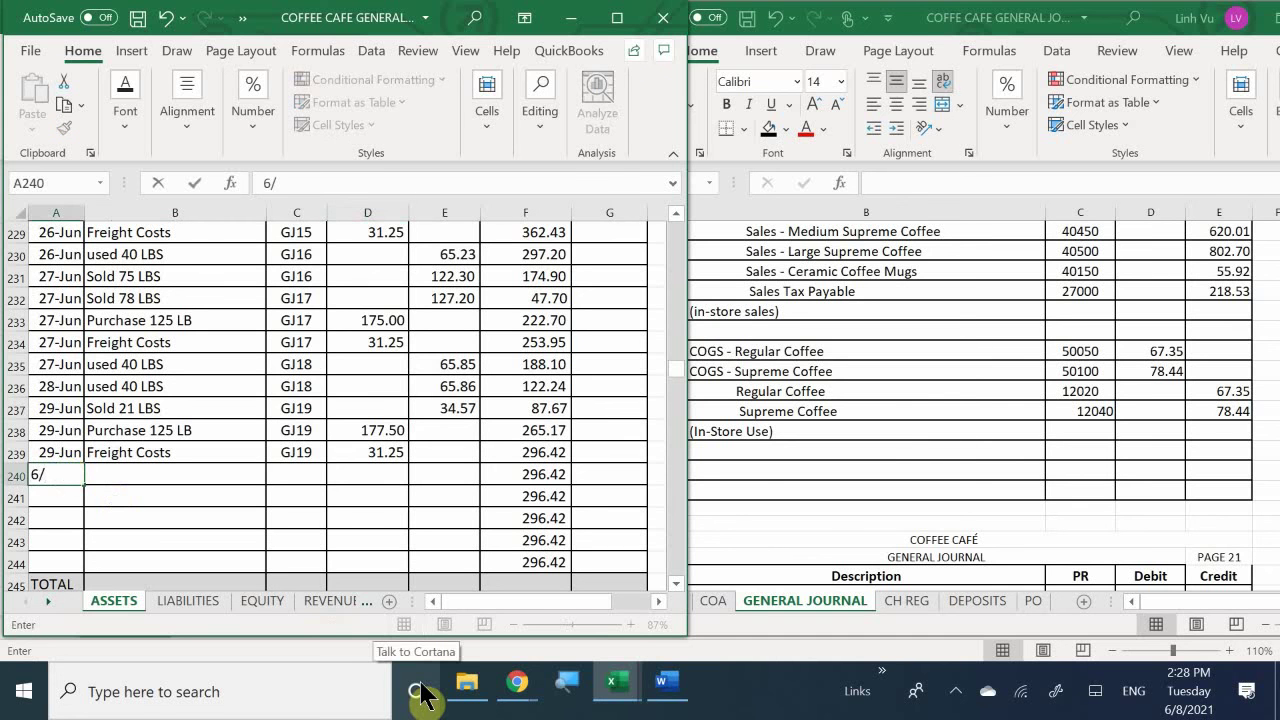
{"action": "type", "text": "29"}
{"action": "key", "text": "Return"}
{"action": "key", "text": "Up"}
{"action": "key", "text": "Right"}
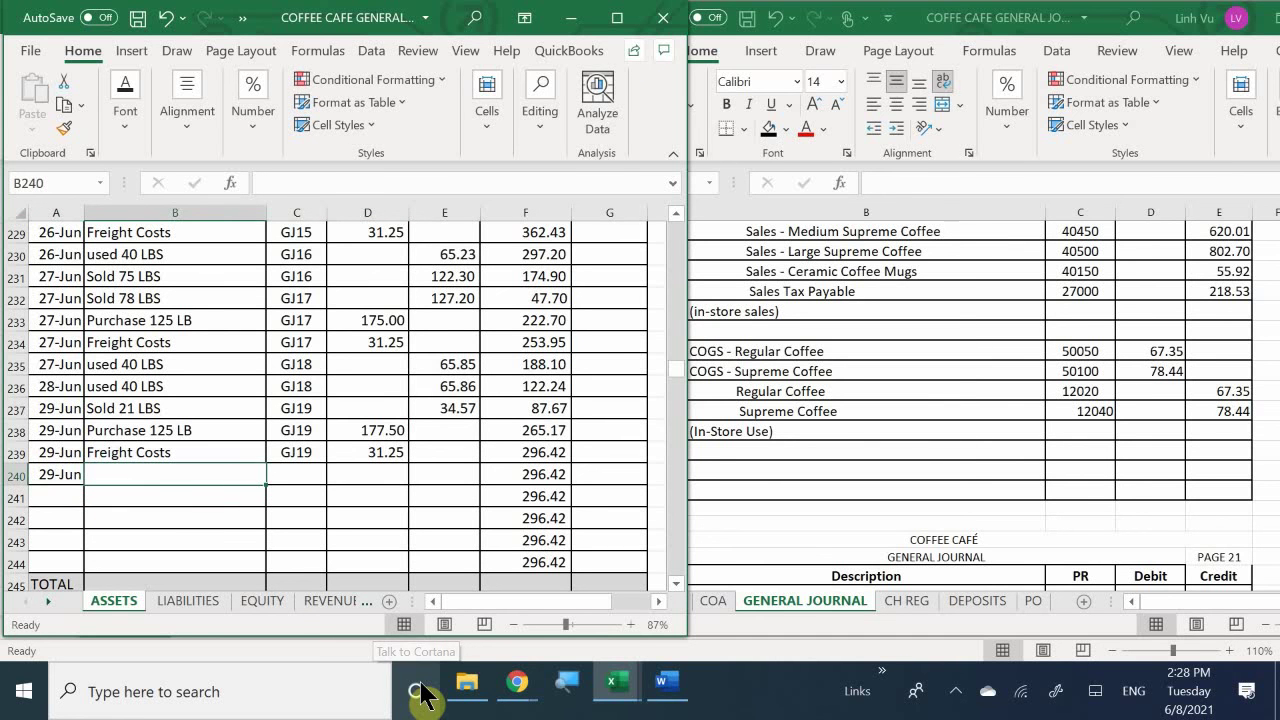
Fill in the item "used 40.5 LBS" and post reference GJ20 for the new Regular Coffee row.
{"action": "type", "text": "used "}
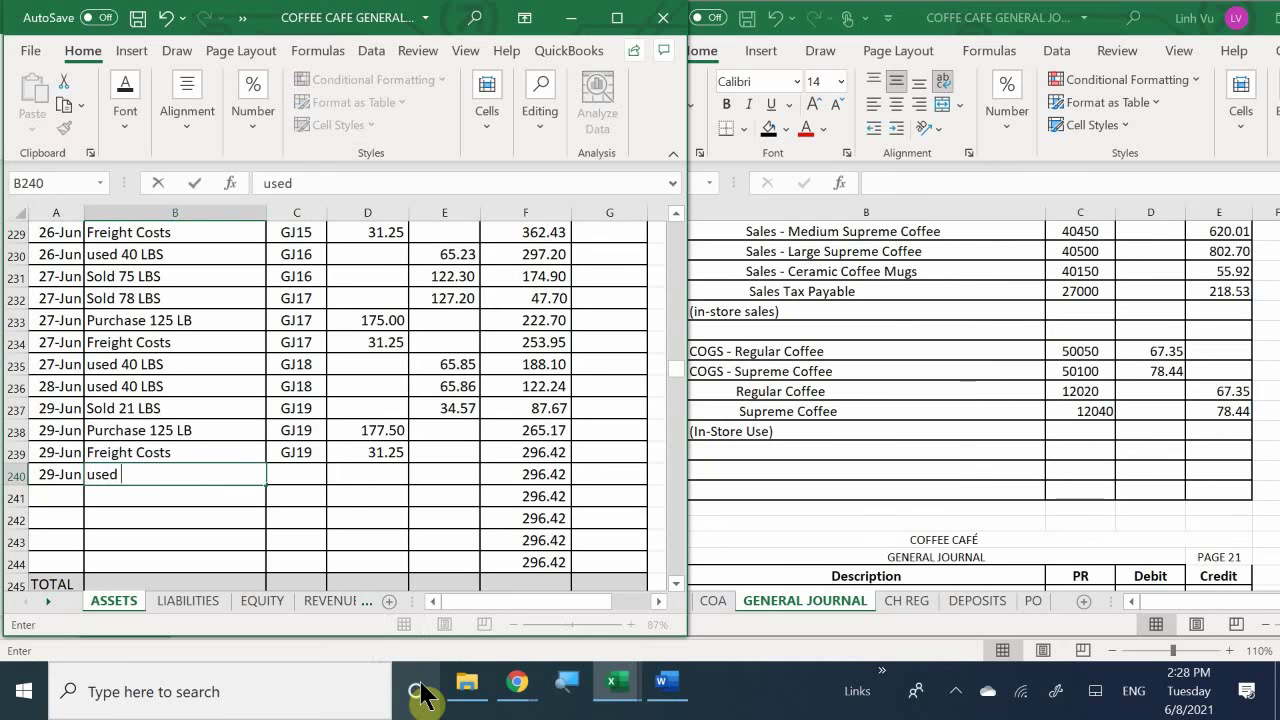
{"action": "type", "text": "40.5 LBWS"}
{"action": "key", "text": "Tab"}
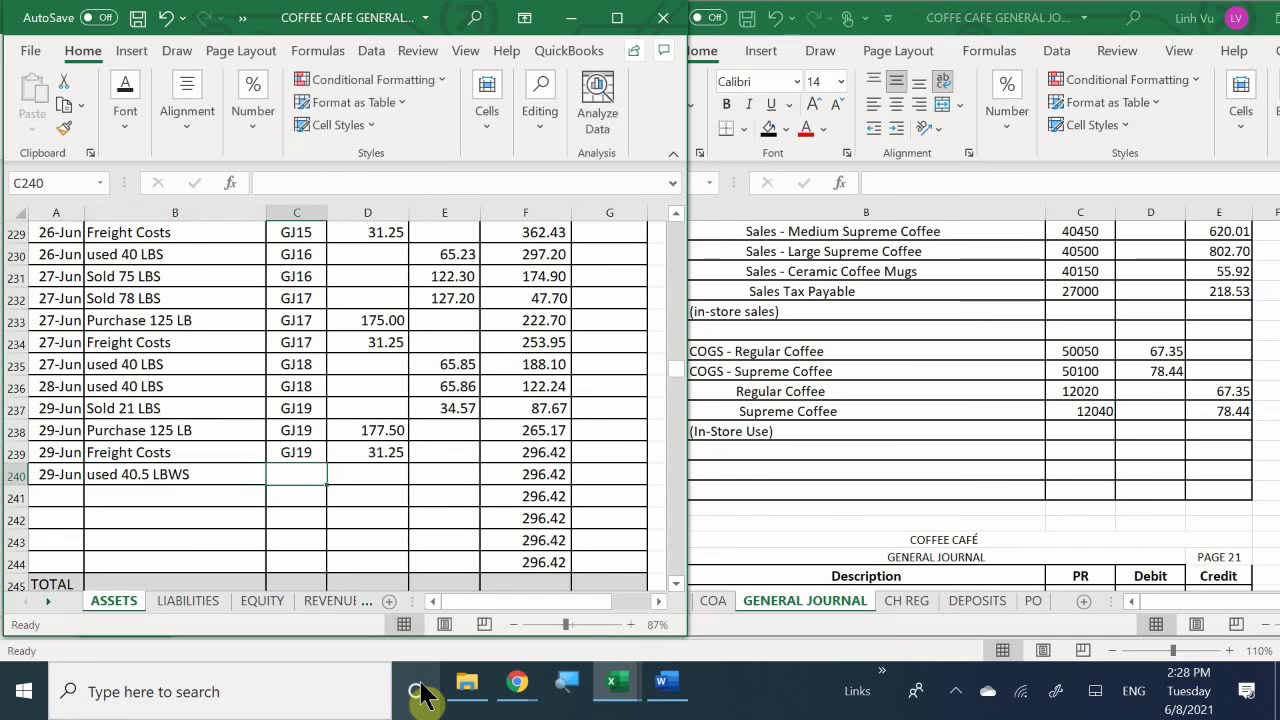
{"action": "type", "text": "GJ"}
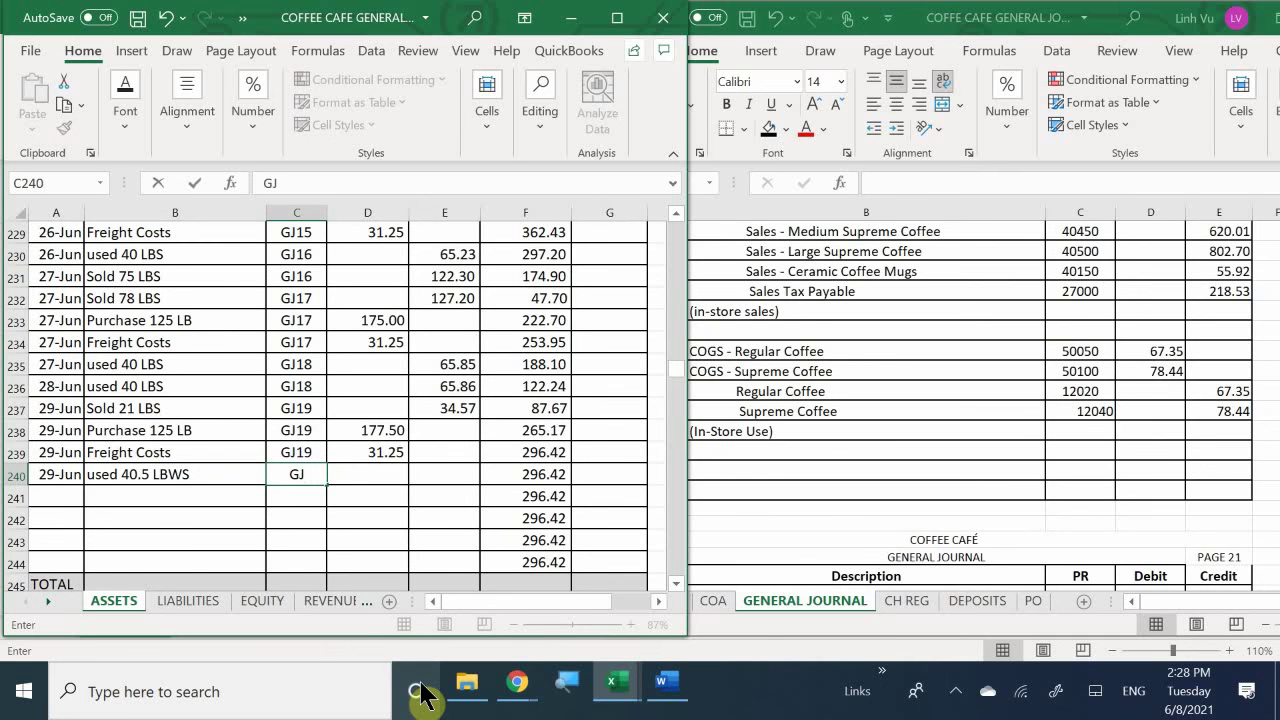
{"action": "type", "text": "20"}
{"action": "key", "text": "Return"}
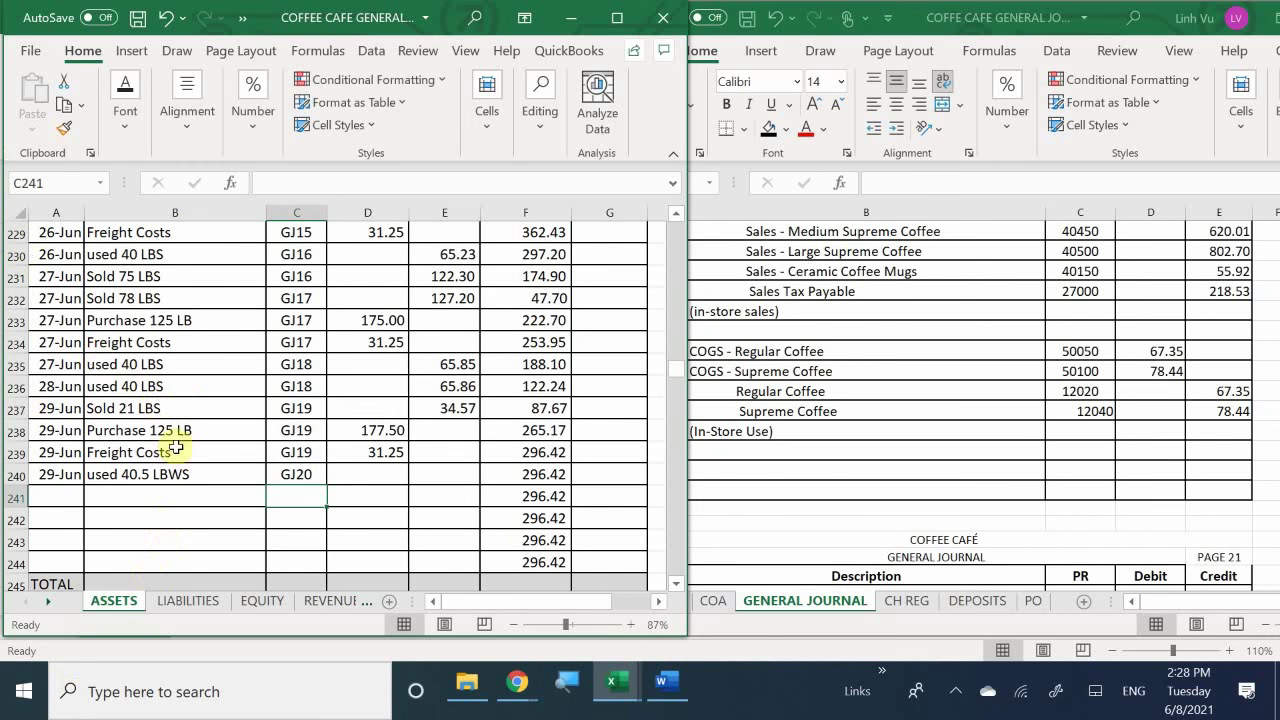
{"action": "double_click", "coordinate": [202, 474]}
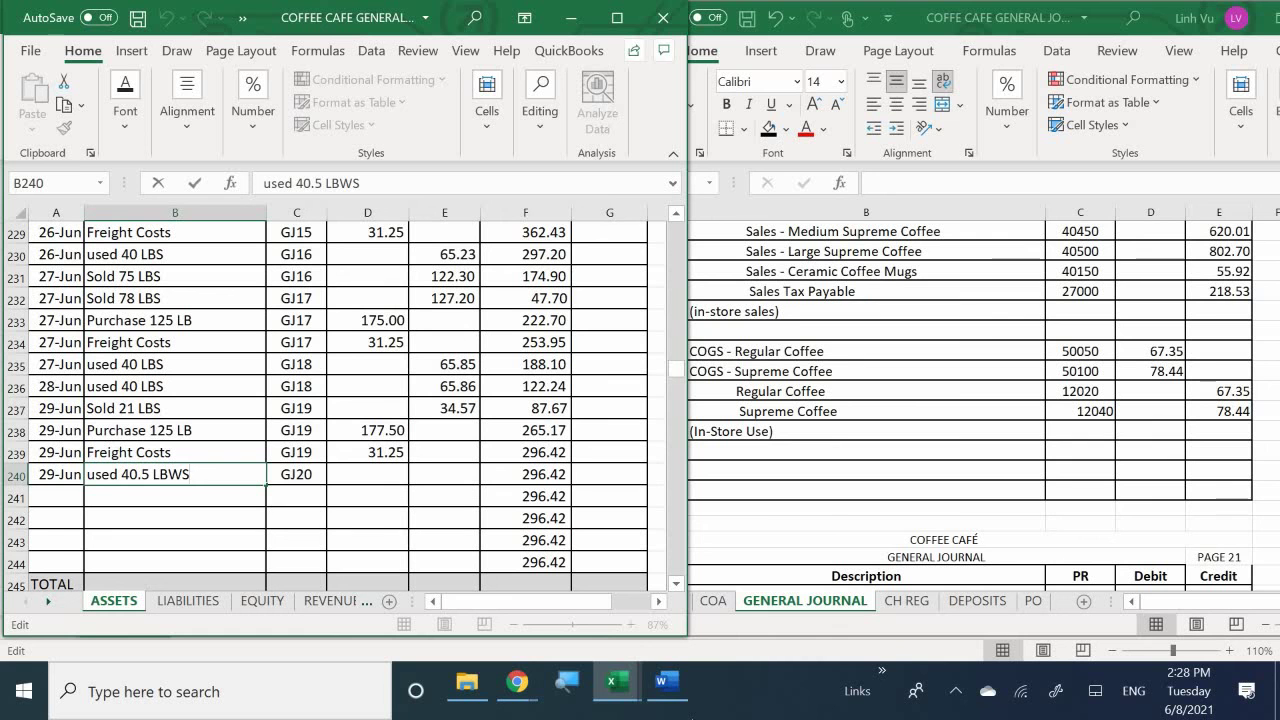
{"action": "key", "text": "BackSpace"}
{"action": "key", "text": "BackSpace"}
{"action": "type", "text": "S"}
{"action": "key", "text": "Return"}
Enter a 67.35 credit in E240 for the Regular Coffee used.
{"action": "key", "text": "Right"}
{"action": "key", "text": "Right"}
{"action": "key", "text": "Up"}
{"action": "key", "text": "Right"}
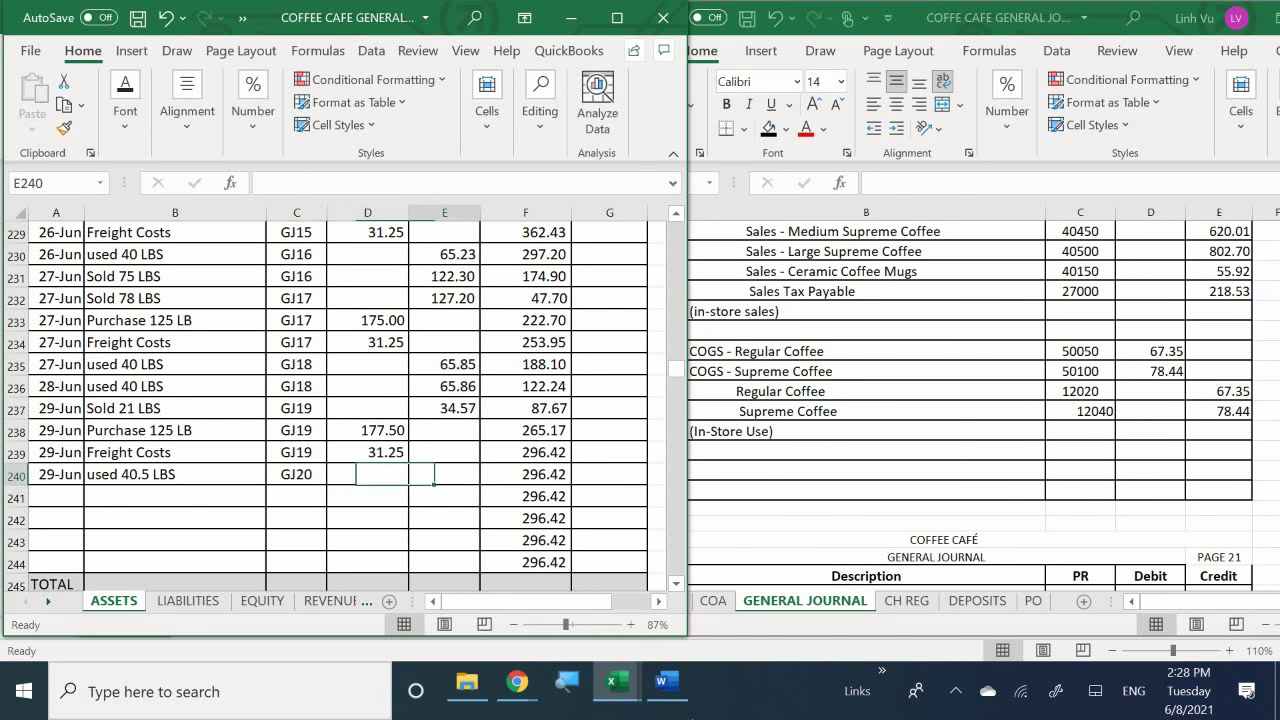
{"action": "type", "text": "67.35"}
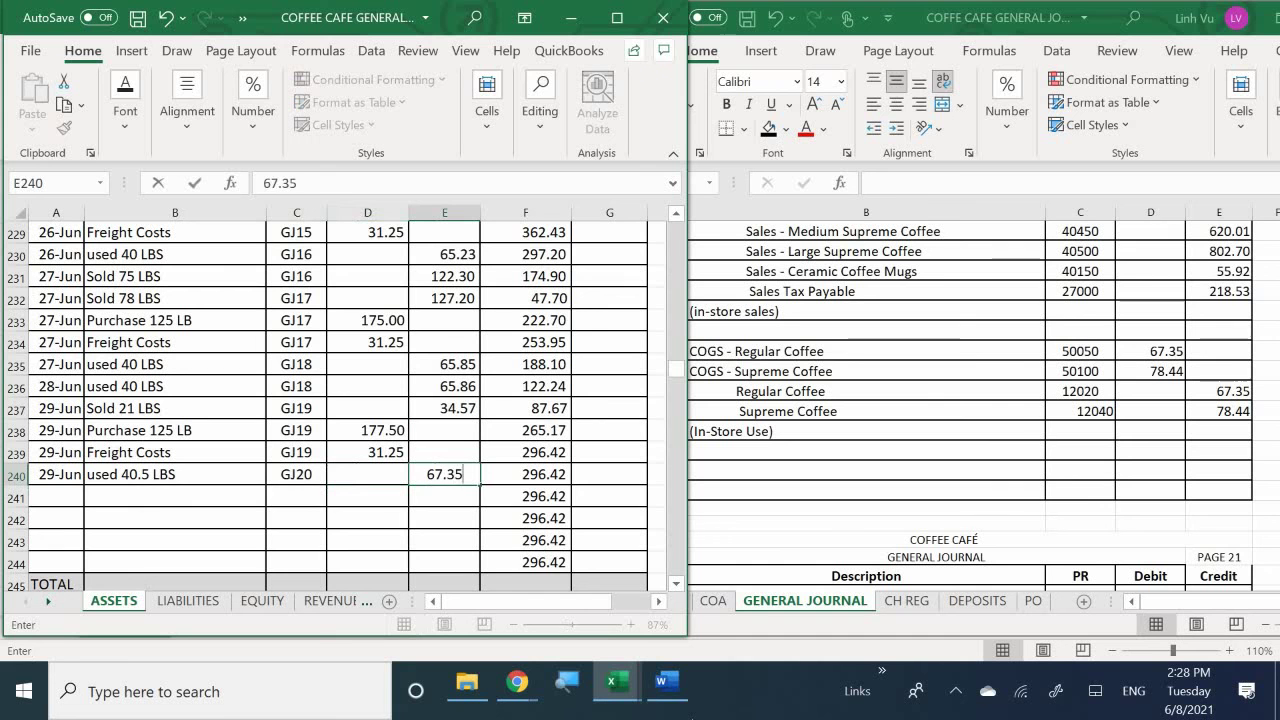
{"action": "key", "text": "Return"}
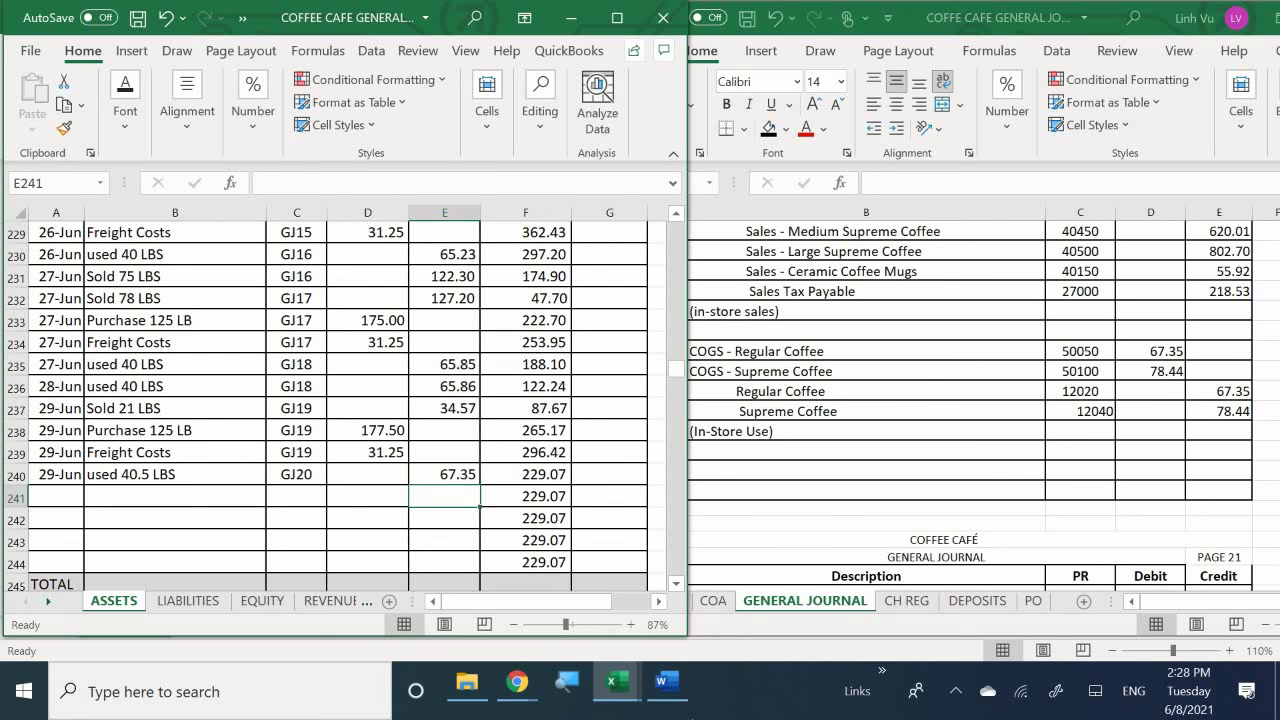
Enter the date 6/29 in A285, the next empty row of the Supreme Coffee inventory account.
{"action": "left_click", "coordinate": [126, 493]}
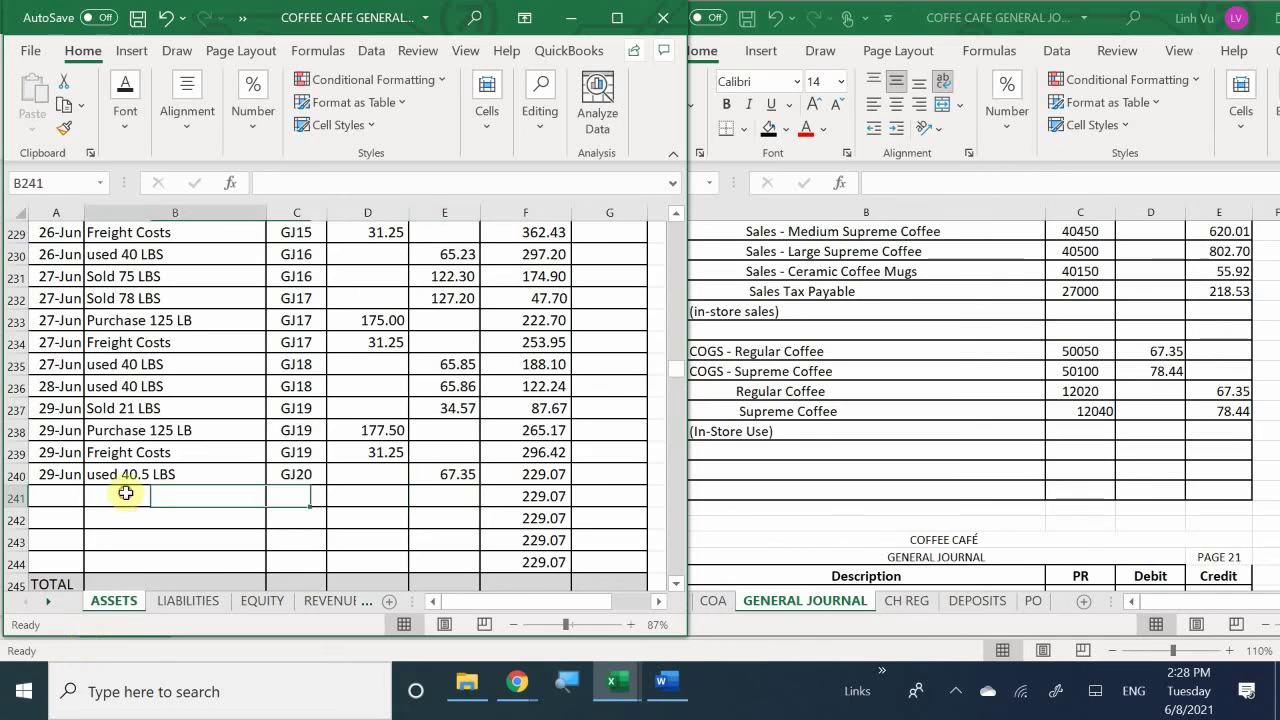
{"action": "scroll", "coordinate": [126, 493], "scroll_direction": "down", "scroll_amount": 6}
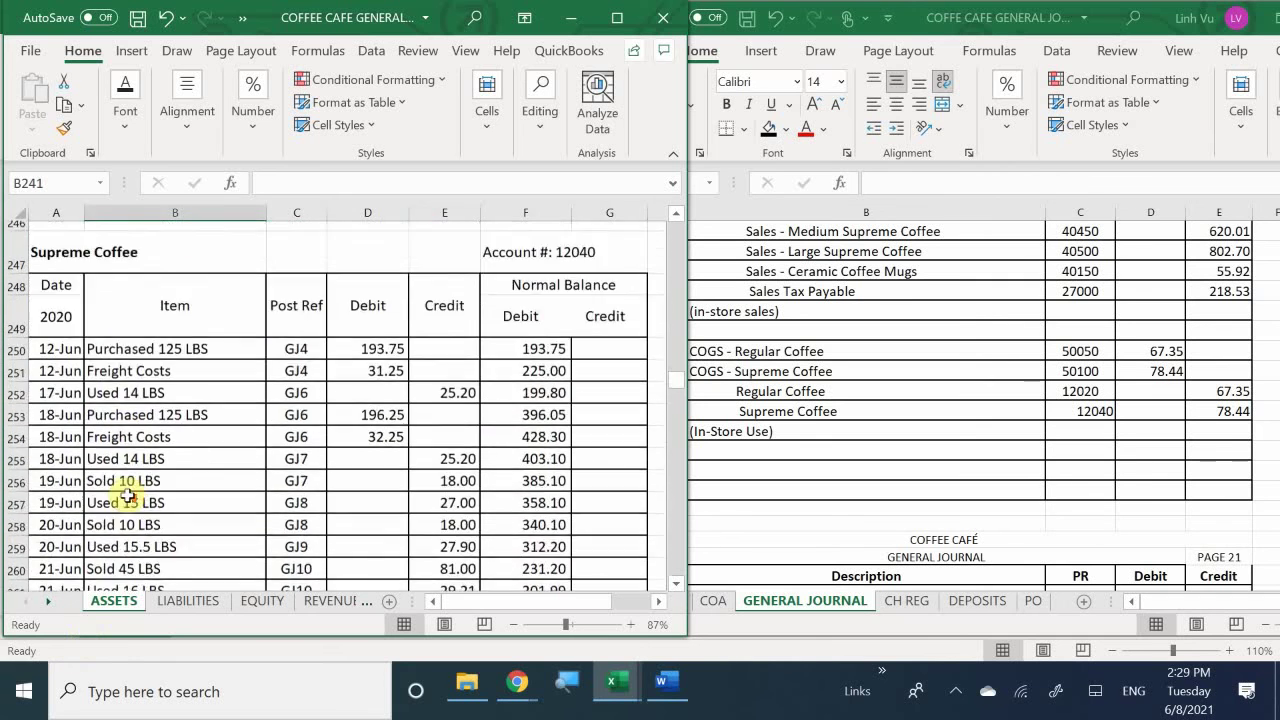
{"action": "scroll", "coordinate": [127, 495], "scroll_direction": "down", "scroll_amount": 7}
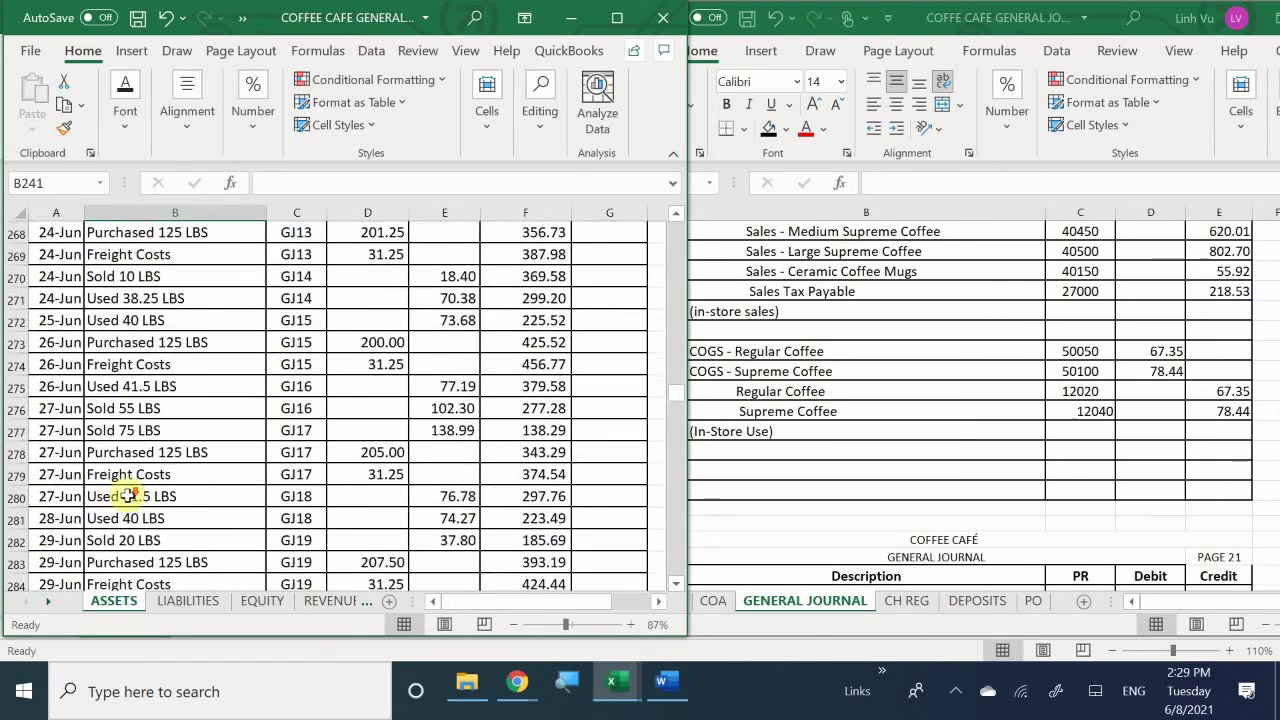
{"action": "scroll", "coordinate": [129, 495], "scroll_direction": "down", "scroll_amount": 4}
{"action": "scroll", "coordinate": [129, 495], "scroll_direction": "up", "scroll_amount": 1}
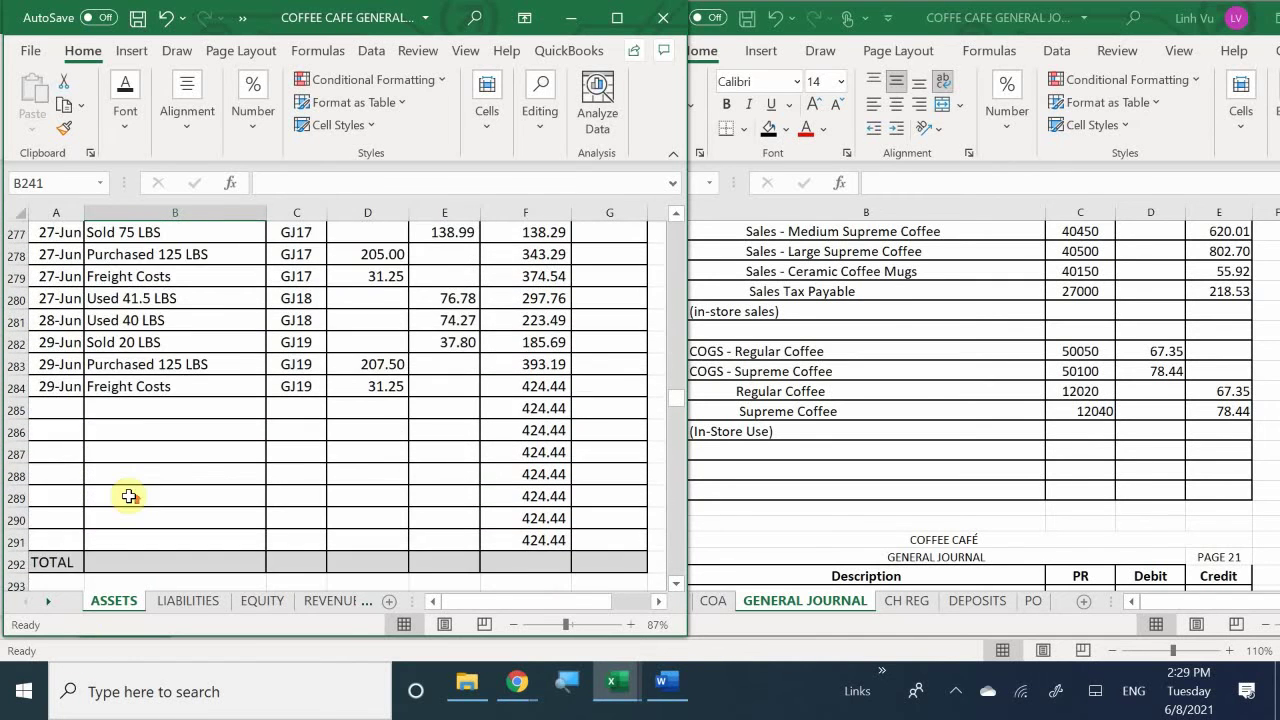
{"action": "scroll", "coordinate": [127, 497], "scroll_direction": "up", "scroll_amount": 1}
{"action": "left_click", "coordinate": [55, 475]}
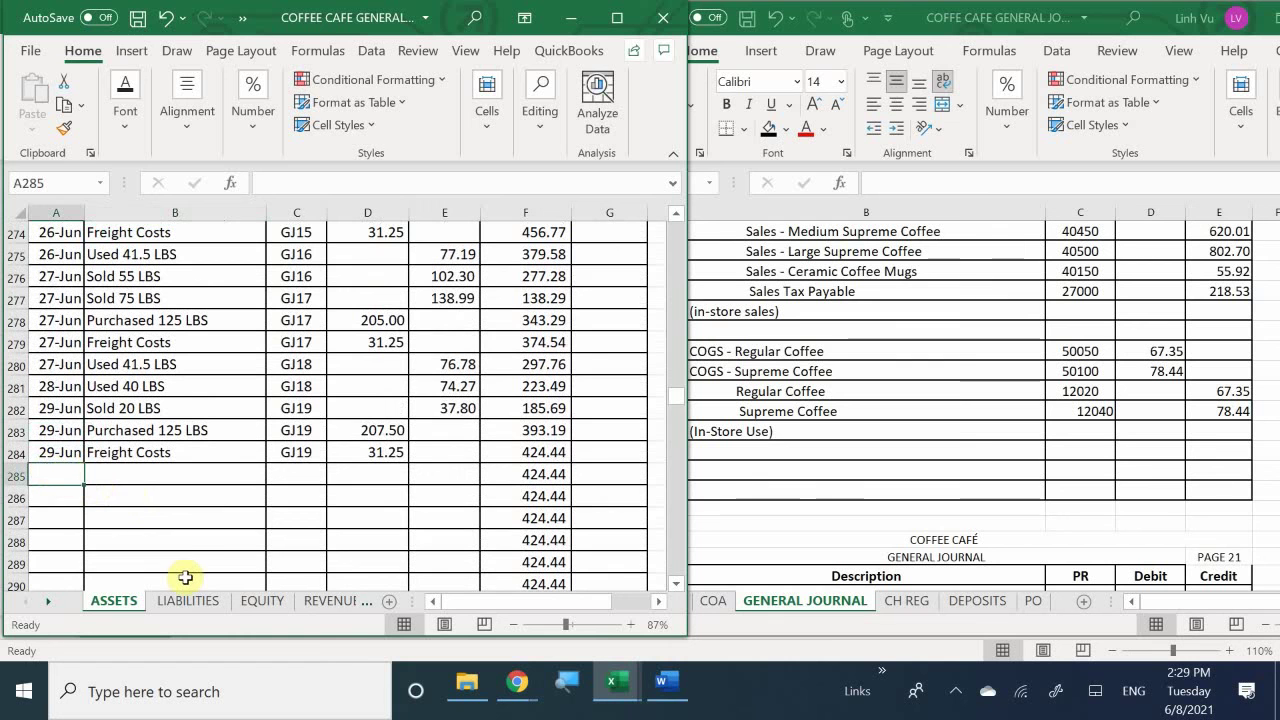
{"action": "type", "text": "6/29"}
{"action": "key", "text": "Return"}
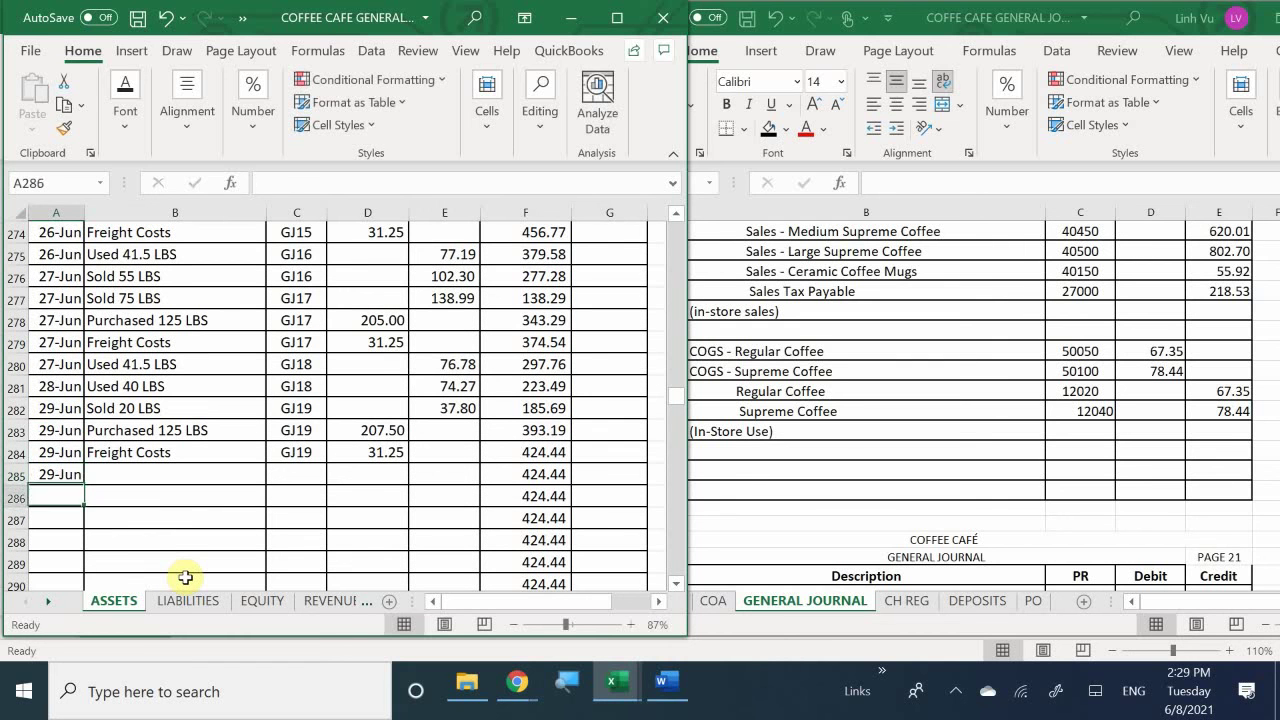
{"action": "key", "text": "Up"}
{"action": "key", "text": "Right"}
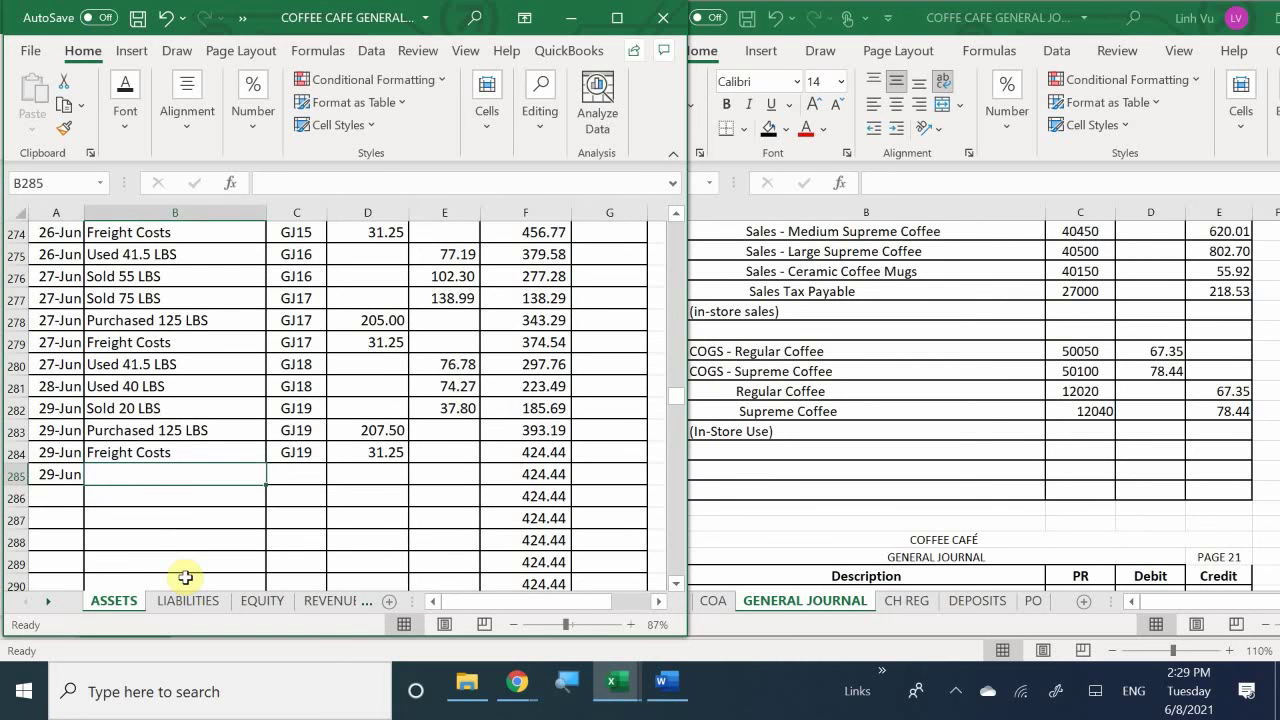
{"action": "type", "text": "uaws"}
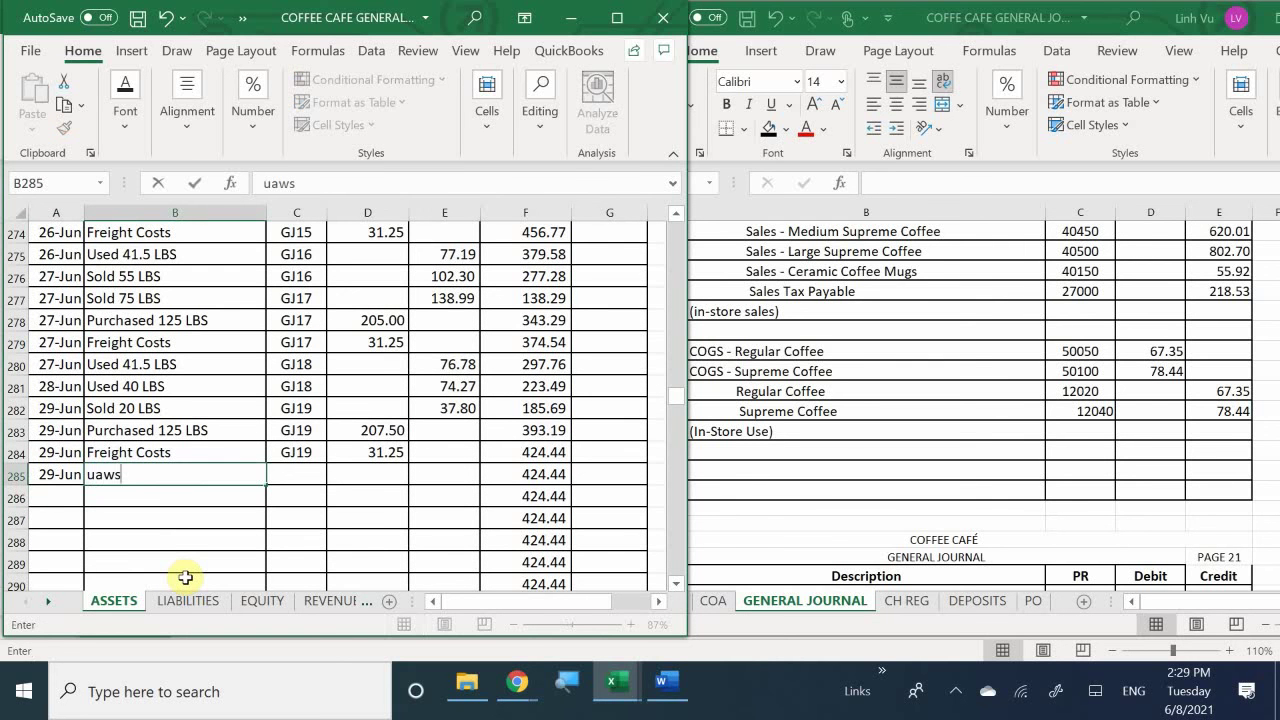
{"action": "type", "text": " 40."}
{"action": "key", "text": "BackSpace"}
{"action": "key", "text": "BackSpace"}
{"action": "key", "text": "BackSpace"}
{"action": "type", "text": "41."}
{"action": "key", "text": "BackSpace"}
{"action": "key", "text": "BackSpace"}
{"action": "key", "text": "BackSpace"}
{"action": "key", "text": "BackSpace"}
{"action": "key", "text": "BackSpace"}
{"action": "key", "text": "BackSpace"}
{"action": "key", "text": "BackSpace"}
Fill in the item "Used 40 LBS" and post reference GJ20 for the new Supreme Coffee row.
{"action": "type", "text": "u"}
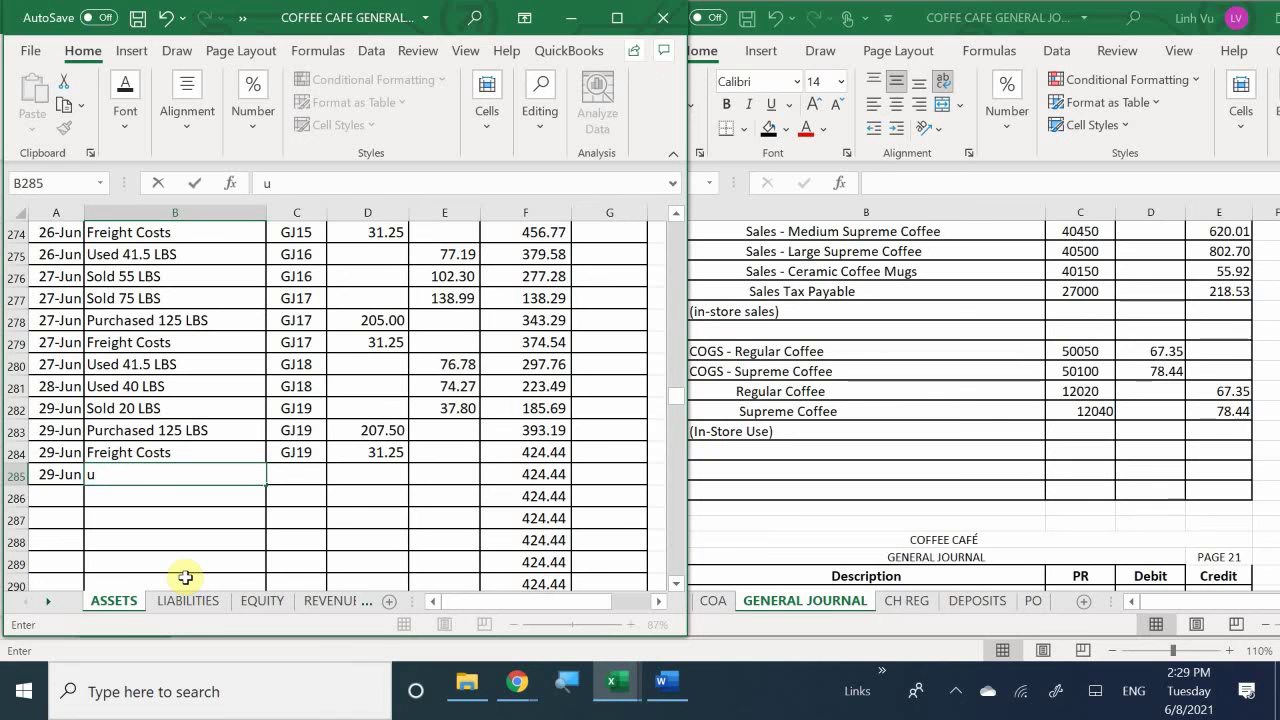
{"action": "type", "text": "sed 40"}
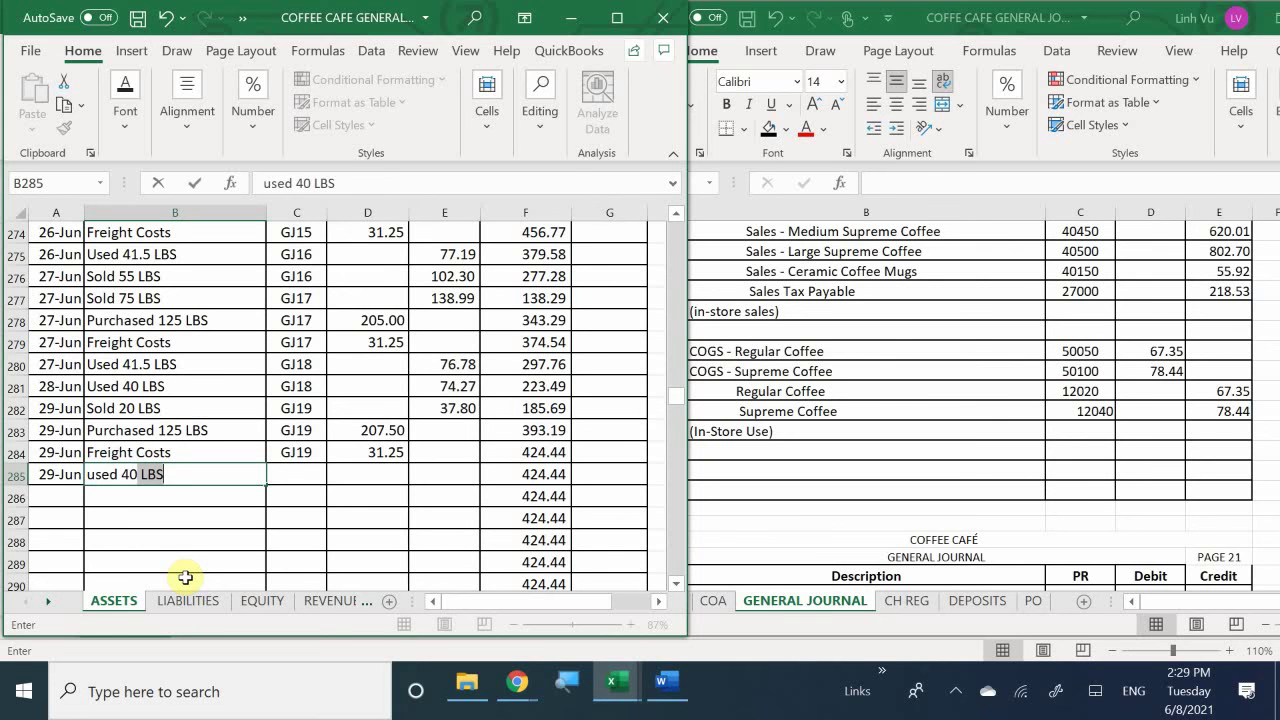
{"action": "key", "text": "Tab"}
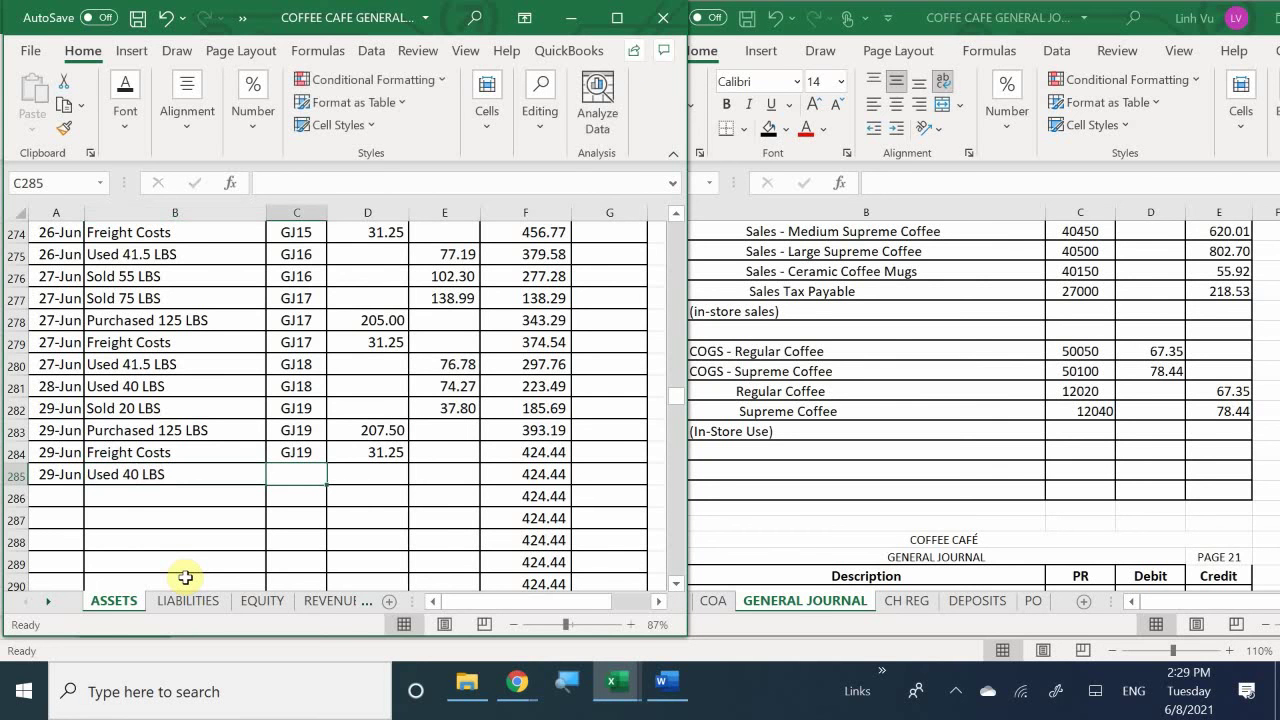
{"action": "type", "text": "GJ"}
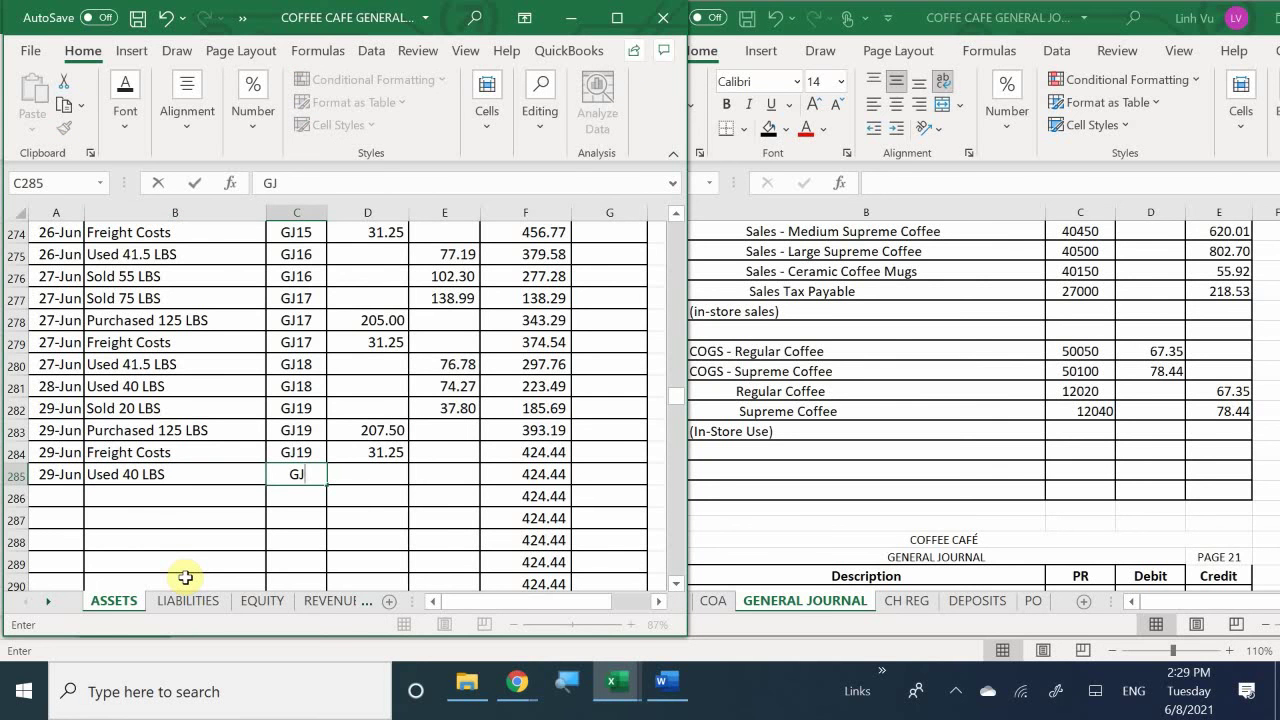
{"action": "type", "text": "20"}
{"action": "key", "text": "Return"}
Enter a 78.44 credit in E285 for the Supreme Coffee used.
{"action": "key", "text": "Right"}
{"action": "key", "text": "Up"}
{"action": "key", "text": "Right"}
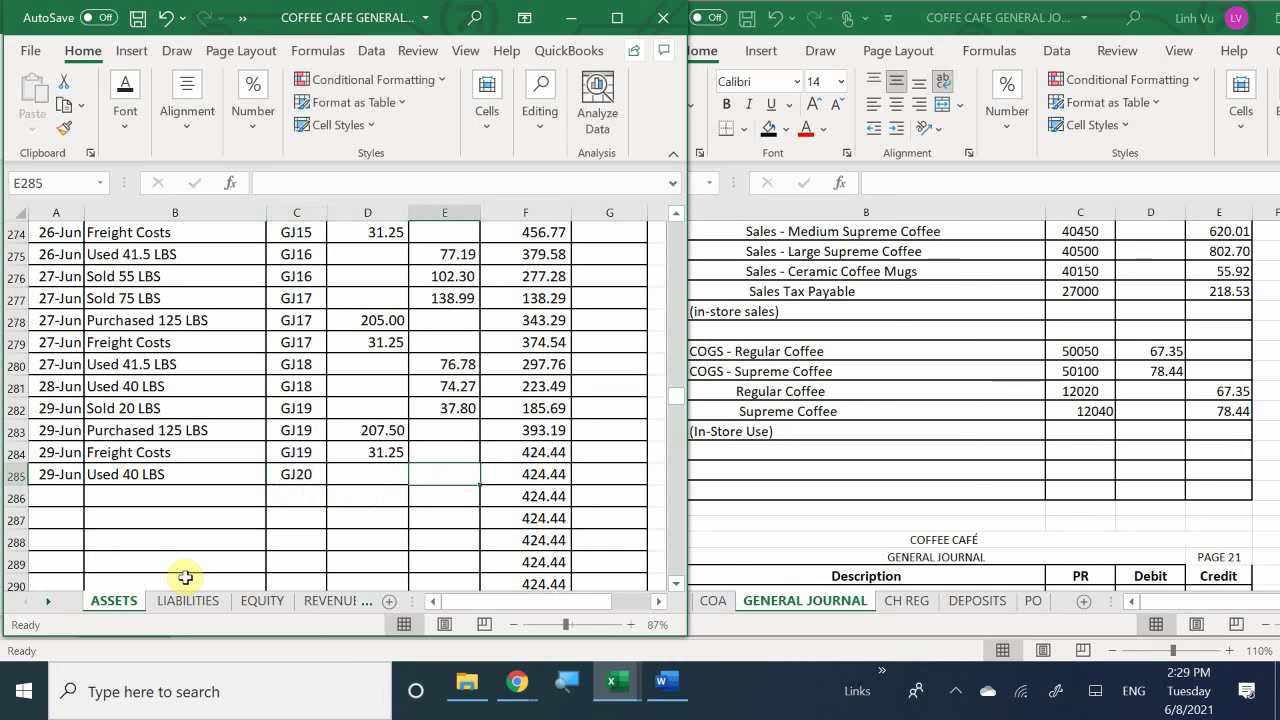
{"action": "key", "text": "Right"}
{"action": "key", "text": "Left"}
{"action": "type", "text": "7"}
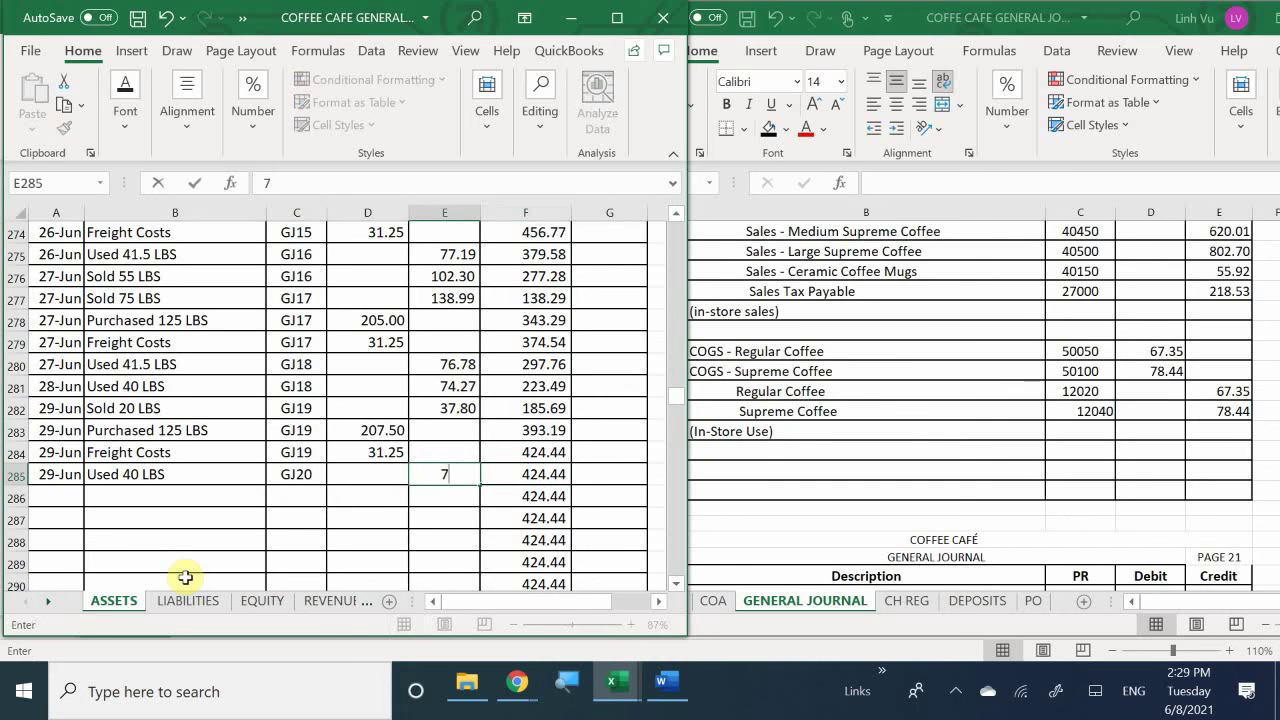
{"action": "type", "text": "8.44"}
{"action": "key", "text": "Return"}
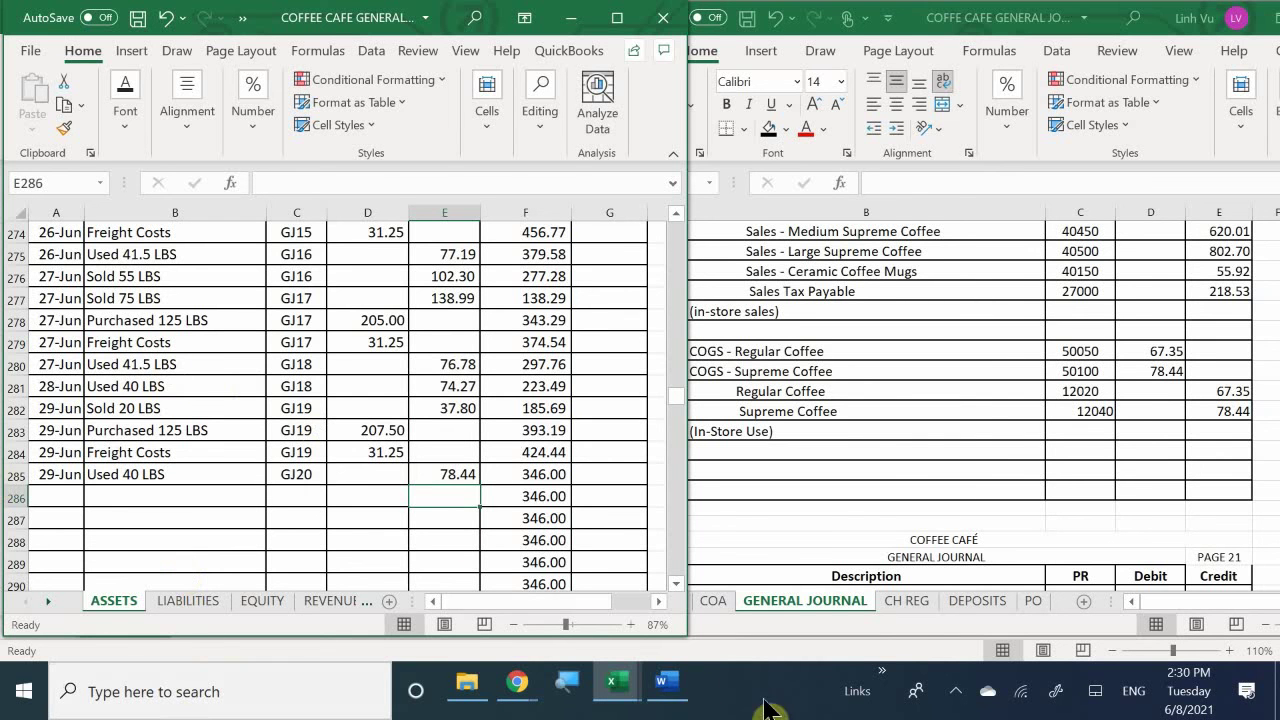
Switch to the Coffee Cafe scenario document in Word and view the 30 June purchase order to Atlas Coffee Importers.
{"action": "left_click", "coordinate": [668, 688]}
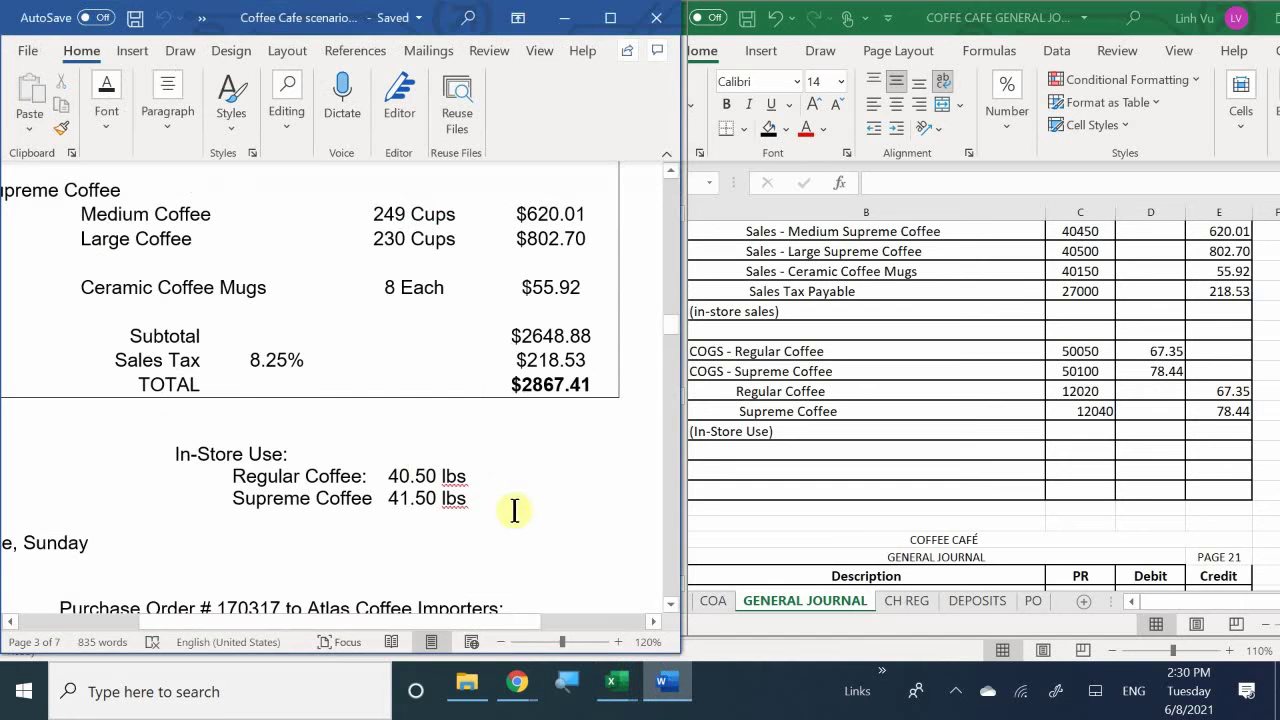
{"action": "scroll", "coordinate": [492, 440], "scroll_direction": "down", "scroll_amount": 4}
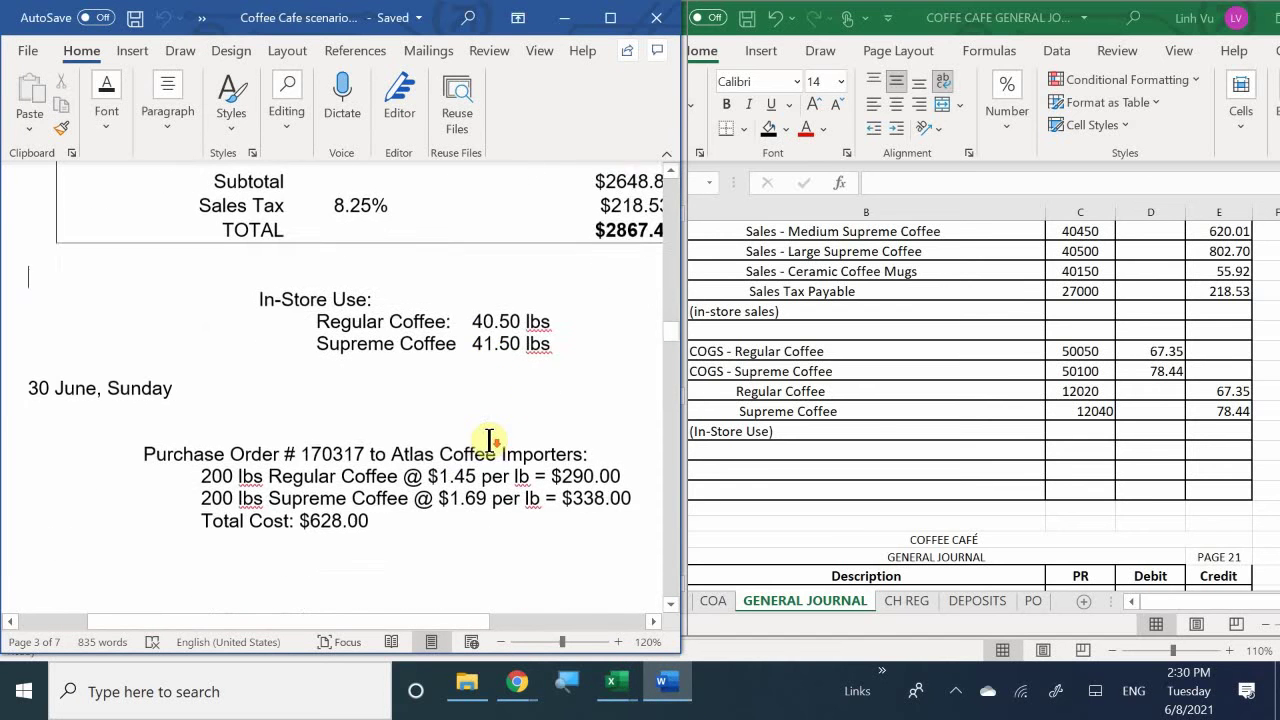
{"action": "scroll", "coordinate": [489, 440], "scroll_direction": "down", "scroll_amount": 1}
{"action": "scroll", "coordinate": [489, 440], "scroll_direction": "up", "scroll_amount": 1}
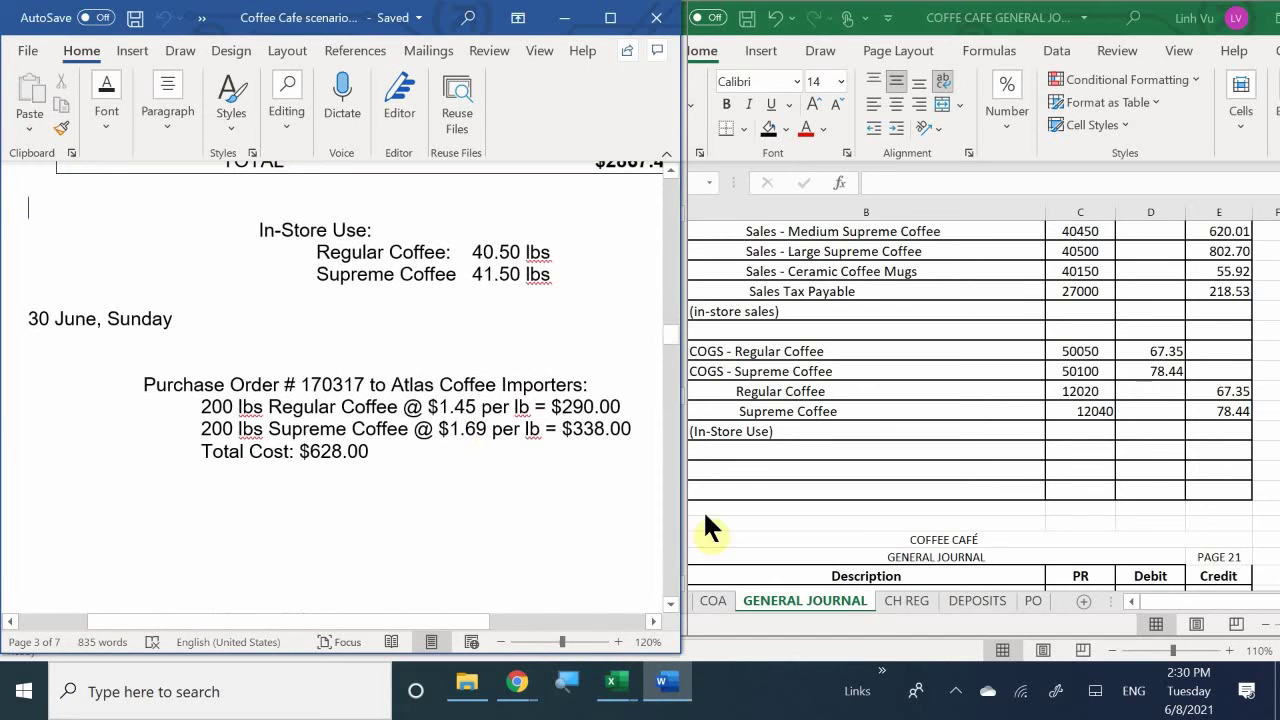
Draw a straight line across the unused rows 839 to 840 closing the 29-Jun page of the general journal.
{"action": "left_click", "coordinate": [781, 414]}
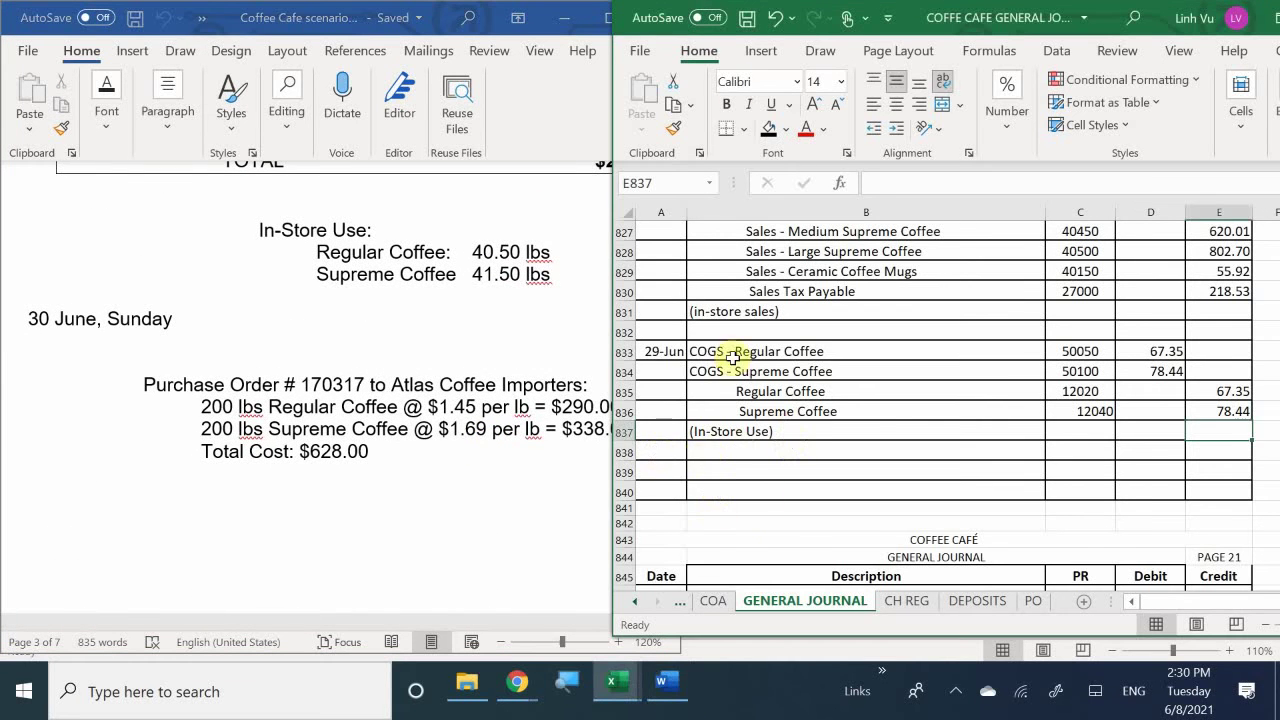
{"action": "left_click", "coordinate": [762, 50]}
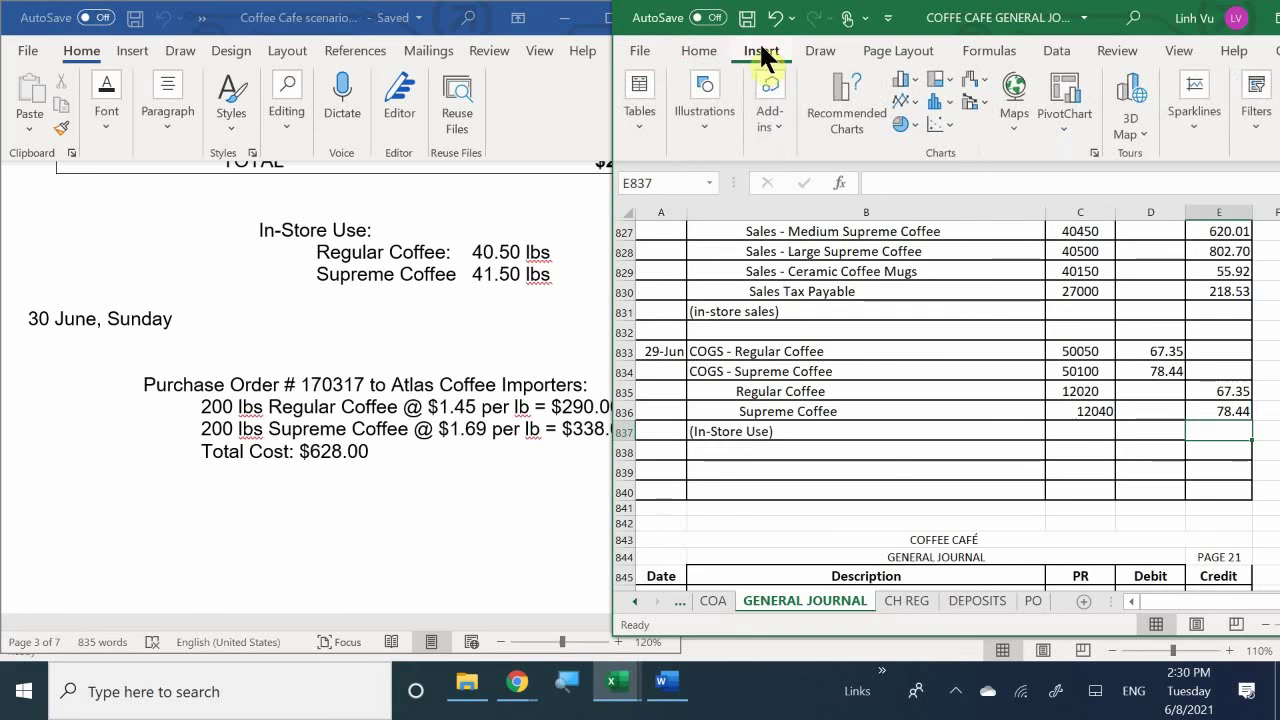
{"action": "left_click", "coordinate": [778, 132]}
{"action": "left_click", "coordinate": [702, 120]}
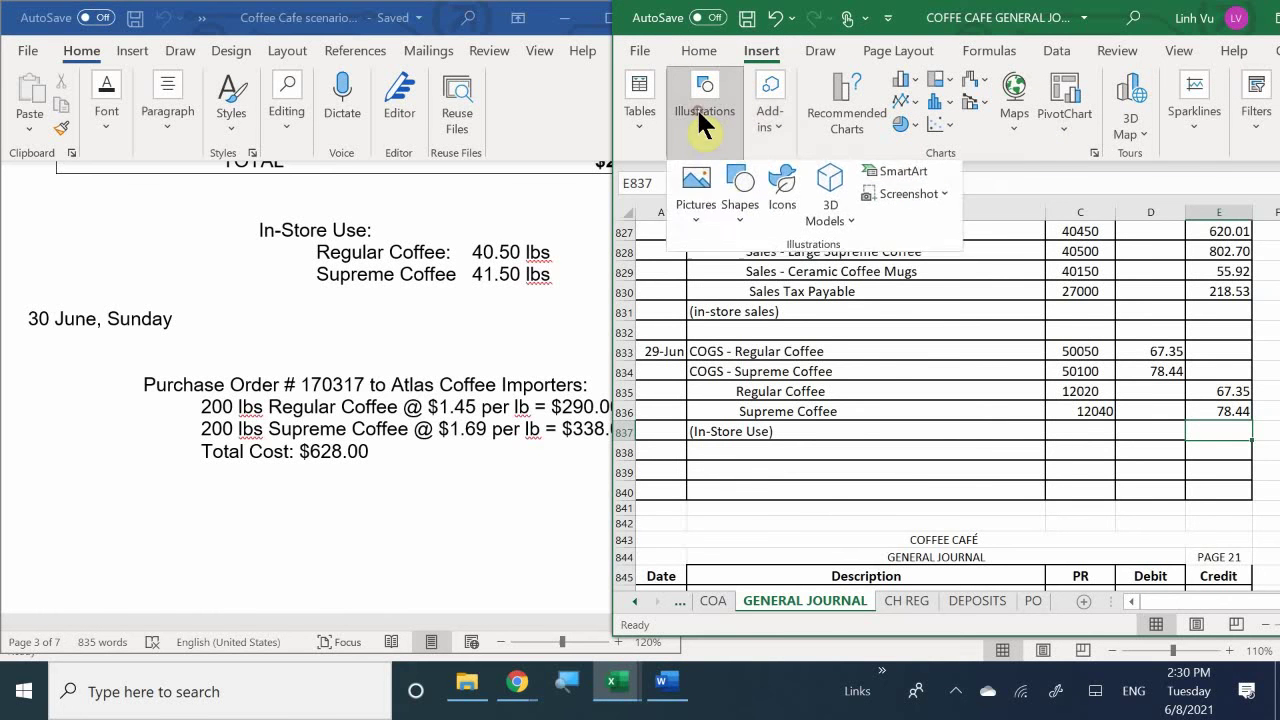
{"action": "left_click", "coordinate": [738, 198]}
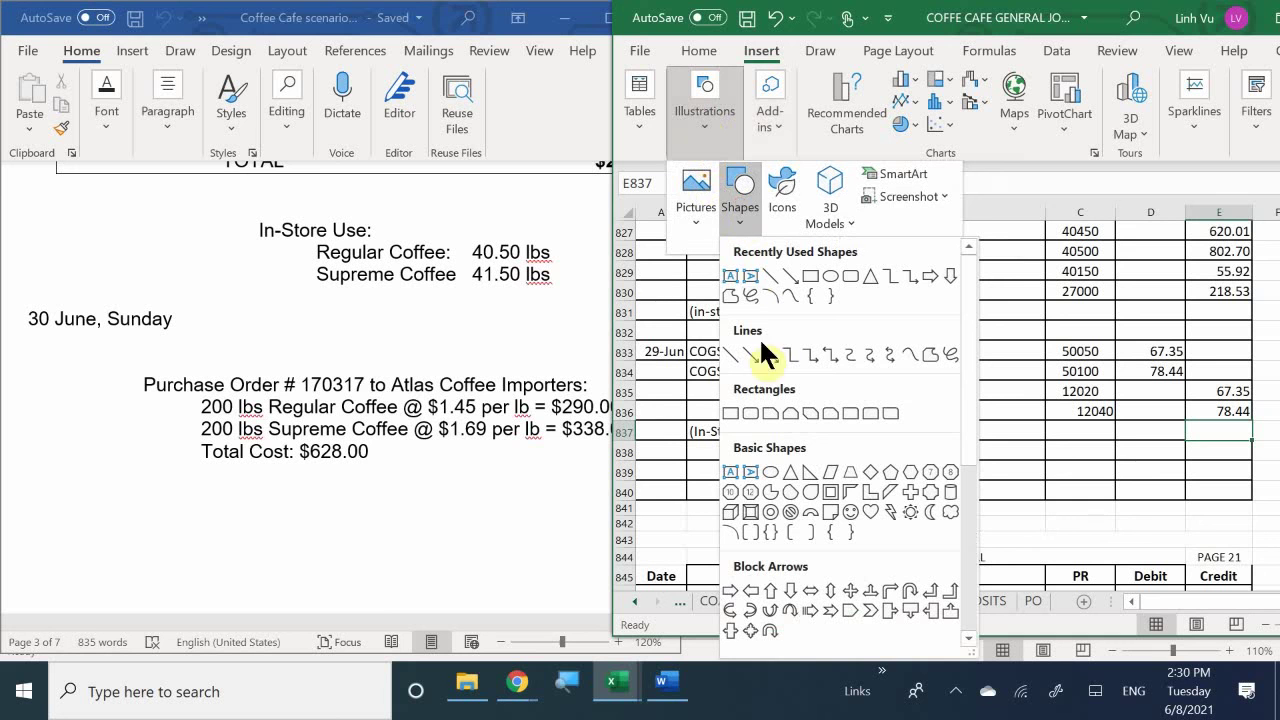
{"action": "left_click", "coordinate": [731, 354]}
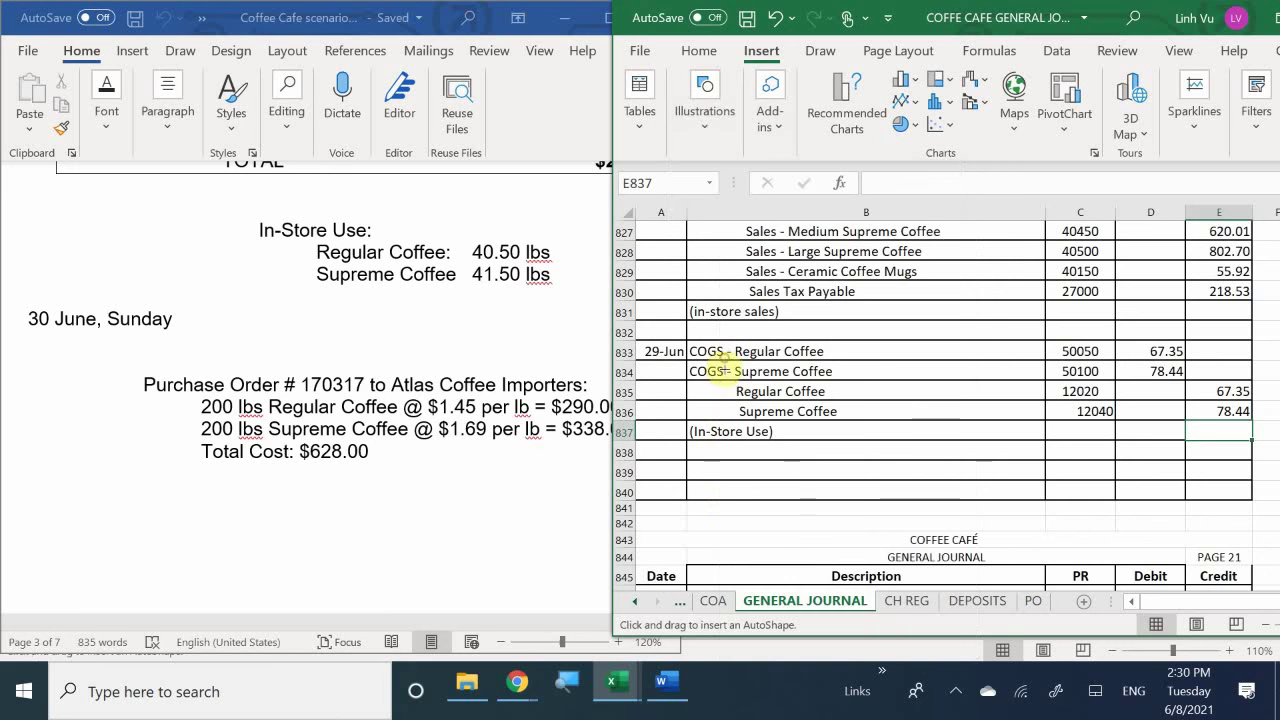
{"action": "mouse_move", "coordinate": [648, 467]}
{"action": "left_mouse_down"}
{"action": "mouse_move", "coordinate": [740, 486]}
{"action": "mouse_move", "coordinate": [900, 457]}
{"action": "mouse_move", "coordinate": [1241, 490]}
{"action": "left_mouse_up"}
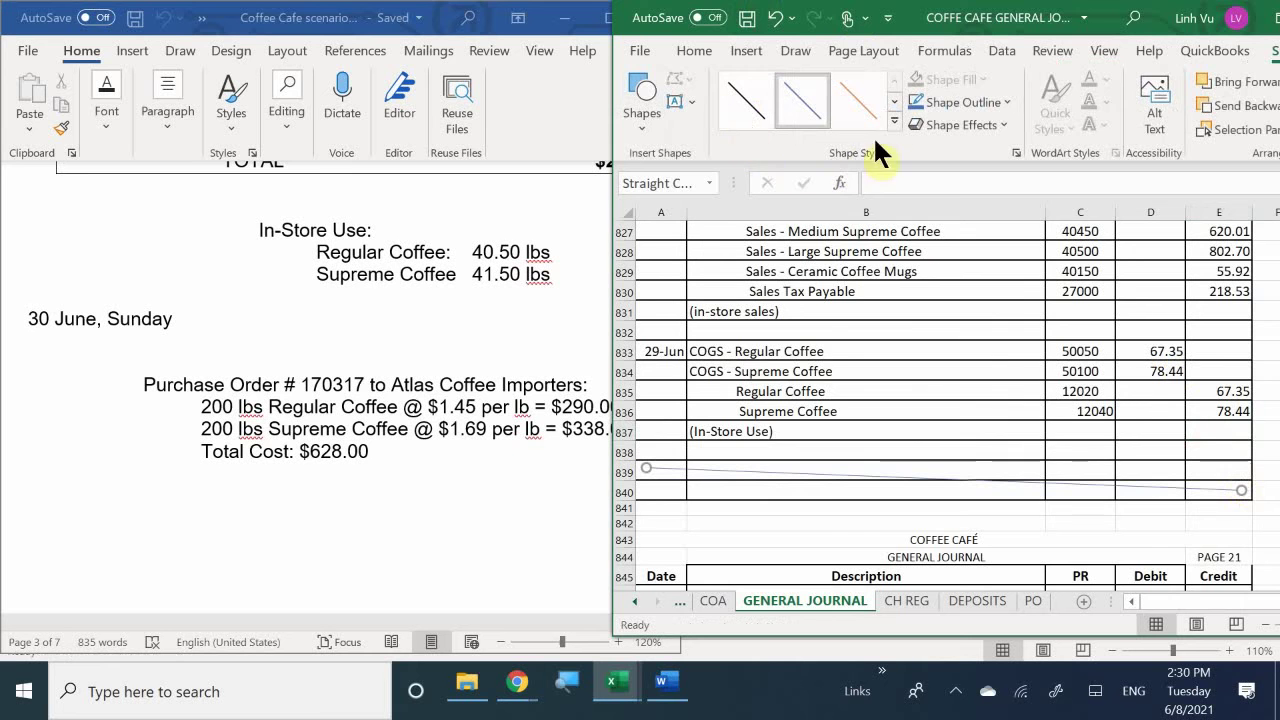
Apply a black theme style to the line across the unused journal rows.
{"action": "left_click", "coordinate": [893, 121]}
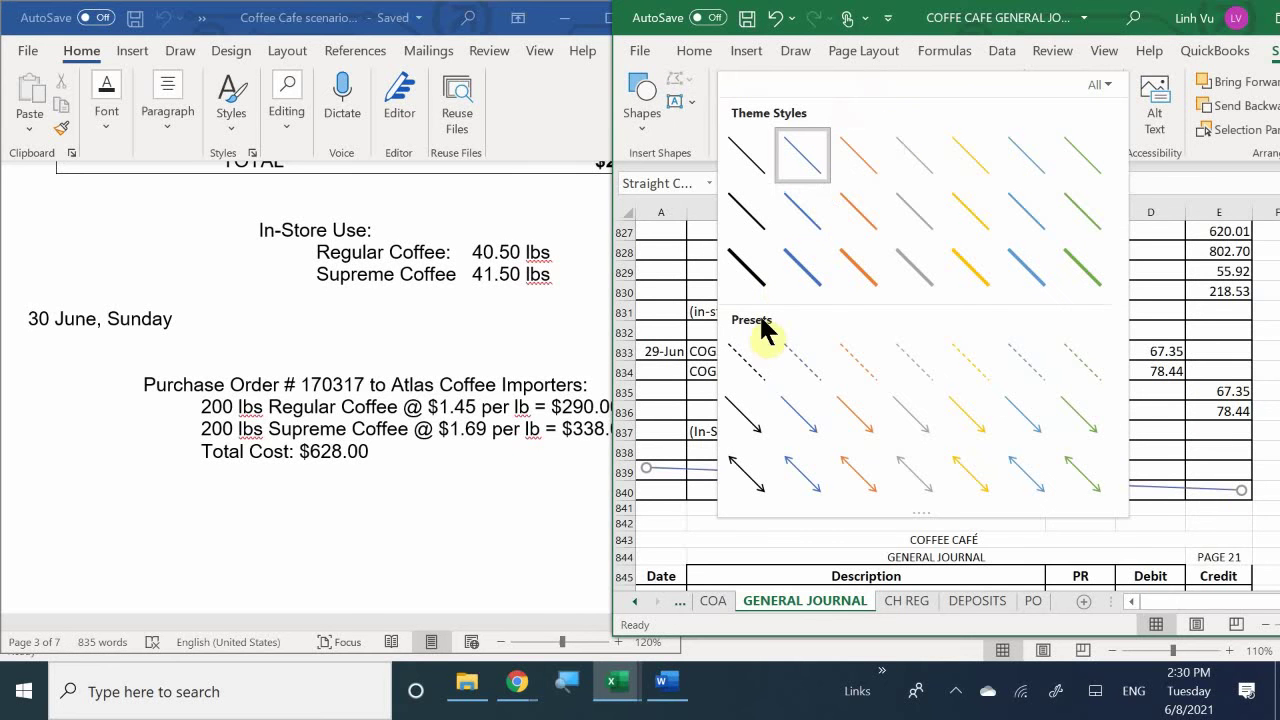
{"action": "left_click", "coordinate": [735, 267]}
{"action": "left_click", "coordinate": [734, 494]}
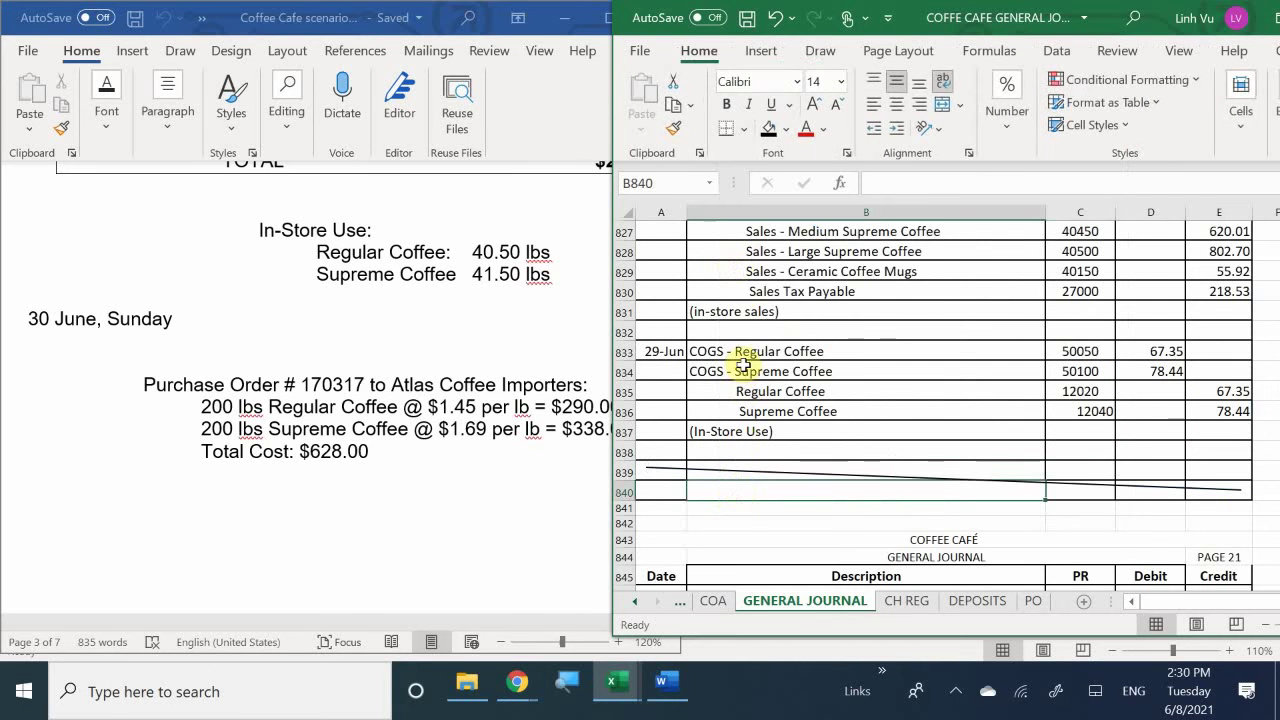
Enter the date 6/30 in A847, the first entry row on page 21 of the general journal.
{"action": "scroll", "coordinate": [738, 360], "scroll_direction": "down", "scroll_amount": 2}
{"action": "scroll", "coordinate": [738, 360], "scroll_direction": "down", "scroll_amount": 4}
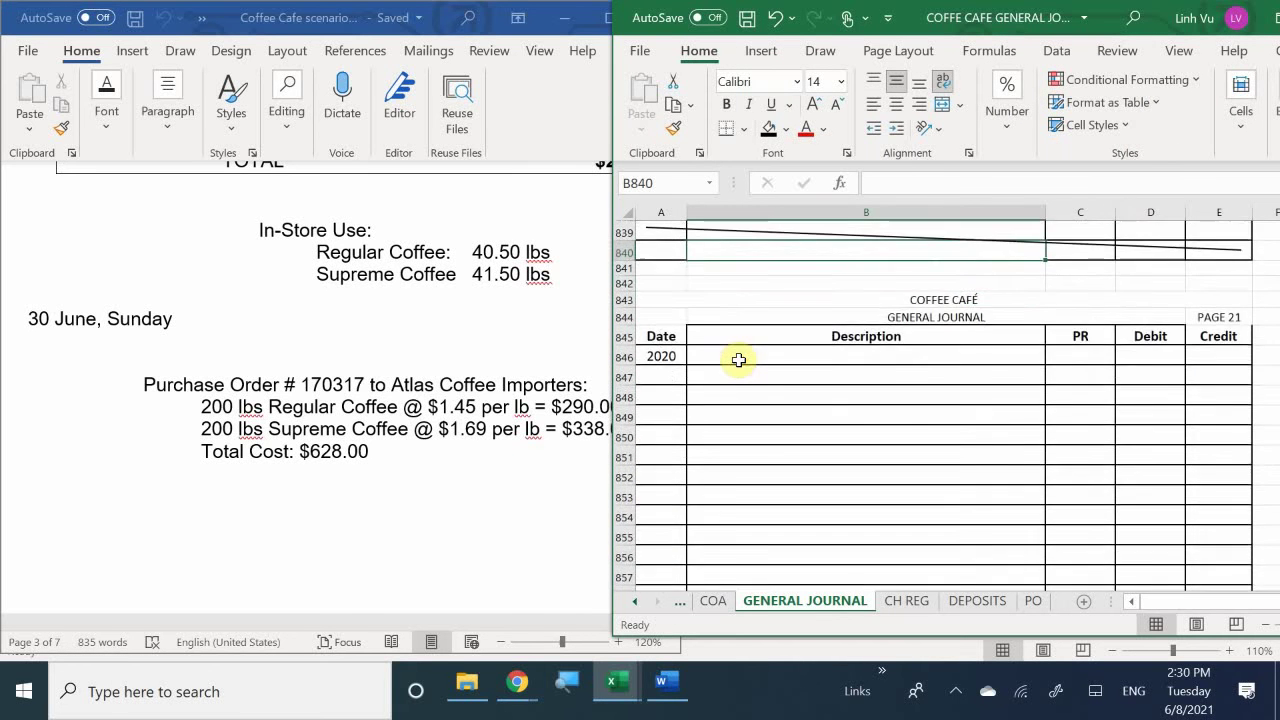
{"action": "scroll", "coordinate": [728, 350], "scroll_direction": "up", "scroll_amount": 2}
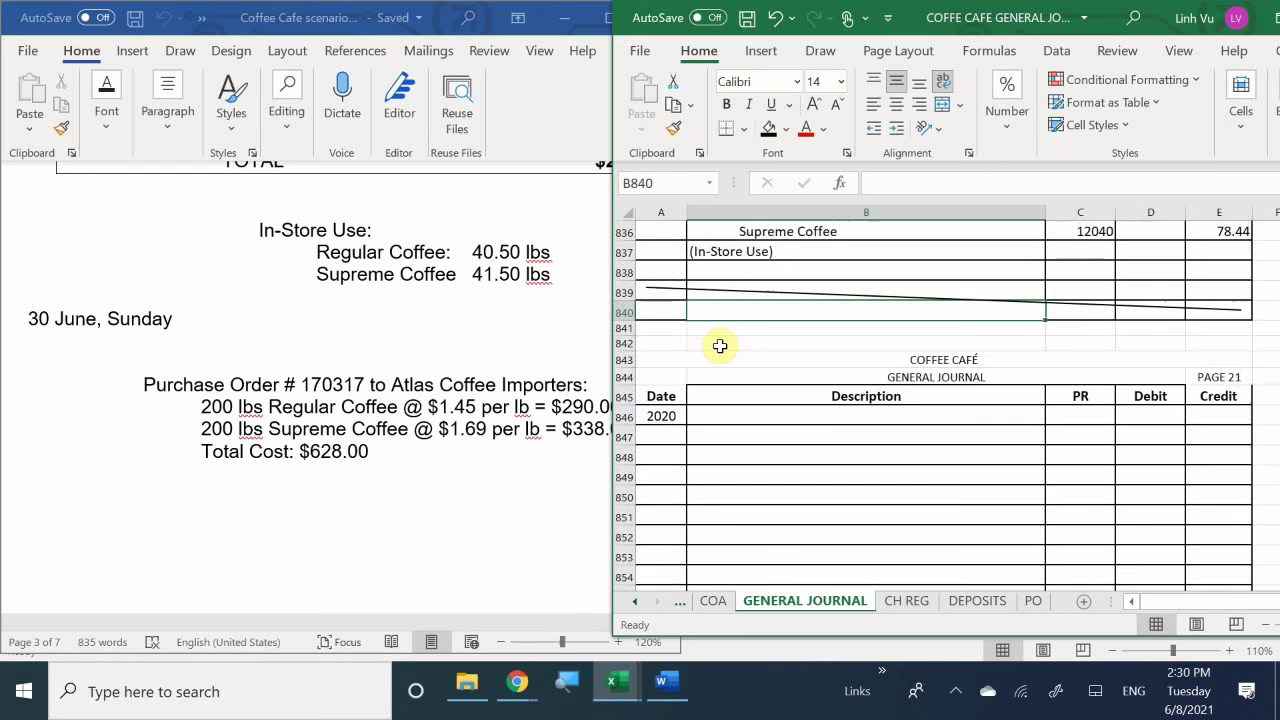
{"action": "scroll", "coordinate": [720, 346], "scroll_direction": "down", "scroll_amount": 2}
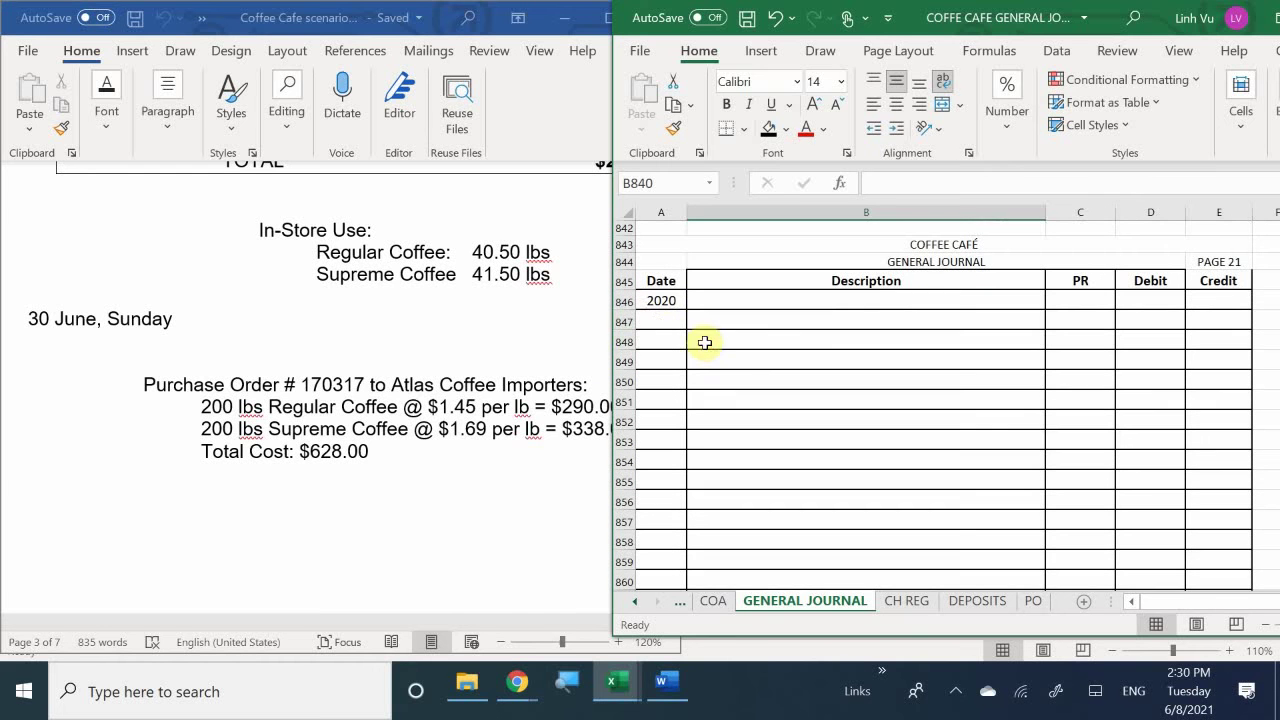
{"action": "left_click", "coordinate": [652, 321]}
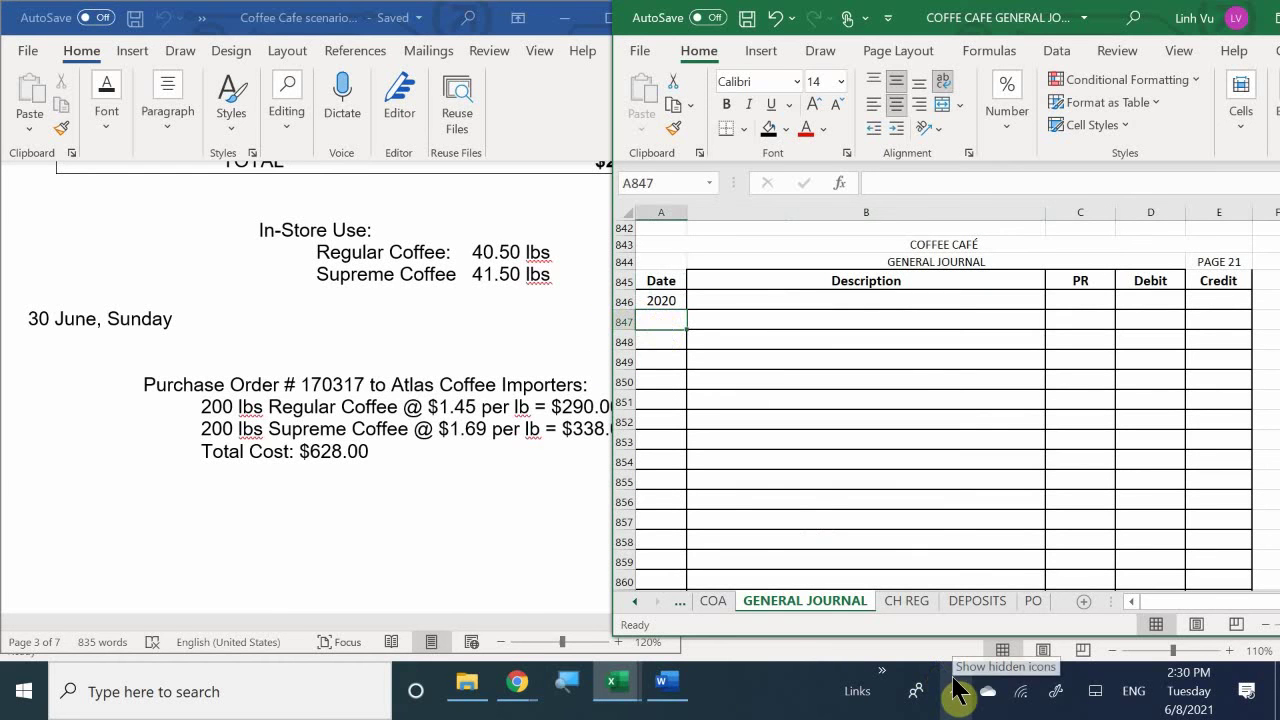
{"action": "type", "text": "6/30"}
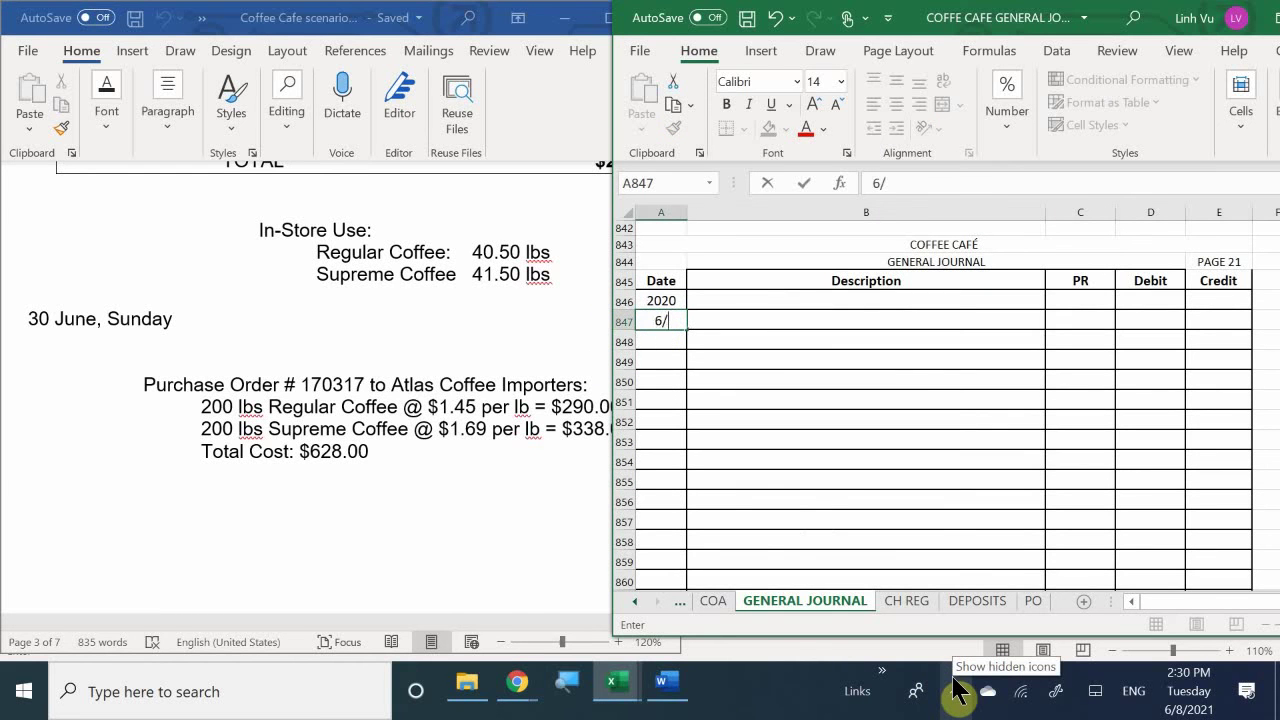
{"action": "key", "text": "Return"}
{"action": "key", "text": "Right"}
{"action": "key", "text": "Up"}
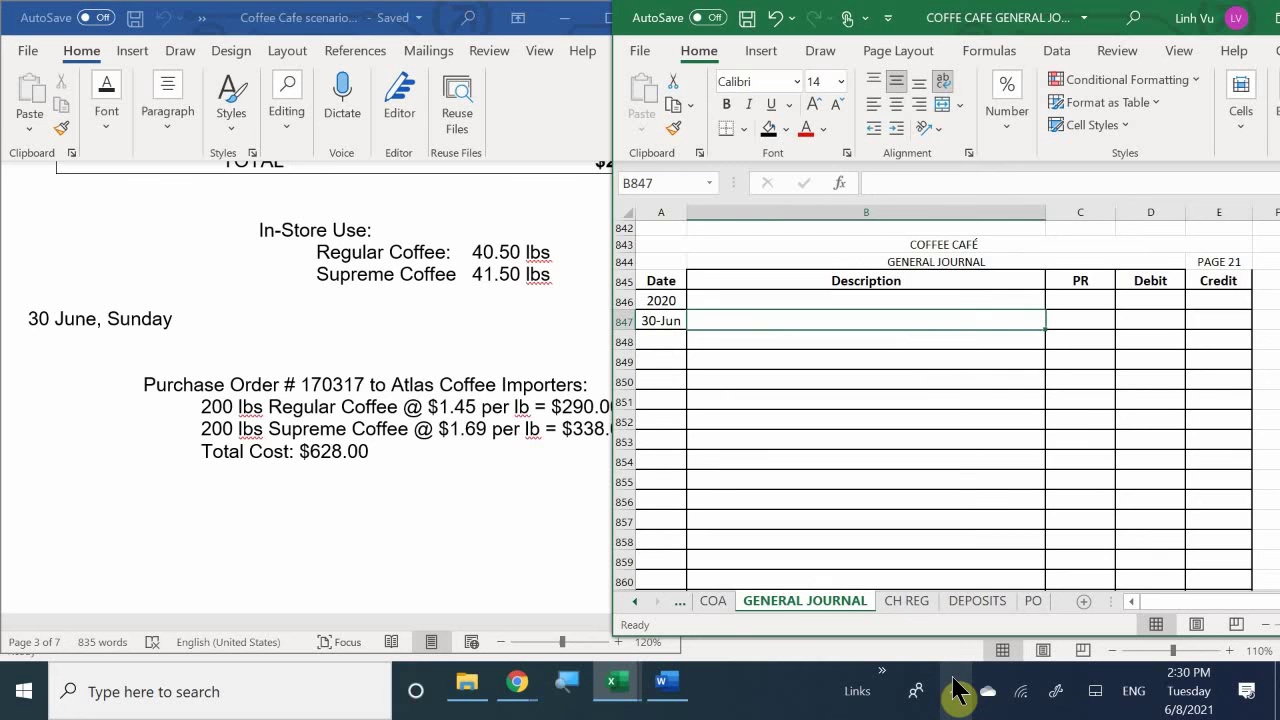
Enter the date 6/30 in A21 of the PO sheet, the first purchase order row without a date.
{"action": "left_click", "coordinate": [1033, 601]}
{"action": "scroll", "coordinate": [732, 420], "scroll_direction": "down", "scroll_amount": 1}
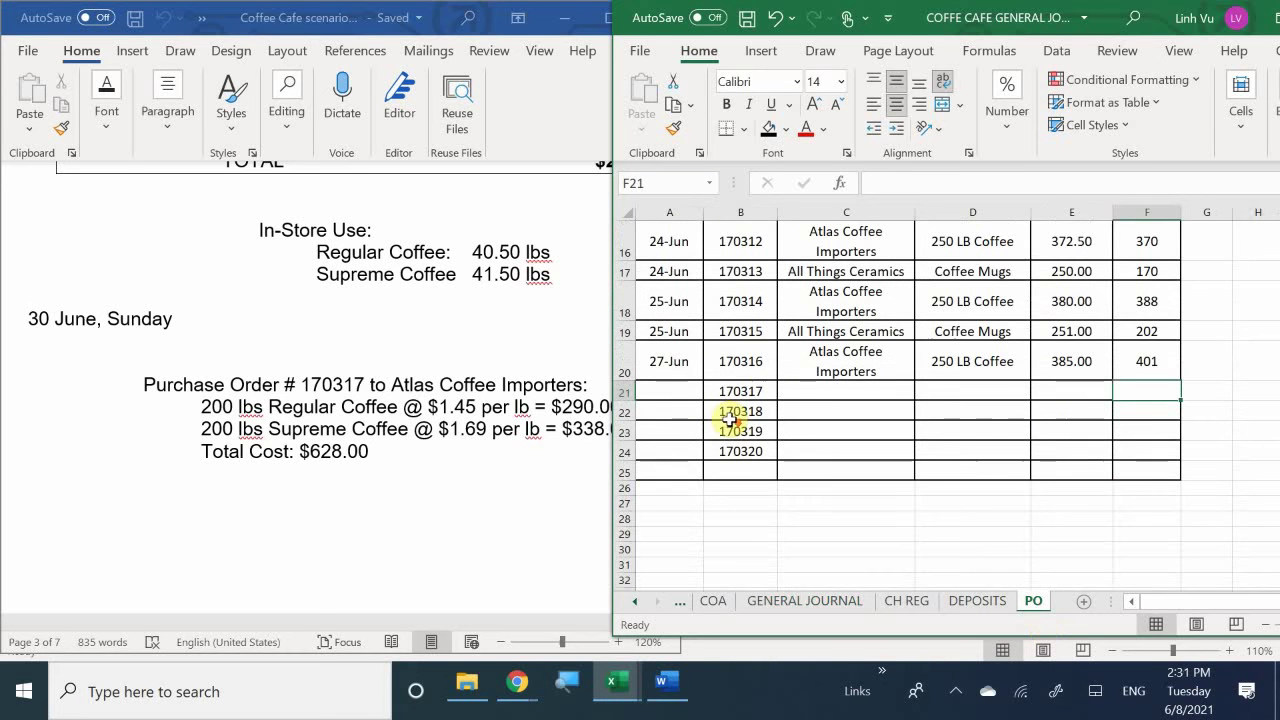
{"action": "left_click", "coordinate": [670, 392]}
{"action": "type", "text": "6"}
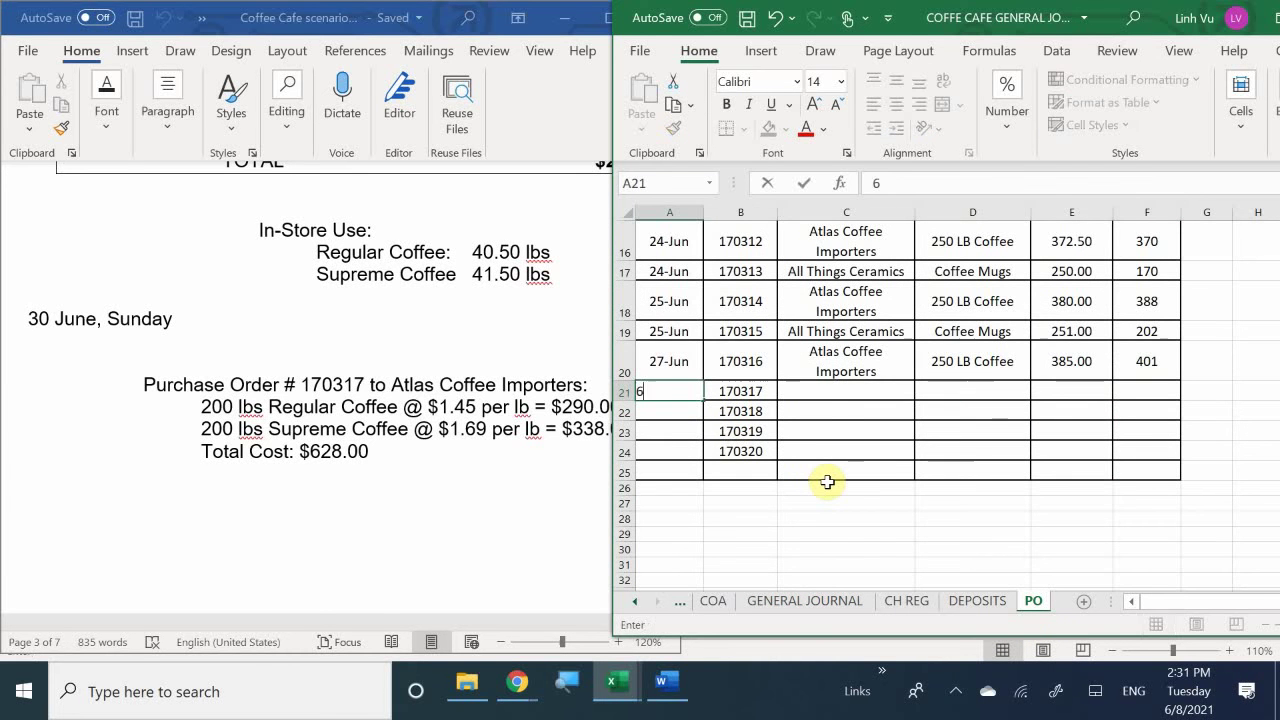
{"action": "type", "text": "/30"}
{"action": "key", "text": "Return"}
{"action": "key", "text": "Right"}
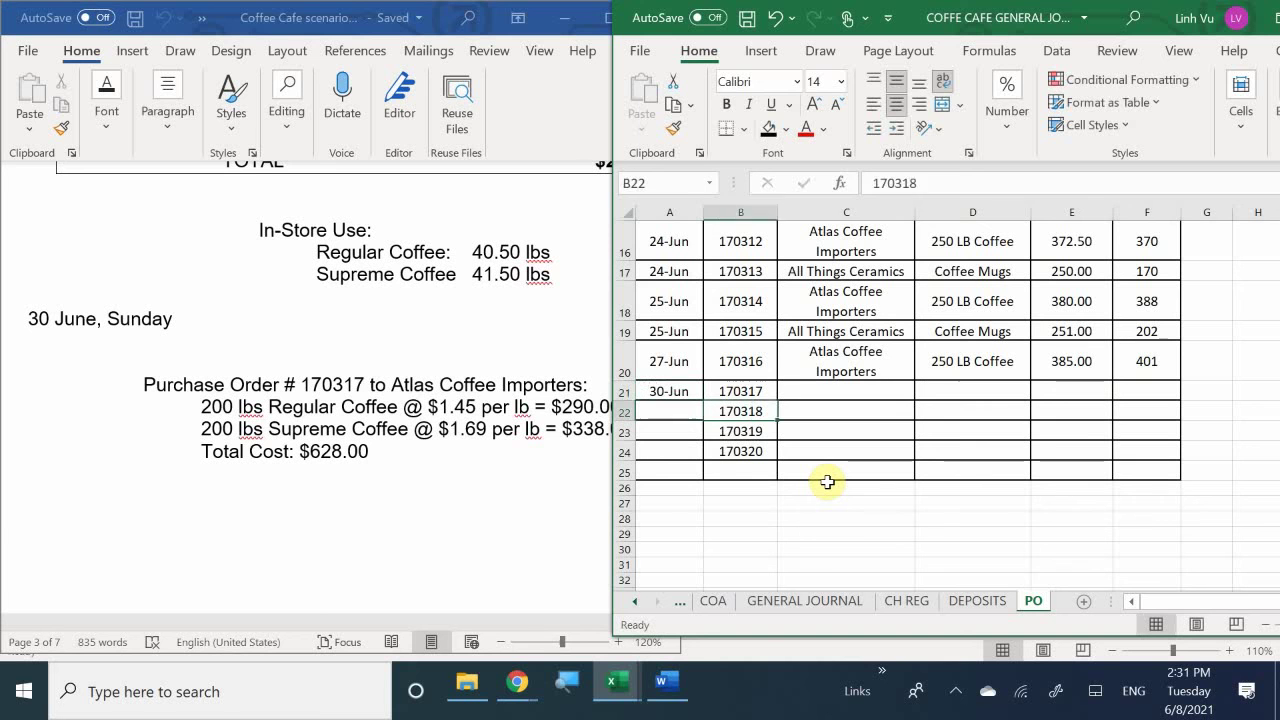
Start a formula in C21, the vendor cell of the 30-Jun purchase order row.
{"action": "key", "text": "Right"}
{"action": "key", "text": "Up"}
{"action": "type", "text": "="}
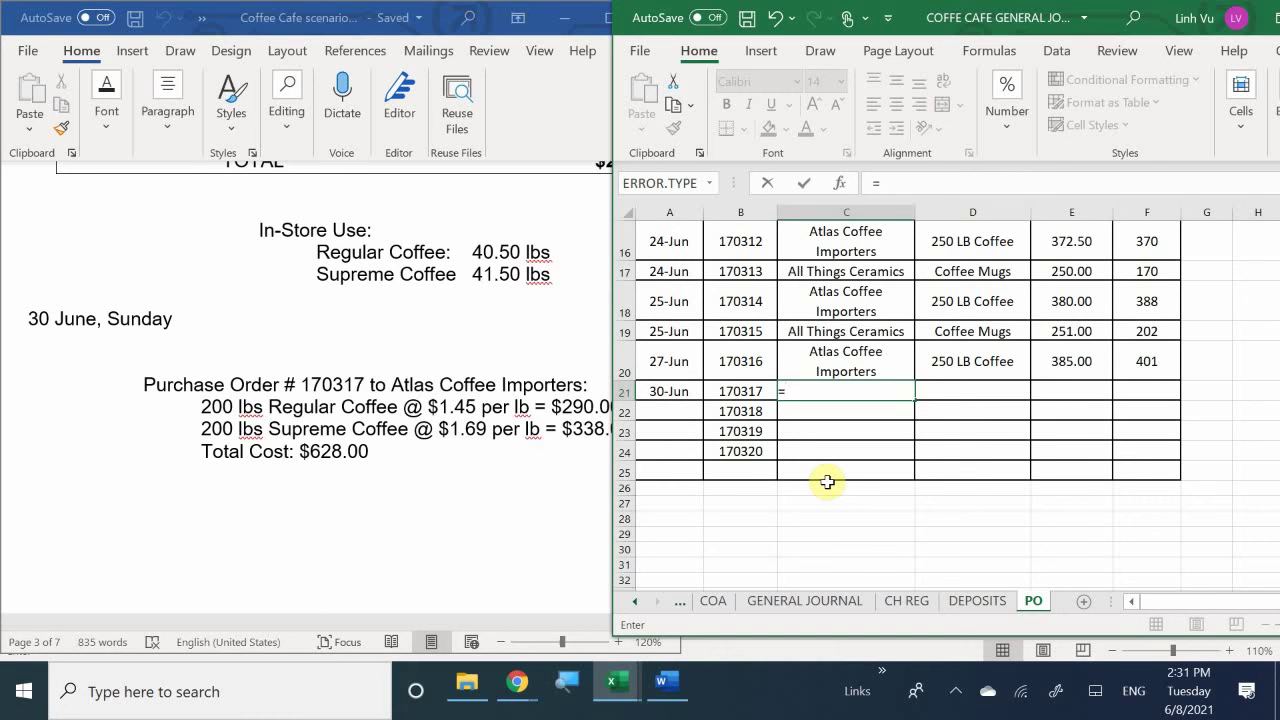
Complete the 30-Jun purchase order row with the vendor referenced from the cell above, item 400 LB Coffee and amount 628.
{"action": "key", "text": "Up"}
{"action": "key", "text": "Tab"}
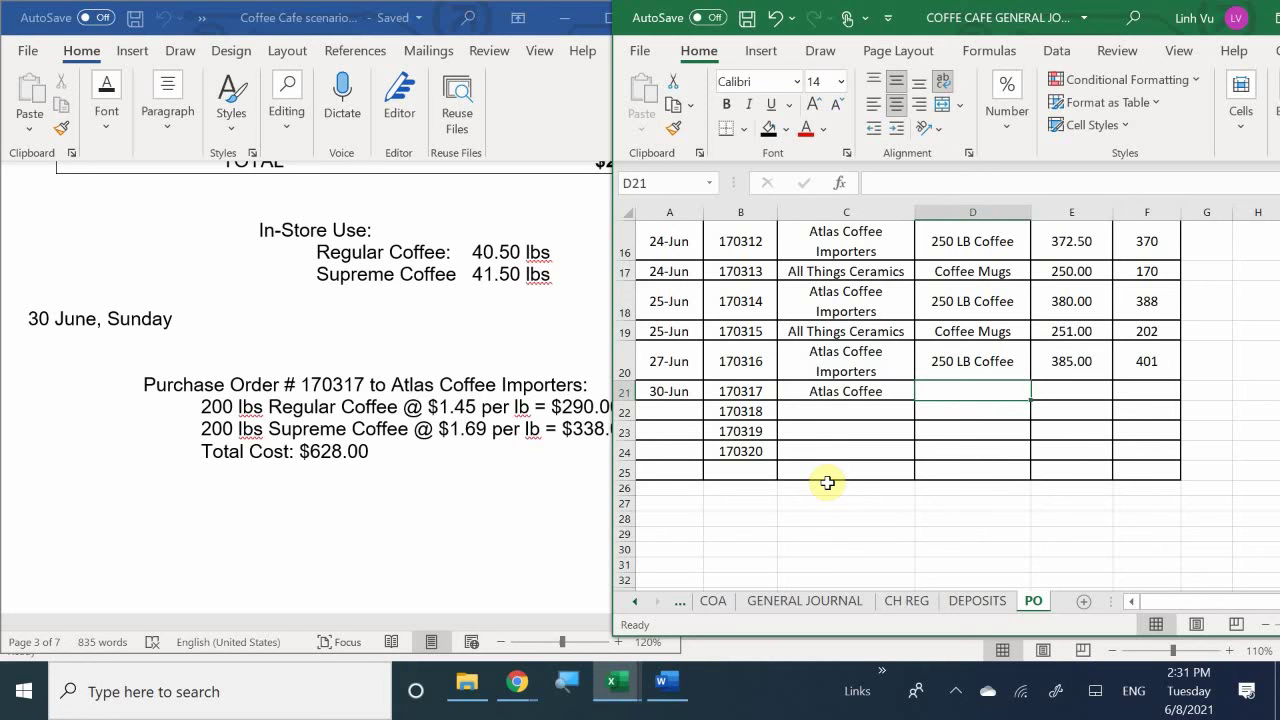
{"action": "type", "text": "400"}
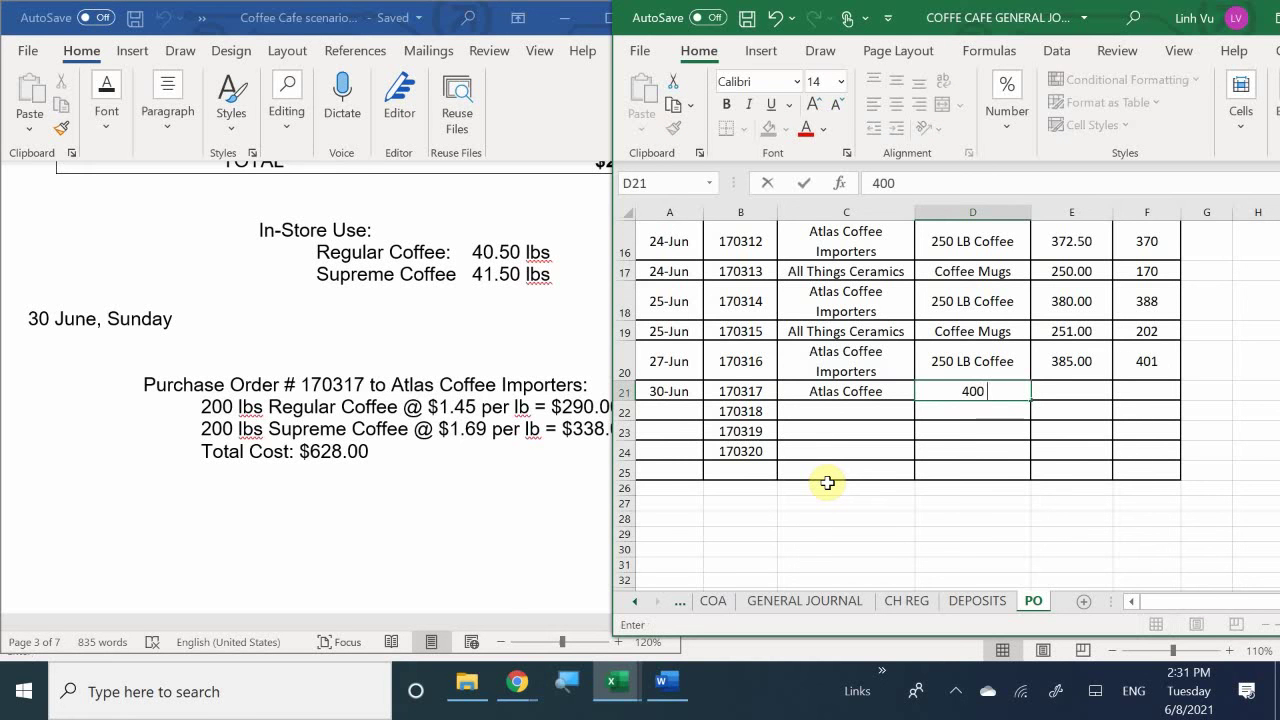
{"action": "type", "text": " LB Coffe"}
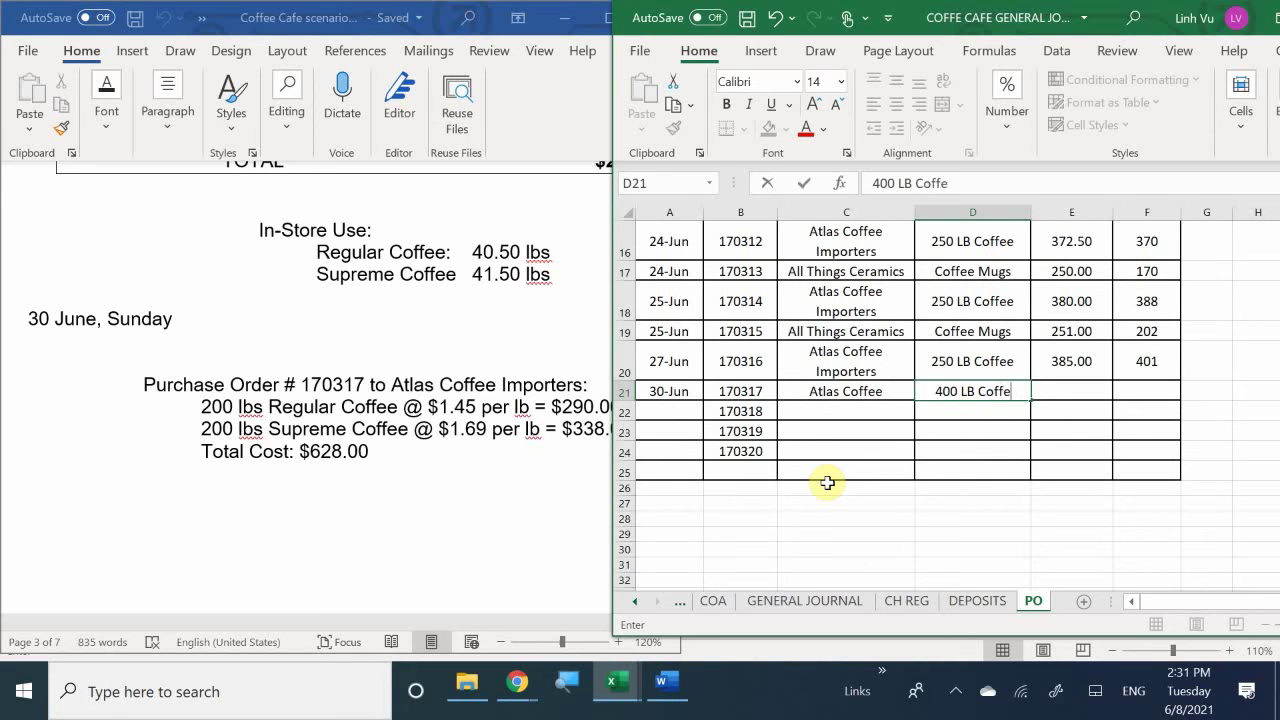
{"action": "type", "text": "e"}
{"action": "key", "text": "ctrl+Return"}
{"action": "key", "text": "Tab"}
{"action": "type", "text": "628"}
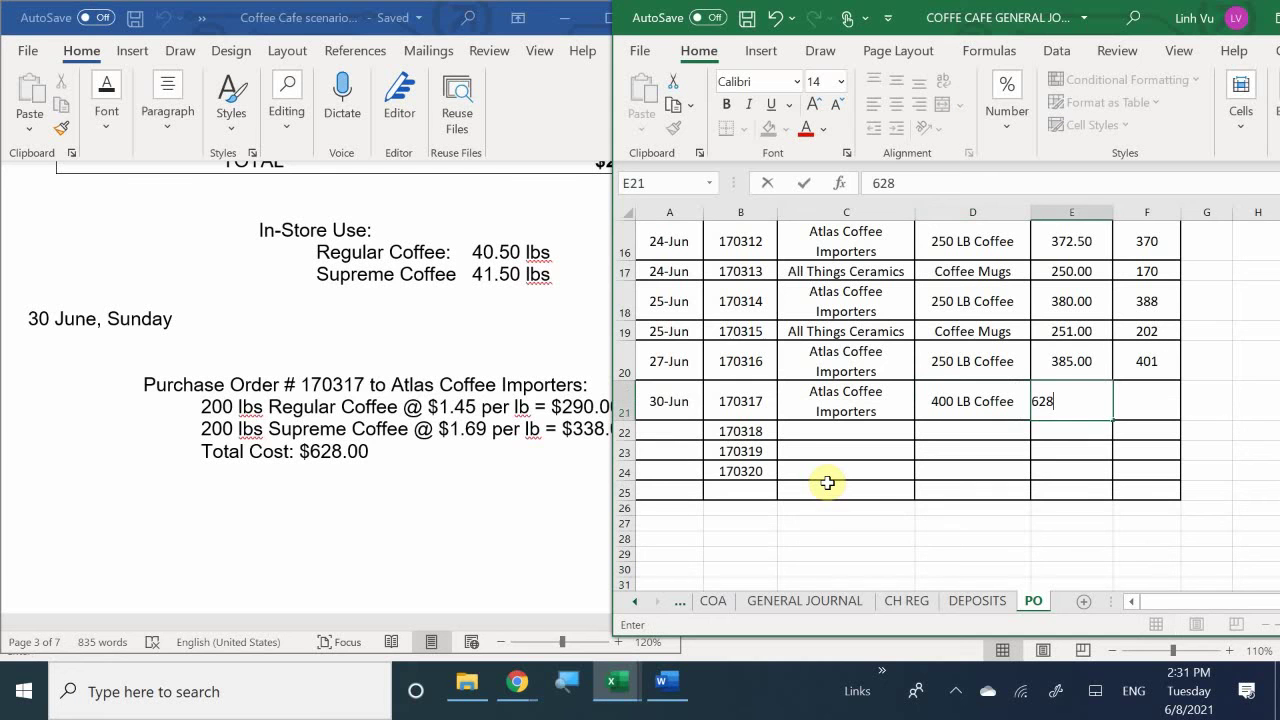
{"action": "key", "text": "Return"}
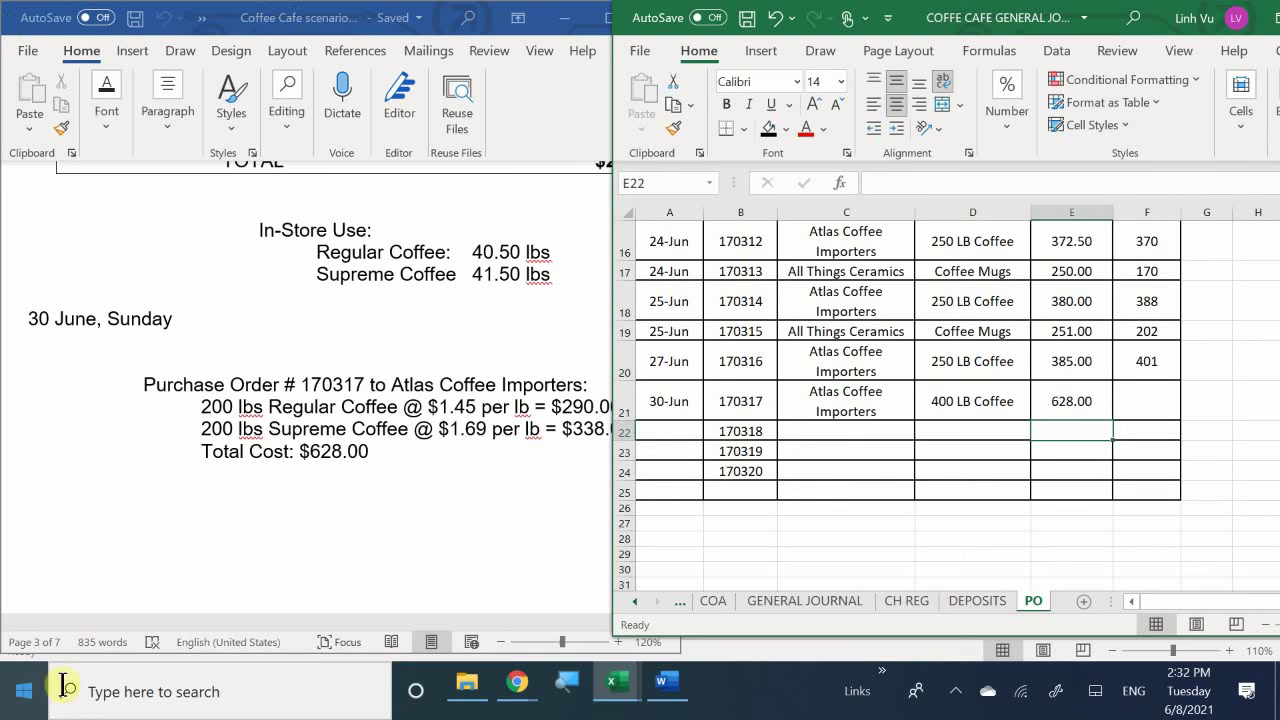
Review the 30 June purchase order and the page after it in the Word scenario document, returning to the Excel workbook.
{"action": "left_click", "coordinate": [196, 446]}
{"action": "scroll", "coordinate": [198, 446], "scroll_direction": "down", "scroll_amount": 5}
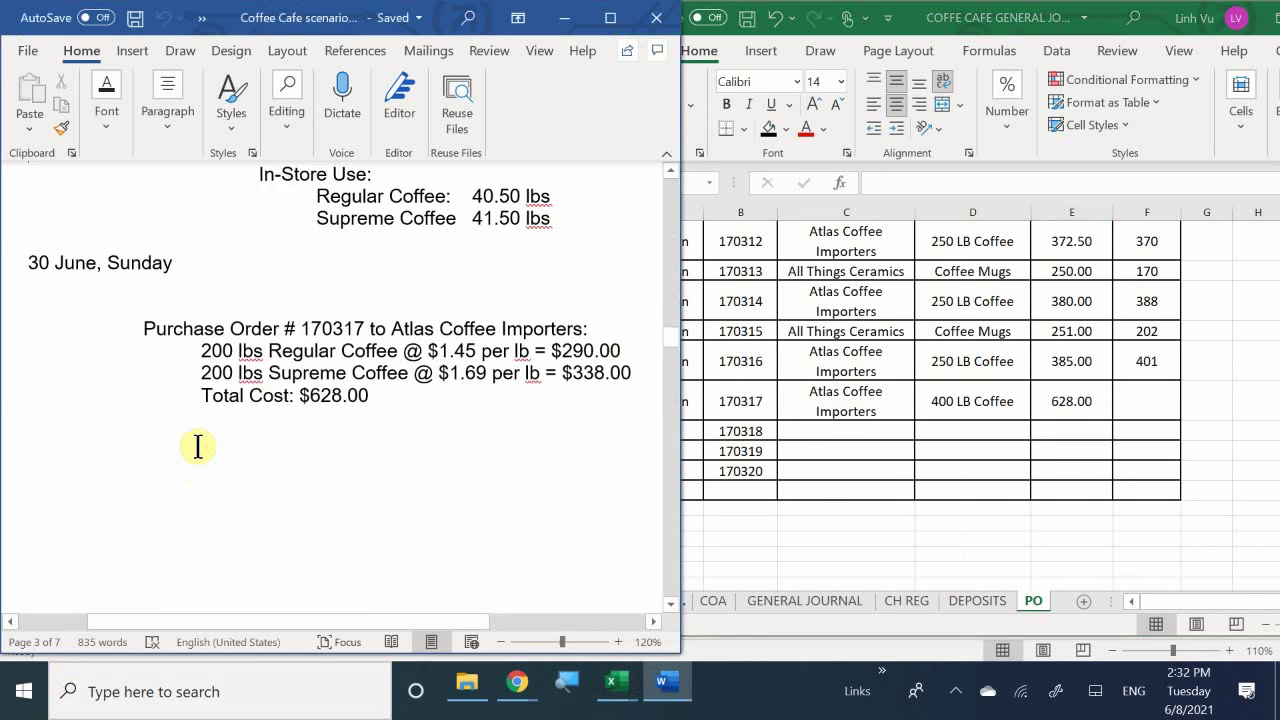
{"action": "scroll", "coordinate": [198, 446], "scroll_direction": "down", "scroll_amount": 10}
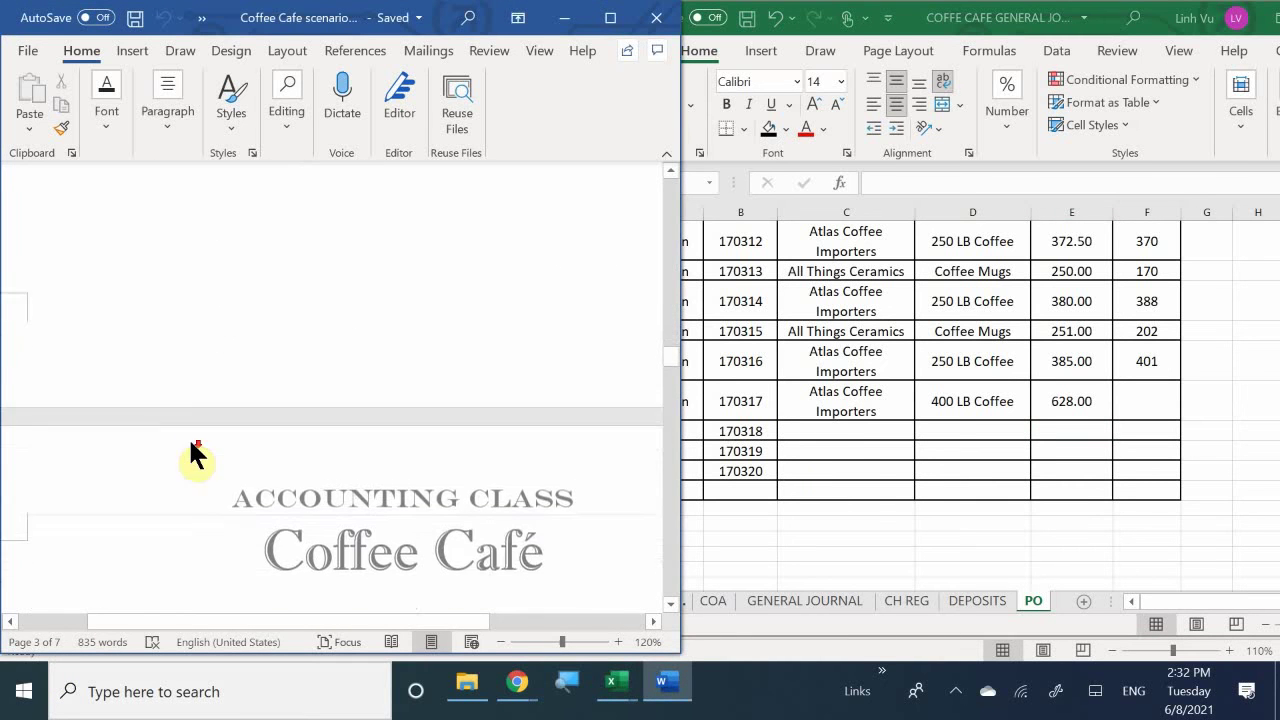
{"action": "scroll", "coordinate": [190, 443], "scroll_direction": "up", "scroll_amount": 10}
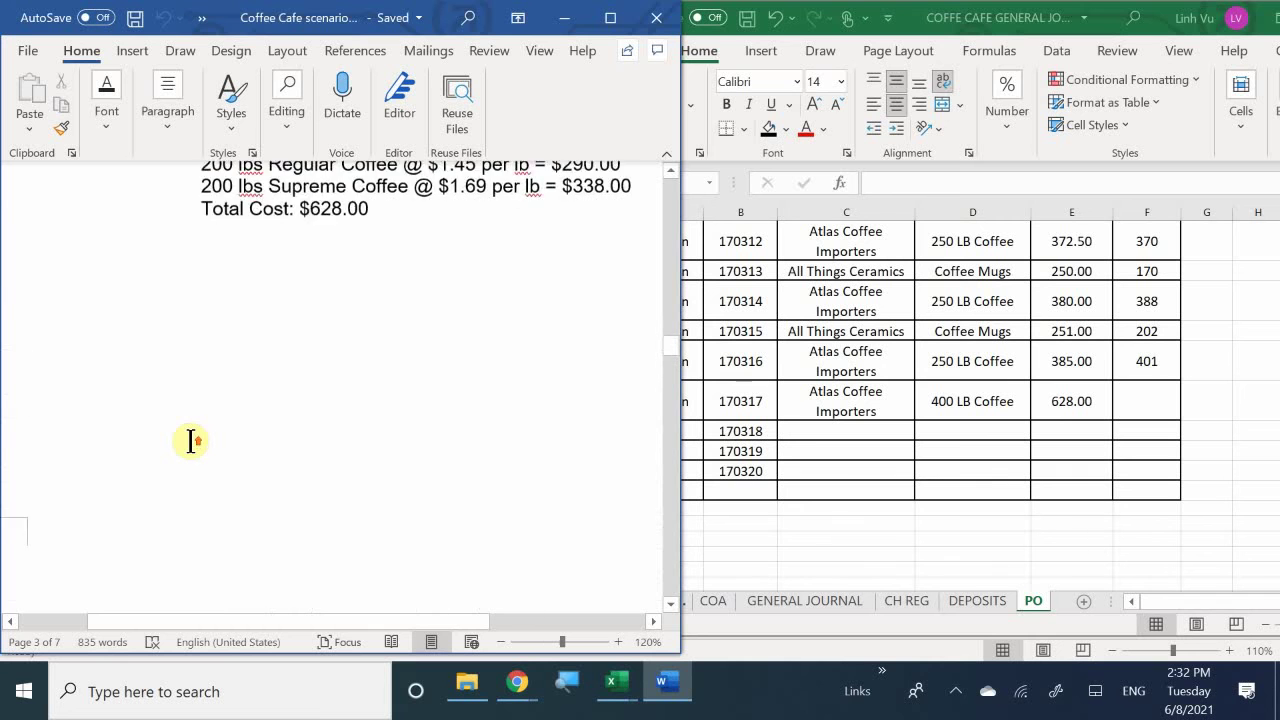
{"action": "scroll", "coordinate": [190, 441], "scroll_direction": "up", "scroll_amount": 1}
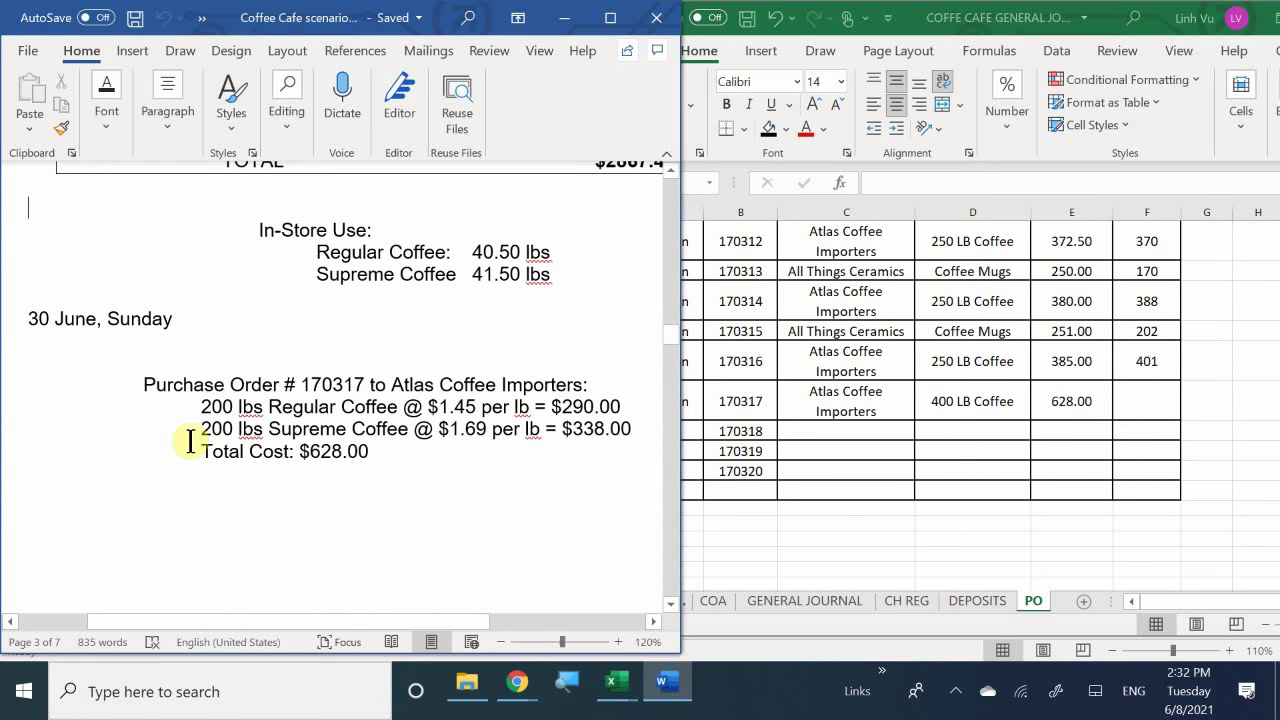
{"action": "left_click", "coordinate": [838, 498]}
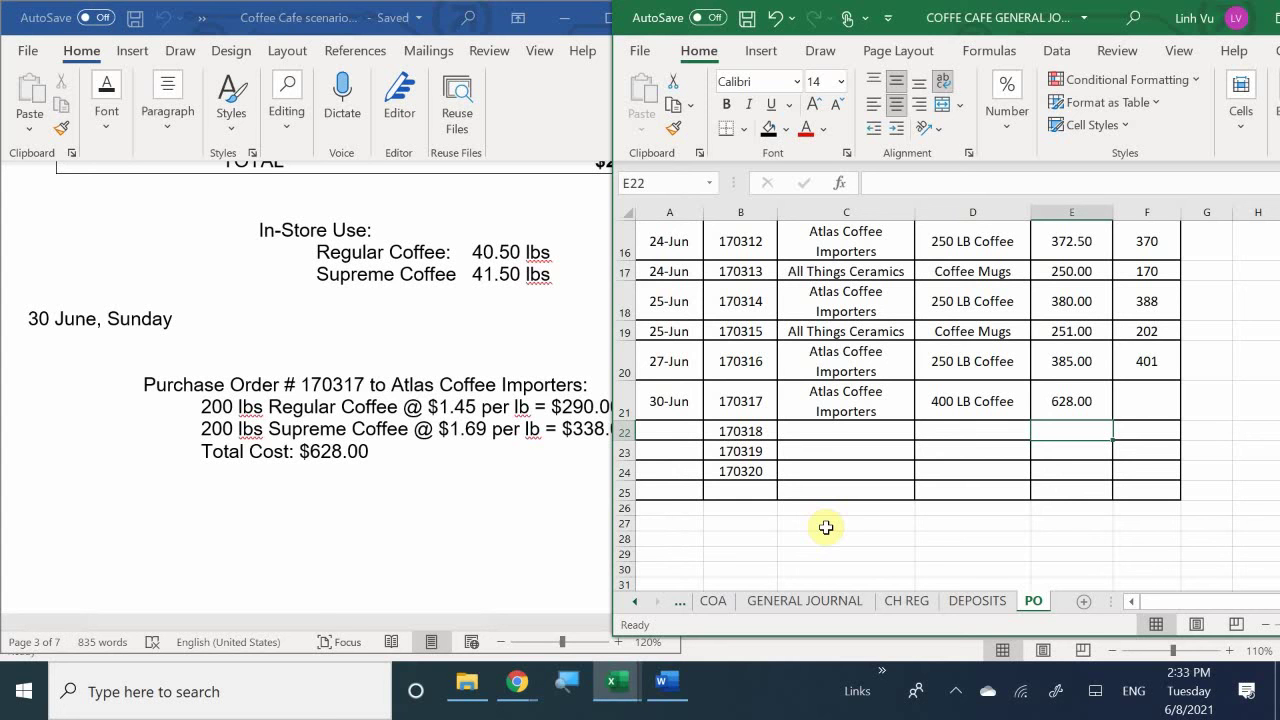
Open the General Journal sheet and examine the 30 June Super "A" Market delivery invoice in the Word scenario document.
{"action": "left_click", "coordinate": [797, 600]}
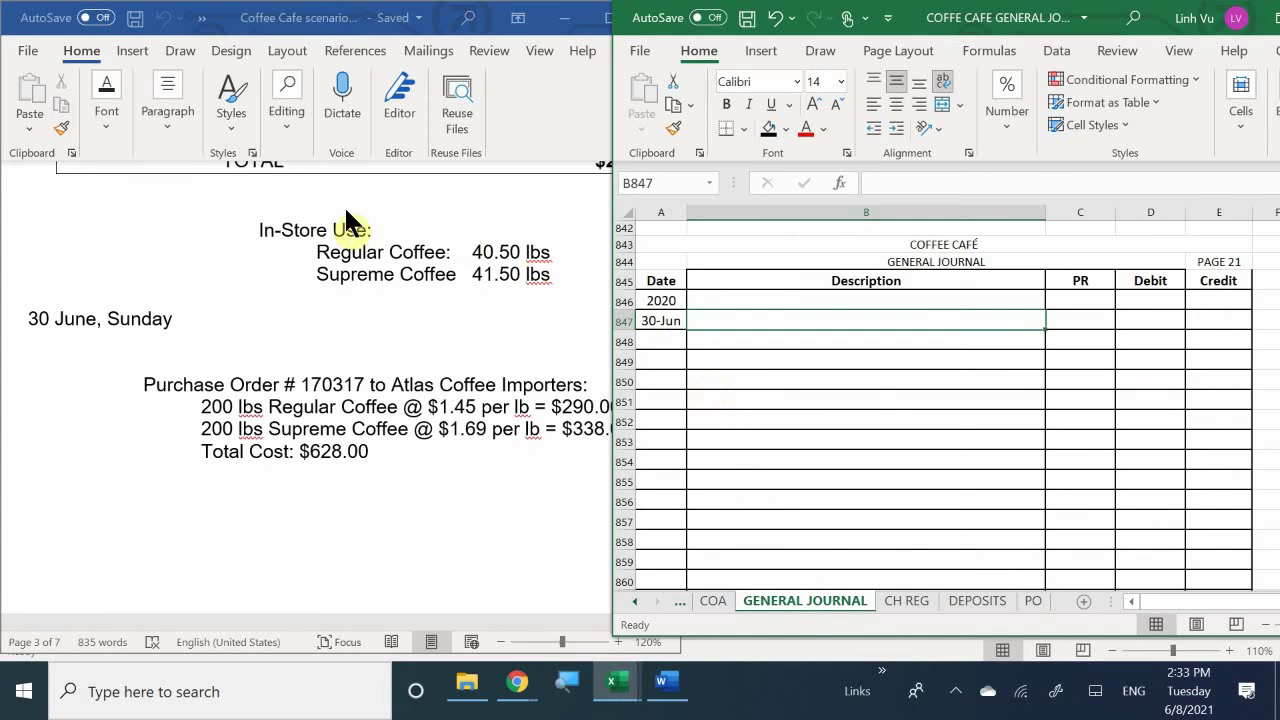
{"action": "left_click", "coordinate": [341, 379]}
{"action": "scroll", "coordinate": [343, 381], "scroll_direction": "down", "scroll_amount": 3}
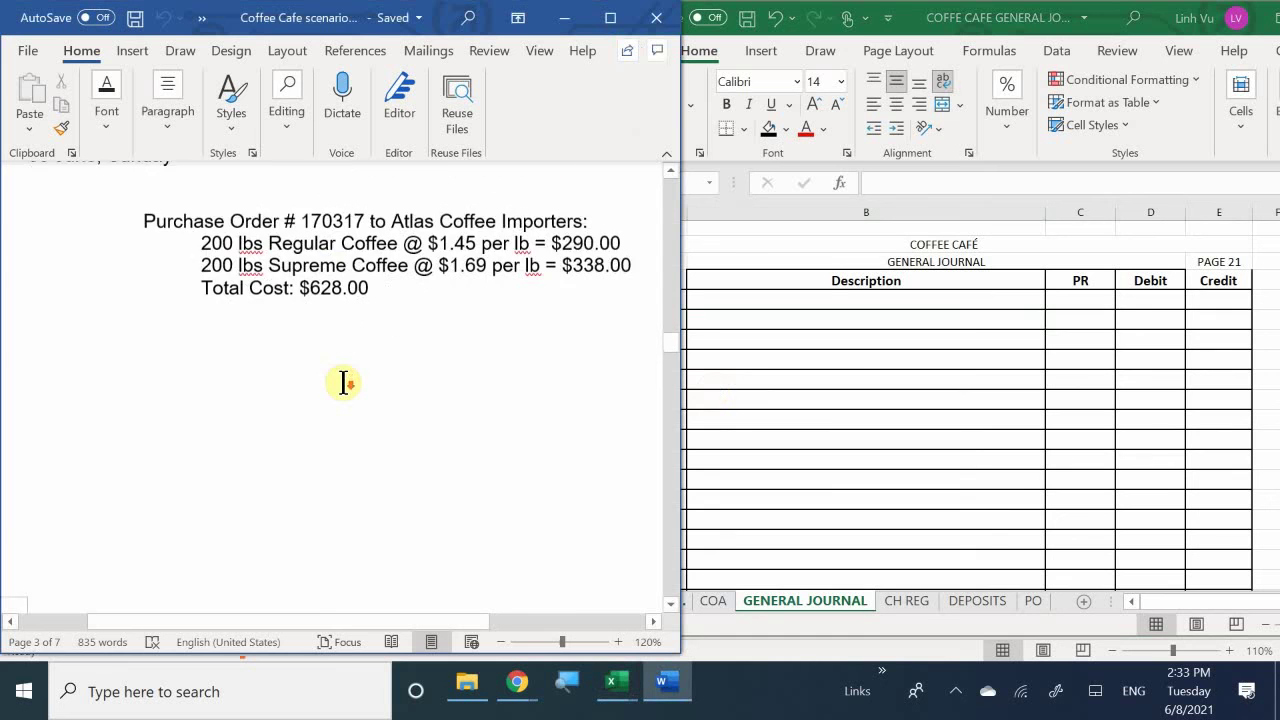
{"action": "scroll", "coordinate": [343, 382], "scroll_direction": "down", "scroll_amount": 10}
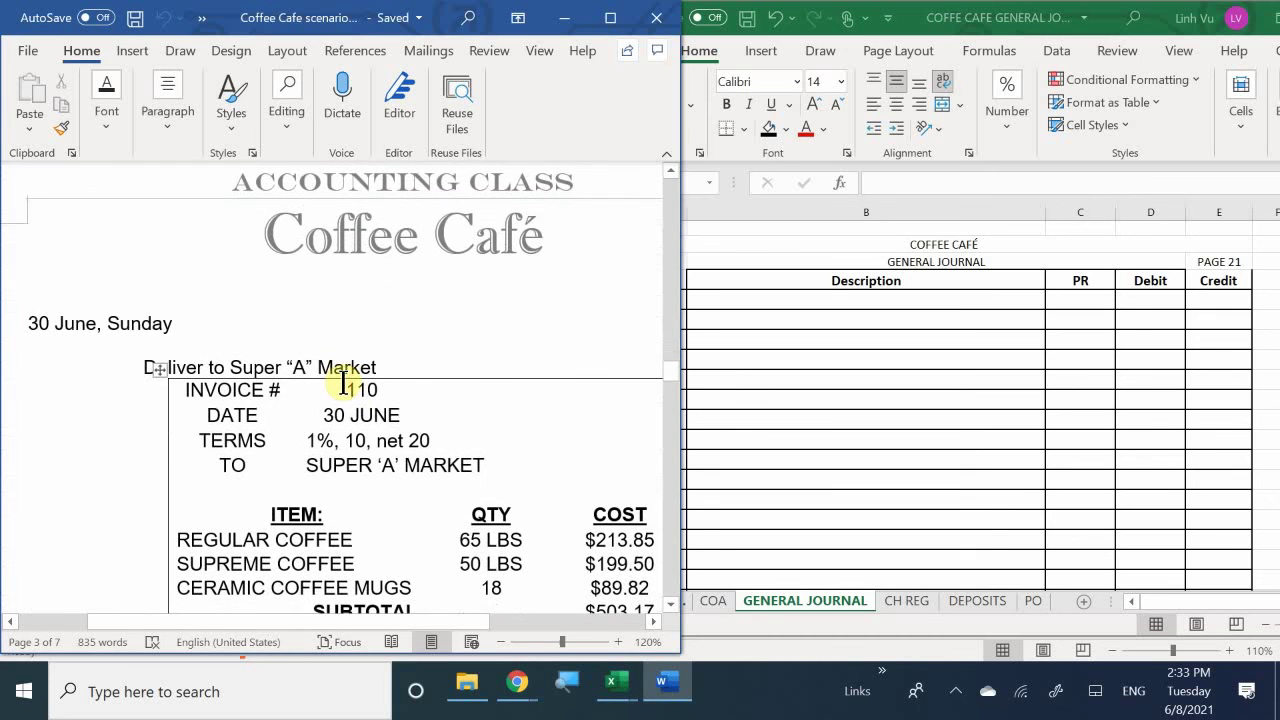
{"action": "scroll", "coordinate": [343, 382], "scroll_direction": "down", "scroll_amount": 1}
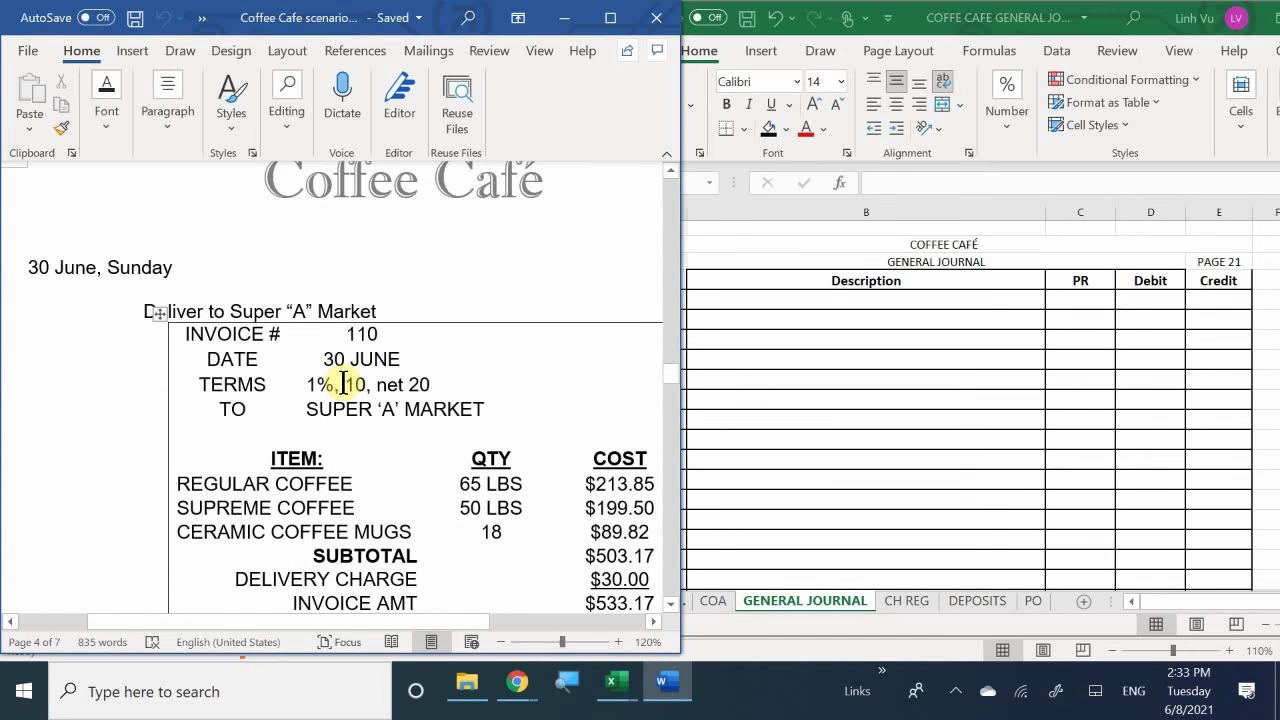
{"action": "scroll", "coordinate": [343, 382], "scroll_direction": "down", "scroll_amount": 1}
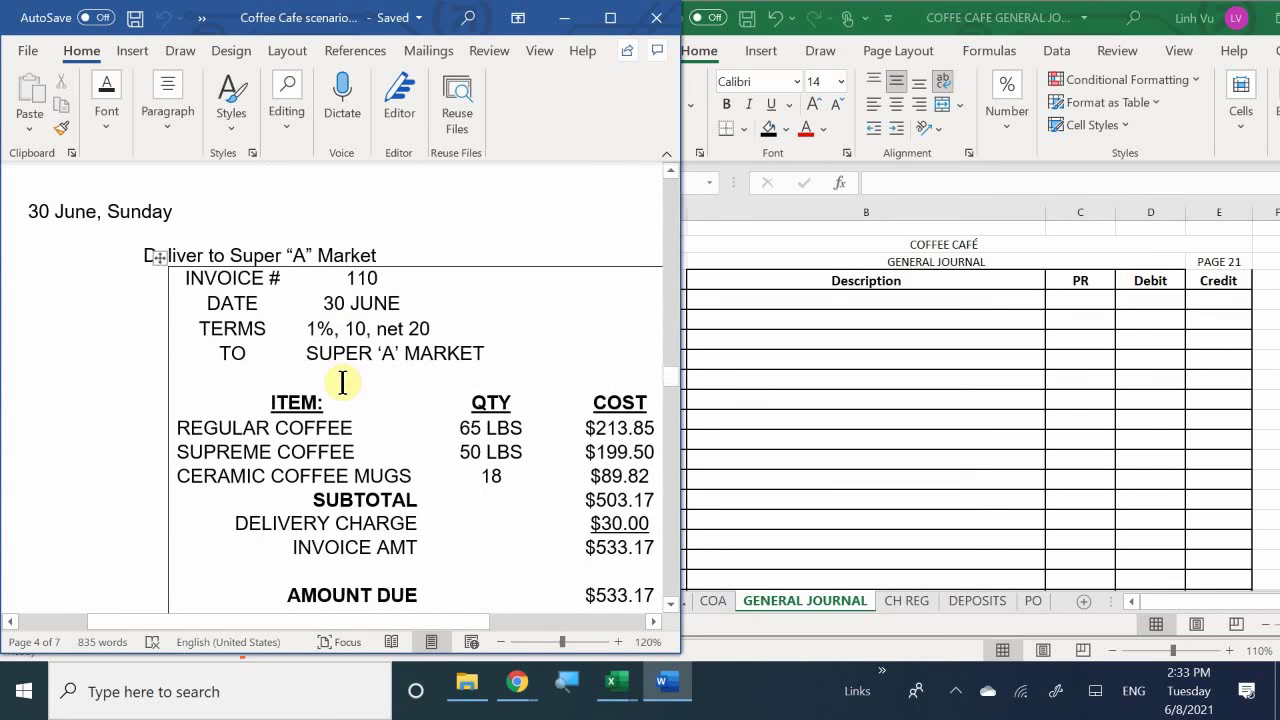
{"action": "scroll", "coordinate": [343, 382], "scroll_direction": "down", "scroll_amount": 5}
{"action": "scroll", "coordinate": [343, 382], "scroll_direction": "up", "scroll_amount": 4}
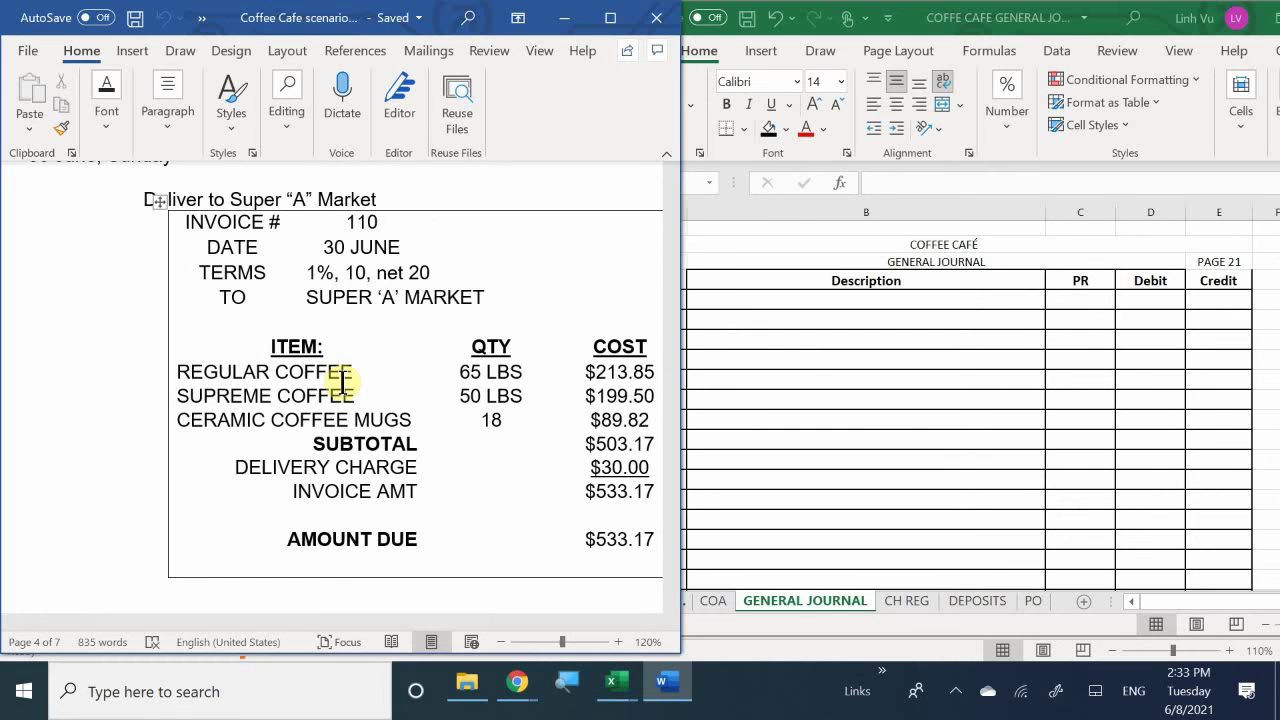
In the Excel general journal, copy the descriptions and PR codes of the 29-Jun Corner Bookstore sale and COGS entries, B772:C783.
{"action": "left_click", "coordinate": [849, 397]}
{"action": "scroll", "coordinate": [799, 367], "scroll_direction": "up", "scroll_amount": 3}
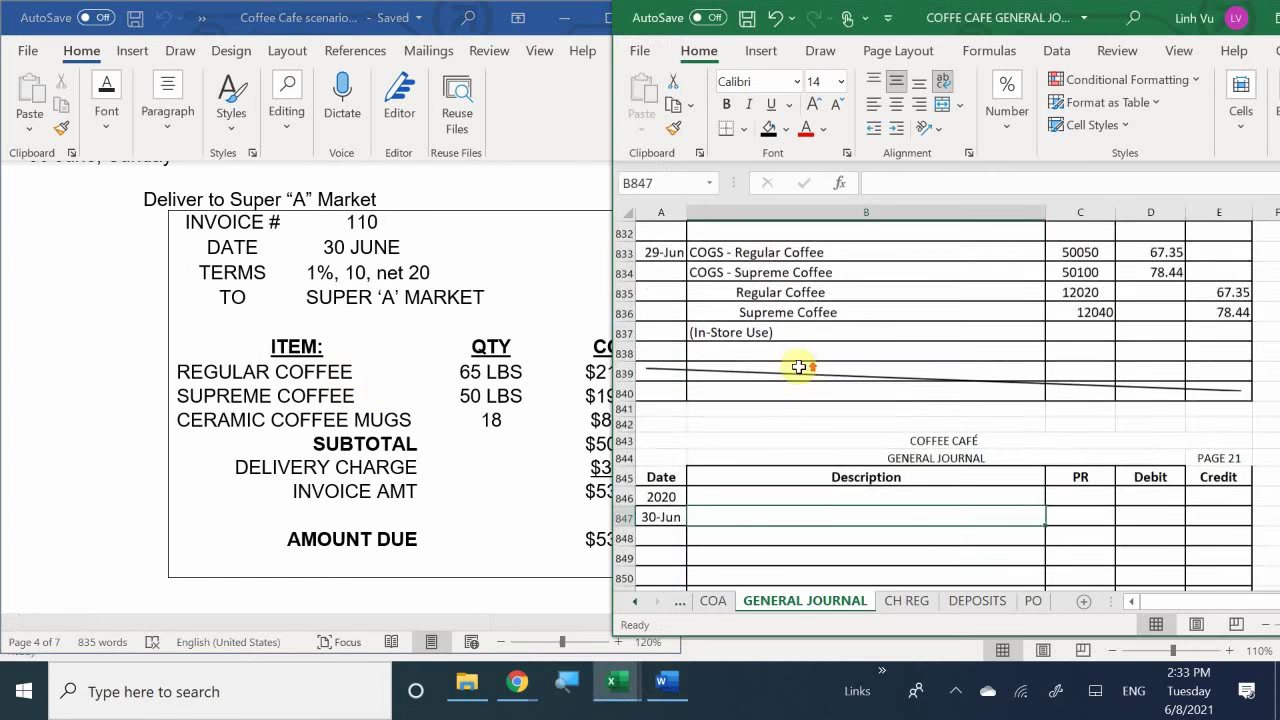
{"action": "scroll", "coordinate": [799, 367], "scroll_direction": "up", "scroll_amount": 7}
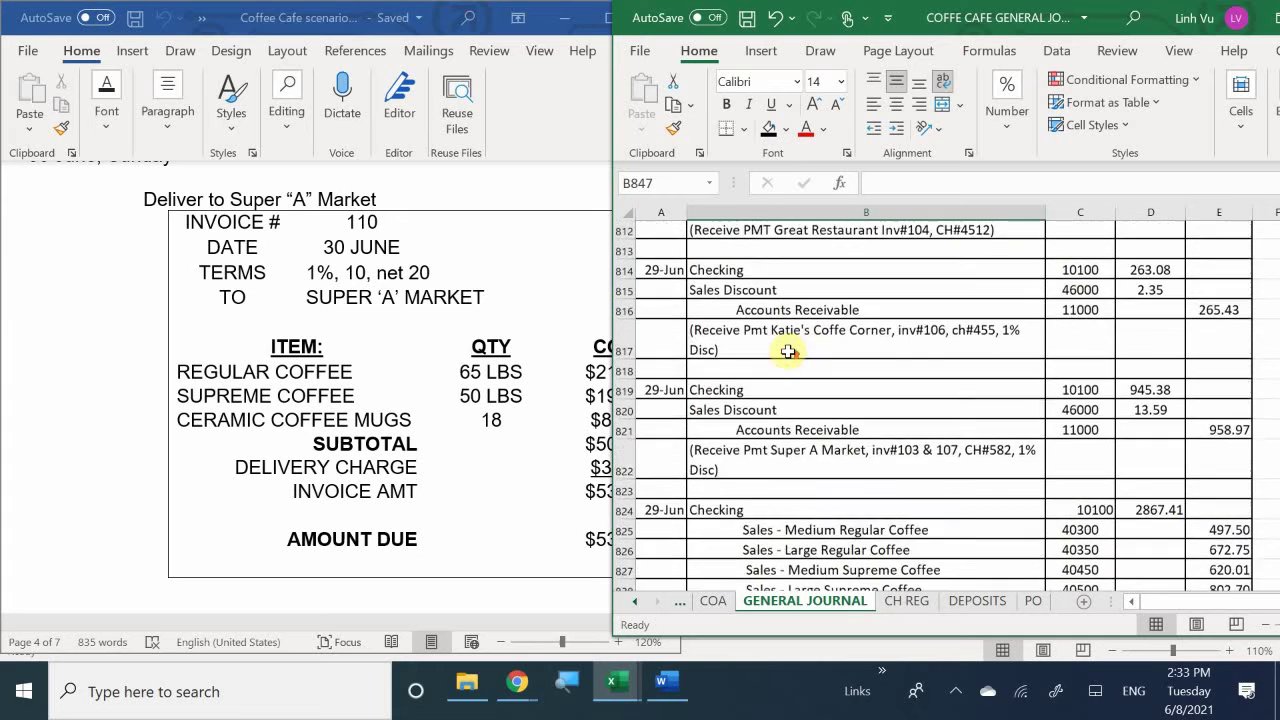
{"action": "scroll", "coordinate": [788, 351], "scroll_direction": "up", "scroll_amount": 5}
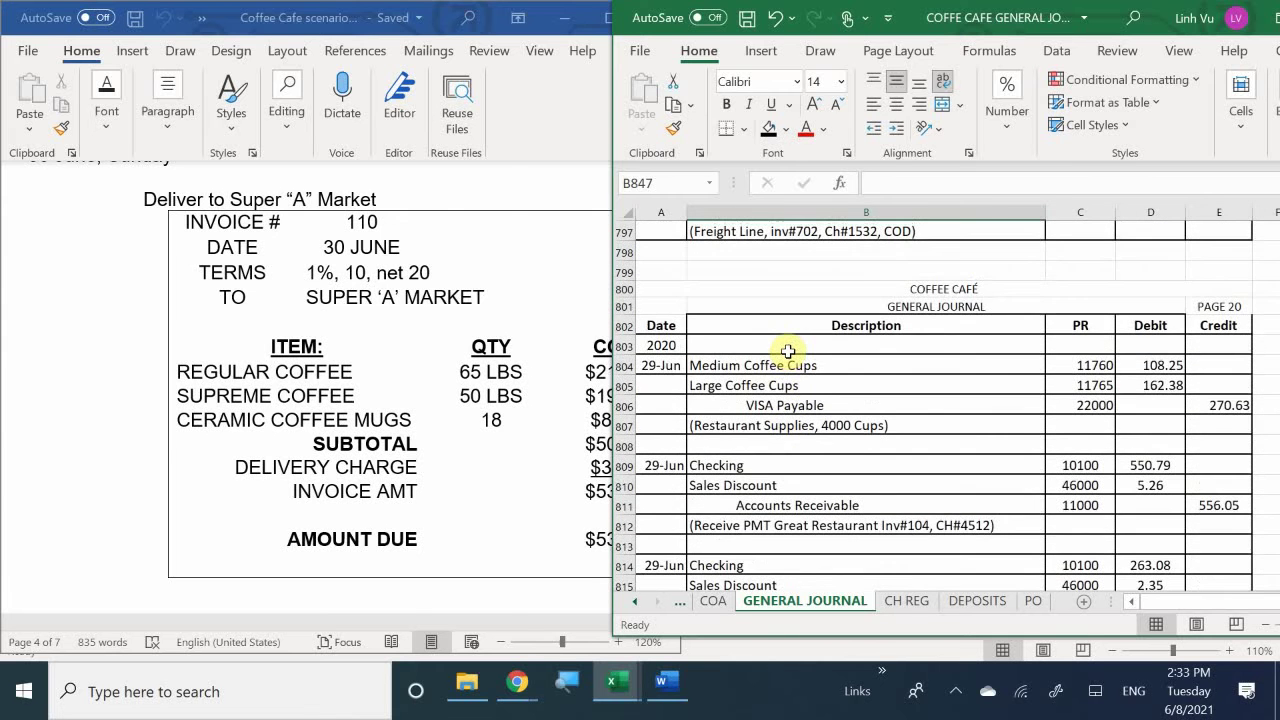
{"action": "scroll", "coordinate": [788, 351], "scroll_direction": "up", "scroll_amount": 3}
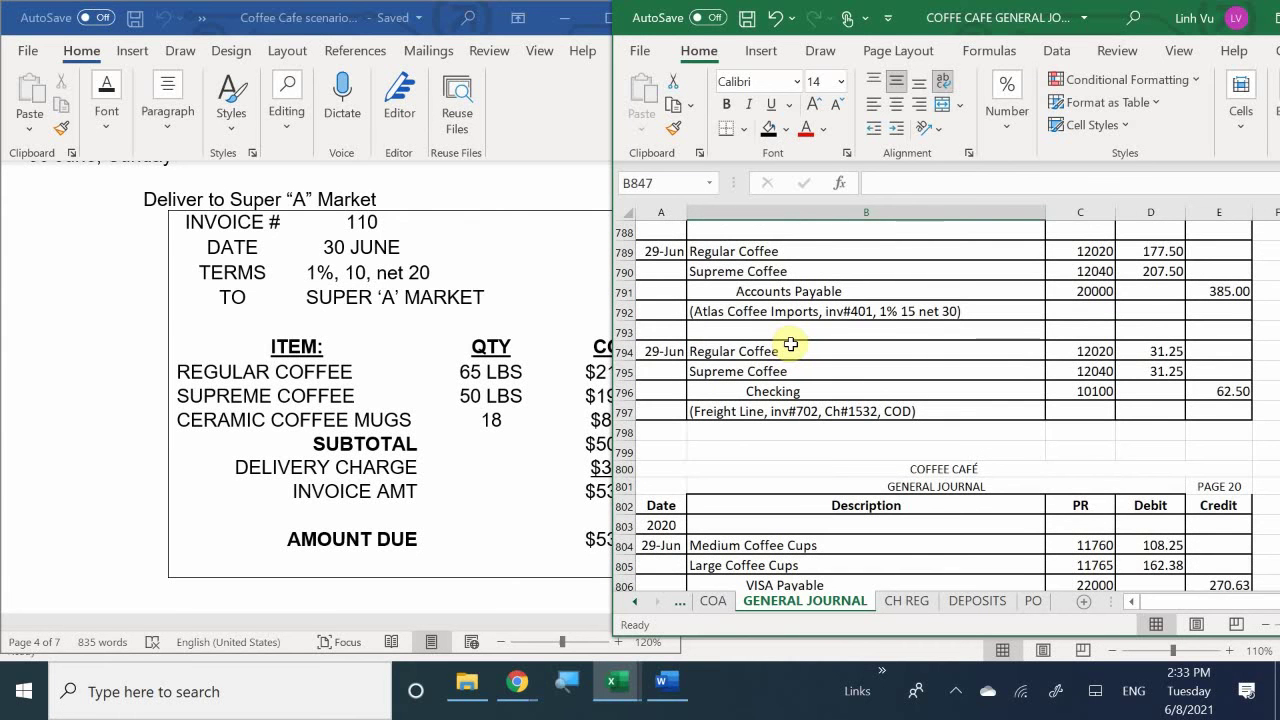
{"action": "scroll", "coordinate": [790, 344], "scroll_direction": "up", "scroll_amount": 2}
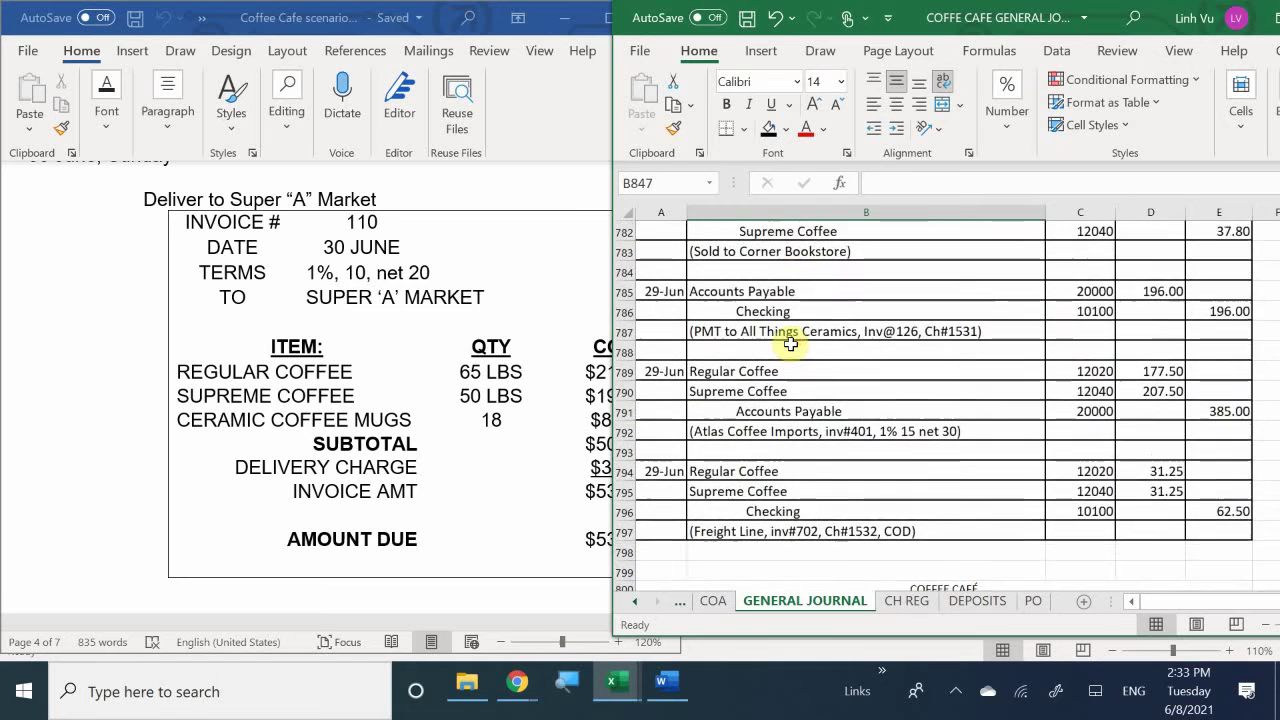
{"action": "scroll", "coordinate": [790, 344], "scroll_direction": "up", "scroll_amount": 4}
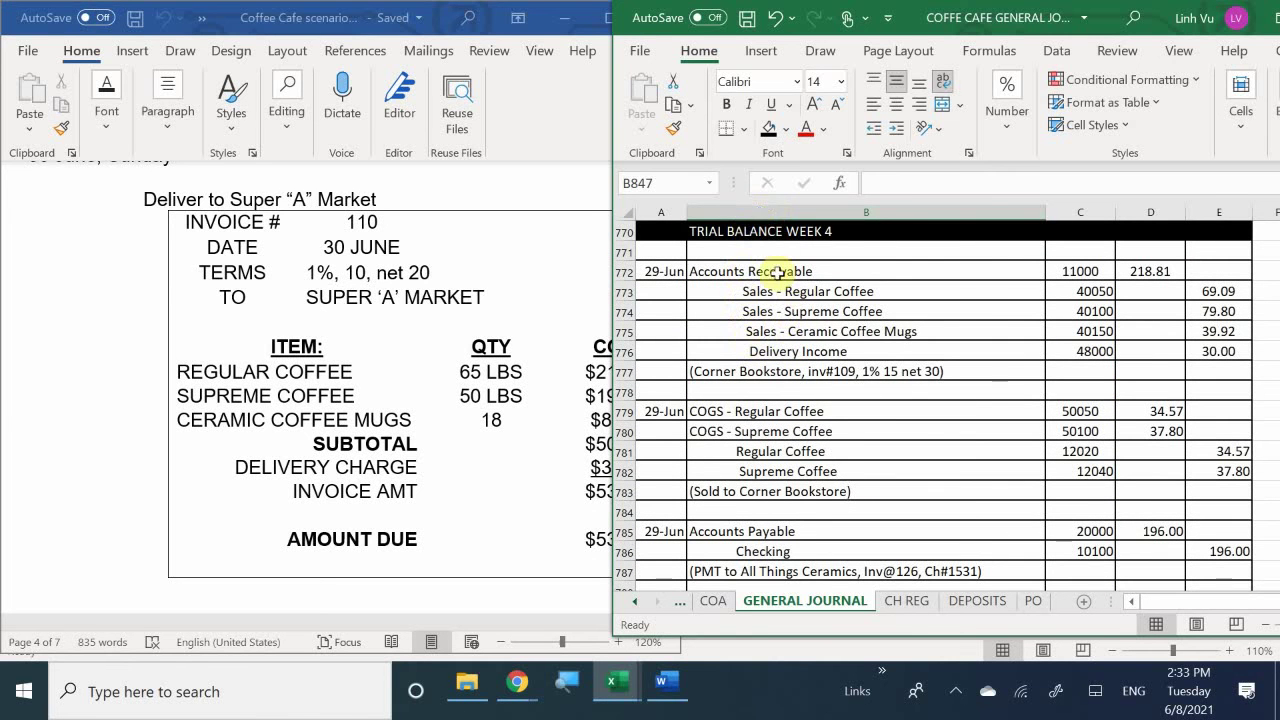
{"action": "left_click_drag", "start_coordinate": [751, 268], "coordinate": [1062, 496]}
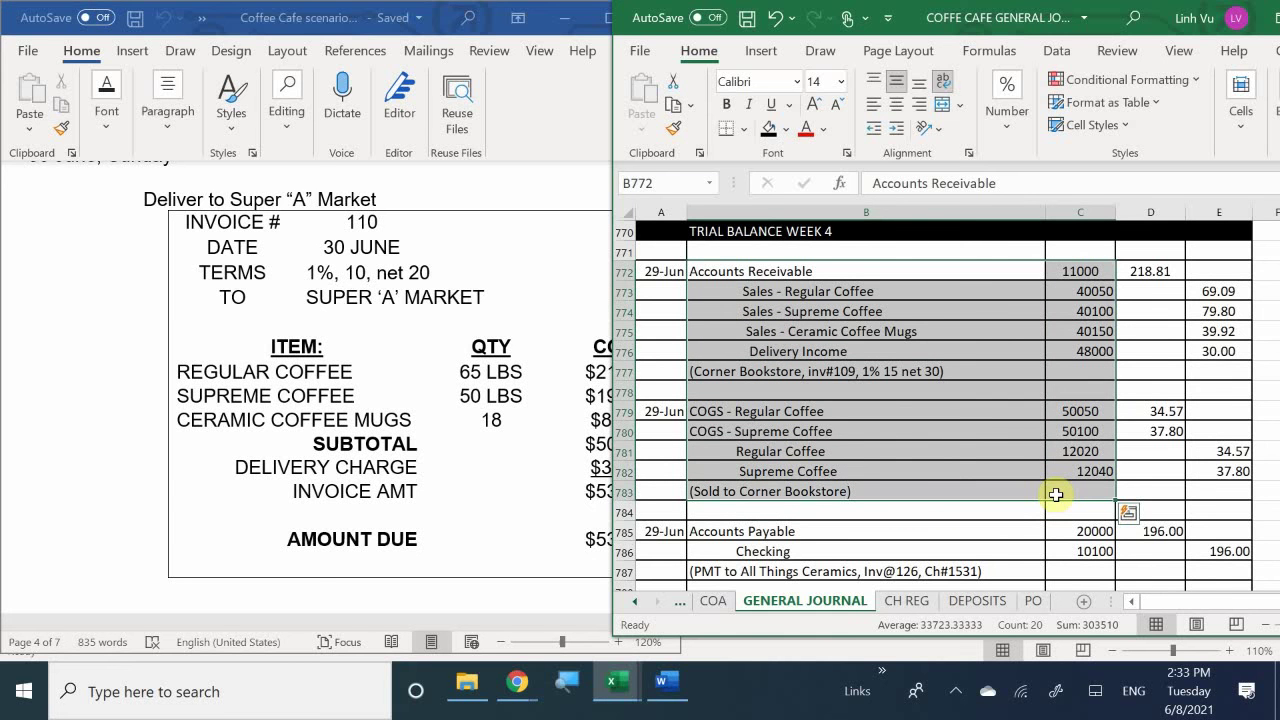
{"action": "key", "text": "ctrl+c"}
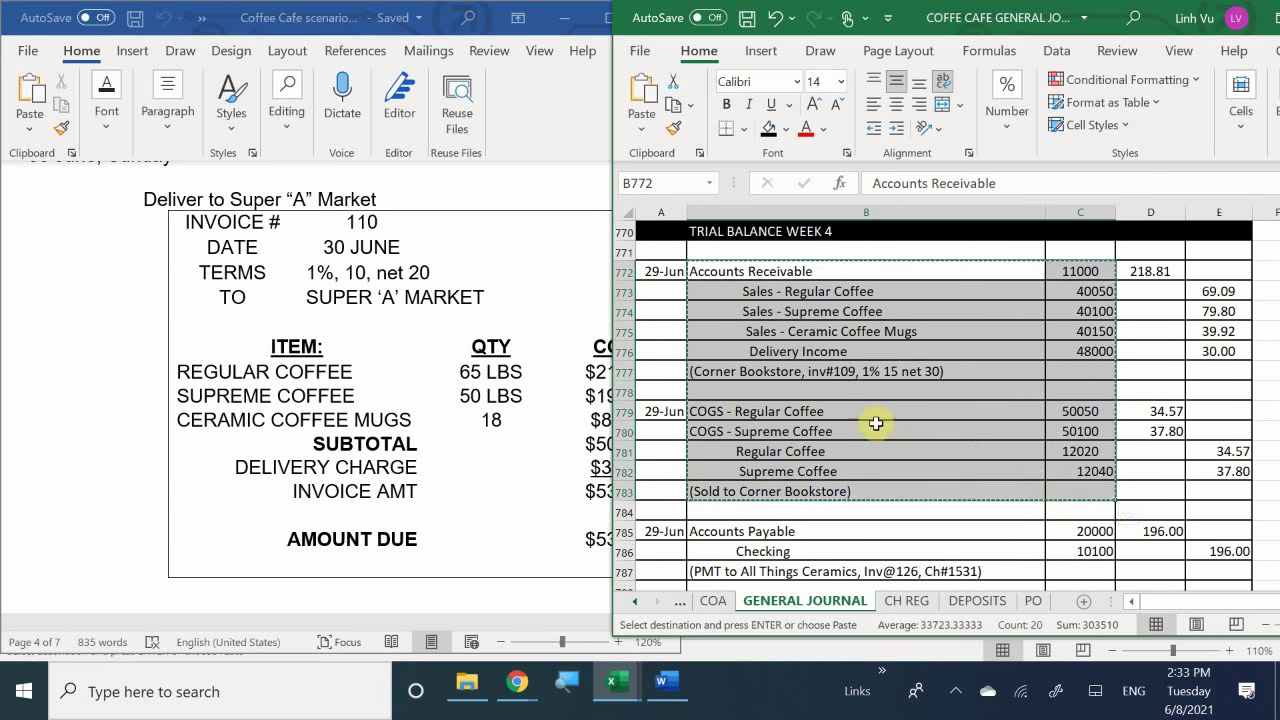
Paste the copied sale and COGS entry lines at B847, beside the 30-Jun date on journal page 21.
{"action": "scroll", "coordinate": [749, 363], "scroll_direction": "down", "scroll_amount": 7}
{"action": "scroll", "coordinate": [740, 378], "scroll_direction": "down", "scroll_amount": 14}
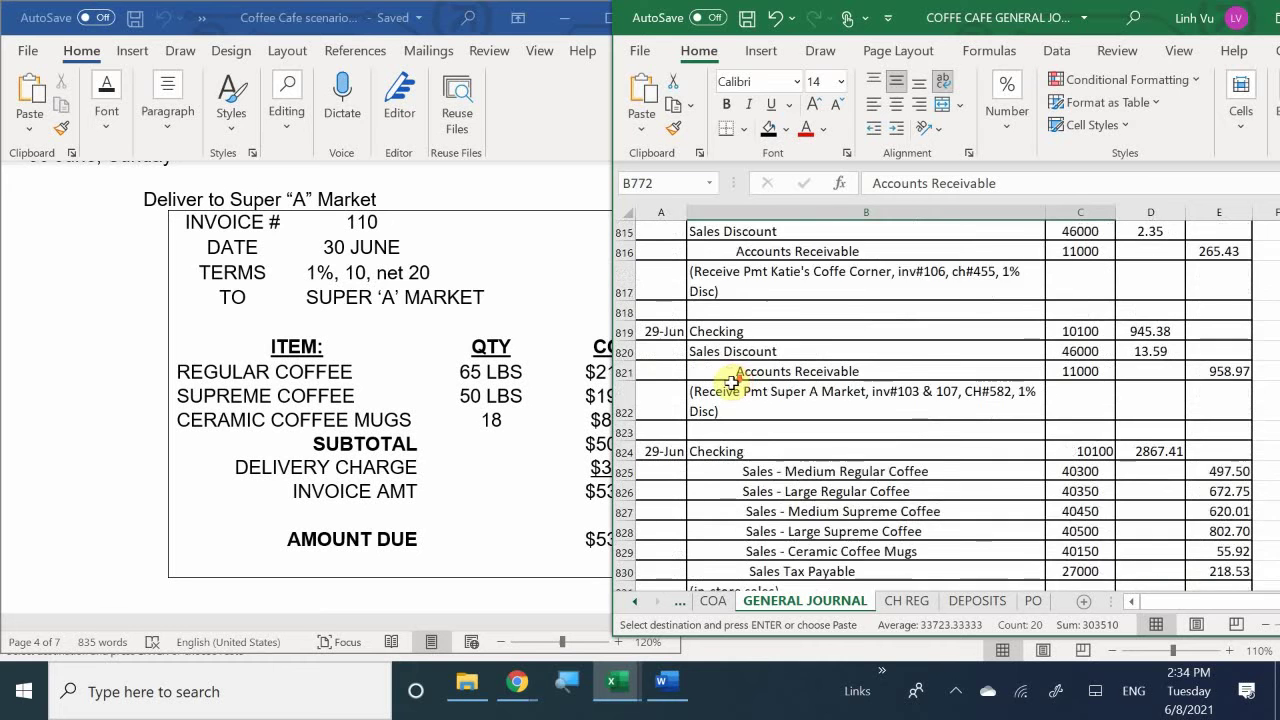
{"action": "scroll", "coordinate": [728, 380], "scroll_direction": "down", "scroll_amount": 2}
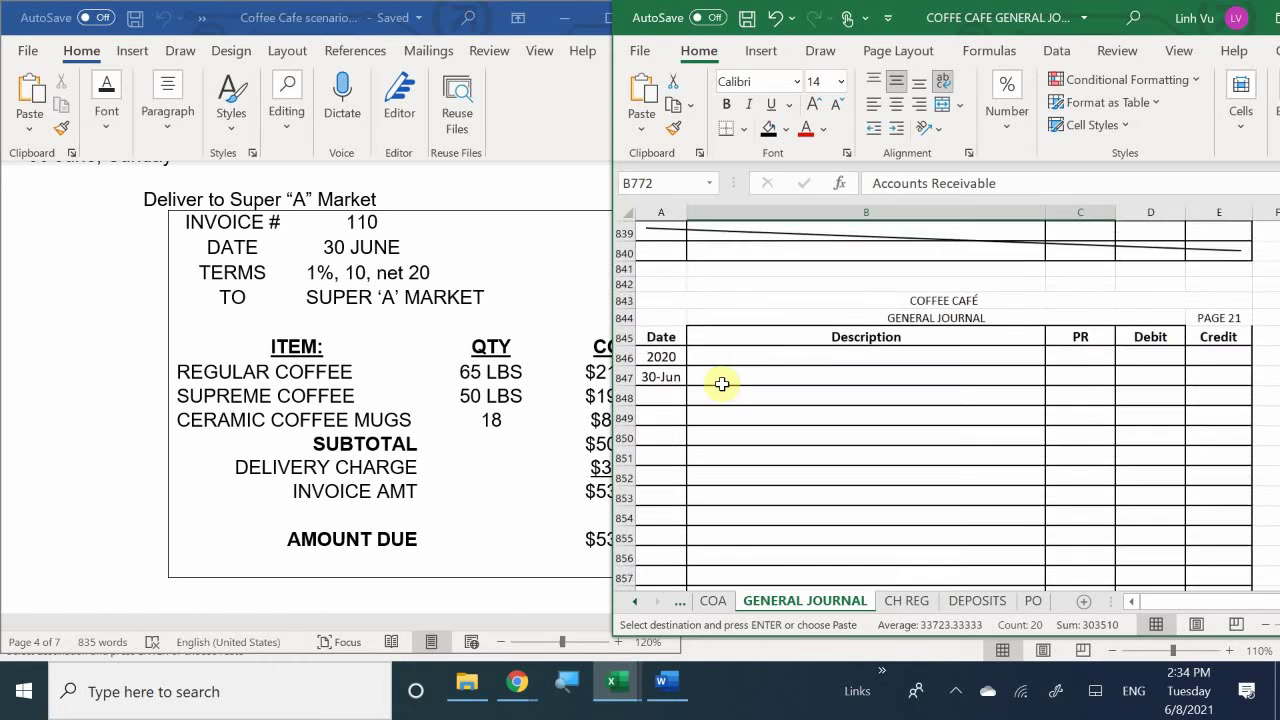
{"action": "left_click", "coordinate": [717, 376]}
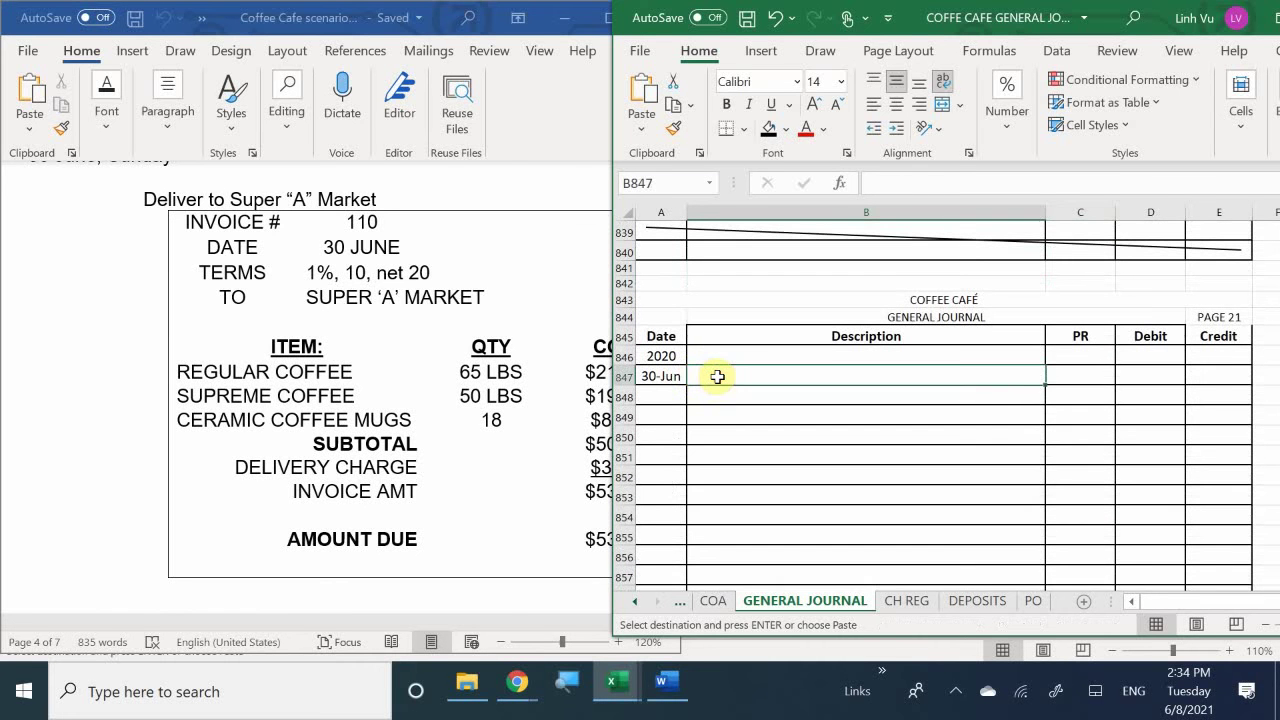
{"action": "key", "text": "ctrl+v"}
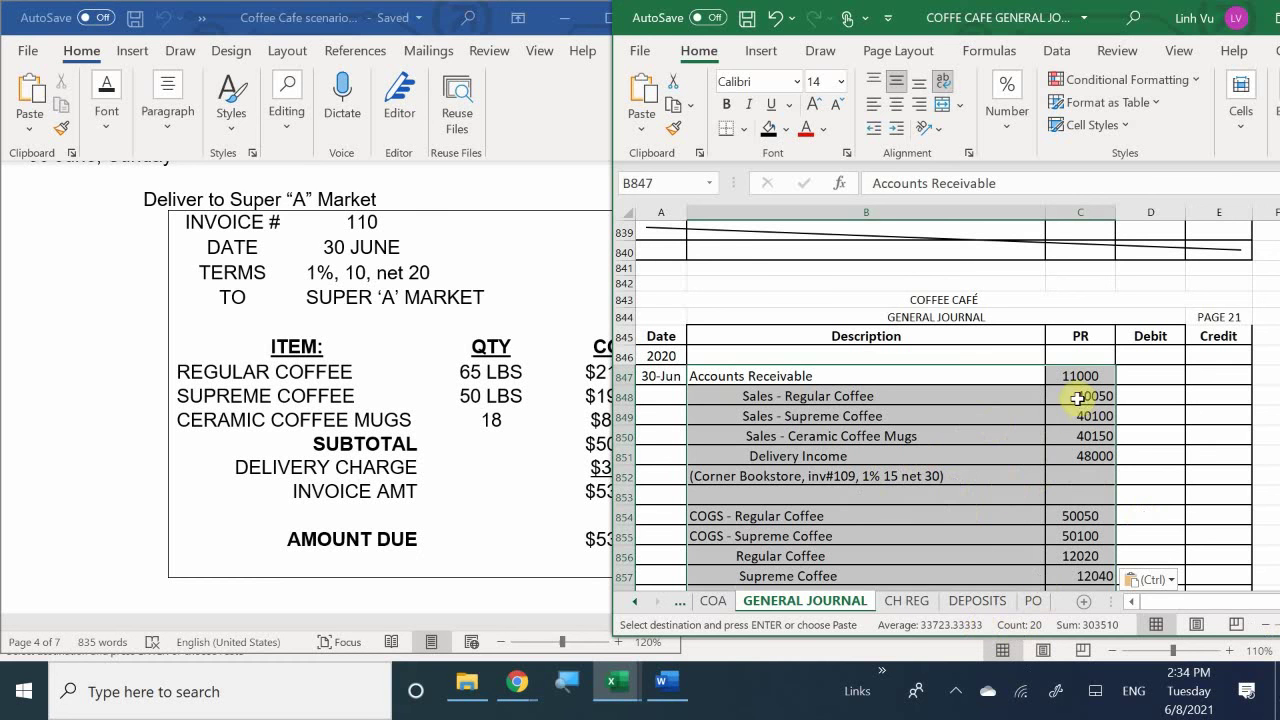
{"action": "left_click", "coordinate": [761, 476]}
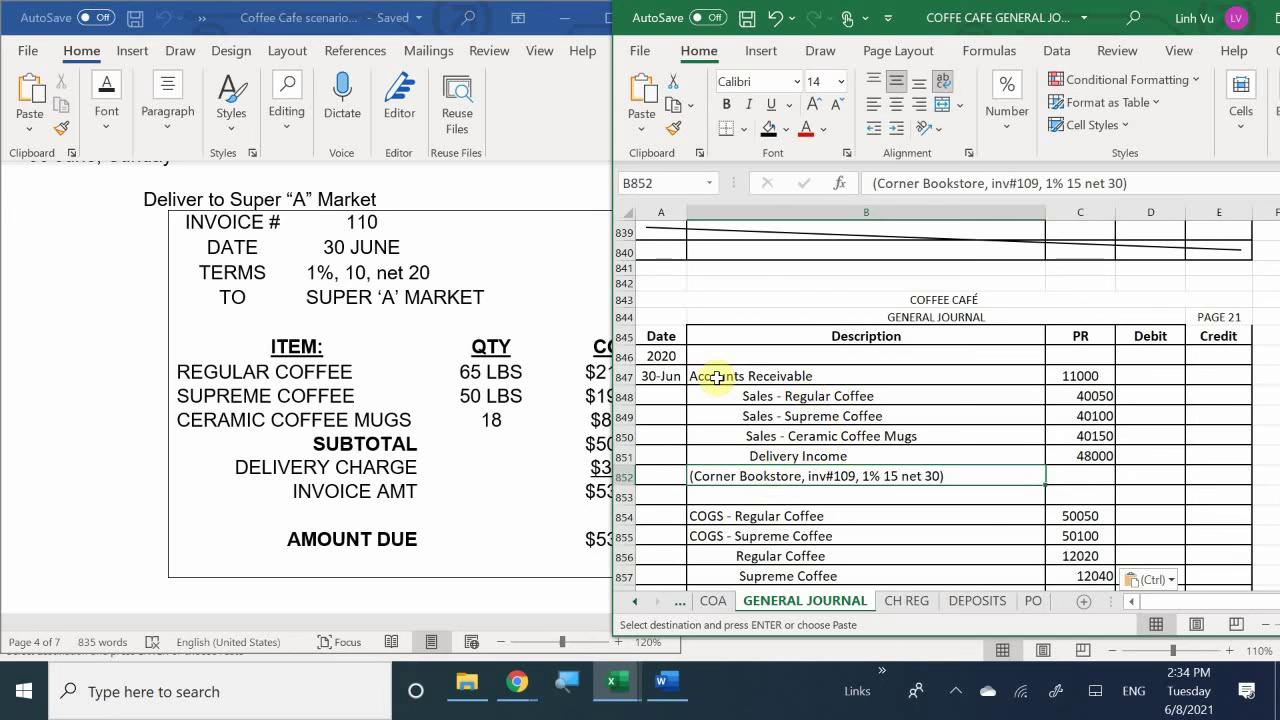
Enter a SUM formula over E847:E852 as the Accounts Receivable debit in D847.
{"action": "left_click", "coordinate": [1143, 375]}
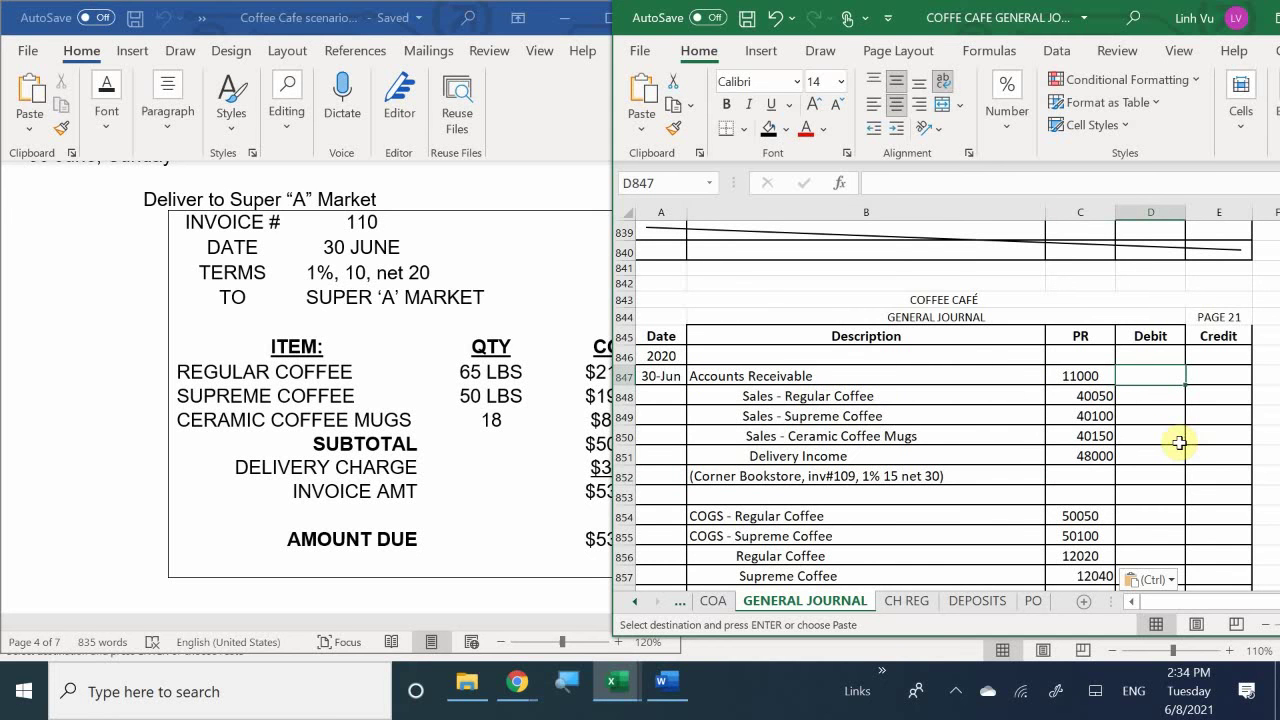
{"action": "type", "text": "=su"}
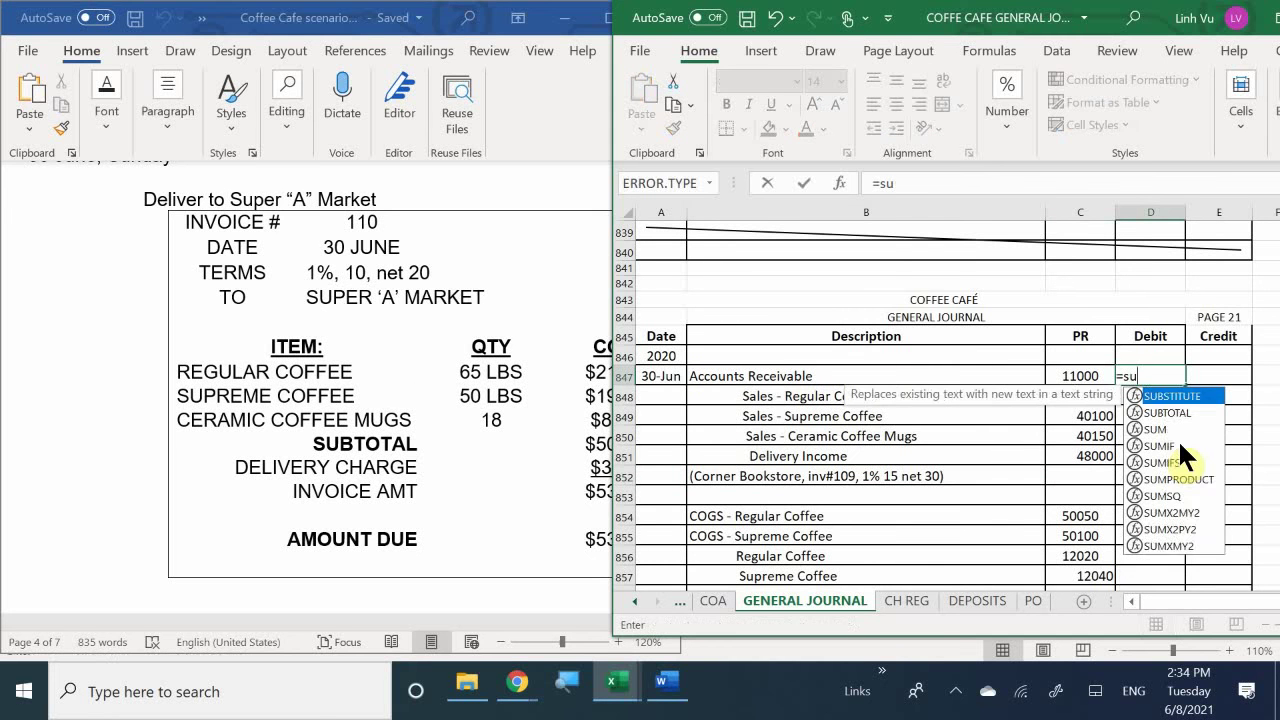
{"action": "type", "text": "m("}
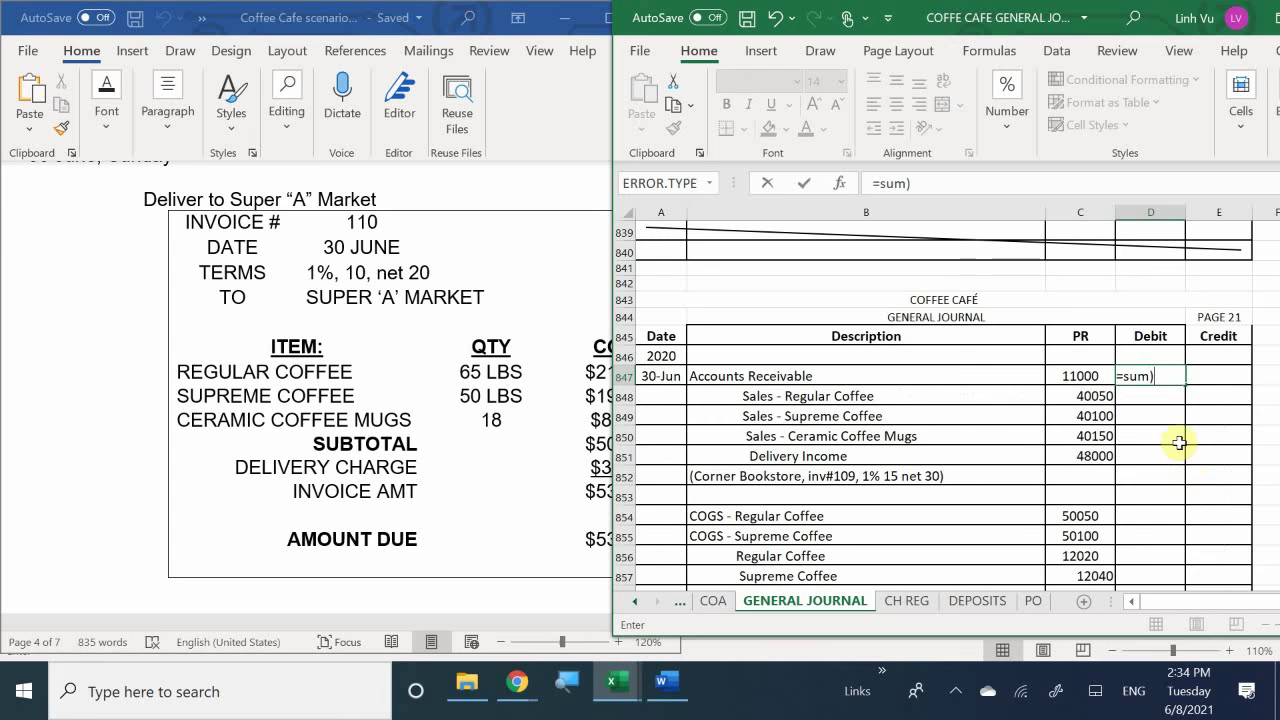
{"action": "key", "text": "BackSpace"}
{"action": "type", "text": "("}
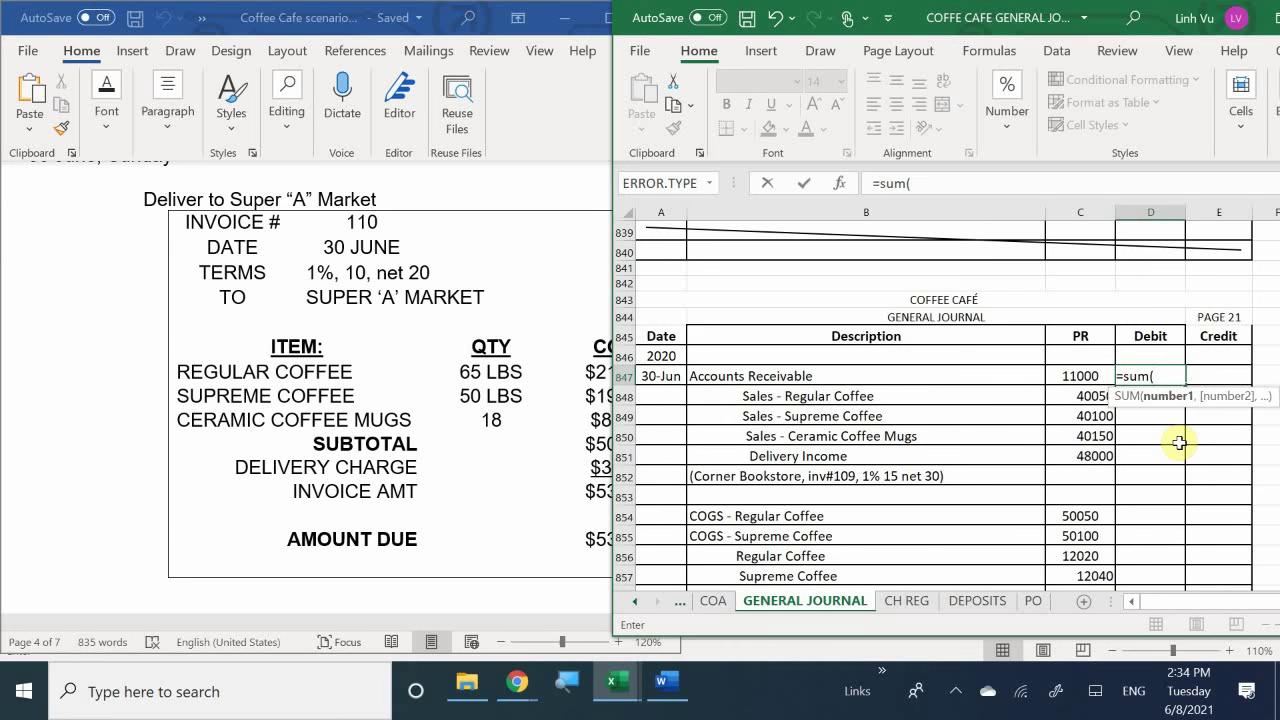
{"action": "key", "text": "Right"}
{"action": "key", "text": "shift+Down"}
{"action": "key", "text": "shift+Down"}
{"action": "key", "text": "shift+Down"}
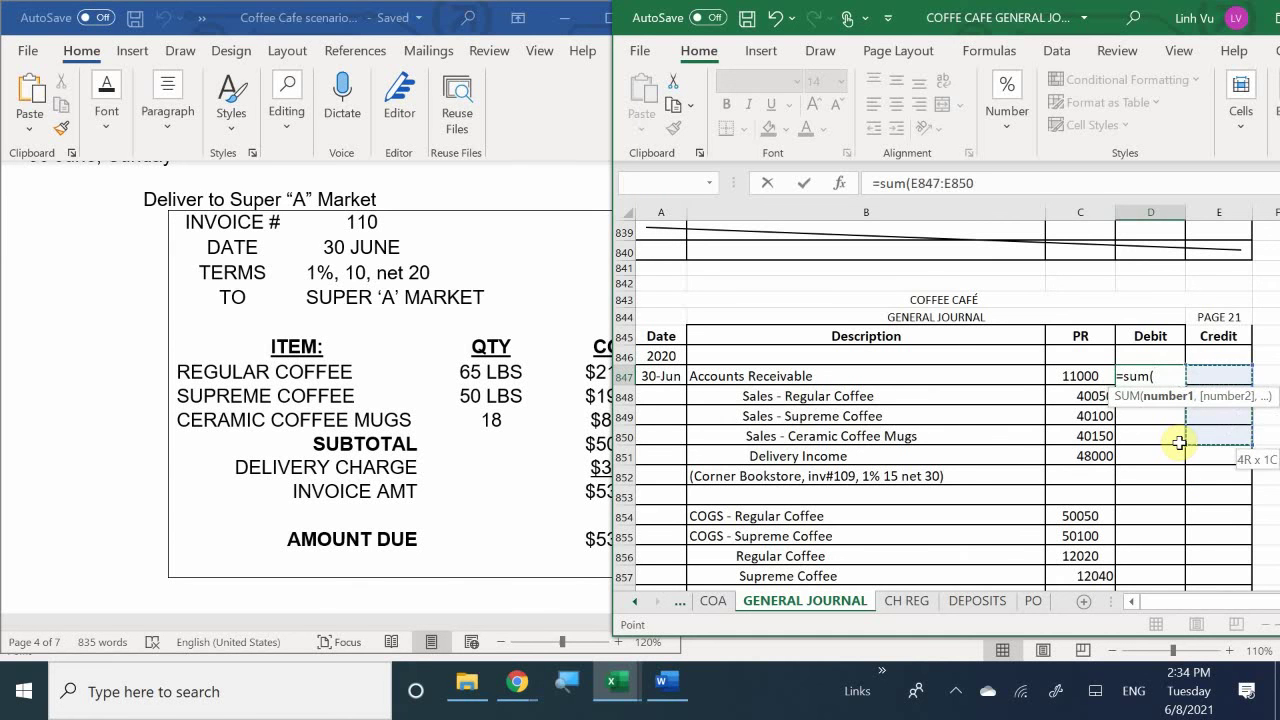
{"action": "key", "text": "shift+Down"}
{"action": "key", "text": "shift+Down"}
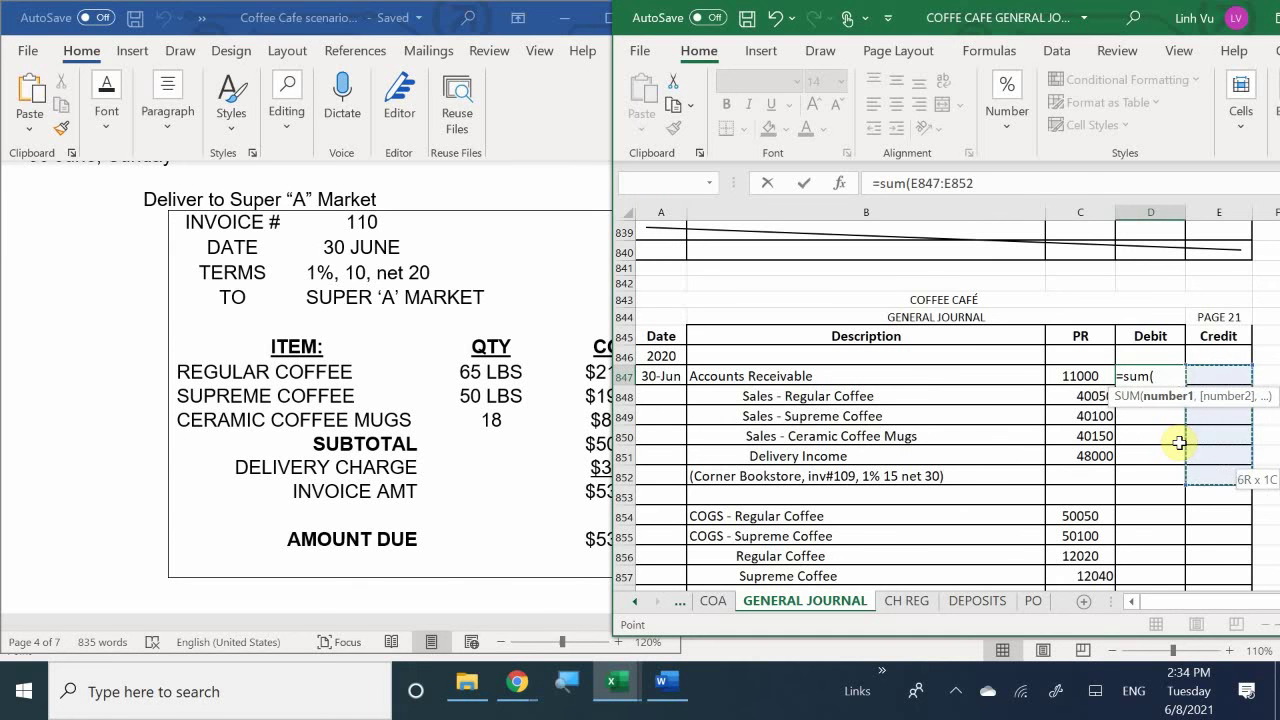
{"action": "key", "text": "Return"}
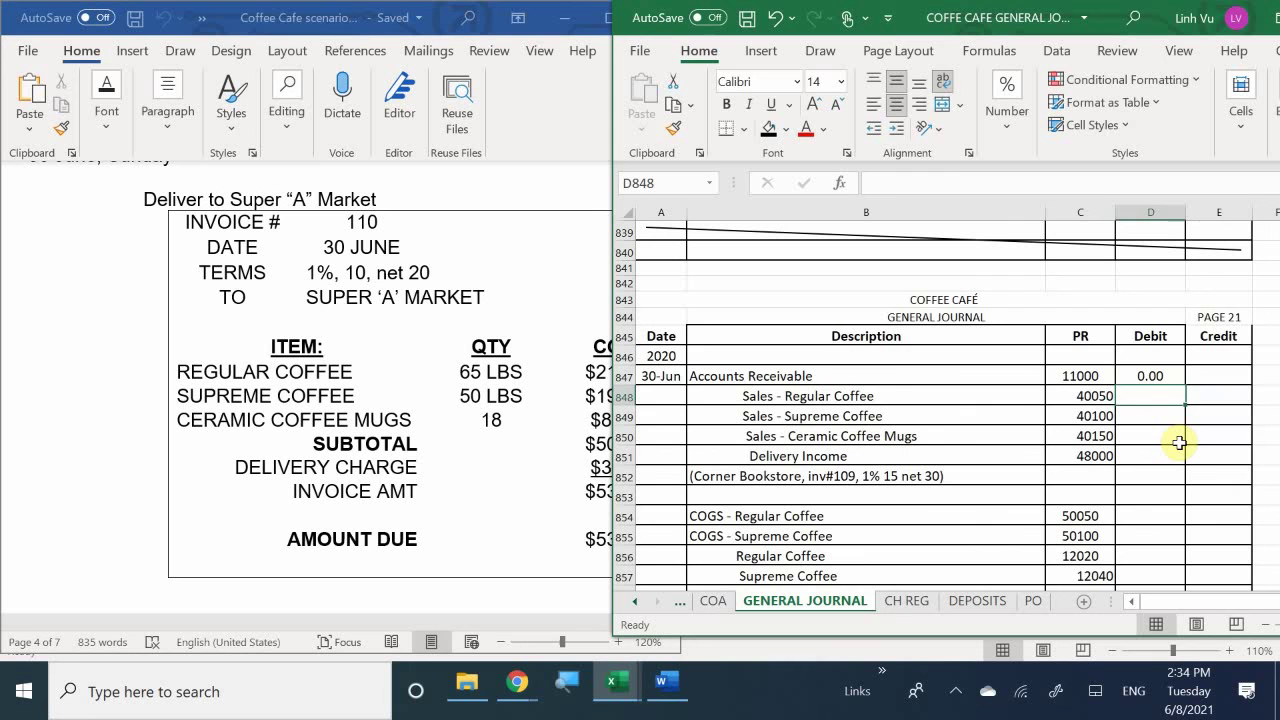
Enter the sale credits in E848:E851: 213.85 for Regular Coffee, 199.50 for Supreme Coffee, 89.82 for Ceramic Coffee Mugs and 30 for Delivery Income.
{"action": "key", "text": "Right"}
{"action": "type", "text": "213."}
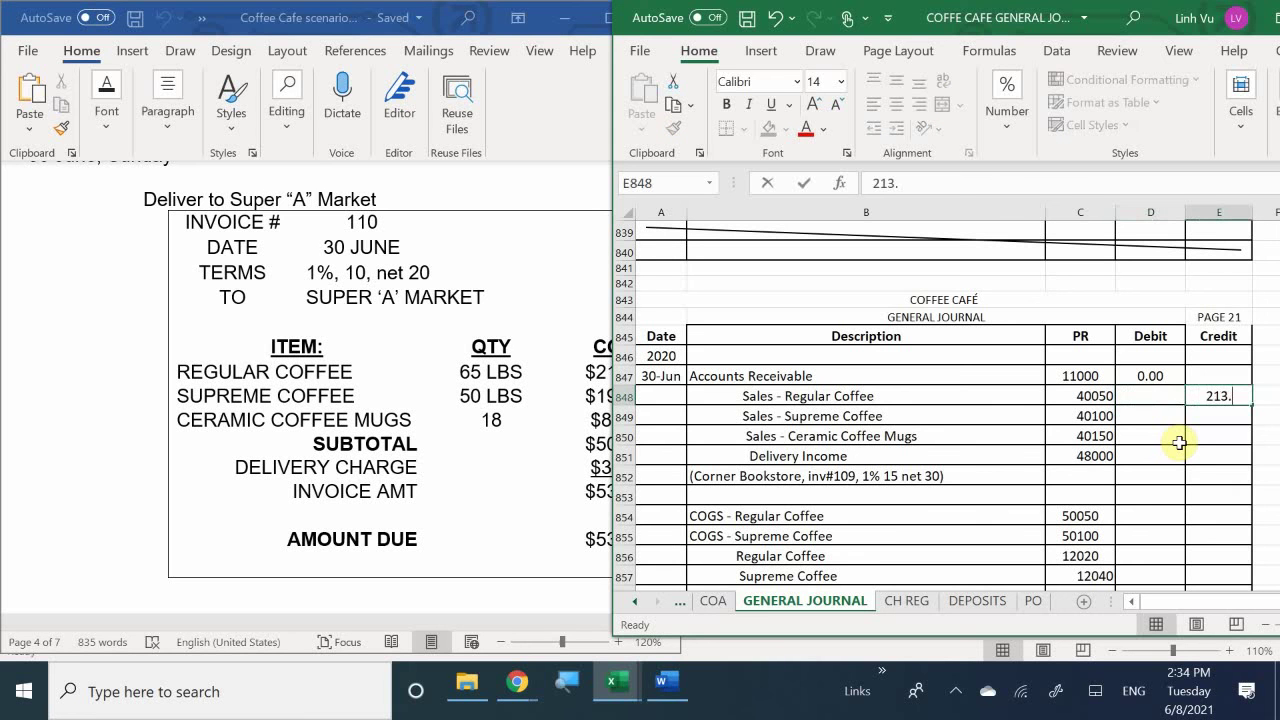
{"action": "type", "text": "85"}
{"action": "key", "text": "Return"}
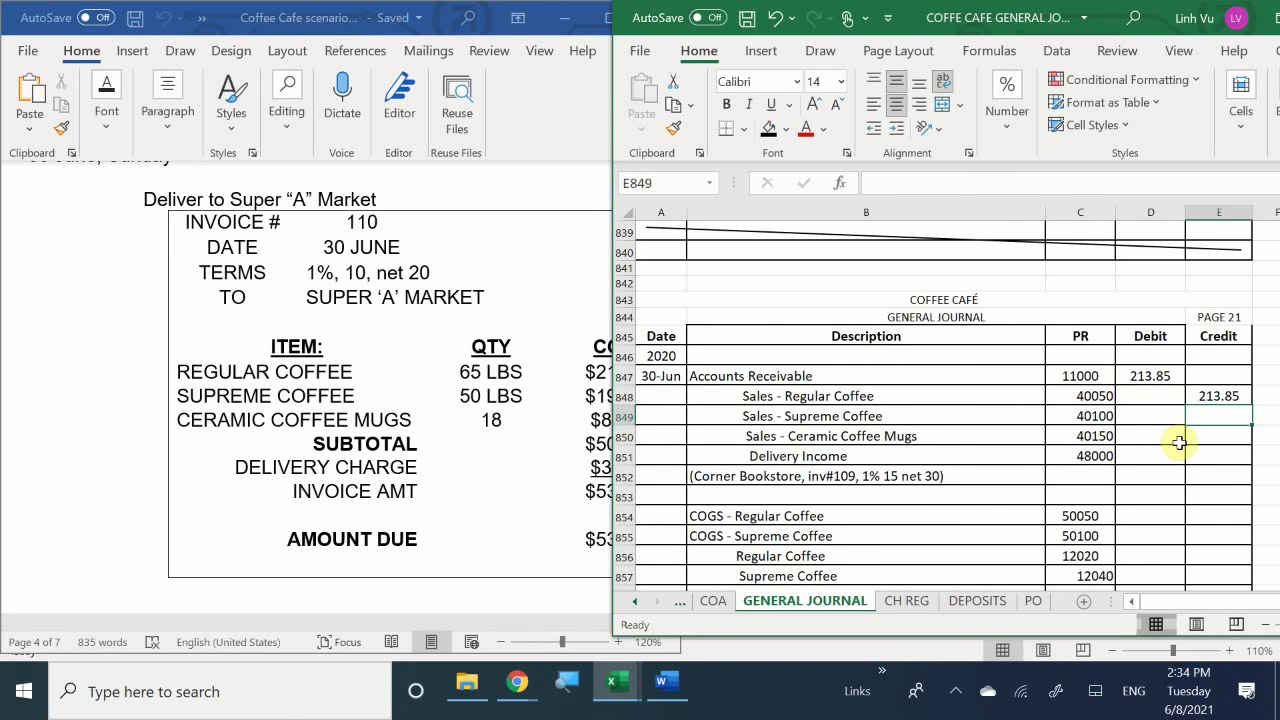
{"action": "type", "text": "199."}
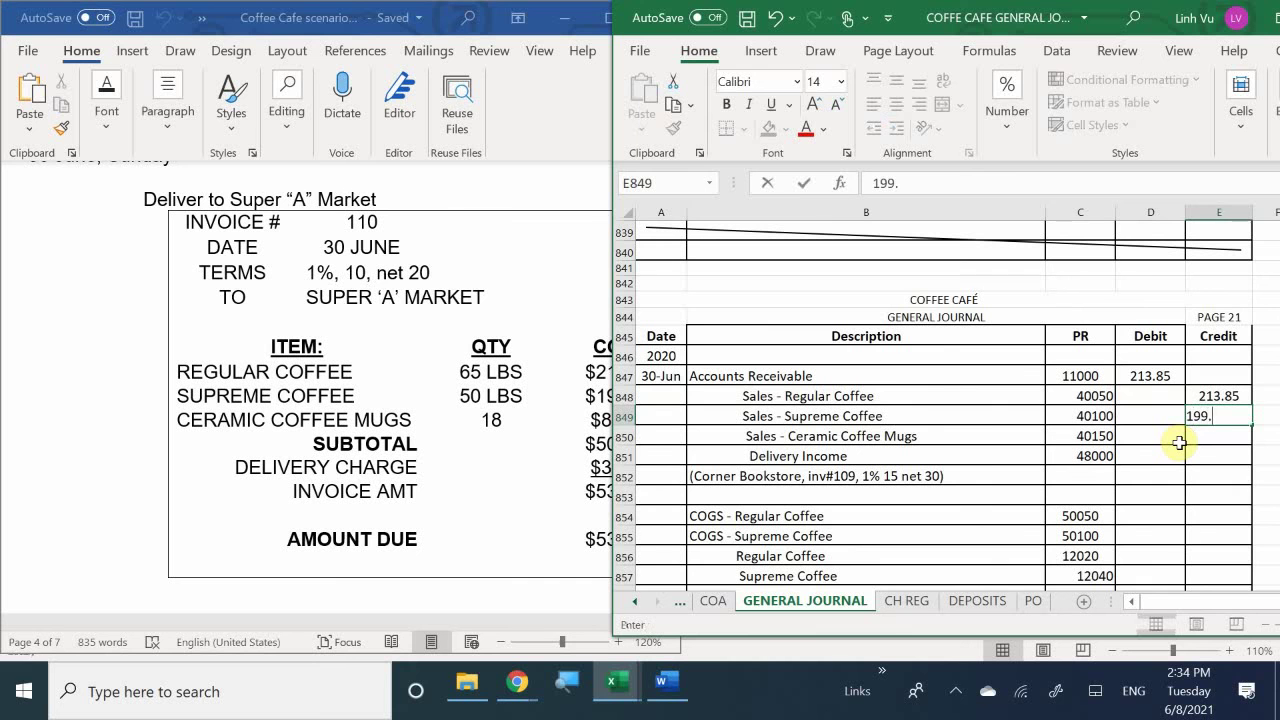
{"action": "type", "text": "50"}
{"action": "key", "text": "Return"}
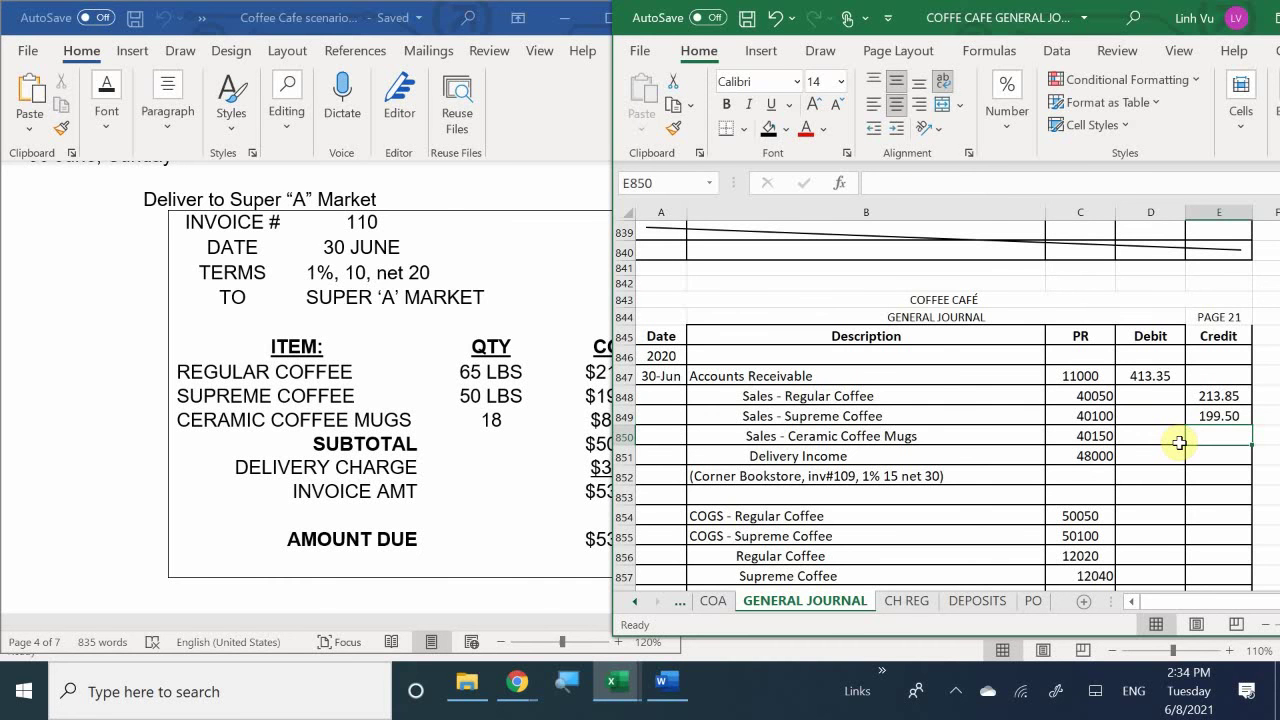
{"action": "type", "text": "89."}
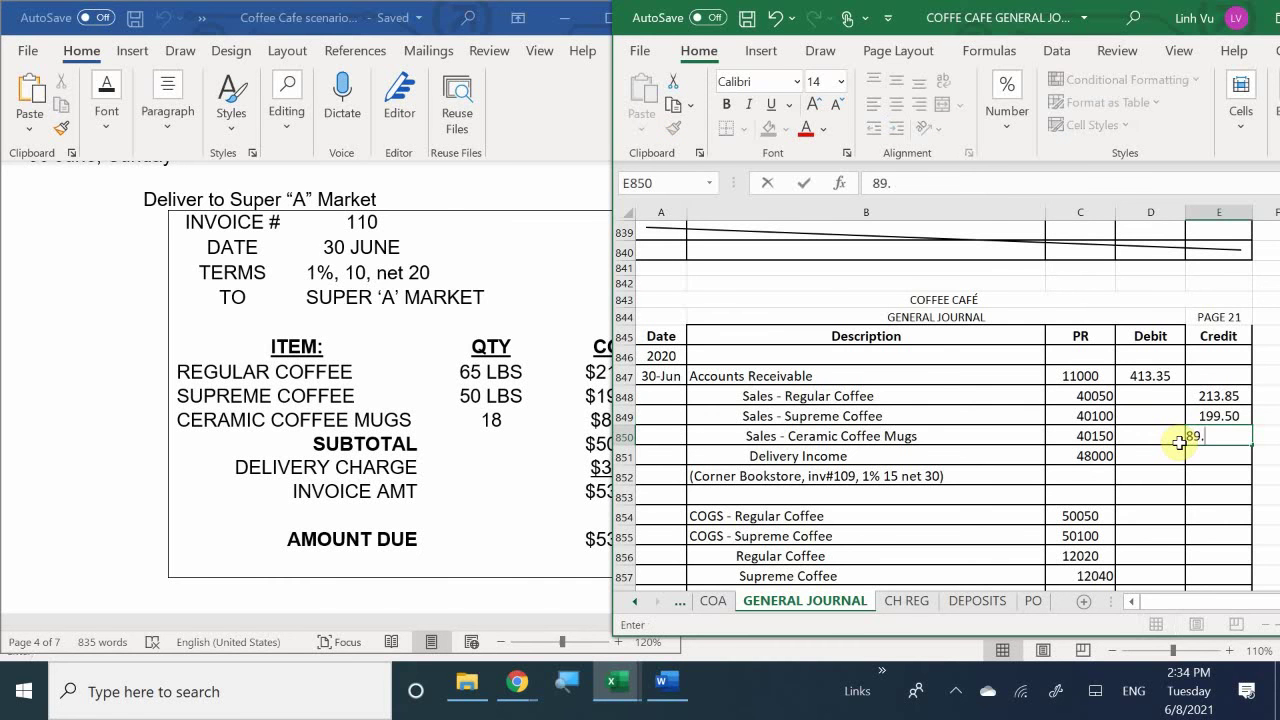
{"action": "type", "text": "82"}
{"action": "key", "text": "Return"}
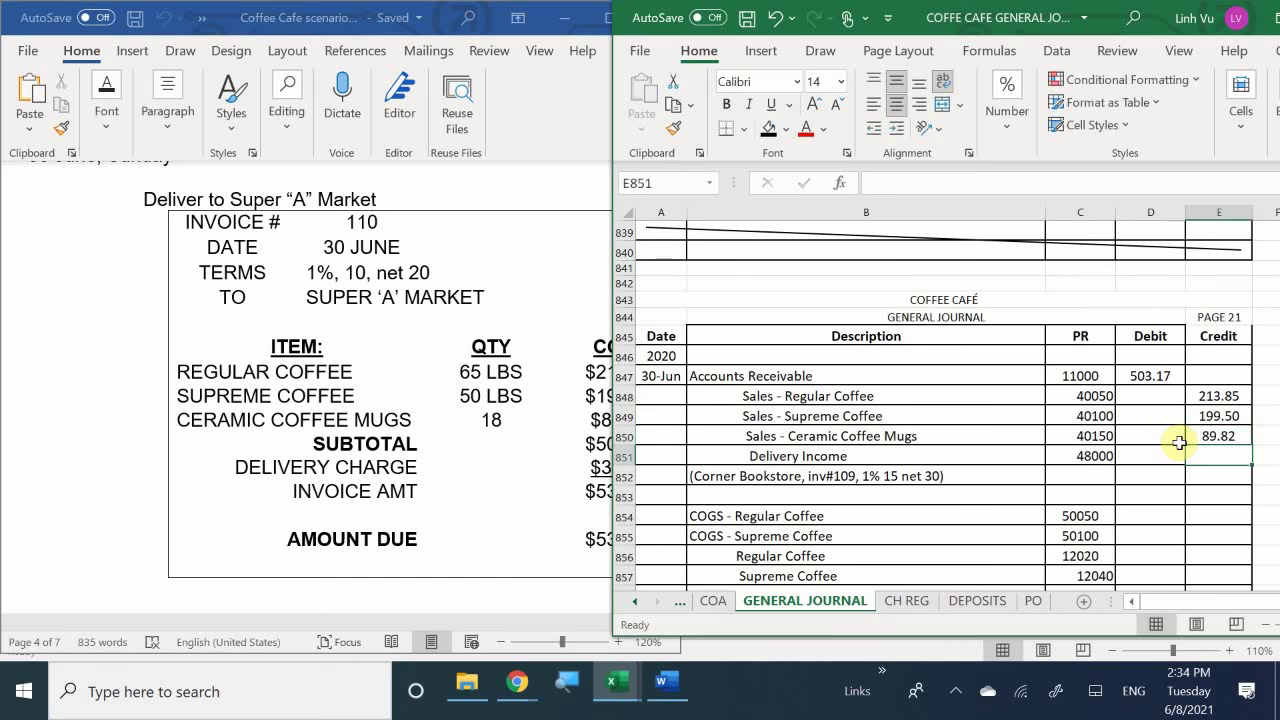
{"action": "type", "text": "30"}
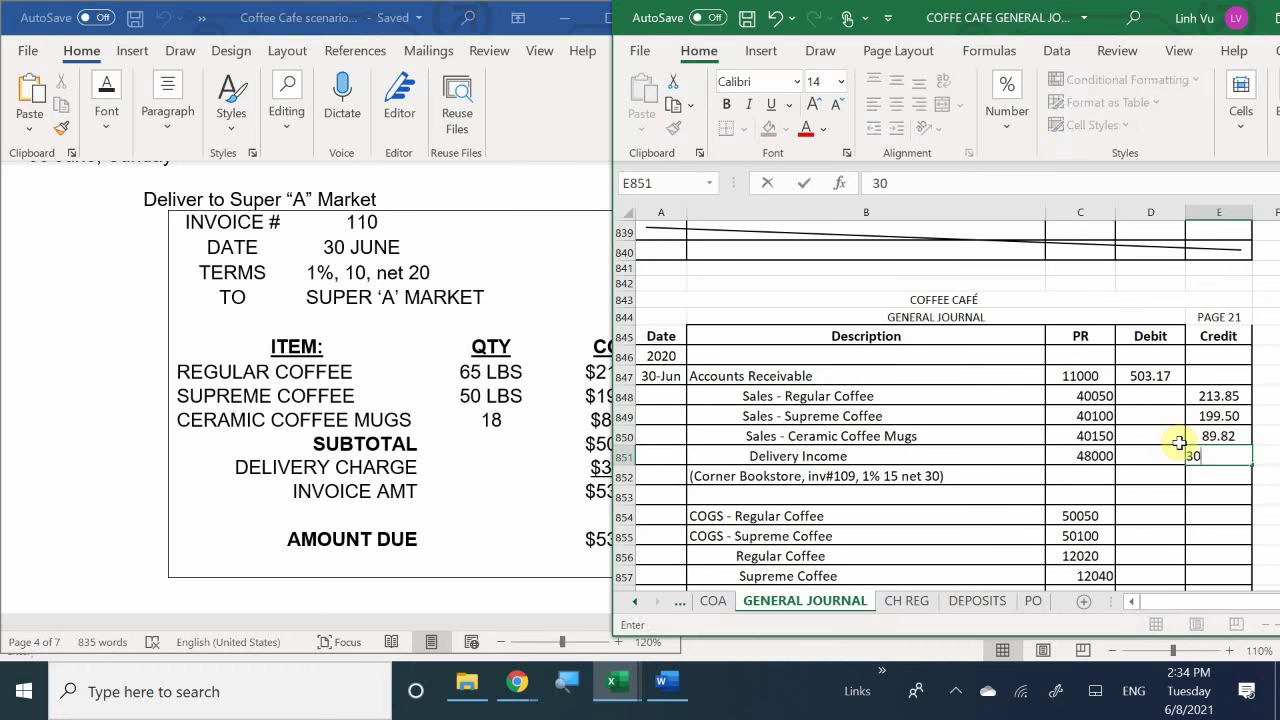
{"action": "key", "text": "Return"}
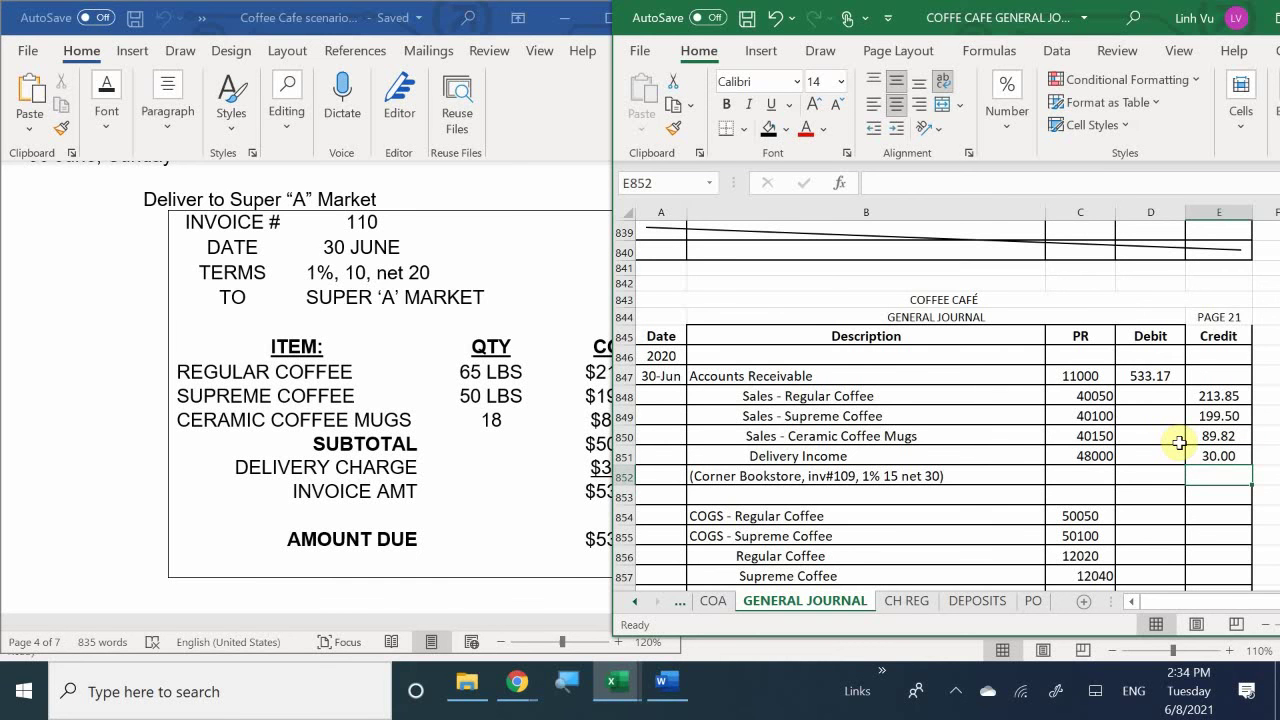
Check the Super "A" Market invoice's cost column in the Word scenario against the journal amounts, returning to the Excel general journal.
{"action": "left_click", "coordinate": [340, 613]}
{"action": "left_click_drag", "start_coordinate": [316, 622], "coordinate": [384, 625]}
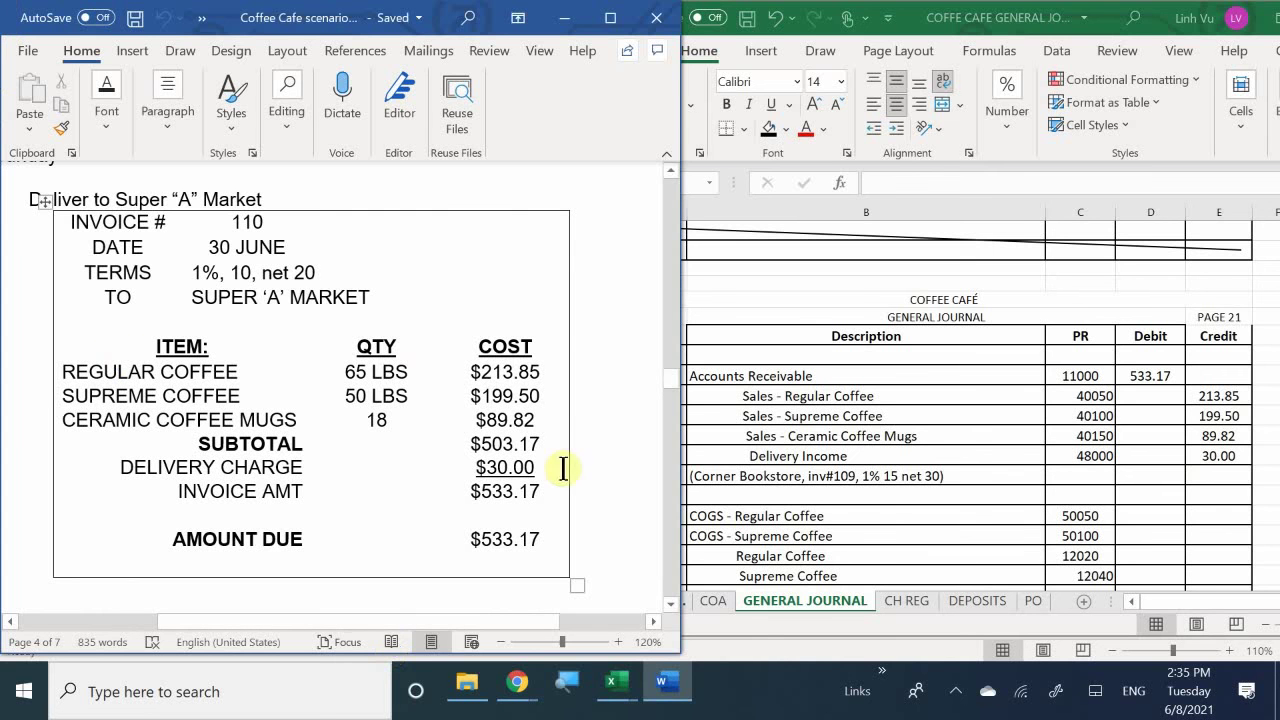
{"action": "left_click", "coordinate": [815, 450]}
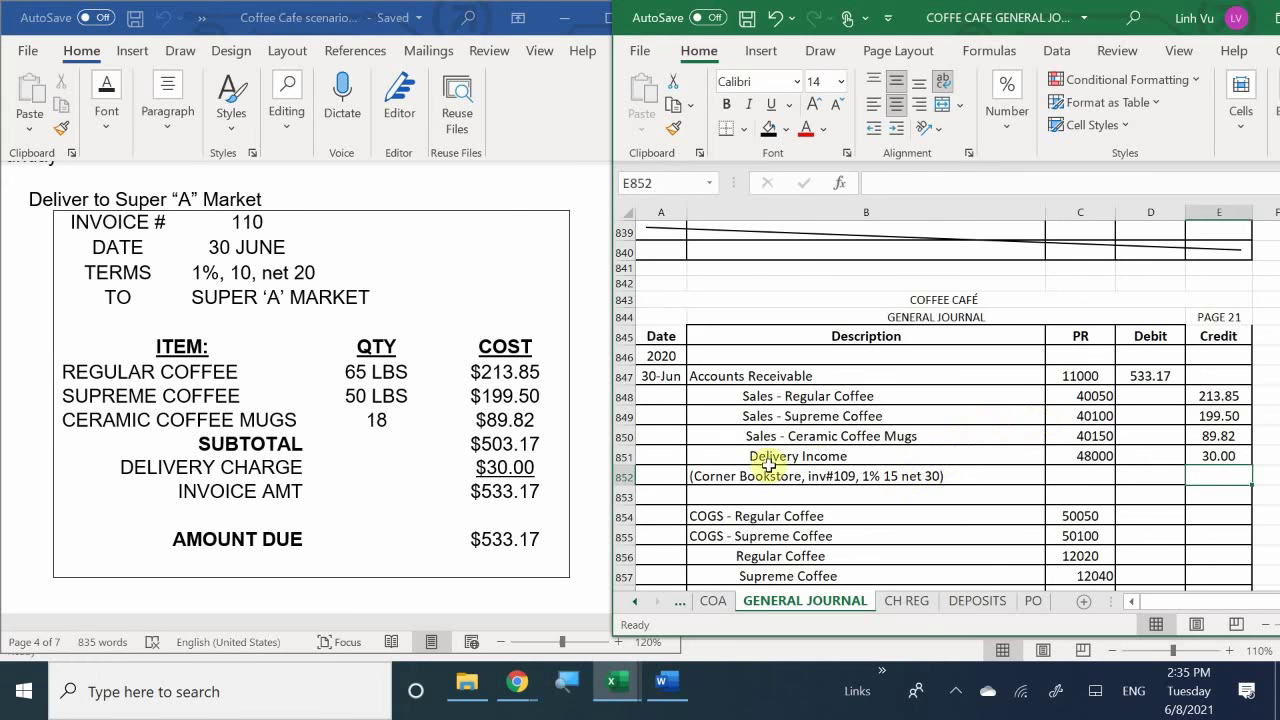
Replace the Corner Bookstore explanation in B852 with "(Super A Market. INV#110, 1% 10 net 20)".
{"action": "left_click", "coordinate": [834, 476]}
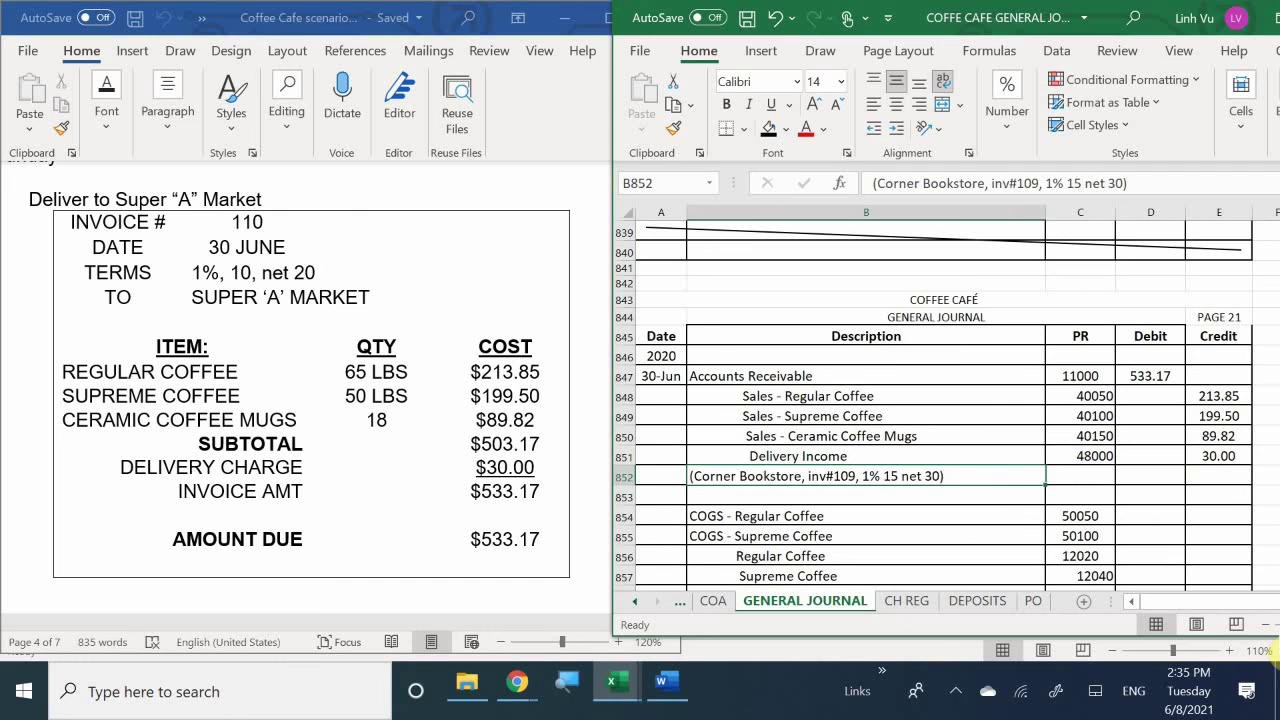
{"action": "key", "text": "BackSpace"}
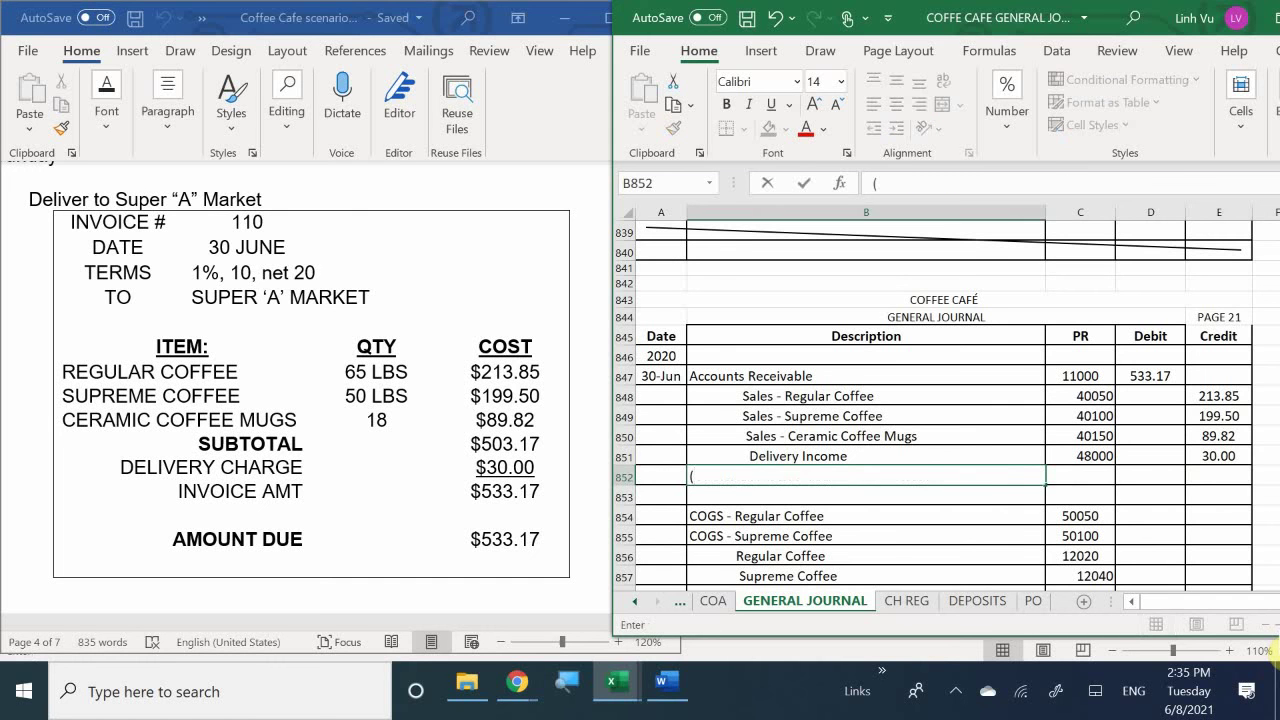
{"action": "type", "text": "(A"}
{"action": "key", "text": "BackSpace"}
{"action": "type", "text": "AA"}
{"action": "key", "text": "BackSpace"}
{"action": "key", "text": "BackSpace"}
{"action": "type", "text": "Super "}
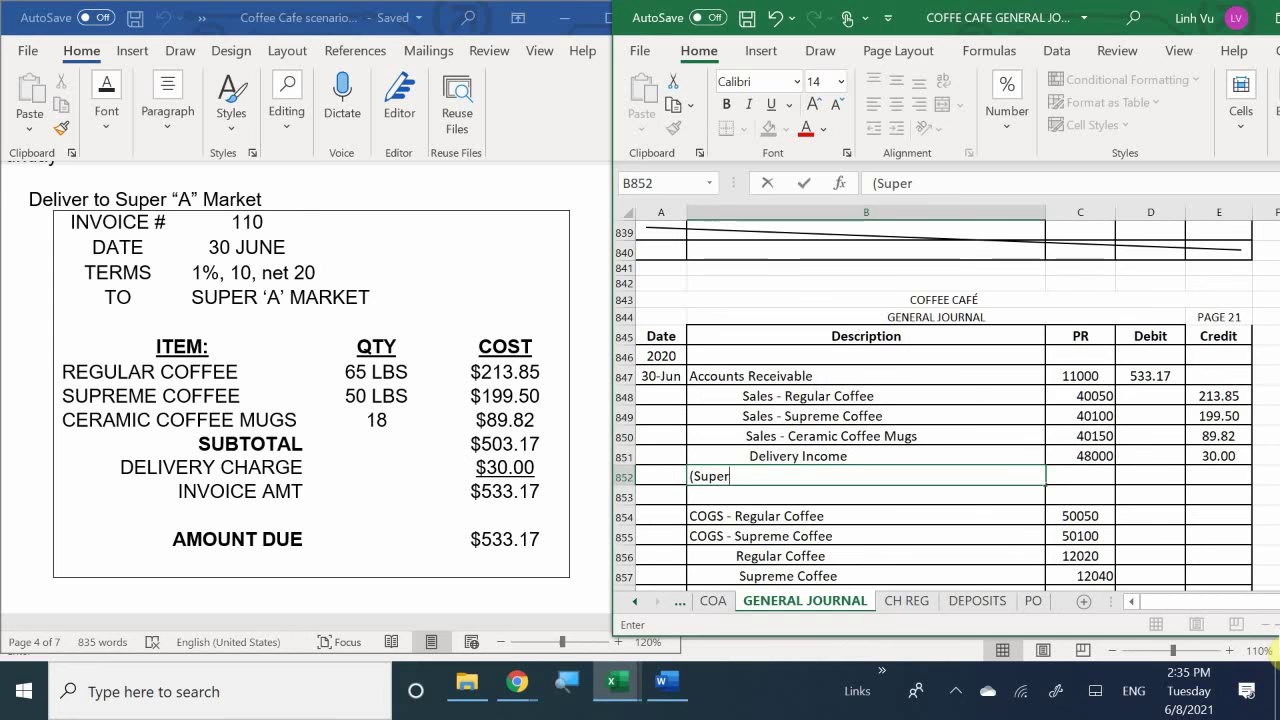
{"action": "type", "text": "A Ma"}
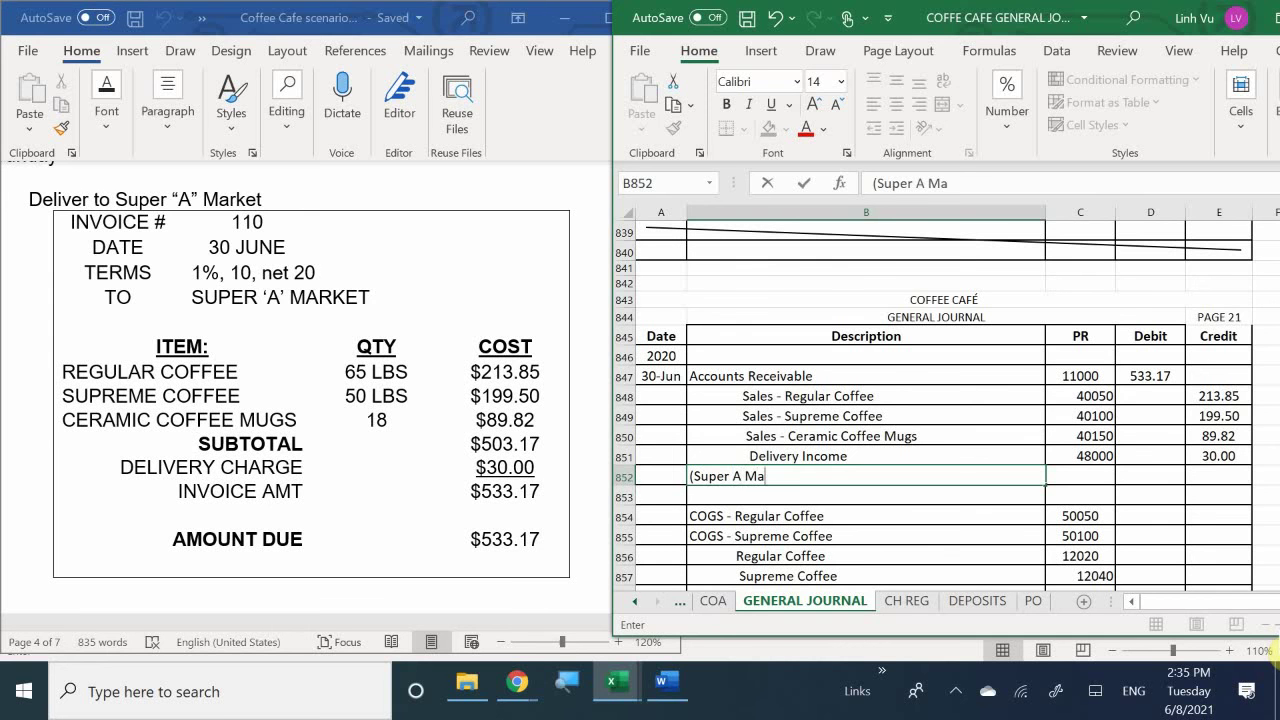
{"action": "type", "text": "rker"}
{"action": "type", "text": ". INV#"}
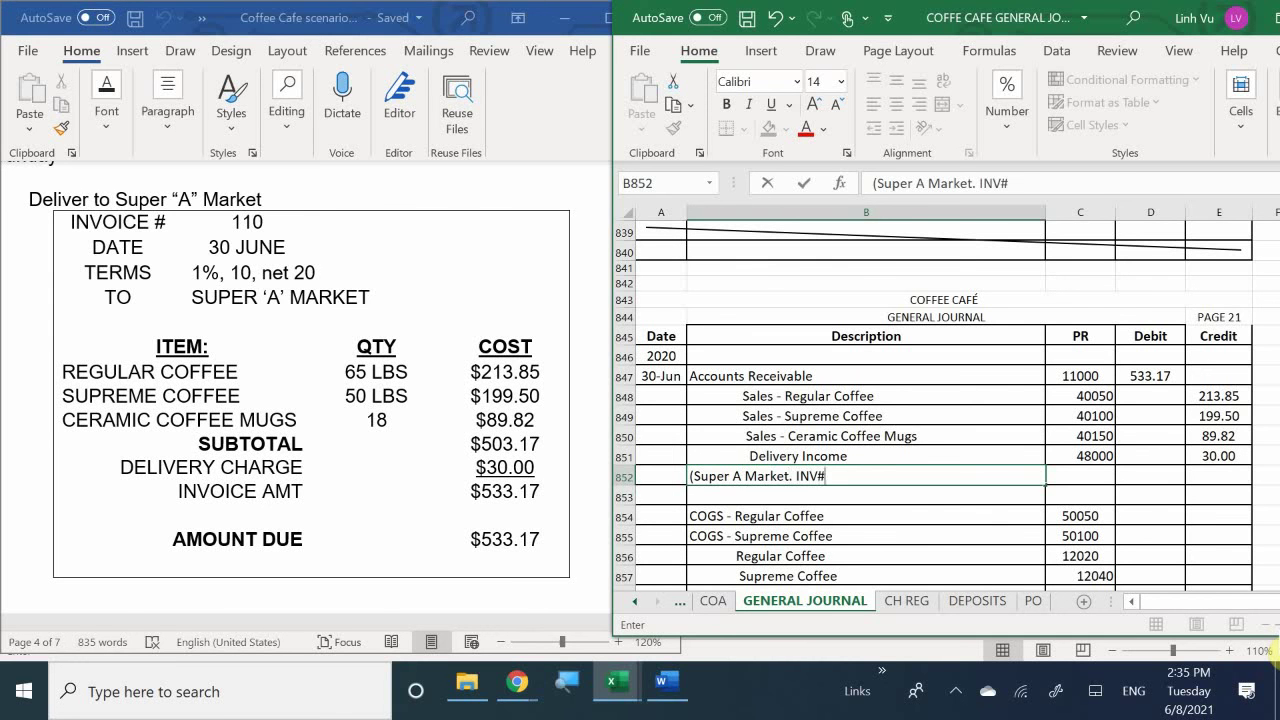
{"action": "type", "text": "110, 1% 10"}
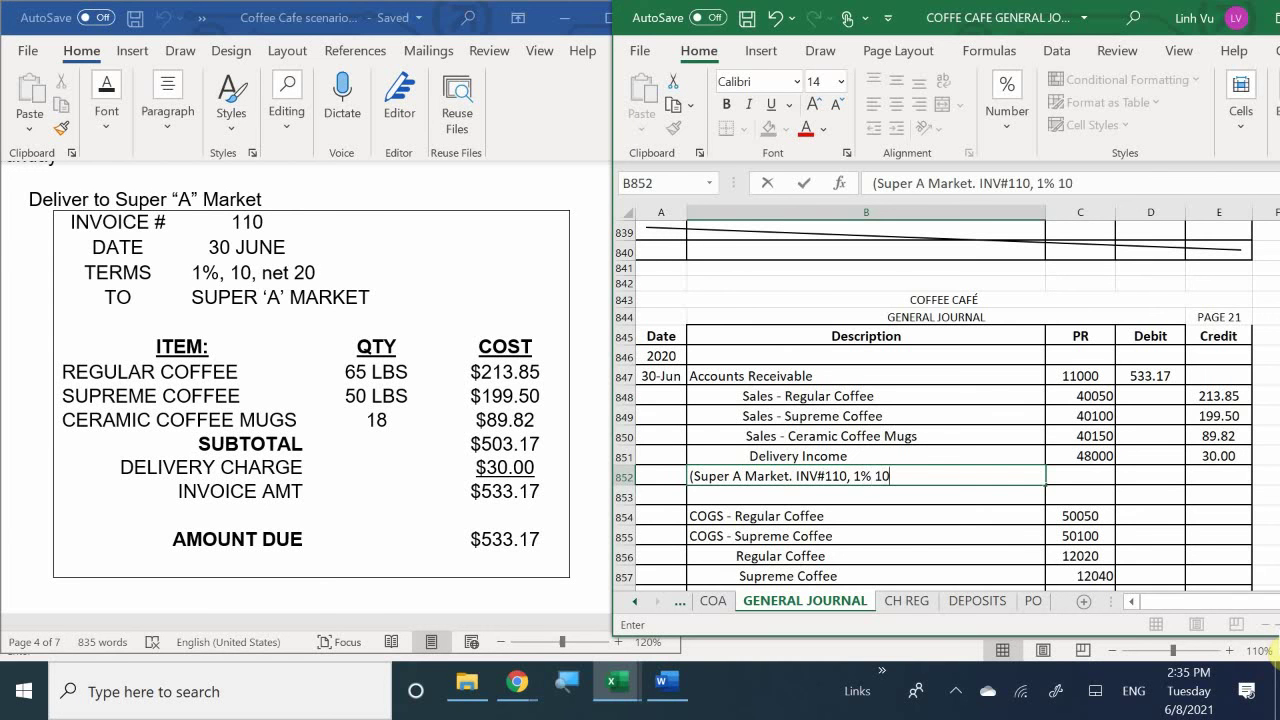
{"action": "type", "text": "Net"}
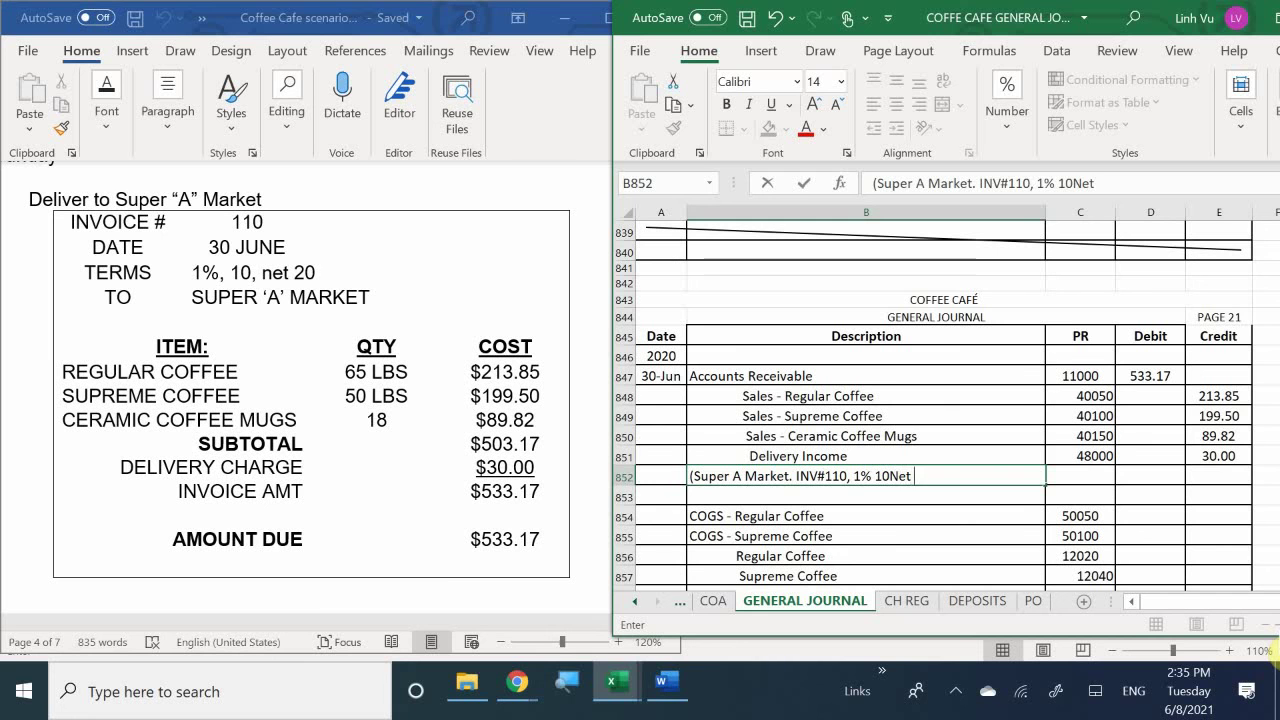
{"action": "key", "text": "BackSpace"}
{"action": "key", "text": "BackSpace"}
{"action": "key", "text": "BackSpace"}
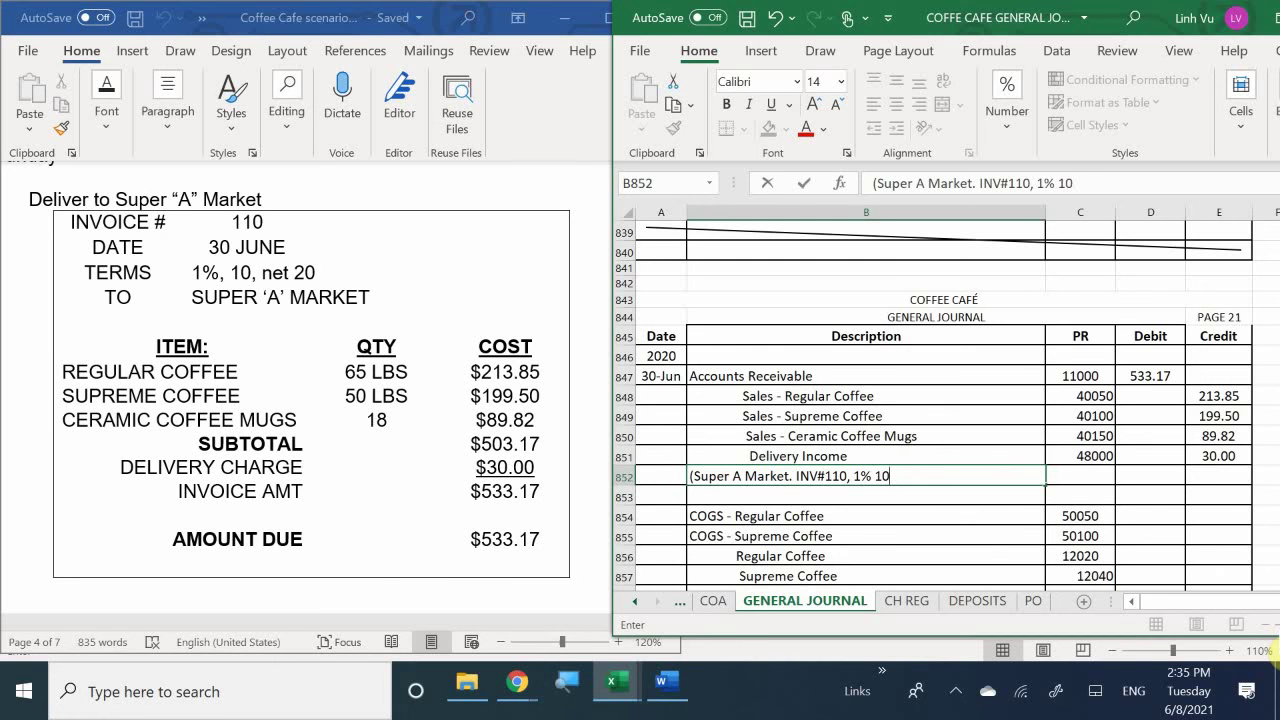
{"action": "type", "text": "net 20"}
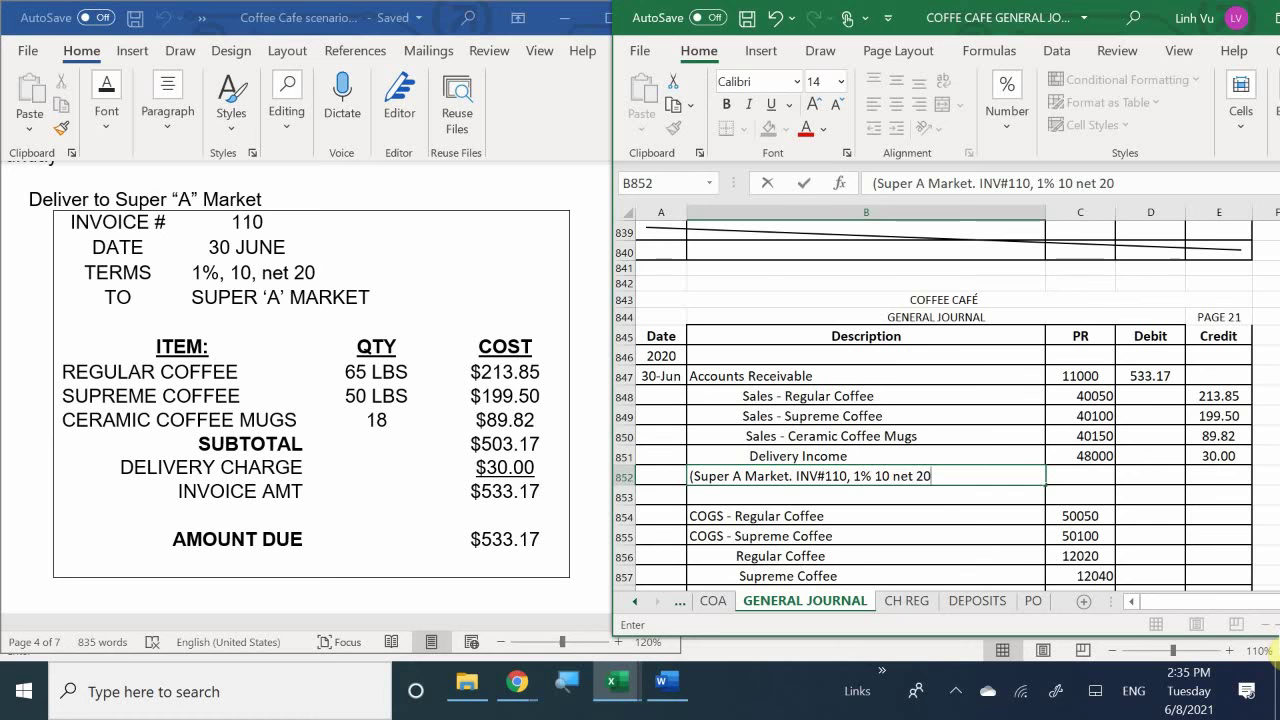
{"action": "type", "text": ")"}
{"action": "key", "text": "ctrl+Return"}
{"action": "key", "text": "Return"}
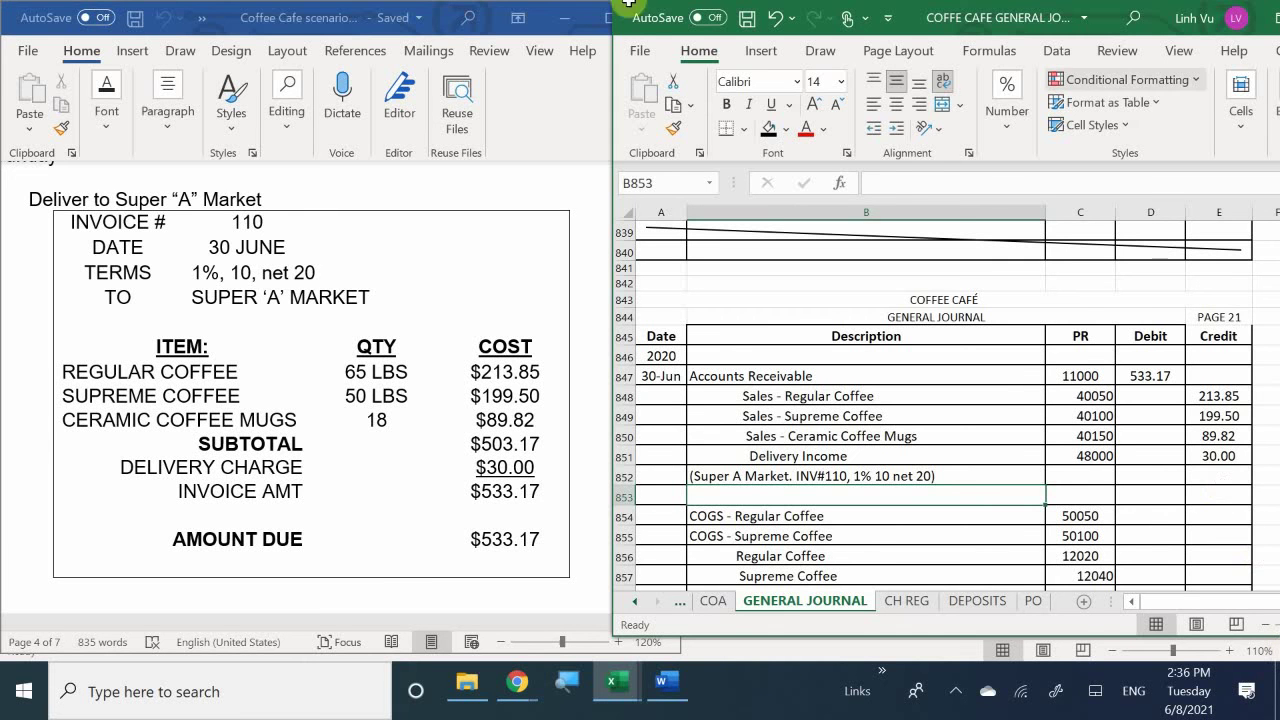
Switch to the general ledger workbook and find the first empty row of the Accounts Receivable account 11000 on the ASSETS sheet.
{"action": "left_click", "coordinate": [231, 255]}
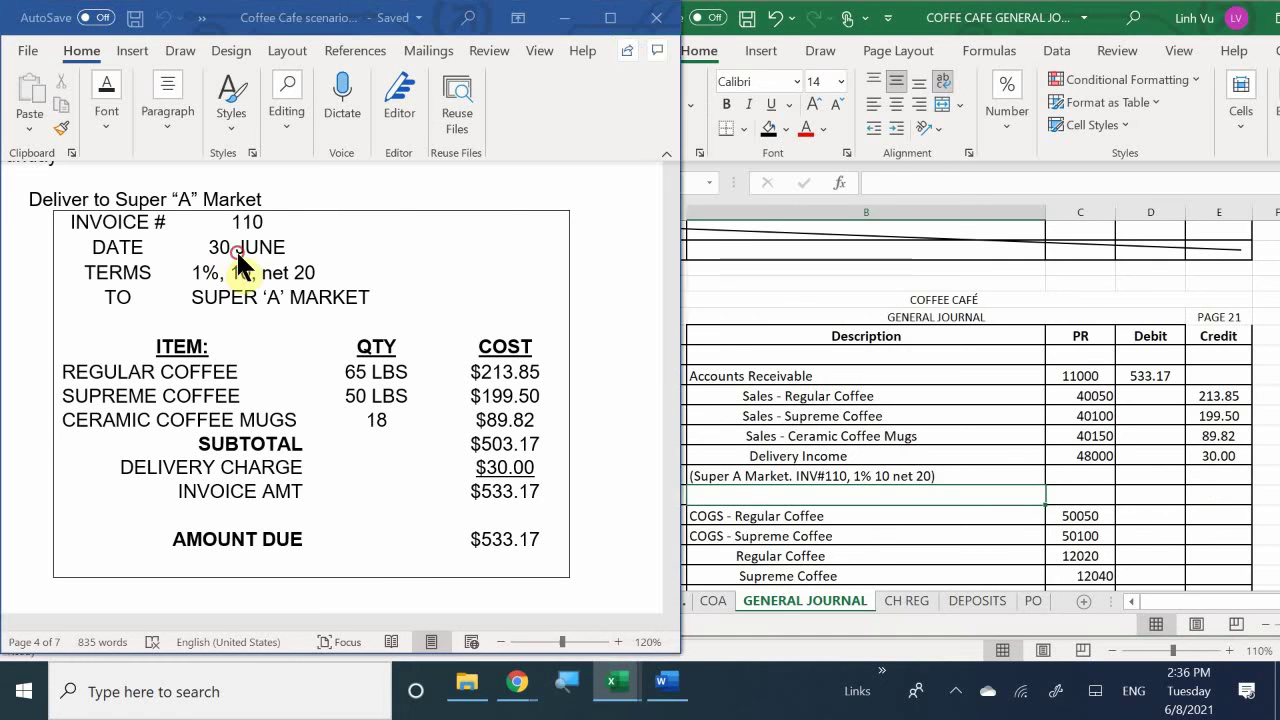
{"action": "scroll", "coordinate": [251, 268], "scroll_direction": "down", "scroll_amount": 1}
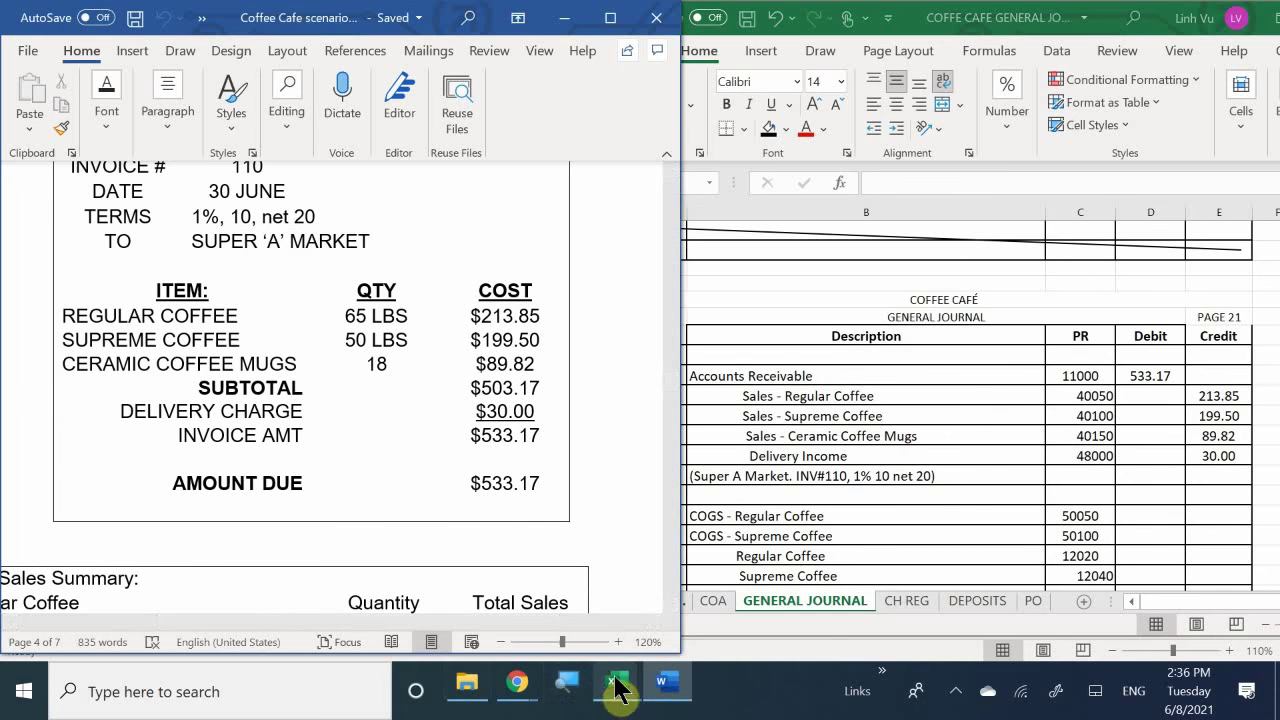
{"action": "mouse_move", "coordinate": [614, 684]}
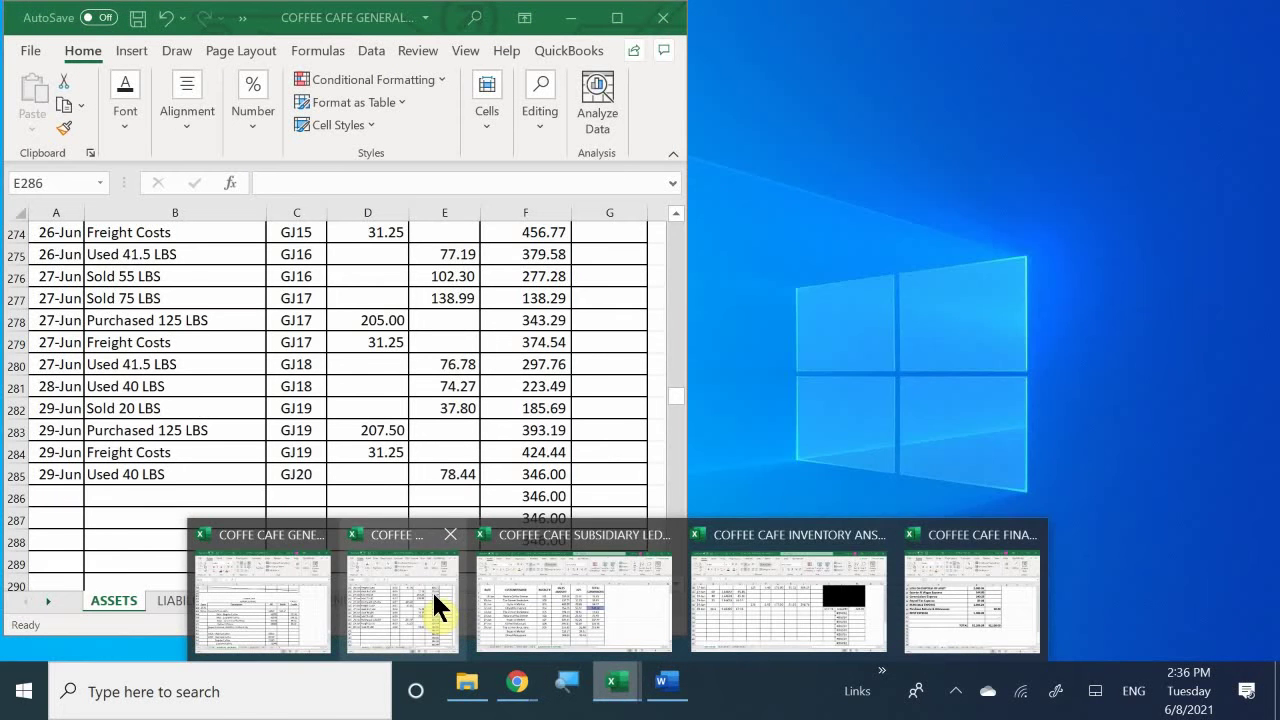
{"action": "left_click", "coordinate": [433, 596]}
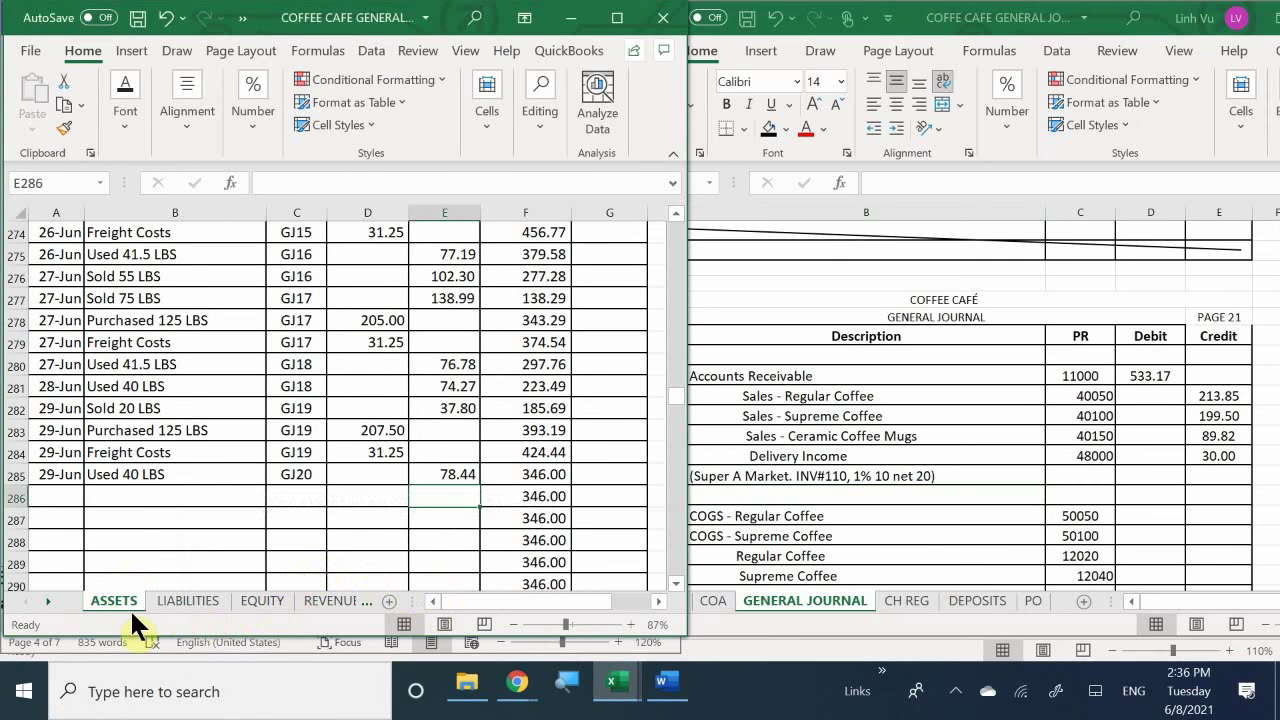
{"action": "left_click", "coordinate": [149, 517]}
{"action": "scroll", "coordinate": [149, 517], "scroll_direction": "down", "scroll_amount": 1}
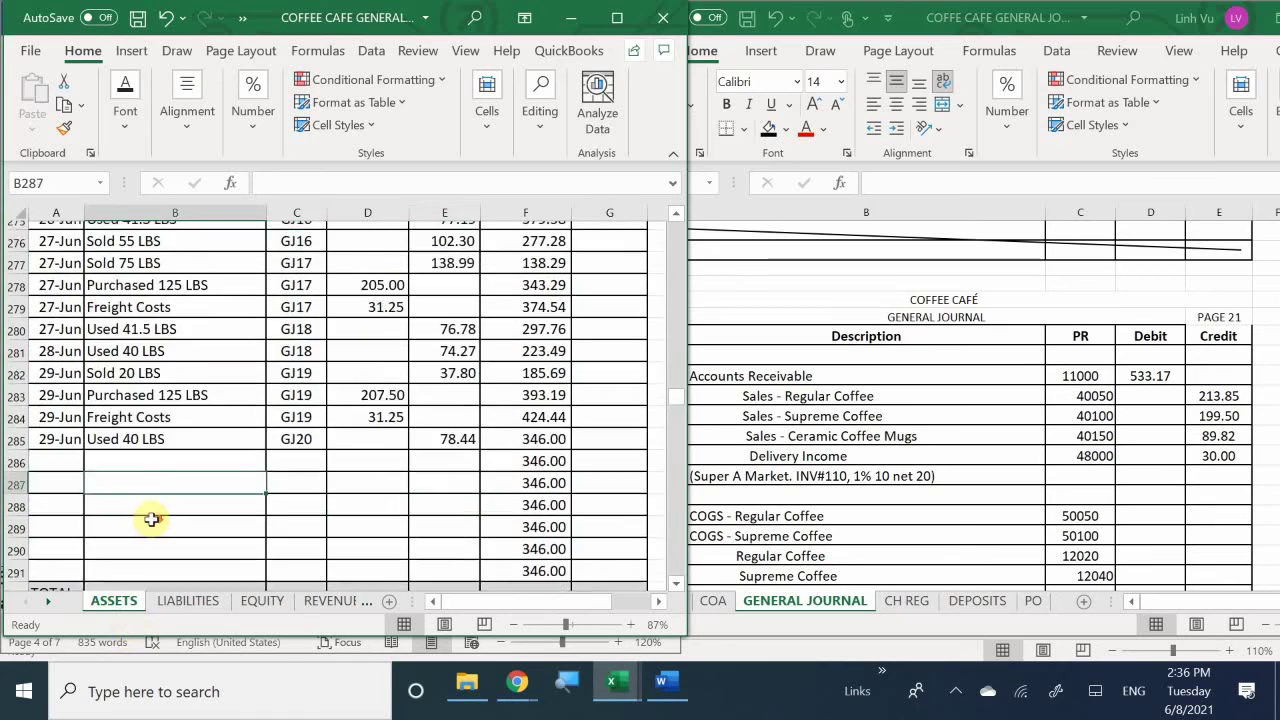
{"action": "scroll", "coordinate": [165, 505], "scroll_direction": "up", "scroll_amount": 14}
{"action": "scroll", "coordinate": [169, 502], "scroll_direction": "up", "scroll_amount": 20}
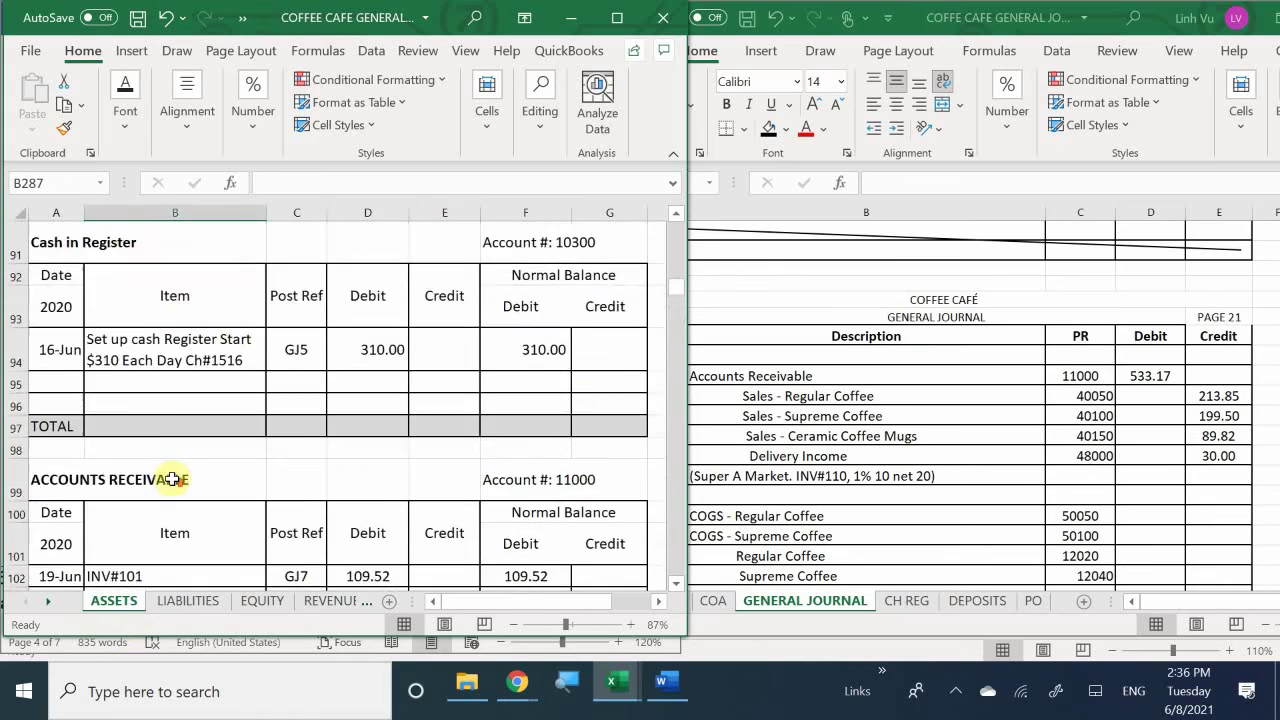
{"action": "scroll", "coordinate": [167, 476], "scroll_direction": "up", "scroll_amount": 15}
{"action": "scroll", "coordinate": [166, 468], "scroll_direction": "down", "scroll_amount": 13}
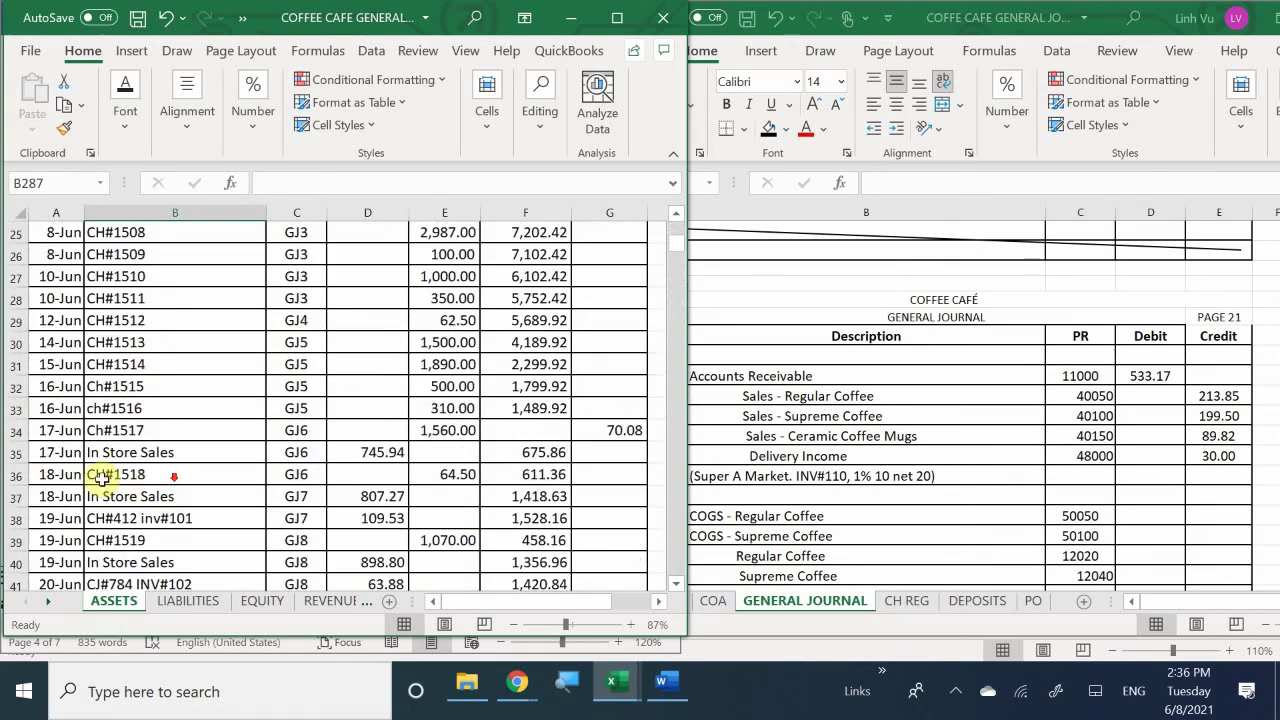
{"action": "scroll", "coordinate": [83, 473], "scroll_direction": "down", "scroll_amount": 14}
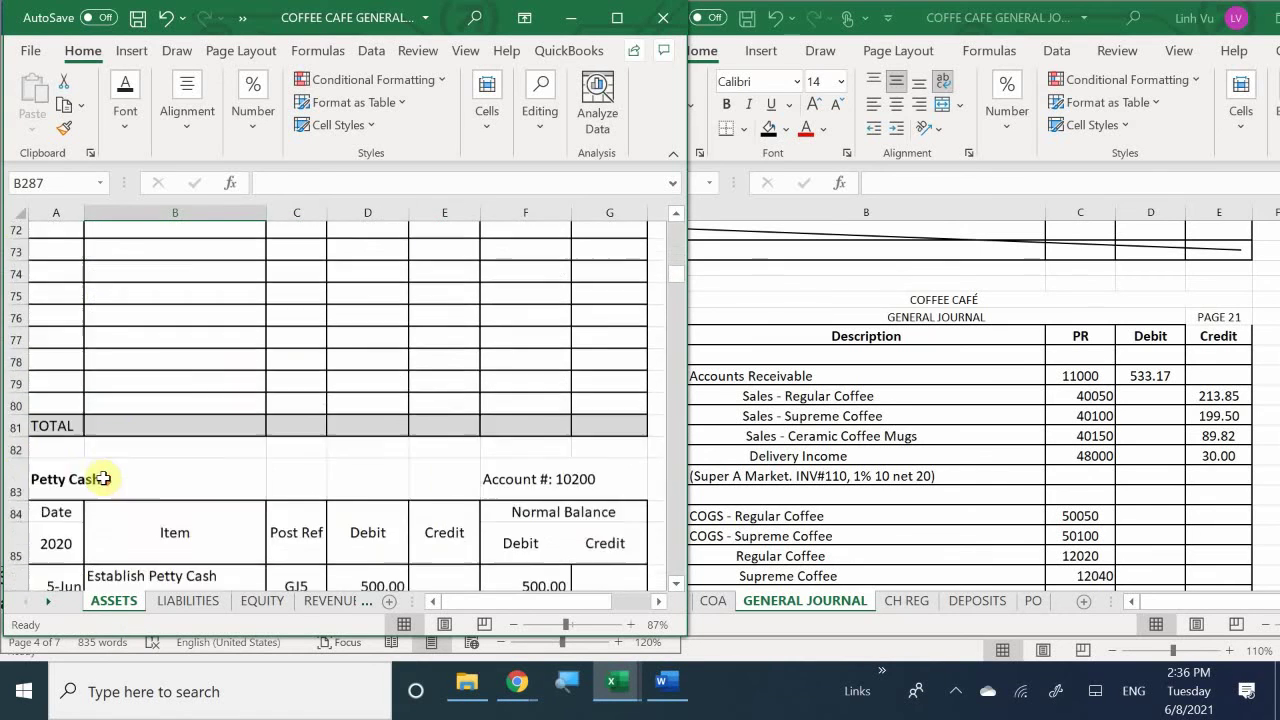
{"action": "scroll", "coordinate": [106, 478], "scroll_direction": "down", "scroll_amount": 8}
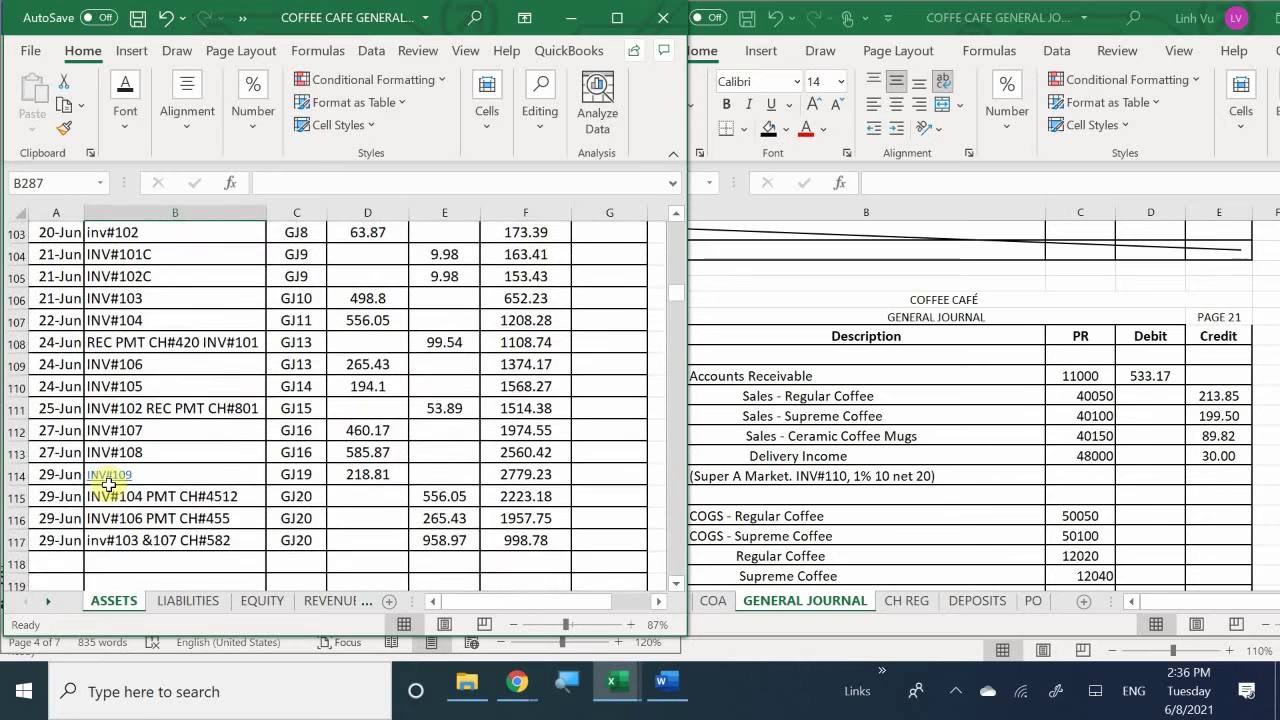
{"action": "scroll", "coordinate": [109, 485], "scroll_direction": "down", "scroll_amount": 1}
Enter the date 6/30 in A118 and the item INV#110 in B118 of the Accounts Receivable ledger.
{"action": "left_click", "coordinate": [75, 430]}
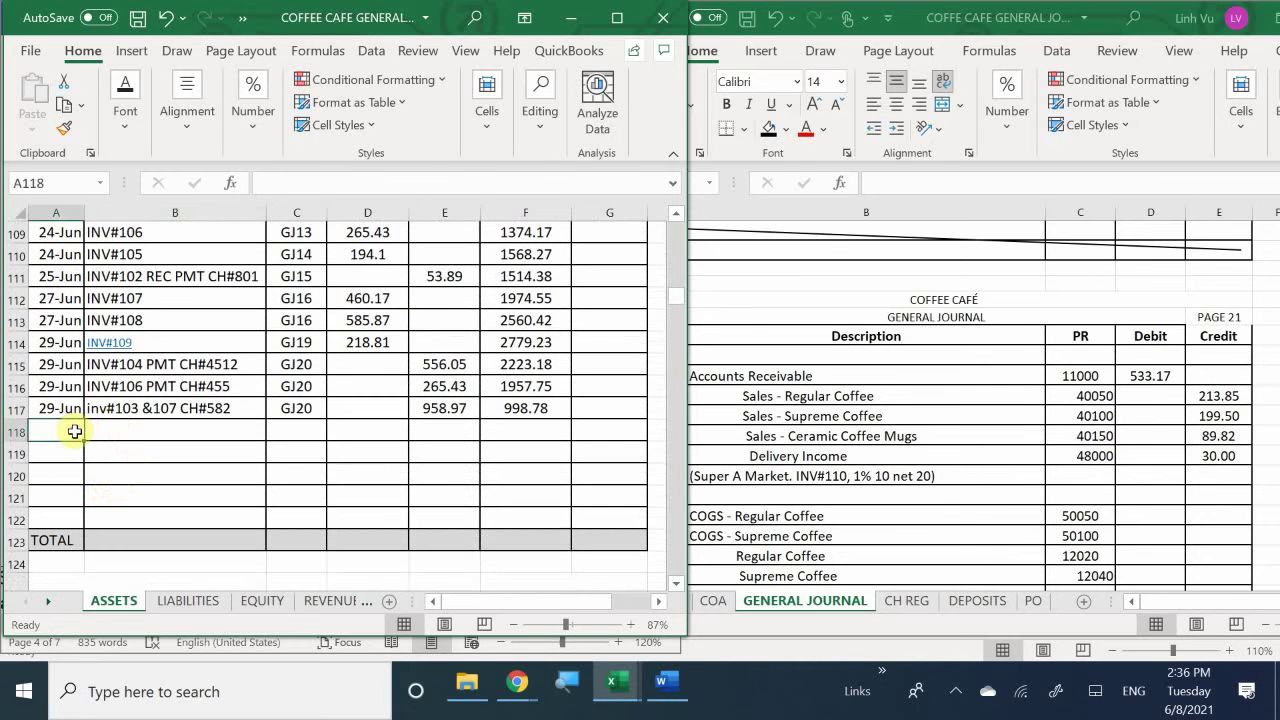
{"action": "type", "text": "6/30"}
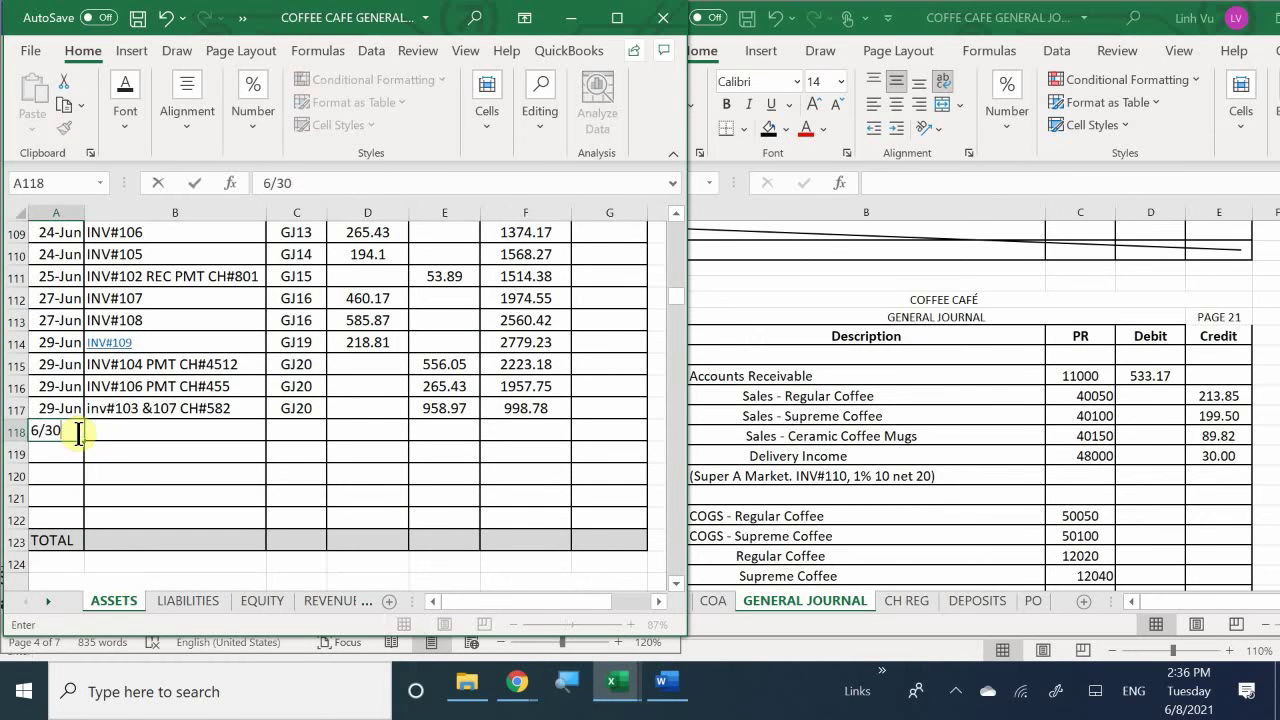
{"action": "key", "text": "Return"}
{"action": "key", "text": "Right"}
{"action": "key", "text": "Up"}
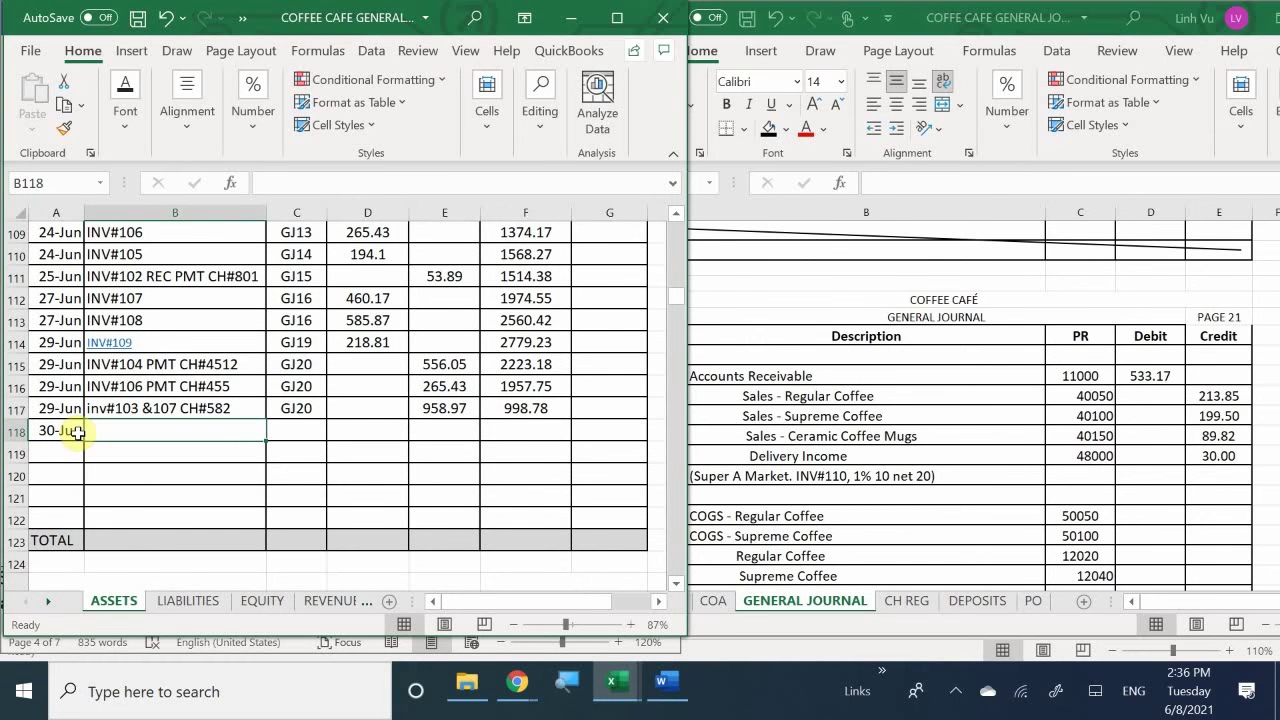
{"action": "type", "text": "IN"}
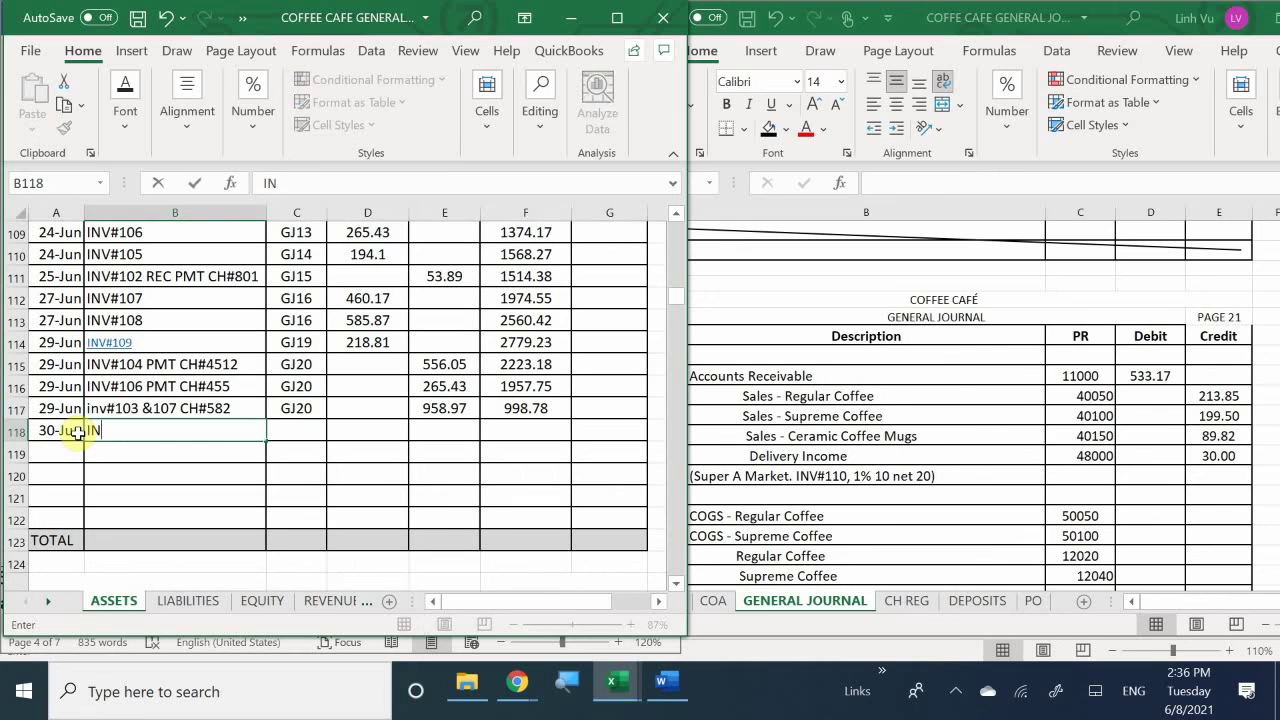
{"action": "type", "text": "V#110"}
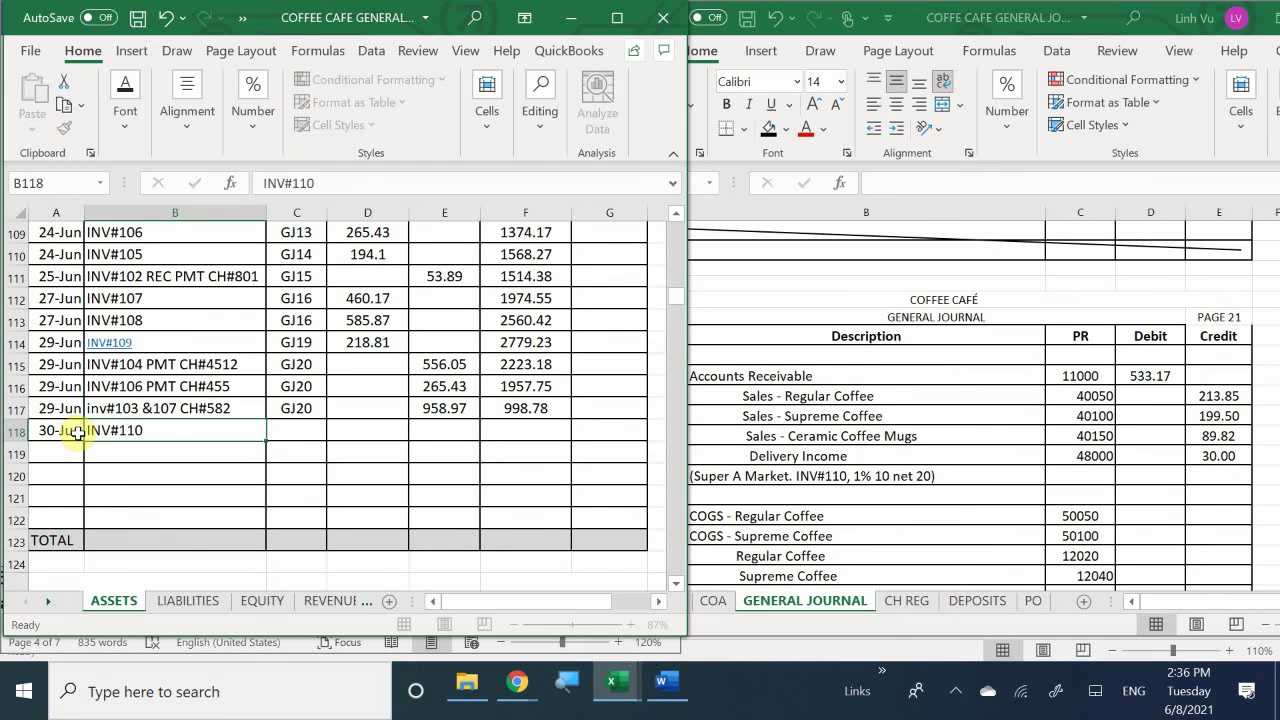
{"action": "key", "text": "Return"}
{"action": "key", "text": "Right"}
{"action": "key", "text": "Up"}
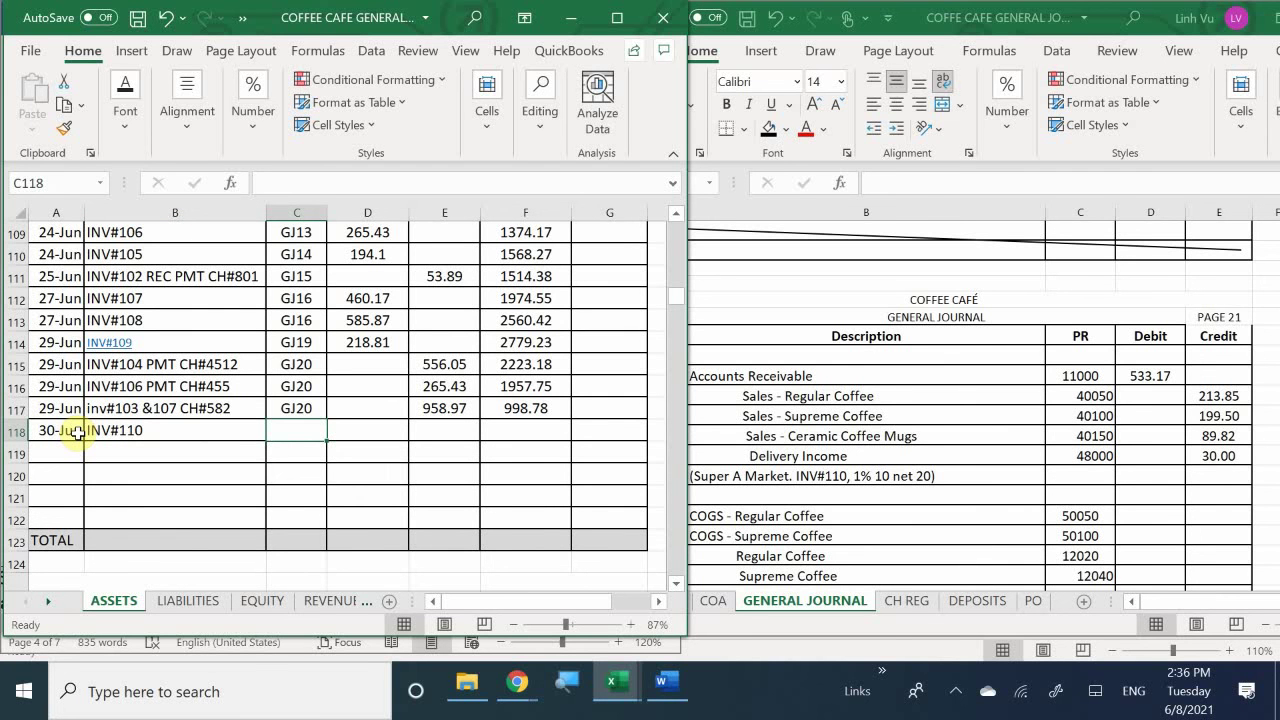
Complete row 118 with post reference GJ21 and debit 533.17, and fill the balance formula from F117 down to F118.
{"action": "type", "text": "GJ21"}
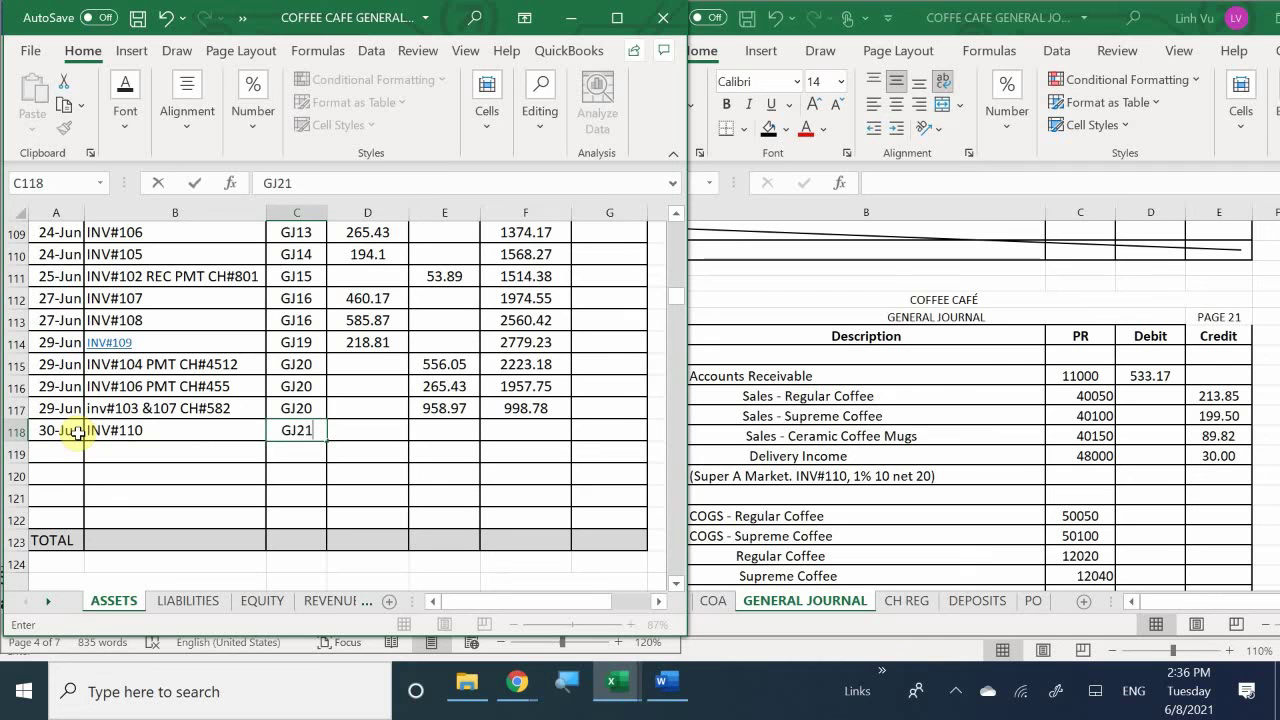
{"action": "key", "text": "Tab"}
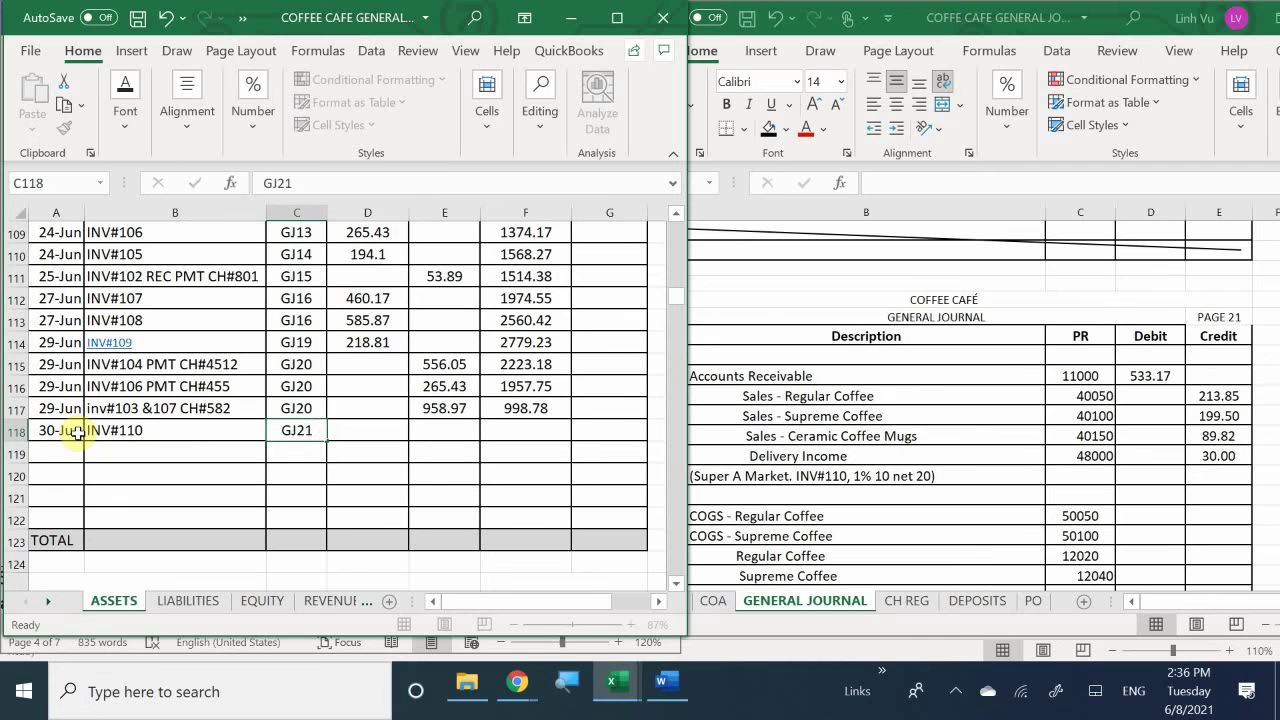
{"action": "type", "text": "533.17"}
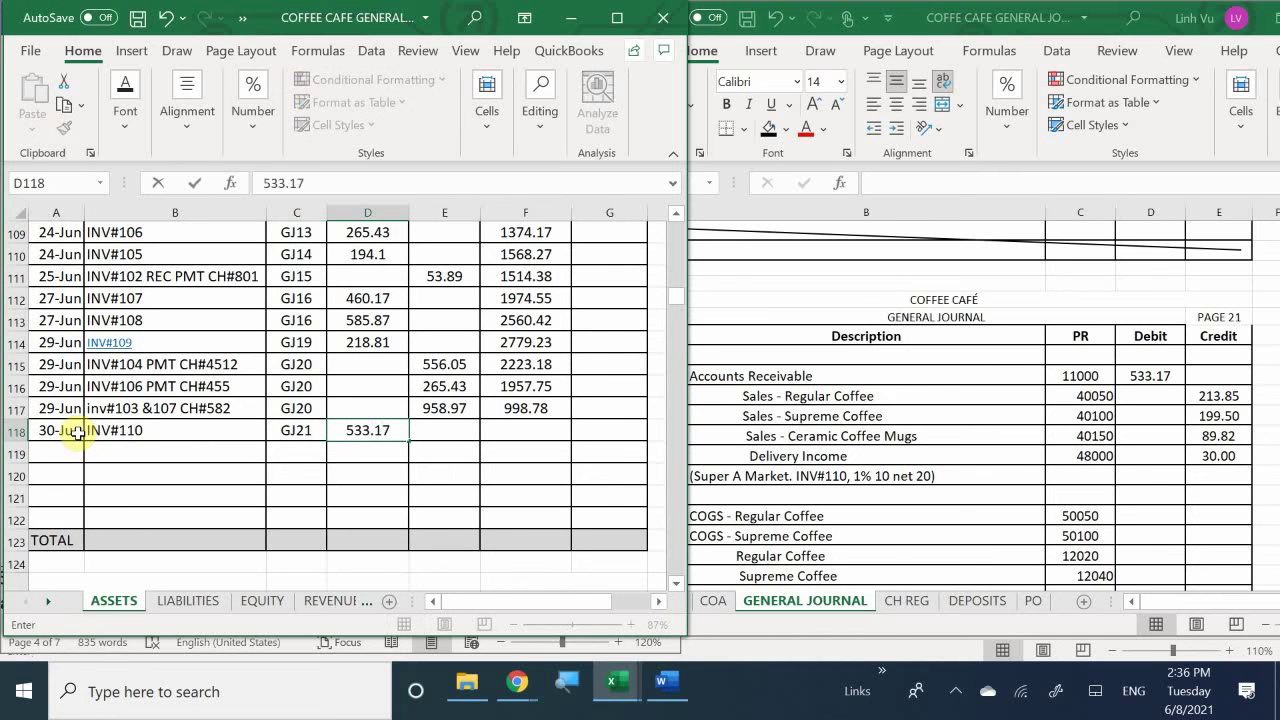
{"action": "key", "text": "Return"}
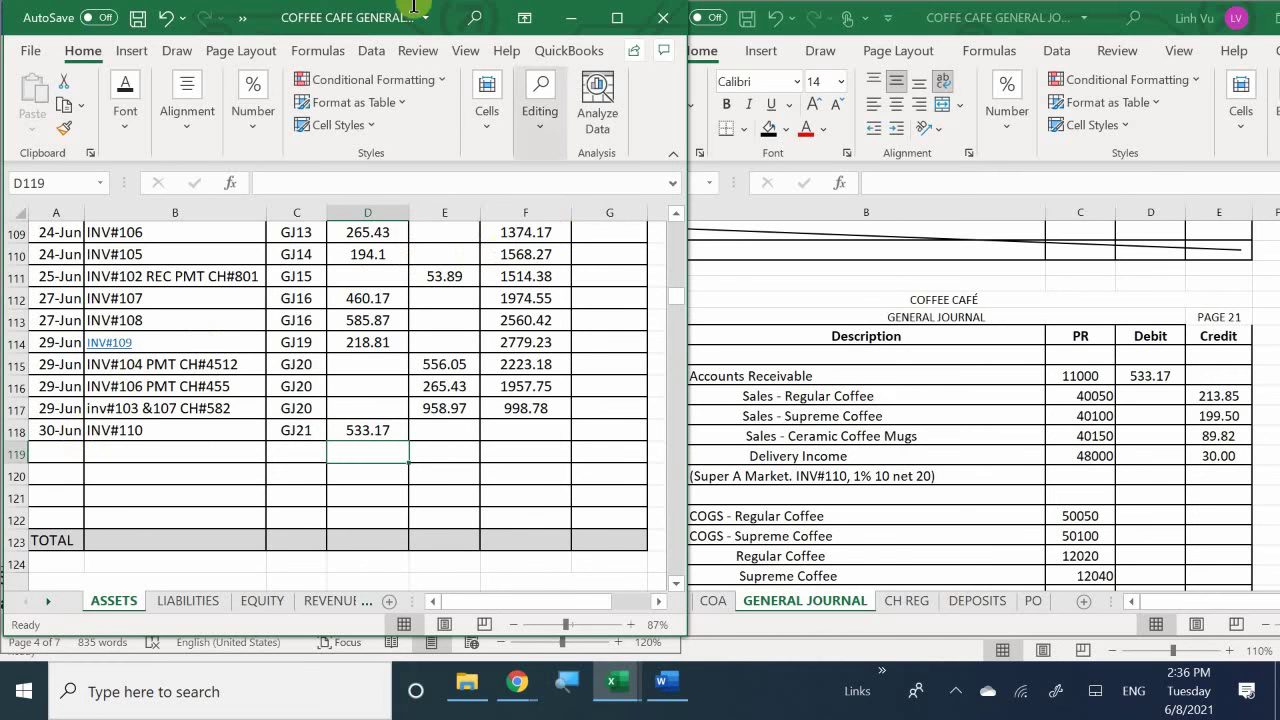
{"action": "left_click", "coordinate": [555, 412]}
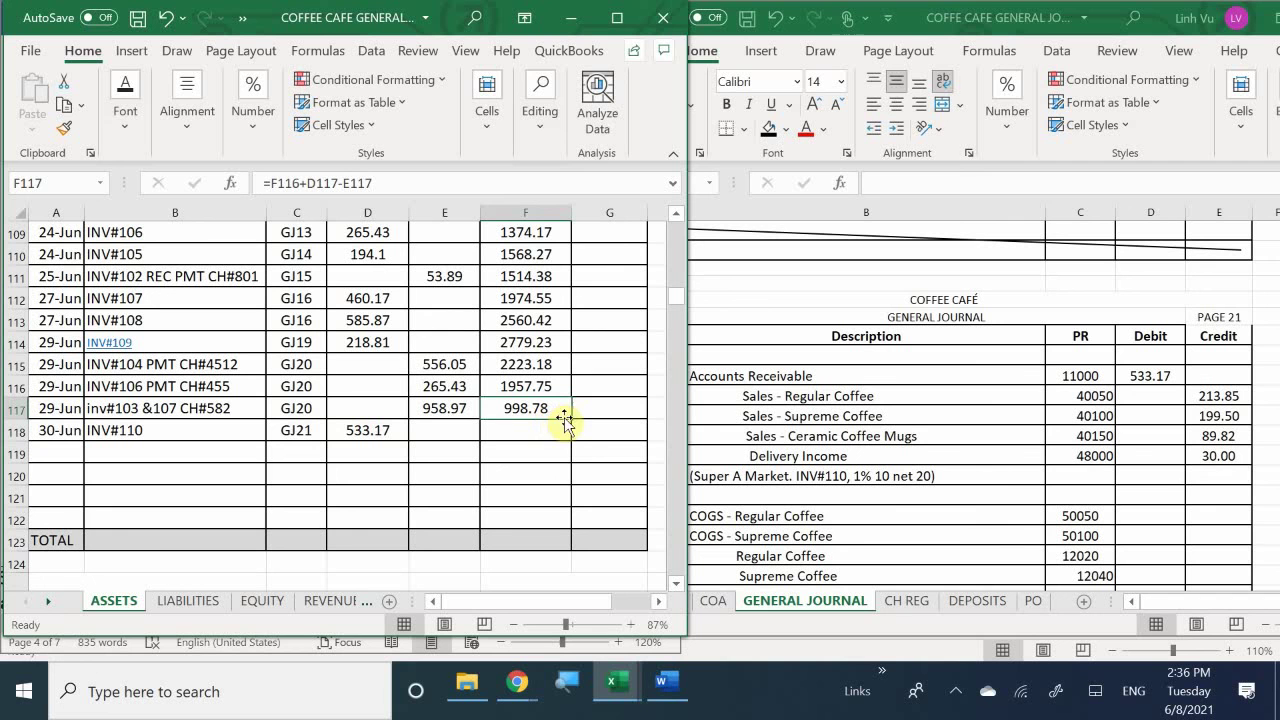
{"action": "left_click_drag", "start_coordinate": [570, 419], "coordinate": [574, 440]}
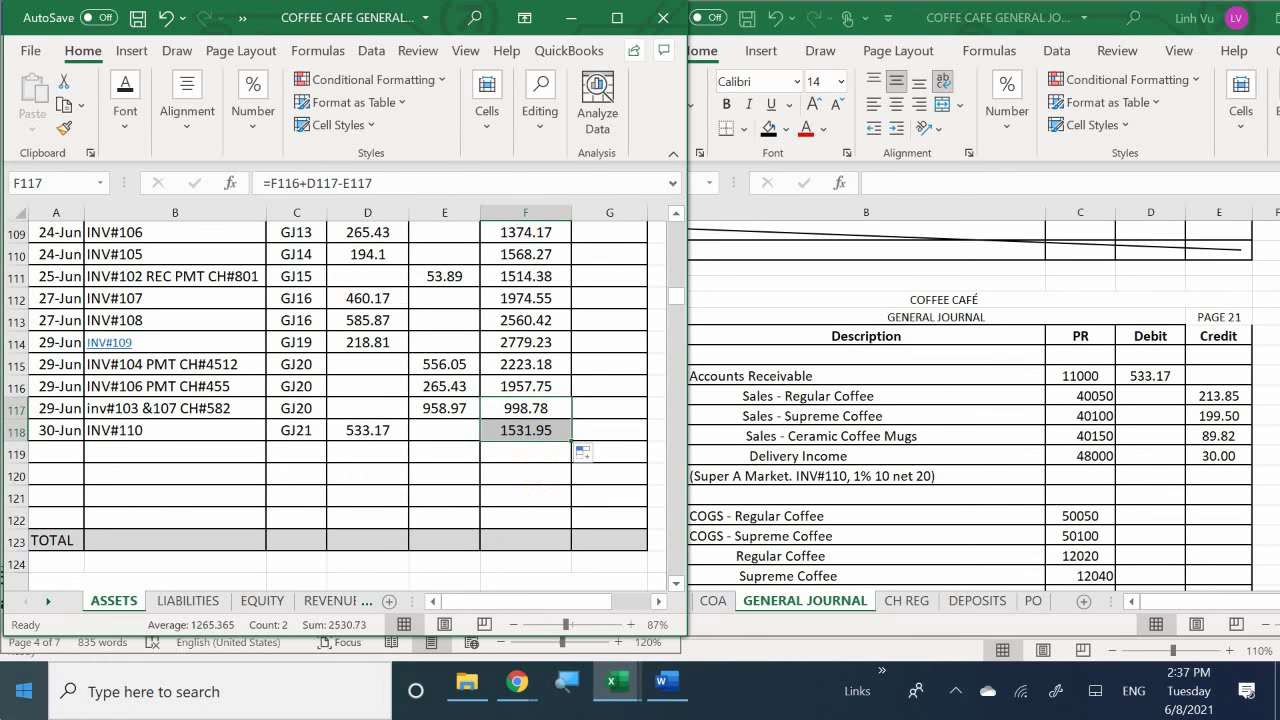
Enter the date 6/30 in A24 of the Sales – Regular Coffee account on the REVENUES sheet.
{"action": "left_click", "coordinate": [338, 600]}
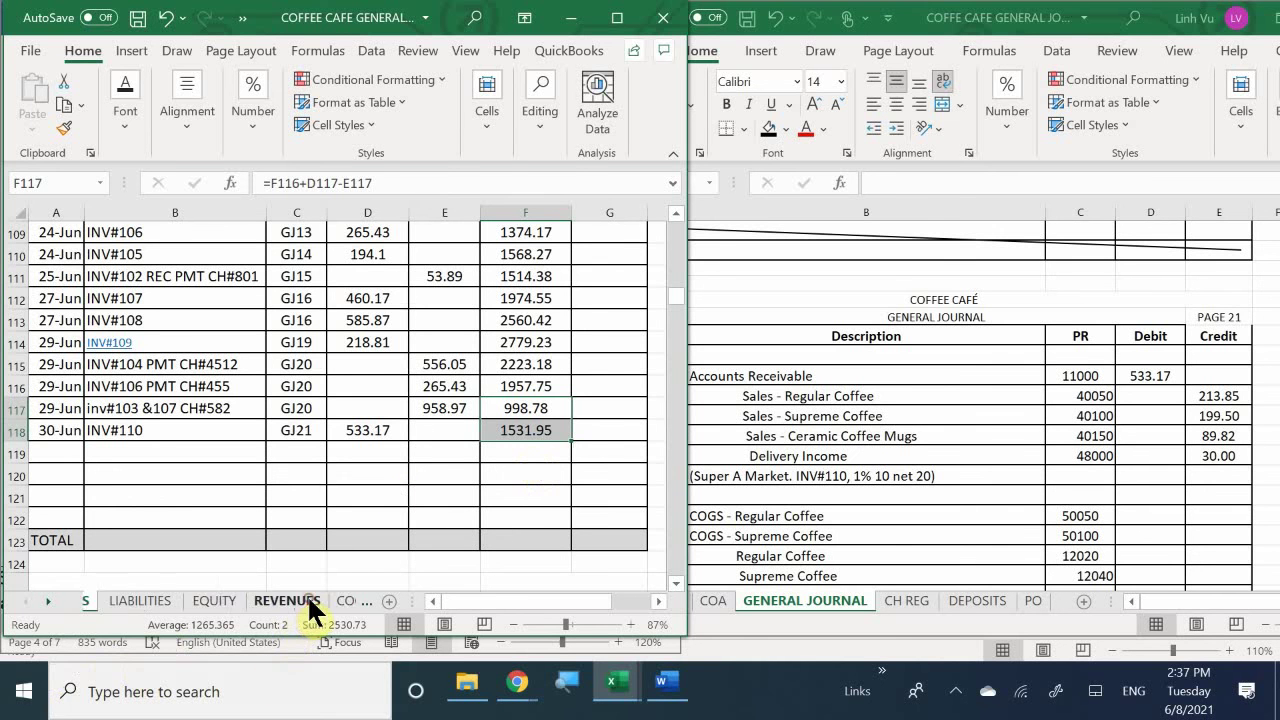
{"action": "scroll", "coordinate": [166, 371], "scroll_direction": "up", "scroll_amount": 19}
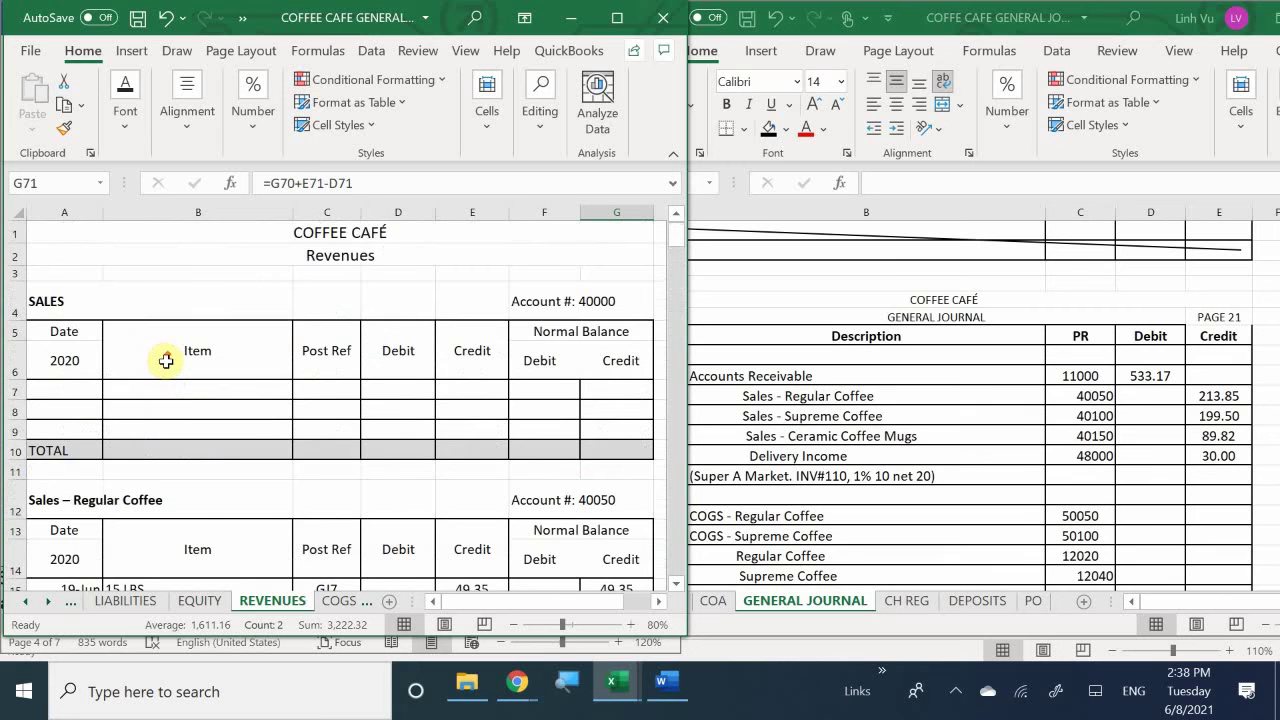
{"action": "scroll", "coordinate": [166, 361], "scroll_direction": "down", "scroll_amount": 5}
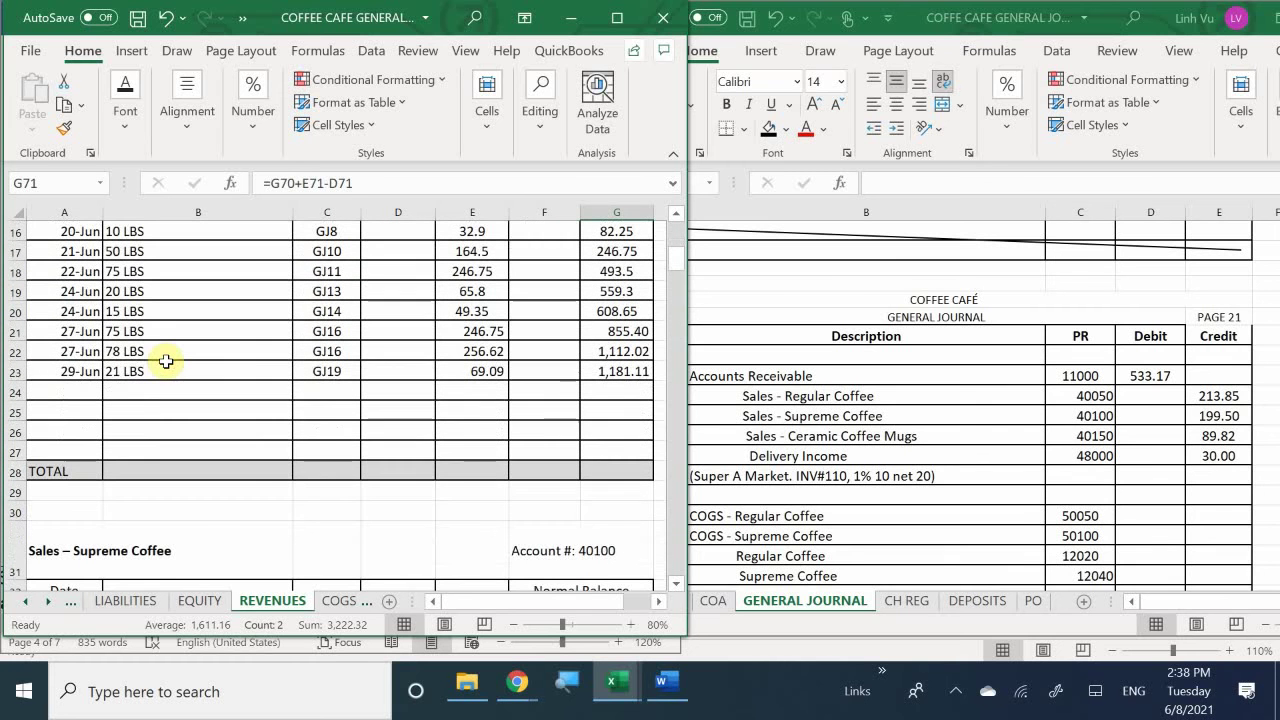
{"action": "left_click", "coordinate": [64, 391]}
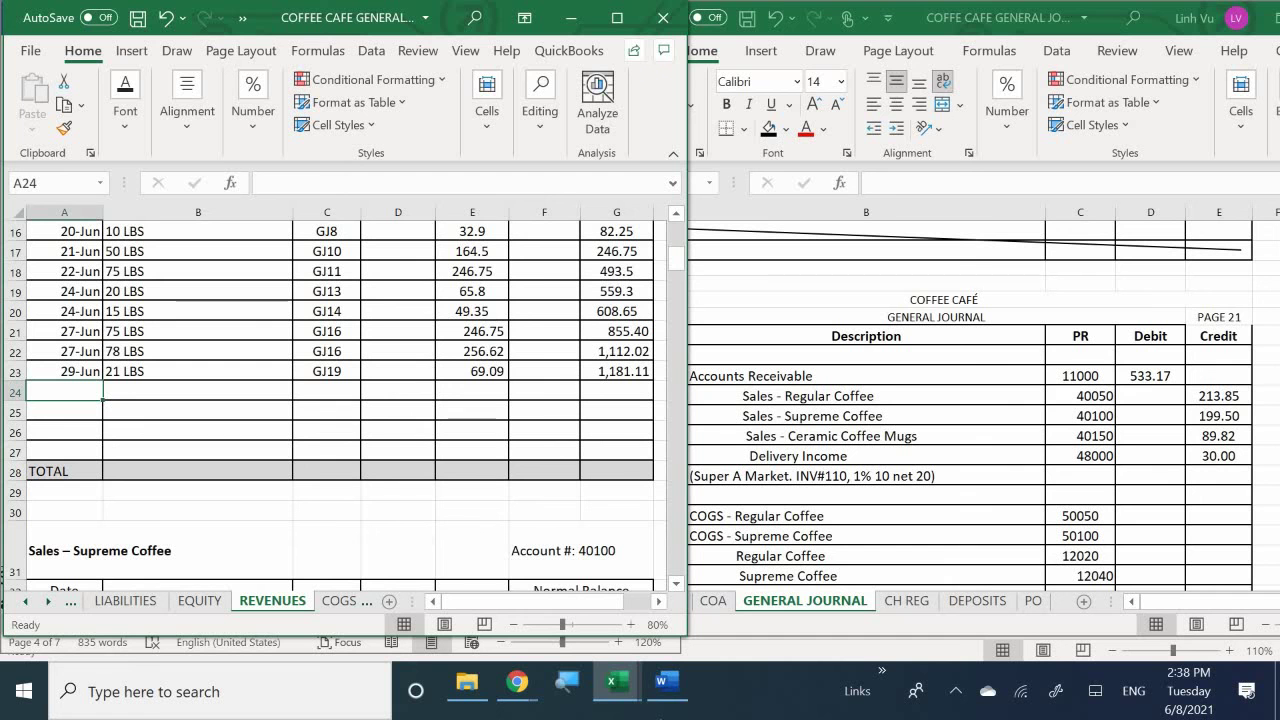
{"action": "type", "text": "6/30"}
{"action": "key", "text": "Return"}
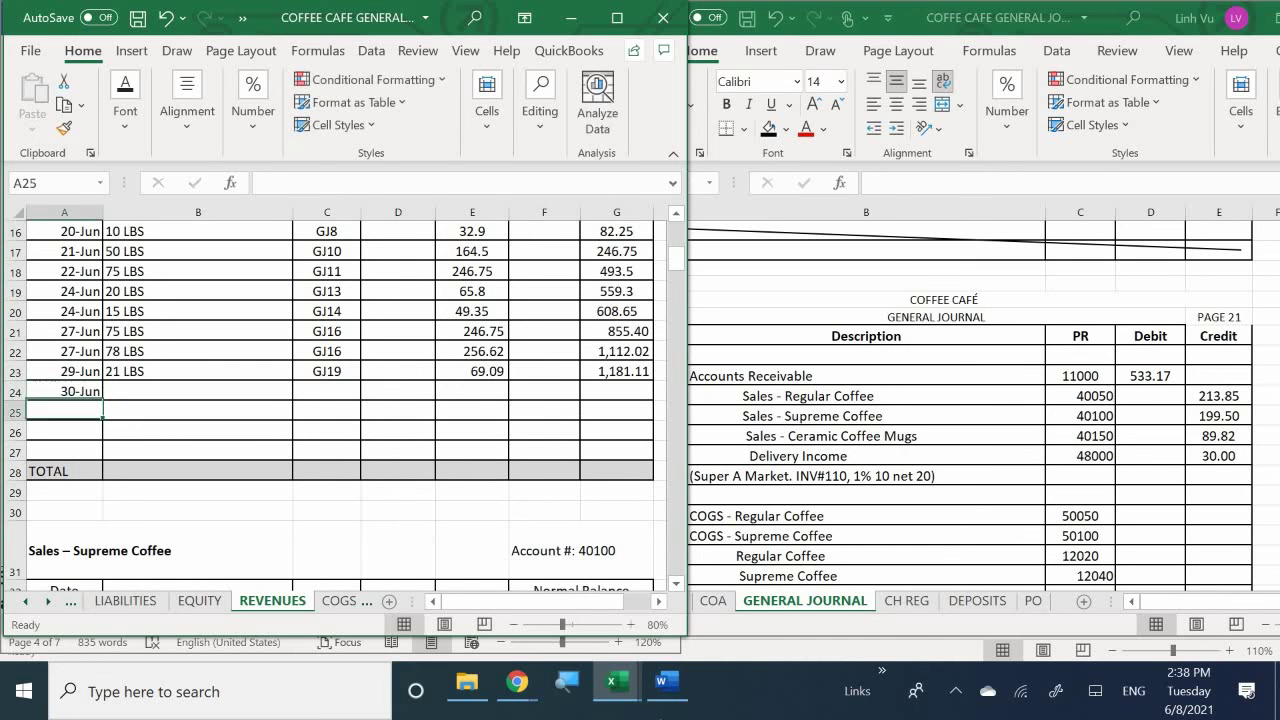
Enter 65 LBS as the item in B24 of the Sales – Regular Coffee account.
{"action": "left_click", "coordinate": [198, 391]}
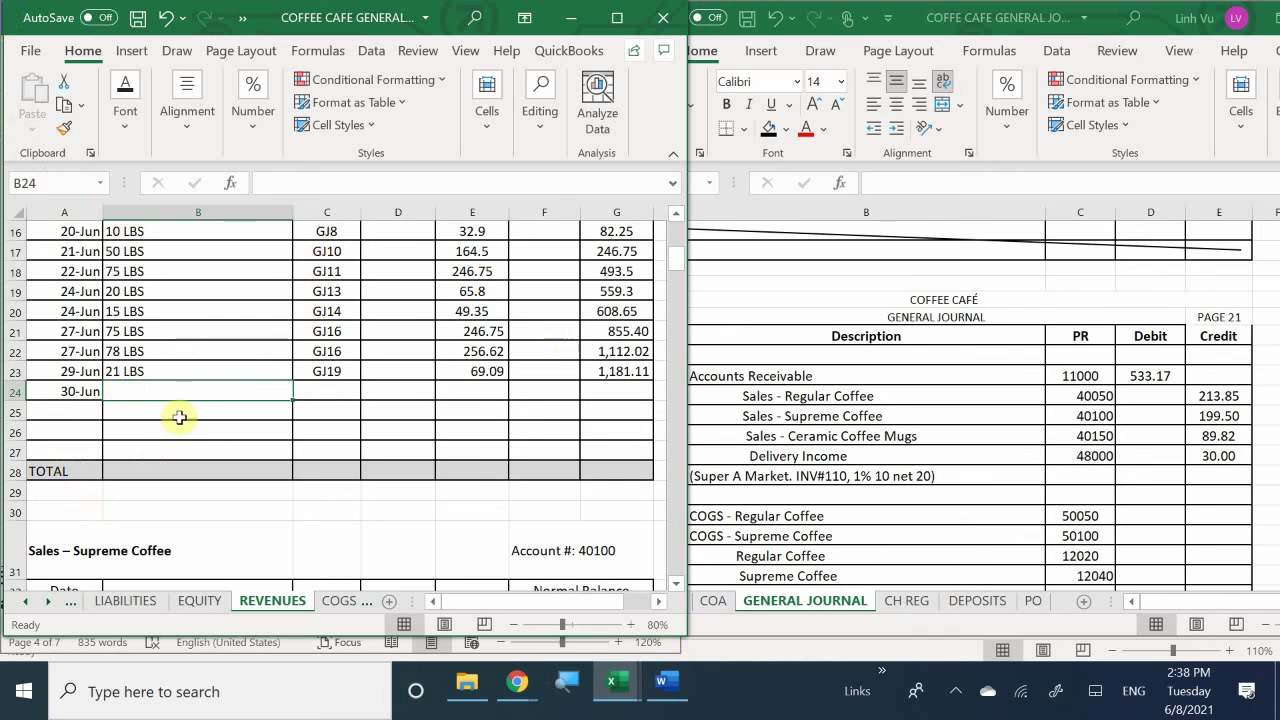
{"action": "left_click", "coordinate": [198, 446]}
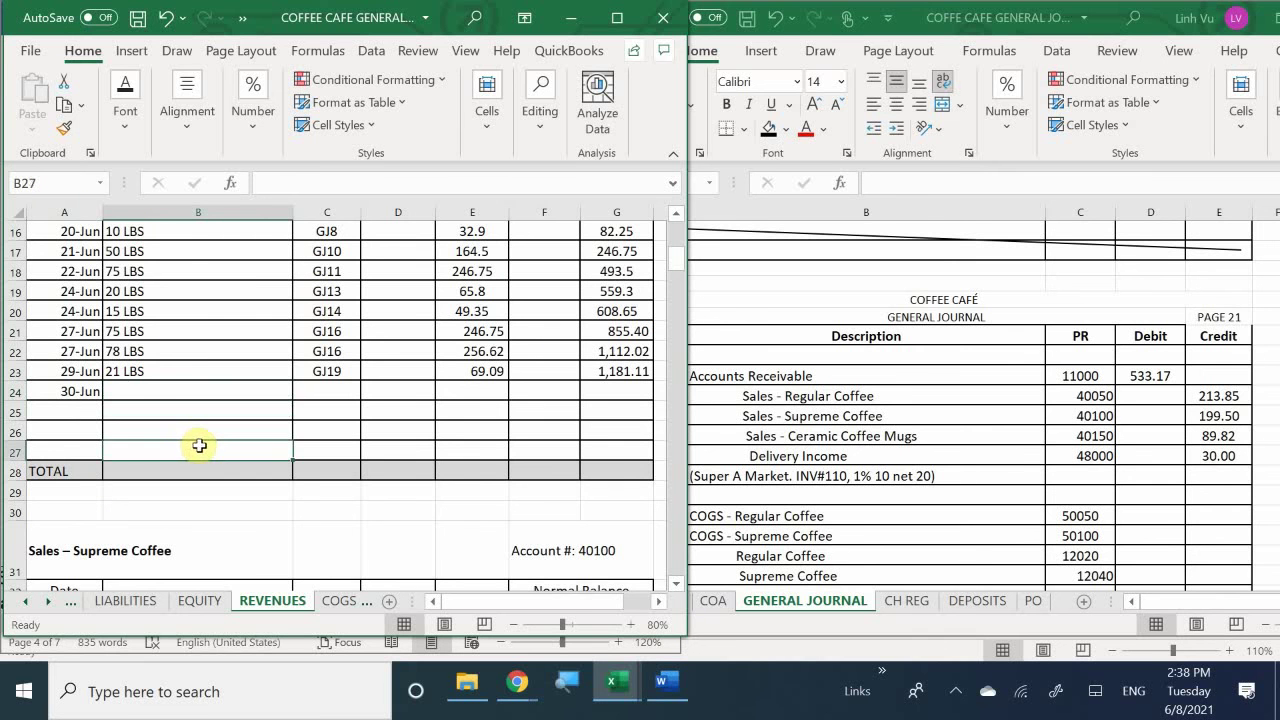
{"action": "scroll", "coordinate": [200, 440], "scroll_direction": "up", "scroll_amount": 3}
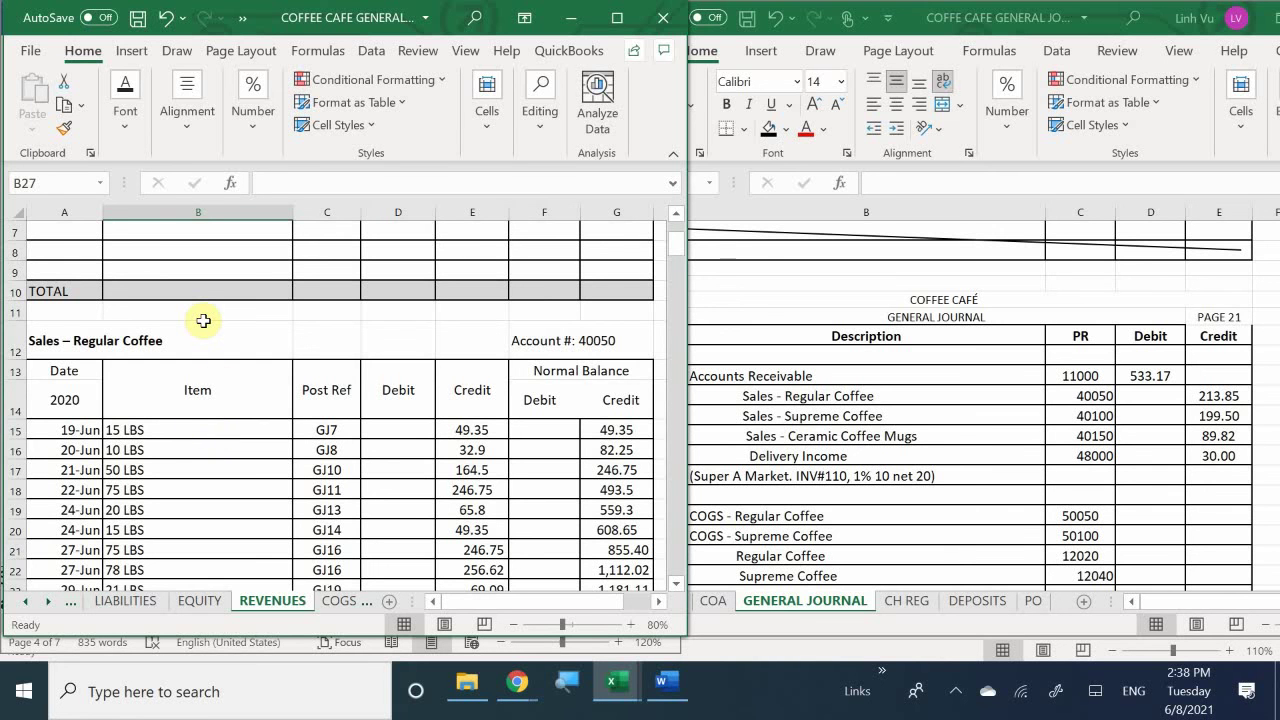
{"action": "scroll", "coordinate": [203, 320], "scroll_direction": "down", "scroll_amount": 2}
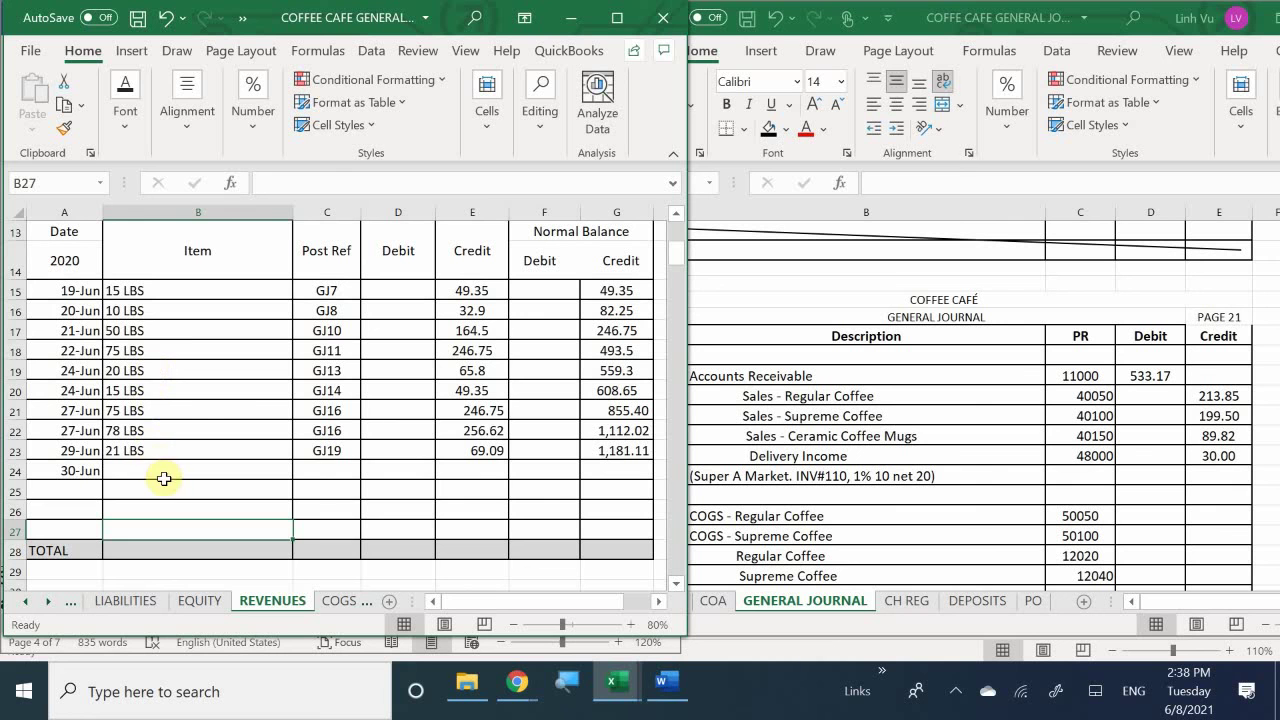
{"action": "left_click", "coordinate": [165, 476]}
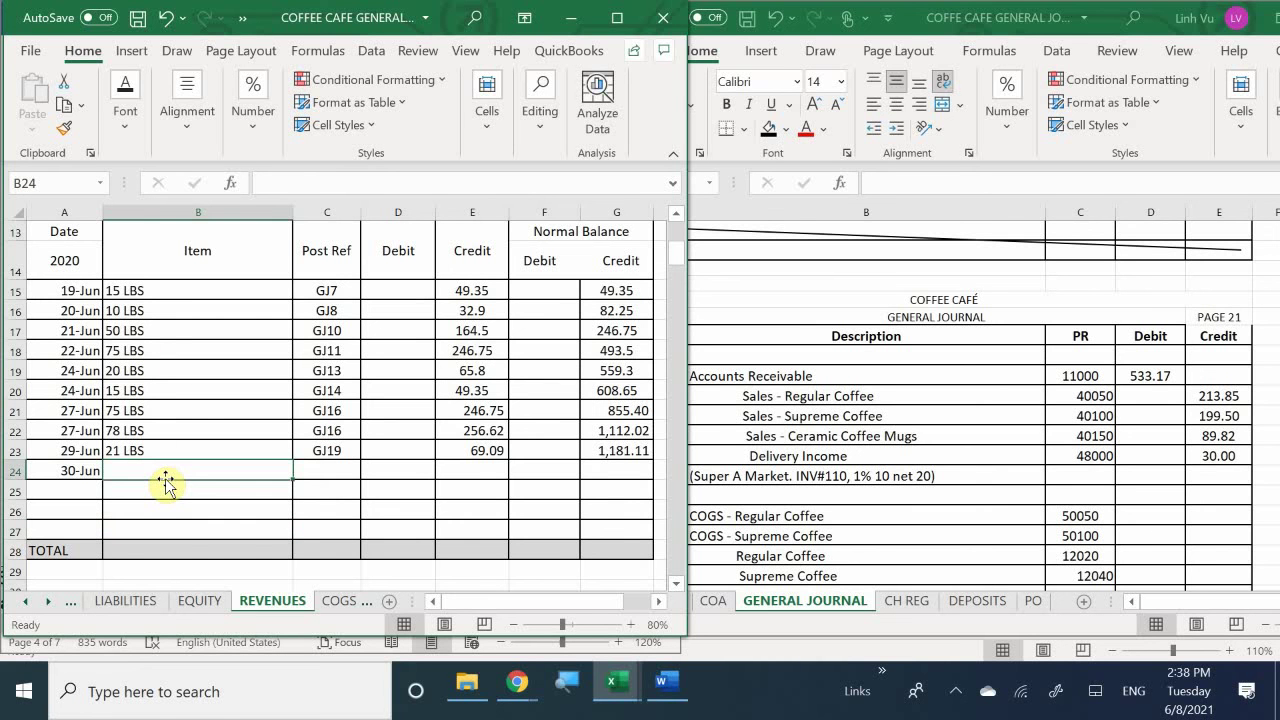
{"action": "type", "text": "65"}
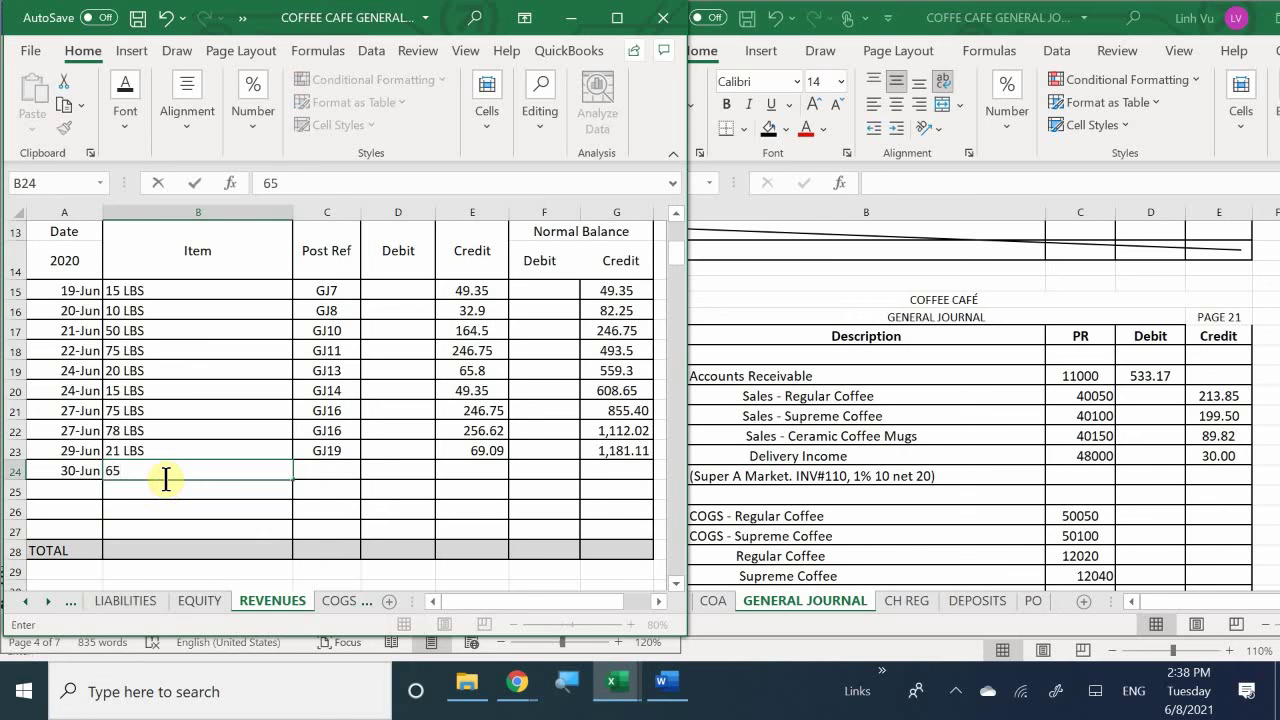
{"action": "type", "text": "LBS"}
{"action": "key", "text": "Tab"}
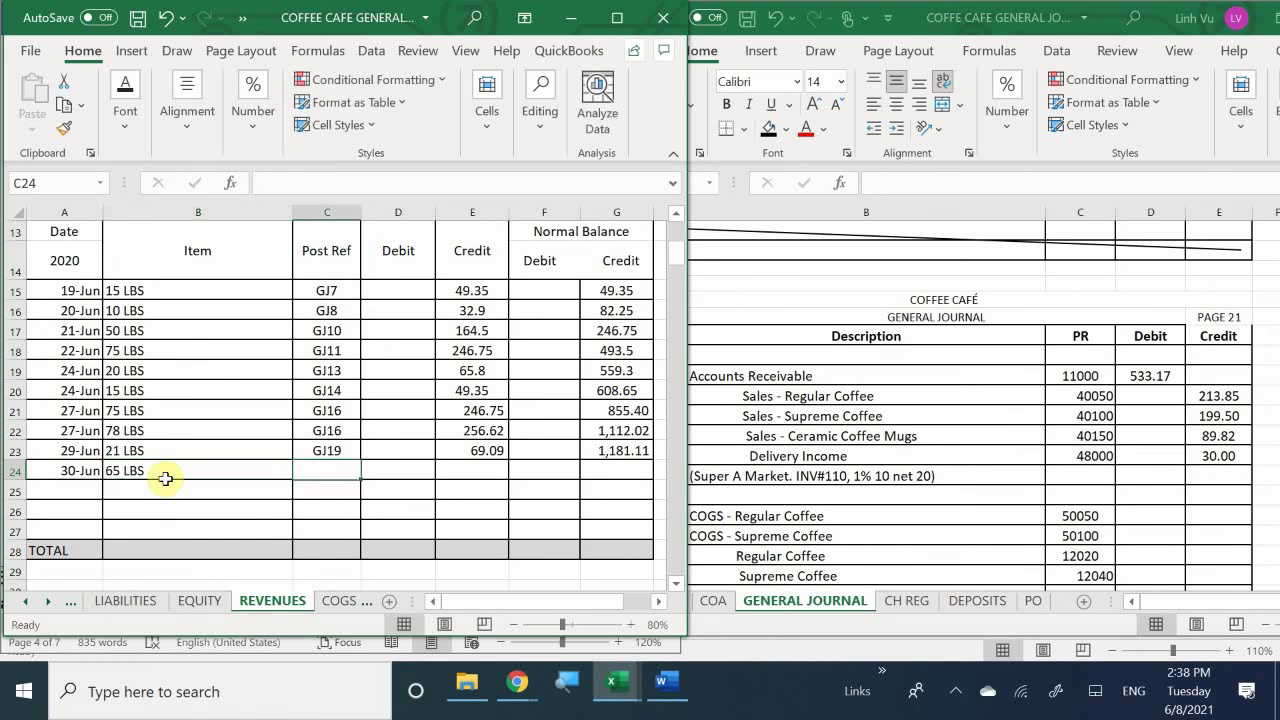
Enter the post reference GJ21 in C24 and move on to the row's credit cell, E24.
{"action": "type", "text": "G"}
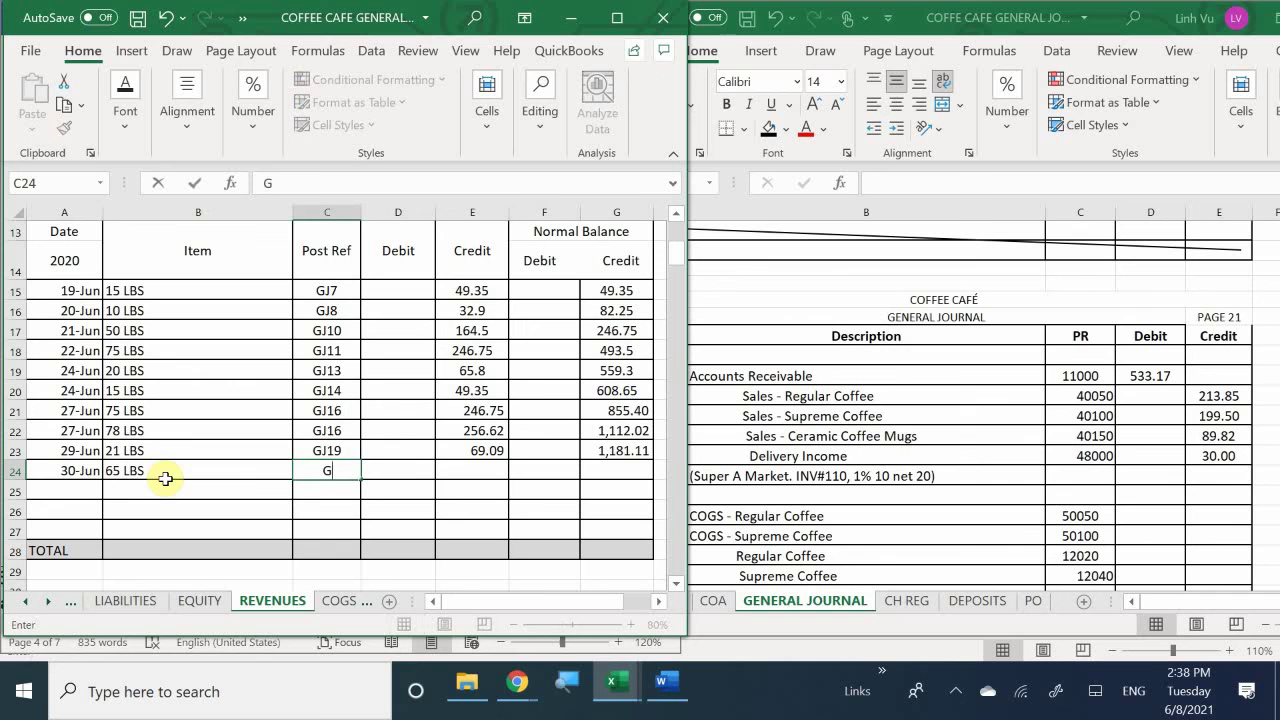
{"action": "type", "text": "J21"}
{"action": "key", "text": "Return"}
{"action": "key", "text": "Right"}
{"action": "key", "text": "Right"}
{"action": "key", "text": "Up"}
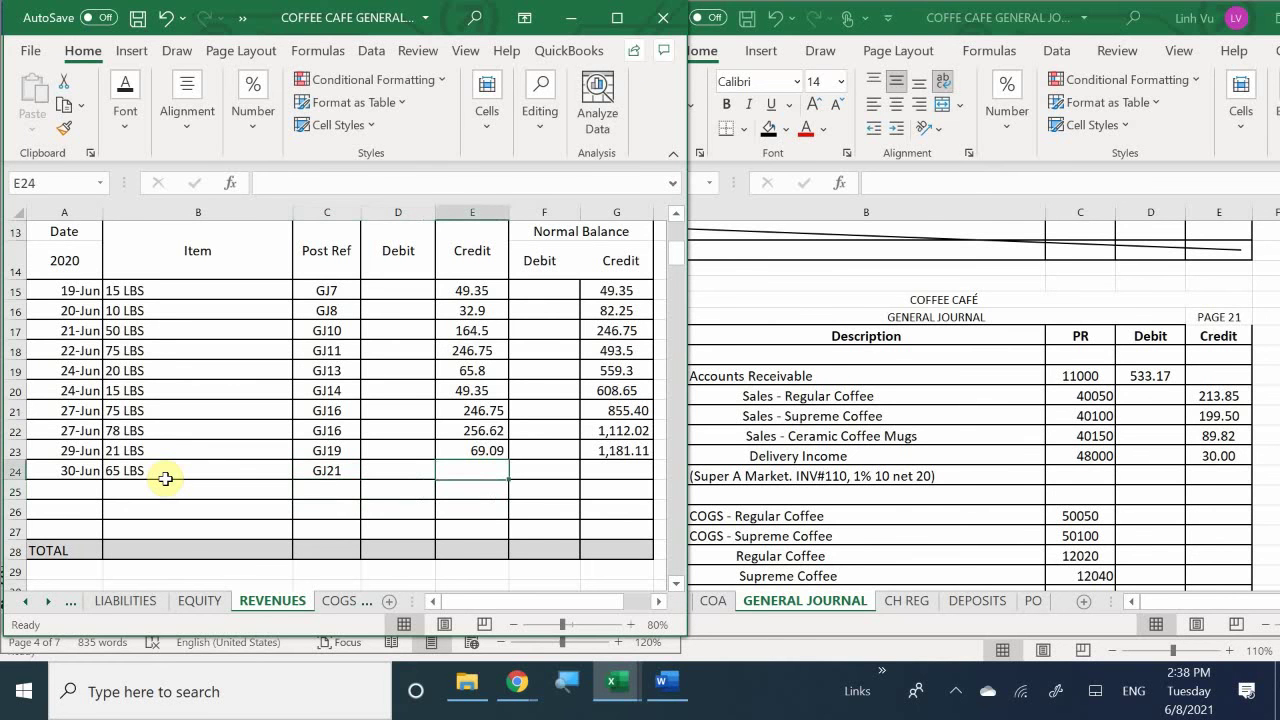
Enter the credit 213.85 in E24 of the Sales – Regular Coffee account and fill the balance formula from G23 down to G24.
{"action": "type", "text": "213."}
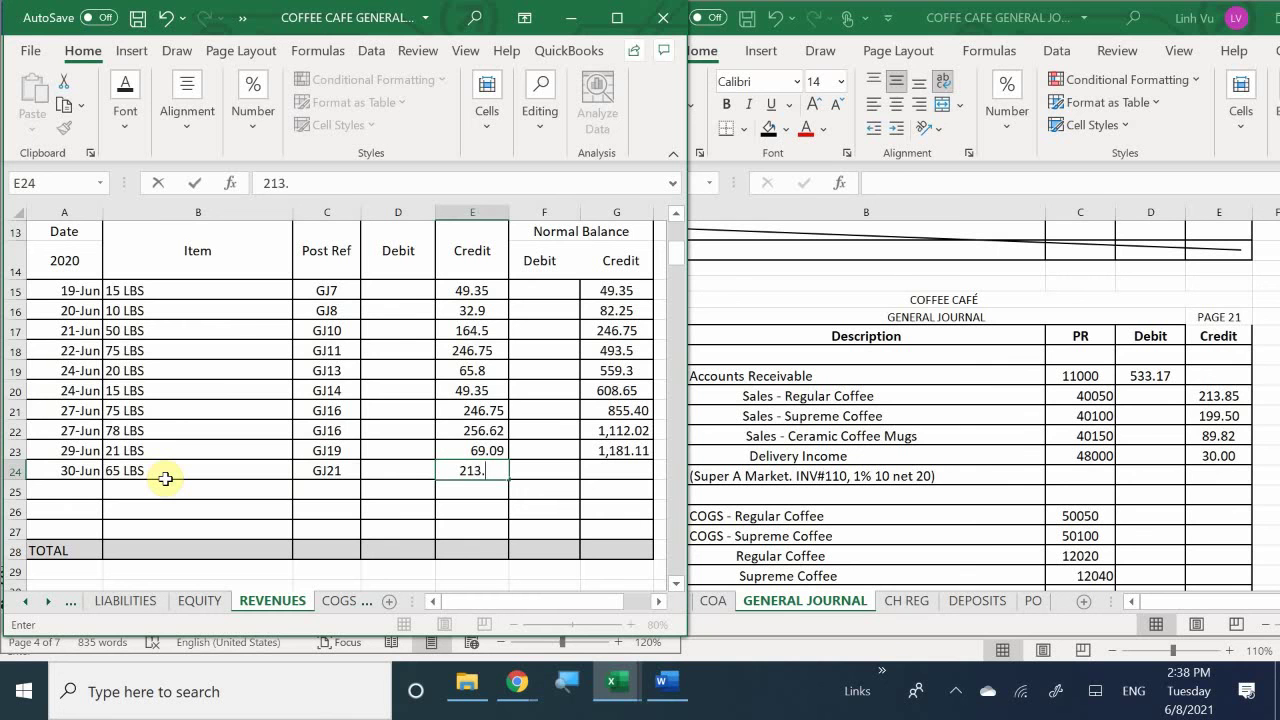
{"action": "type", "text": "85"}
{"action": "key", "text": "Return"}
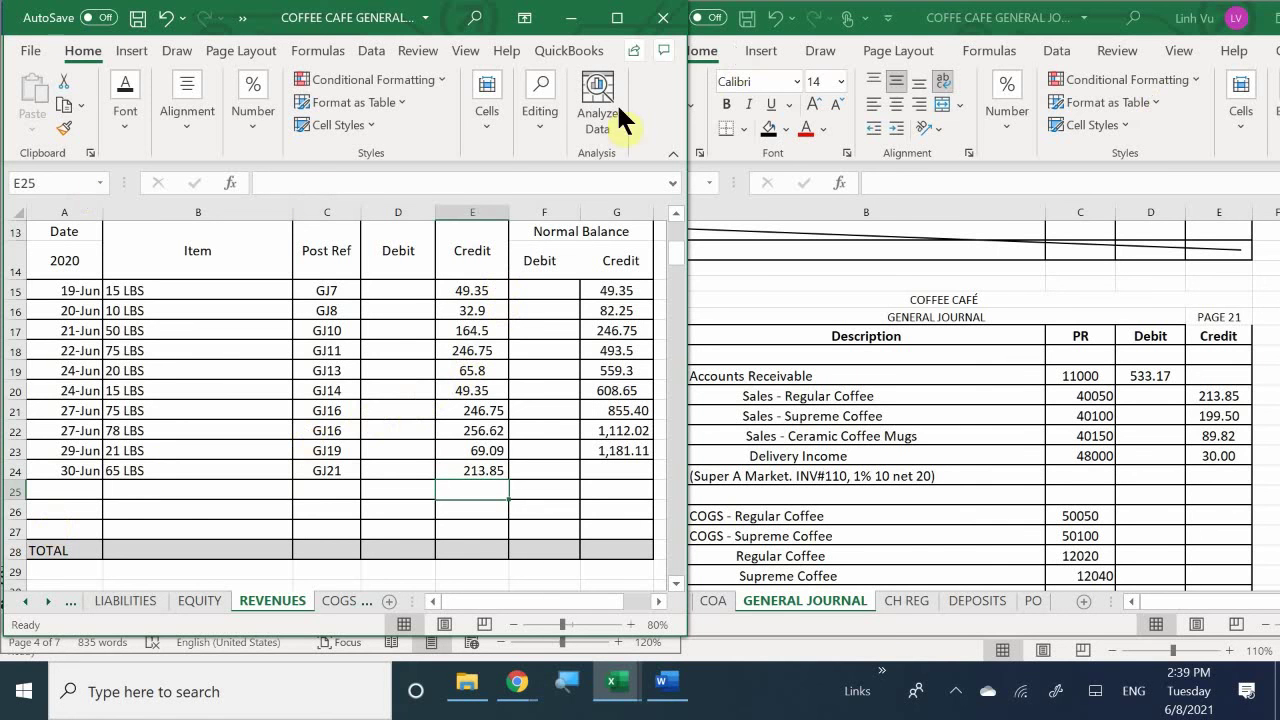
{"action": "left_click", "coordinate": [620, 450]}
{"action": "left_click_drag", "start_coordinate": [652, 461], "coordinate": [652, 488]}
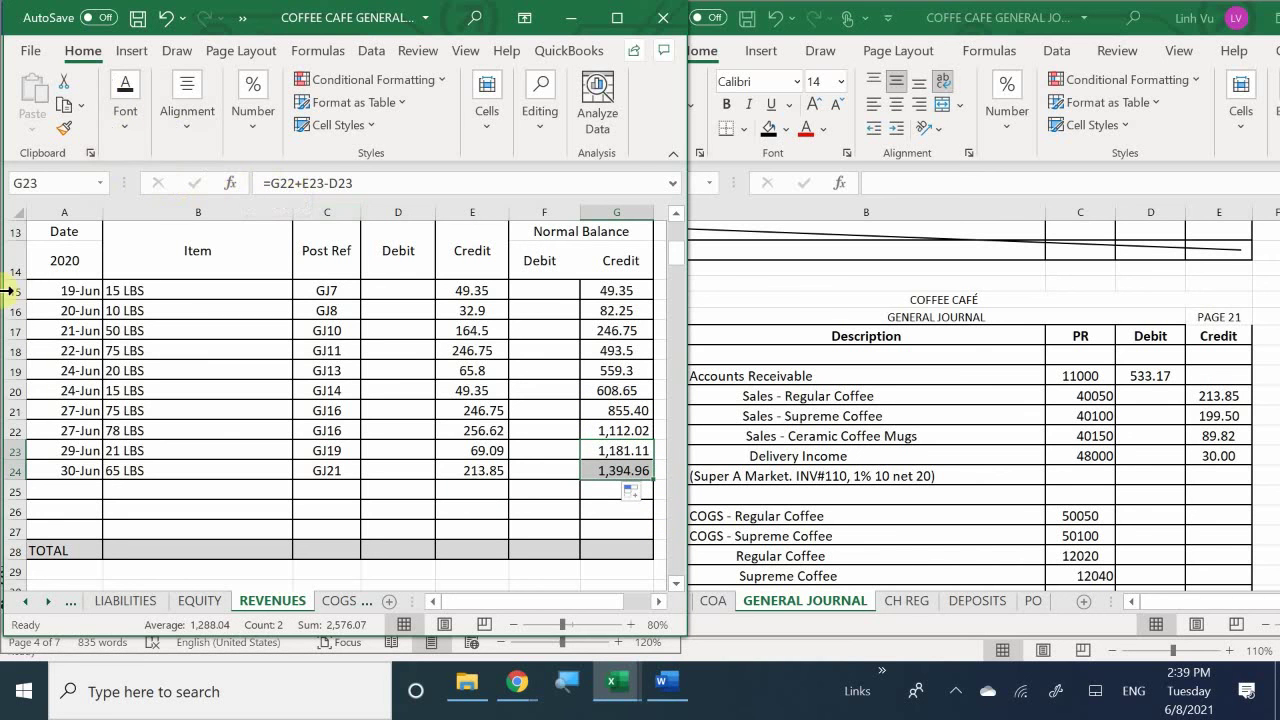
Enter the date 6/30 in A43 of the Sales – Supreme Coffee account.
{"action": "left_click", "coordinate": [208, 403]}
{"action": "scroll", "coordinate": [208, 400], "scroll_direction": "down", "scroll_amount": 1}
{"action": "scroll", "coordinate": [208, 400], "scroll_direction": "down", "scroll_amount": 1}
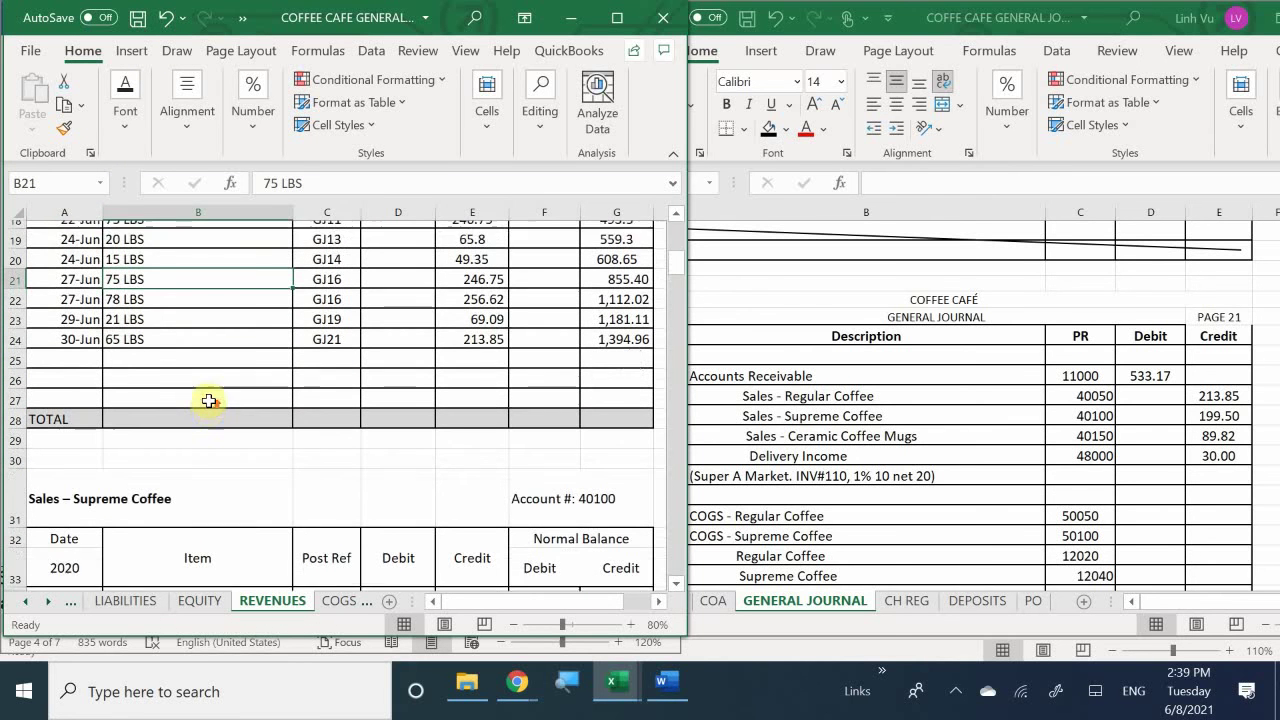
{"action": "scroll", "coordinate": [208, 400], "scroll_direction": "up", "scroll_amount": 2}
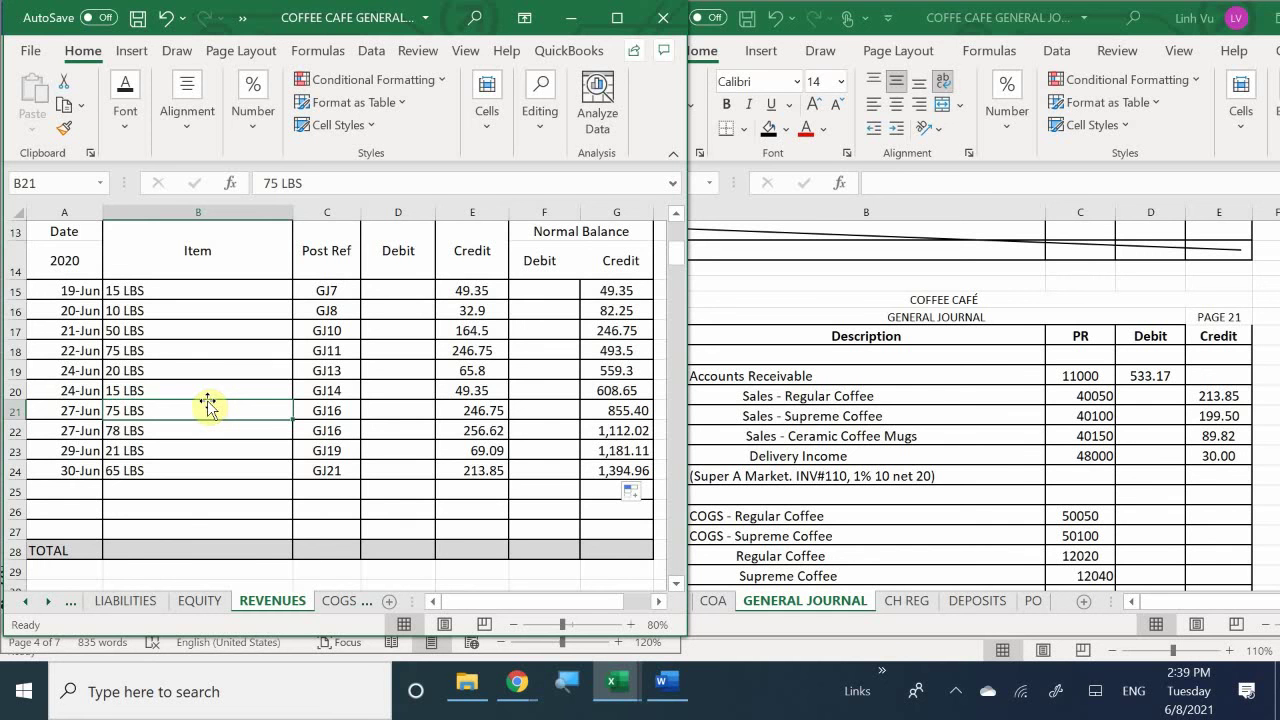
{"action": "scroll", "coordinate": [207, 403], "scroll_direction": "down", "scroll_amount": 4}
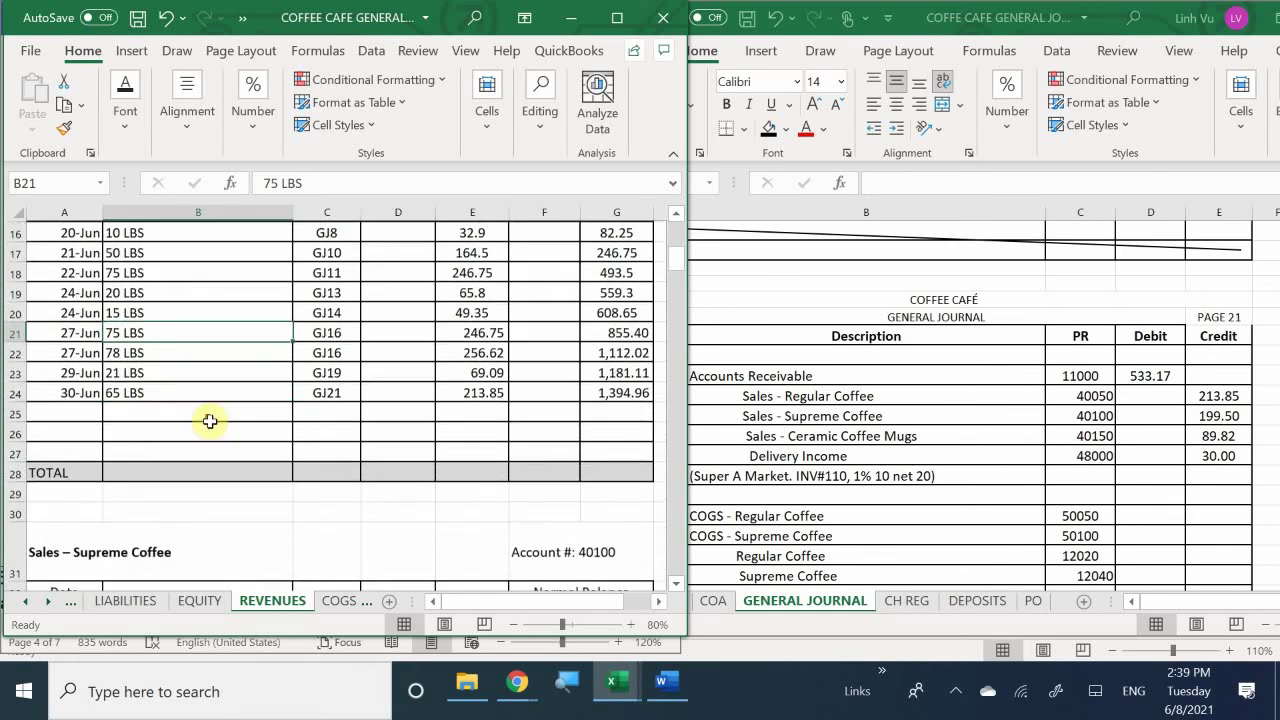
{"action": "scroll", "coordinate": [223, 427], "scroll_direction": "down", "scroll_amount": 2}
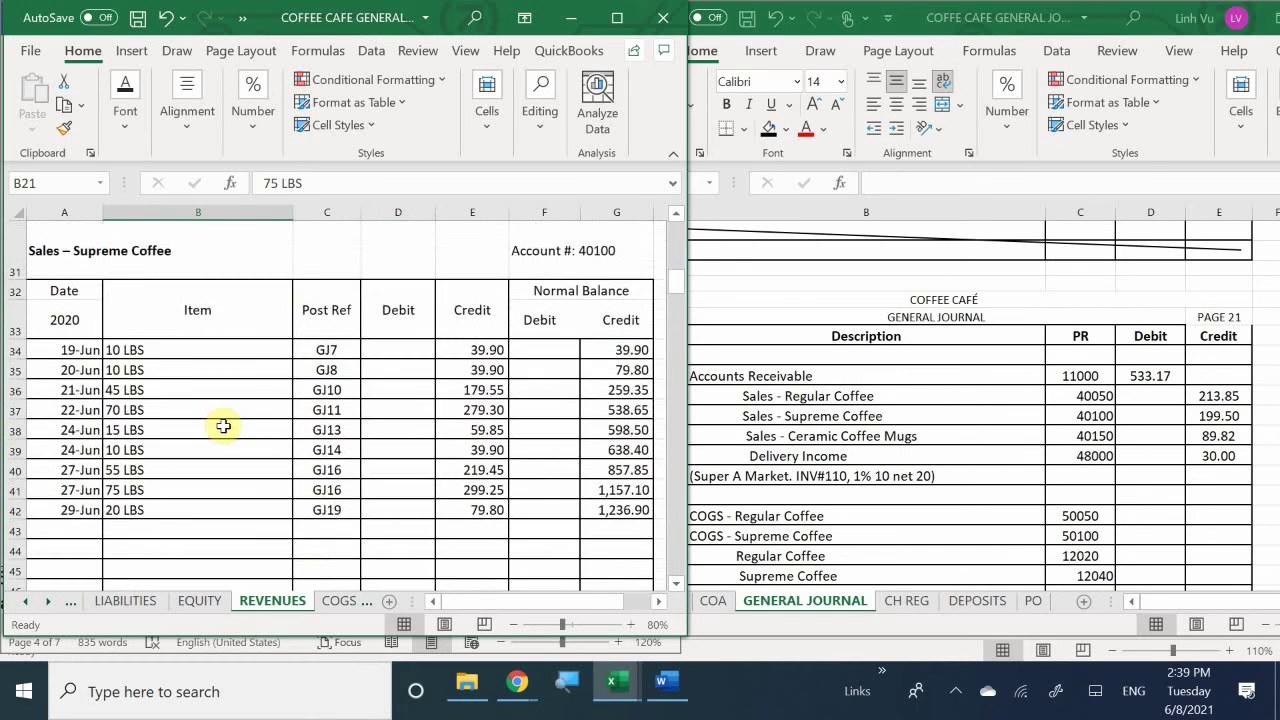
{"action": "scroll", "coordinate": [225, 427], "scroll_direction": "down", "scroll_amount": 1}
{"action": "scroll", "coordinate": [223, 425], "scroll_direction": "down", "scroll_amount": 1}
{"action": "scroll", "coordinate": [180, 418], "scroll_direction": "up", "scroll_amount": 1}
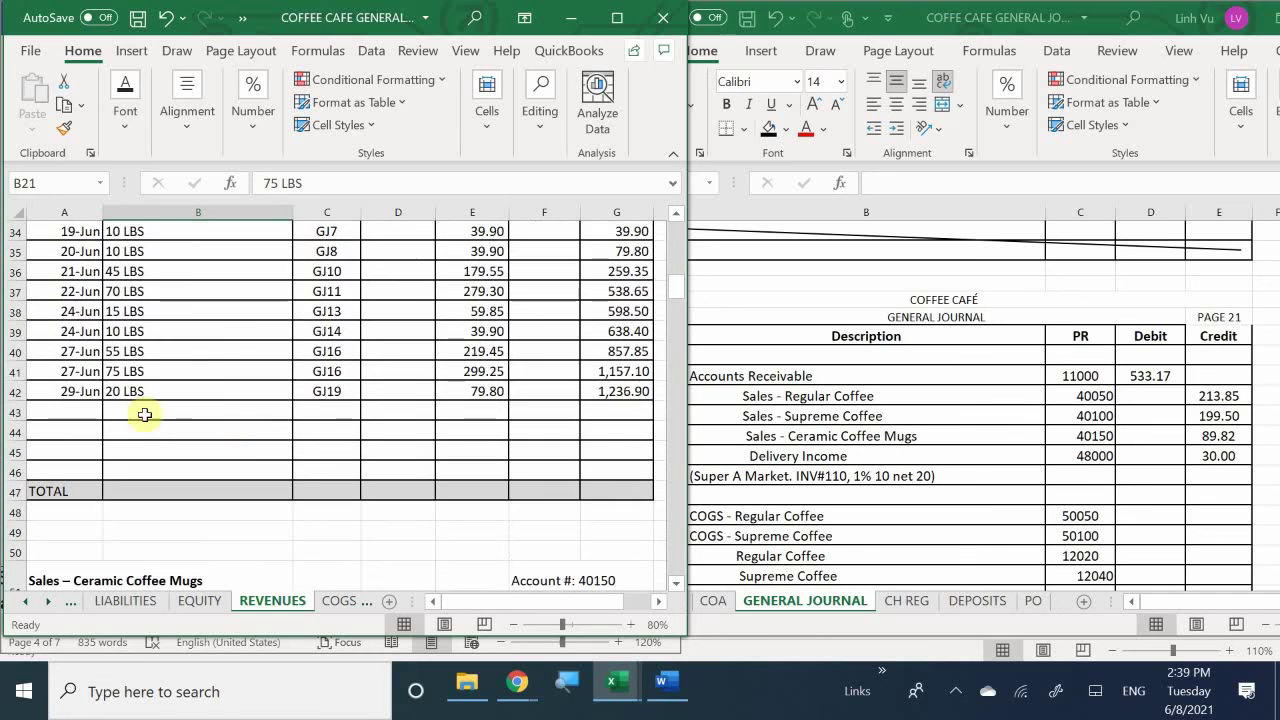
{"action": "left_click", "coordinate": [81, 407]}
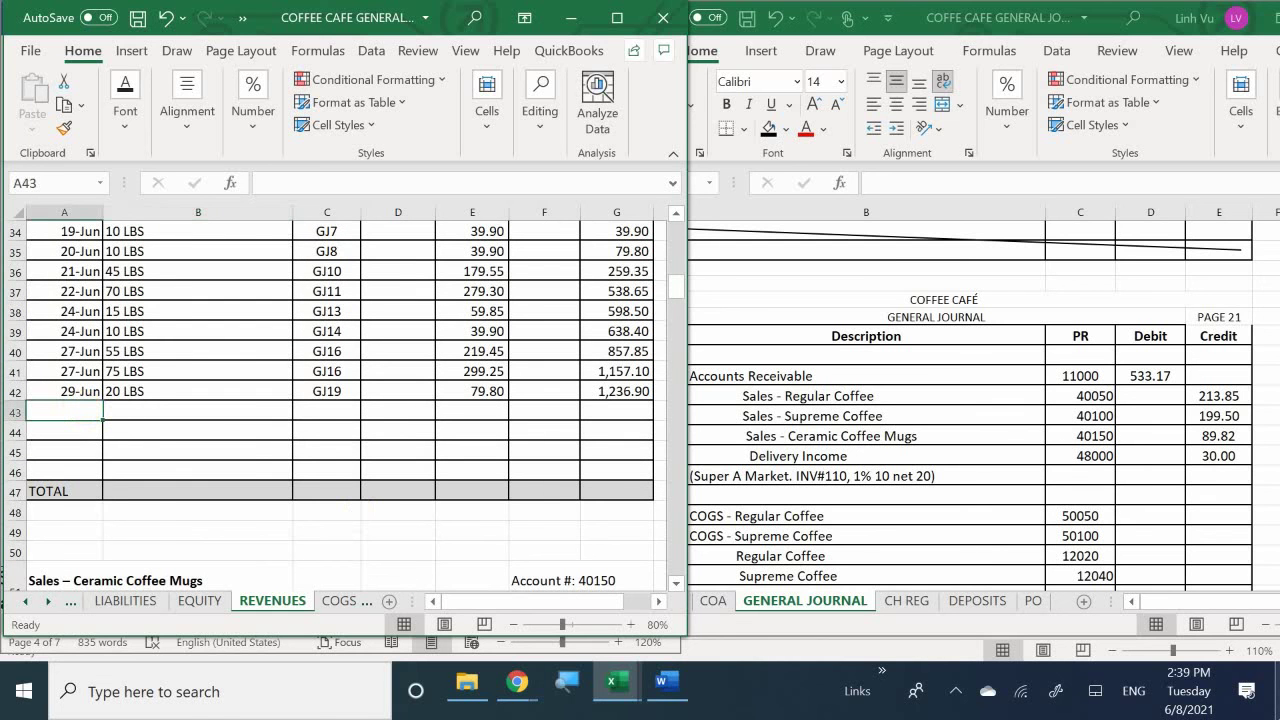
{"action": "type", "text": "6/"}
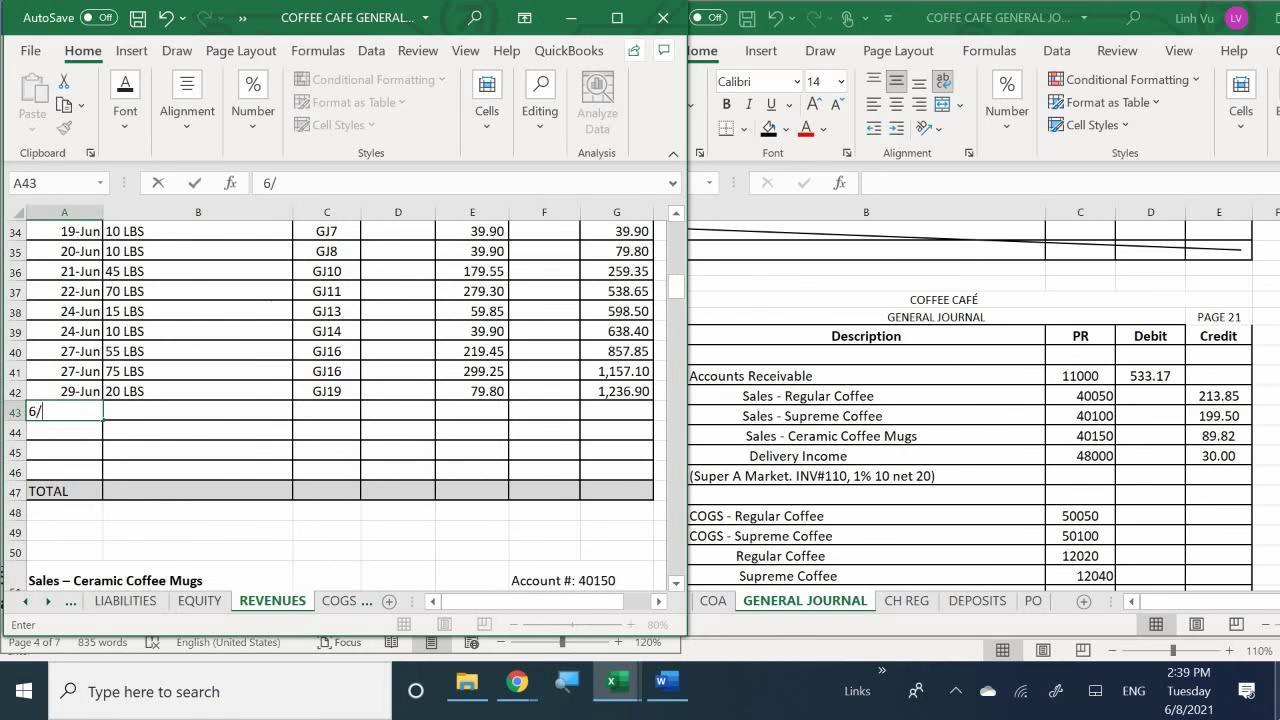
{"action": "type", "text": "30"}
{"action": "key", "text": "Return"}
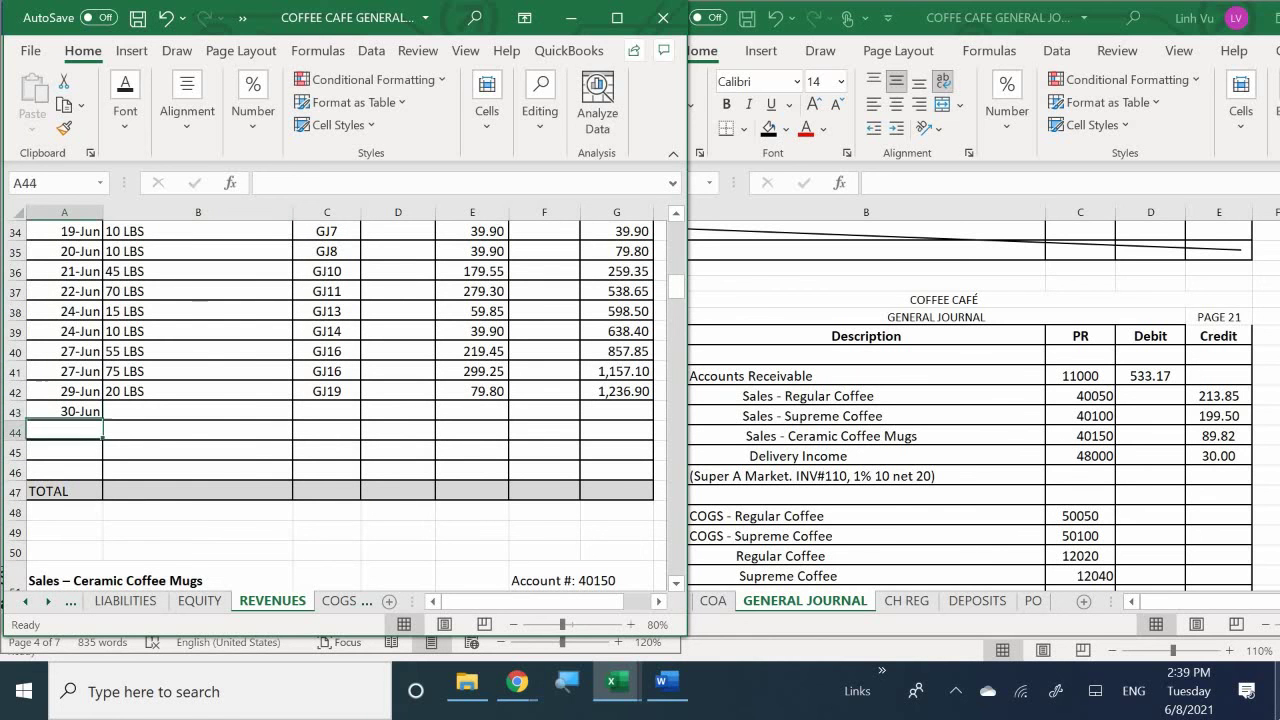
Enter the item 50 LBS and post reference GJ21 in row 43 of the Sales – Supreme Coffee account.
{"action": "left_click", "coordinate": [197, 411]}
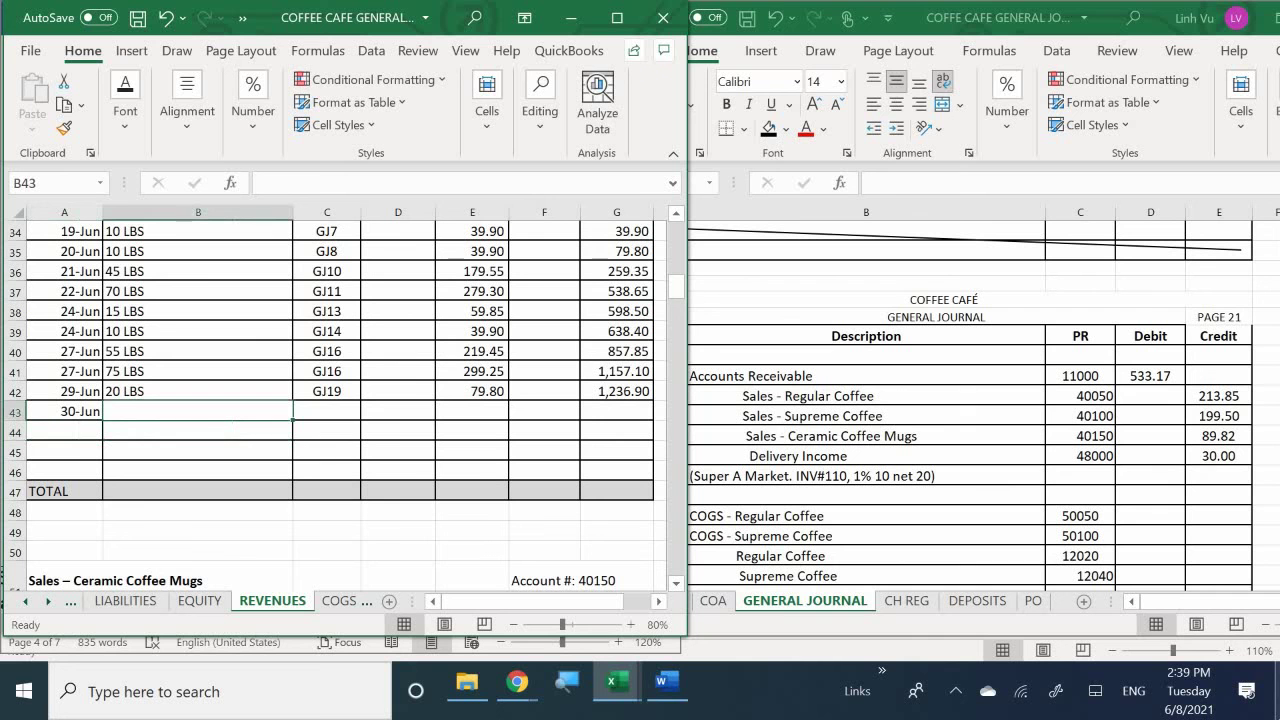
{"action": "type", "text": "50"}
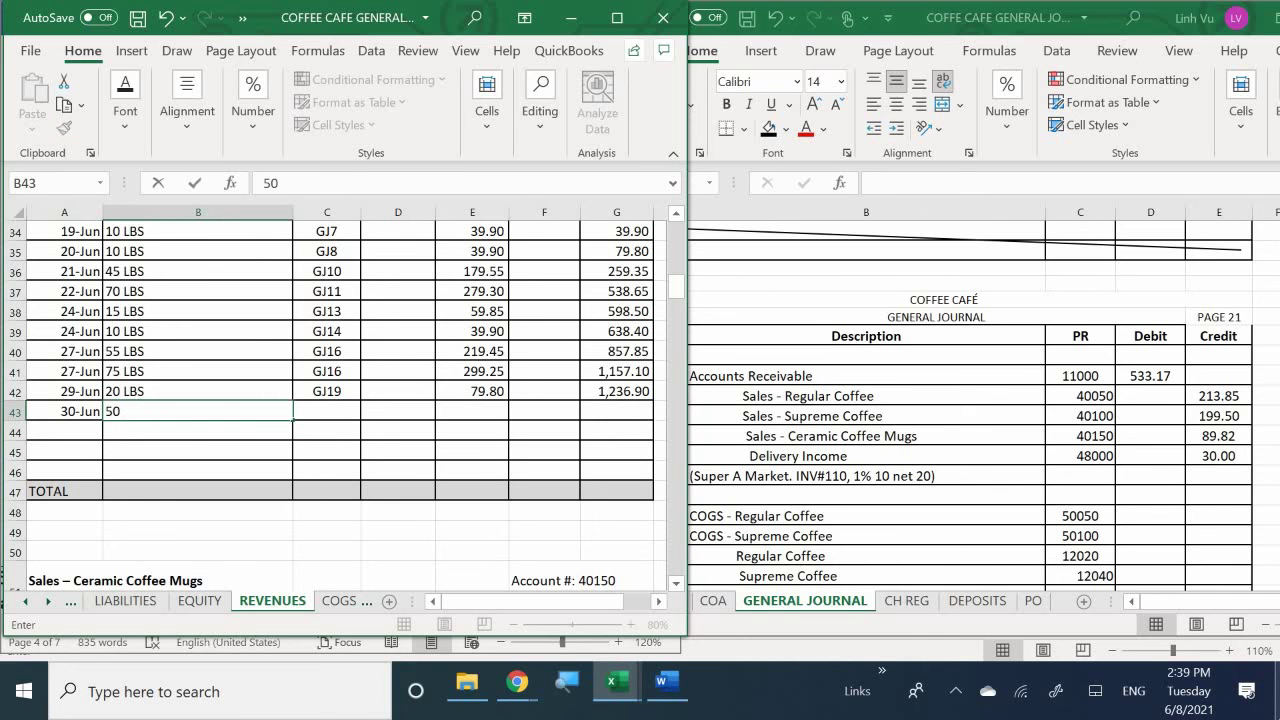
{"action": "type", "text": " LBS"}
{"action": "key", "text": "Tab"}
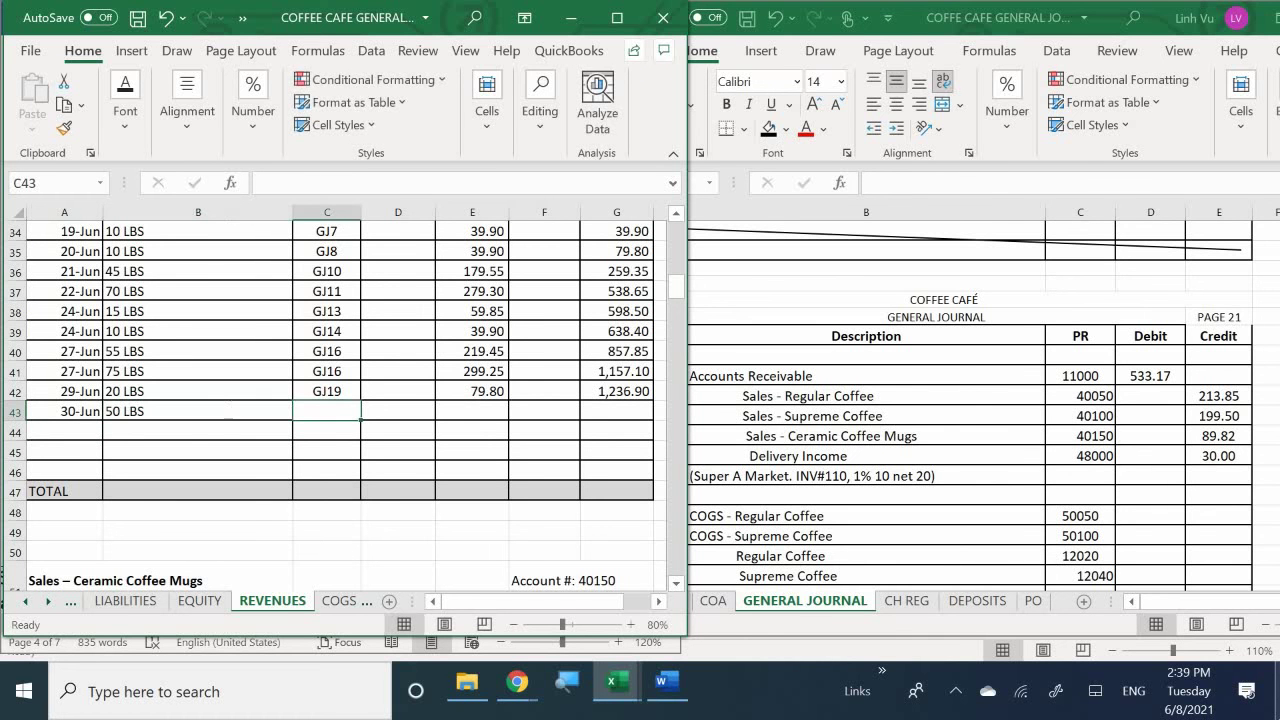
{"action": "type", "text": "GJ"}
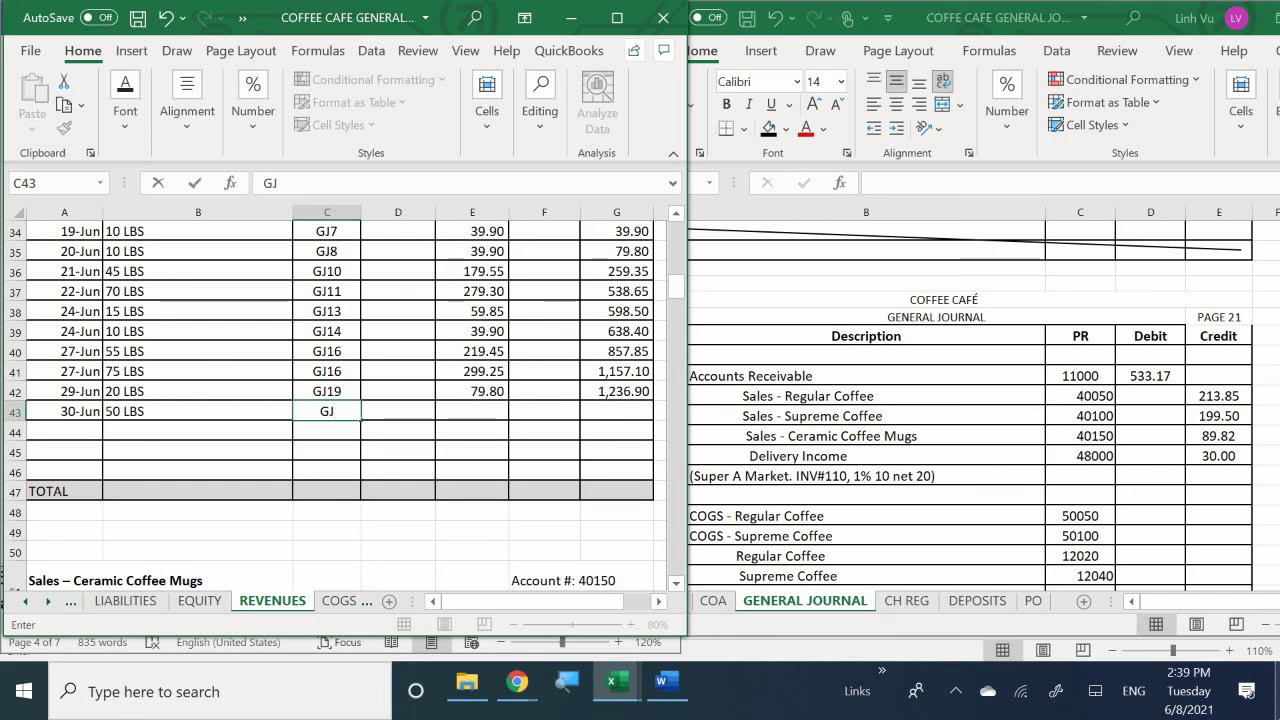
{"action": "type", "text": "21"}
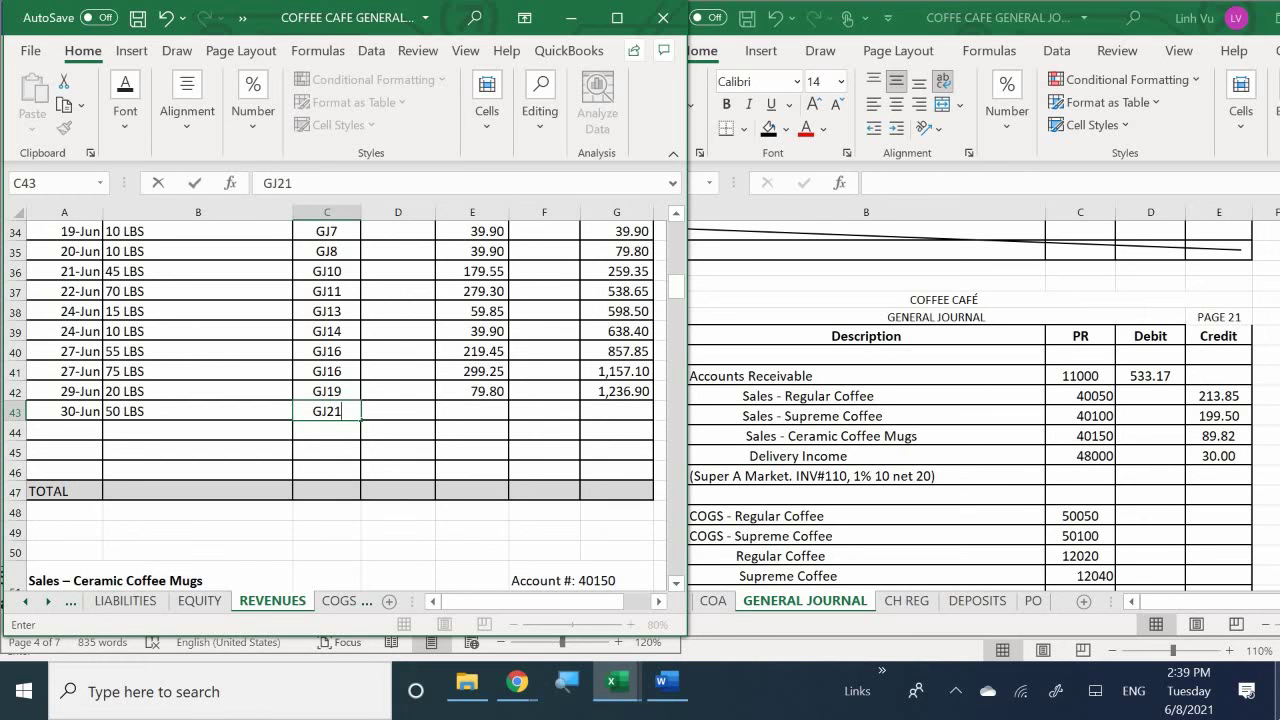
{"action": "key", "text": "Tab"}
{"action": "key", "text": "Tab"}
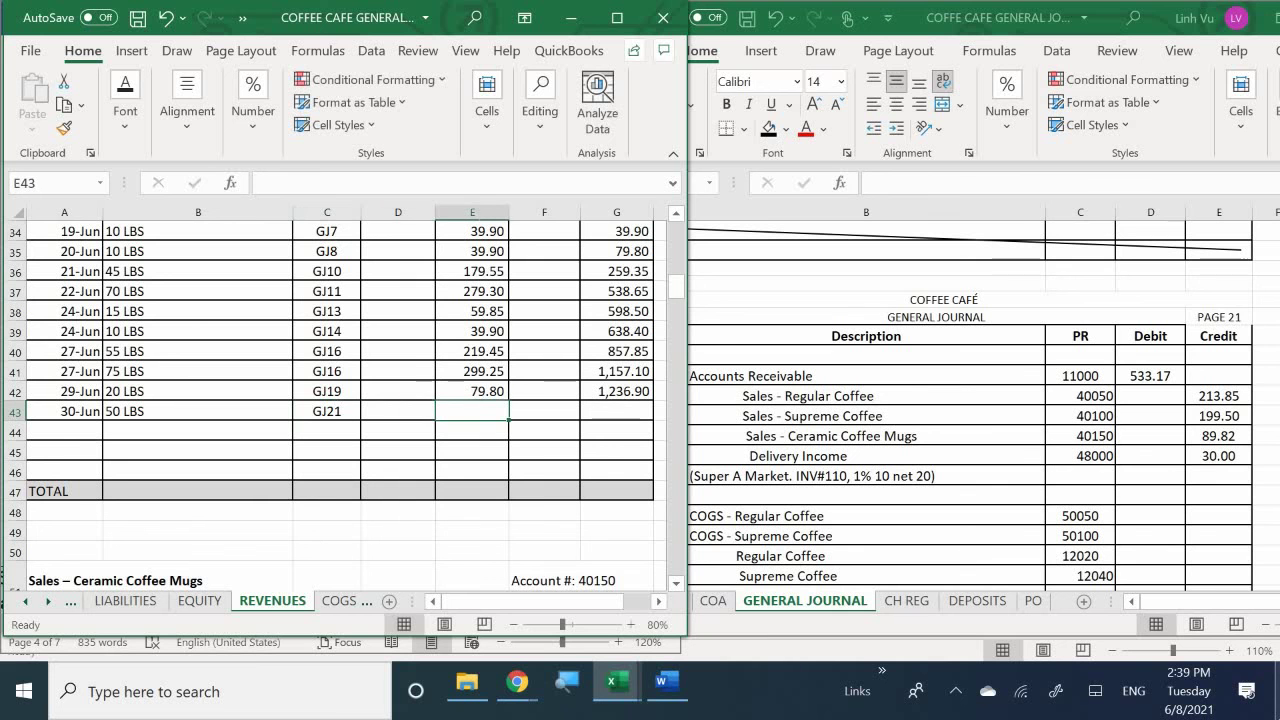
Enter the credit 199.50 in E43 and fill the balance formula from G42 down to G43.
{"action": "type", "text": "199.50"}
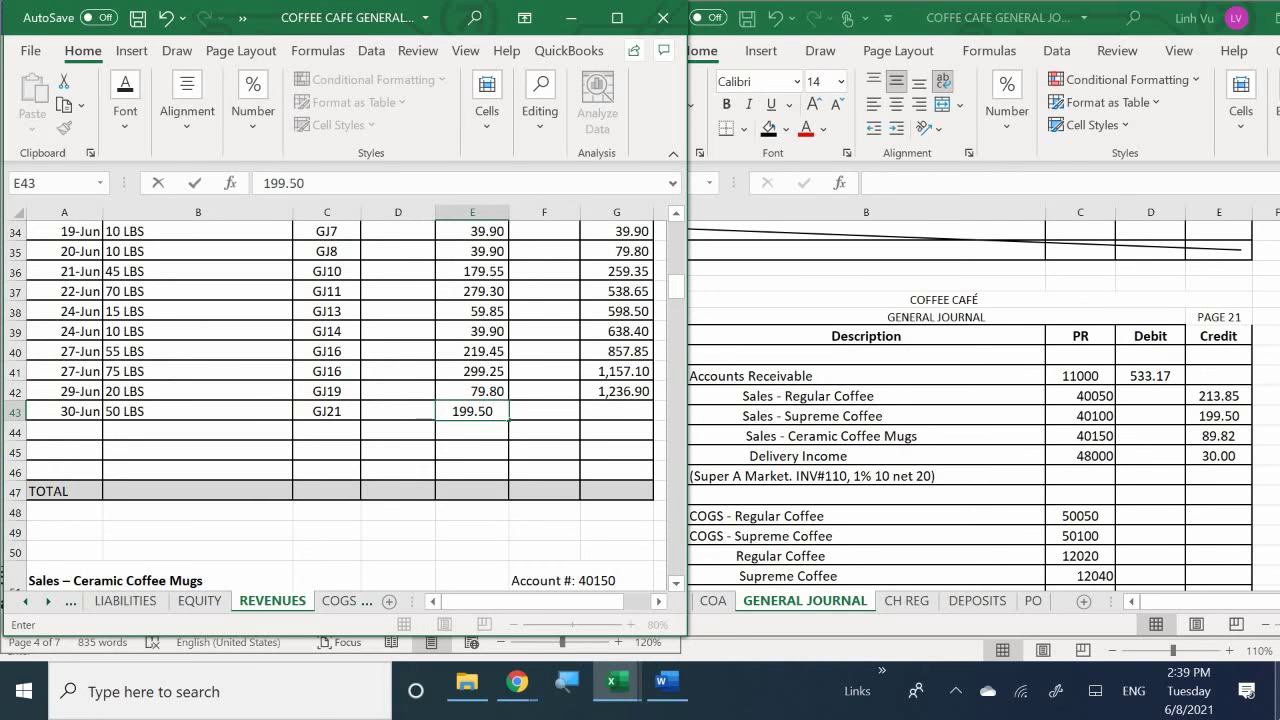
{"action": "key", "text": "Return"}
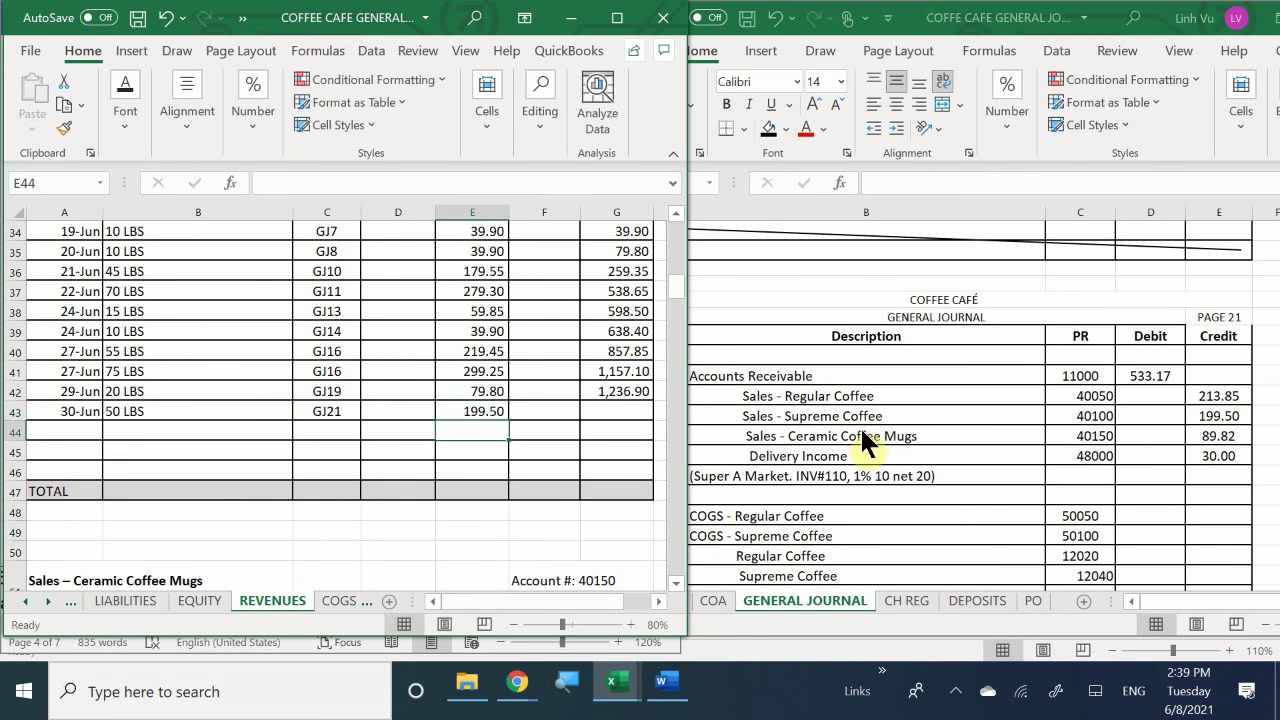
{"action": "left_click", "coordinate": [625, 392]}
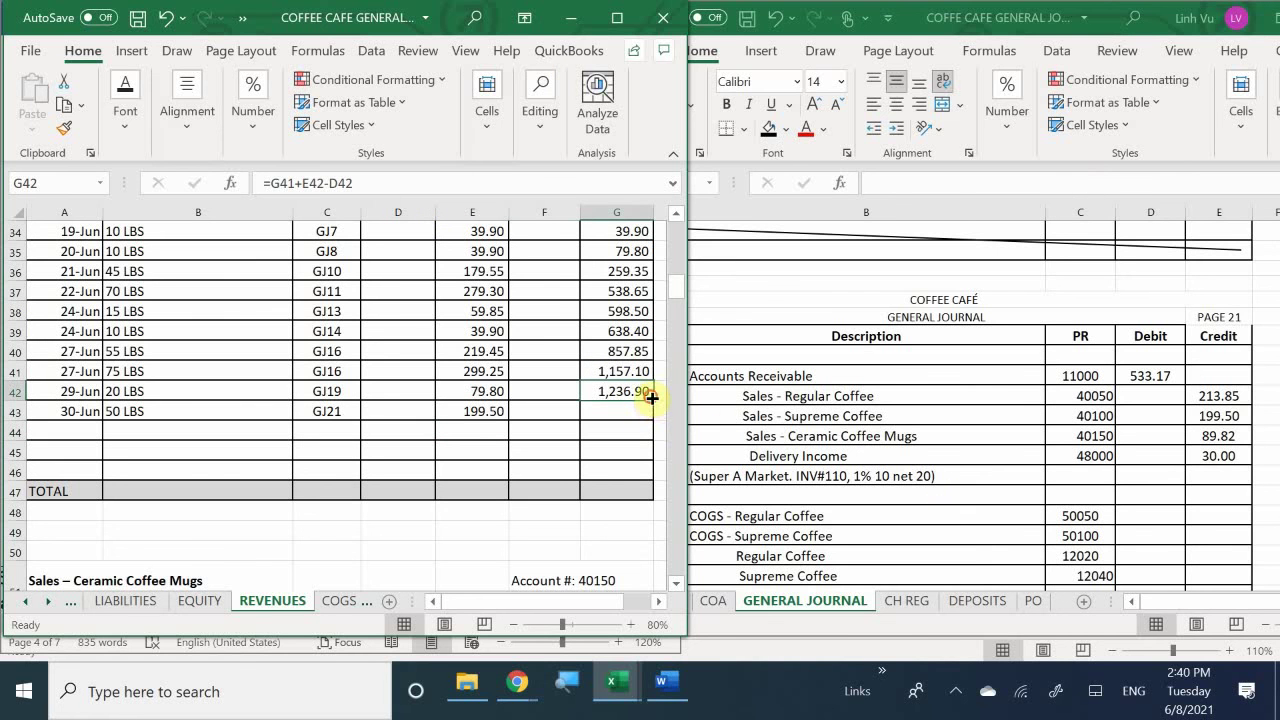
{"action": "left_click_drag", "start_coordinate": [651, 398], "coordinate": [651, 418]}
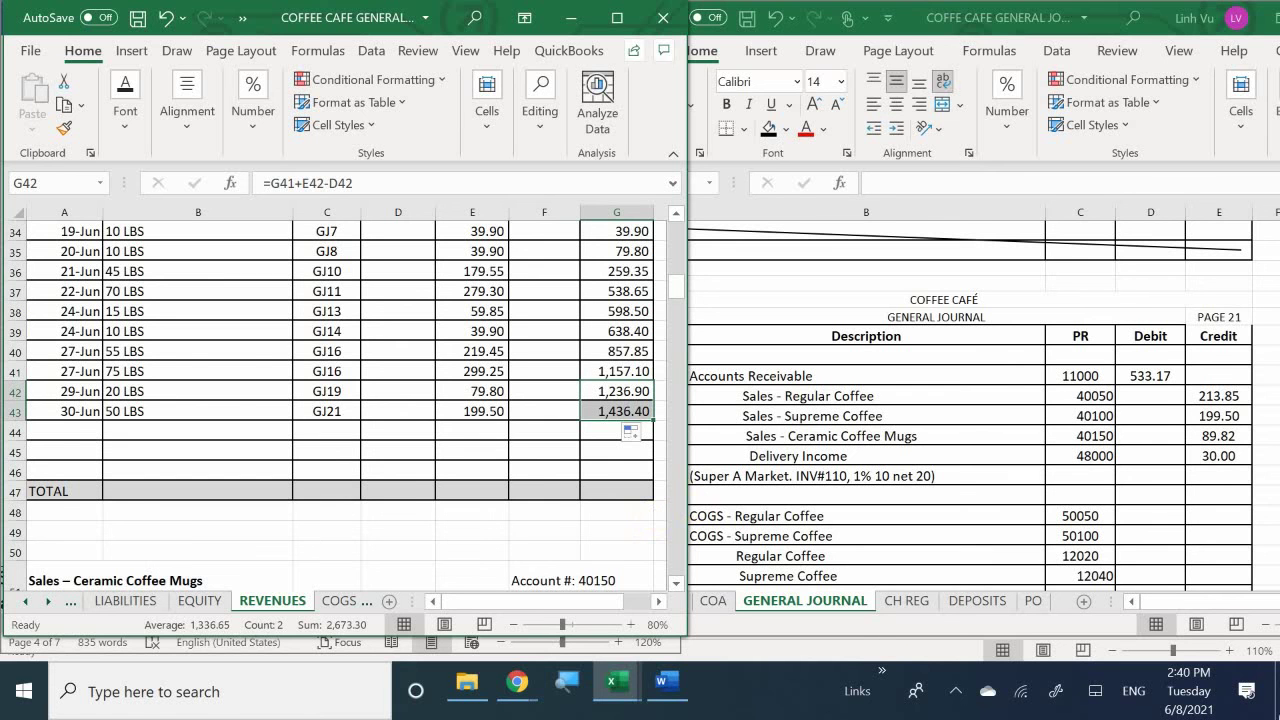
Enter the date 6/30 in A73 of the Sales – Ceramic Coffee Mugs account.
{"action": "left_click", "coordinate": [76, 436]}
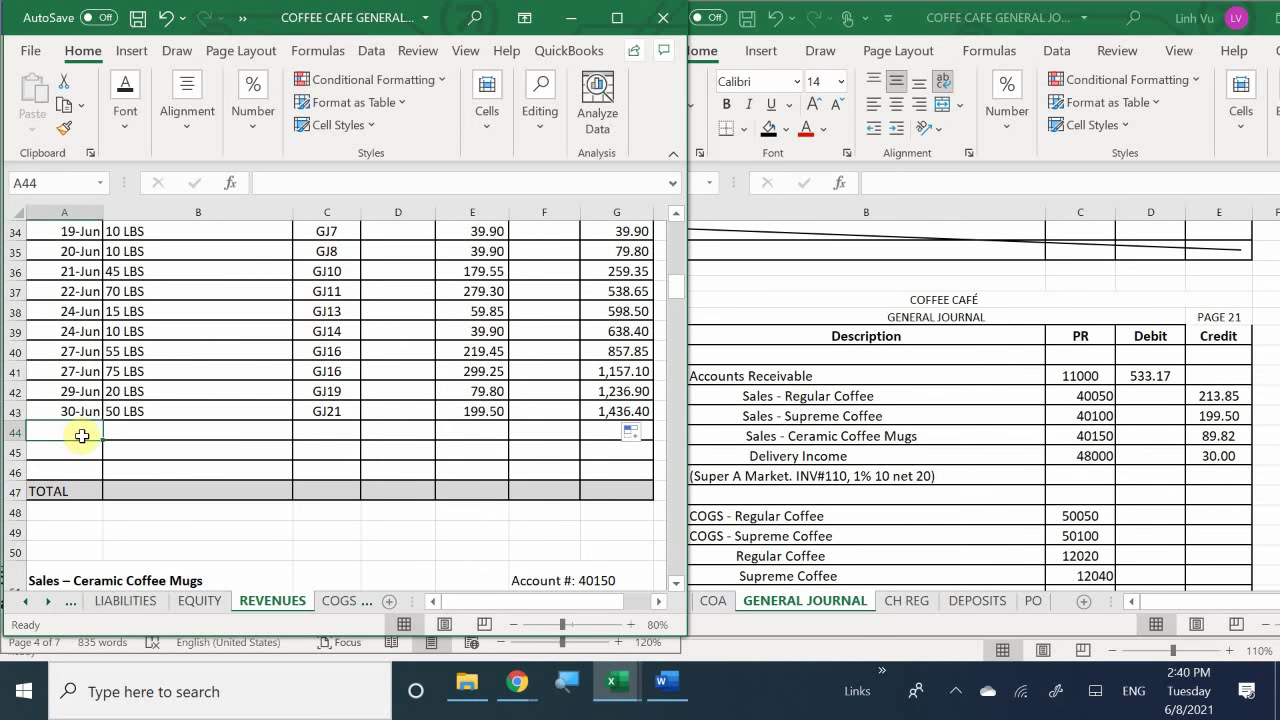
{"action": "scroll", "coordinate": [82, 436], "scroll_direction": "down", "scroll_amount": 3}
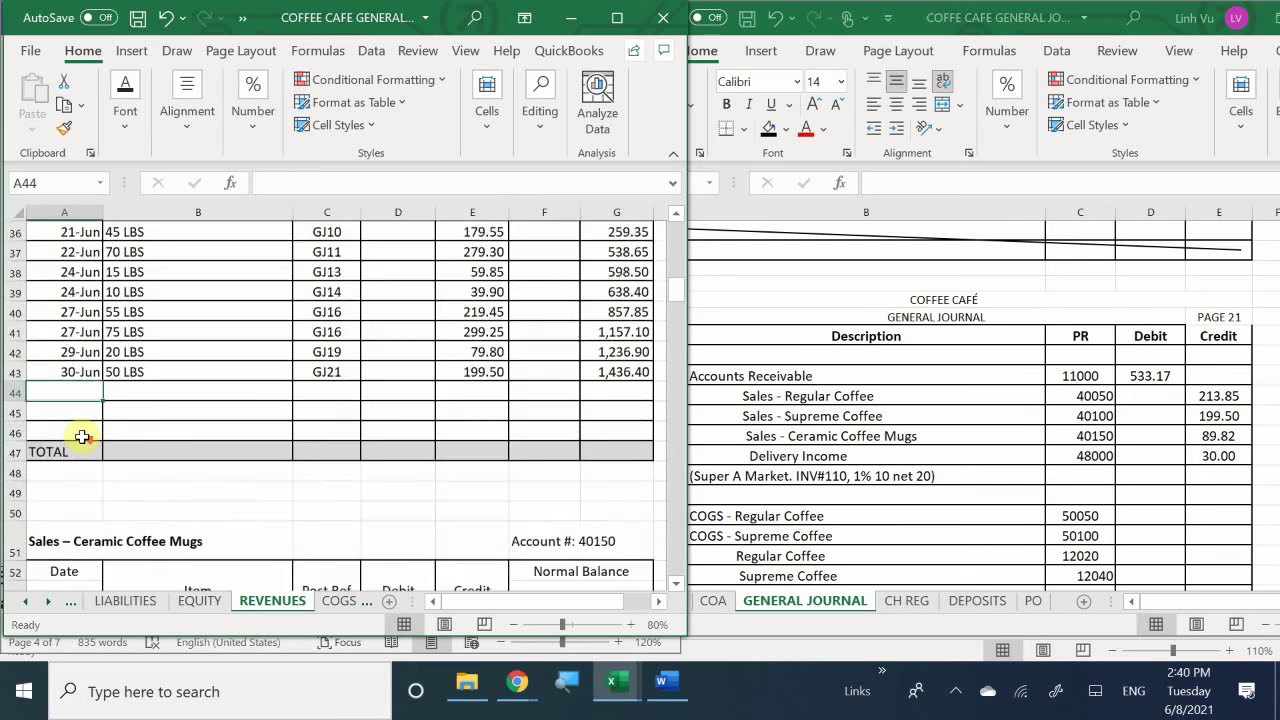
{"action": "scroll", "coordinate": [82, 436], "scroll_direction": "down", "scroll_amount": 7}
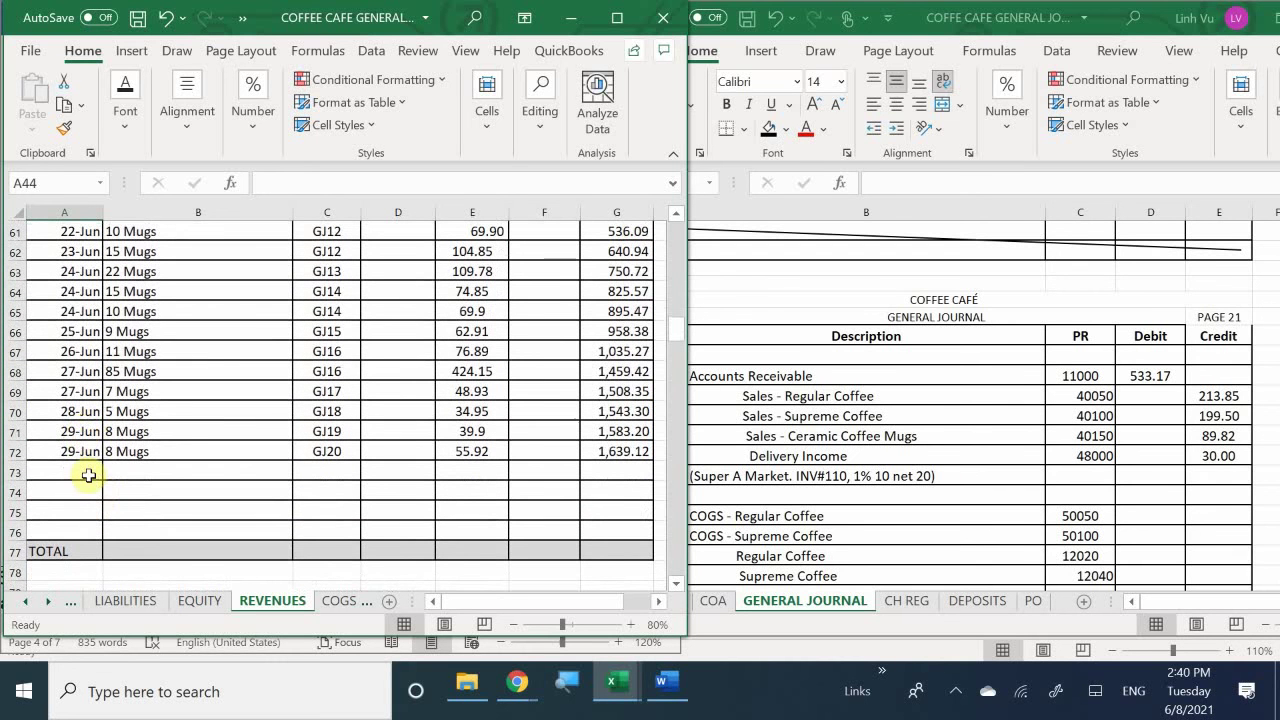
{"action": "left_click", "coordinate": [91, 474]}
{"action": "type", "text": "6/30"}
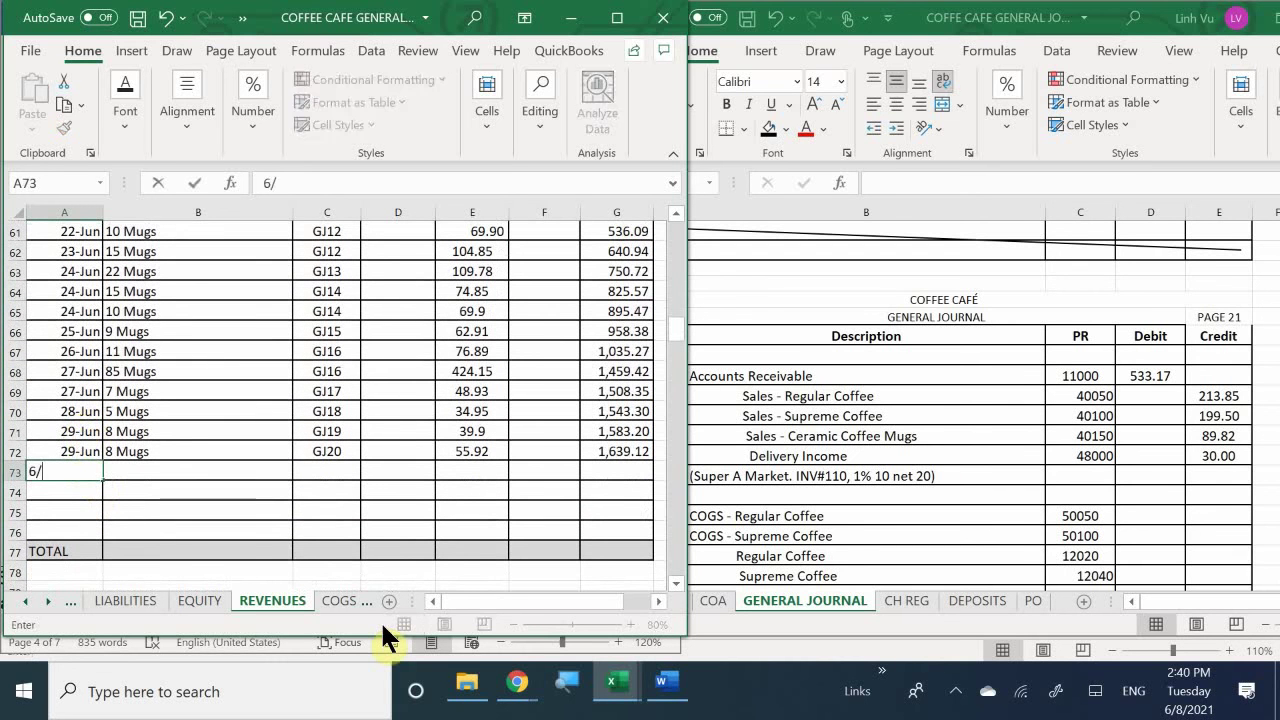
{"action": "key", "text": "Return"}
Enter the item 18 Mugs and post reference GJ21 in row 73 of the Sales – Ceramic Coffee Mugs account.
{"action": "key", "text": "Right"}
{"action": "key", "text": "Up"}
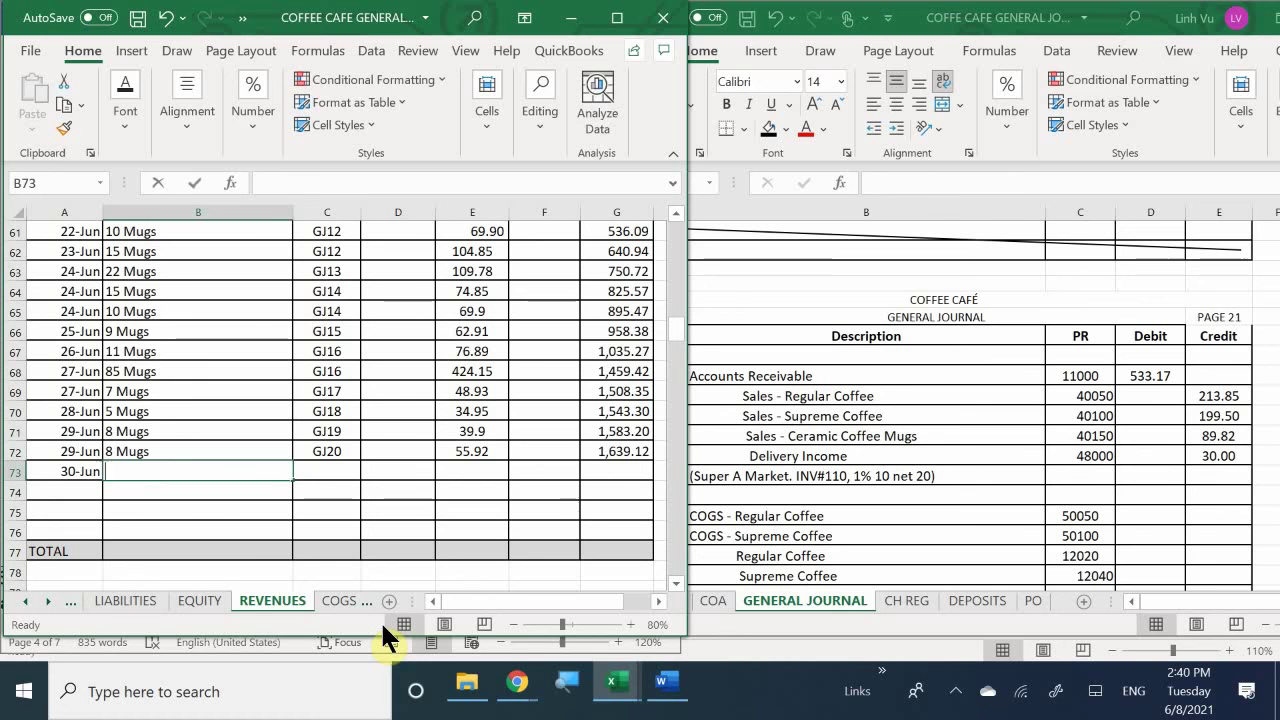
{"action": "type", "text": "18 Mugs"}
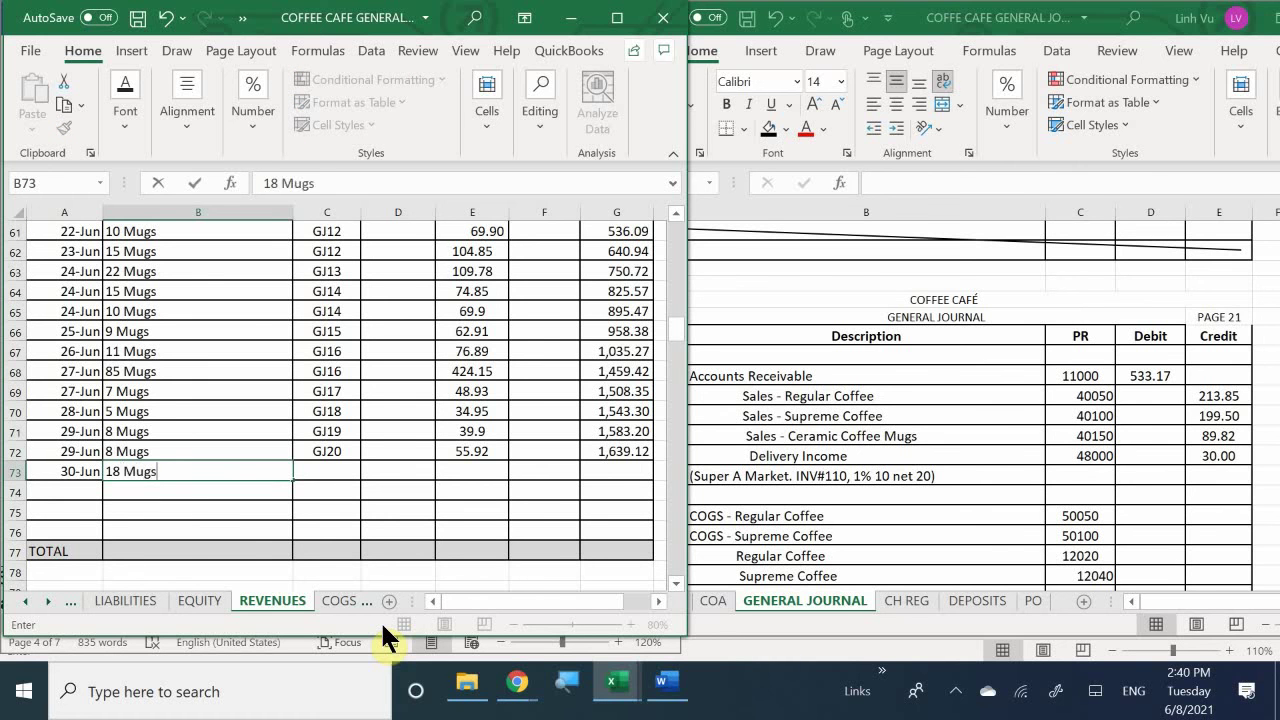
{"action": "key", "text": "Tab"}
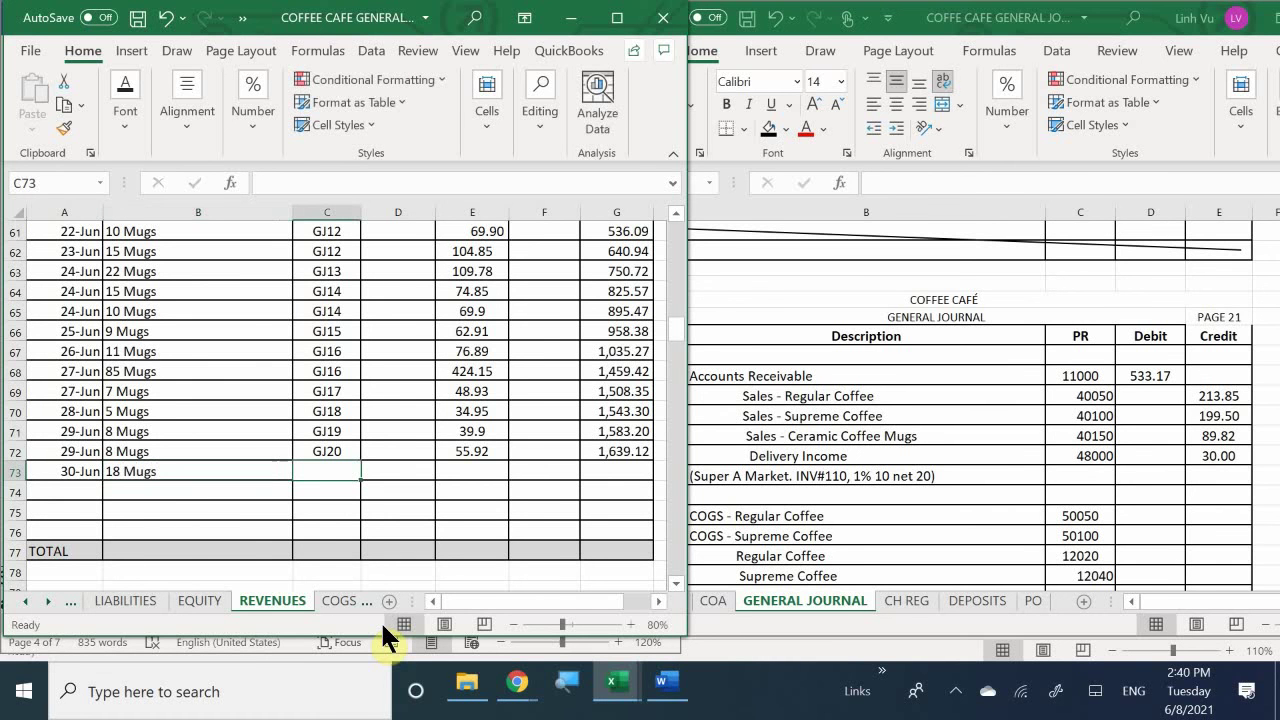
{"action": "type", "text": "GJ21"}
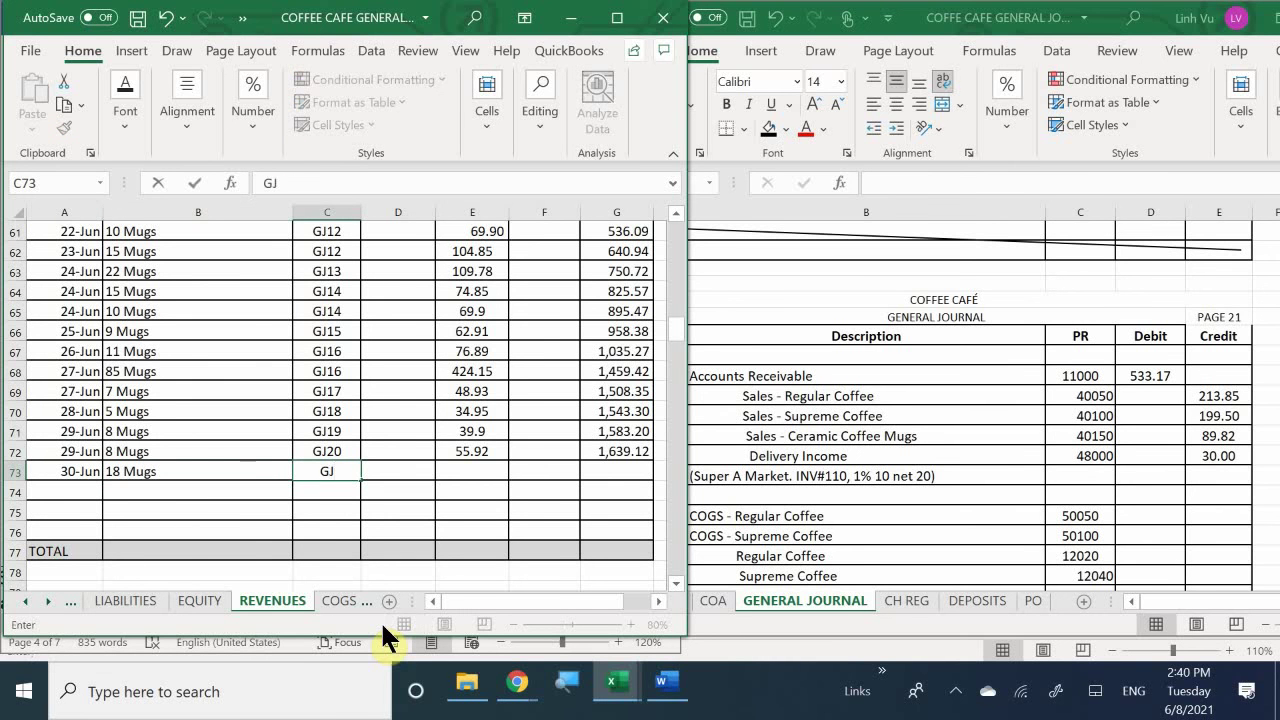
{"action": "key", "text": "Tab"}
{"action": "key", "text": "Tab"}
Enter the credit 89.92 in E73 and fill the balance formula from G72 down to G73.
{"action": "type", "text": "89"}
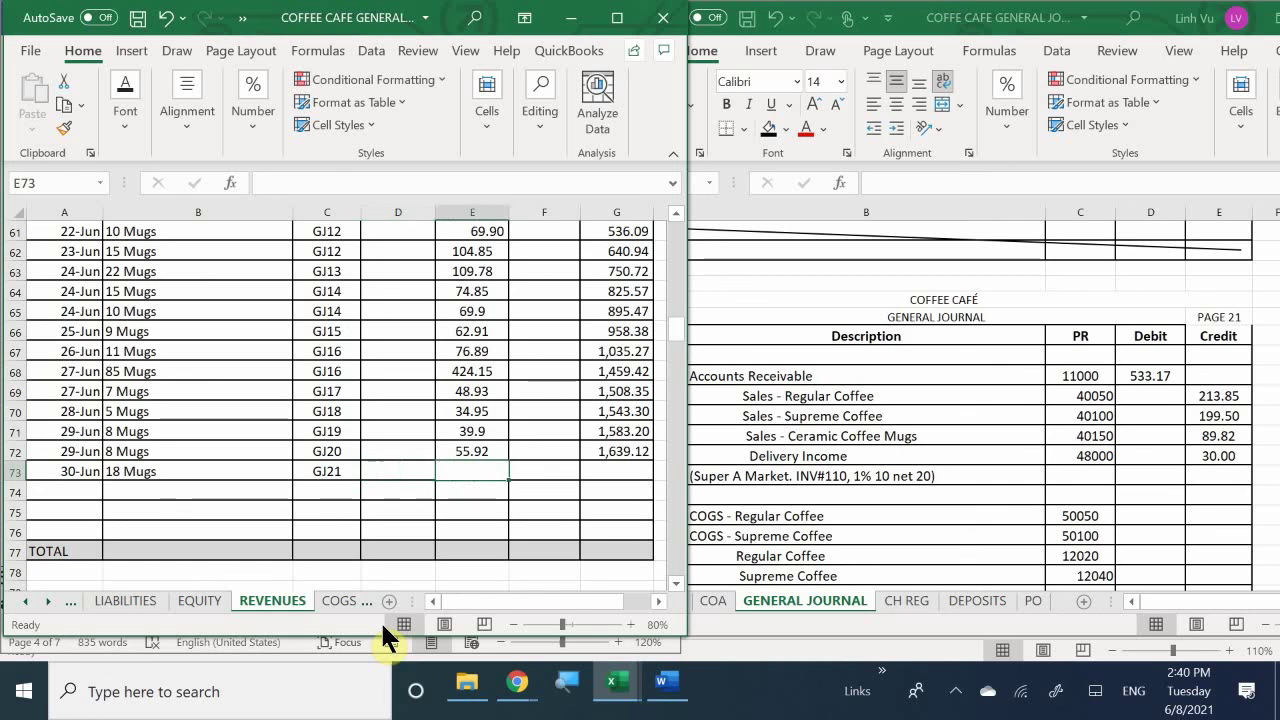
{"action": "type", "text": "."}
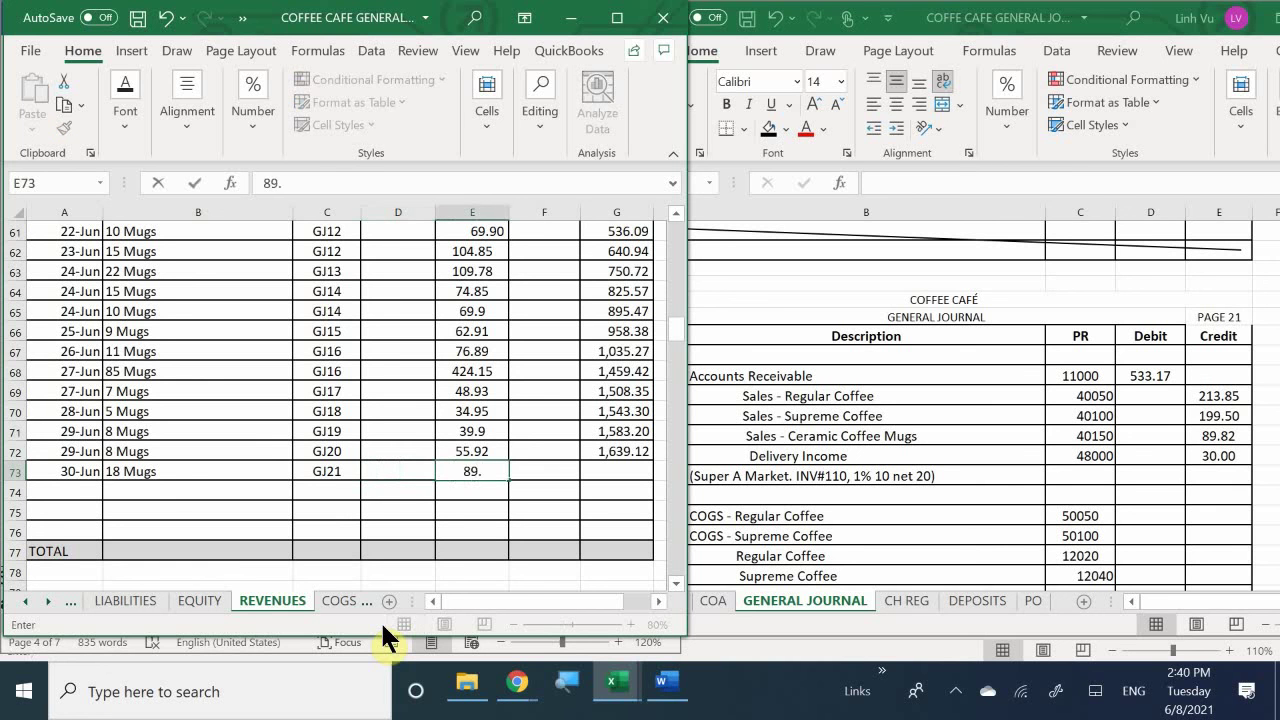
{"action": "type", "text": "92"}
{"action": "key", "text": "Return"}
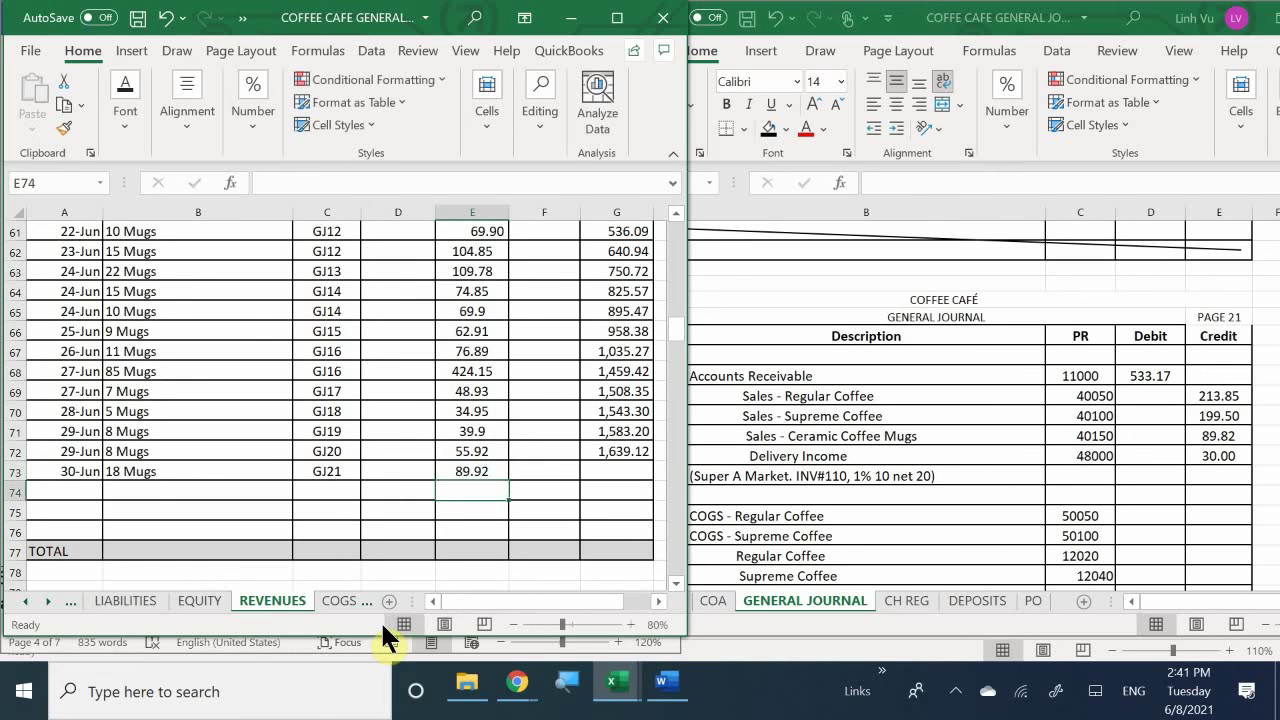
{"action": "left_click", "coordinate": [634, 453]}
{"action": "left_click_drag", "start_coordinate": [653, 461], "coordinate": [650, 482]}
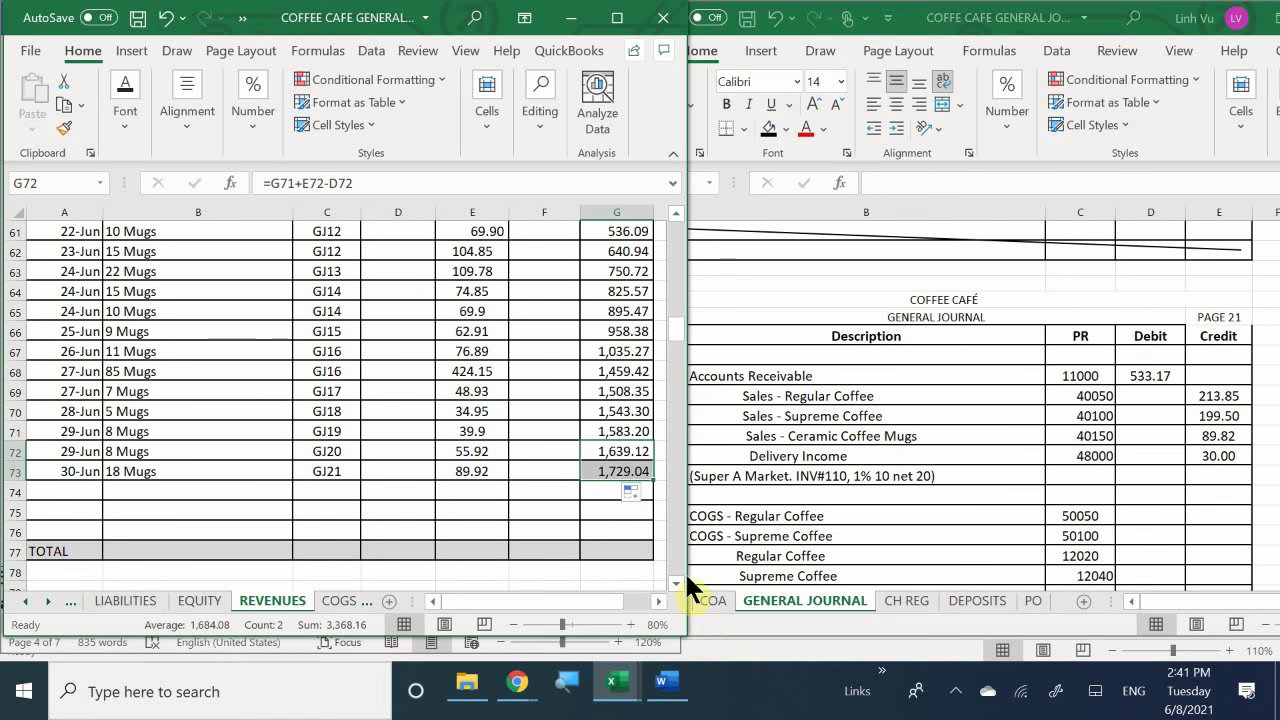
Correct the 30 June credit in E73 of the Sales – Ceramic Coffee Mugs account to 89.82.
{"action": "left_click", "coordinate": [470, 471]}
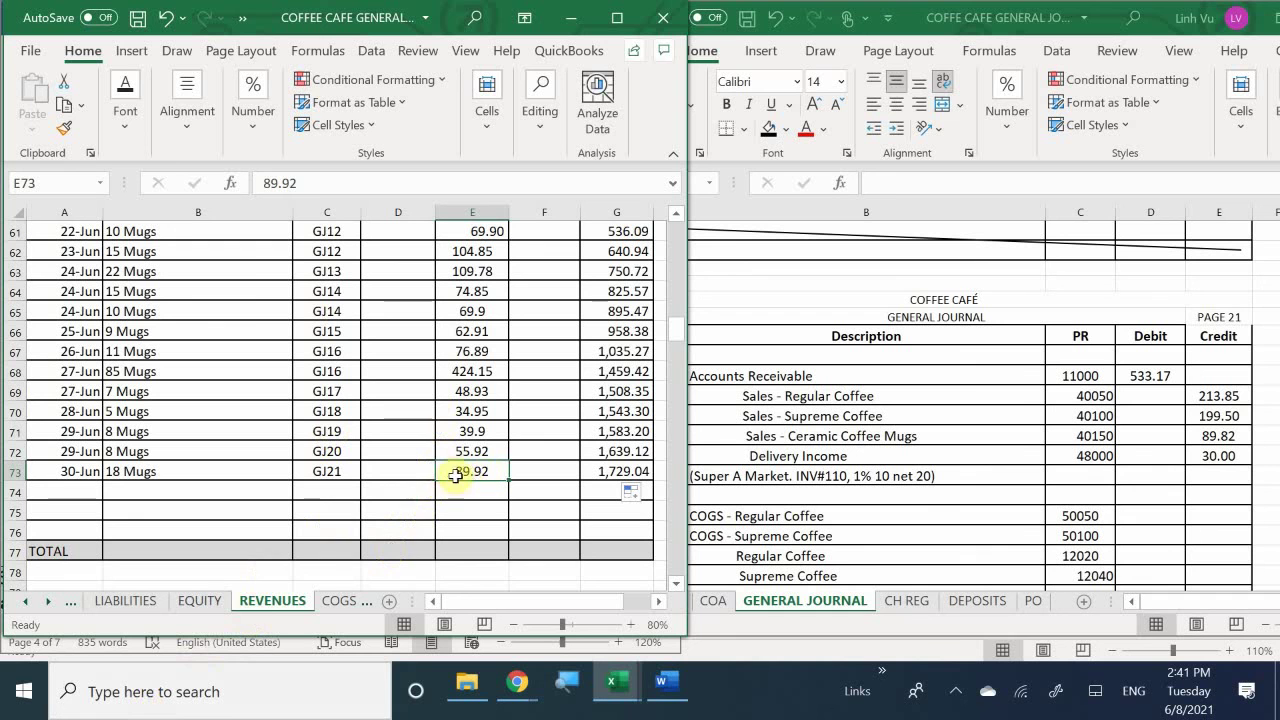
{"action": "type", "text": "89"}
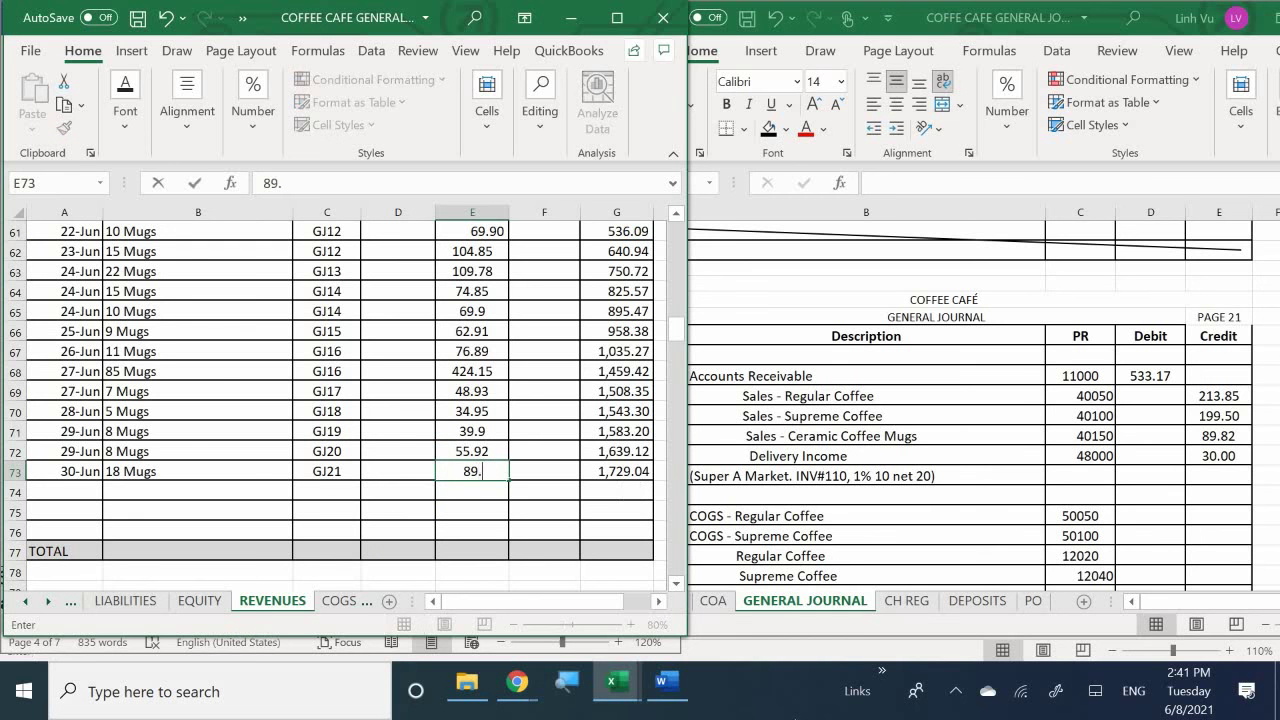
{"action": "type", "text": ".82"}
{"action": "key", "text": "Return"}
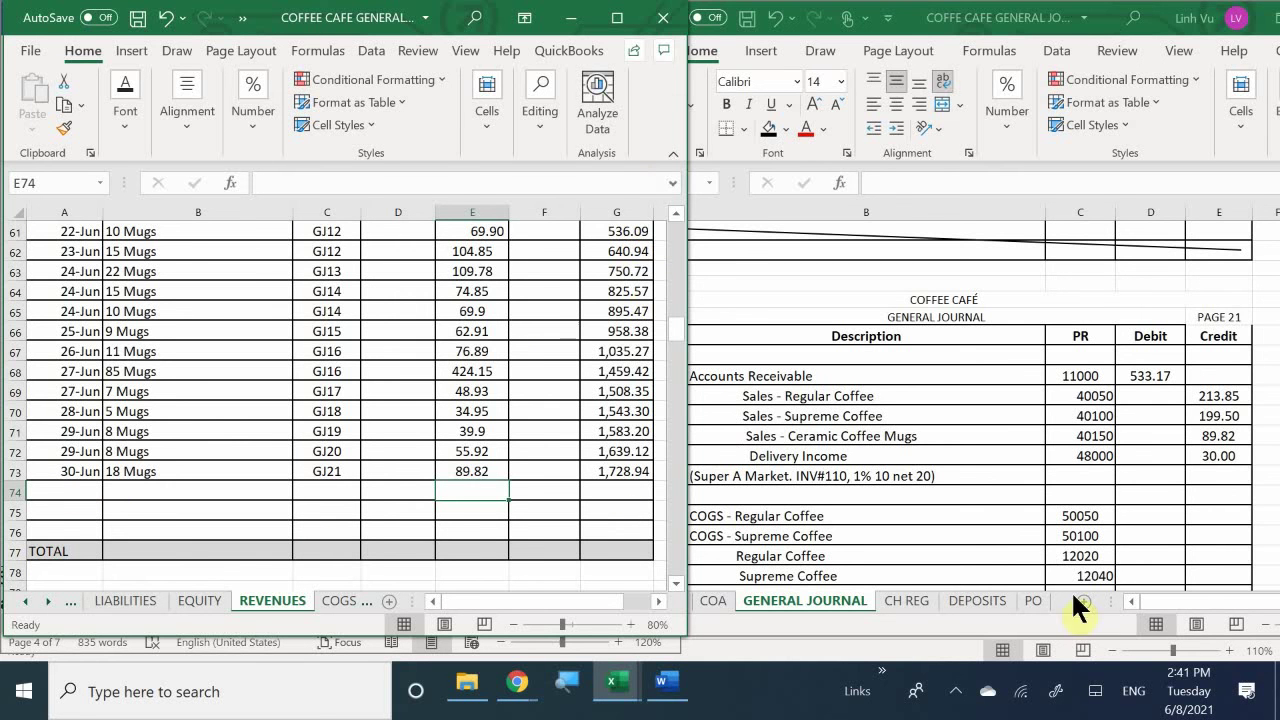
Review the 29 June entries and the page 21 entries for 30 June in the general journal.
{"action": "left_click", "coordinate": [783, 406]}
{"action": "scroll", "coordinate": [786, 400], "scroll_direction": "up", "scroll_amount": 5}
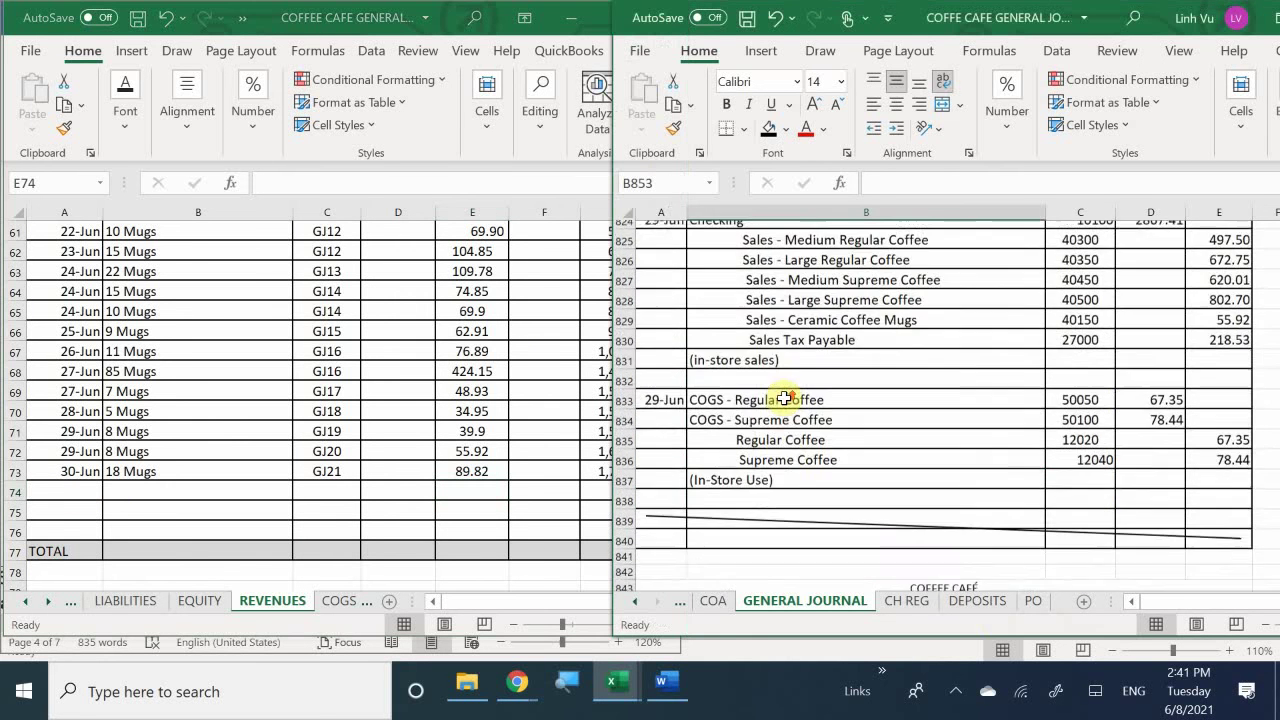
{"action": "scroll", "coordinate": [785, 398], "scroll_direction": "up", "scroll_amount": 1}
{"action": "scroll", "coordinate": [785, 398], "scroll_direction": "up", "scroll_amount": 2}
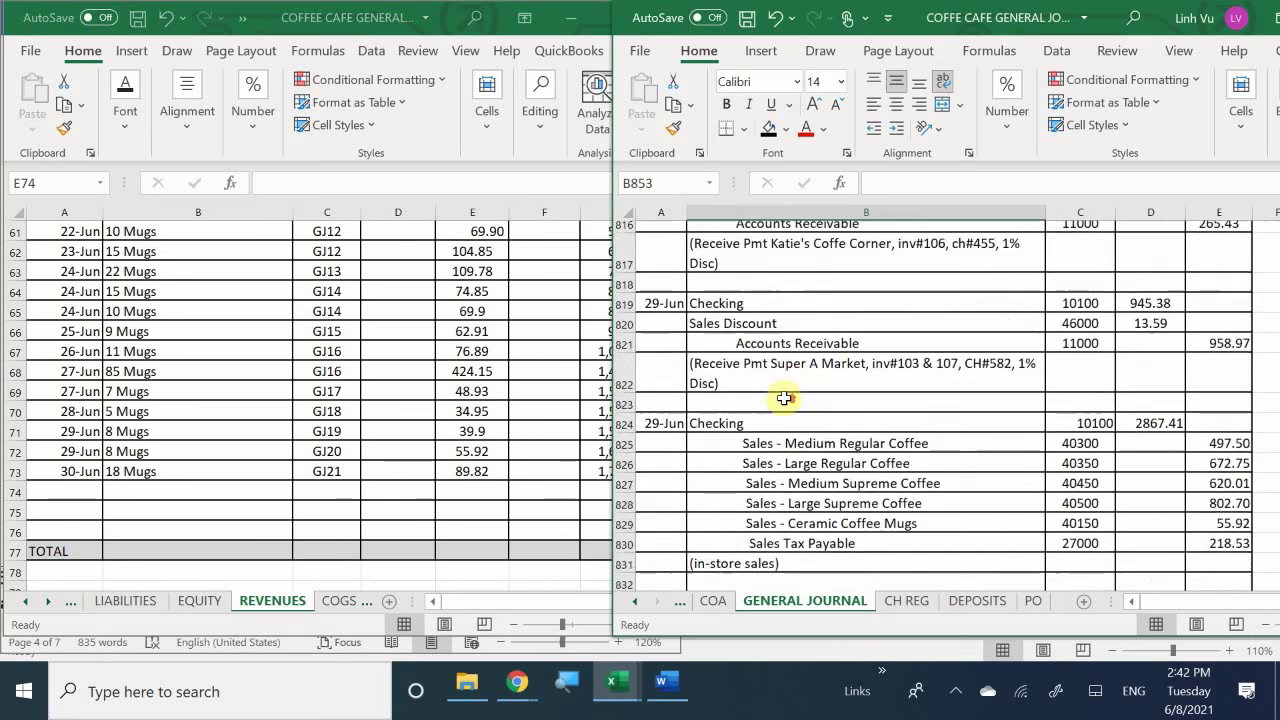
{"action": "scroll", "coordinate": [785, 398], "scroll_direction": "up", "scroll_amount": 1}
{"action": "scroll", "coordinate": [786, 399], "scroll_direction": "down", "scroll_amount": 6}
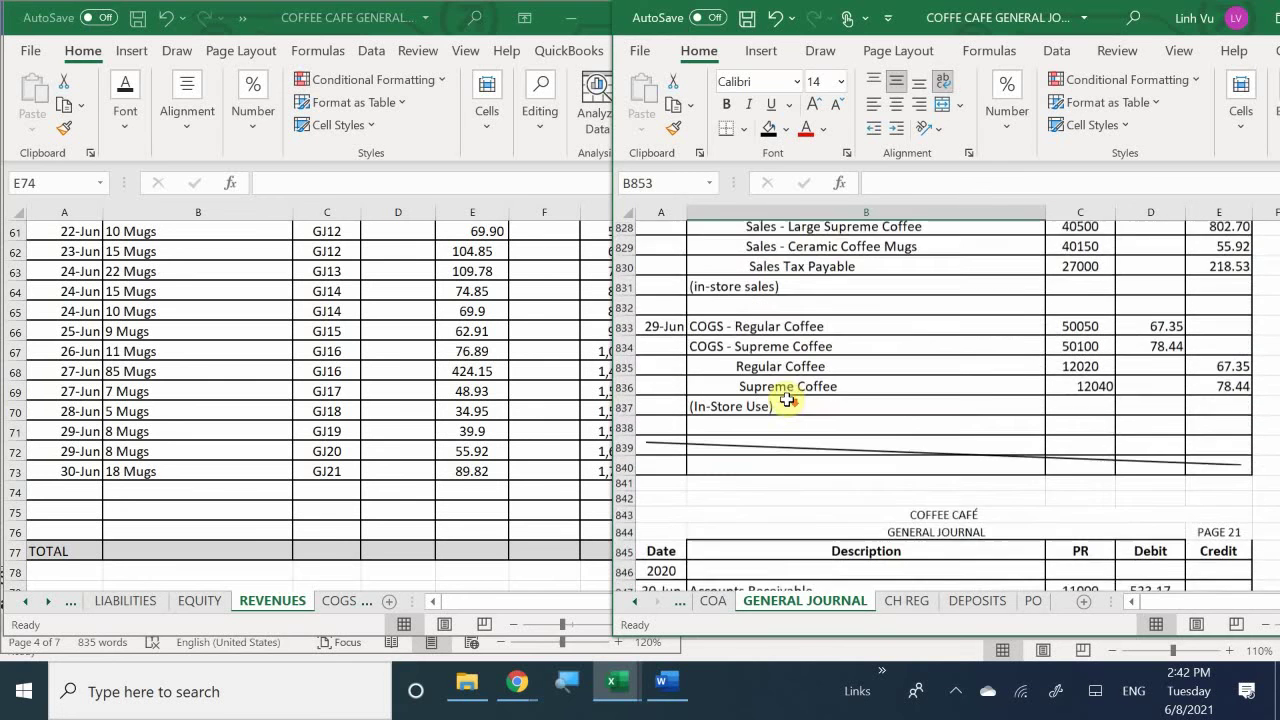
{"action": "scroll", "coordinate": [787, 400], "scroll_direction": "down", "scroll_amount": 7}
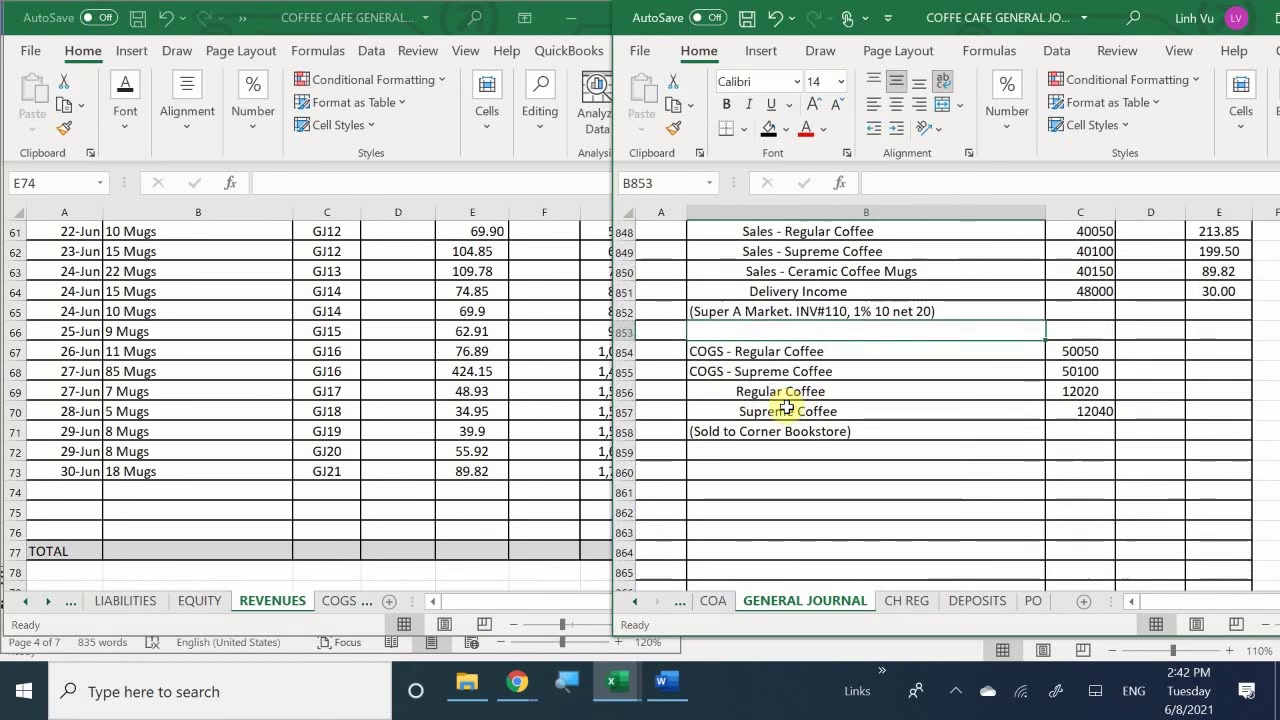
{"action": "scroll", "coordinate": [787, 405], "scroll_direction": "up", "scroll_amount": 1}
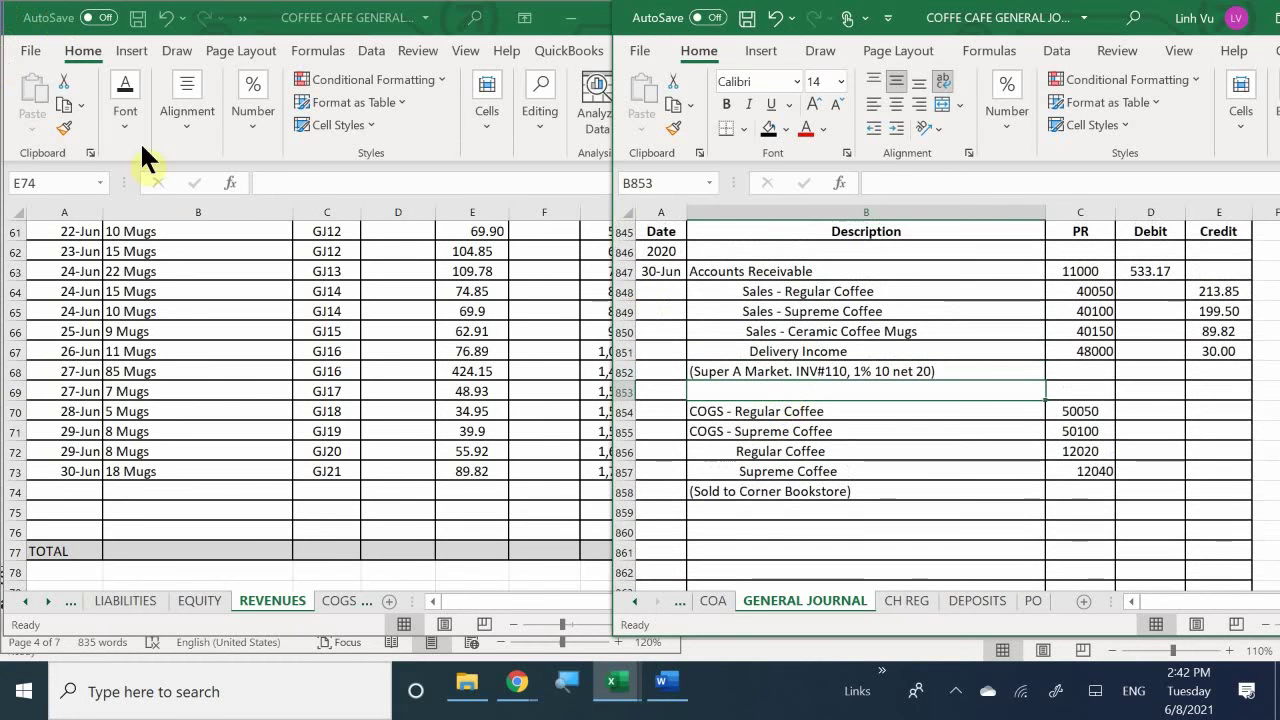
Enter the date 6/30 in A210 of the Delivery Income account on the REVENUES sheet.
{"action": "left_click", "coordinate": [163, 340]}
{"action": "scroll", "coordinate": [162, 400], "scroll_direction": "down", "scroll_amount": 14}
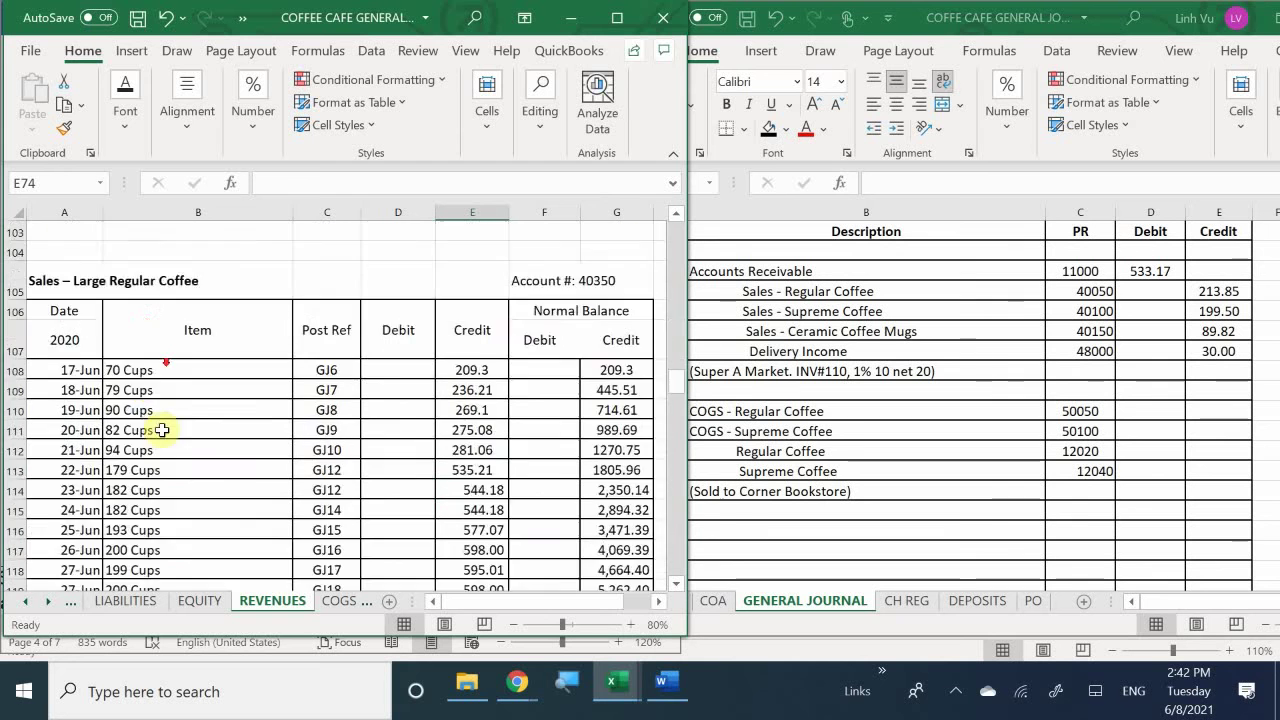
{"action": "scroll", "coordinate": [180, 420], "scroll_direction": "down", "scroll_amount": 20}
{"action": "scroll", "coordinate": [197, 420], "scroll_direction": "up", "scroll_amount": 12}
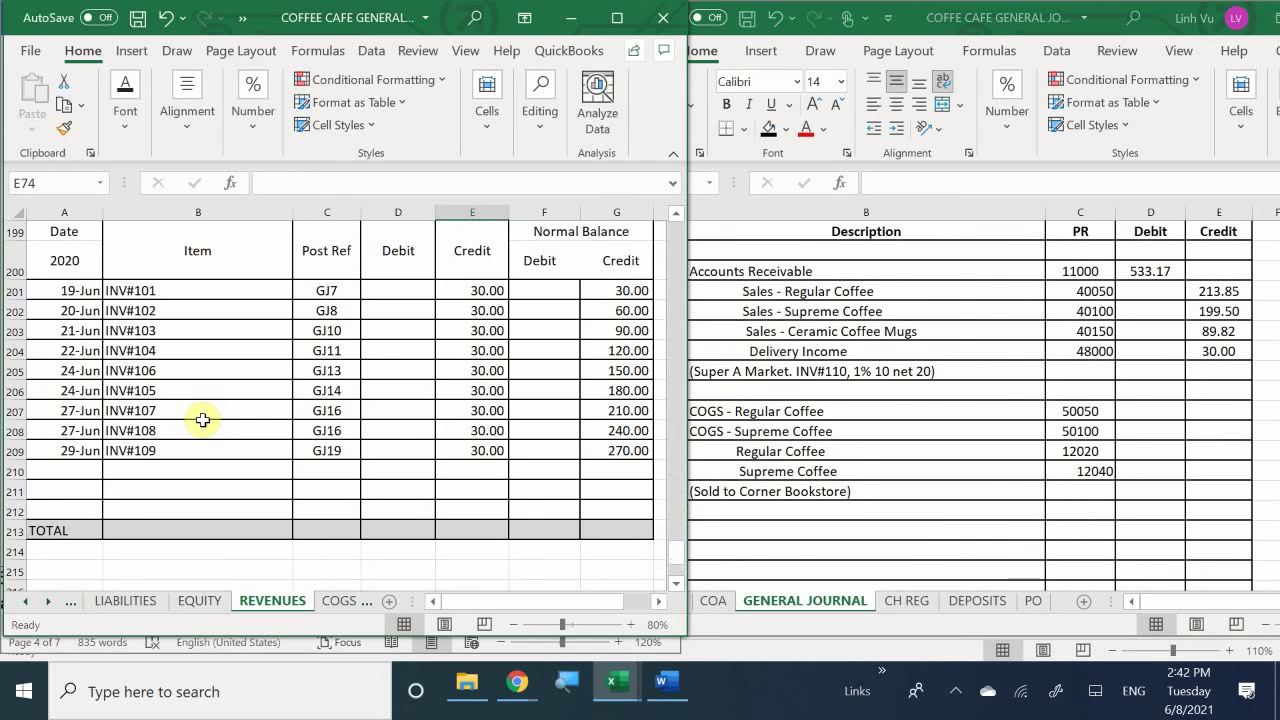
{"action": "scroll", "coordinate": [212, 422], "scroll_direction": "up", "scroll_amount": 1}
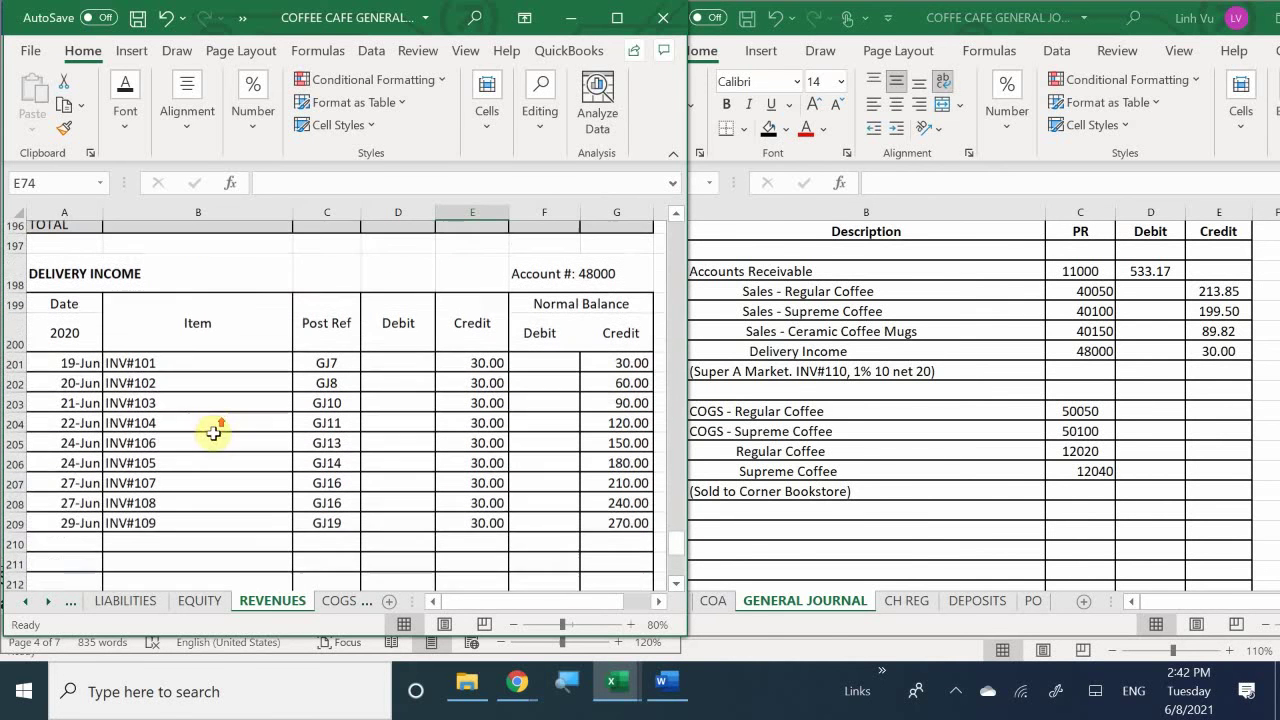
{"action": "left_click", "coordinate": [55, 551]}
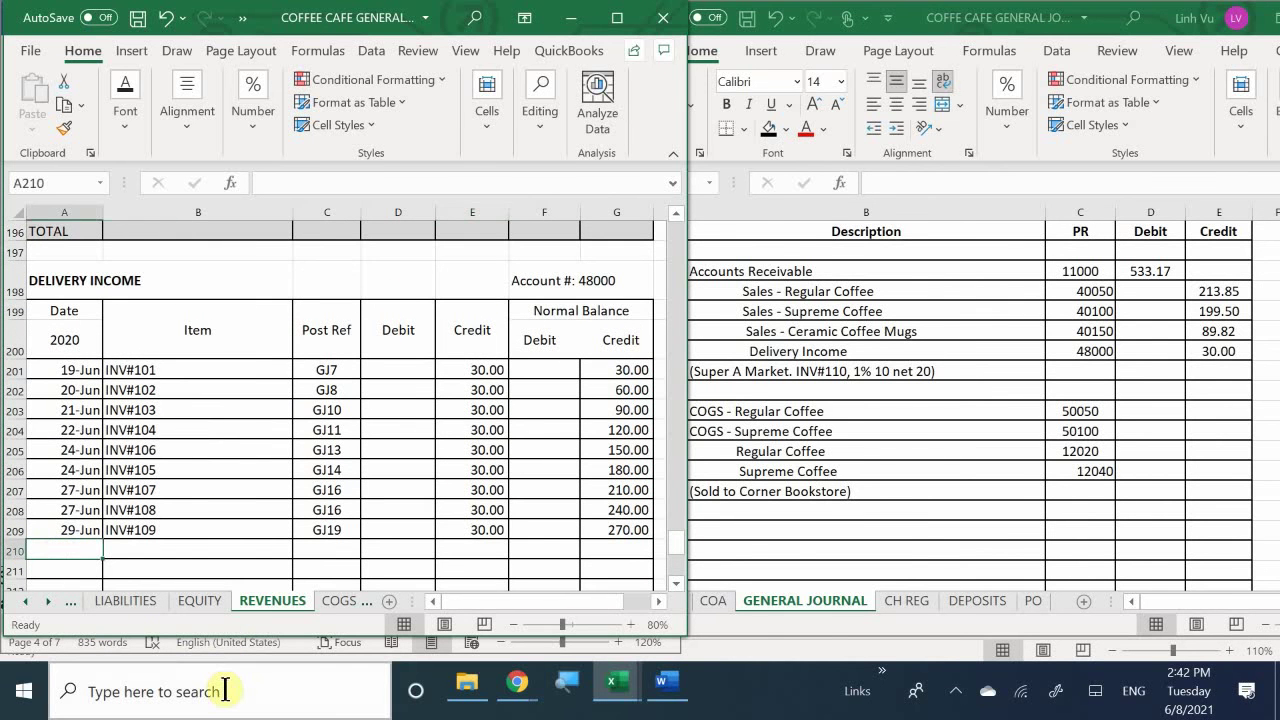
{"action": "type", "text": "6/2"}
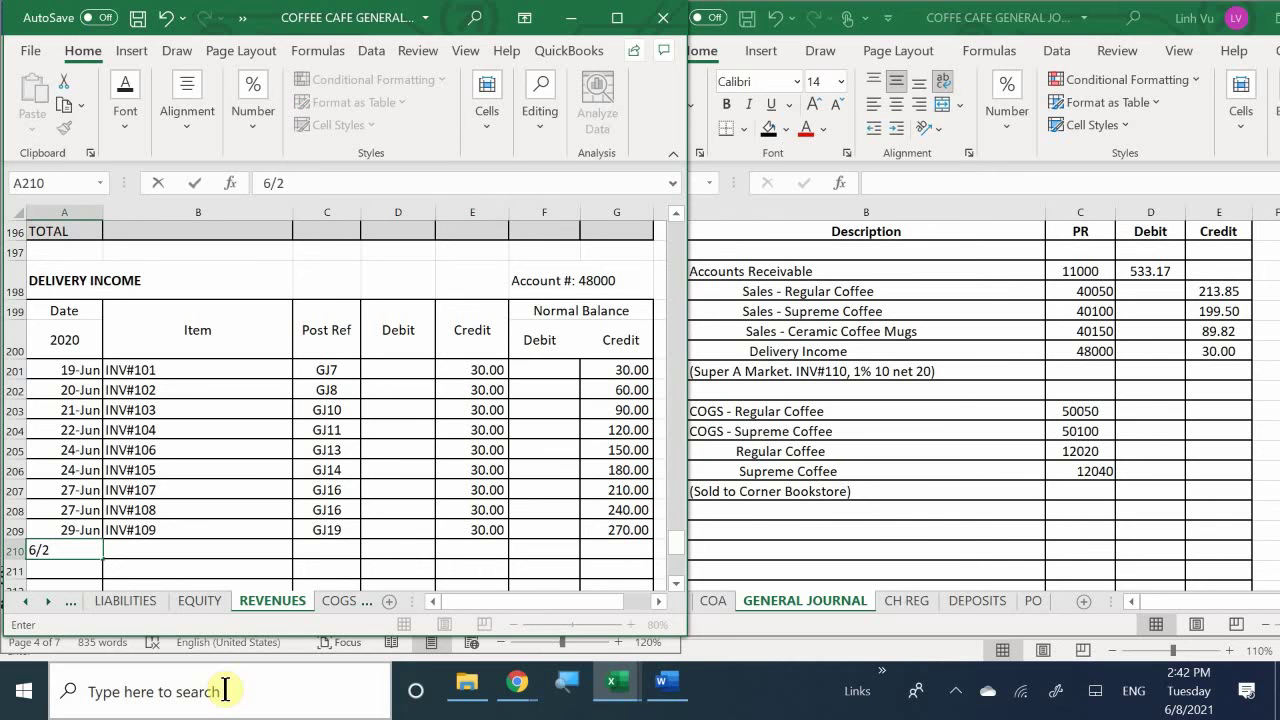
{"action": "key", "text": "BackSpace"}
{"action": "type", "text": "30"}
{"action": "key", "text": "Return"}
{"action": "key", "text": "Tab"}
{"action": "key", "text": "Up"}
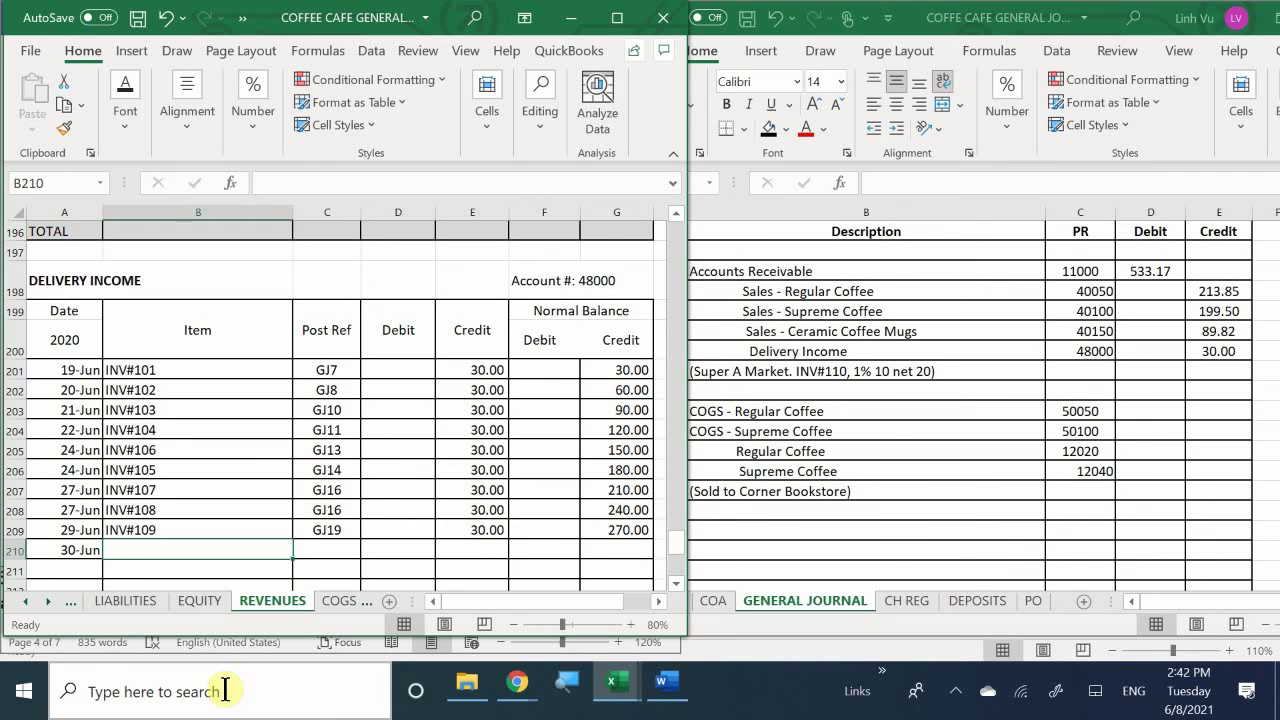
Enter the item INV#110 and post reference GJ21 in row 210 of the Delivery Income account.
{"action": "type", "text": "INV#11"}
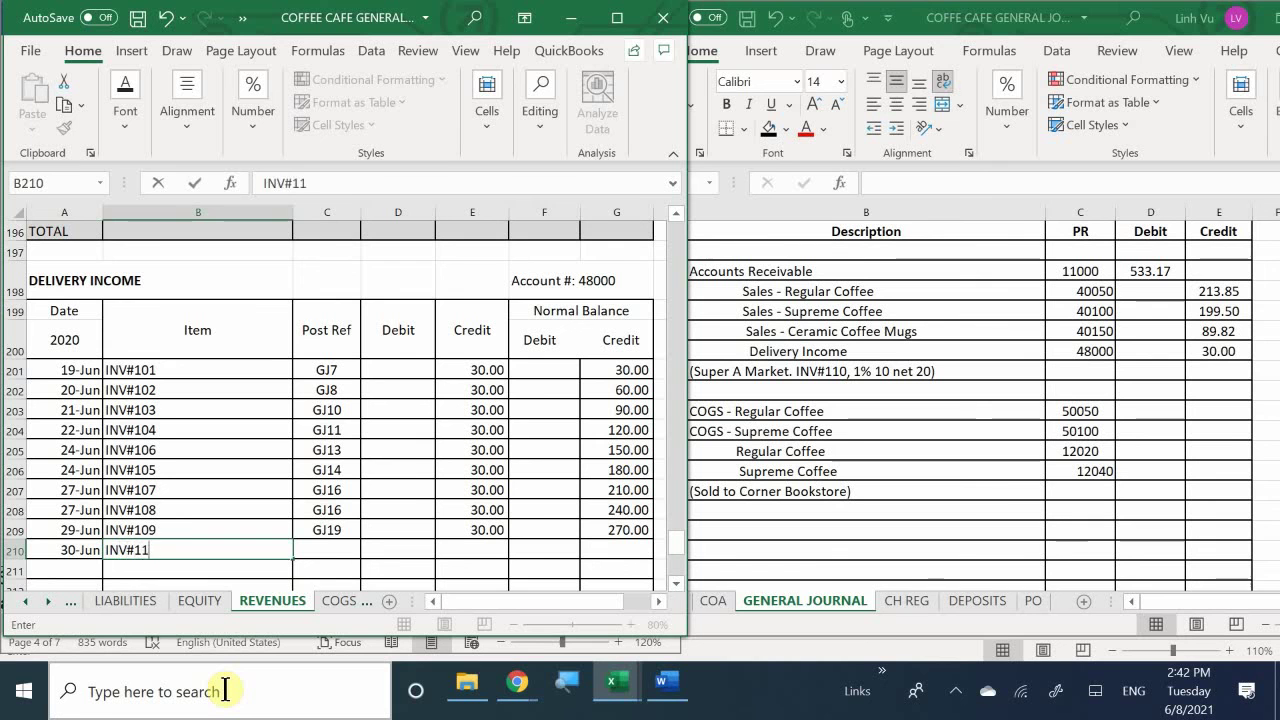
{"action": "type", "text": "0"}
{"action": "key", "text": "Return"}
{"action": "key", "text": "Tab"}
{"action": "key", "text": "Up"}
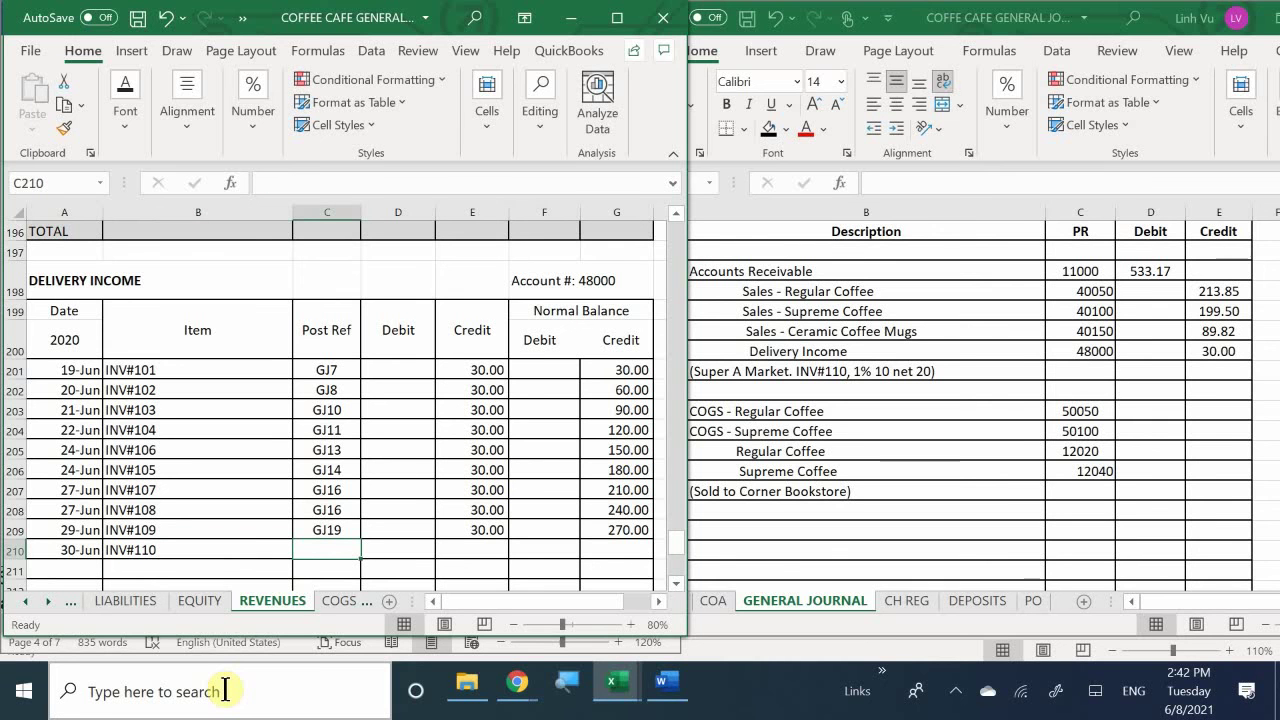
{"action": "type", "text": "GJ2"}
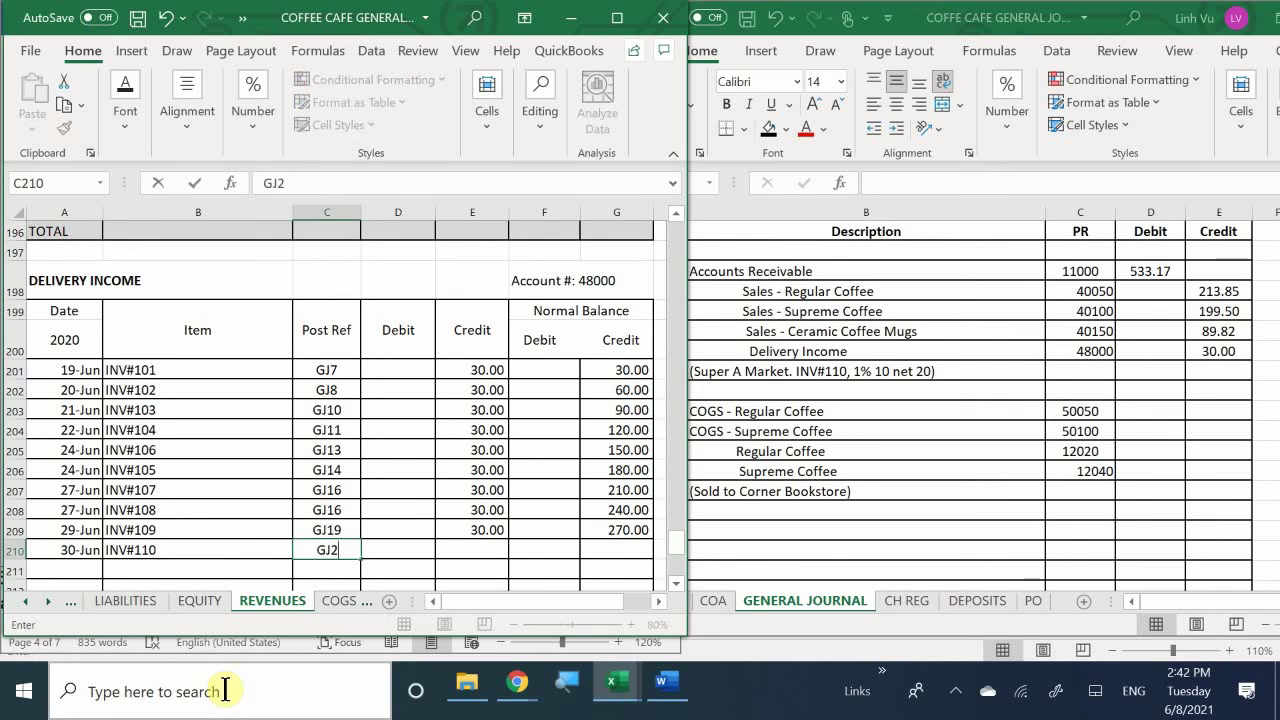
{"action": "type", "text": "1"}
{"action": "key", "text": "Return"}
{"action": "key", "text": "Tab"}
{"action": "key", "text": "Up"}
{"action": "key", "text": "Tab"}
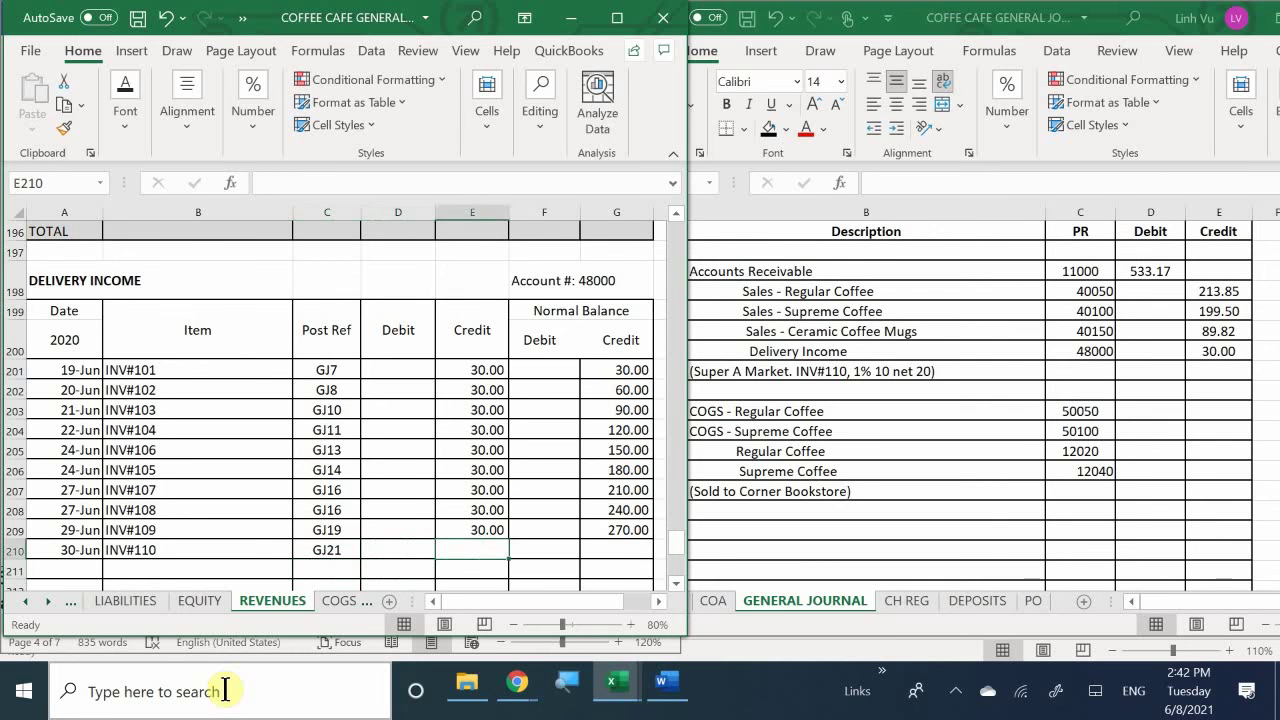
Enter the credit 30 in E210 and fill the balance formula from G209 down to G210.
{"action": "type", "text": "30"}
{"action": "key", "text": "Return"}
{"action": "key", "text": "Tab"}
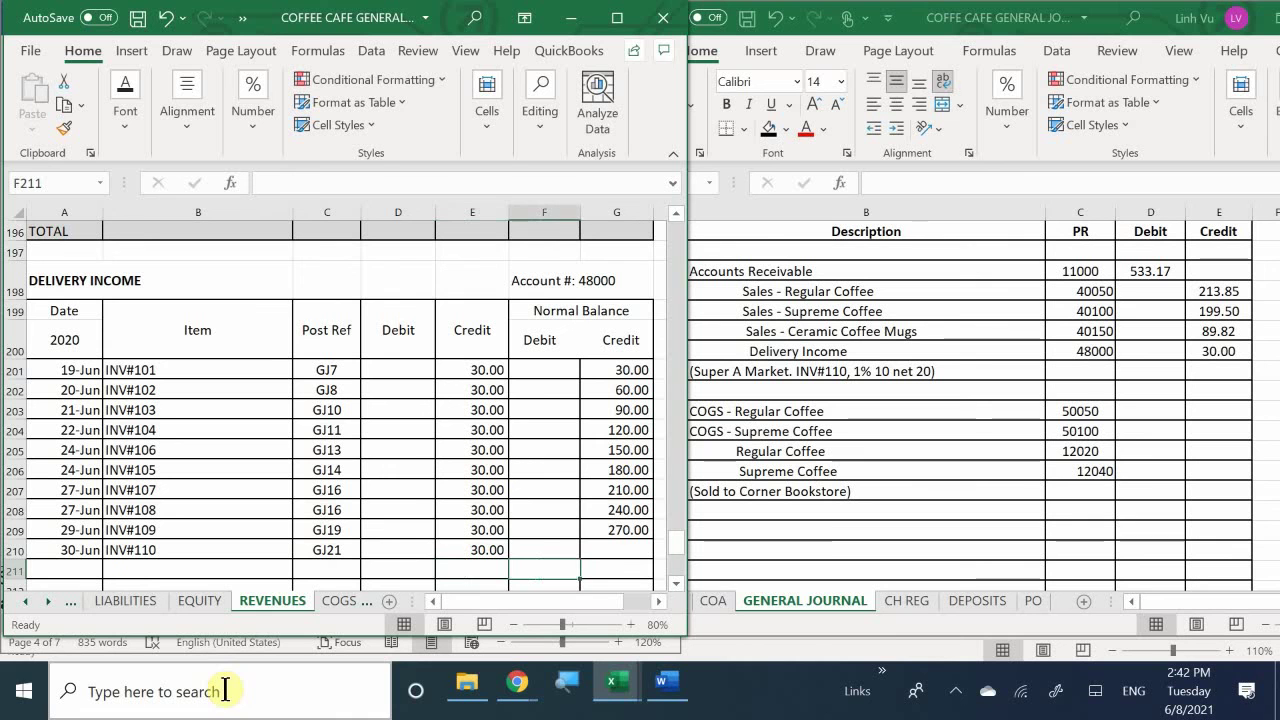
{"action": "left_click", "coordinate": [621, 528]}
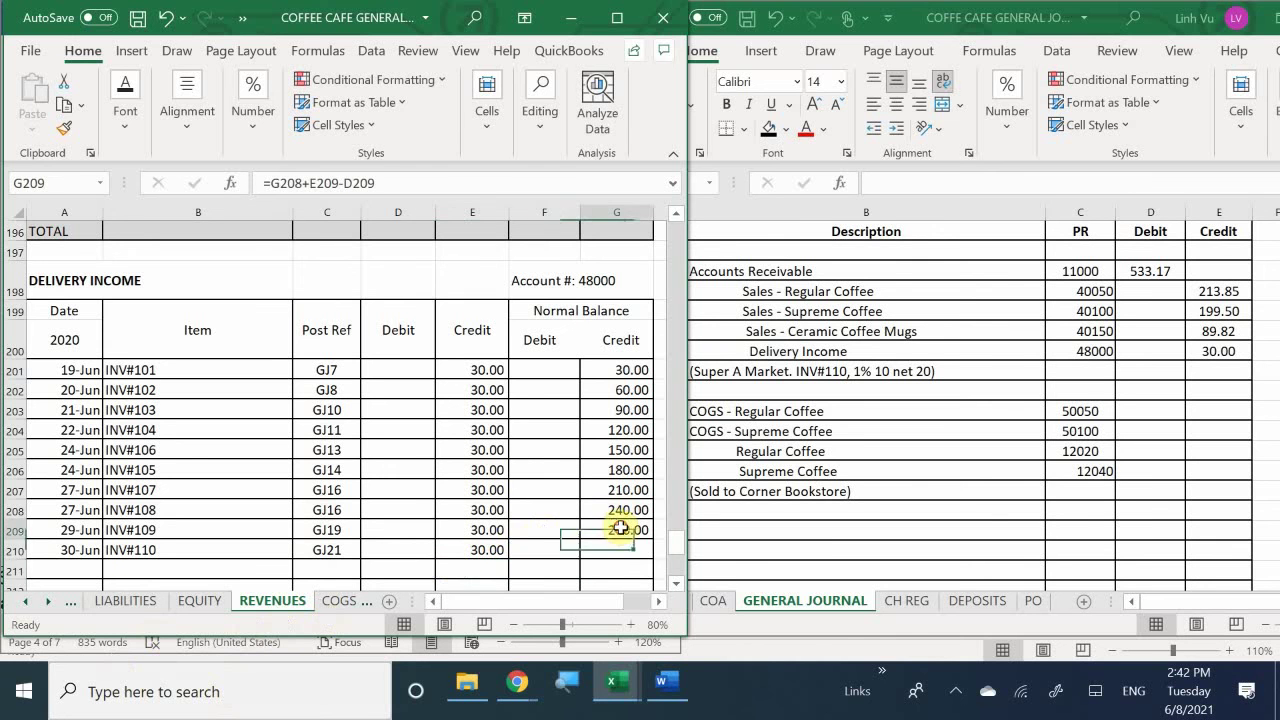
{"action": "left_click_drag", "start_coordinate": [653, 548], "coordinate": [654, 562]}
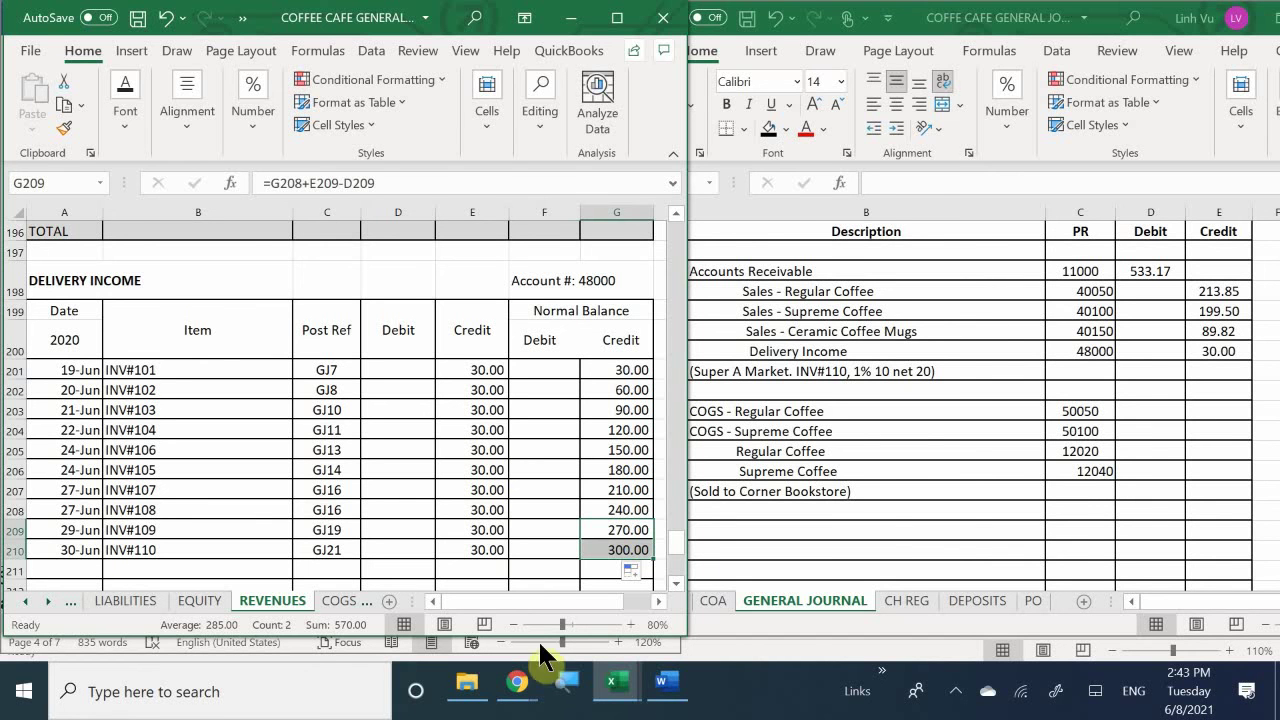
Change the explanation of the COGS entry in B858 of the general journal to "(Sold to Super A Market)".
{"action": "double_click", "coordinate": [876, 490]}
{"action": "key", "text": "BackSpace"}
{"action": "key", "text": "BackSpace"}
{"action": "key", "text": "BackSpace"}
{"action": "key", "text": "BackSpace"}
{"action": "key", "text": "BackSpace"}
{"action": "key", "text": "BackSpace"}
{"action": "key", "text": "BackSpace"}
{"action": "key", "text": "BackSpace"}
{"action": "key", "text": "BackSpace"}
{"action": "key", "text": "BackSpace"}
{"action": "key", "text": "BackSpace"}
{"action": "key", "text": "BackSpace"}
{"action": "key", "text": "BackSpace"}
{"action": "key", "text": "BackSpace"}
{"action": "key", "text": "BackSpace"}
{"action": "key", "text": "BackSpace"}
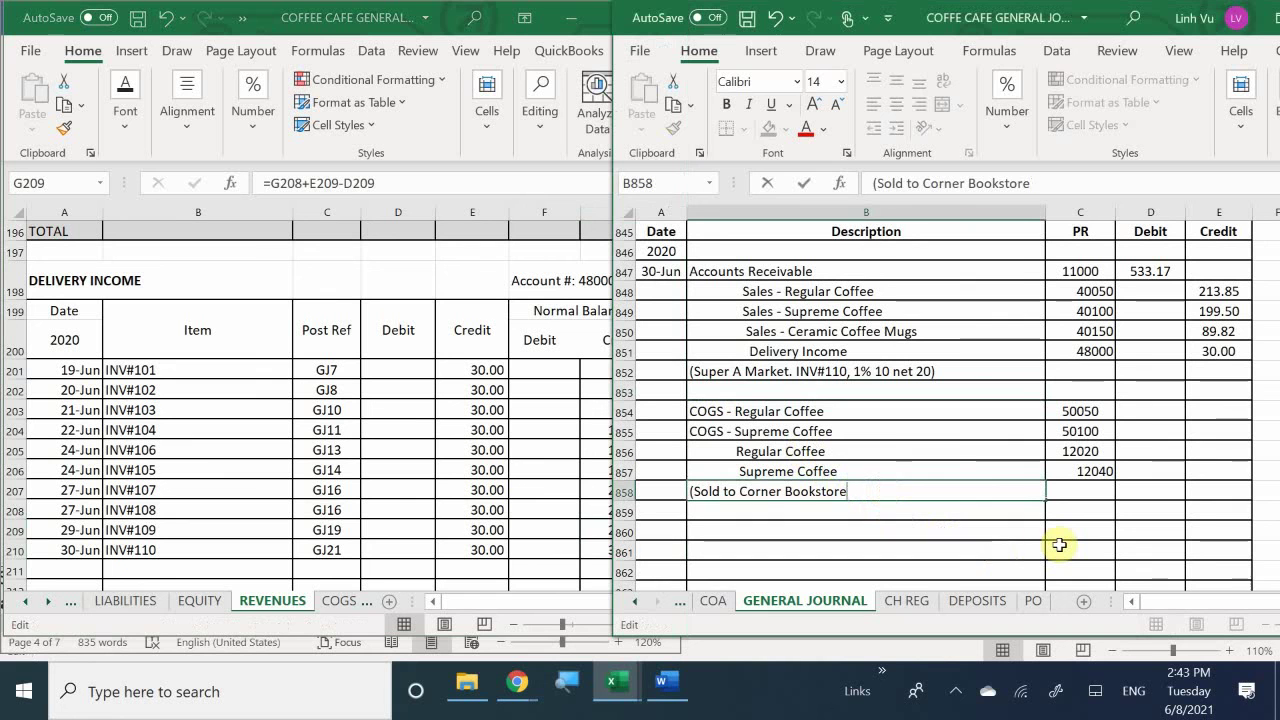
{"action": "key", "text": "BackSpace"}
{"action": "key", "text": "BackSpace"}
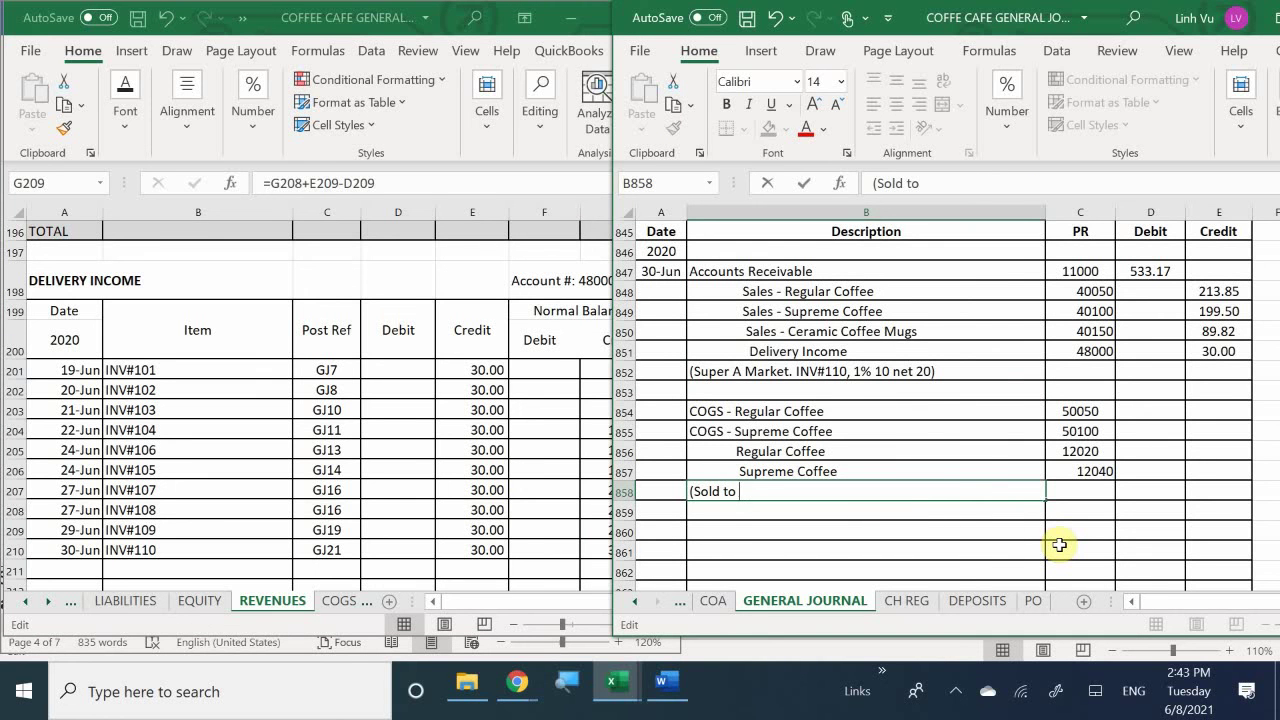
{"action": "type", "text": "Super A Mar"}
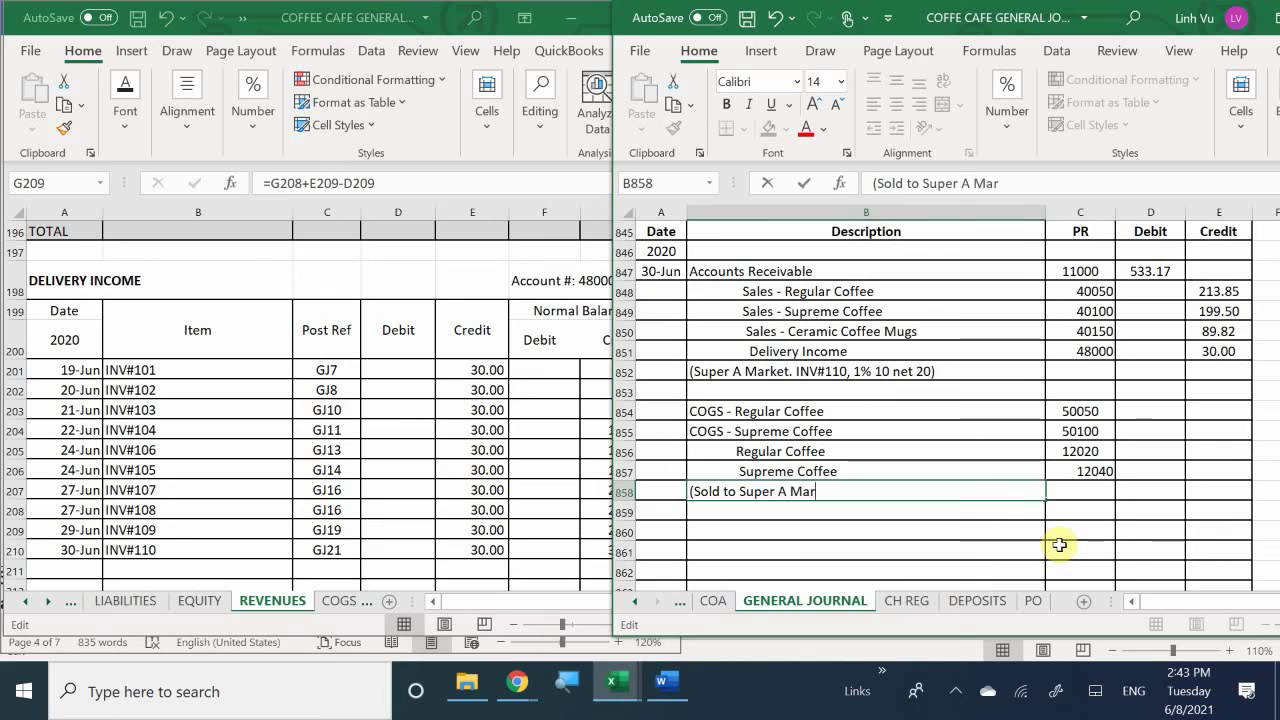
{"action": "type", "text": "ket_"}
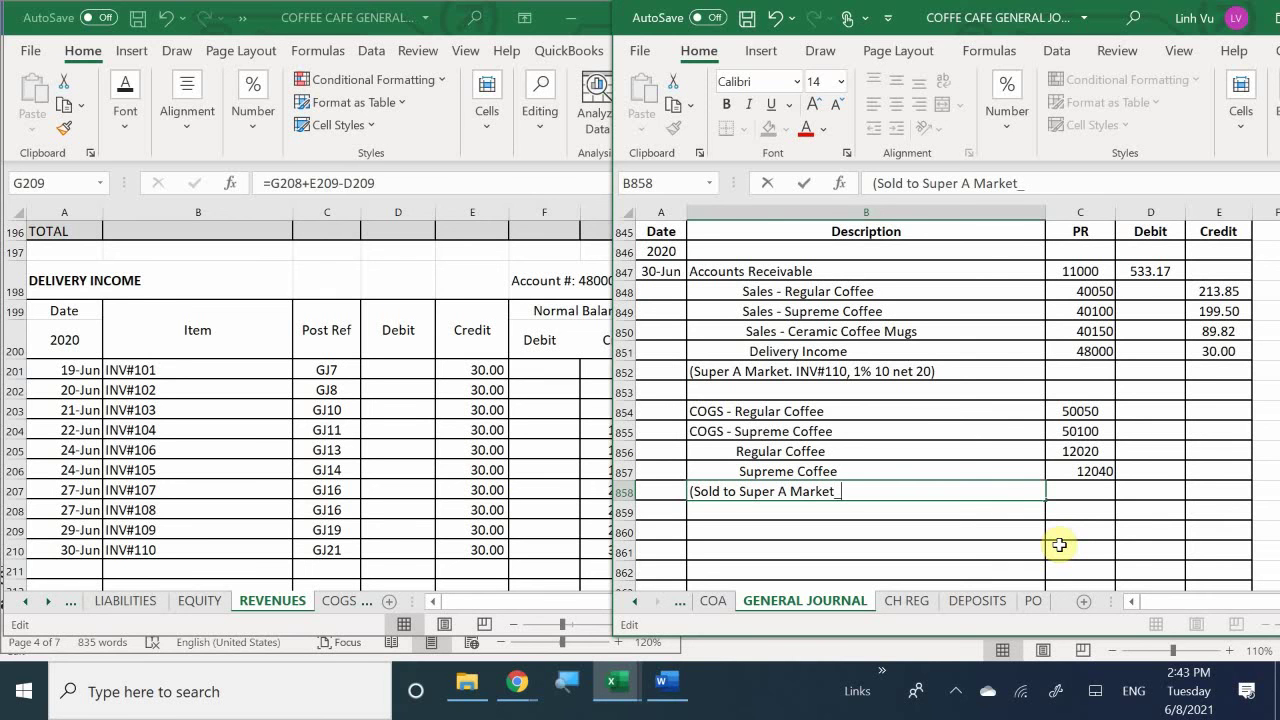
{"action": "key", "text": "BackSpace"}
{"action": "type", "text": ")"}
{"action": "key", "text": "Return"}
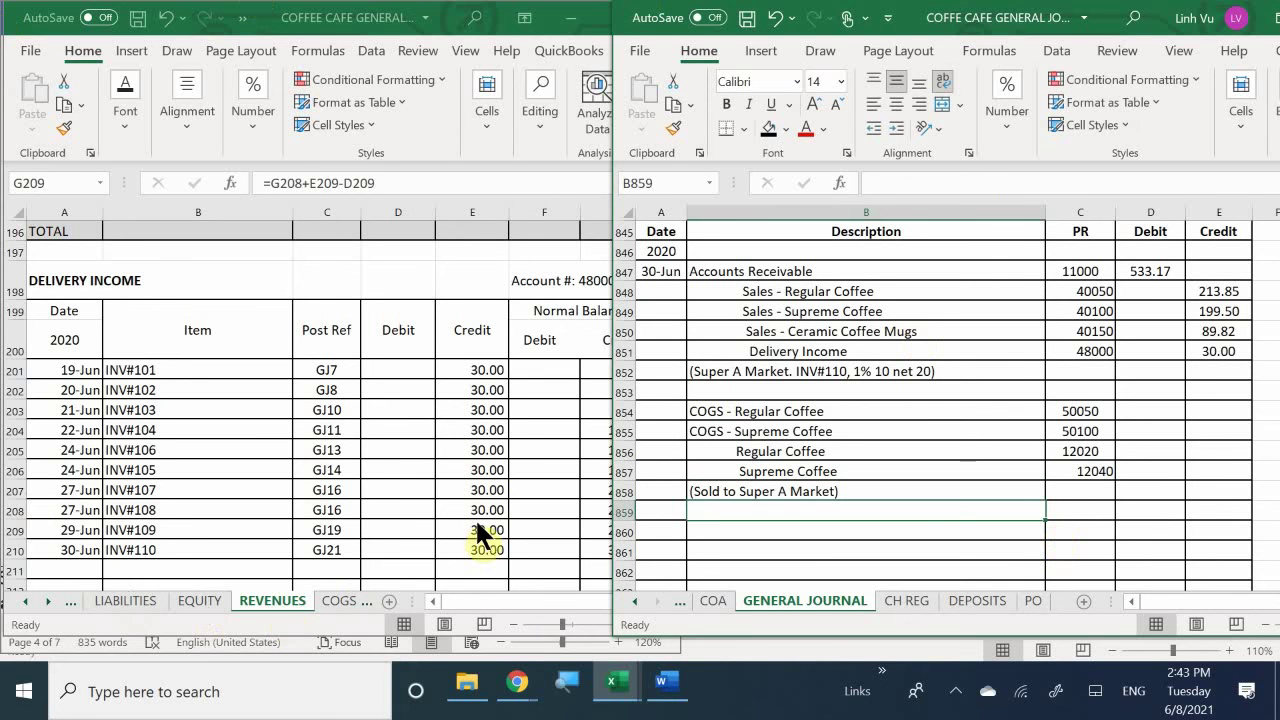
Switch to the COFFEE CAFE SUBSIDIARY LEDGER workbook and find the Super "A" Market account on the CUSTOMERS sheet.
{"action": "mouse_move", "coordinate": [614, 682]}
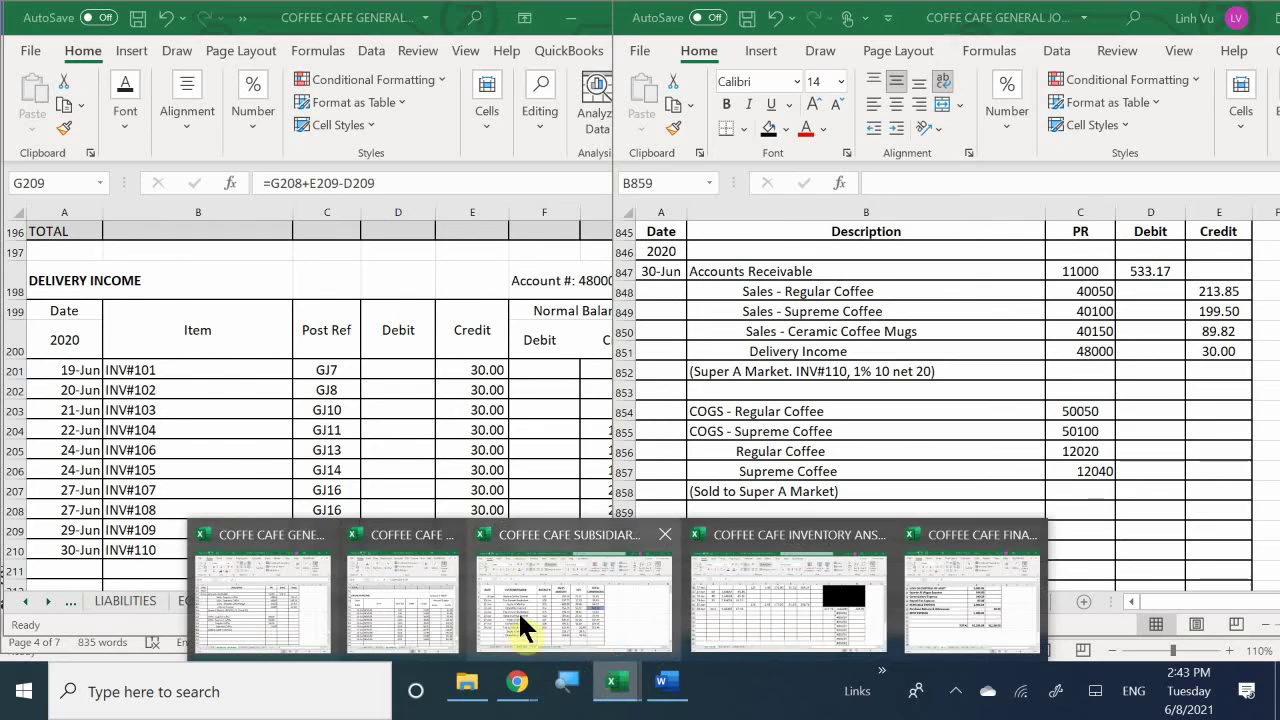
{"action": "left_click", "coordinate": [507, 608]}
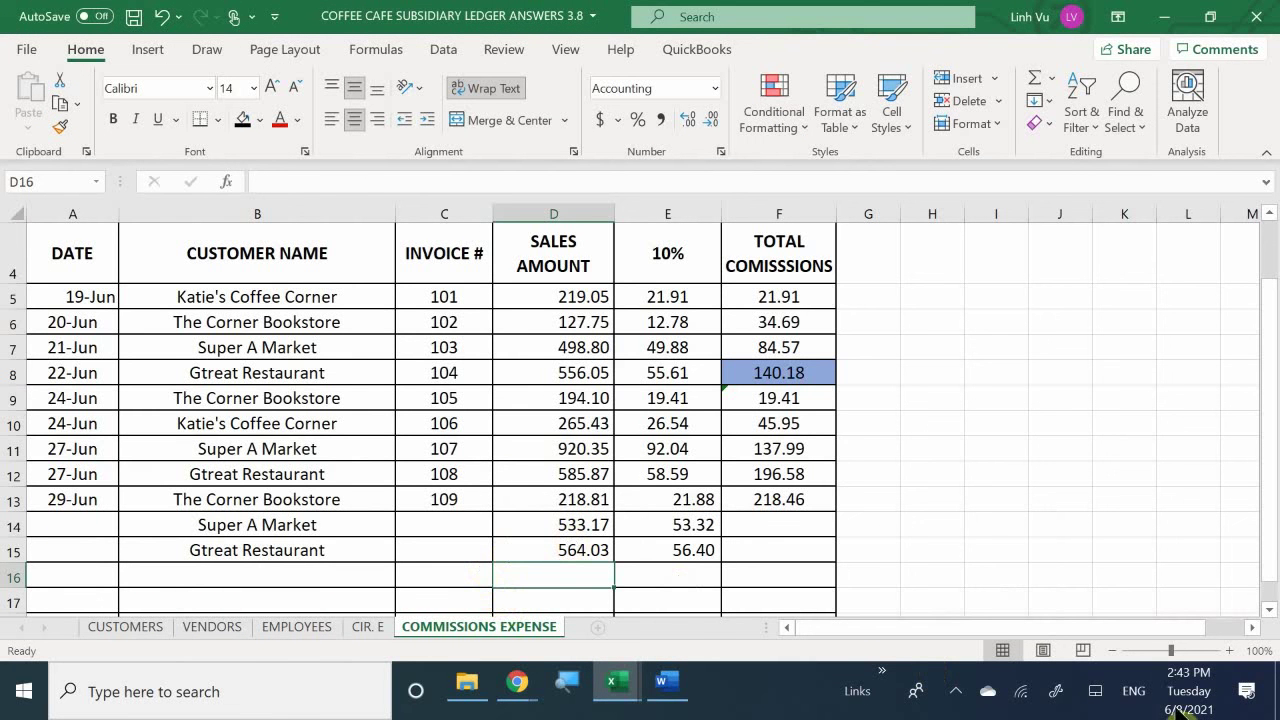
{"action": "left_click", "coordinate": [142, 631]}
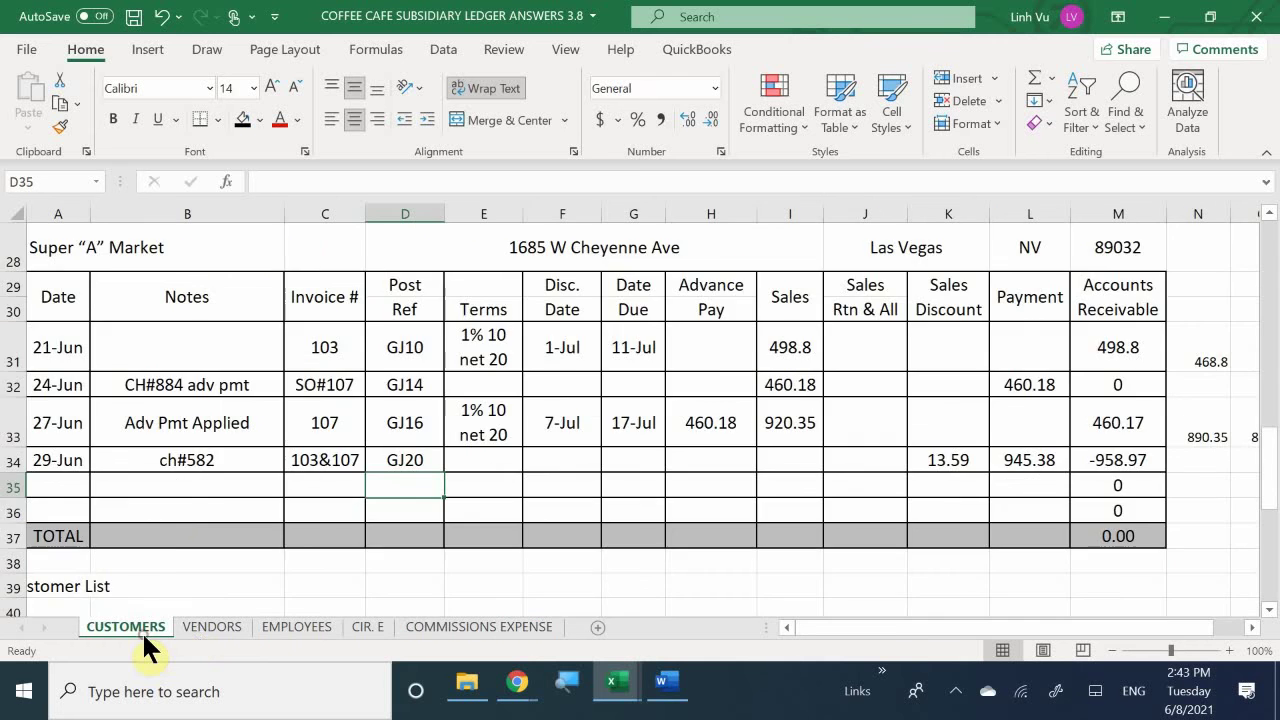
{"action": "scroll", "coordinate": [175, 529], "scroll_direction": "up", "scroll_amount": 10}
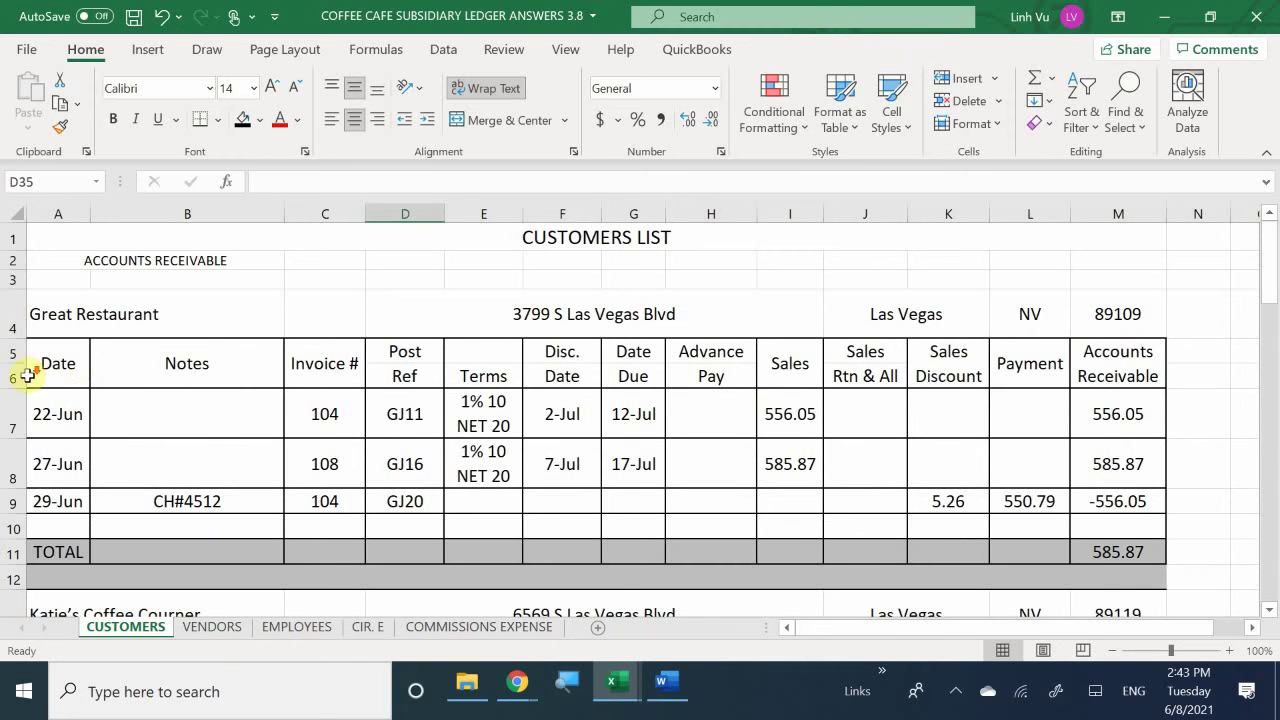
{"action": "scroll", "coordinate": [22, 395], "scroll_direction": "down", "scroll_amount": 6}
{"action": "scroll", "coordinate": [22, 395], "scroll_direction": "up", "scroll_amount": 3}
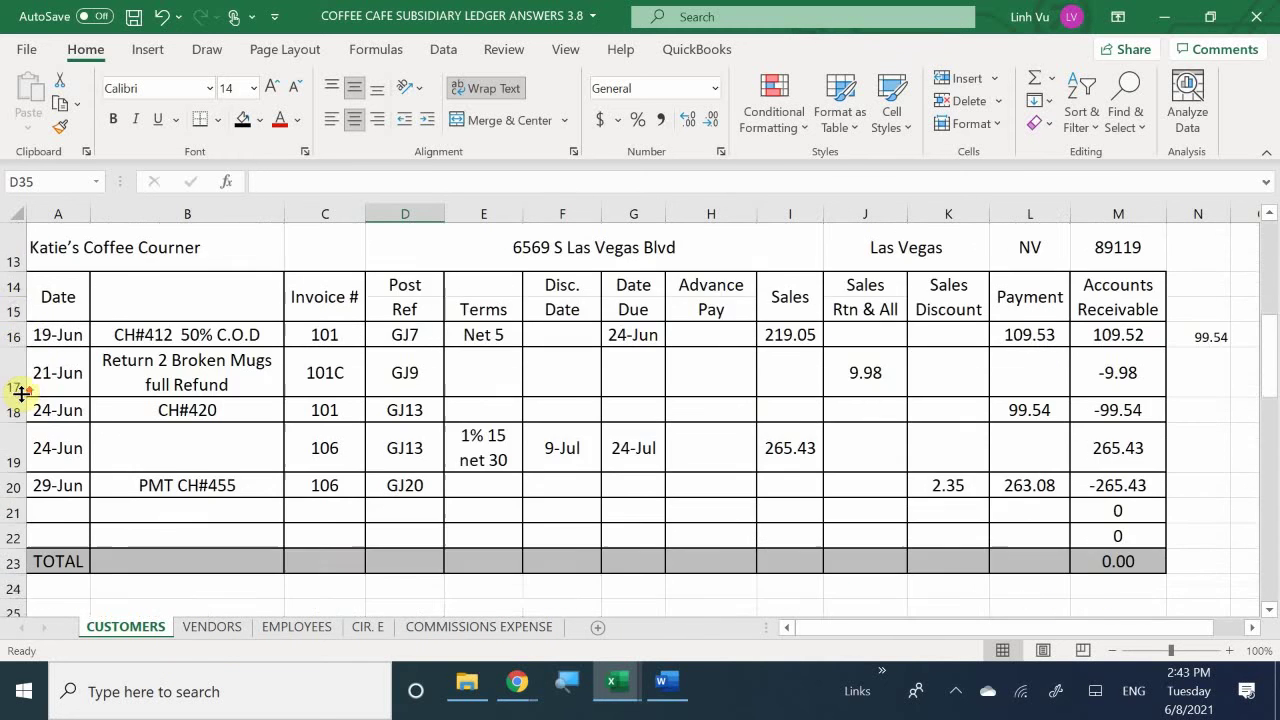
{"action": "scroll", "coordinate": [22, 395], "scroll_direction": "down", "scroll_amount": 5}
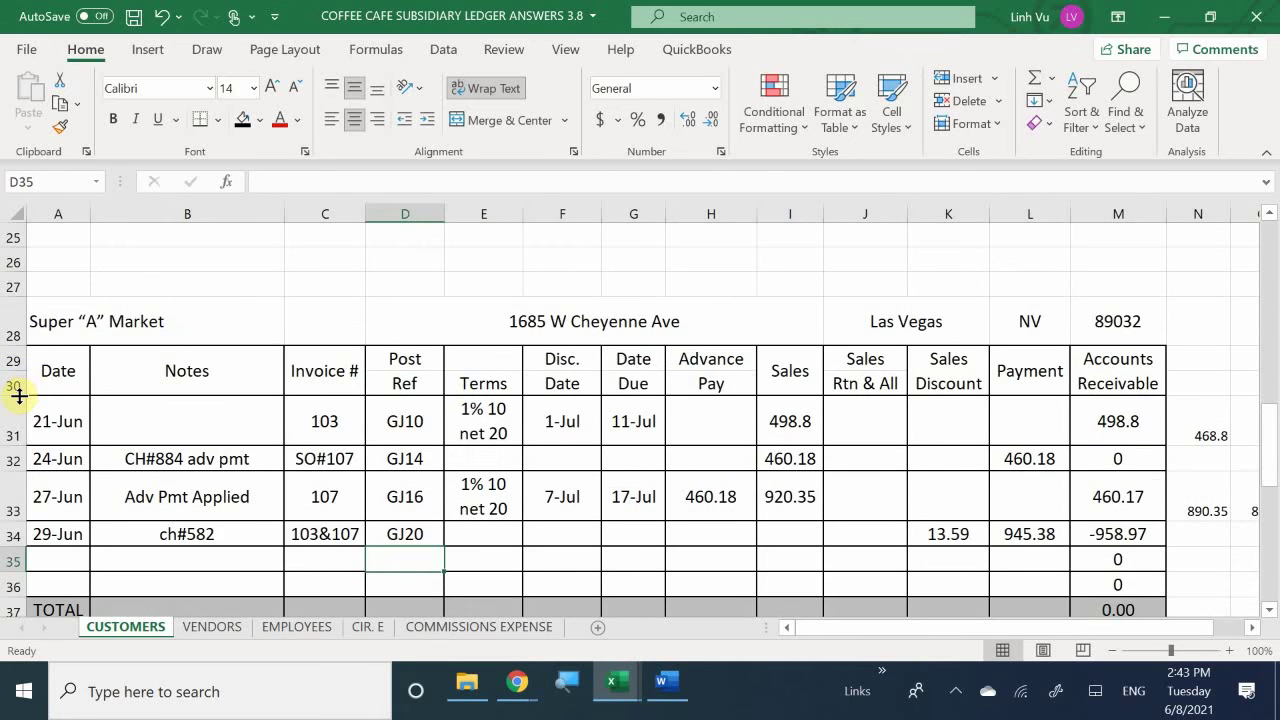
{"action": "scroll", "coordinate": [19, 396], "scroll_direction": "down", "scroll_amount": 1}
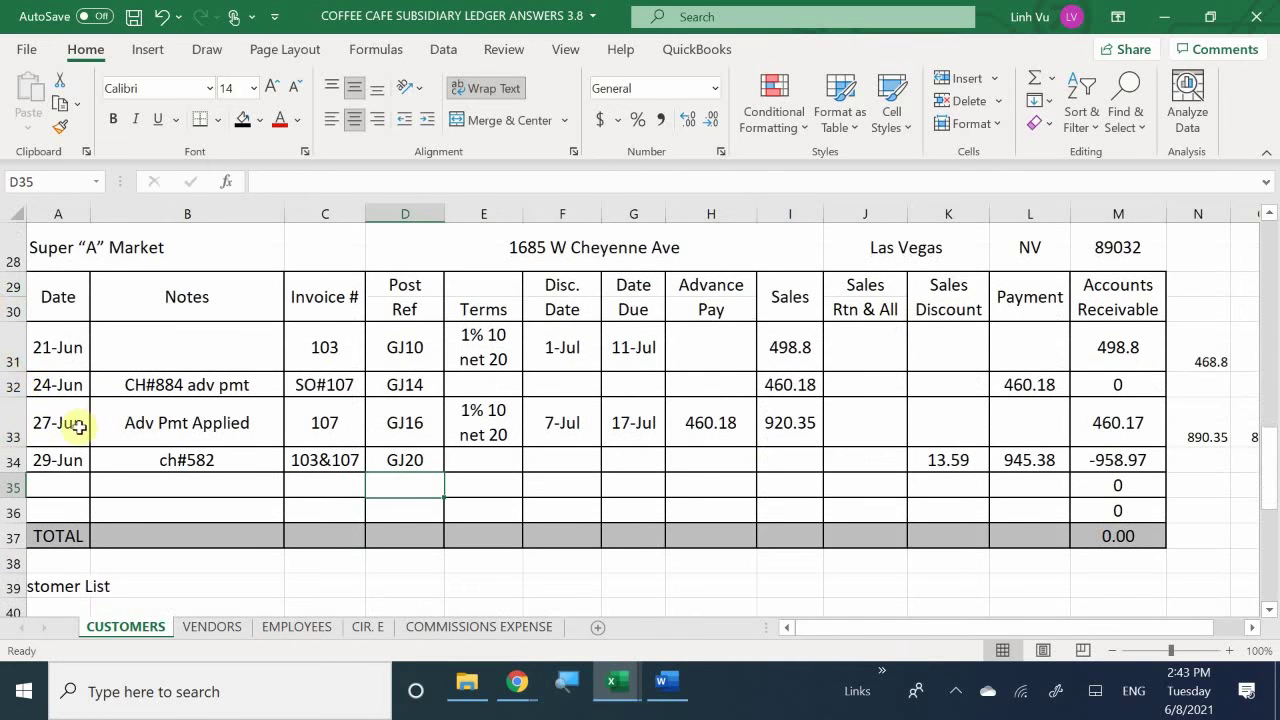
Enter the date 6/30 in A35 of the Super "A" Market customer account.
{"action": "left_click", "coordinate": [68, 485]}
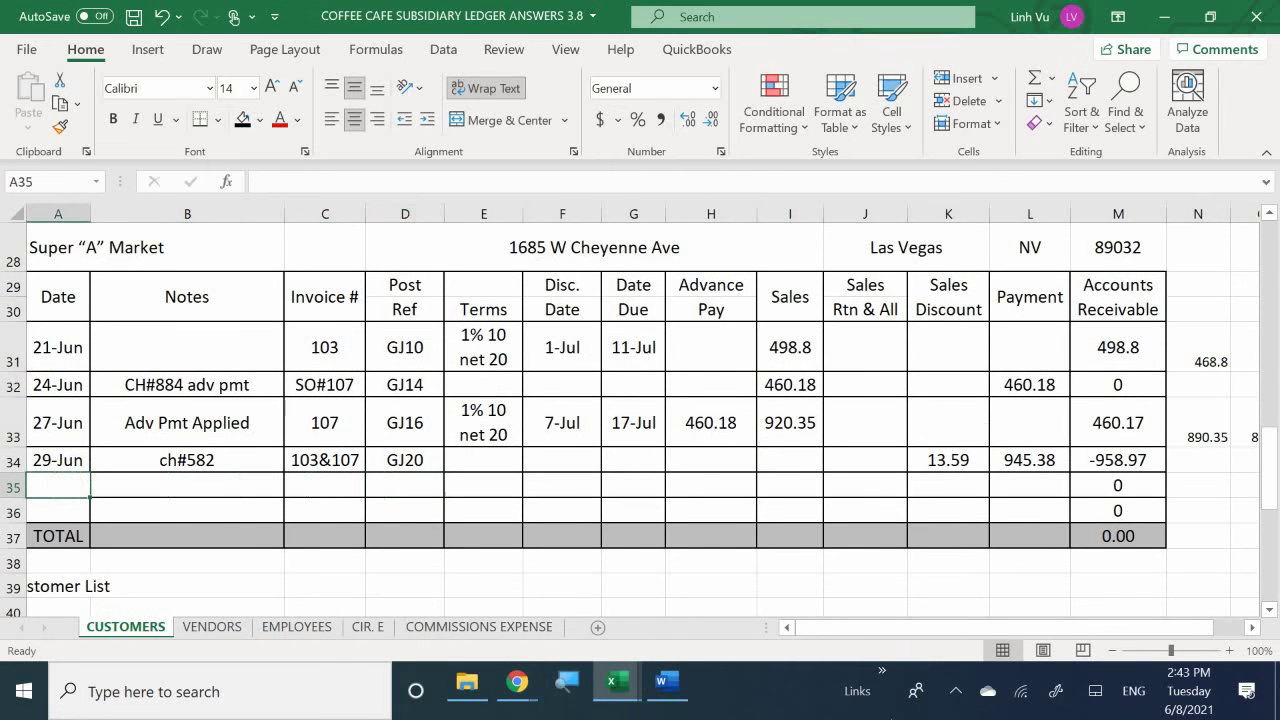
{"action": "type", "text": "6/30"}
{"action": "key", "text": "Return"}
{"action": "left_click", "coordinate": [187, 510]}
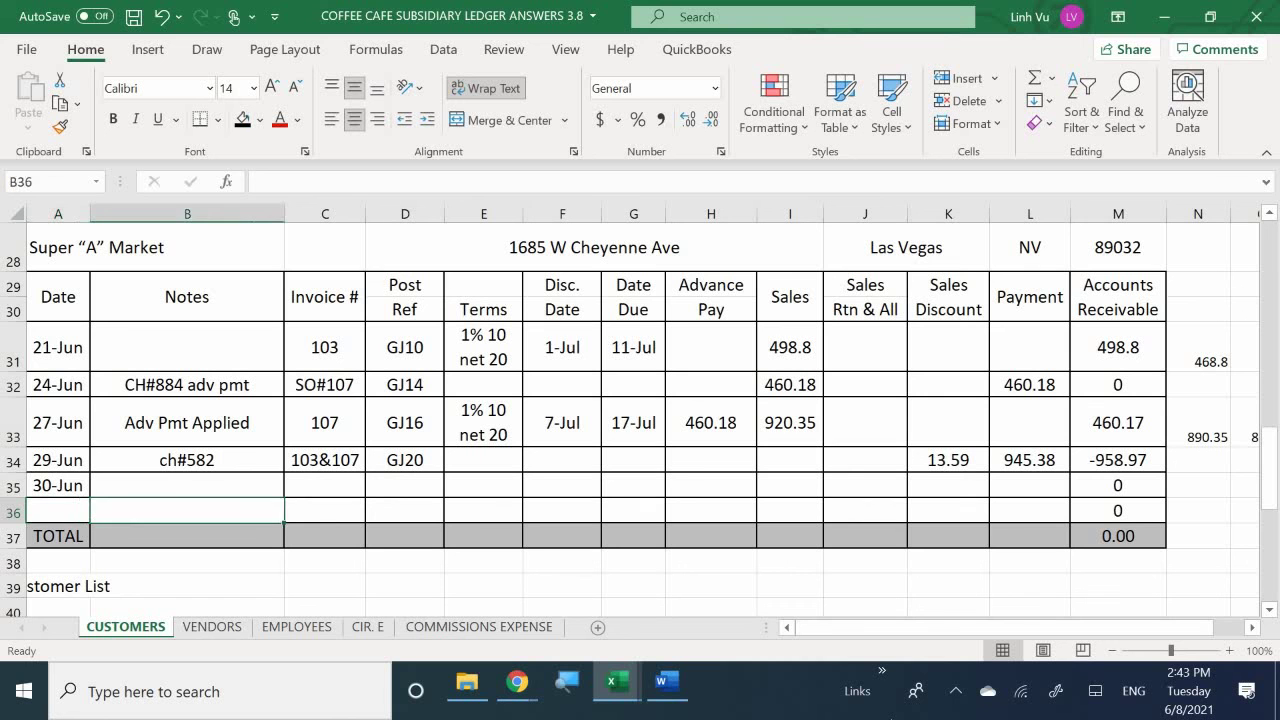
Enter invoice number 110 in C35 and posting reference GJ21 in D35 of the Super "A" Market account.
{"action": "left_click", "coordinate": [187, 485]}
{"action": "left_click", "coordinate": [325, 485]}
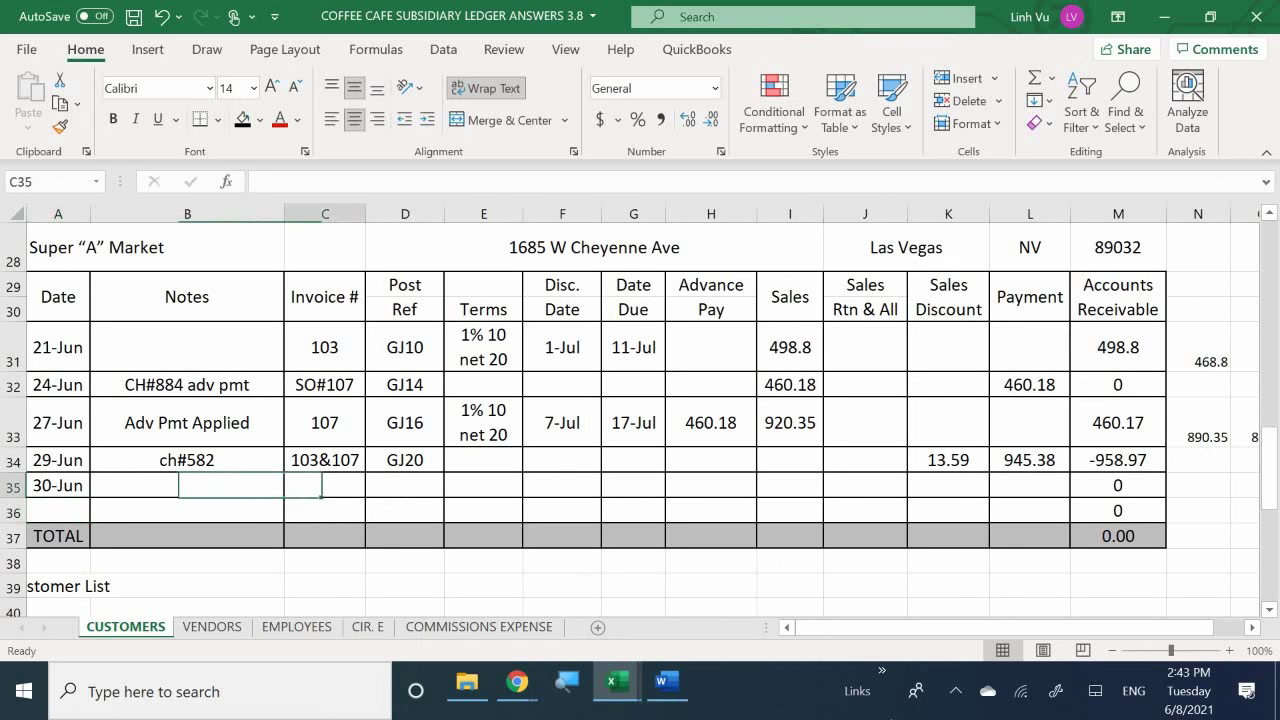
{"action": "type", "text": "110"}
{"action": "key", "text": "Return"}
{"action": "key", "text": "Right"}
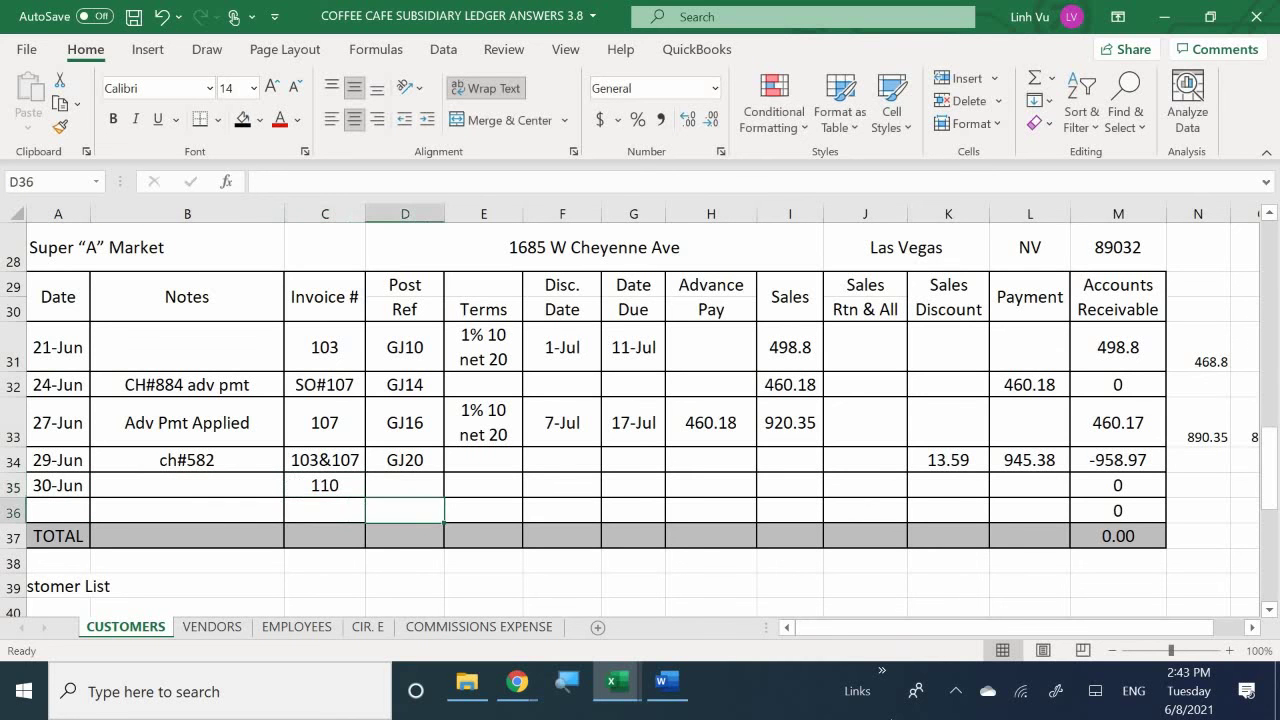
{"action": "key", "text": "Up"}
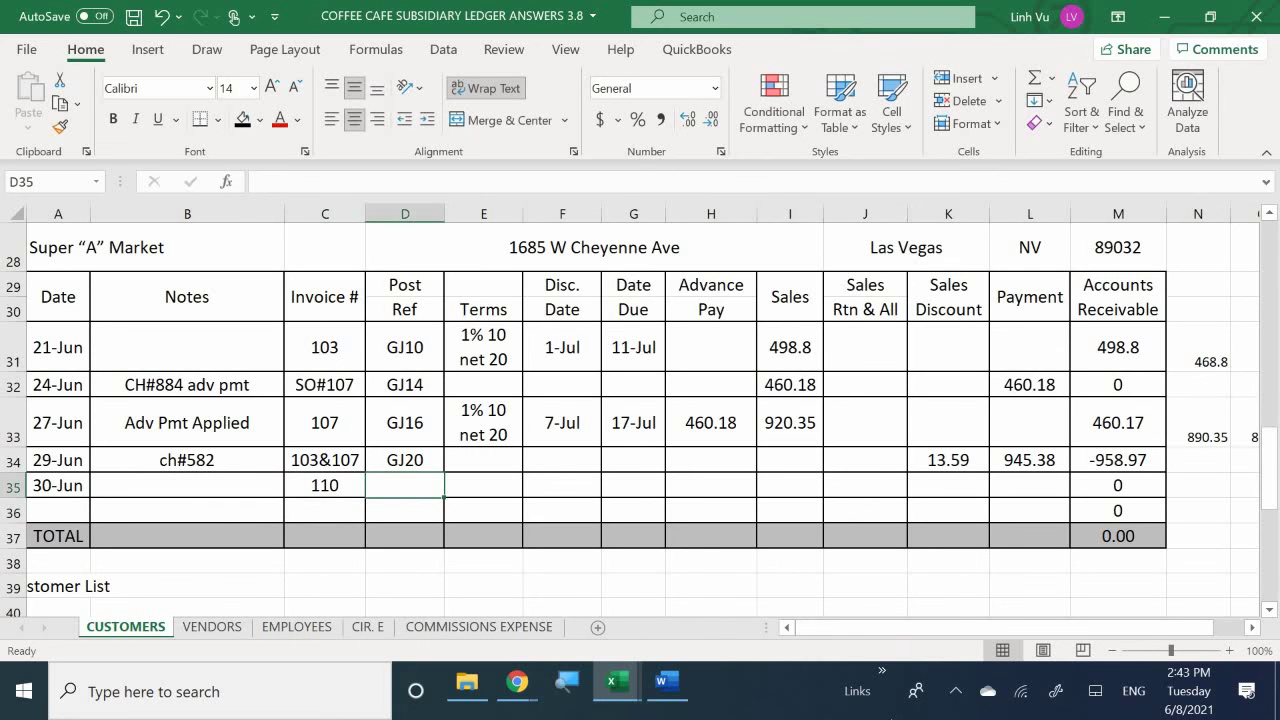
{"action": "type", "text": "GJ21"}
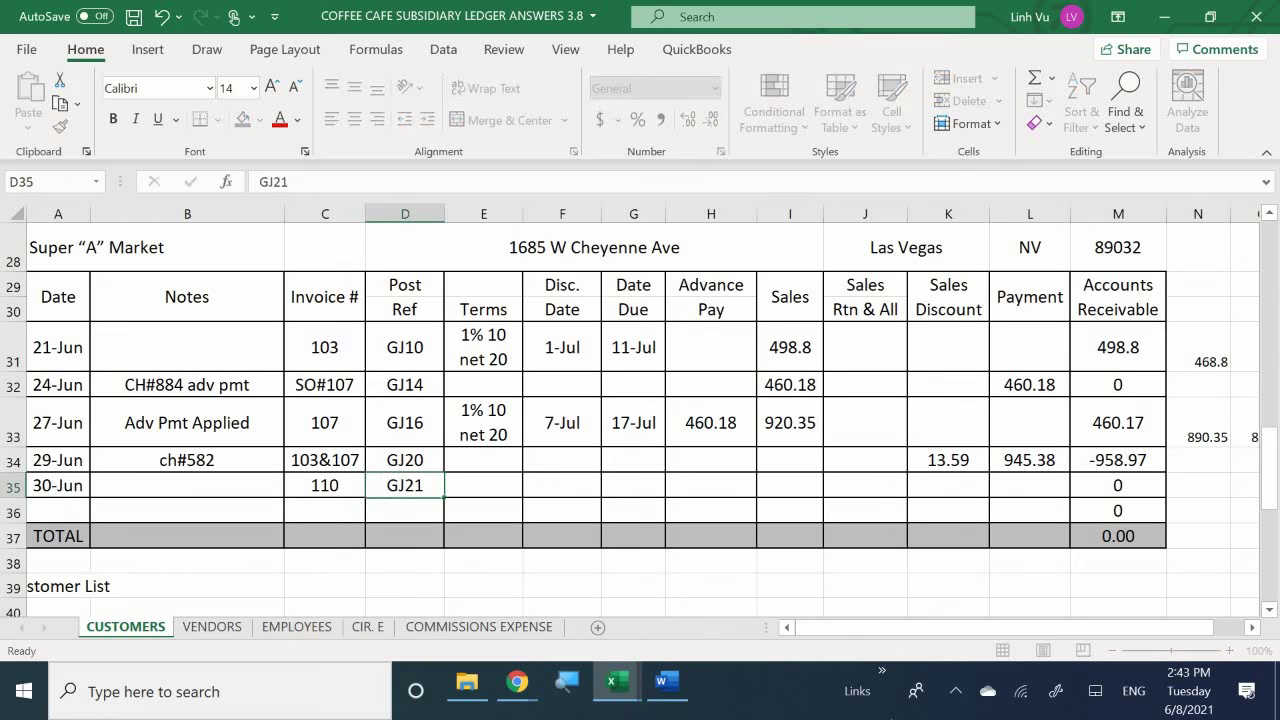
Fill in the terms for the 30-Jun entry by linking E35 to the terms in E33.
{"action": "left_click", "coordinate": [483, 485]}
{"action": "type", "text": "="}
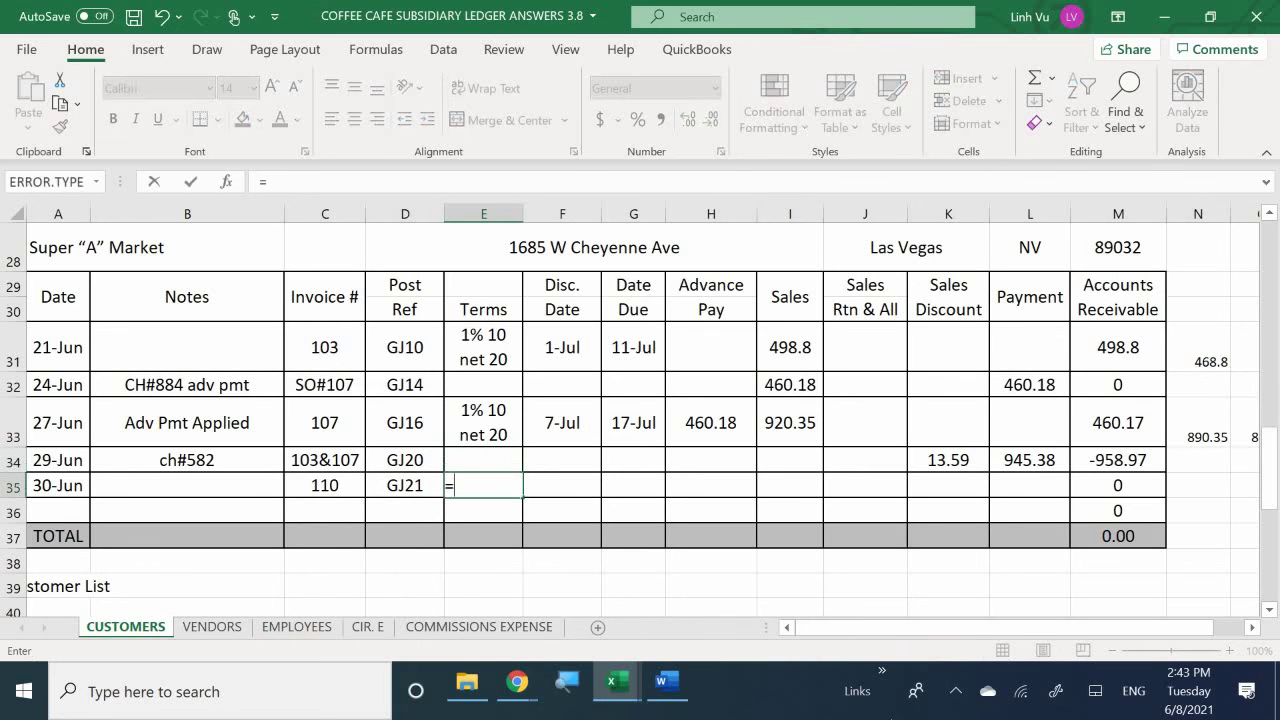
{"action": "key", "text": "Up"}
{"action": "key", "text": "Up"}
{"action": "key", "text": "Return"}
Enter the discount date formula =A35+10 in F35.
{"action": "key", "text": "Right"}
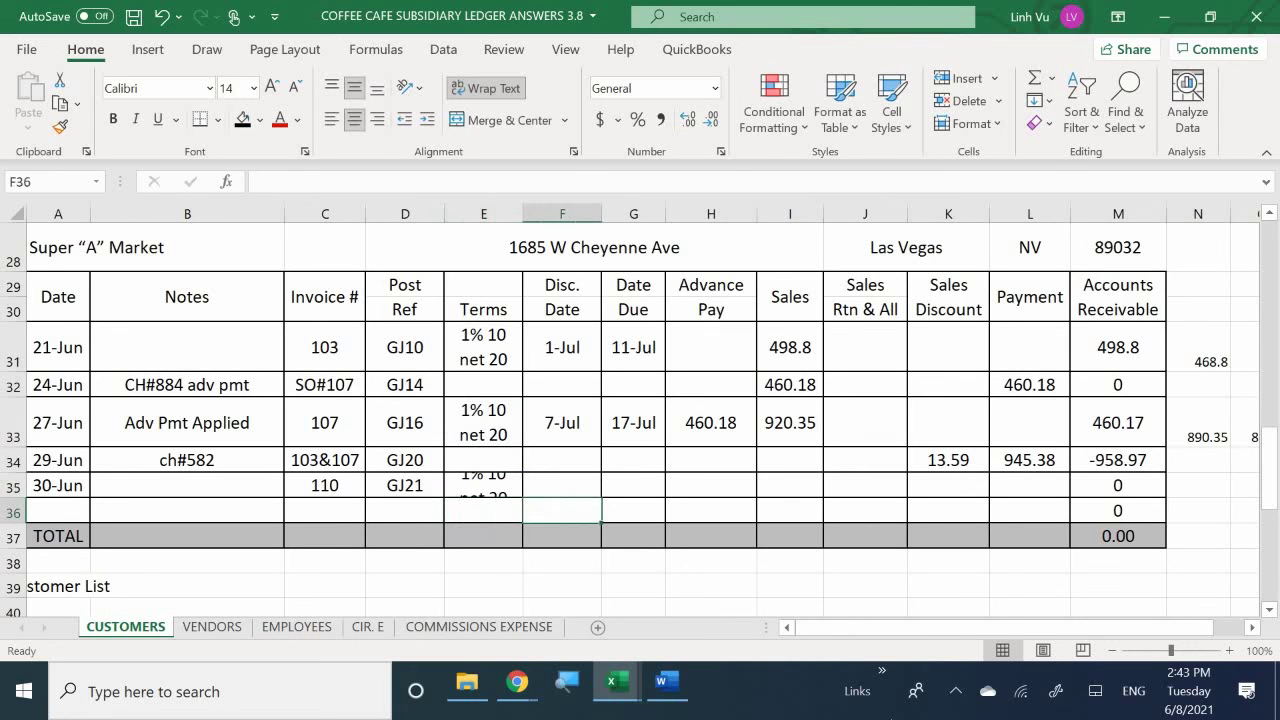
{"action": "key", "text": "Up"}
{"action": "type", "text": "="}
{"action": "key", "text": "Left"}
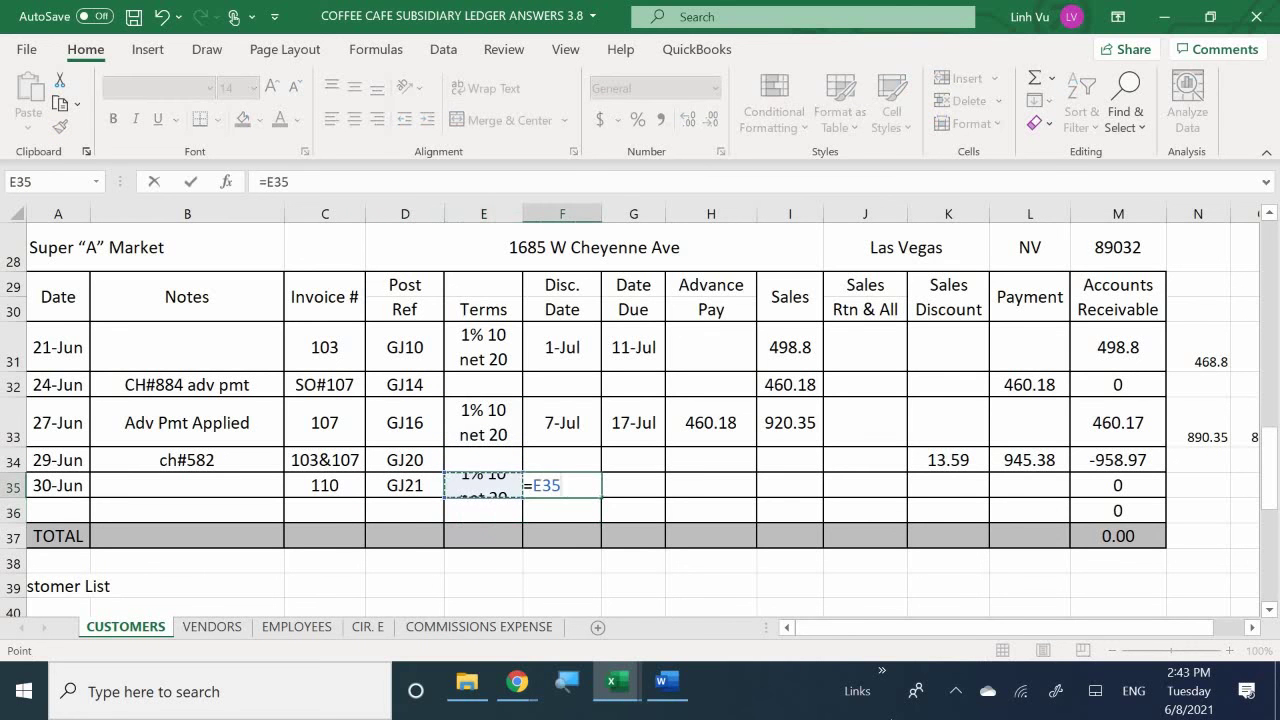
{"action": "key", "text": "Left"}
{"action": "key", "text": "Left"}
{"action": "key", "text": "Left"}
{"action": "key", "text": "Left"}
{"action": "type", "text": "+10"}
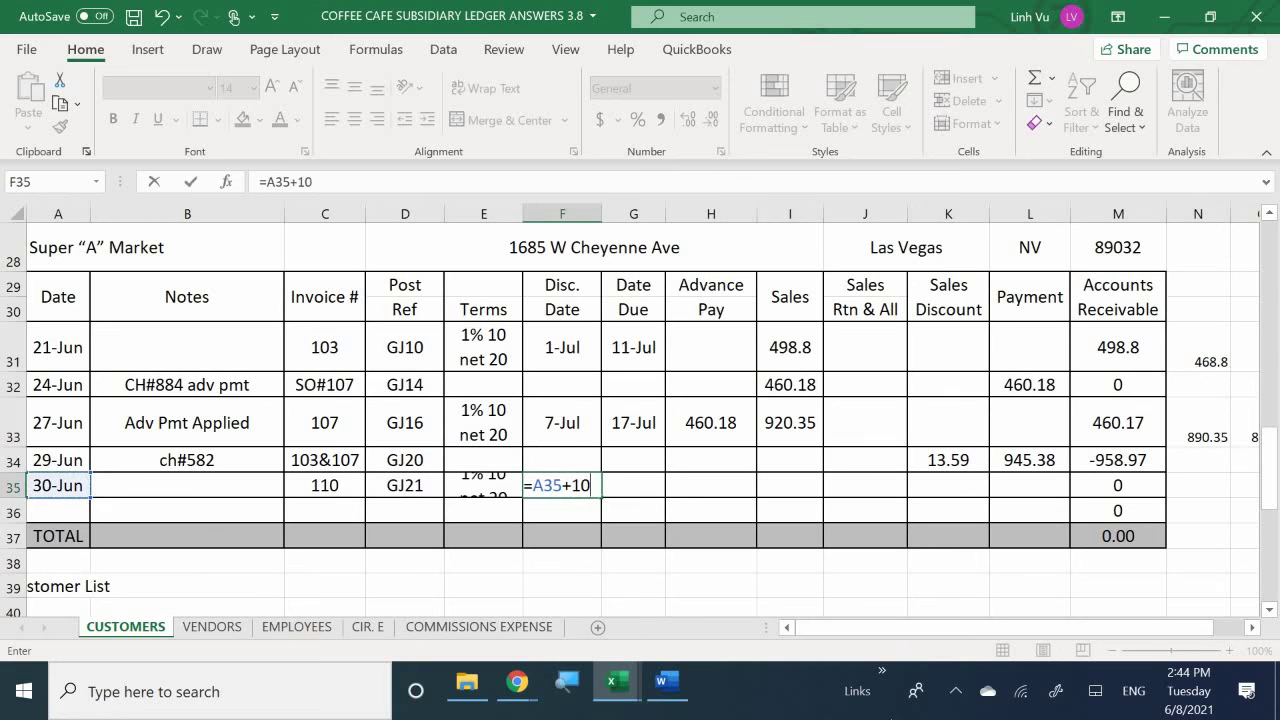
{"action": "key", "text": "Return"}
{"action": "left_click", "coordinate": [633, 485]}
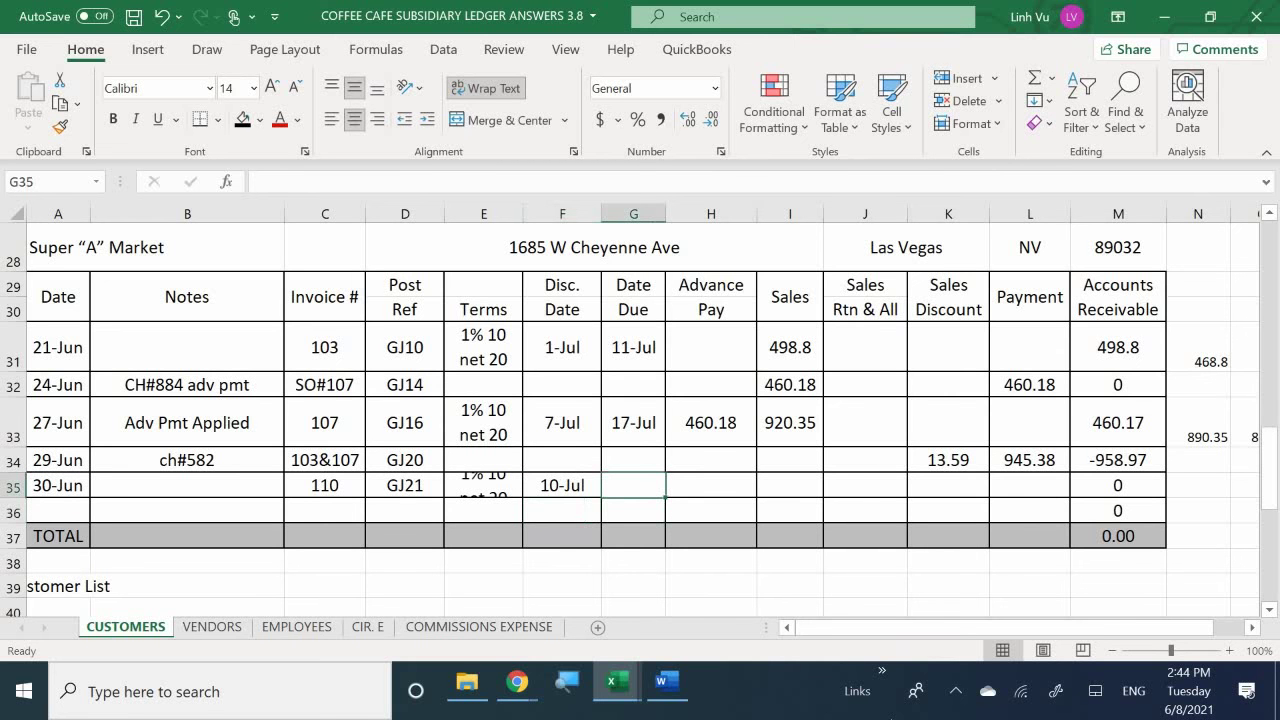
Re-enter the 10-day discount date formula in F35, based on the entry date in A35.
{"action": "left_click", "coordinate": [562, 485]}
{"action": "type", "text": "="}
{"action": "key", "text": "Left"}
{"action": "key", "text": "Left"}
{"action": "key", "text": "Left"}
{"action": "key", "text": "Left"}
{"action": "key", "text": "Left"}
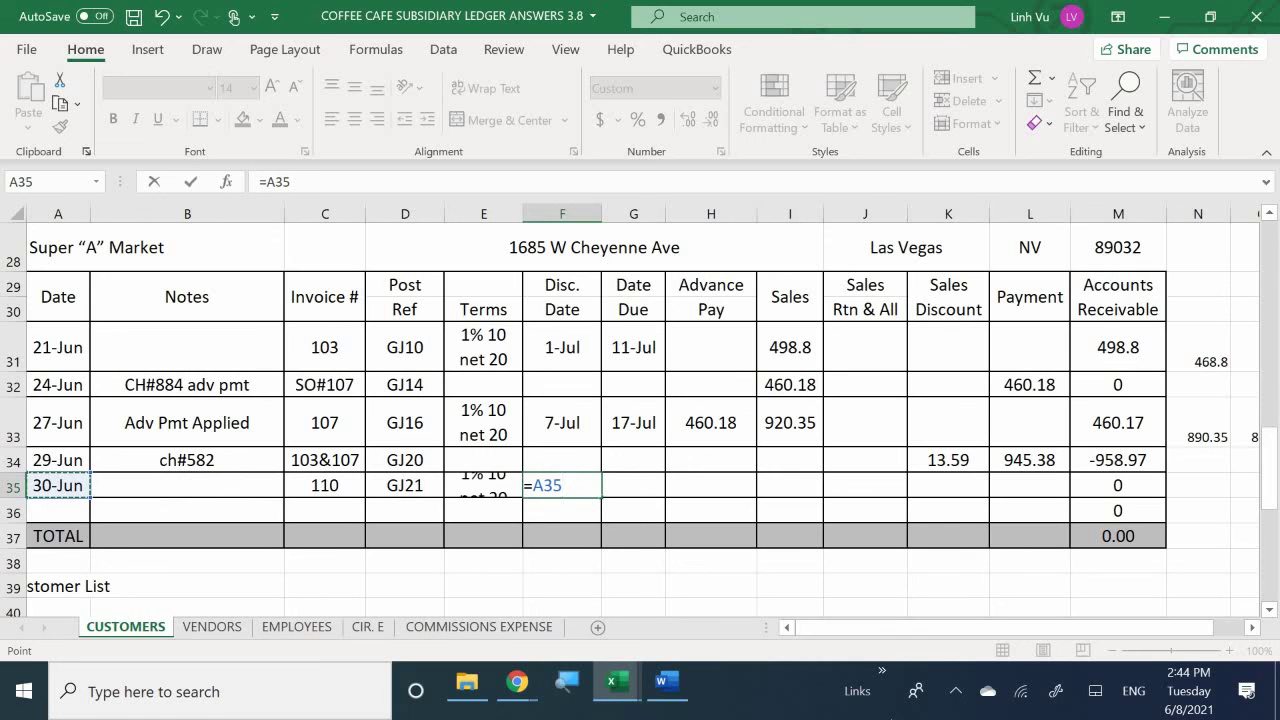
{"action": "type", "text": "+10"}
{"action": "key", "text": "Return"}
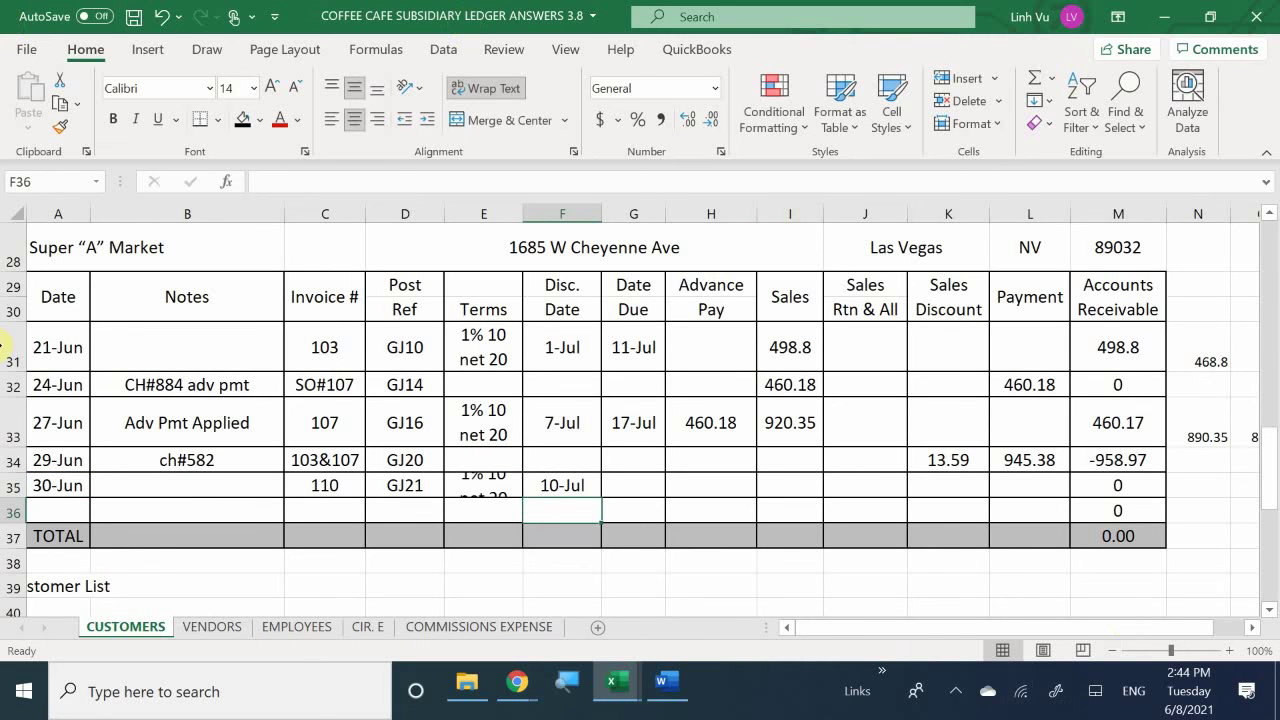
Fit row 35's height to its wrapped terms text and set the discount date in F35 to =A35+10.
{"action": "double_click", "coordinate": [26, 497]}
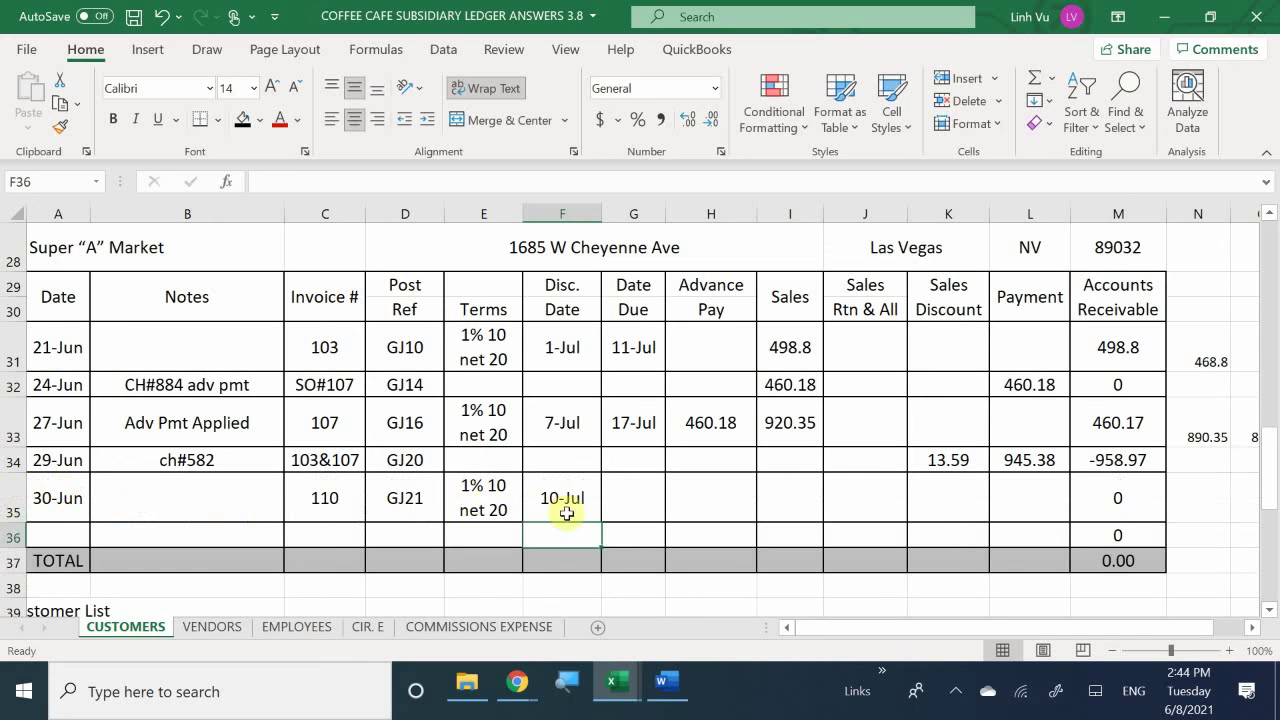
{"action": "left_click", "coordinate": [566, 503]}
{"action": "type", "text": "="}
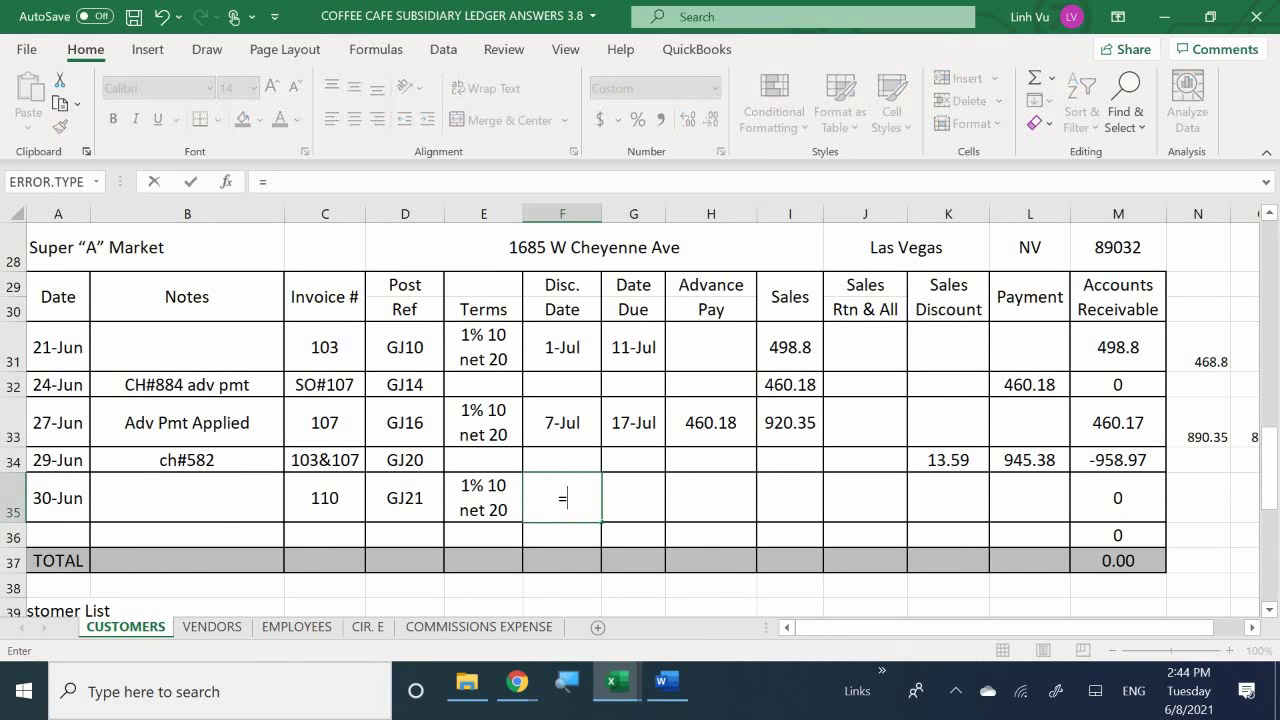
{"action": "key", "text": "Left"}
{"action": "key", "text": "Left"}
{"action": "key", "text": "Left"}
{"action": "key", "text": "Left"}
{"action": "key", "text": "Left"}
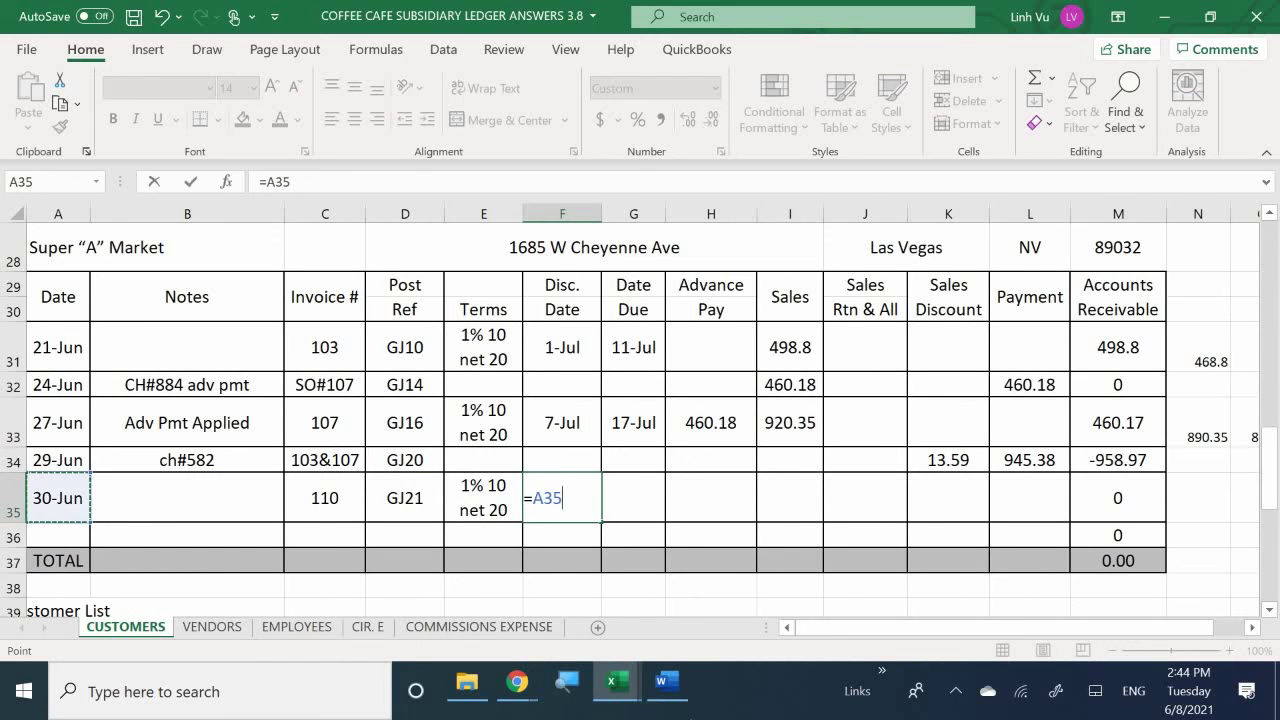
{"action": "type", "text": "+10"}
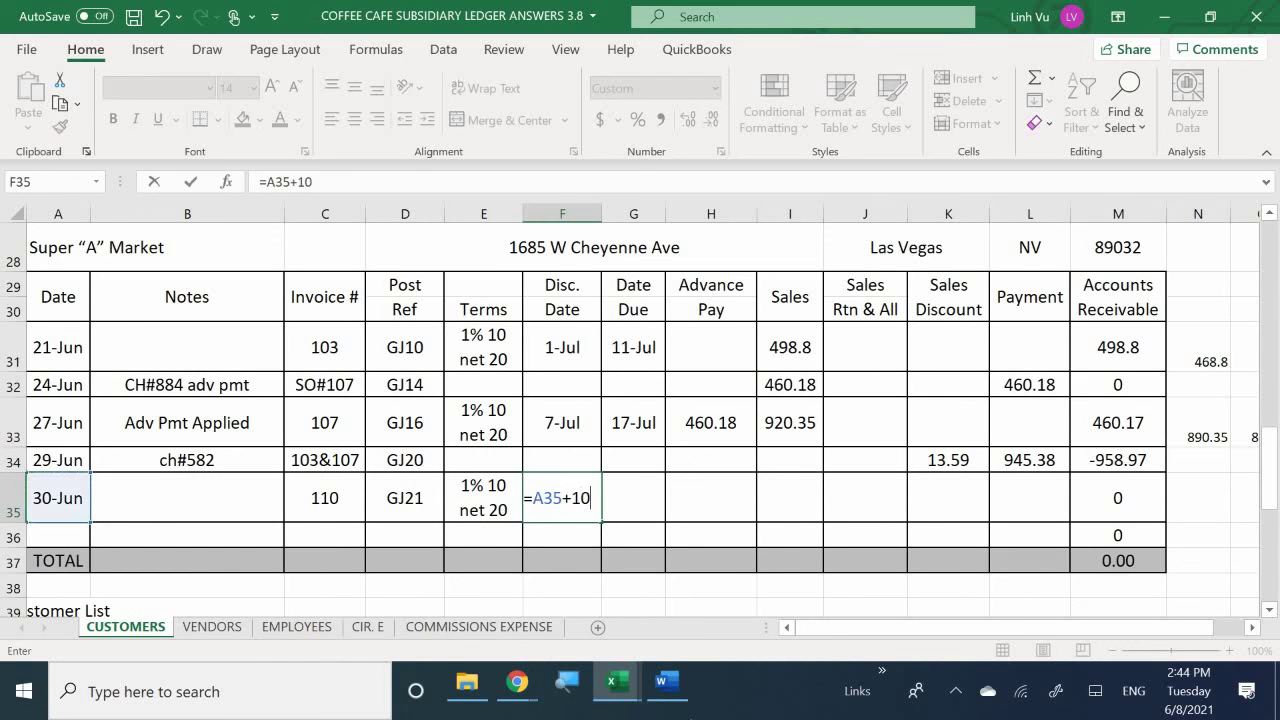
{"action": "key", "text": "Return"}
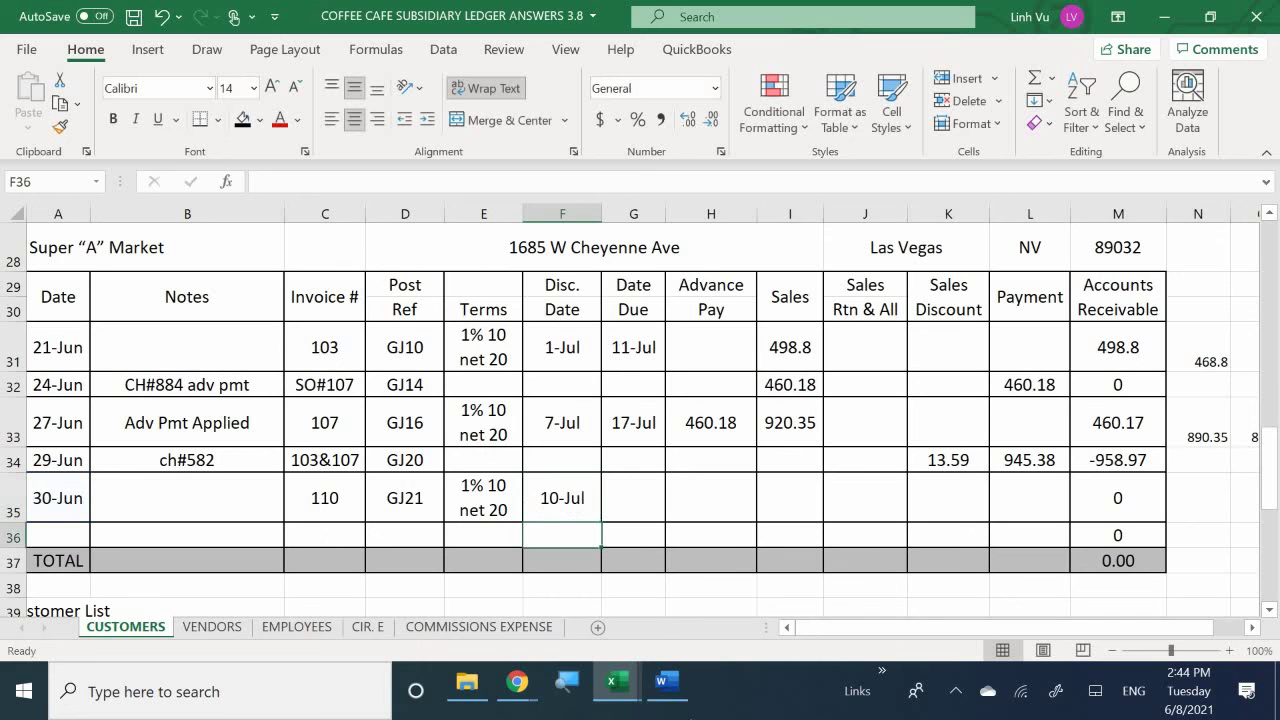
Enter the due date formula =A35+20 in G35.
{"action": "key", "text": "Right"}
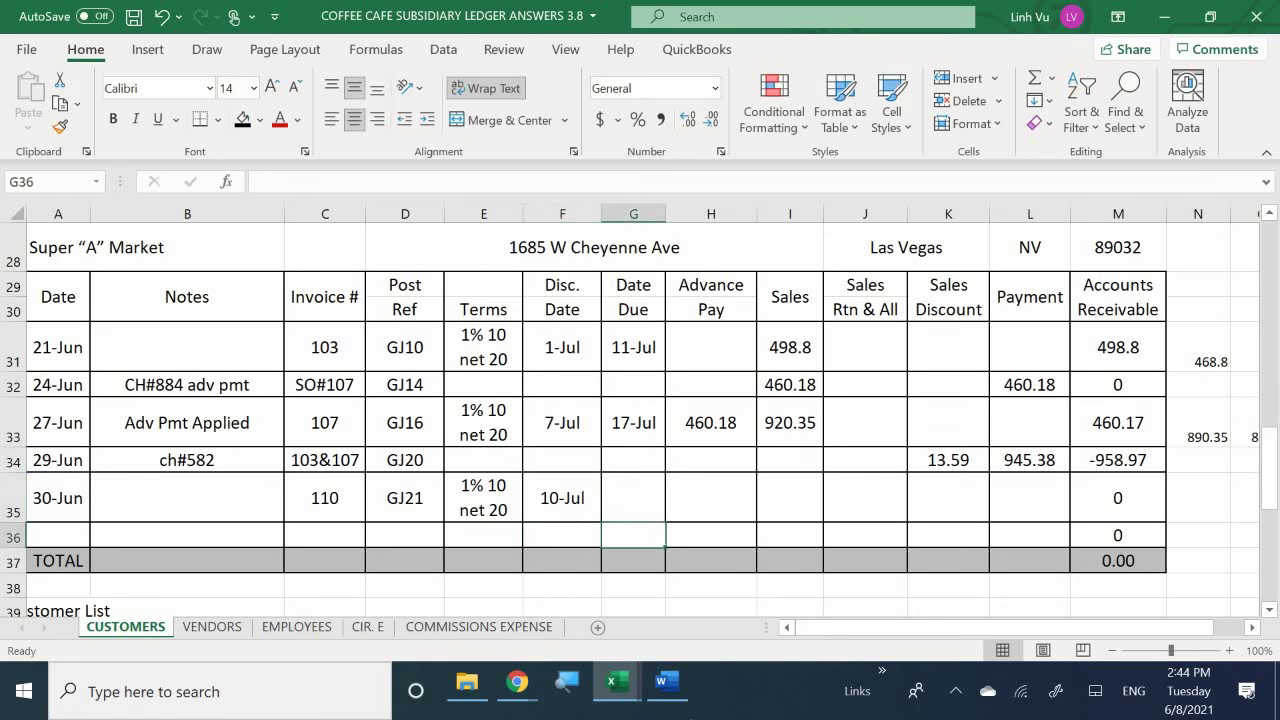
{"action": "key", "text": "Up"}
{"action": "type", "text": "="}
{"action": "key", "text": "Left"}
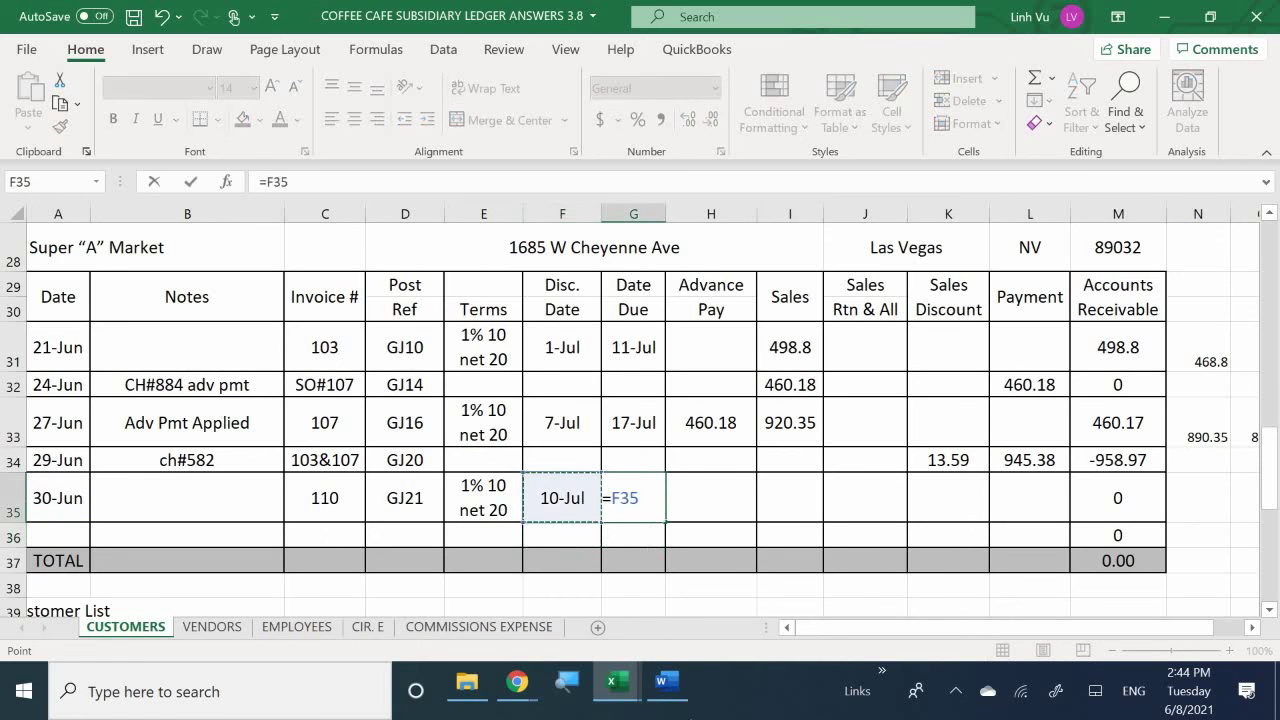
{"action": "key", "text": "Home"}
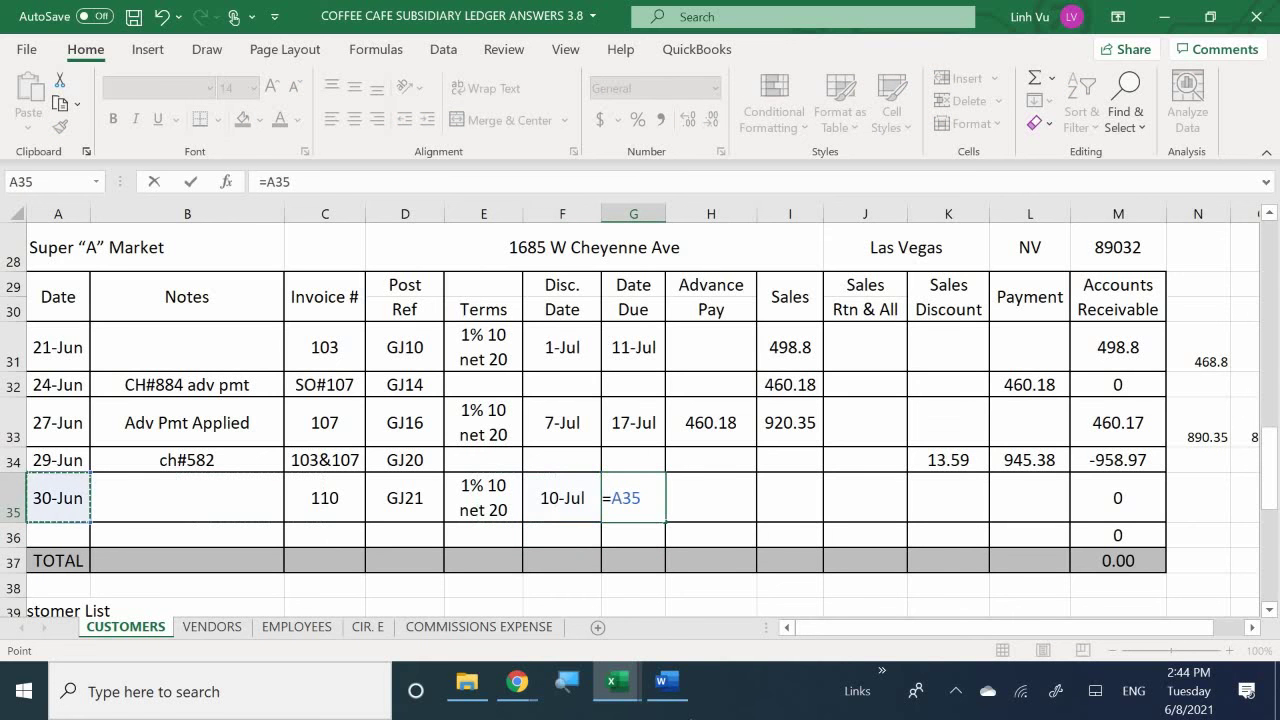
{"action": "type", "text": "+20"}
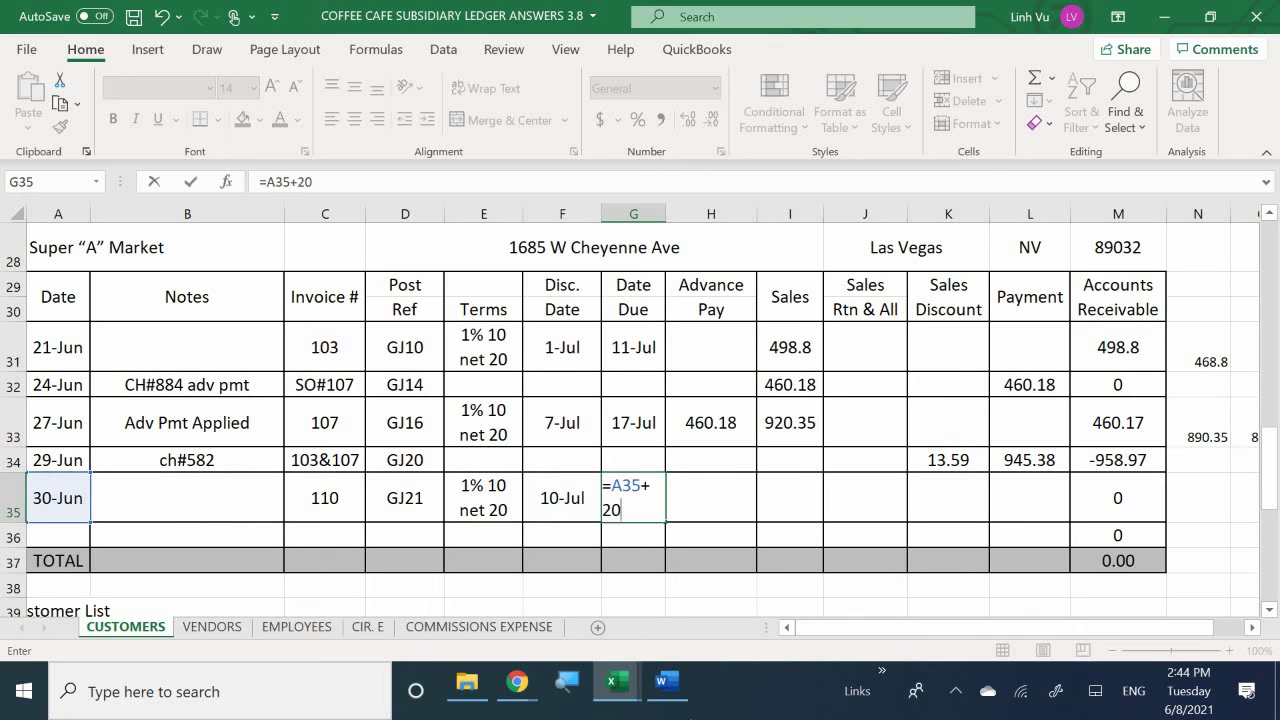
{"action": "key", "text": "ctrl+Return"}
Record the sales amount 533.17 in I35 for invoice 110.
{"action": "left_click", "coordinate": [711, 497]}
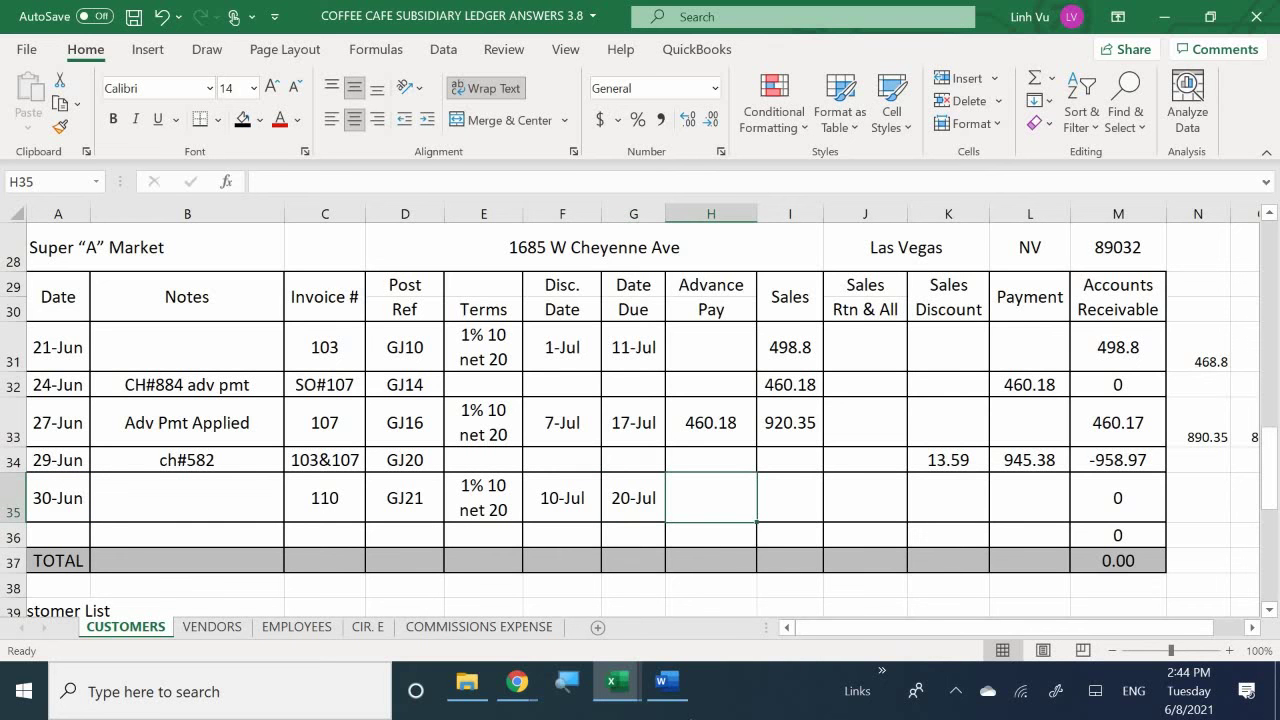
{"action": "left_click", "coordinate": [790, 497]}
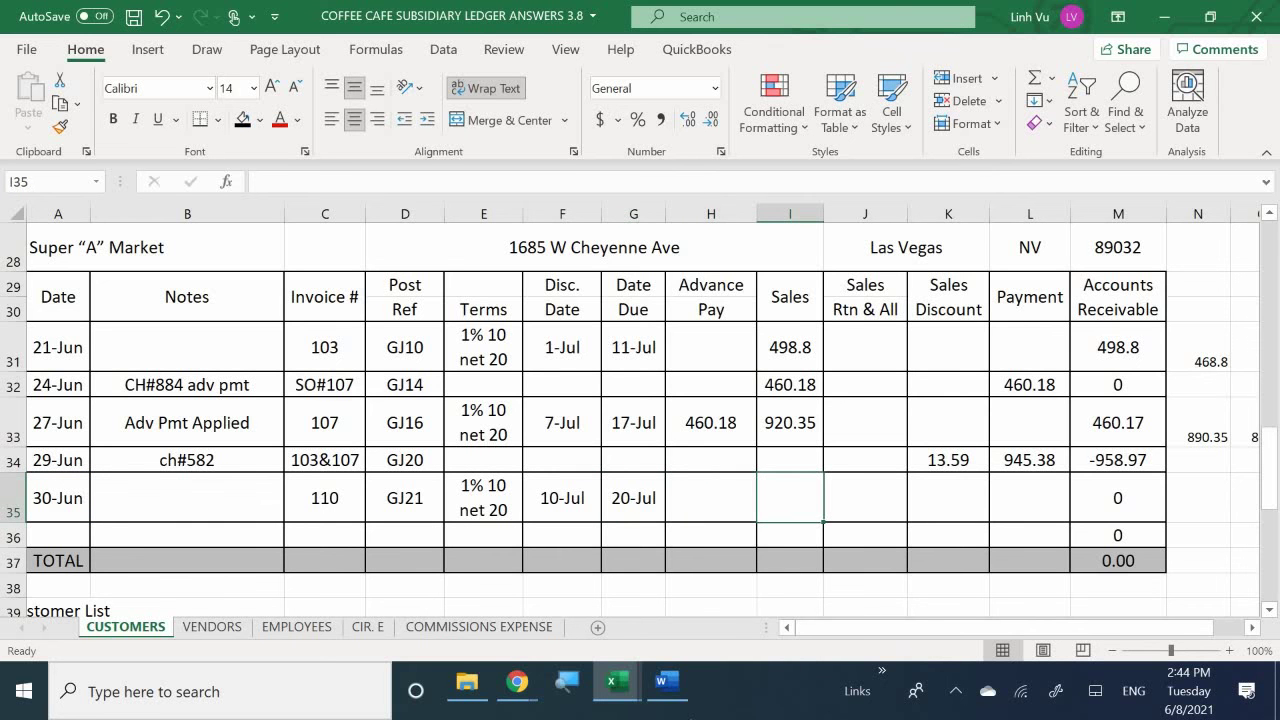
{"action": "type", "text": "533.17"}
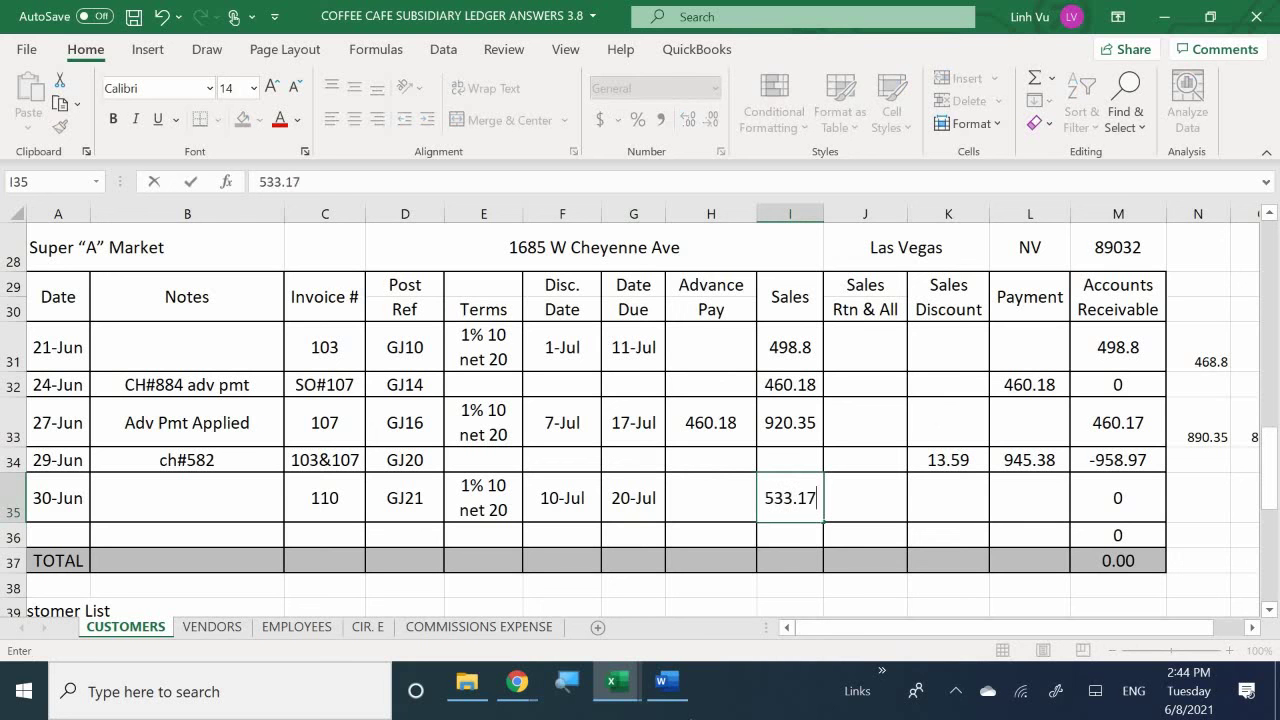
{"action": "key", "text": "Return"}
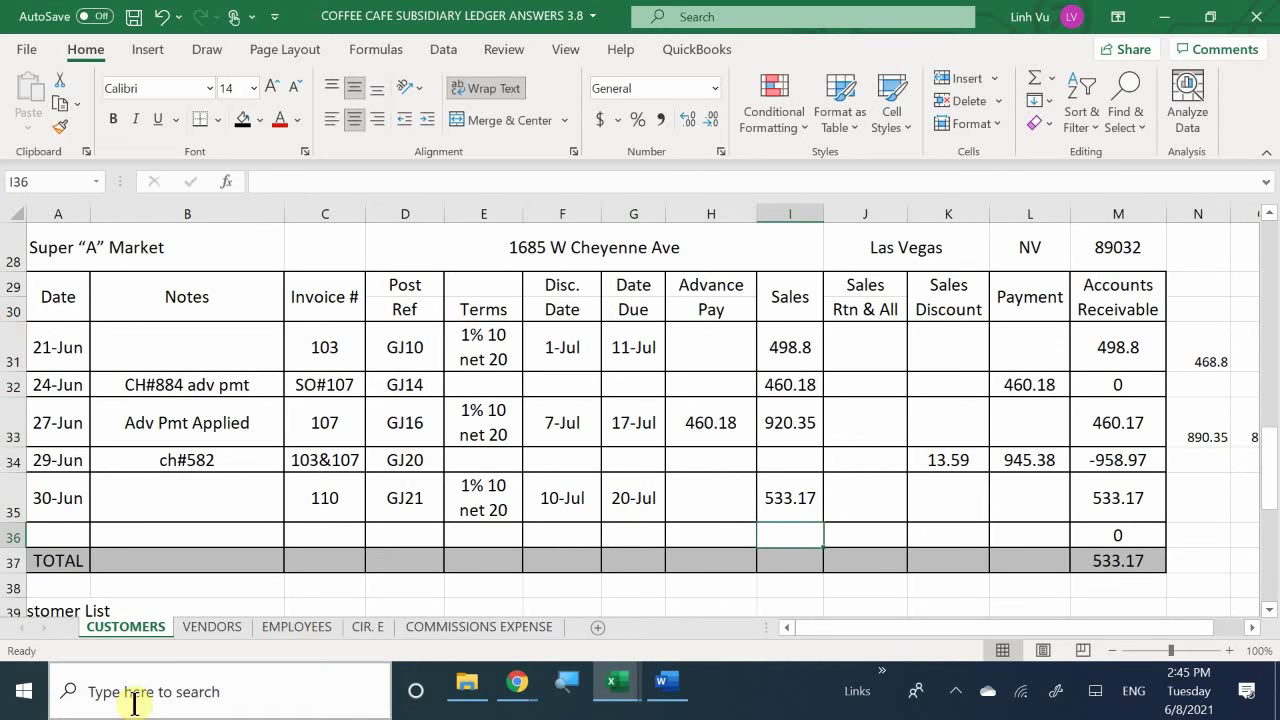
On the COMMISSIONS EXPENSE sheet, enter the date 6/30 in A14 for the Super A Market sale.
{"action": "left_click", "coordinate": [422, 628]}
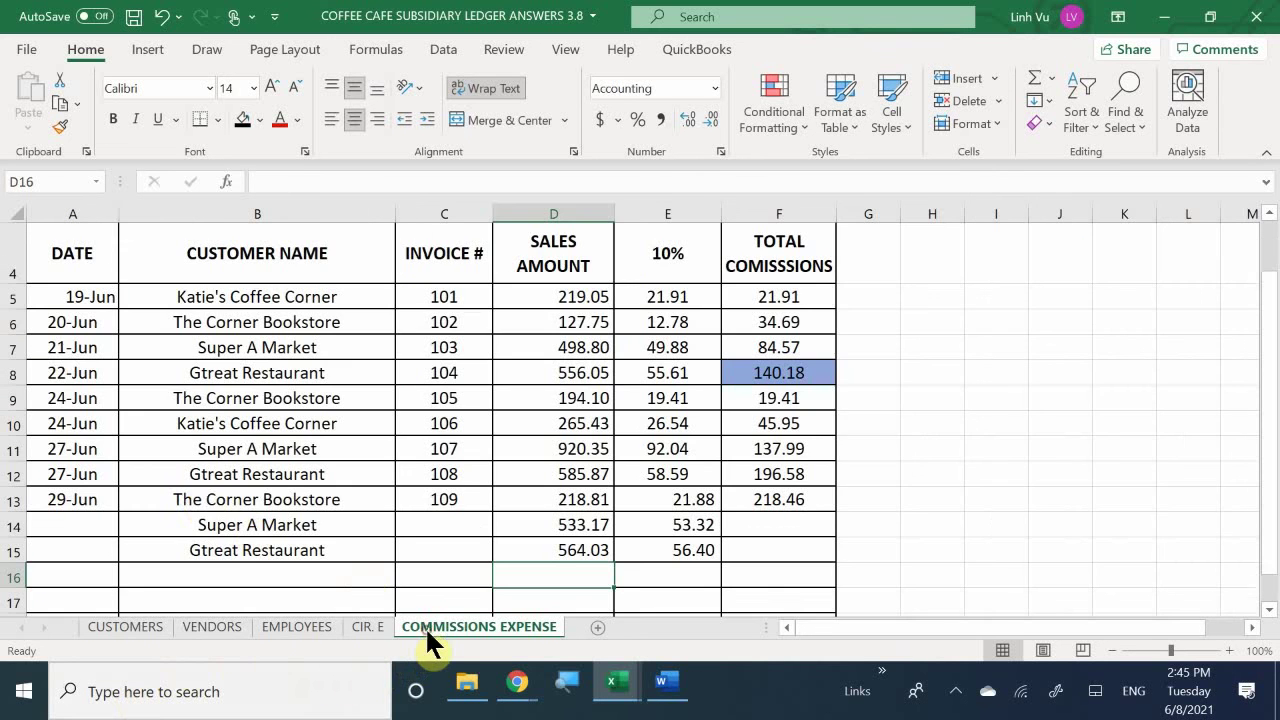
{"action": "left_click", "coordinate": [80, 541]}
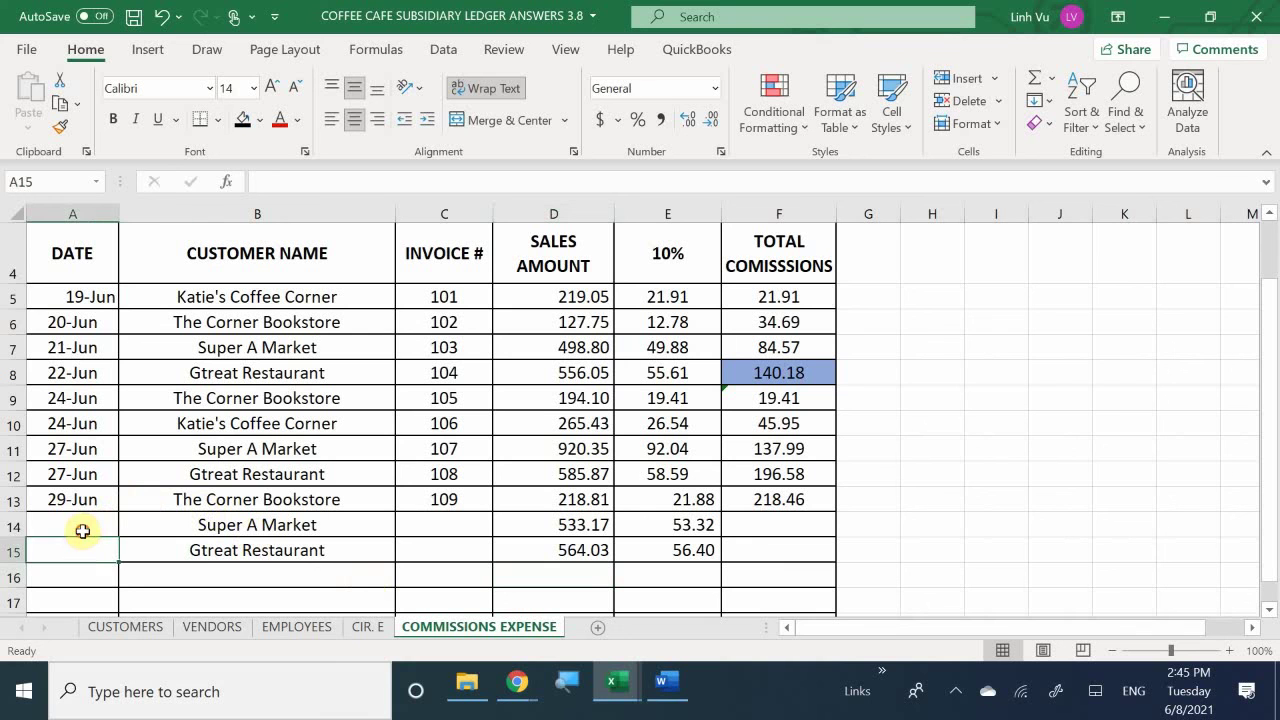
{"action": "left_click", "coordinate": [82, 528]}
{"action": "type", "text": "6/30"}
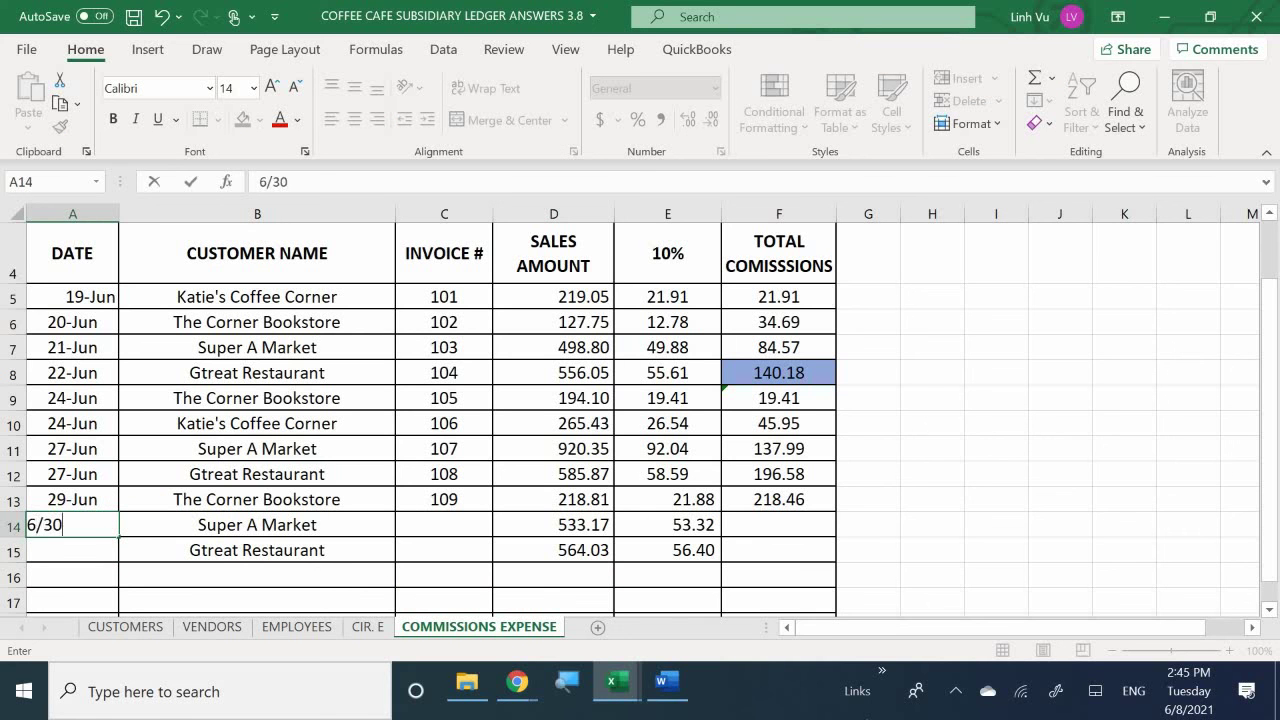
{"action": "key", "text": "Return"}
Enter invoice number 110 in C14 of the Super A Market commission row.
{"action": "left_click", "coordinate": [257, 550]}
{"action": "left_click", "coordinate": [444, 550]}
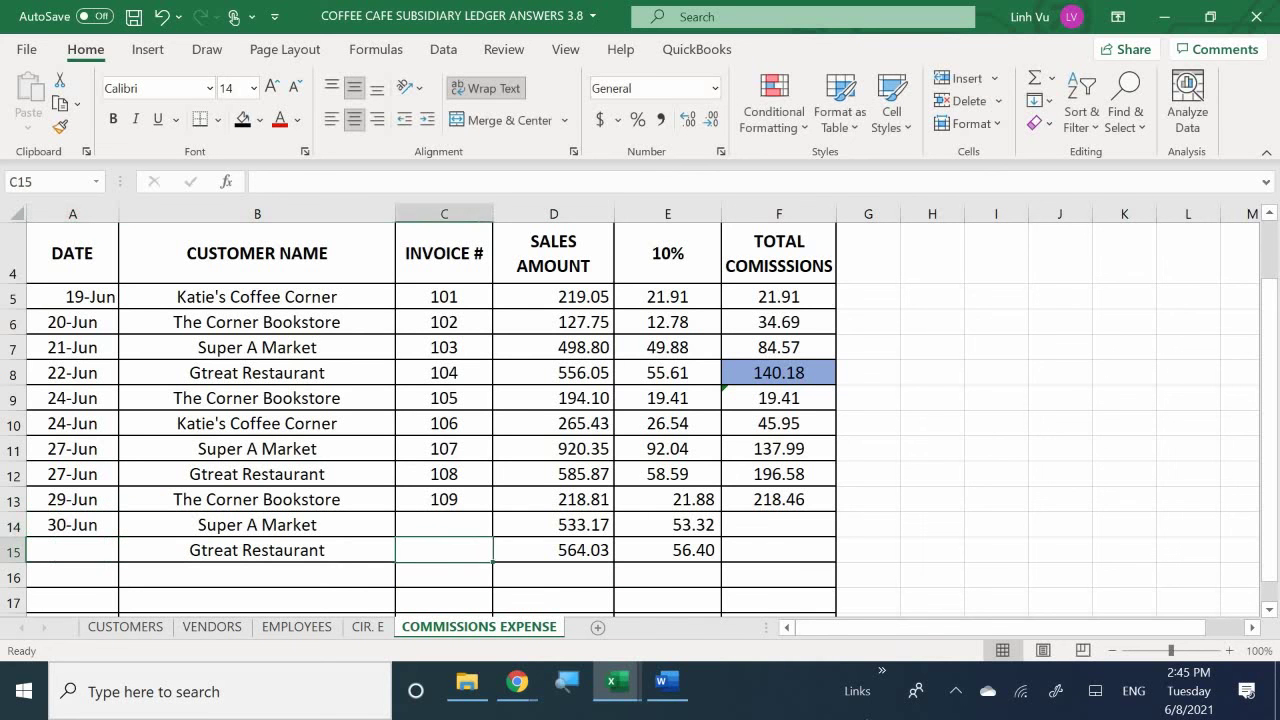
{"action": "left_click", "coordinate": [554, 524]}
{"action": "left_click", "coordinate": [444, 524]}
{"action": "type", "text": "110"}
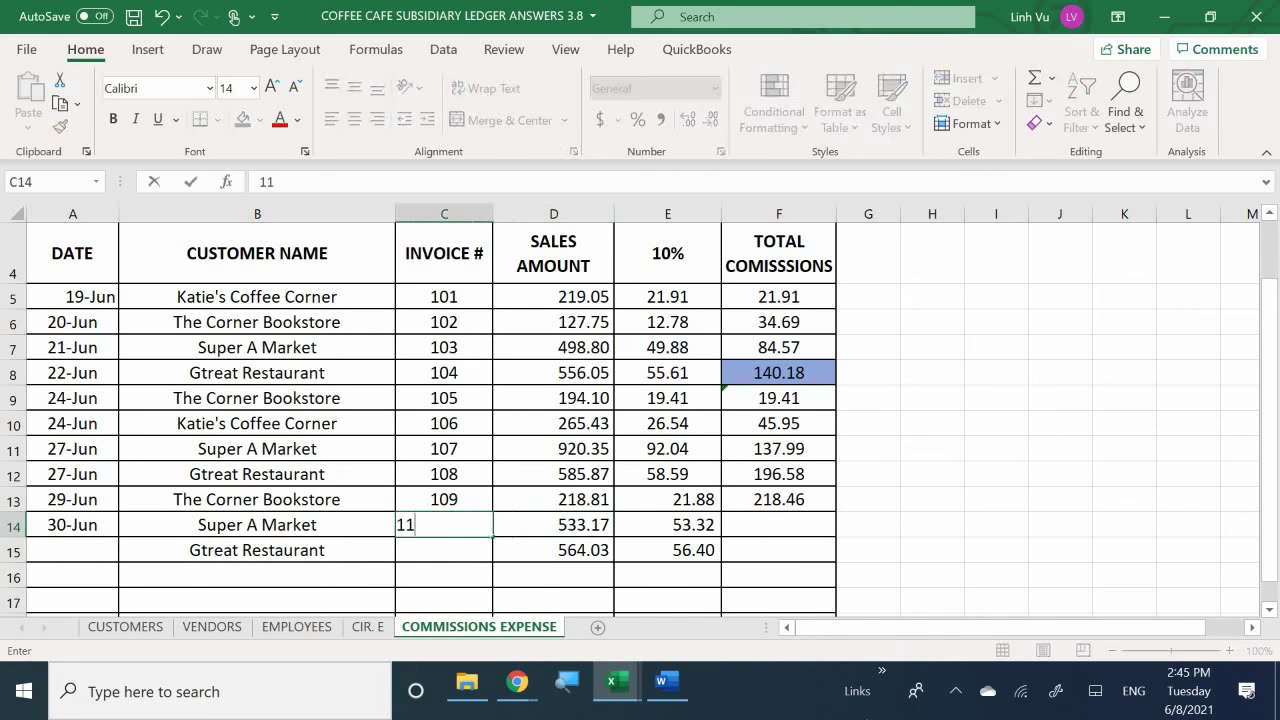
{"action": "key", "text": "Return"}
Fill the running total commissions formula from F13 down to F14 and check the commission formulas in rows 12 and 13.
{"action": "left_click", "coordinate": [554, 524]}
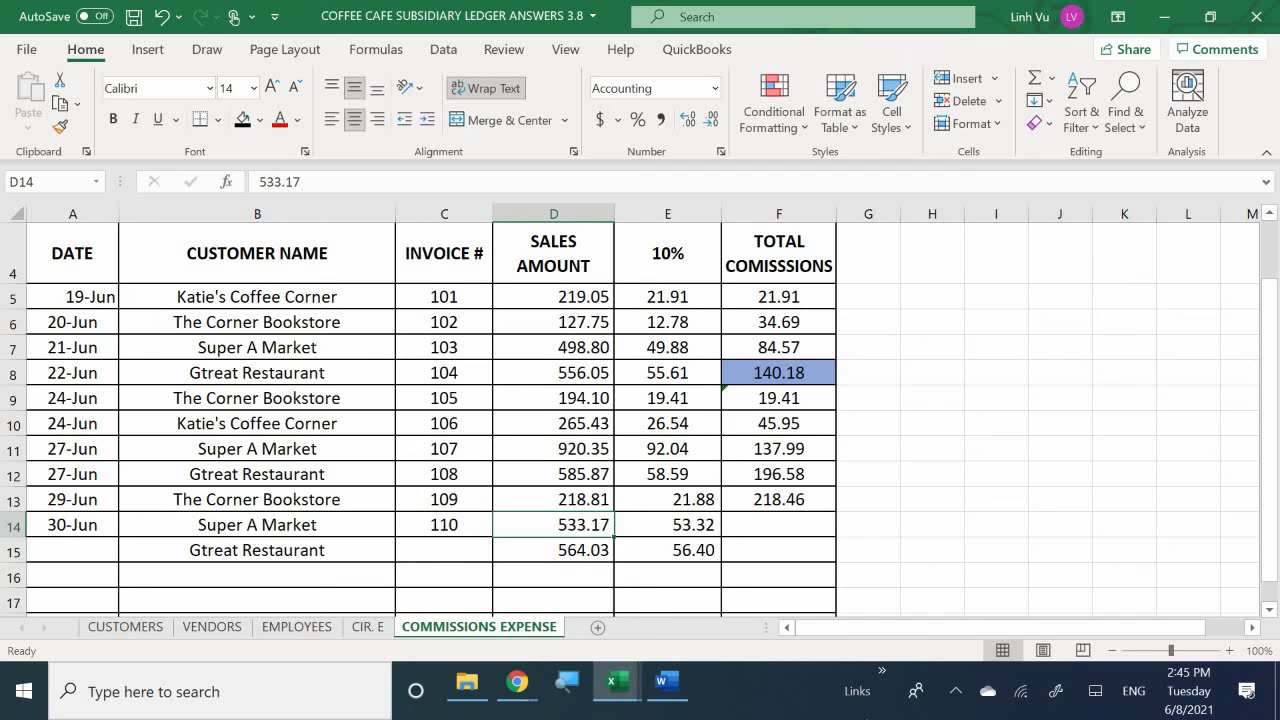
{"action": "left_click", "coordinate": [668, 524]}
{"action": "key", "text": "Right"}
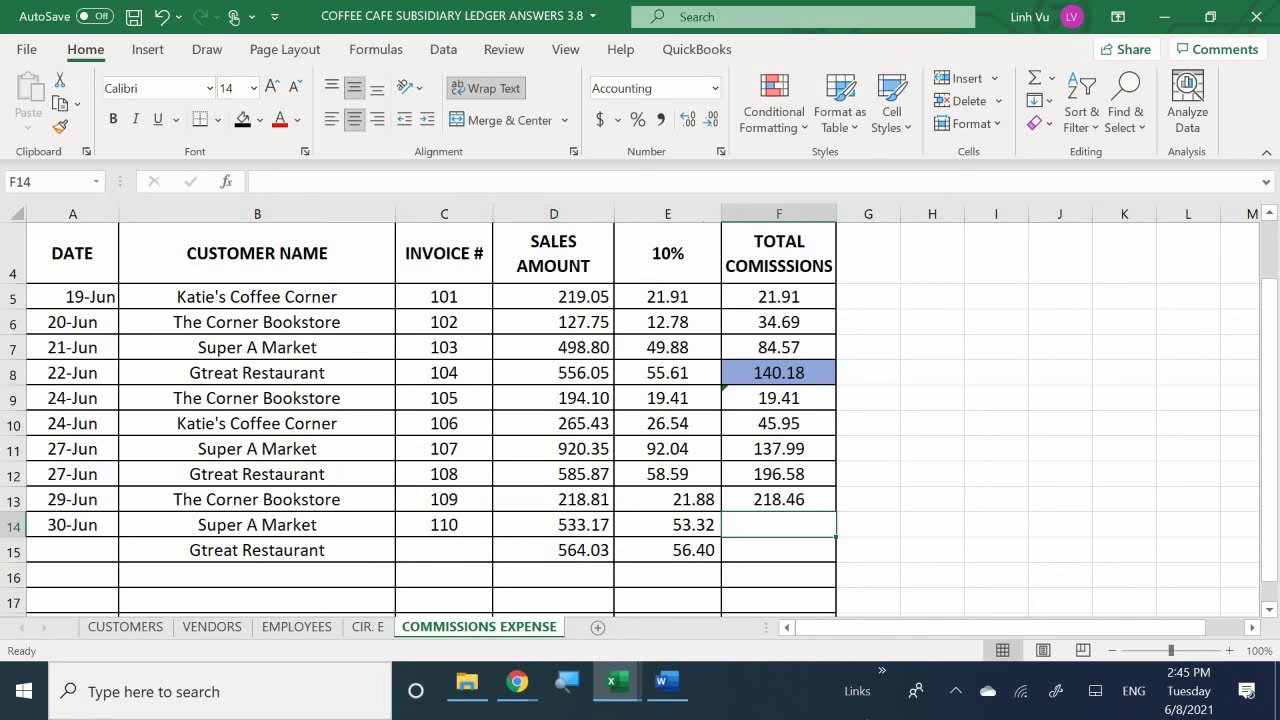
{"action": "left_click", "coordinate": [805, 496]}
{"action": "left_click_drag", "start_coordinate": [838, 514], "coordinate": [841, 536]}
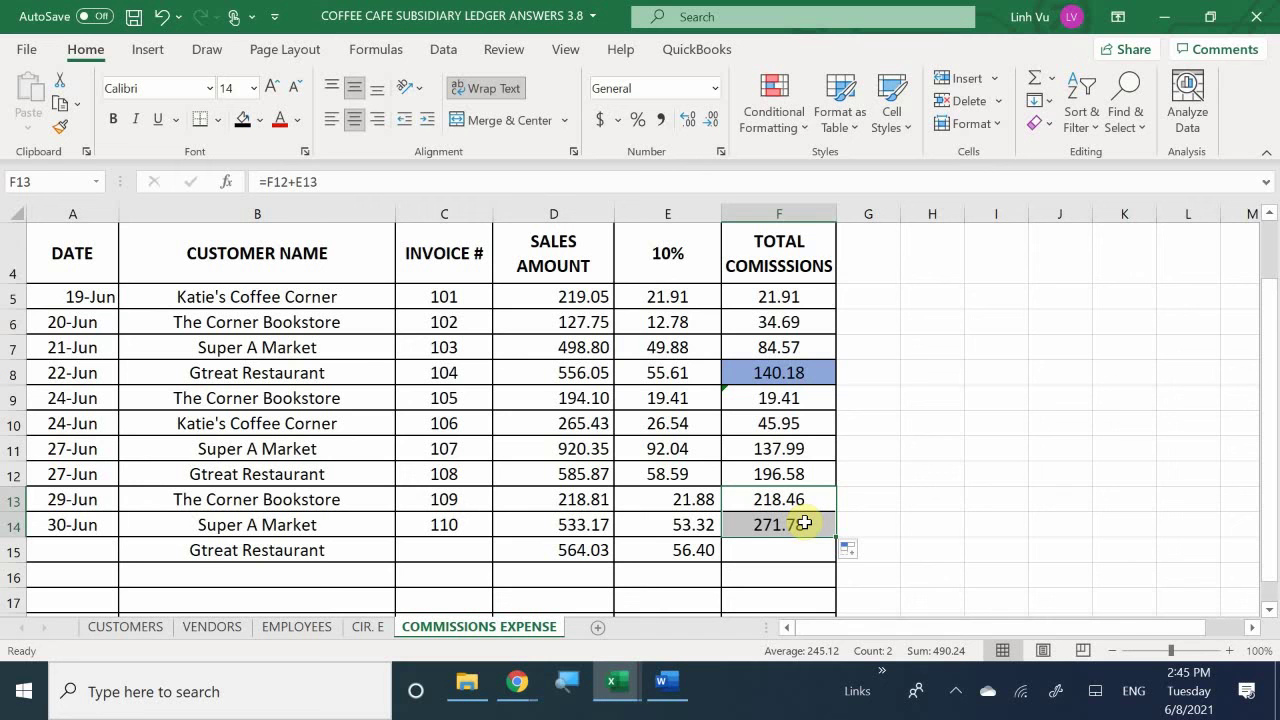
{"action": "left_click", "coordinate": [777, 473]}
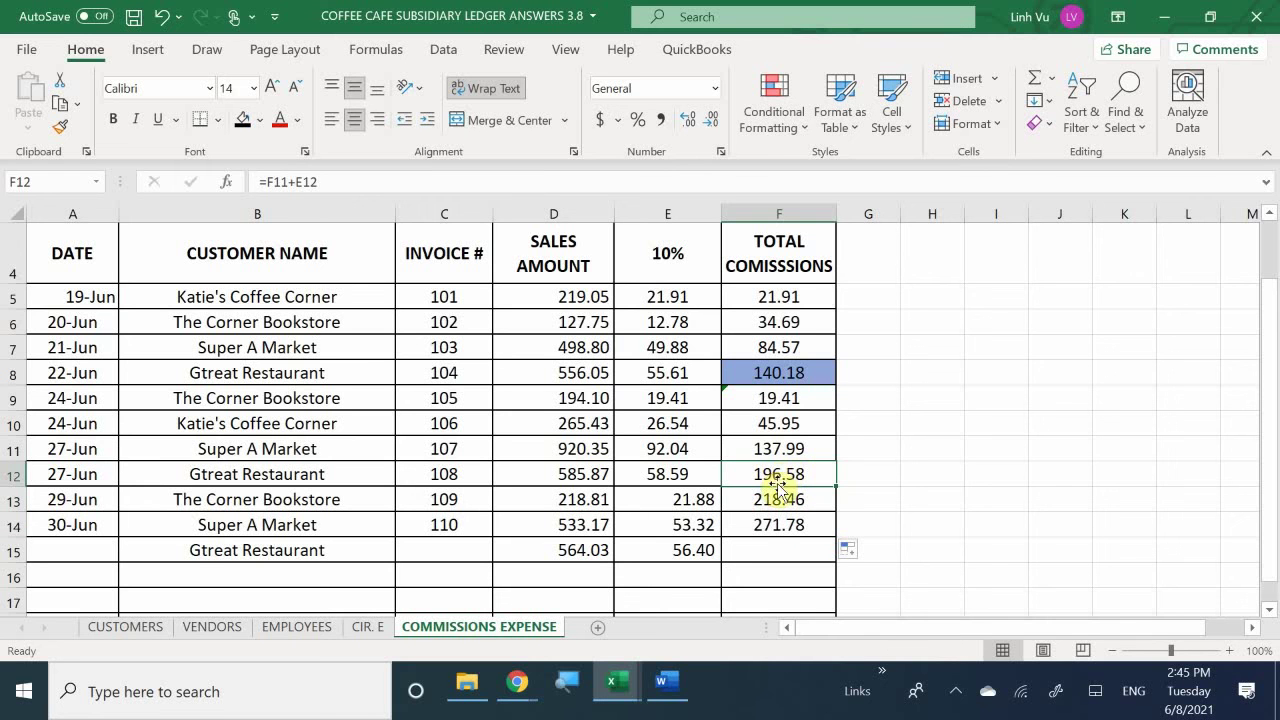
{"action": "left_click", "coordinate": [768, 501]}
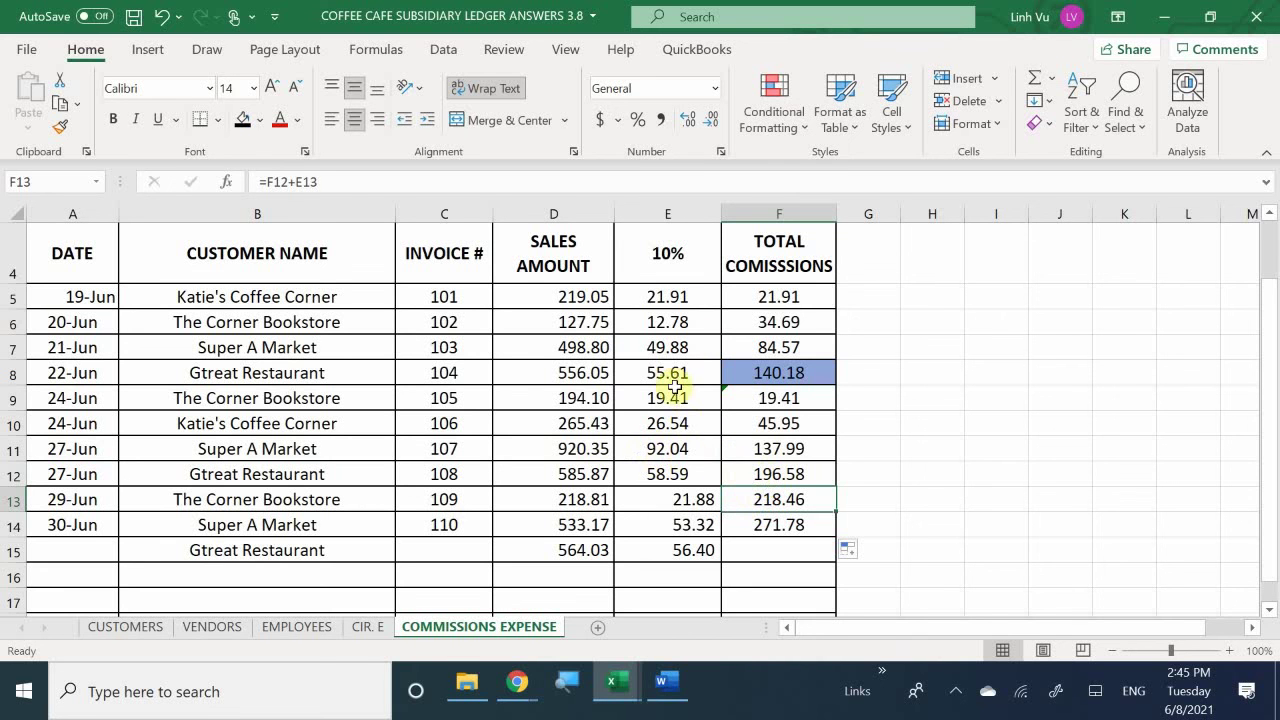
{"action": "left_click", "coordinate": [706, 500]}
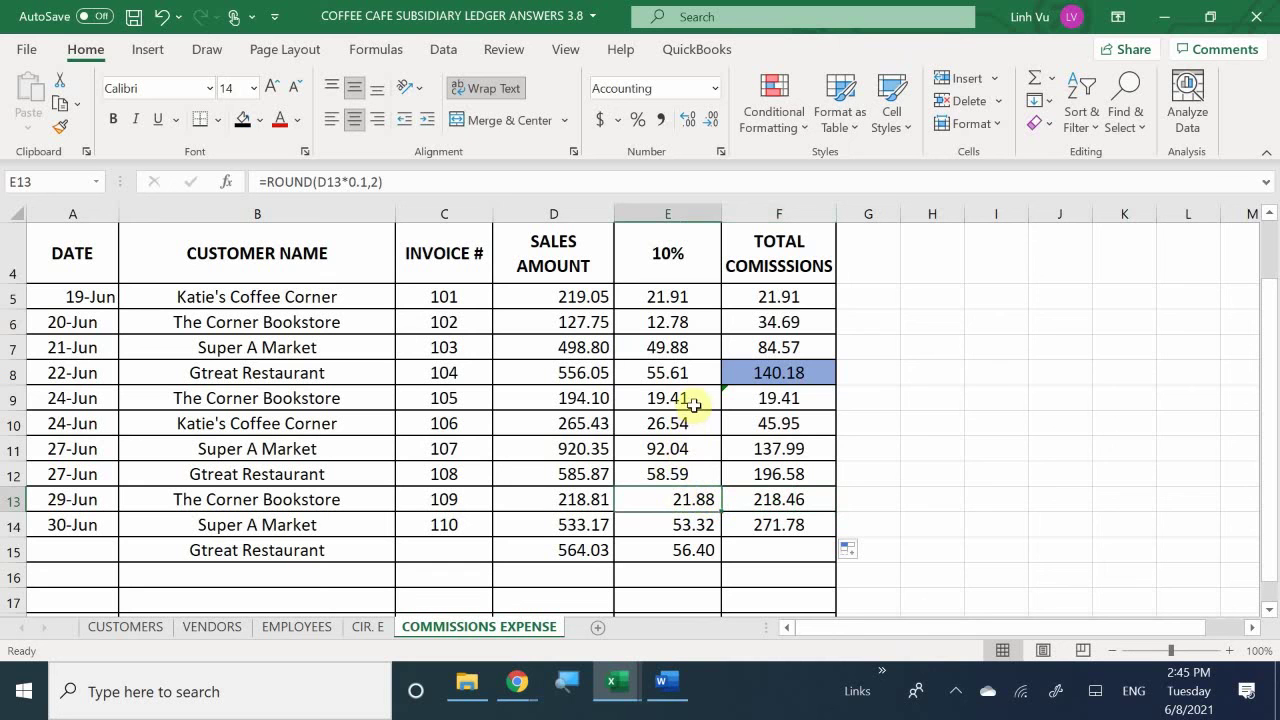
Review the rounded 10% commission formulas in E12 through E15 of the COMMISSIONS EXPENSE sheet.
{"action": "double_click", "coordinate": [697, 472]}
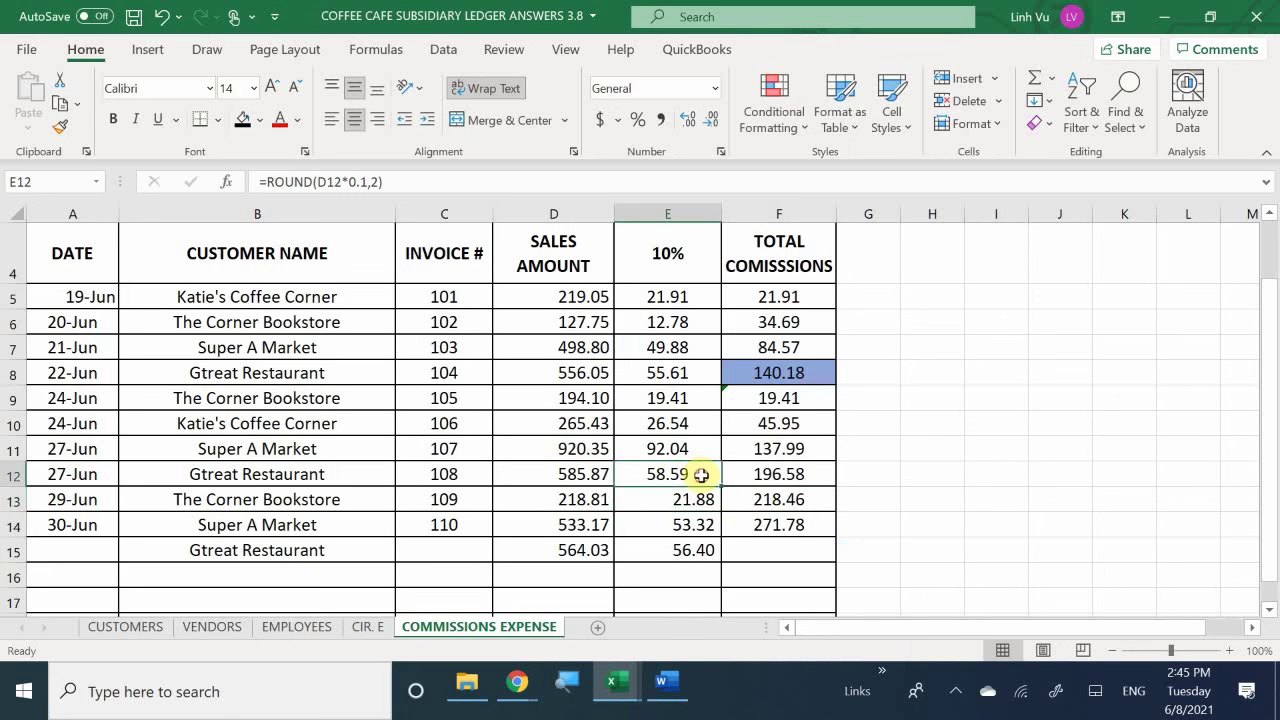
{"action": "key", "text": "Return"}
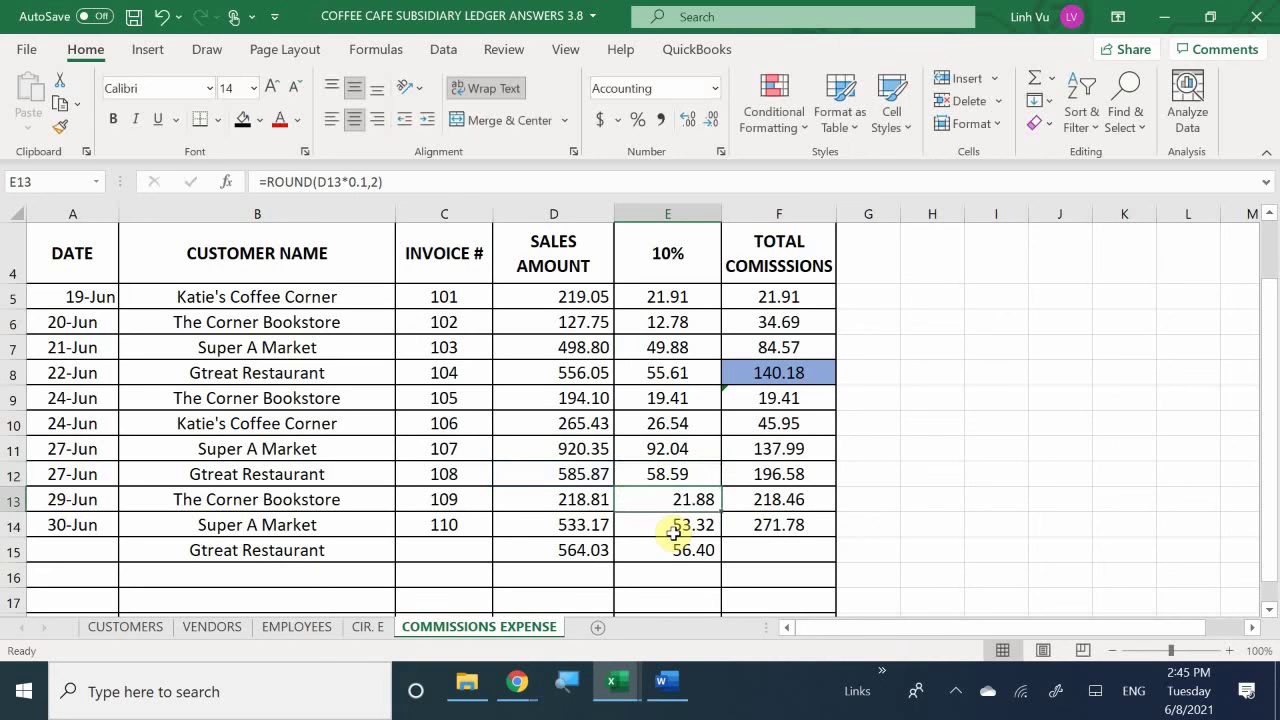
{"action": "double_click", "coordinate": [665, 502]}
{"action": "key", "text": "Return"}
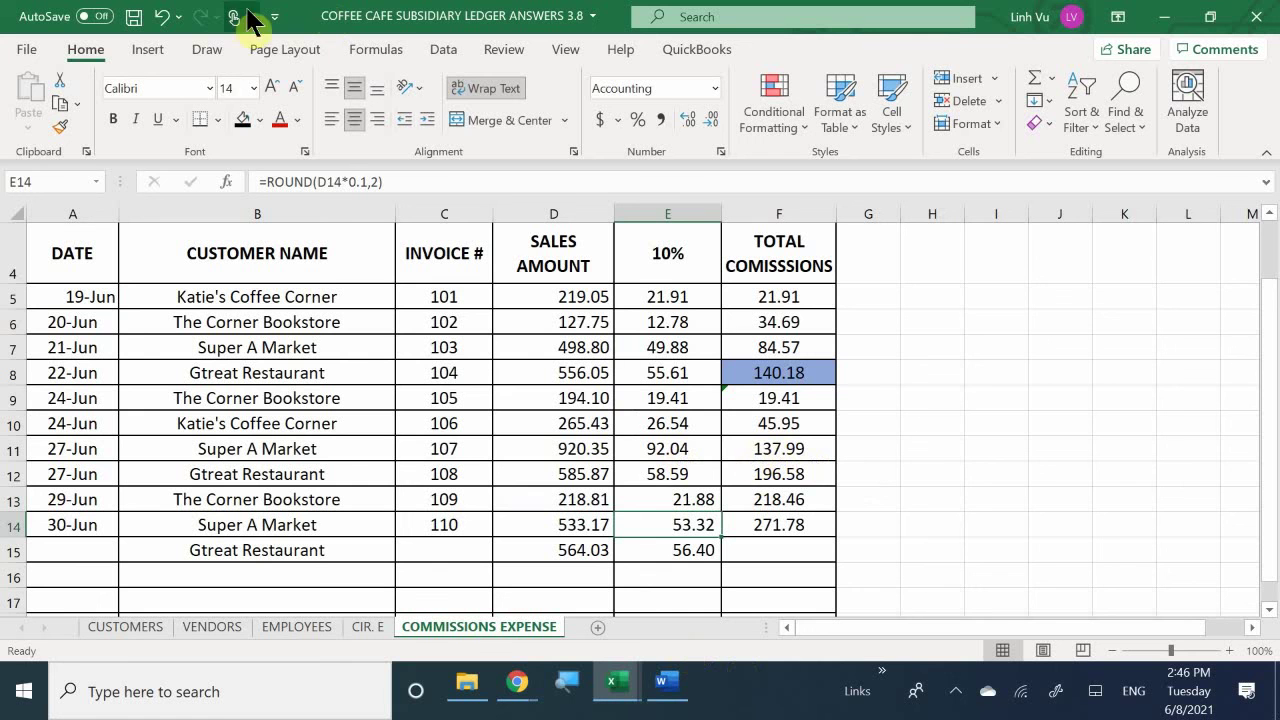
{"action": "left_click", "coordinate": [690, 546]}
{"action": "left_click", "coordinate": [660, 524]}
{"action": "double_click", "coordinate": [660, 524]}
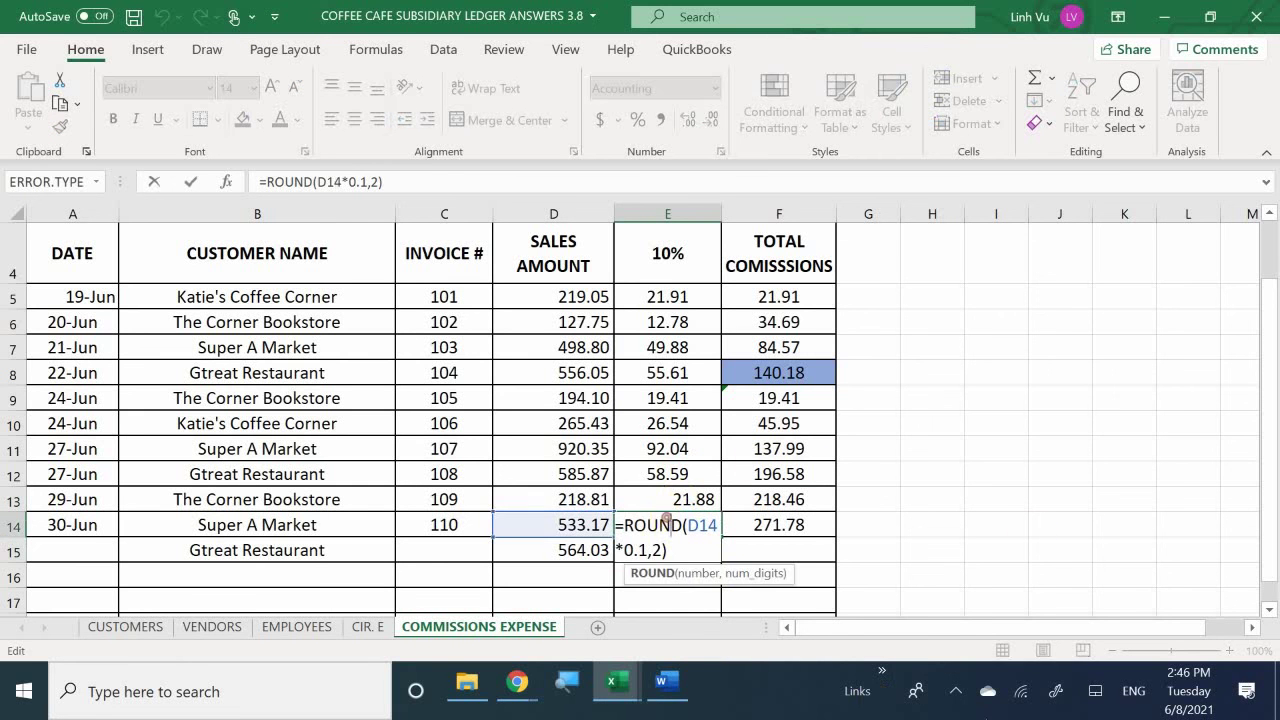
{"action": "key", "text": "Return"}
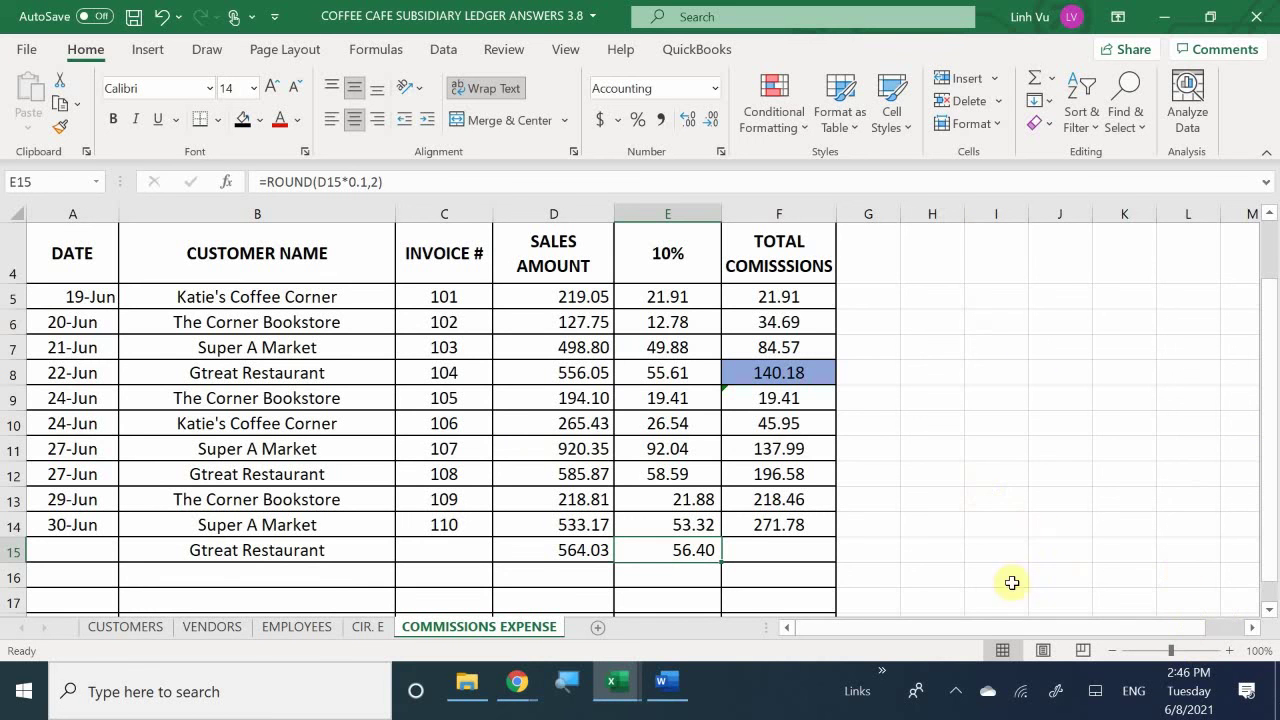
{"action": "left_click", "coordinate": [904, 522]}
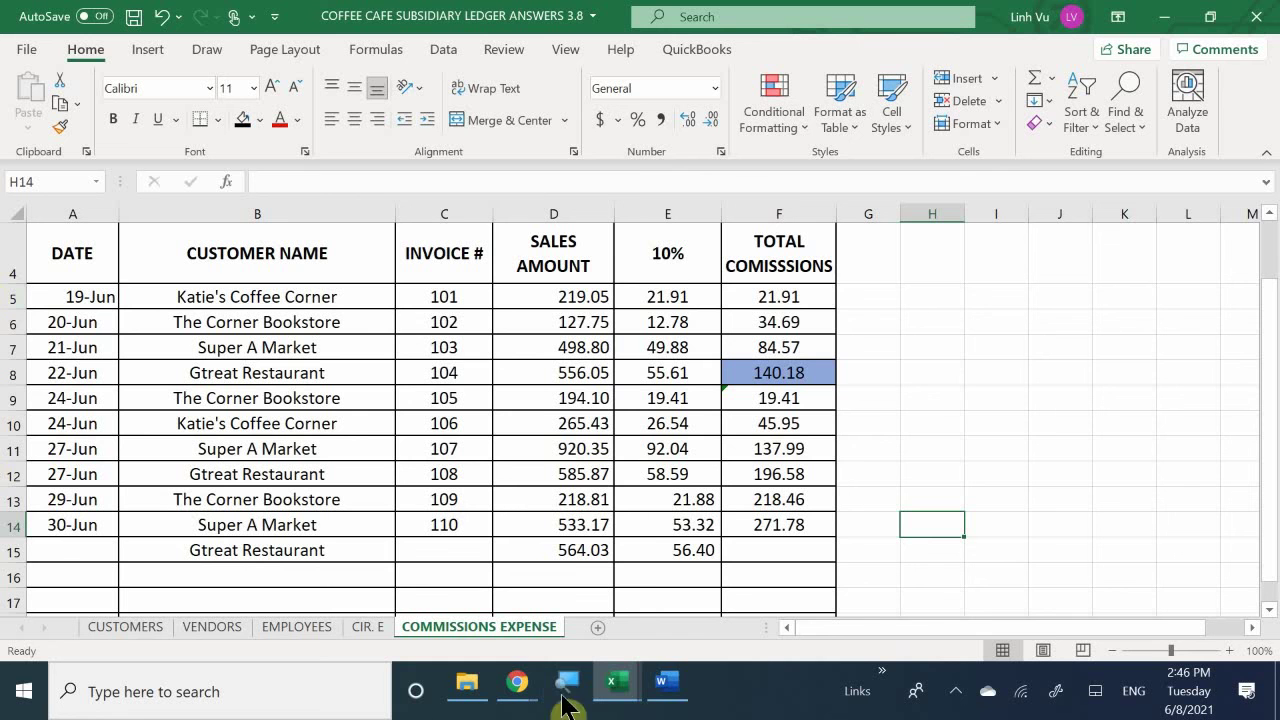
Consult invoice 110 in the Word scenario, and enter the date 6/30 in A34 of the inventory workbook's REG COFFEE sheet.
{"action": "left_click", "coordinate": [658, 688]}
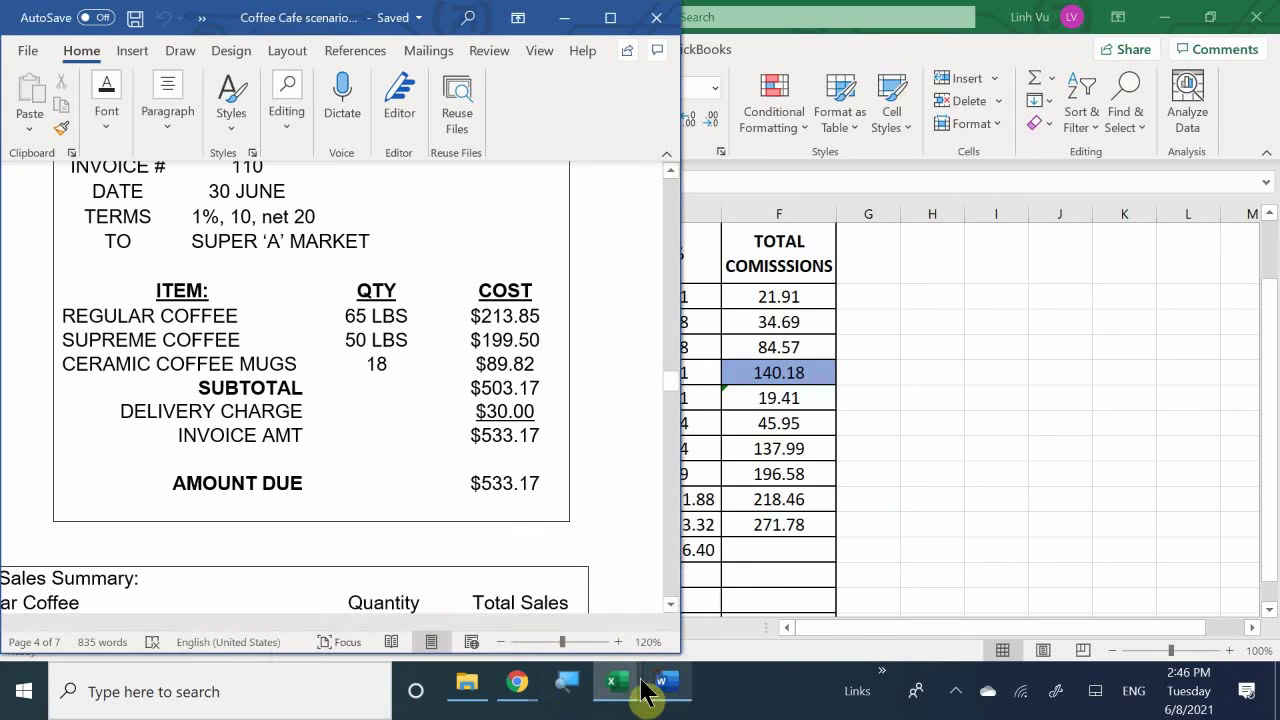
{"action": "mouse_move", "coordinate": [625, 690]}
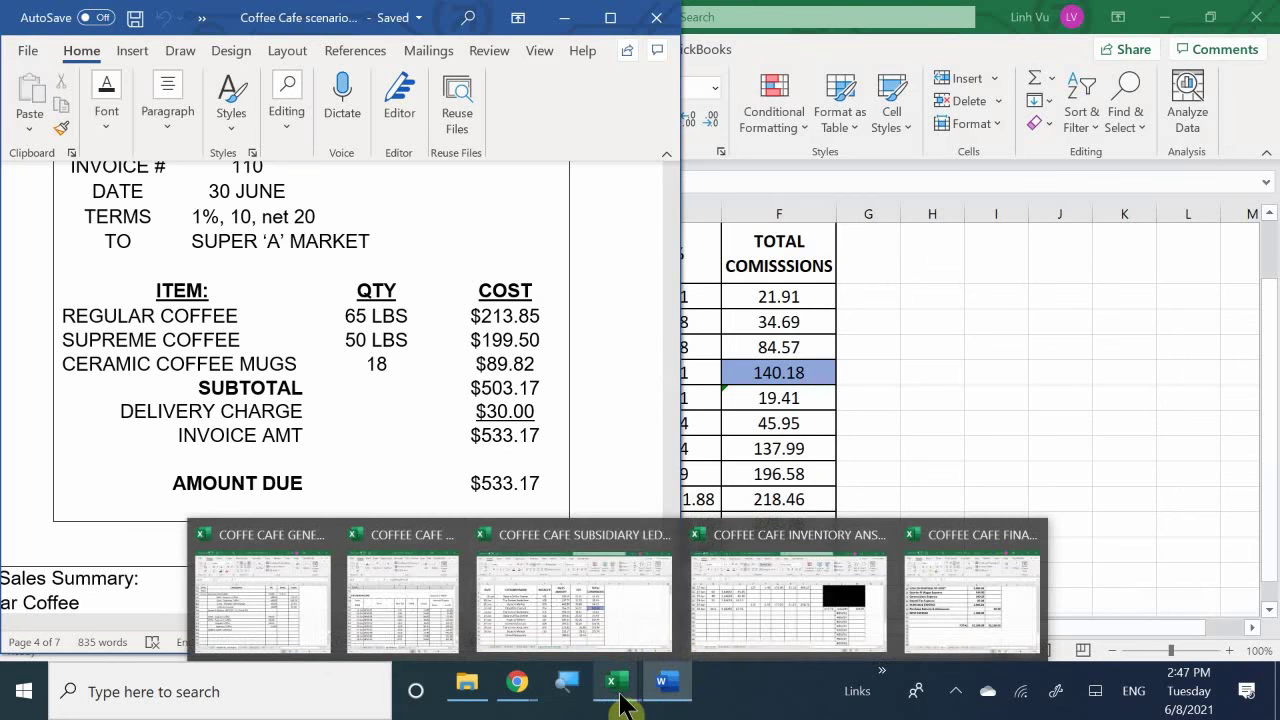
{"action": "left_click", "coordinate": [757, 640]}
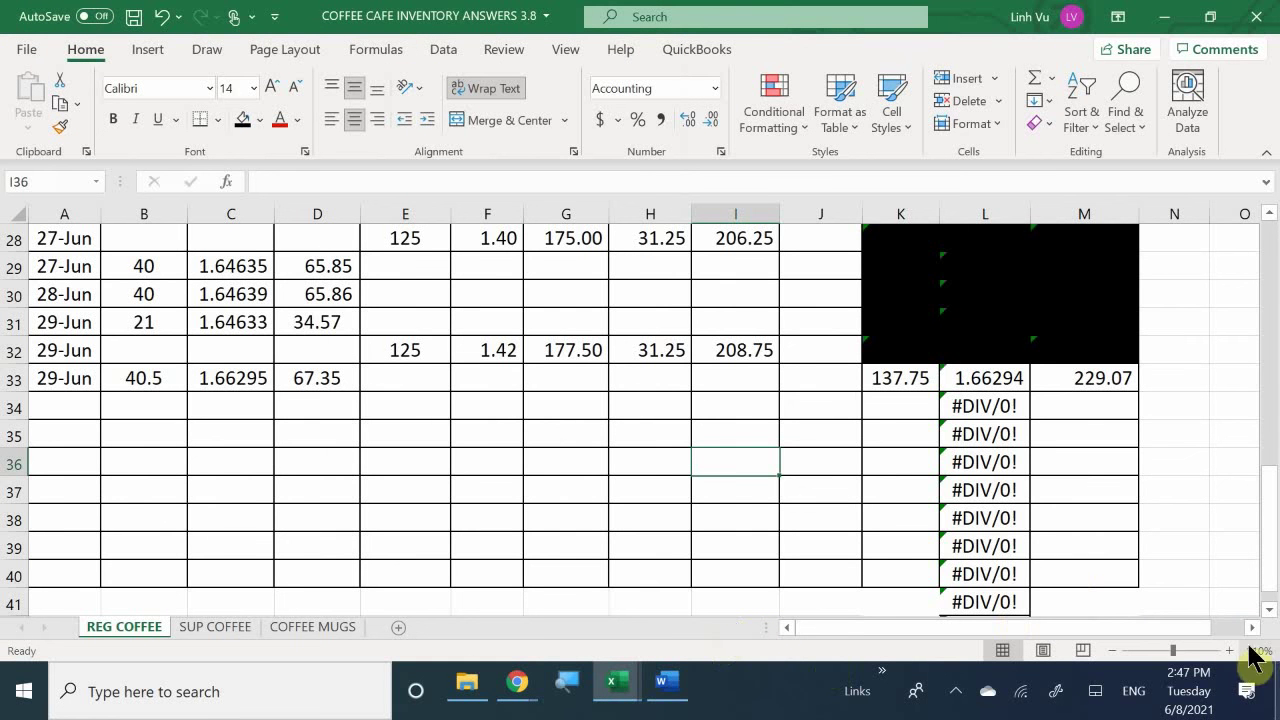
{"action": "left_click", "coordinate": [55, 405]}
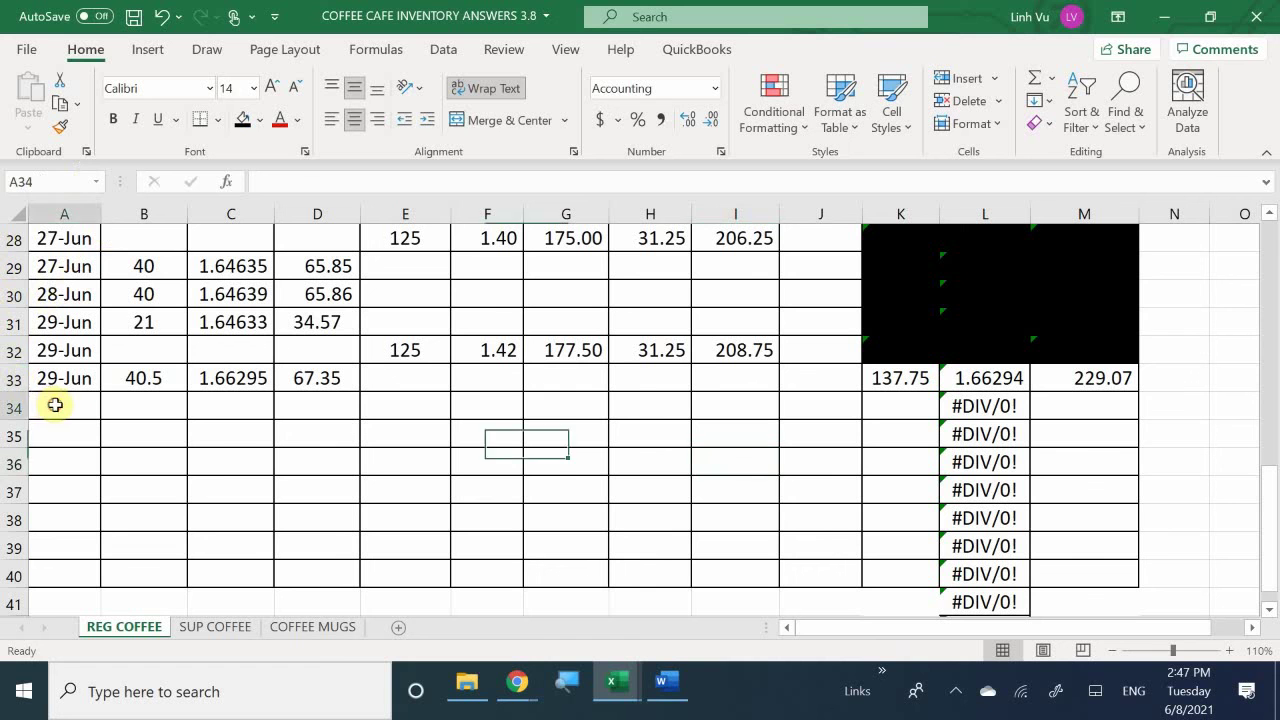
{"action": "type", "text": "6/"}
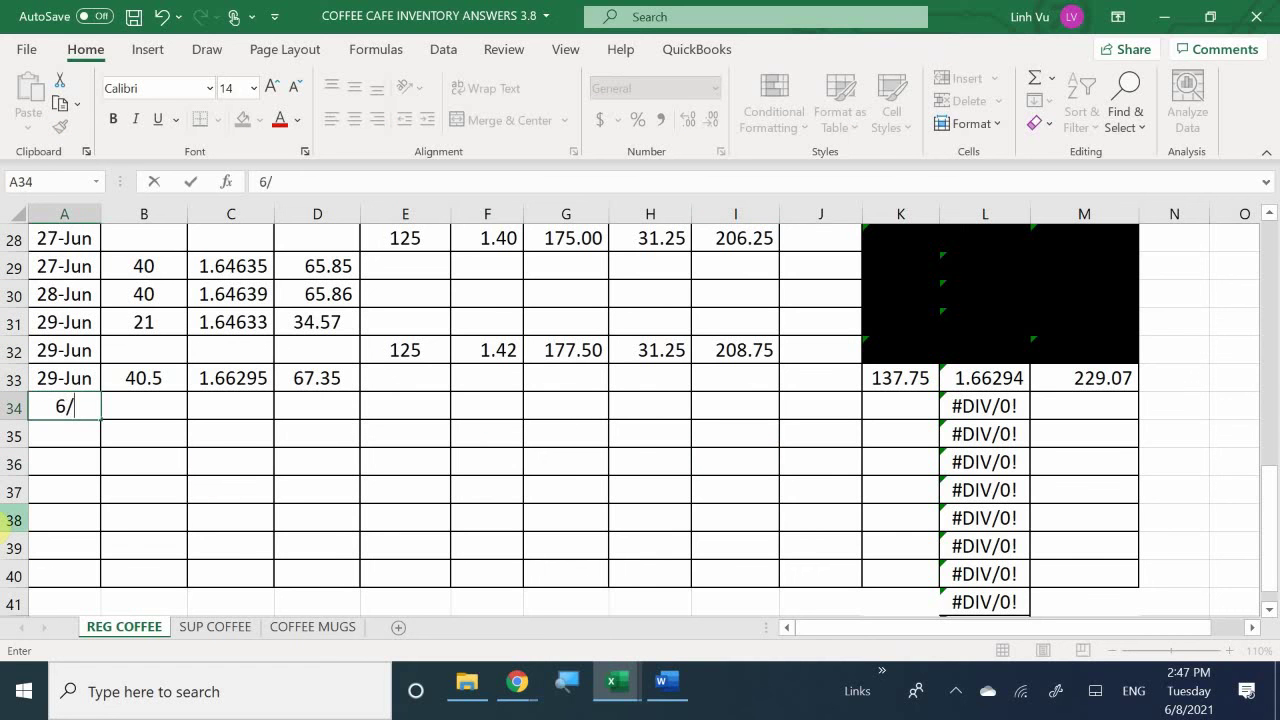
{"action": "type", "text": "2"}
{"action": "key", "text": "BackSpace"}
{"action": "type", "text": "30"}
{"action": "key", "text": "Return"}
{"action": "key", "text": "Up"}
{"action": "key", "text": "Right"}
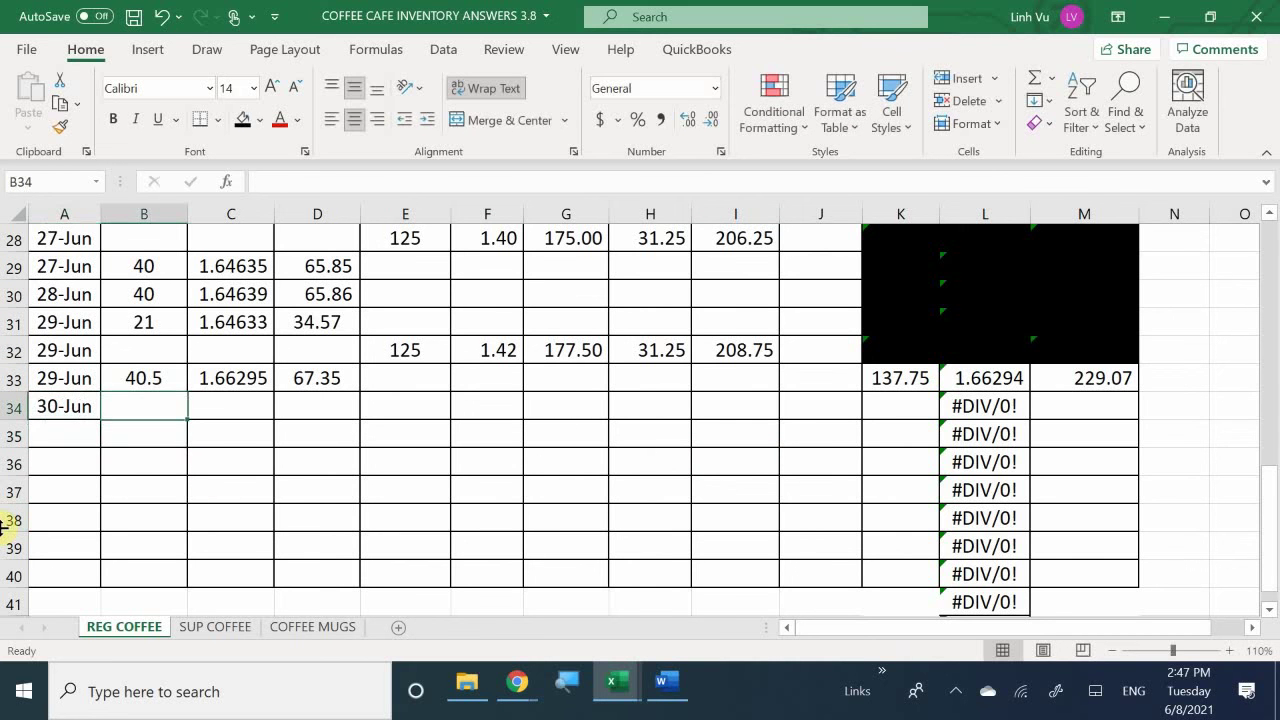
Enter the regular coffee quantity sold, 65, in B34 and link its cost per item in C34 to L33.
{"action": "type", "text": "65"}
{"action": "key", "text": "Return"}
{"action": "key", "text": "Up"}
{"action": "key", "text": "Right"}
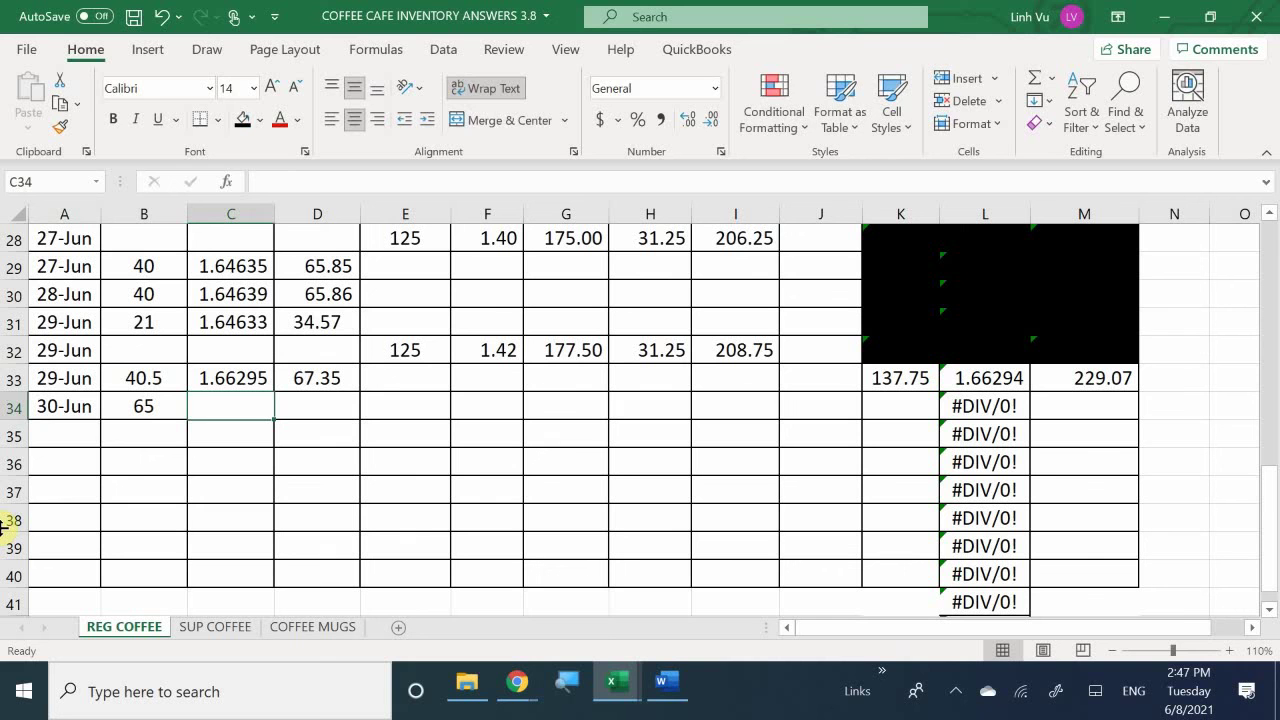
{"action": "type", "text": "="}
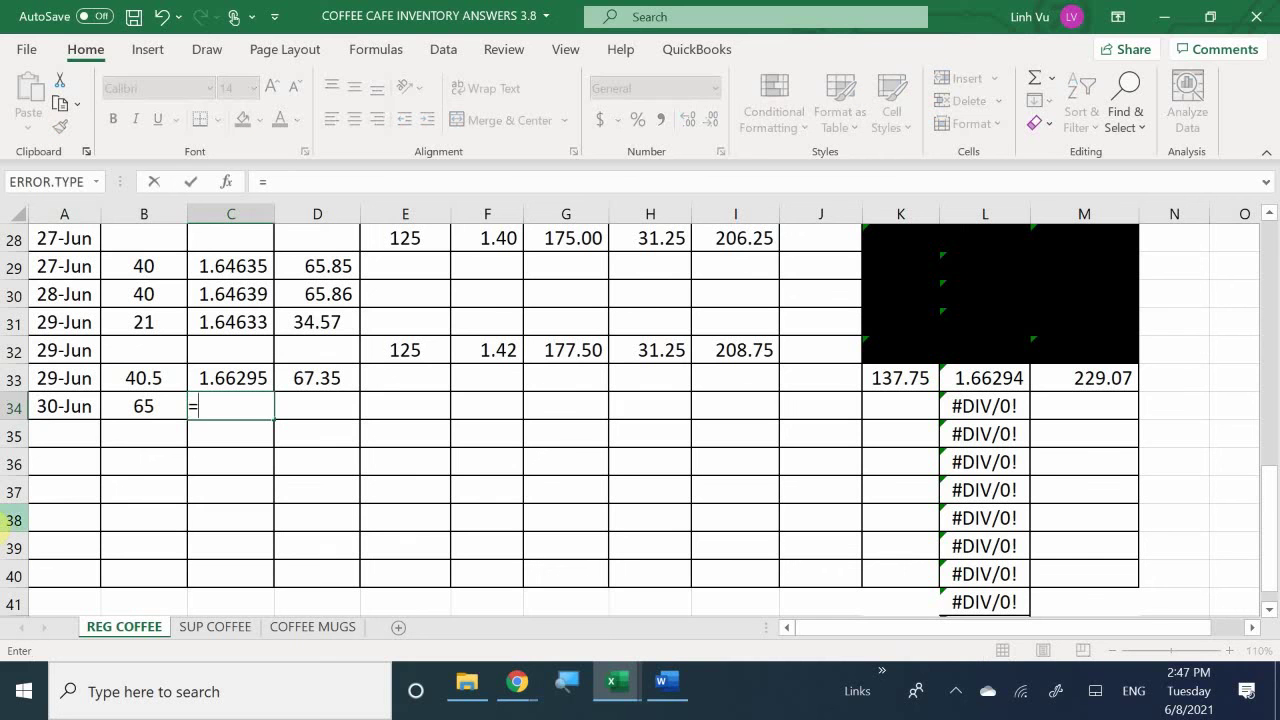
{"action": "left_click", "coordinate": [963, 378]}
{"action": "key", "text": "F4"}
{"action": "key", "text": "Return"}
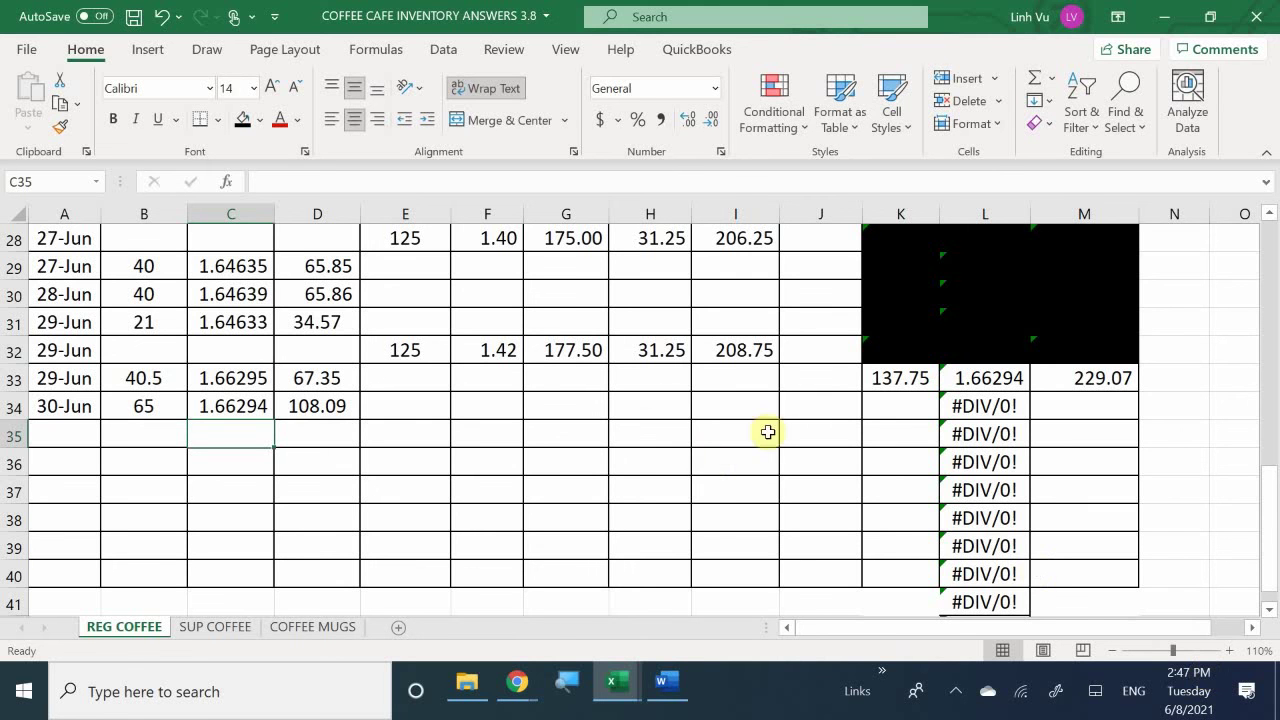
Calculate the remaining regular coffee quantity in K34 with the formula =K33-B34.
{"action": "left_click", "coordinate": [907, 399]}
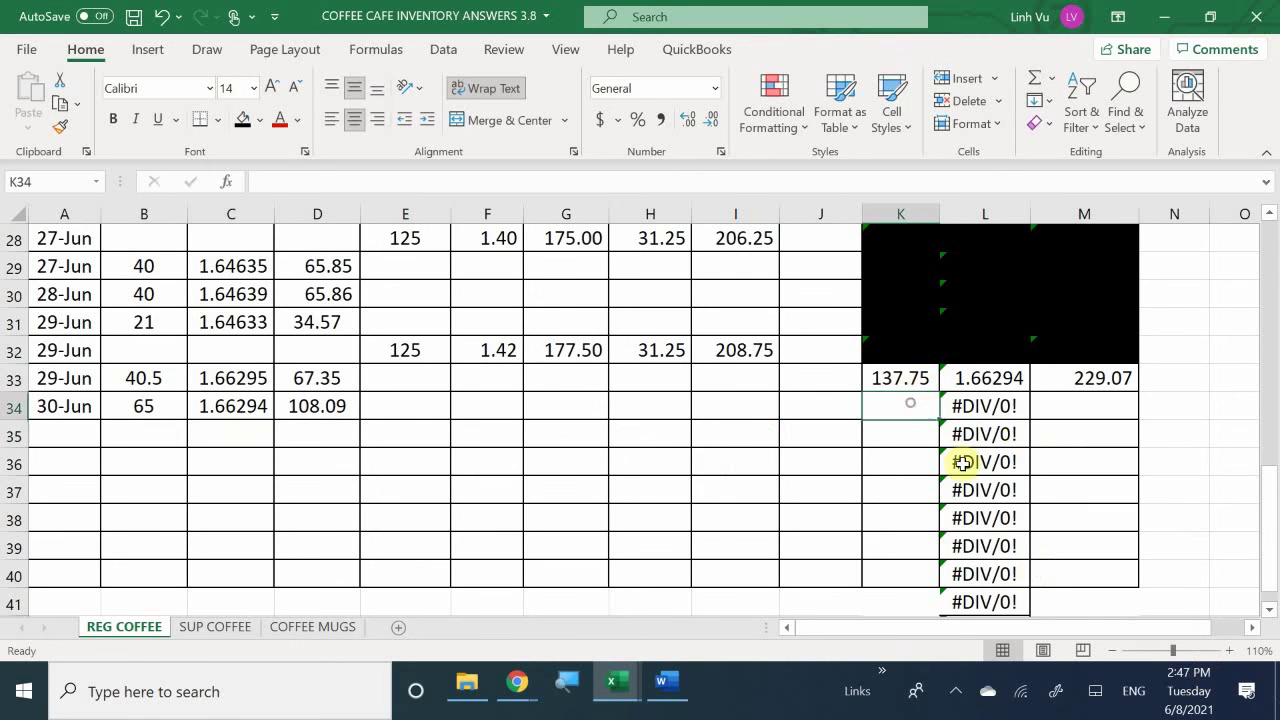
{"action": "type", "text": "="}
{"action": "key", "text": "Up"}
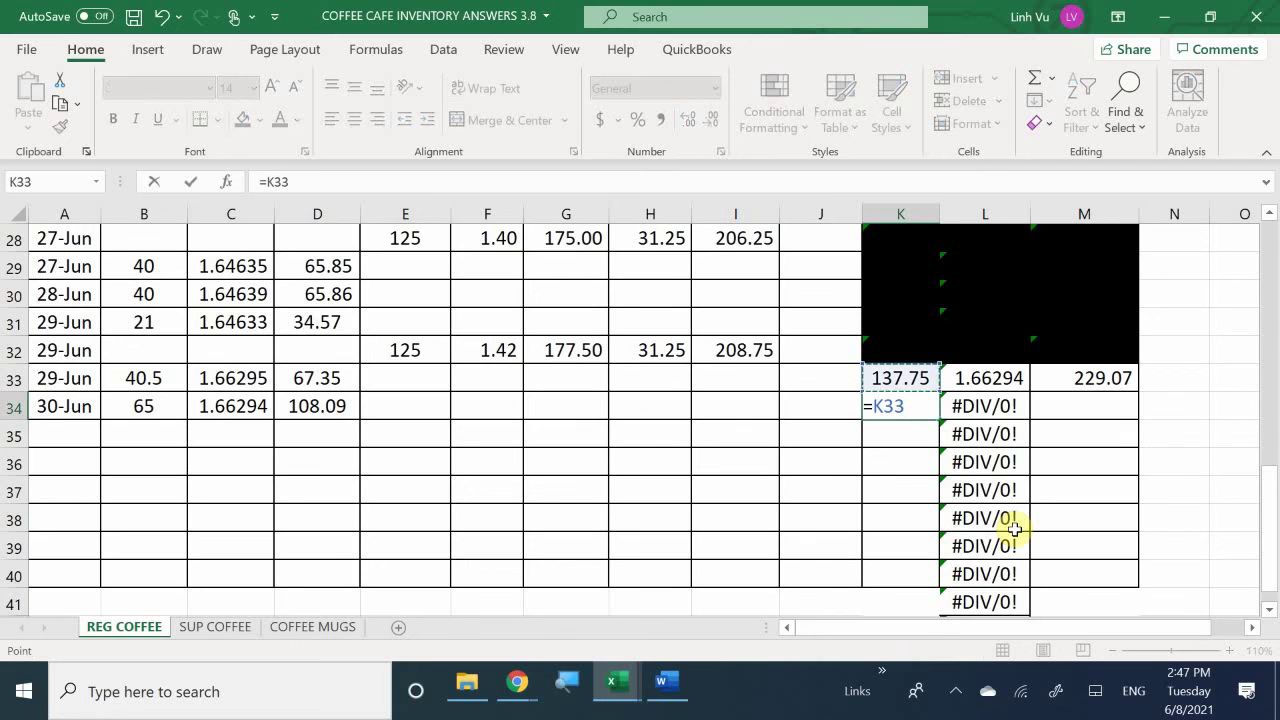
{"action": "type", "text": "-"}
{"action": "key", "text": "Left"}
{"action": "key", "text": "Left"}
{"action": "key", "text": "Left"}
{"action": "key", "text": "Left"}
{"action": "key", "text": "Left"}
{"action": "key", "text": "Left"}
{"action": "key", "text": "Left"}
{"action": "key", "text": "Left"}
{"action": "key", "text": "Left"}
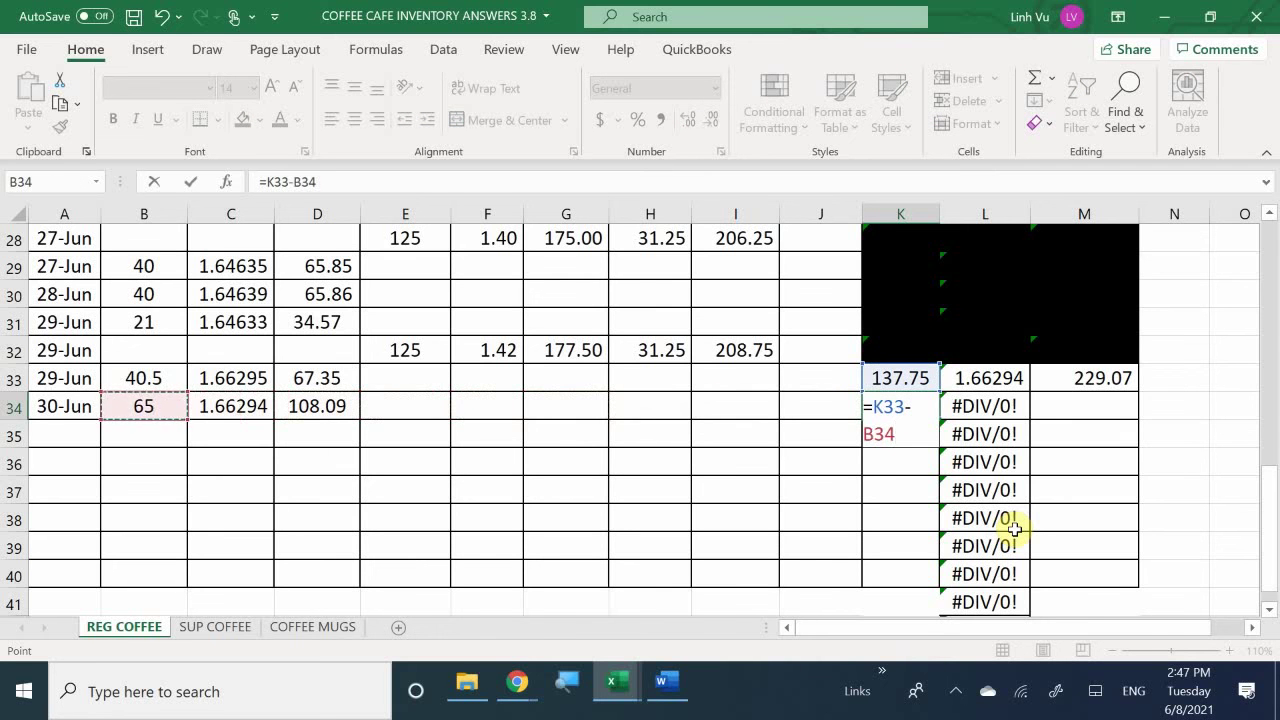
{"action": "key", "text": "Return"}
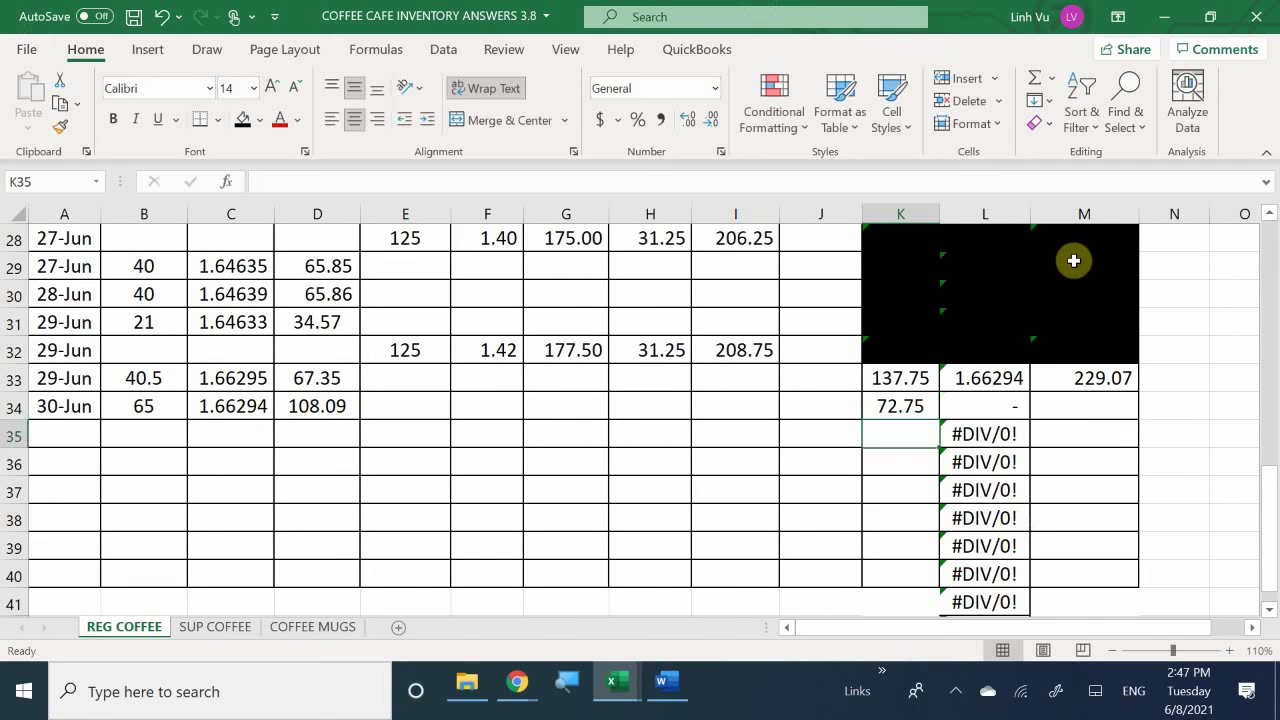
Calculate the remaining regular coffee inventory value in M34 with the formula =M33-D34.
{"action": "left_click", "coordinate": [1060, 409]}
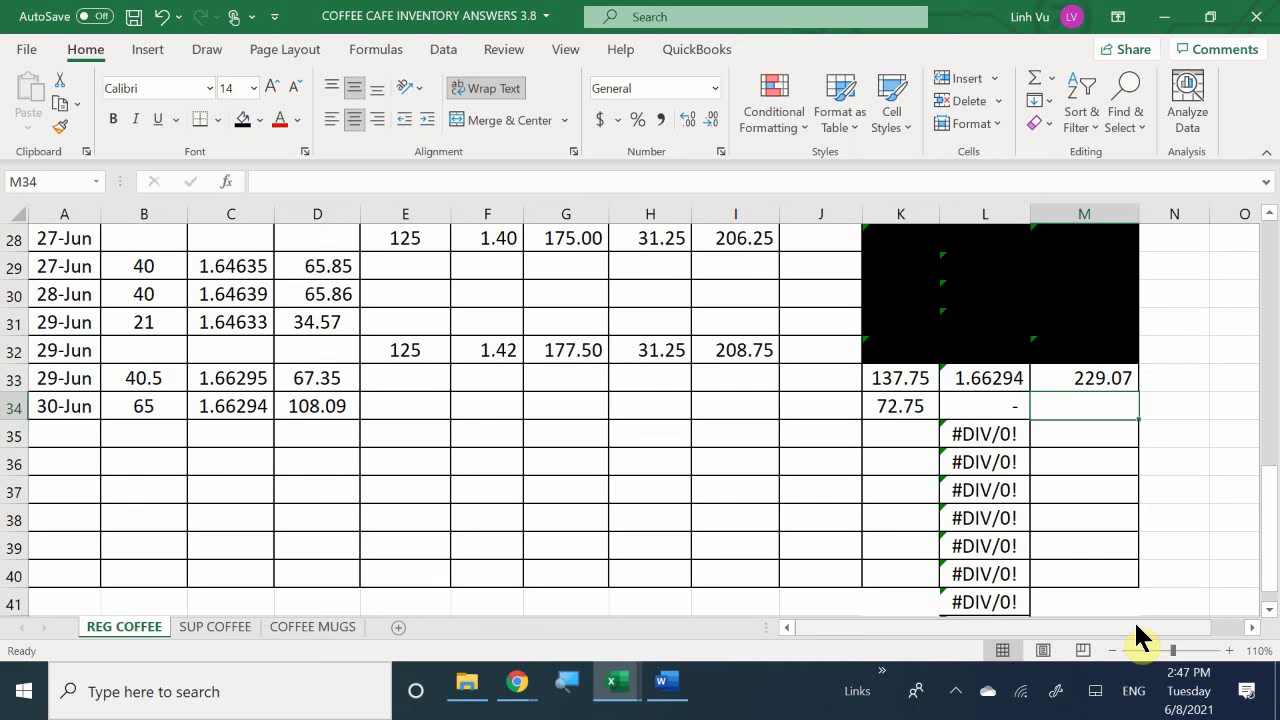
{"action": "type", "text": "="}
{"action": "key", "text": "Up"}
{"action": "type", "text": "-"}
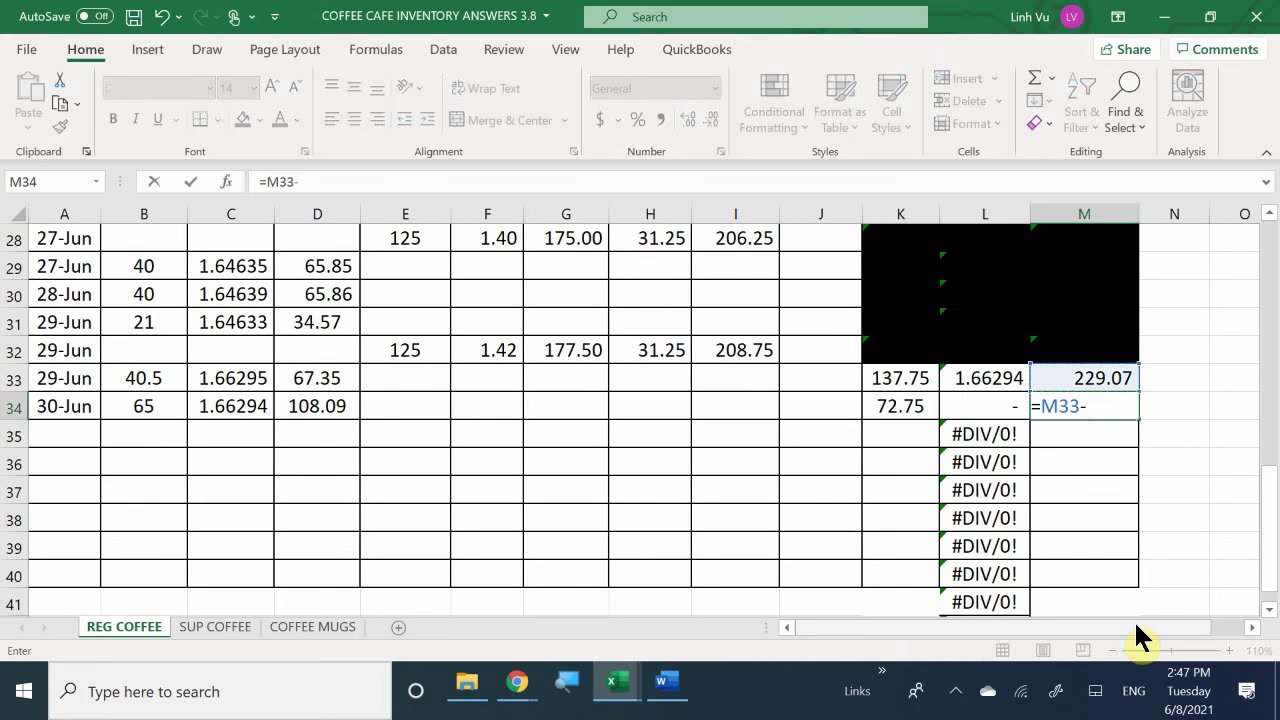
{"action": "key", "text": "Left"}
{"action": "key", "text": "Left"}
{"action": "key", "text": "Left"}
{"action": "key", "text": "Left"}
{"action": "key", "text": "Left"}
{"action": "key", "text": "Left"}
{"action": "key", "text": "Left"}
{"action": "key", "text": "Left"}
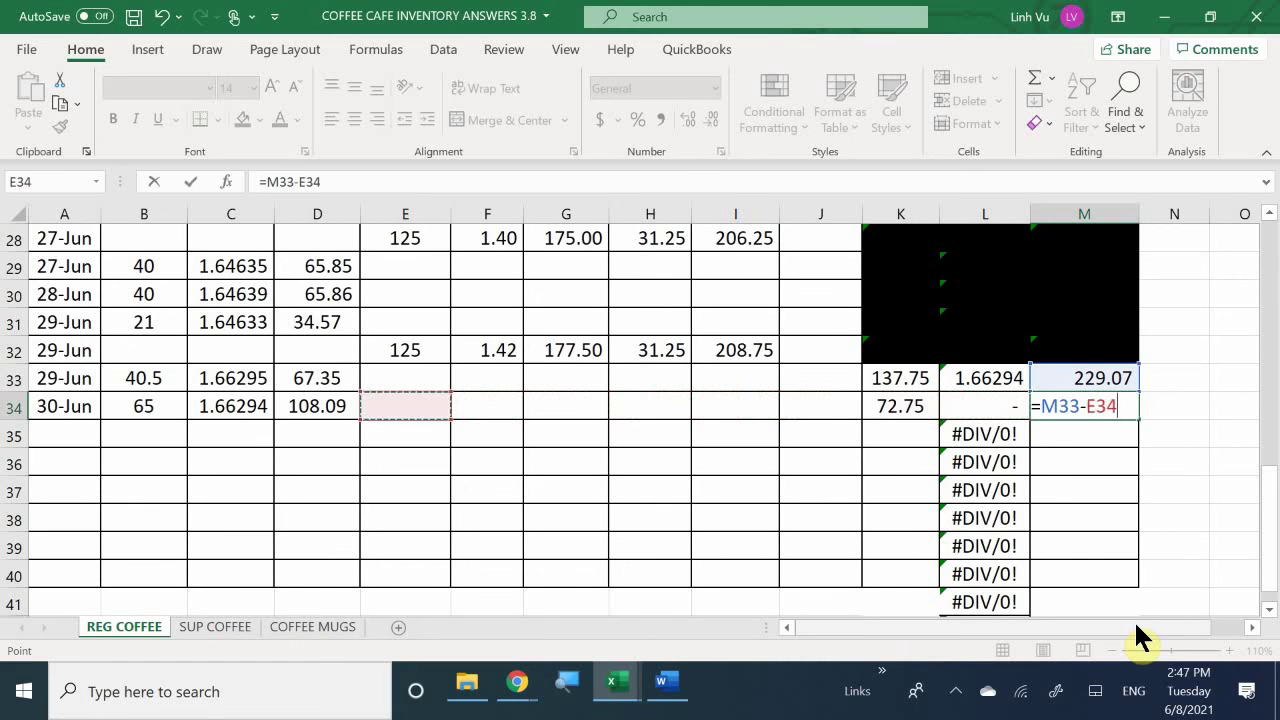
{"action": "key", "text": "Left"}
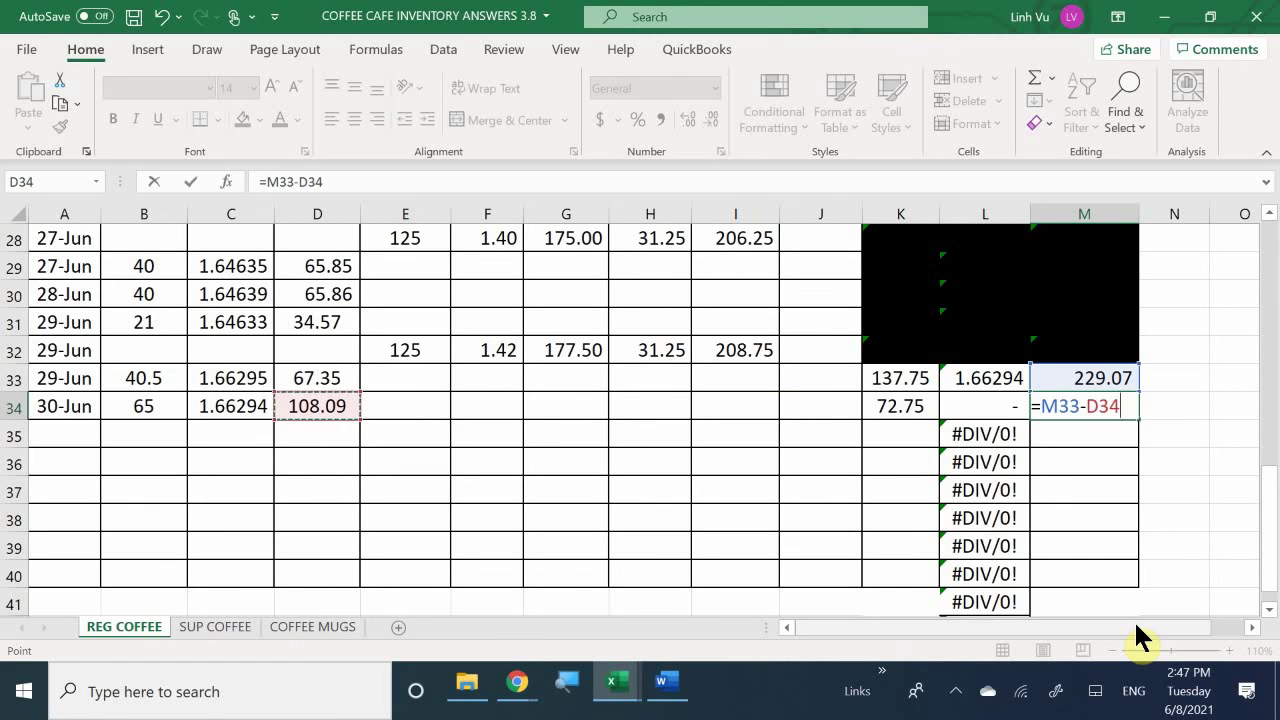
{"action": "key", "text": "Return"}
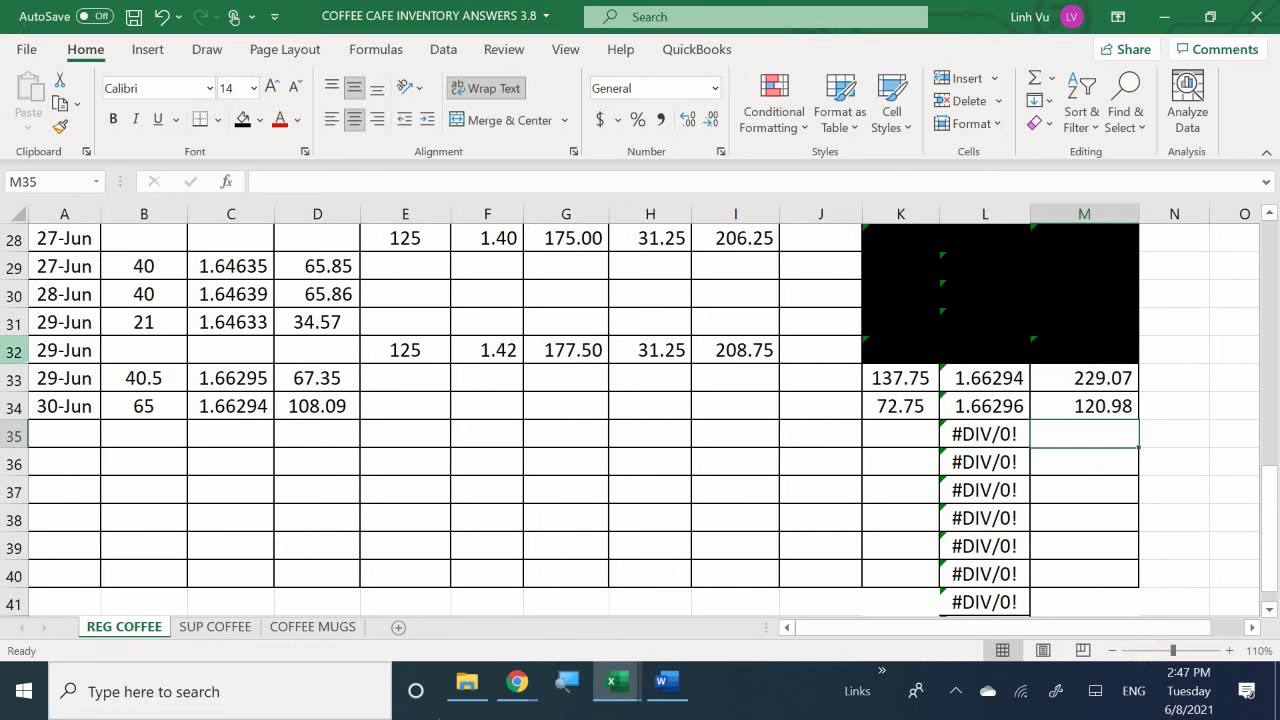
Black out the superseded 29-Jun inventory balance in K33:M33 with a black fill.
{"action": "left_click_drag", "start_coordinate": [900, 377], "coordinate": [1054, 383]}
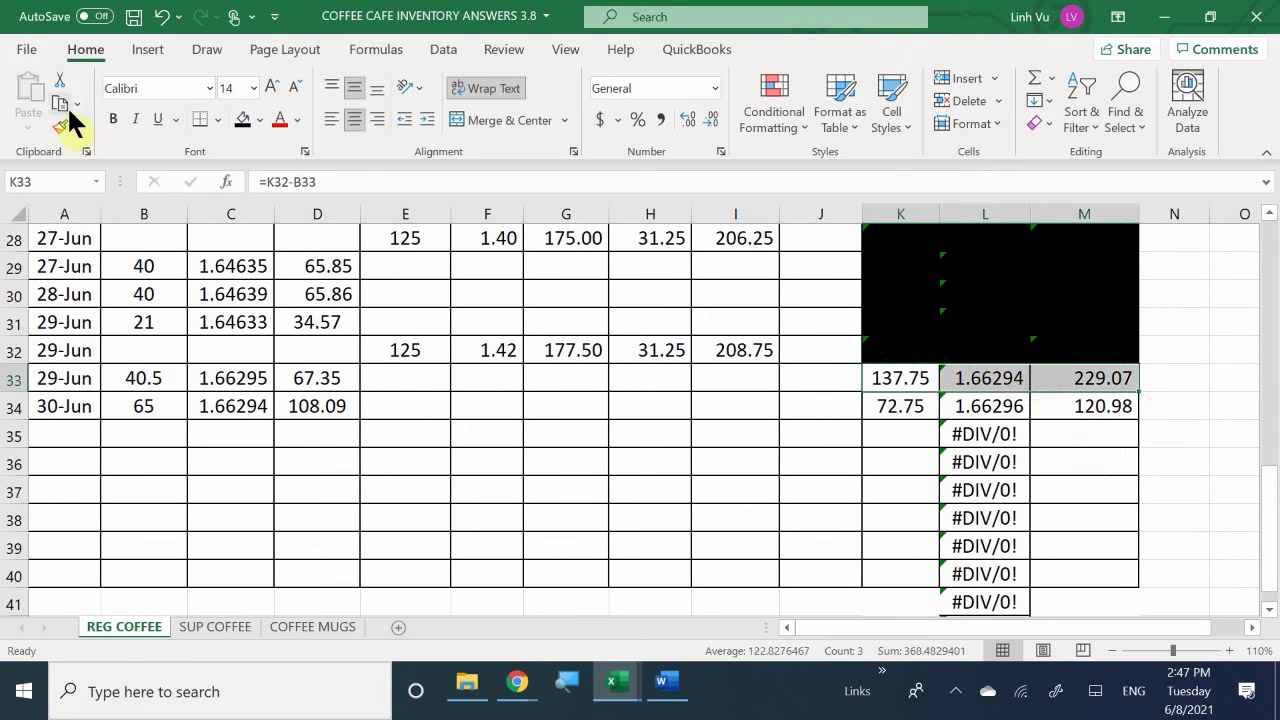
{"action": "left_click", "coordinate": [240, 120]}
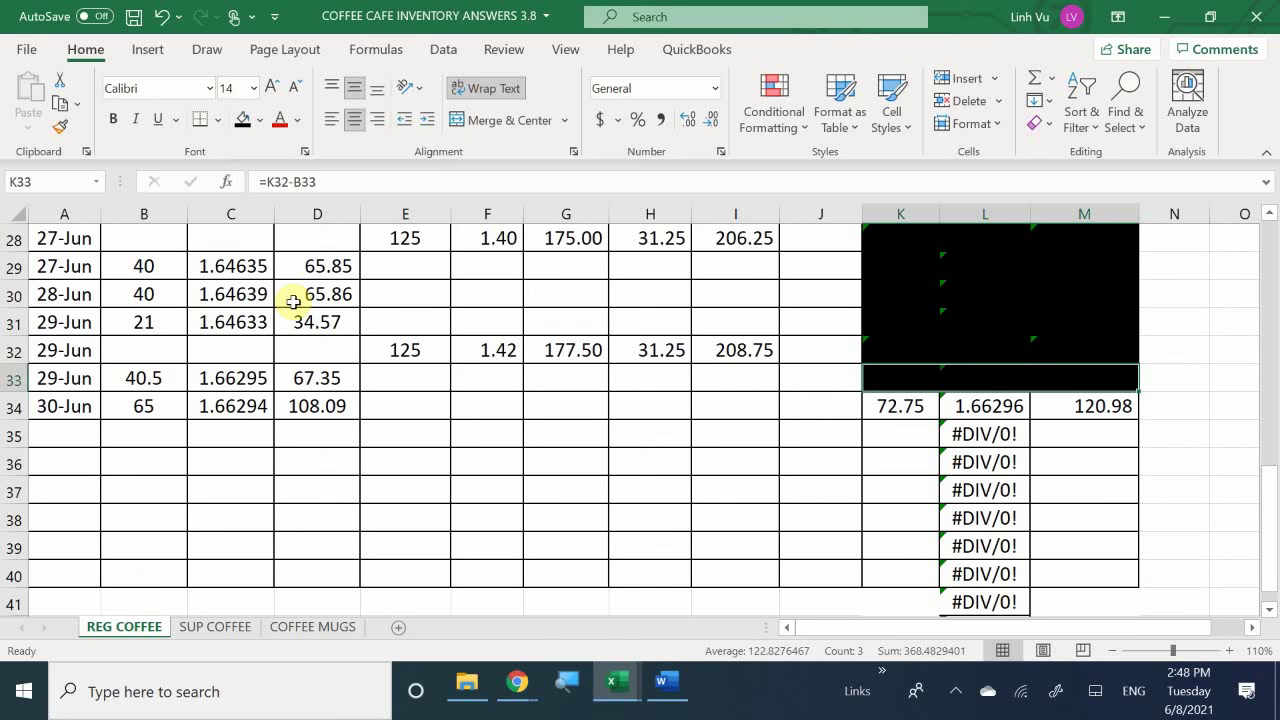
On the SUP COFFEE sheet, enter the date 6/30 in A44 and the quantity sold, 50, in B44.
{"action": "left_click", "coordinate": [214, 627]}
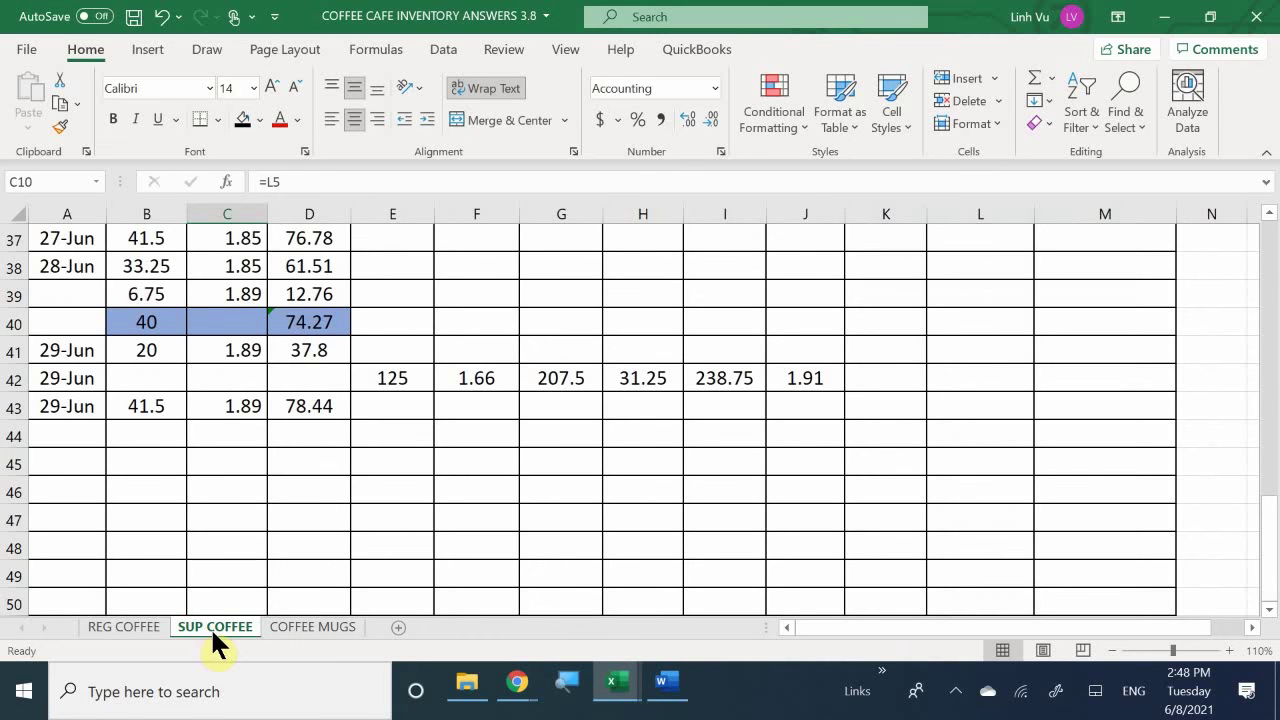
{"action": "left_click", "coordinate": [74, 437]}
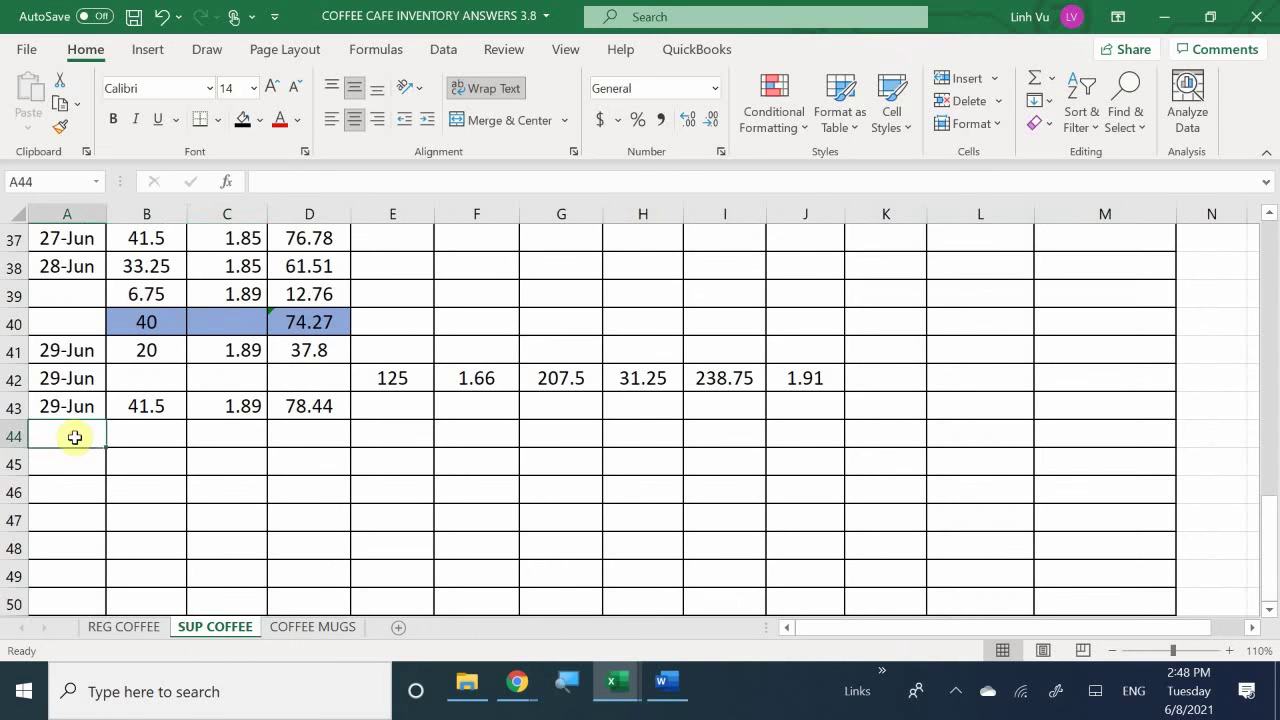
{"action": "type", "text": "6/30"}
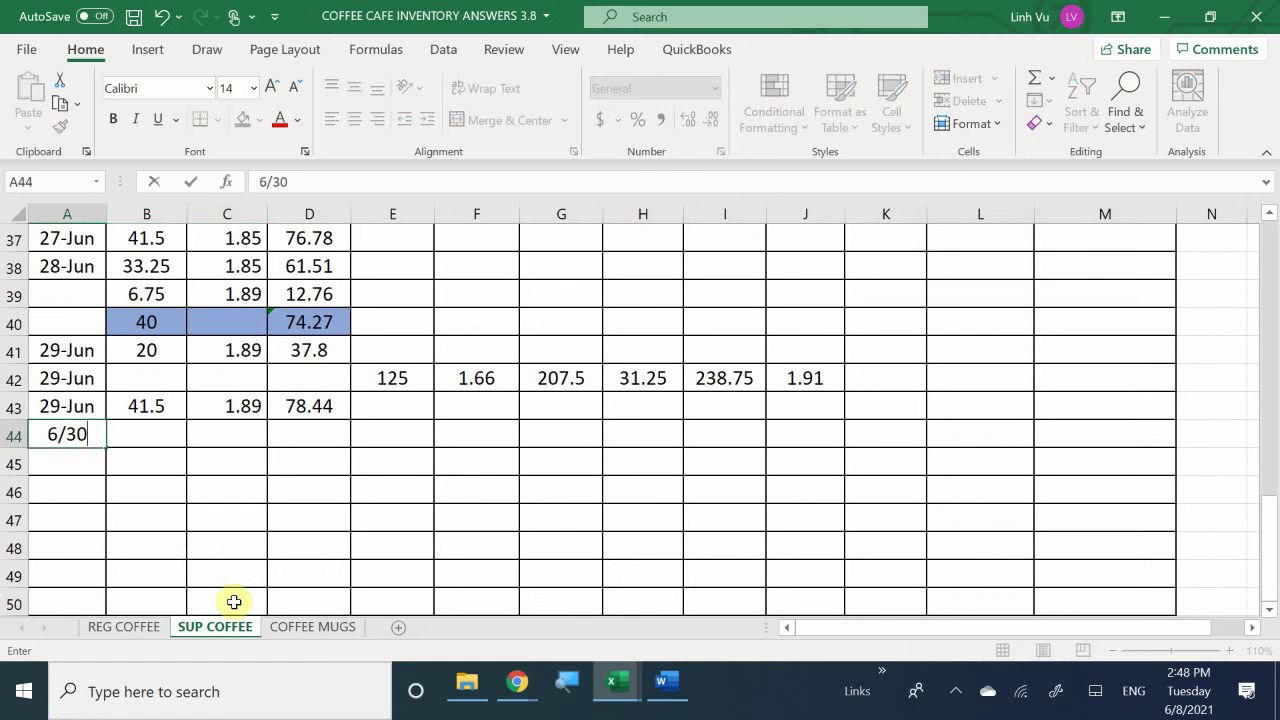
{"action": "key", "text": "Return"}
{"action": "key", "text": "Up"}
{"action": "key", "text": "Right"}
{"action": "type", "text": "50"}
{"action": "key", "text": "Return"}
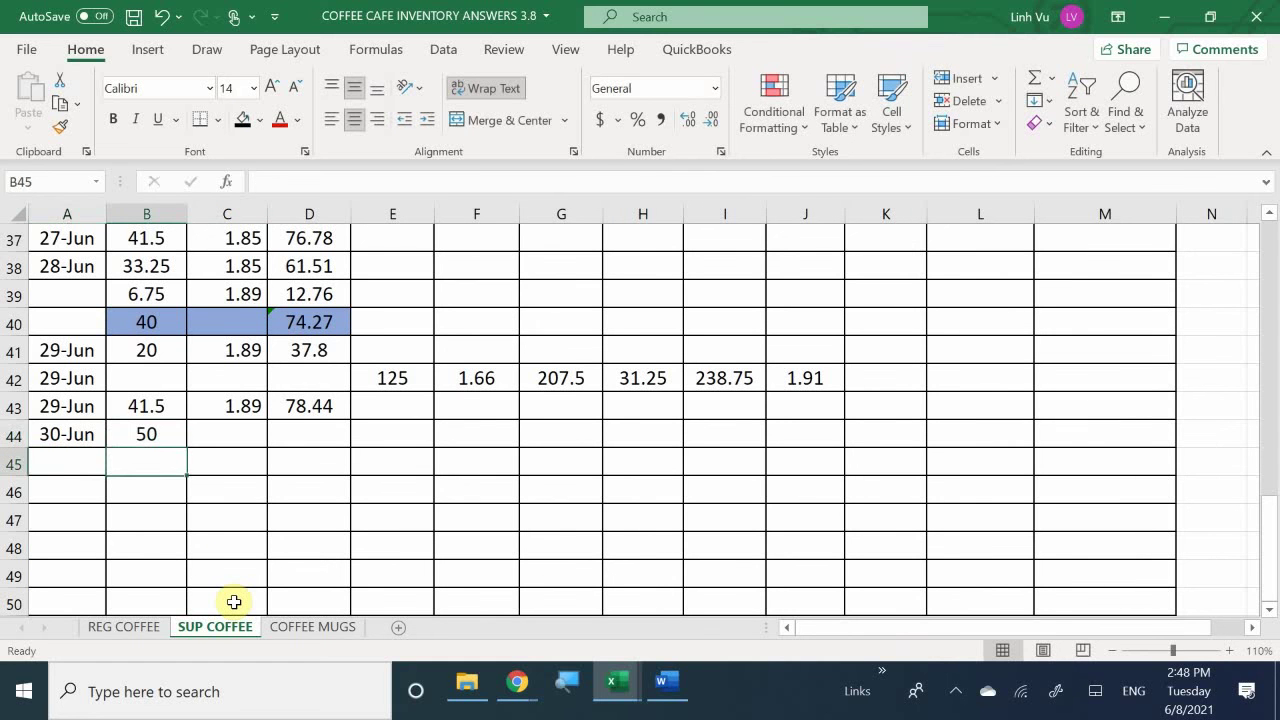
Link the cost per item in C44 to the oldest remaining supreme coffee cost layer with =L10.
{"action": "key", "text": "Up"}
{"action": "key", "text": "Right"}
{"action": "type", "text": "="}
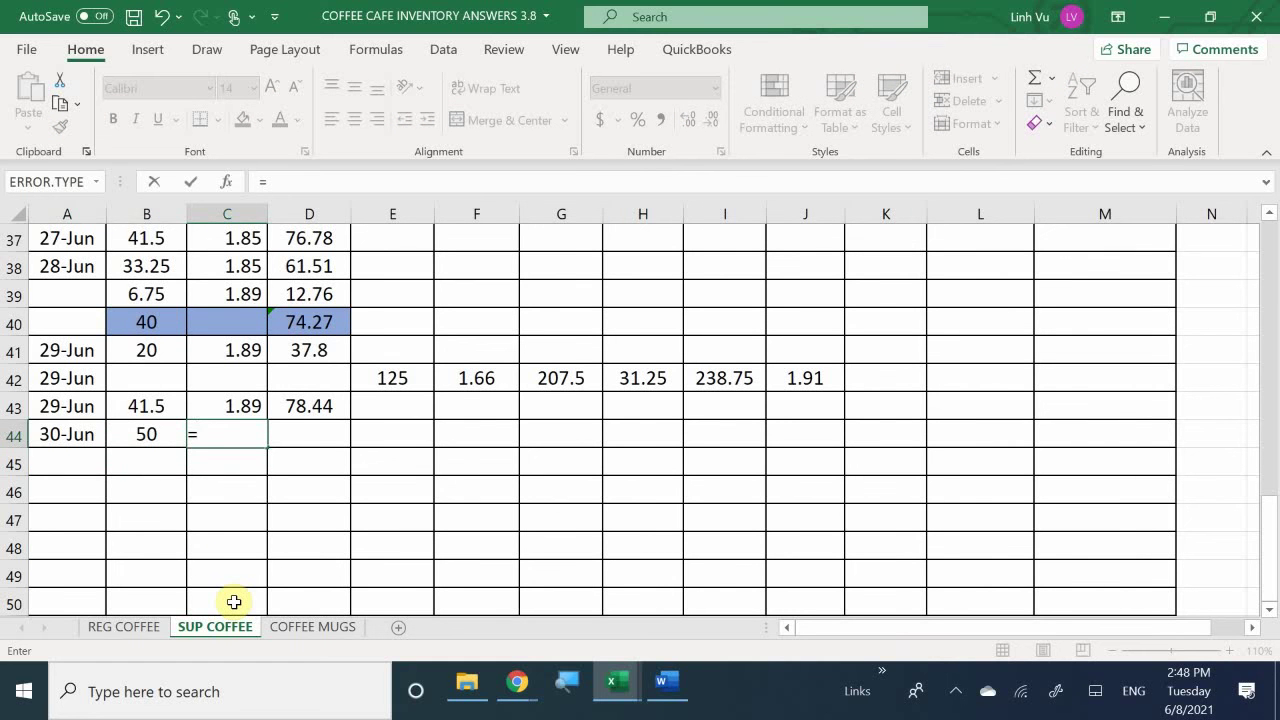
{"action": "left_click", "coordinate": [969, 380]}
{"action": "scroll", "coordinate": [977, 404], "scroll_direction": "up", "scroll_amount": 2}
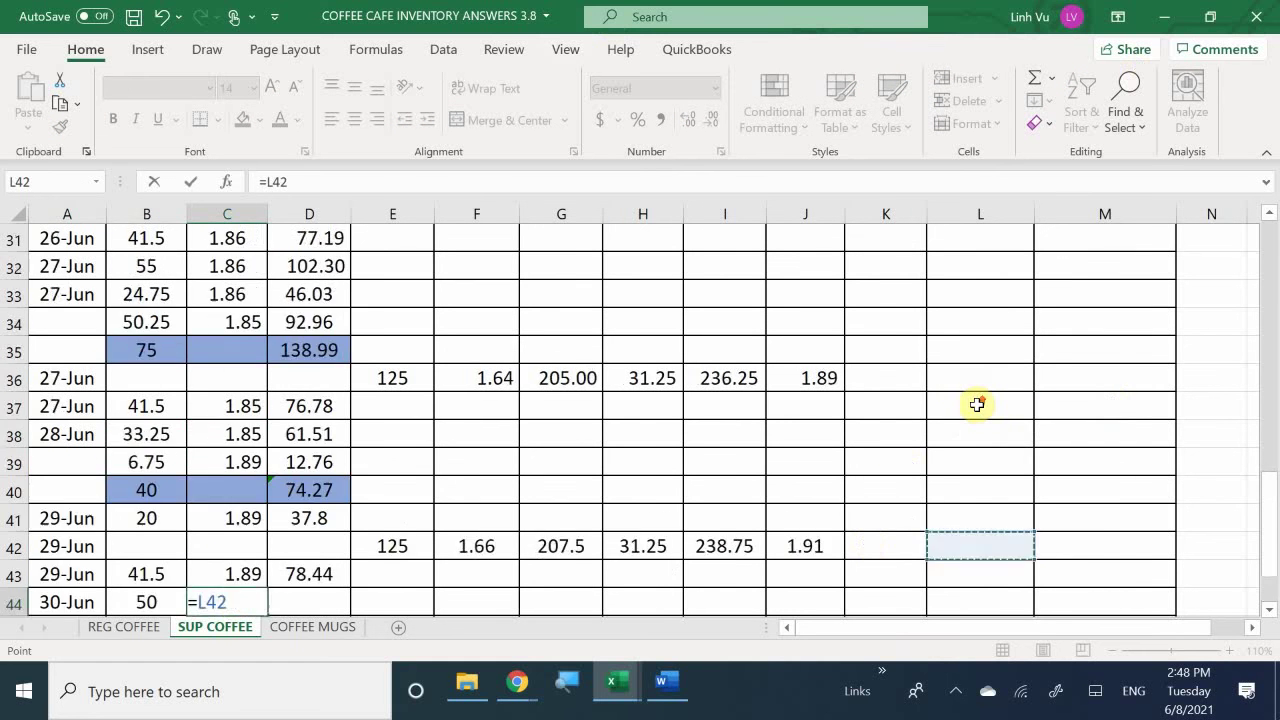
{"action": "scroll", "coordinate": [977, 404], "scroll_direction": "up", "scroll_amount": 10}
{"action": "scroll", "coordinate": [977, 404], "scroll_direction": "down", "scroll_amount": 1}
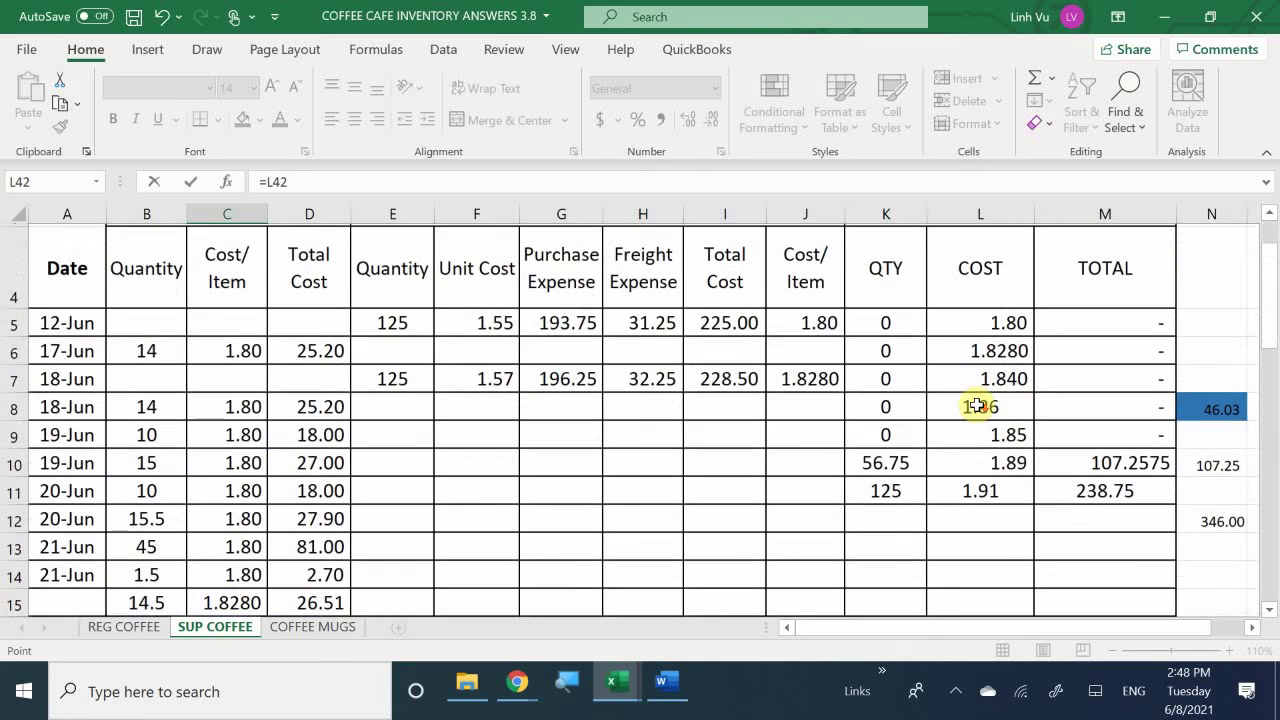
{"action": "left_click", "coordinate": [970, 460]}
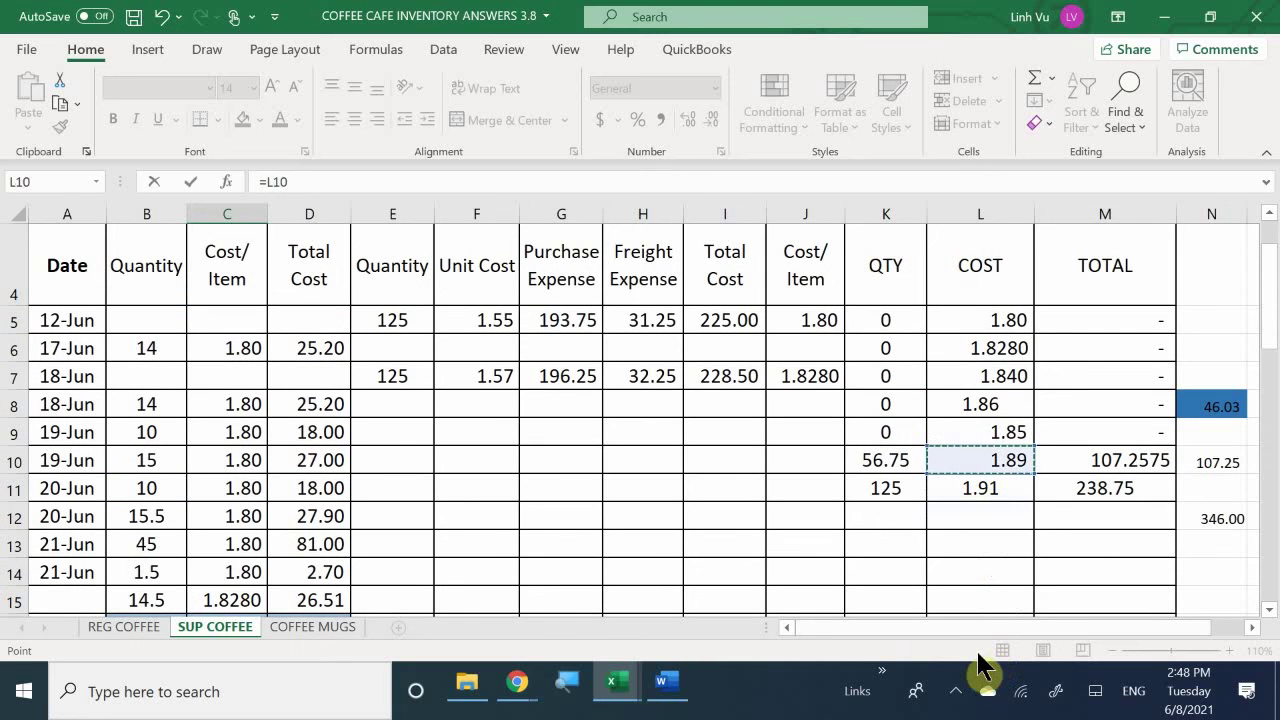
{"action": "key", "text": "Return"}
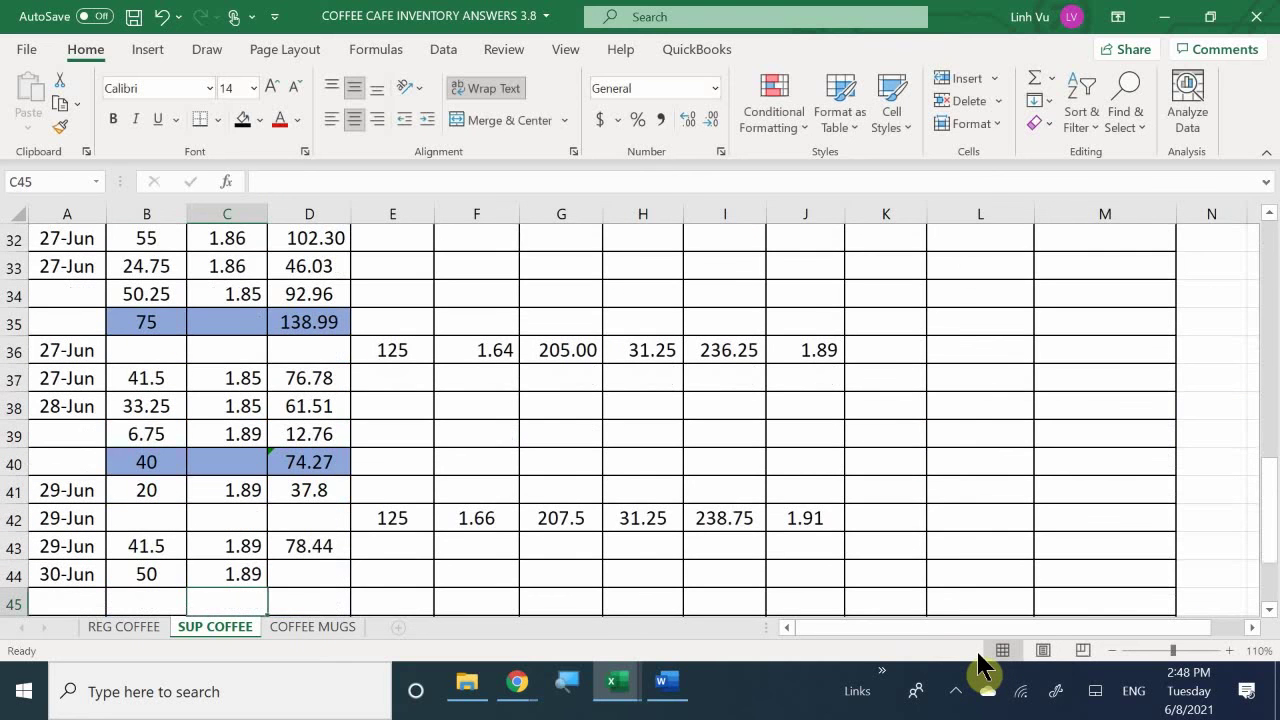
Copy the ROUND total-cost formula from D43 down to D44 and apply the comma number style to D41:D45.
{"action": "key", "text": "Right"}
{"action": "key", "text": "Up"}
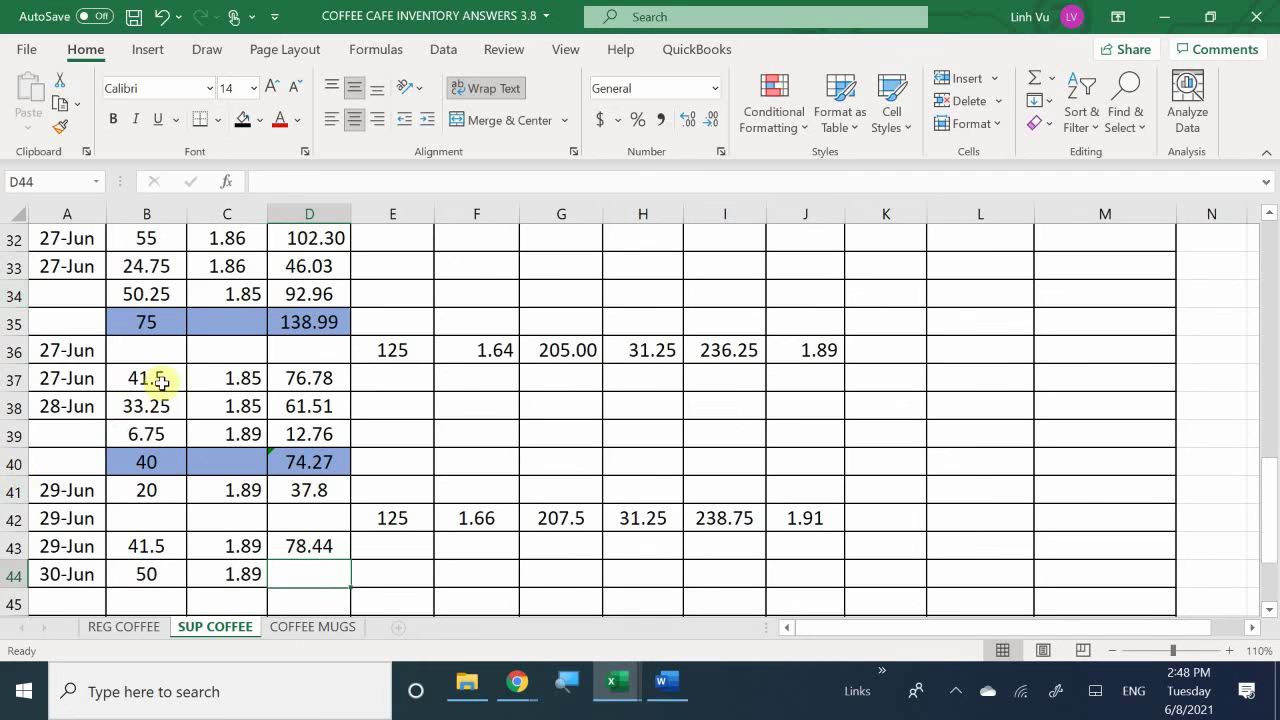
{"action": "left_click", "coordinate": [320, 545]}
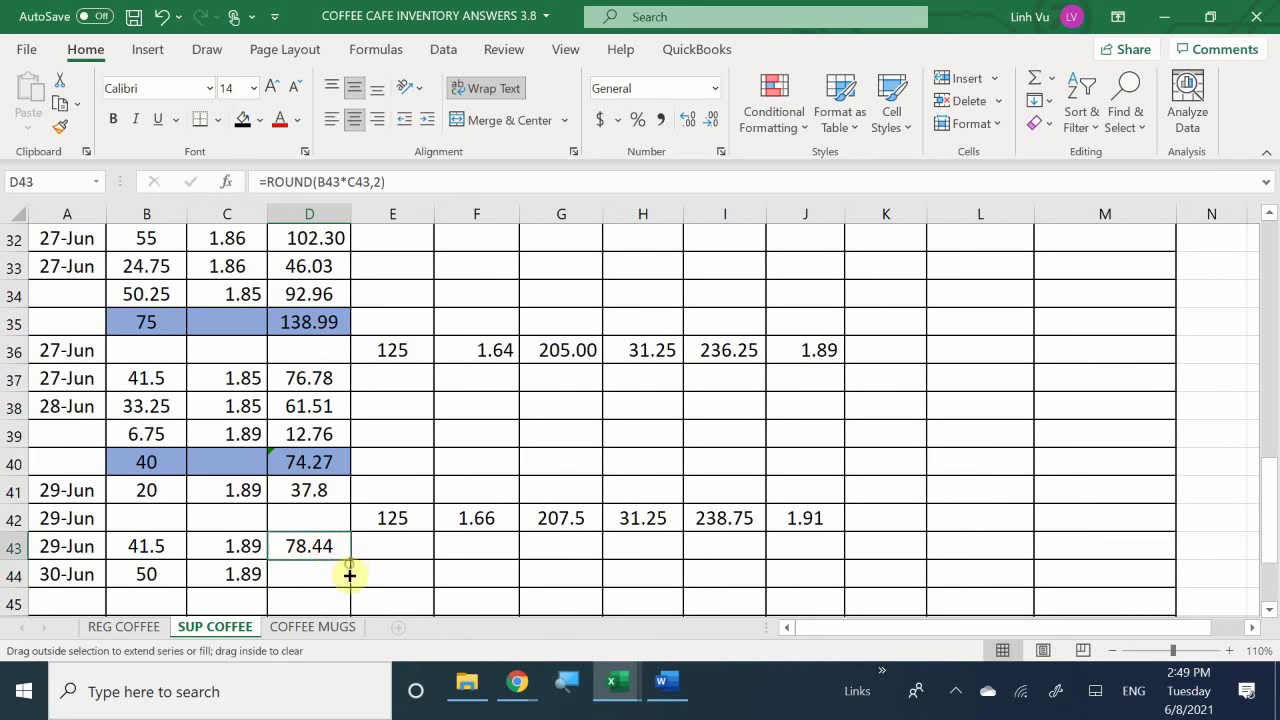
{"action": "left_click_drag", "start_coordinate": [349, 575], "coordinate": [349, 582]}
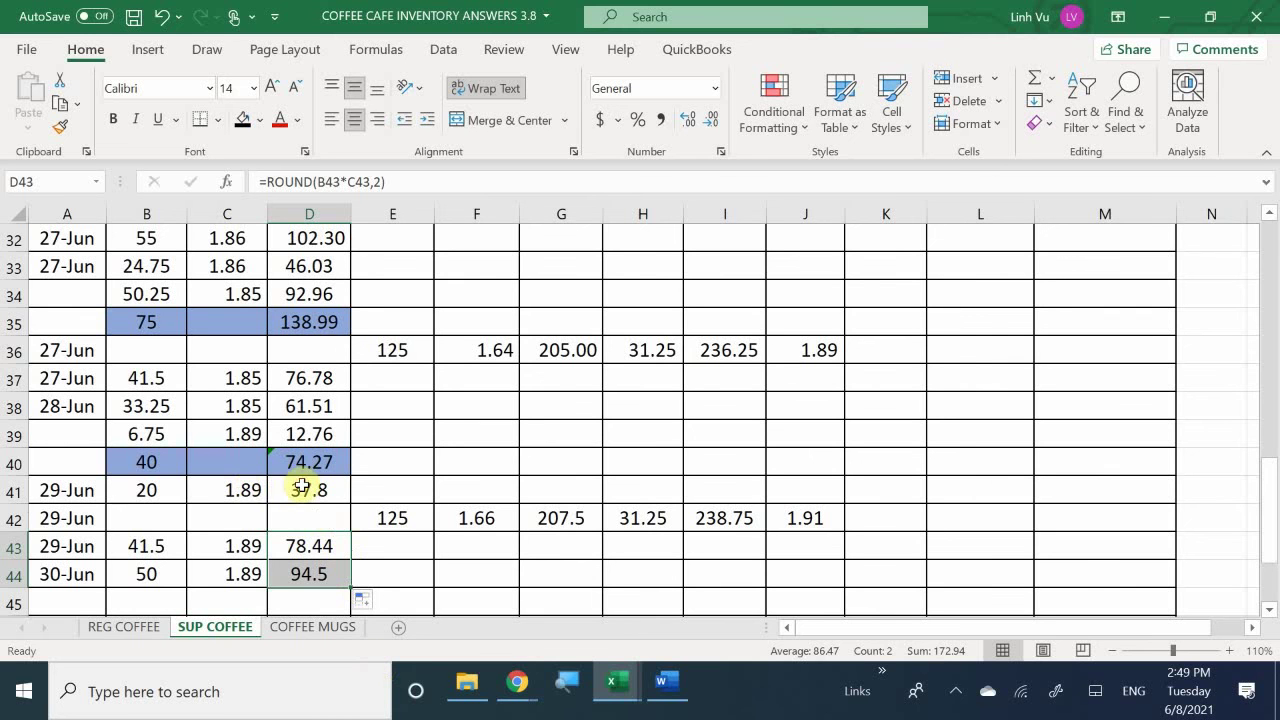
{"action": "left_click_drag", "start_coordinate": [304, 489], "coordinate": [329, 600]}
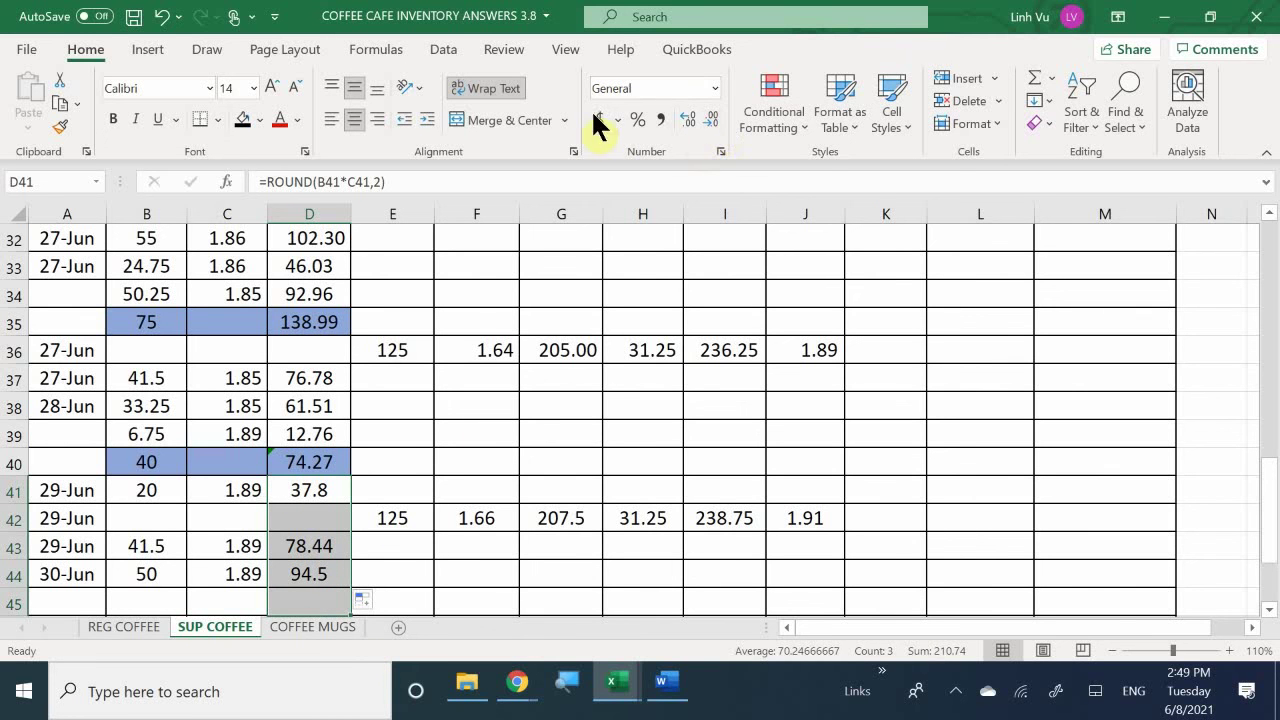
{"action": "left_click", "coordinate": [661, 115]}
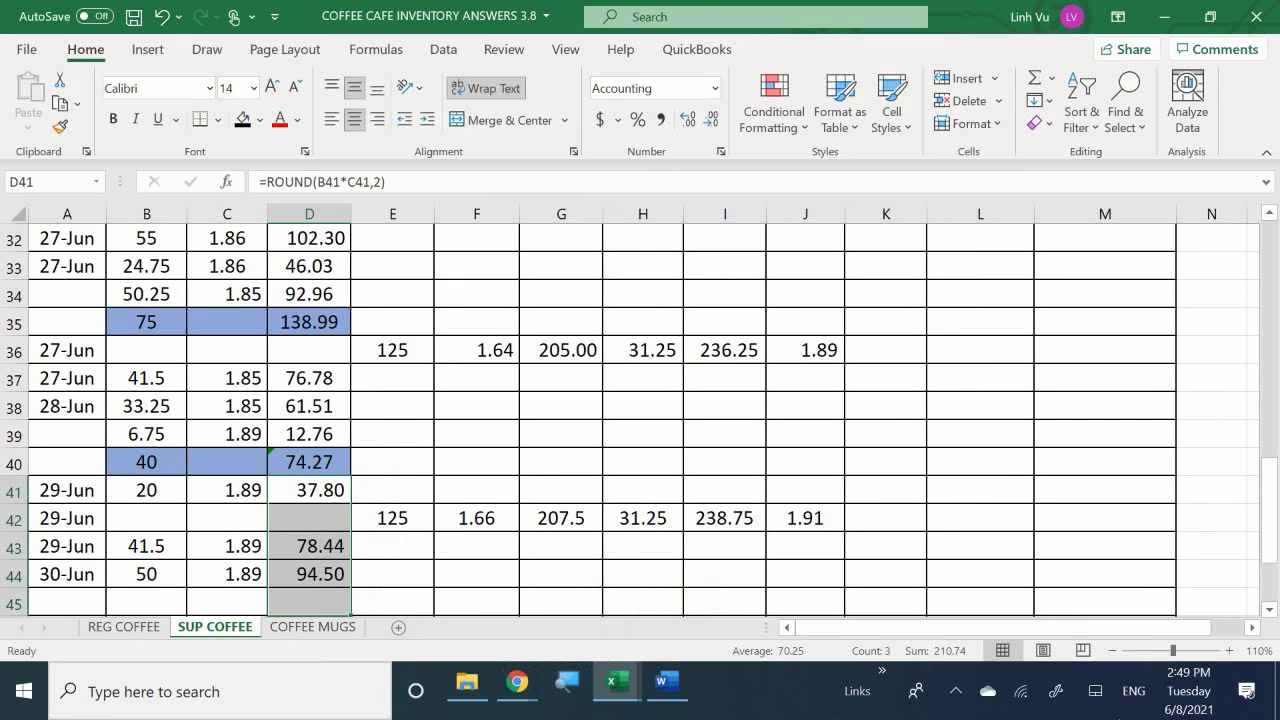
Set the on-hand quantity of the 1.89 supreme coffee cost layer in K10 to 6.75.
{"action": "left_click", "coordinate": [968, 356]}
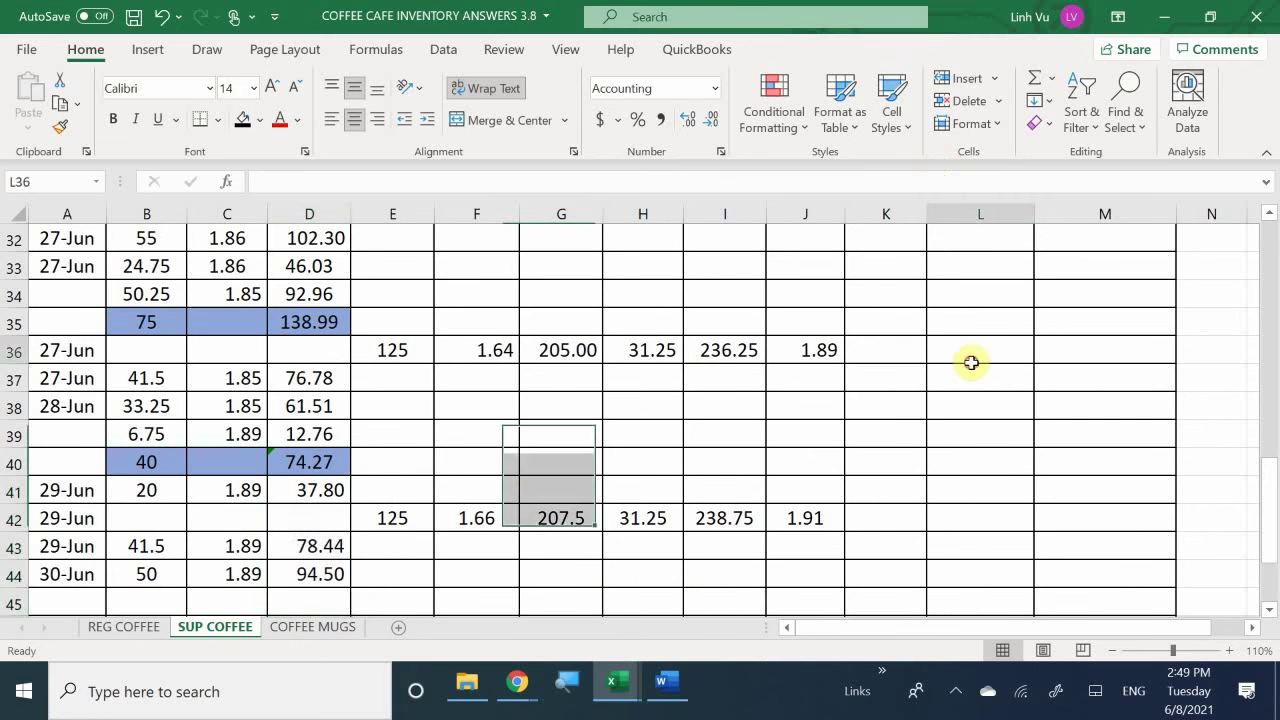
{"action": "scroll", "coordinate": [965, 373], "scroll_direction": "up", "scroll_amount": 9}
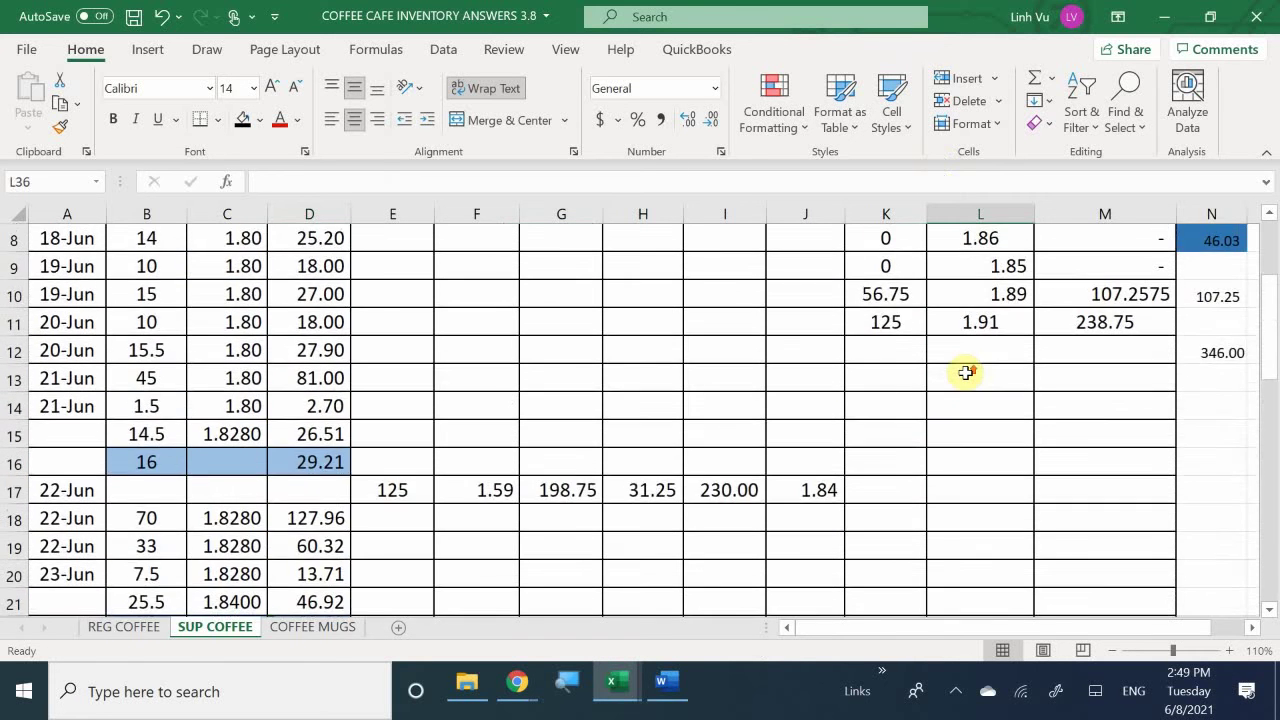
{"action": "scroll", "coordinate": [965, 373], "scroll_direction": "up", "scroll_amount": 2}
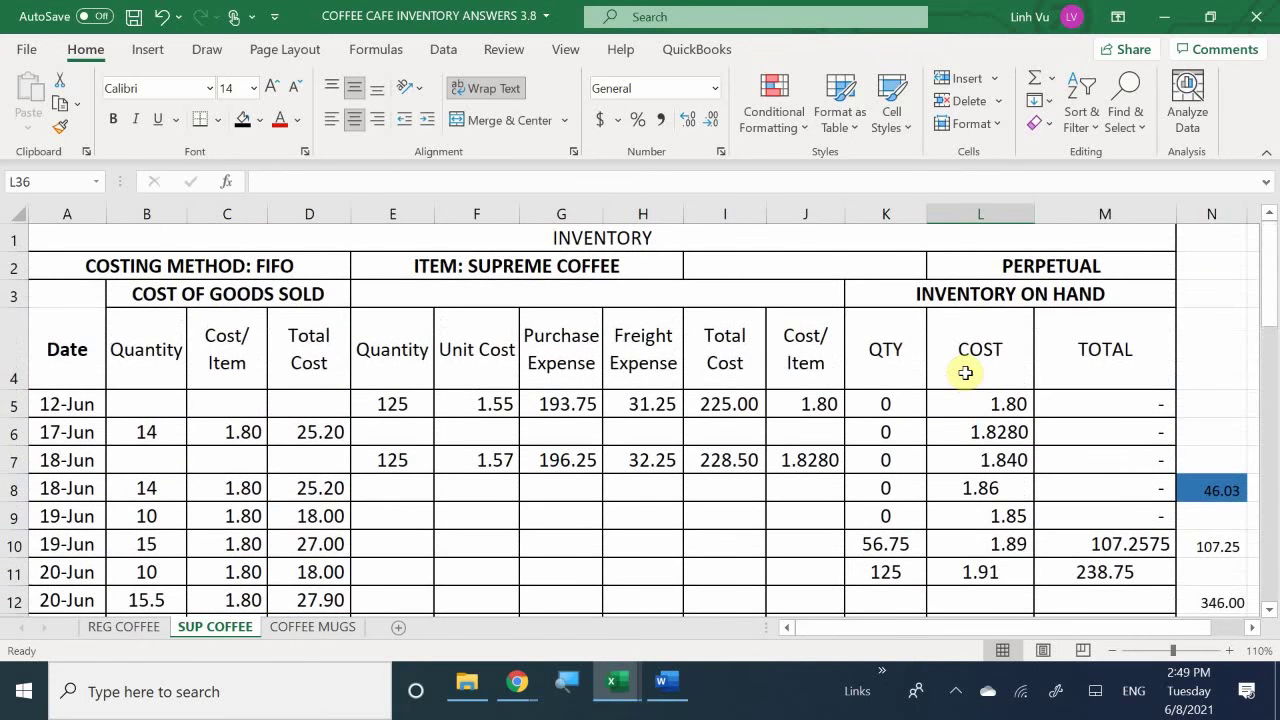
{"action": "scroll", "coordinate": [958, 372], "scroll_direction": "down", "scroll_amount": 1}
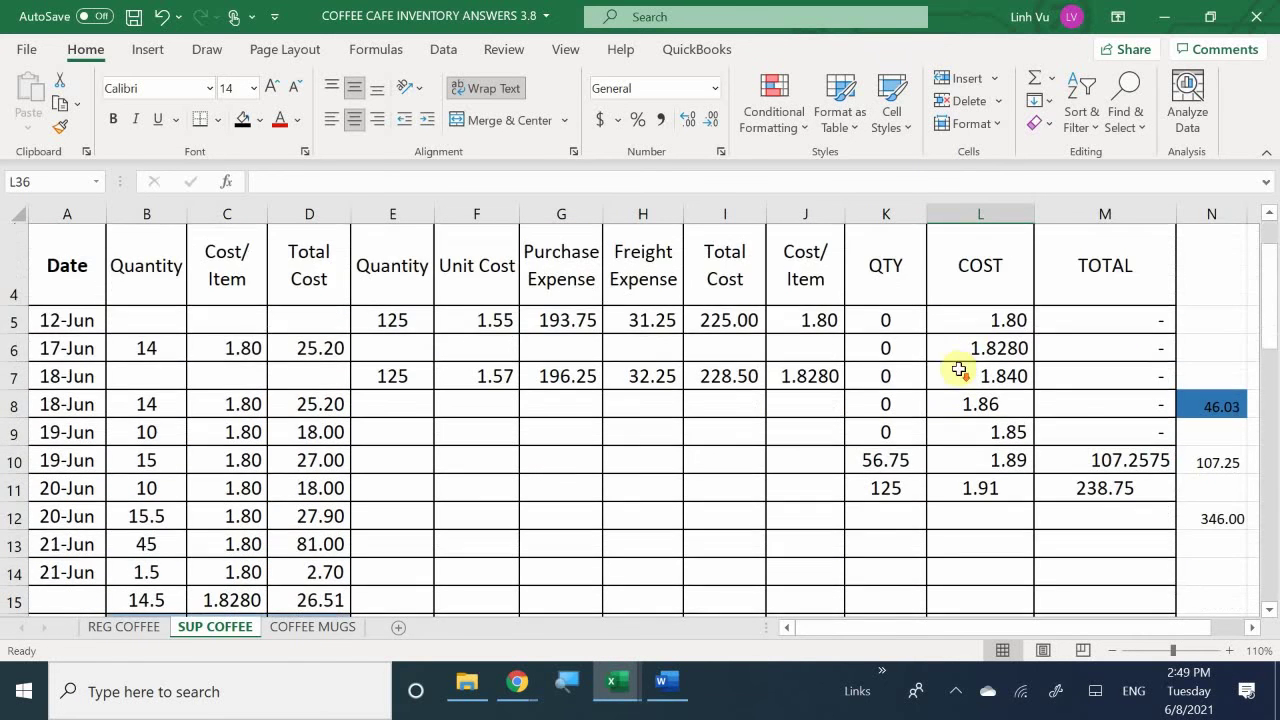
{"action": "left_click", "coordinate": [890, 458]}
{"action": "type", "text": "="}
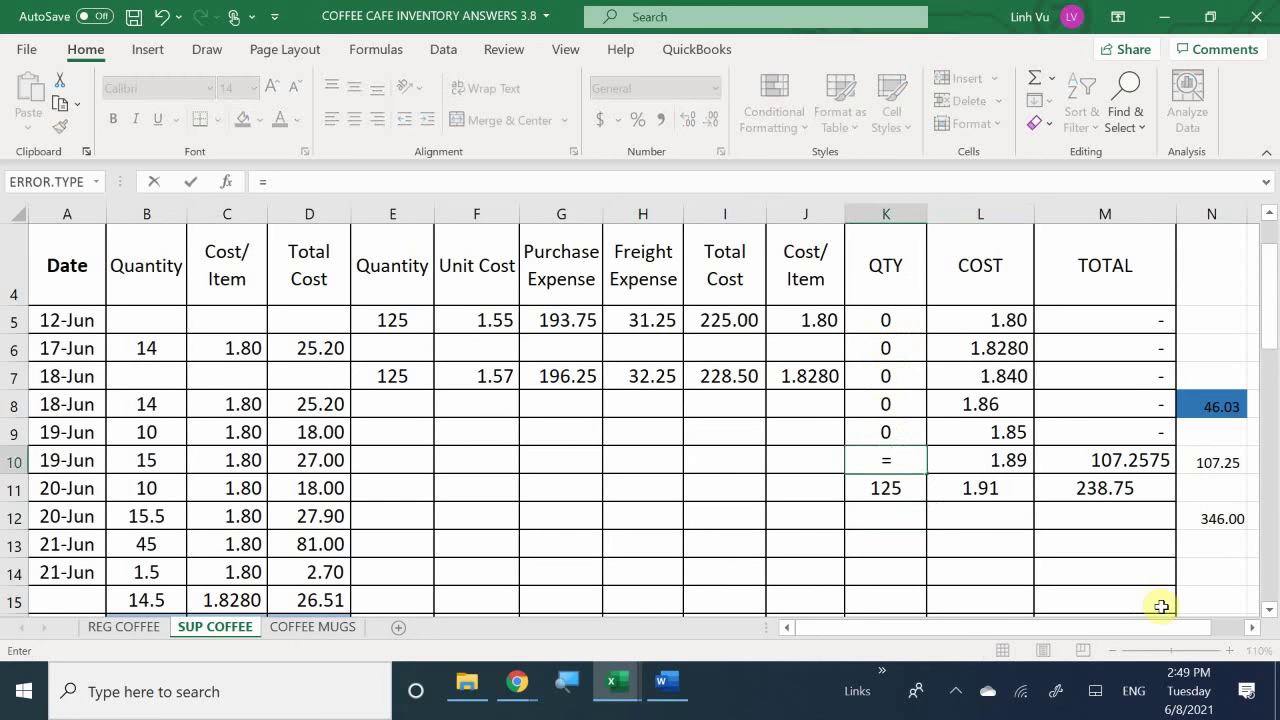
{"action": "type", "text": "56"}
{"action": "key", "text": "Escape"}
{"action": "type", "text": "6.75"}
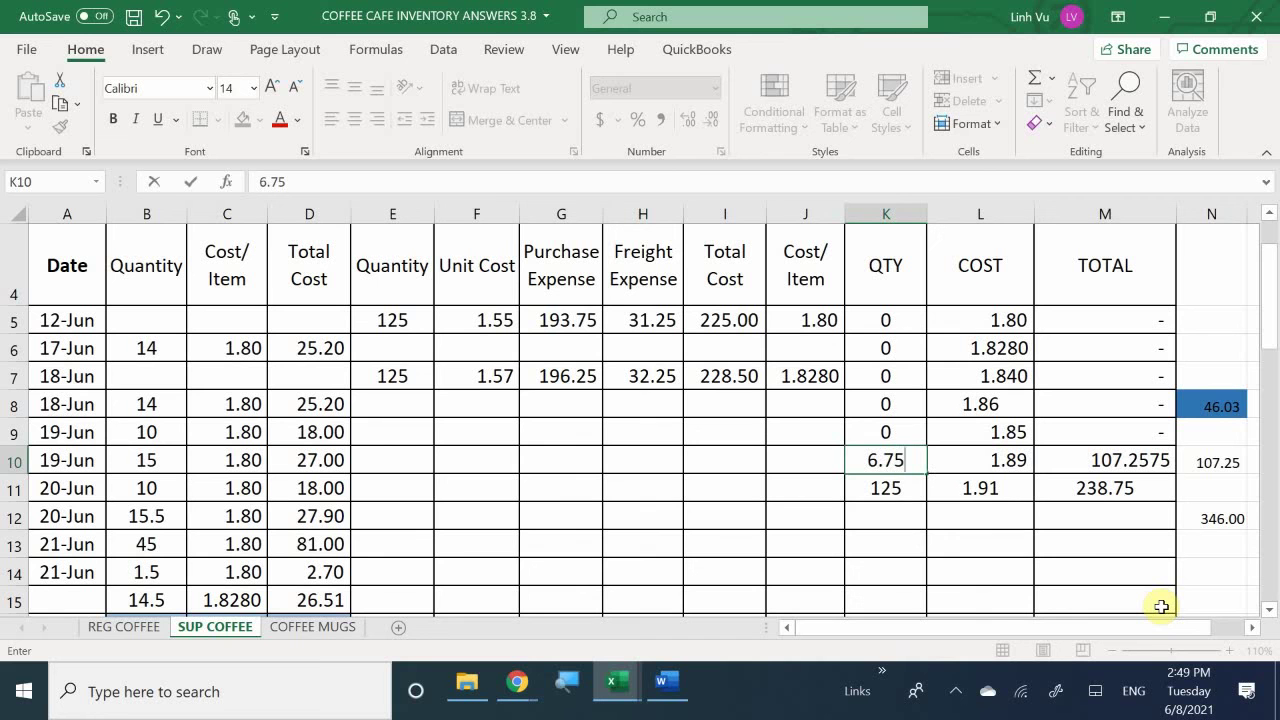
{"action": "key", "text": "Return"}
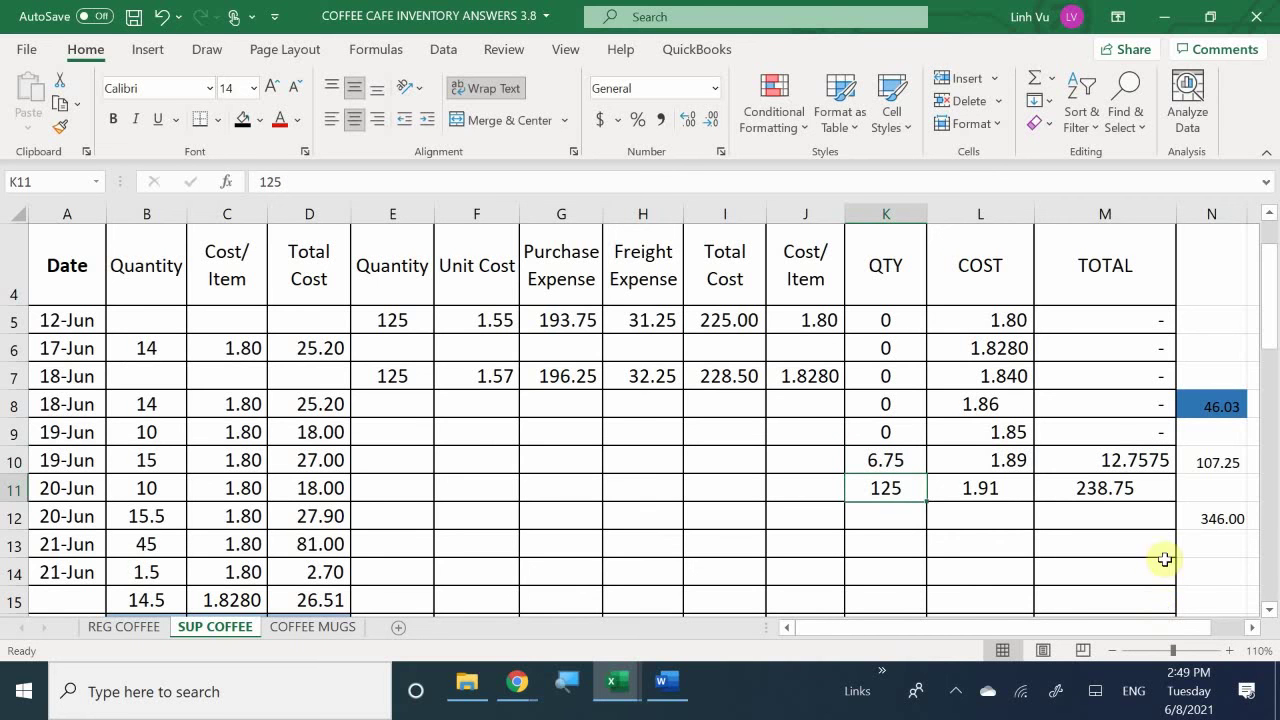
Set the rounded inventory value in N10, beside the 1.89 cost layer, to 12.75.
{"action": "left_click", "coordinate": [1203, 461]}
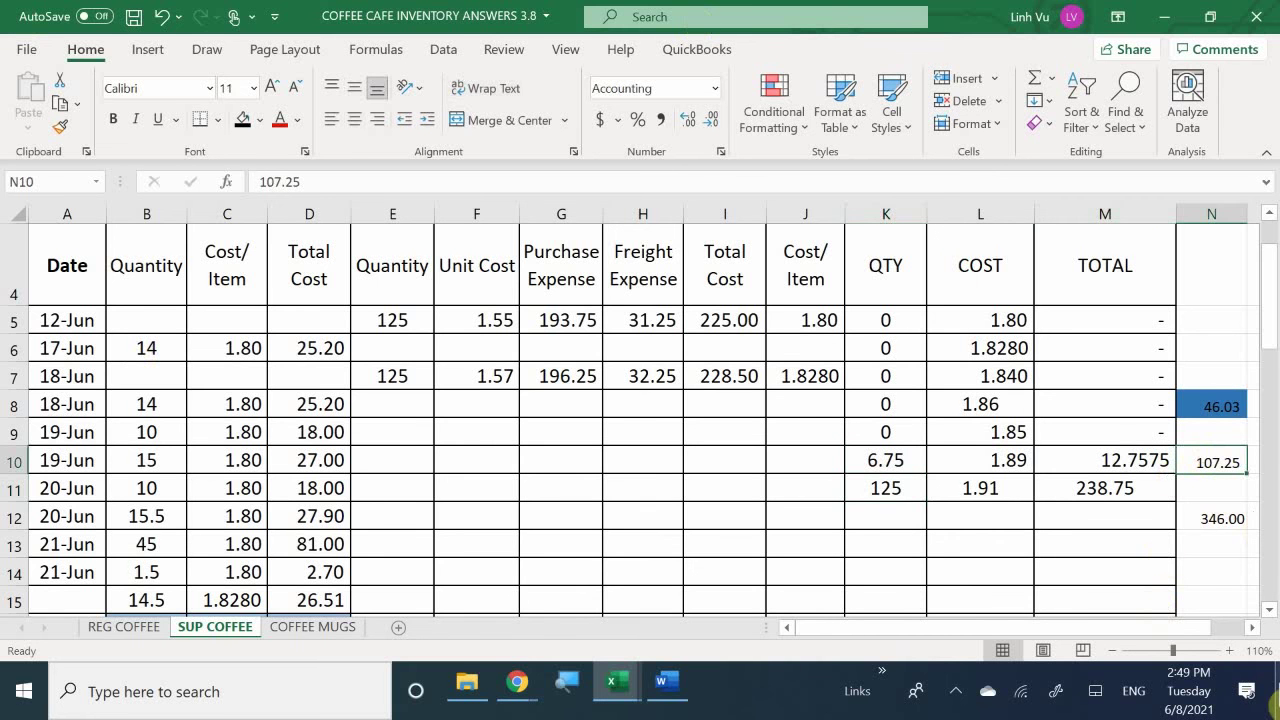
{"action": "type", "text": "12.75"}
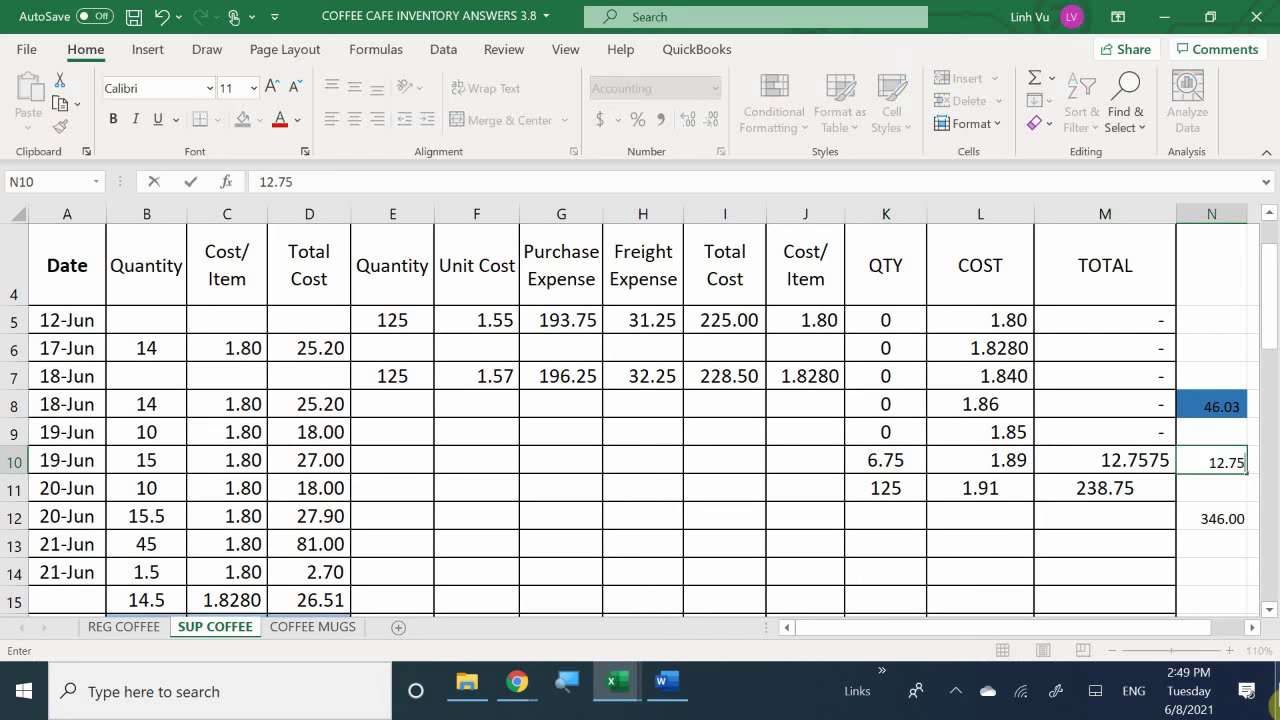
{"action": "key", "text": "Return"}
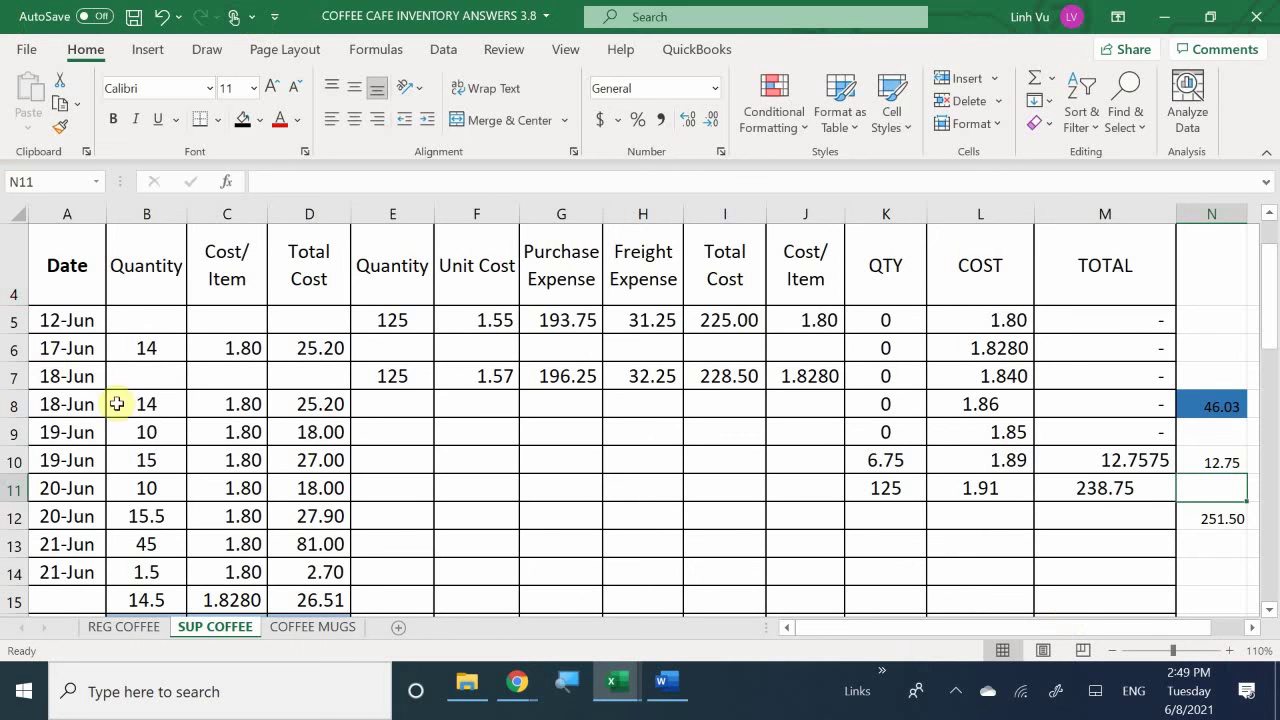
Check the 30-Jun total costs on the SUP COFFEE and REG COFFEE sheets and find the regular coffee COGS debit cell D854 in the general journal.
{"action": "left_click", "coordinate": [398, 458]}
{"action": "scroll", "coordinate": [400, 462], "scroll_direction": "down", "scroll_amount": 8}
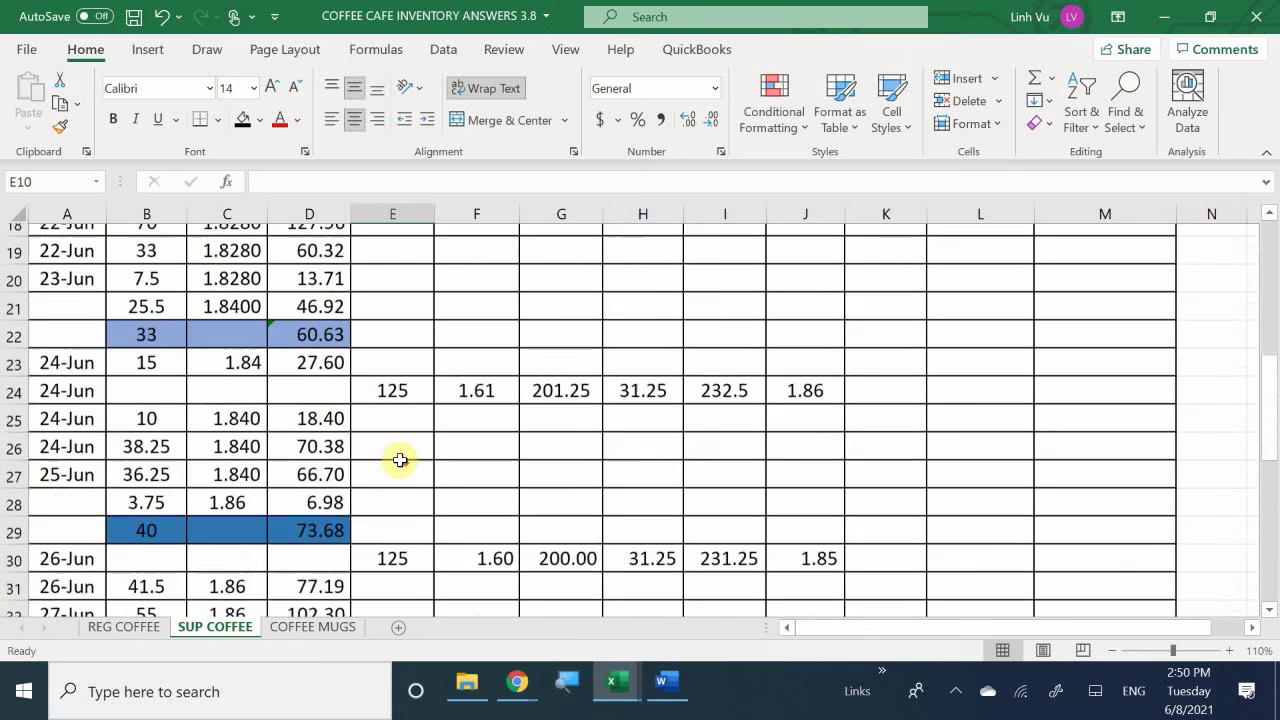
{"action": "scroll", "coordinate": [408, 471], "scroll_direction": "down", "scroll_amount": 3}
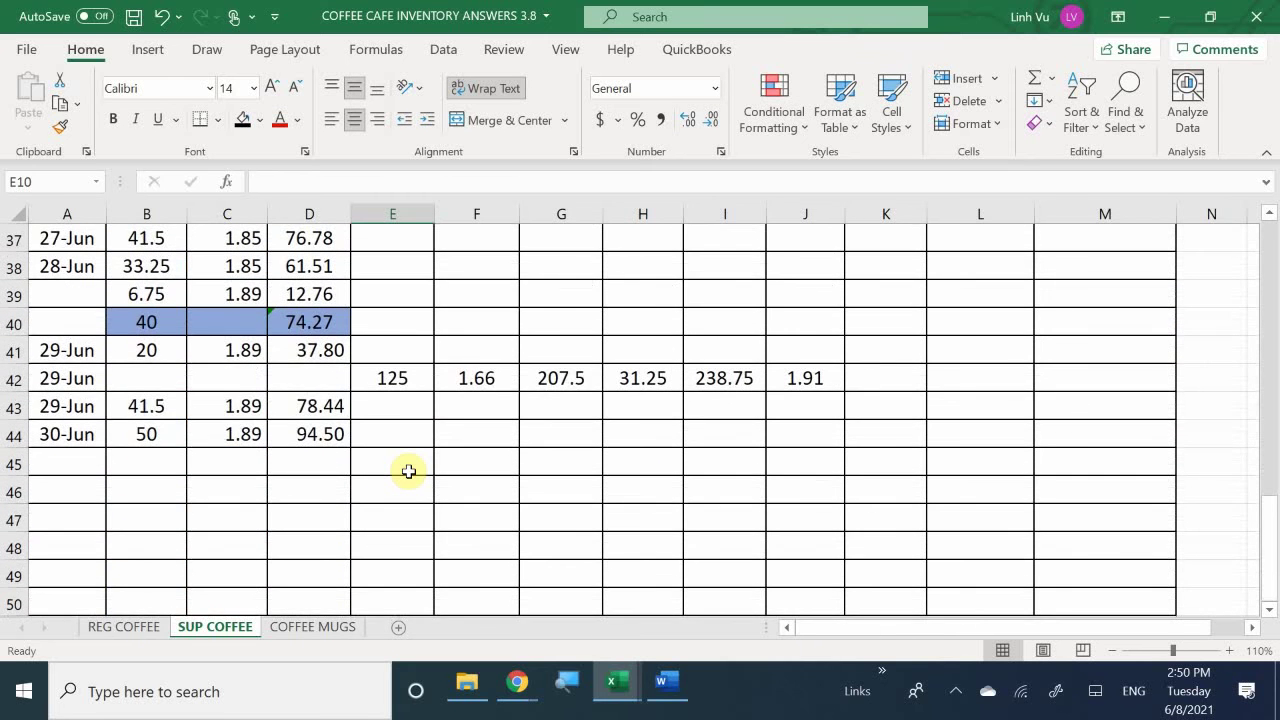
{"action": "scroll", "coordinate": [408, 471], "scroll_direction": "up", "scroll_amount": 1}
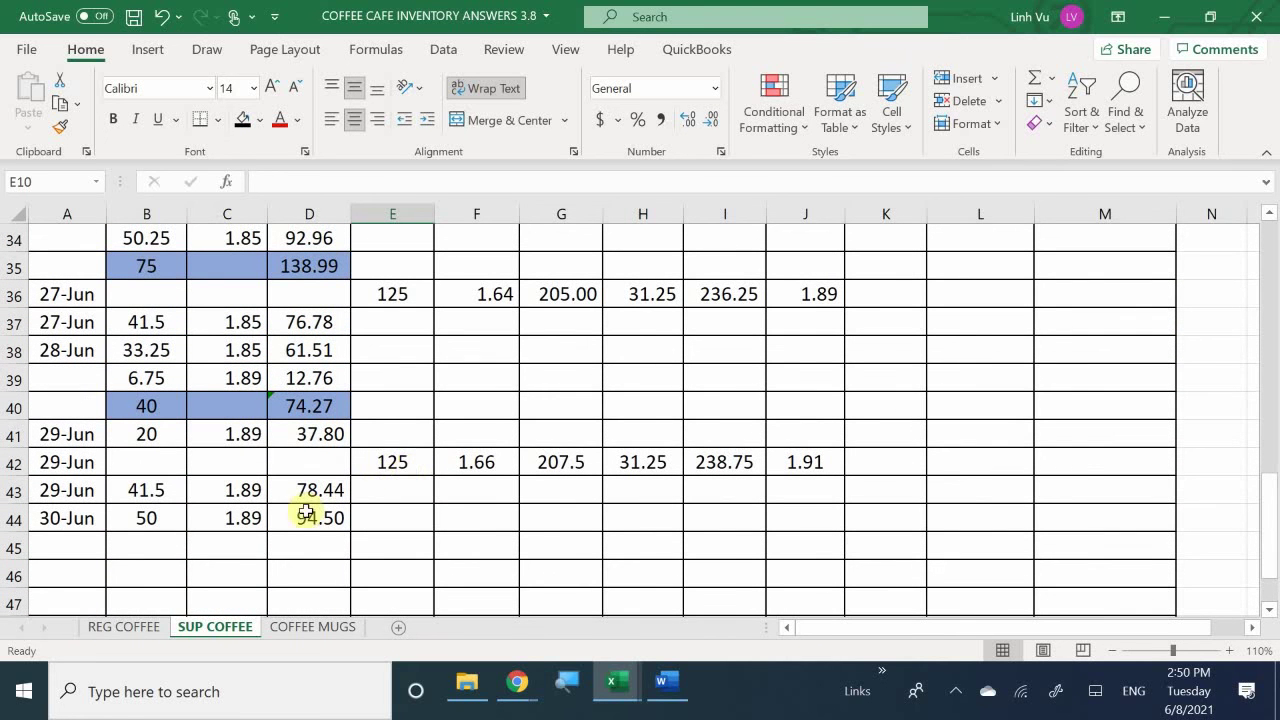
{"action": "left_click", "coordinate": [123, 626]}
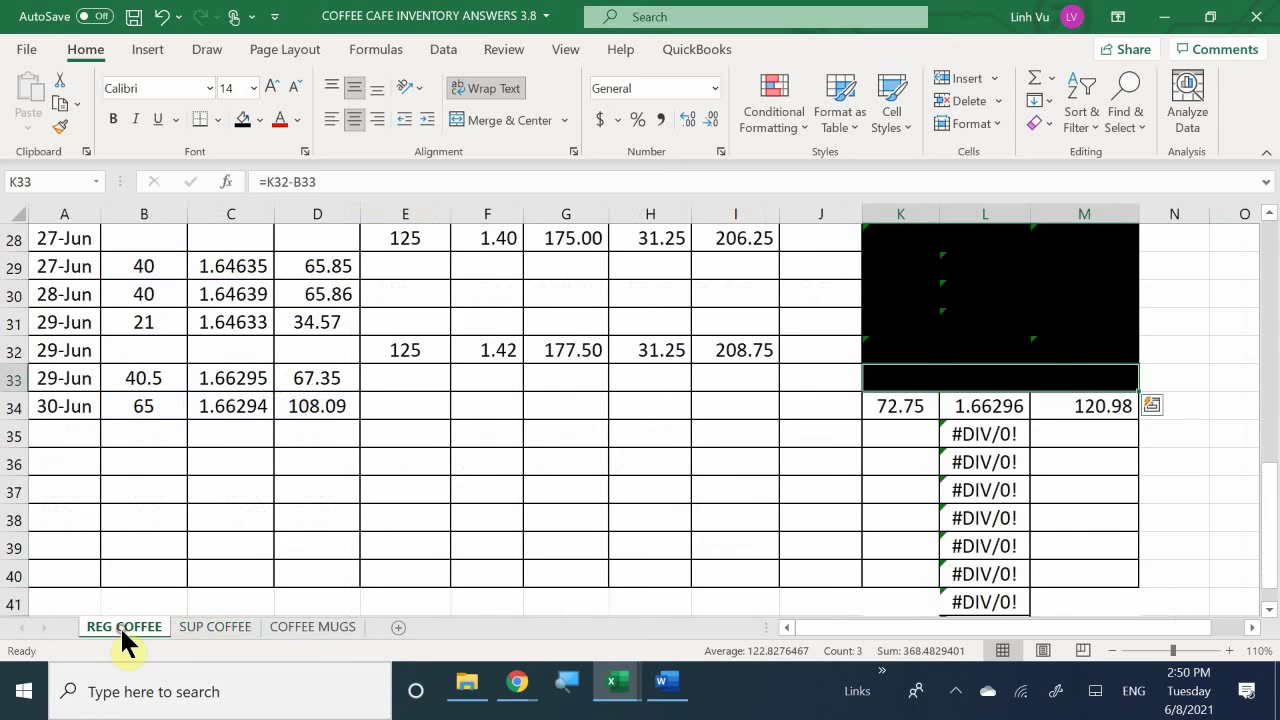
{"action": "scroll", "coordinate": [192, 508], "scroll_direction": "up", "scroll_amount": 1}
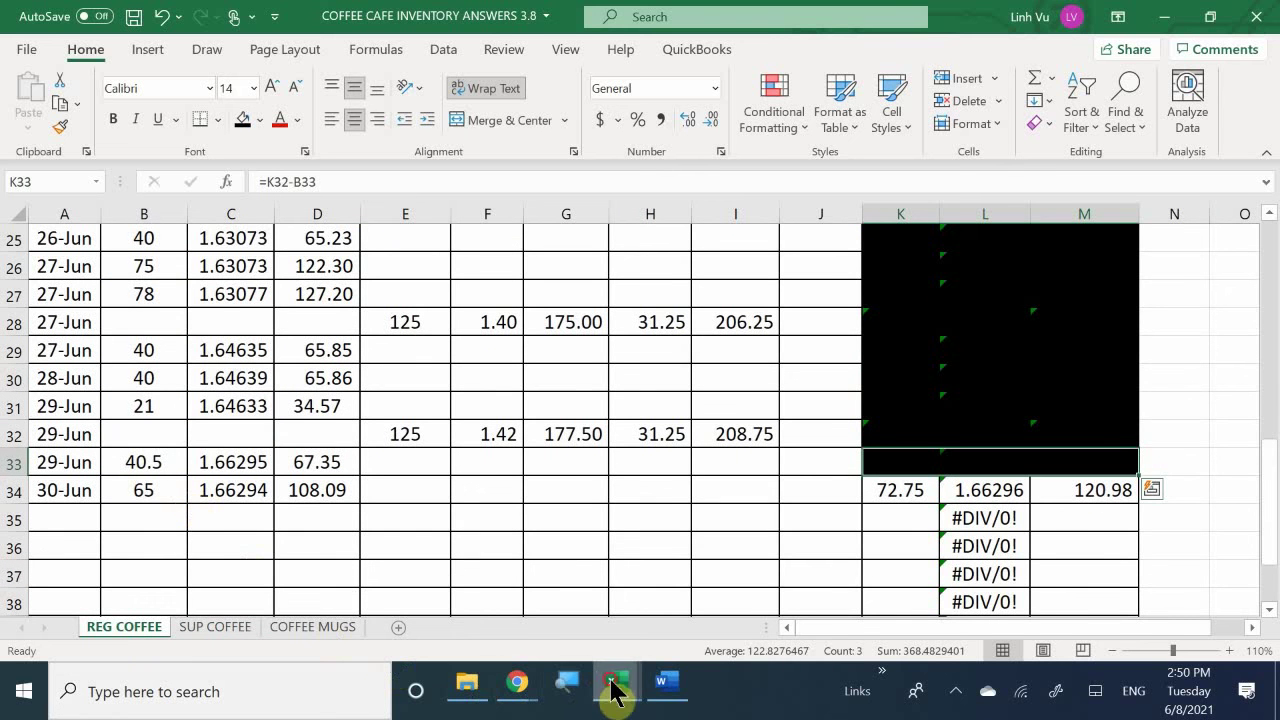
{"action": "mouse_move", "coordinate": [610, 684]}
{"action": "left_click", "coordinate": [308, 583]}
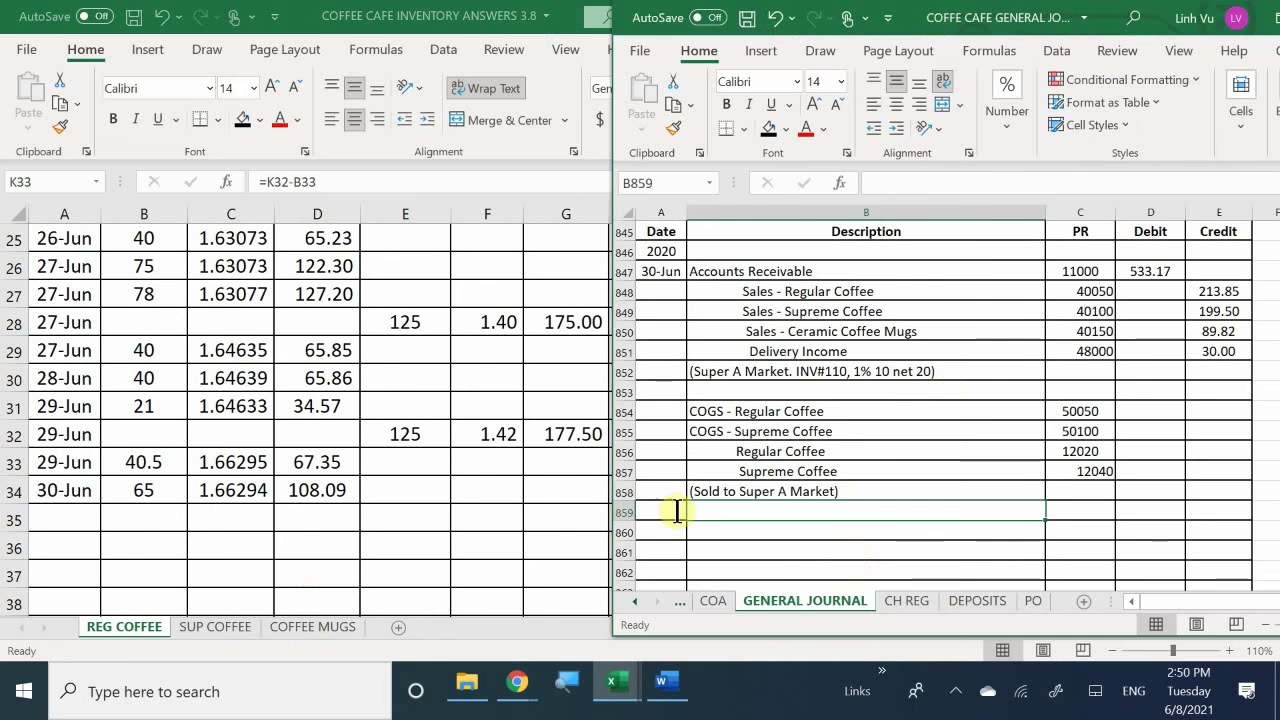
{"action": "left_click", "coordinate": [1136, 408]}
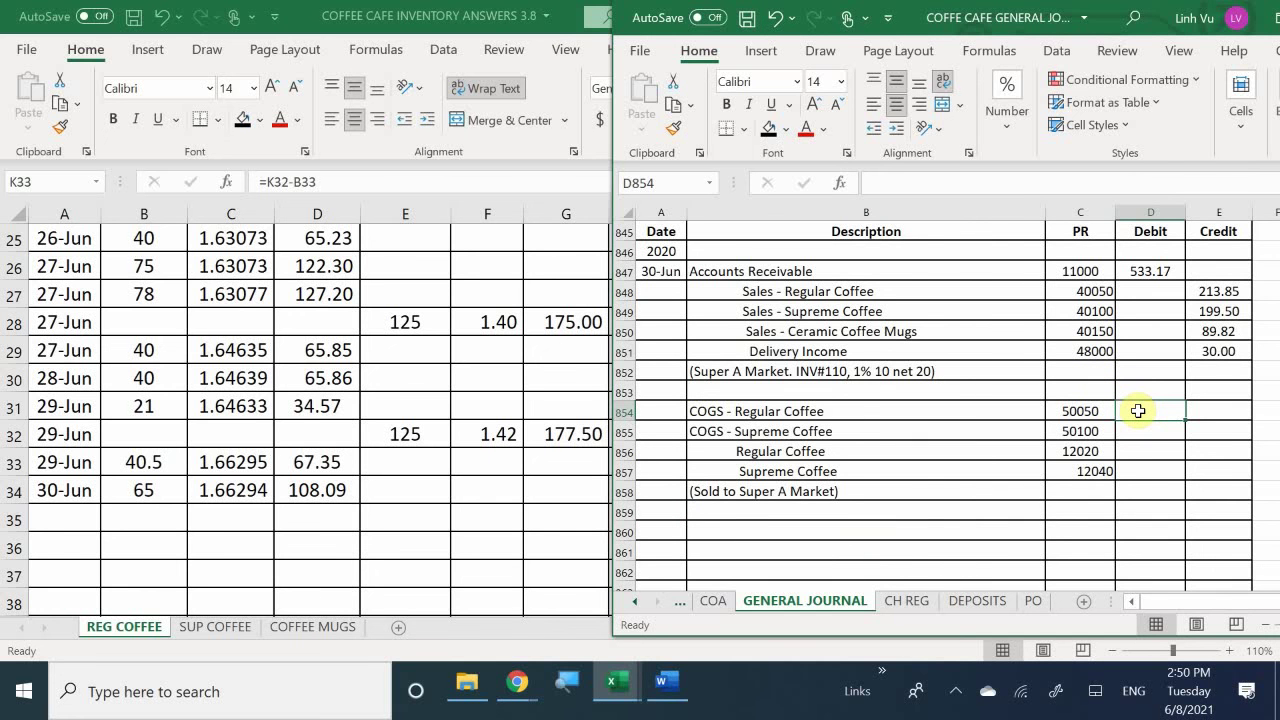
Review the supreme coffee inventory-on-hand layers and the 30-Jun cost of goods sold row on the SUP COFFEE sheet.
{"action": "left_click", "coordinate": [617, 682]}
{"action": "left_click", "coordinate": [780, 628]}
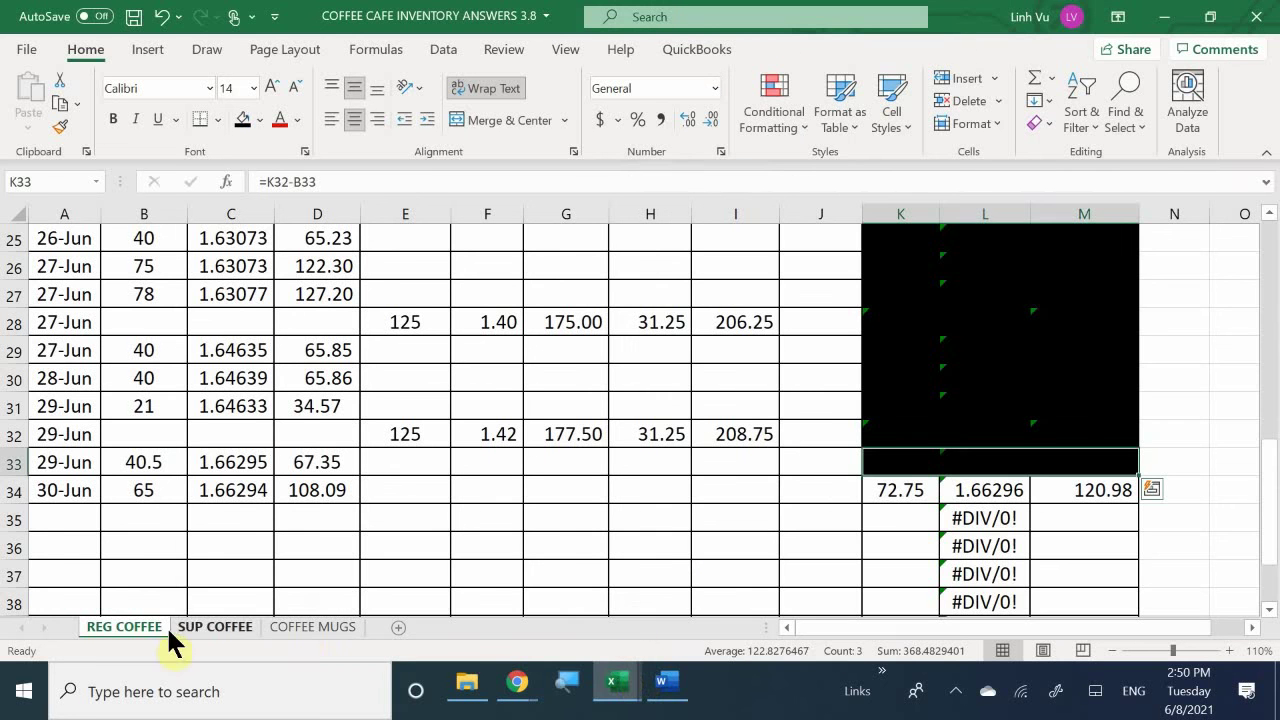
{"action": "left_click", "coordinate": [214, 628]}
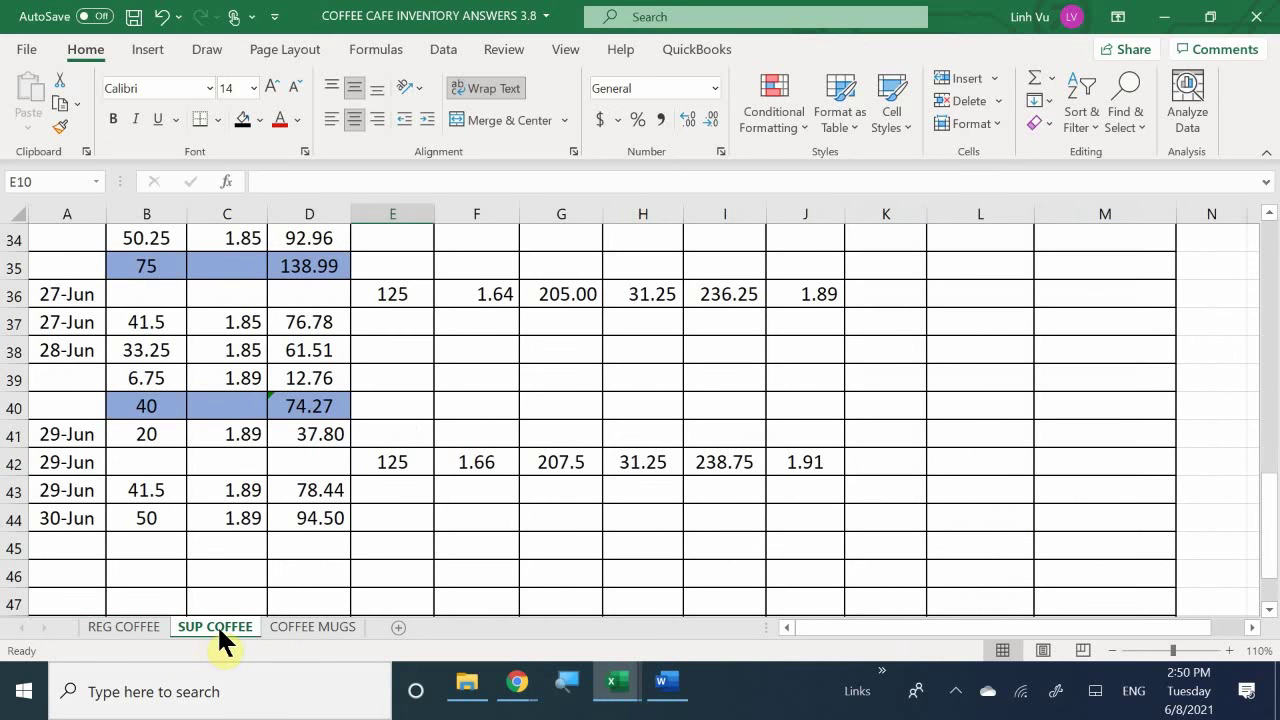
{"action": "left_click", "coordinate": [1063, 461]}
{"action": "scroll", "coordinate": [1063, 461], "scroll_direction": "up", "scroll_amount": 1}
{"action": "scroll", "coordinate": [1063, 461], "scroll_direction": "up", "scroll_amount": 11}
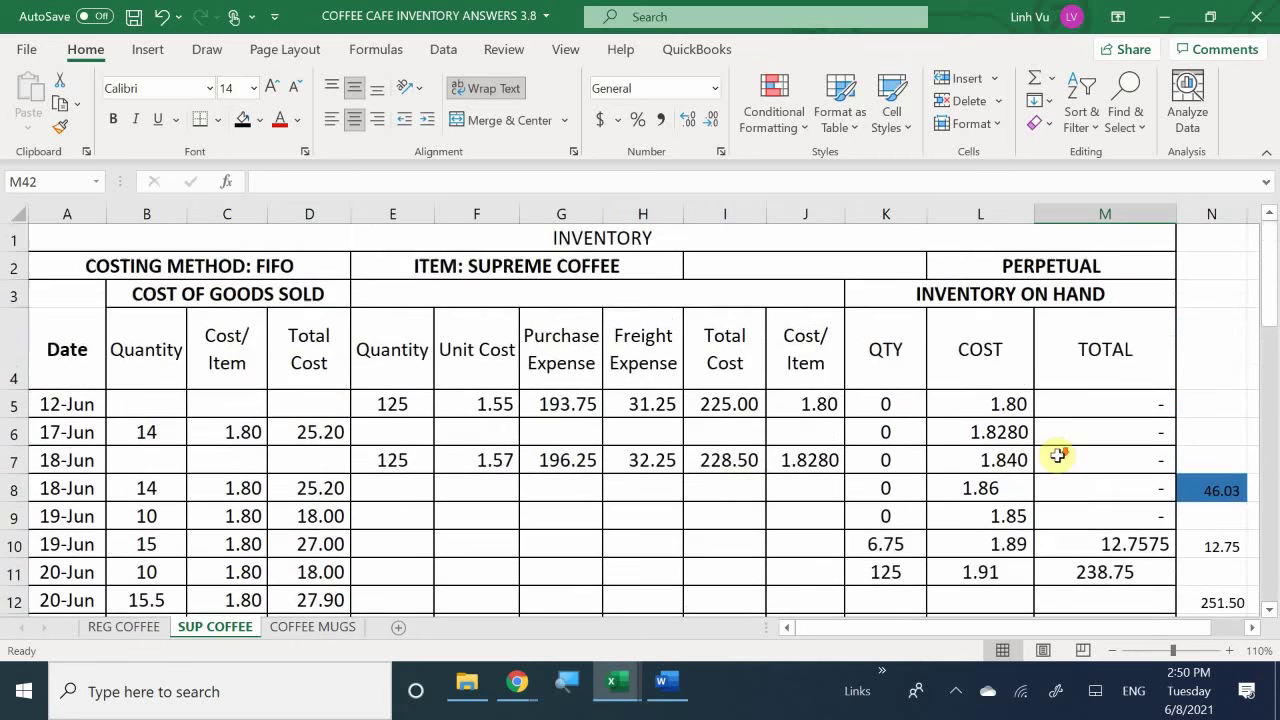
{"action": "scroll", "coordinate": [1052, 460], "scroll_direction": "down", "scroll_amount": 1}
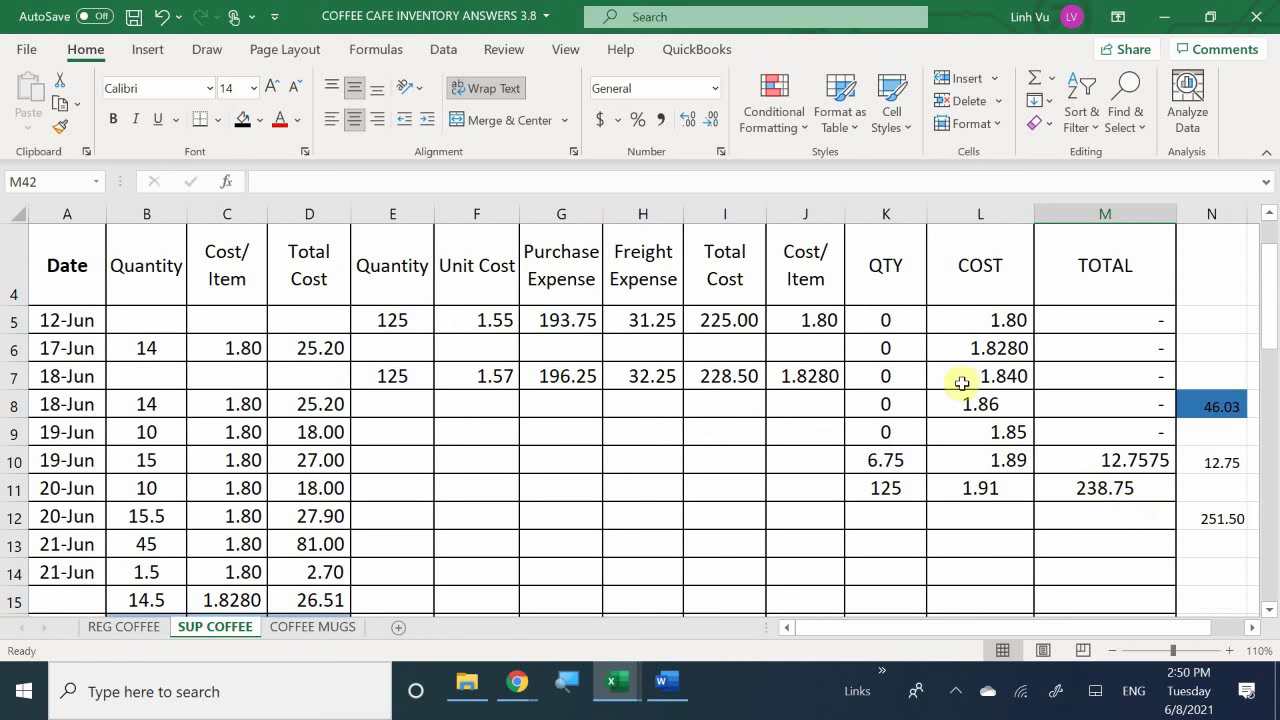
{"action": "scroll", "coordinate": [386, 477], "scroll_direction": "down", "scroll_amount": 8}
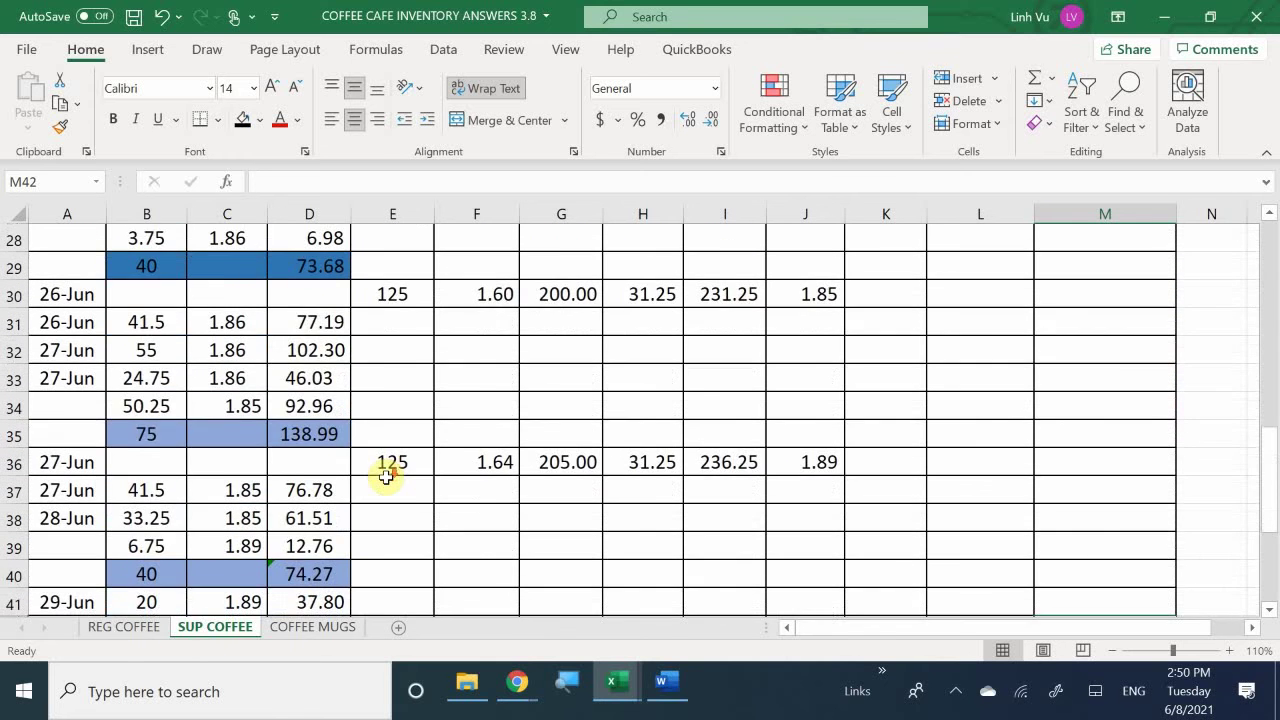
{"action": "scroll", "coordinate": [386, 477], "scroll_direction": "down", "scroll_amount": 3}
{"action": "scroll", "coordinate": [386, 477], "scroll_direction": "up", "scroll_amount": 1}
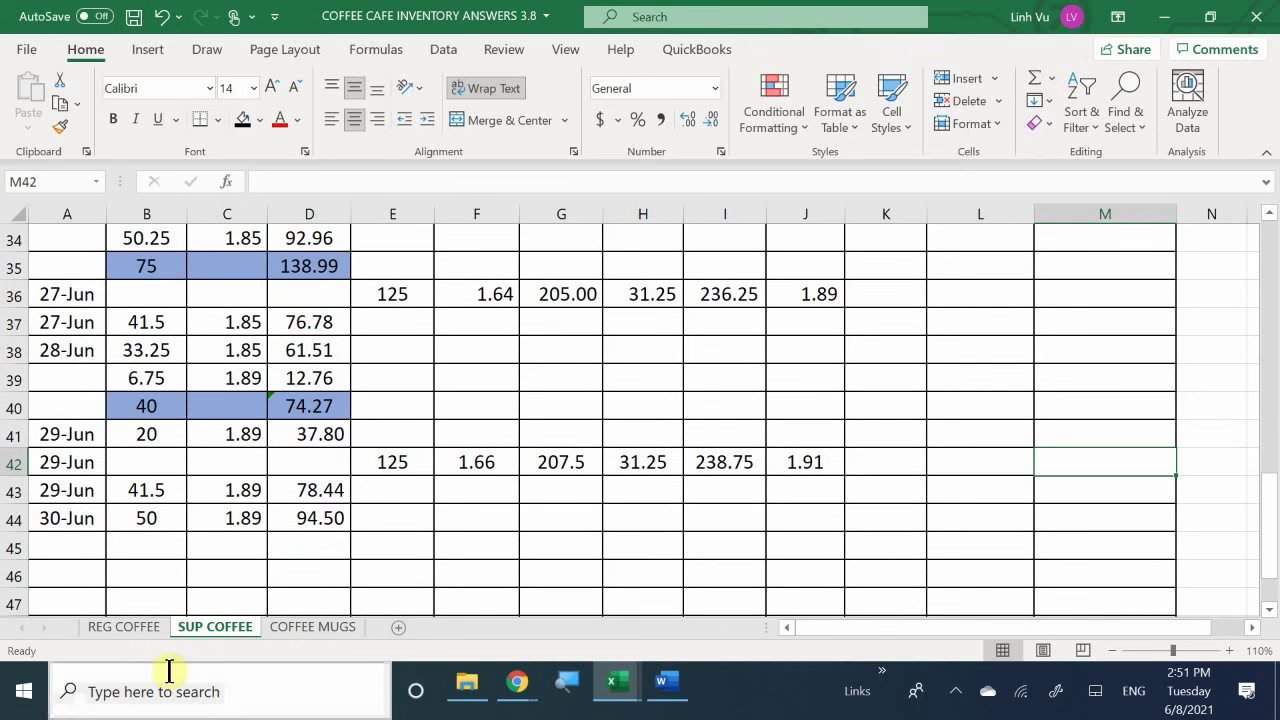
With the REG COFFEE sheet in view, enter general journal debits of 108.09 for COGS - Regular Coffee in D854 and 94.50 for COGS - Supreme Coffee in D855.
{"action": "left_click", "coordinate": [127, 630]}
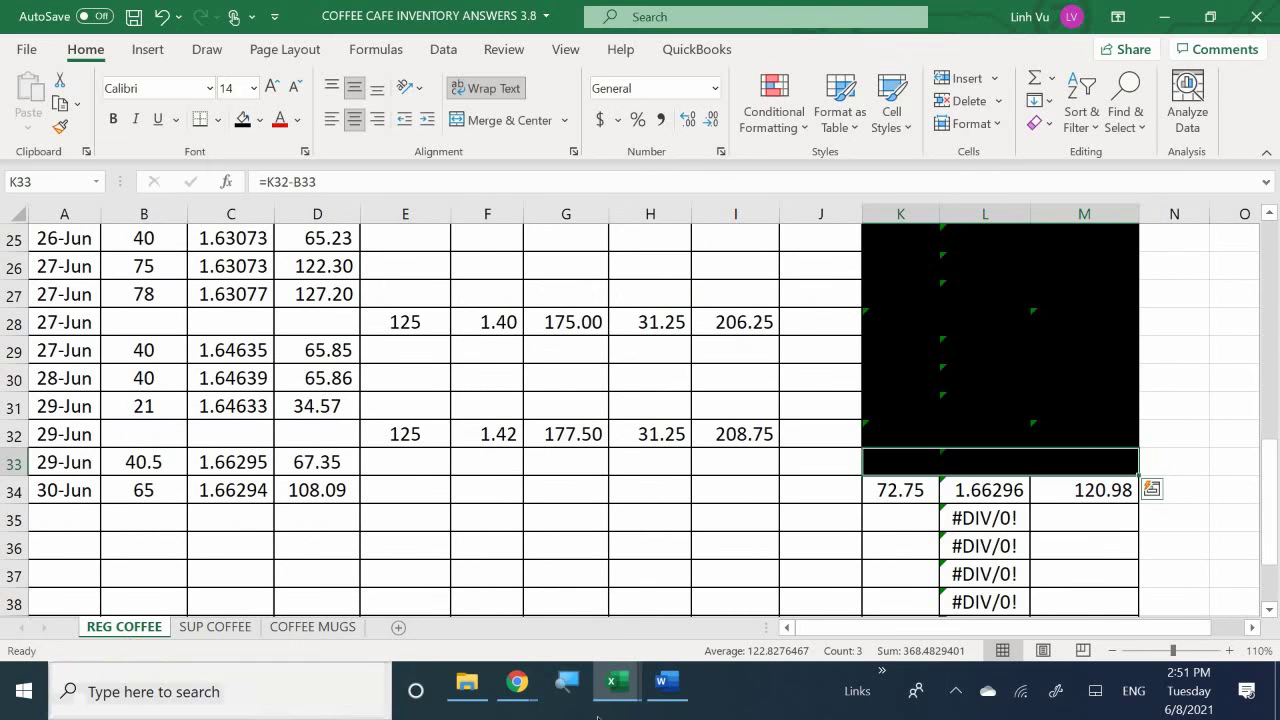
{"action": "mouse_move", "coordinate": [612, 684]}
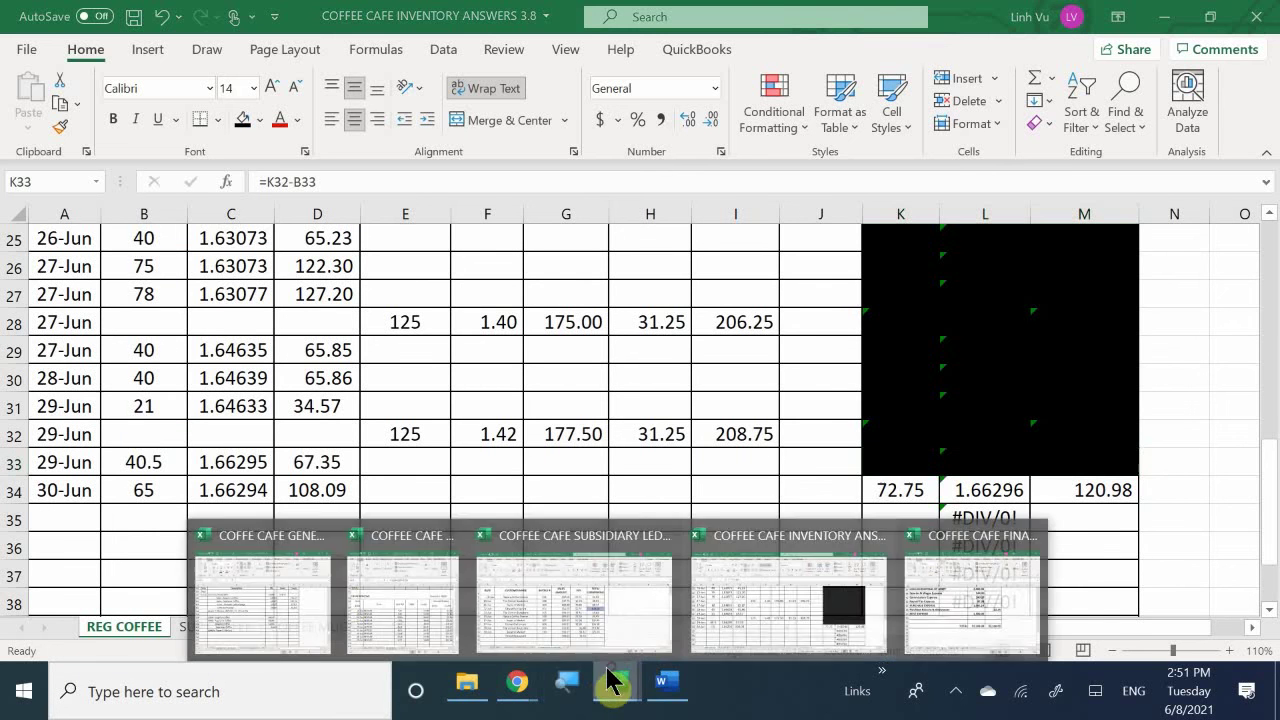
{"action": "left_click", "coordinate": [267, 580]}
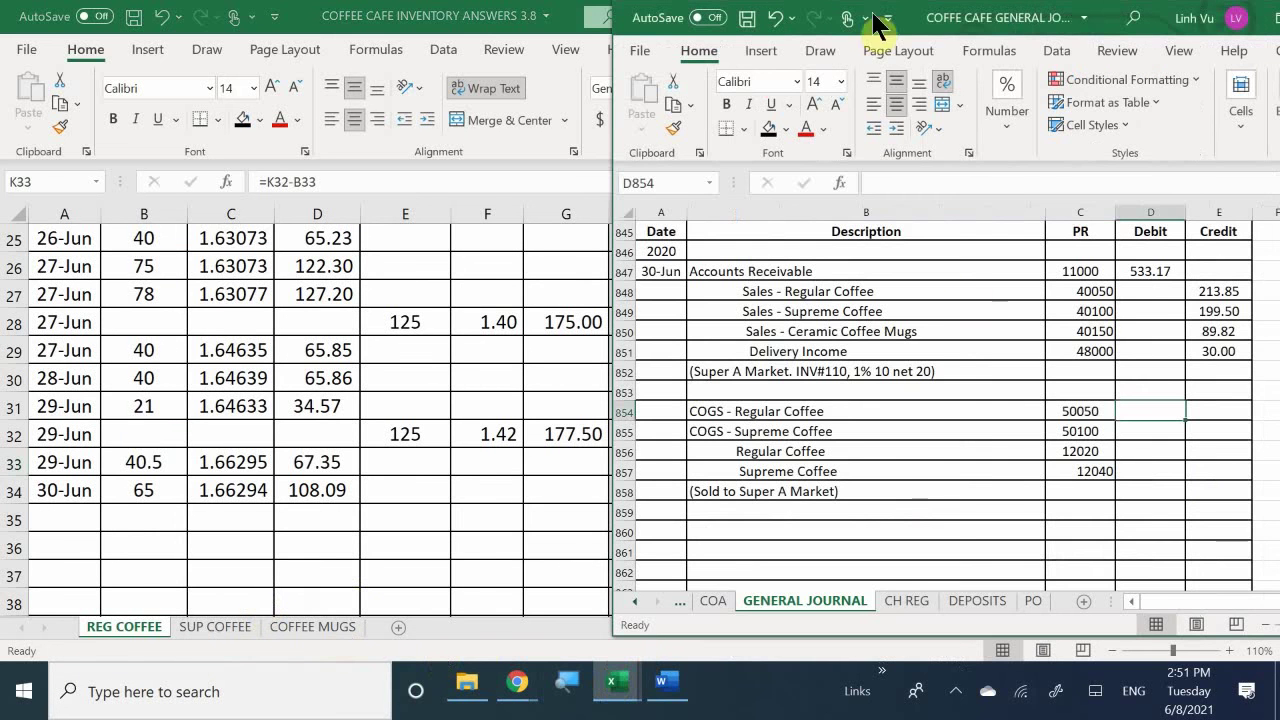
{"action": "key", "text": "F2"}
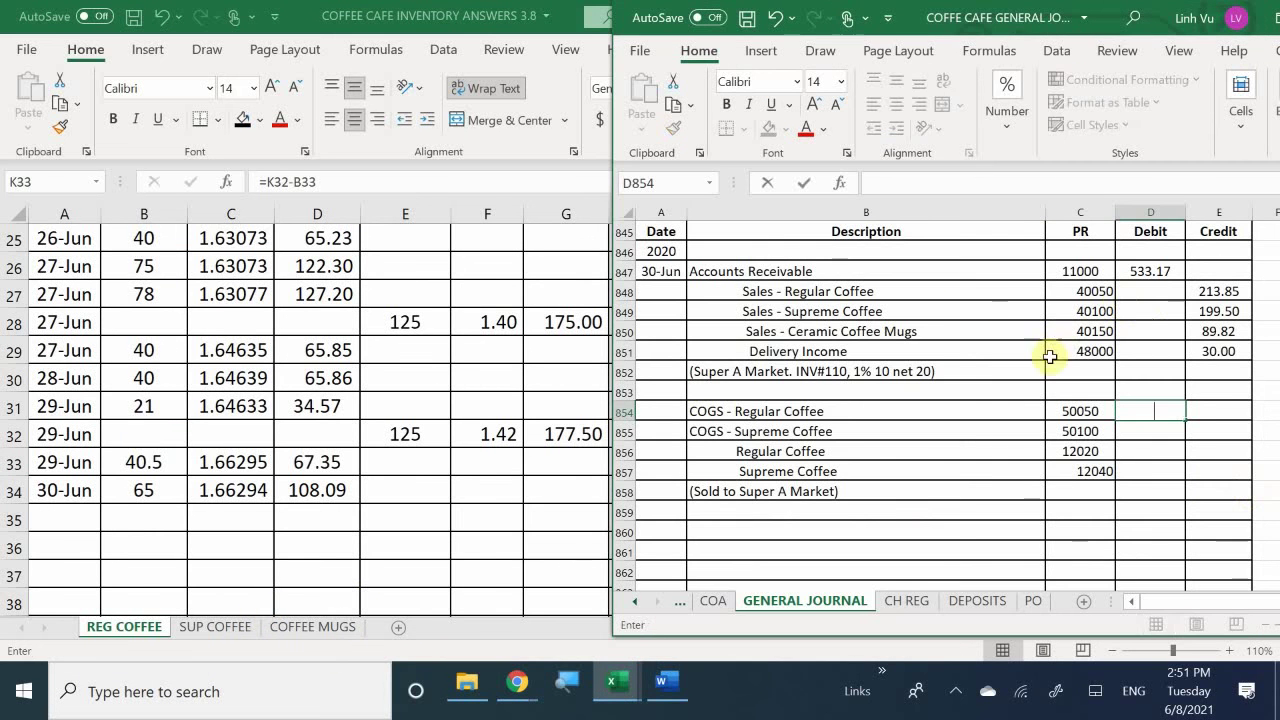
{"action": "left_click", "coordinate": [1151, 410]}
{"action": "type", "text": "10"}
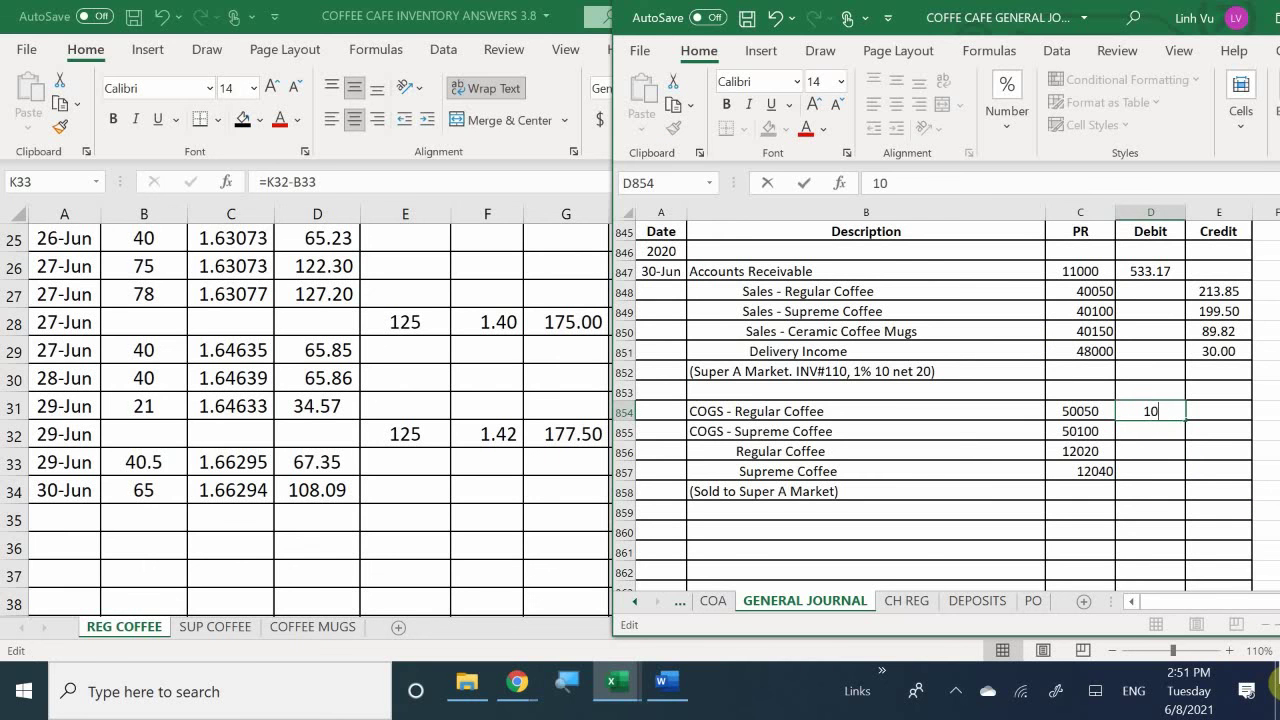
{"action": "type", "text": "8.09"}
{"action": "key", "text": "Return"}
{"action": "type", "text": "94.50"}
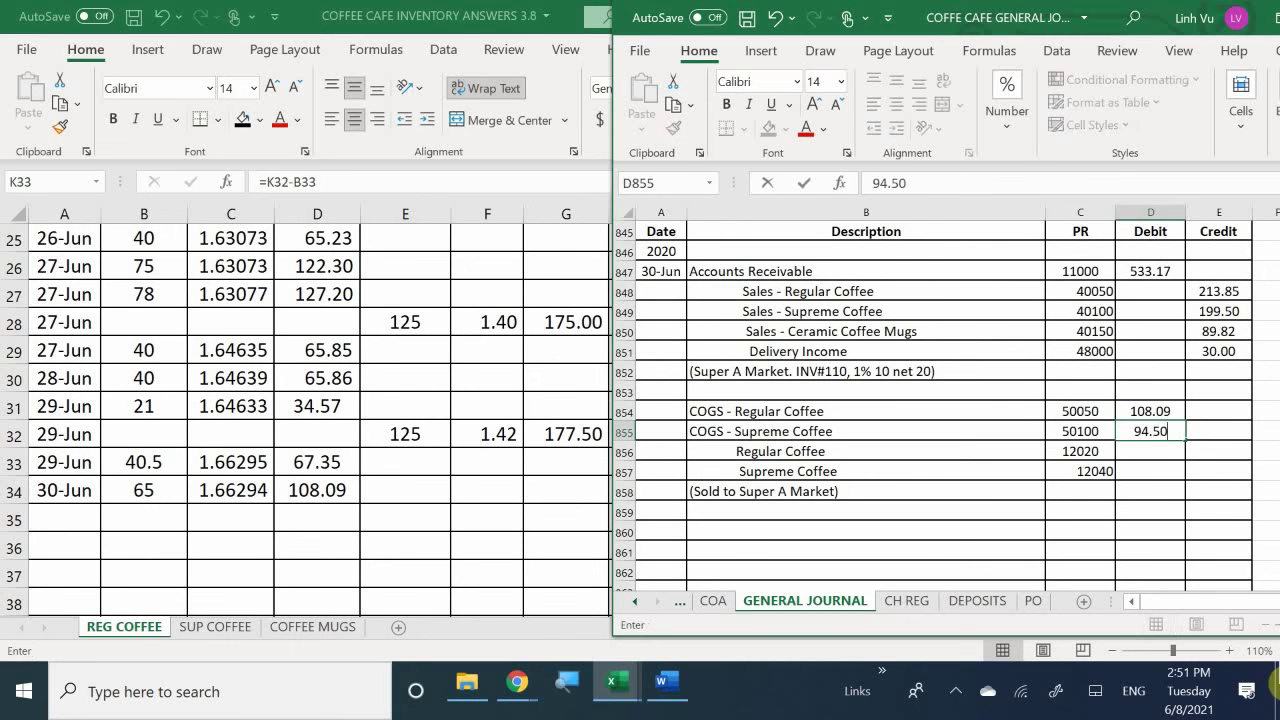
{"action": "key", "text": "Return"}
{"action": "left_click", "coordinate": [1218, 451]}
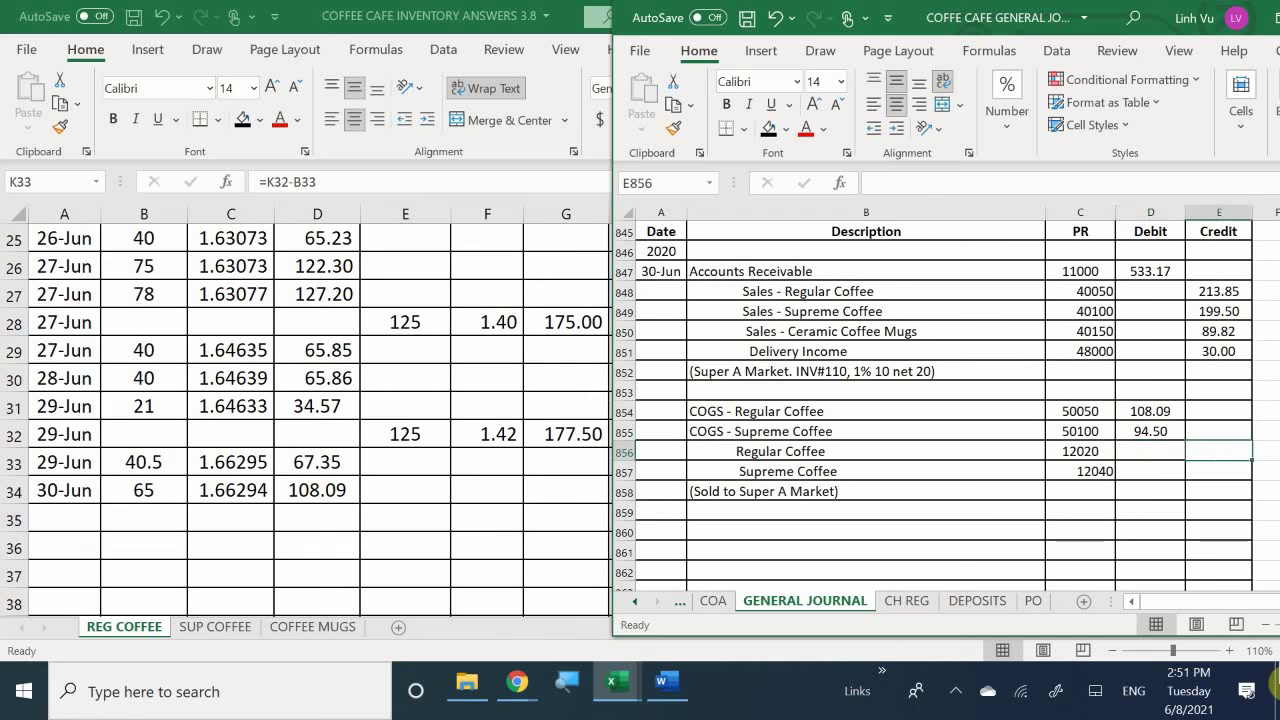
Credit Regular Coffee in E856 and Supreme Coffee in E857 of the general journal by referencing the COGS debits in D854 and D855.
{"action": "type", "text": "="}
{"action": "left_click", "coordinate": [1218, 411]}
{"action": "key", "text": "Left"}
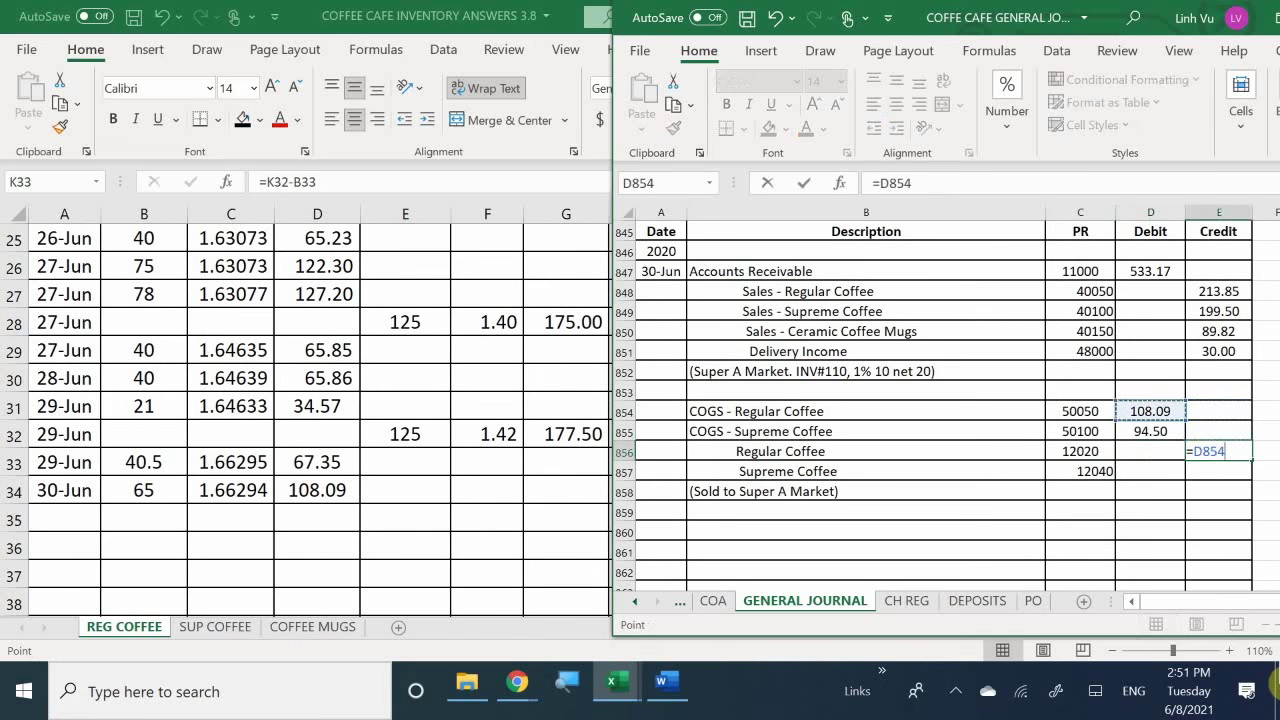
{"action": "key", "text": "Return"}
{"action": "type", "text": "="}
{"action": "key", "text": "Up"}
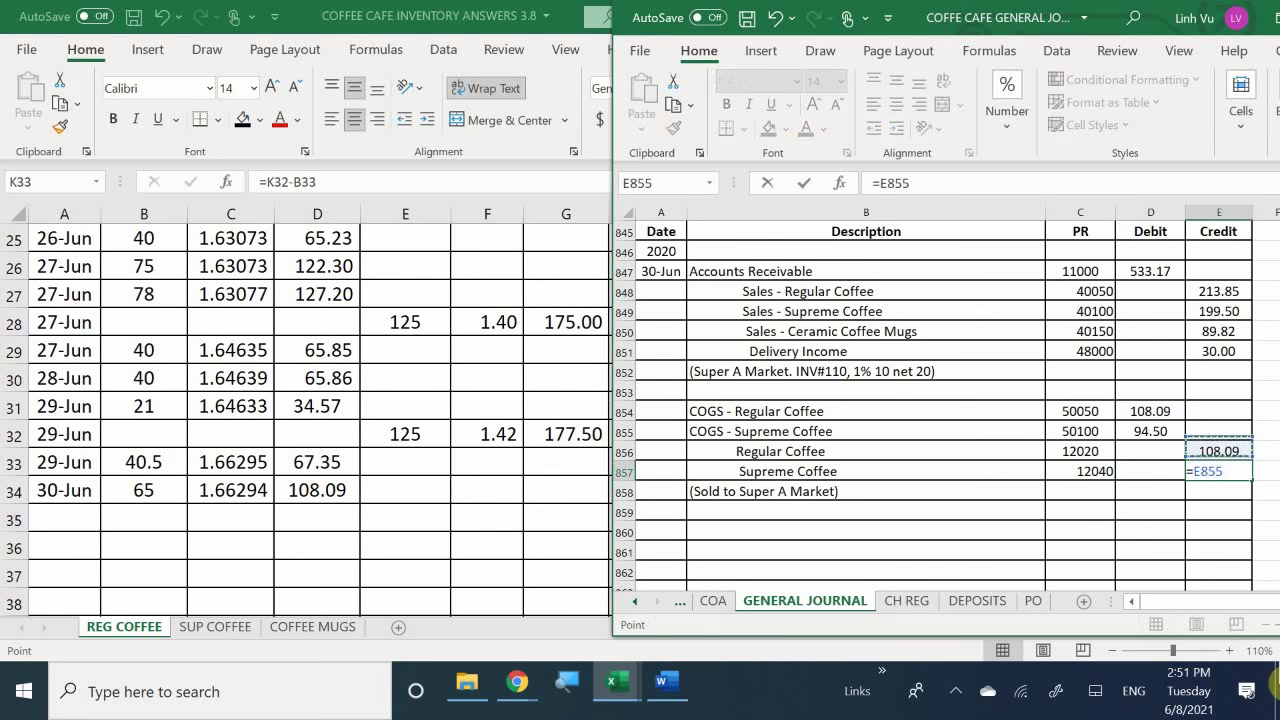
{"action": "key", "text": "Left"}
{"action": "key", "text": "Return"}
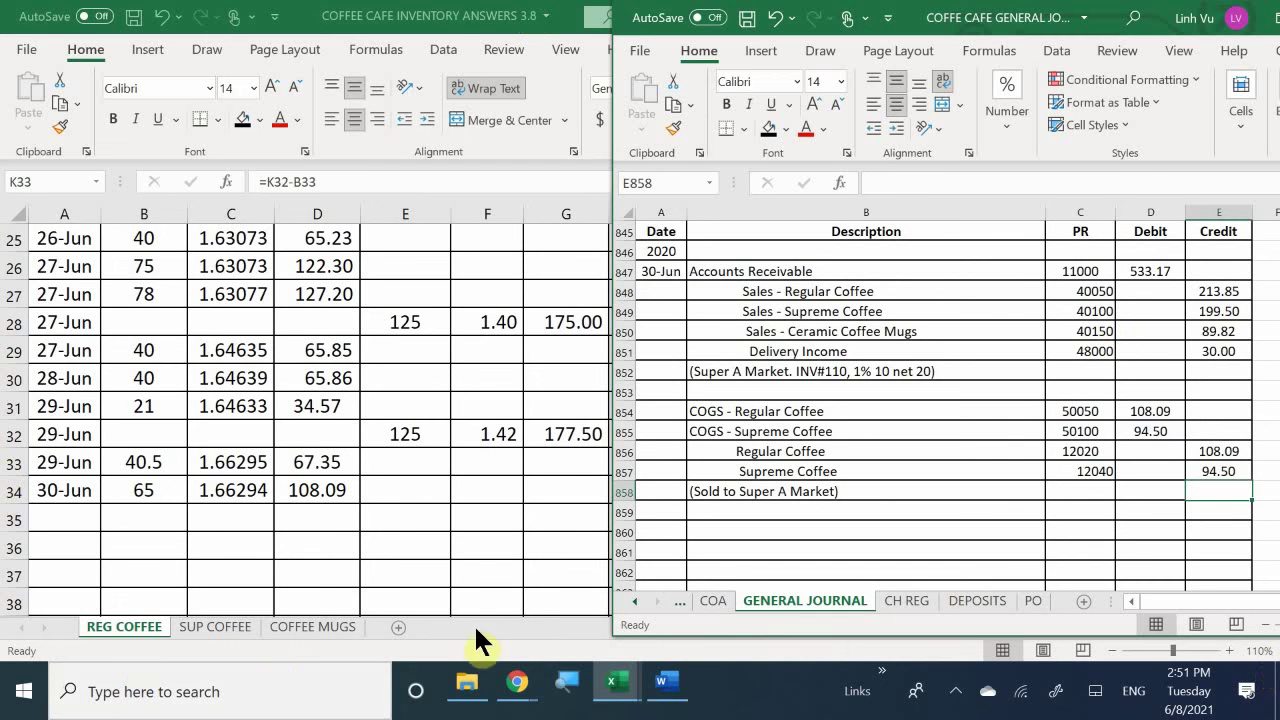
Bring up the general ledger workbook, then check the quantities sold on invoice 110 in the Word scenario document.
{"action": "mouse_move", "coordinate": [598, 675]}
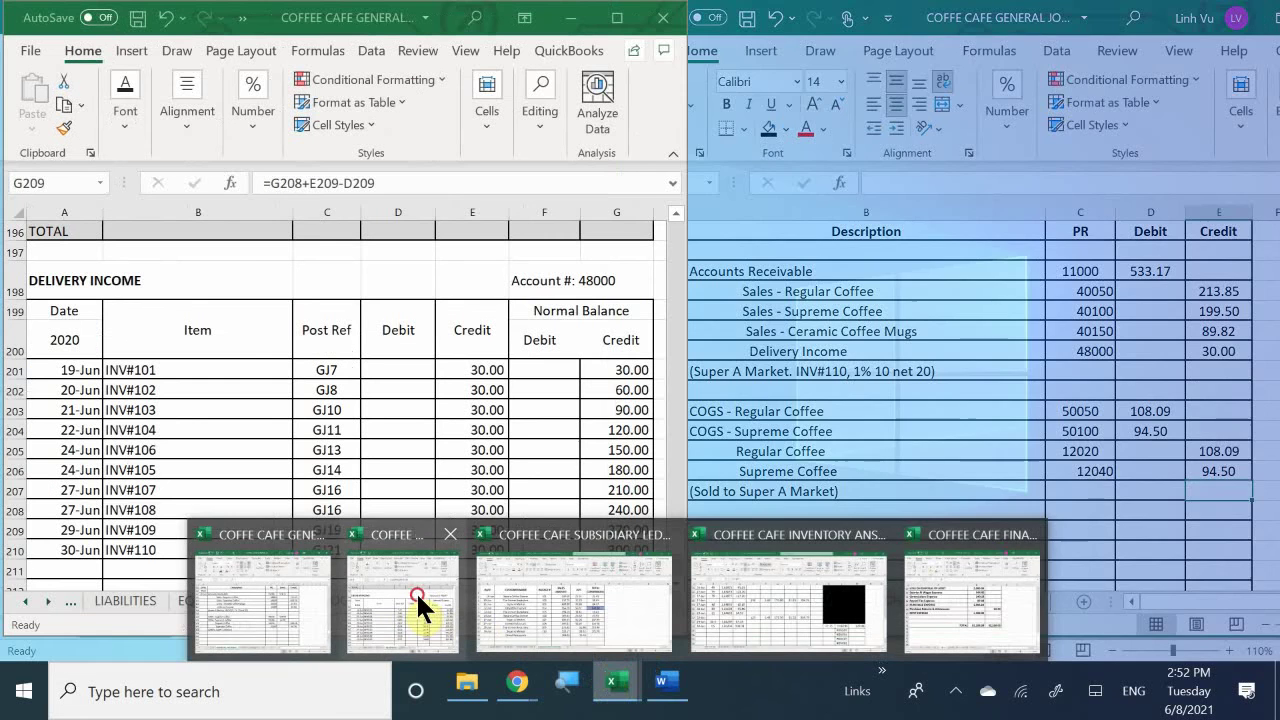
{"action": "left_click", "coordinate": [416, 591]}
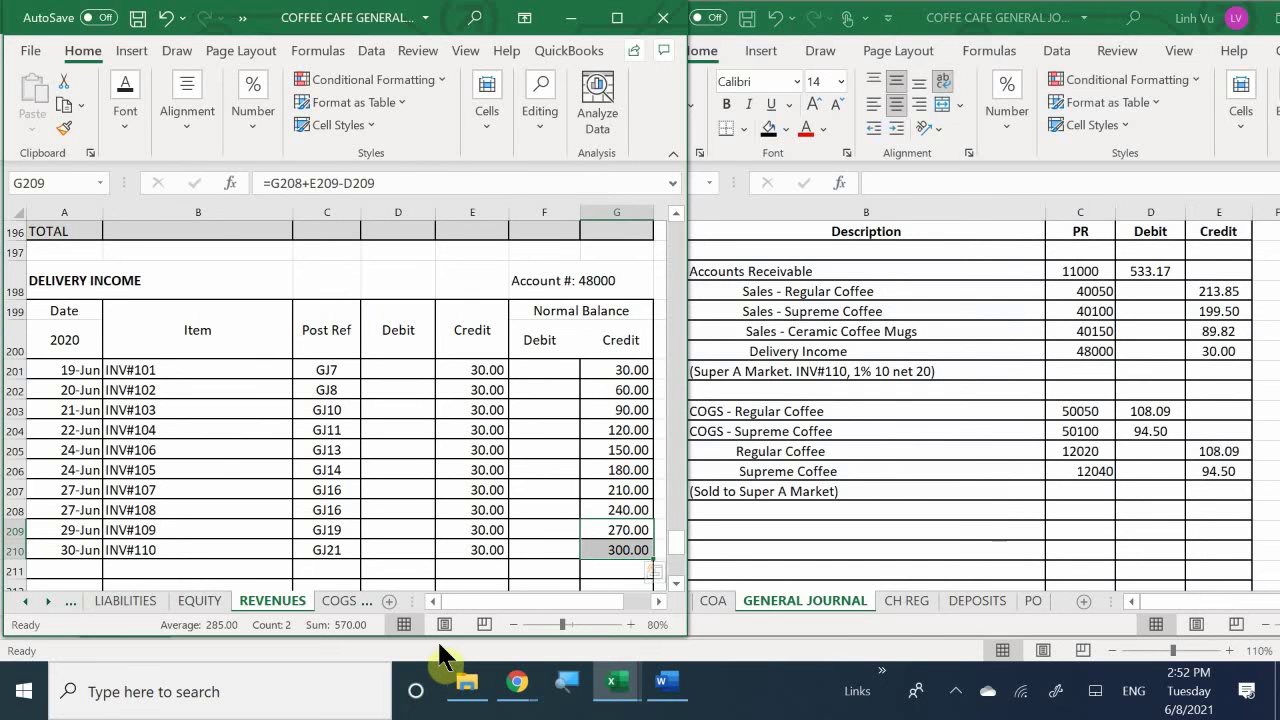
{"action": "left_click", "coordinate": [665, 682]}
{"action": "scroll", "coordinate": [438, 398], "scroll_direction": "down", "scroll_amount": 15}
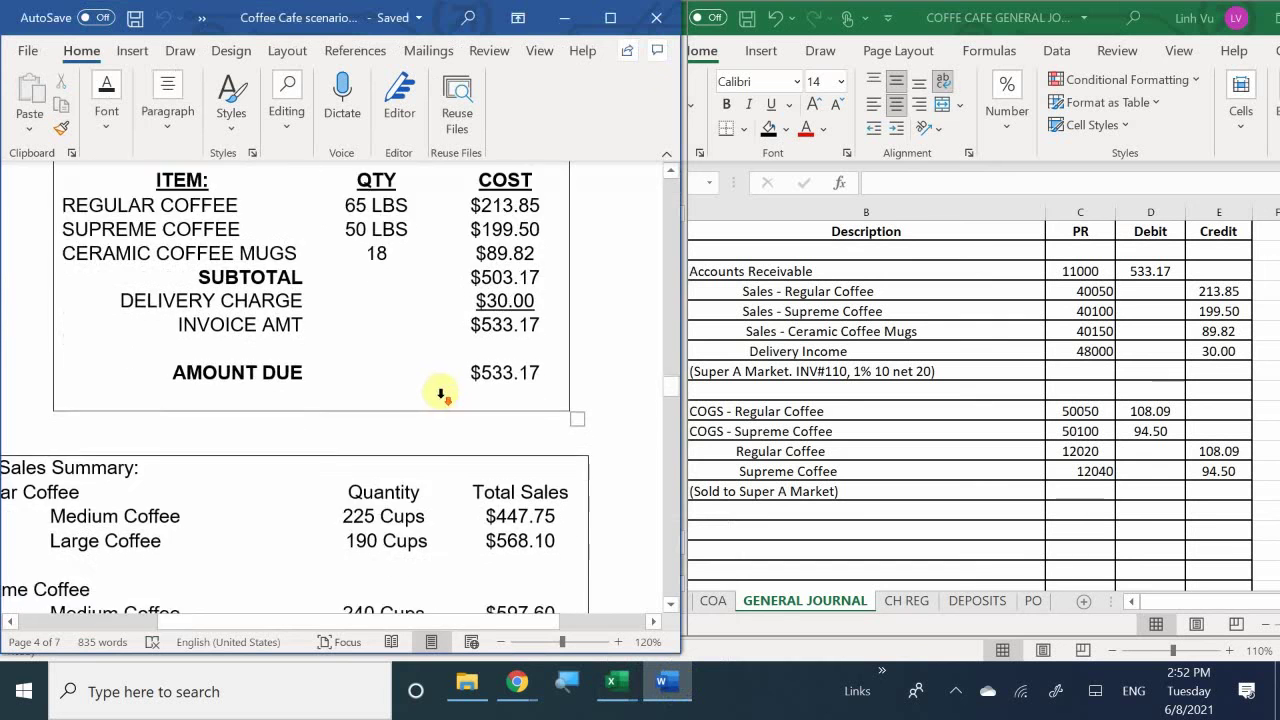
{"action": "scroll", "coordinate": [446, 415], "scroll_direction": "down", "scroll_amount": 3}
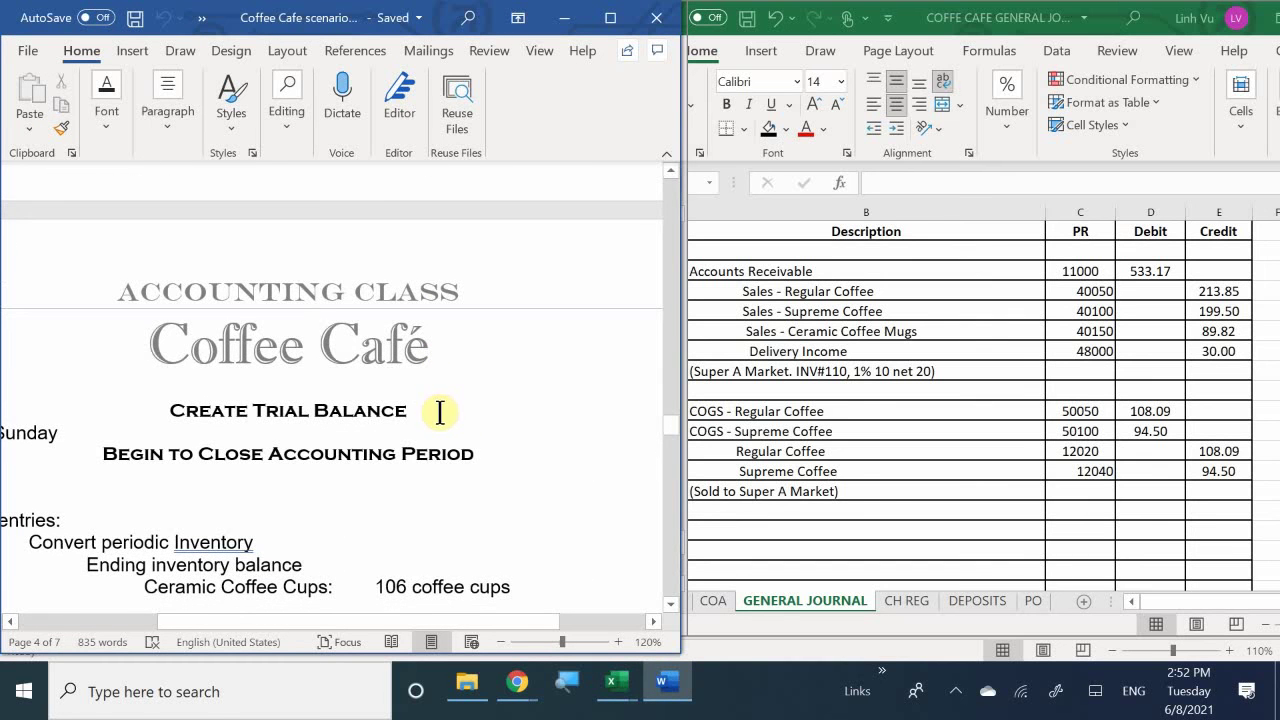
{"action": "scroll", "coordinate": [449, 415], "scroll_direction": "up", "scroll_amount": 7}
{"action": "scroll", "coordinate": [449, 415], "scroll_direction": "up", "scroll_amount": 18}
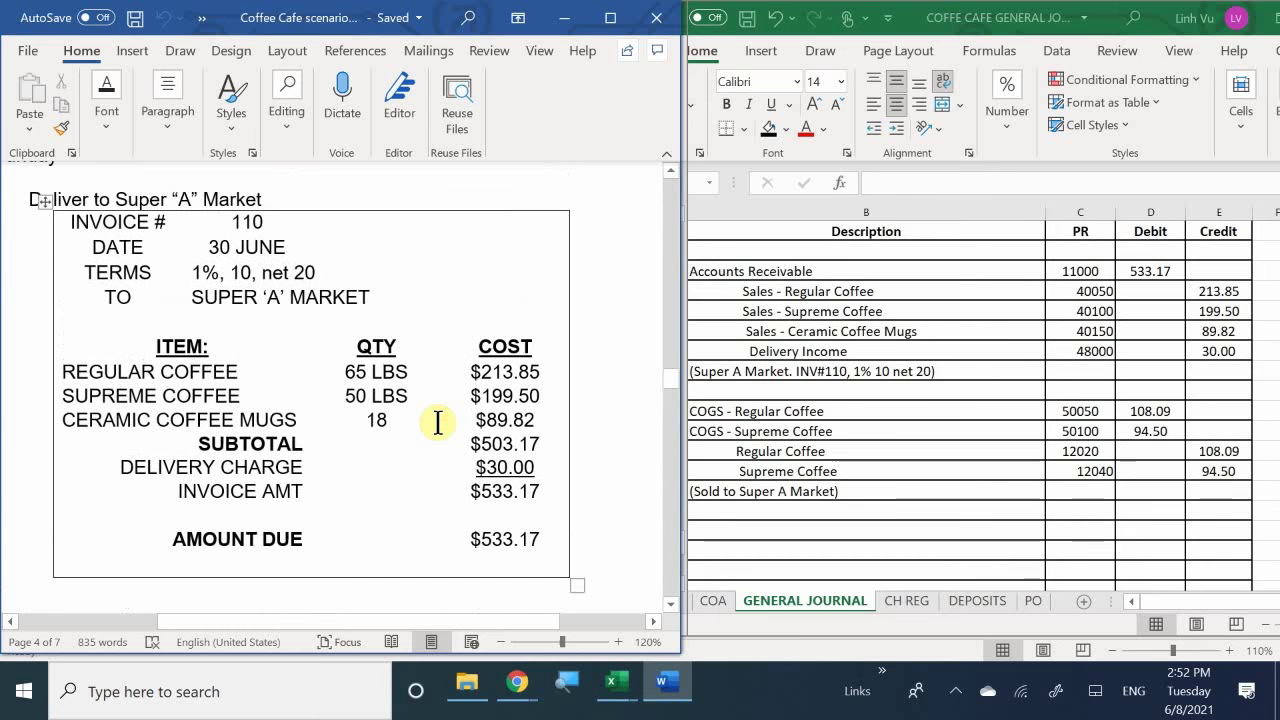
On the general ledger's COGS sheet, enter the date 6/30 in A37 of the COGS – Regular Coffee account.
{"action": "left_click", "coordinate": [617, 684]}
{"action": "left_click", "coordinate": [406, 582]}
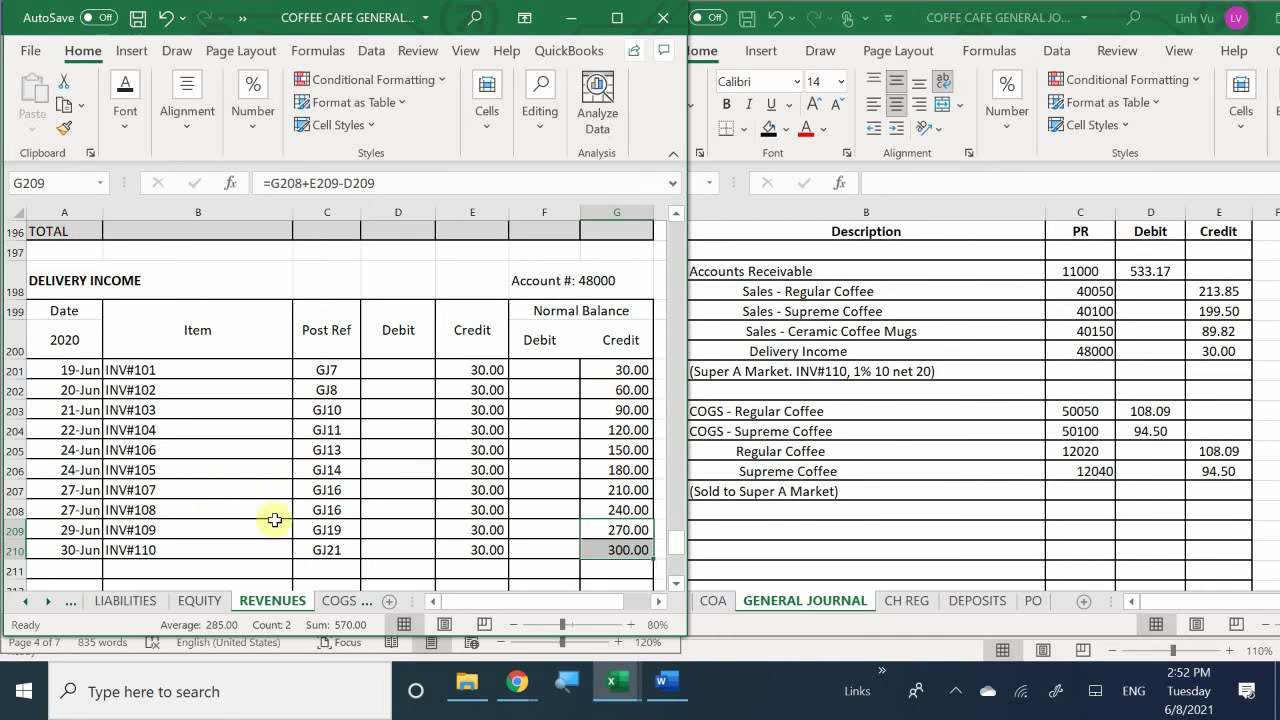
{"action": "left_click", "coordinate": [352, 600]}
{"action": "left_click", "coordinate": [352, 598]}
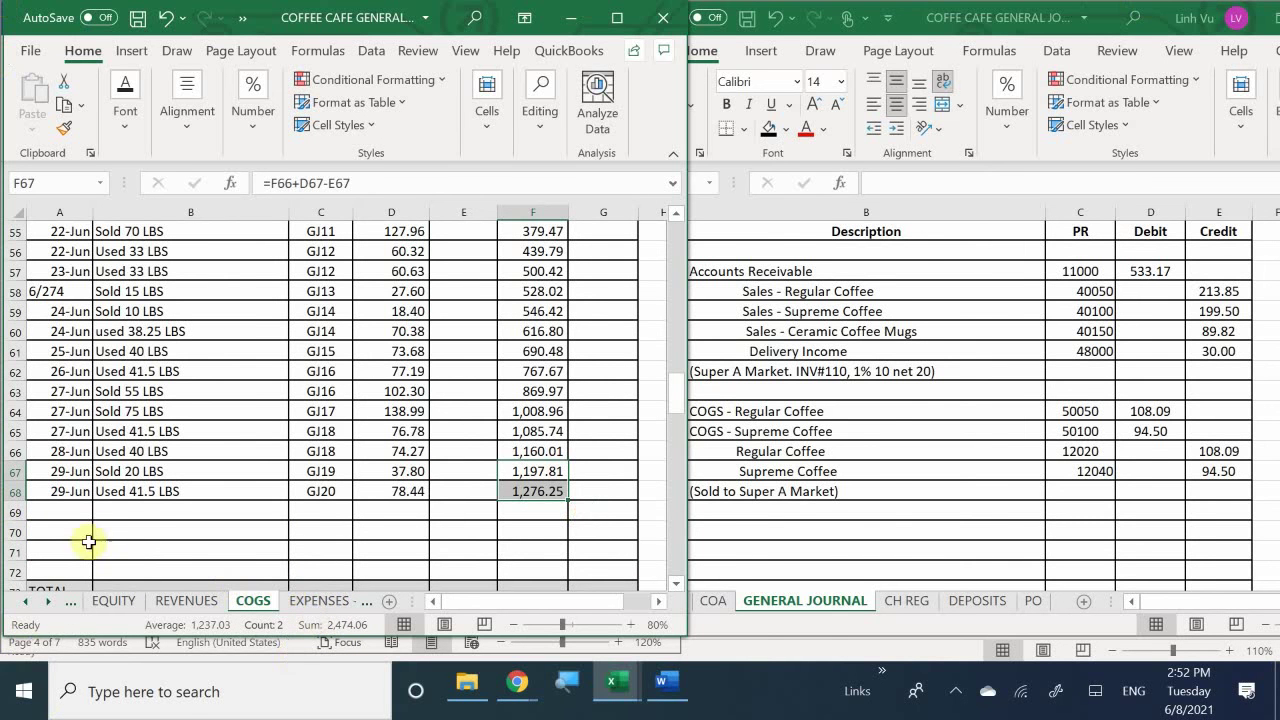
{"action": "left_click", "coordinate": [170, 491]}
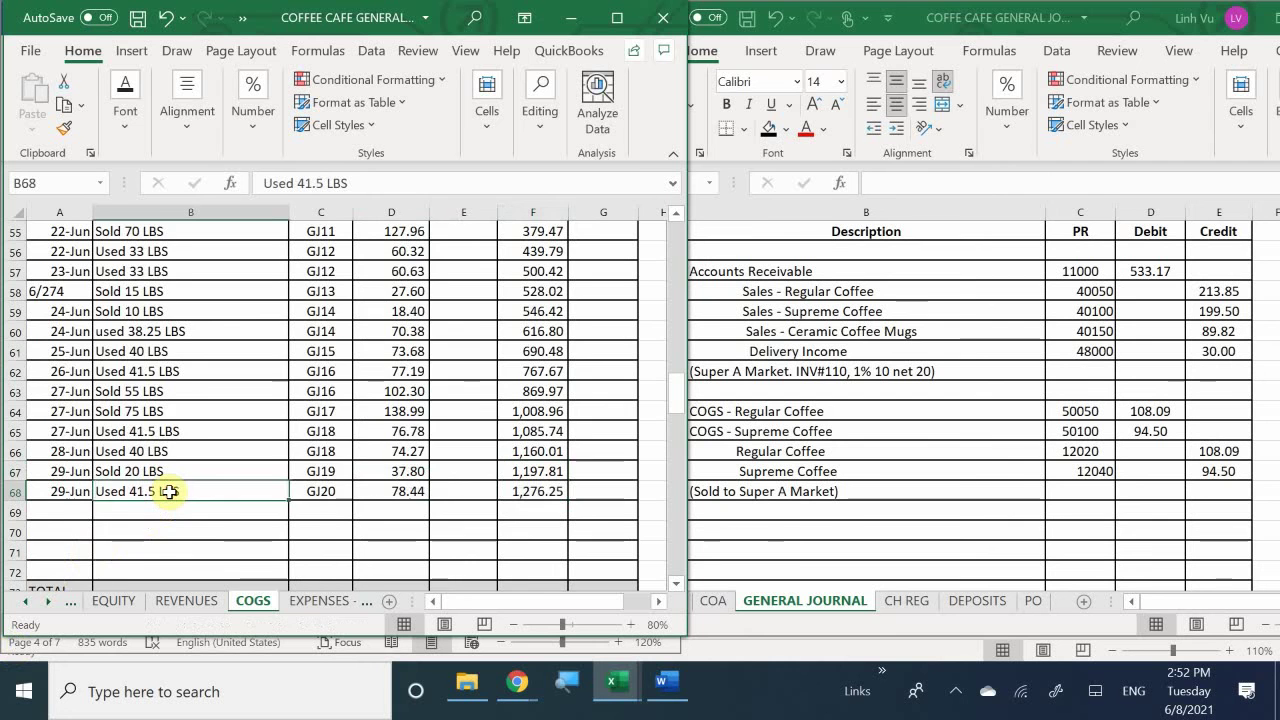
{"action": "scroll", "coordinate": [170, 491], "scroll_direction": "up", "scroll_amount": 18}
{"action": "scroll", "coordinate": [170, 491], "scroll_direction": "down", "scroll_amount": 7}
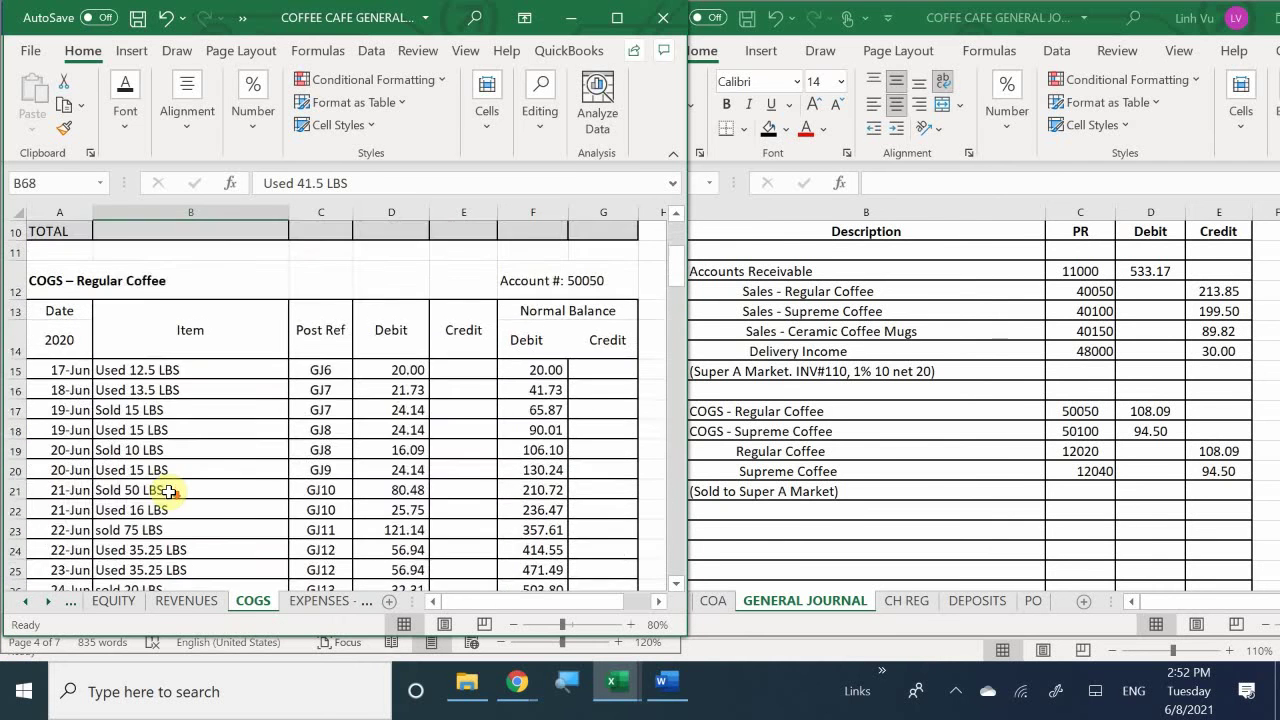
{"action": "scroll", "coordinate": [170, 491], "scroll_direction": "down", "scroll_amount": 1}
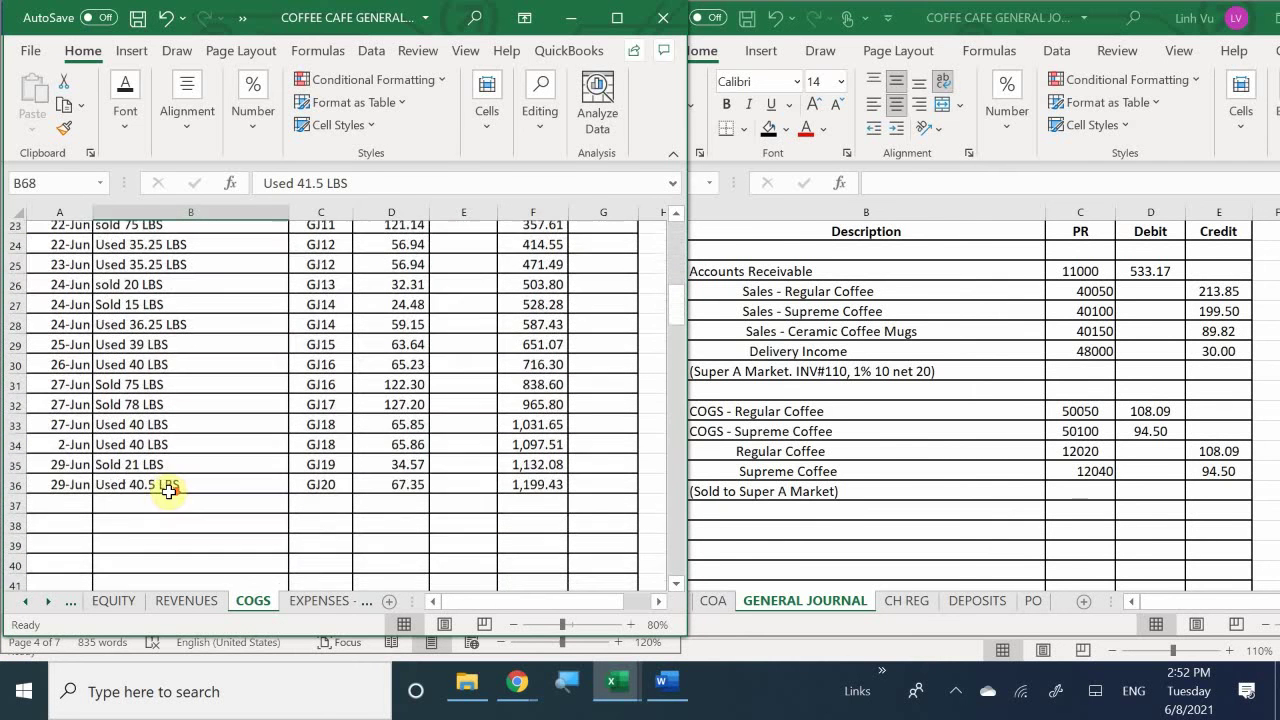
{"action": "left_click", "coordinate": [66, 471]}
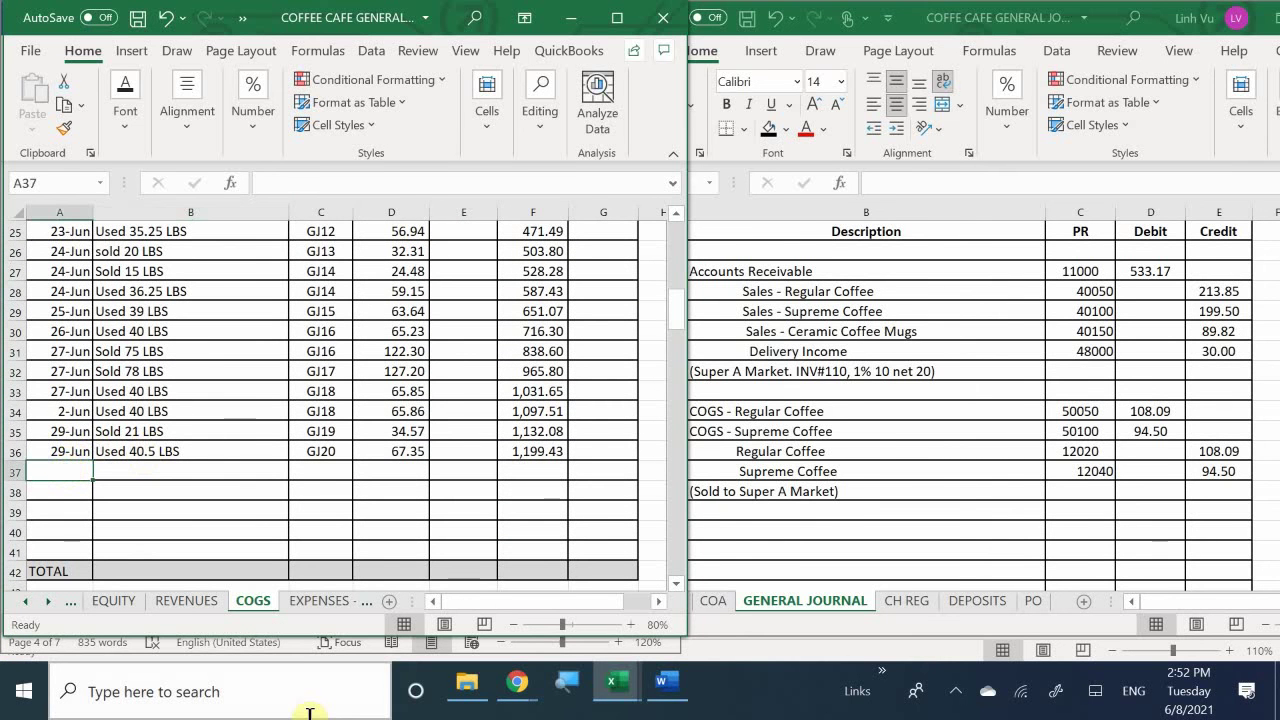
{"action": "type", "text": "6/30"}
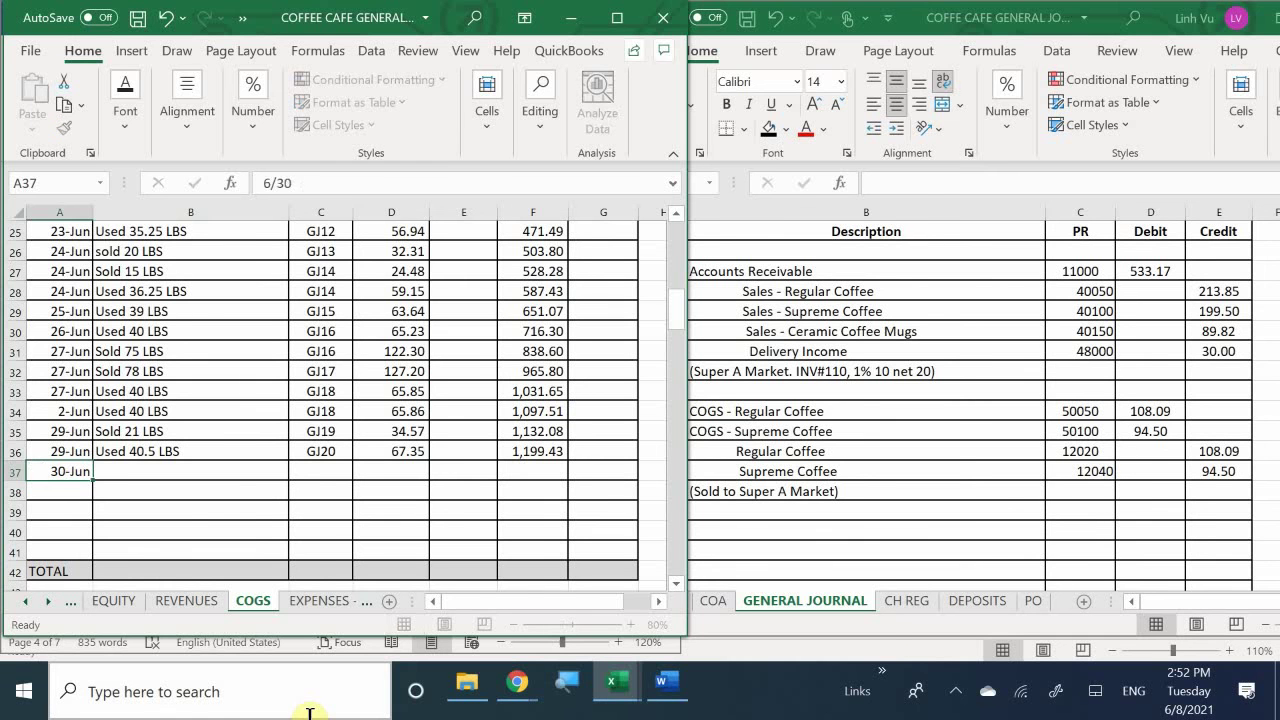
{"action": "key", "text": "Return"}
Describe the 30-Jun regular coffee COGS posting in row 37 as Sold 65 LBS with post reference GJ21.
{"action": "key", "text": "Tab"}
{"action": "key", "text": "Up"}
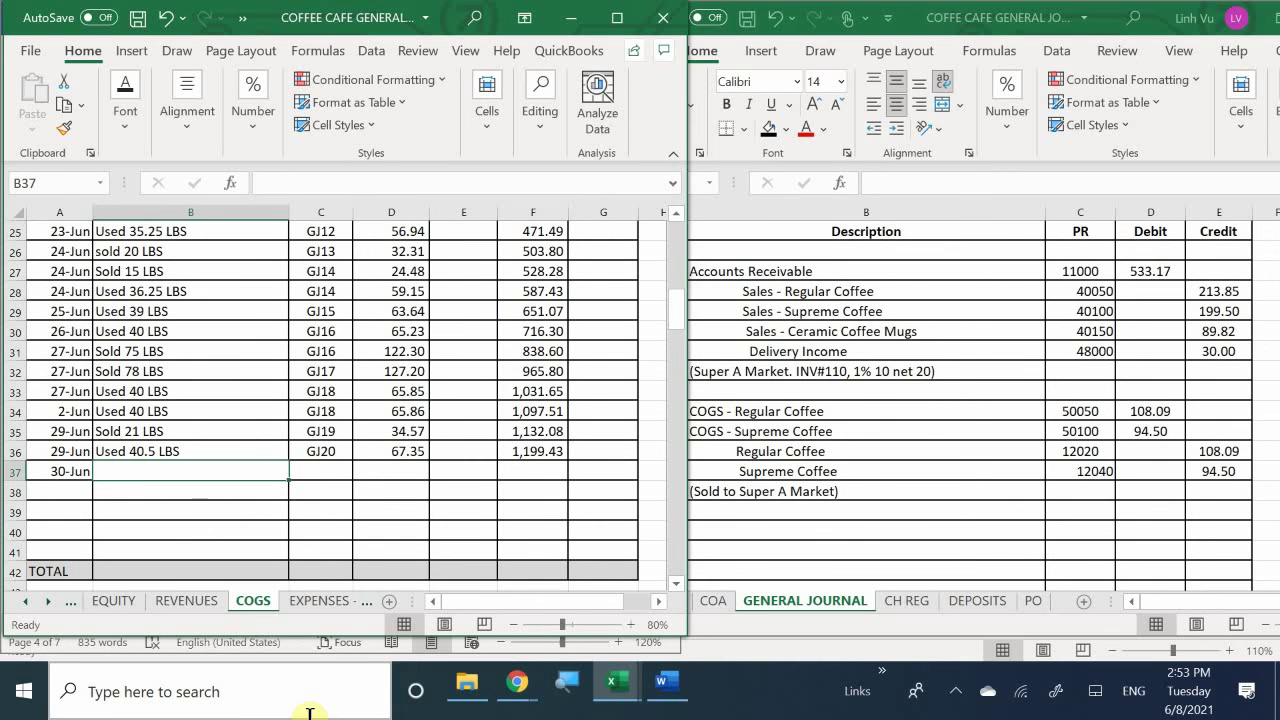
{"action": "type", "text": "So"}
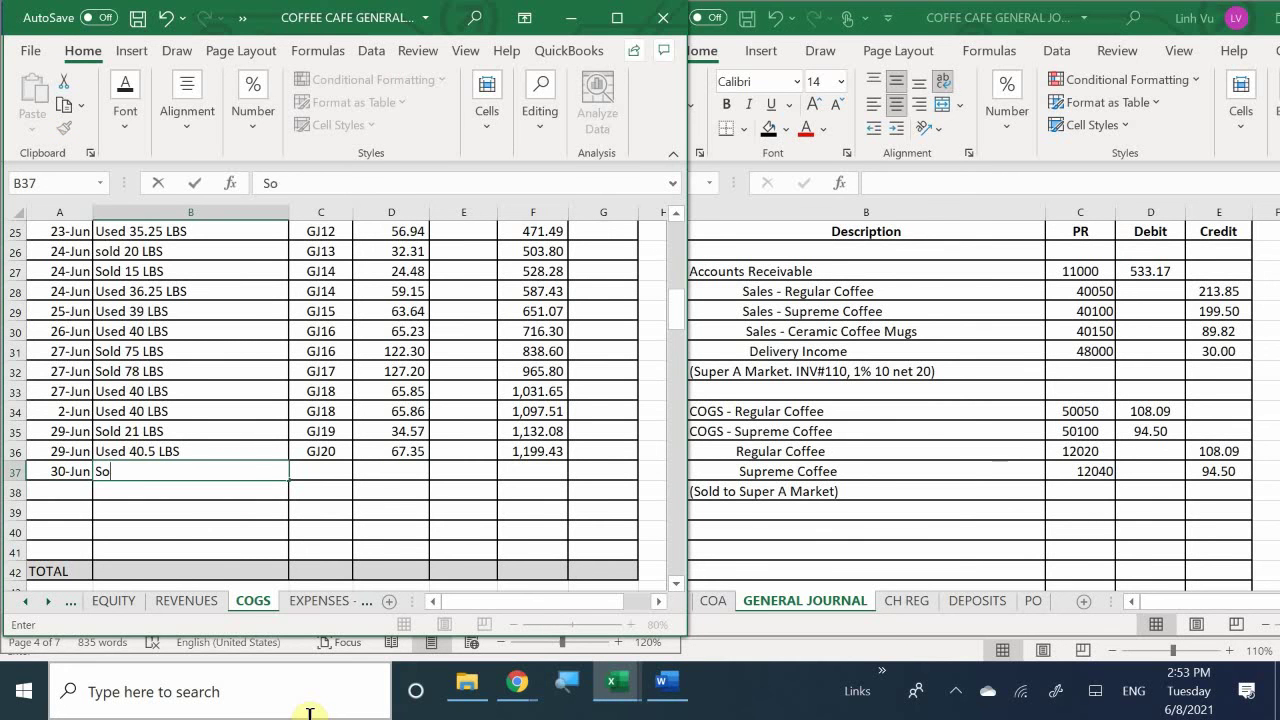
{"action": "type", "text": "ld 65"}
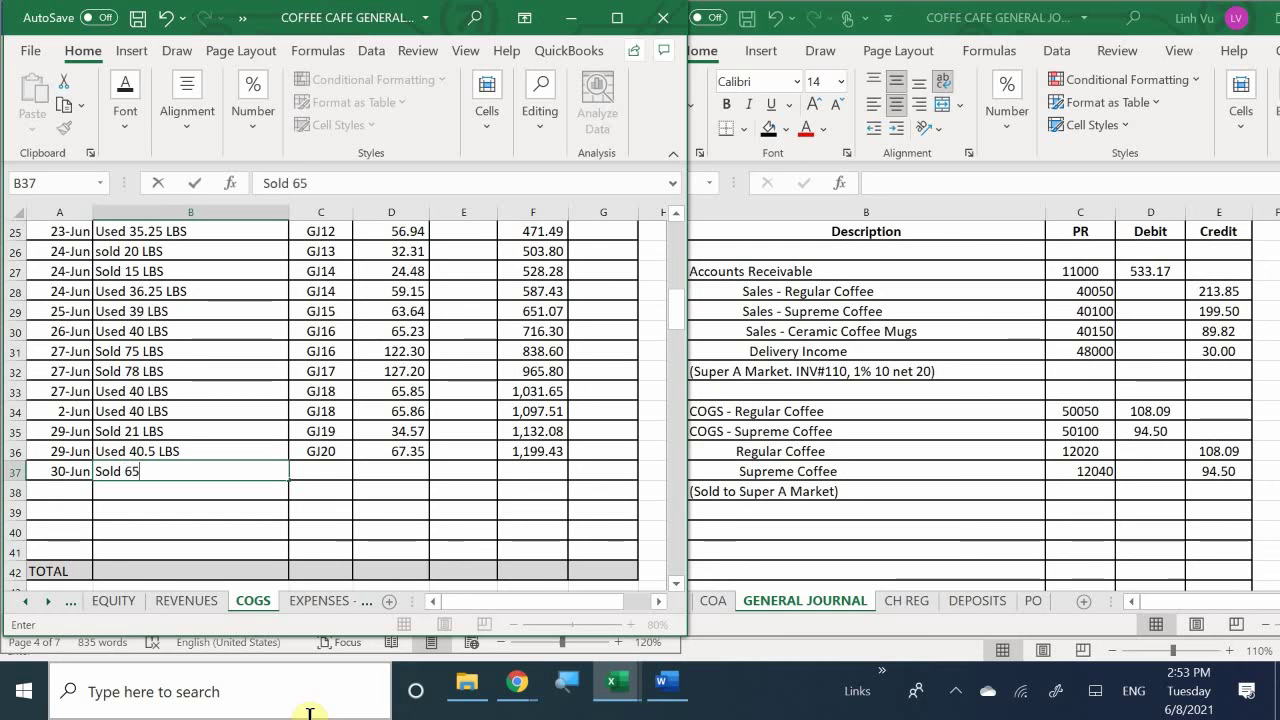
{"action": "type", "text": " LBS"}
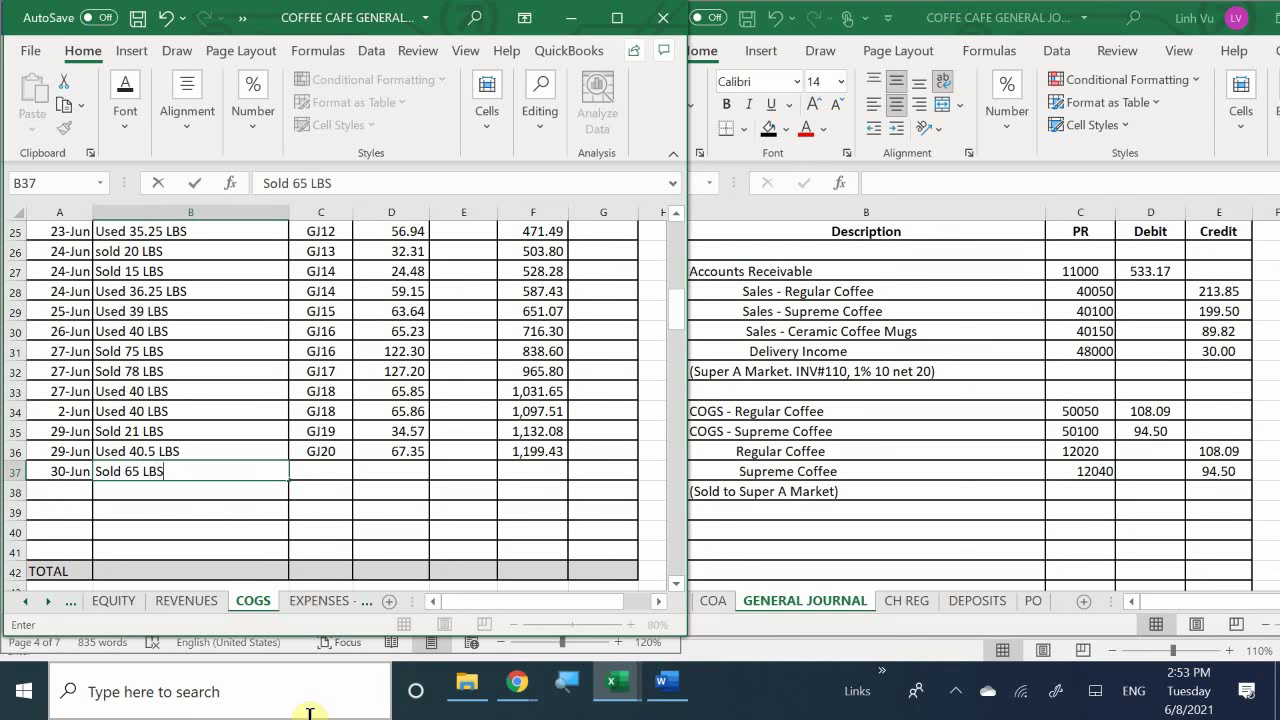
{"action": "key", "text": "Tab"}
{"action": "type", "text": "GJ"}
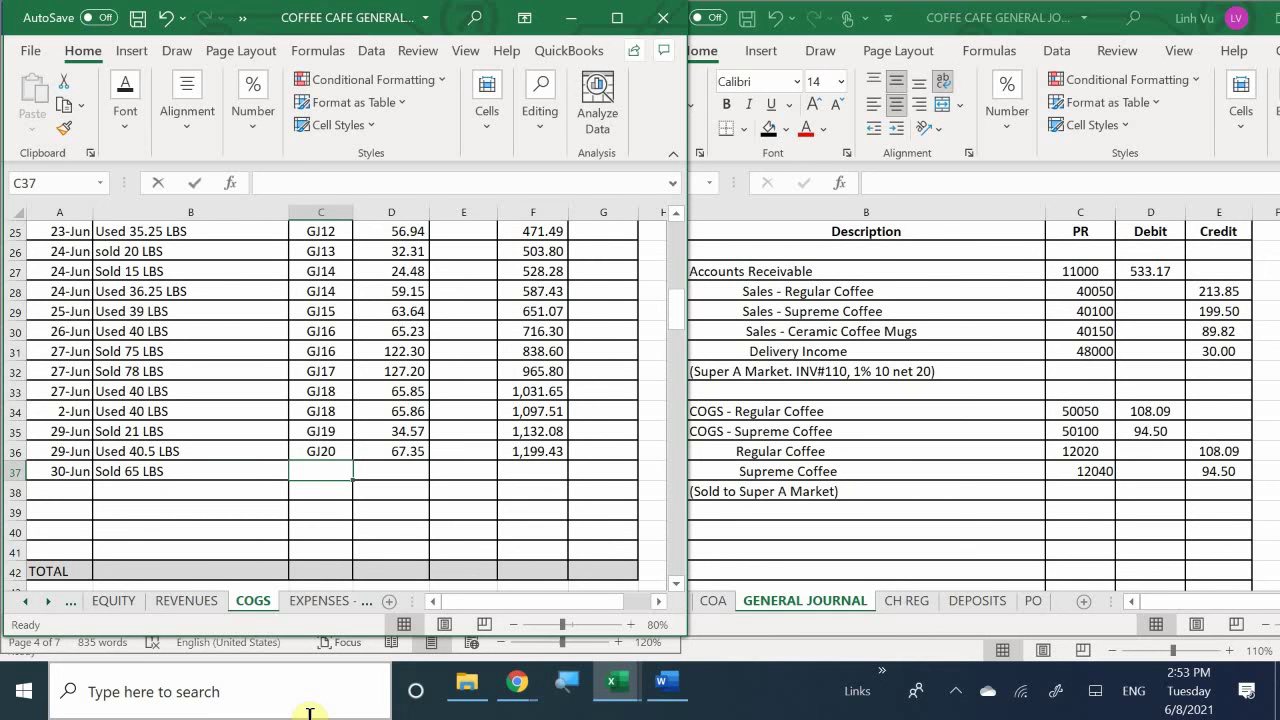
{"action": "type", "text": "21"}
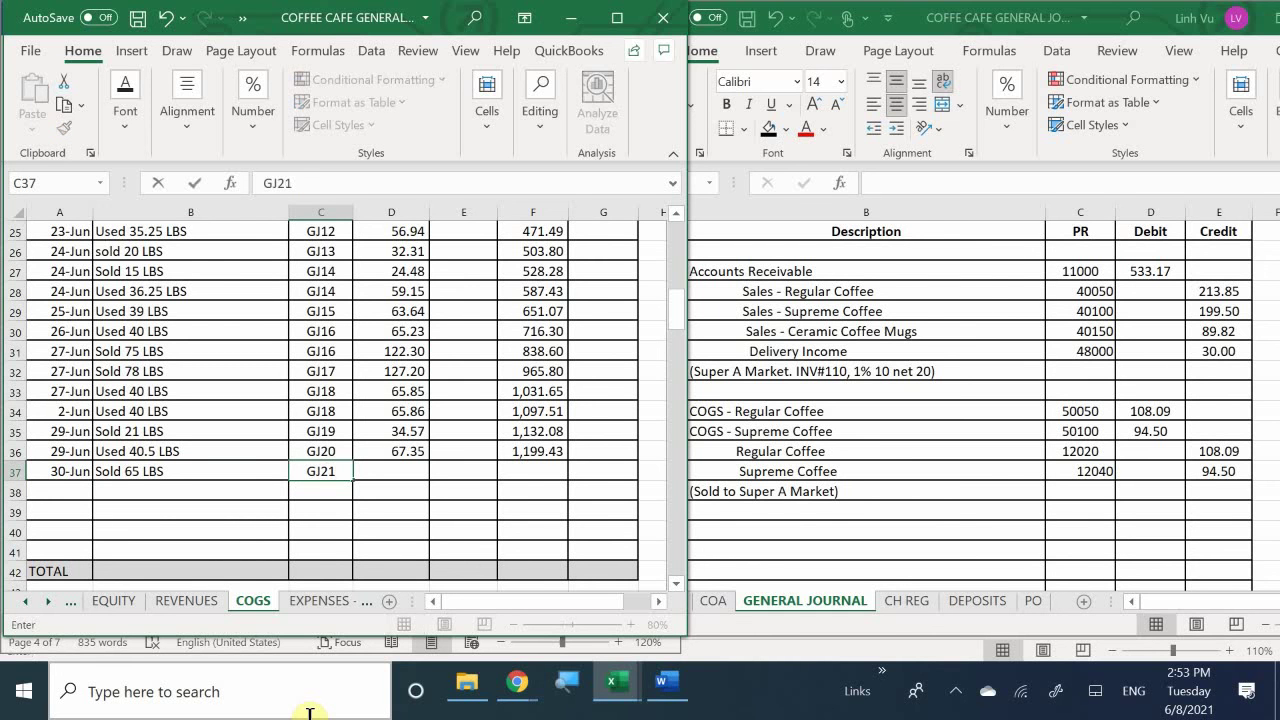
Enter a debit of 108.09 in D37 and extend the running balance formula from F36 to F37.
{"action": "key", "text": "Tab"}
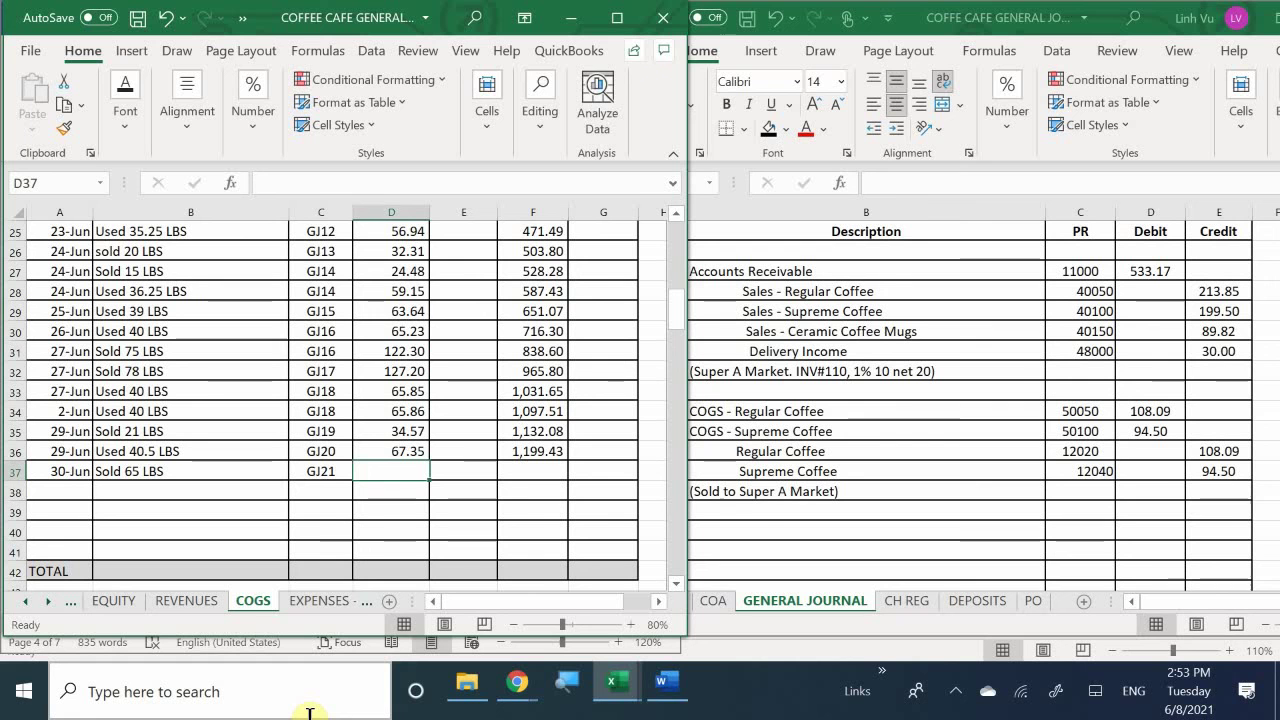
{"action": "type", "text": "108.09"}
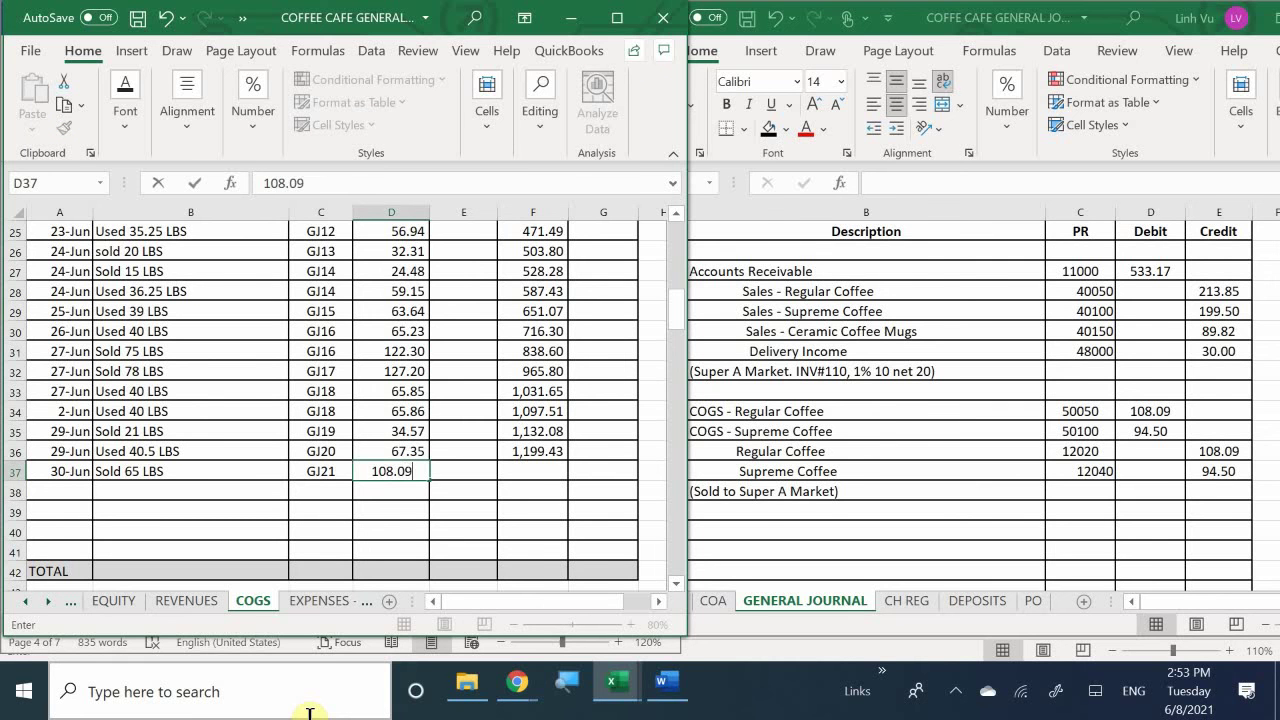
{"action": "key", "text": "Return"}
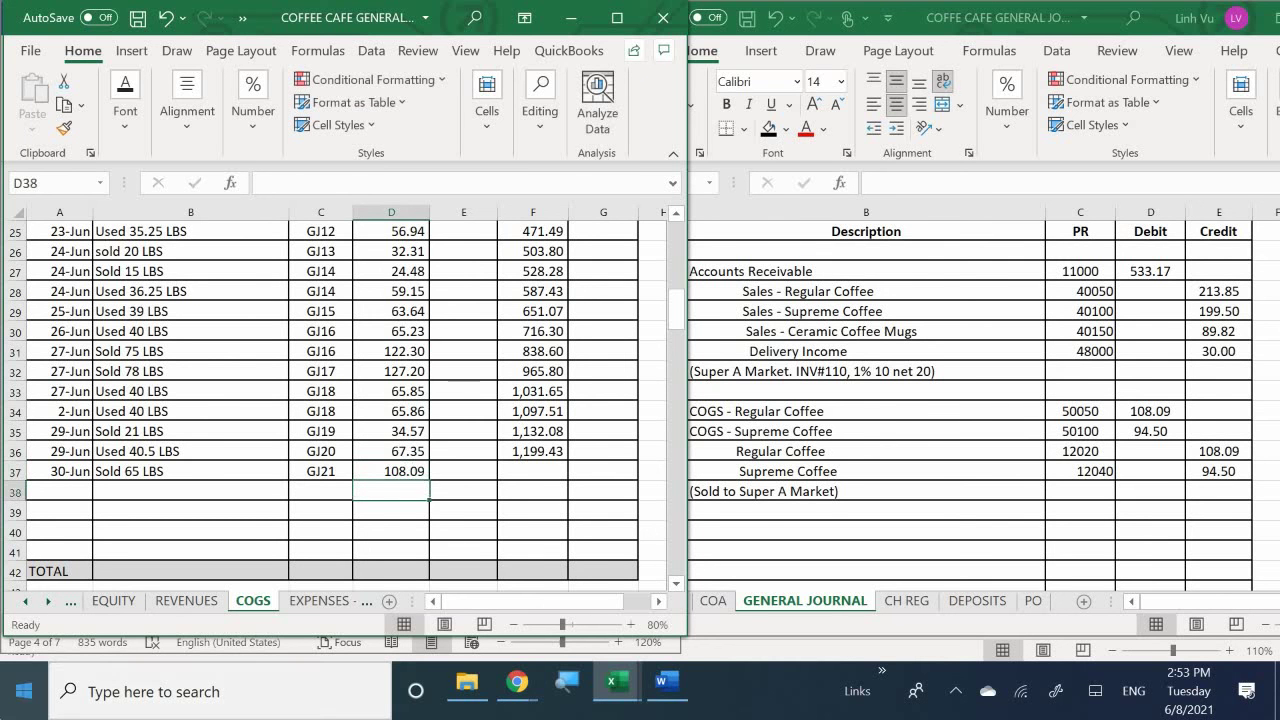
{"action": "left_click", "coordinate": [517, 455]}
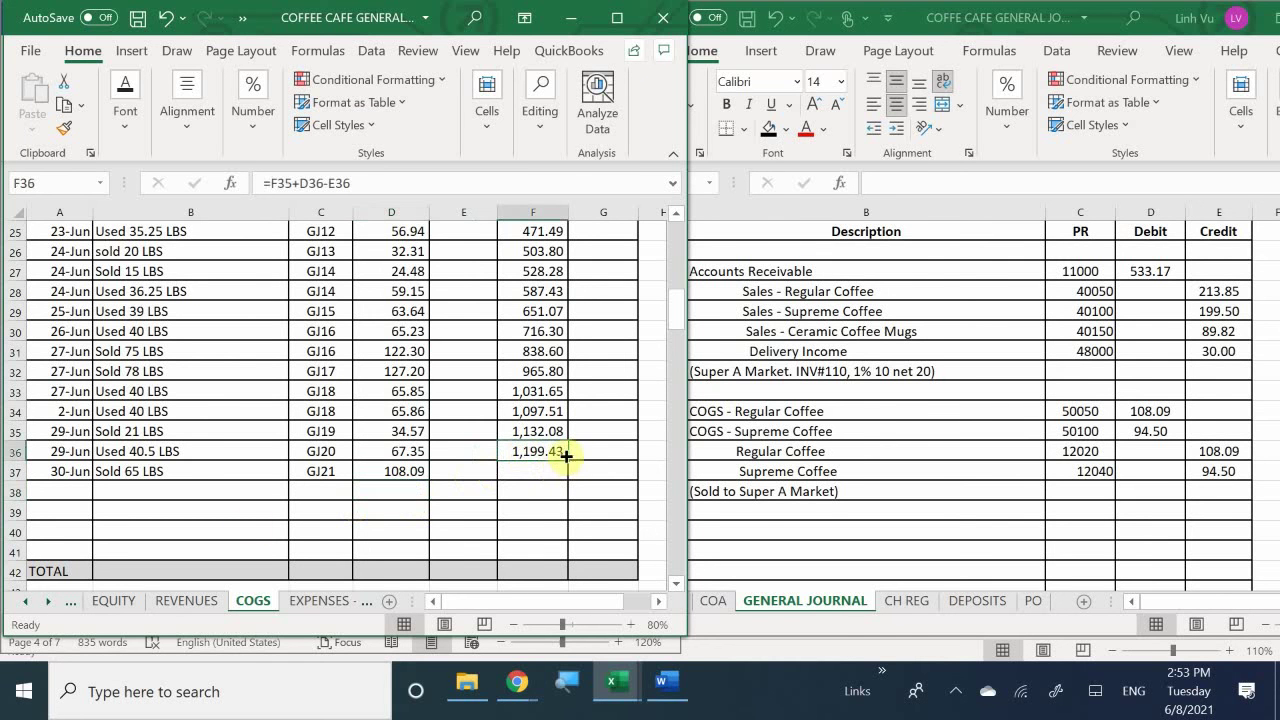
{"action": "left_click_drag", "start_coordinate": [568, 461], "coordinate": [570, 479]}
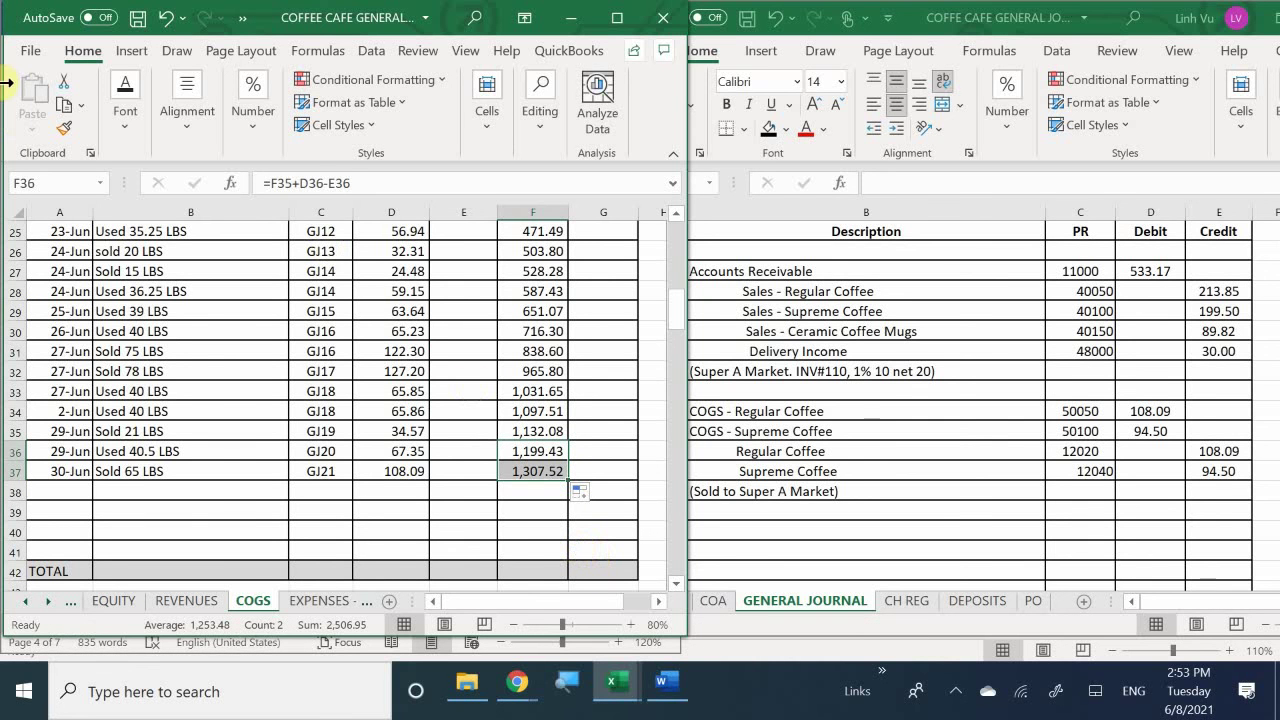
Enter the date 6/30 in A69 of the COGS – Supreme Coffee account.
{"action": "left_click", "coordinate": [208, 511]}
{"action": "scroll", "coordinate": [208, 511], "scroll_direction": "down", "scroll_amount": 2}
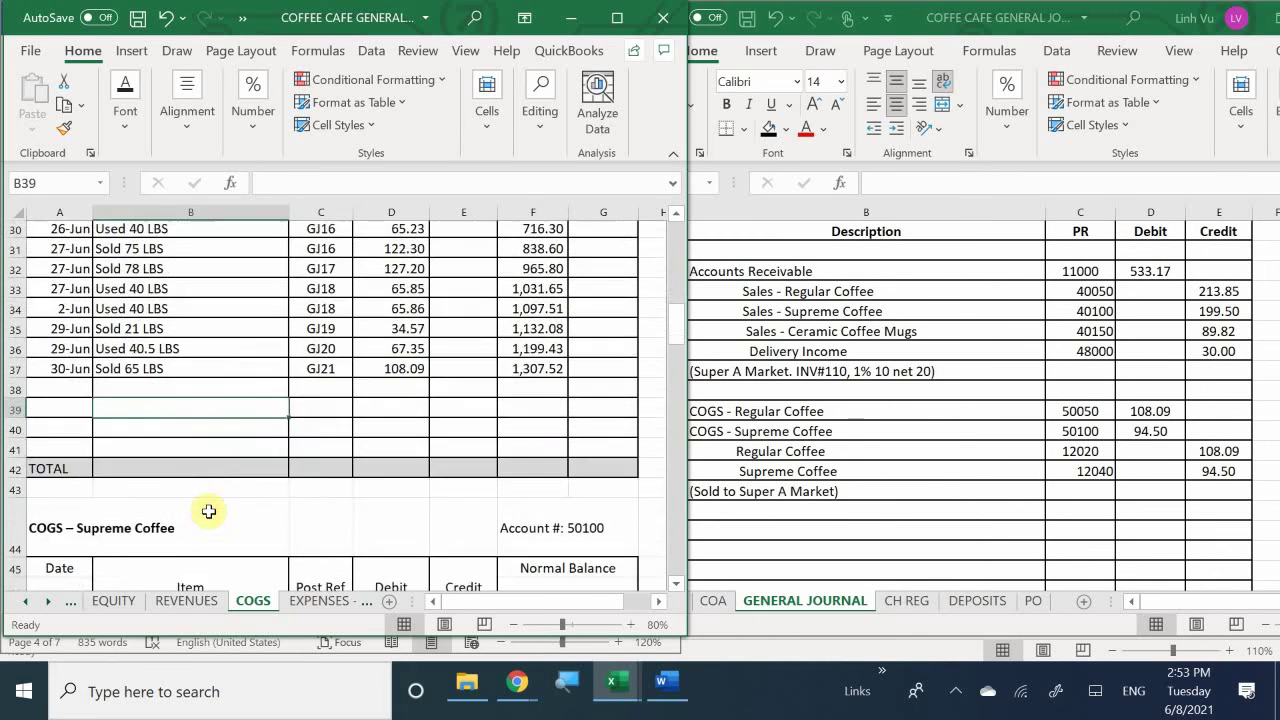
{"action": "scroll", "coordinate": [208, 511], "scroll_direction": "down", "scroll_amount": 6}
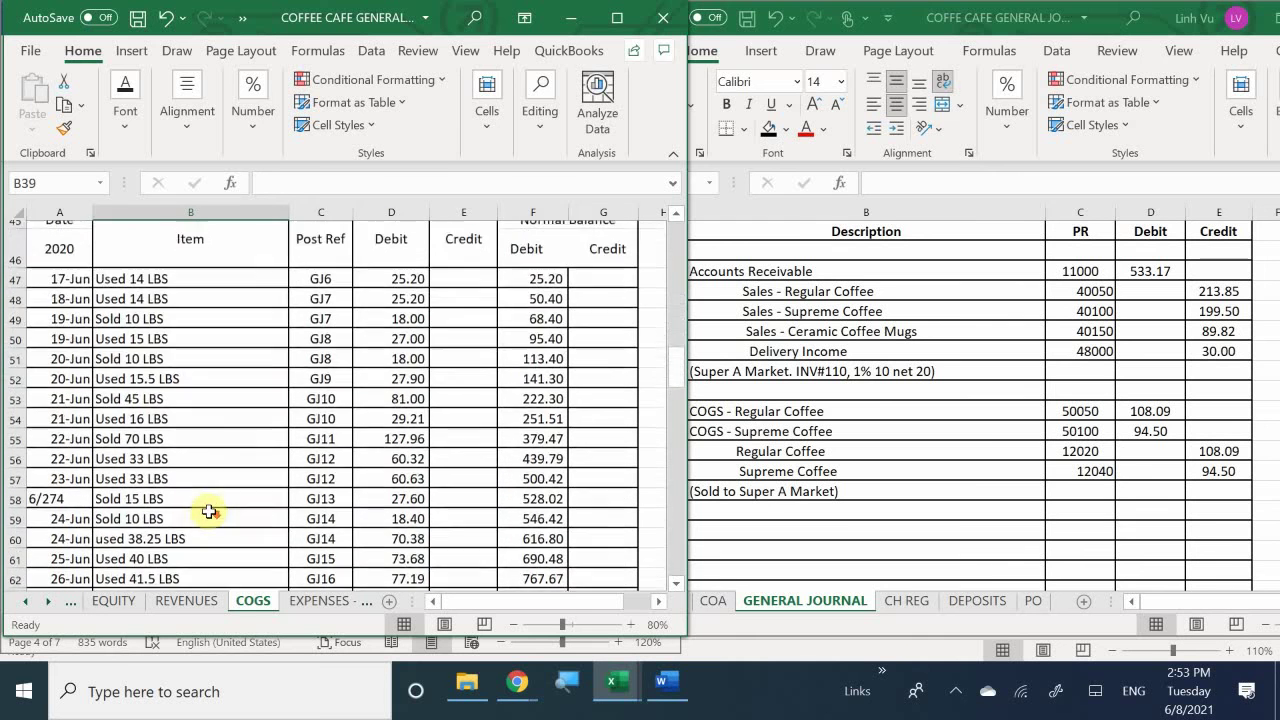
{"action": "scroll", "coordinate": [208, 511], "scroll_direction": "down", "scroll_amount": 2}
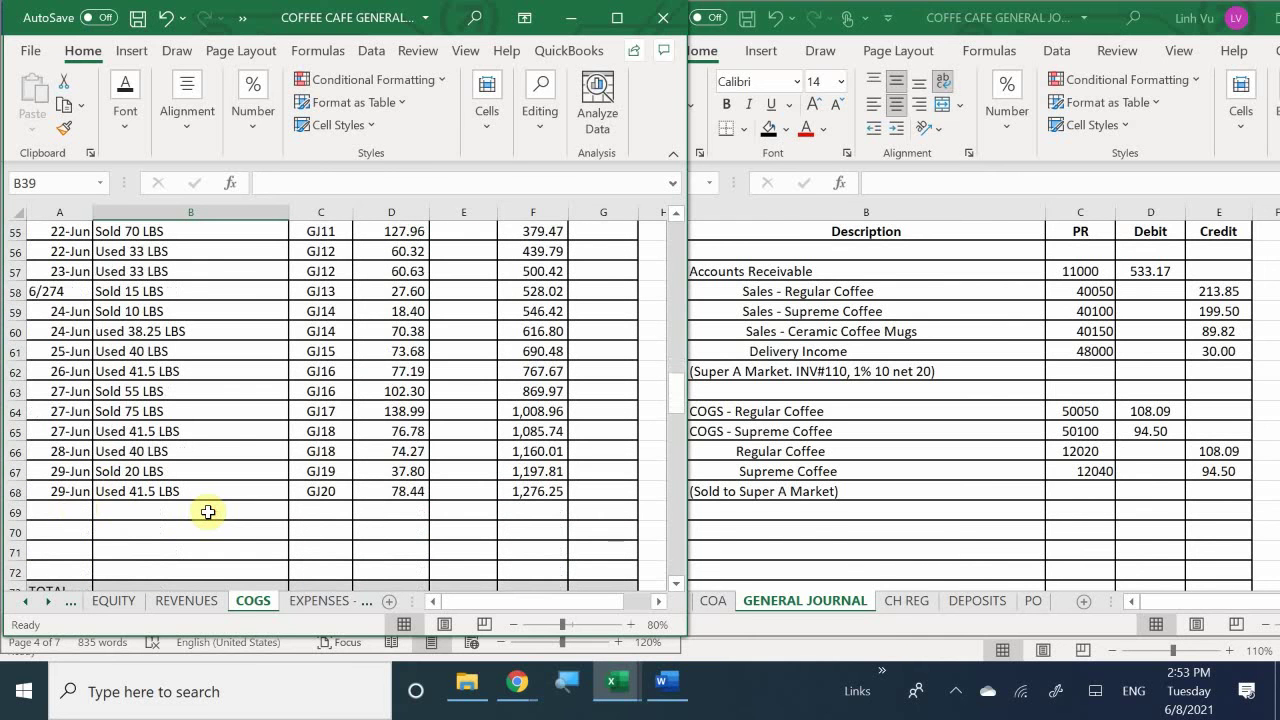
{"action": "left_click", "coordinate": [70, 513]}
{"action": "type", "text": "6/306"}
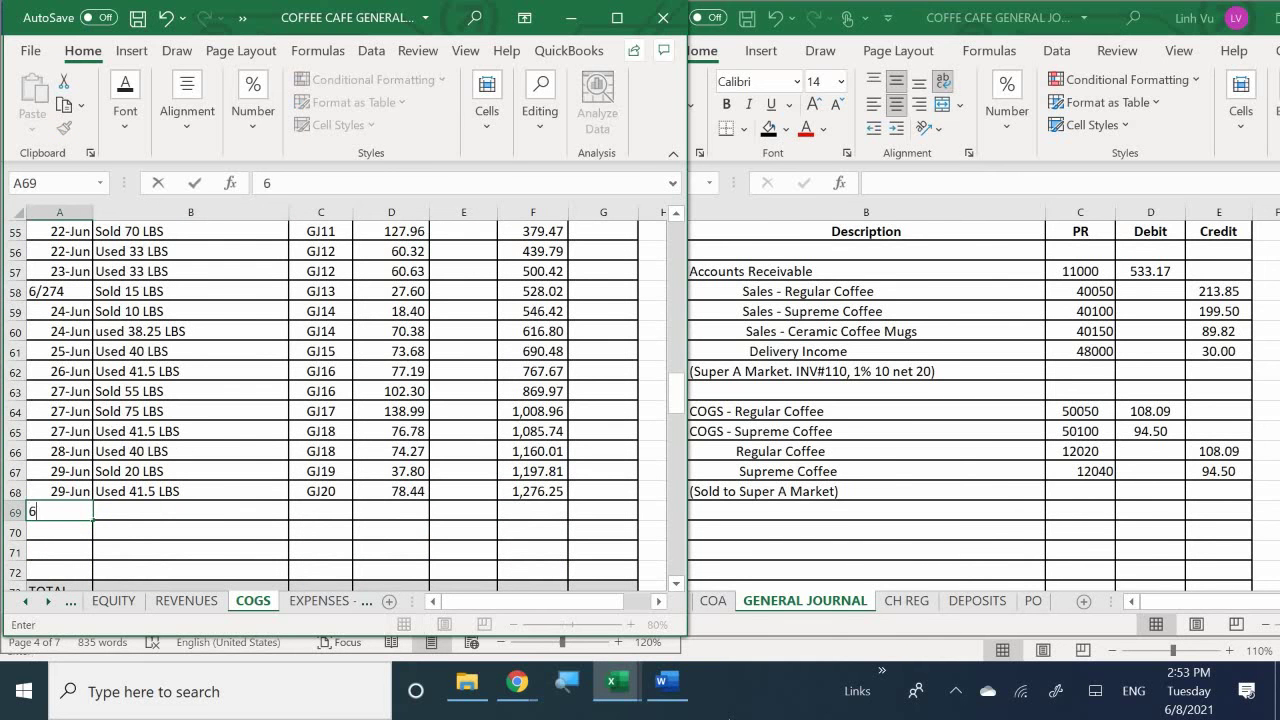
{"action": "type", "text": "/30"}
{"action": "key", "text": "Return"}
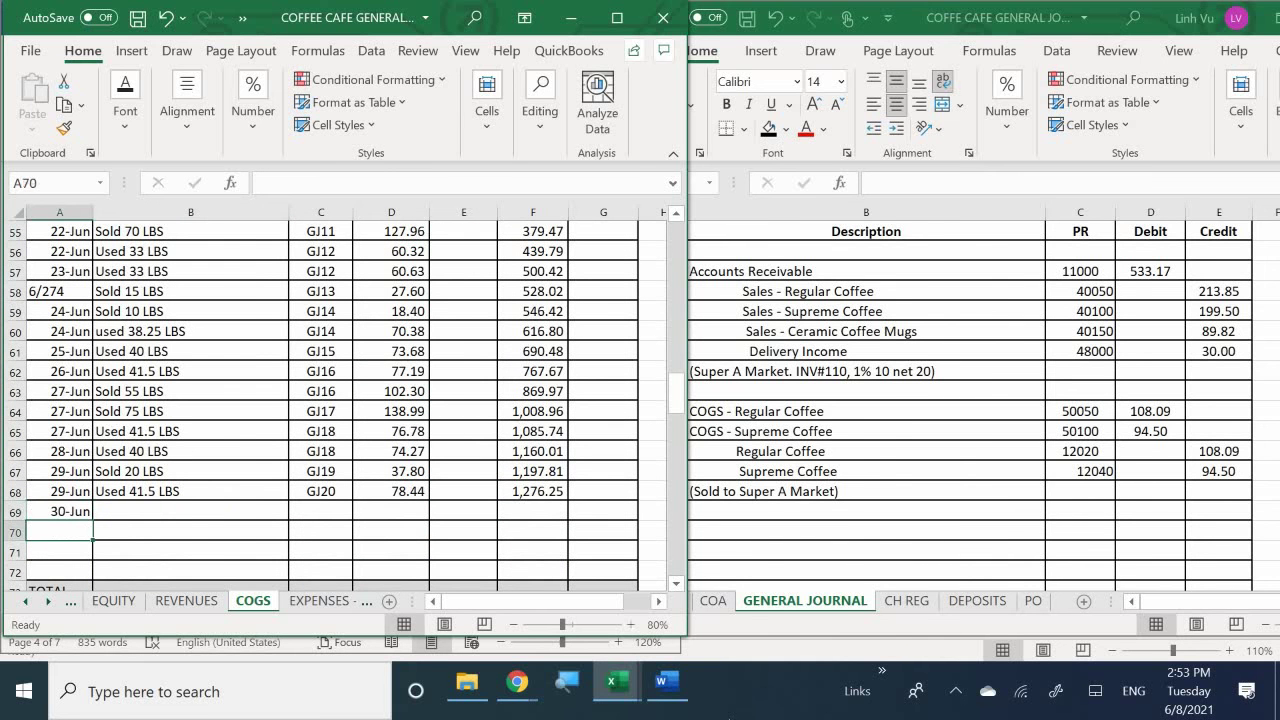
Describe the 30-Jun supreme coffee COGS posting in row 69 as Sold 50 LBS with post reference GJ21.
{"action": "left_click", "coordinate": [190, 511]}
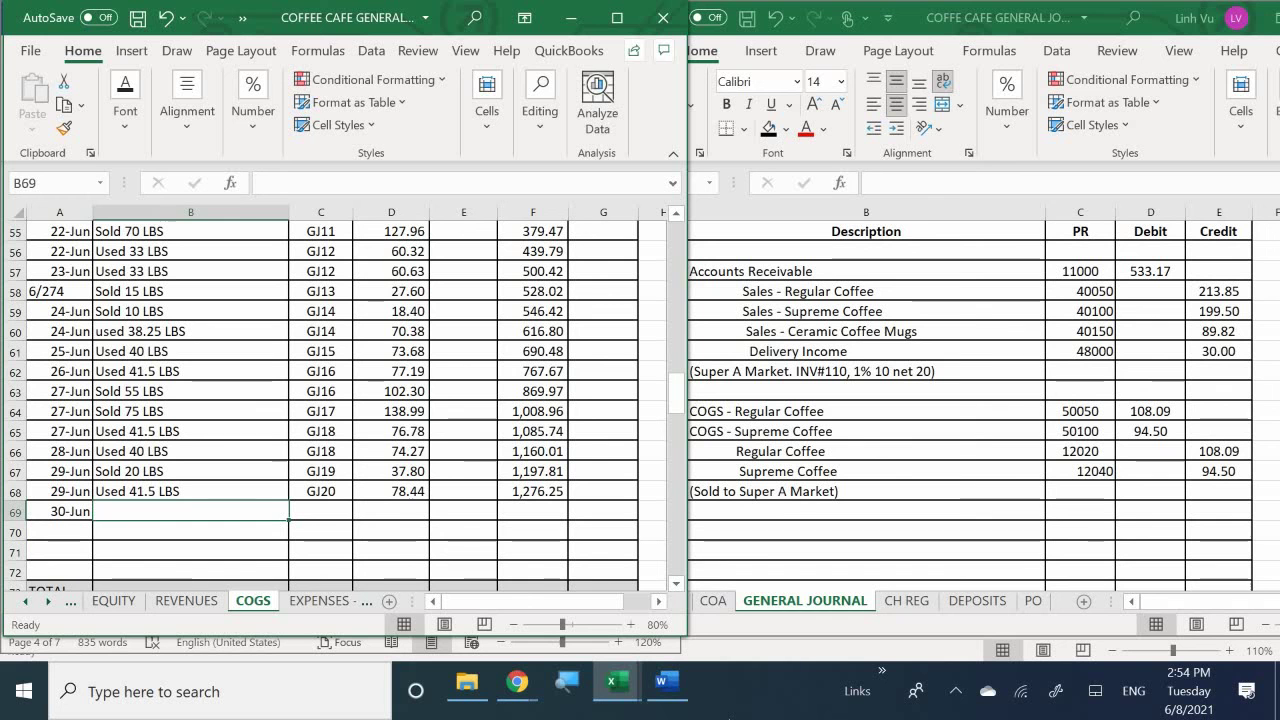
{"action": "type", "text": "Sold "}
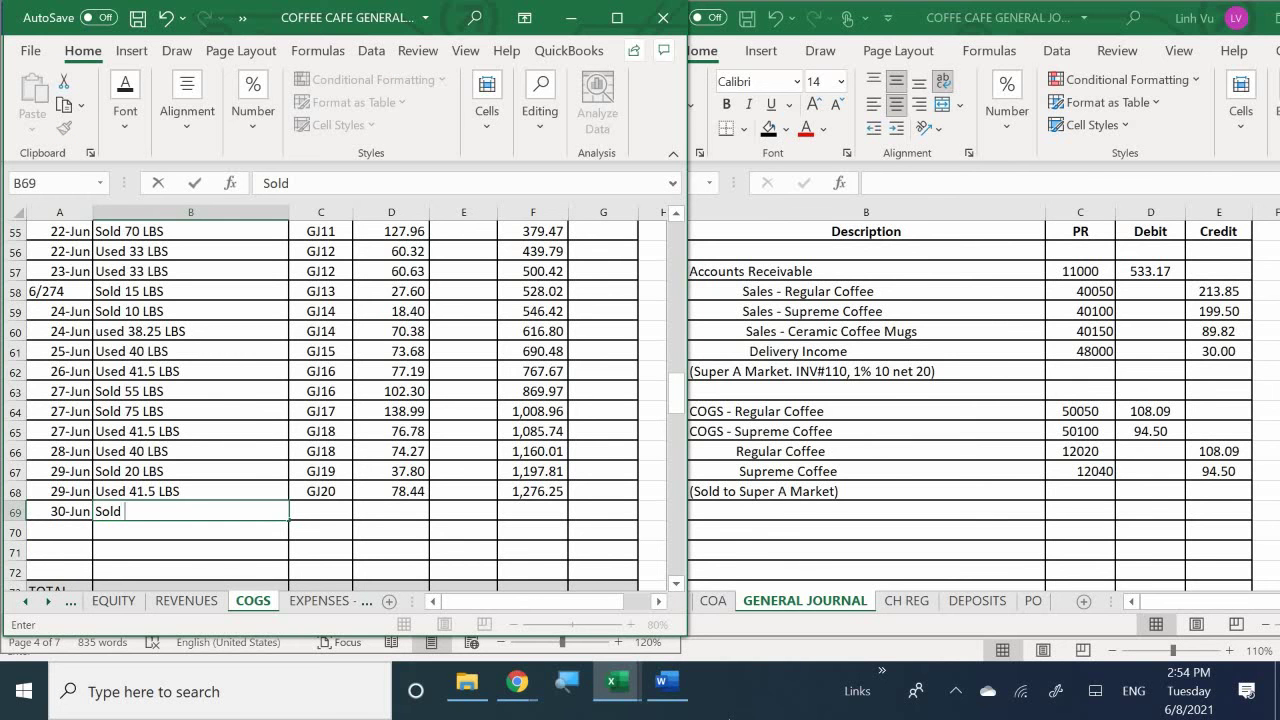
{"action": "type", "text": "50 L"}
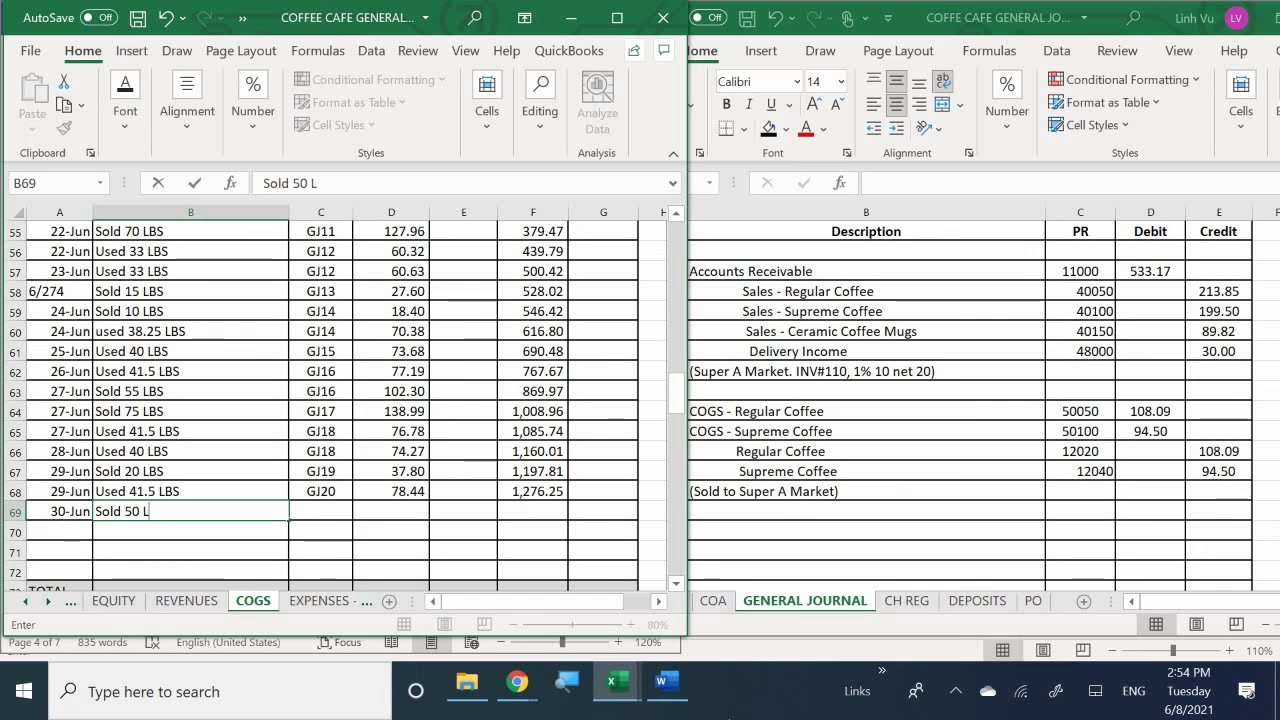
{"action": "type", "text": "BS"}
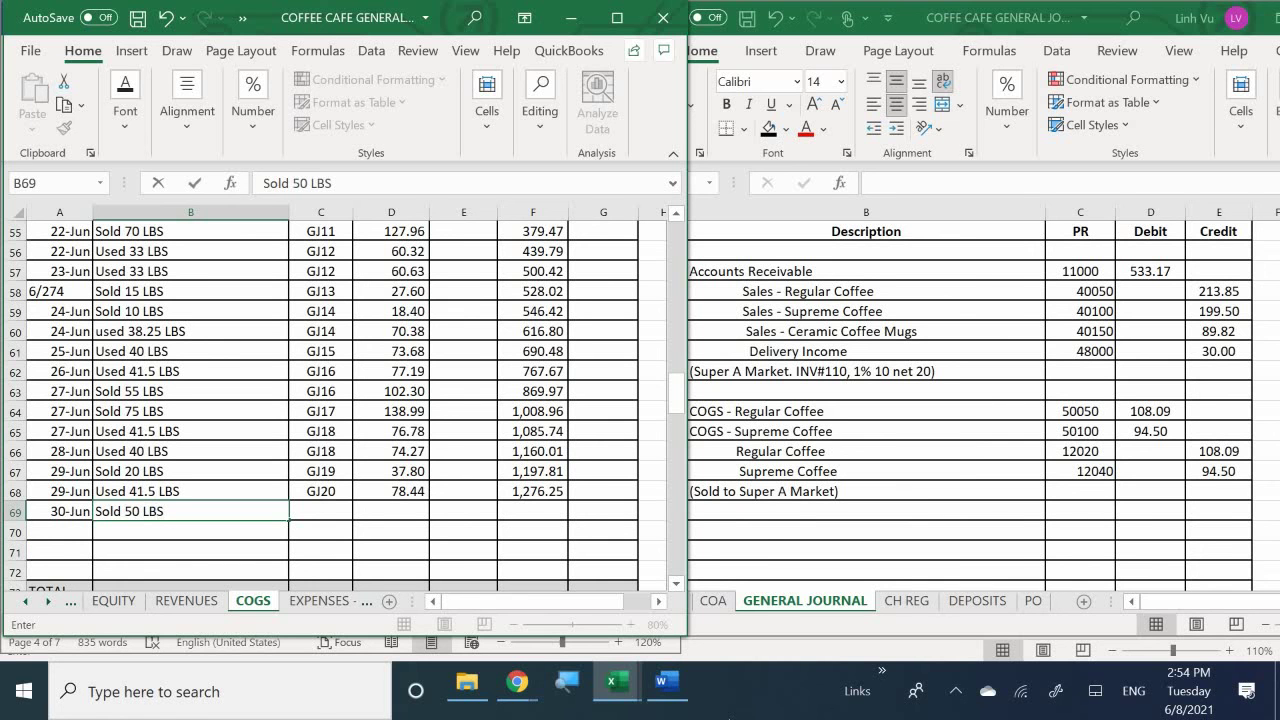
{"action": "key", "text": "Tab"}
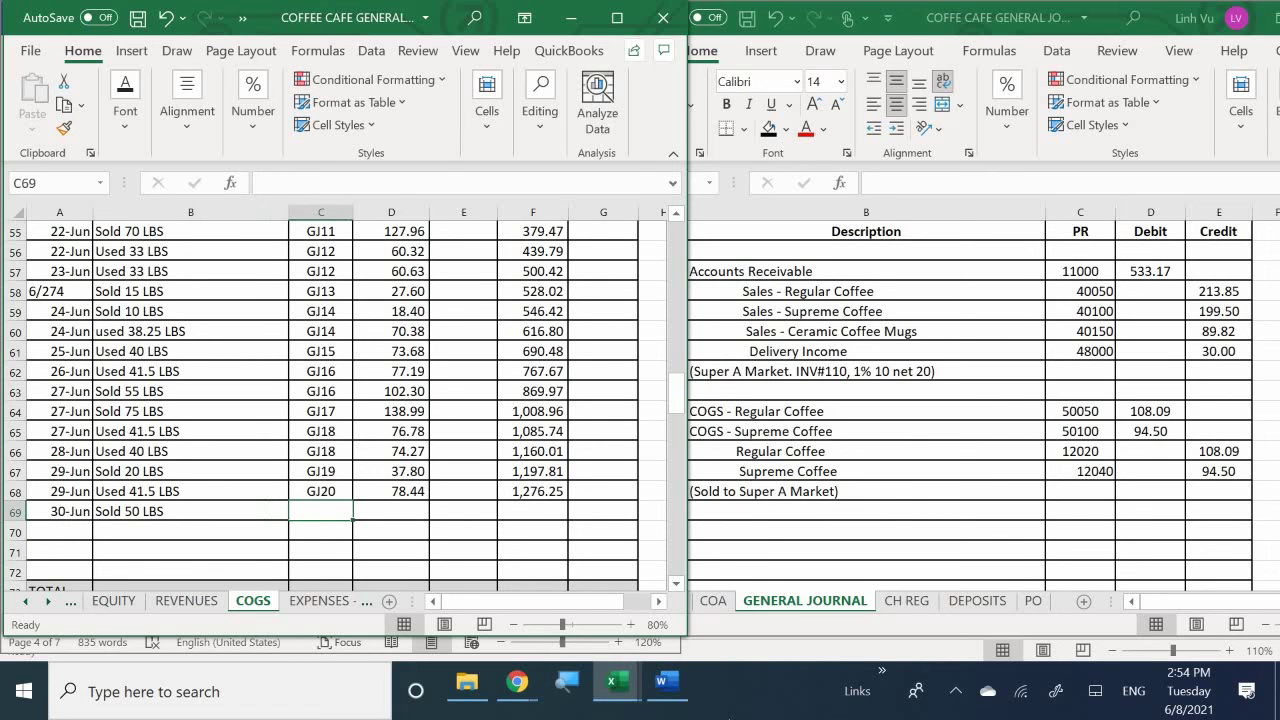
{"action": "type", "text": "GJ21"}
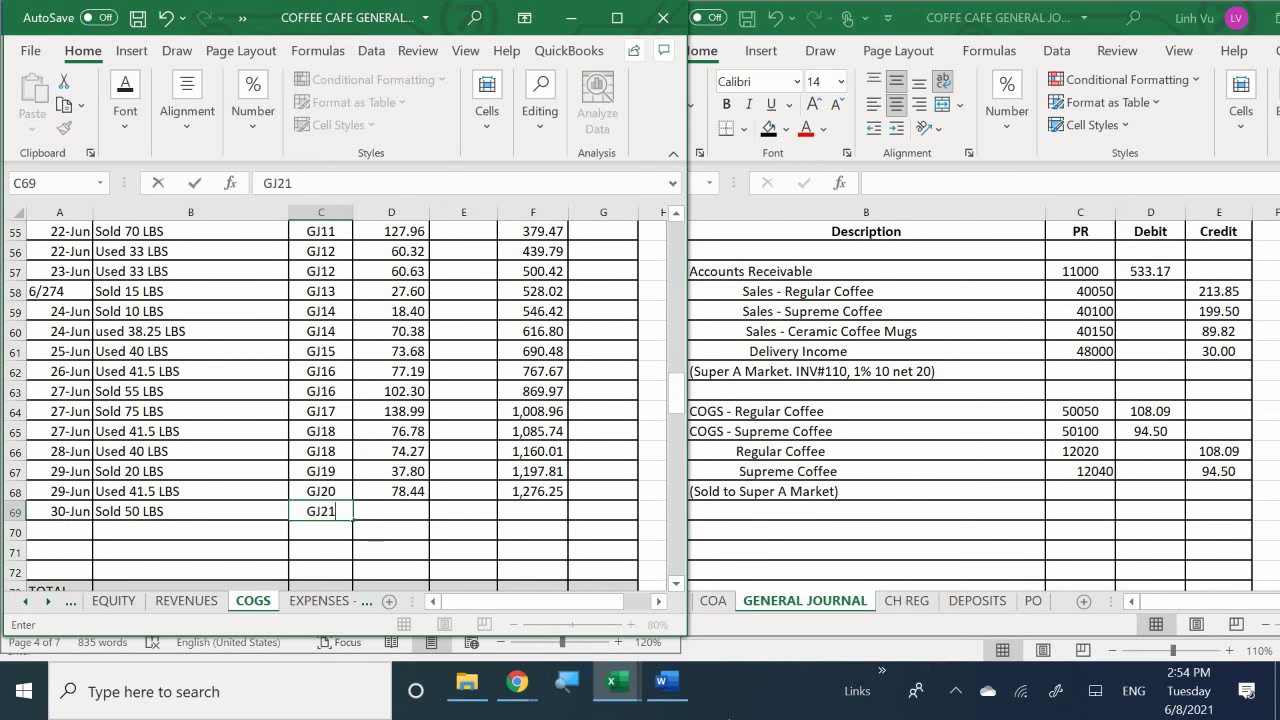
{"action": "key", "text": "Return"}
Enter a debit of 94.50 in D69 and extend the running balance formula from F68 to F69.
{"action": "left_click", "coordinate": [391, 511]}
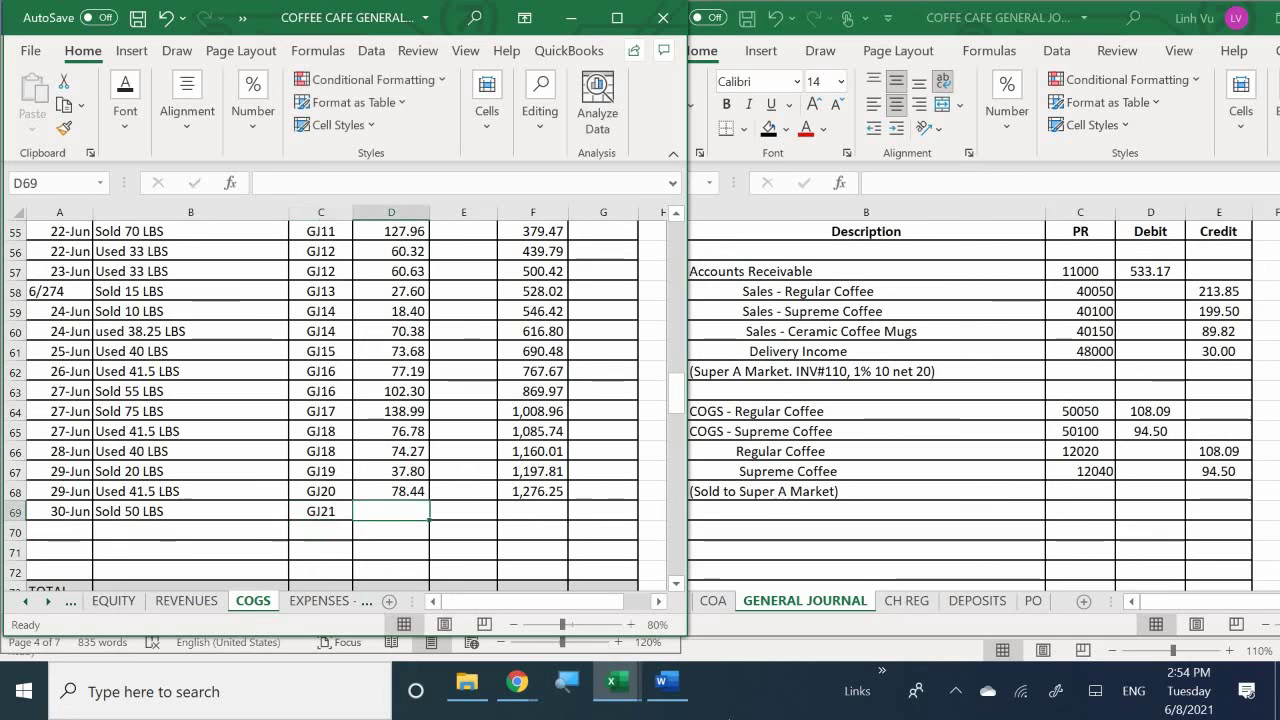
{"action": "type", "text": "94.5"}
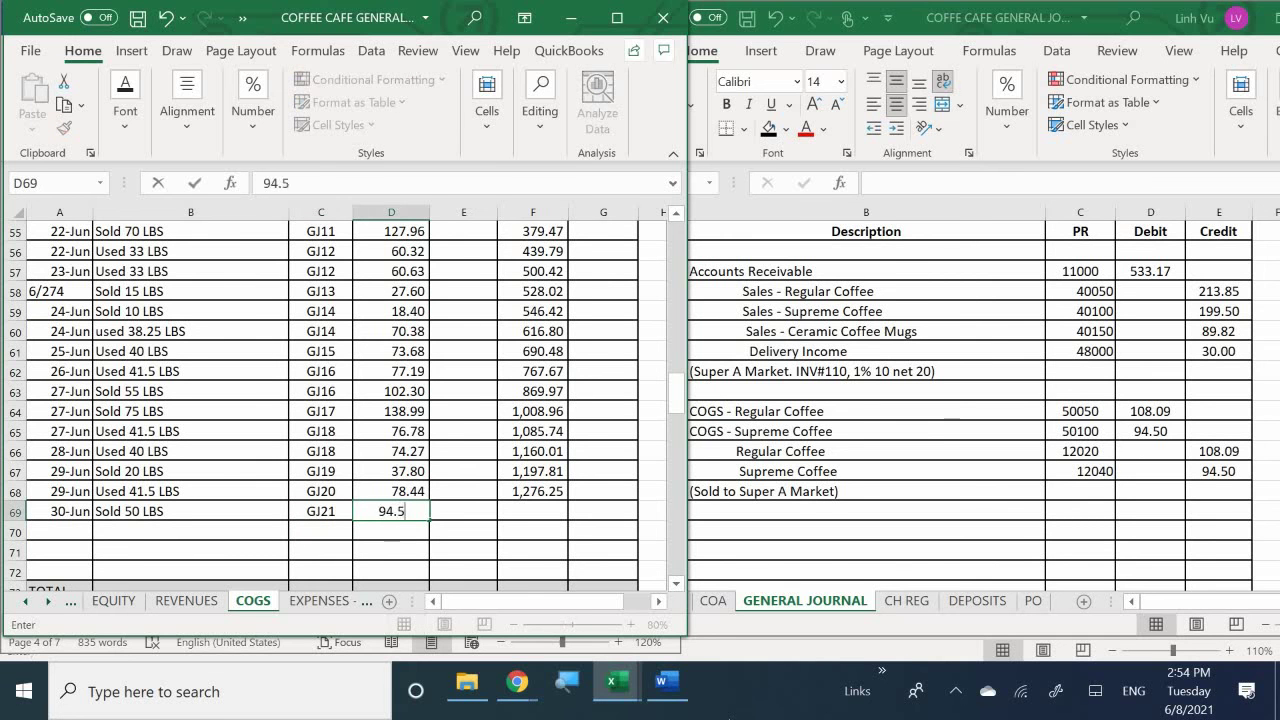
{"action": "key", "text": "Return"}
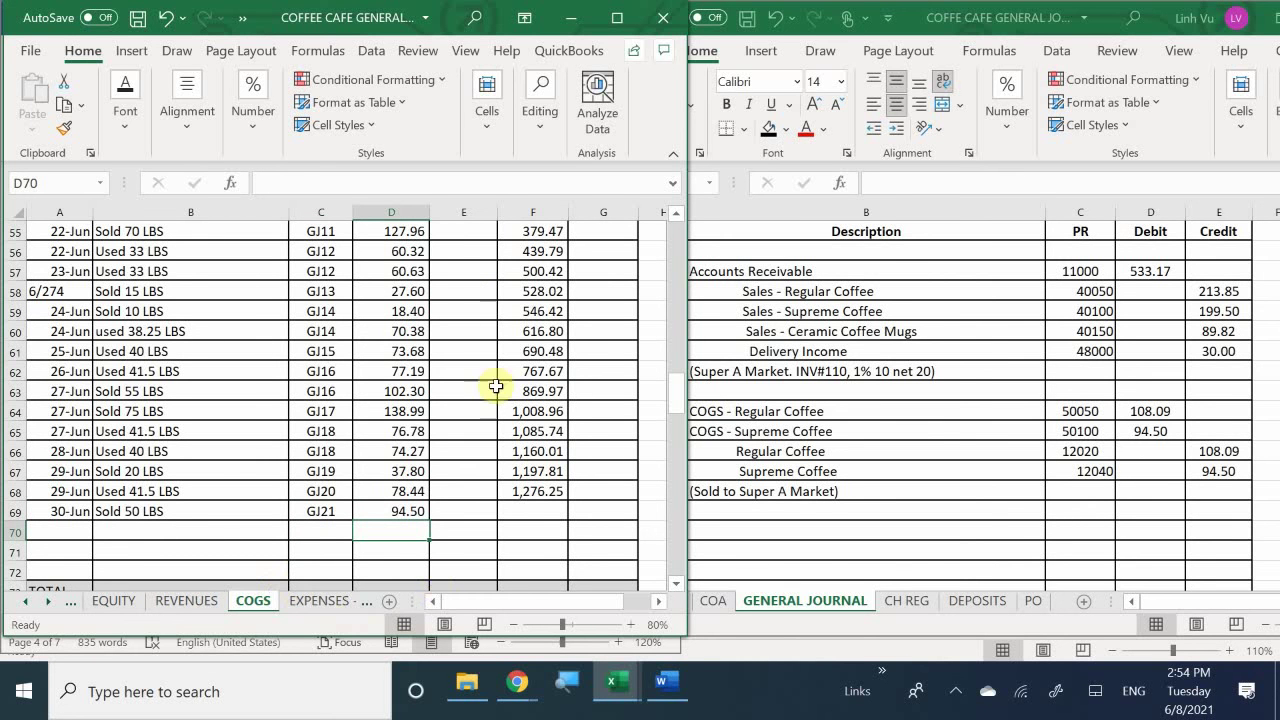
{"action": "left_click", "coordinate": [525, 491]}
{"action": "left_click_drag", "start_coordinate": [566, 500], "coordinate": [566, 518]}
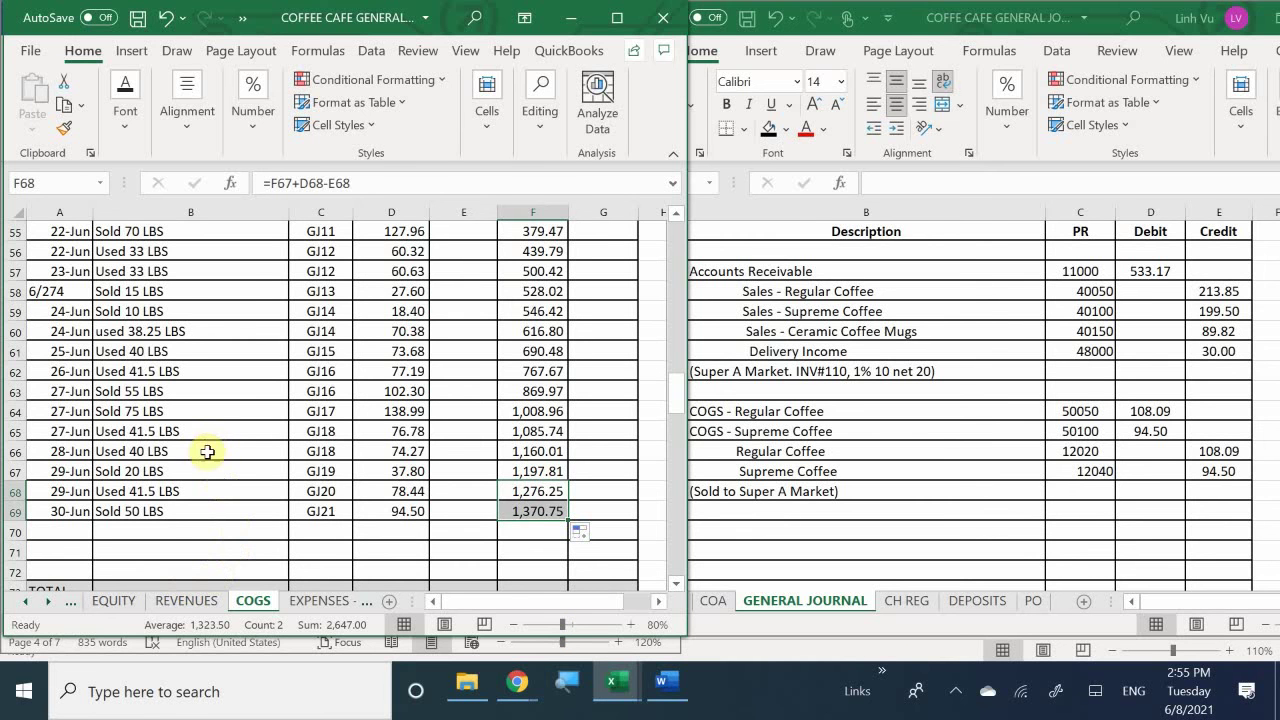
On the ASSETS sheet, enter the date 6/30 in A241 of the Regular Coffee account.
{"action": "left_click", "coordinate": [30, 589]}
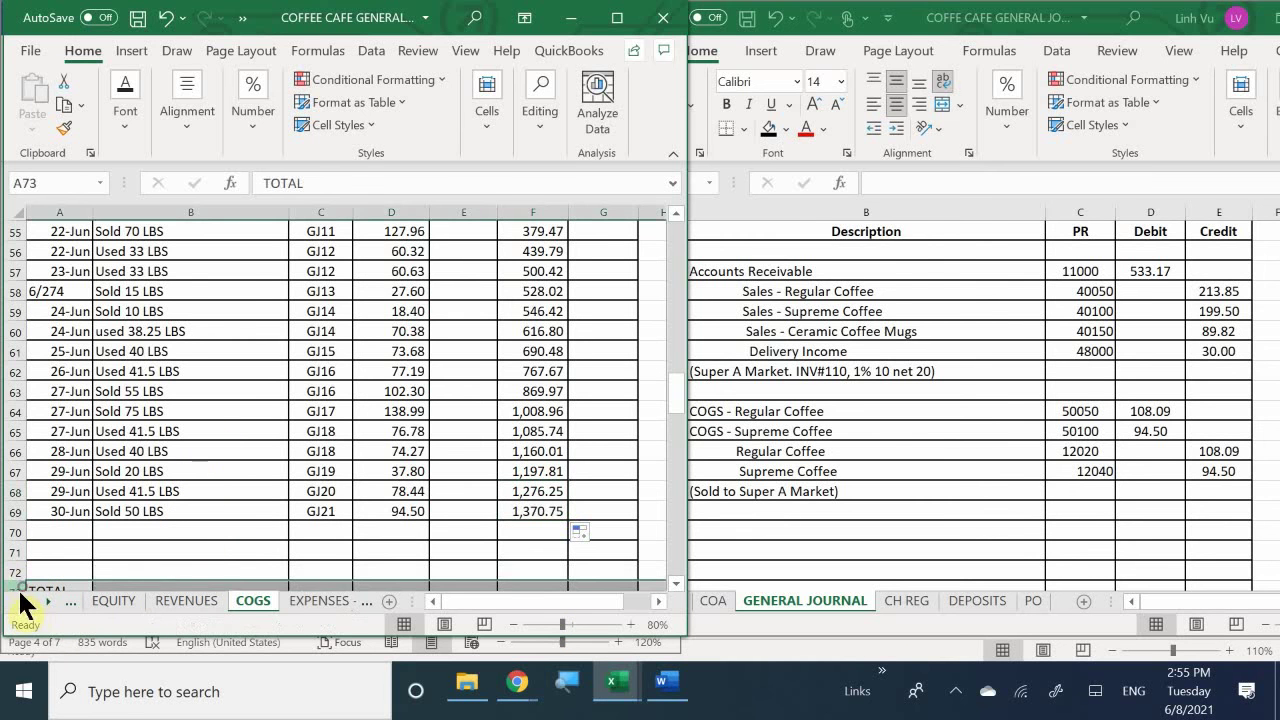
{"action": "left_click", "coordinate": [24, 600]}
{"action": "left_click", "coordinate": [24, 600]}
{"action": "left_click", "coordinate": [94, 600]}
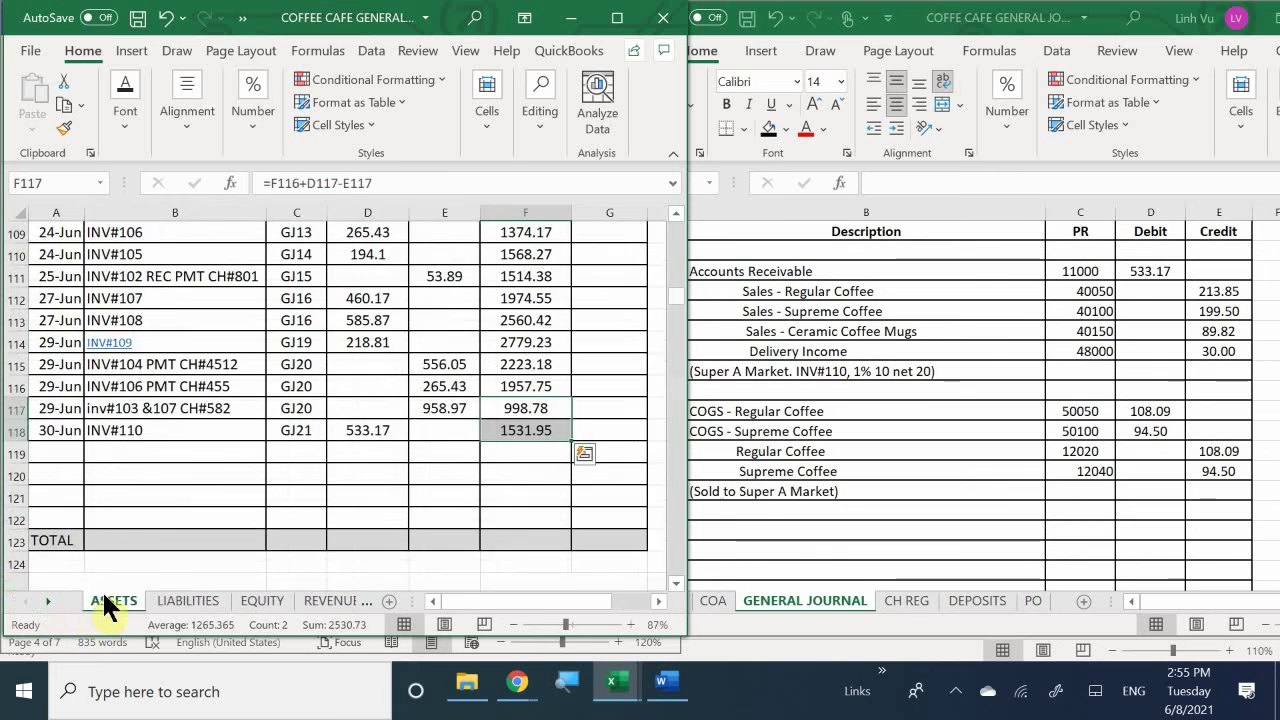
{"action": "scroll", "coordinate": [207, 470], "scroll_direction": "down", "scroll_amount": 20}
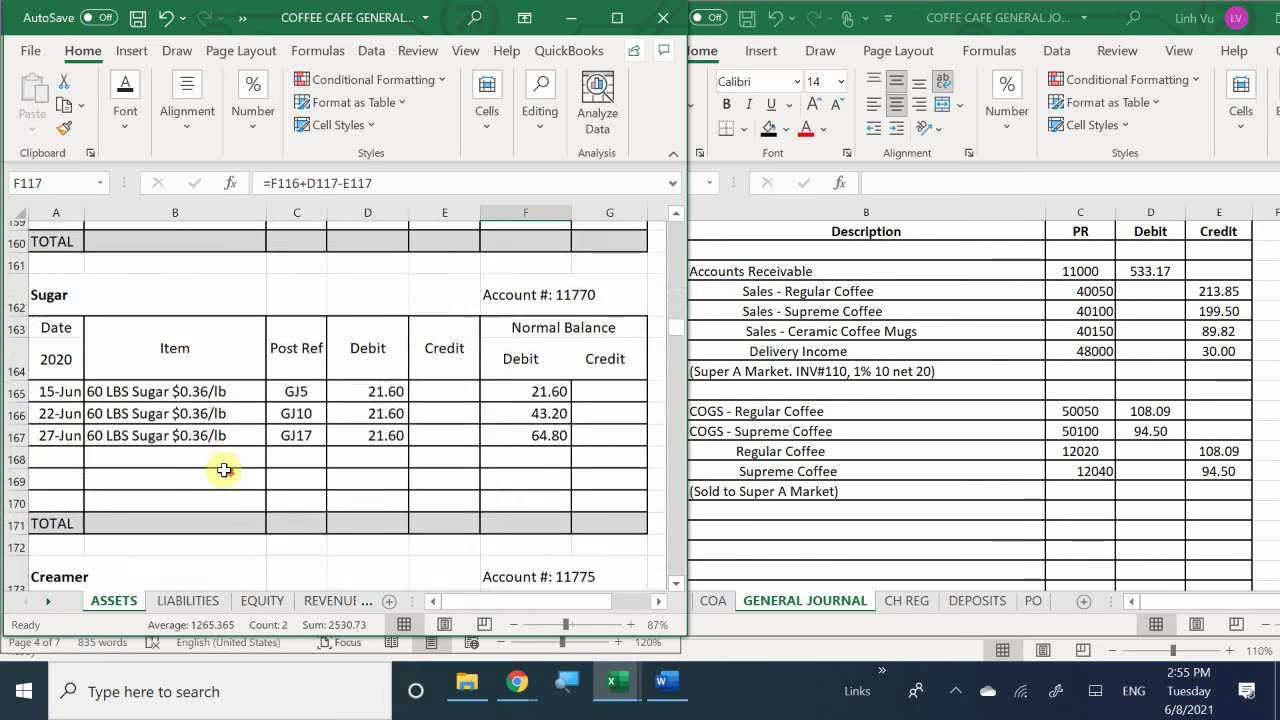
{"action": "scroll", "coordinate": [222, 485], "scroll_direction": "down", "scroll_amount": 7}
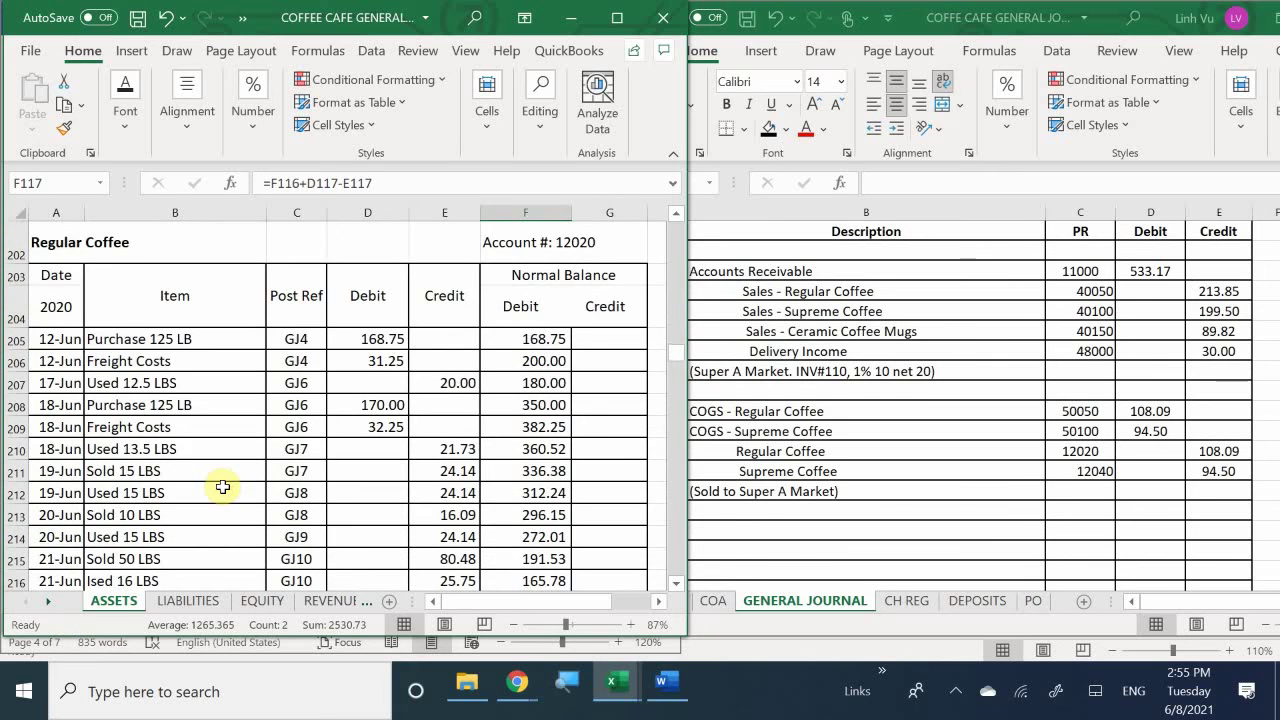
{"action": "scroll", "coordinate": [222, 485], "scroll_direction": "up", "scroll_amount": 2}
{"action": "scroll", "coordinate": [222, 487], "scroll_direction": "down", "scroll_amount": 6}
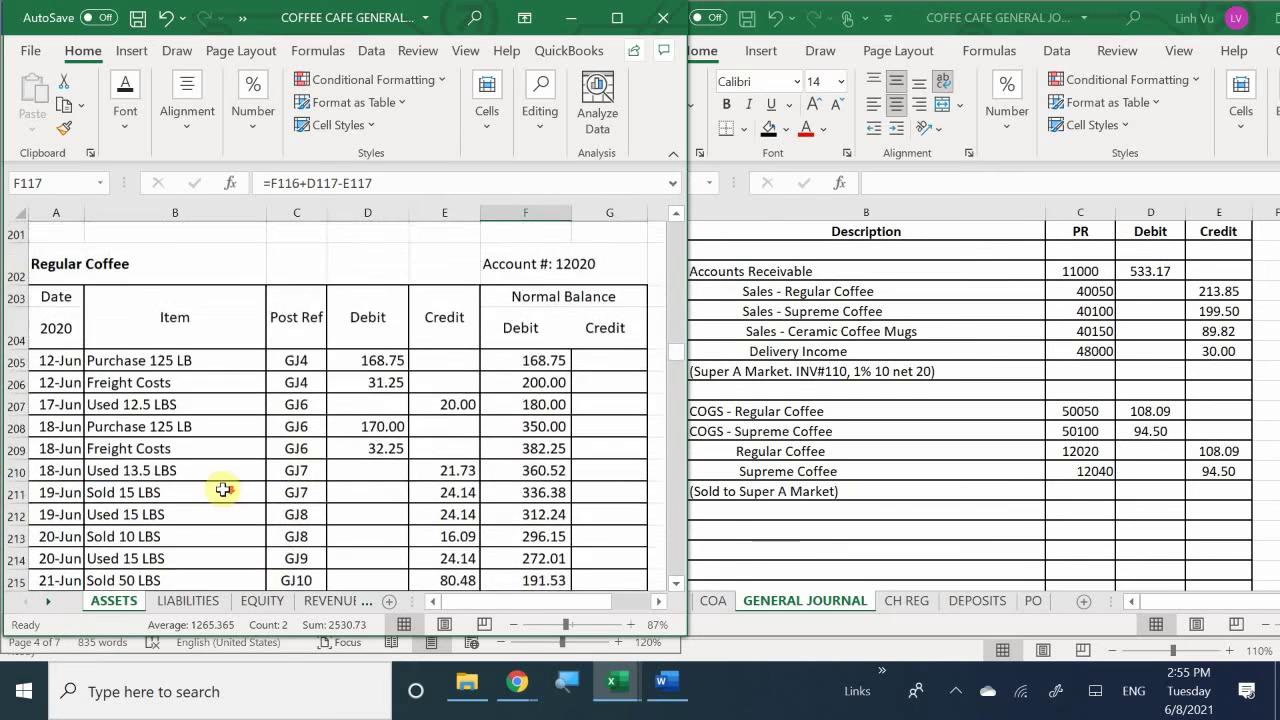
{"action": "scroll", "coordinate": [224, 523], "scroll_direction": "down", "scroll_amount": 5}
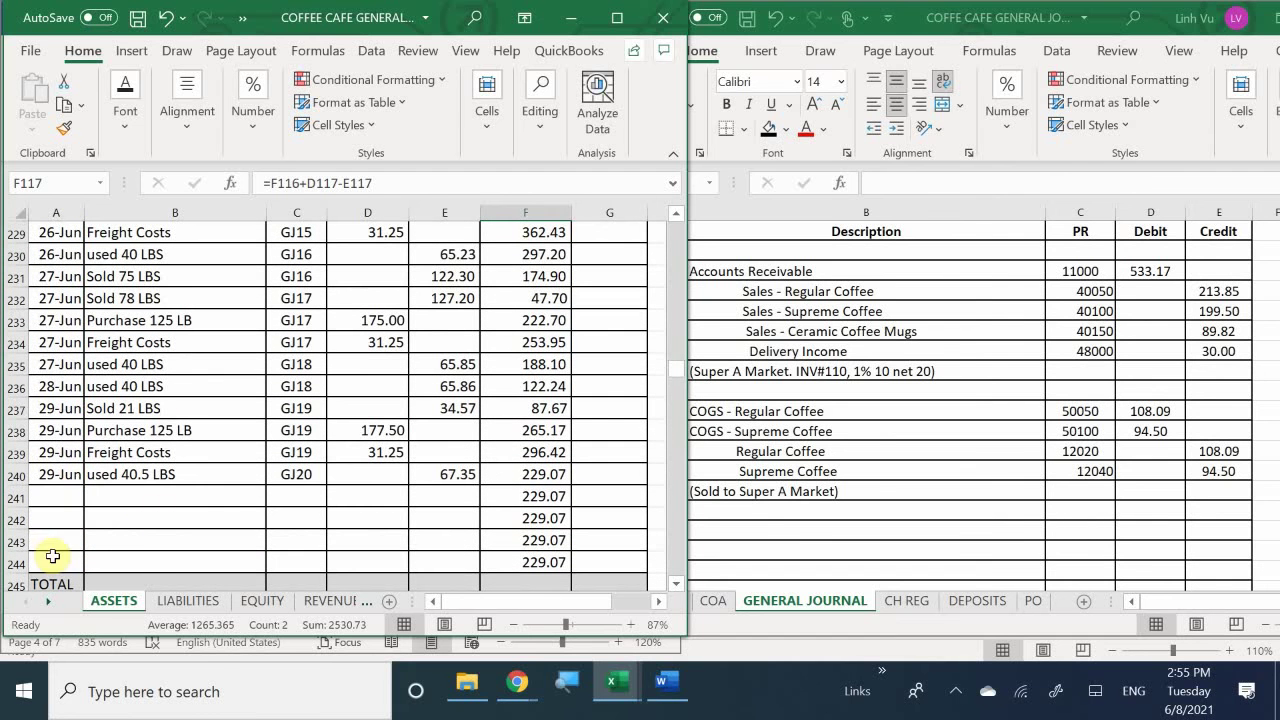
{"action": "left_click", "coordinate": [62, 499]}
{"action": "type", "text": "6/30"}
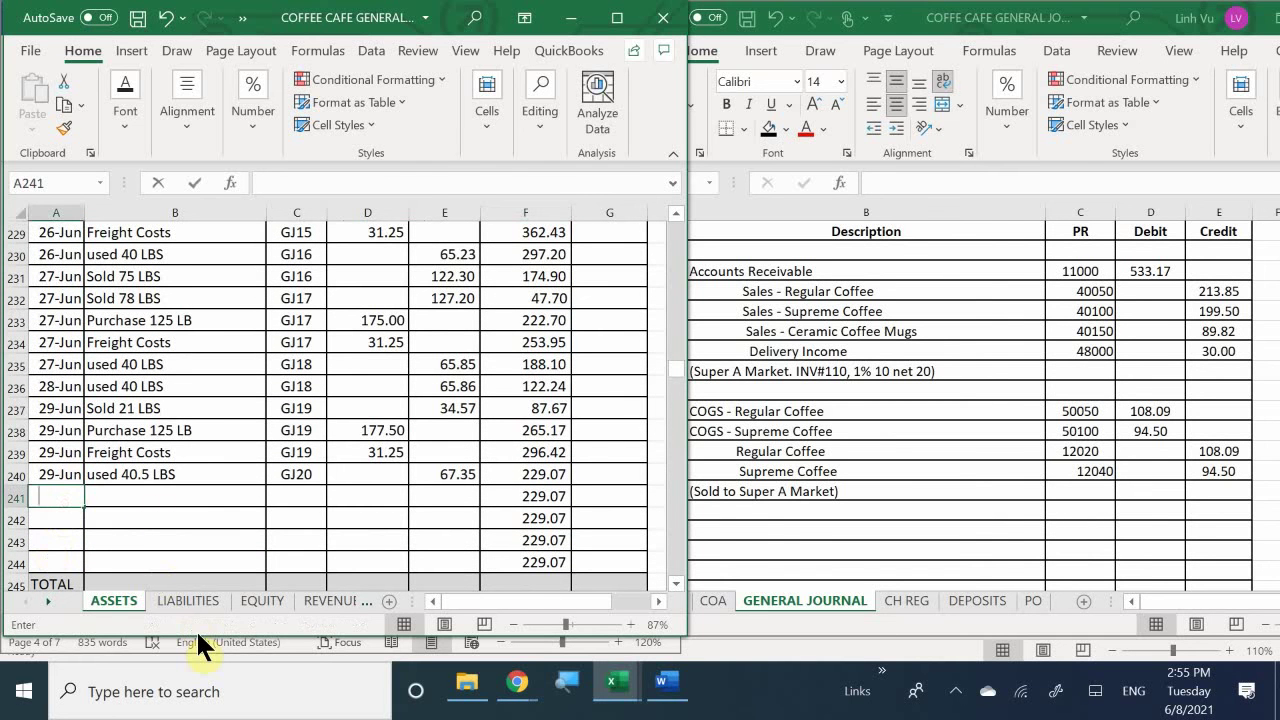
{"action": "key", "text": "Return"}
Describe the 30-Jun Regular Coffee inventory posting in row 241 as Sold 65 LBS with post reference GJ21.
{"action": "key", "text": "Right"}
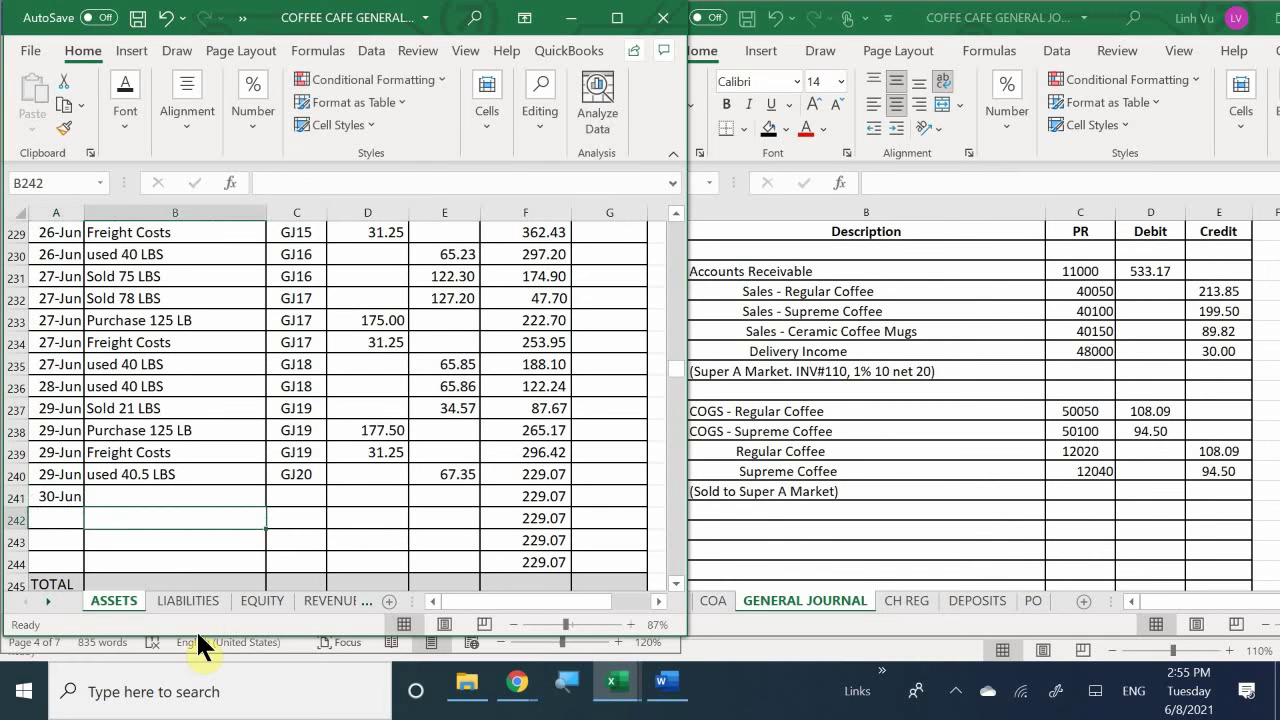
{"action": "key", "text": "Up"}
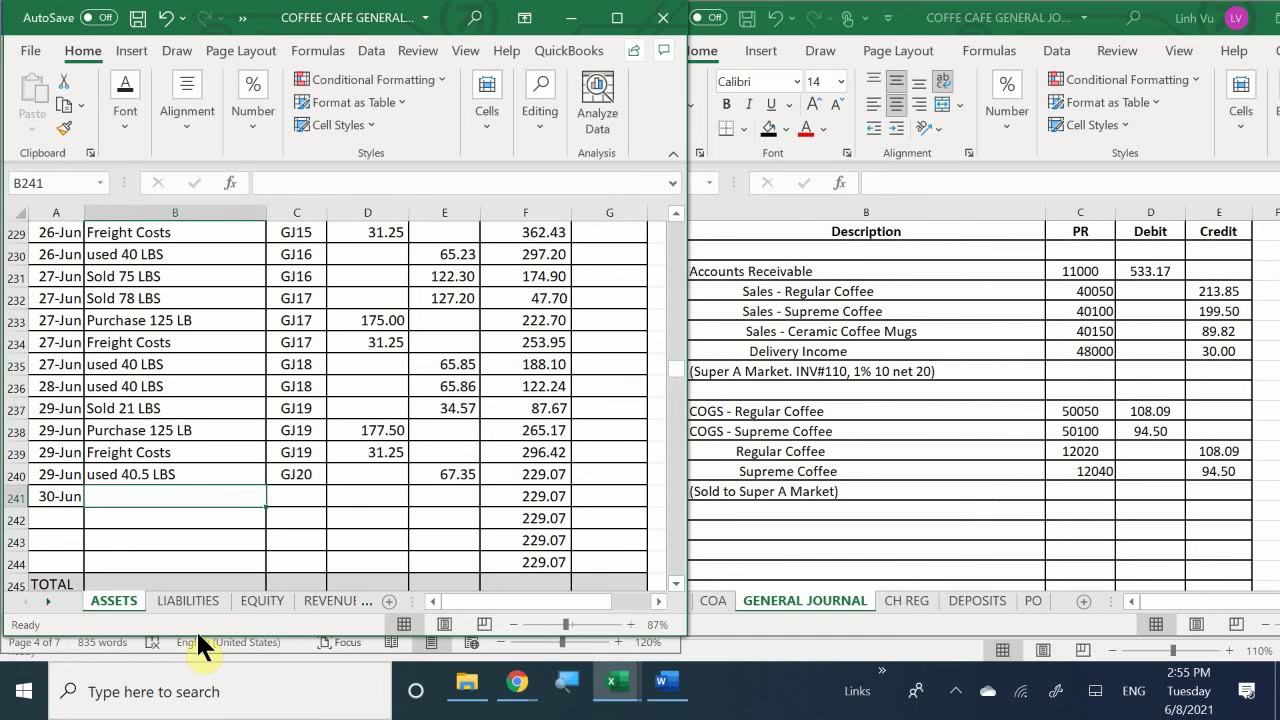
{"action": "type", "text": "Sold 6"}
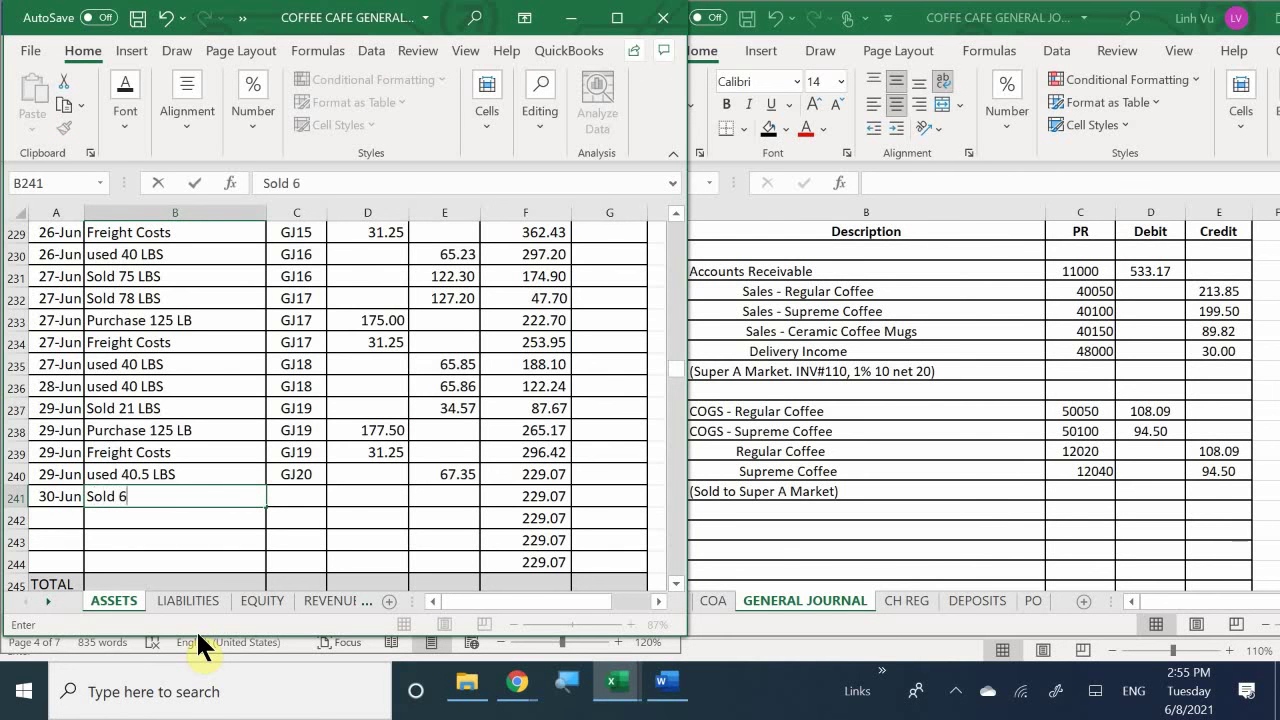
{"action": "type", "text": "5 LBS"}
{"action": "key", "text": "Tab"}
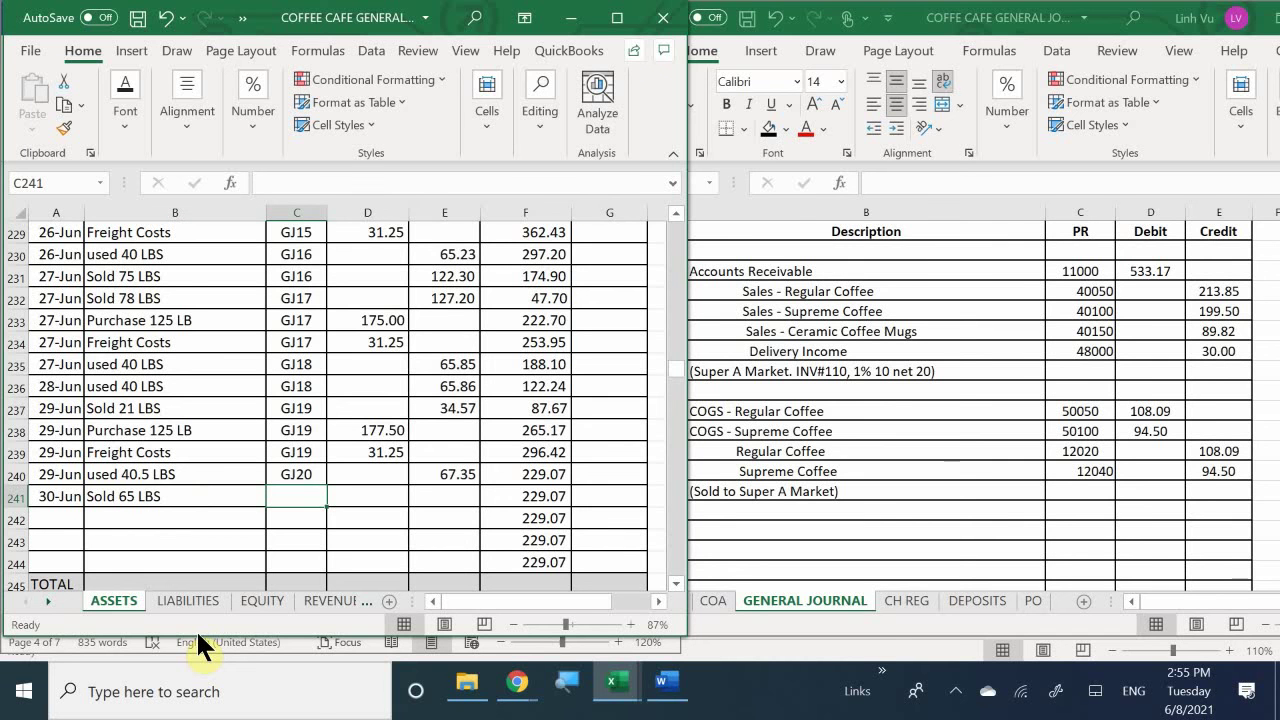
{"action": "type", "text": "GJ21"}
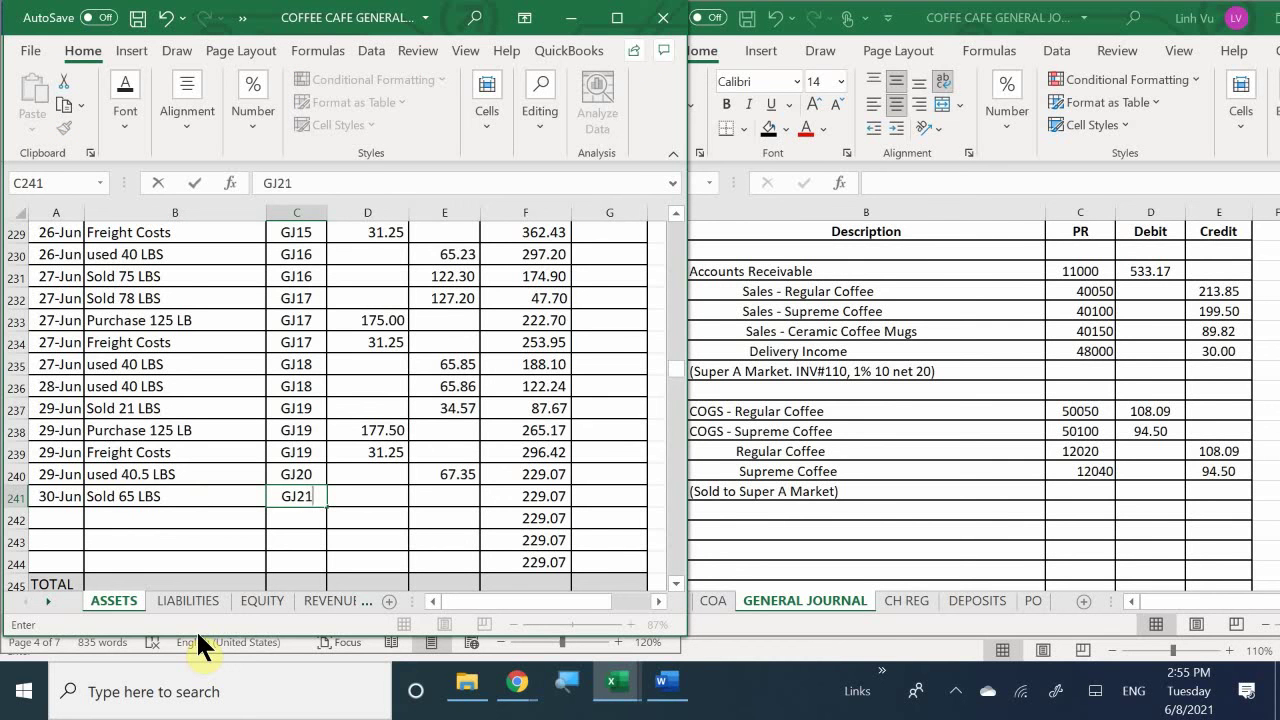
Enter a credit of 108.09 in E241 for the Regular Coffee inventory posting.
{"action": "key", "text": "Tab"}
{"action": "key", "text": "Tab"}
{"action": "type", "text": "108.09"}
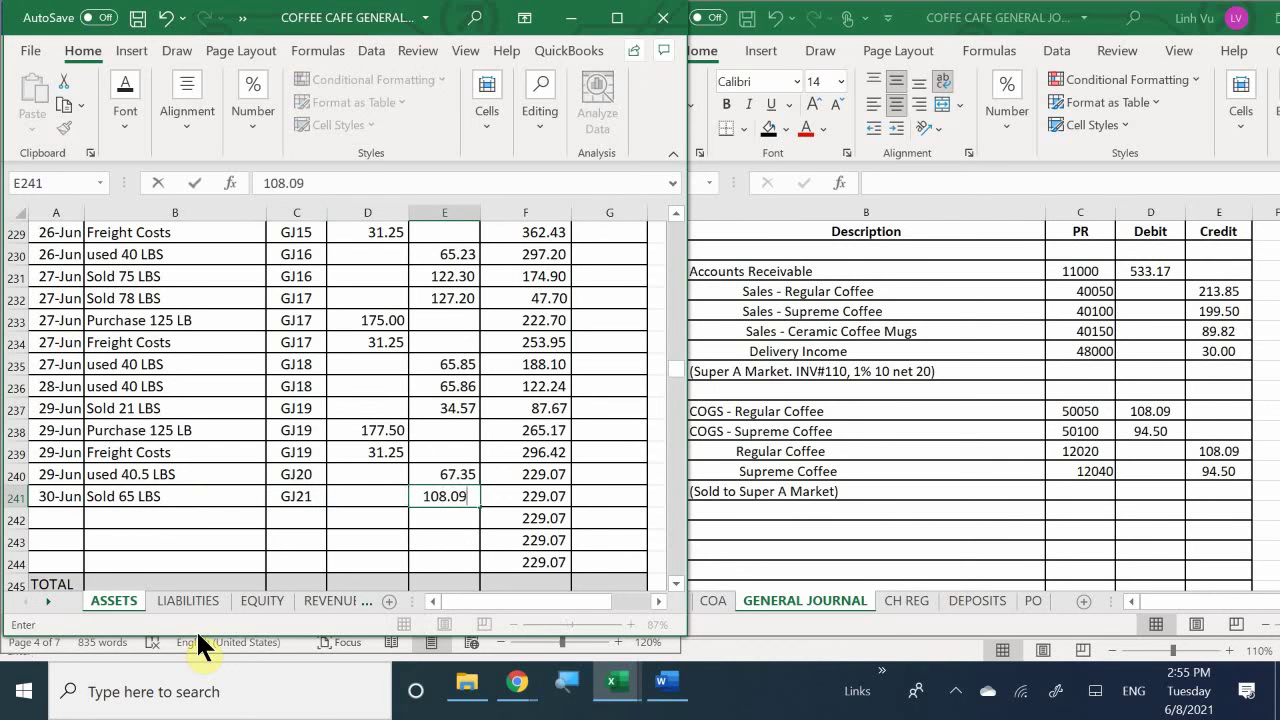
{"action": "key", "text": "Return"}
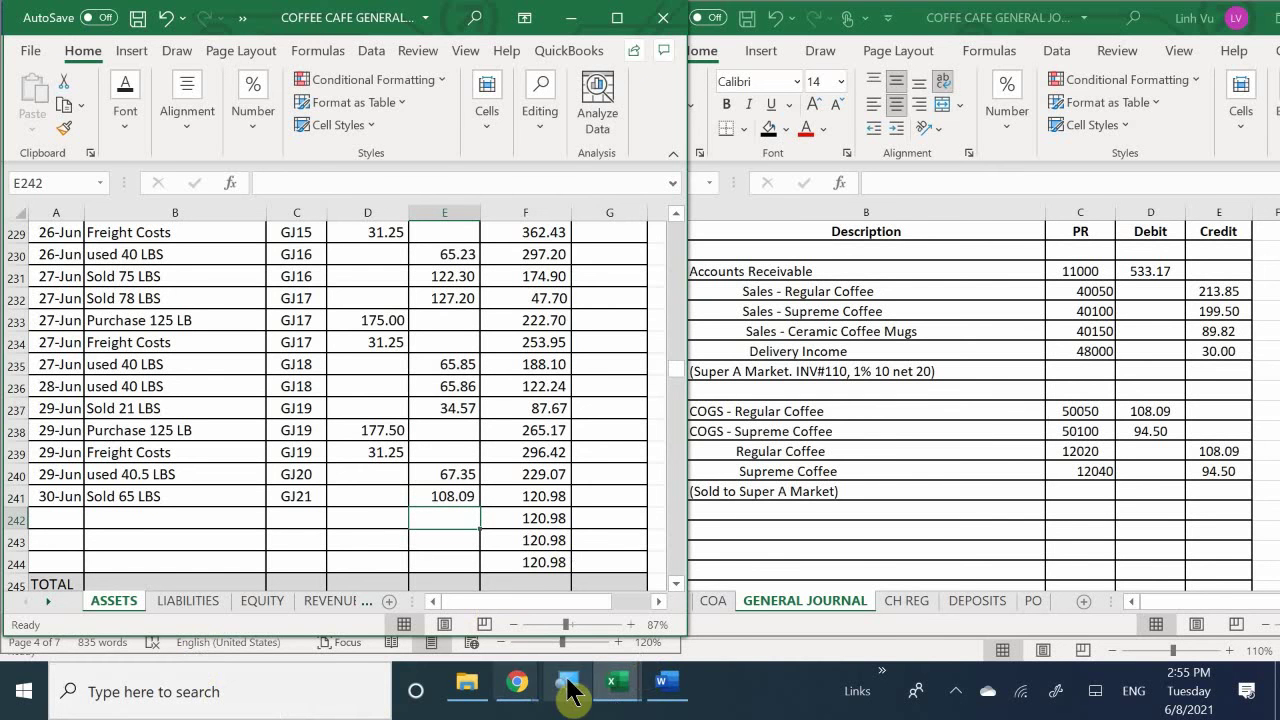
On the ASSETS sheet, enter the date 6/30 in A286 of the Supreme Coffee account.
{"action": "mouse_move", "coordinate": [620, 690]}
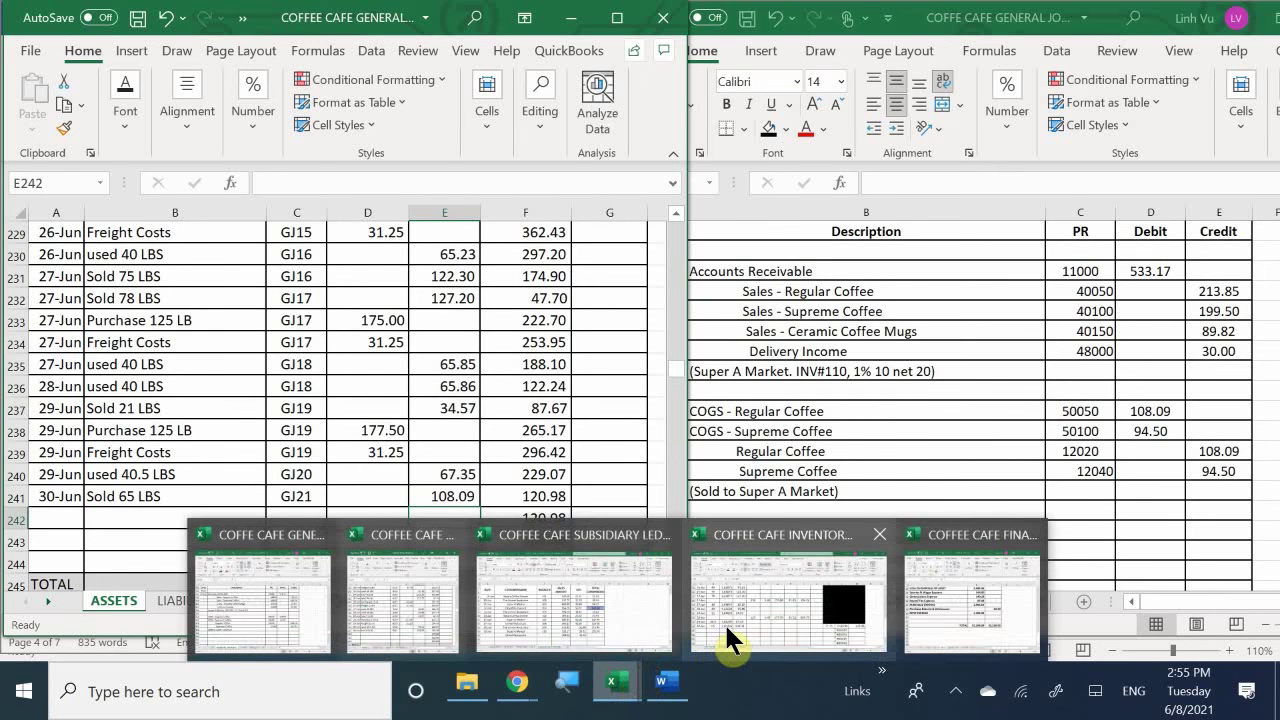
{"action": "mouse_move", "coordinate": [724, 622]}
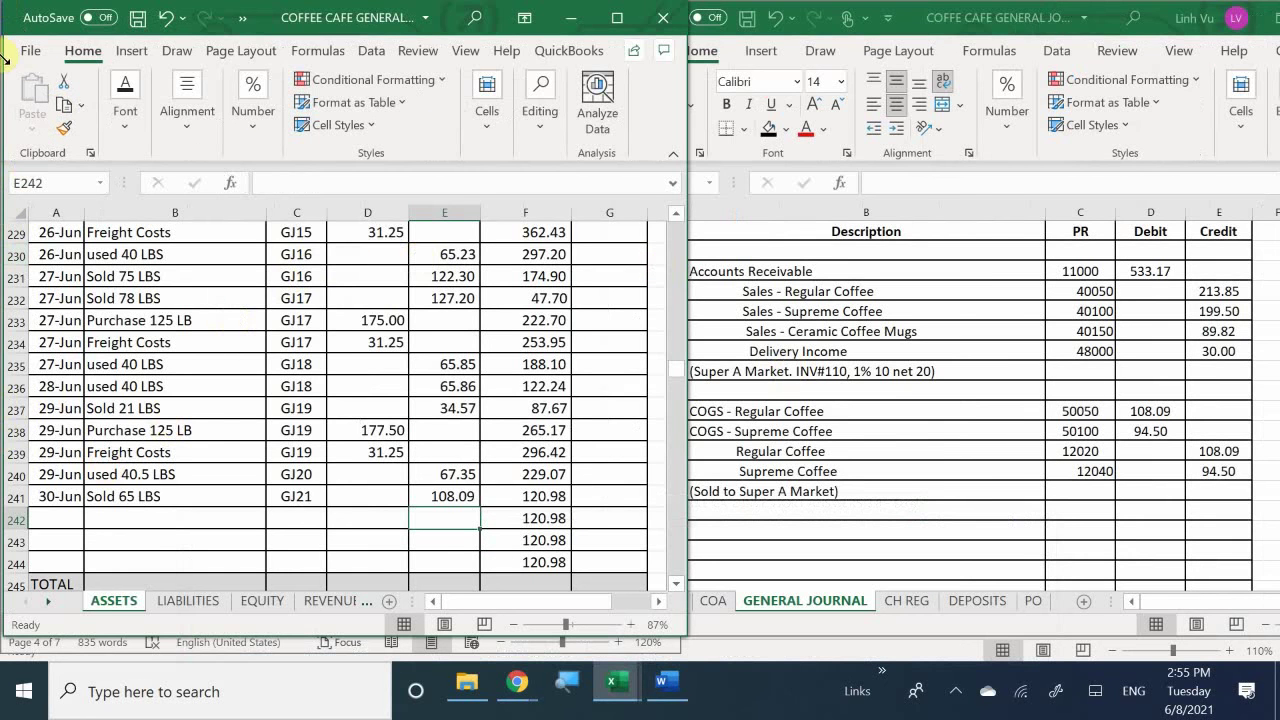
{"action": "left_click", "coordinate": [150, 430]}
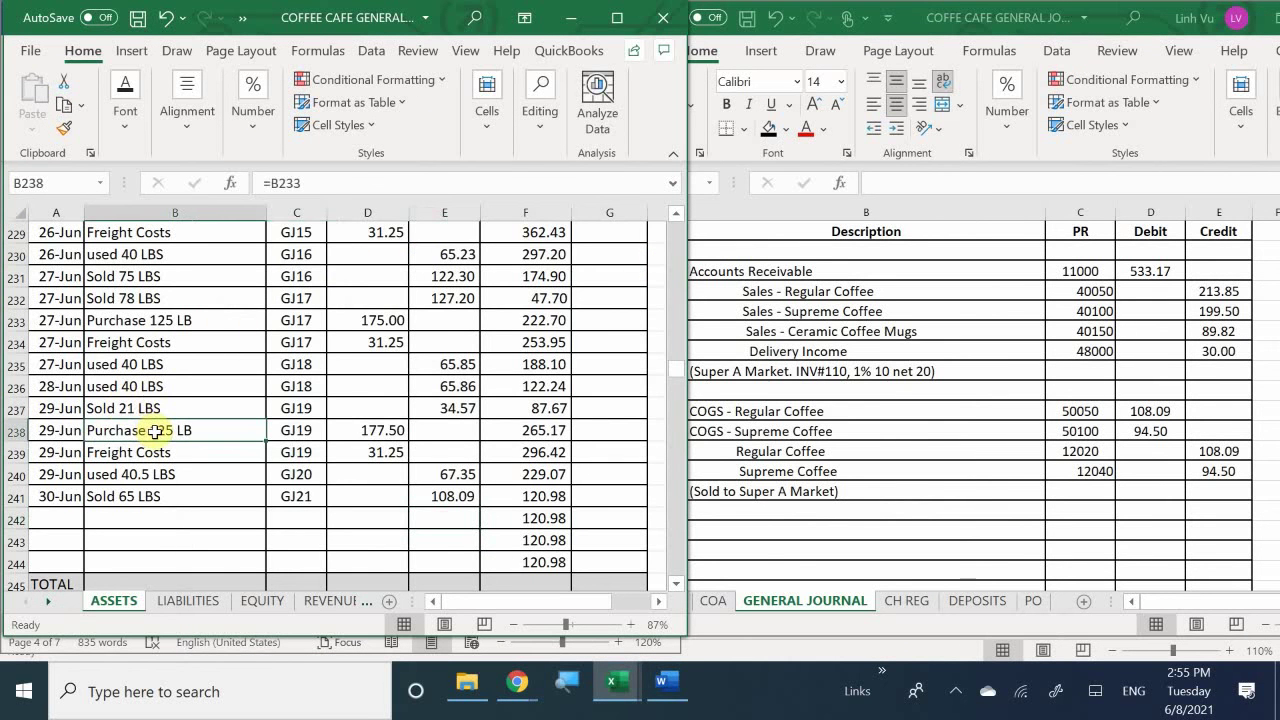
{"action": "scroll", "coordinate": [155, 432], "scroll_direction": "down", "scroll_amount": 2}
{"action": "scroll", "coordinate": [165, 434], "scroll_direction": "down", "scroll_amount": 1}
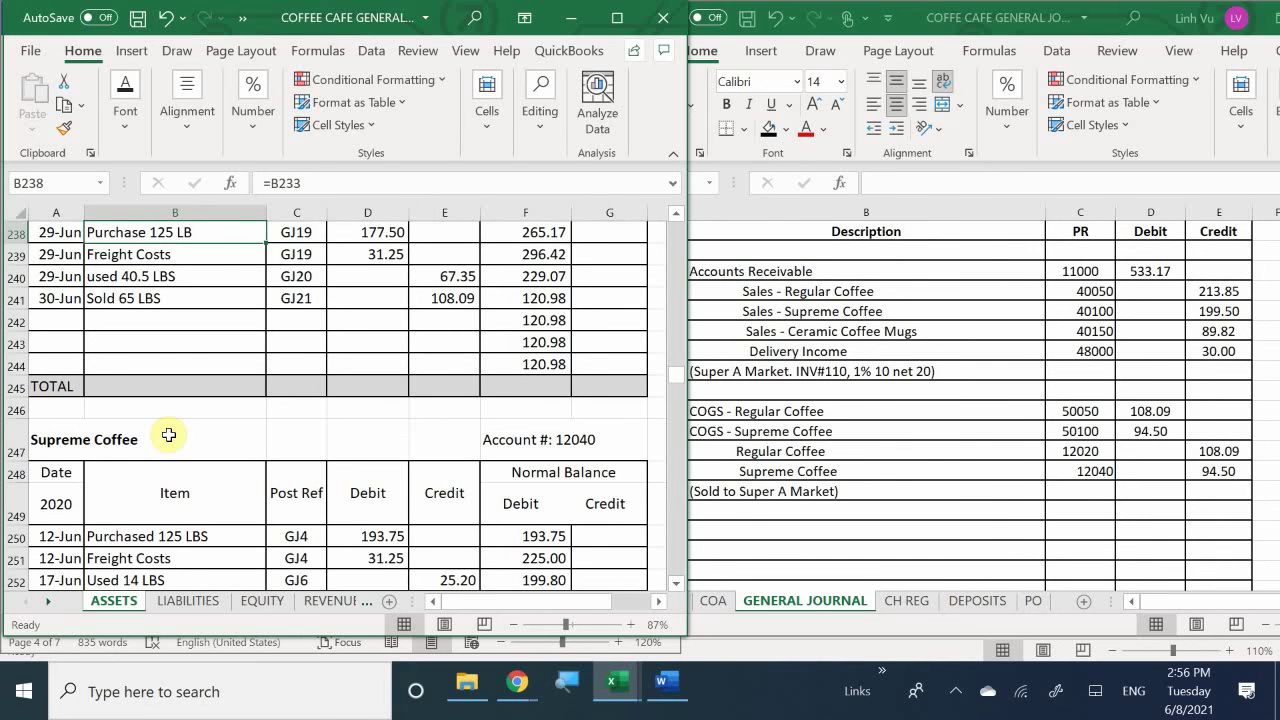
{"action": "scroll", "coordinate": [169, 435], "scroll_direction": "down", "scroll_amount": 6}
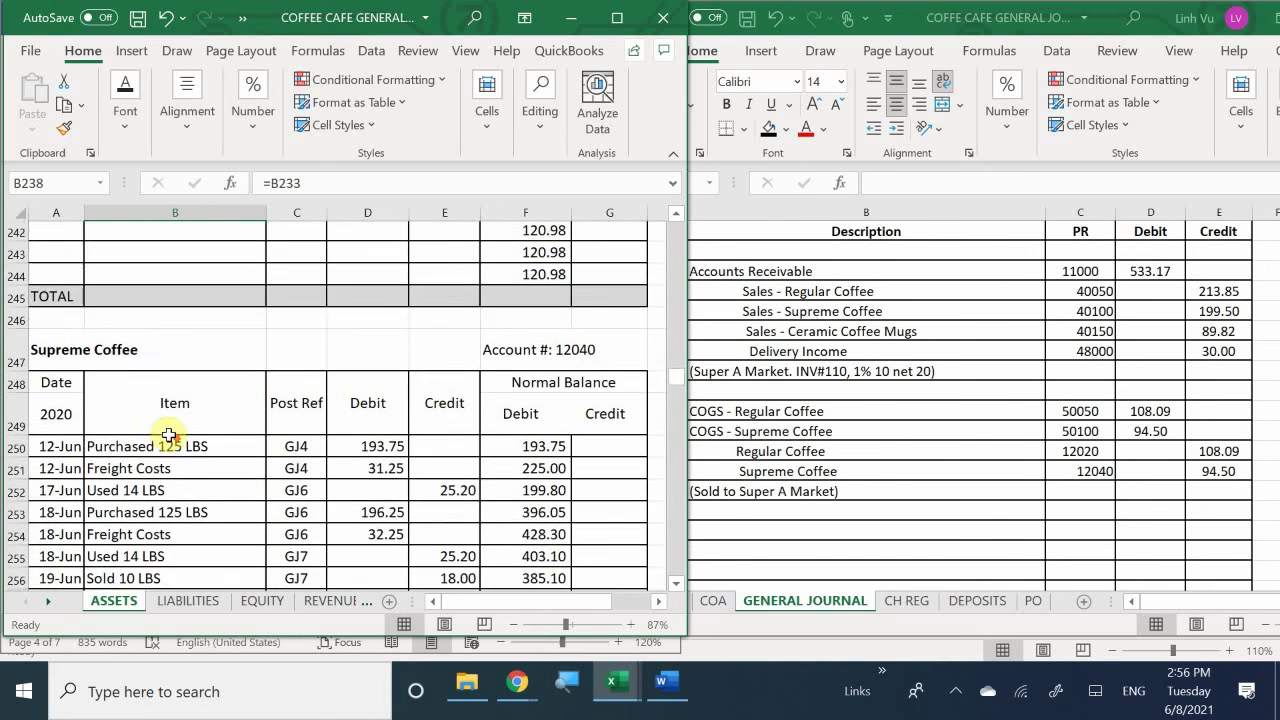
{"action": "scroll", "coordinate": [134, 466], "scroll_direction": "down", "scroll_amount": 6}
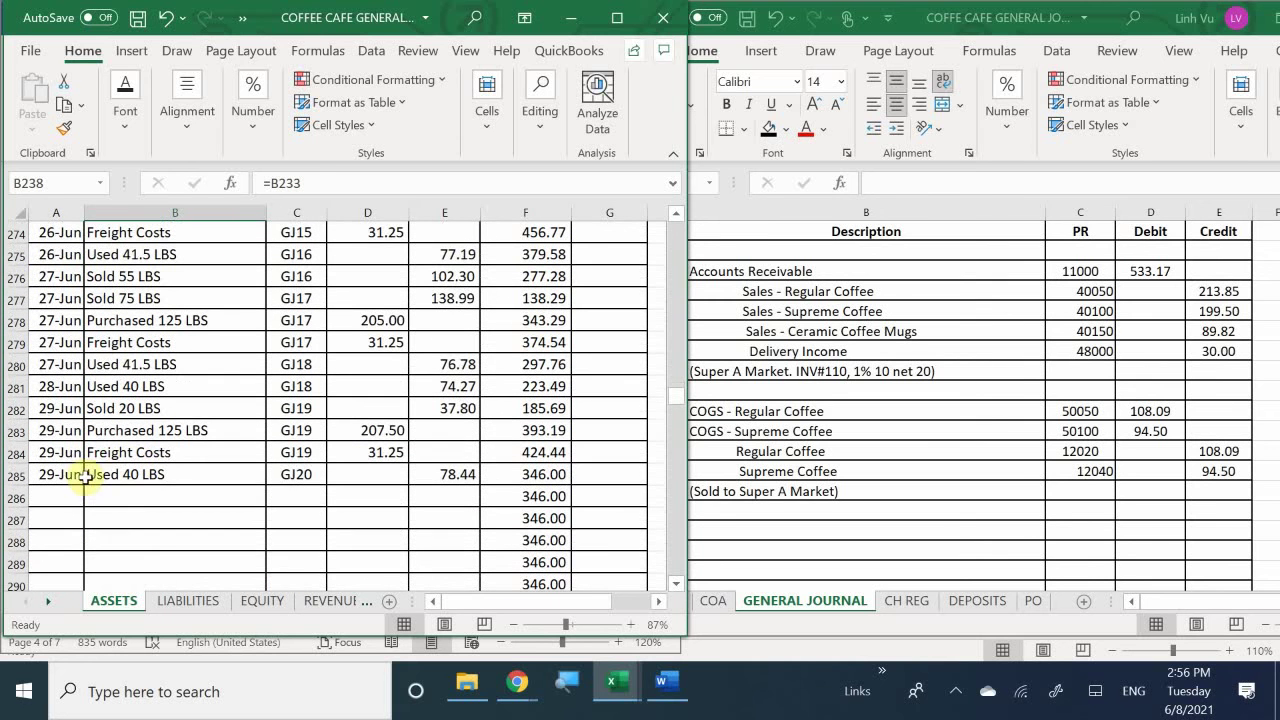
{"action": "left_click", "coordinate": [61, 497]}
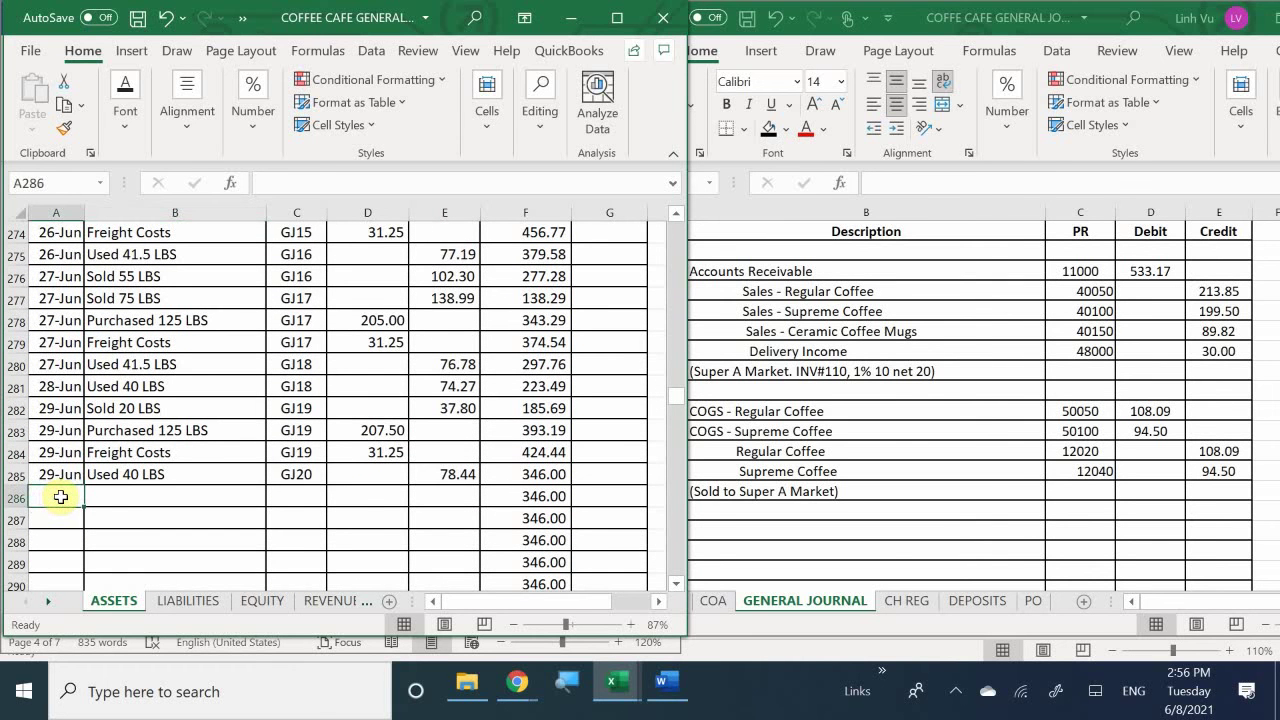
{"action": "type", "text": "6/30"}
{"action": "key", "text": "Return"}
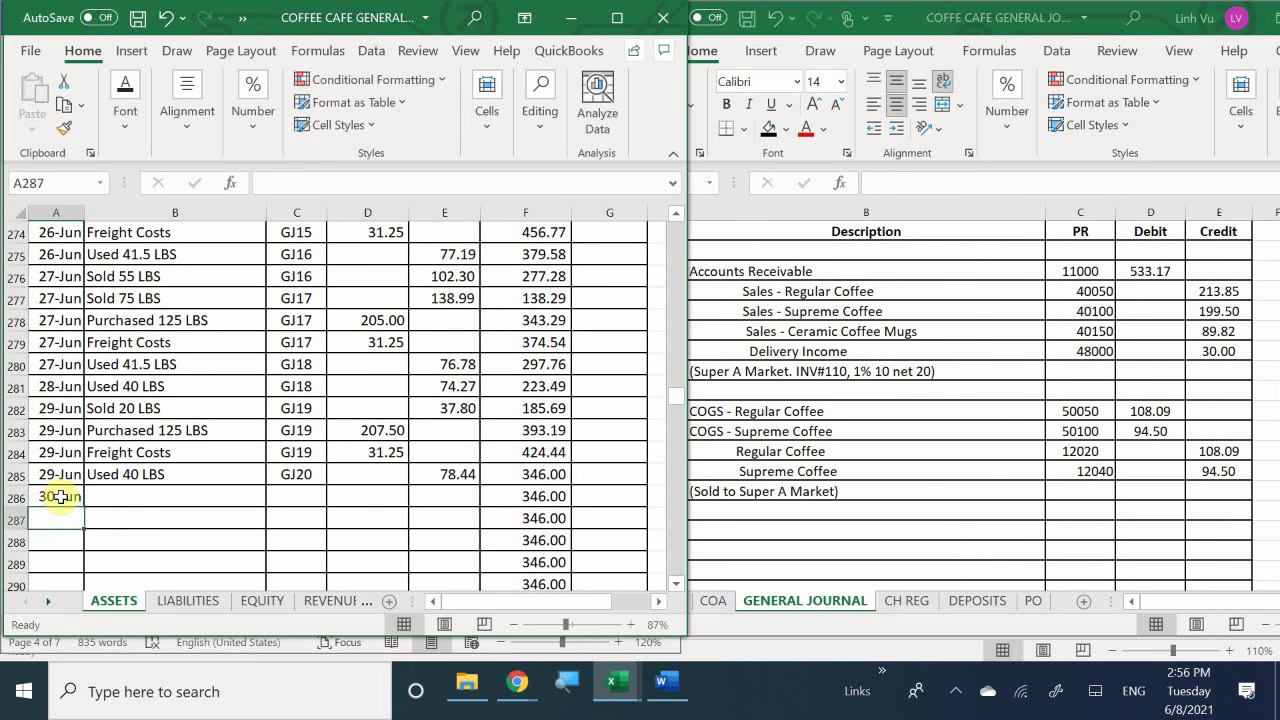
Describe the 30-Jun Supreme Coffee inventory posting in row 286 as Sold 50 LBS with post reference GJ21.
{"action": "key", "text": "Right"}
{"action": "key", "text": "Up"}
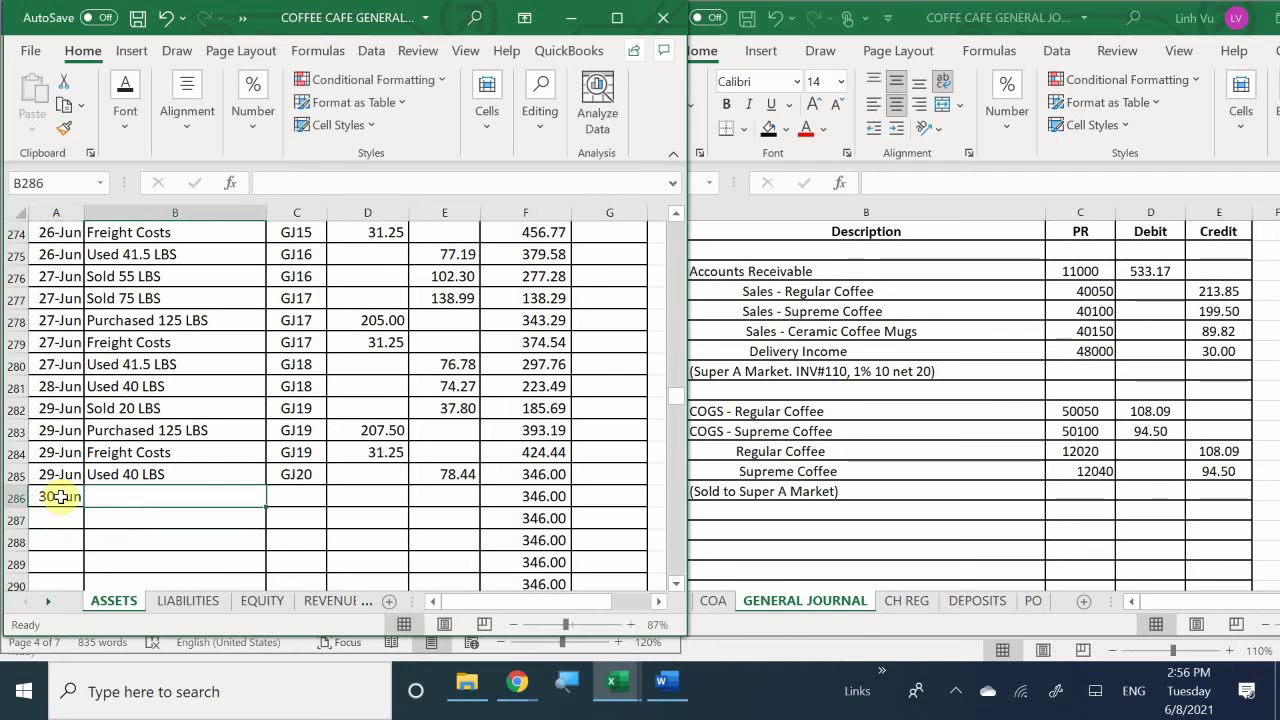
{"action": "type", "text": "Sold "}
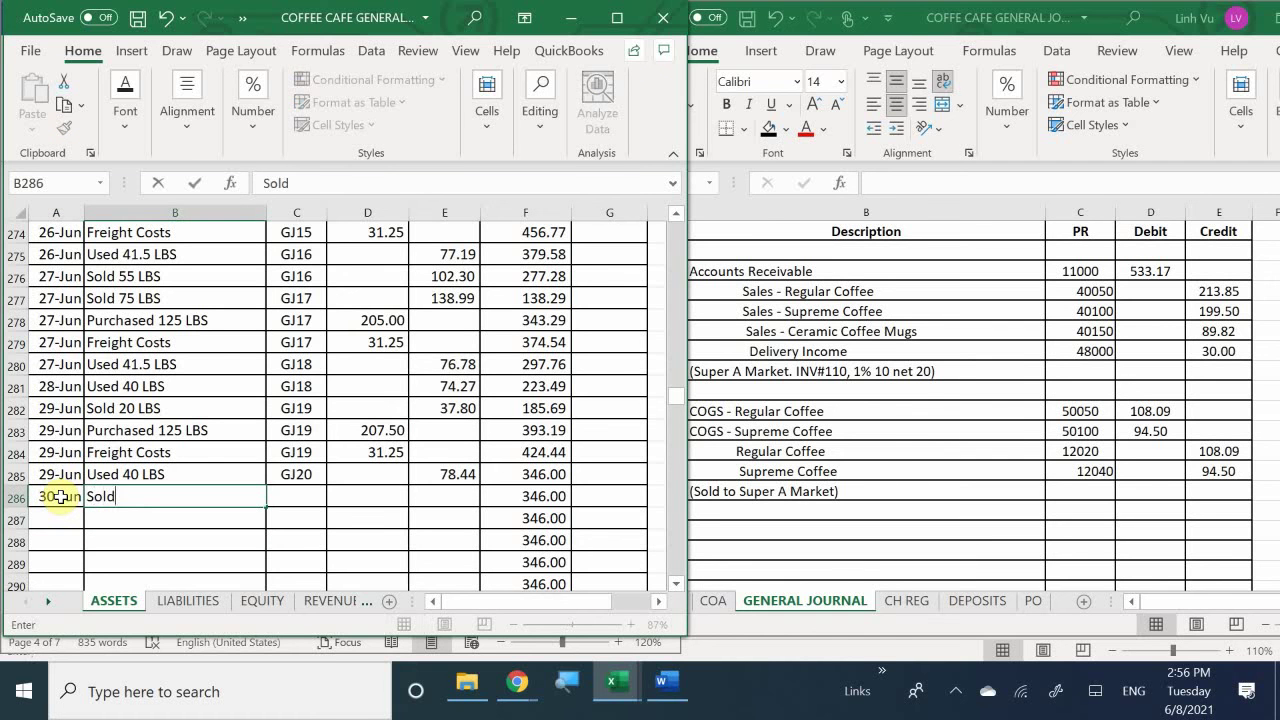
{"action": "type", "text": "50 LBS"}
{"action": "key", "text": "Tab"}
{"action": "type", "text": "GJ21"}
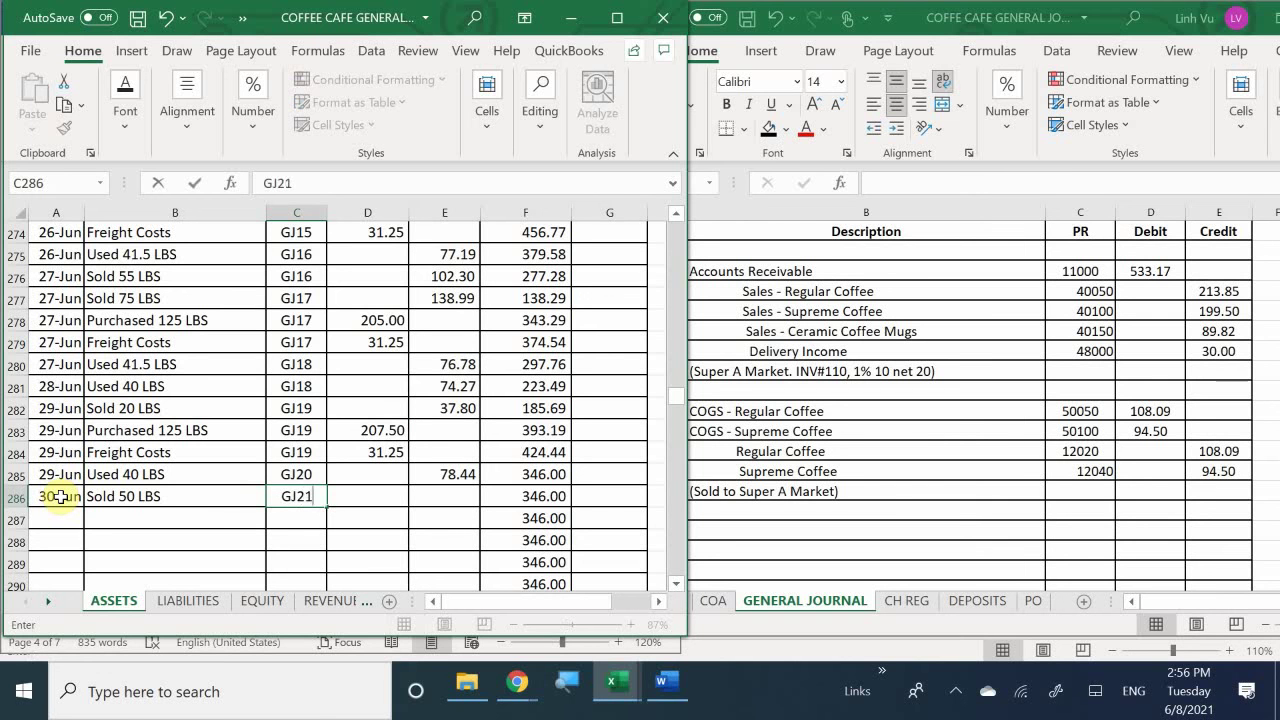
Enter a credit of 94.50 in E286 for the Supreme Coffee inventory posting.
{"action": "key", "text": "Tab"}
{"action": "key", "text": "Tab"}
{"action": "type", "text": "94.50"}
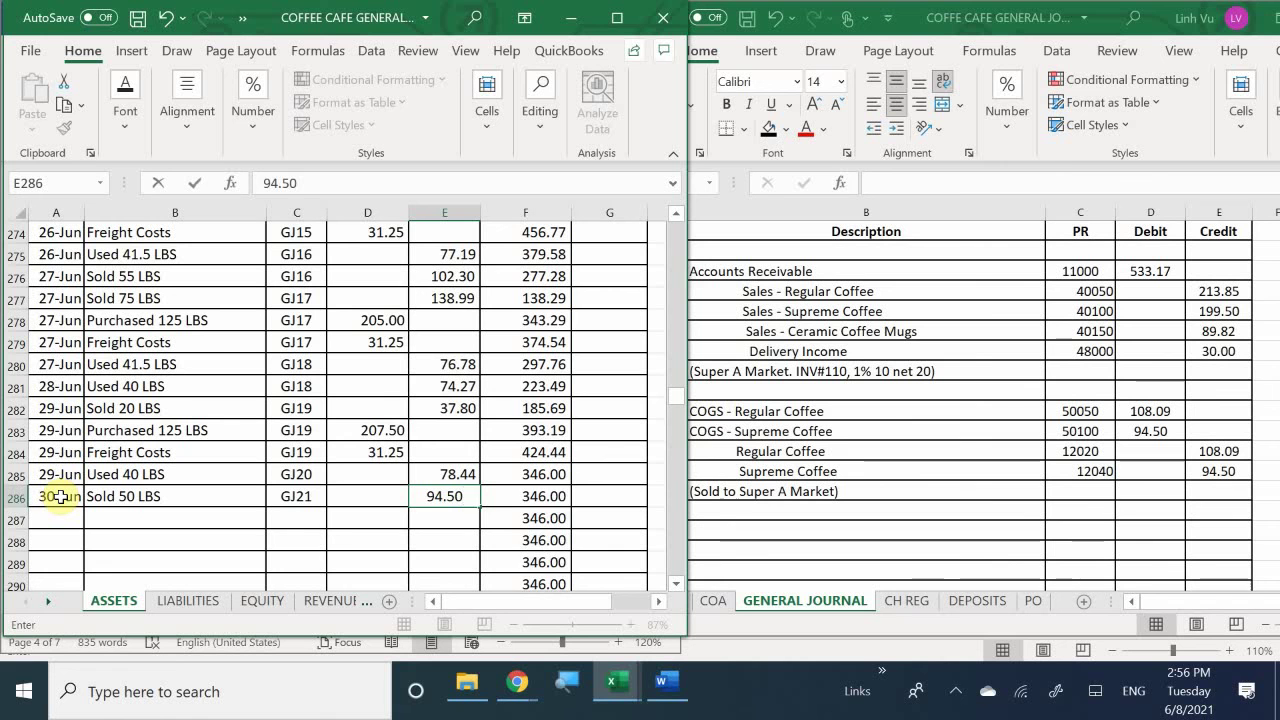
{"action": "key", "text": "Return"}
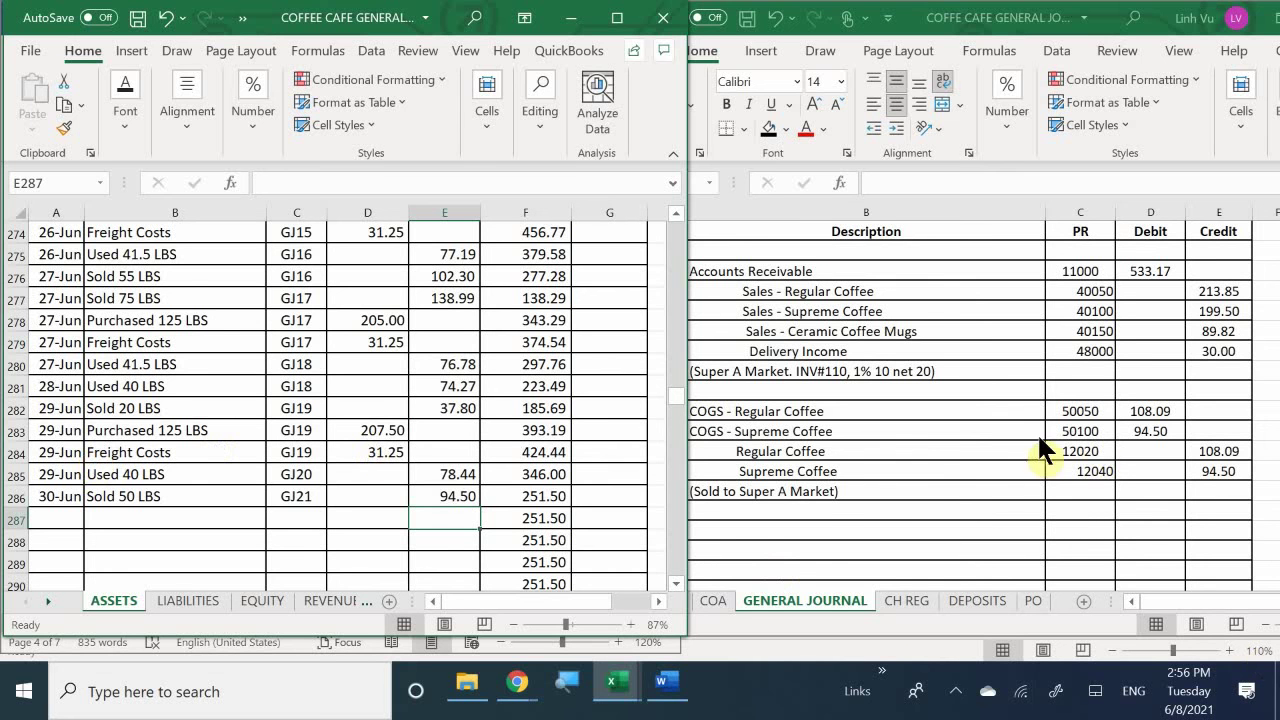
Switch to the Coffee Cafe scenario in Word and view the sales summary and in-store coffee use following invoice 110.
{"action": "left_click", "coordinate": [886, 425]}
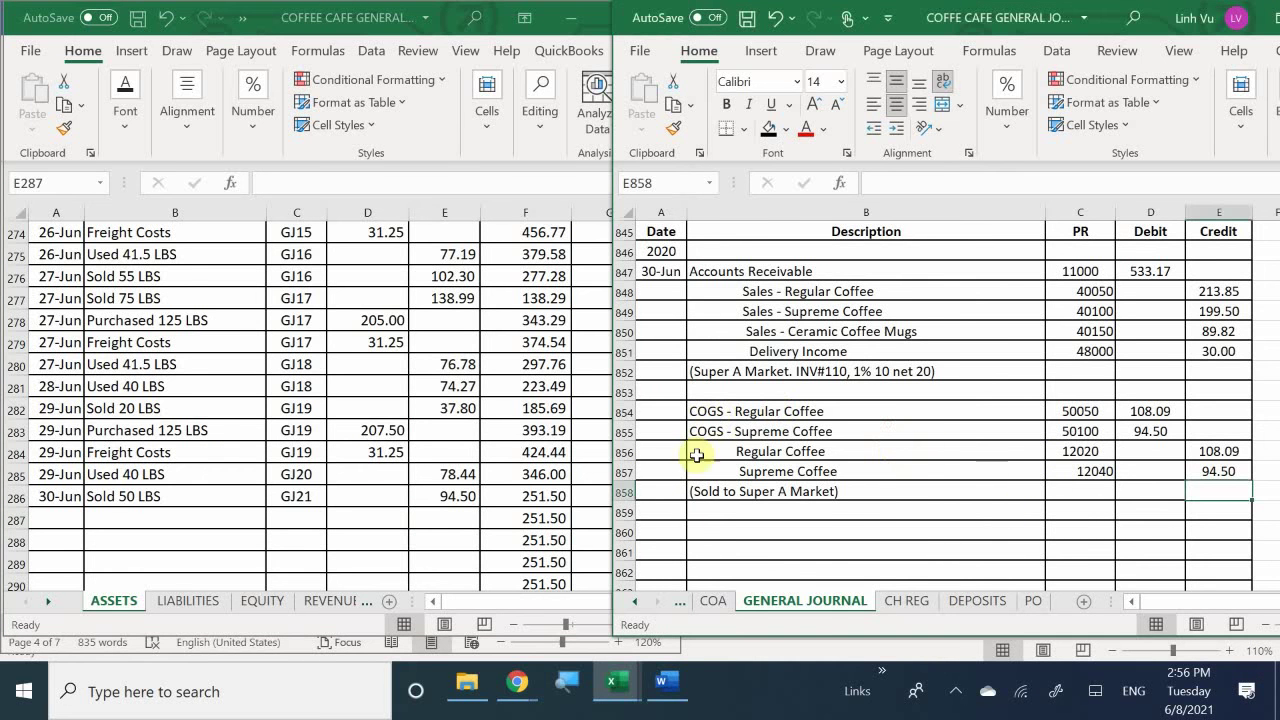
{"action": "left_click", "coordinate": [668, 686]}
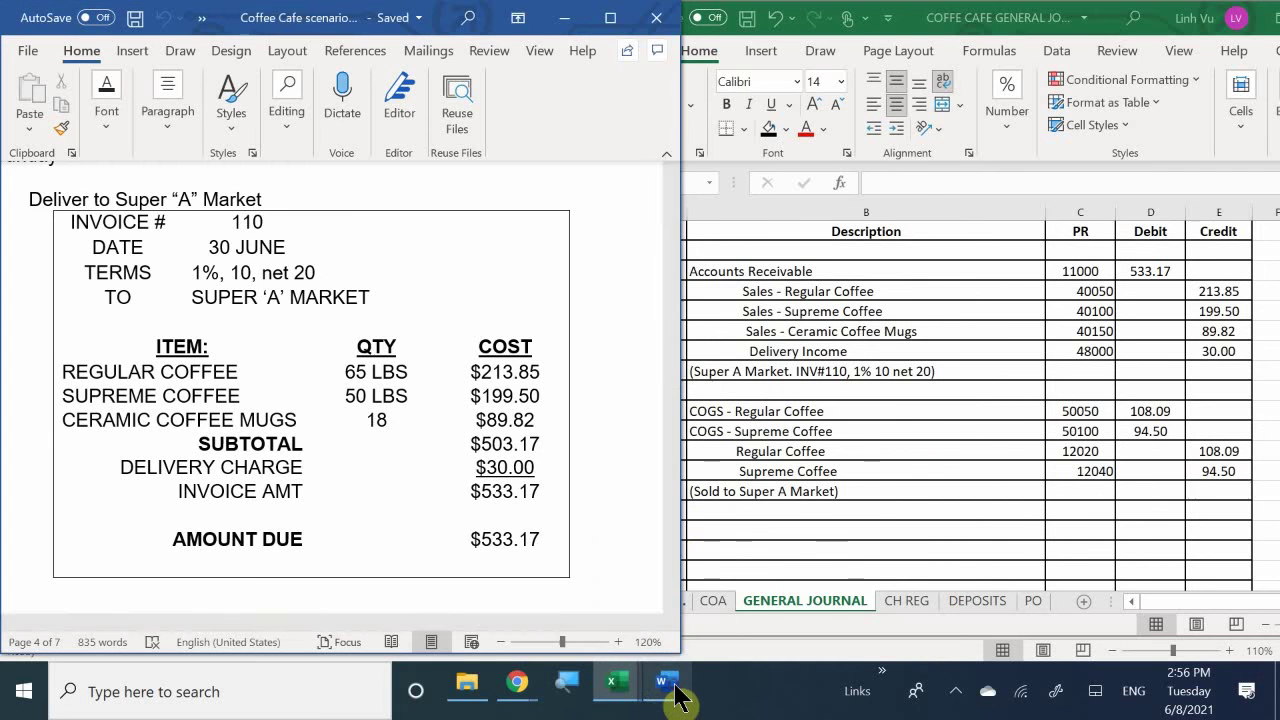
{"action": "left_click", "coordinate": [620, 397]}
{"action": "scroll", "coordinate": [615, 400], "scroll_direction": "down", "scroll_amount": 4}
{"action": "scroll", "coordinate": [618, 403], "scroll_direction": "down", "scroll_amount": 5}
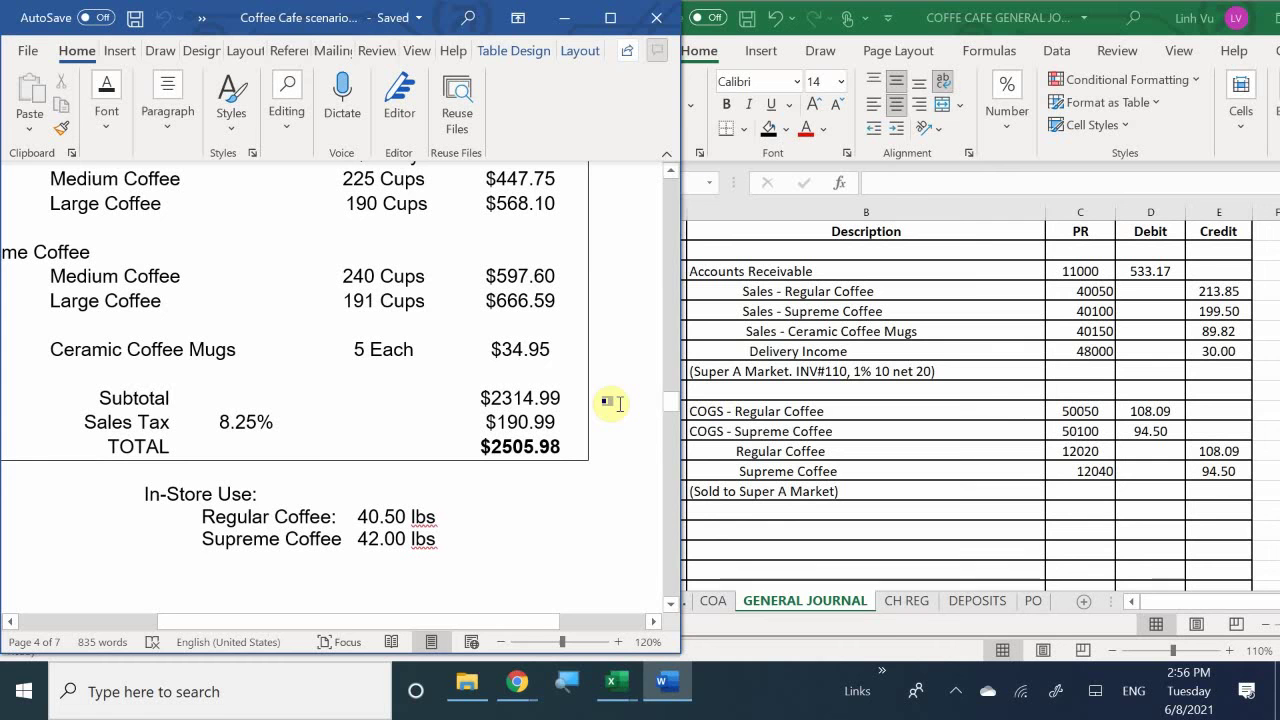
{"action": "left_click", "coordinate": [955, 690]}
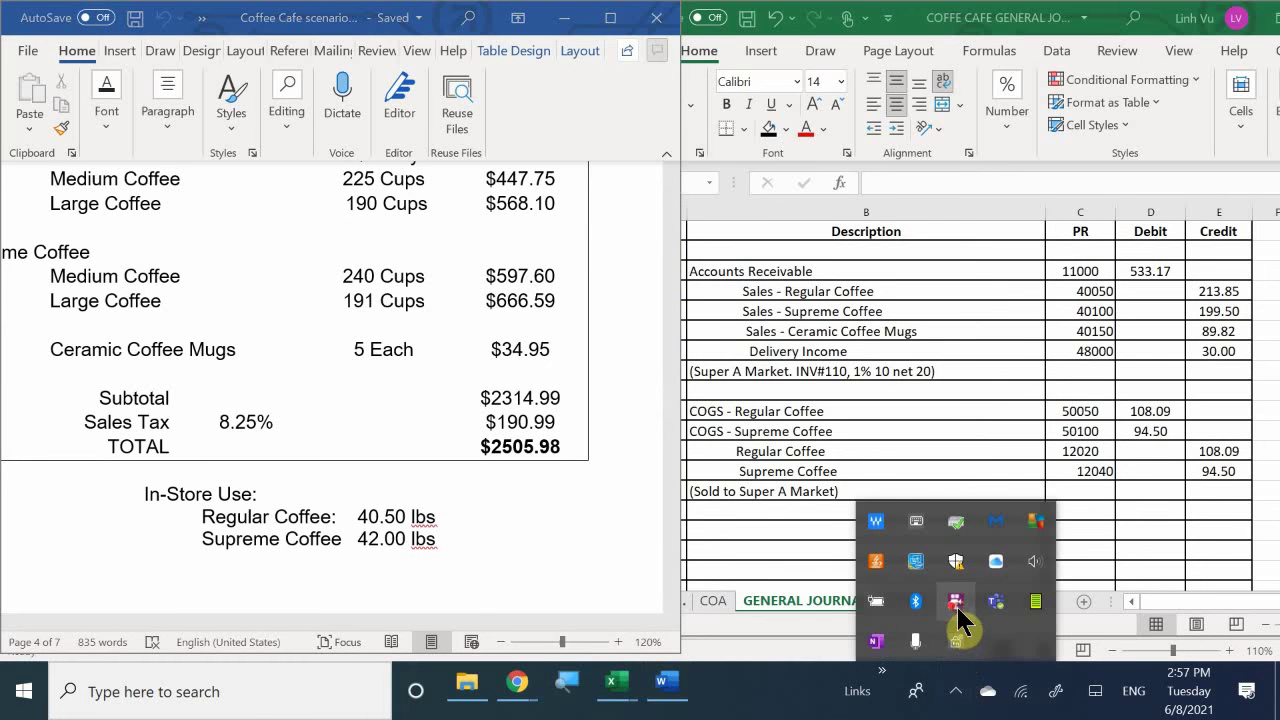